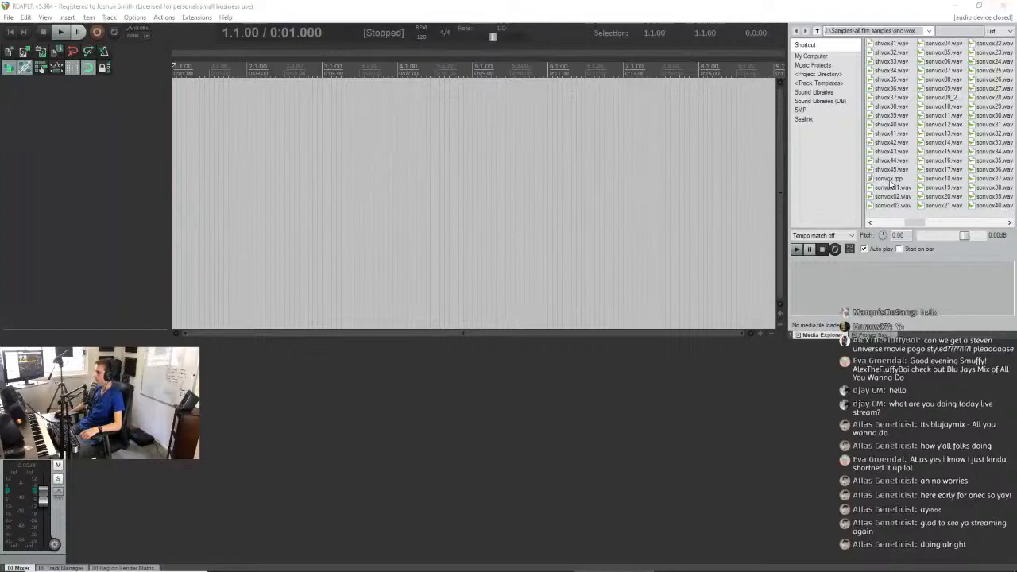
# Open the project sonvox.rpp from the vocal samples folder in the media browser.
pyautogui.moveTo(914, 230)
pyautogui.mouseDown()
pyautogui.moveTo(950, 227)
pyautogui.moveTo(910, 226)
pyautogui.mouseUp()
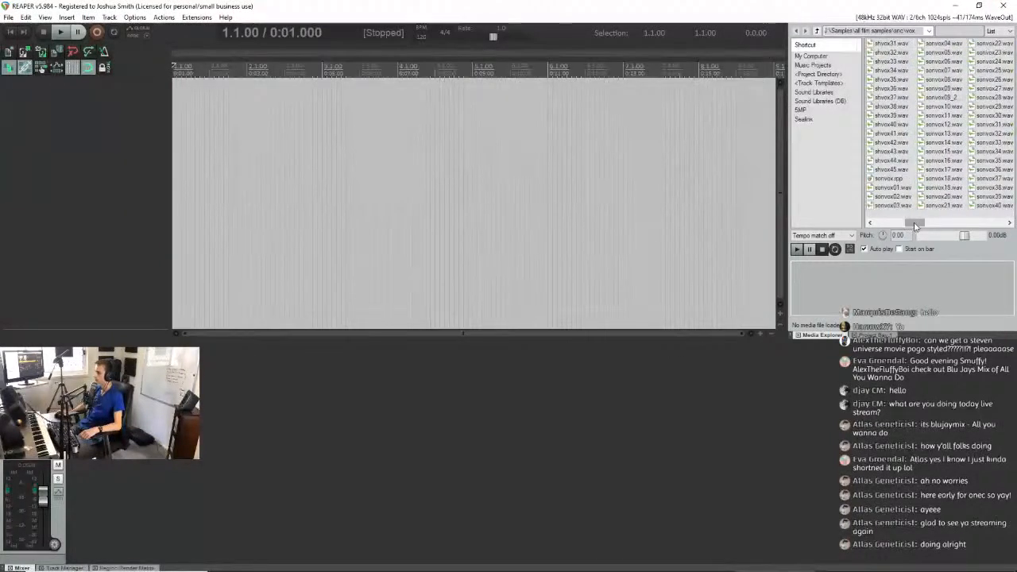
pyautogui.moveTo(915, 227)
pyautogui.mouseDown()
pyautogui.moveTo(906, 227)
pyautogui.moveTo(914, 228)
pyautogui.mouseUp()
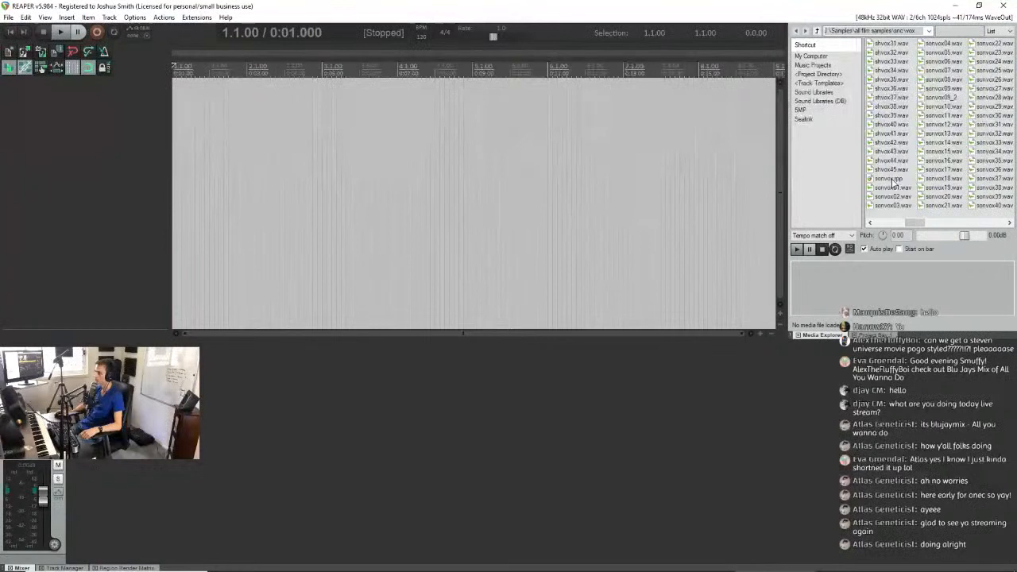
pyautogui.moveTo(914, 225)
pyautogui.mouseDown()
pyautogui.moveTo(863, 227)
pyautogui.moveTo(910, 228)
pyautogui.mouseUp()
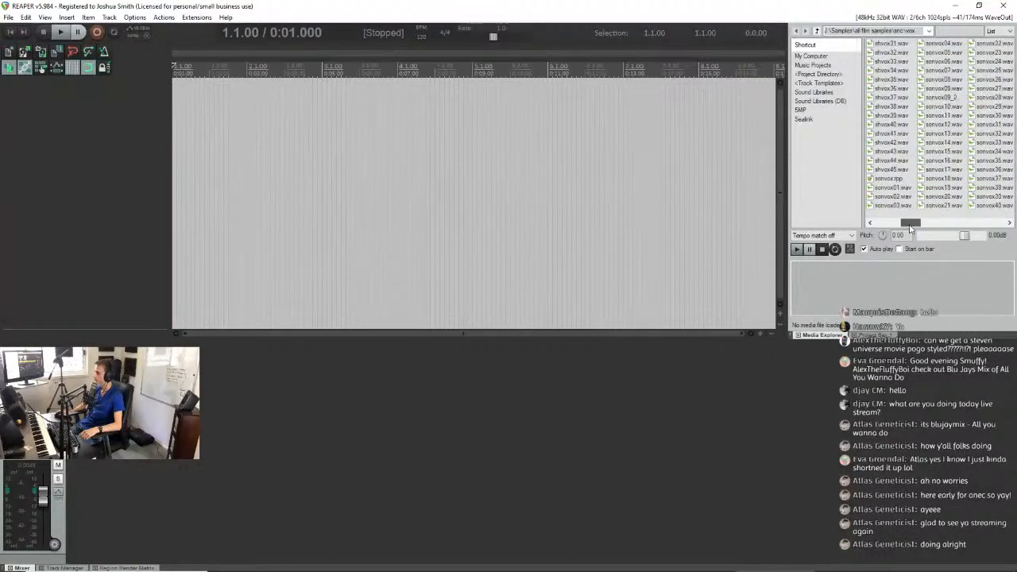
pyautogui.doubleClick(891, 179)
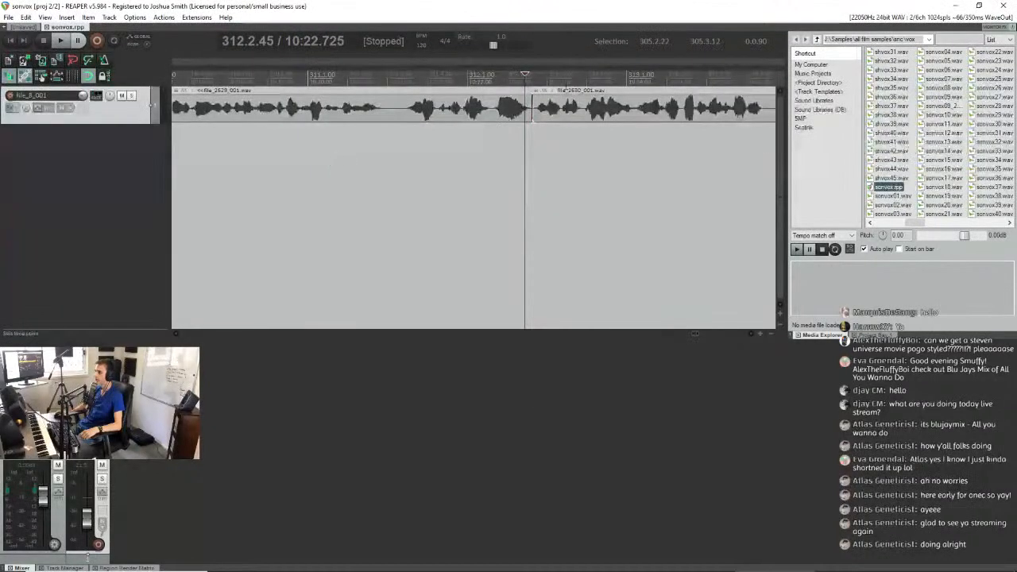
# Play the vocal track briefly from the join between file_2629_001.wav and file_2630_001.wav.
pyautogui.scroll(-10, 533, 119)
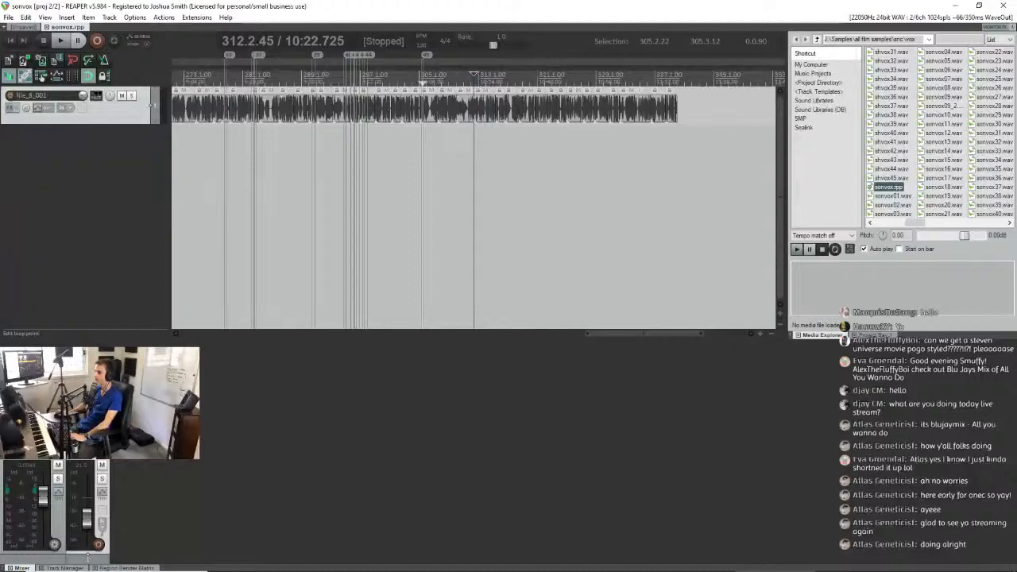
pyautogui.scroll(-4, 503, 102)
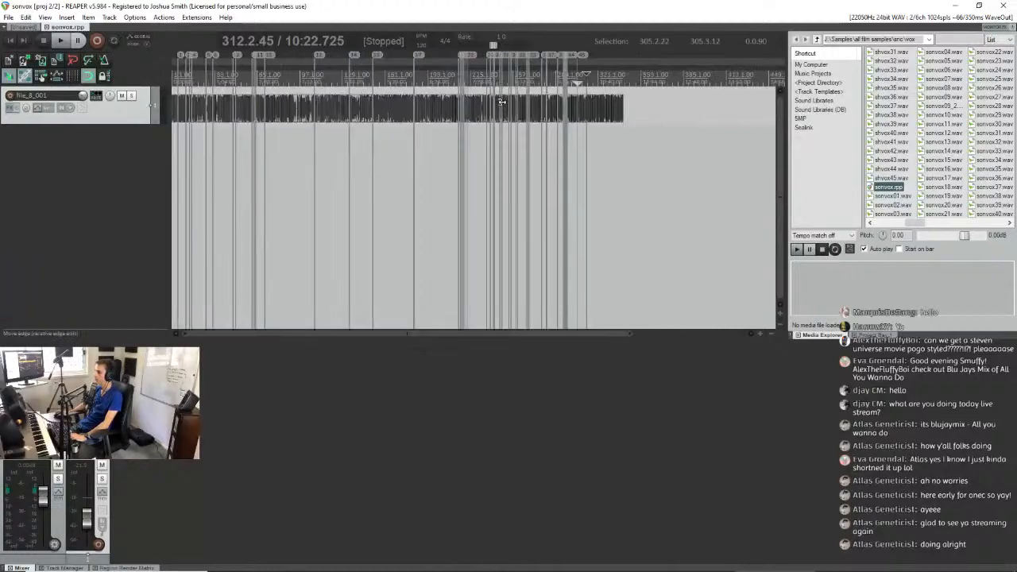
pyautogui.scroll(3, 636, 97)
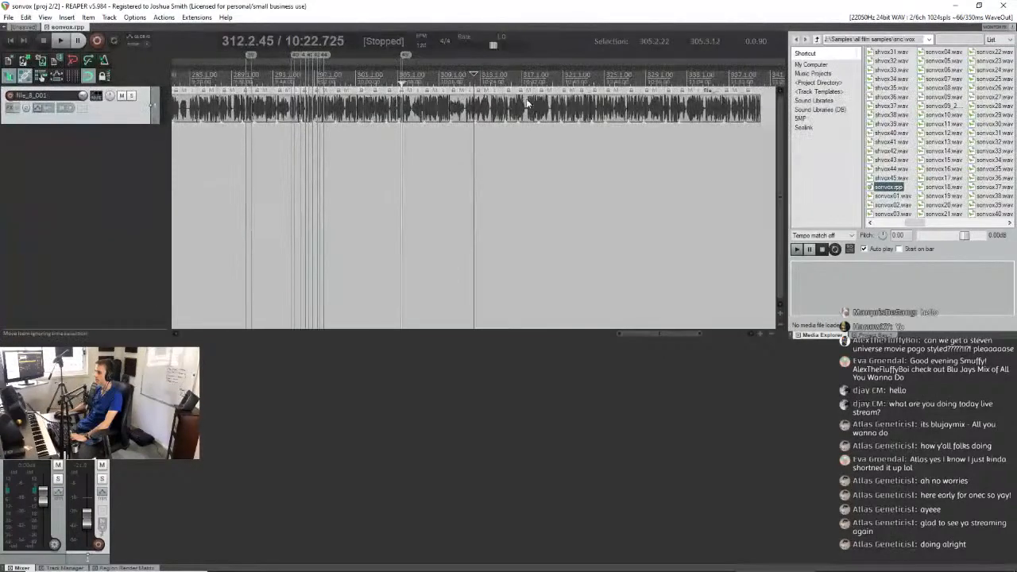
pyautogui.scroll(8, 526, 104)
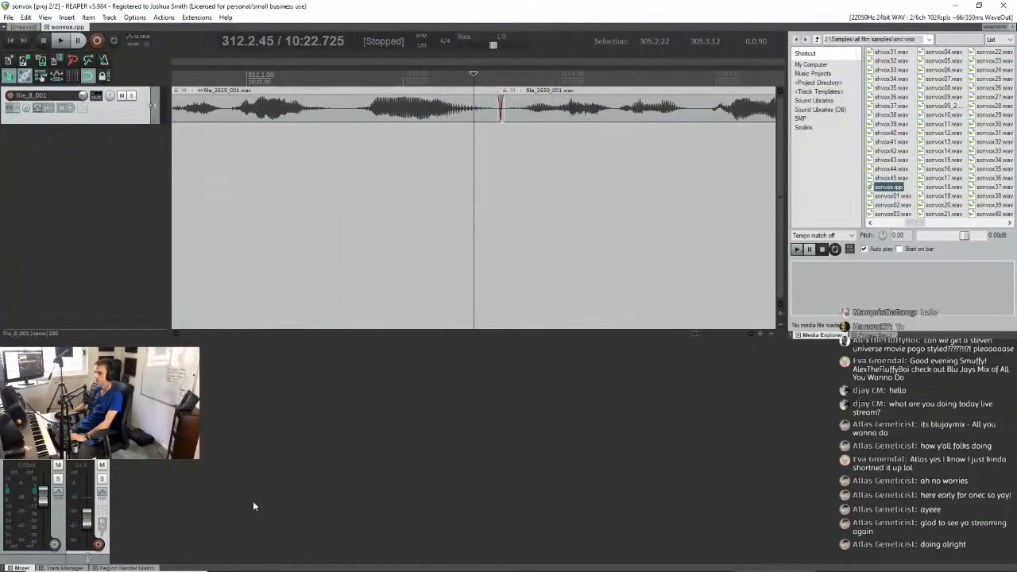
pyautogui.click(499, 108)
pyautogui.press('space')
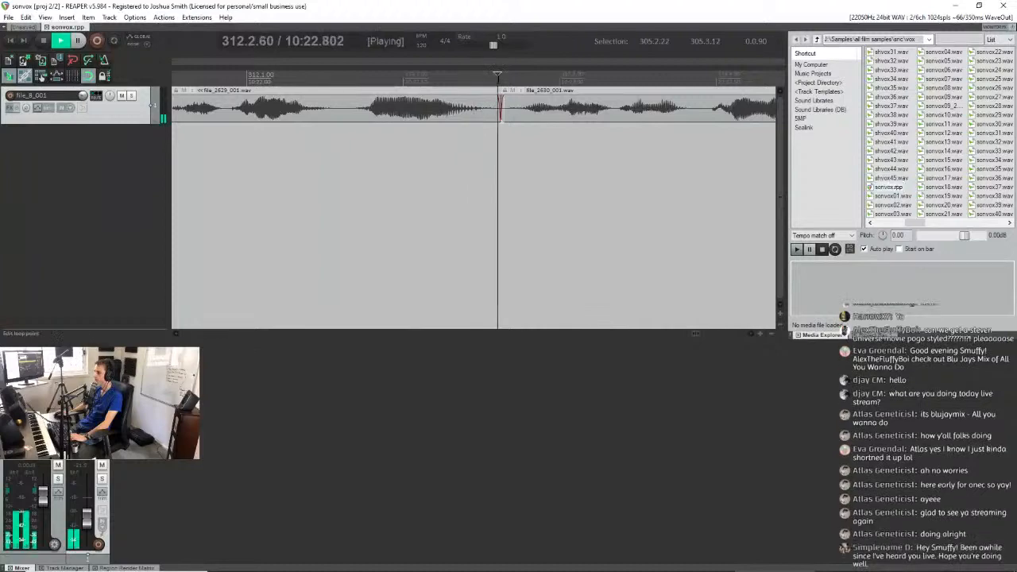
pyautogui.press('space')
# Set the audio output device to Speakers (3- USB Audio CODEC) in the preferences.
pyautogui.click(135, 17)
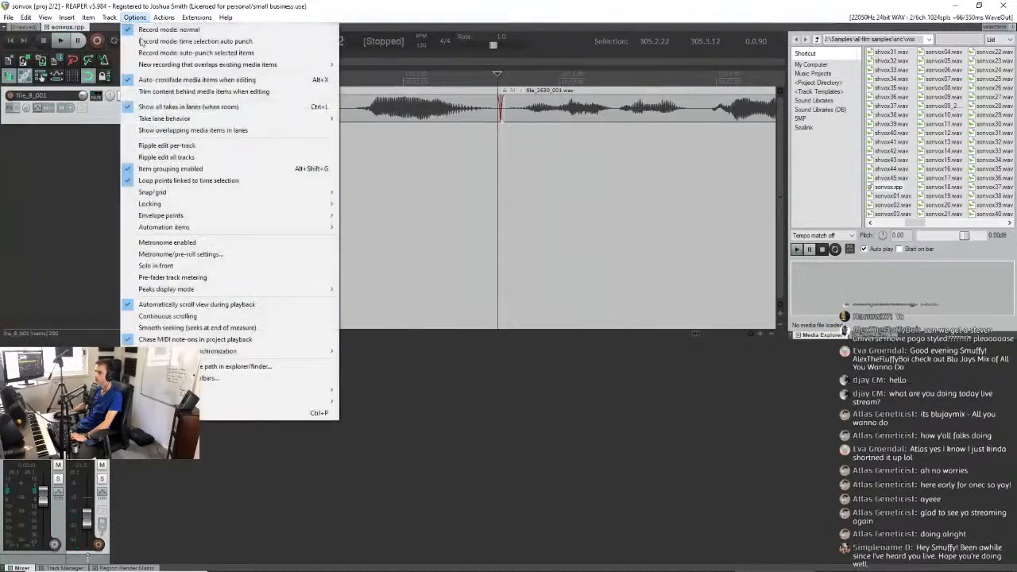
pyautogui.click(238, 414)
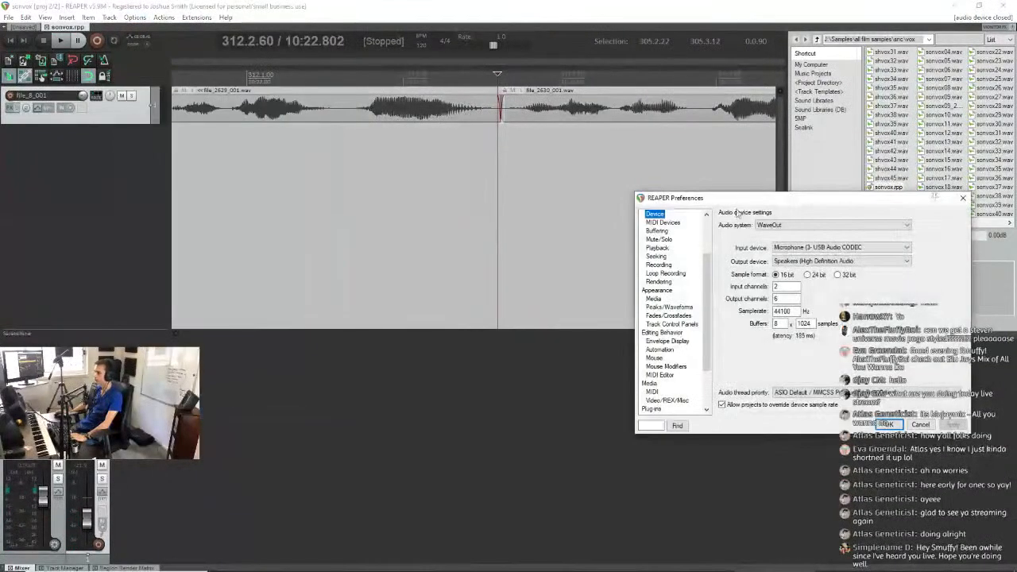
pyautogui.scroll(3, 680, 270)
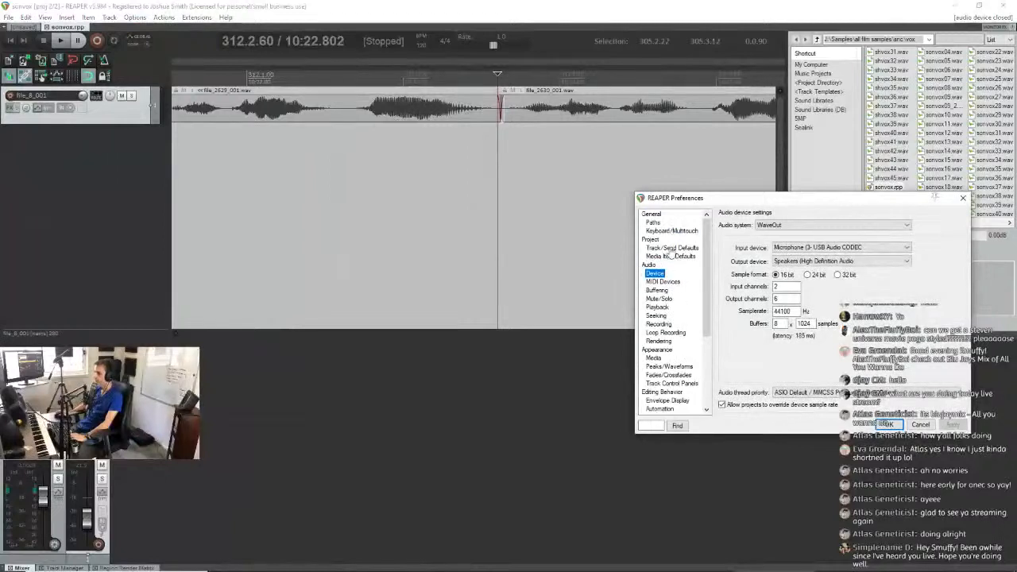
pyautogui.click(836, 259)
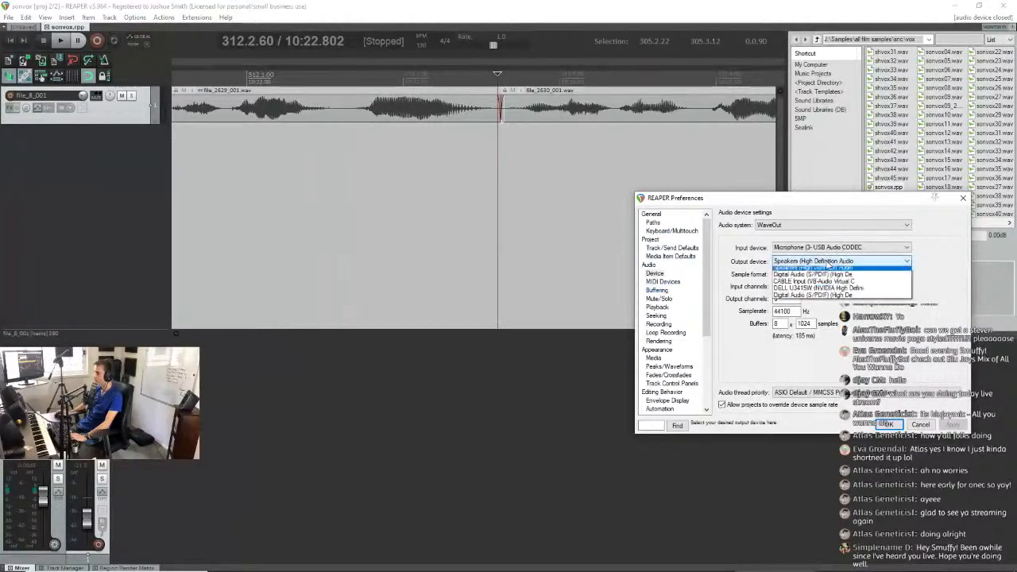
pyautogui.click(818, 277)
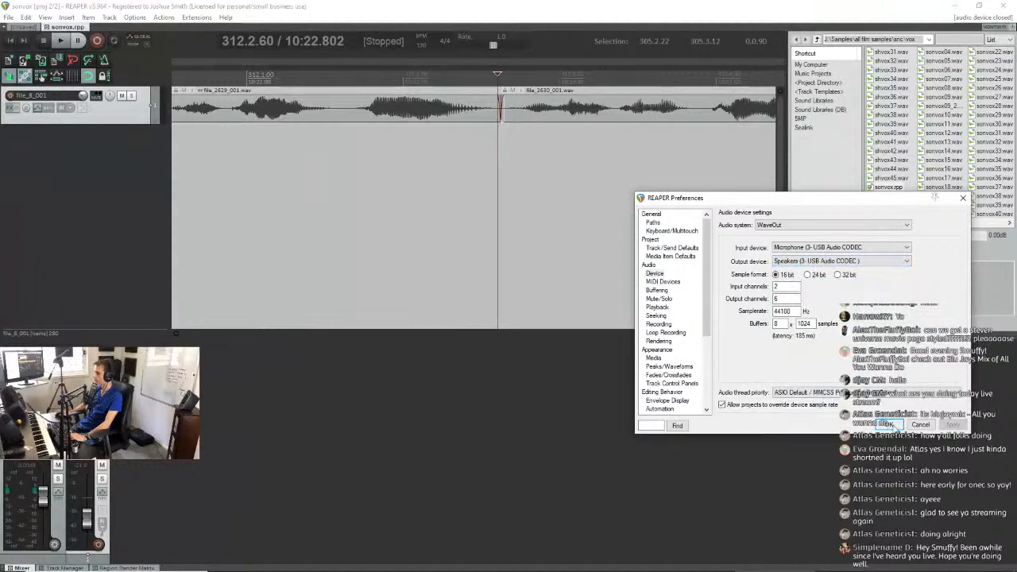
pyautogui.click(888, 425)
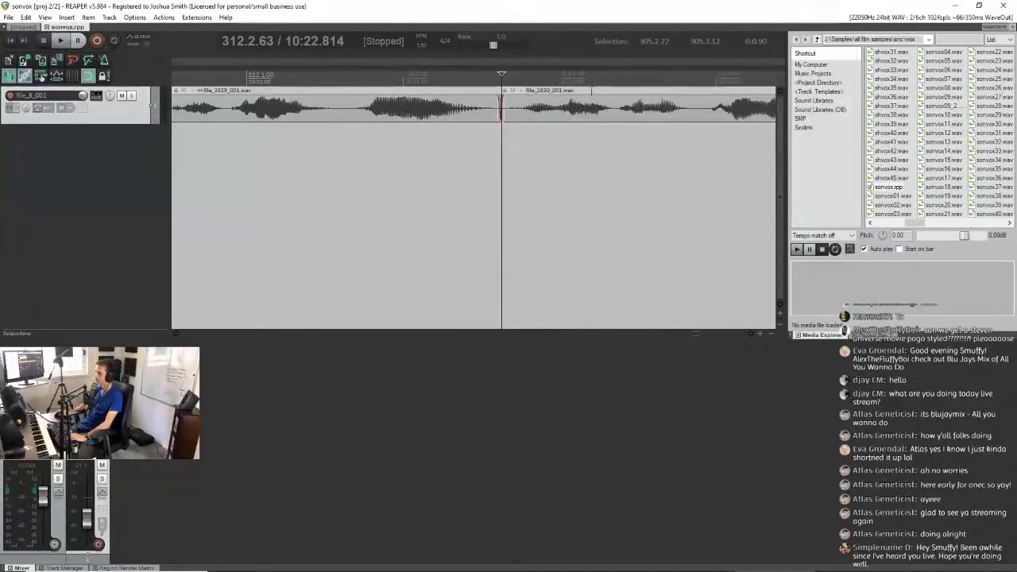
# Play the vocals from the start of file_2630_001.wav and raise the vocal track's volume slightly.
pyautogui.press('space')
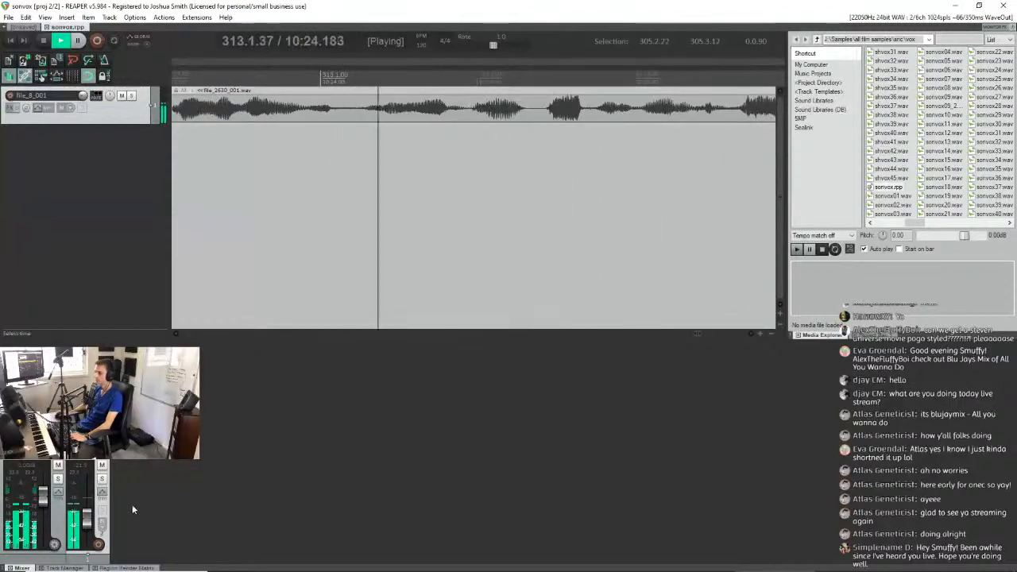
pyautogui.scroll(-2, 459, 195)
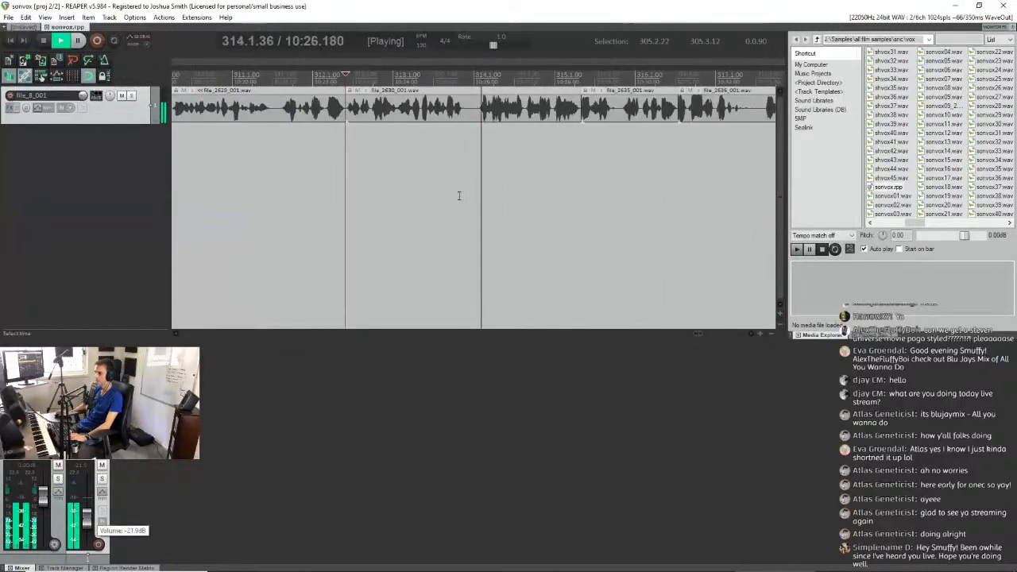
pyautogui.scroll(-1, 459, 196)
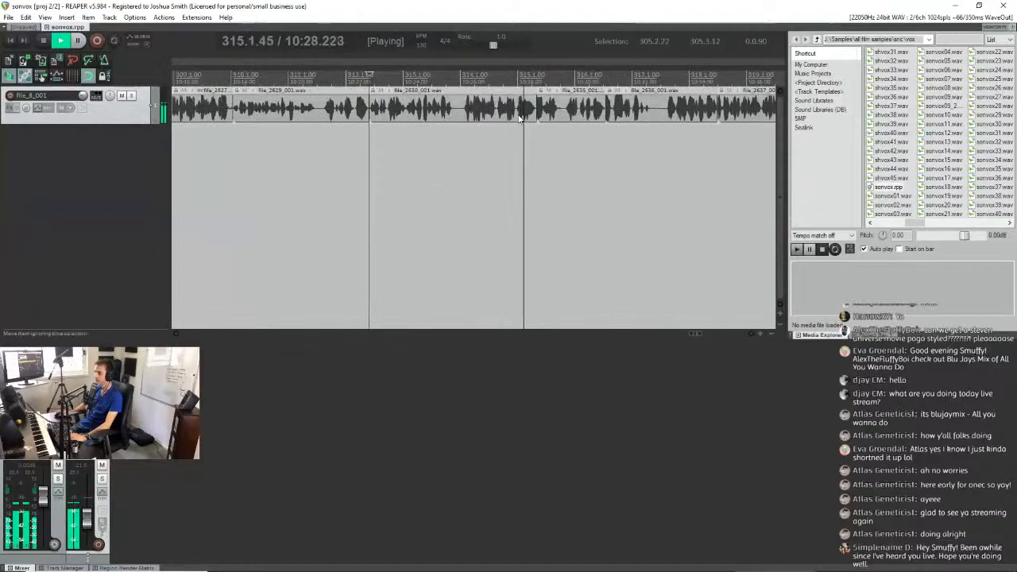
pyautogui.press('space')
pyautogui.moveTo(88, 519); pyautogui.dragTo(88, 522)
# Select the time range from 314.1.29 to 314.3.51 in file_2630_001.wav and play it.
pyautogui.click(463, 82)
pyautogui.scroll(3, 615, 85)
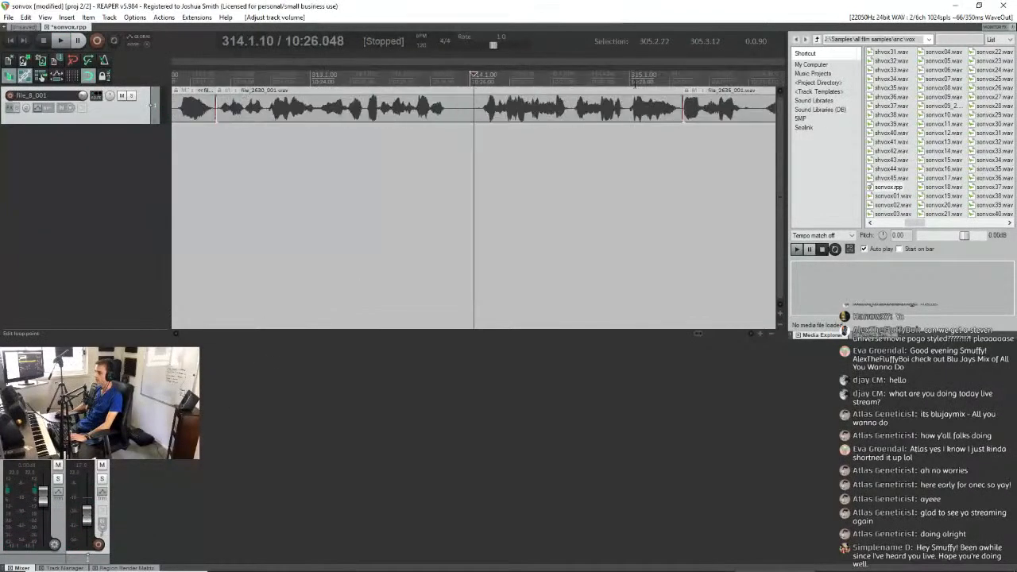
pyautogui.scroll(-3, 511, 109)
pyautogui.scroll(4, 588, 103)
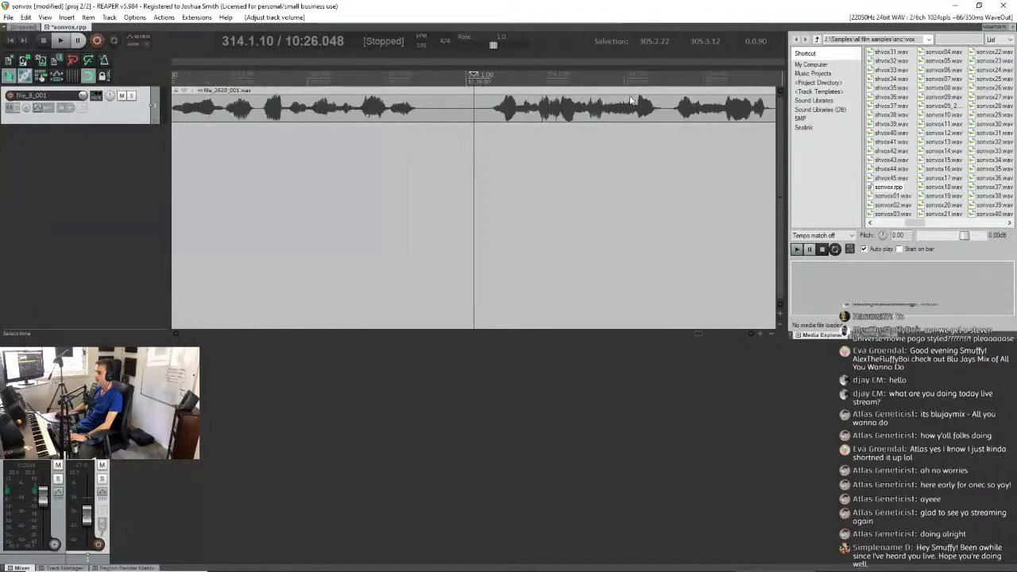
pyautogui.scroll(-2, 572, 151)
pyautogui.scroll(3, 486, 208)
pyautogui.click(676, 80)
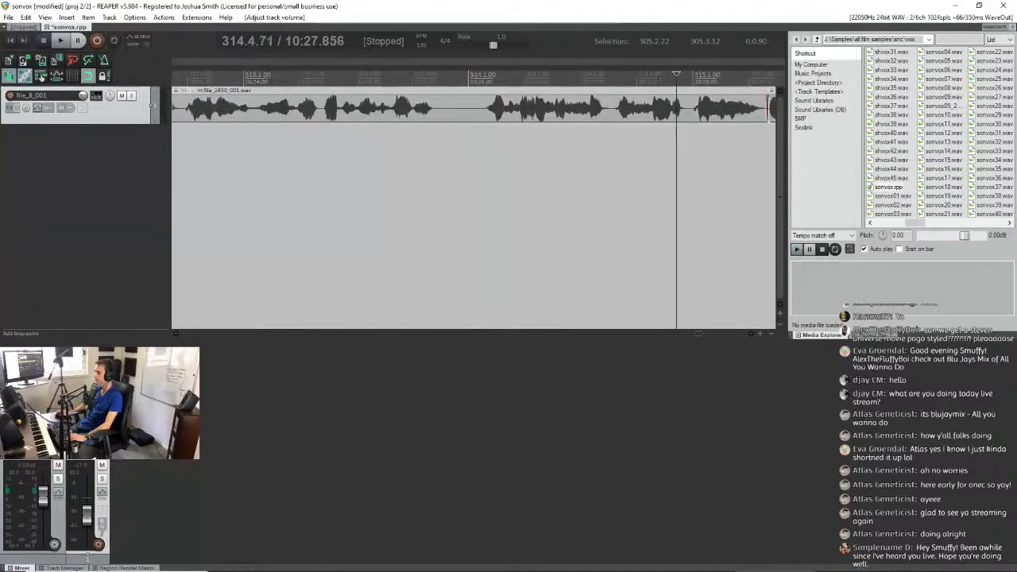
pyautogui.scroll(2, 717, 76)
pyautogui.click(212, 73)
pyautogui.moveTo(216, 76); pyautogui.dragTo(394, 74)
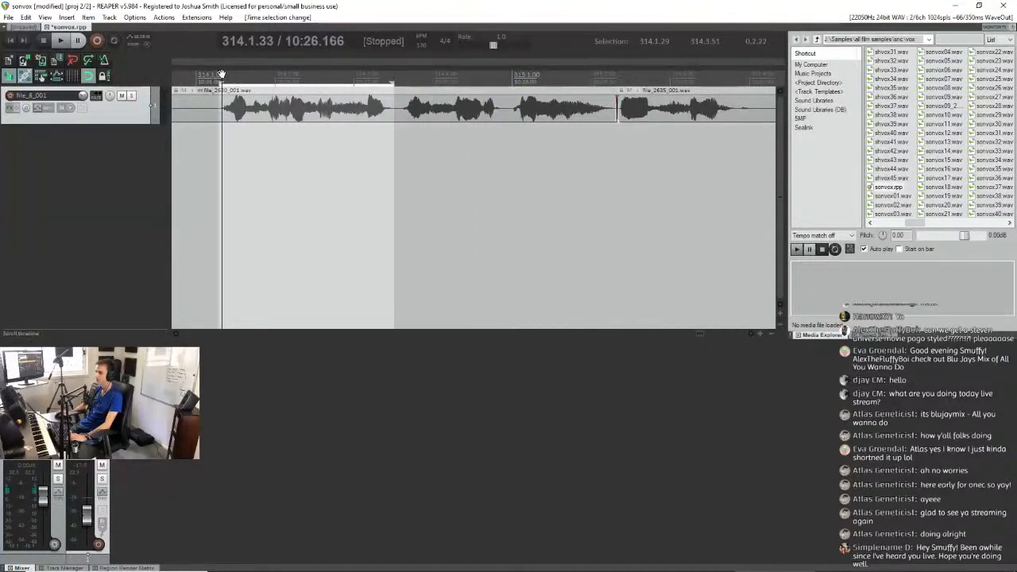
pyautogui.press('space')
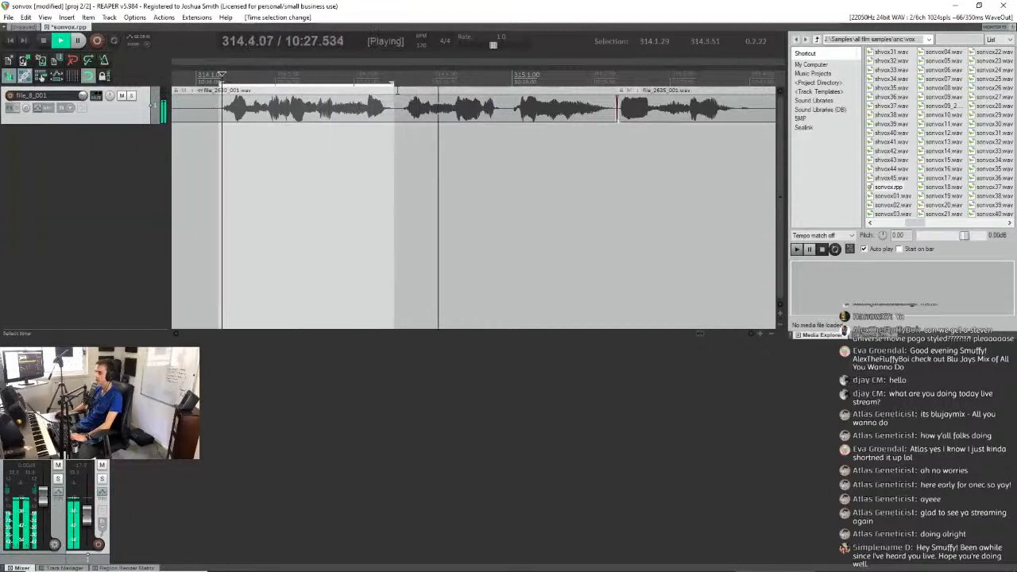
pyautogui.press('space')
# Select the longer vocal passage from 314.1.92 to 314.4.95 and play it.
pyautogui.moveTo(509, 80); pyautogui.dragTo(267, 82)
pyautogui.press('space')
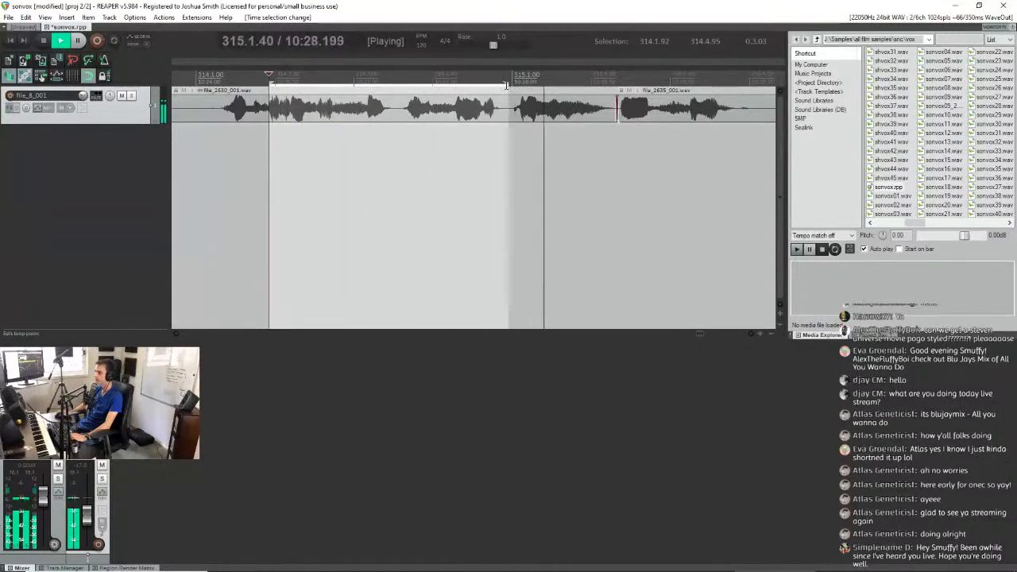
pyautogui.press('space')
# Trim the time selection to end at 314.3.65, adjust its start to 314.1.90, and play it.
pyautogui.moveTo(508, 80); pyautogui.dragTo(405, 79)
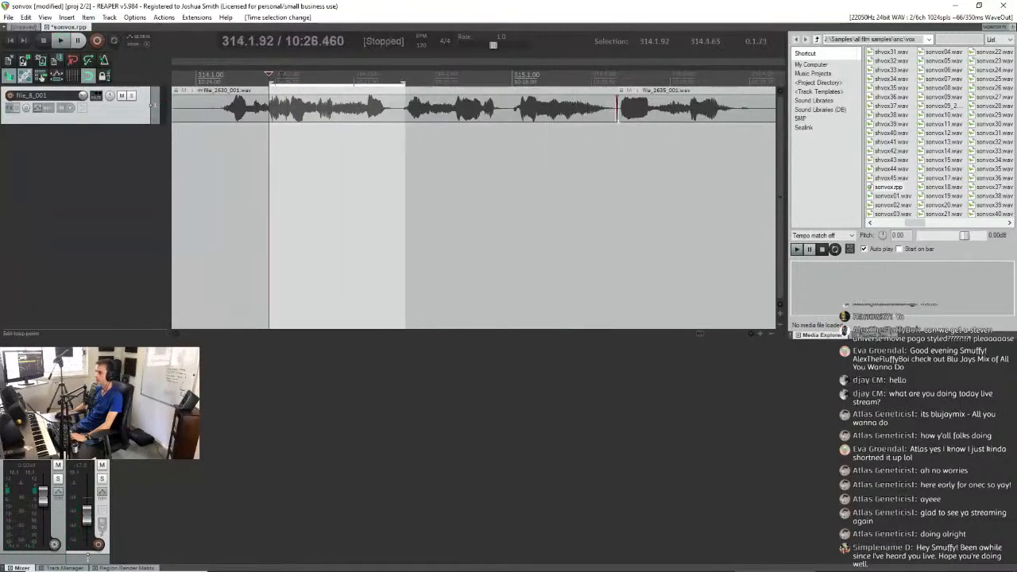
pyautogui.scroll(3, 526, 107)
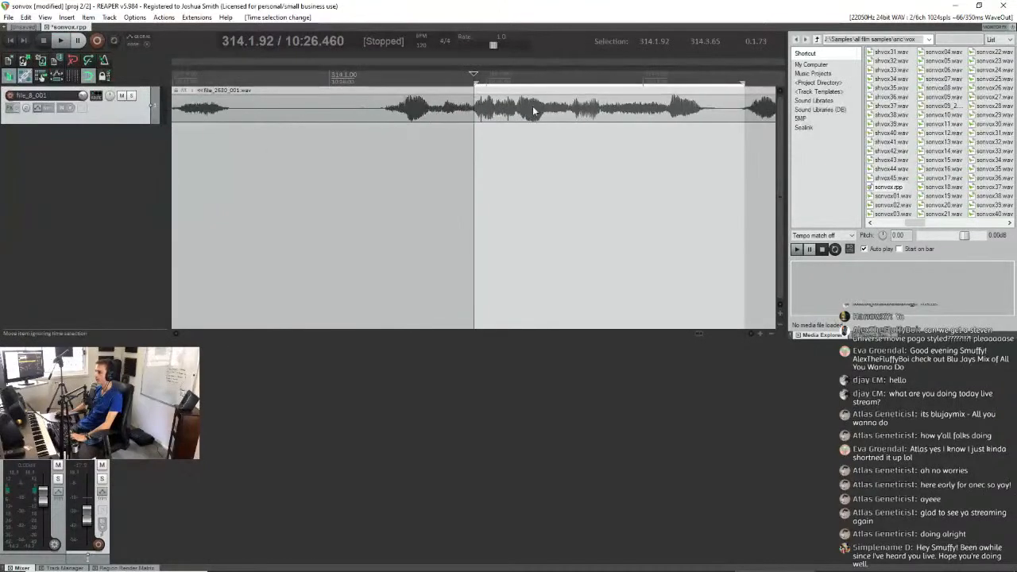
pyautogui.scroll(-1, 608, 116)
pyautogui.scroll(2, 610, 118)
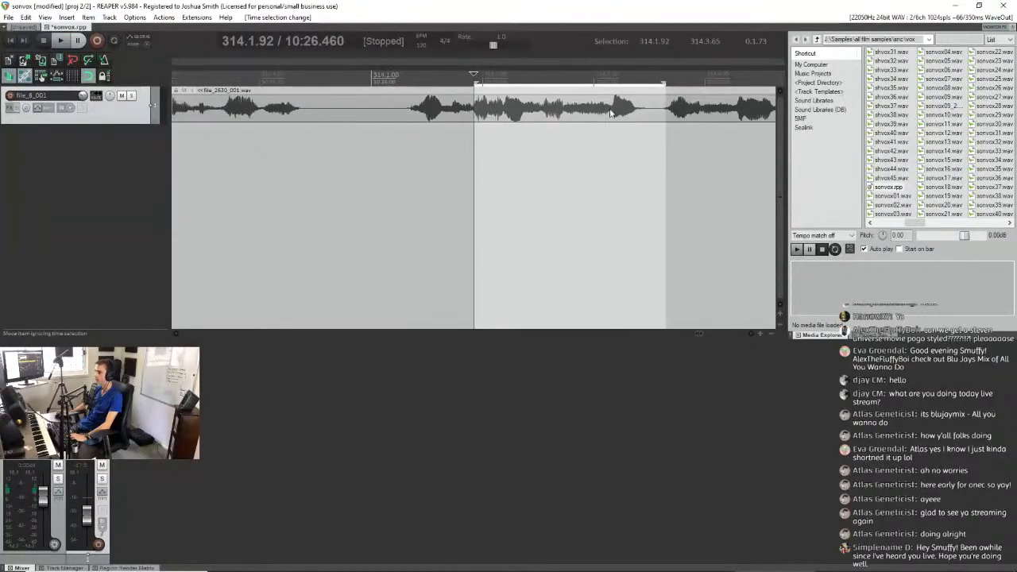
pyautogui.moveTo(473, 84); pyautogui.dragTo(471, 84)
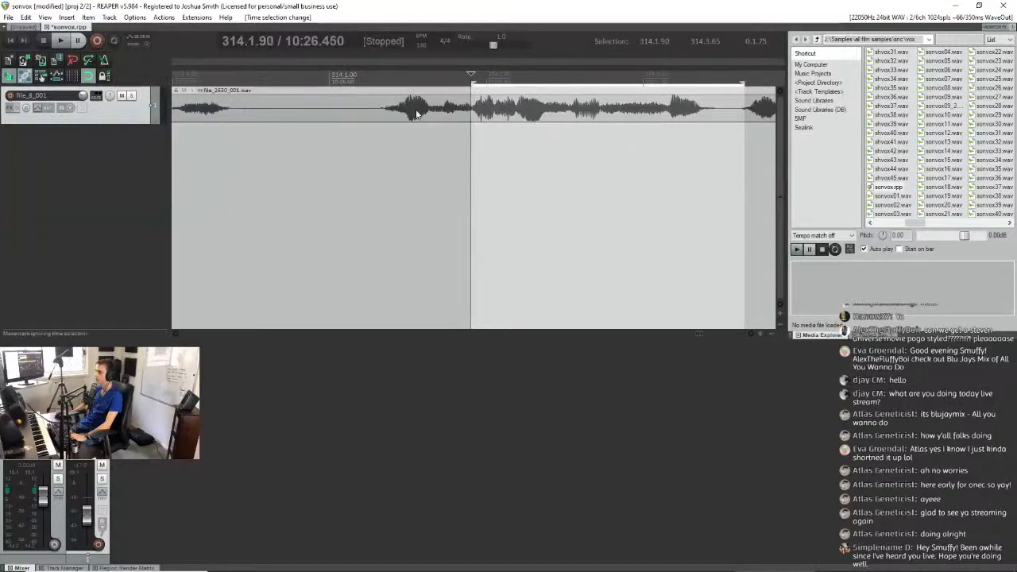
pyautogui.scroll(-1, 425, 112)
pyautogui.press('space')
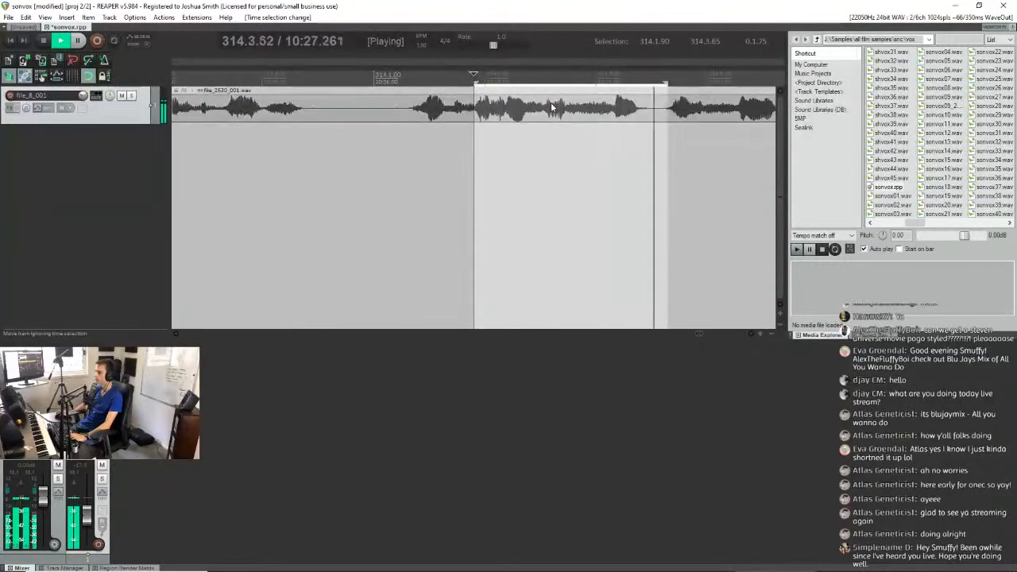
# Turn on repeat and play the phrase from 314.1.90 to 314.3.65 as a loop.
pyautogui.click(46, 42)
pyautogui.scroll(-3, 46, 42)
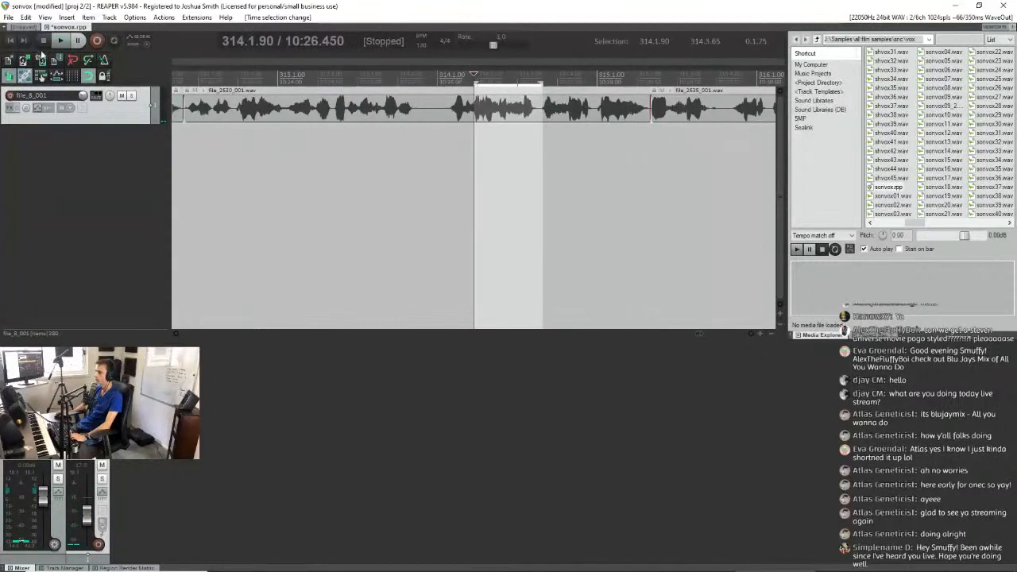
pyautogui.press('space')
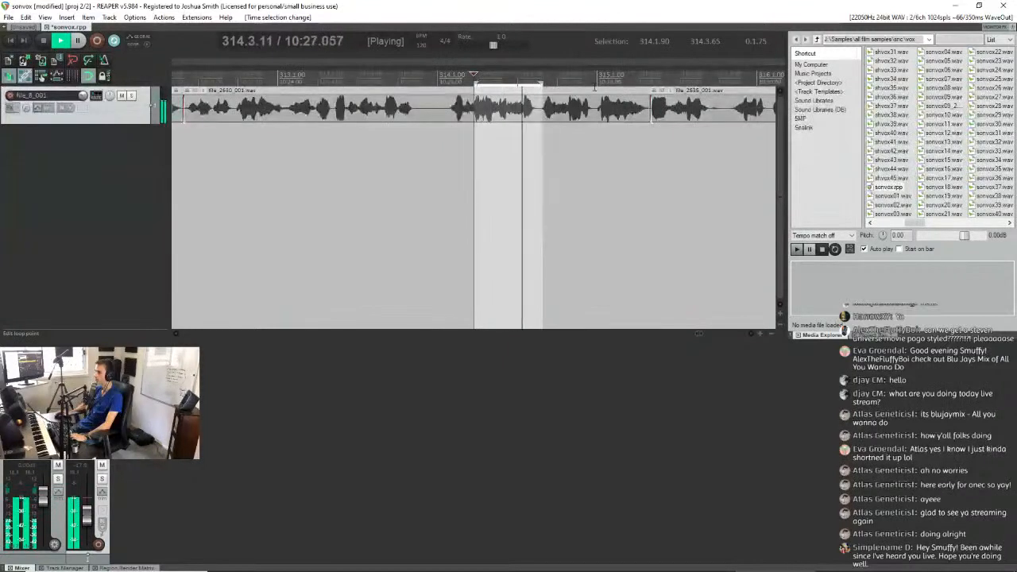
pyautogui.press('space')
# Select the following phrase from 314.3.56 to 314.4.92 and audition it from its start.
pyautogui.moveTo(594, 81); pyautogui.dragTo(540, 75)
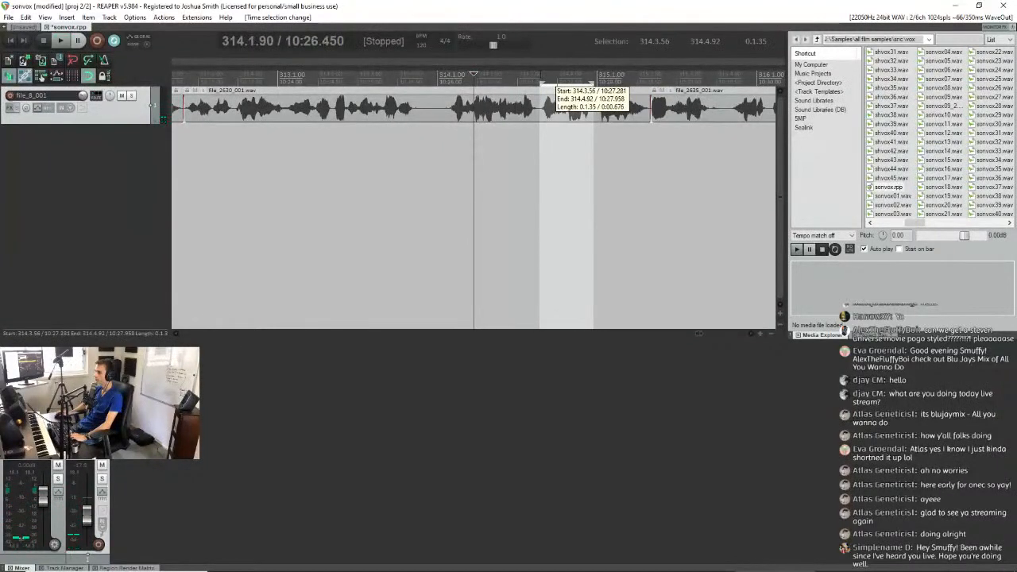
pyautogui.press('space')
pyautogui.press('space')
pyautogui.click(540, 83)
pyautogui.press('space')
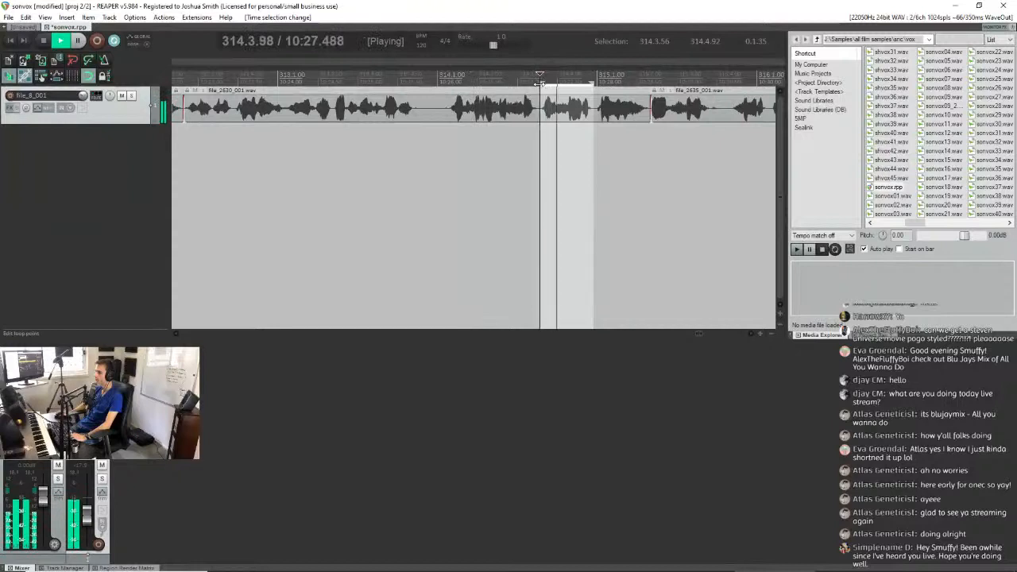
pyautogui.press('space')
# Loop the range from 314.2.18 to 314.3.48 and extend its start back to 314.1.93 during playback.
pyautogui.moveTo(541, 81); pyautogui.dragTo(486, 81)
pyautogui.press('space')
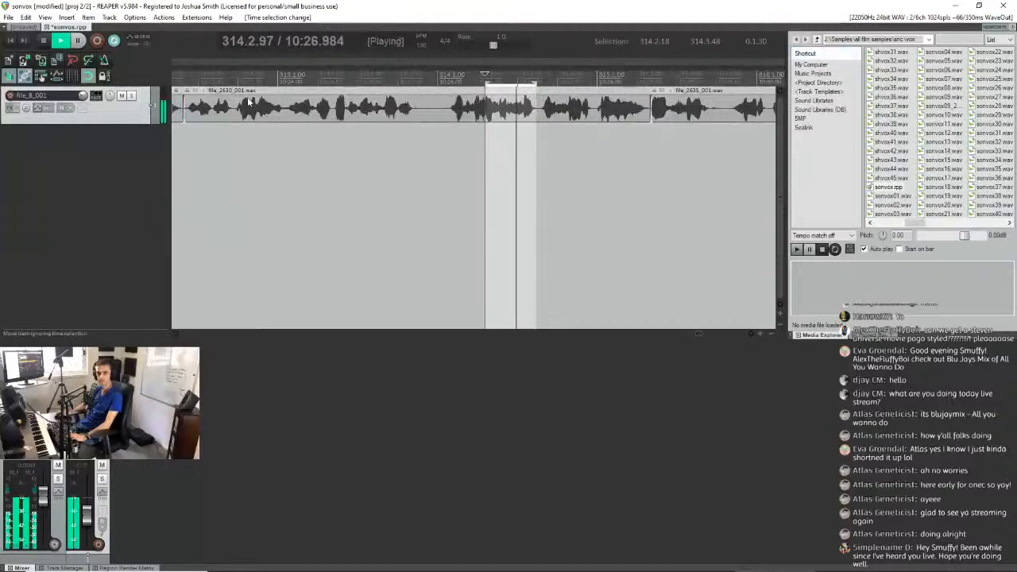
pyautogui.moveTo(485, 87); pyautogui.dragTo(474, 84)
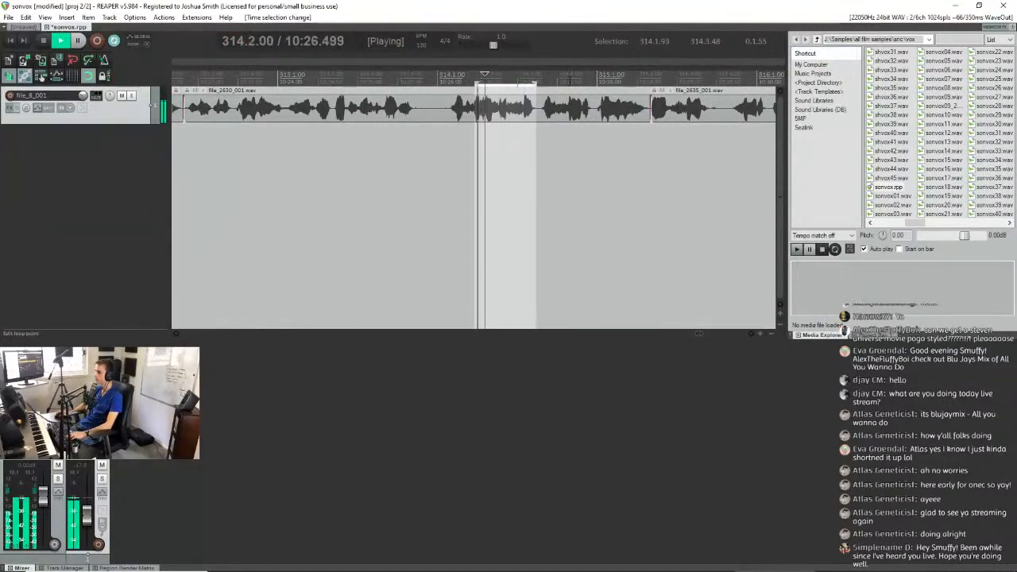
# Add a region for the looped phrase from 314.1.93 to 314.3.48 and stop playback.
pyautogui.hotkey('shift', 'r')
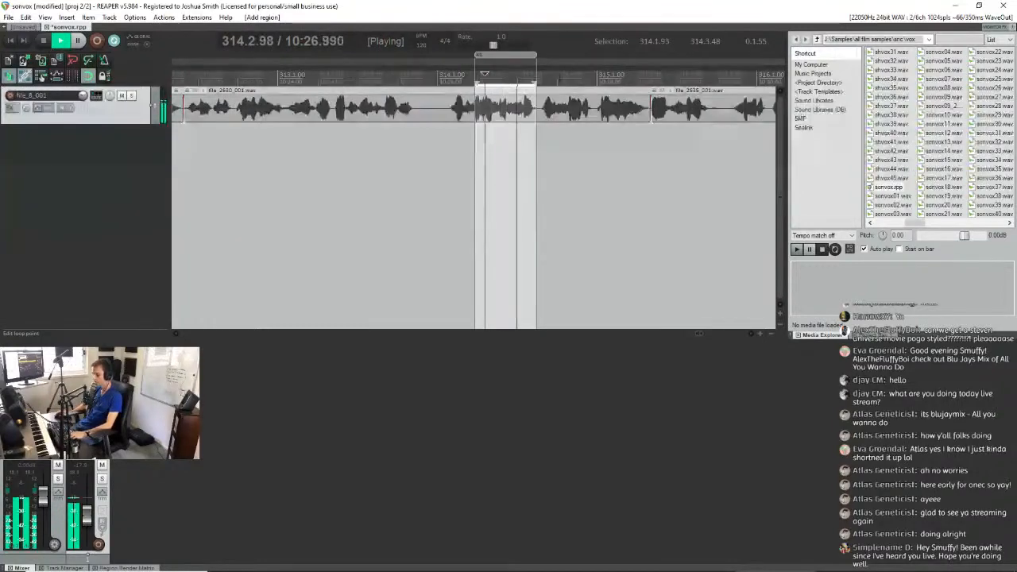
pyautogui.press('space')
pyautogui.click(509, 81)
pyautogui.scroll(-8, 330, 83)
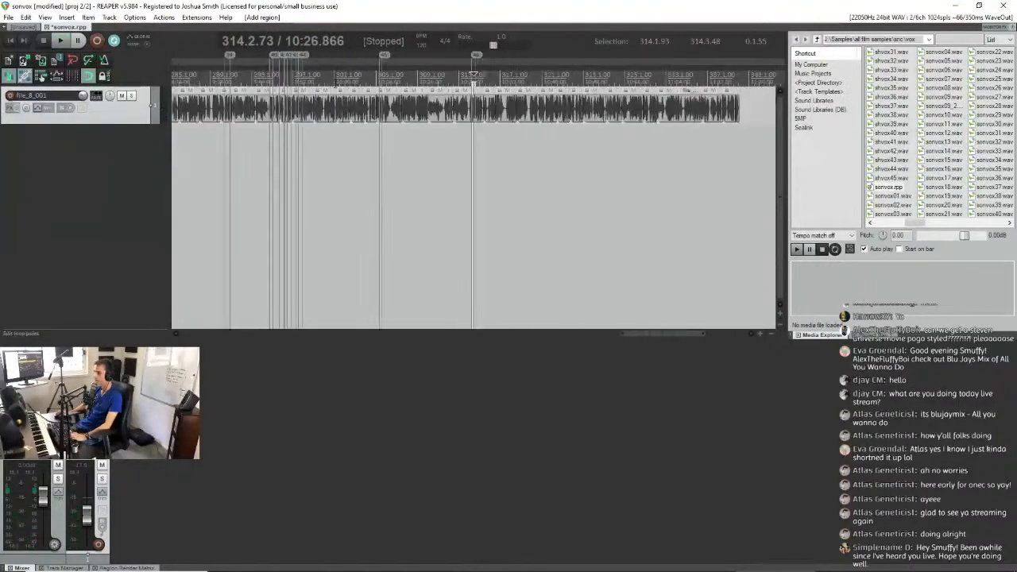
# Examine the clips following the new region and audition file_2635_001.wav from its start.
pyautogui.scroll(8, 529, 89)
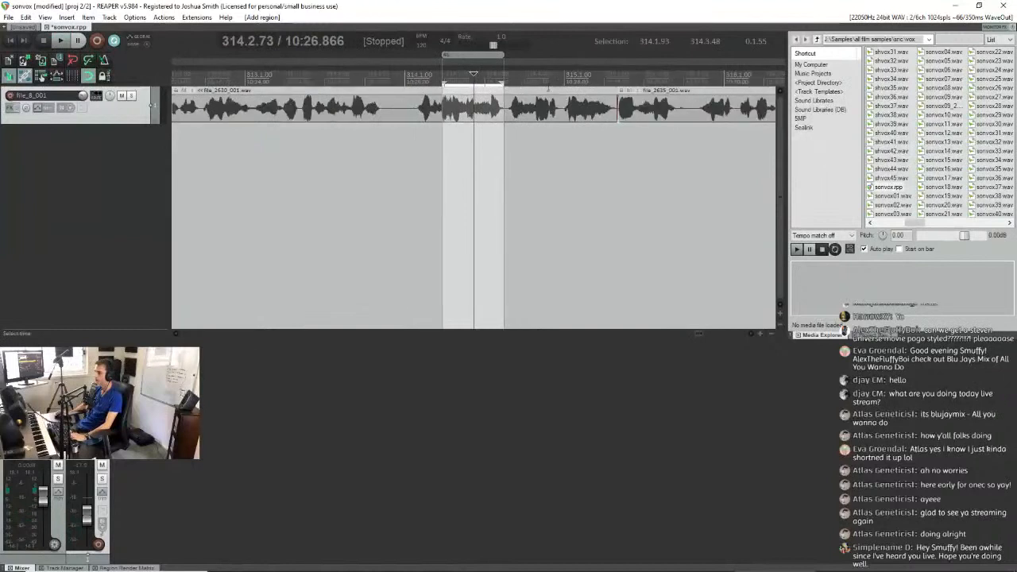
pyautogui.scroll(2, 529, 89)
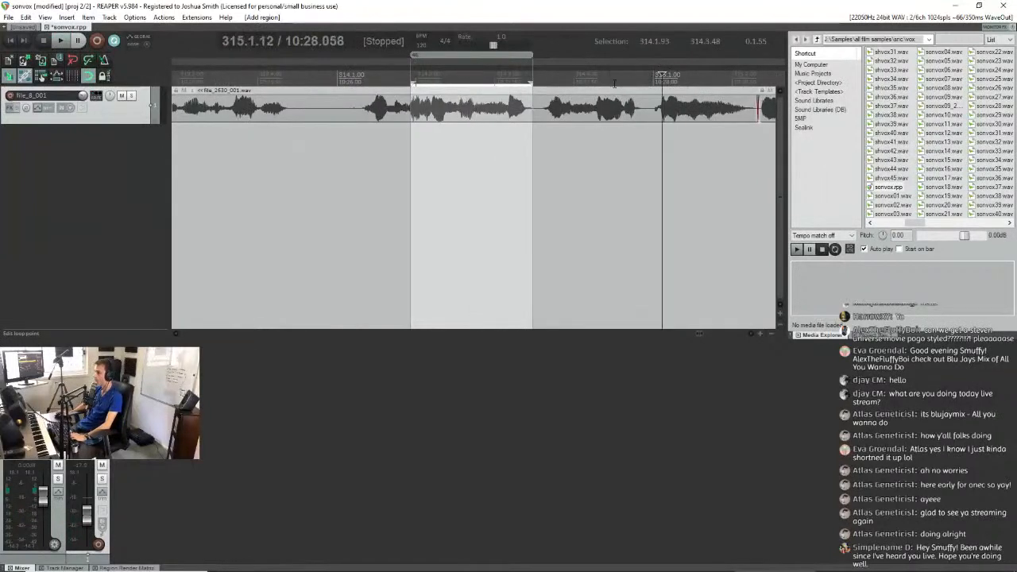
pyautogui.scroll(1, 487, 104)
pyautogui.scroll(-2, 421, 83)
pyautogui.click(538, 109)
pyautogui.scroll(-2, 538, 109)
pyautogui.scroll(2, 537, 109)
pyautogui.scroll(-3, 538, 108)
pyautogui.scroll(2, 538, 108)
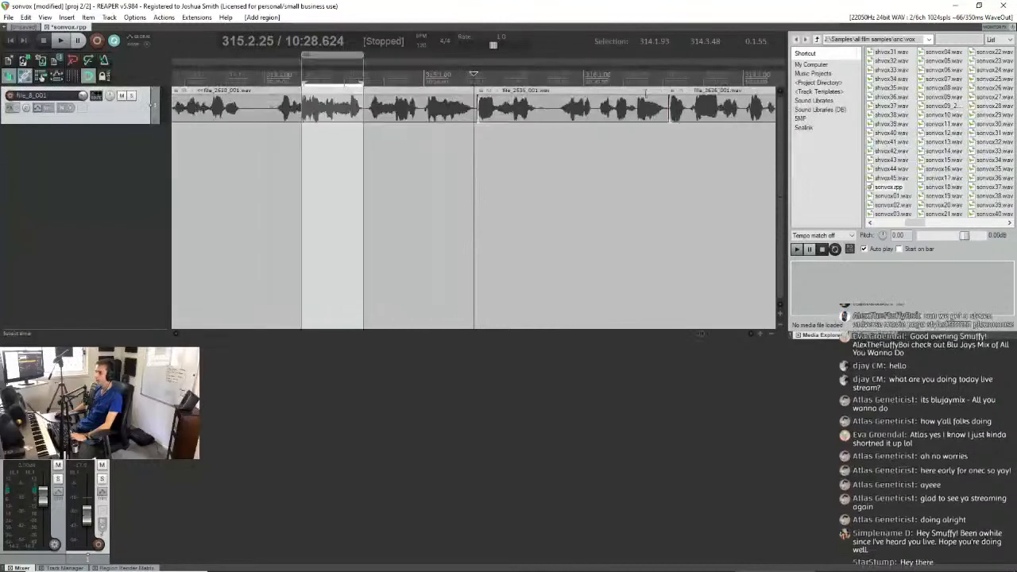
pyautogui.scroll(1, 474, 103)
pyautogui.scroll(-1, 534, 103)
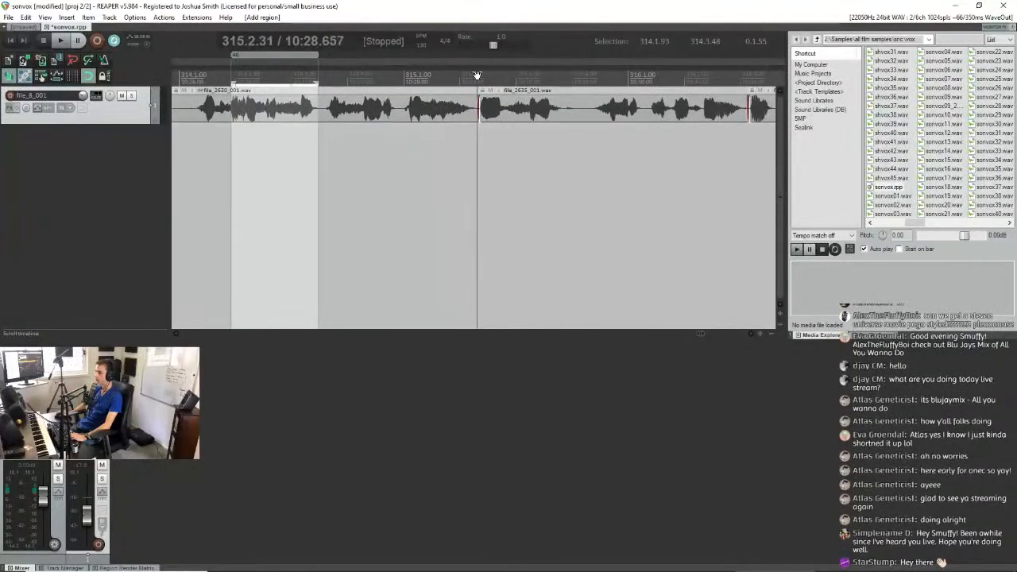
pyautogui.scroll(-2, 477, 283)
pyautogui.scroll(2, 477, 283)
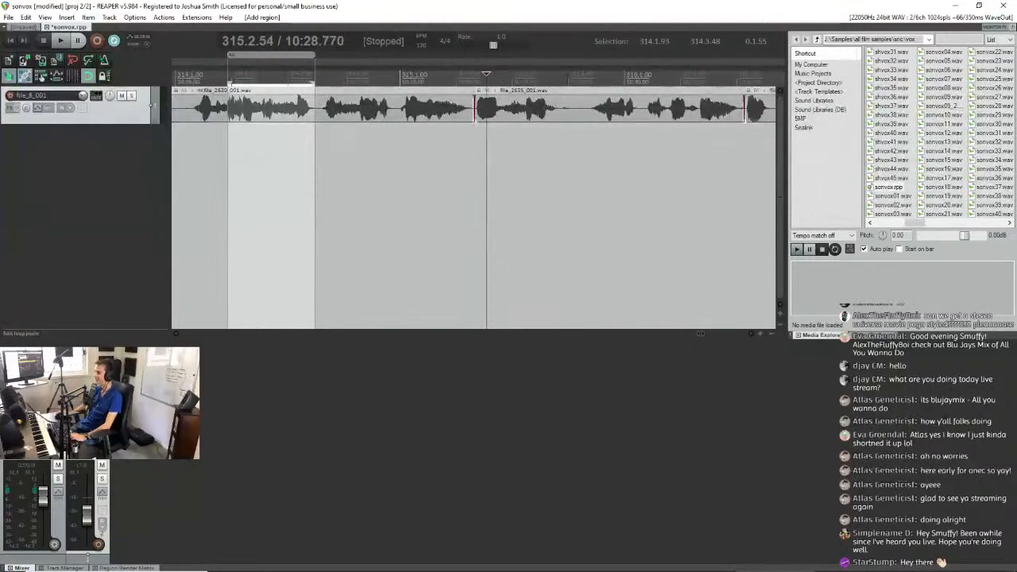
pyautogui.click(567, 83)
pyautogui.scroll(1, 469, 95)
pyautogui.click(346, 76)
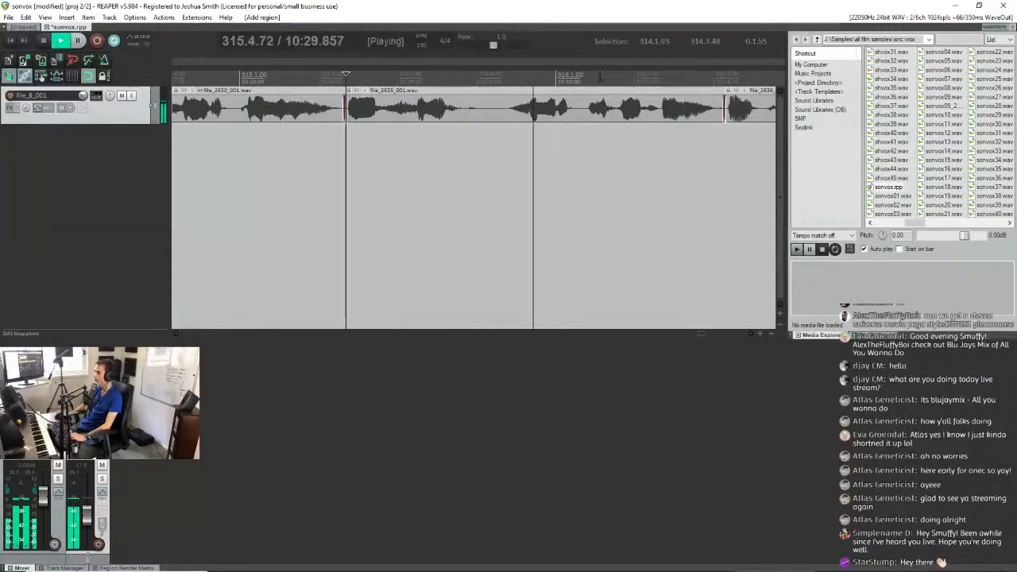
pyautogui.scroll(-1, 383, 119)
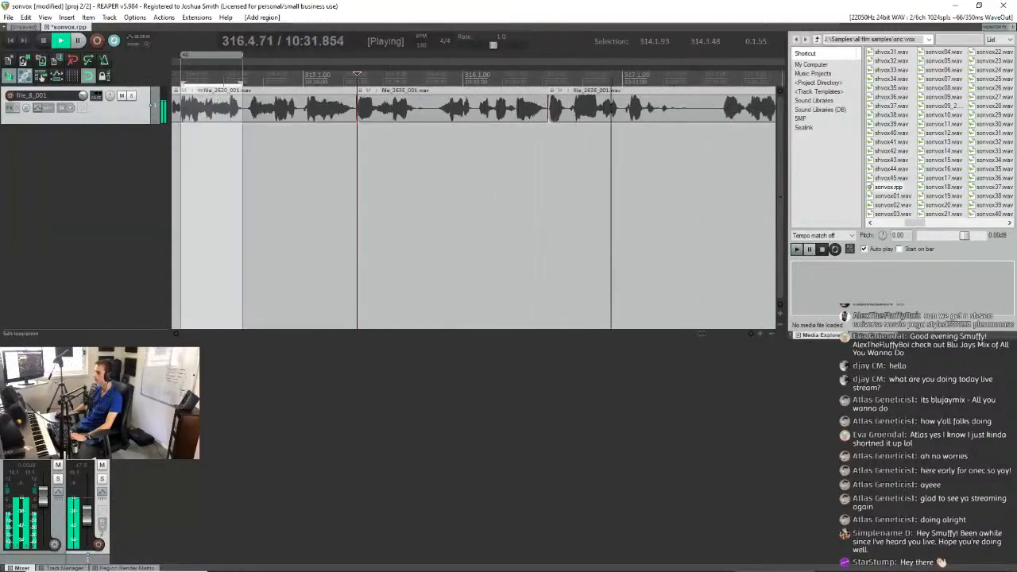
# Mark the phrase from 316.3.11 to 317.1.01 in file_2636_001.wav as a region and resume playback after it.
pyautogui.press('space')
pyautogui.moveTo(623, 80); pyautogui.dragTo(549, 81)
pyautogui.press('space')
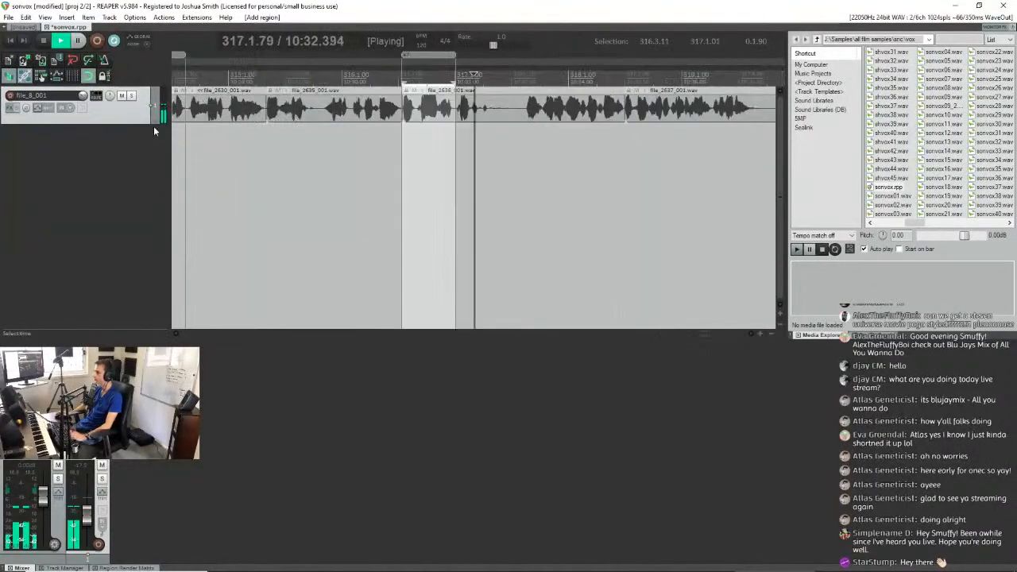
# Listen on into file_2639_001.wav and mark its phrase from 322.4.95 to 323.2.30 as a region.
pyautogui.scroll(3, 560, 124)
pyautogui.scroll(-4, 560, 124)
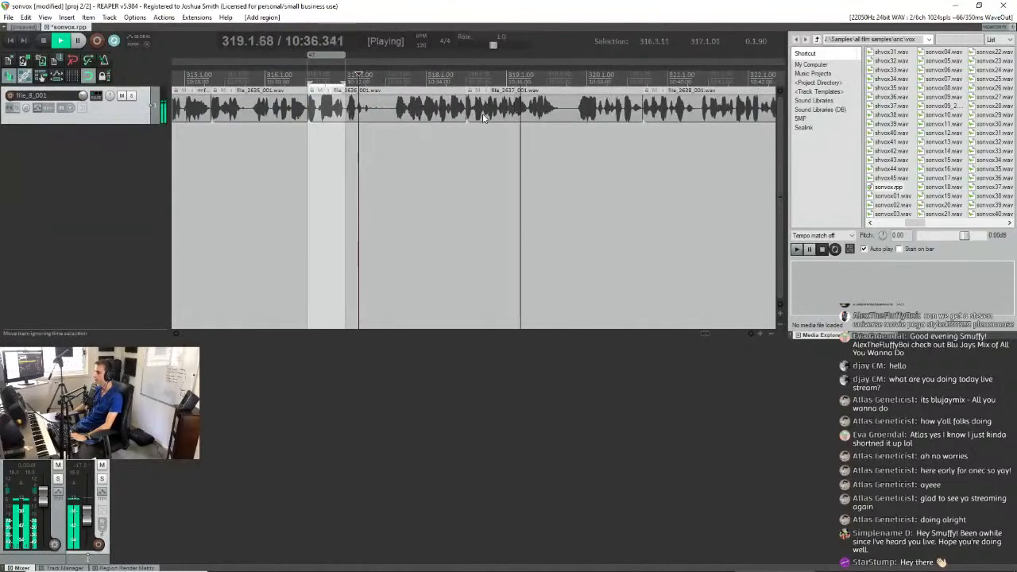
pyautogui.scroll(2, 535, 109)
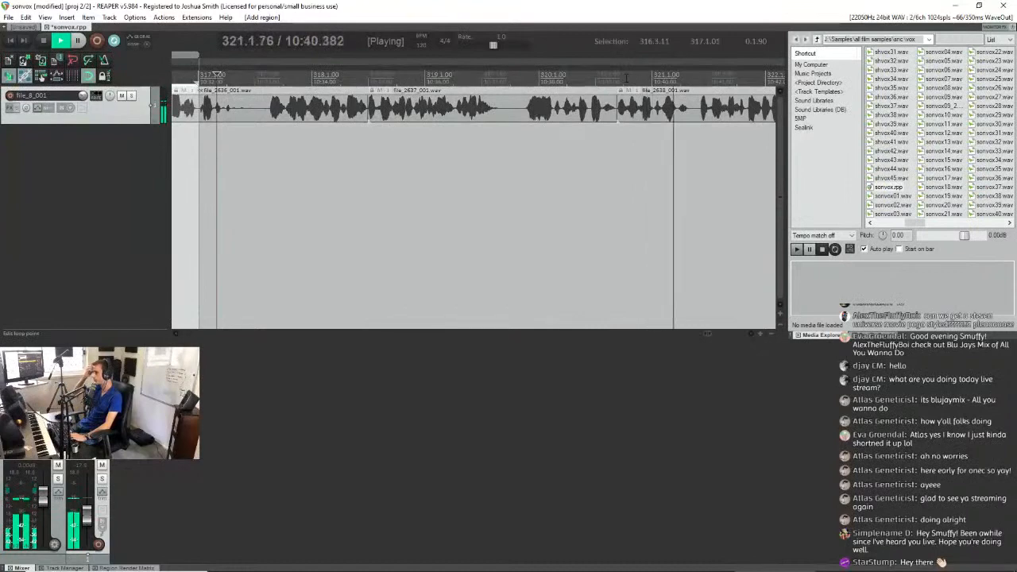
pyautogui.scroll(-3, 495, 154)
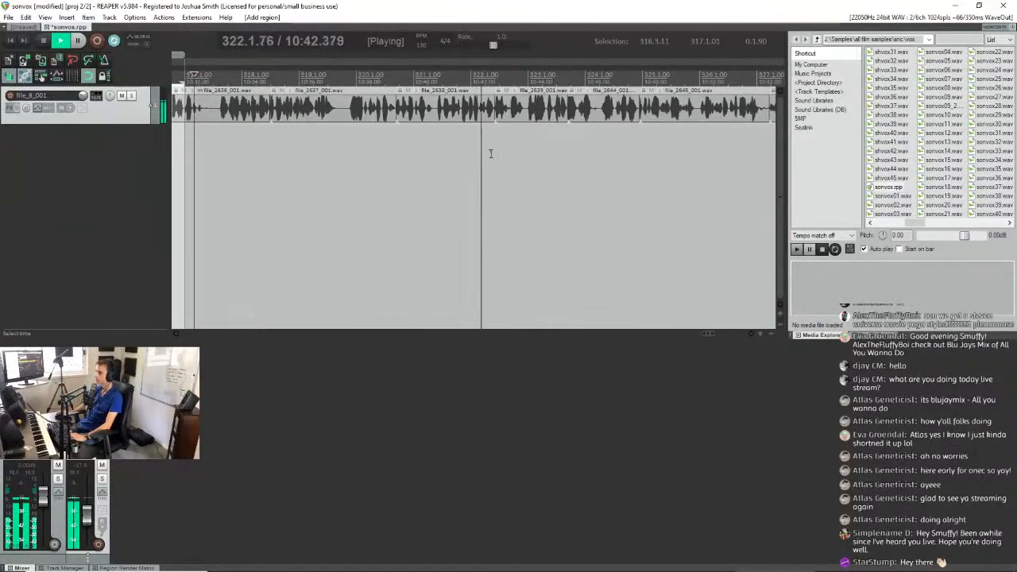
pyautogui.scroll(2, 614, 126)
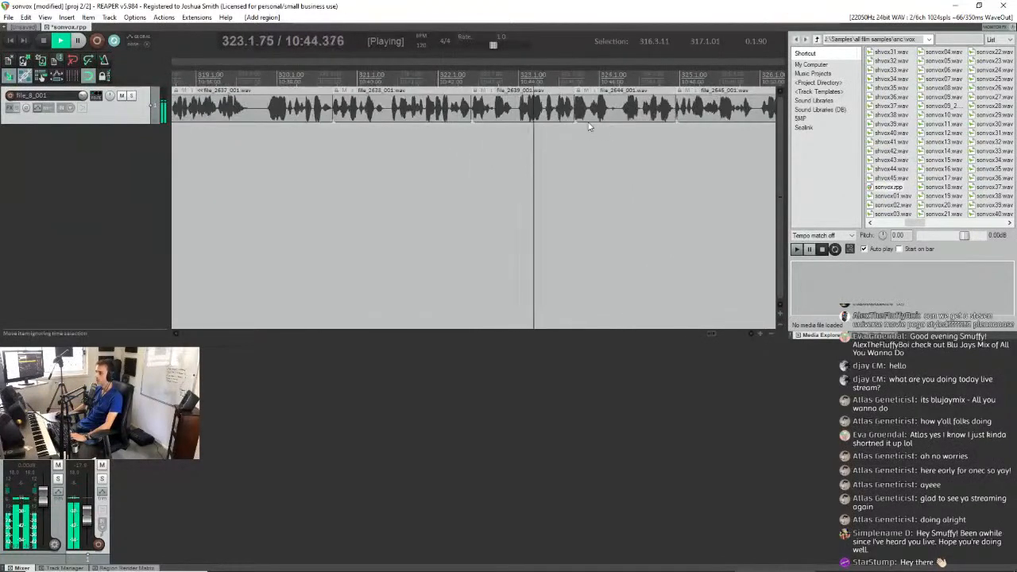
pyautogui.press('space')
pyautogui.moveTo(518, 82); pyautogui.dragTo(545, 81)
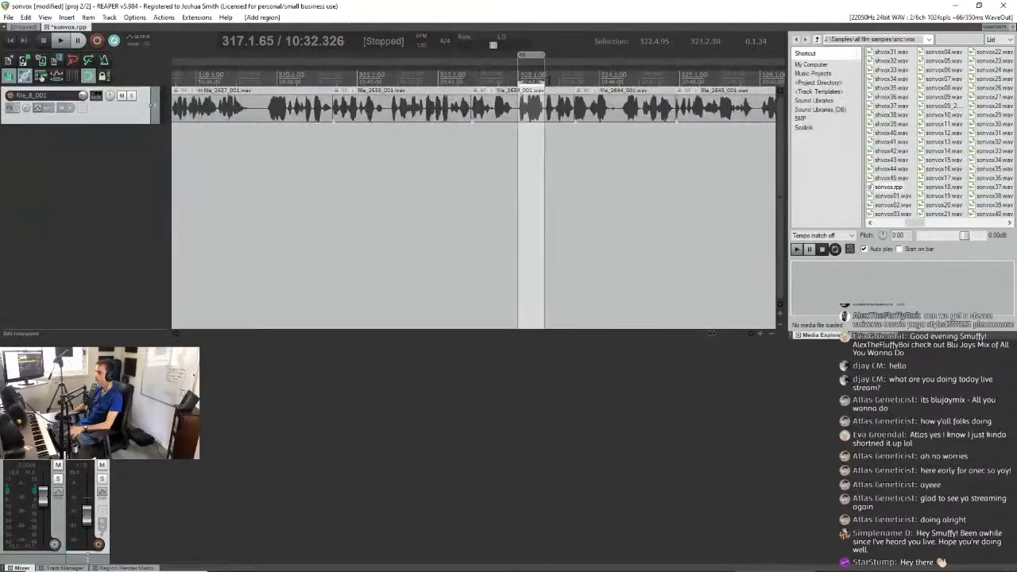
pyautogui.press('space')
pyautogui.hotkey('shift', 'r')
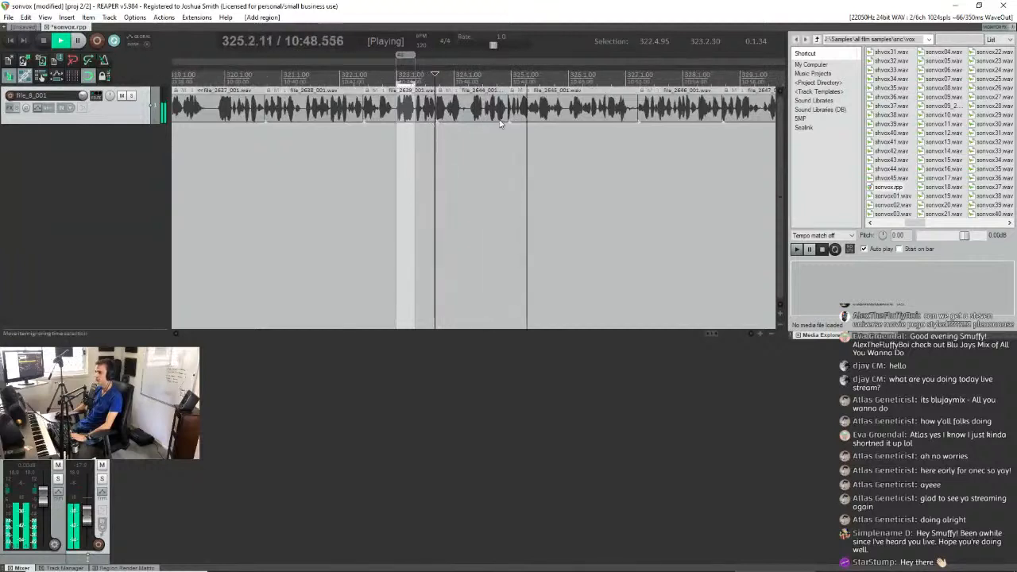
# Audition file_2645_001.wav from near its start and stop before its end.
pyautogui.click(520, 76)
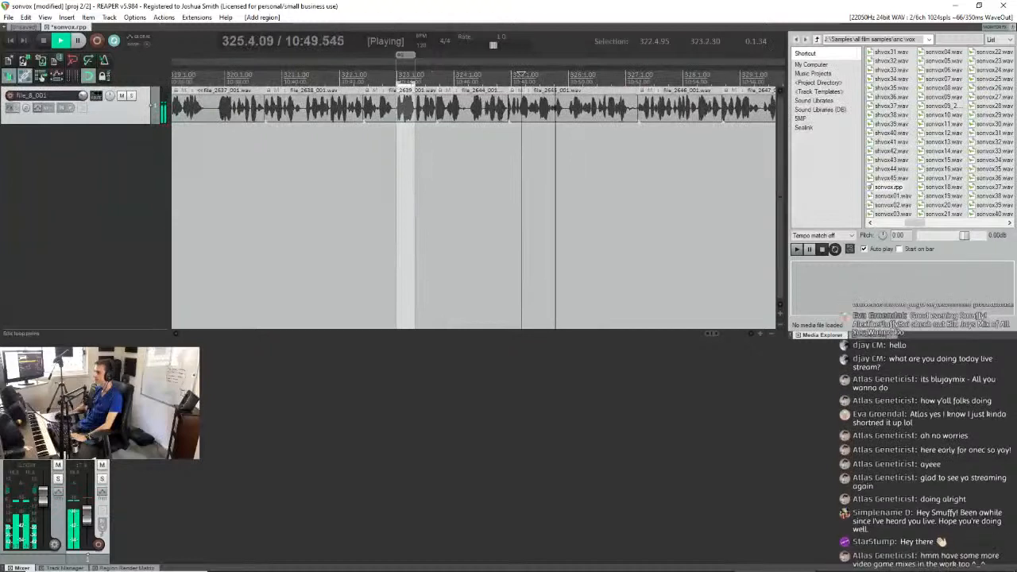
pyautogui.scroll(3, 683, 101)
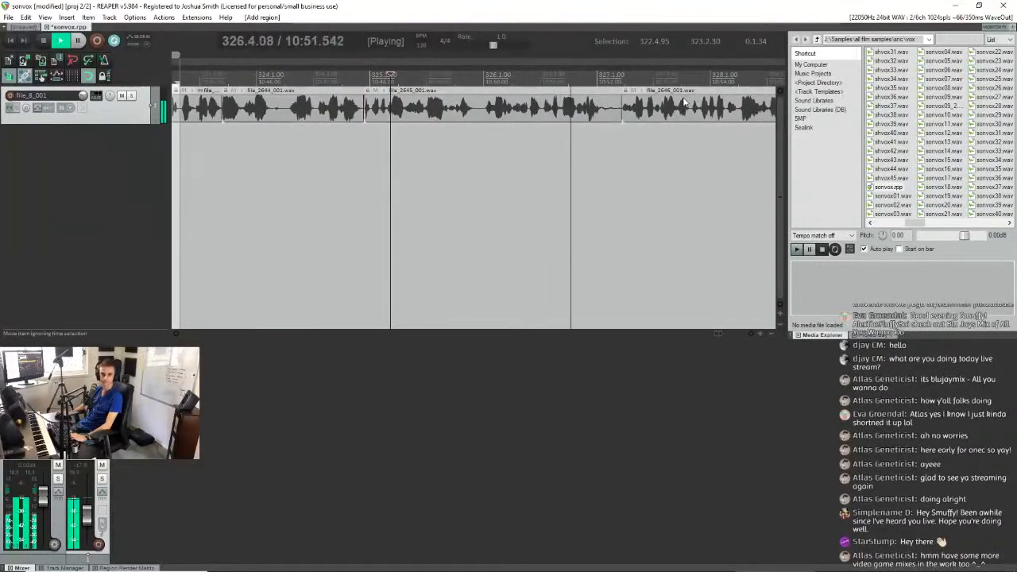
pyautogui.click(578, 77)
pyautogui.scroll(5, 578, 77)
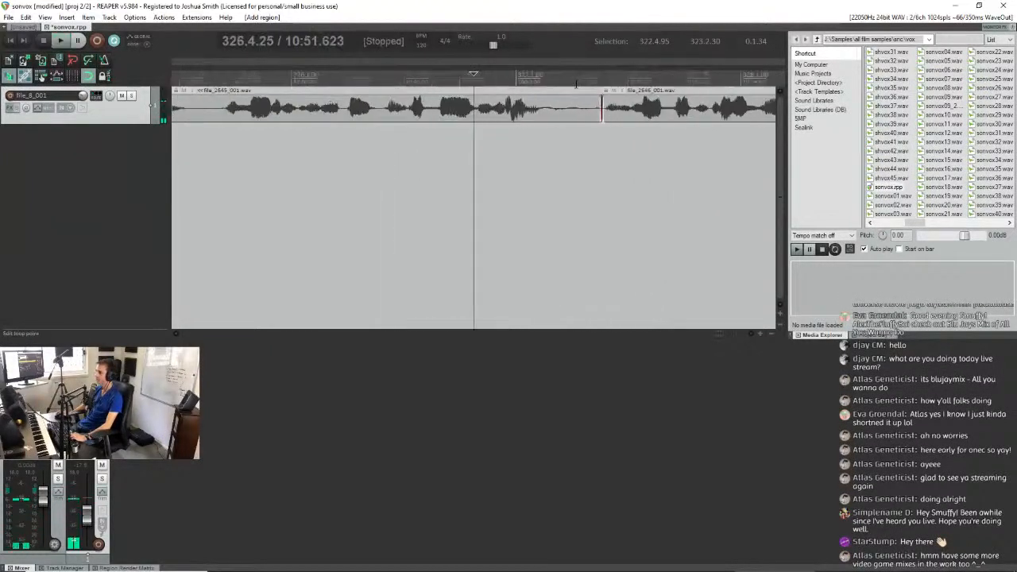
# Set the time selection to 326.3.08–327.1.86 at the end of file_2645_001.wav and mark it as a region.
pyautogui.moveTo(602, 83); pyautogui.dragTo(345, 85)
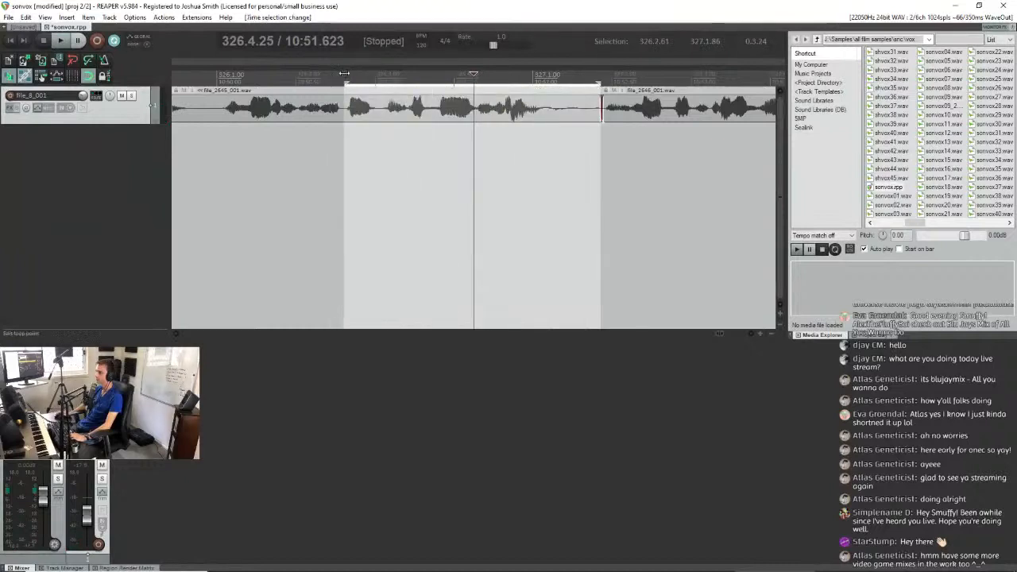
pyautogui.press('space')
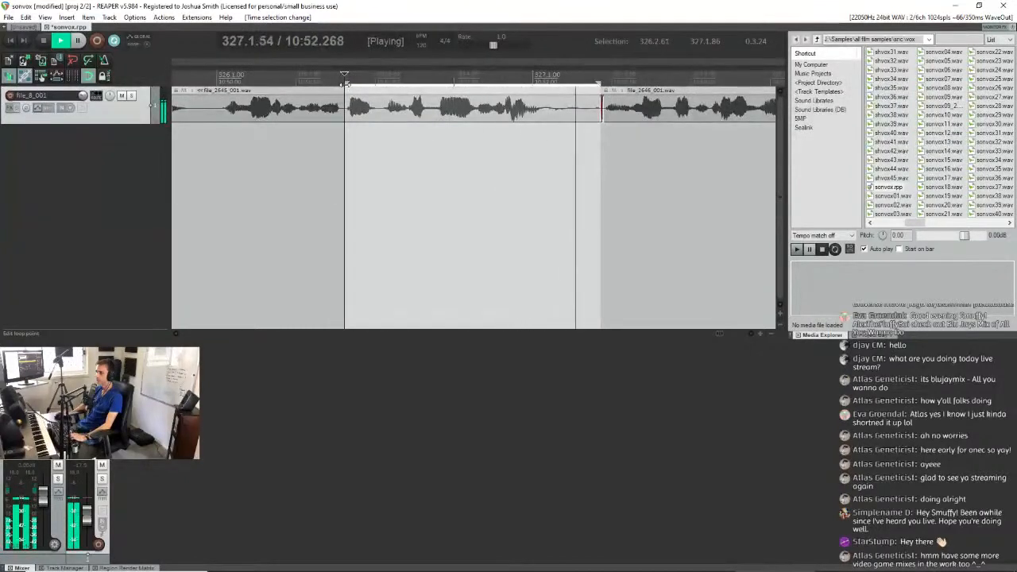
pyautogui.moveTo(345, 82); pyautogui.dragTo(382, 84)
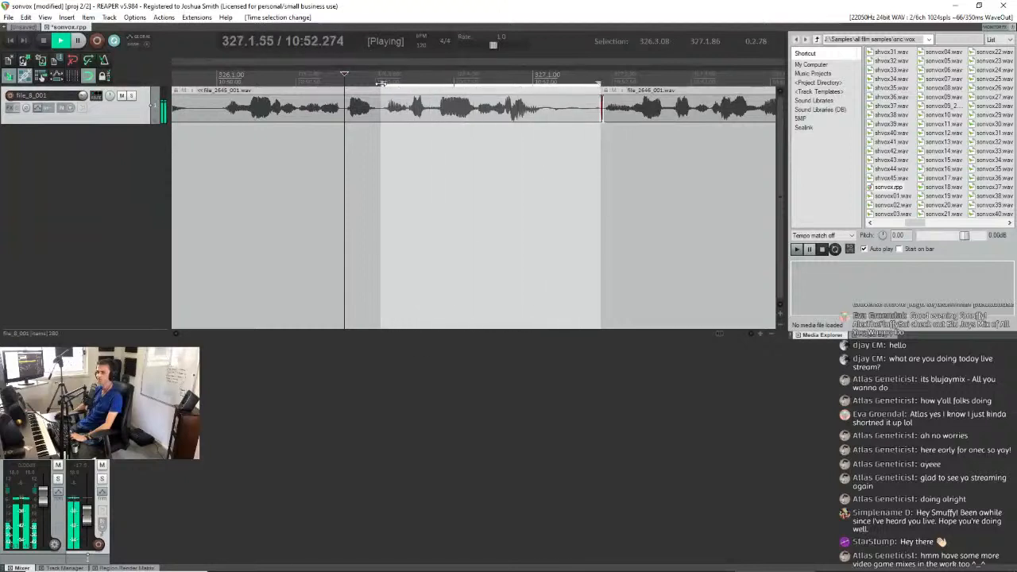
pyautogui.hotkey('shift', 'r')
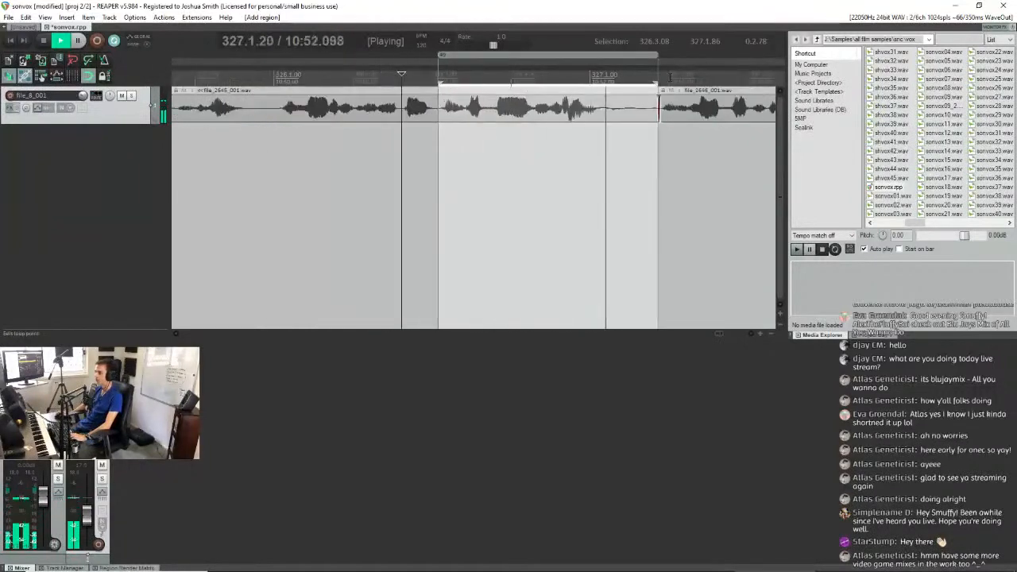
# Audition file_2646_001.wav and file_2647_001.wav from their starts, replaying the second phrase of file_2647_001.wav.
pyautogui.scroll(-3, 671, 76)
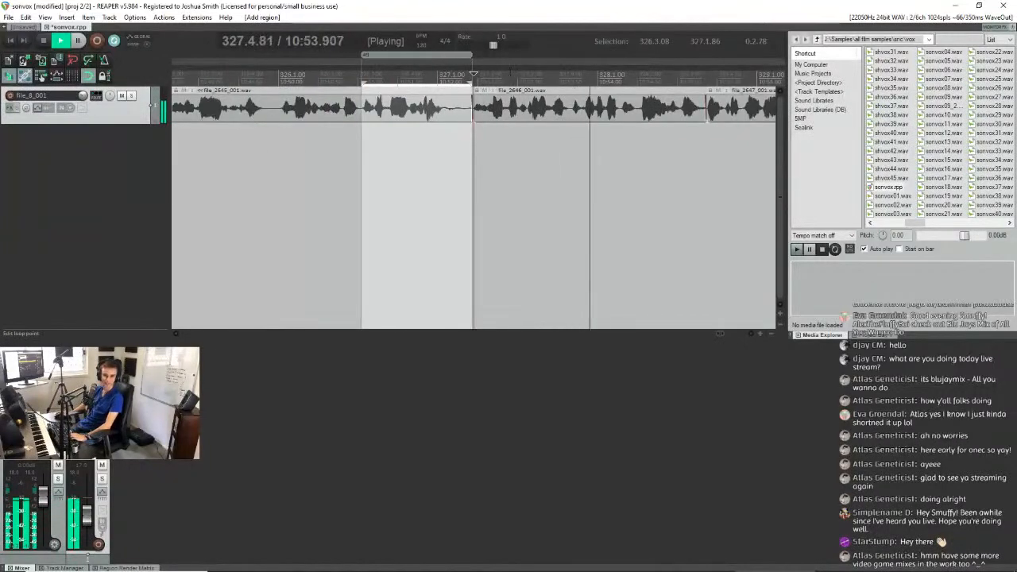
pyautogui.scroll(2, 588, 128)
pyautogui.scroll(-3, 617, 124)
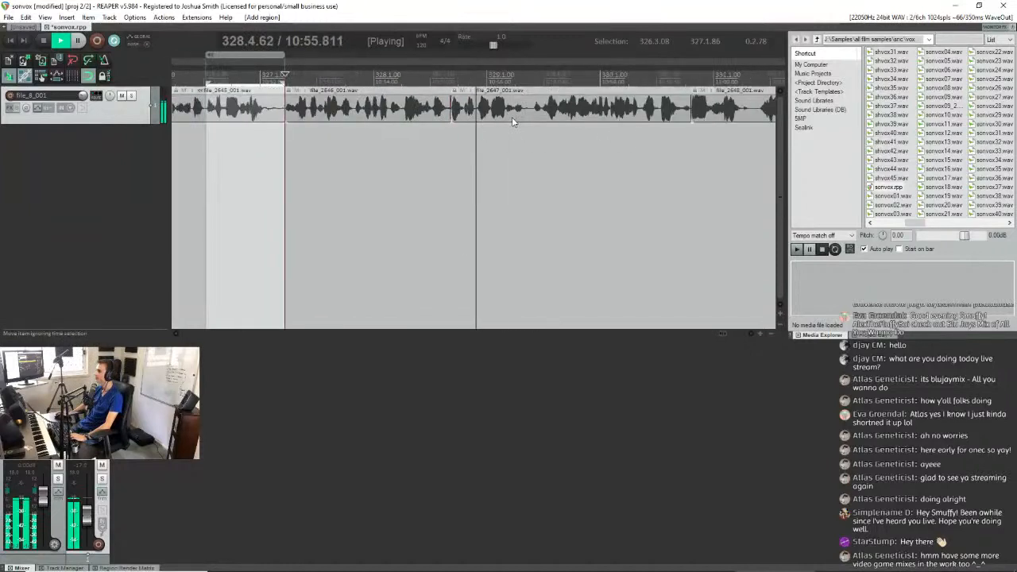
pyautogui.scroll(2, 512, 116)
pyautogui.press('space')
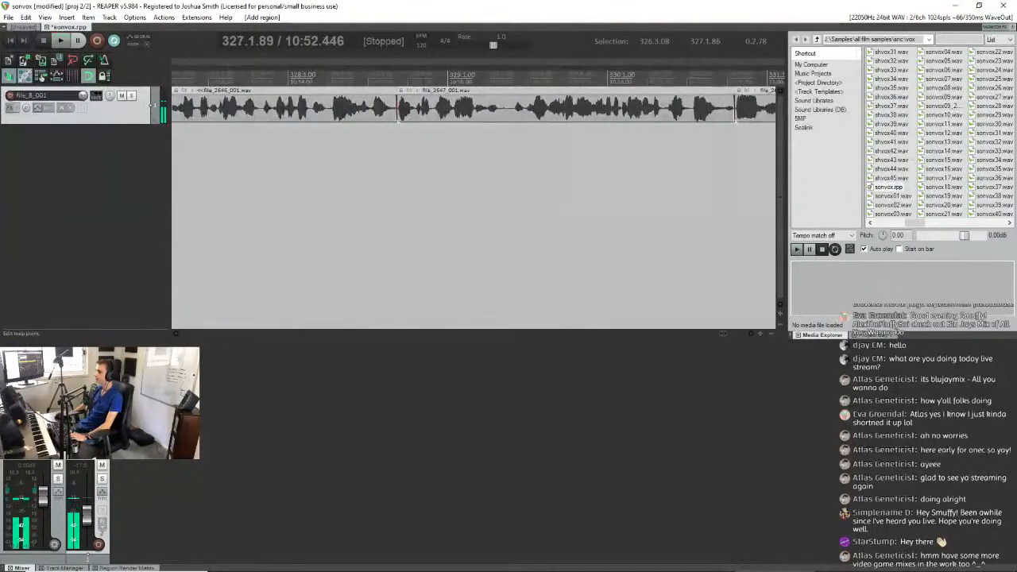
pyautogui.press('space')
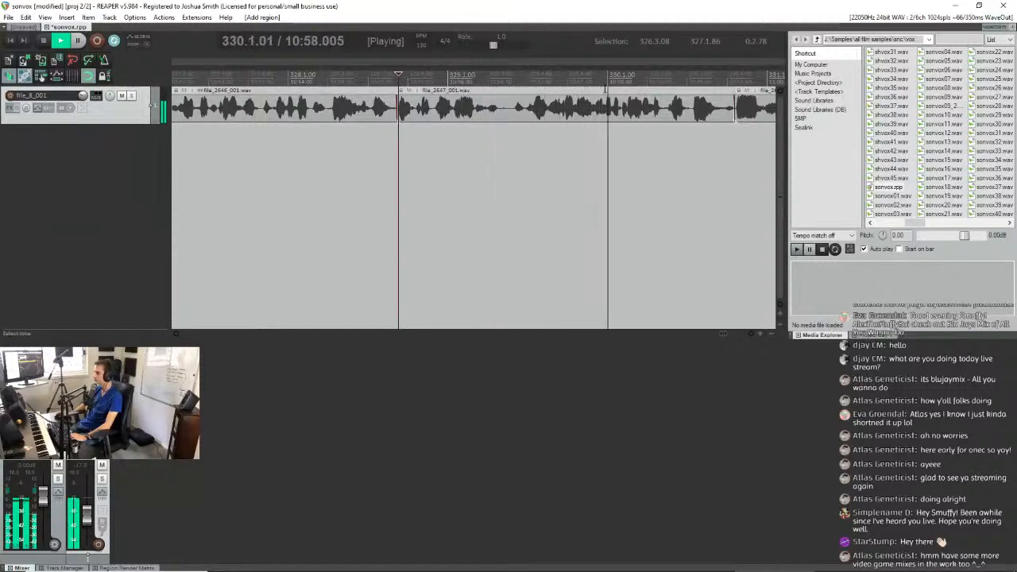
pyautogui.press('space')
pyautogui.click(522, 198)
pyautogui.press('space')
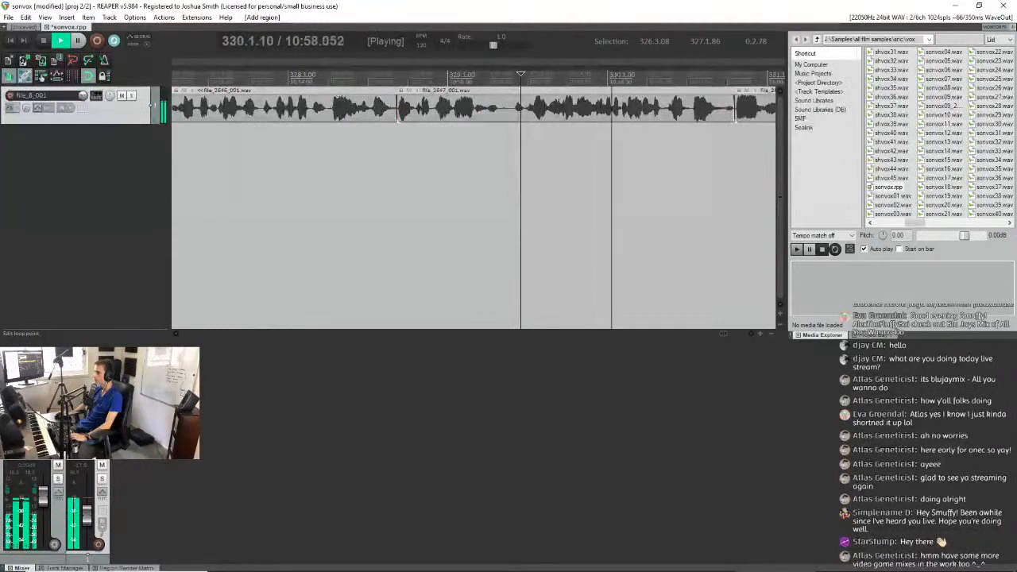
# Loop the phrase from 329.2.92 to 330.2.46 in file_2647_001.wav and mark it as a region.
pyautogui.moveTo(666, 83); pyautogui.dragTo(526, 83)
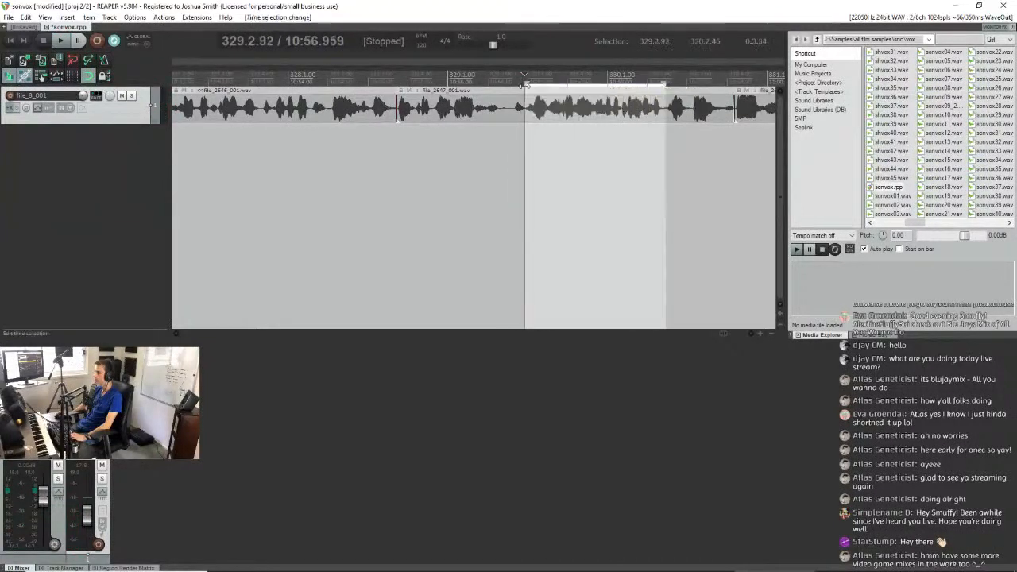
pyautogui.press('space')
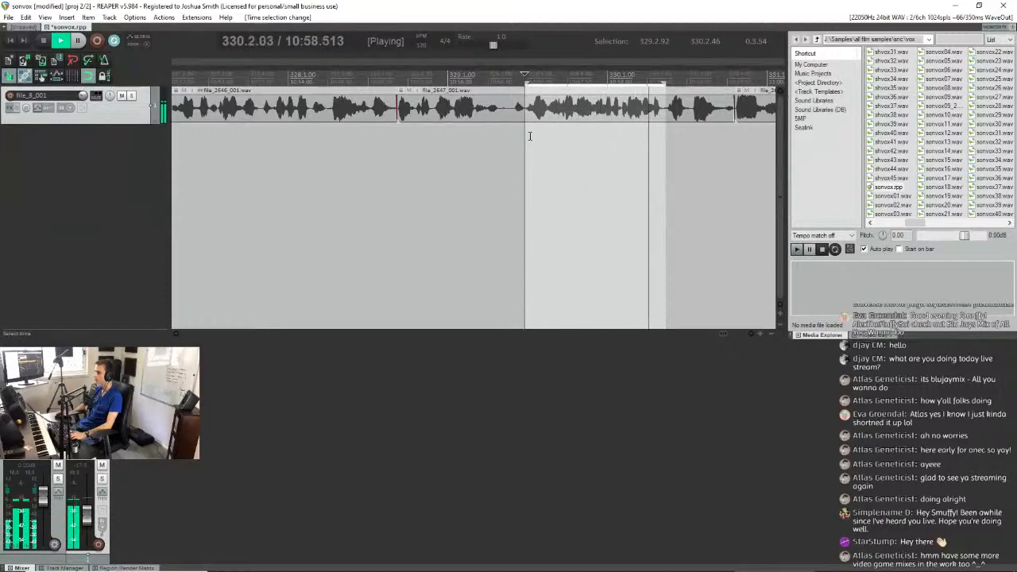
pyautogui.scroll(2, 496, 125)
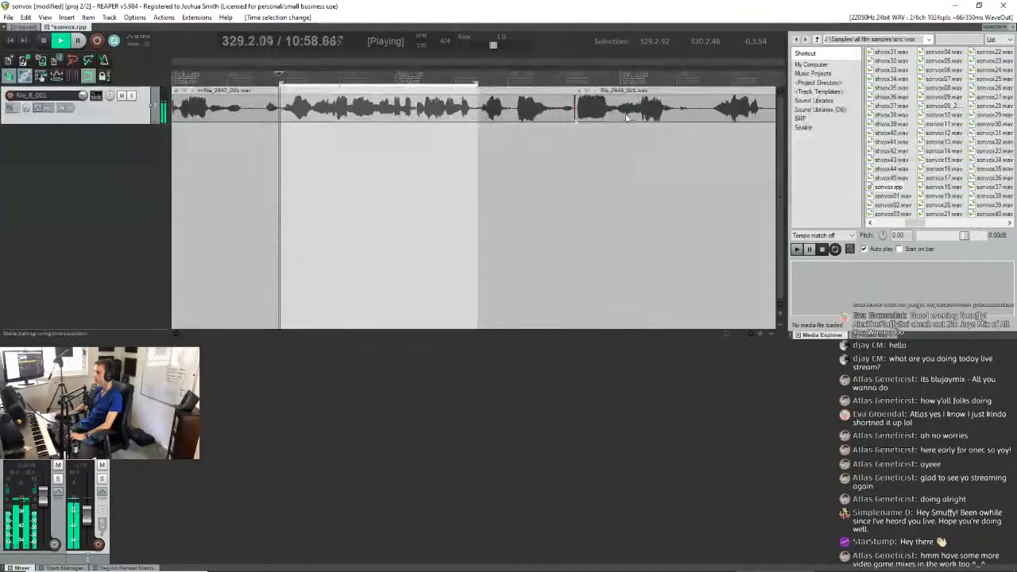
pyautogui.hotkey('shift', 'r')
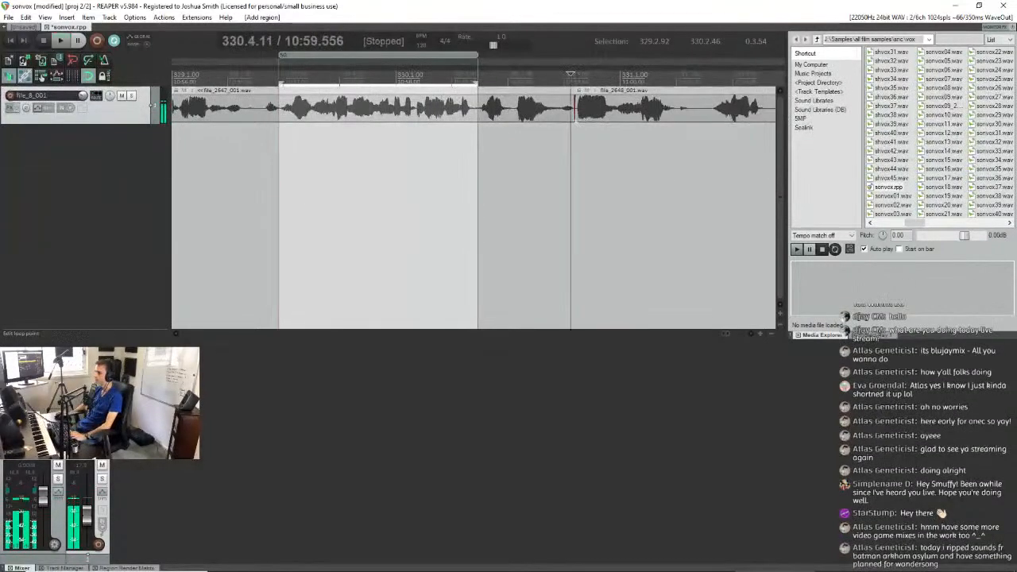
# Audition file_2648_001.wav from its start and continue into file_2649_001.wav, replaying the second phrase of file_2649_001.wav.
pyautogui.scroll(-2, 512, 127)
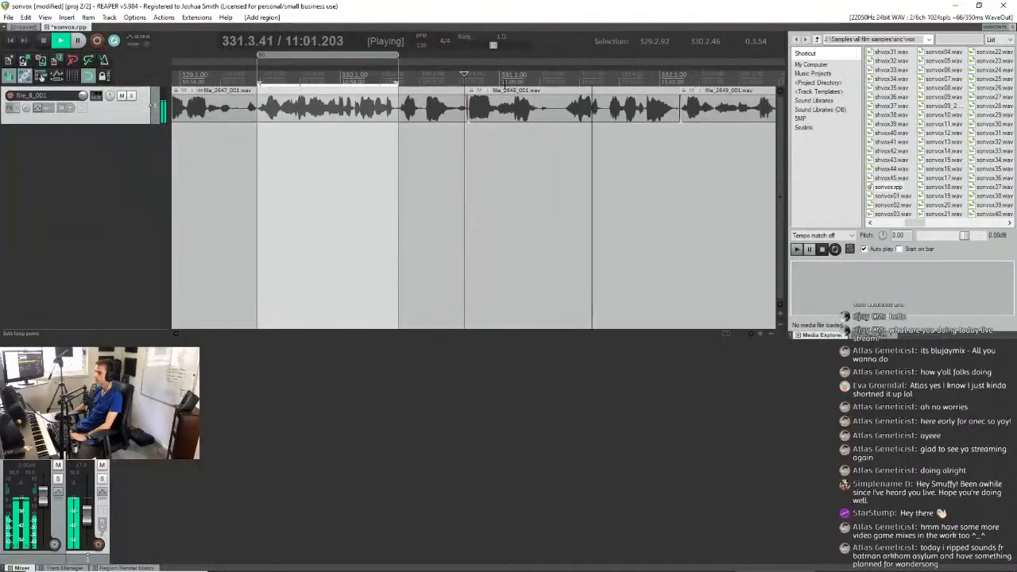
pyautogui.click(473, 74)
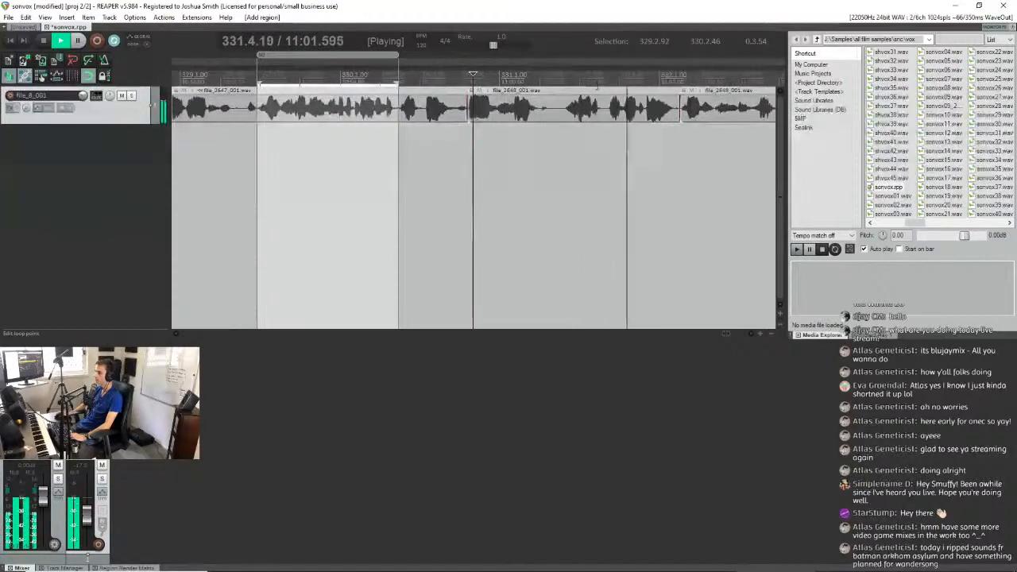
pyautogui.scroll(-2, 556, 88)
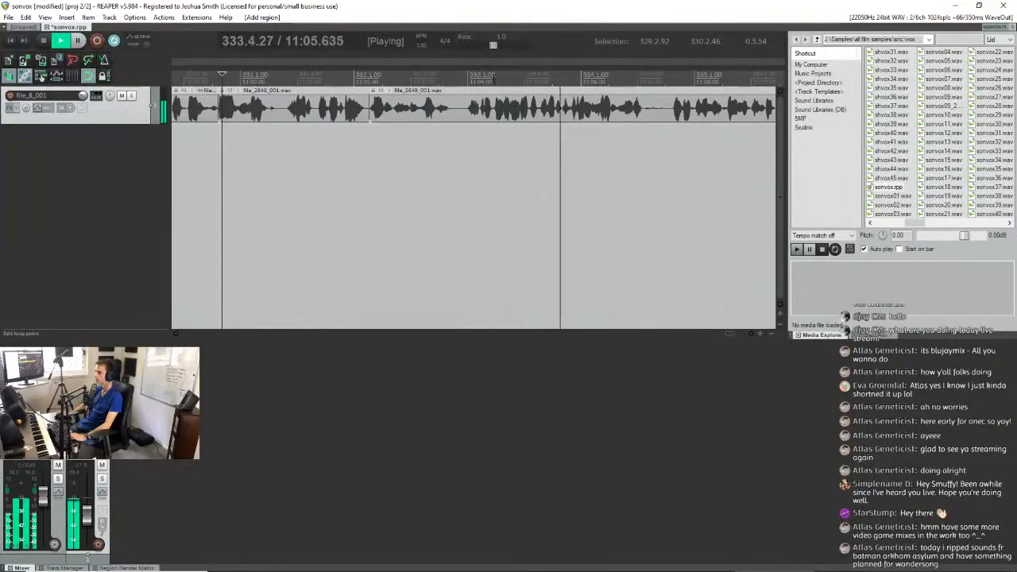
pyautogui.click(467, 80)
pyautogui.scroll(3, 467, 80)
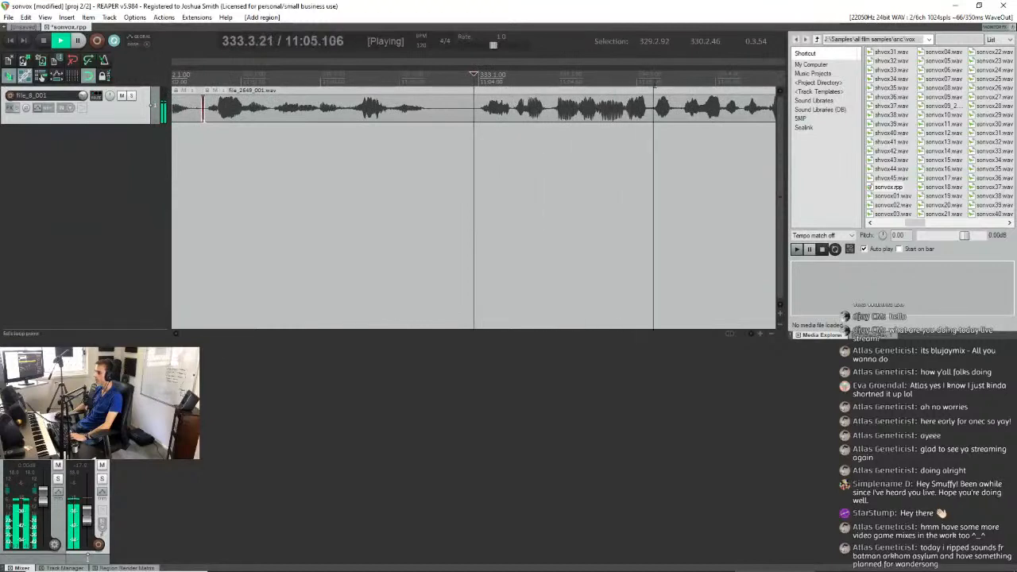
pyautogui.press('space')
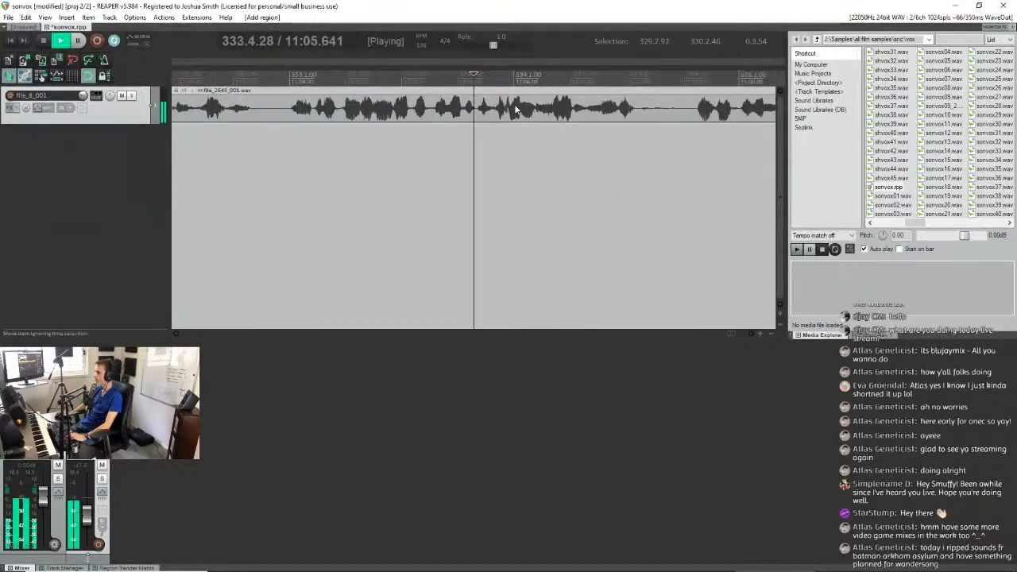
# Set the time selection to 333.1.93–333.4.33 in file_2649_001.wav, play it back and mark it as a region.
pyautogui.moveTo(477, 79); pyautogui.dragTo(290, 80)
pyautogui.press('space')
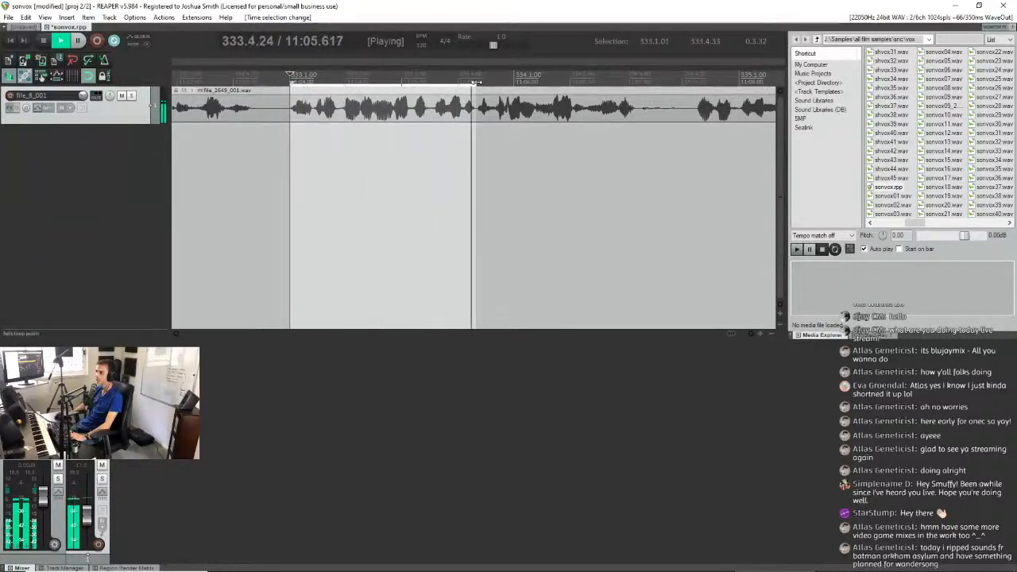
pyautogui.moveTo(290, 80); pyautogui.dragTo(341, 82)
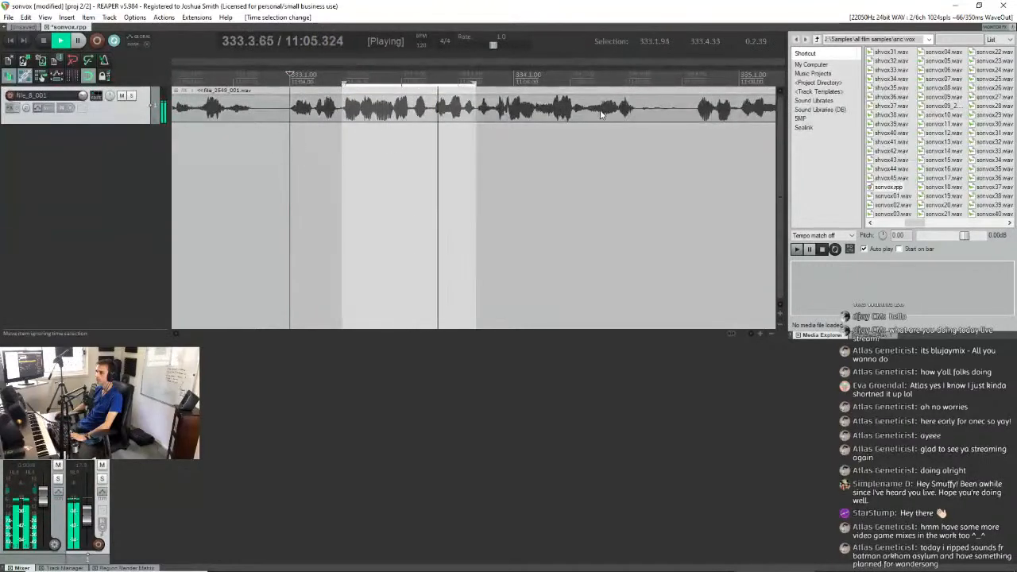
pyautogui.hotkey('shift', 'r')
pyautogui.press('space')
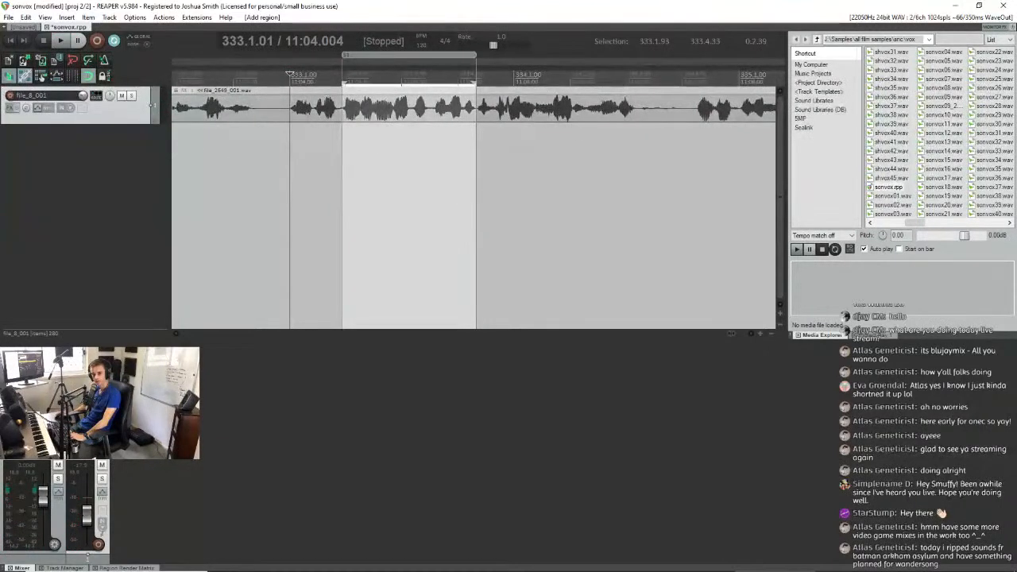
# Audition the last phrase of file_2649_001.wav, starting playback from 334.4.29.
pyautogui.click(602, 82)
pyautogui.hscroll(2, 556, 83)
pyautogui.scroll(1, 564, 83)
pyautogui.click(563, 84)
pyautogui.click(610, 82)
pyautogui.scroll(-2, 610, 82)
pyautogui.scroll(-2, 491, 102)
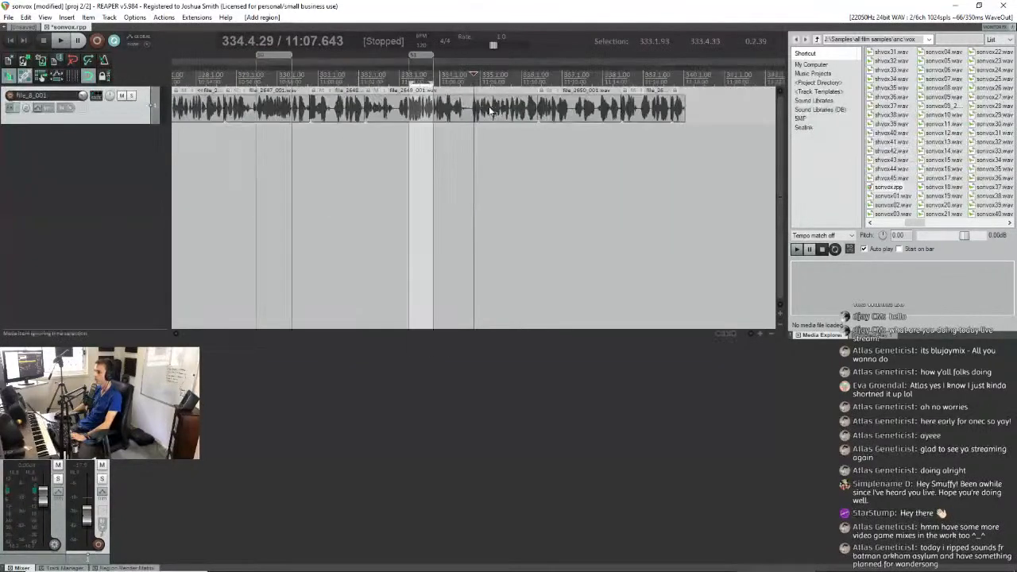
pyautogui.press('space')
pyautogui.scroll(-2, 558, 91)
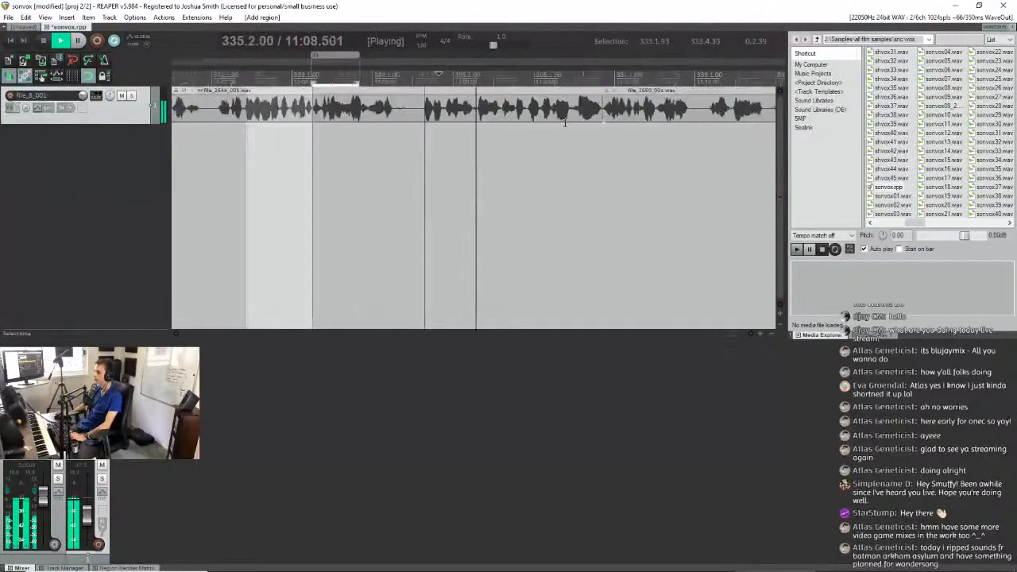
# Replay the end of file_2649_001.wav from 335.2.04 and audition the clips that follow it, stopping before the project's end.
pyautogui.scroll(3, 553, 99)
pyautogui.press('space')
pyautogui.click(474, 88)
pyautogui.scroll(-3, 263, 146)
pyautogui.press('space')
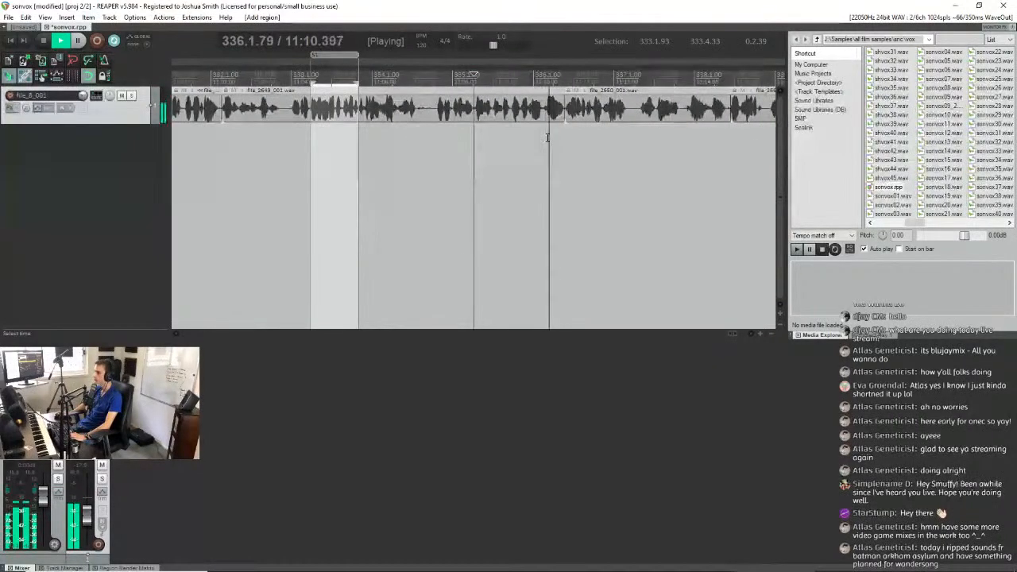
pyautogui.scroll(-2, 454, 135)
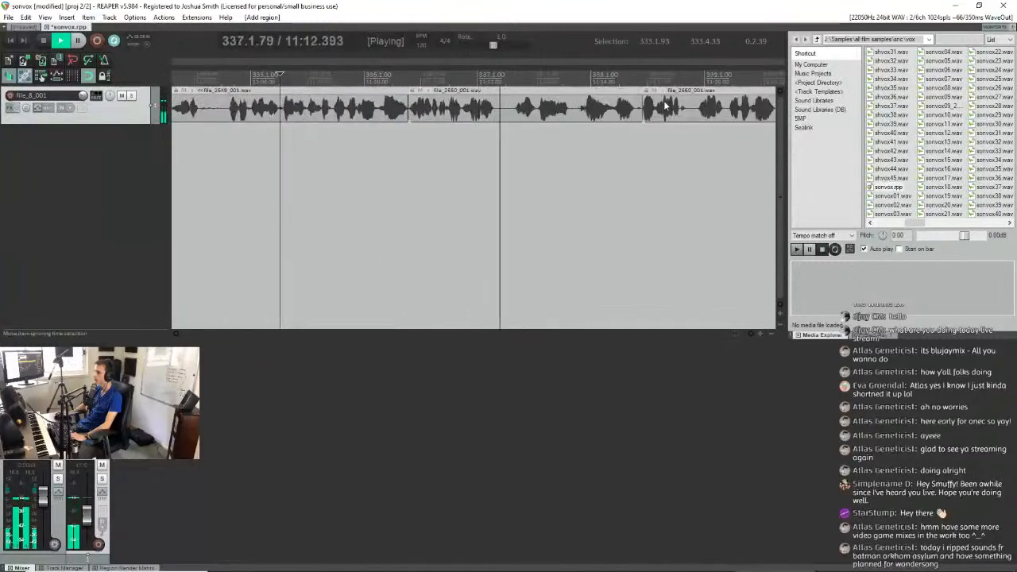
pyautogui.scroll(-2, 515, 123)
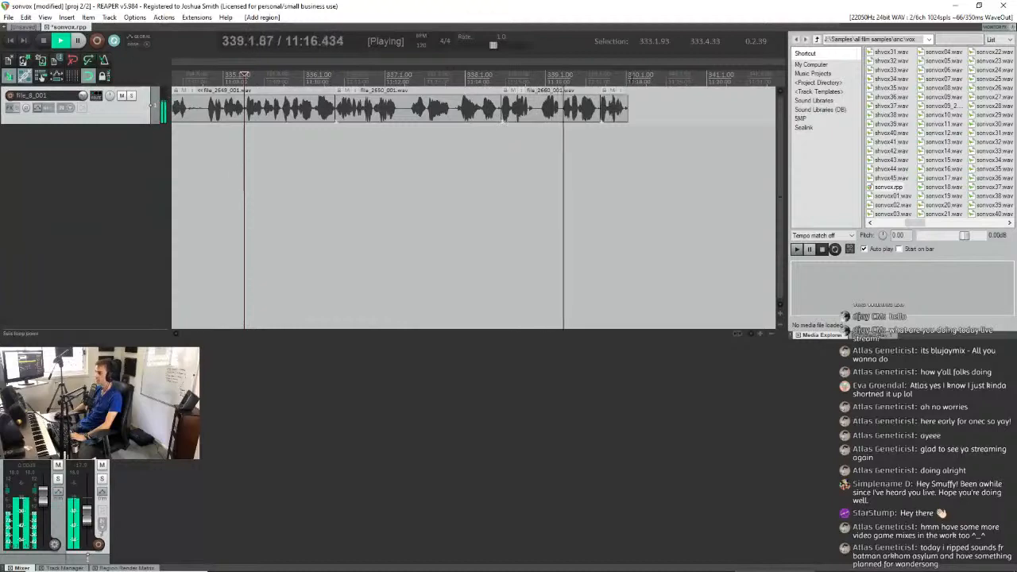
pyautogui.press('space')
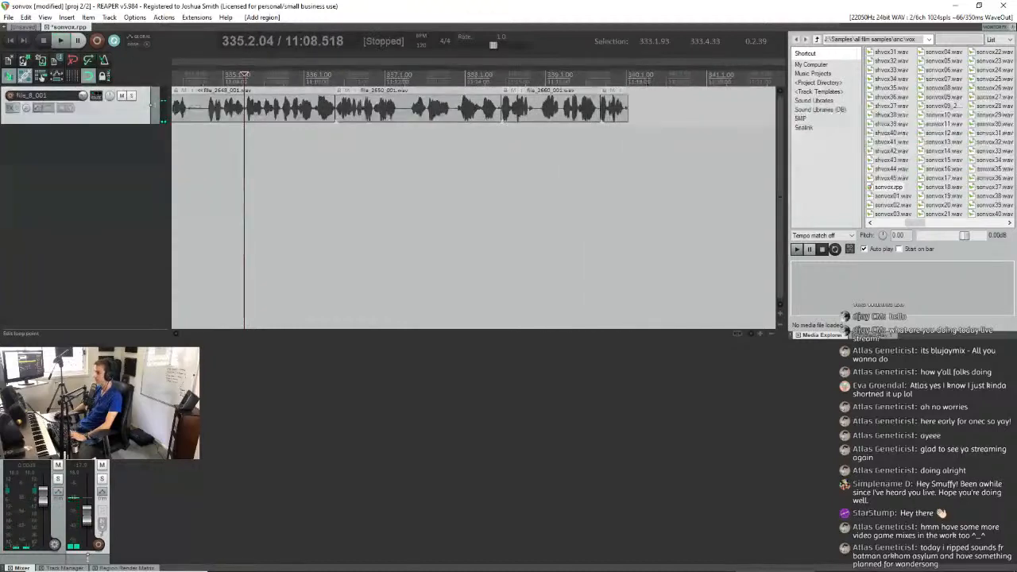
# Save the sonvox project with the edit cursor at 340.2.00 and close the other, unsaved project.
pyautogui.click(646, 127)
pyautogui.scroll(-10, 531, 123)
pyautogui.hotkey('ctrl', 's')
pyautogui.click(8, 16)
pyautogui.click(89, 11)
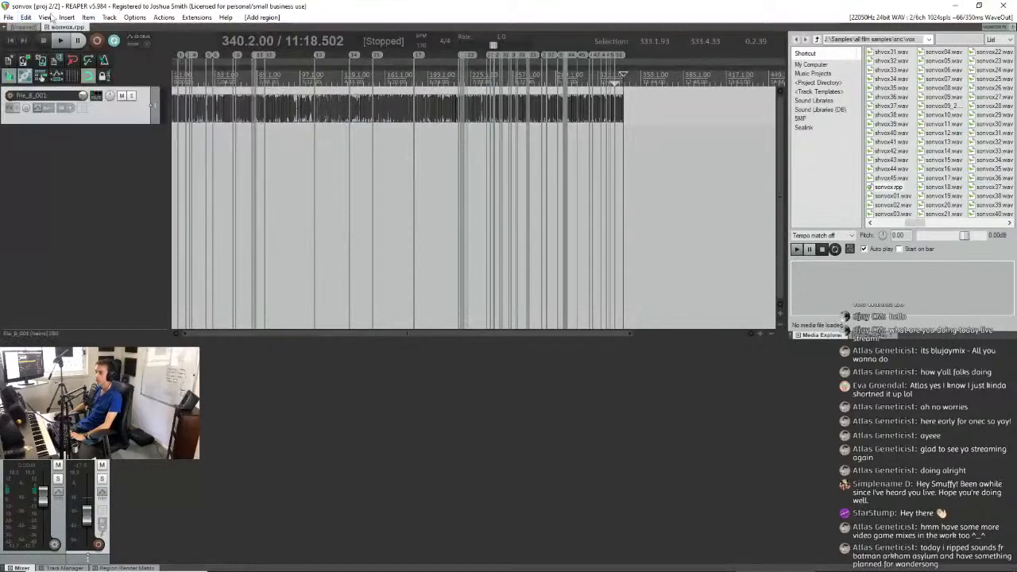
pyautogui.click(24, 27)
pyautogui.click(70, 27)
# Open the render settings for the project regions and check the output path and sonvox$regionnumber file name against the existing samples.
pyautogui.click(8, 17)
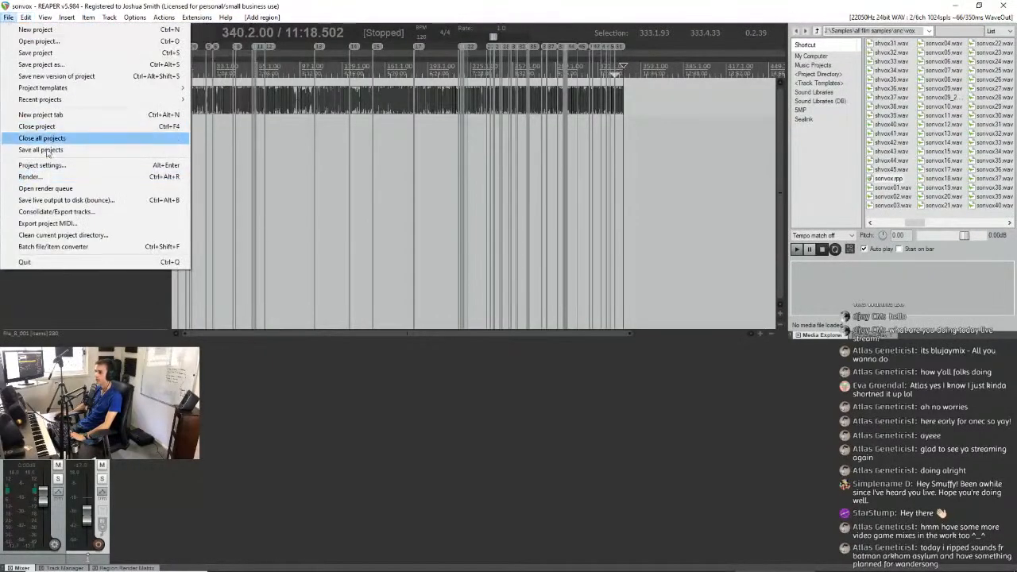
pyautogui.click(46, 178)
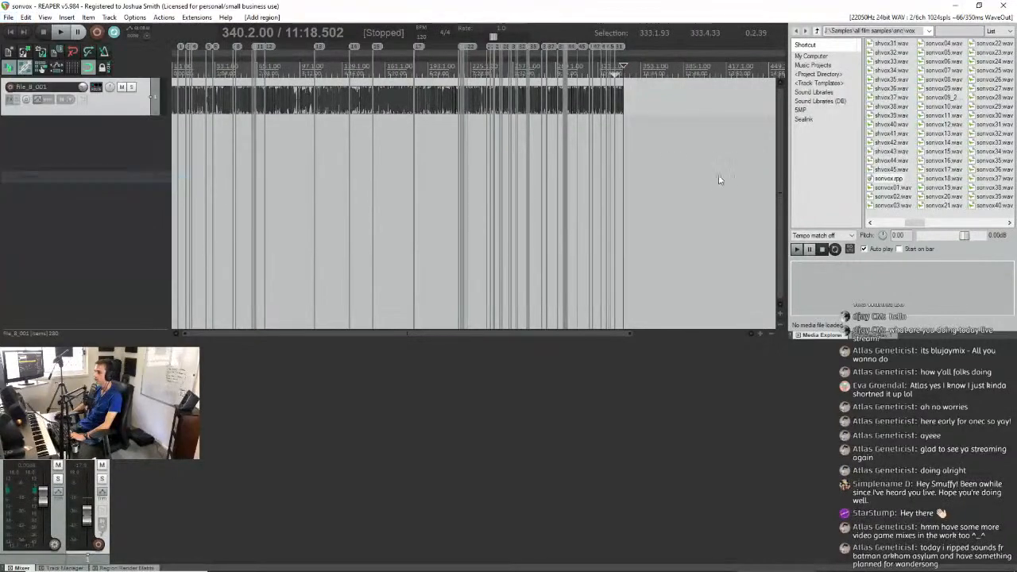
pyautogui.moveTo(454, 156); pyautogui.dragTo(744, 132)
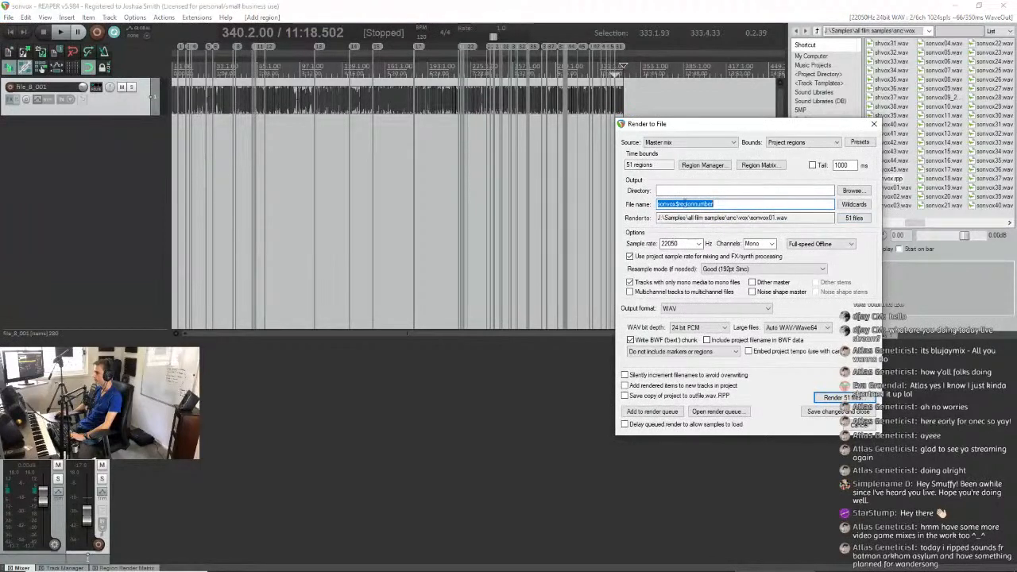
pyautogui.click(764, 216)
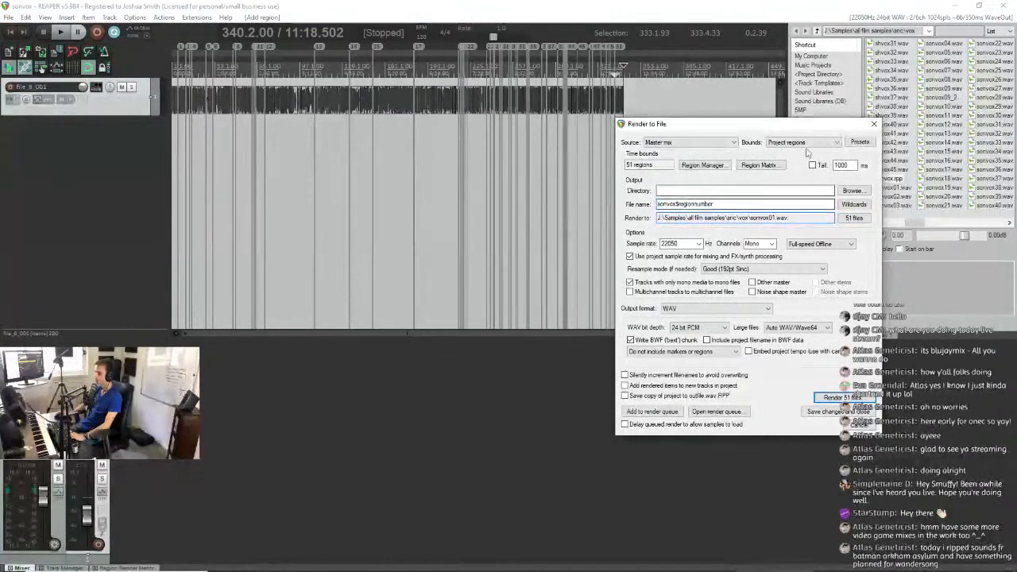
pyautogui.moveTo(802, 125); pyautogui.dragTo(680, 122)
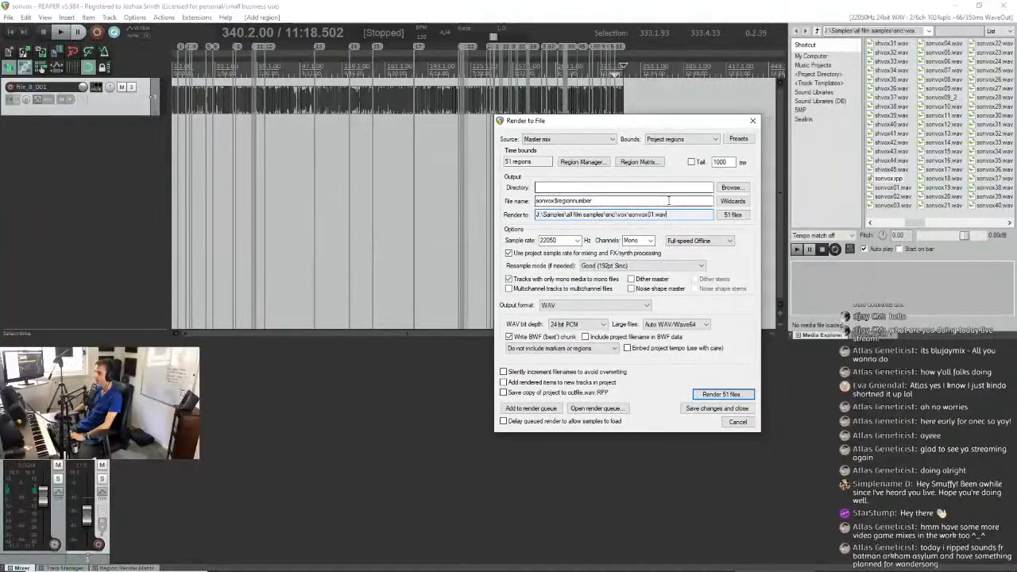
pyautogui.moveTo(923, 223)
pyautogui.mouseDown()
pyautogui.moveTo(965, 224)
pyautogui.moveTo(908, 225)
pyautogui.moveTo(931, 225)
pyautogui.mouseUp()
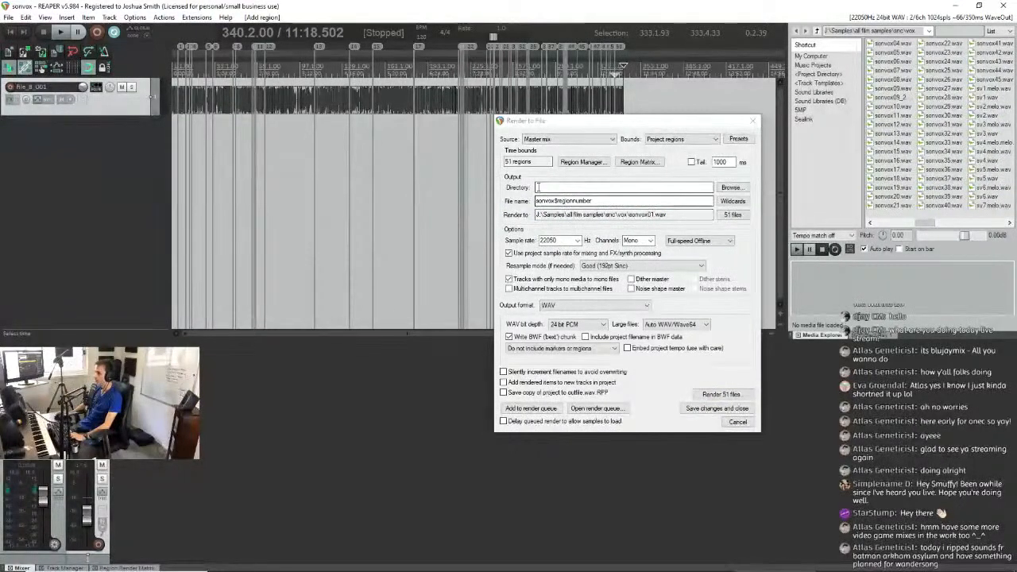
pyautogui.click(593, 187)
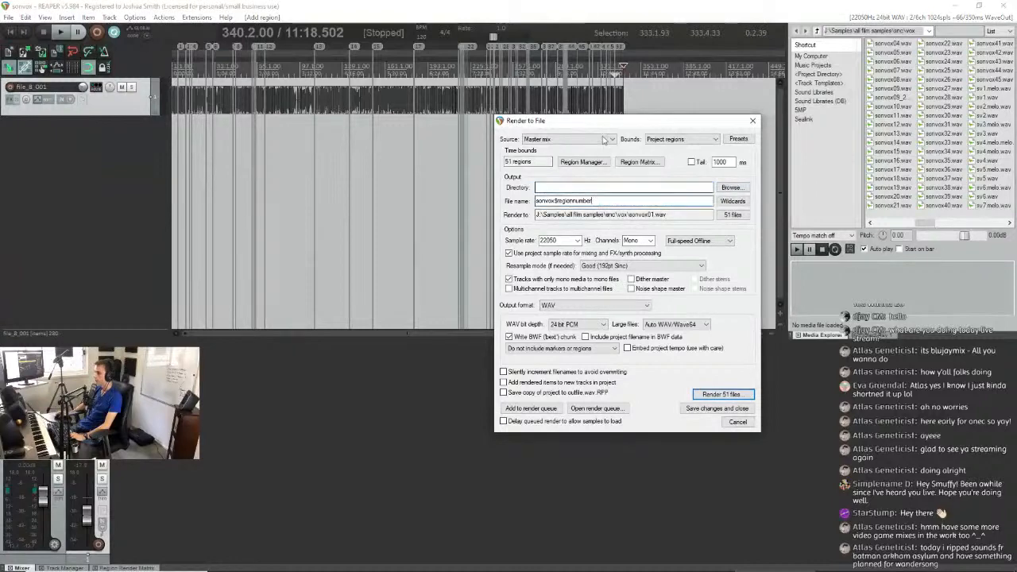
pyautogui.moveTo(621, 121); pyautogui.dragTo(484, 193)
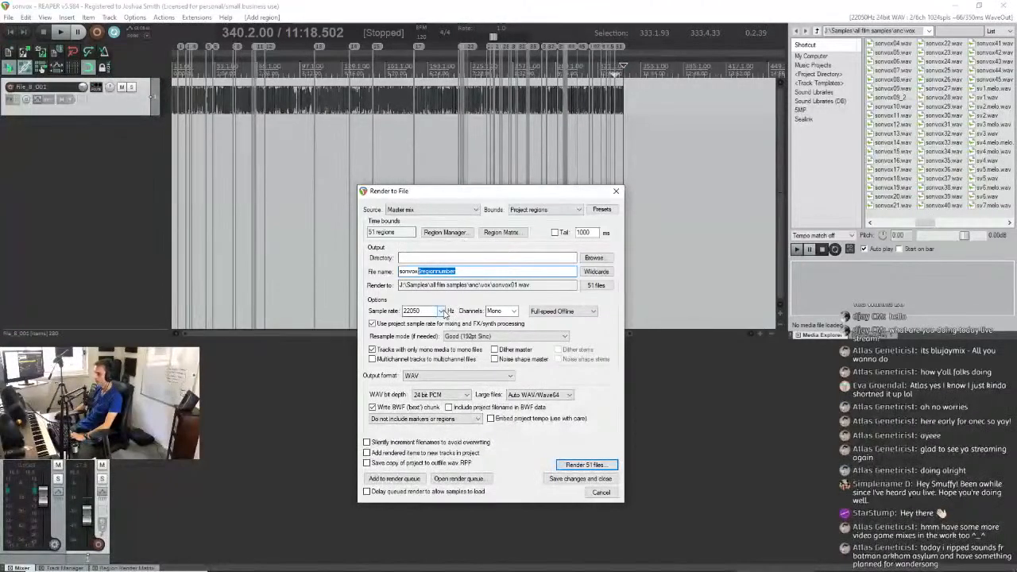
# Render all project regions at 44100 Hz with the track volume reset to 0 dB, overwriting the existing files.
pyautogui.click(442, 312)
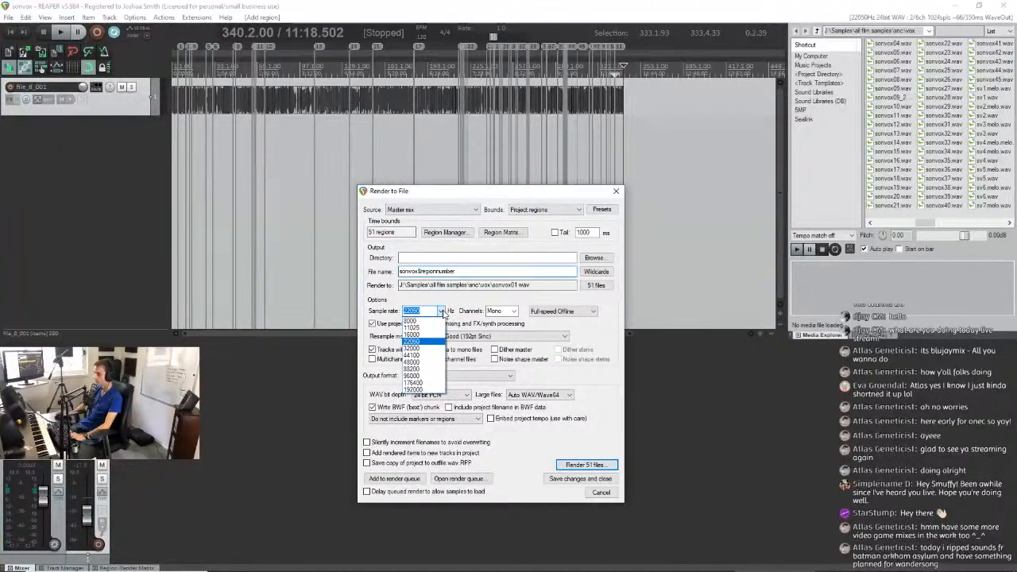
pyautogui.click(423, 357)
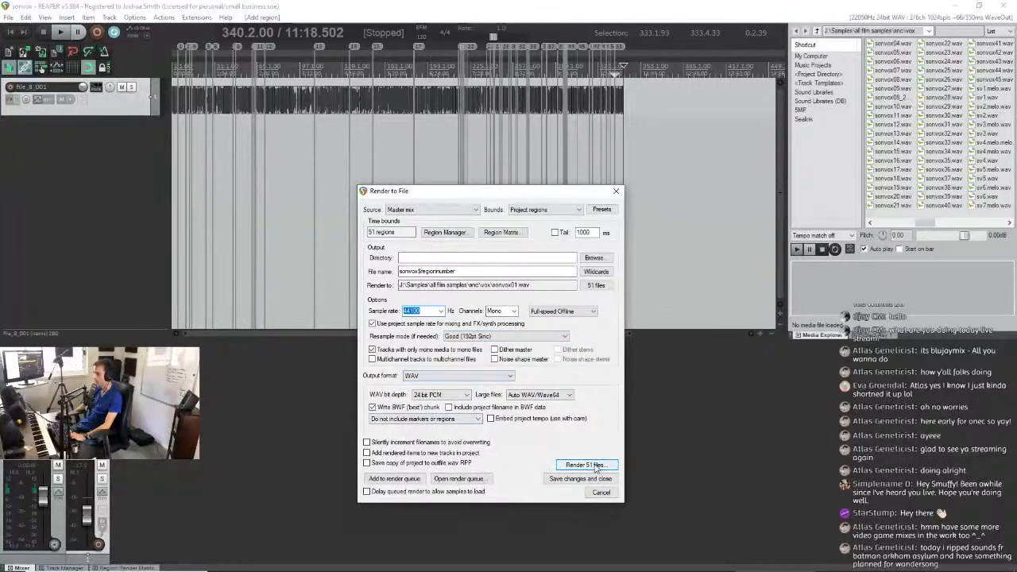
pyautogui.click(89, 520)
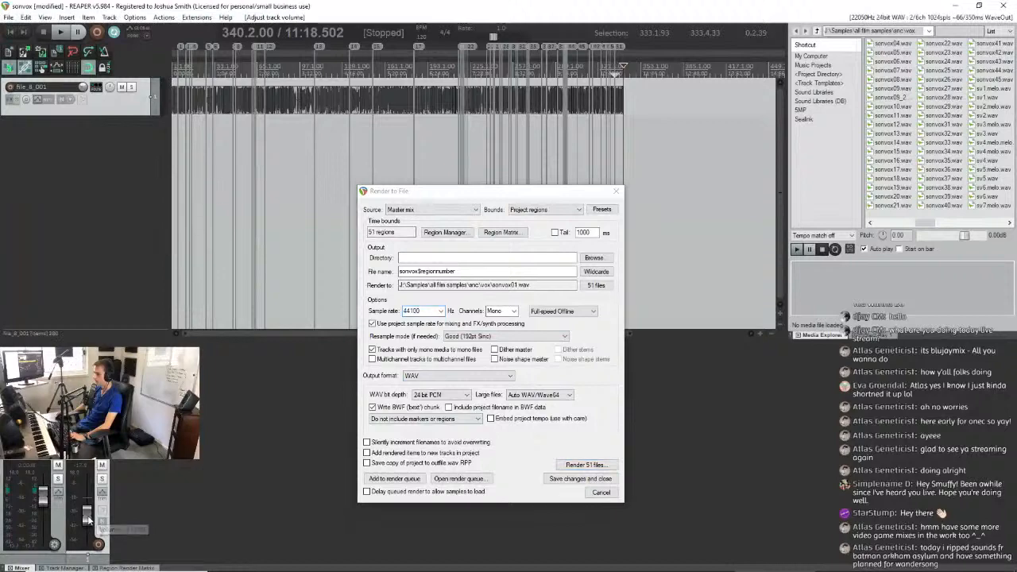
pyautogui.click(582, 467)
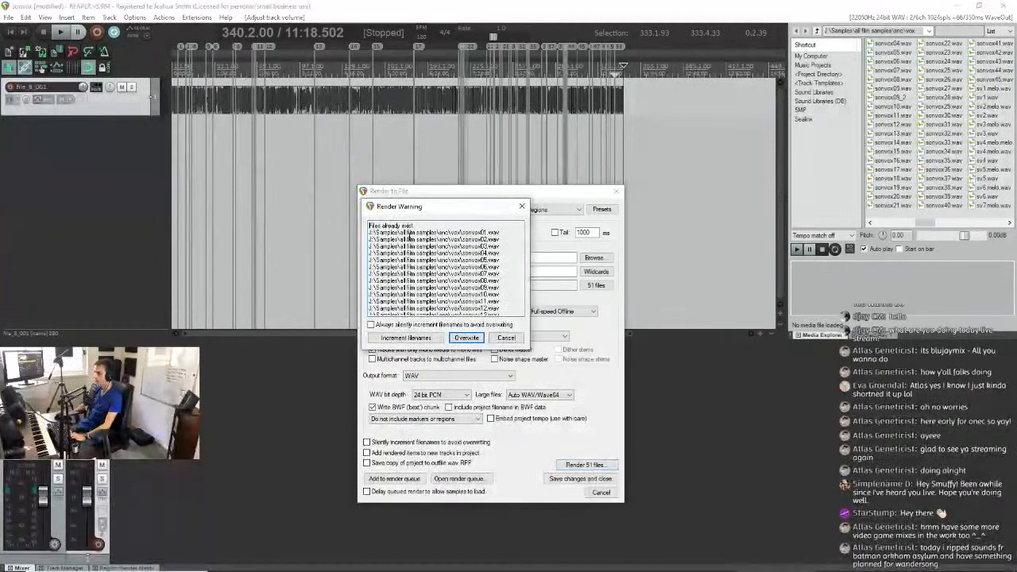
pyautogui.click(471, 338)
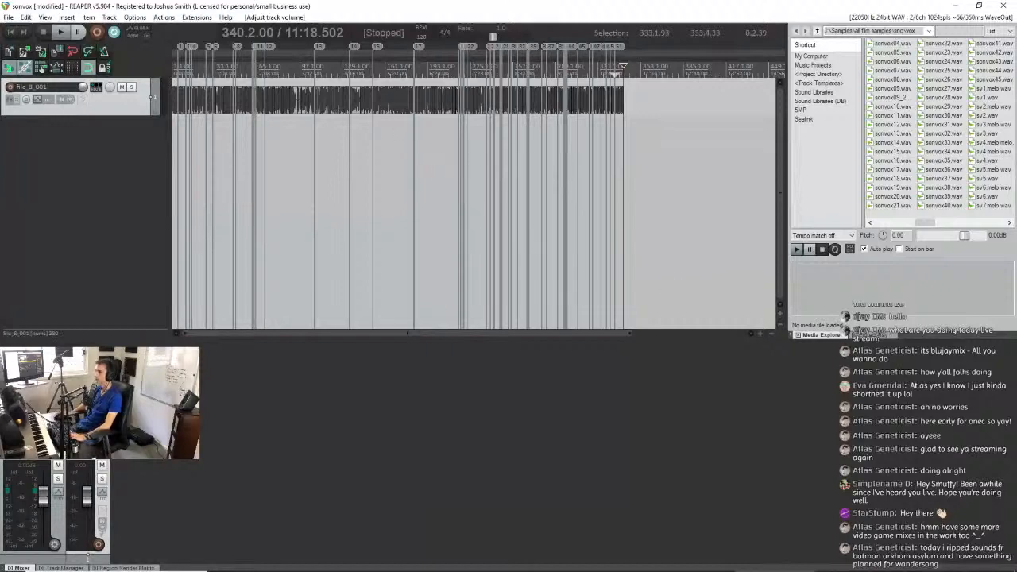
# Save the sonvox project and open the recent project shvox.rpp.
pyautogui.click(8, 17)
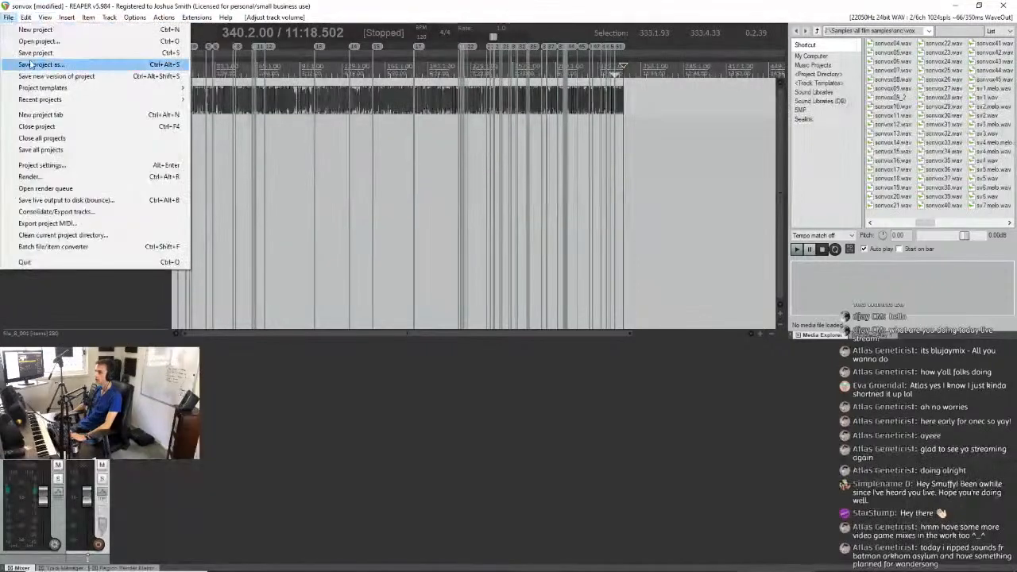
pyautogui.click(48, 66)
pyautogui.click(8, 18)
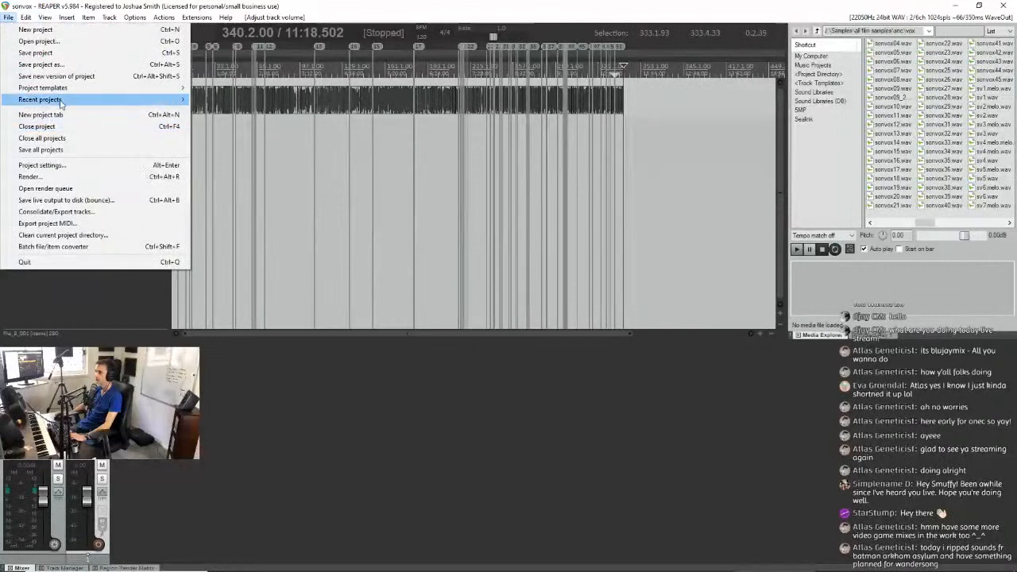
pyautogui.moveTo(67, 102)
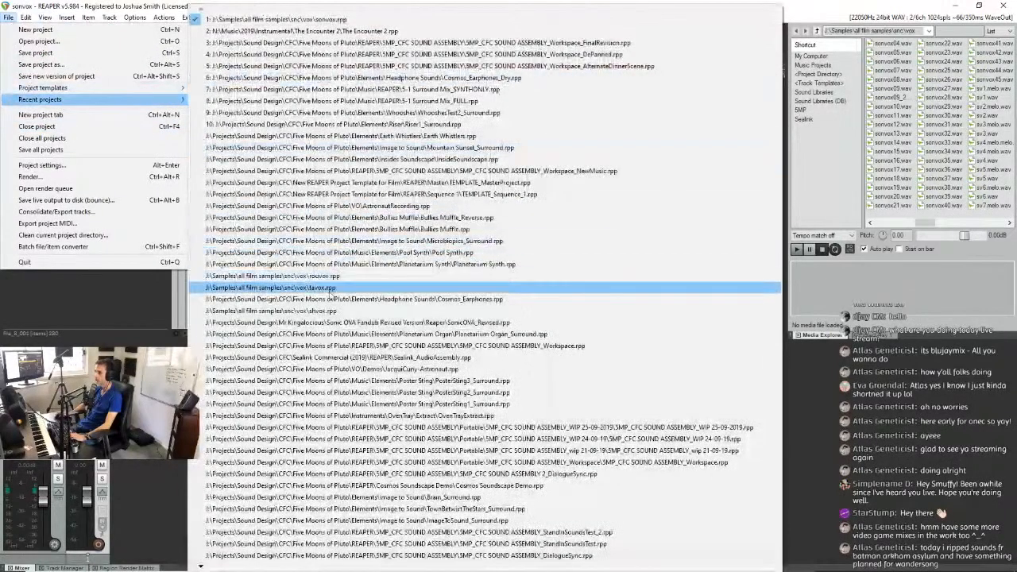
pyautogui.click(270, 311)
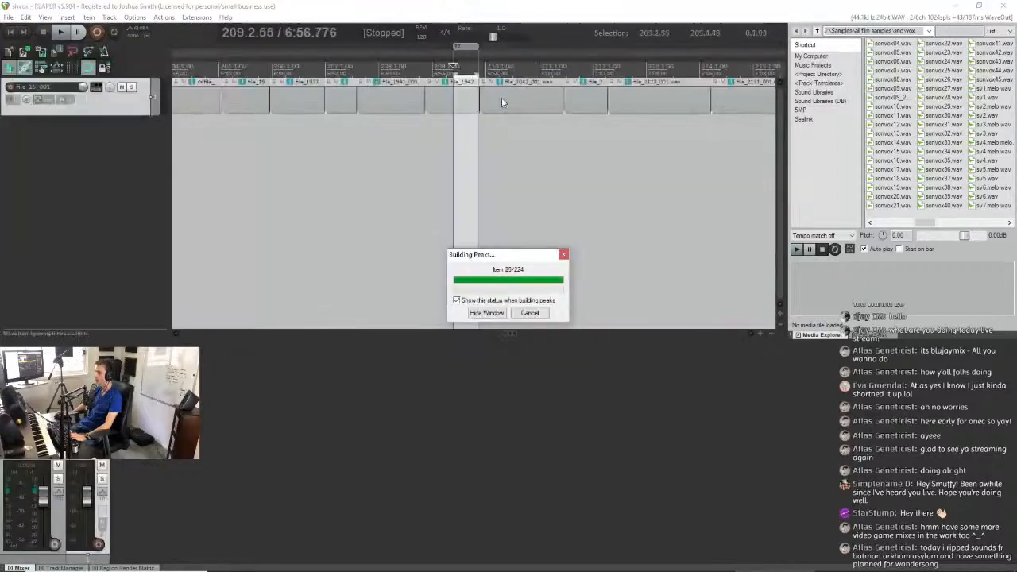
# Play the shvox clips from just after the last marked region, near bar 261, and lower the track volume.
pyautogui.click(402, 63)
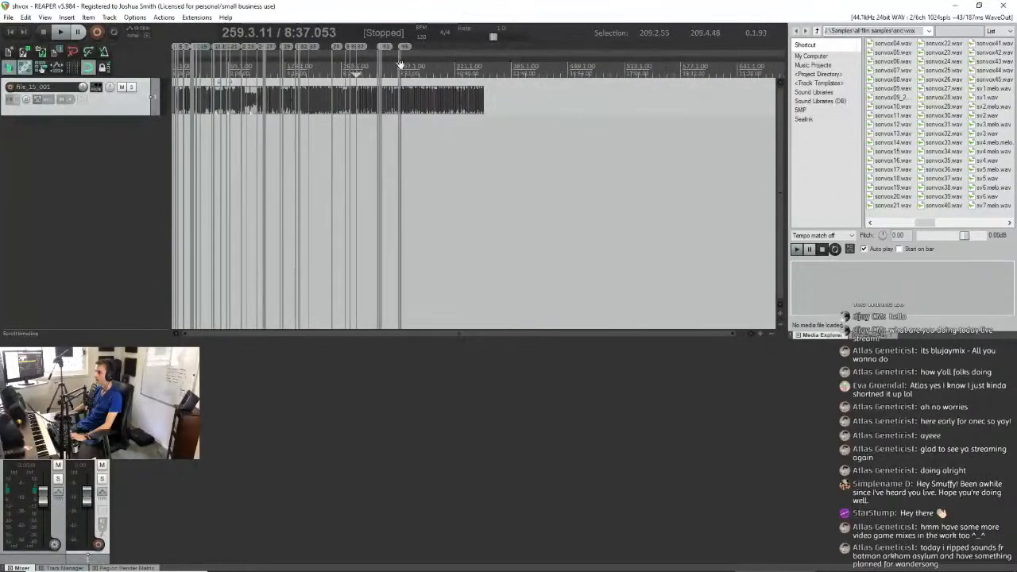
pyautogui.scroll(12, 604, 70)
pyautogui.click(639, 70)
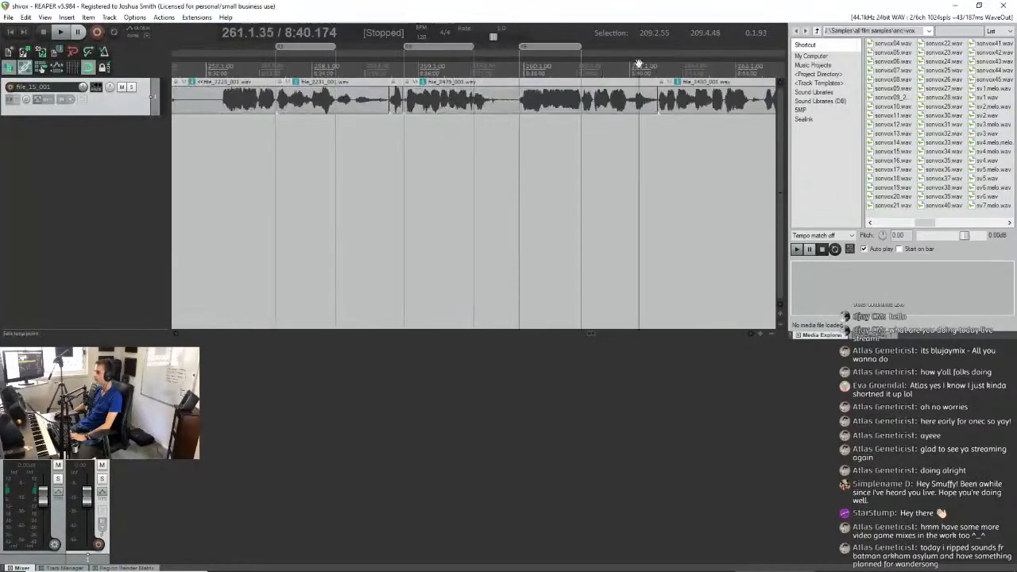
pyautogui.scroll(-12, 429, 92)
pyautogui.press('space')
pyautogui.scroll(8, 566, 95)
pyautogui.press('space')
pyautogui.press('space')
pyautogui.moveTo(86, 495)
pyautogui.mouseDown()
pyautogui.moveTo(89, 520)
pyautogui.moveTo(94, 502)
pyautogui.mouseUp()
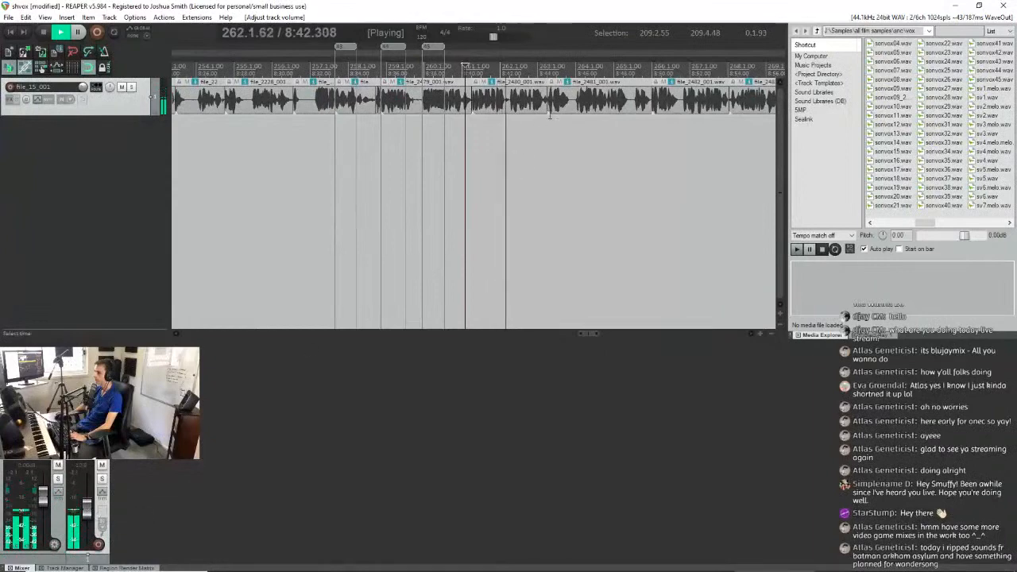
# Audition the clips after bar 261 and add a region from 264.1.05 to 264.3.25 around the phrase in file_2481_001.
pyautogui.scroll(3, 556, 104)
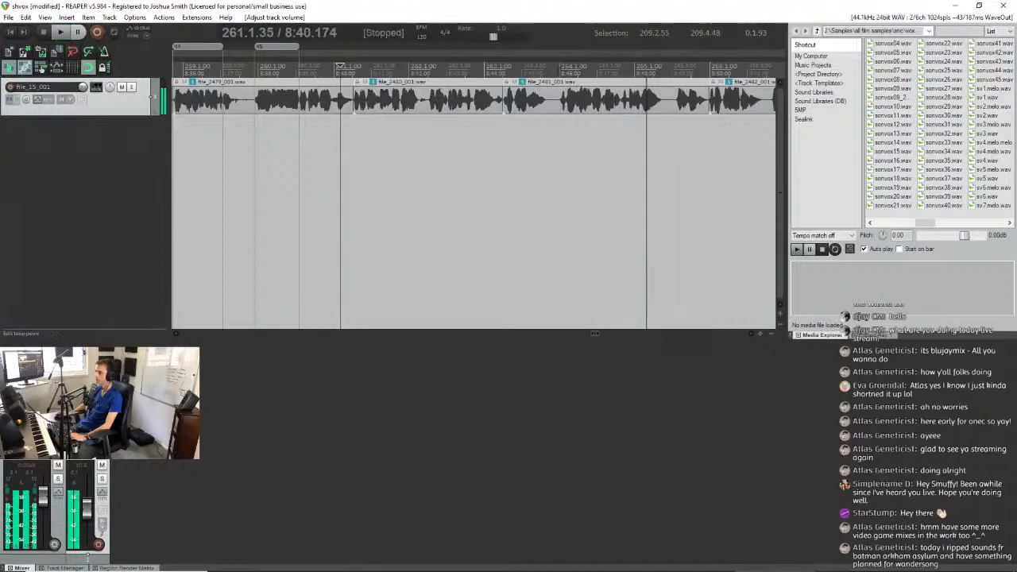
pyautogui.click(559, 73)
pyautogui.press('space')
pyautogui.scroll(5, 559, 73)
pyautogui.scroll(-2, 410, 106)
pyautogui.press('space')
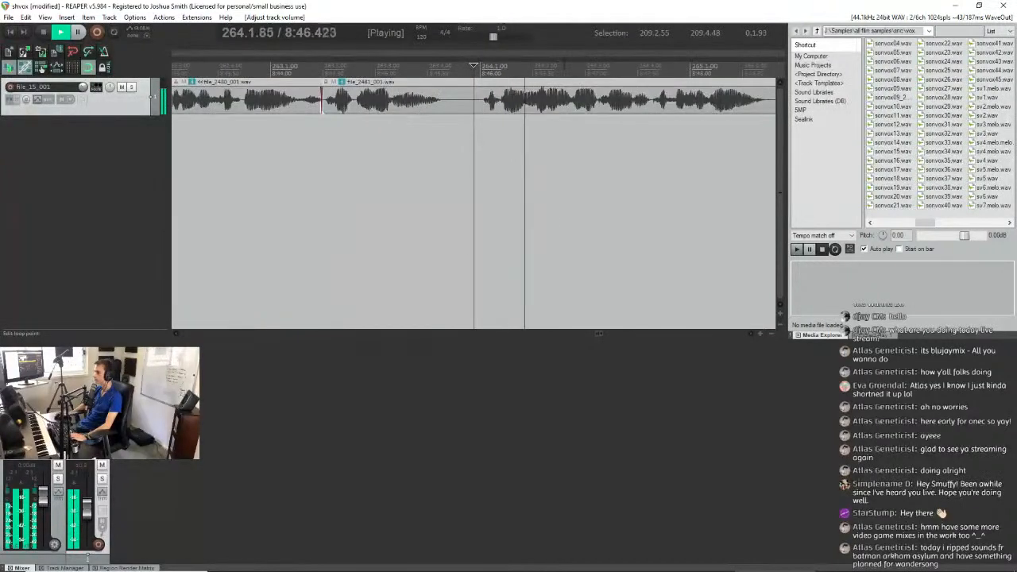
pyautogui.moveTo(597, 77); pyautogui.dragTo(484, 77)
pyautogui.press('space')
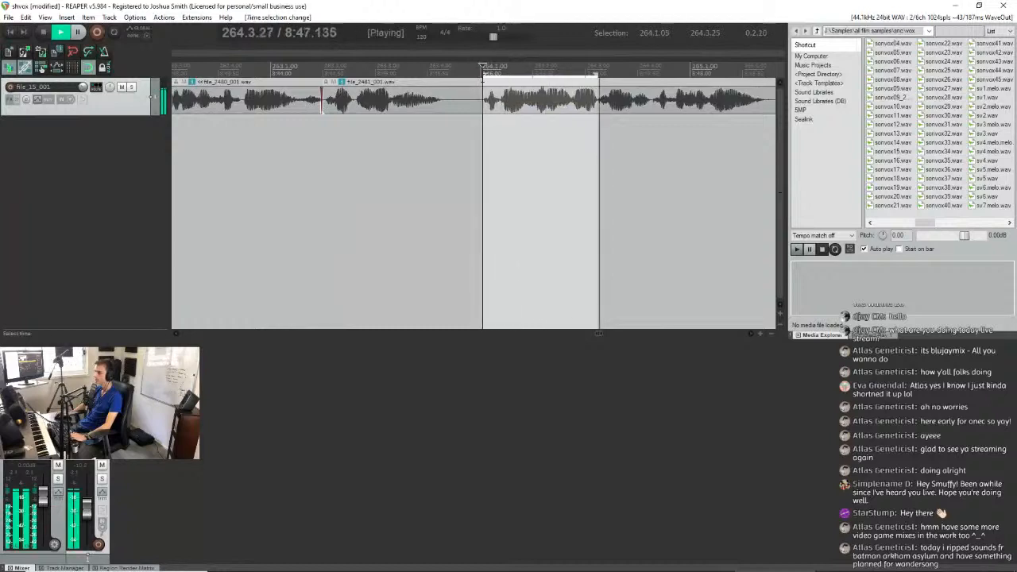
pyautogui.press('space')
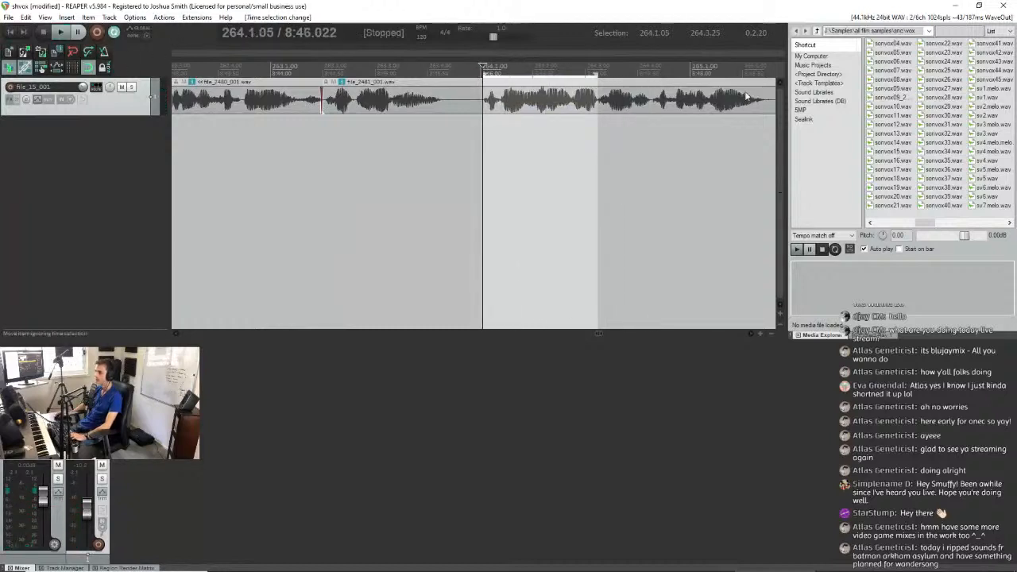
pyautogui.press('space')
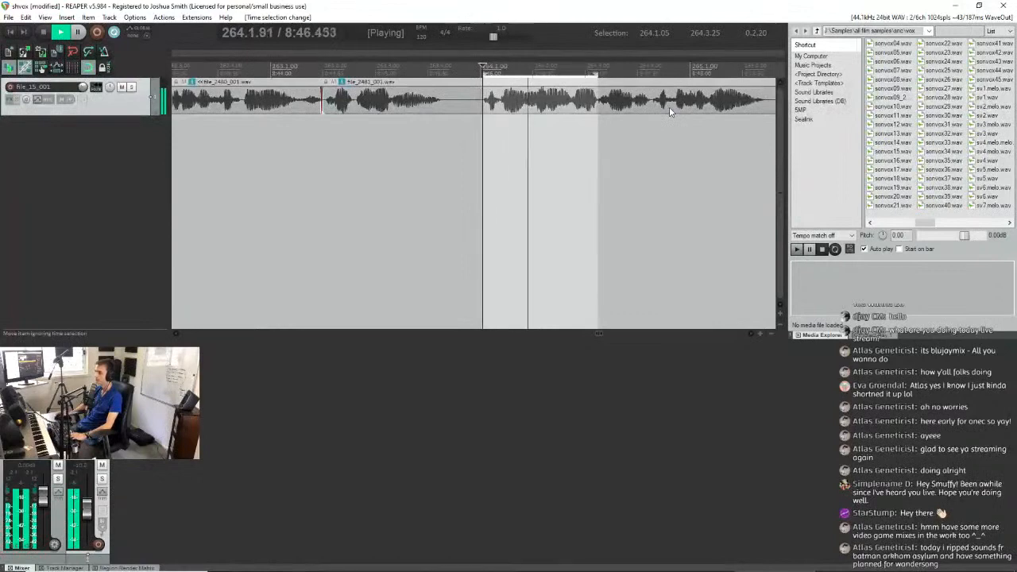
pyautogui.hotkey('shift', 'r')
# Add a region from 265.4.98 to 266.2.65 around the opening phrase of file_2482_001 and play it back.
pyautogui.scroll(-3, 596, 69)
pyautogui.press('space')
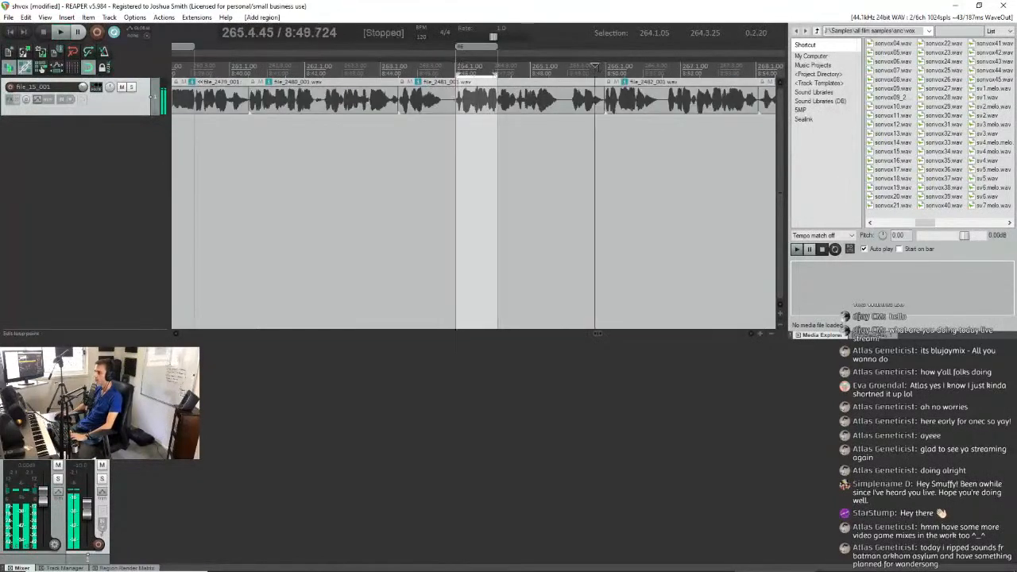
pyautogui.press('space')
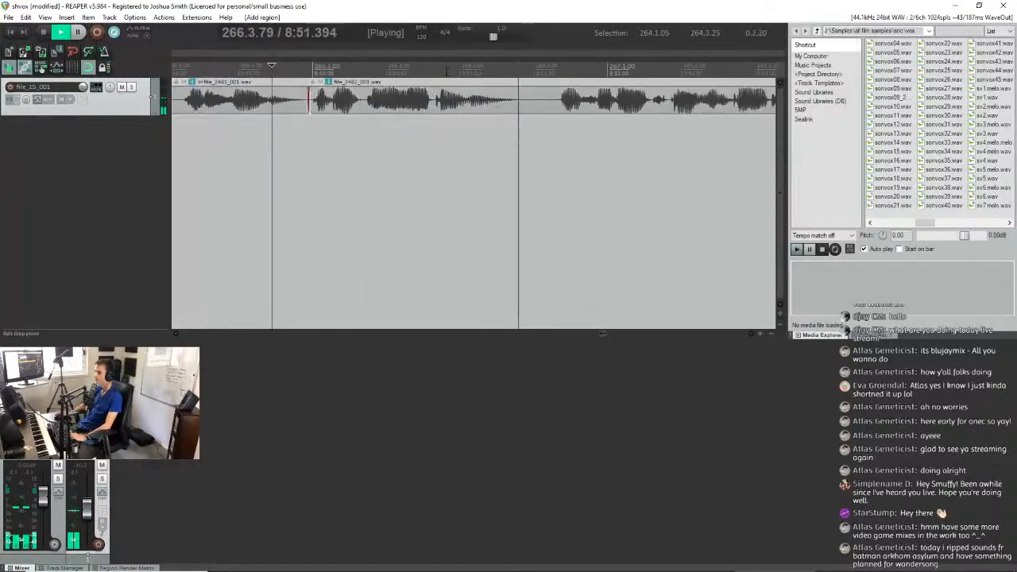
pyautogui.press('space')
pyautogui.moveTo(435, 68); pyautogui.dragTo(311, 71)
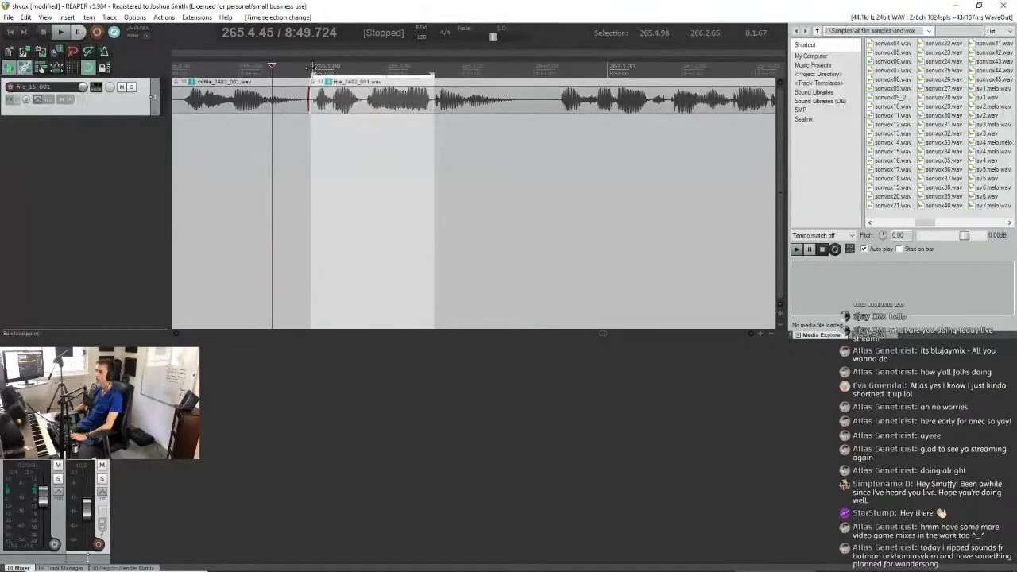
pyautogui.hotkey('shift', 'r')
pyautogui.press('space')
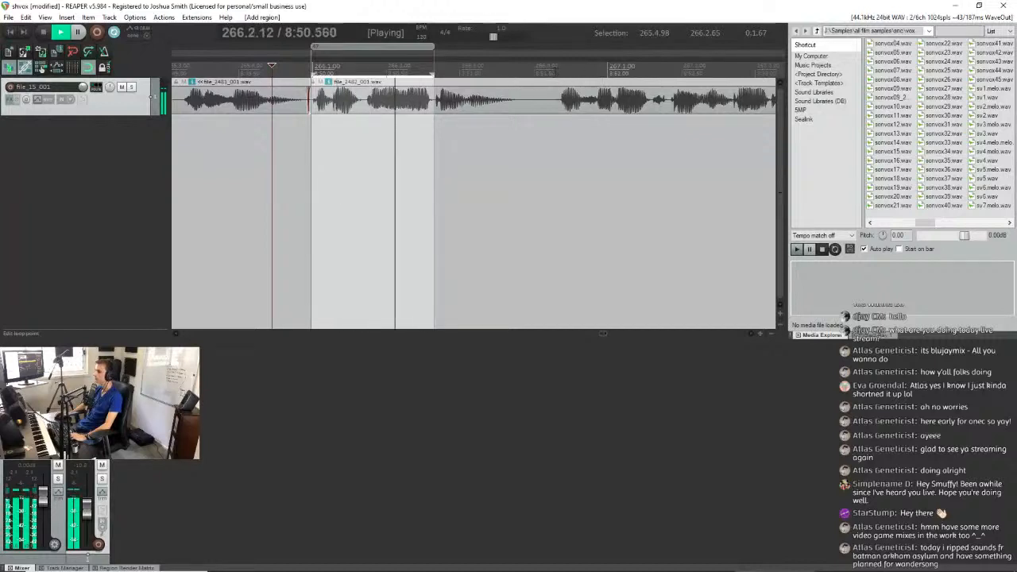
# Add a region from 266.4.22 to 267.3.50 around the second phrase of file_2482_001, trimming the selection's end first.
pyautogui.scroll(-3, 383, 109)
pyautogui.scroll(2, 548, 94)
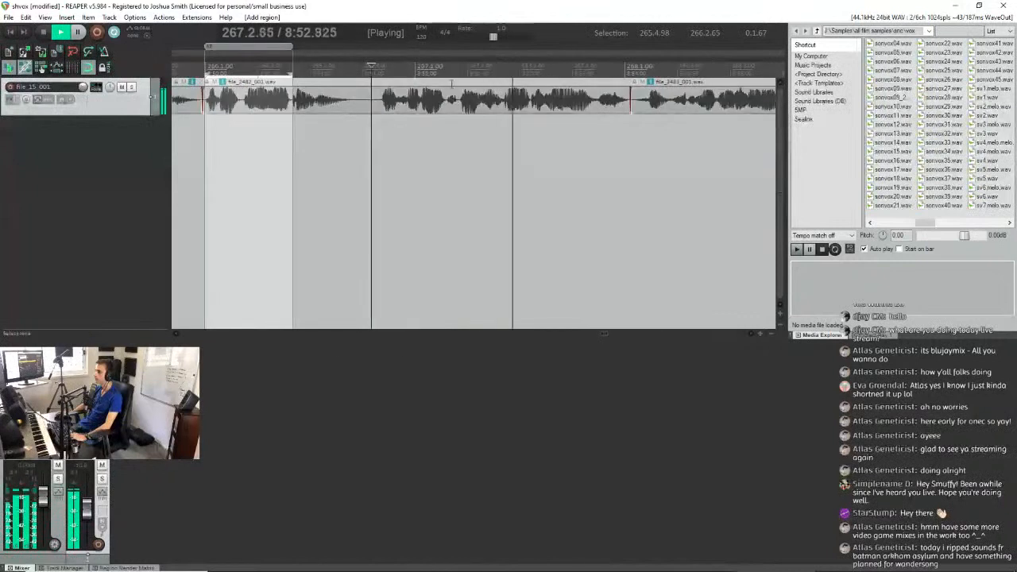
pyautogui.press('space')
pyautogui.moveTo(592, 75); pyautogui.dragTo(375, 74)
pyautogui.press('space')
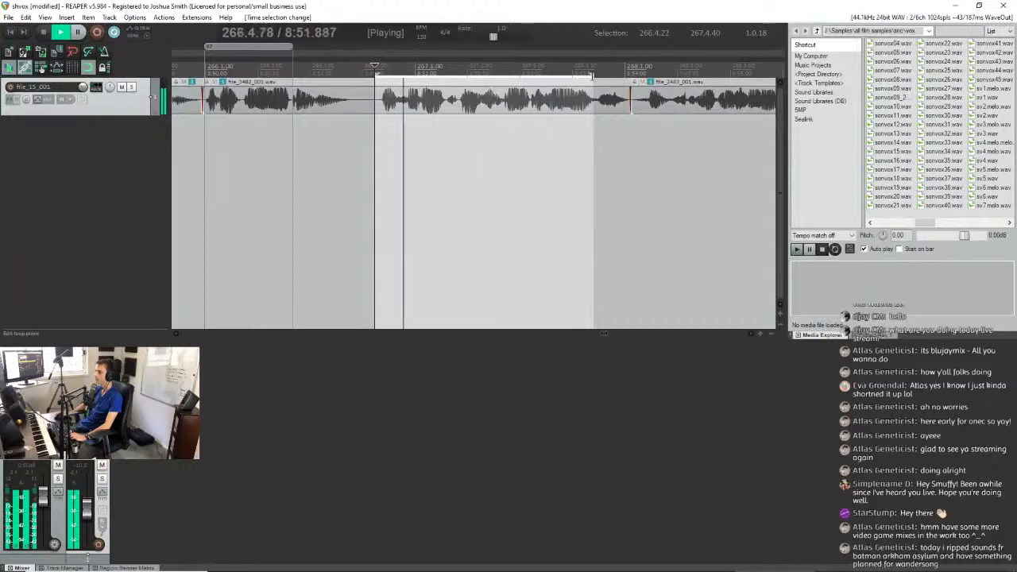
pyautogui.moveTo(591, 76); pyautogui.dragTo(546, 74)
pyautogui.hotkey('shift', 'r')
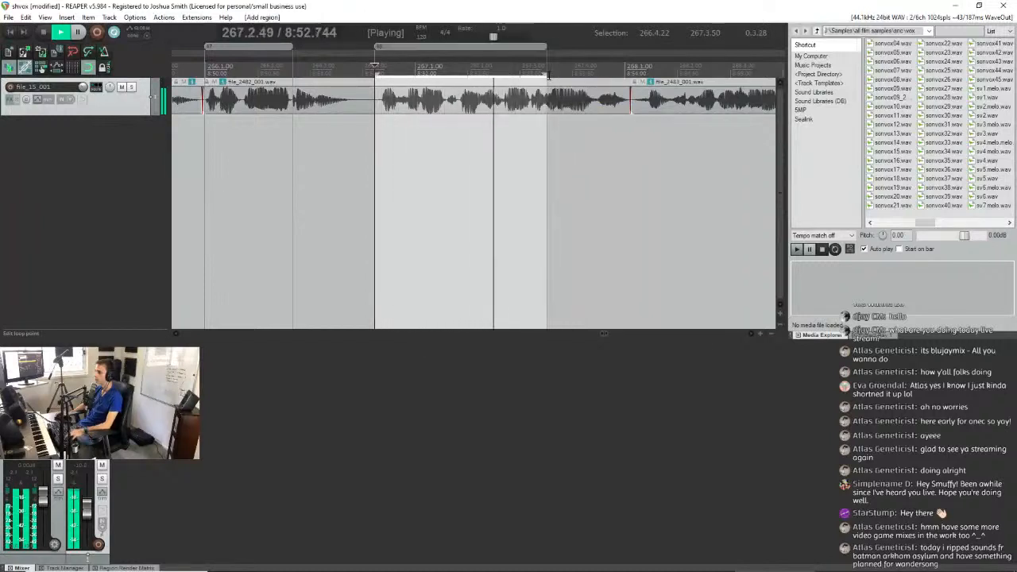
# Listen through the clips between bars 268 and 288 for further usable vocal phrases.
pyautogui.scroll(-4, 293, 130)
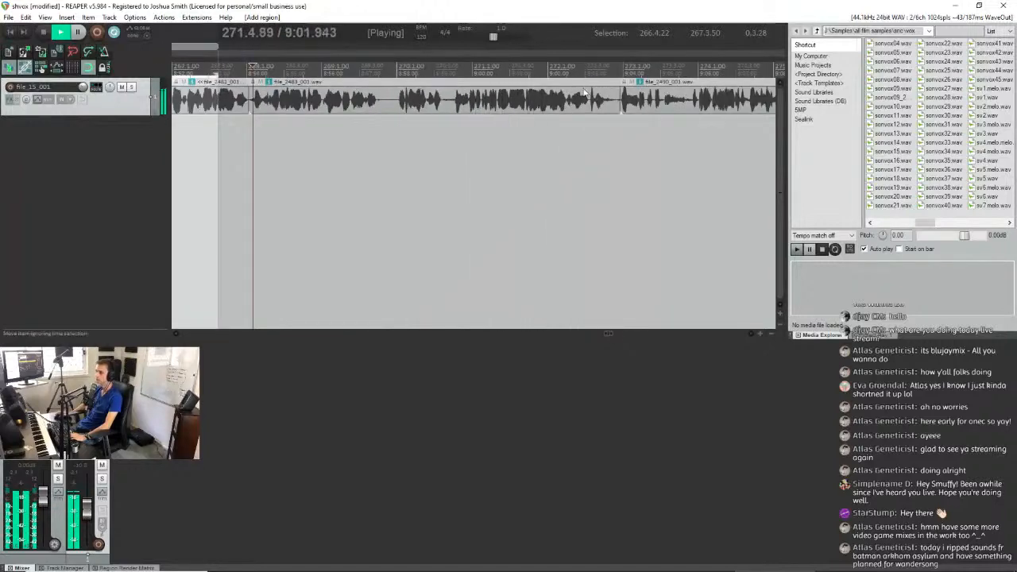
pyautogui.scroll(-2, 584, 93)
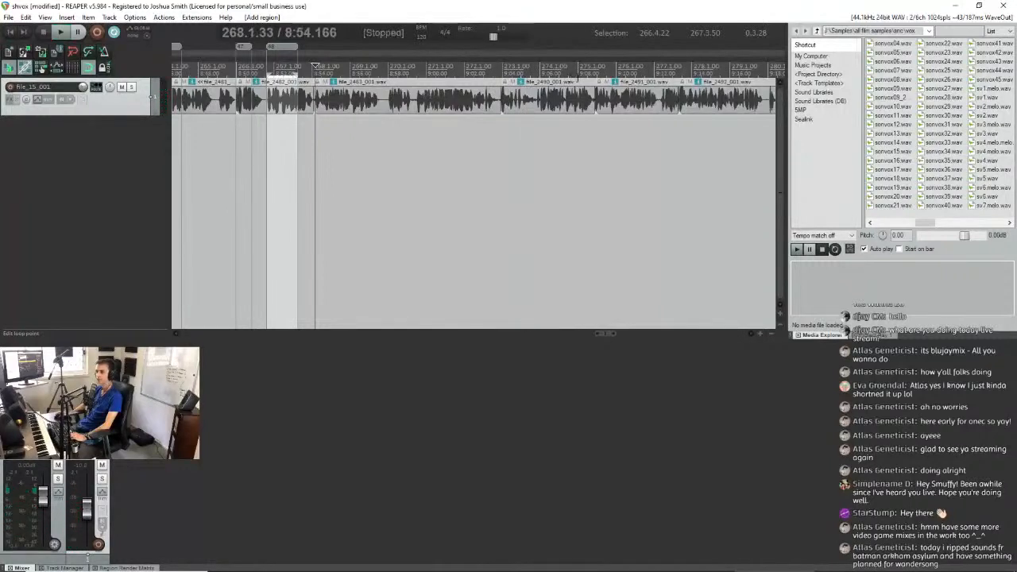
pyautogui.scroll(2, 639, 76)
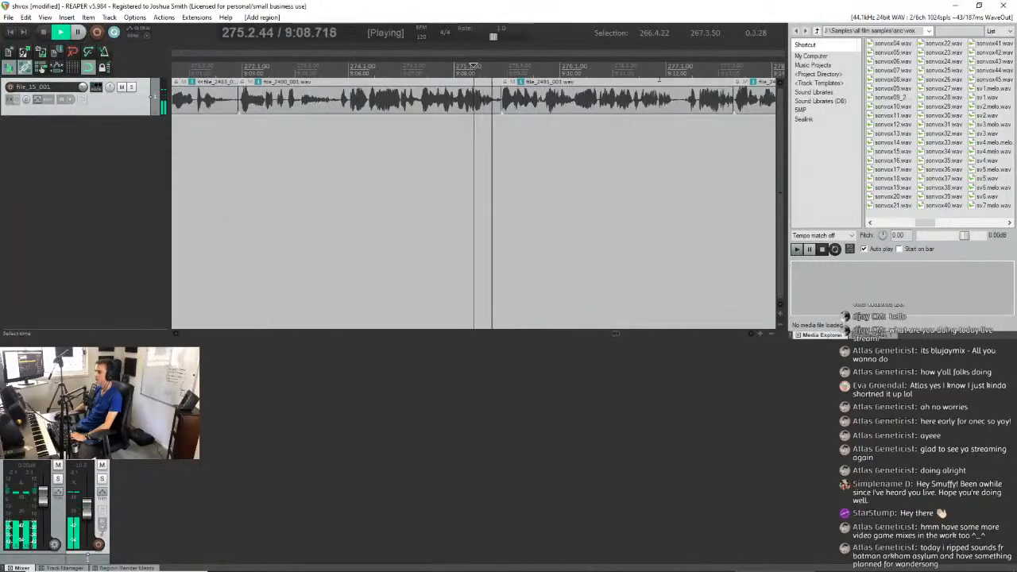
pyautogui.scroll(-3, 567, 98)
pyautogui.click(567, 97)
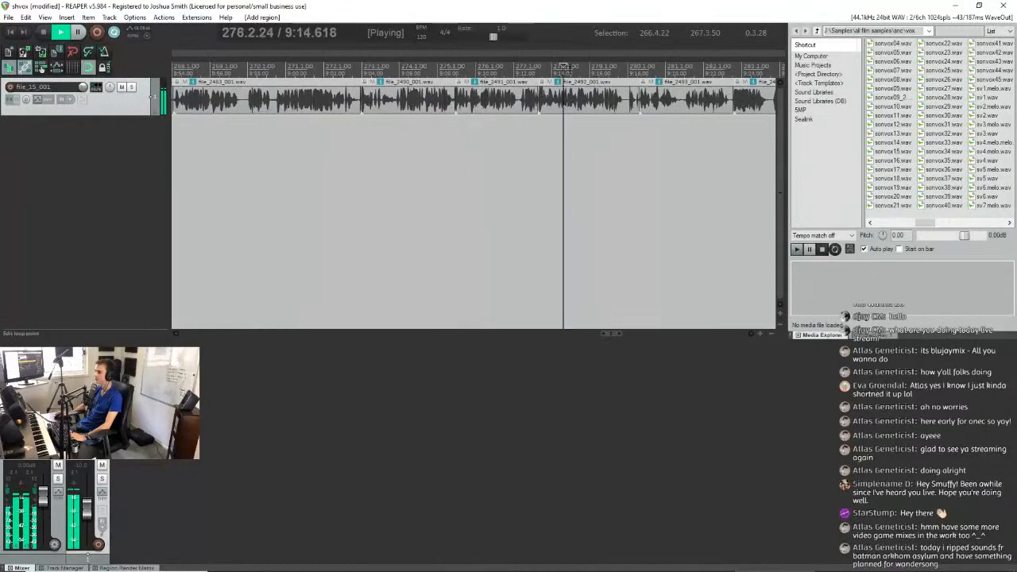
pyautogui.scroll(-2, 567, 97)
pyautogui.click(616, 63)
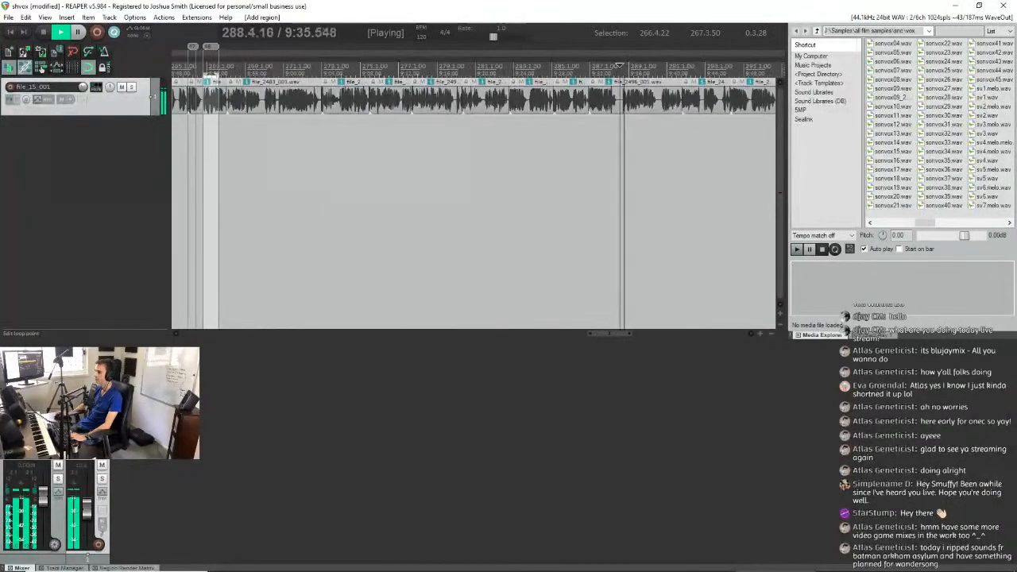
pyautogui.click(509, 64)
pyautogui.scroll(3, 467, 65)
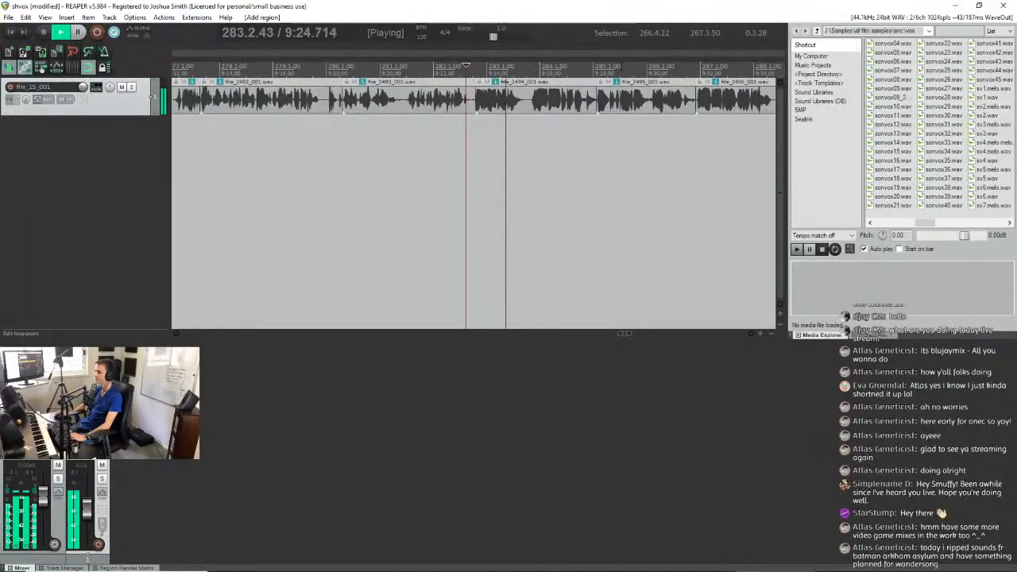
pyautogui.press('space')
pyautogui.scroll(1, 467, 66)
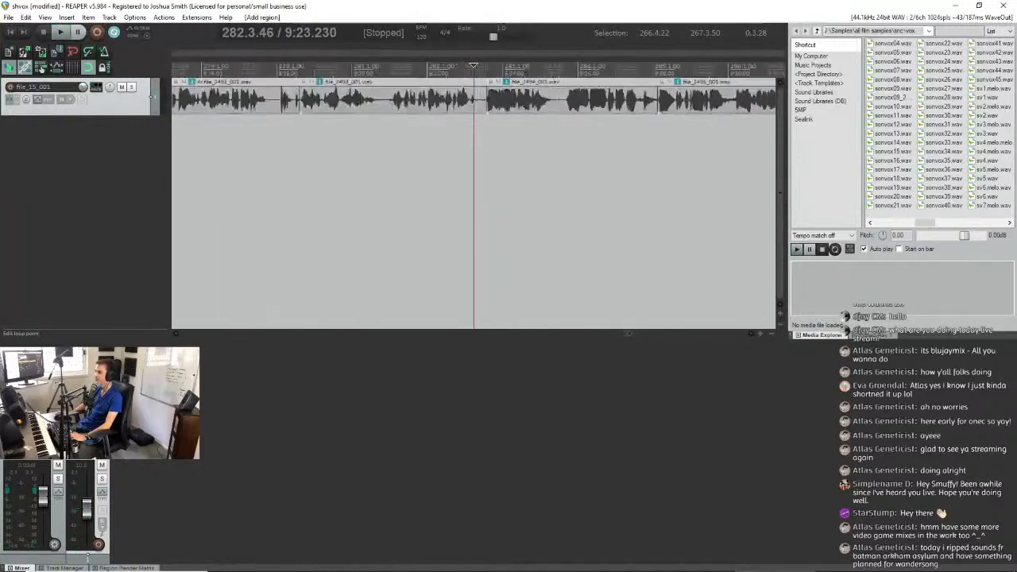
# Audition file_2494_001 from its start and add a region from 283.4.42 to 284.3.44 around its second phrase.
pyautogui.click(490, 67)
pyautogui.scroll(3, 490, 67)
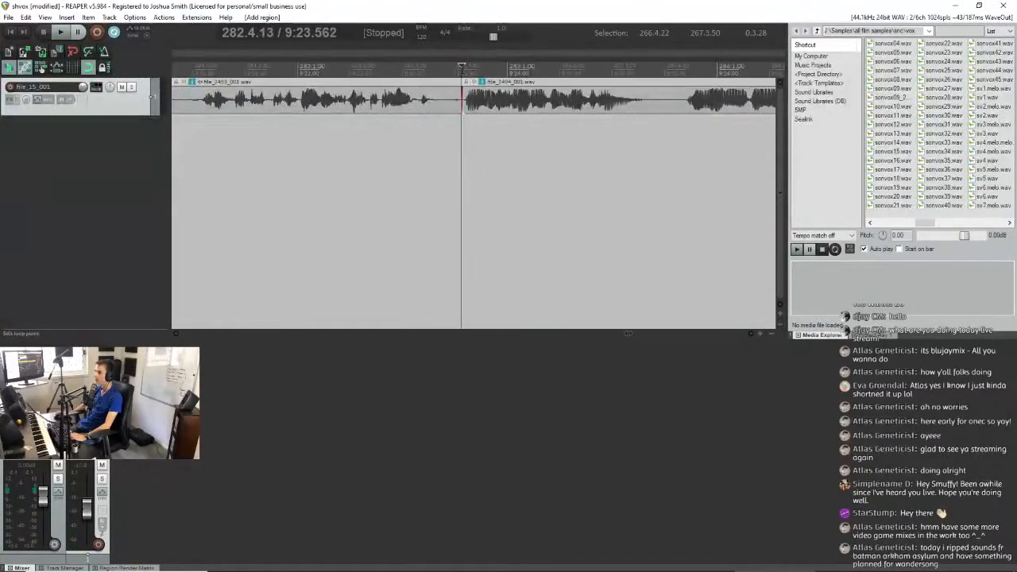
pyautogui.scroll(-5, 310, 109)
pyautogui.press('space')
pyautogui.scroll(3, 503, 127)
pyautogui.press('space')
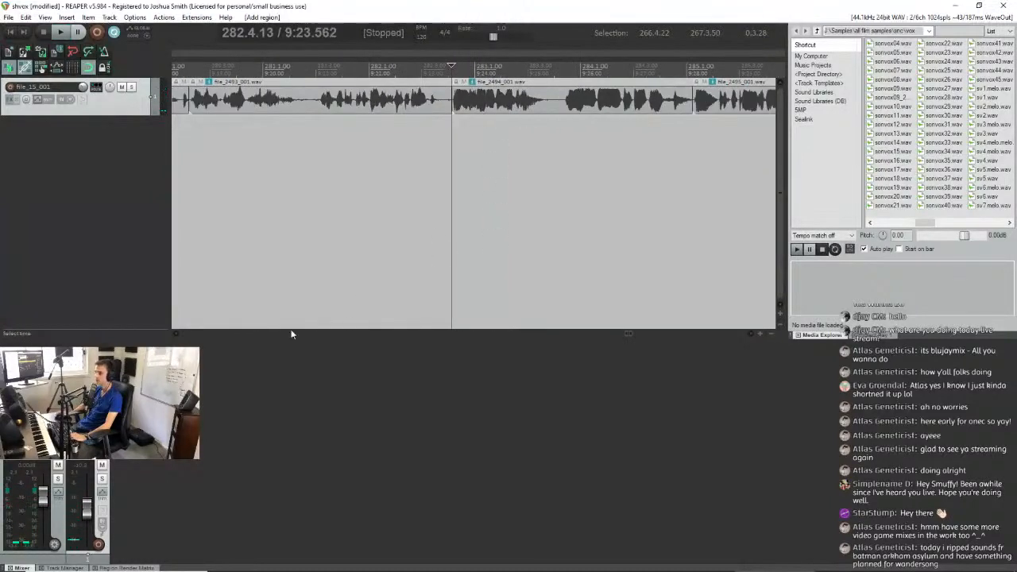
pyautogui.scroll(3, 627, 333)
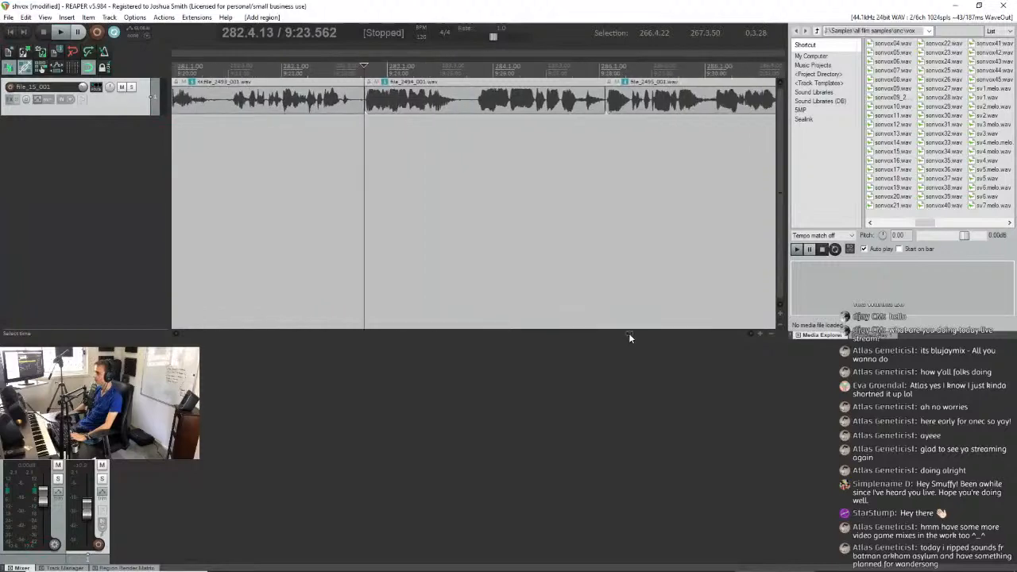
pyautogui.scroll(-5, 334, 136)
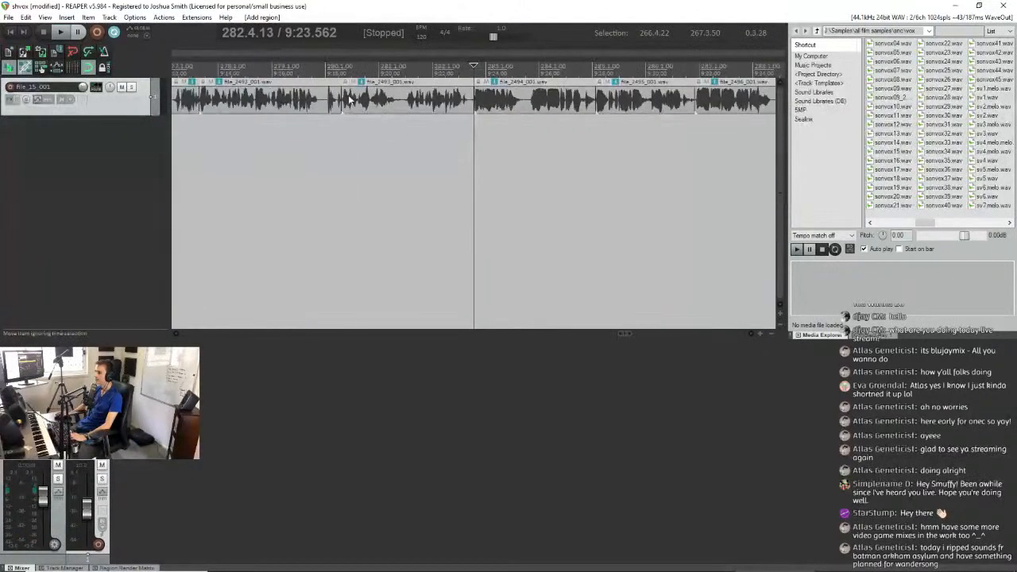
pyautogui.scroll(3, 661, 67)
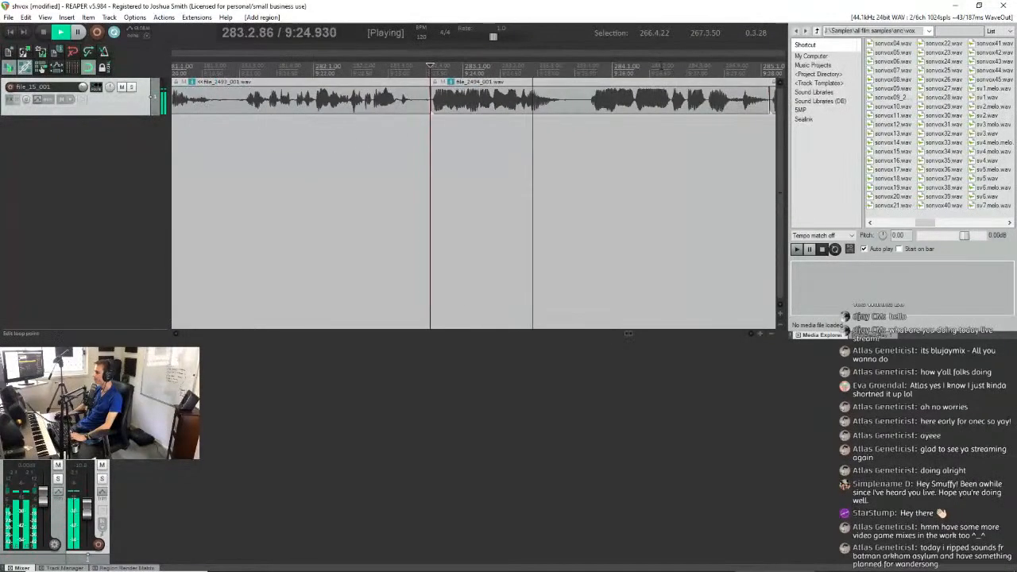
pyautogui.scroll(-3, 555, 101)
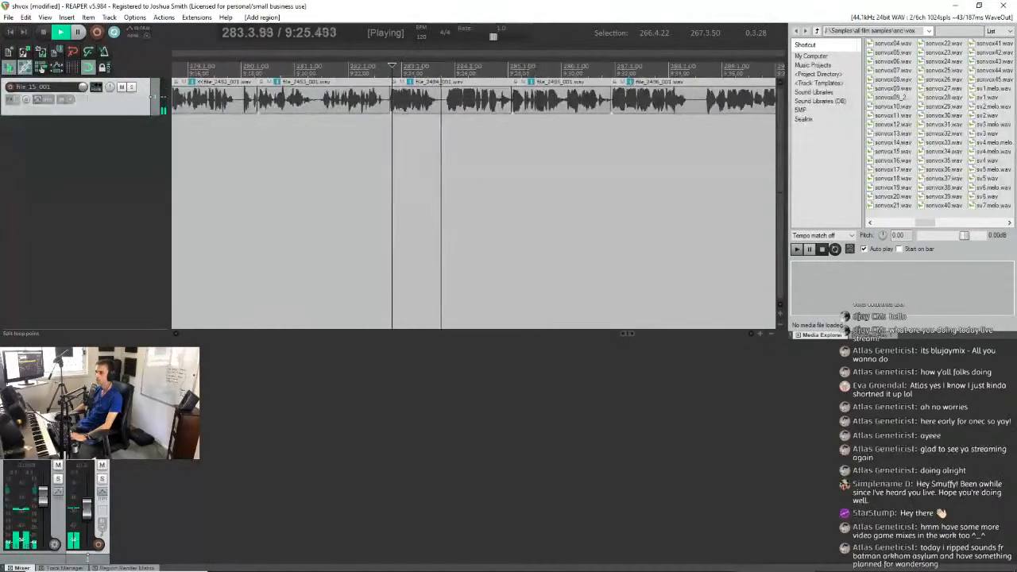
pyautogui.scroll(2, 535, 72)
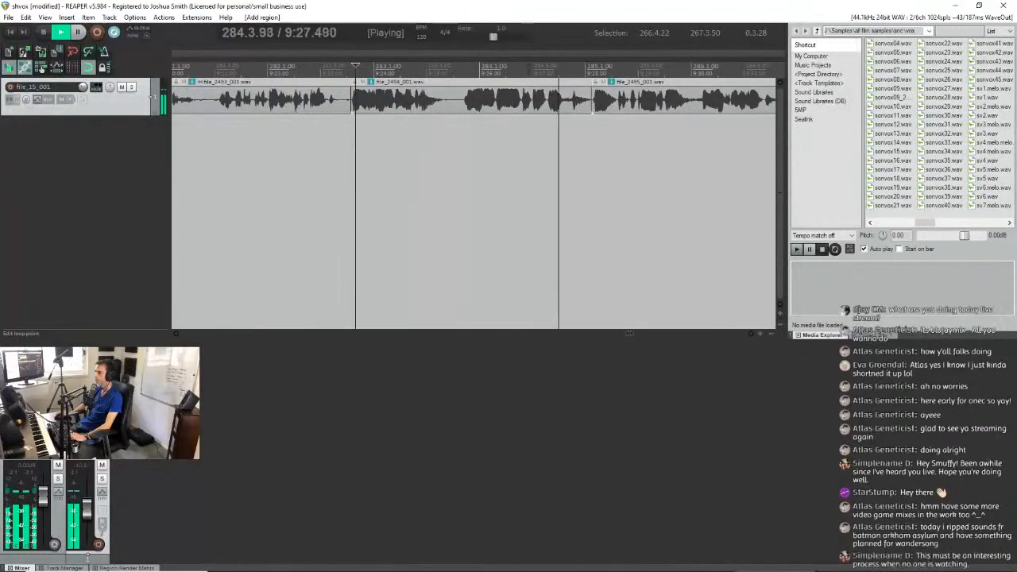
pyautogui.moveTo(464, 95); pyautogui.dragTo(544, 96)
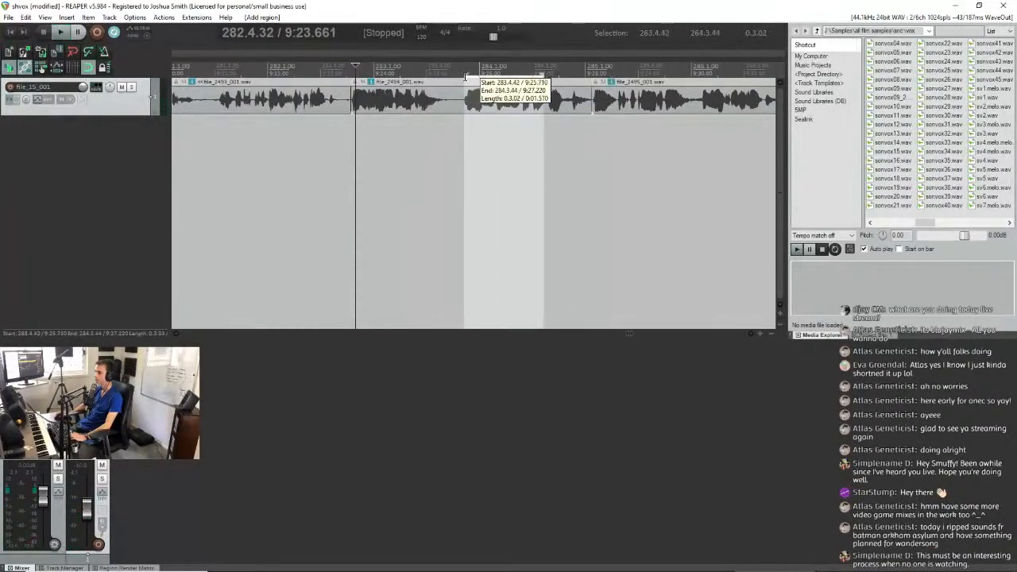
# Audition file_2495_001 and add a region from 286.1.38 to 286.3.76 around its last main phrase.
pyautogui.click(584, 67)
pyautogui.press('space')
pyautogui.scroll(-2, 509, 124)
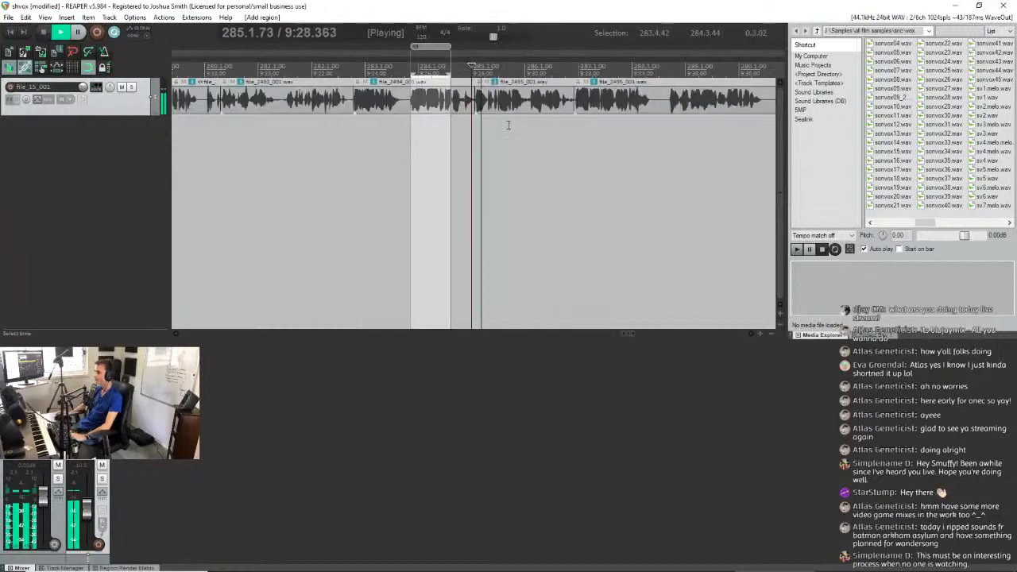
pyautogui.scroll(3, 596, 109)
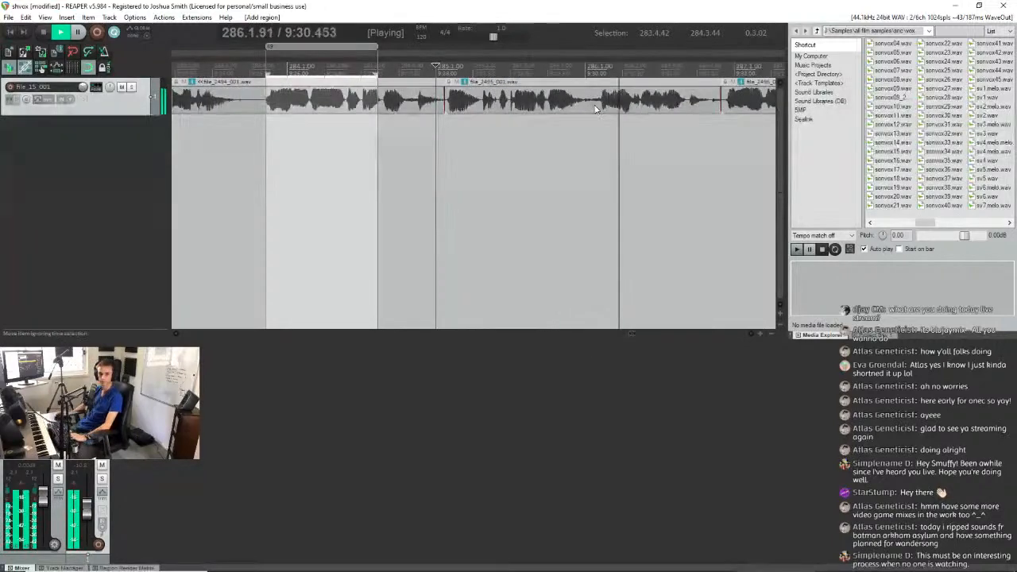
pyautogui.click(596, 104)
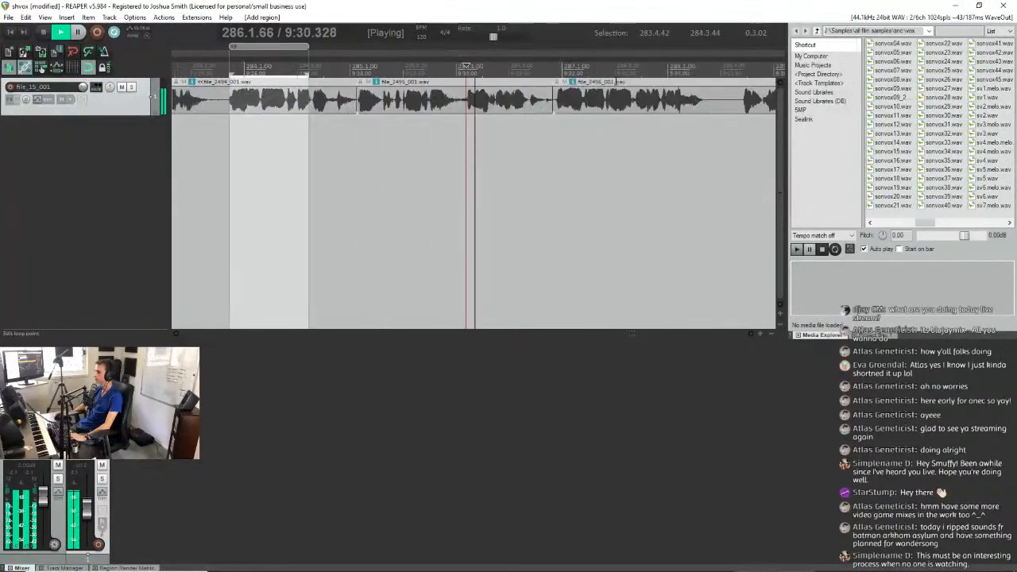
pyautogui.press('space')
pyautogui.moveTo(535, 76); pyautogui.dragTo(448, 76)
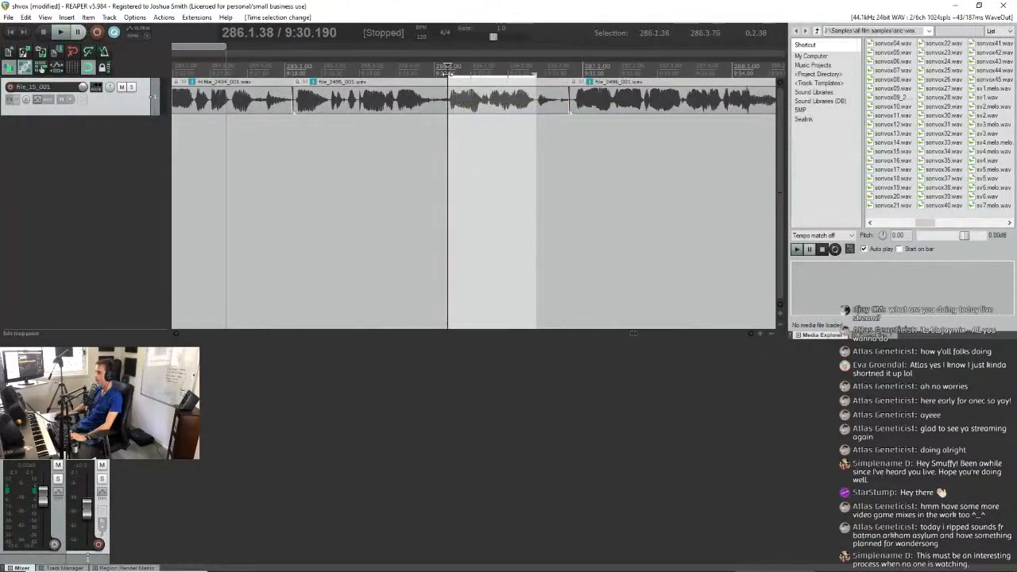
pyautogui.hotkey('shift', 'r')
# Audition file_2496_001 from its start and add a region from 286.4.73 to 287.3.64 around its opening phrase.
pyautogui.hotkey('alt', 'Tab')
pyautogui.click(559, 67)
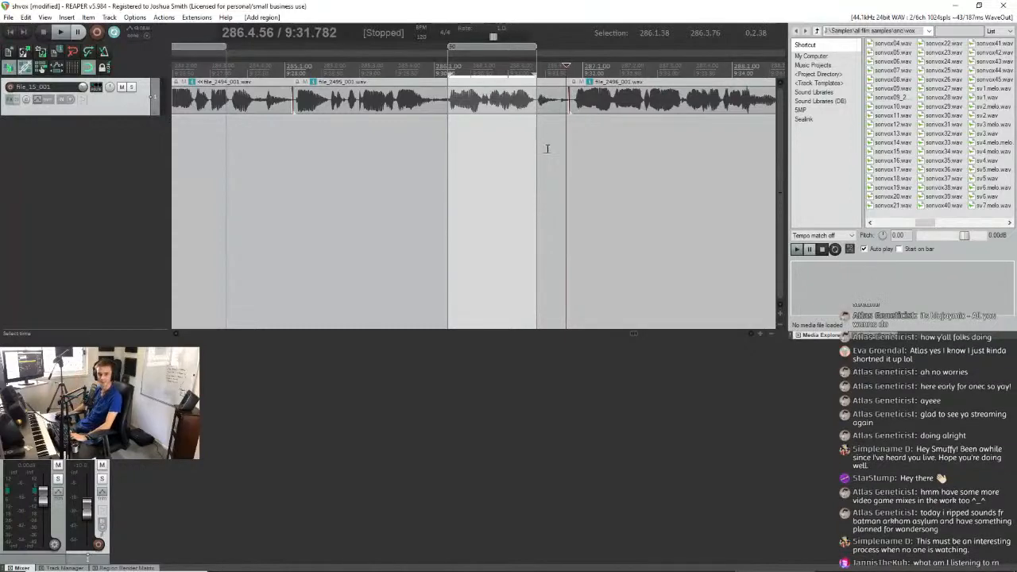
pyautogui.scroll(-3, 543, 146)
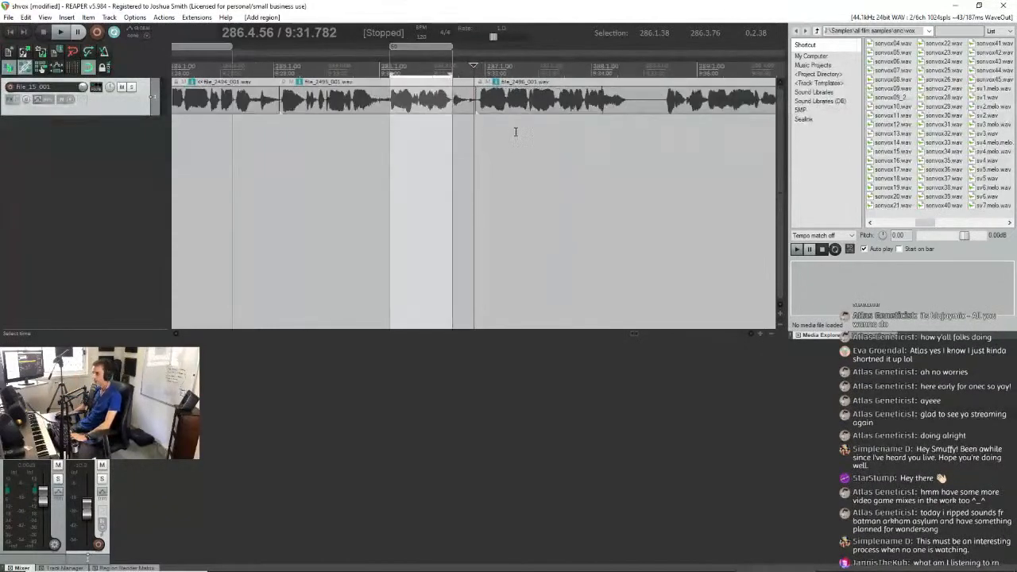
pyautogui.scroll(-2, 735, 106)
pyautogui.scroll(4, 511, 92)
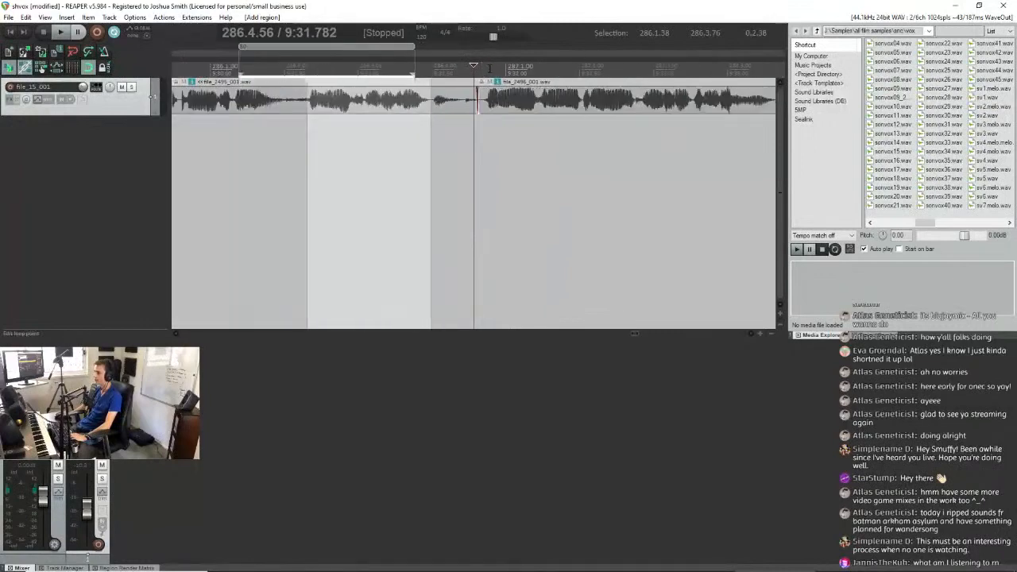
pyautogui.scroll(-5, 541, 94)
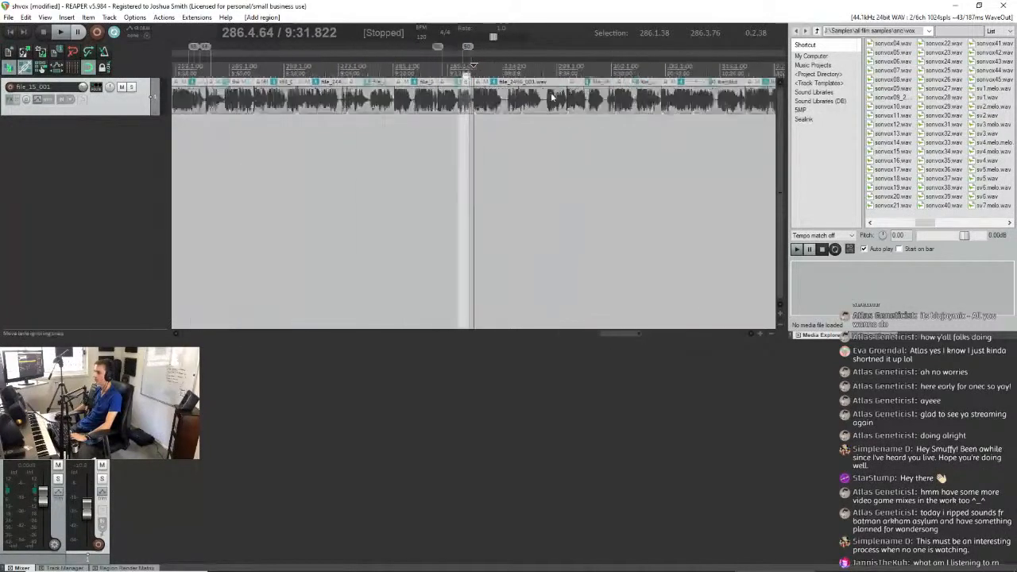
pyautogui.scroll(4, 540, 94)
pyautogui.scroll(2, 541, 93)
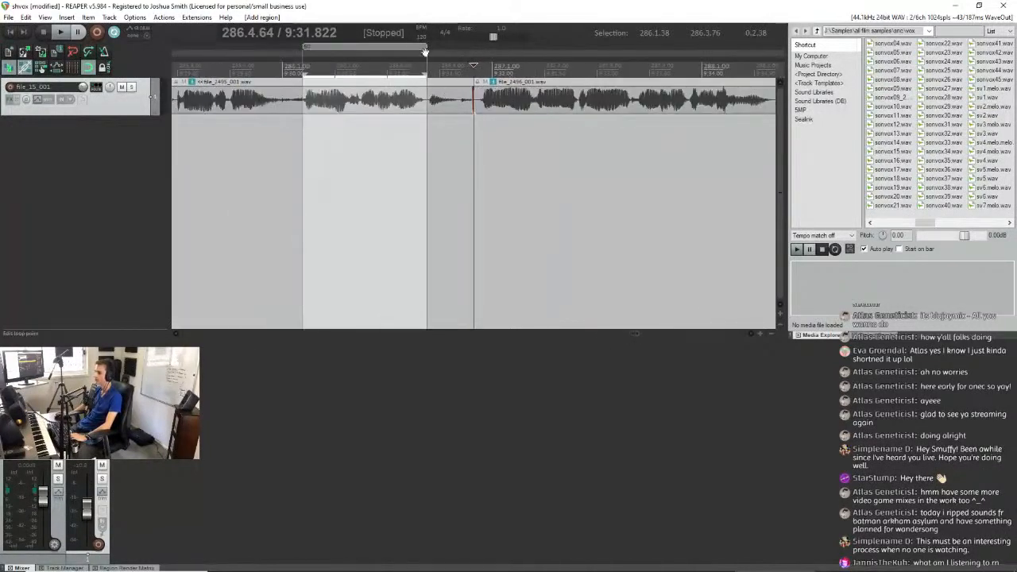
pyautogui.scroll(3, 507, 76)
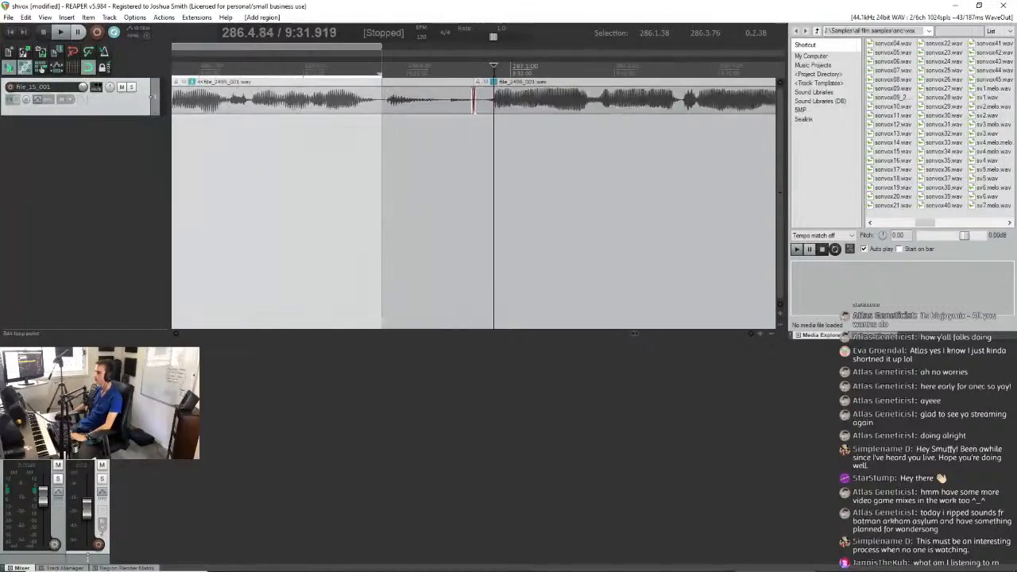
pyautogui.scroll(-4, 498, 151)
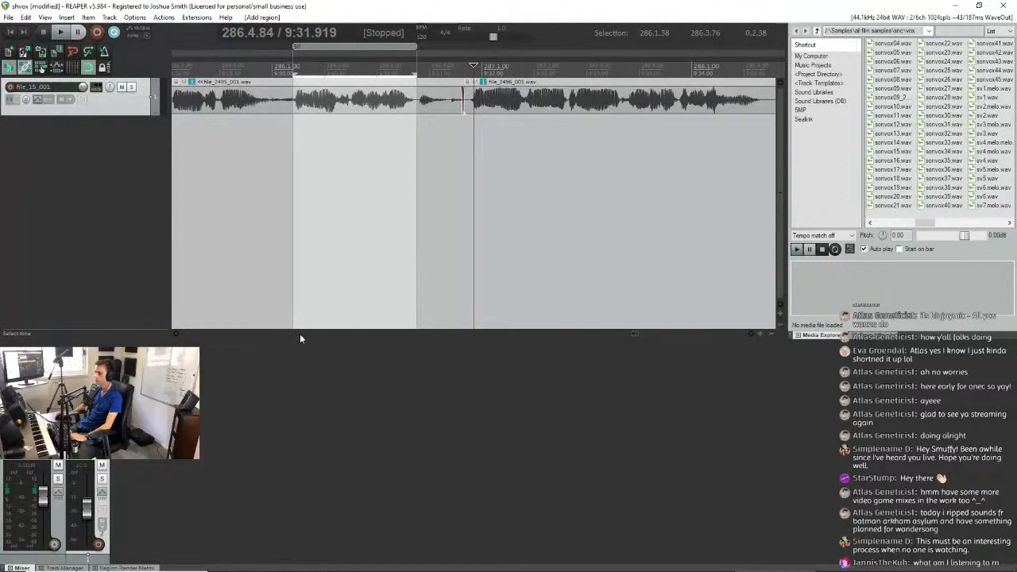
pyautogui.hscroll(4, 635, 331)
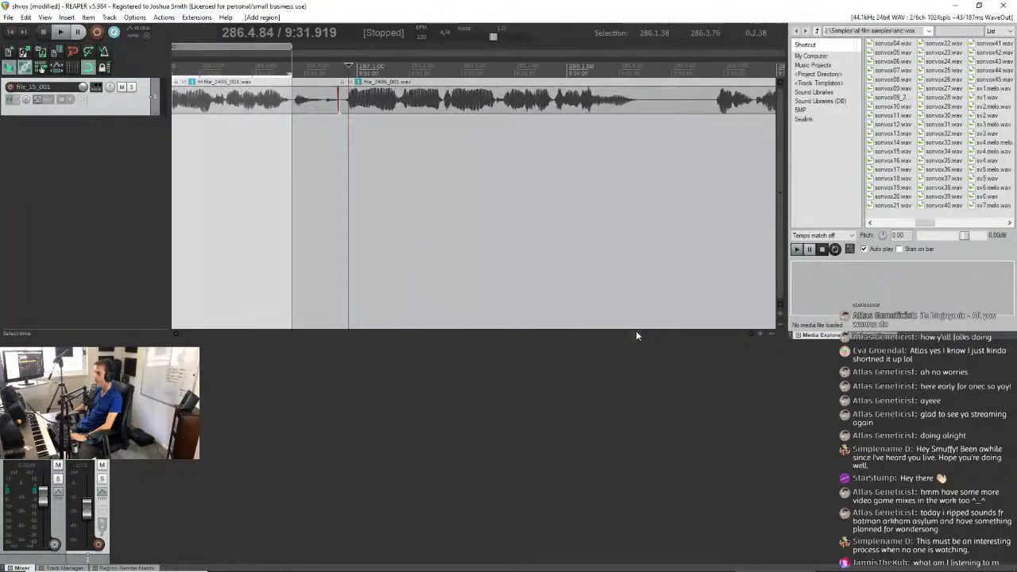
pyautogui.click(268, 65)
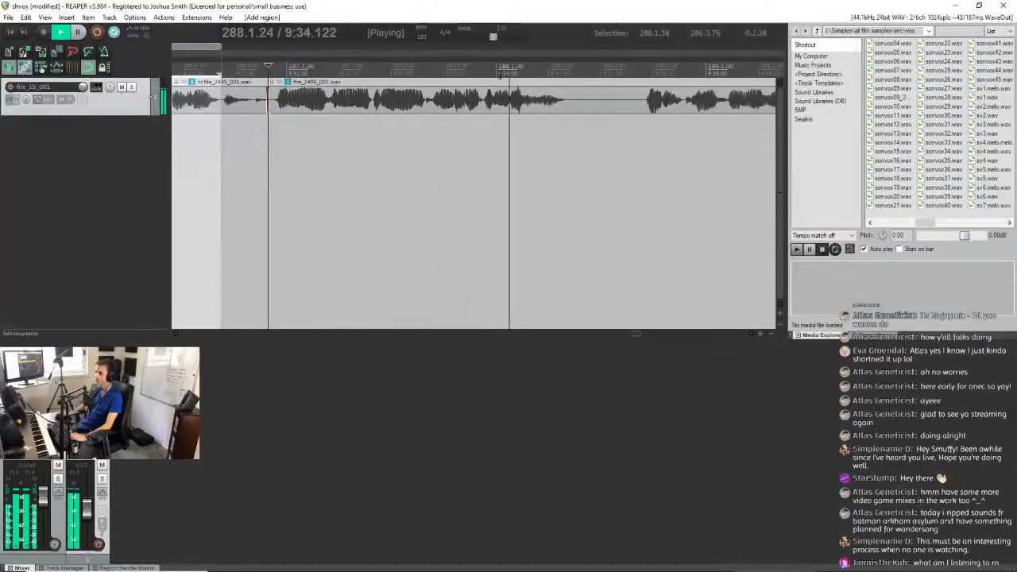
pyautogui.press('space')
pyautogui.moveTo(422, 74); pyautogui.dragTo(273, 76)
pyautogui.press('space')
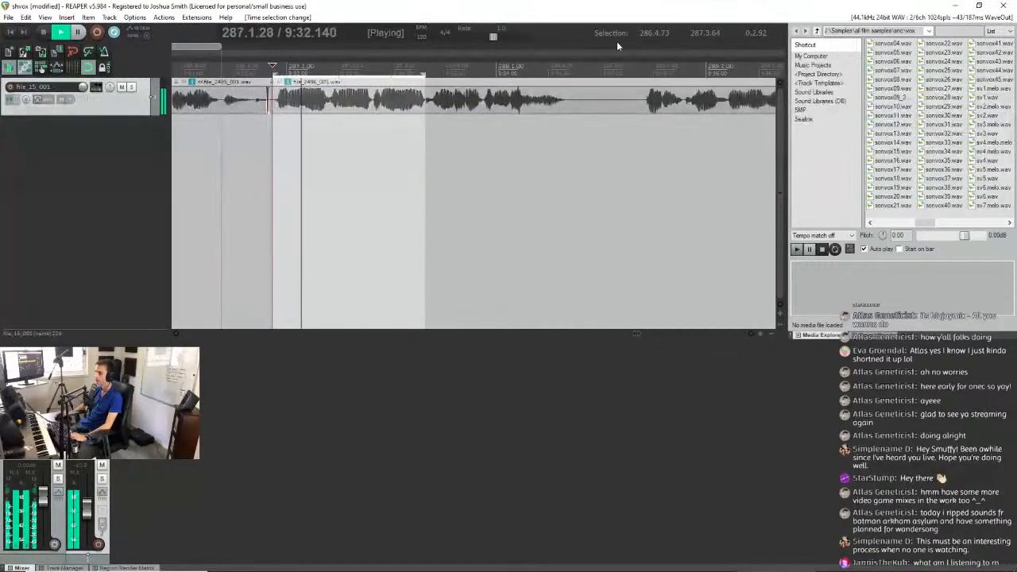
pyautogui.hotkey('shift', 'r')
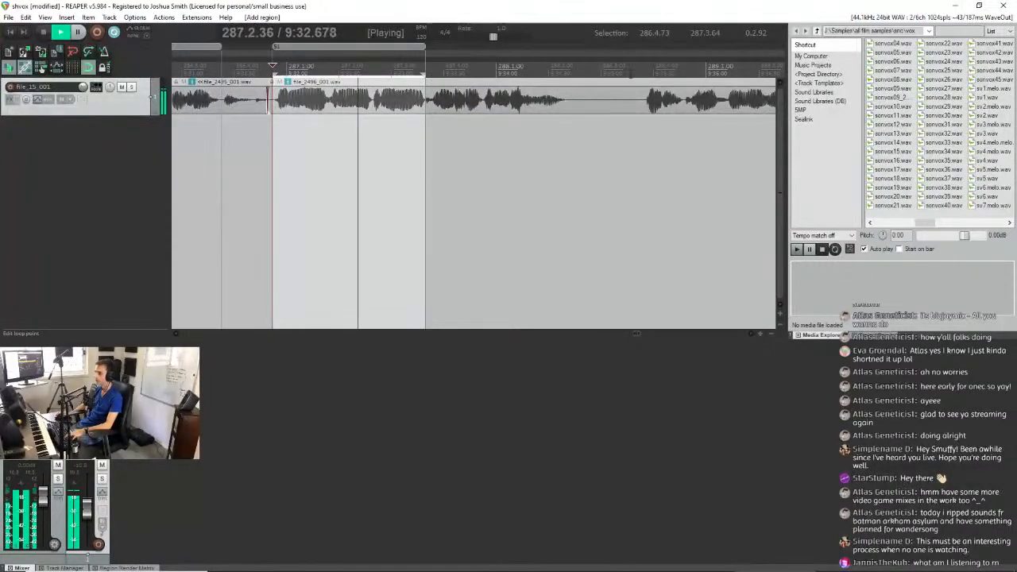
# Audition the second phrase of file_2496_001 from several points and add a region from 289.4.06 to 290.1.28 within it.
pyautogui.click(640, 73)
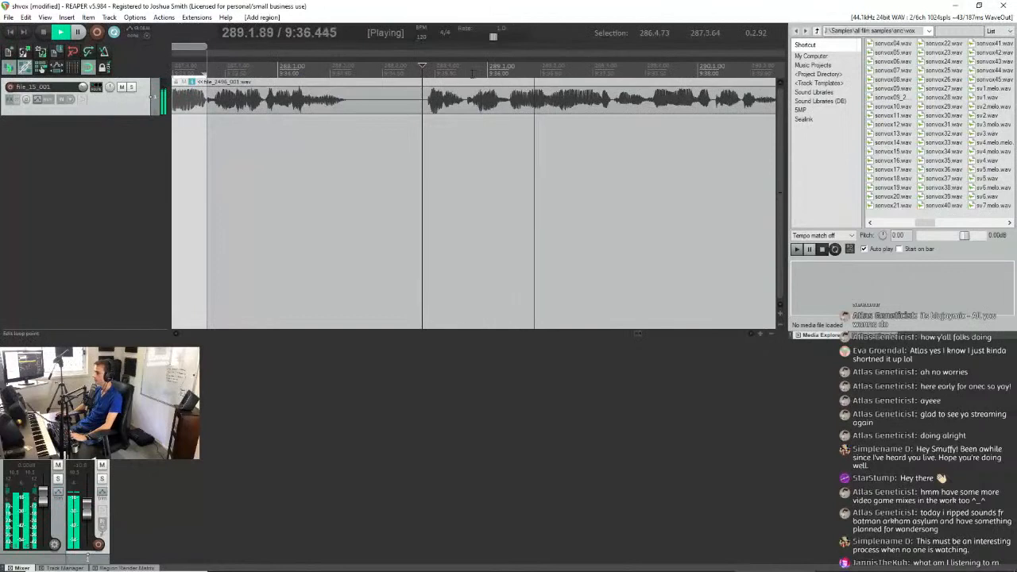
pyautogui.scroll(-2, 568, 80)
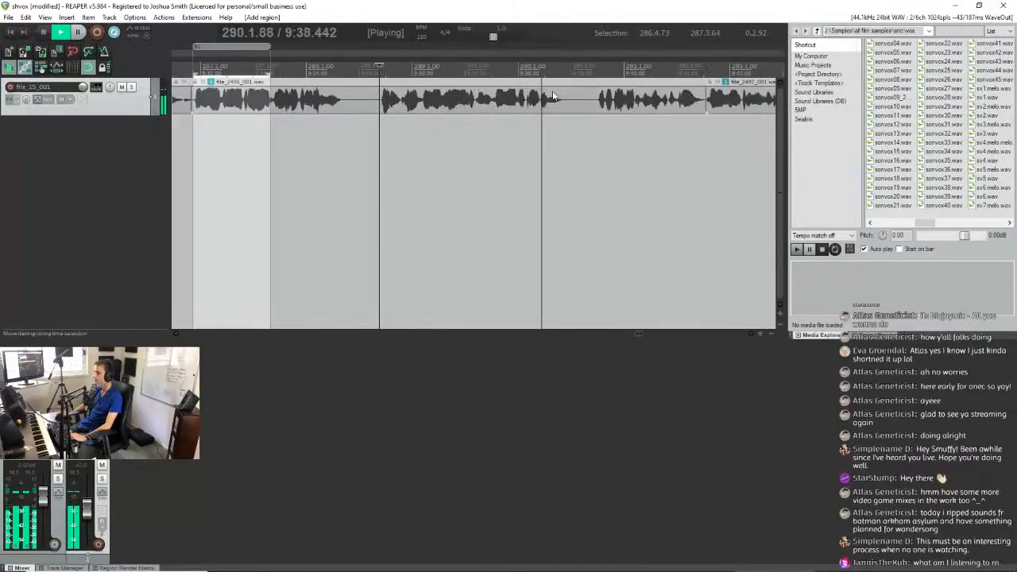
pyautogui.press('space')
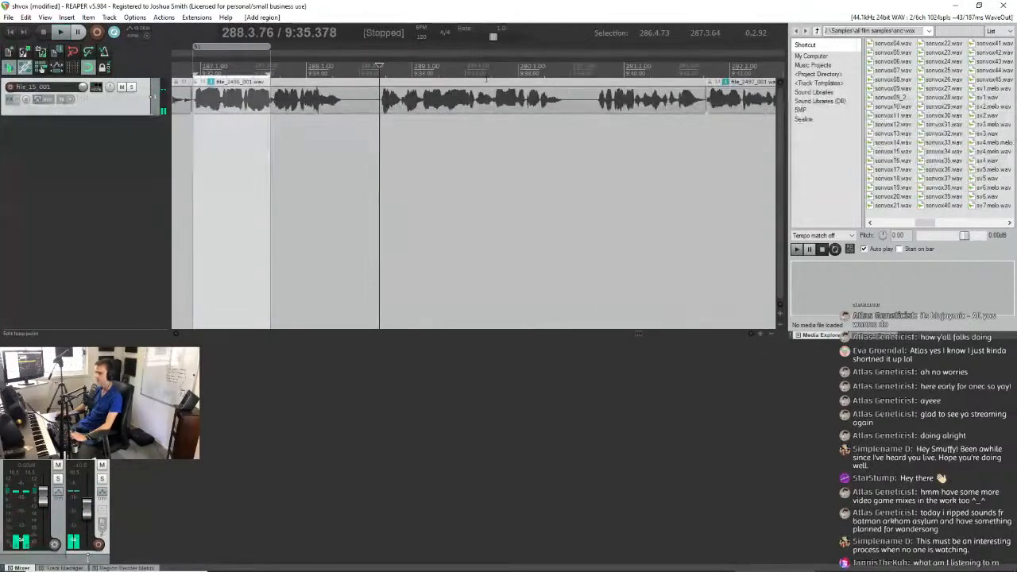
pyautogui.click(465, 74)
pyautogui.press('space')
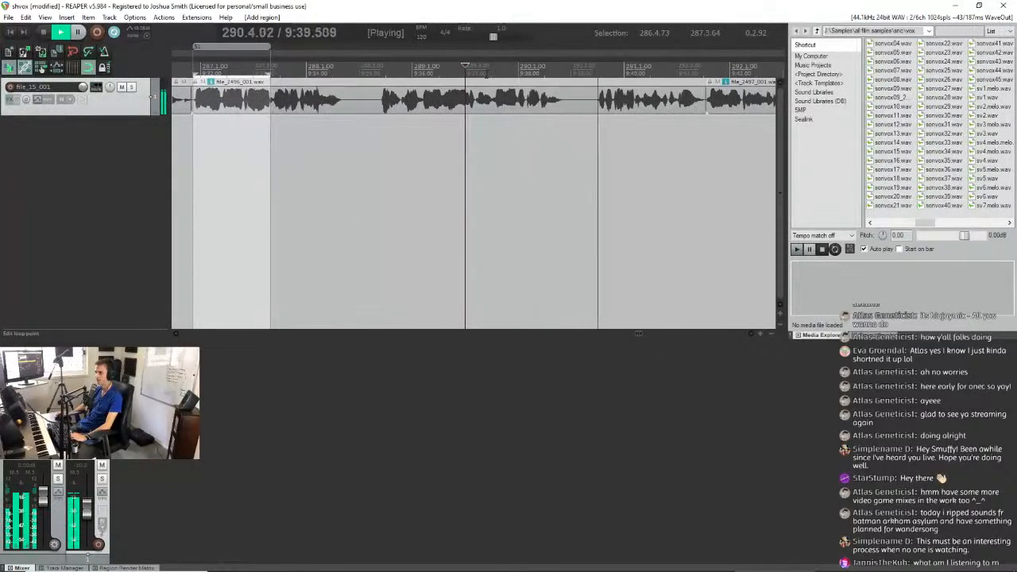
pyautogui.press('space')
pyautogui.click(424, 73)
pyautogui.press('space')
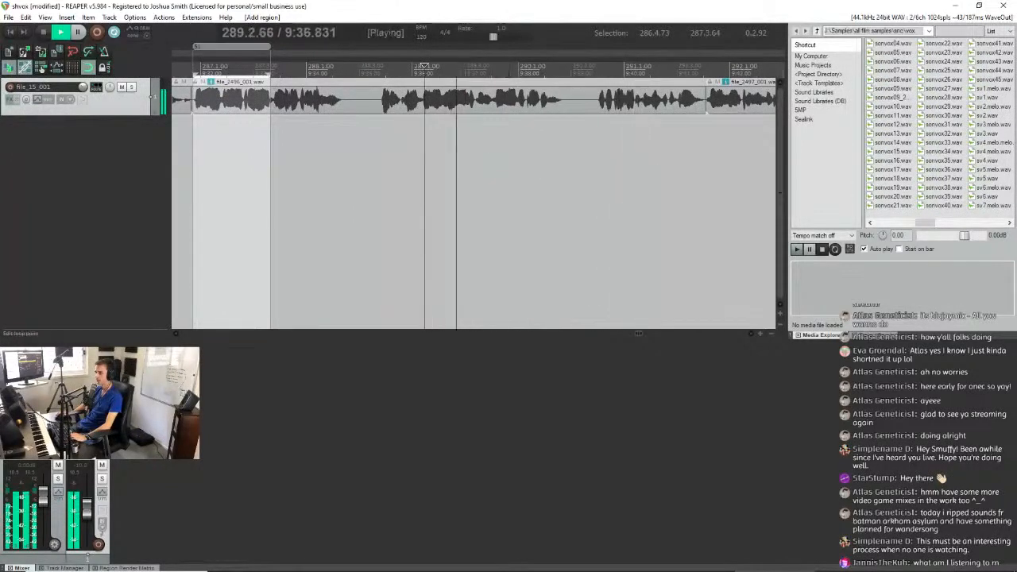
pyautogui.press('space')
pyautogui.click(518, 67)
pyautogui.moveTo(524, 67); pyautogui.dragTo(494, 68)
pyautogui.press('space')
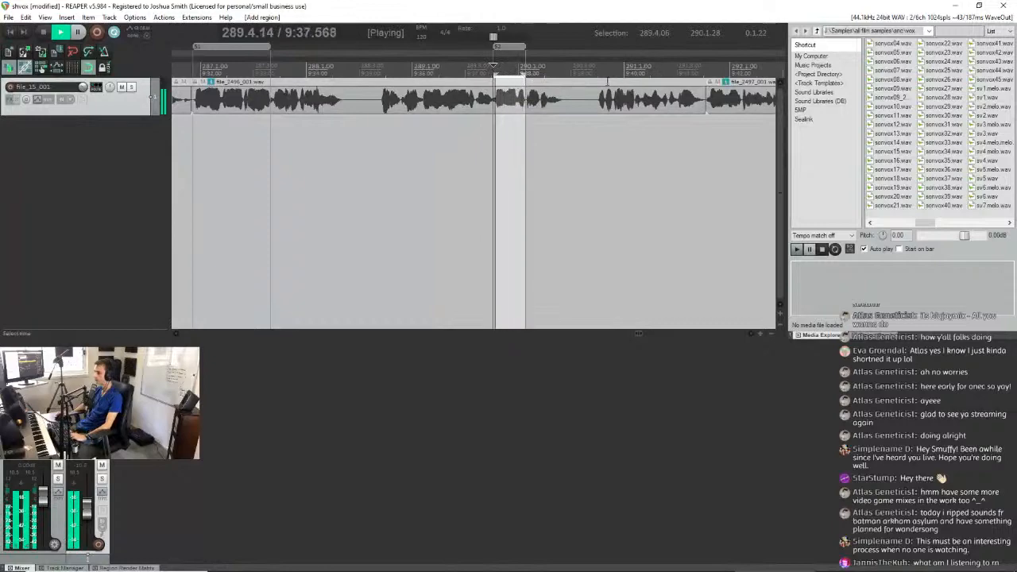
# Listen on from the end of file_2496_001 and add a region from 295.2.65 to 295.4.99 in file_2529_001's second phrase.
pyautogui.click(599, 72)
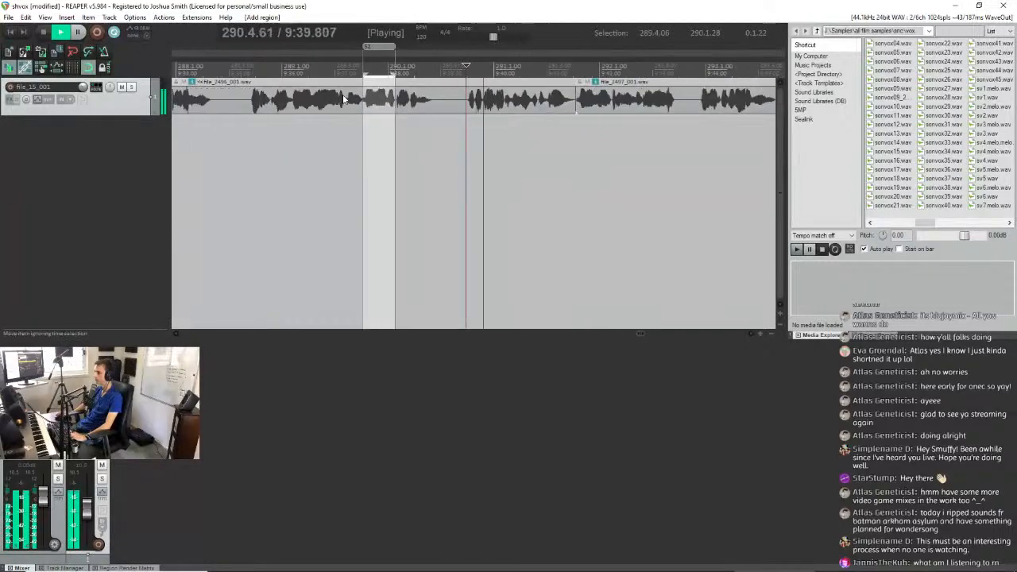
pyautogui.scroll(-3, 517, 96)
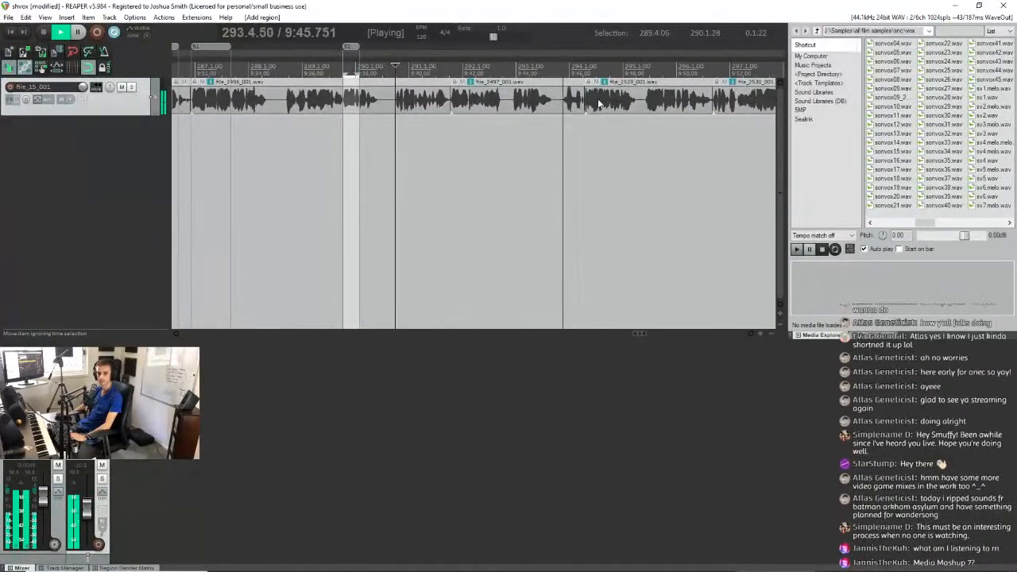
pyautogui.scroll(2, 595, 81)
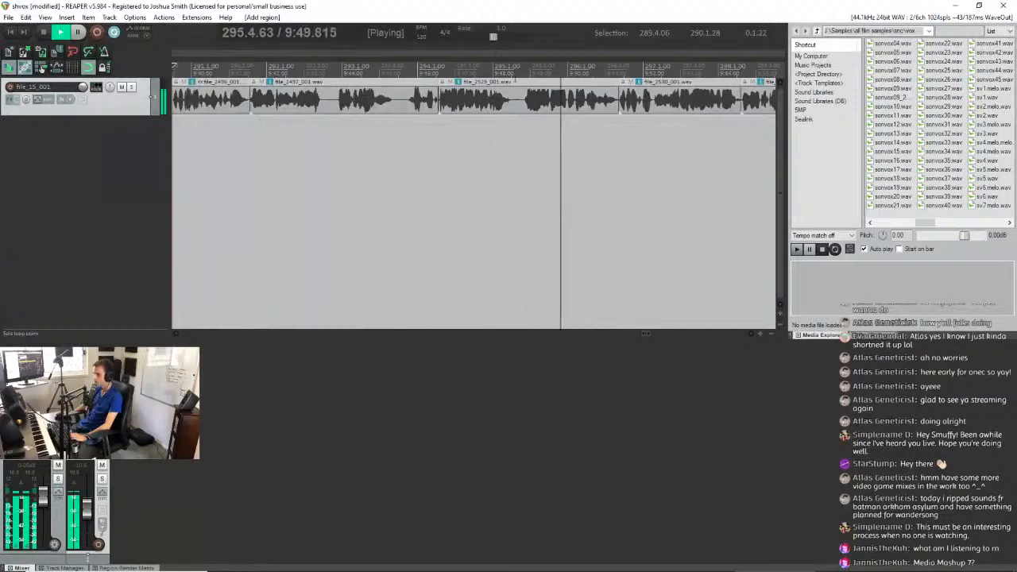
pyautogui.click(517, 84)
pyautogui.scroll(2, 364, 113)
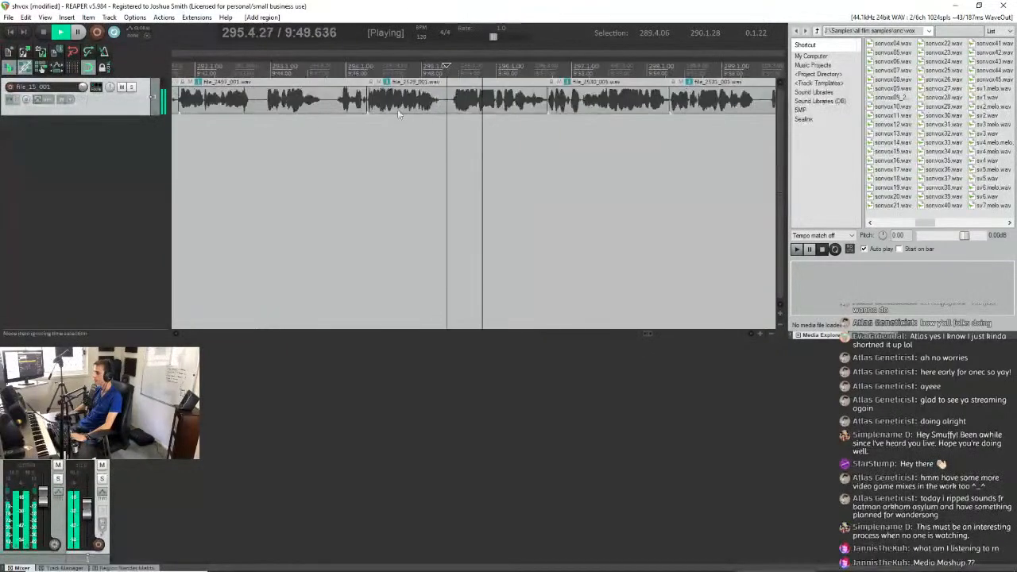
pyautogui.press('space')
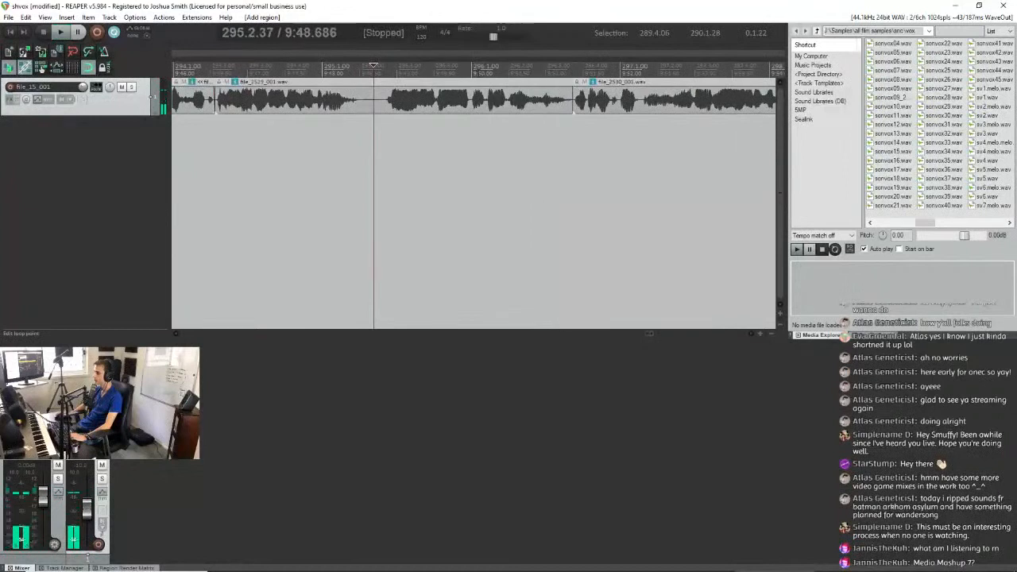
pyautogui.moveTo(471, 77); pyautogui.dragTo(385, 77)
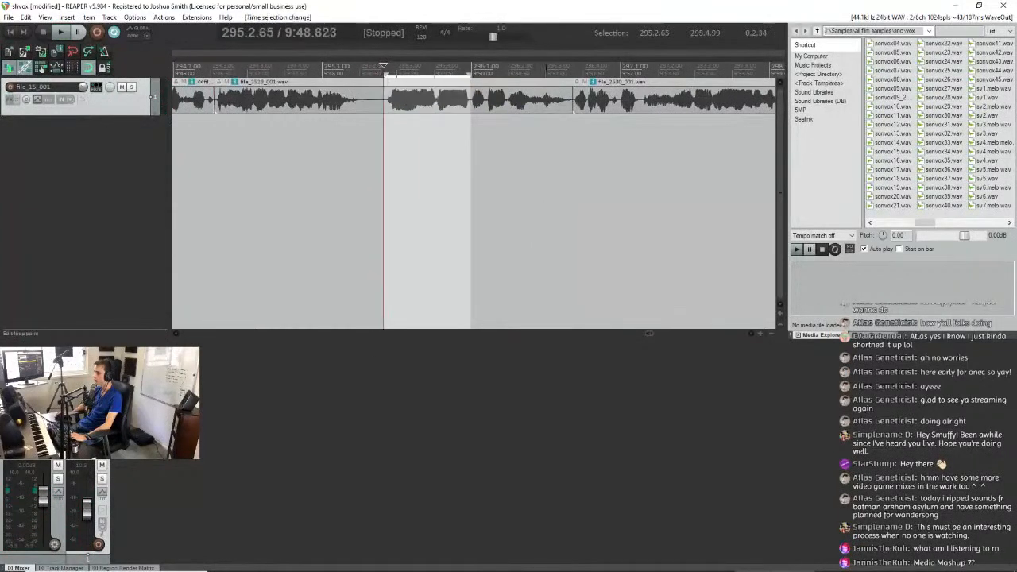
pyautogui.press('space')
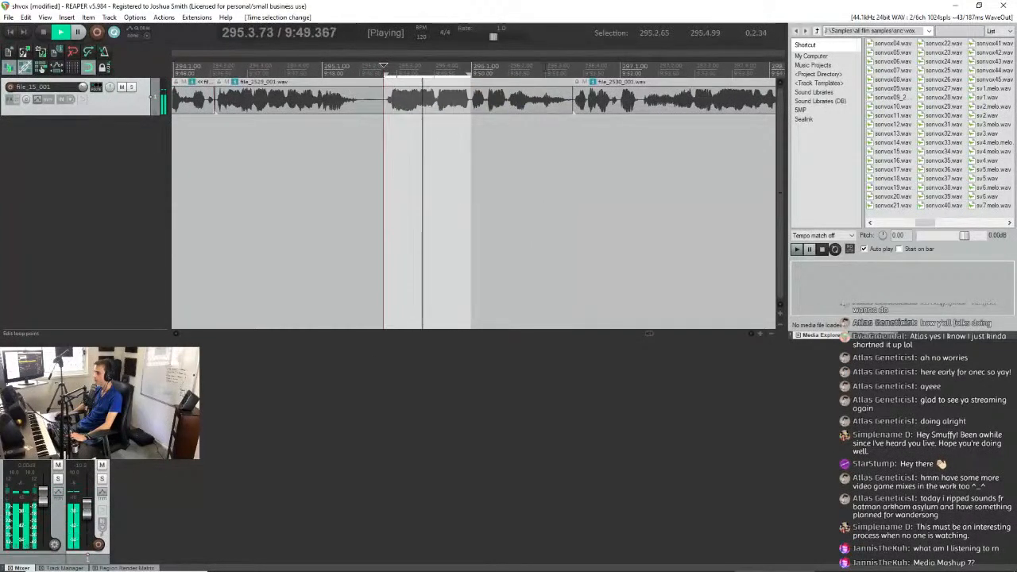
pyautogui.hotkey('shift', 'r')
pyautogui.press('space')
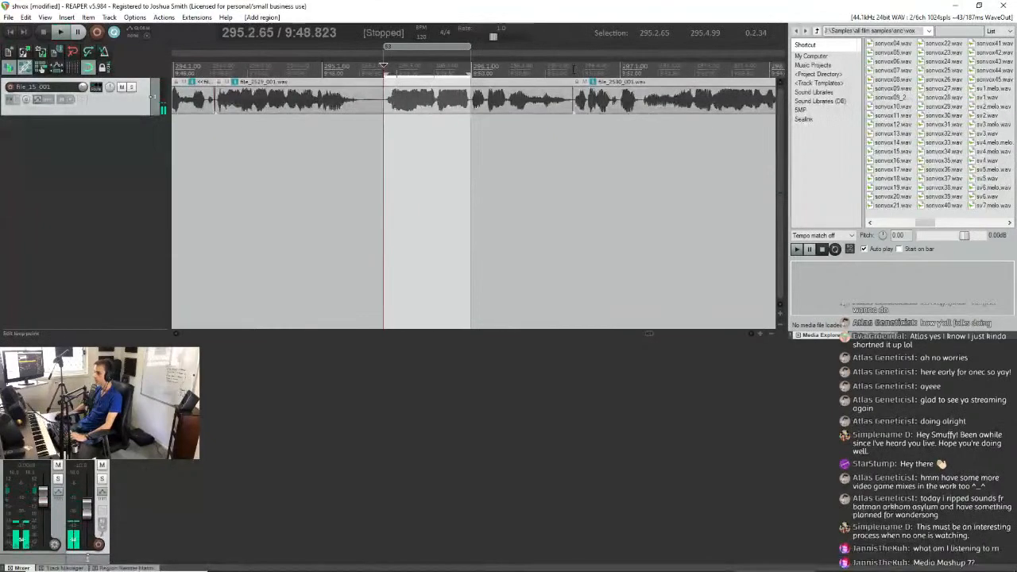
# Listen through the clips between bars 296 and 320 for further usable vocal phrases.
pyautogui.click(573, 69)
pyautogui.scroll(-5, 556, 151)
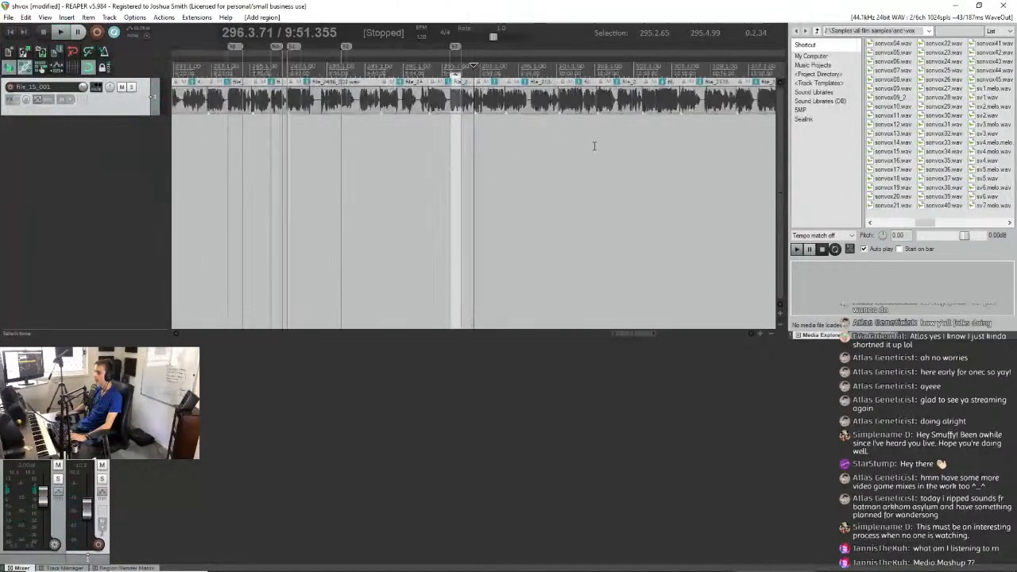
pyautogui.scroll(5, 563, 143)
pyautogui.press('space')
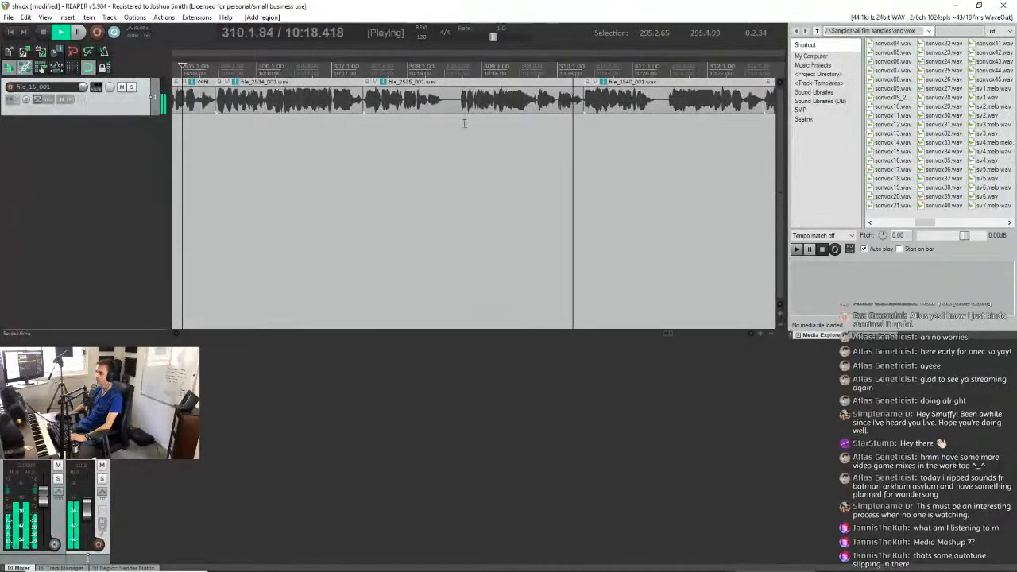
pyautogui.scroll(-2, 361, 135)
pyautogui.scroll(2, 575, 109)
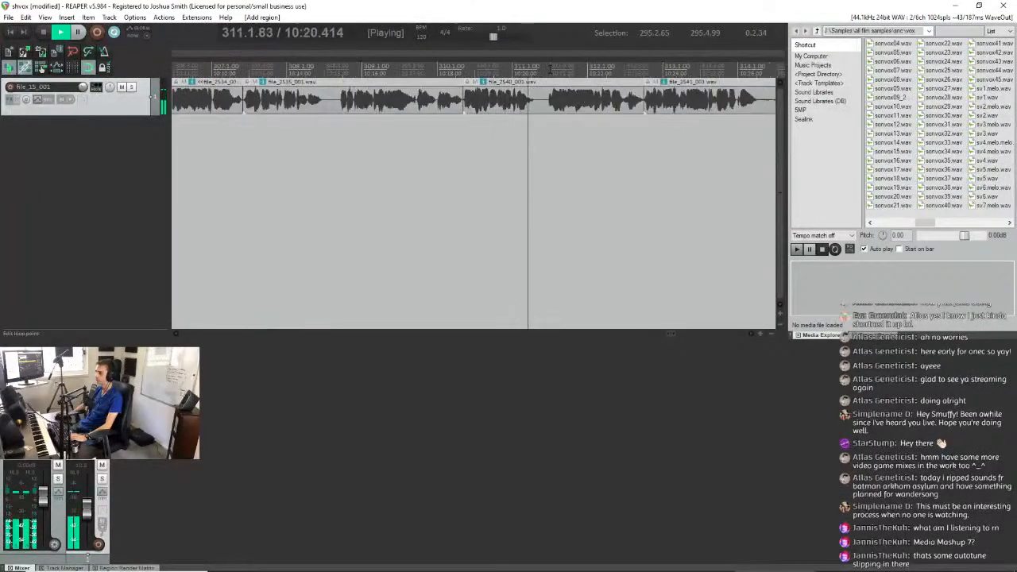
pyautogui.scroll(1, 499, 94)
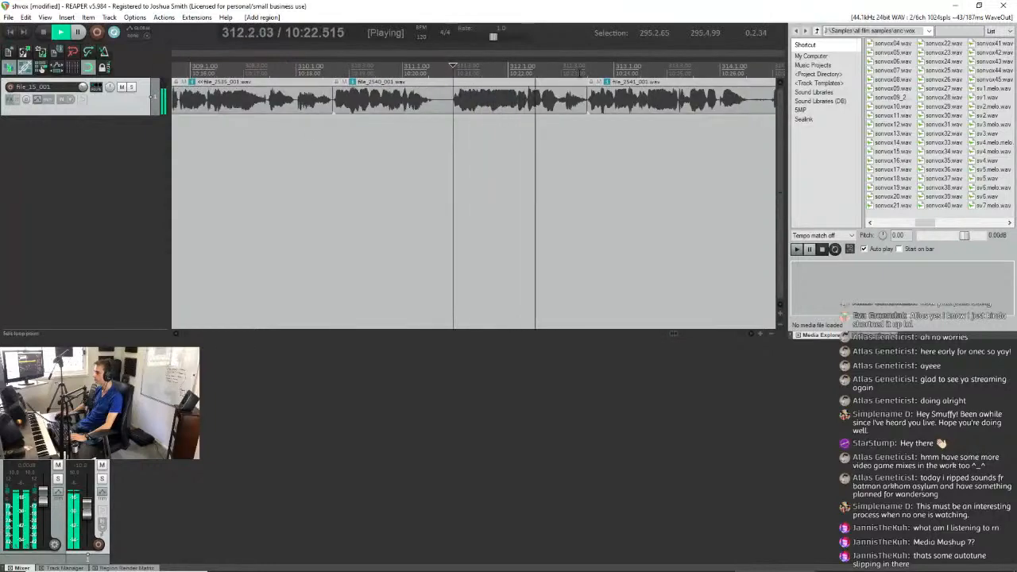
pyautogui.scroll(-2, 406, 113)
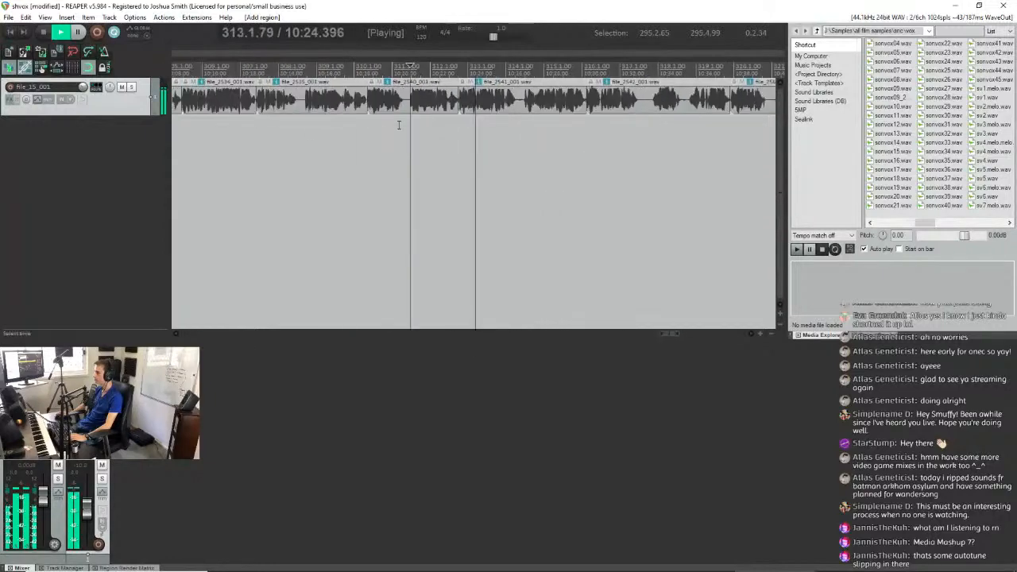
pyautogui.scroll(-1, 405, 112)
pyautogui.scroll(3, 406, 112)
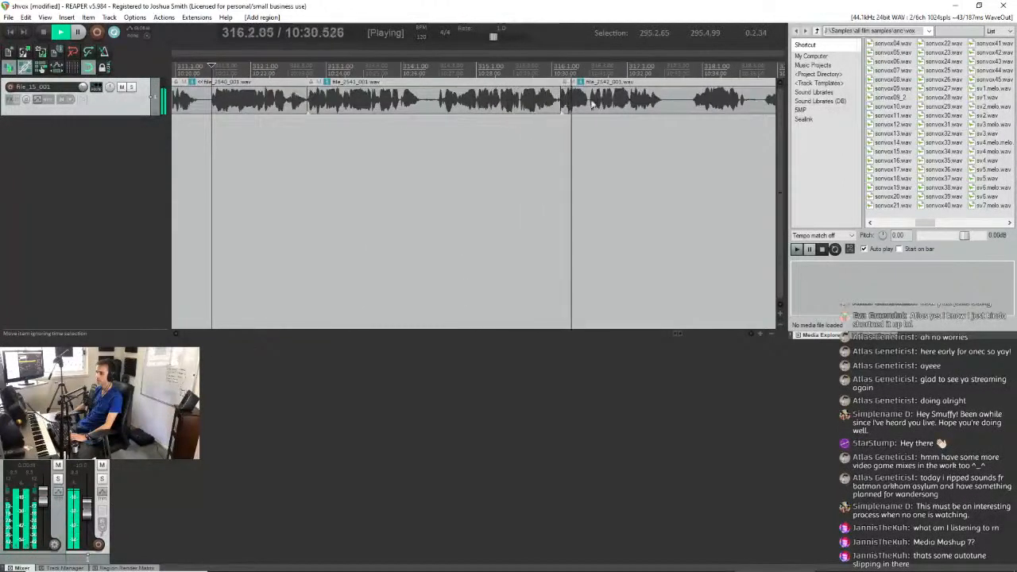
pyautogui.scroll(-2, 599, 101)
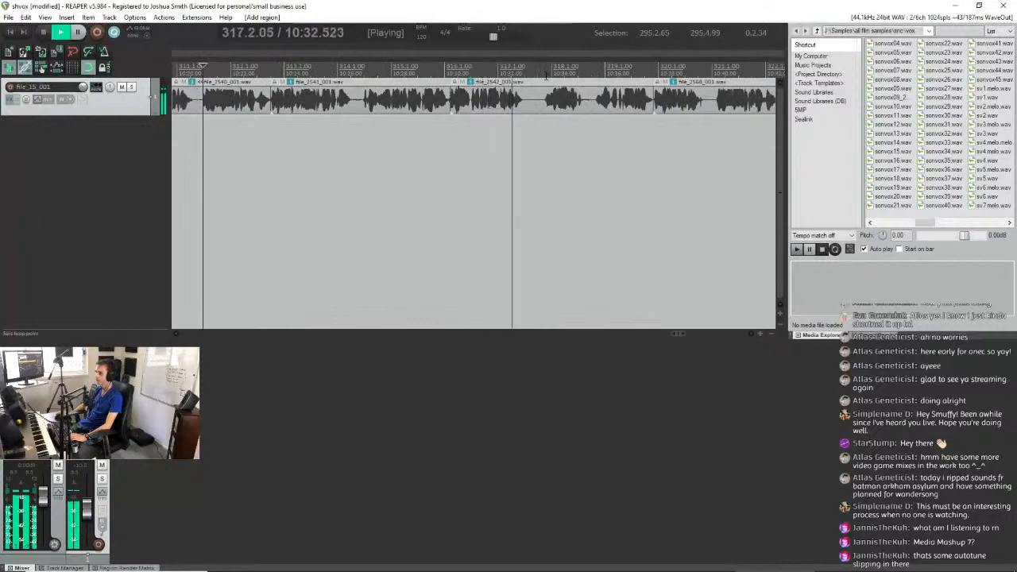
pyautogui.scroll(-3, 417, 104)
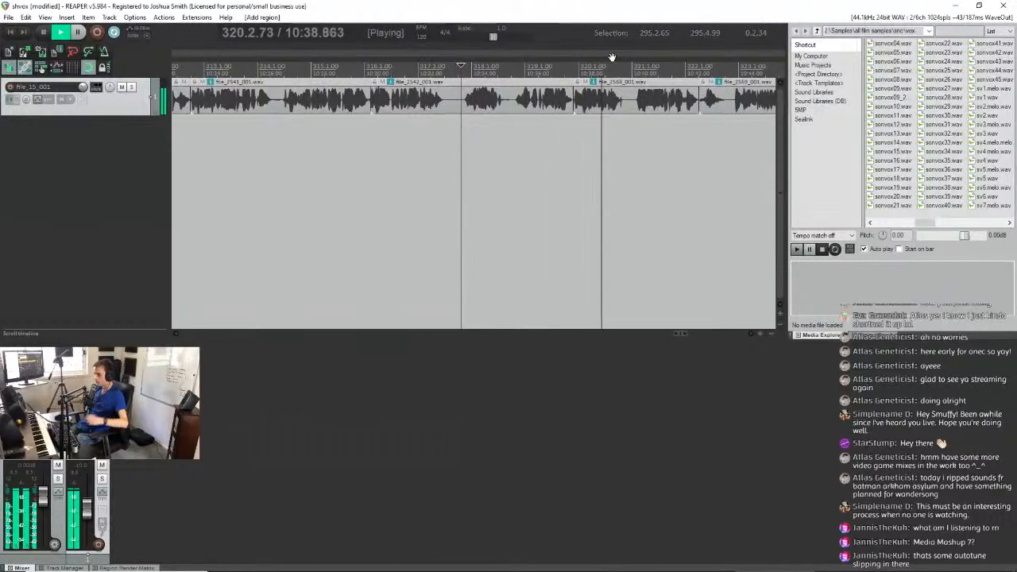
# Lower the vocal track's volume to -20.8 dB and stop playback just before the second phrase of file_2568_001.
pyautogui.moveTo(87, 511); pyautogui.dragTo(85, 517)
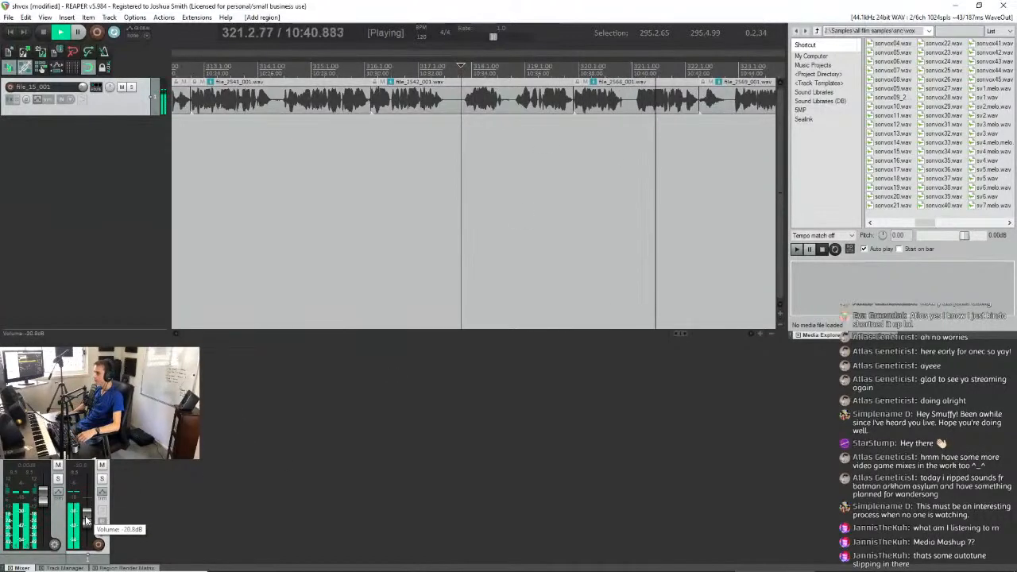
pyautogui.press('space')
pyautogui.scroll(3, 634, 67)
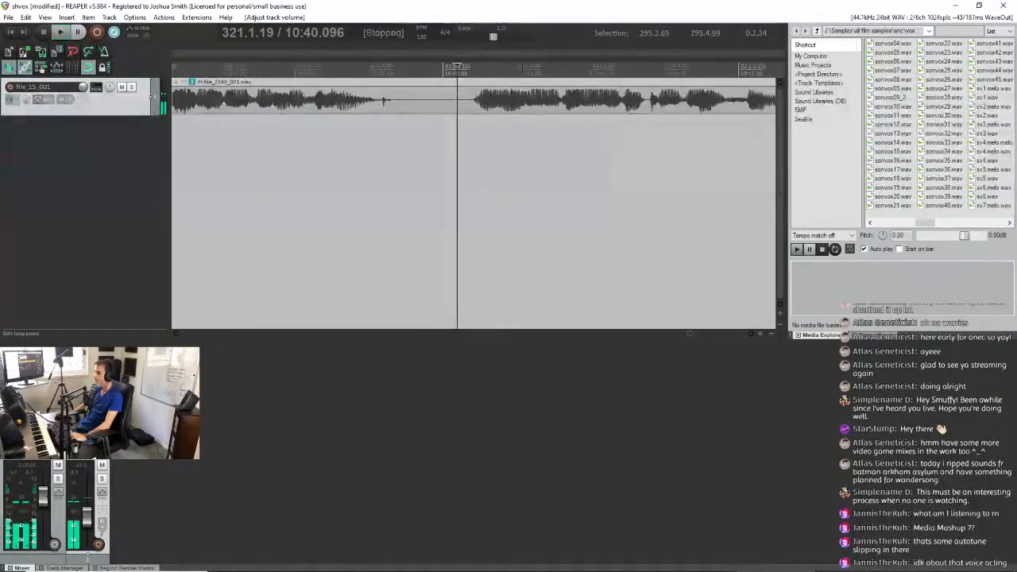
# Add a region from 321.1.33 to 321.3.76 around the start of file_2568_001's second phrase.
pyautogui.moveTo(647, 70); pyautogui.dragTo(469, 74)
pyautogui.hotkey('shift', 'r')
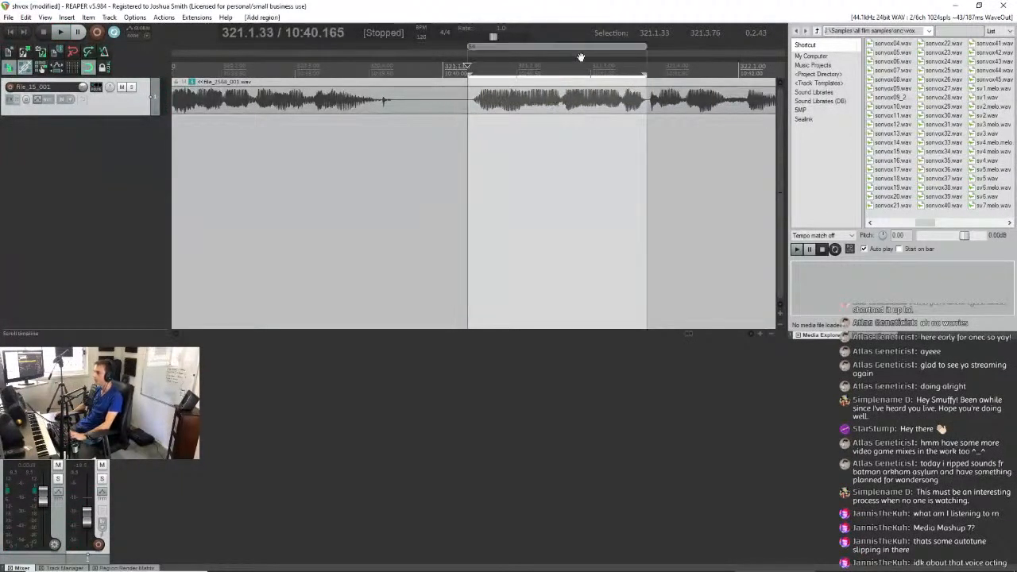
pyautogui.scroll(-4, 469, 74)
# Listen on from 322.2.87 through file_2569_001 and file_2570_001 for usable vocal phrases, then stop playback.
pyautogui.click(619, 70)
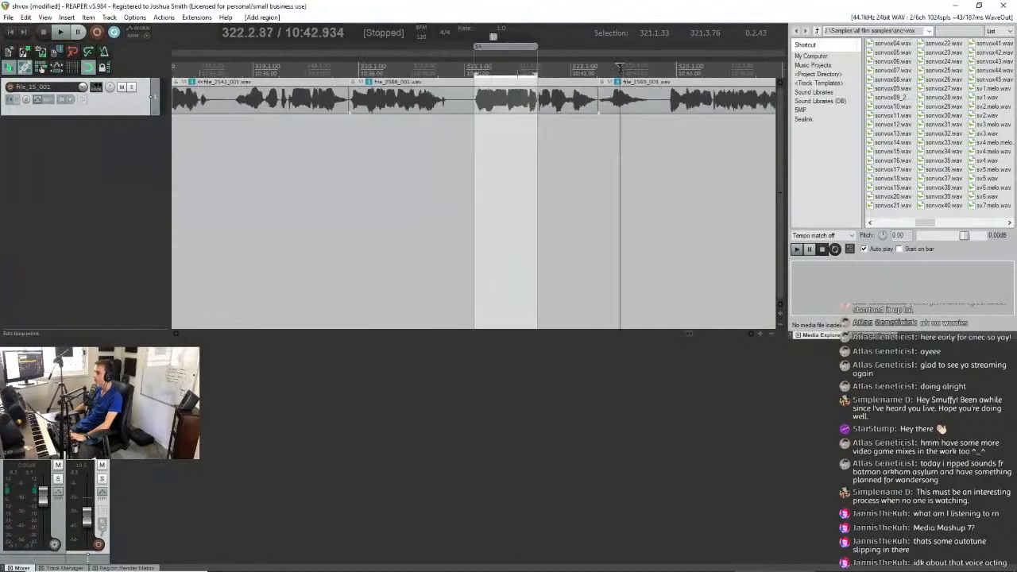
pyautogui.scroll(1, 459, 78)
pyautogui.scroll(-2, 459, 78)
pyautogui.press('space')
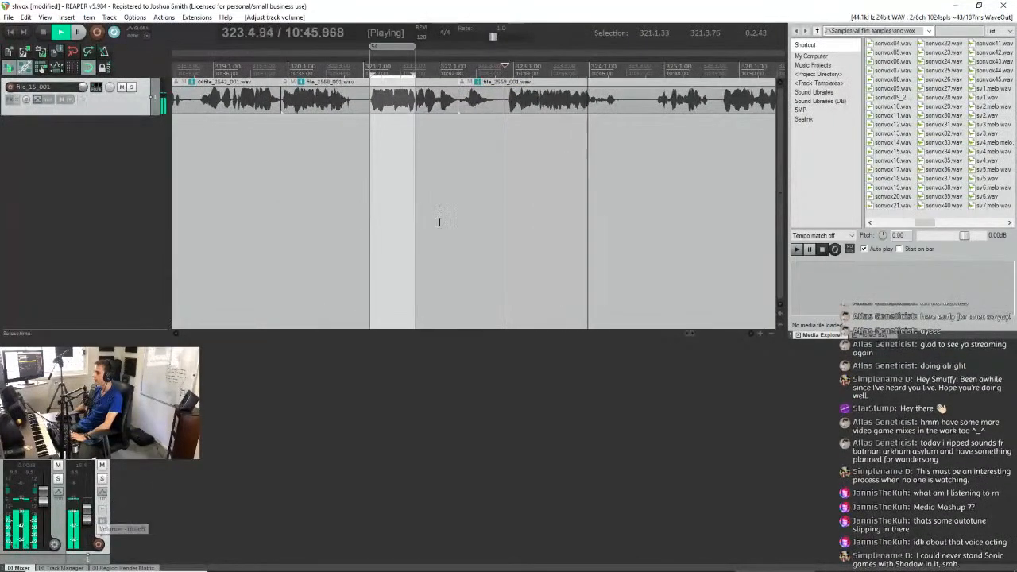
pyautogui.hscroll(2, 512, 103)
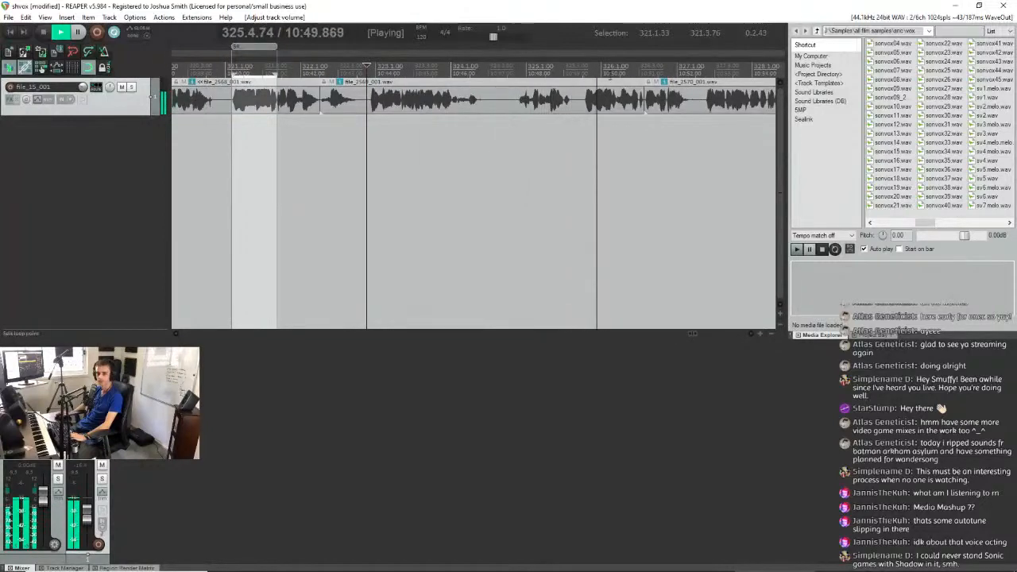
pyautogui.hscroll(3, 609, 77)
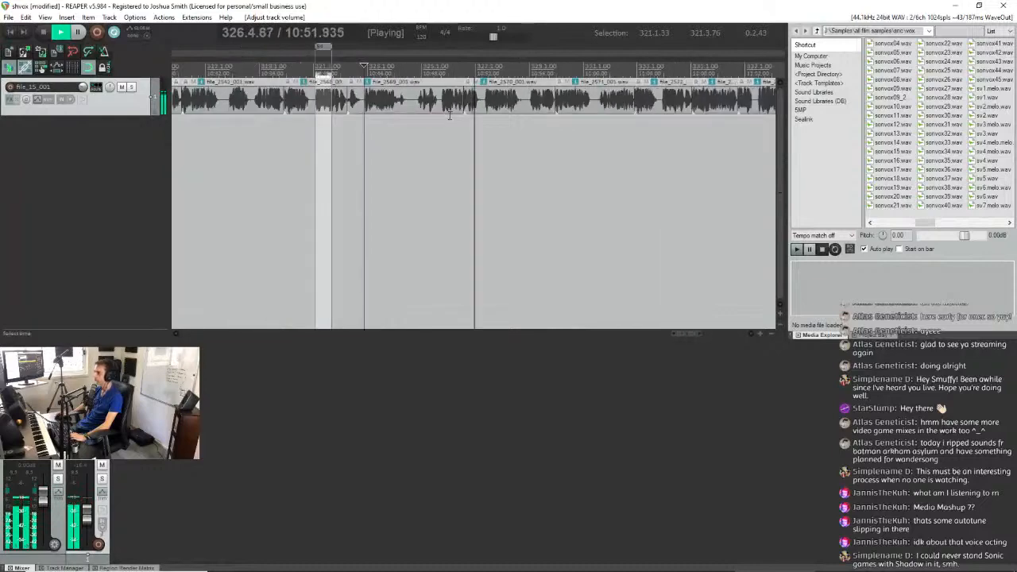
pyautogui.hscroll(1, 612, 81)
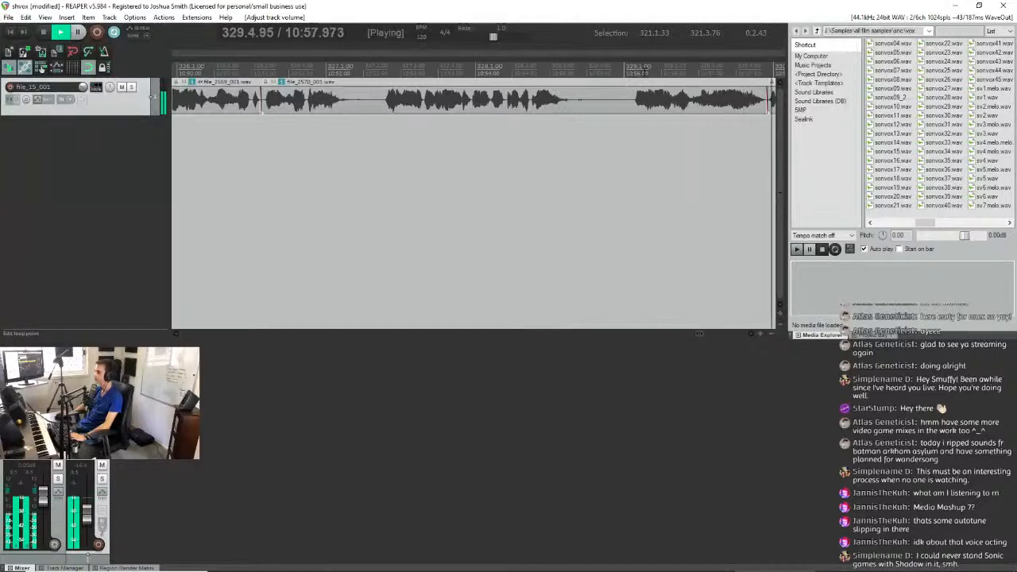
pyautogui.click(647, 77)
pyautogui.scroll(-3, 401, 77)
pyautogui.press('space')
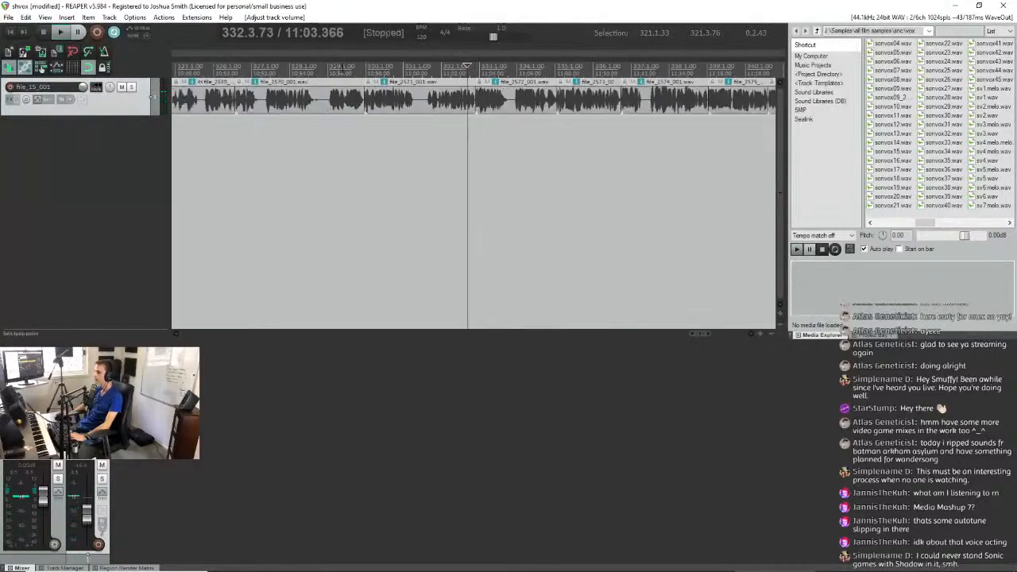
# Place the edit cursor at 329.4.86, on the boundary between file_2570_001 and file_2571_001.
pyautogui.click(342, 69)
pyautogui.scroll(3, 343, 69)
pyautogui.click(566, 69)
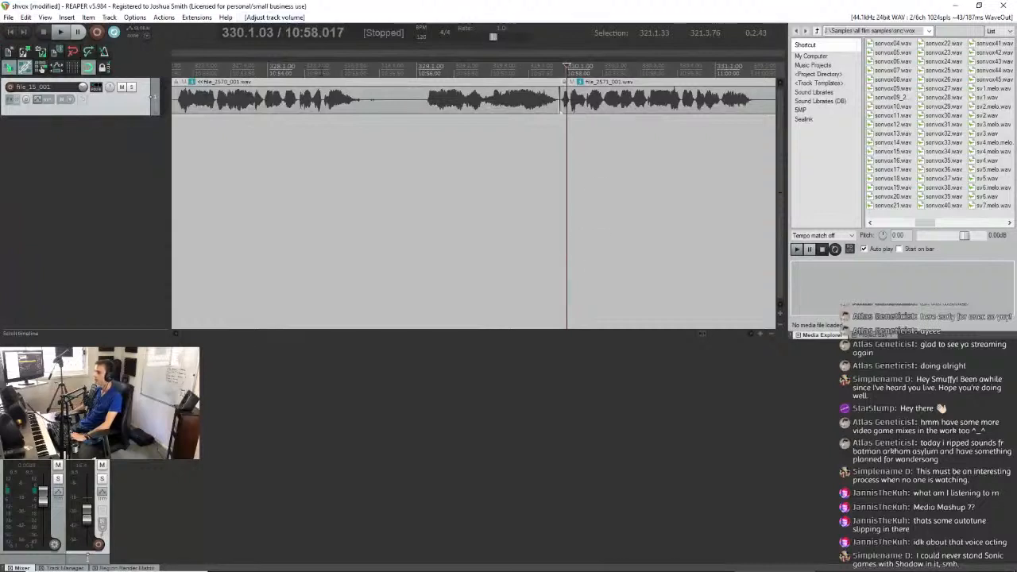
pyautogui.click(413, 73)
pyautogui.click(419, 72)
pyautogui.click(423, 72)
pyautogui.click(551, 67)
pyautogui.scroll(-2, 551, 67)
pyautogui.scroll(3, 551, 67)
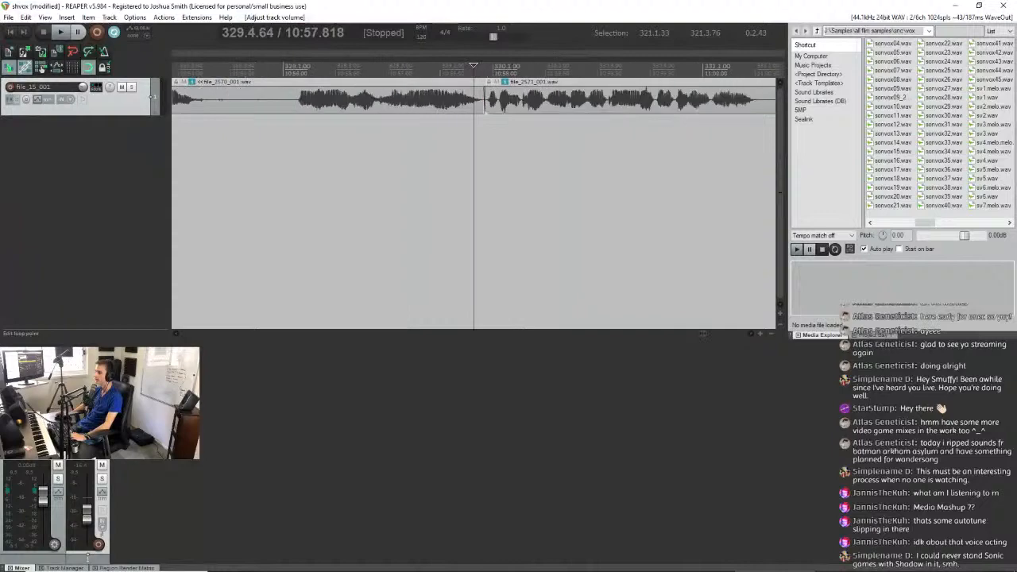
pyautogui.click(484, 66)
pyautogui.scroll(3, 590, 73)
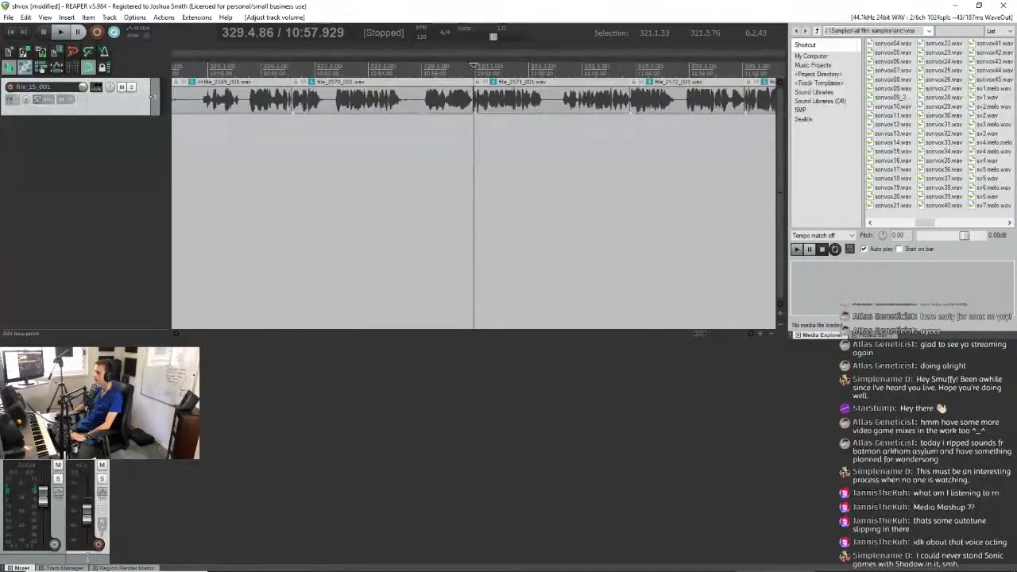
pyautogui.scroll(-2, 590, 73)
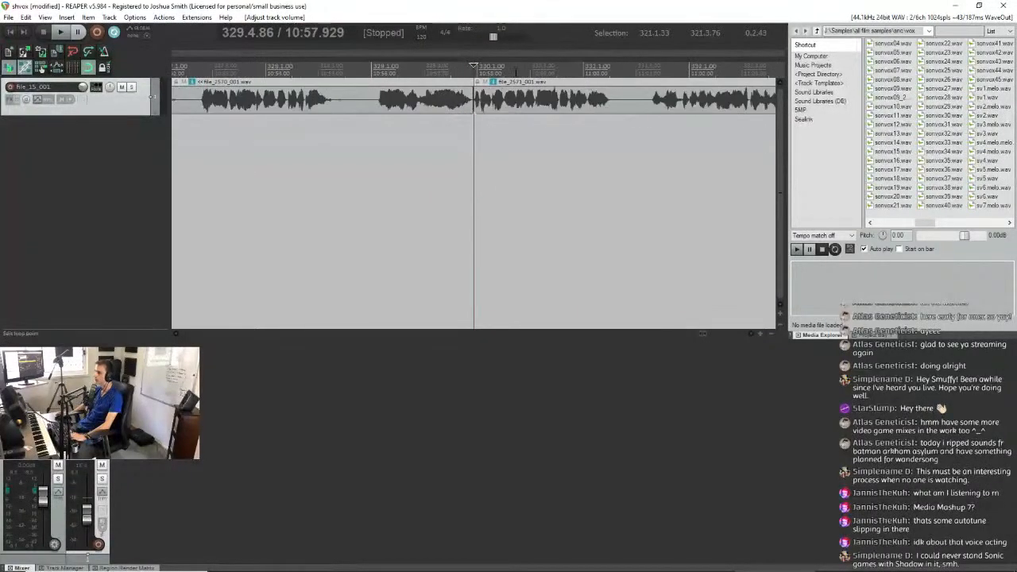
pyautogui.scroll(2, 517, 72)
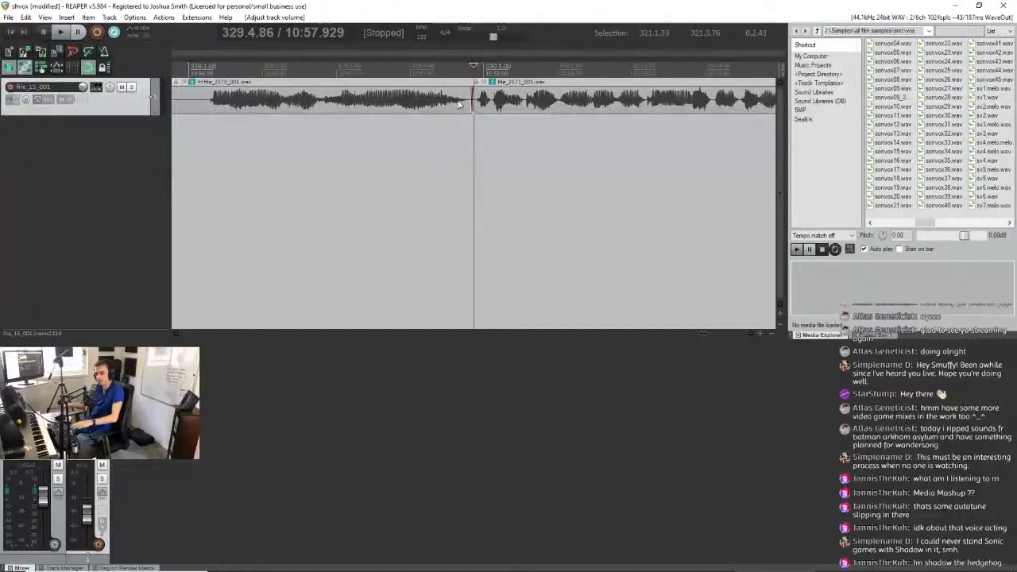
# Audition both phrases of file_2571_001 and stop playback at the start of file_2572_001.
pyautogui.press('space')
pyautogui.scroll(-2, 513, 156)
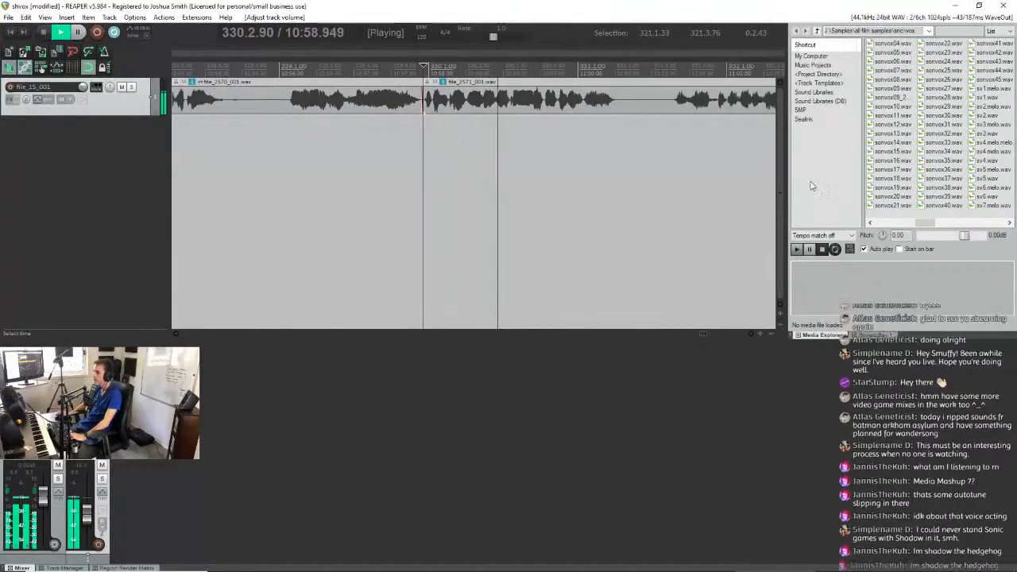
pyautogui.scroll(-2, 522, 124)
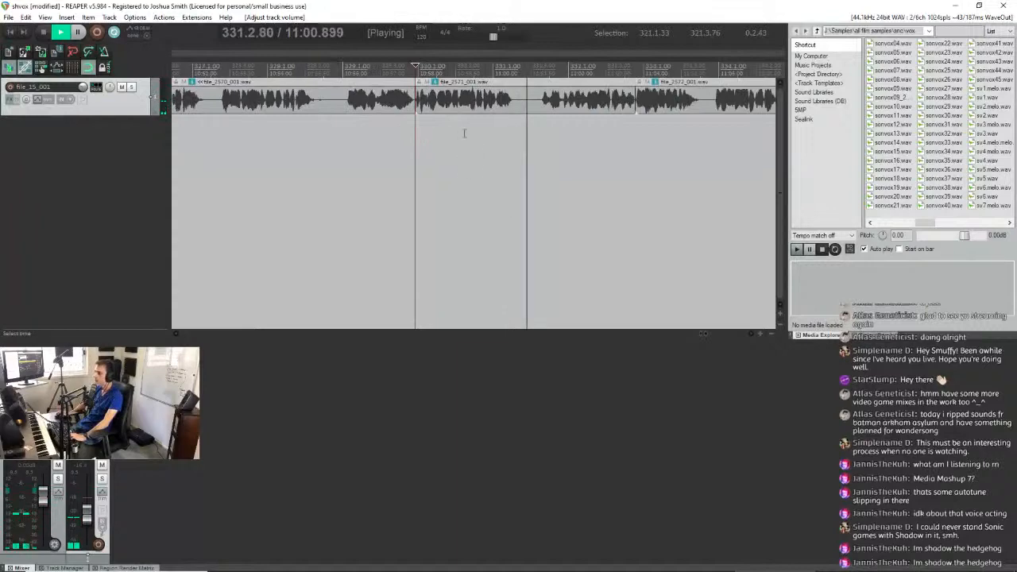
pyautogui.click(541, 119)
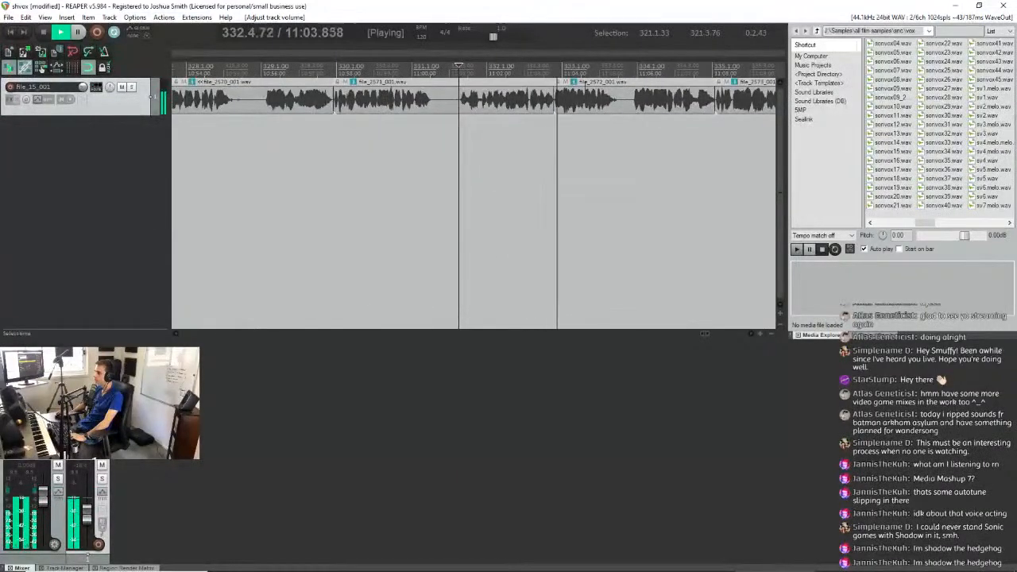
pyautogui.press('space')
pyautogui.click(557, 119)
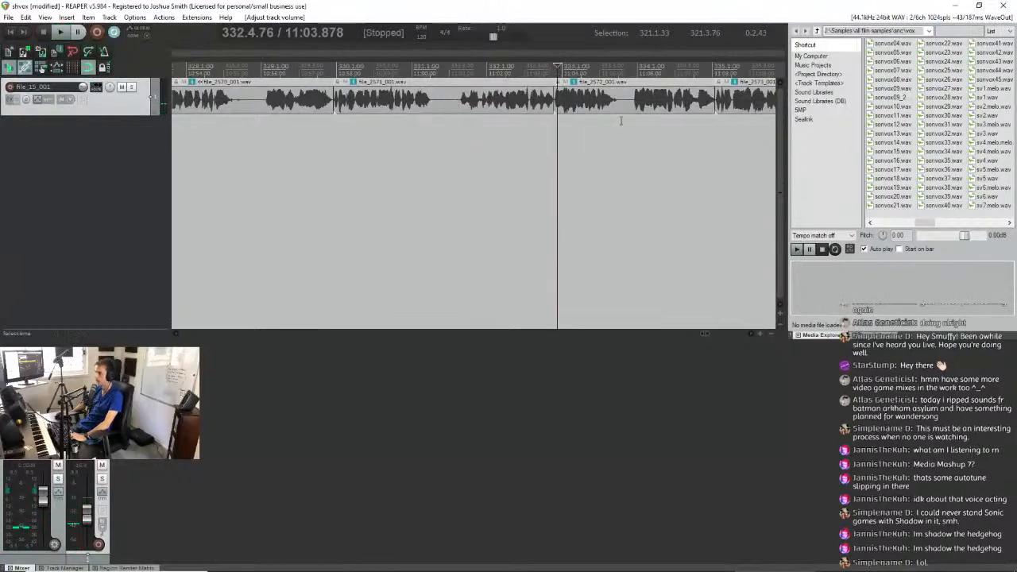
# Listen from file_2572_001 through the remaining clips, skipping ahead where needed, and stop near the end of the track.
pyautogui.press('space')
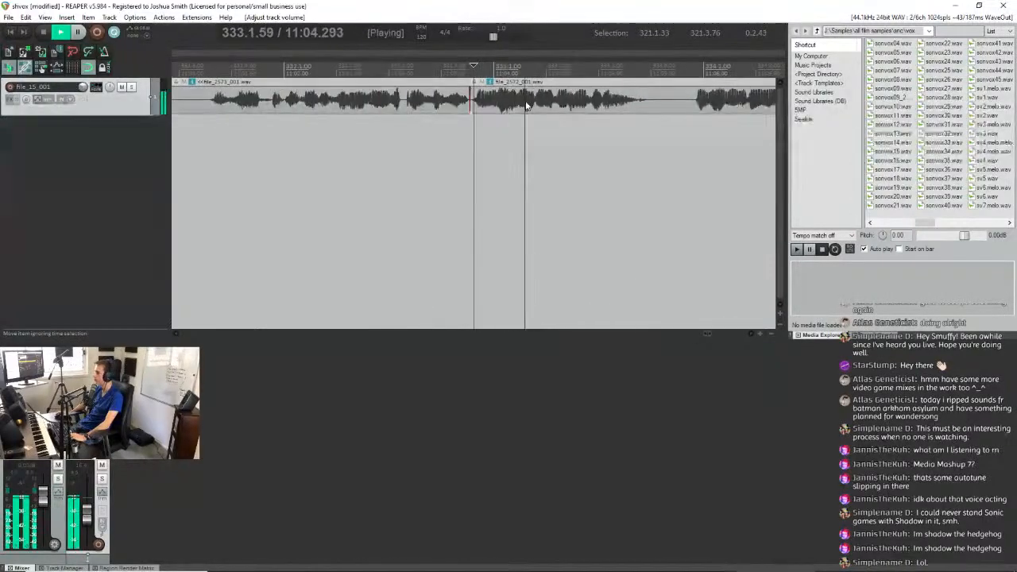
pyautogui.scroll(-4, 484, 106)
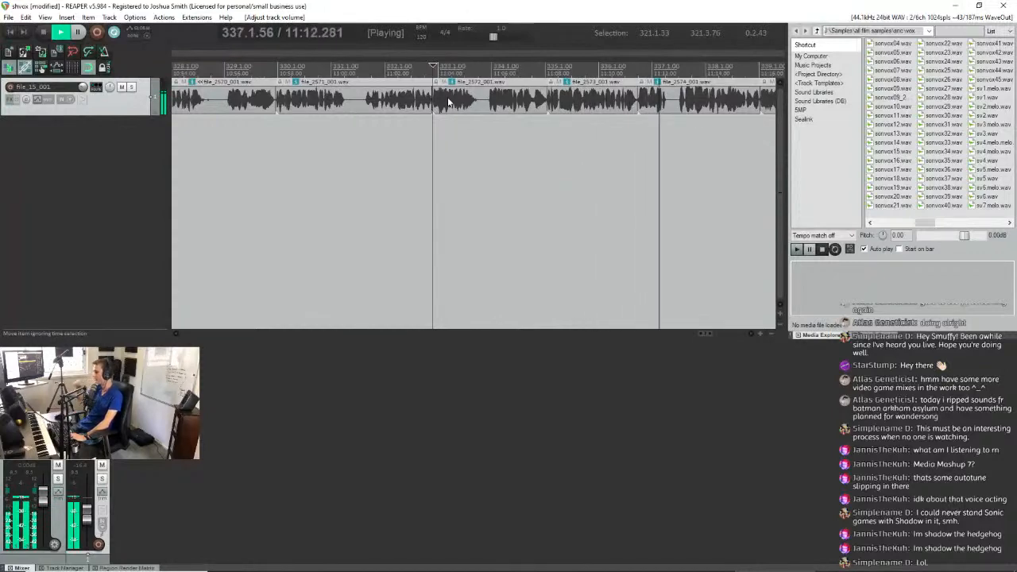
pyautogui.scroll(-3, 578, 97)
pyautogui.scroll(-4, 578, 97)
pyautogui.scroll(7, 577, 97)
pyautogui.click(554, 71)
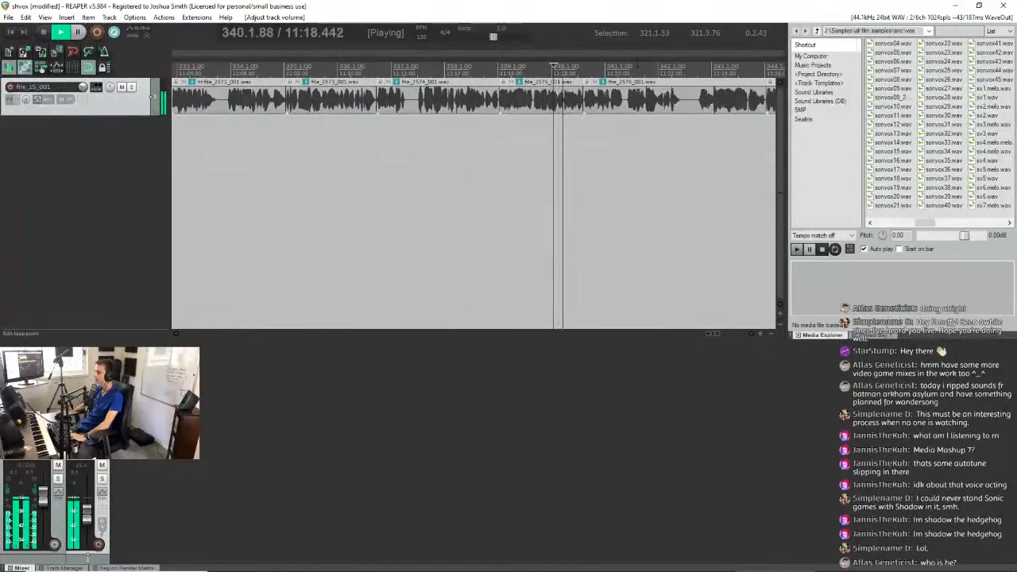
pyautogui.click(594, 72)
pyautogui.scroll(2, 595, 71)
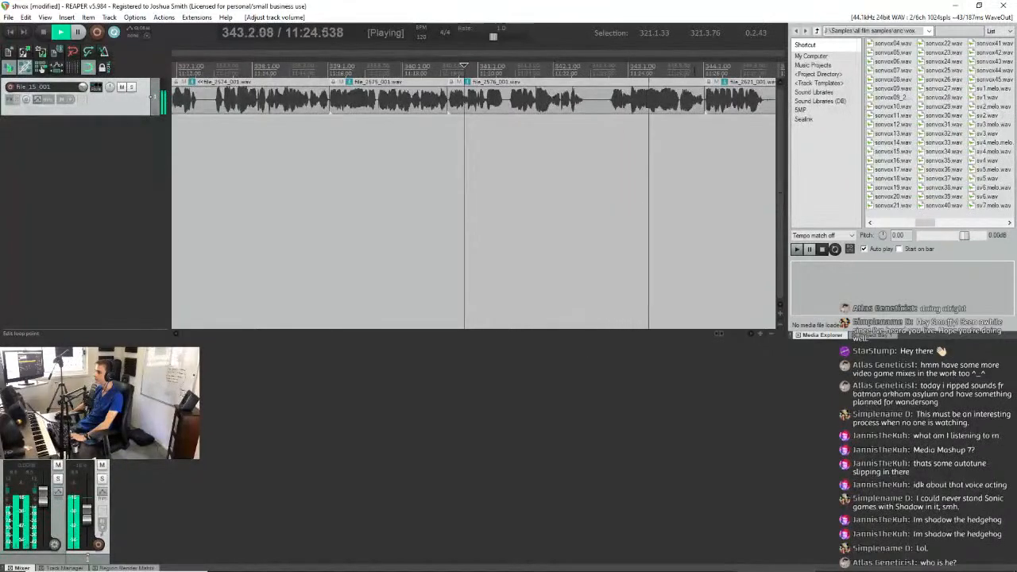
pyautogui.scroll(-4, 461, 95)
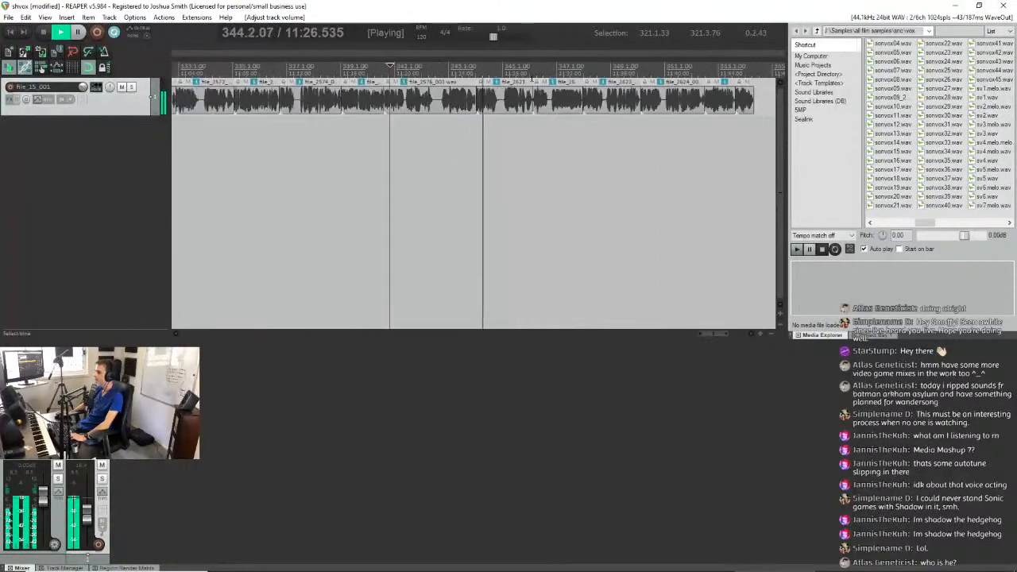
pyautogui.click(505, 159)
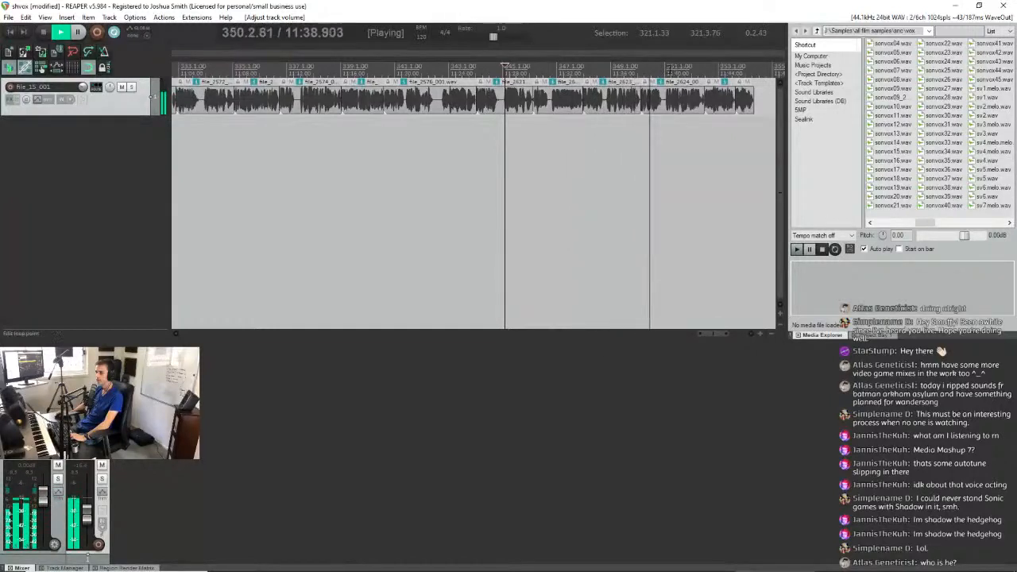
pyautogui.scroll(3, 720, 72)
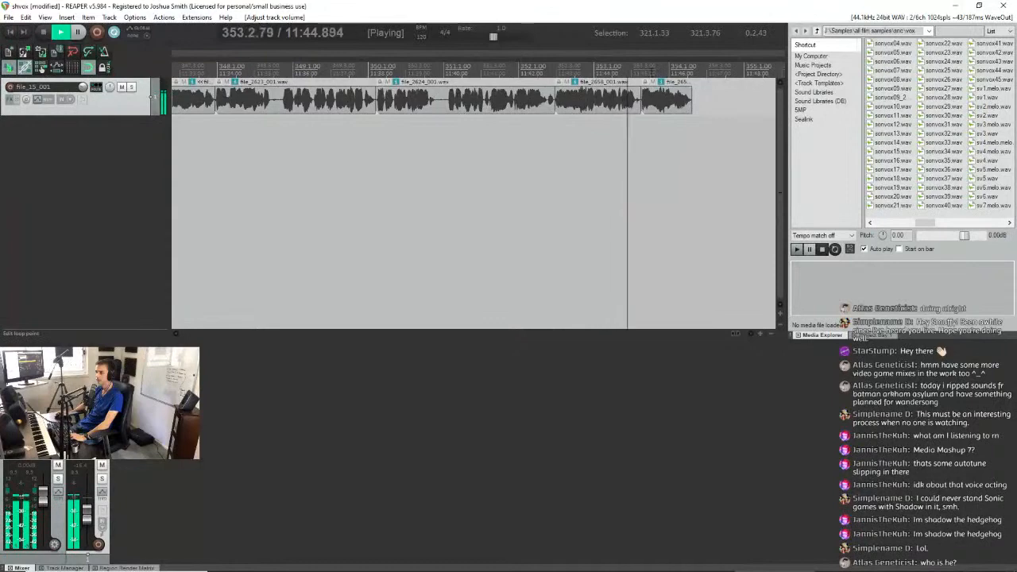
pyautogui.press('space')
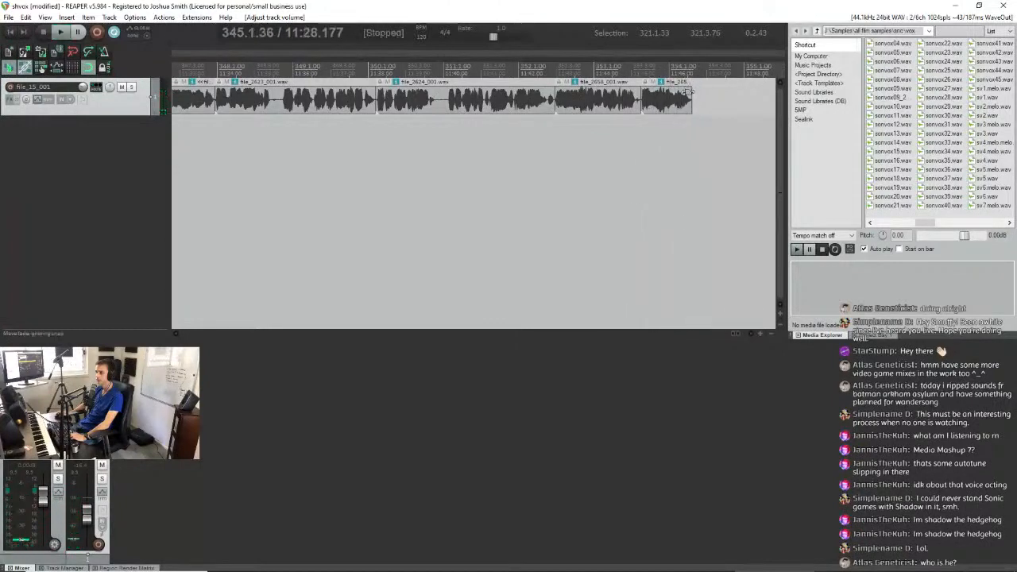
# Add another region over the existing time selection from 321.1.33 to 321.3.76.
pyautogui.scroll(-10, 683, 97)
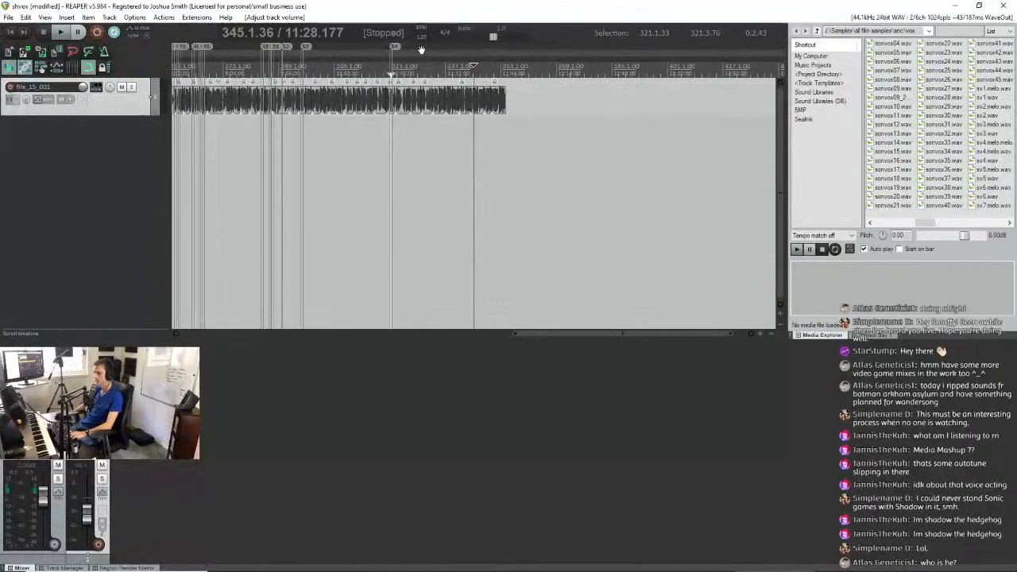
pyautogui.click(7, 20)
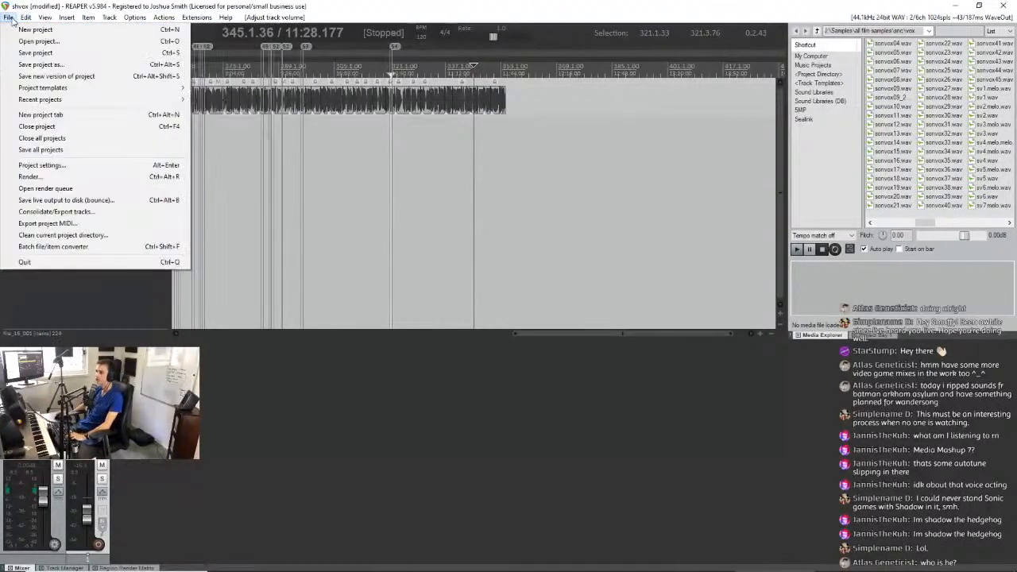
pyautogui.click(445, 165)
pyautogui.hotkey('shift', 'r')
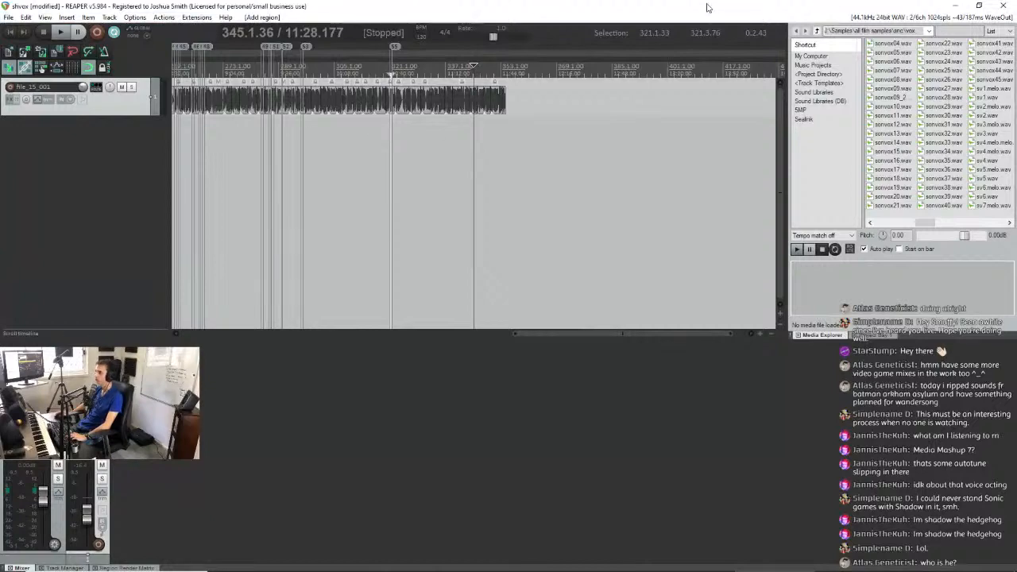
# Examine the region placement at bar 321 in file_2568_001 and undo the last accidental edit there.
pyautogui.scroll(6, 515, 96)
pyautogui.scroll(-5, 515, 96)
pyautogui.scroll(1, 374, 94)
pyautogui.click(317, 74)
pyautogui.scroll(8, 319, 72)
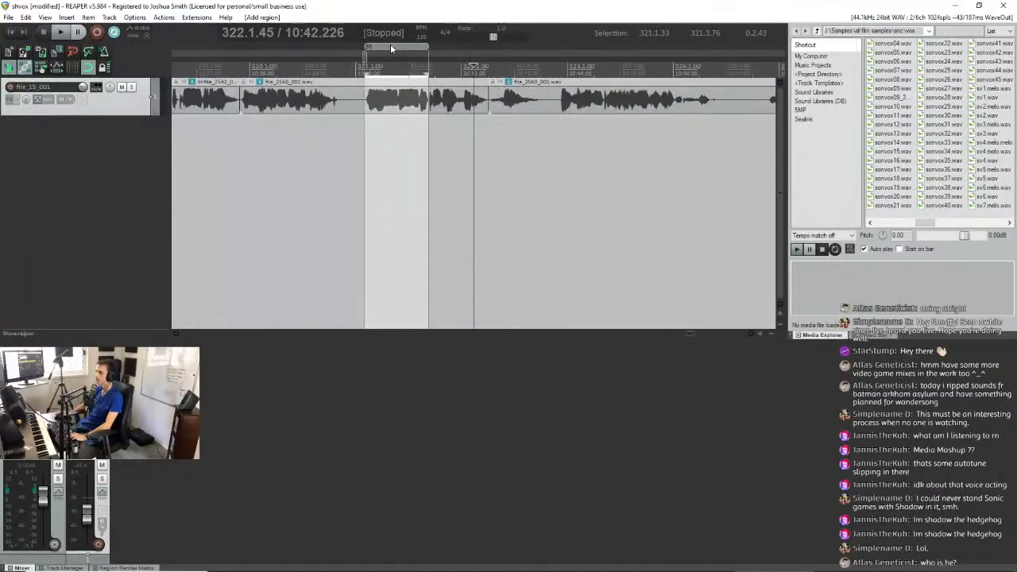
pyautogui.moveTo(477, 41); pyautogui.dragTo(433, 46)
pyautogui.hotkey('ctrl', 'z')
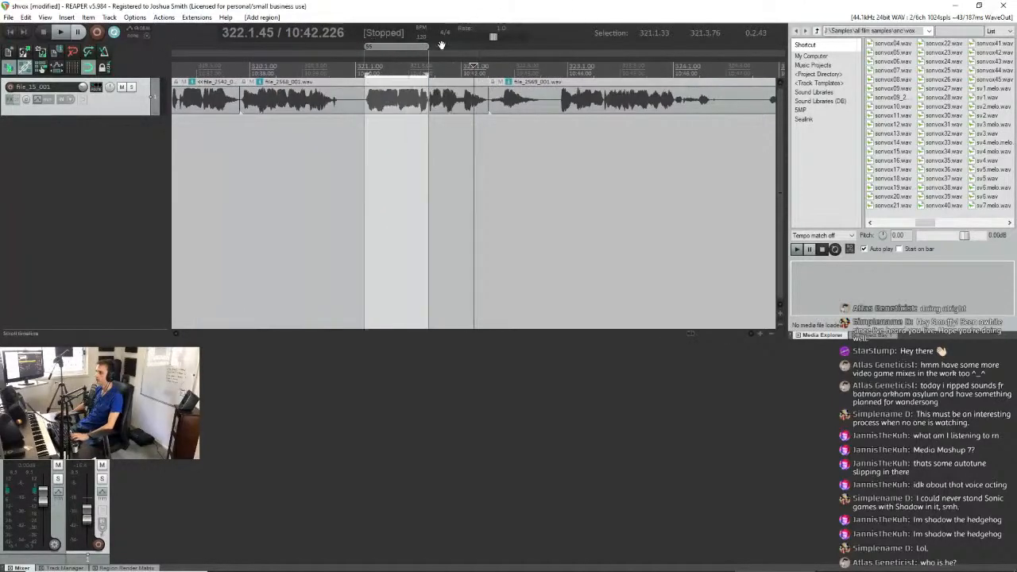
pyautogui.click(632, 57)
# Render all project regions as mono 24-bit WAV files named shvox$regionnumber, overwriting the existing files.
pyautogui.click(9, 17)
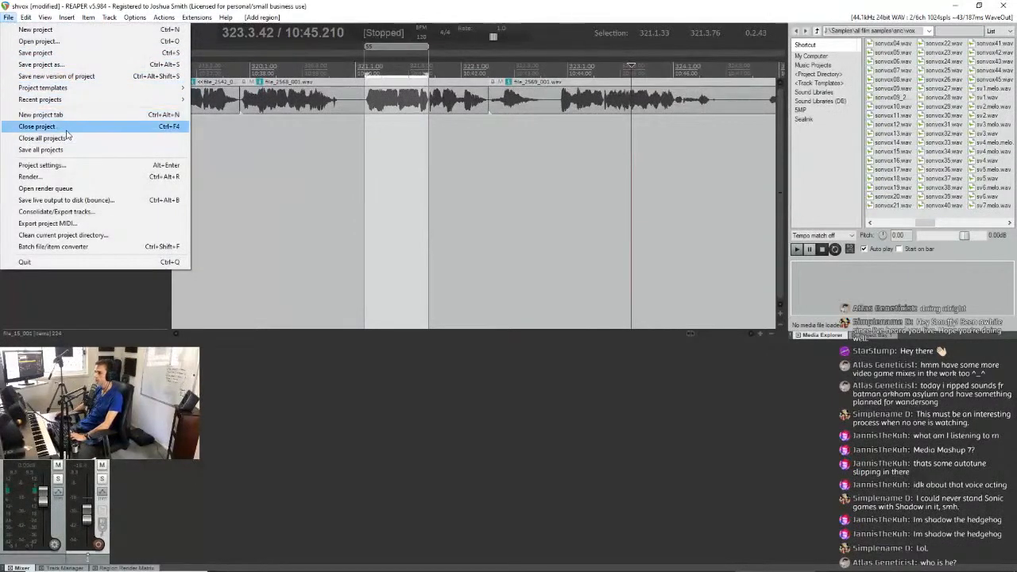
pyautogui.click(66, 177)
pyautogui.moveTo(497, 189); pyautogui.dragTo(593, 148)
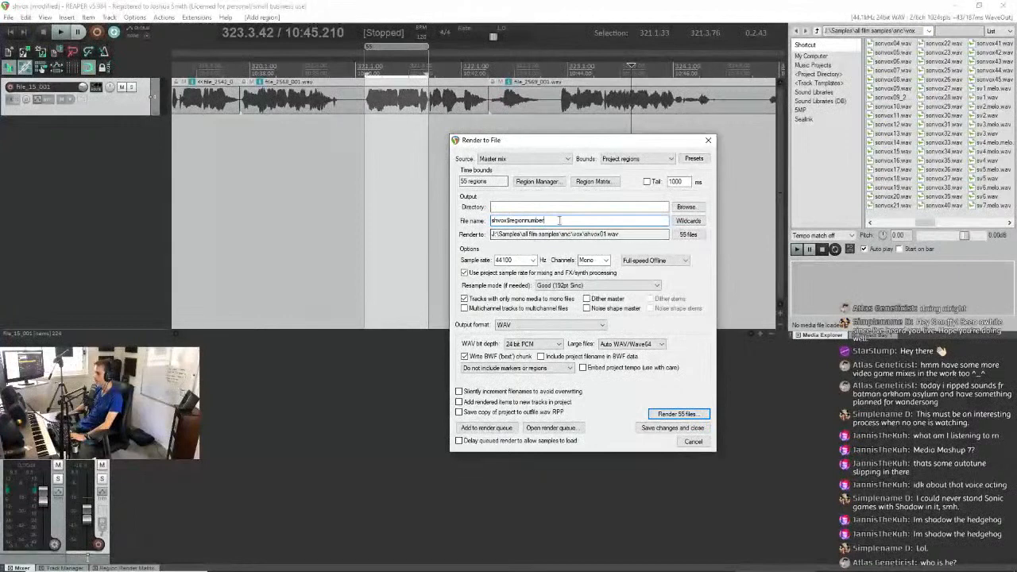
pyautogui.click(687, 416)
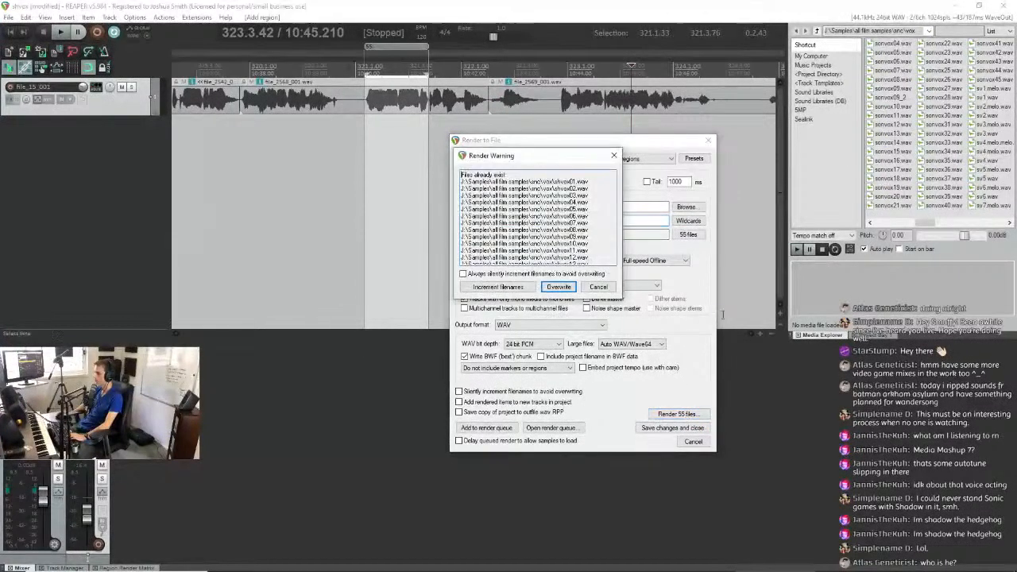
pyautogui.click(559, 288)
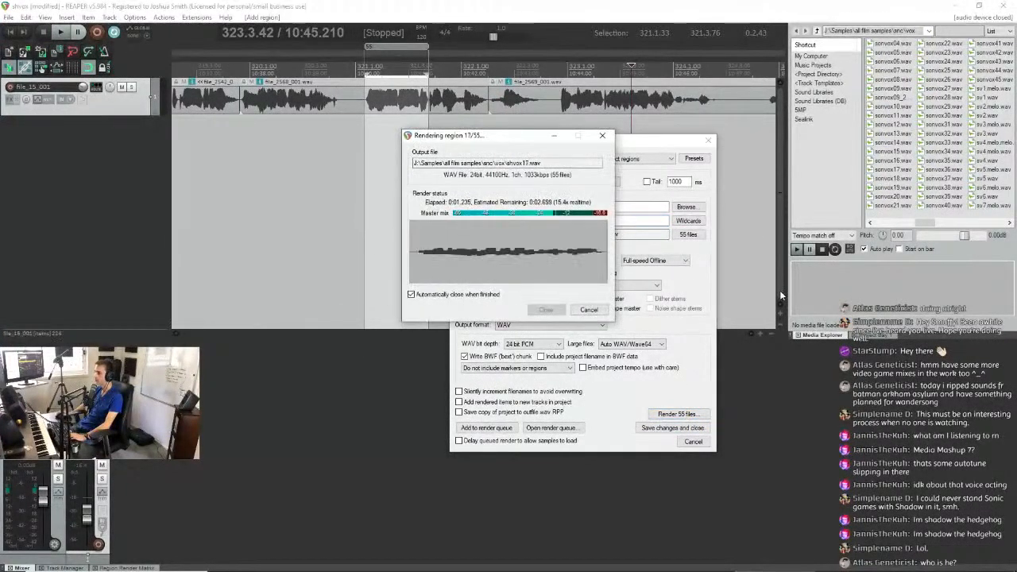
pyautogui.click(9, 16)
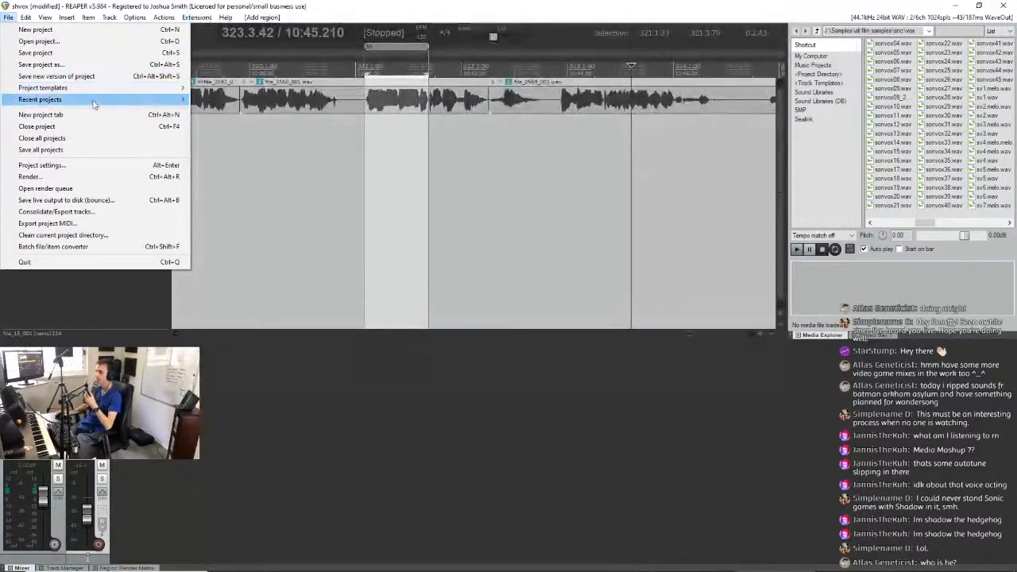
pyautogui.moveTo(93, 100)
pyautogui.click(867, 11)
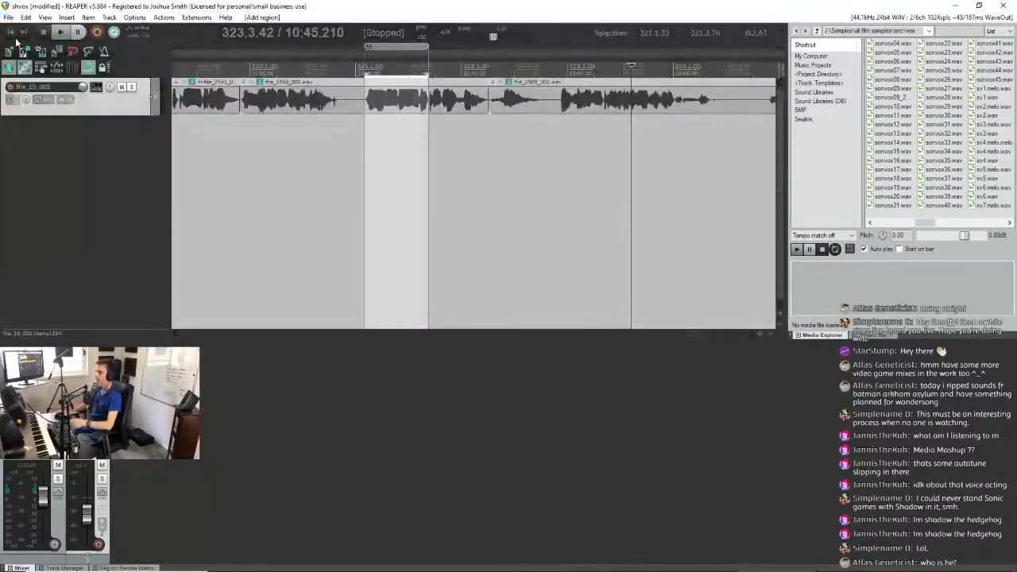
# Start a new project, saving the changes to shvox and leaving the new project's settings unchanged.
pyautogui.click(8, 17)
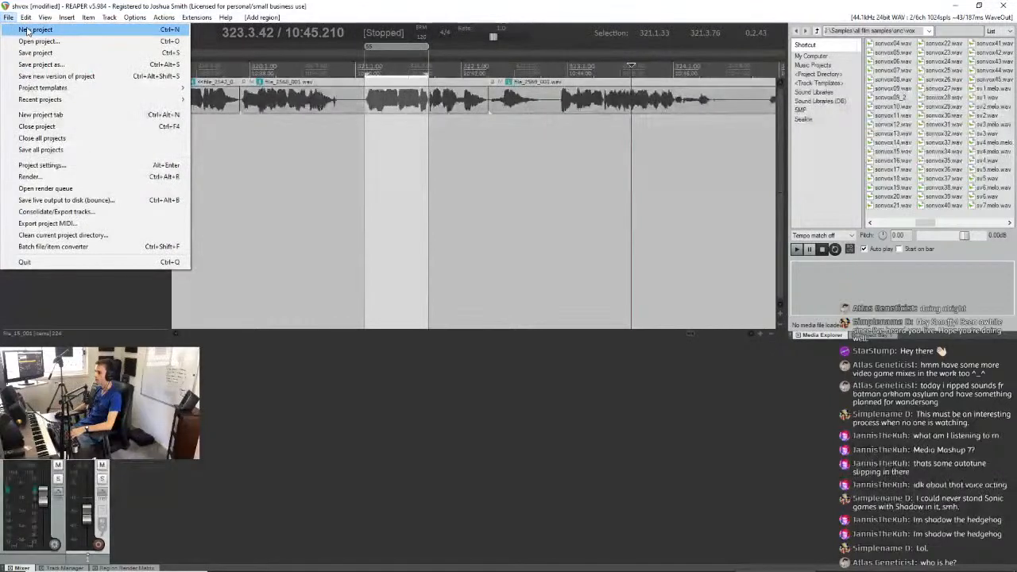
pyautogui.click(27, 30)
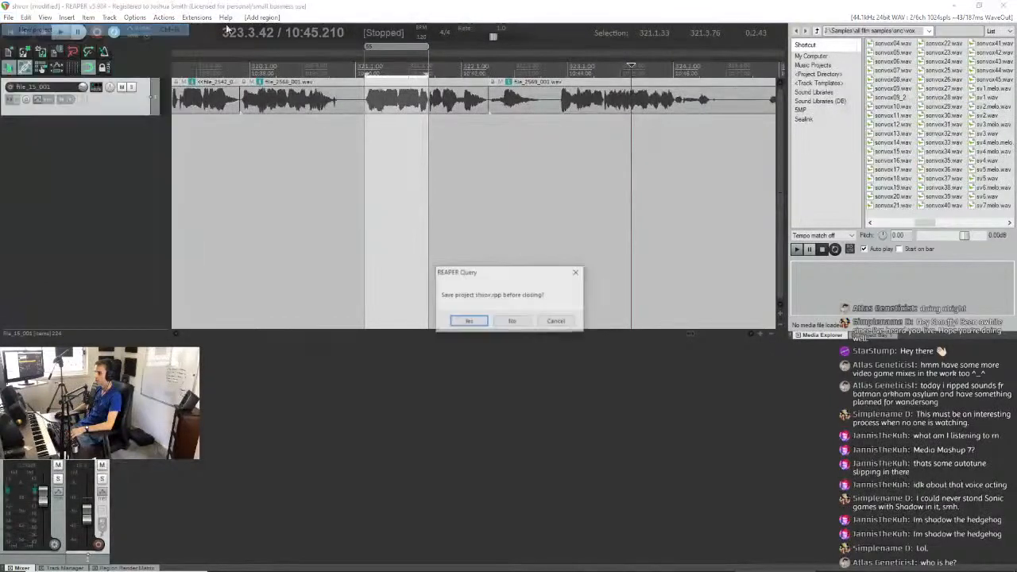
pyautogui.click(468, 322)
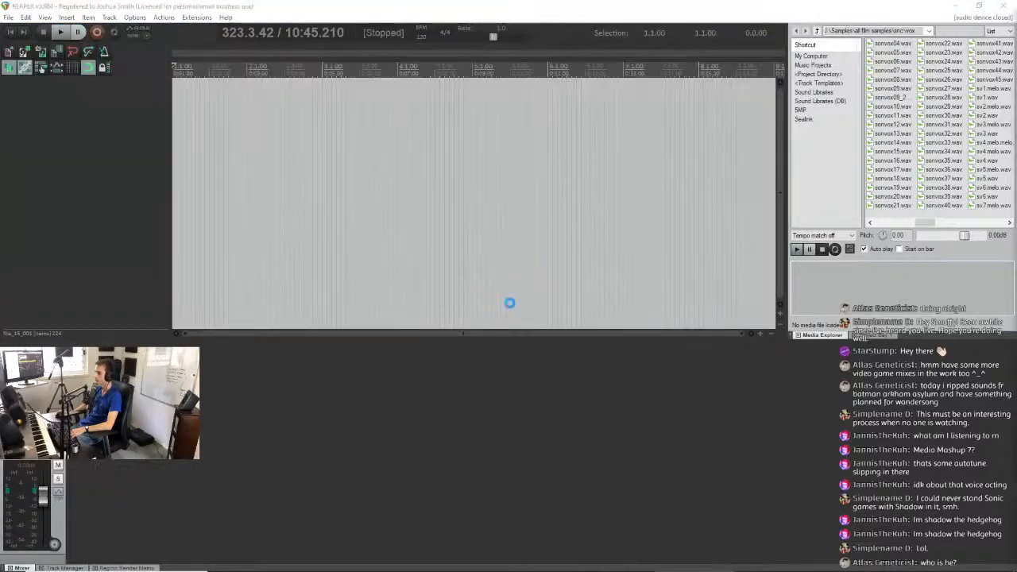
pyautogui.hotkey('ctrl', 's')
pyautogui.click(570, 295)
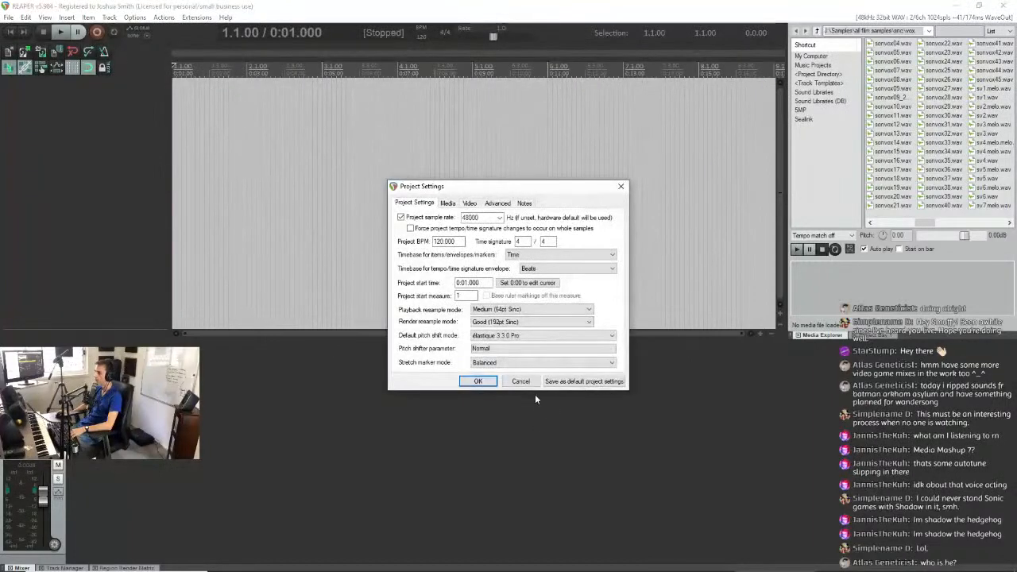
pyautogui.click(528, 382)
# Browse the media files to the archive drive's old projects and open the game sounds folder containing the voice files from file_90_001.wav onward.
pyautogui.click(817, 31)
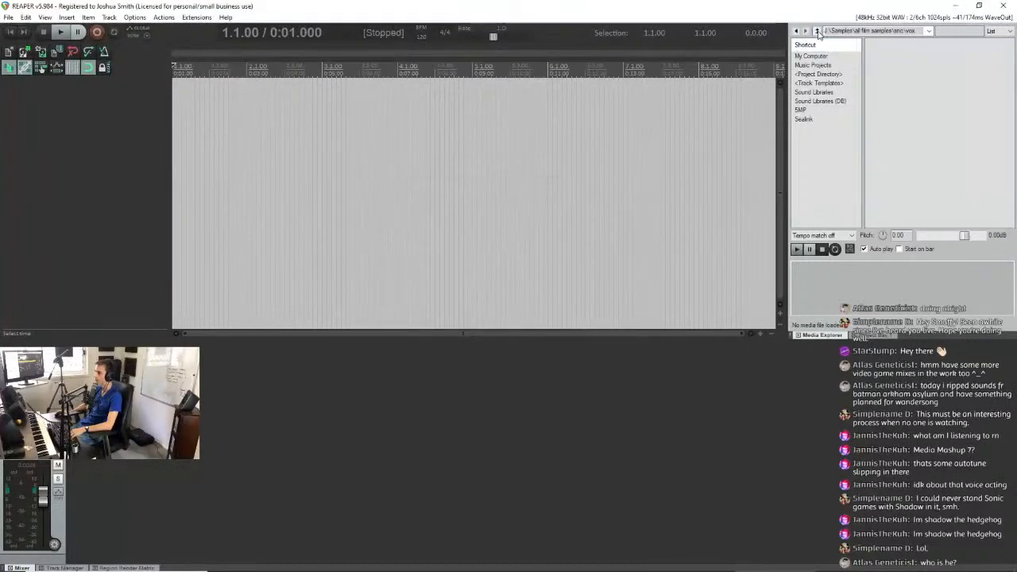
pyautogui.click(816, 31)
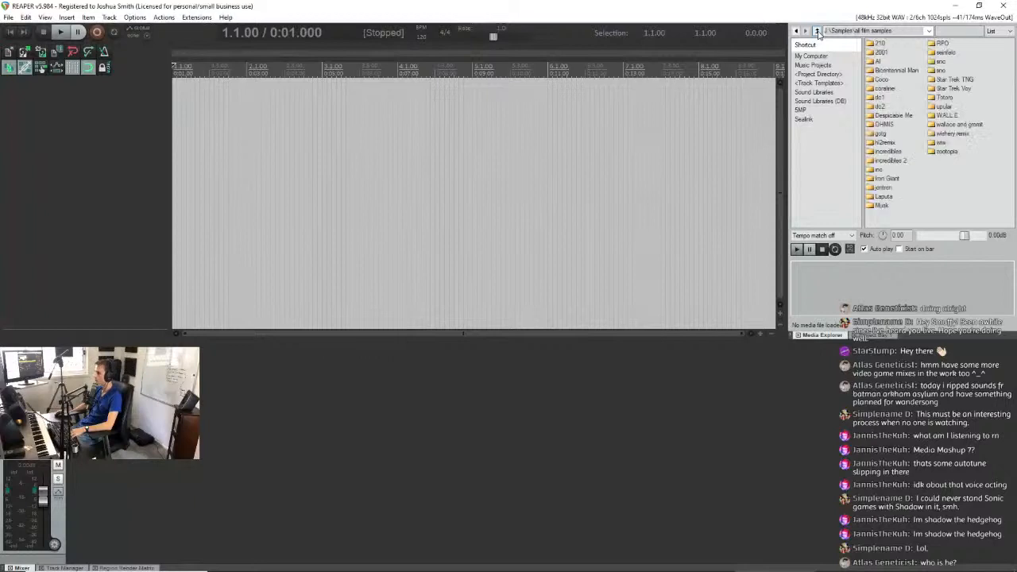
pyautogui.click(816, 31)
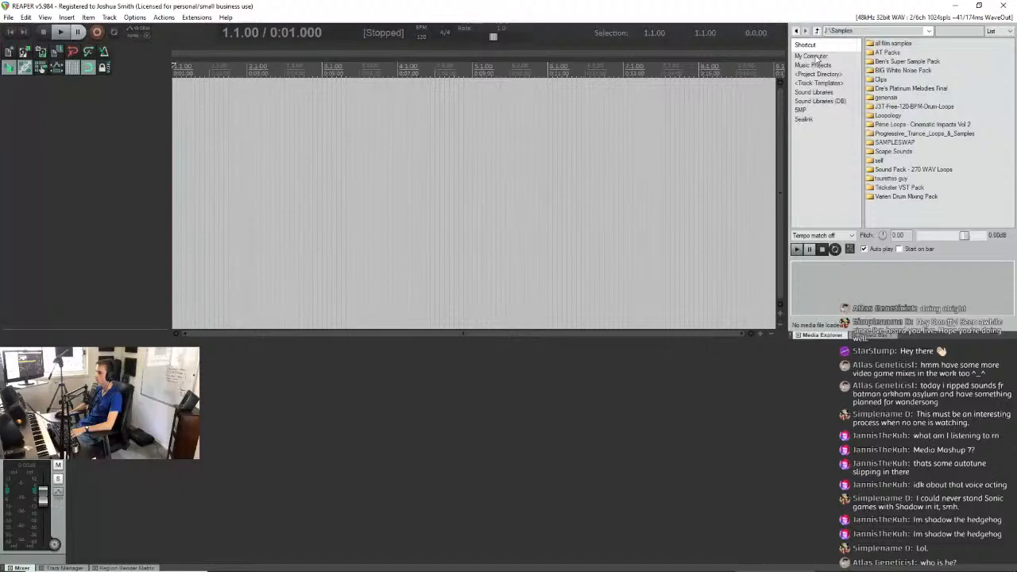
pyautogui.click(813, 56)
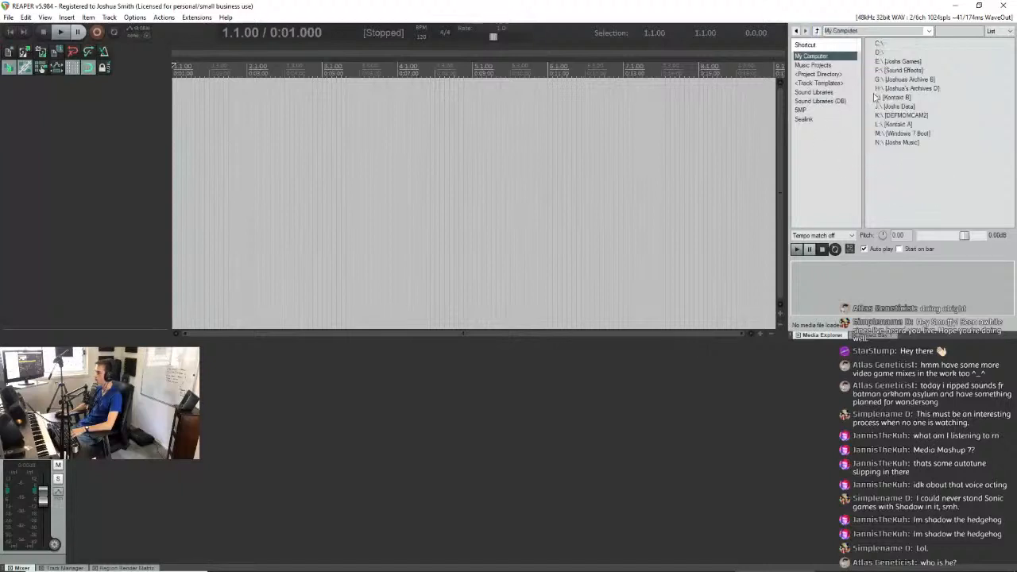
pyautogui.doubleClick(925, 79)
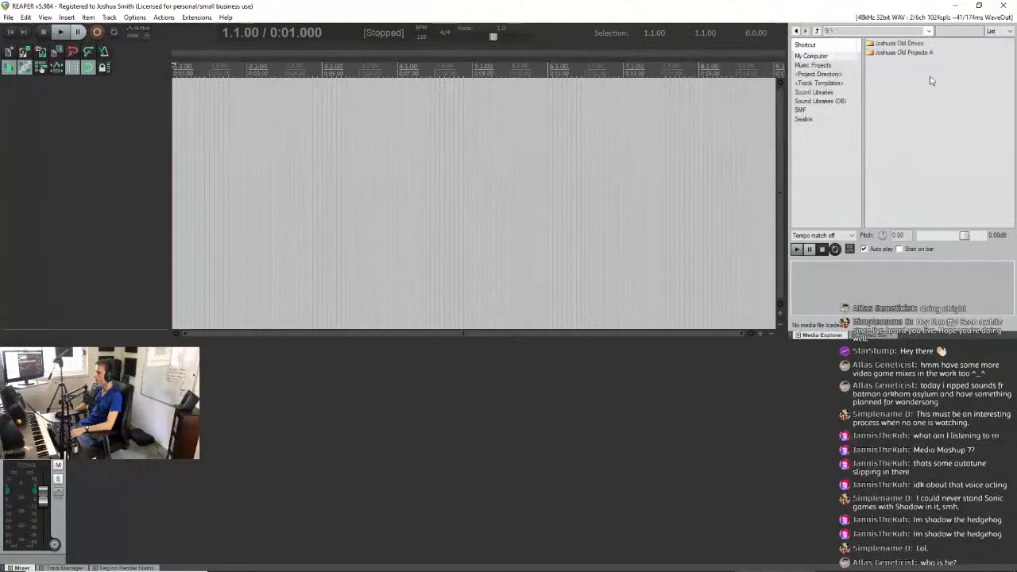
pyautogui.doubleClick(902, 52)
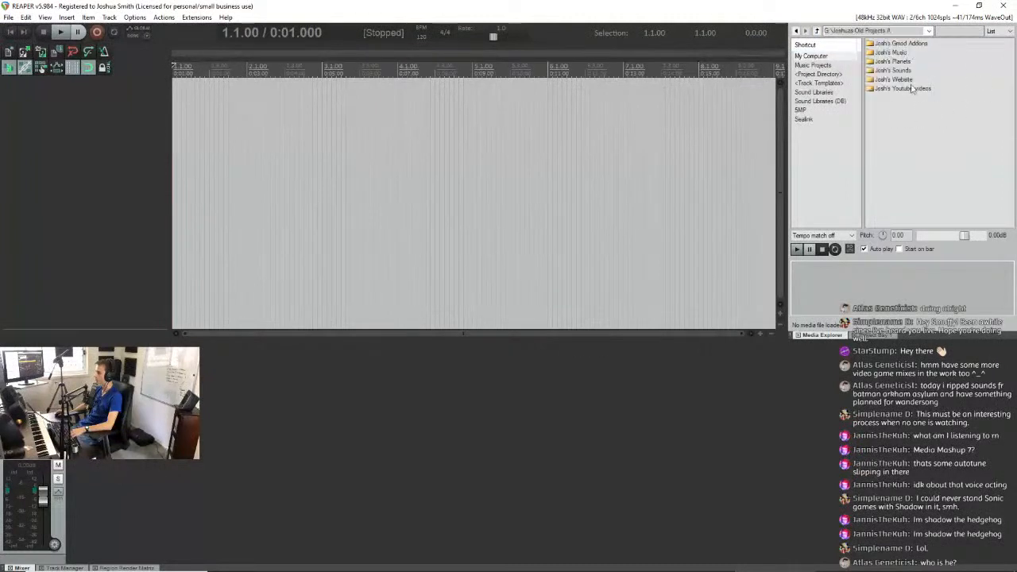
pyautogui.doubleClick(893, 70)
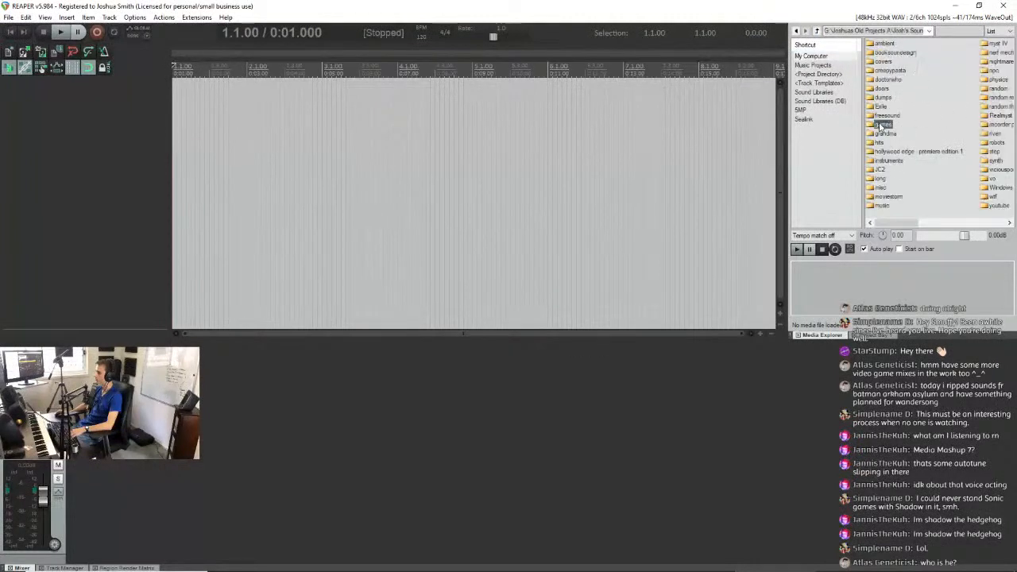
pyautogui.doubleClick(881, 126)
pyautogui.doubleClick(900, 72)
pyautogui.doubleClick(881, 51)
pyautogui.doubleClick(888, 65)
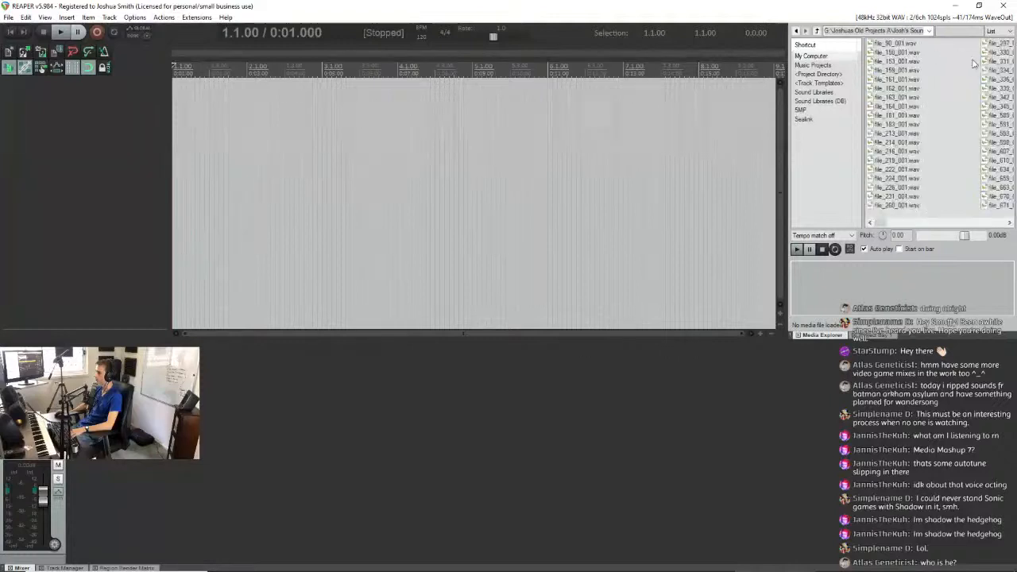
# Insert all voice WAV files from that folder end to end on one new track and lower its volume to about -11 dB.
pyautogui.click(912, 96)
pyautogui.hotkey('ctrl', 'a')
pyautogui.click(943, 175)
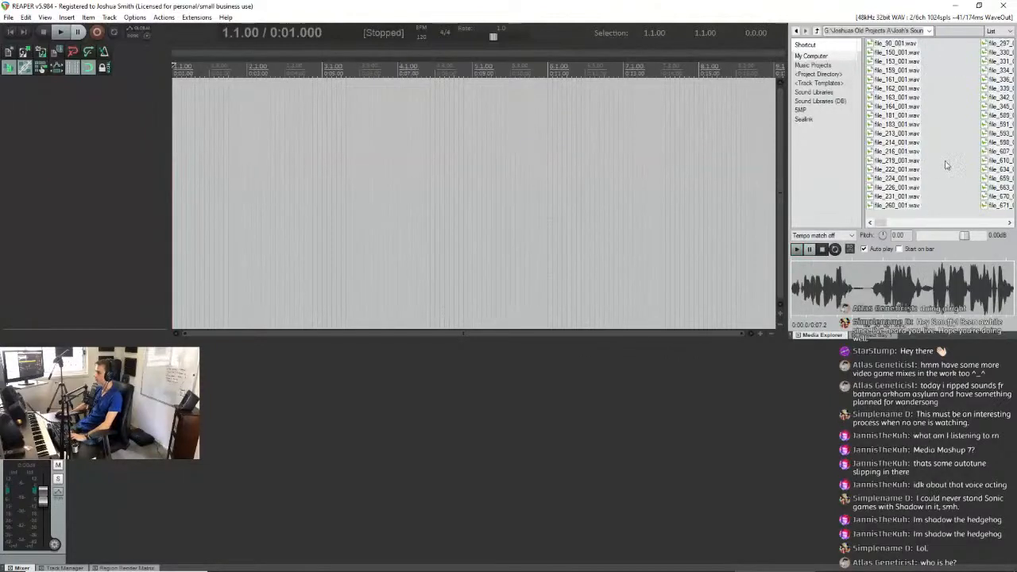
pyautogui.moveTo(885, 225); pyautogui.dragTo(976, 224)
pyautogui.moveTo(900, 51); pyautogui.dragTo(178, 102)
pyautogui.click(538, 306)
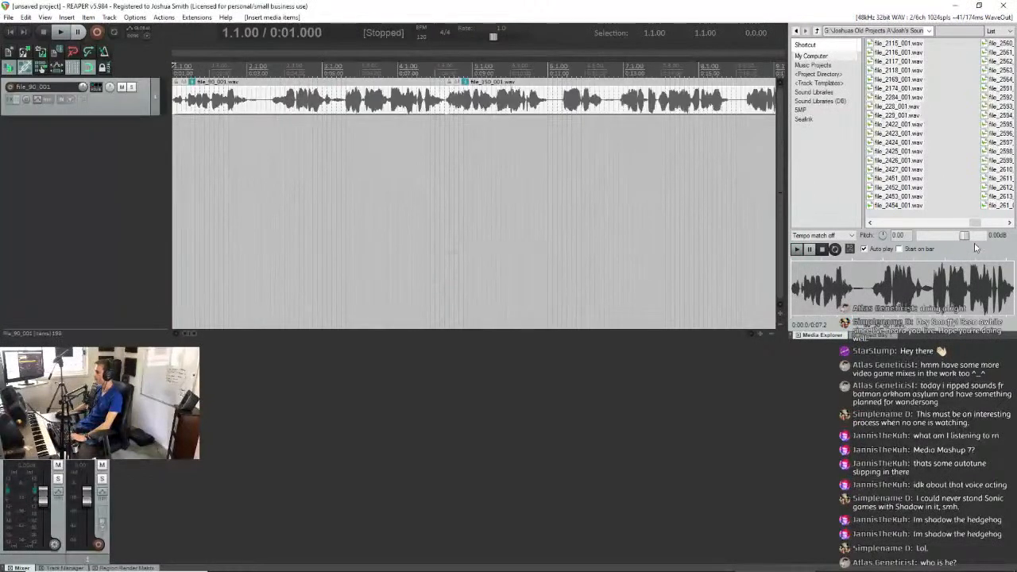
pyautogui.moveTo(87, 502); pyautogui.dragTo(86, 515)
pyautogui.scroll(-6, 238, 101)
pyautogui.scroll(3, 238, 102)
# Save the project as knuvox in the snc folder under Samples, all film samples, on the J: drive.
pyautogui.hotkey('ctrl', 's')
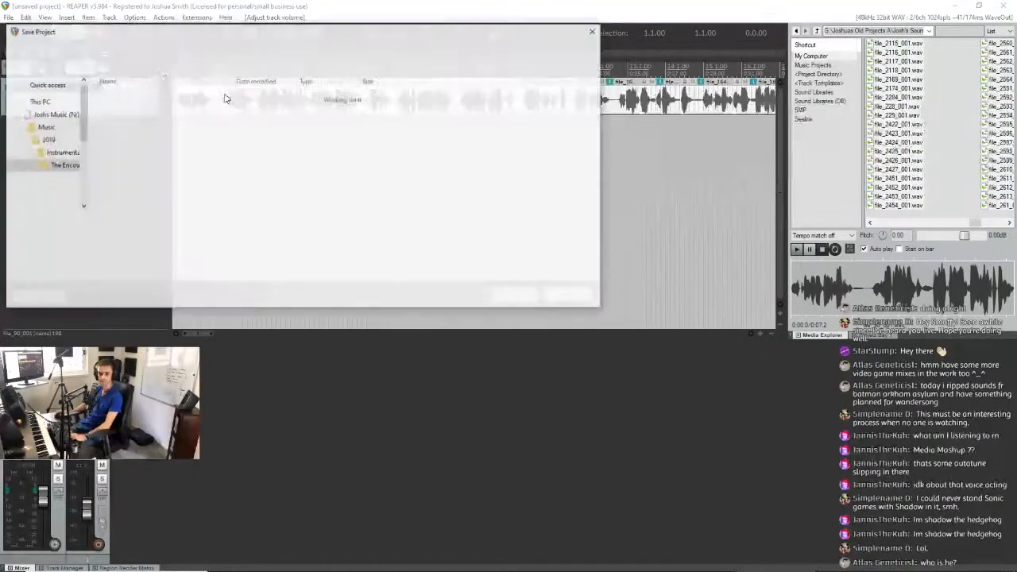
pyautogui.moveTo(270, 34); pyautogui.dragTo(576, 71)
pyautogui.click(548, 62)
pyautogui.scroll(-3, 540, 135)
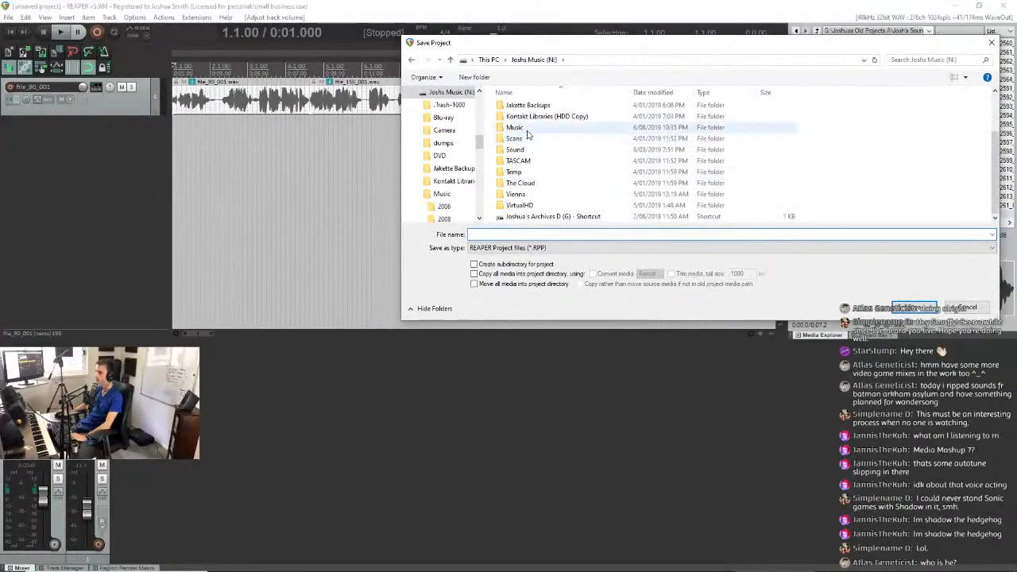
pyautogui.doubleClick(524, 128)
pyautogui.scroll(-3, 513, 159)
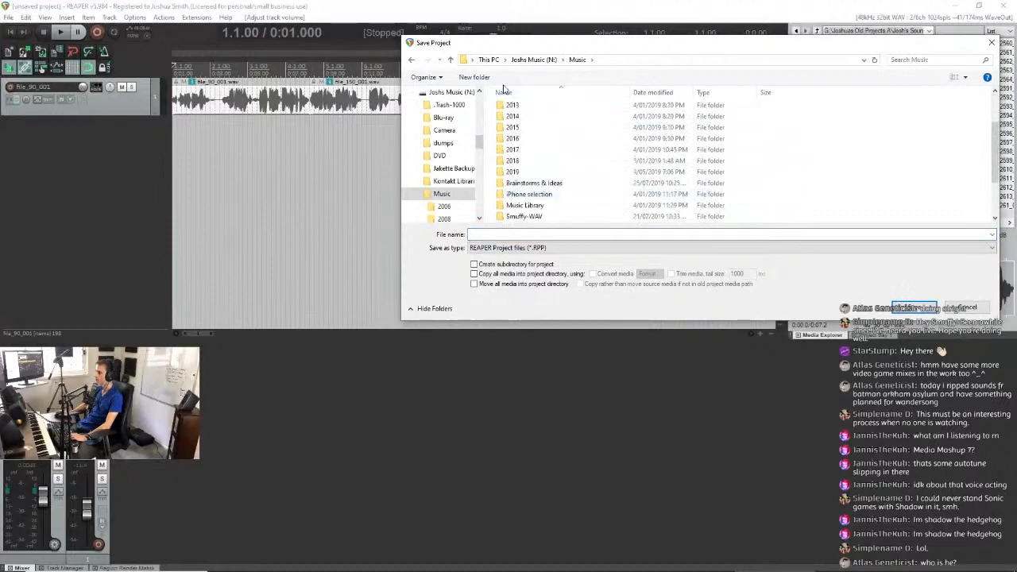
pyautogui.scroll(3, 447, 159)
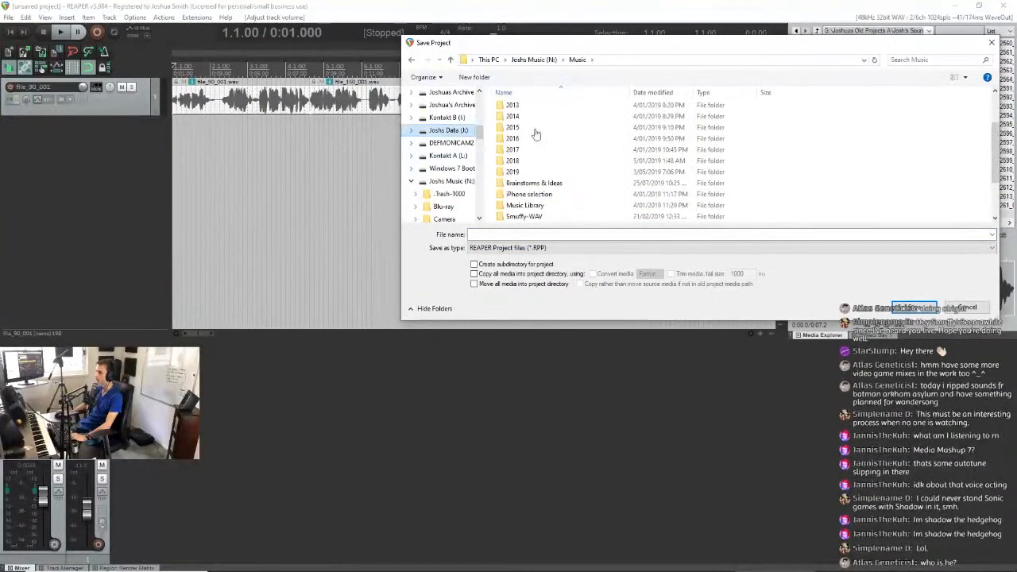
pyautogui.click(449, 130)
pyautogui.scroll(-3, 512, 183)
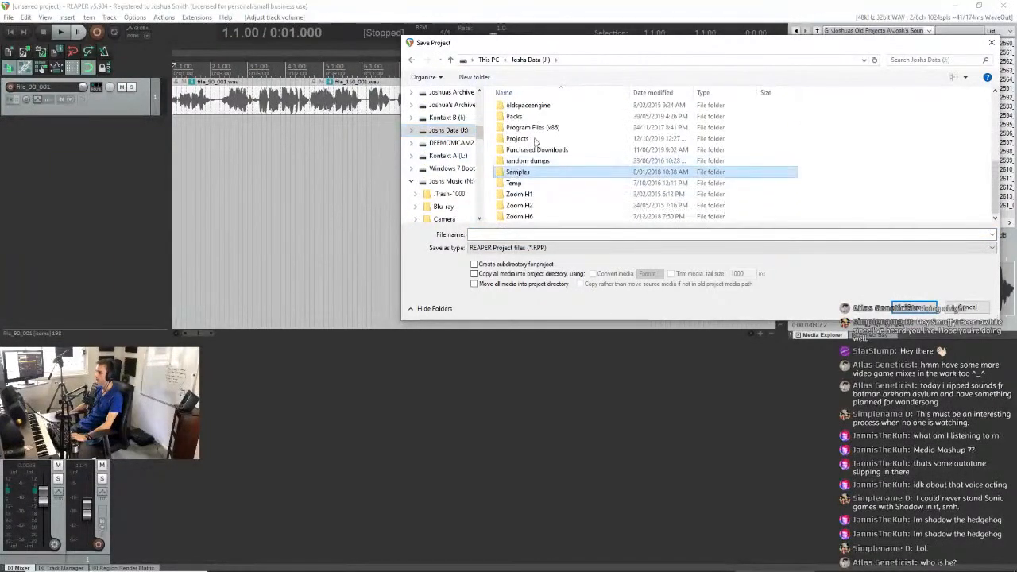
pyautogui.doubleClick(520, 171)
pyautogui.doubleClick(532, 107)
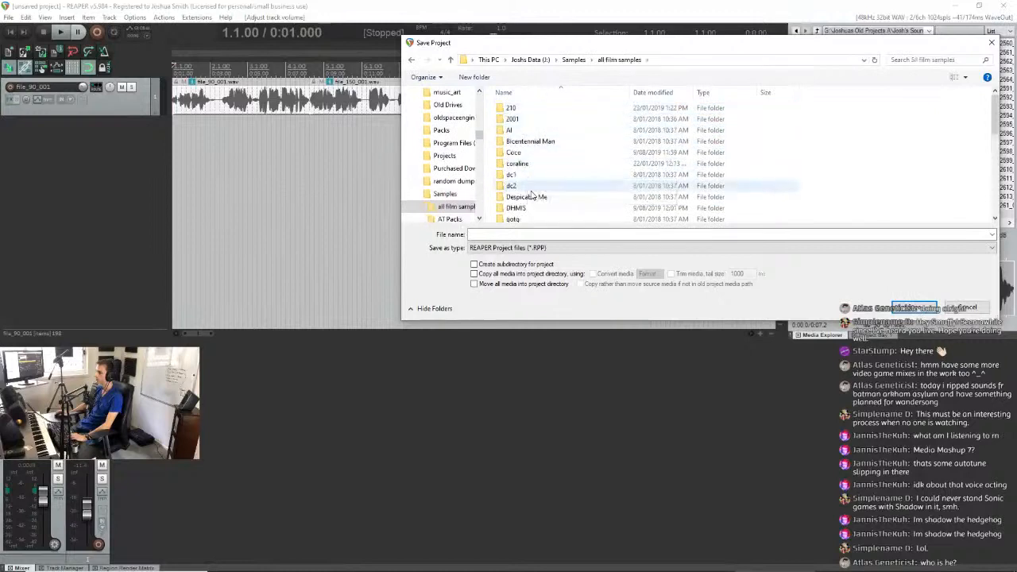
pyautogui.scroll(-5, 533, 174)
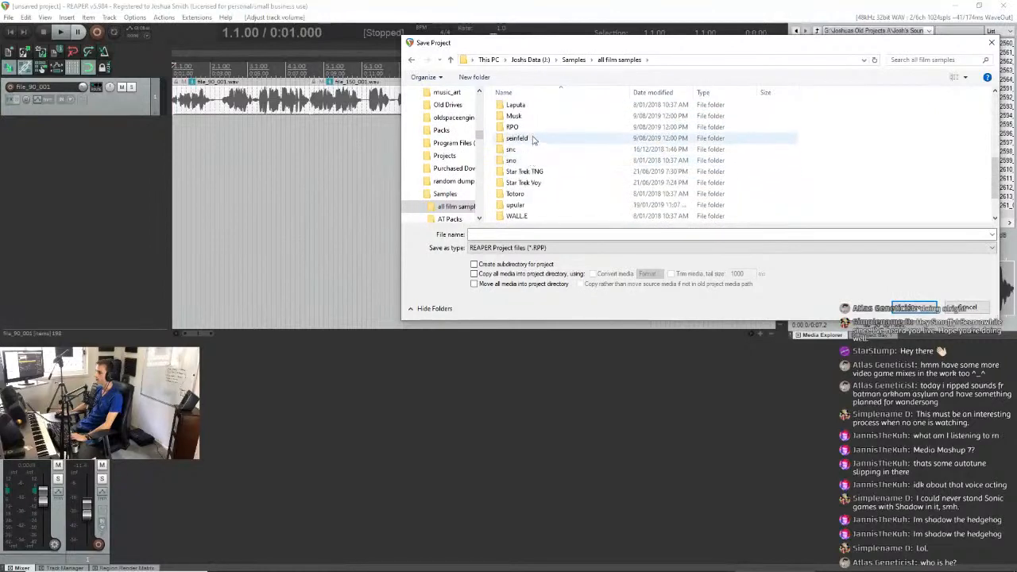
pyautogui.doubleClick(533, 150)
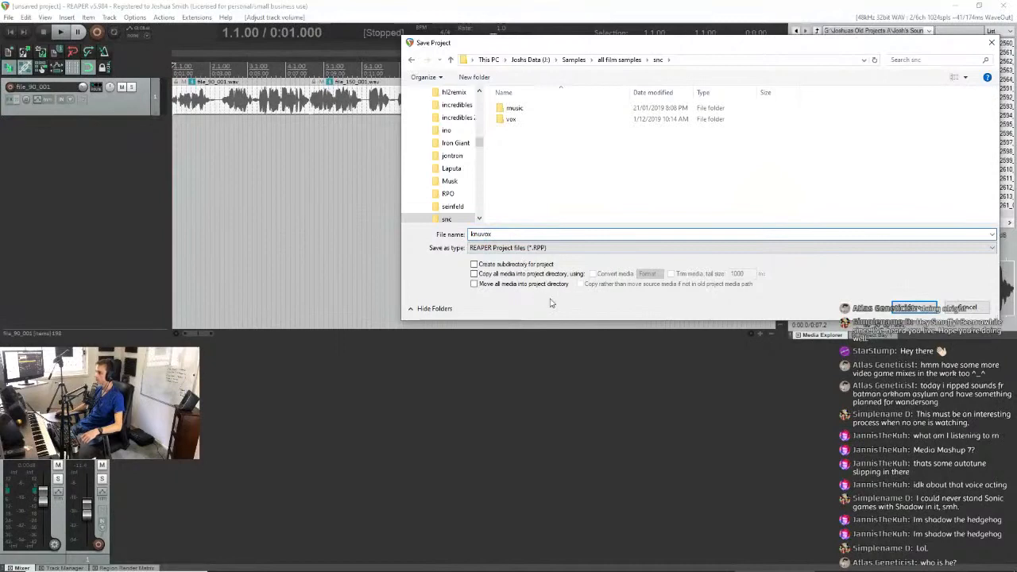
pyautogui.click(917, 309)
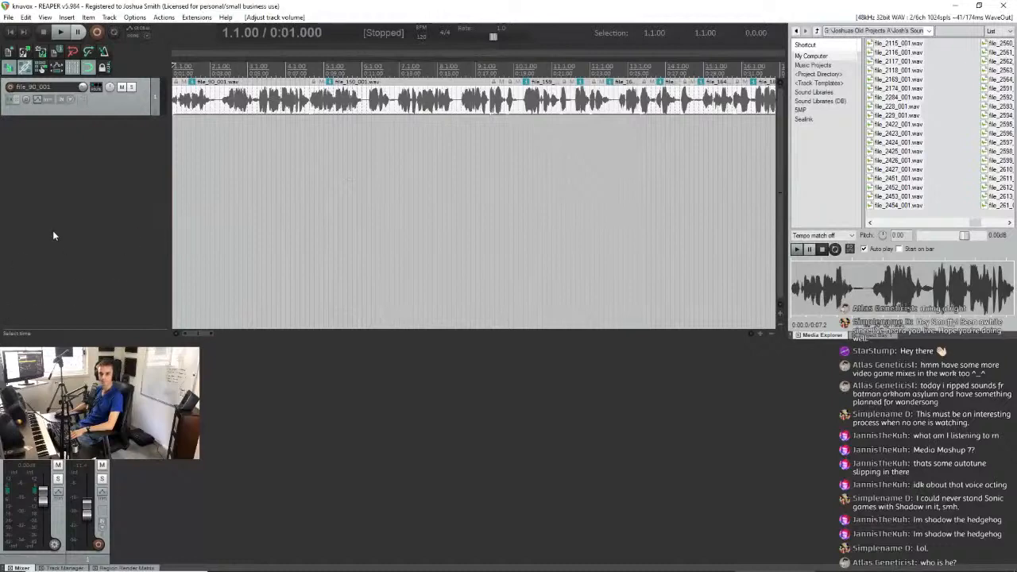
# Play the clips from the beginning of the track and lower the track volume to about -22 dB.
pyautogui.scroll(-5, 265, 159)
pyautogui.scroll(3, 275, 131)
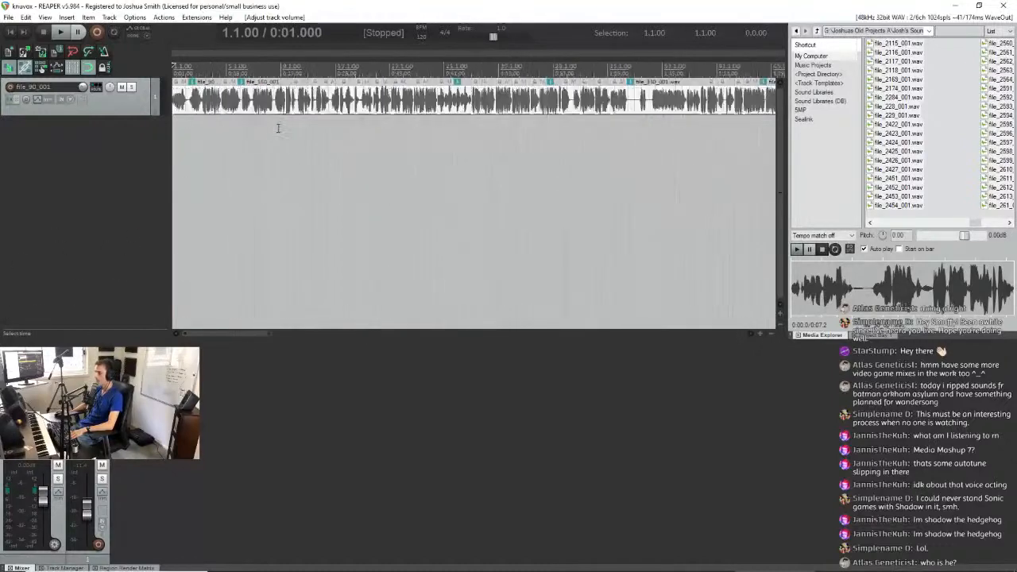
pyautogui.scroll(-4, 278, 128)
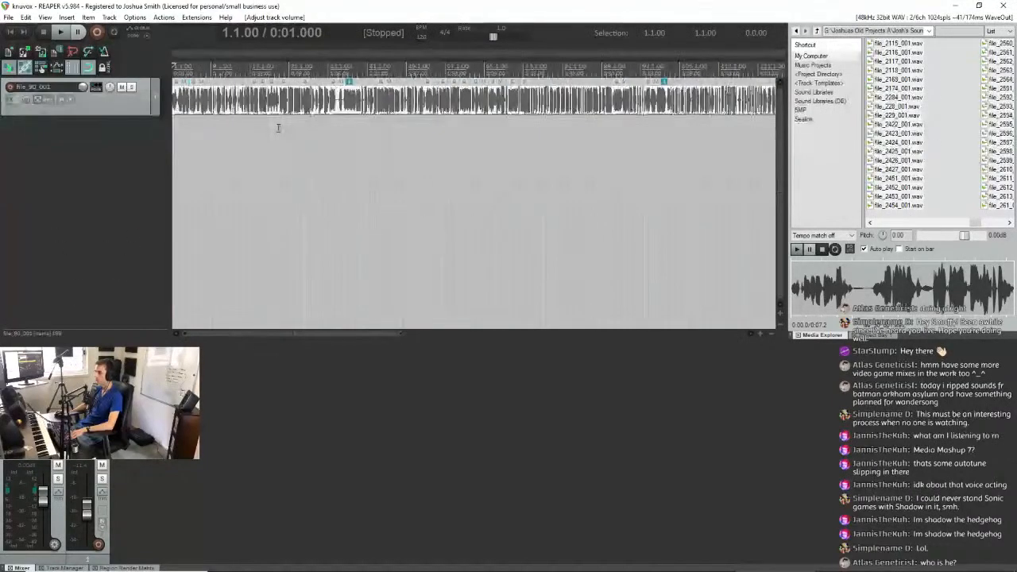
pyautogui.scroll(-1, 298, 113)
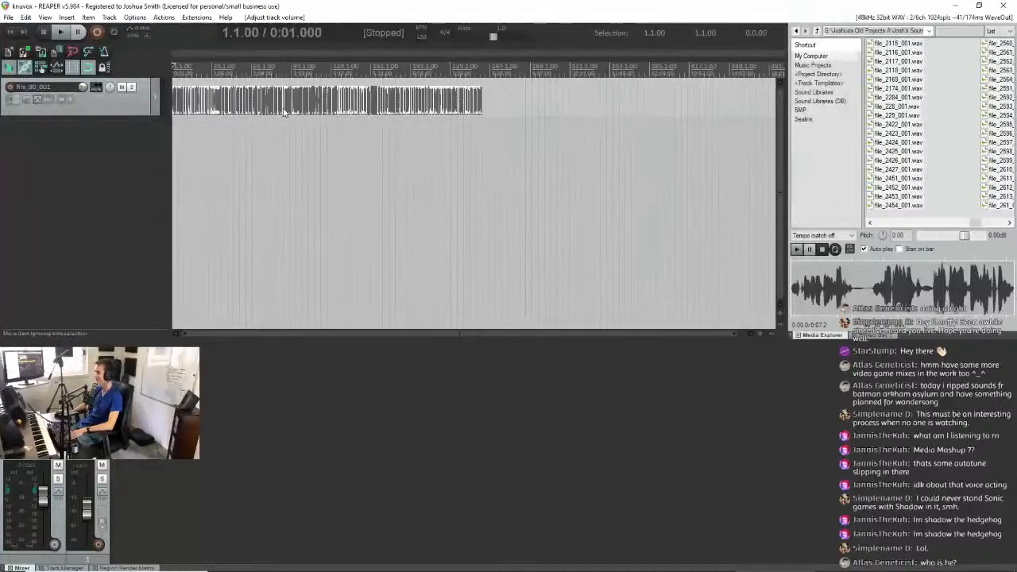
pyautogui.scroll(4, 287, 111)
pyautogui.press('space')
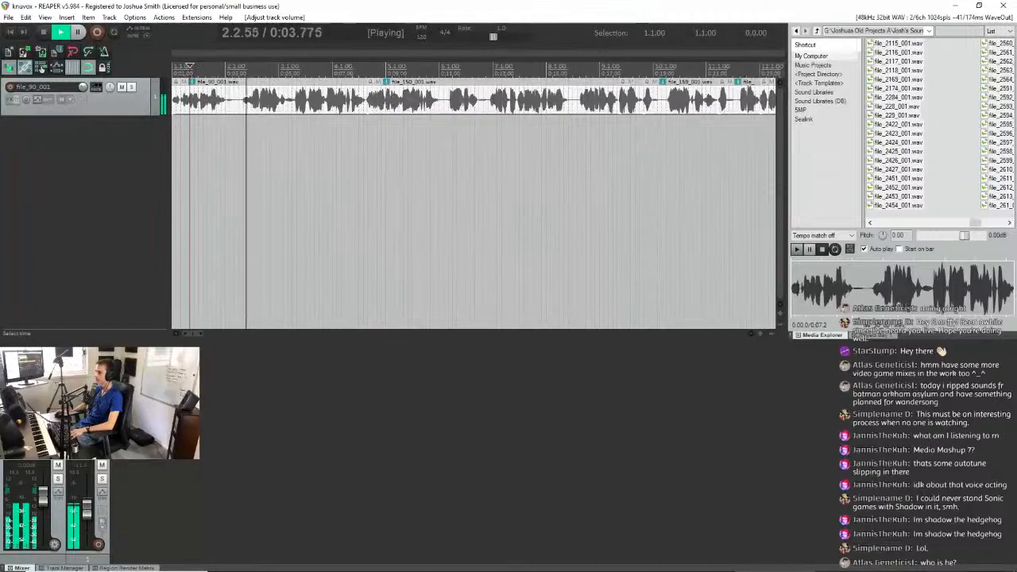
pyautogui.moveTo(86, 499); pyautogui.dragTo(91, 525)
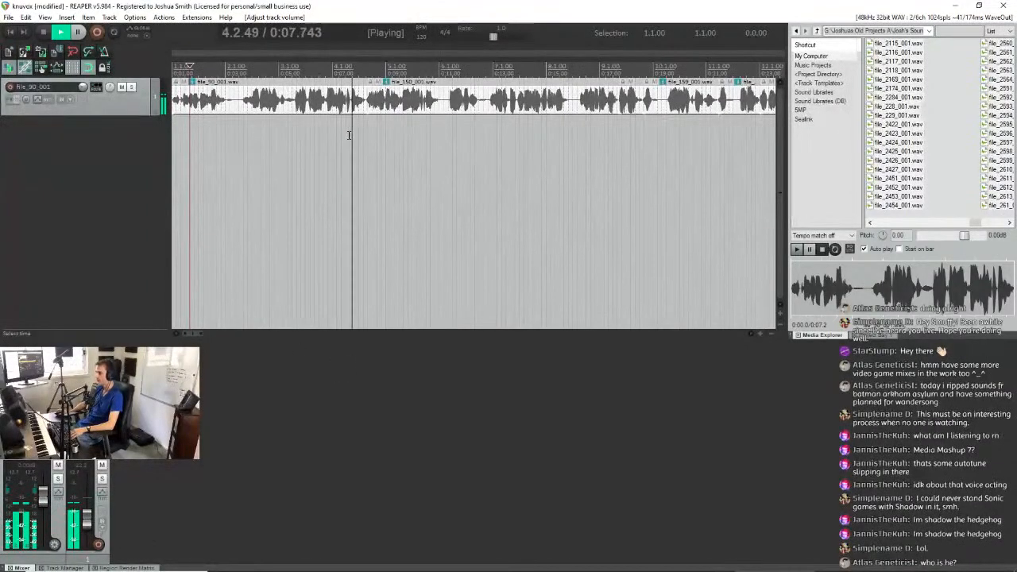
# Listen through the first voice clips, jump ahead to the start of file_216_001, and stop playback during file_222_001.
pyautogui.scroll(2, 358, 97)
pyautogui.scroll(-3, 357, 97)
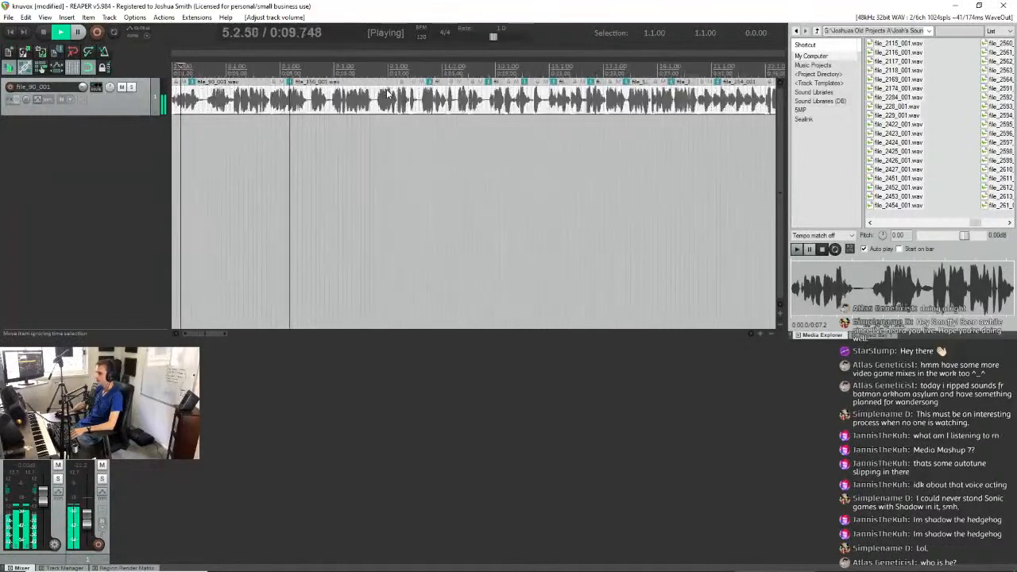
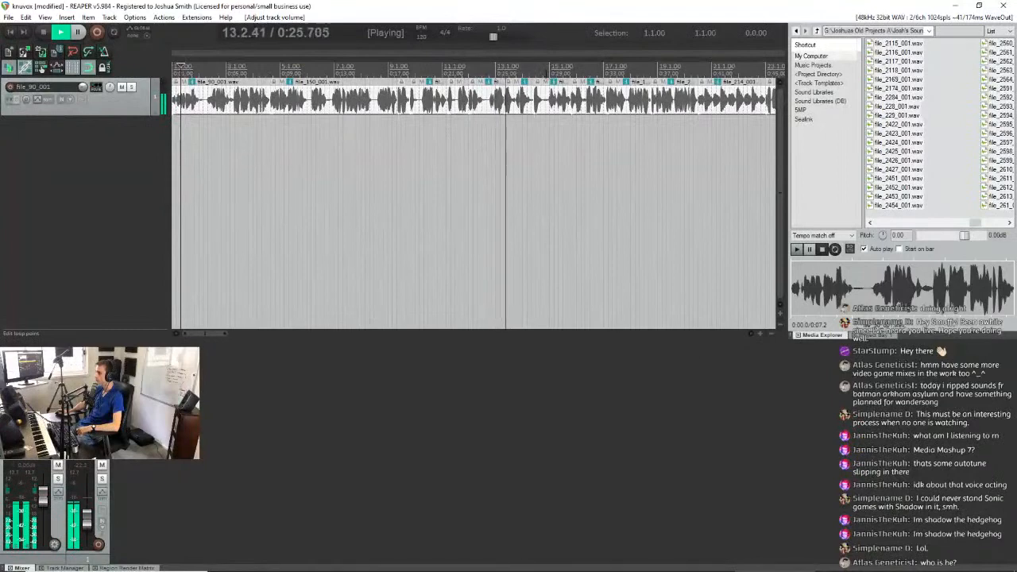
pyautogui.scroll(3, 577, 68)
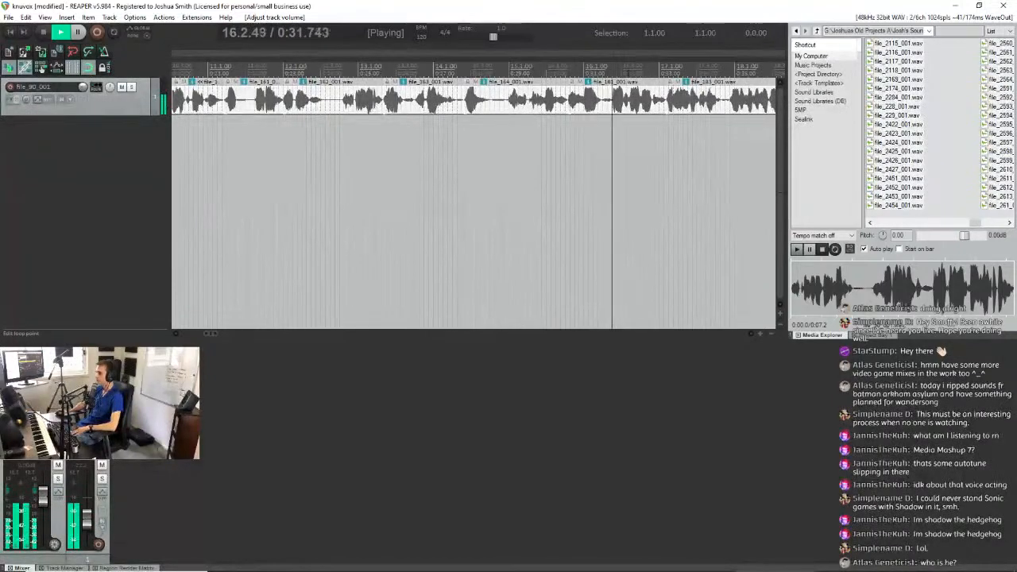
pyautogui.scroll(-3, 557, 89)
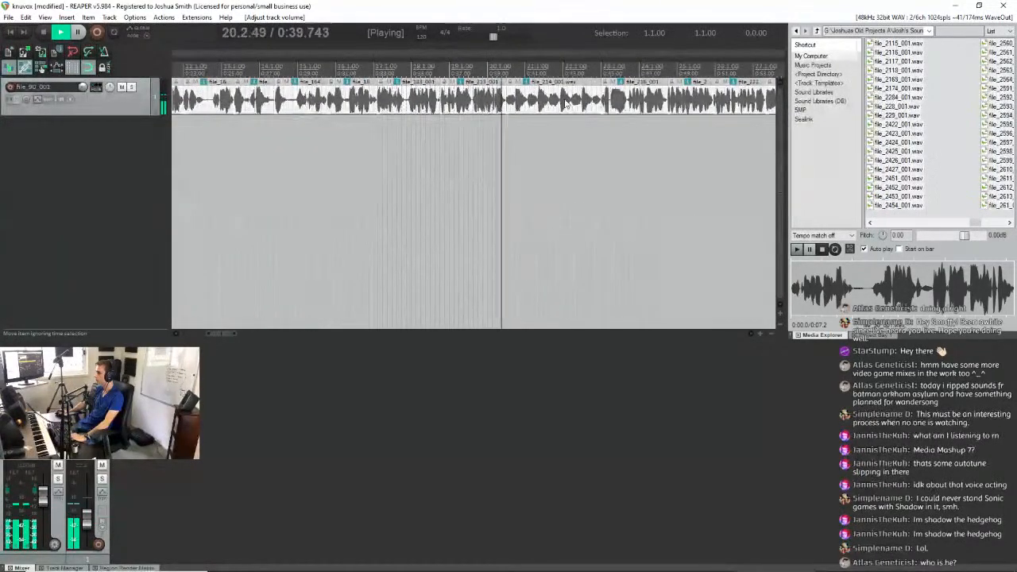
pyautogui.click(606, 124)
pyautogui.scroll(2, 568, 125)
pyautogui.scroll(2, 318, 132)
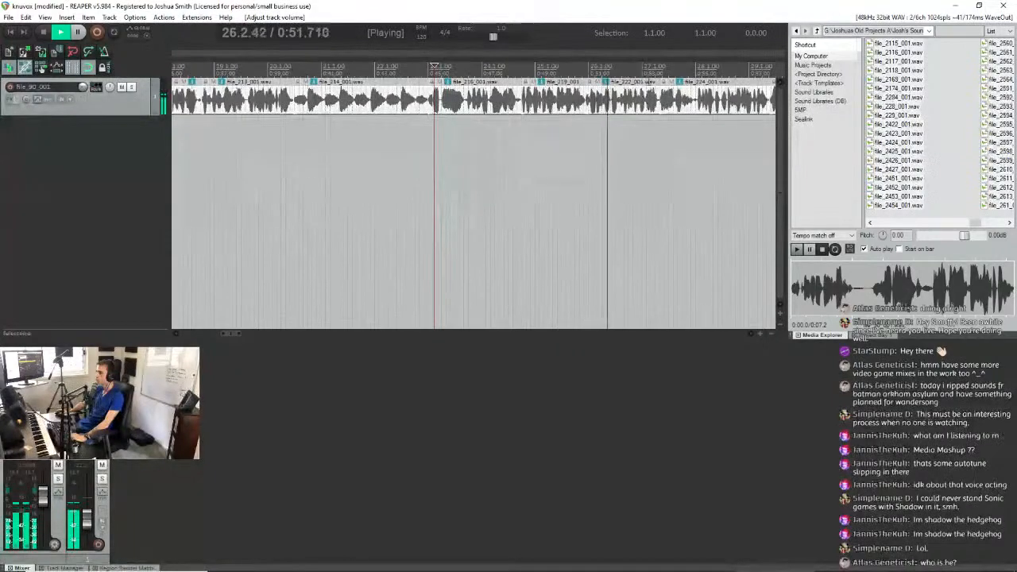
pyautogui.scroll(2, 542, 102)
pyautogui.press('space')
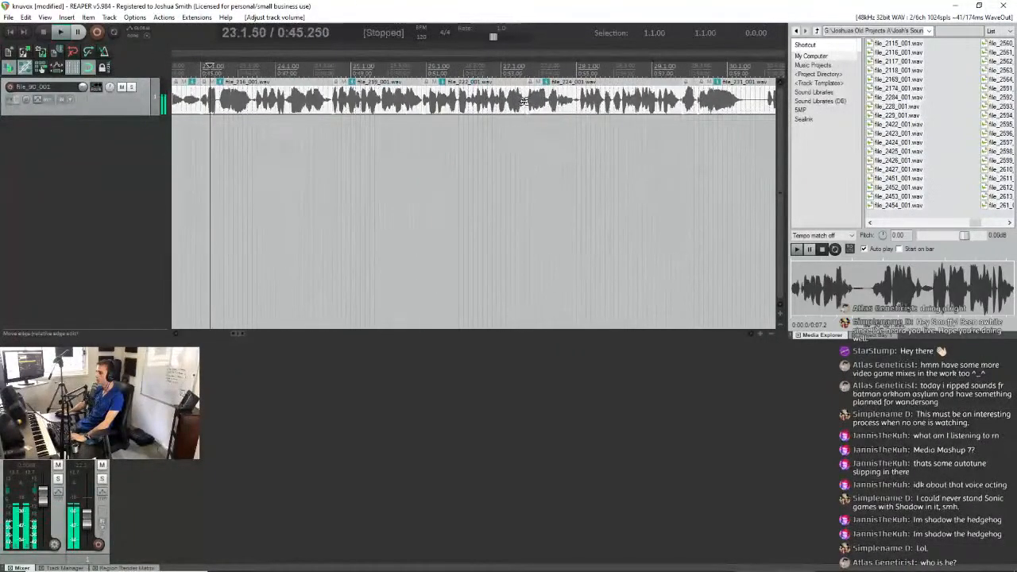
# Select the file_222_001 clip and place the edit cursor at its end, at 27.2.33.
pyautogui.click(525, 103)
pyautogui.scroll(-2, 508, 111)
pyautogui.scroll(2, 491, 118)
pyautogui.scroll(-2, 491, 118)
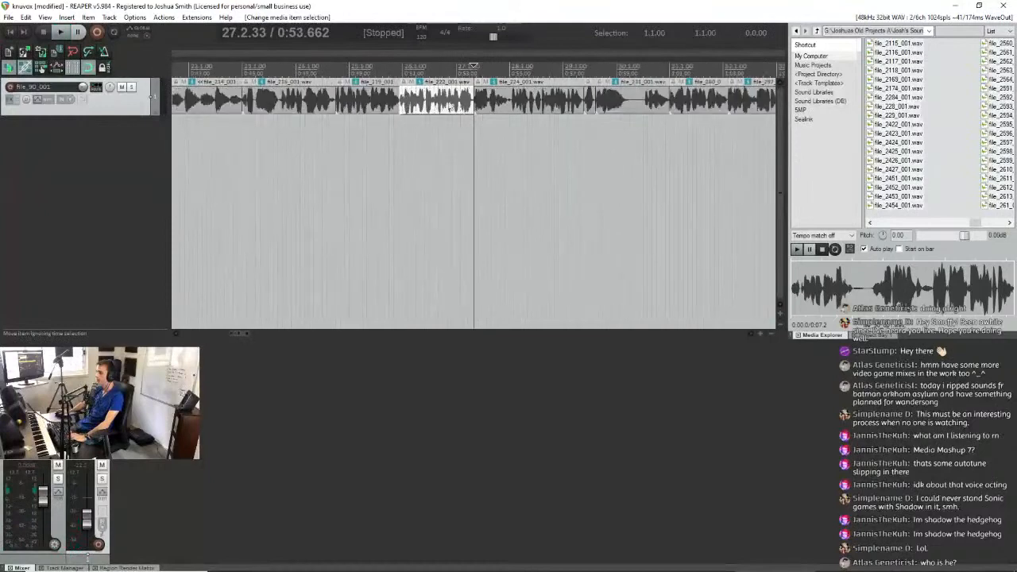
# Listen on from the end of file_222_001, jump ahead to the start of file_297_001, and audition the clips up to file_330_001.
pyautogui.scroll(-2, 280, 98)
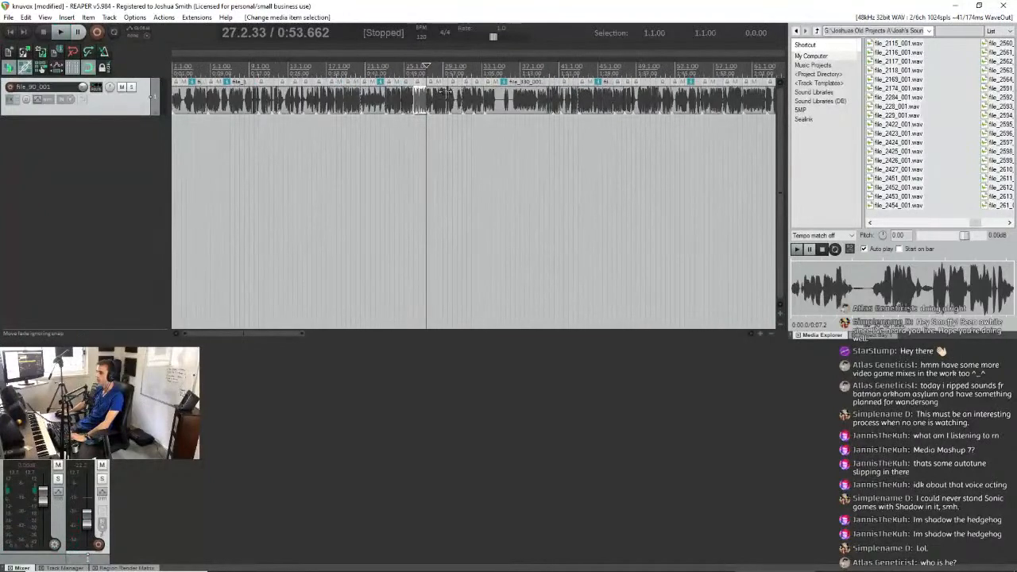
pyautogui.scroll(4, 443, 90)
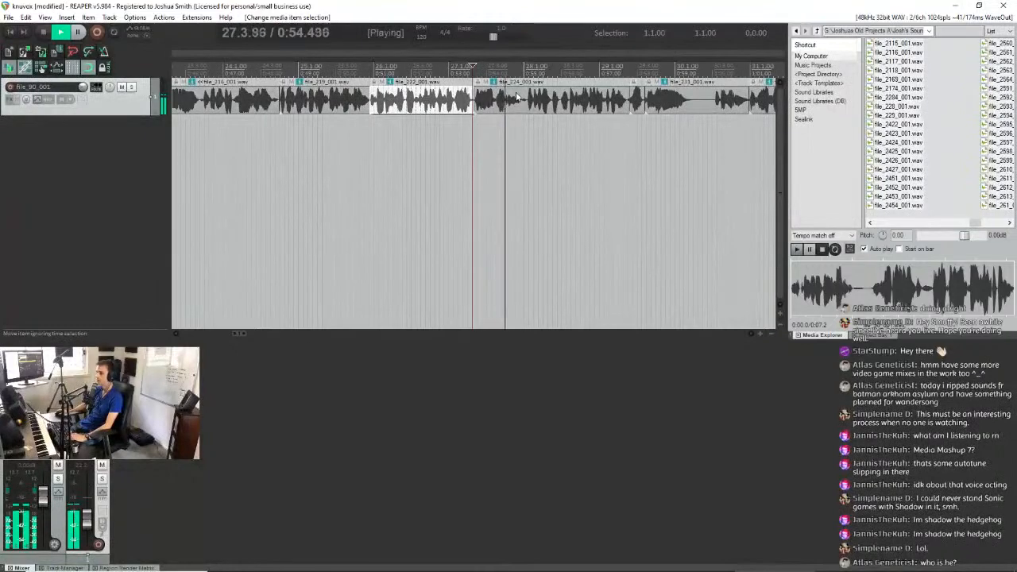
pyautogui.scroll(2, 533, 112)
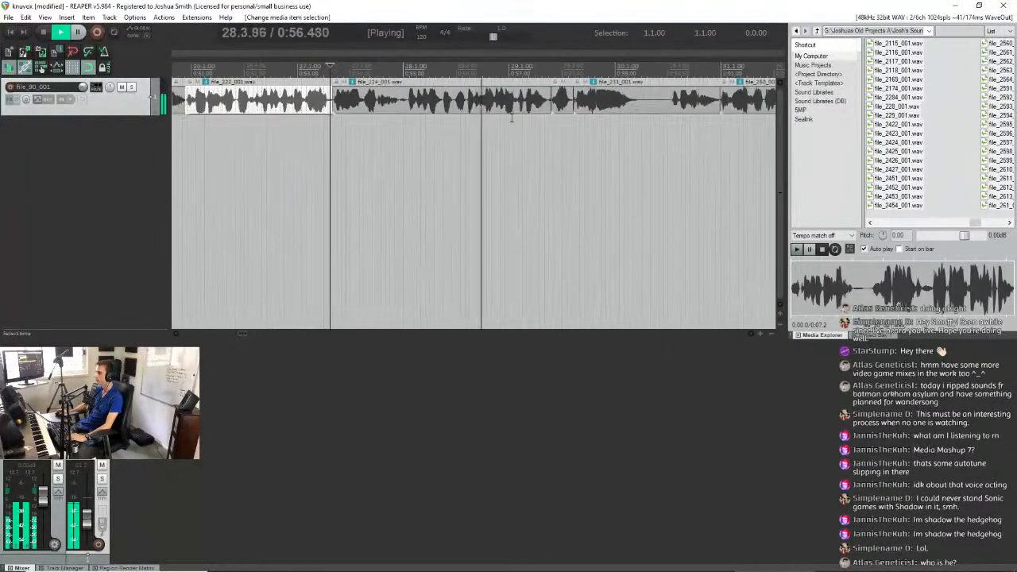
pyautogui.scroll(-4, 586, 109)
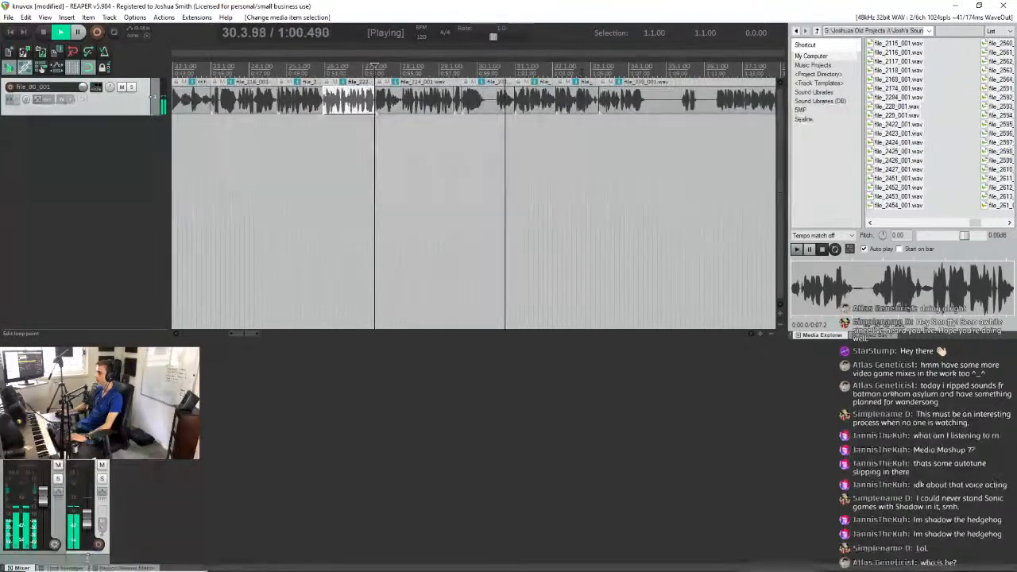
pyautogui.click(556, 70)
pyautogui.scroll(3, 556, 79)
pyautogui.scroll(-3, 498, 89)
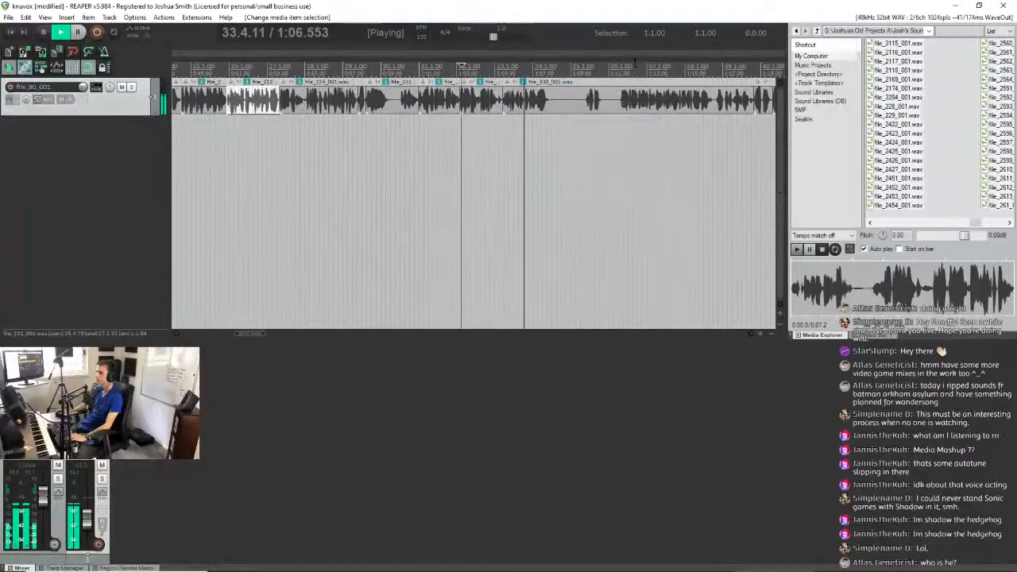
pyautogui.scroll(-2, 482, 132)
pyautogui.scroll(2, 569, 122)
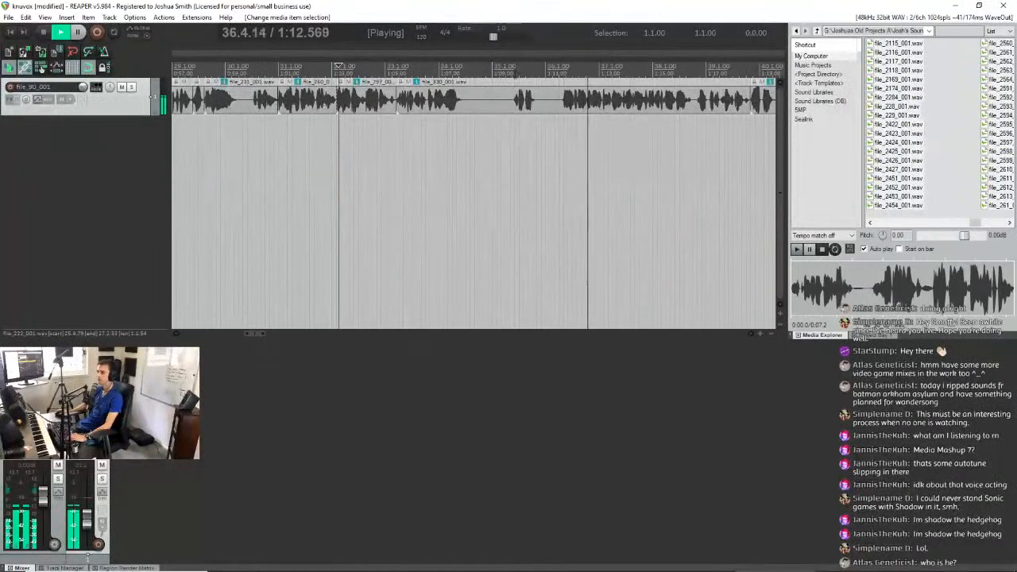
pyautogui.scroll(-2, 522, 110)
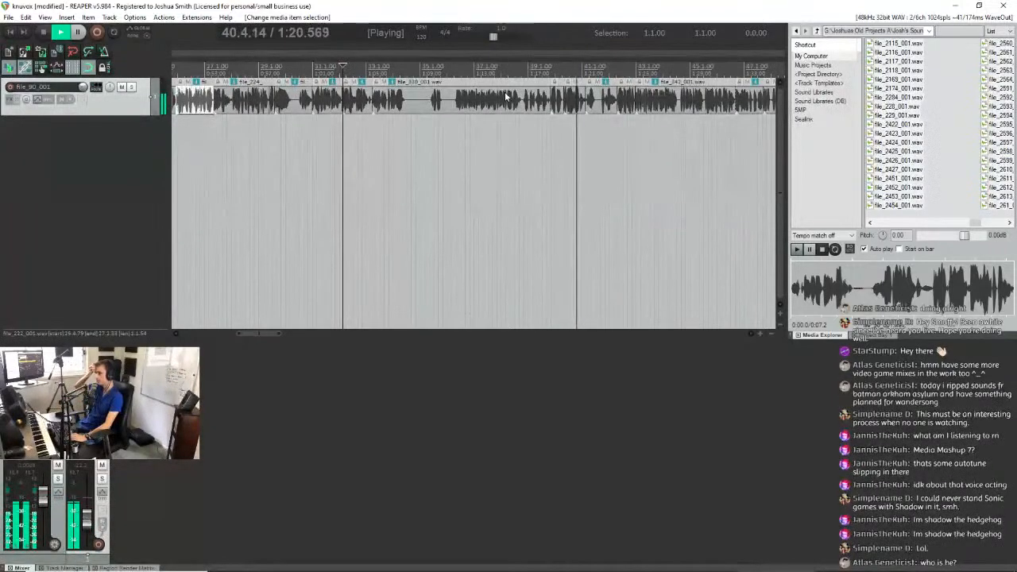
# Skip past file_330_001 to about bar 42 and listen through file_342_001 and the clips that follow it.
pyautogui.rightClick(505, 96)
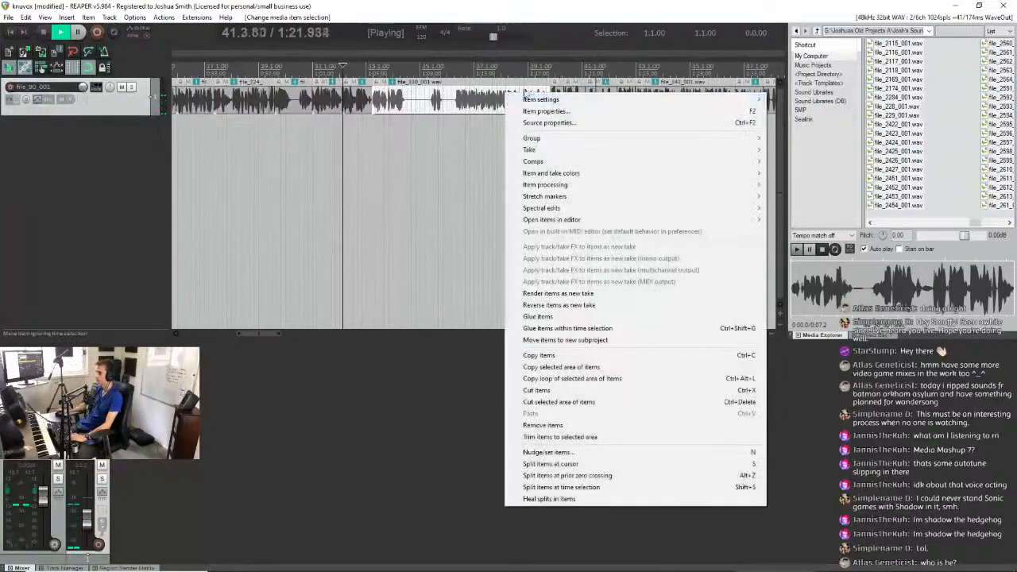
pyautogui.click(564, 62)
pyautogui.scroll(3, 370, 97)
pyautogui.scroll(-3, 369, 97)
pyautogui.scroll(-4, 656, 96)
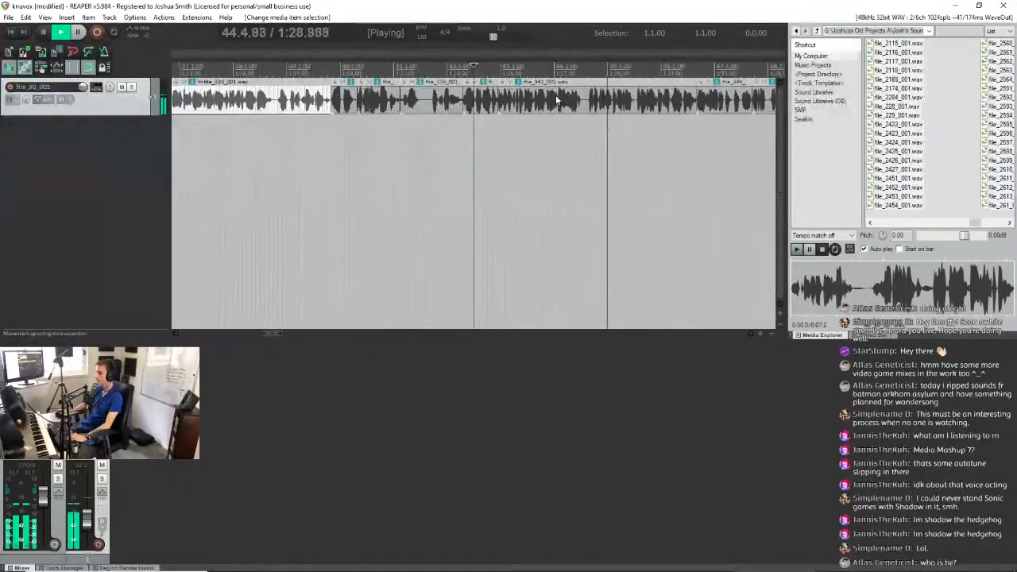
pyautogui.scroll(-2, 556, 99)
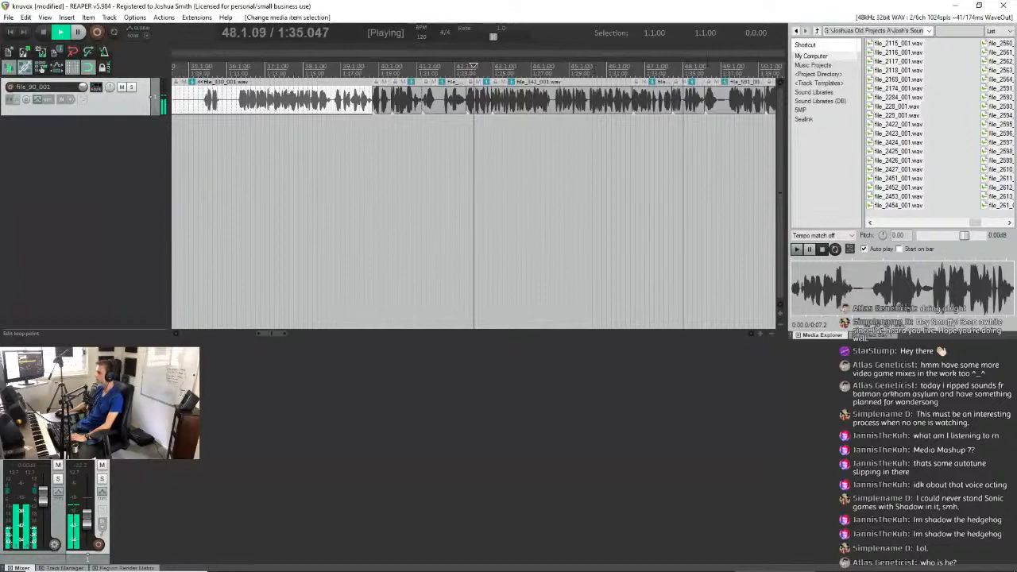
pyautogui.scroll(-3, 611, 95)
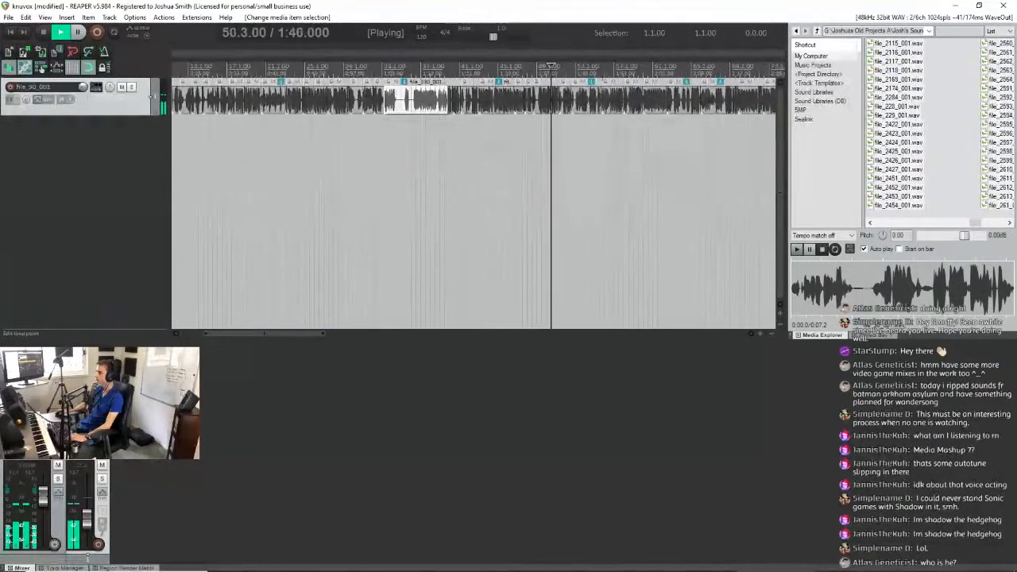
pyautogui.scroll(3, 536, 86)
pyautogui.scroll(-3, 536, 85)
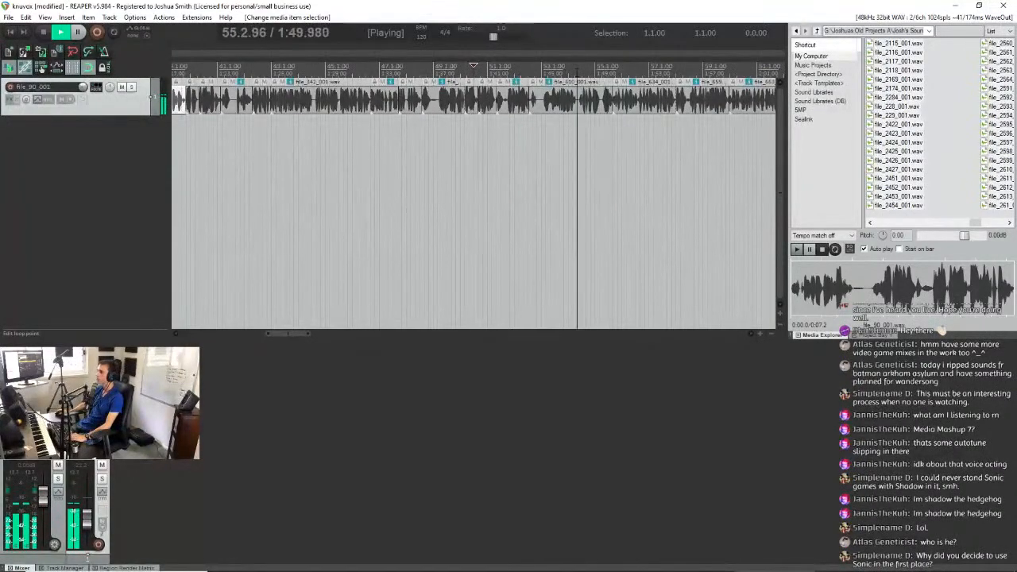
# Jump playback into file_610_001 and listen on through file_634_001 and the following clips up to file_670_001.
pyautogui.click(577, 73)
pyautogui.scroll(3, 647, 75)
pyautogui.scroll(-2, 536, 80)
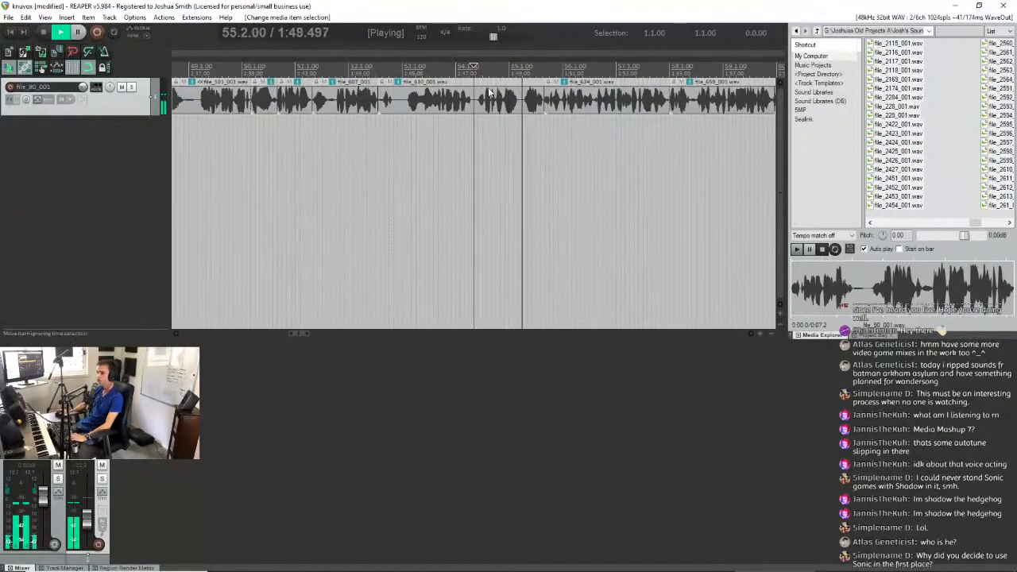
pyautogui.scroll(2, 486, 107)
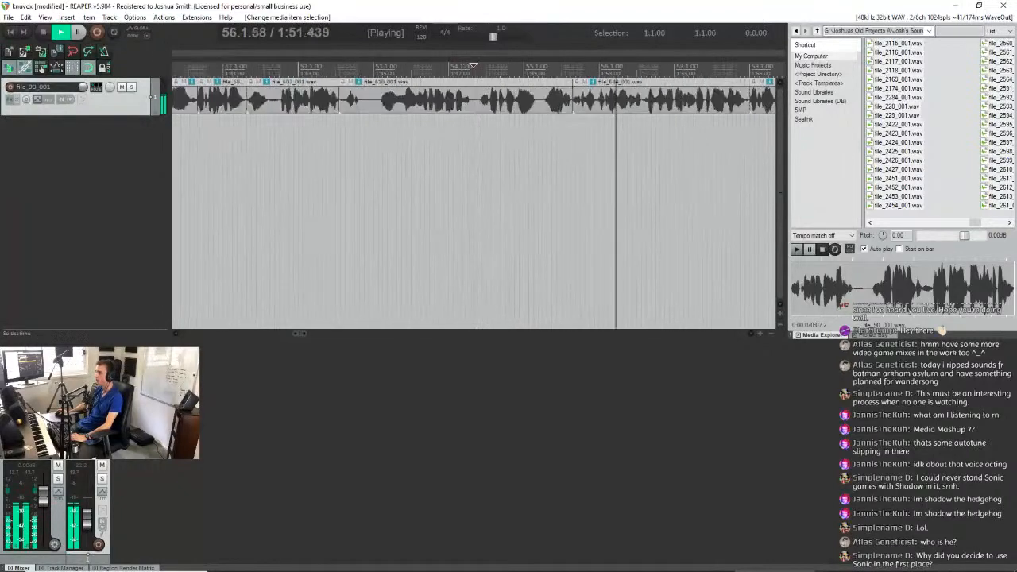
pyautogui.scroll(-3, 486, 107)
pyautogui.scroll(-1, 487, 107)
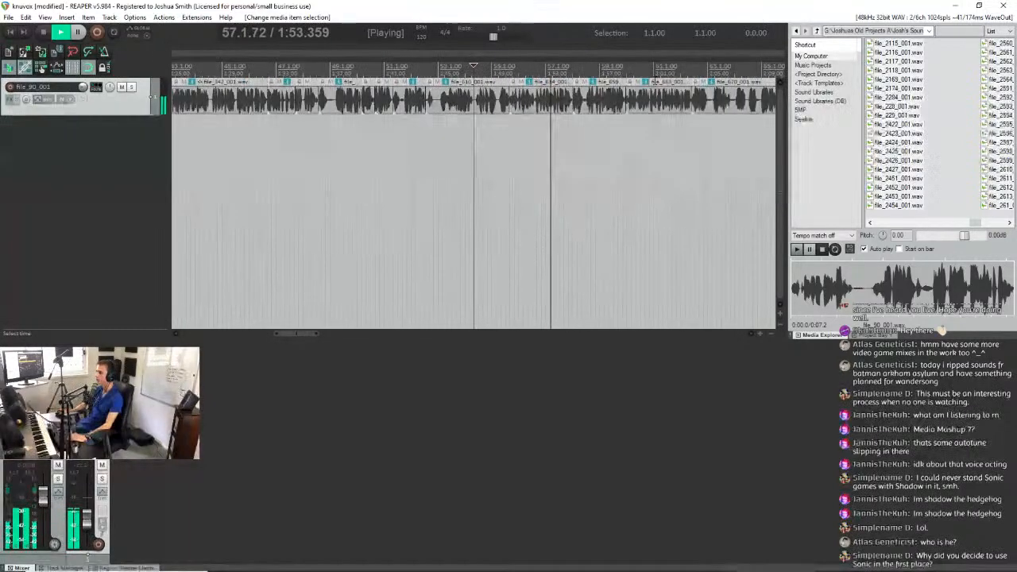
pyautogui.scroll(2, 493, 107)
pyautogui.scroll(-1, 513, 99)
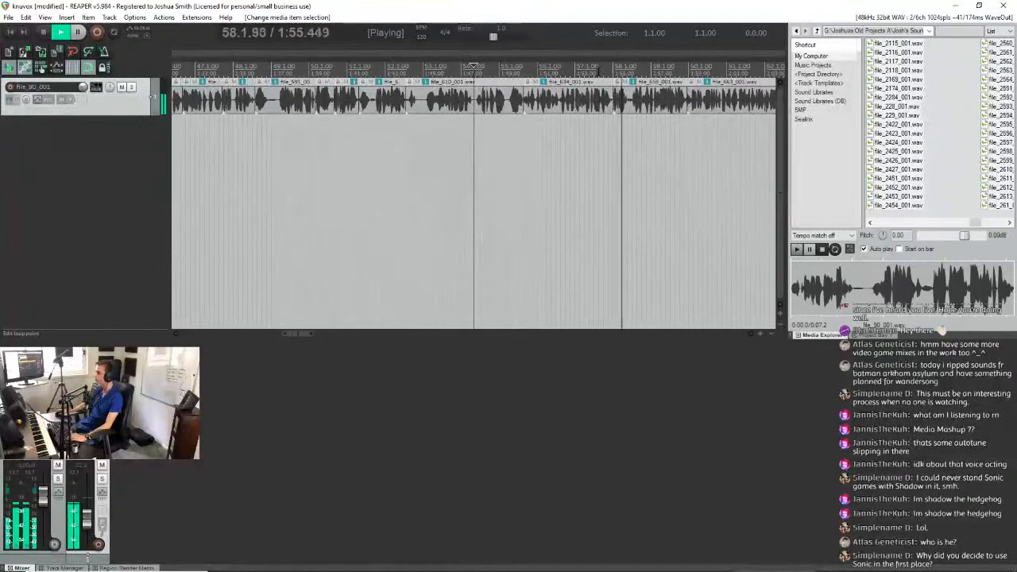
pyautogui.moveTo(302, 337); pyautogui.dragTo(331, 330)
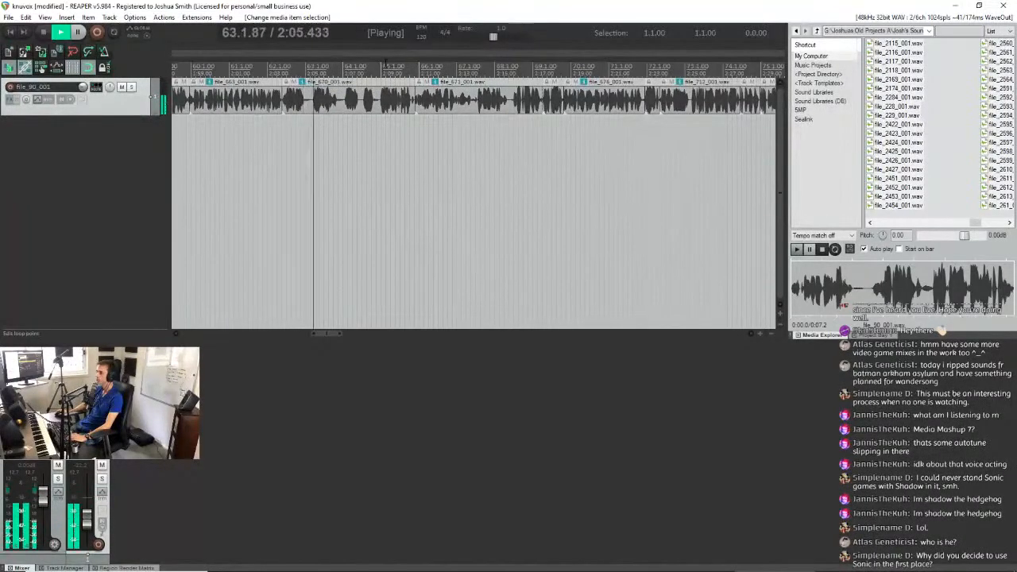
pyautogui.scroll(1, 455, 77)
pyautogui.scroll(-2, 581, 76)
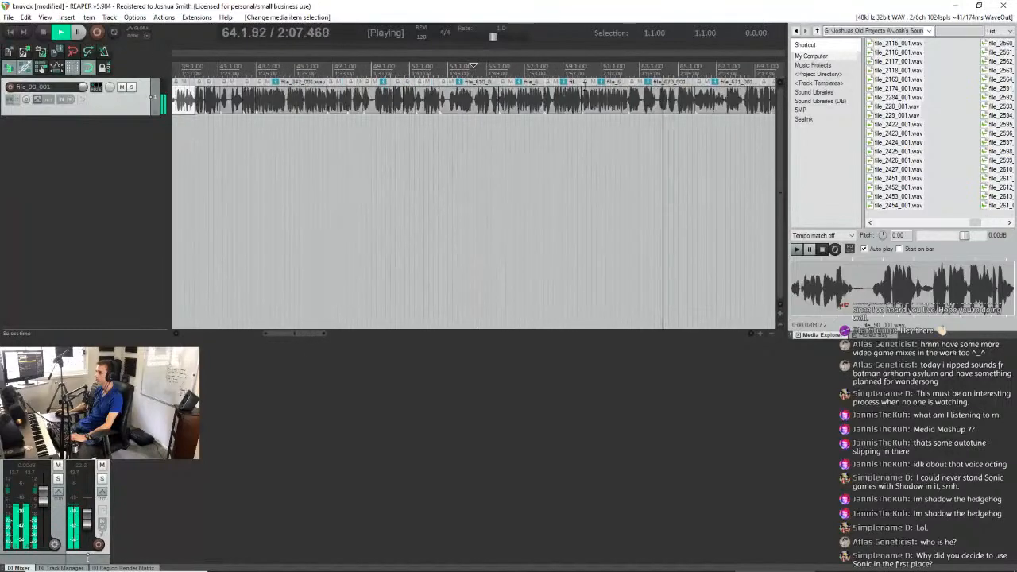
# Stop playback and select the phrase from 64.1.08 to 64.2.75 in file_670_001.
pyautogui.press('space')
pyautogui.scroll(5, 557, 76)
pyautogui.moveTo(674, 75); pyautogui.dragTo(557, 78)
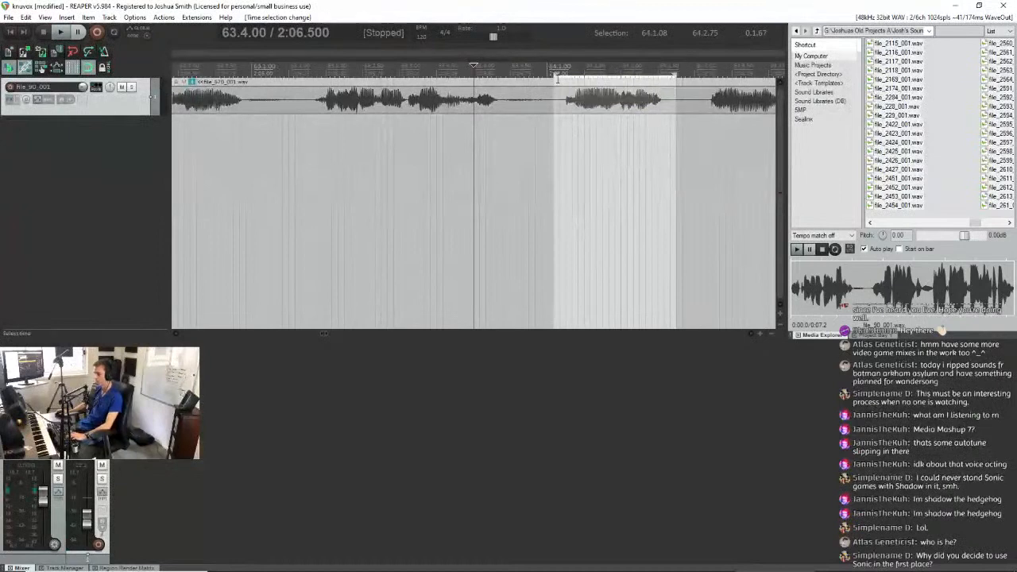
pyautogui.click(553, 73)
# Hide the timeline grid and mark the selected phrase in file_670_001 as a region.
pyautogui.click(135, 17)
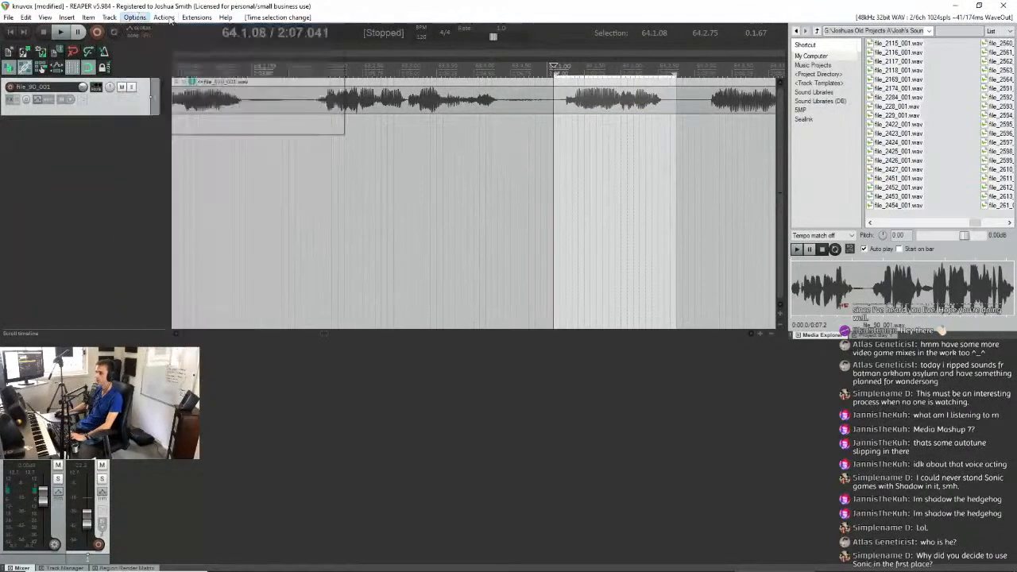
pyautogui.moveTo(191, 191)
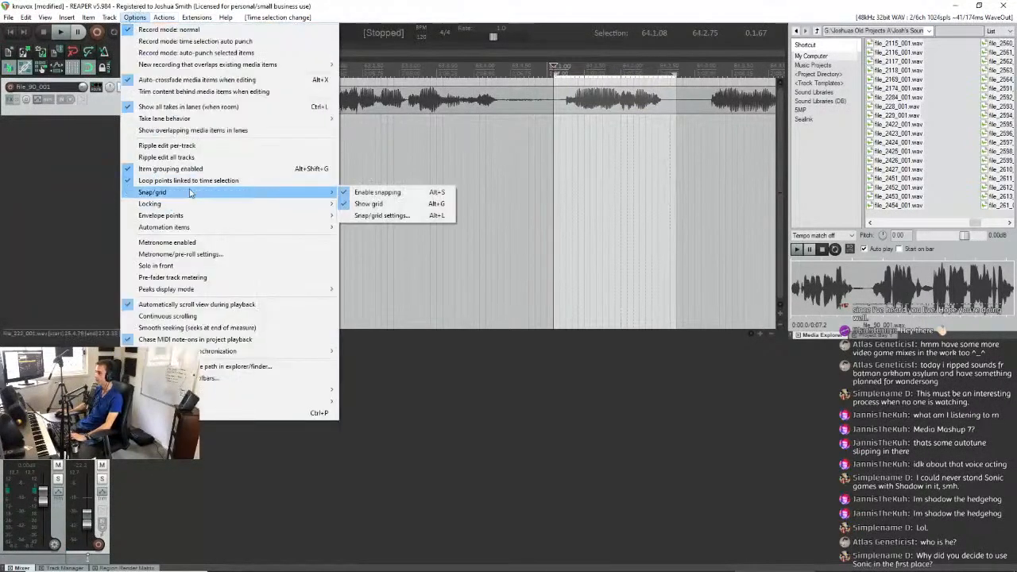
pyautogui.click(379, 204)
pyautogui.hotkey('shift', 'r')
# Resume playback after the new region and listen through the rest of file_670_001, file_671_001 and file_674_001, skipping ahead where needed.
pyautogui.scroll(-2, 455, 97)
pyautogui.press('space')
pyautogui.scroll(-3, 455, 97)
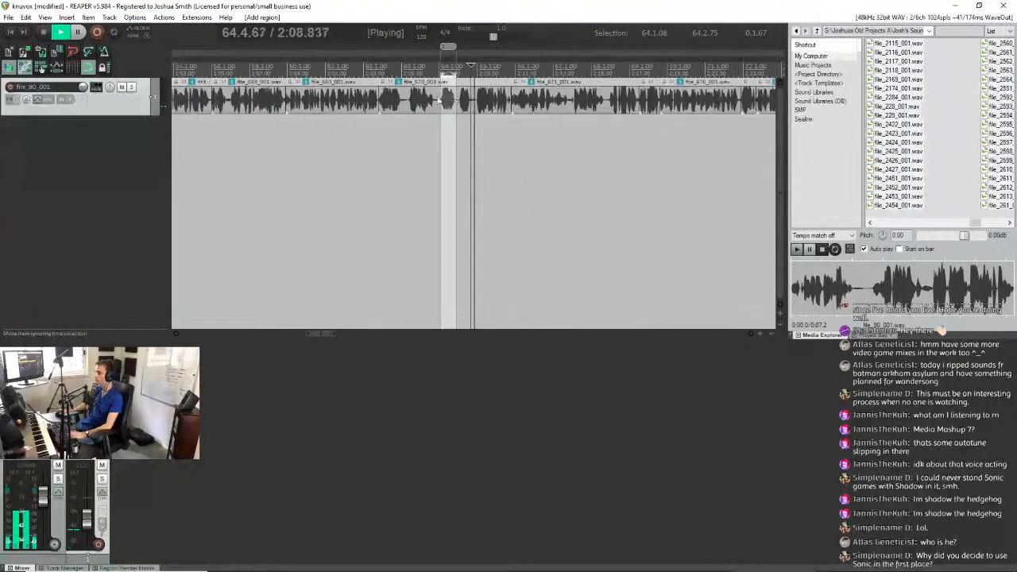
pyautogui.scroll(4, 456, 97)
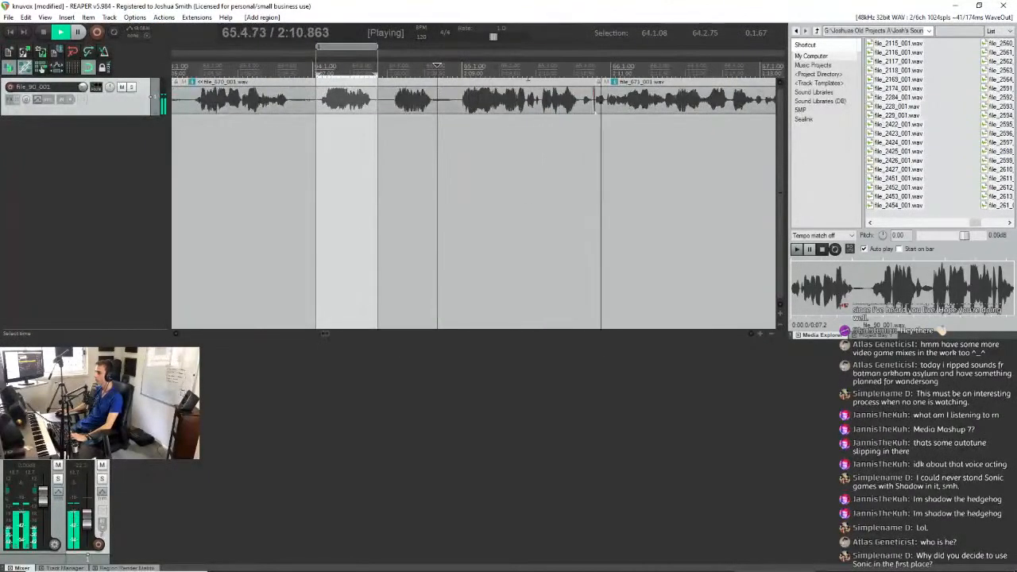
pyautogui.click(465, 97)
pyautogui.scroll(-3, 563, 70)
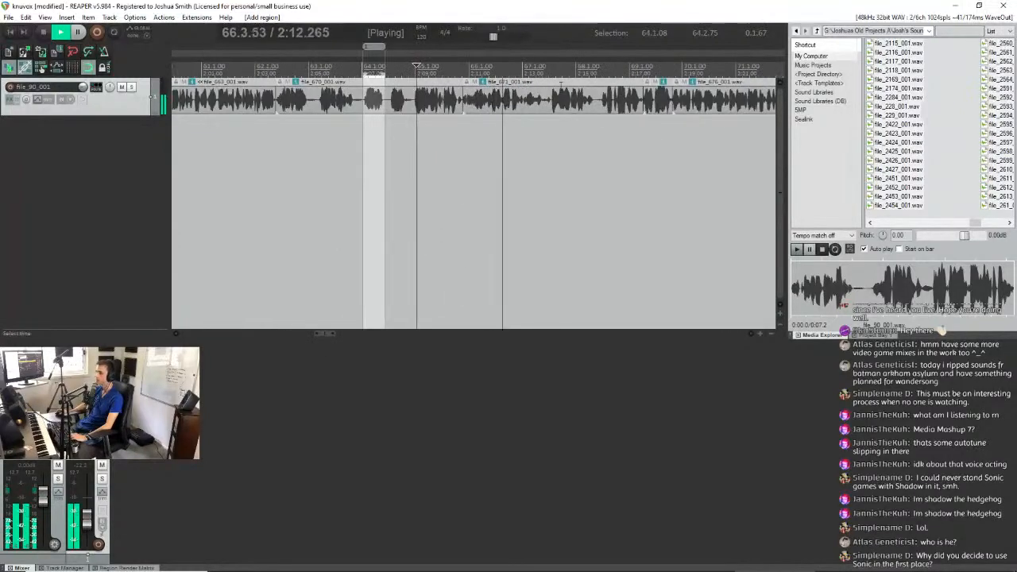
pyautogui.scroll(-2, 578, 93)
pyautogui.scroll(2, 578, 93)
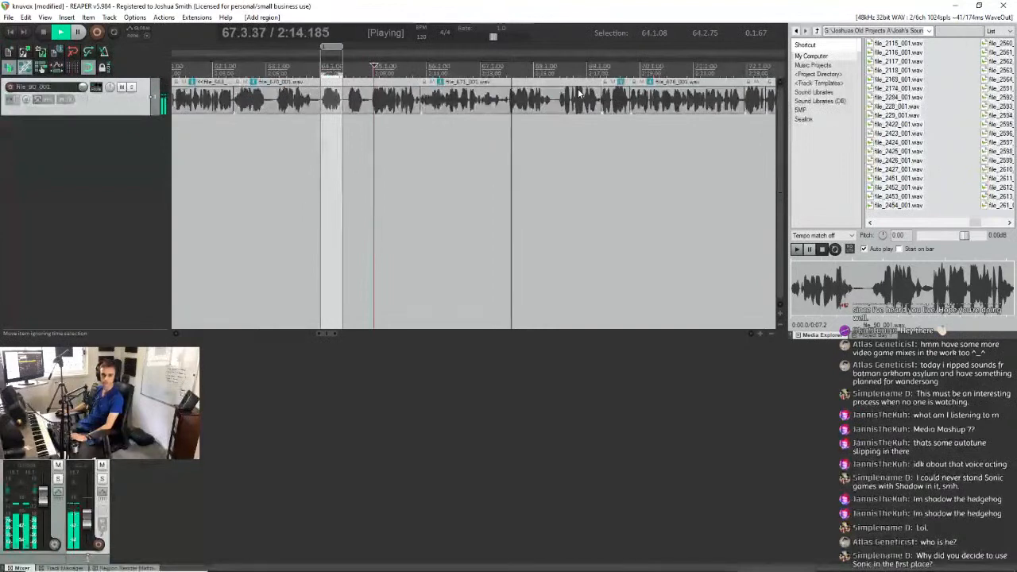
pyautogui.click(560, 72)
pyautogui.scroll(2, 559, 72)
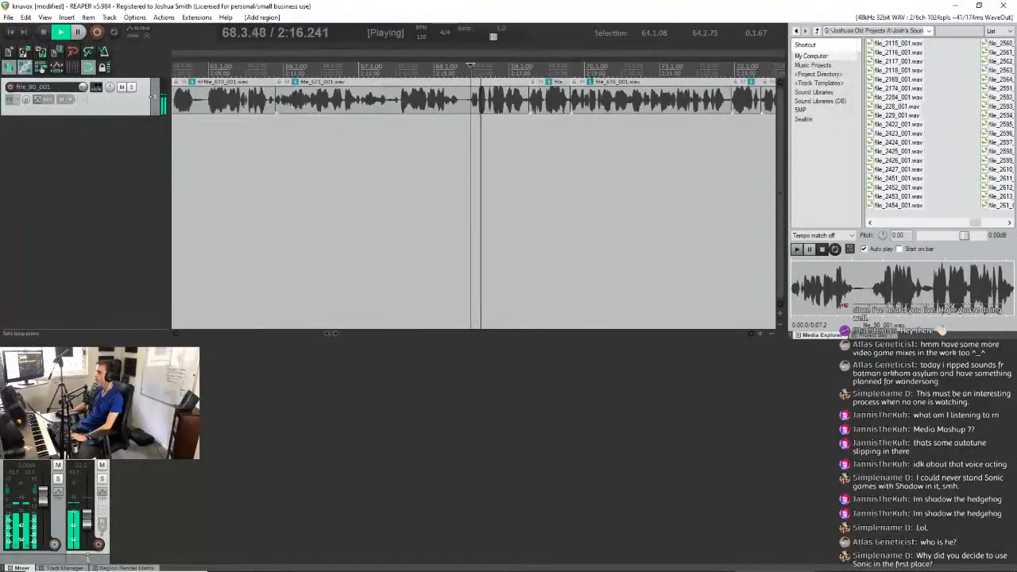
pyautogui.scroll(-10, 493, 85)
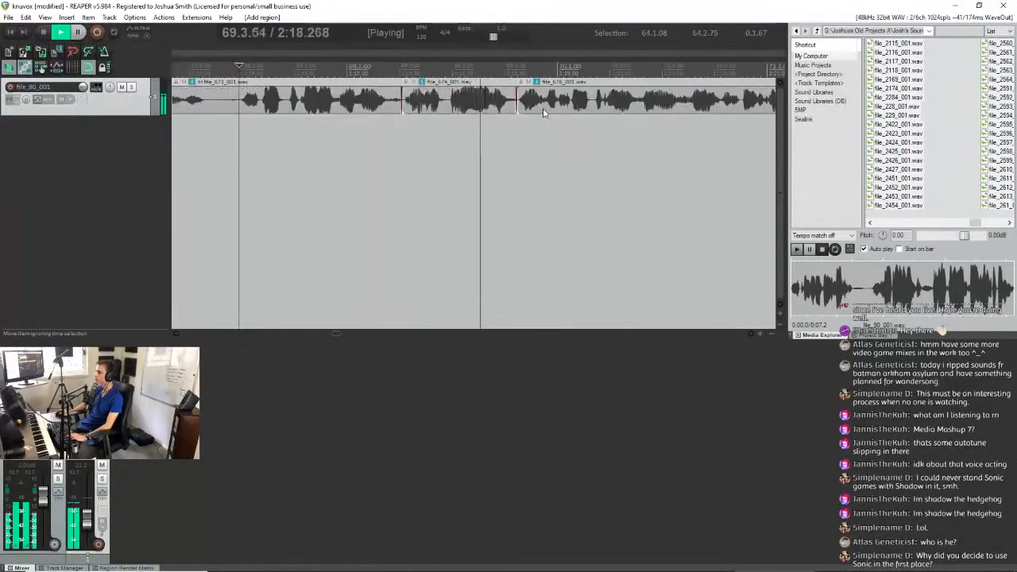
# Select the phrase from 70.4.48 to 71.3.25 in file_676_001, audition it with repeat enabled, and mark it as a region.
pyautogui.scroll(8, 466, 118)
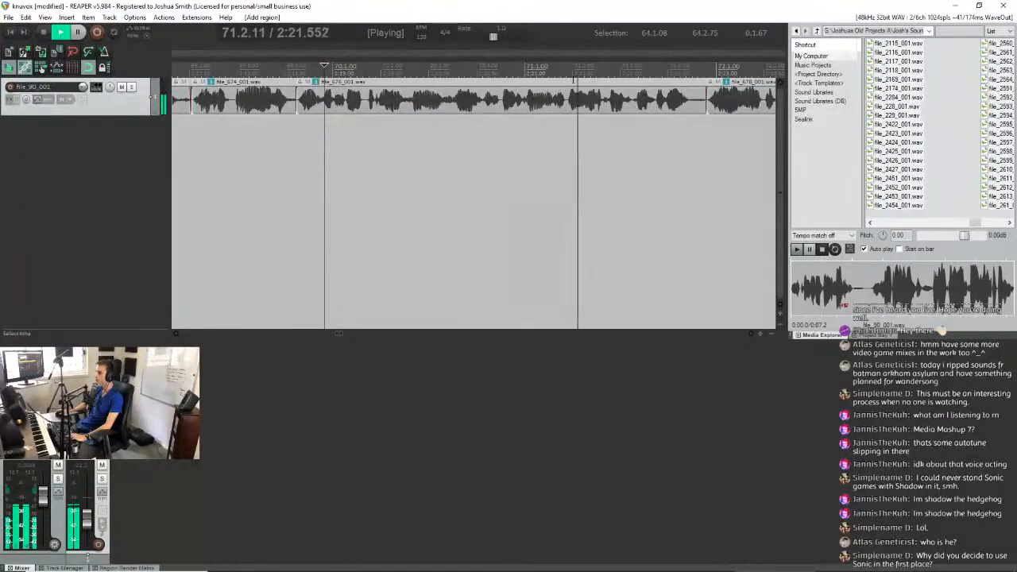
pyautogui.moveTo(627, 68); pyautogui.dragTo(499, 68)
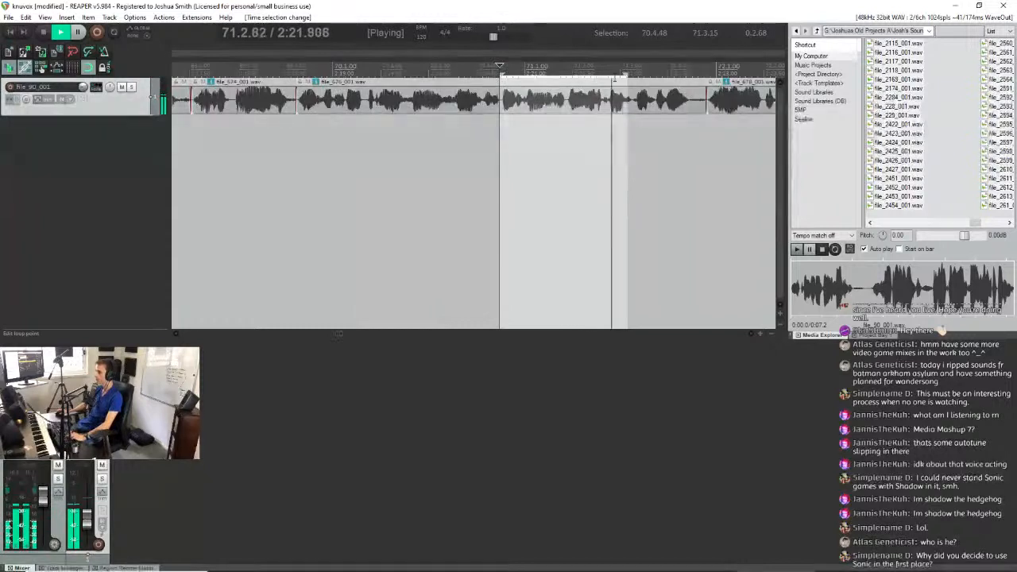
pyautogui.moveTo(625, 75); pyautogui.dragTo(633, 74)
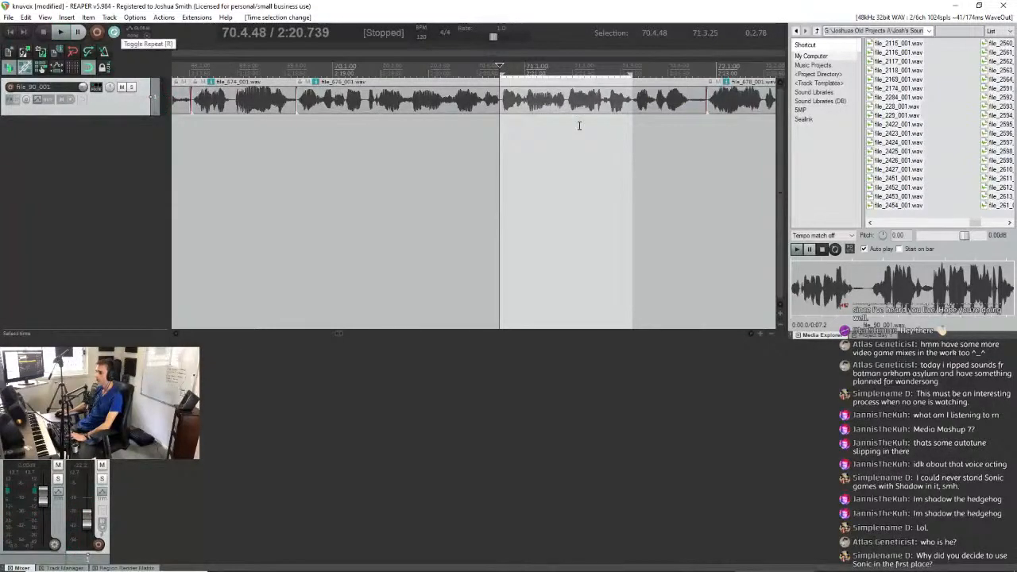
pyautogui.press('space')
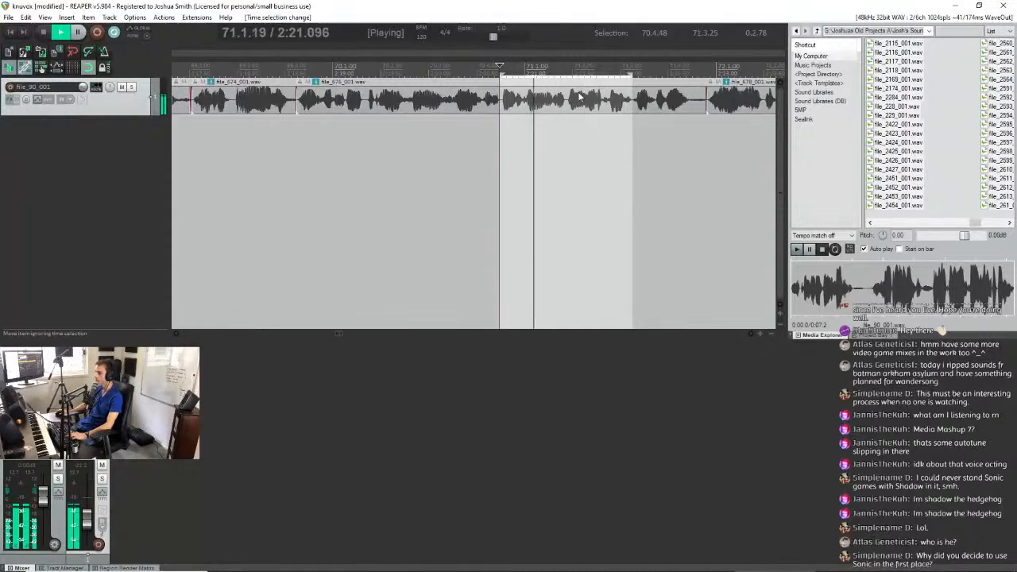
pyautogui.hotkey('shift', 'r')
# Listen on to file_712_001, select its phrase from 73.1.75 to 73.4.13, and mark it as a region.
pyautogui.scroll(-2, 578, 94)
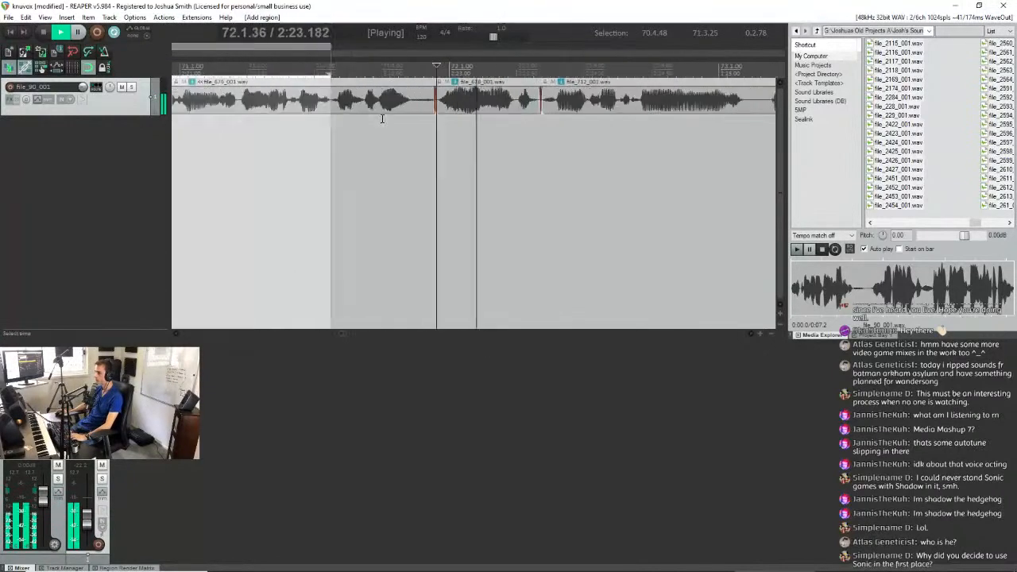
pyautogui.scroll(2, 578, 94)
pyautogui.scroll(-2, 439, 93)
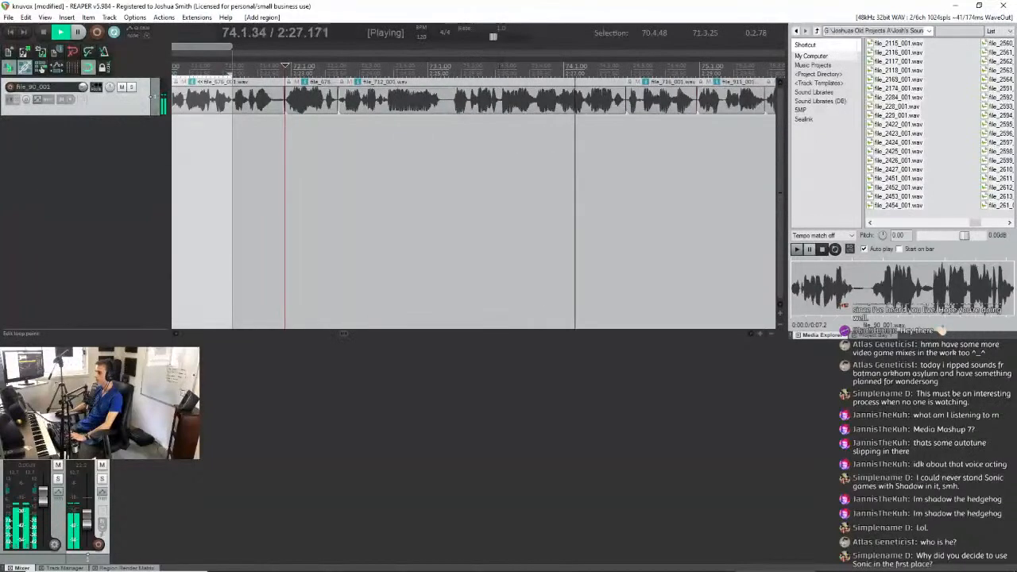
pyautogui.moveTo(501, 67); pyautogui.dragTo(454, 66)
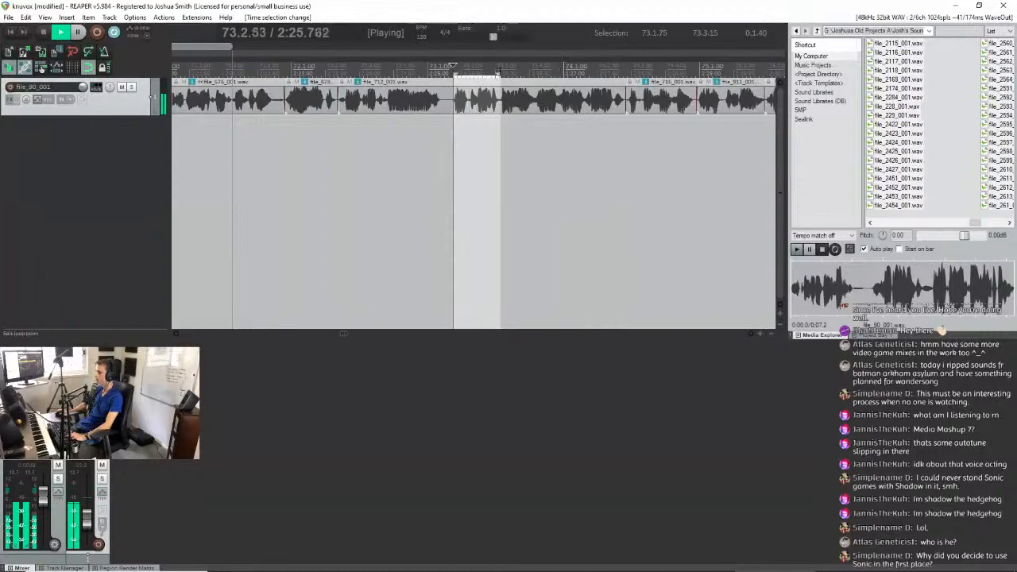
pyautogui.moveTo(498, 73); pyautogui.dragTo(533, 74)
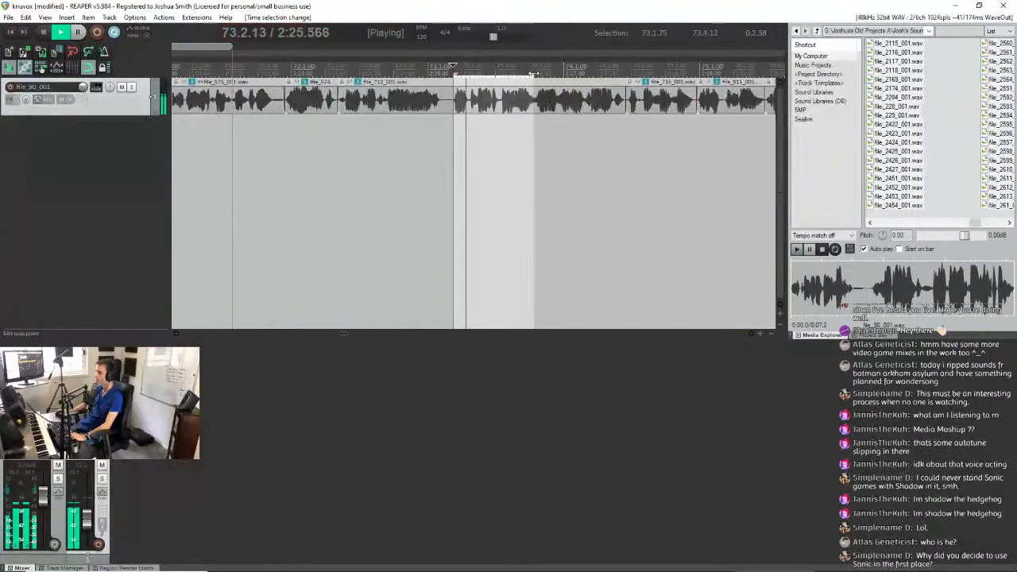
pyautogui.hotkey('shift', 'r')
# Audition the clips following file_712_001, skipping ahead through the timeline up to file_115_001 near bar 91.
pyautogui.click(631, 69)
pyautogui.scroll(2, 631, 69)
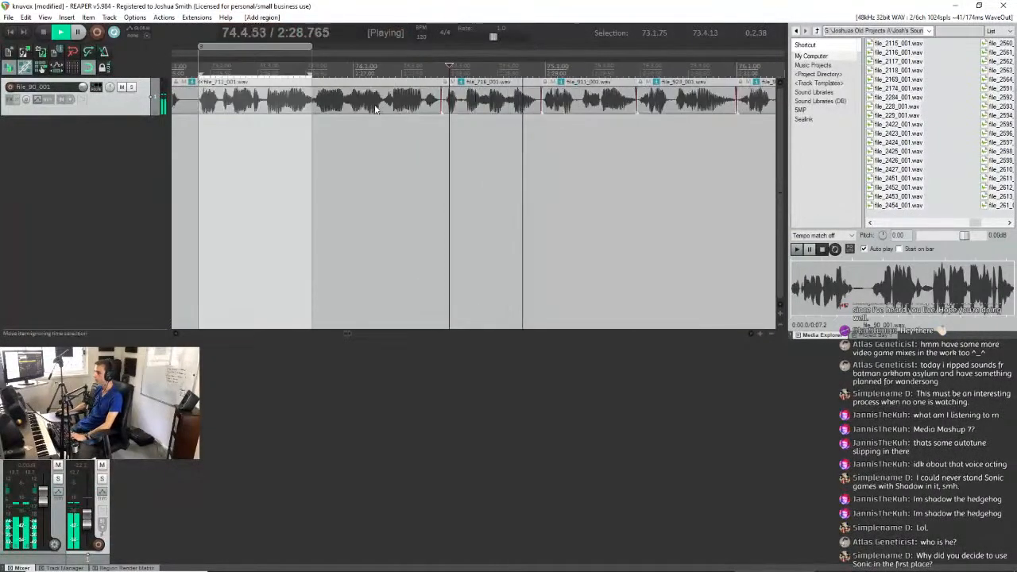
pyautogui.scroll(-5, 477, 113)
pyautogui.scroll(2, 477, 113)
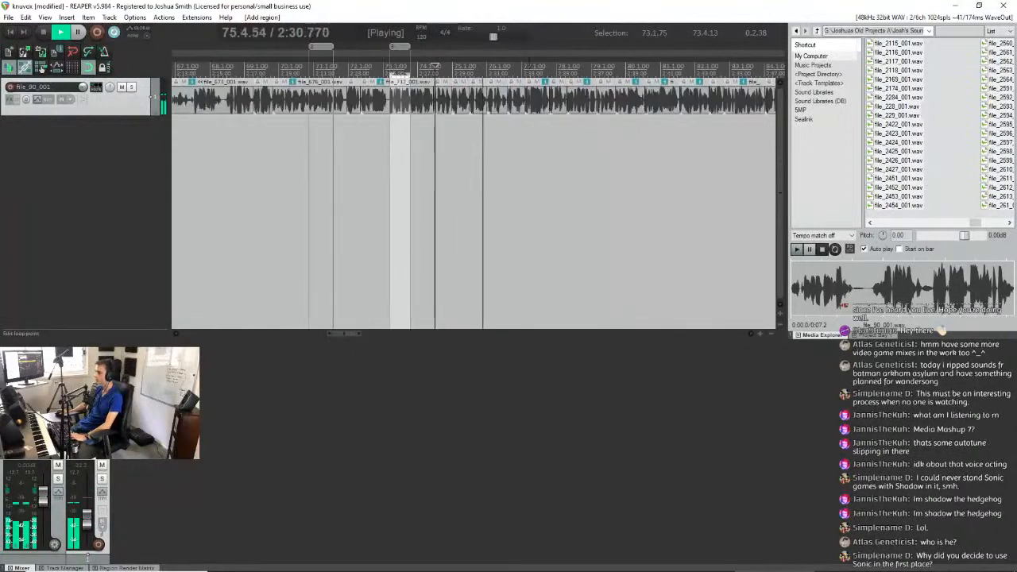
pyautogui.scroll(2, 526, 70)
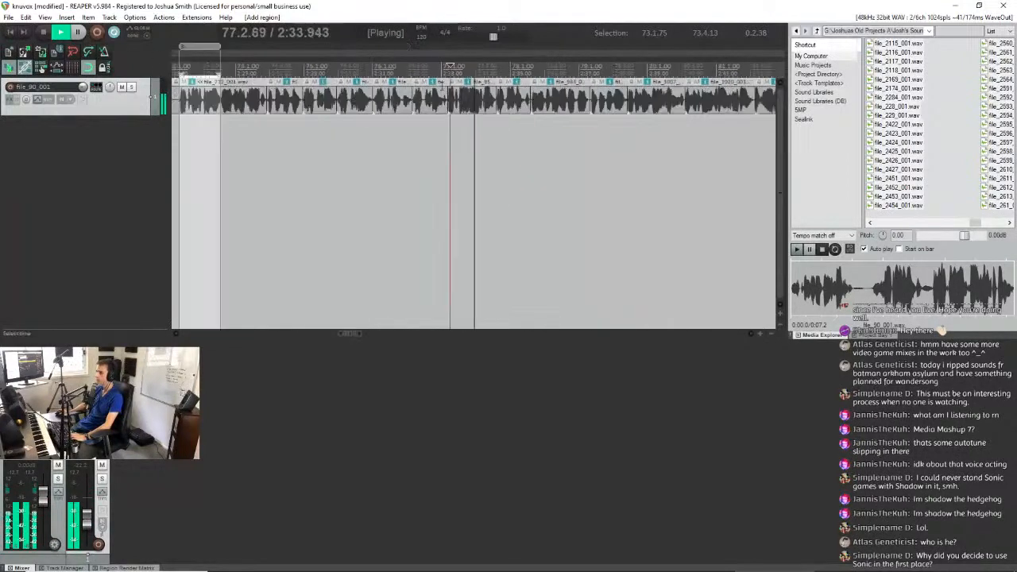
pyautogui.scroll(-2, 526, 88)
pyautogui.click(583, 69)
pyautogui.scroll(-2, 356, 105)
pyautogui.scroll(2, 357, 106)
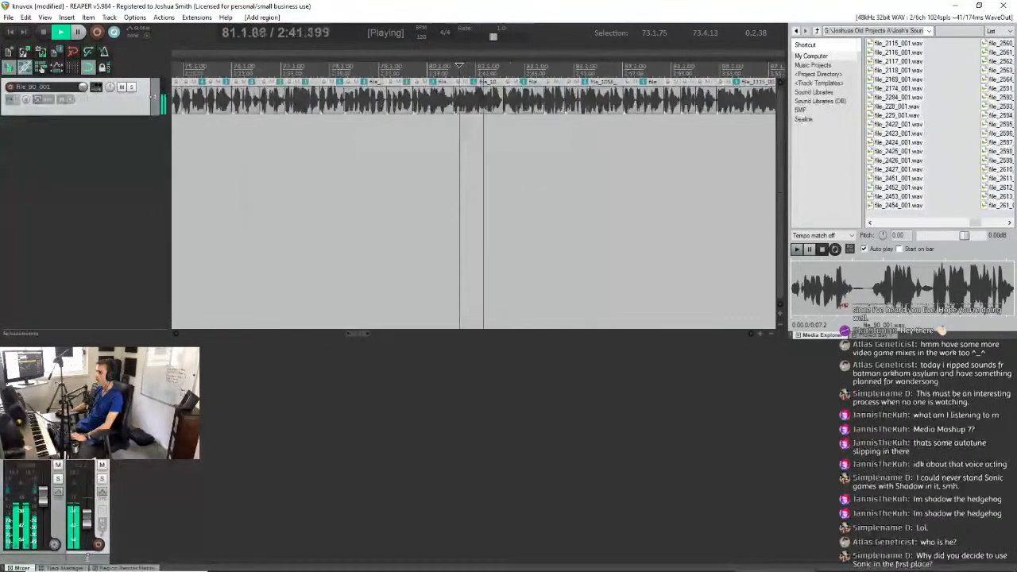
pyautogui.moveTo(681, 69); pyautogui.dragTo(652, 43)
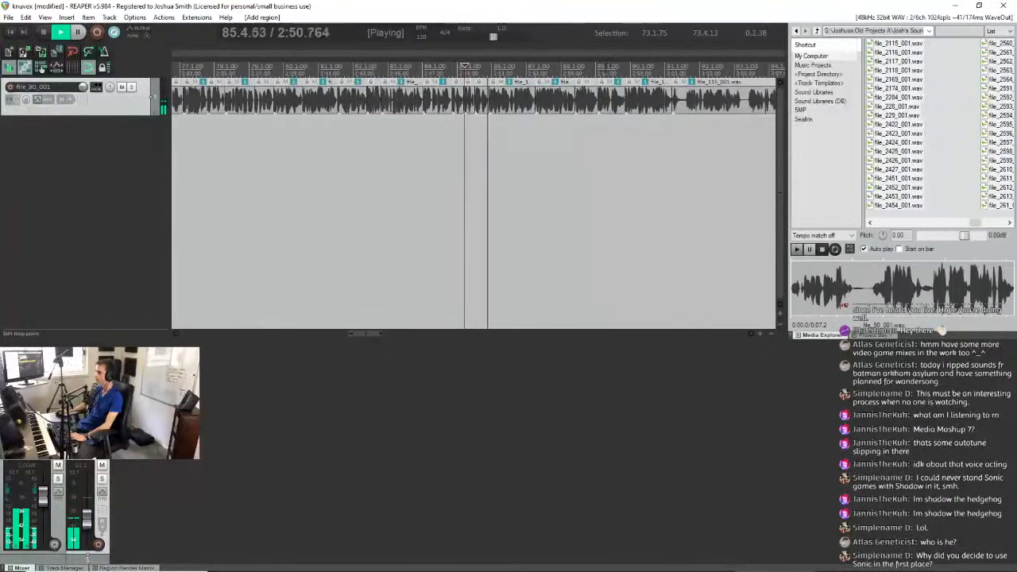
pyautogui.click(607, 68)
pyautogui.scroll(-3, 606, 67)
pyautogui.scroll(1, 607, 68)
pyautogui.click(516, 70)
pyautogui.scroll(3, 530, 72)
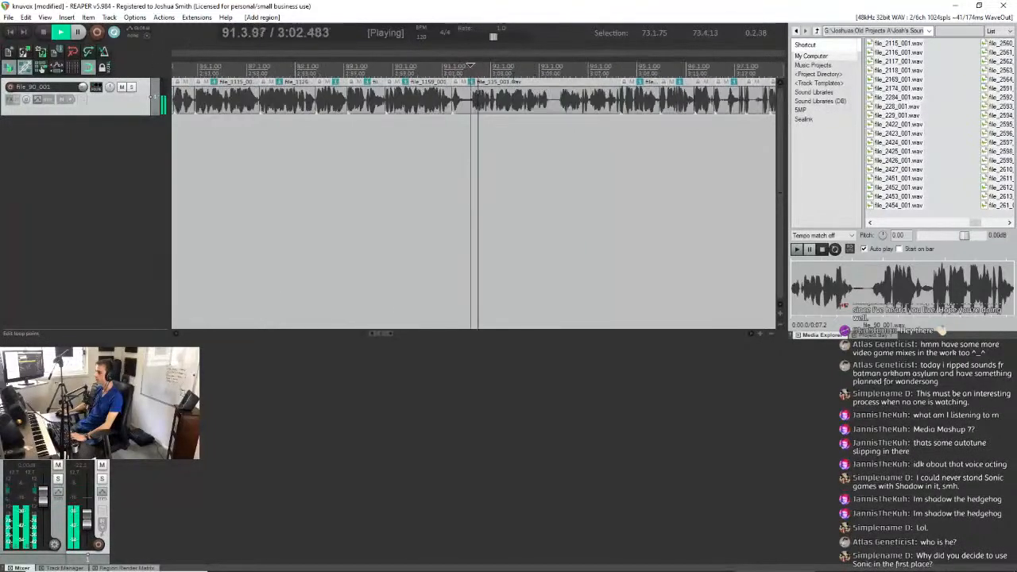
pyautogui.scroll(3, 531, 72)
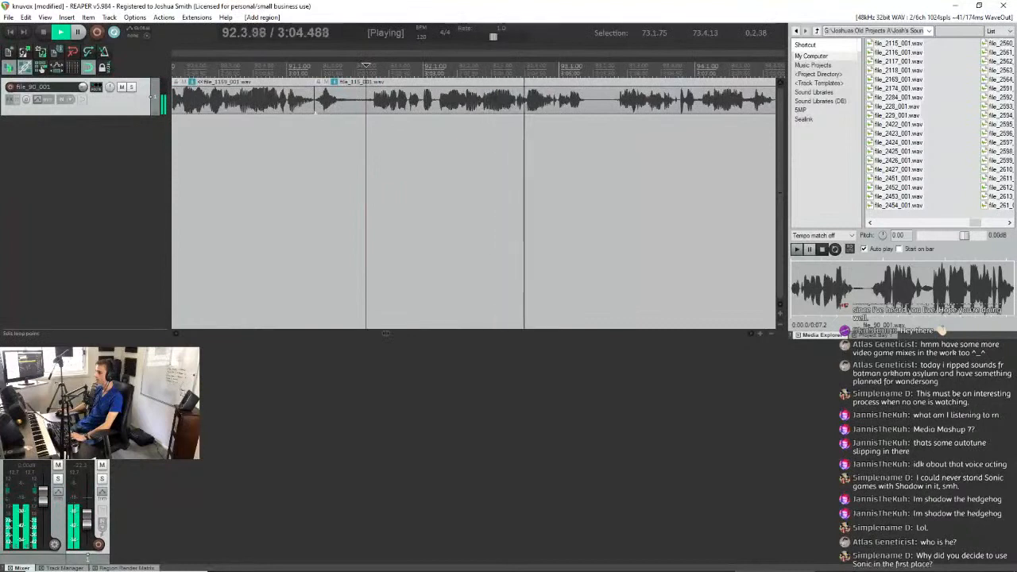
# Replay the opening of file_115_001, select the phrase from 91.4.01 to 92.3.73, and mark it as a region.
pyautogui.click(406, 69)
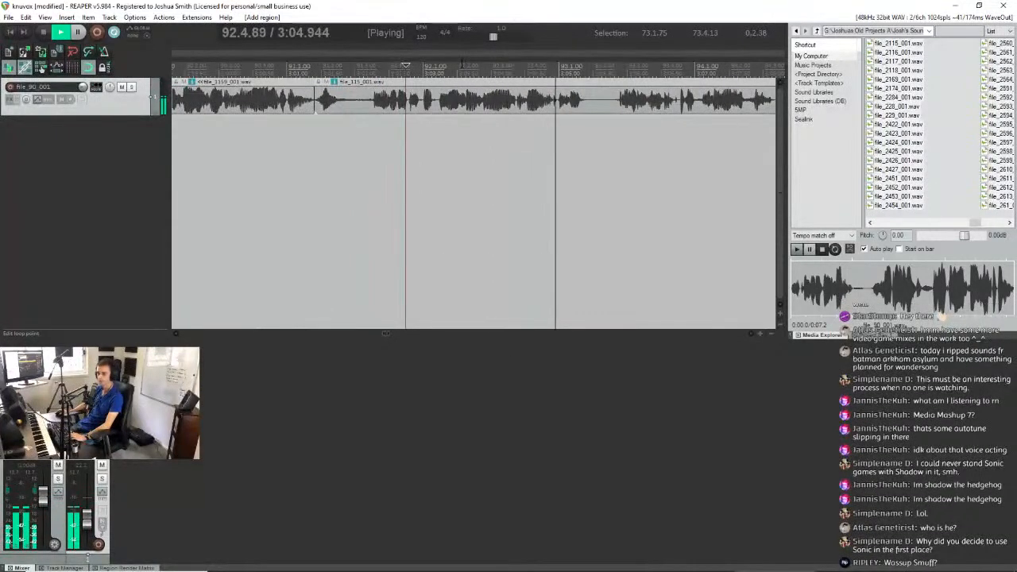
pyautogui.click(368, 68)
pyautogui.scroll(-2, 483, 76)
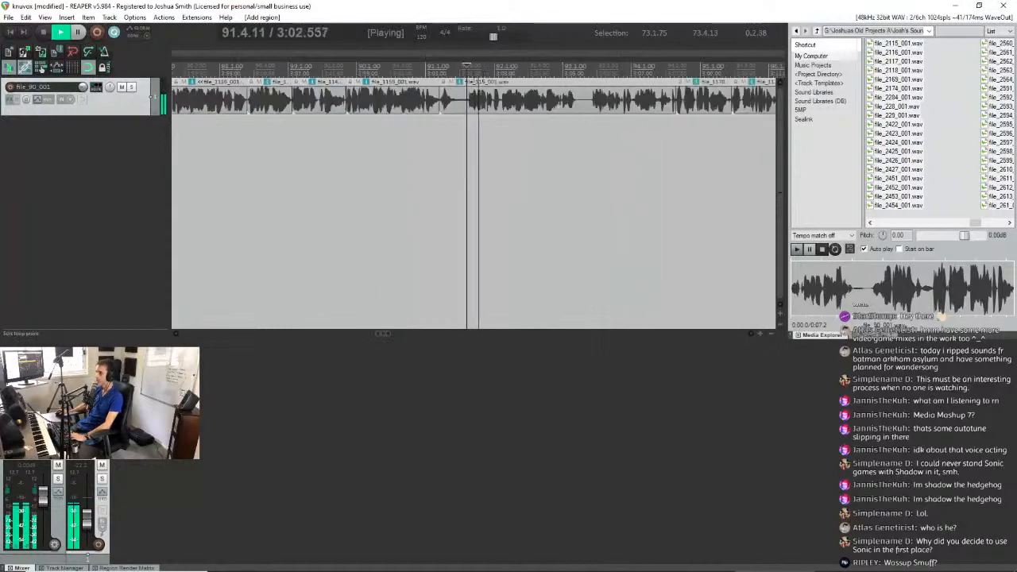
pyautogui.scroll(2, 483, 74)
pyautogui.scroll(-2, 483, 75)
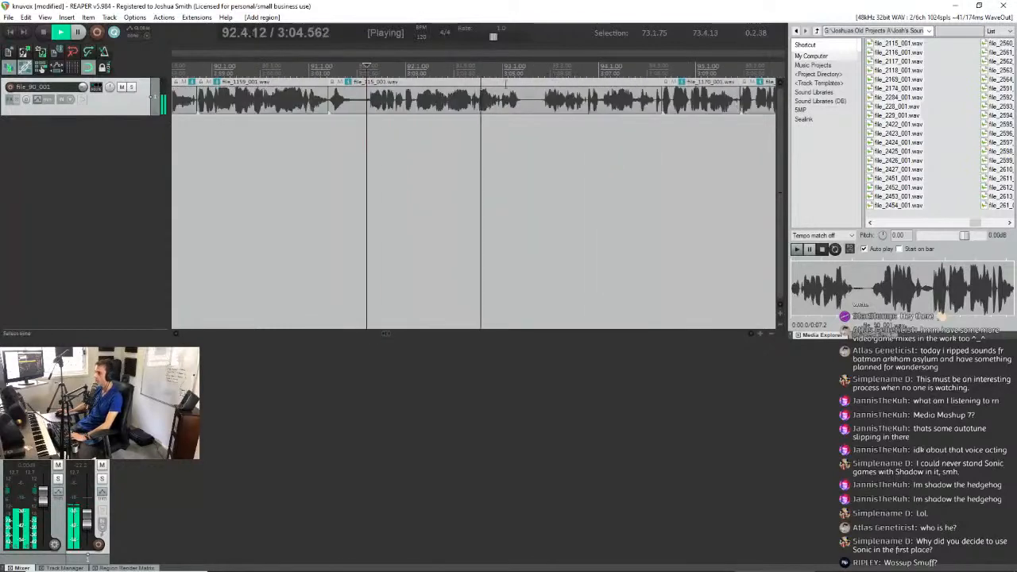
pyautogui.press('space')
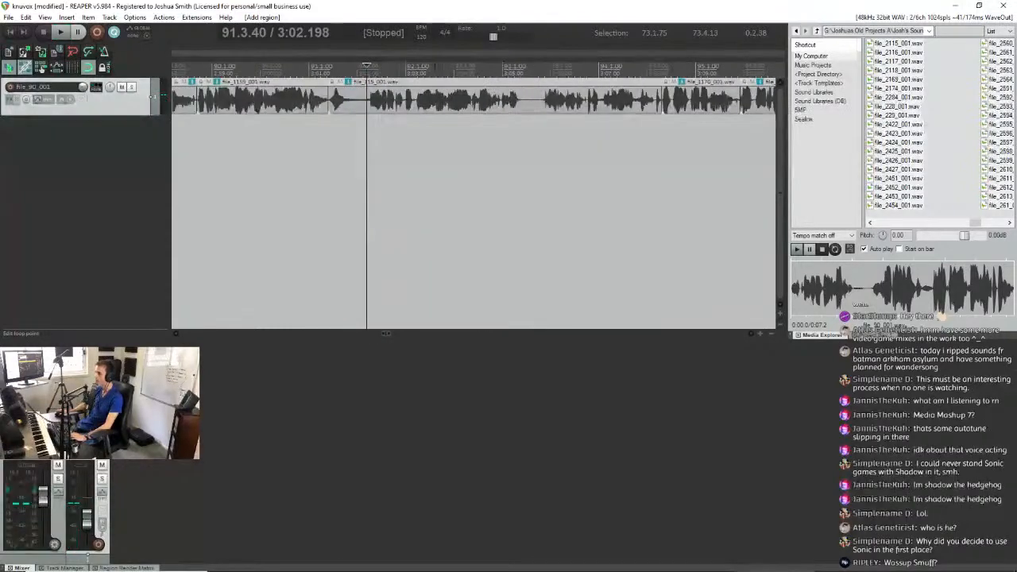
pyautogui.scroll(2, 556, 86)
pyautogui.press('space')
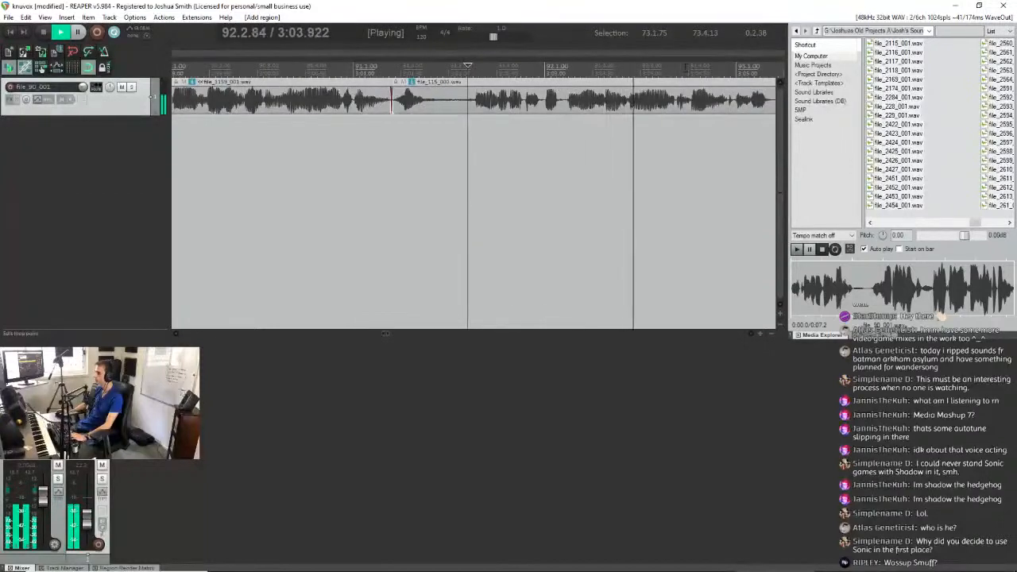
pyautogui.moveTo(677, 73); pyautogui.dragTo(497, 75)
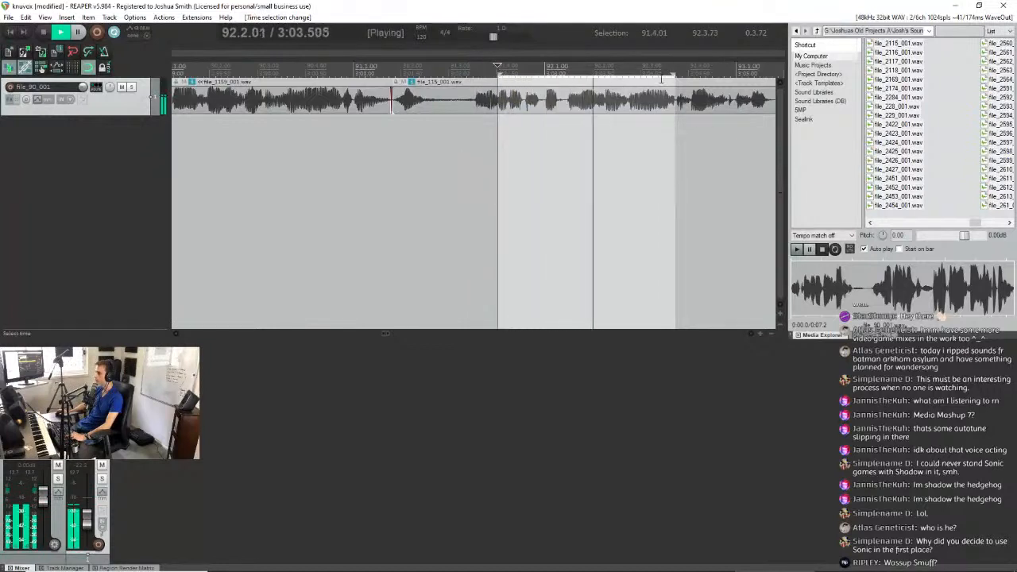
pyautogui.hotkey('shift', 'r')
# Listen through the rest of file_115_001, the short clips after it and the phrases of file_123_001, skipping ahead between them.
pyautogui.scroll(-3, 663, 82)
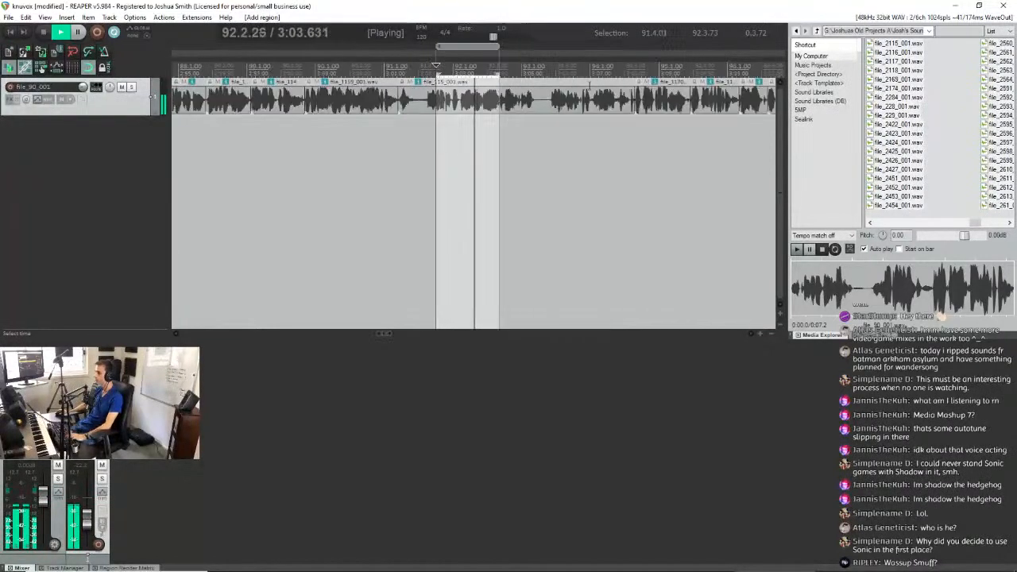
pyautogui.click(589, 79)
pyautogui.scroll(3, 589, 79)
pyautogui.scroll(-2, 452, 55)
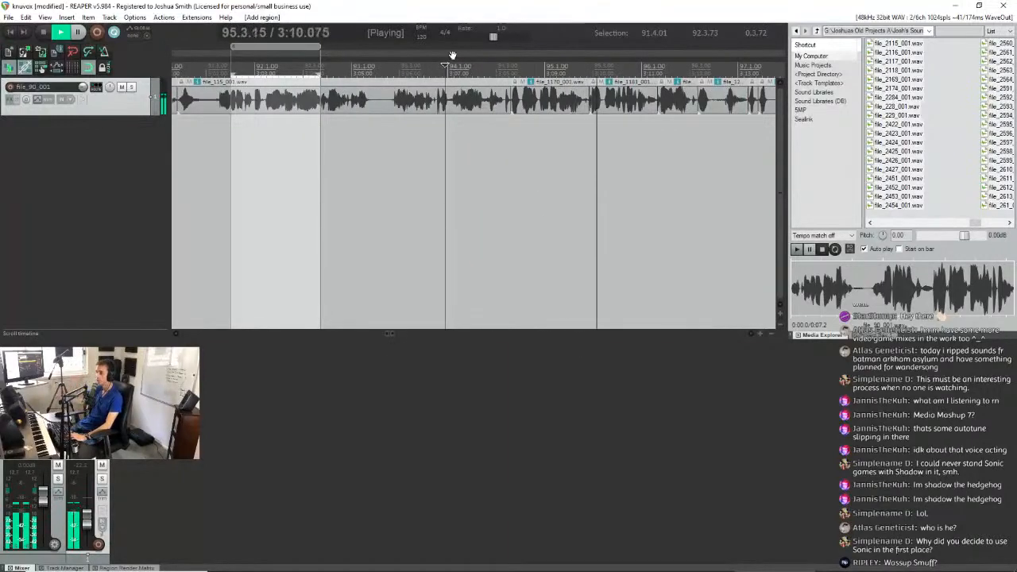
pyautogui.scroll(-1, 455, 92)
pyautogui.scroll(-2, 469, 106)
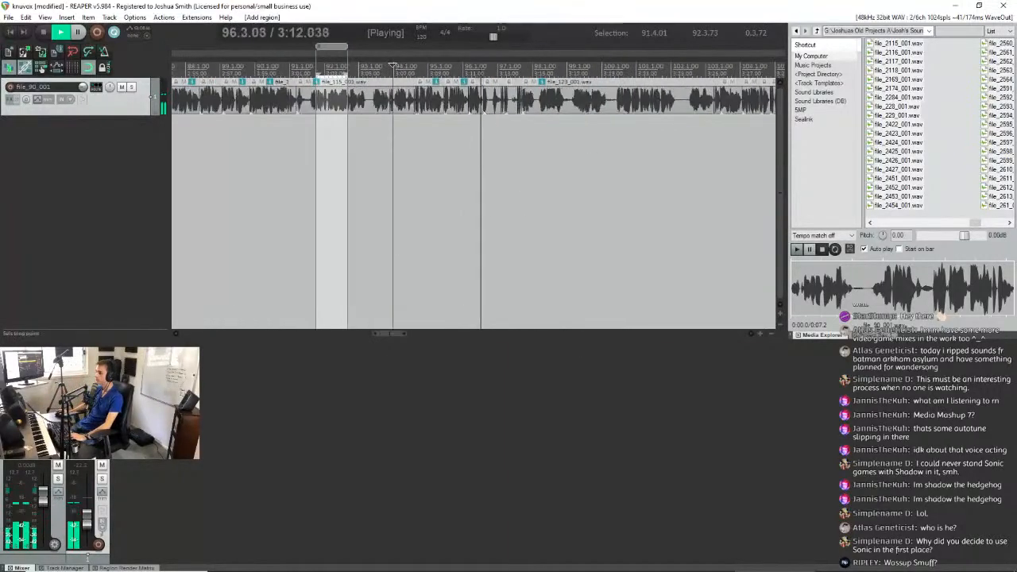
pyautogui.click(620, 70)
pyautogui.scroll(4, 620, 70)
pyautogui.click(259, 69)
pyautogui.scroll(-2, 259, 69)
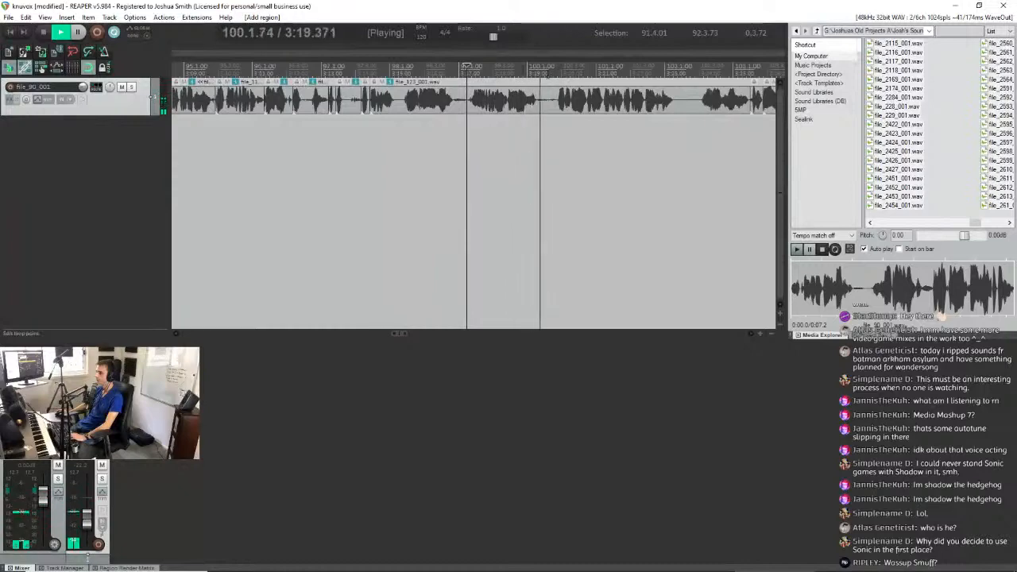
pyautogui.scroll(-2, 602, 95)
pyautogui.scroll(1, 633, 89)
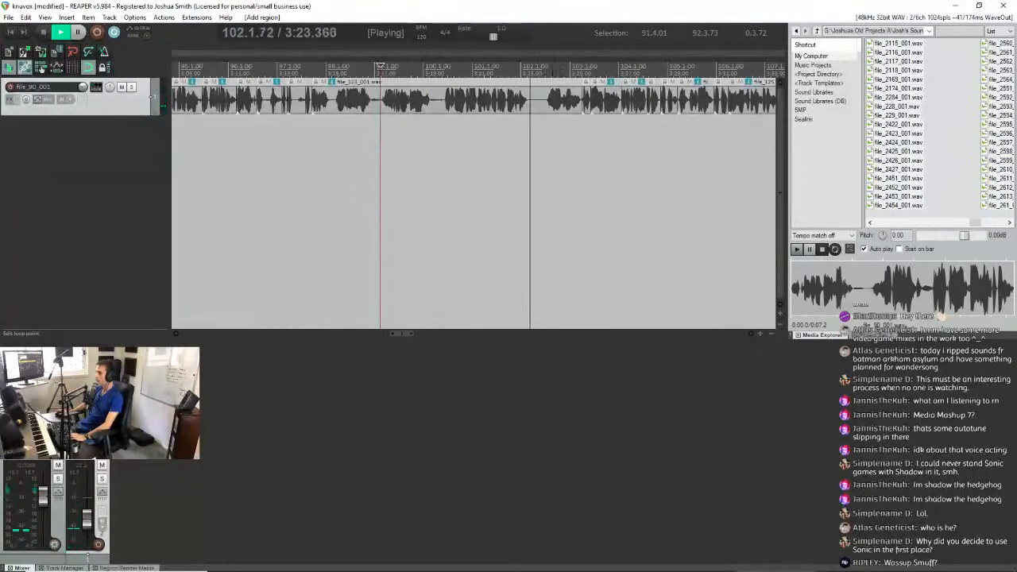
pyautogui.scroll(2, 549, 77)
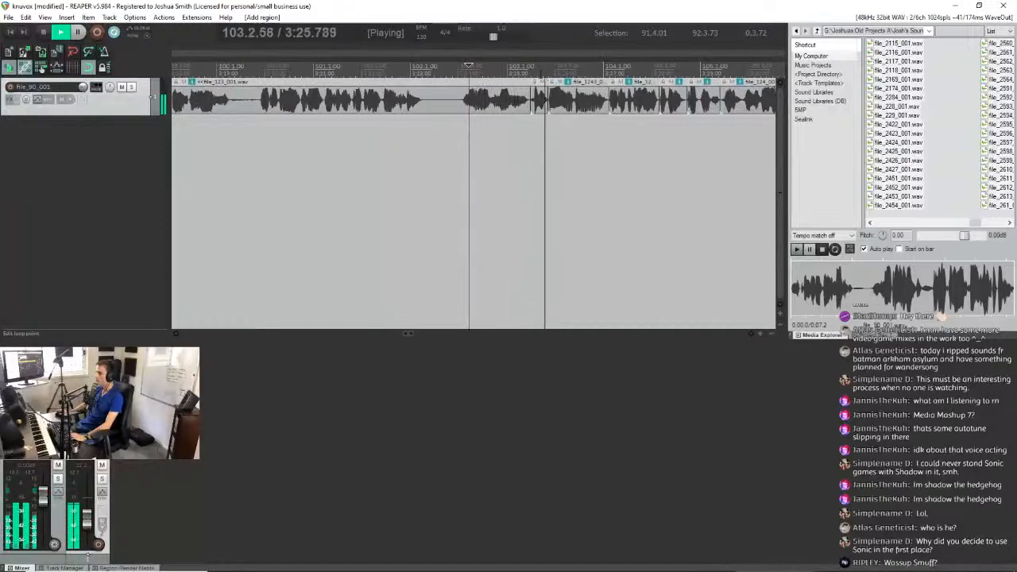
# Stop playback at the end of file_123_001, look over the waveforms of the clips that follow, and resume playback from there.
pyautogui.scroll(-6, 531, 66)
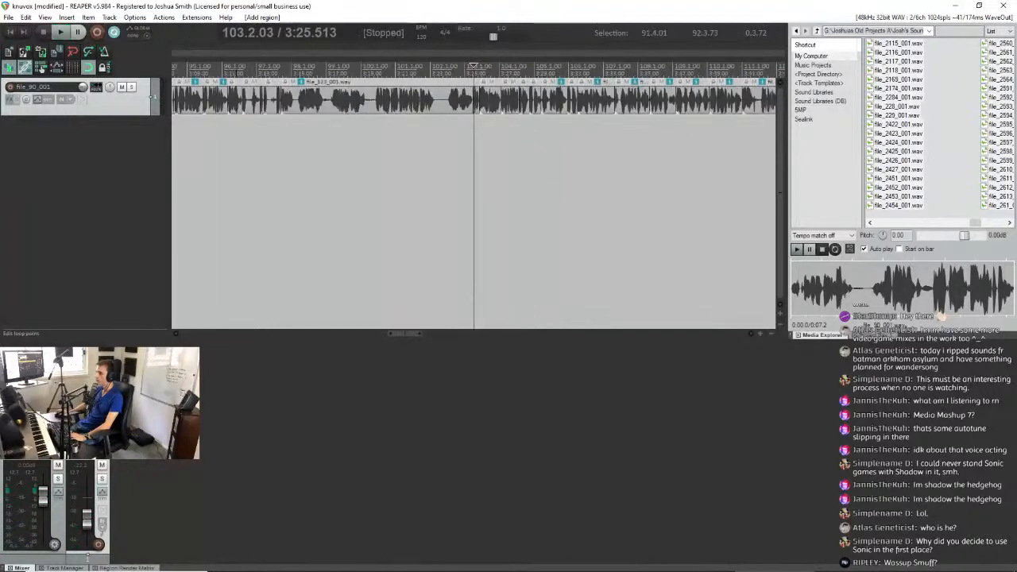
pyautogui.scroll(6, 538, 92)
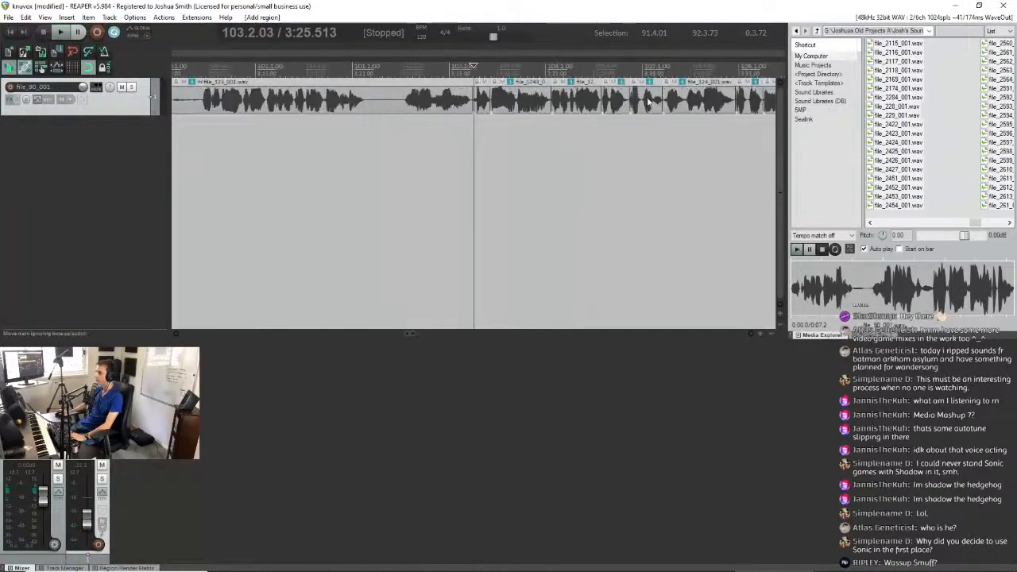
pyautogui.moveTo(409, 332); pyautogui.dragTo(417, 333)
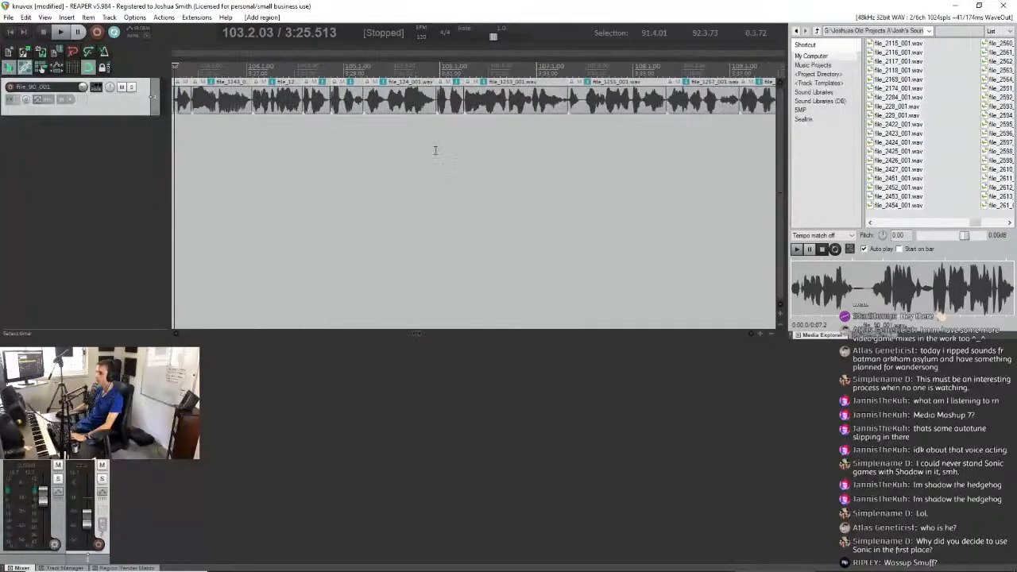
pyautogui.scroll(-4, 412, 121)
pyautogui.scroll(3, 688, 114)
pyautogui.scroll(2, 612, 119)
pyautogui.press('space')
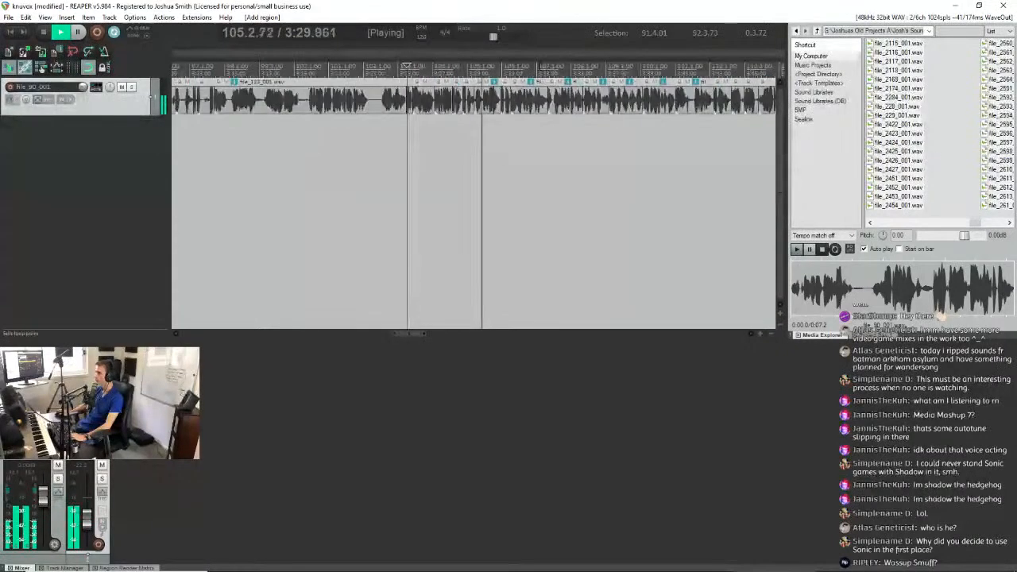
# Audition the short clips after bar 105, skipping playback ahead in stages up to about bar 119.
pyautogui.click(681, 120)
pyautogui.scroll(-4, 681, 121)
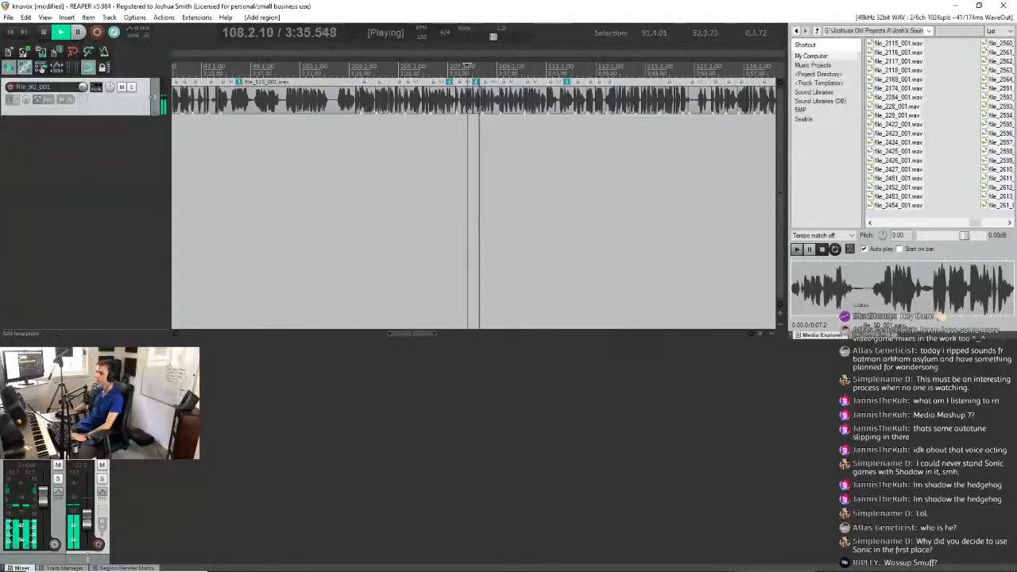
pyautogui.scroll(2, 486, 99)
pyautogui.click(675, 99)
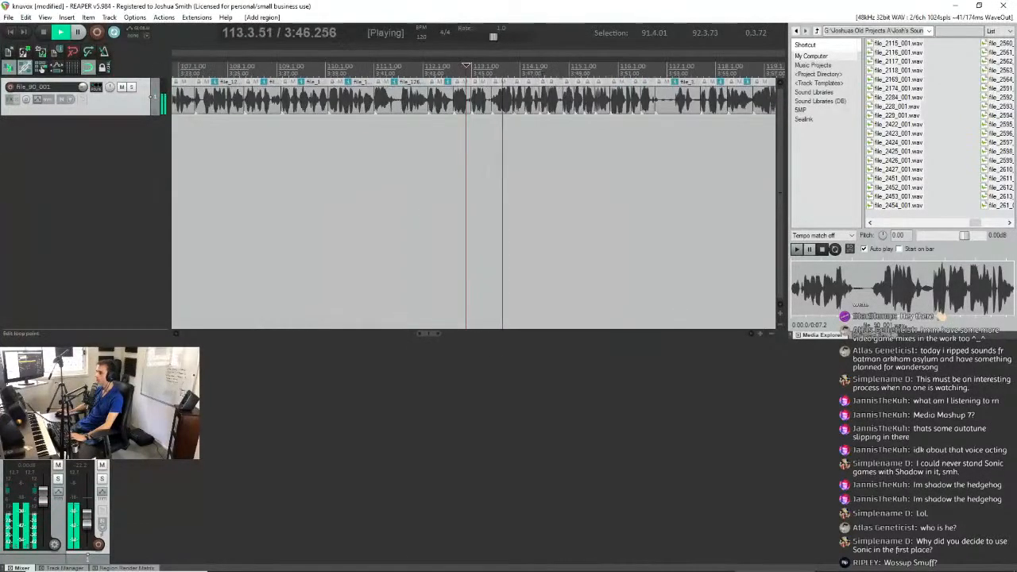
pyautogui.scroll(2, 571, 71)
pyautogui.scroll(-2, 572, 72)
pyautogui.click(572, 71)
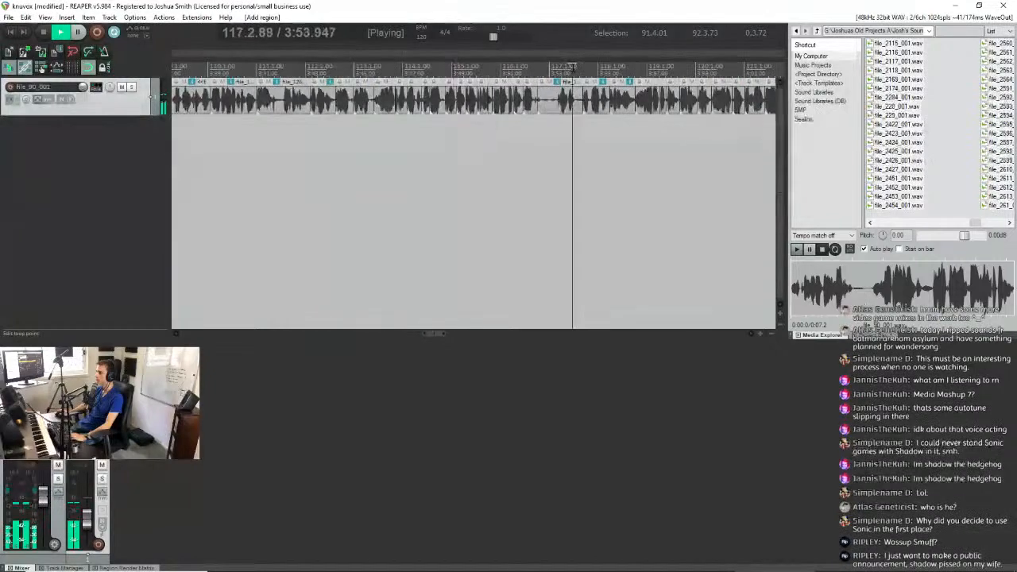
pyautogui.scroll(3, 572, 72)
pyautogui.scroll(-3, 585, 71)
pyautogui.click(518, 70)
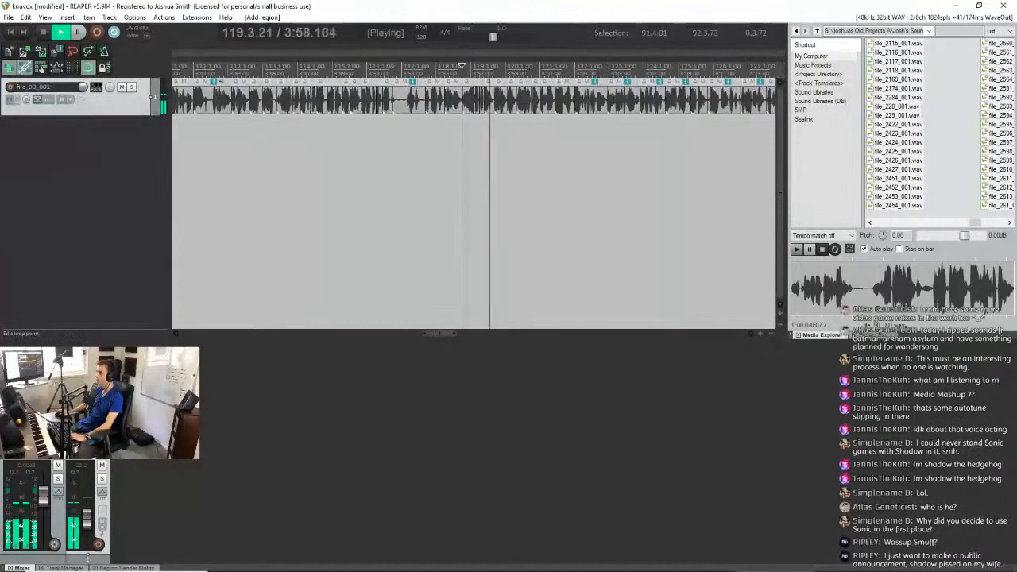
# Listen on through the clips between bar 119 and file_1378_001 near bar 132, skipping ahead between phrases.
pyautogui.scroll(2, 595, 83)
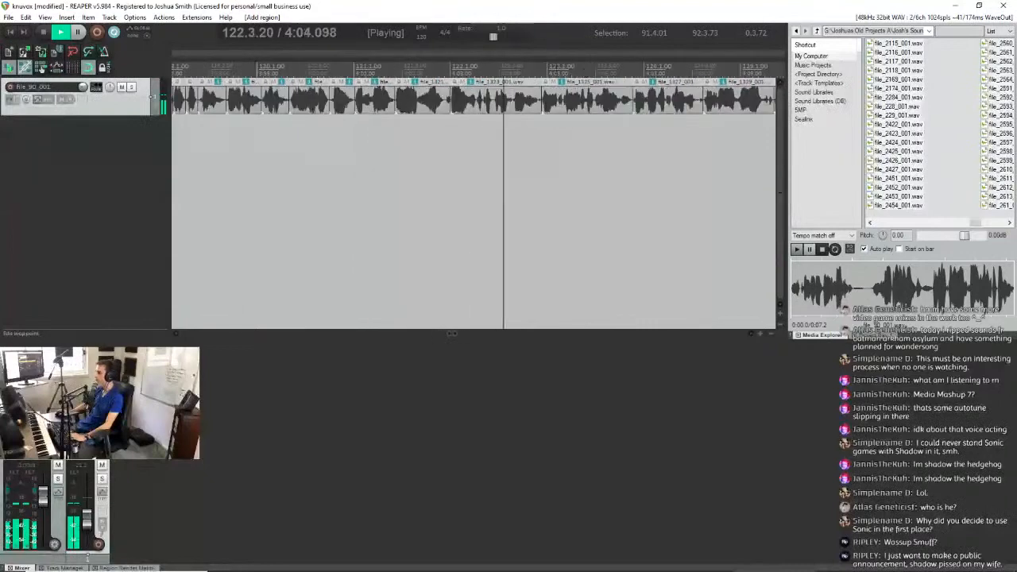
pyautogui.scroll(-2, 455, 67)
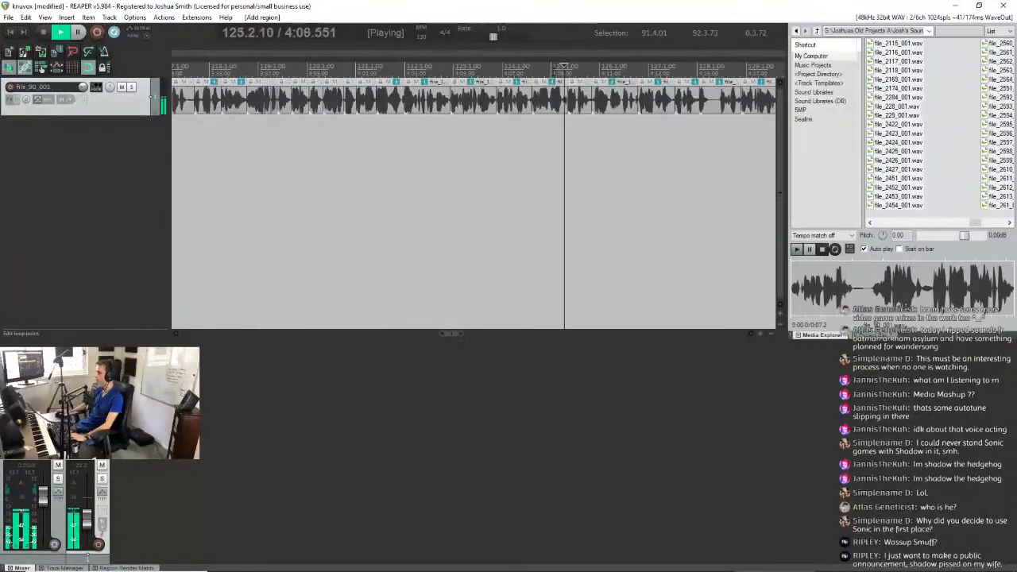
pyautogui.scroll(1, 538, 83)
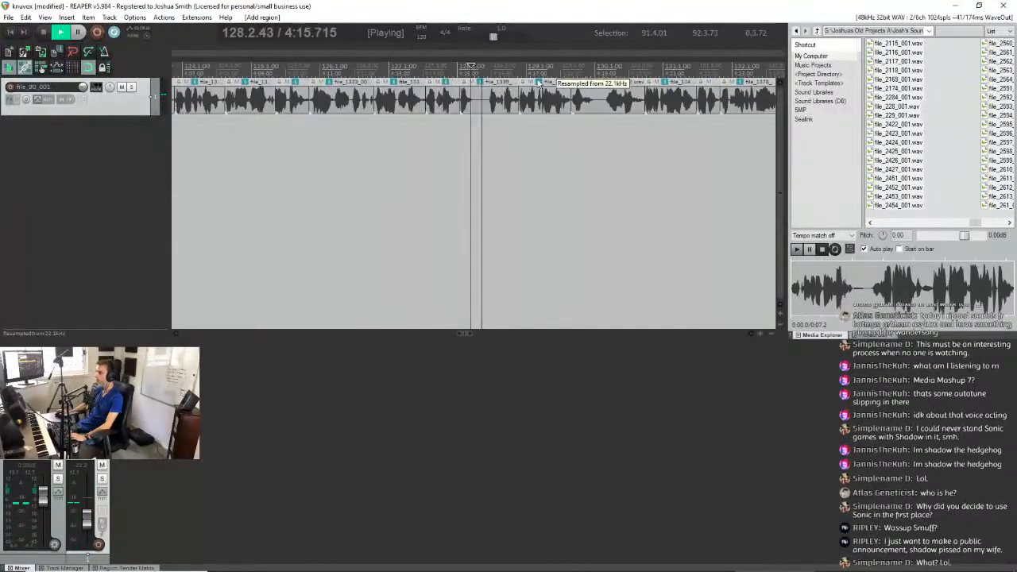
pyautogui.scroll(-3, 539, 82)
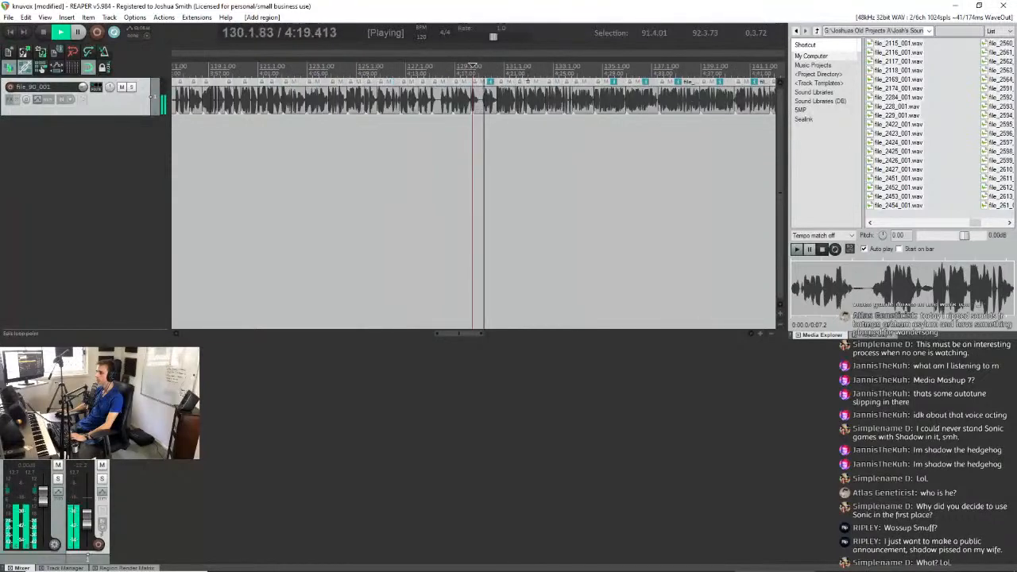
pyautogui.scroll(2, 482, 80)
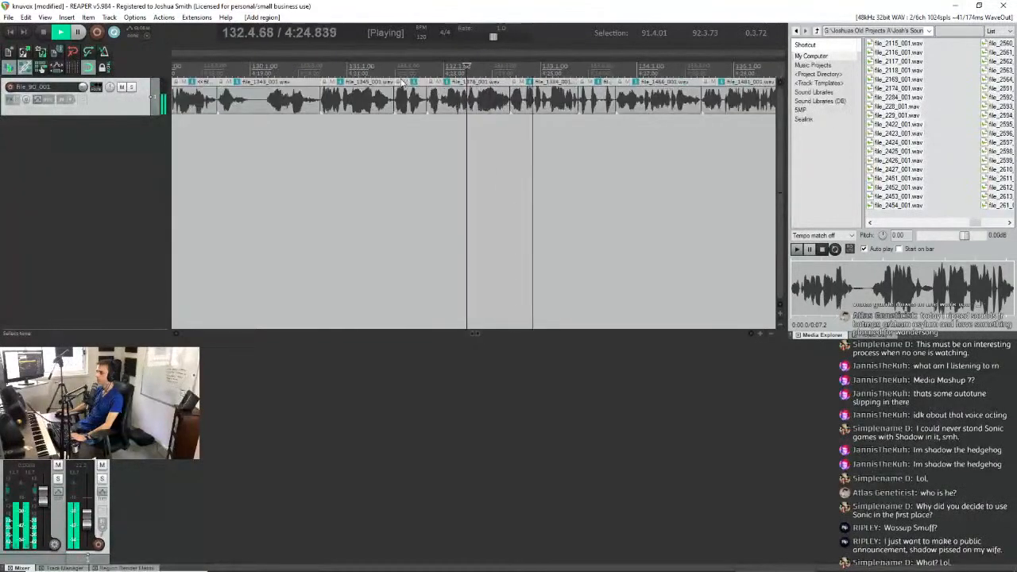
# Select file_1384_001 from 132.3.74 to 133.2.53, replay it, mark it as a region, and stop playback.
pyautogui.scroll(2, 493, 83)
pyautogui.moveTo(482, 79); pyautogui.dragTo(350, 79)
pyautogui.press('space')
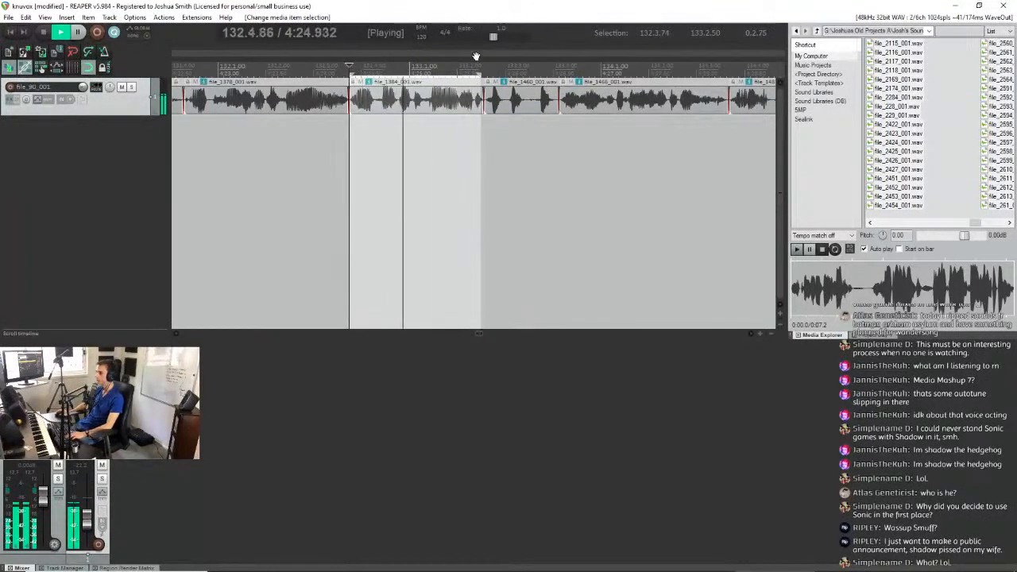
pyautogui.moveTo(481, 77); pyautogui.dragTo(483, 77)
pyautogui.hotkey('shift', 'r')
pyautogui.press('space')
# Resume playback from about bar 134 and listen through file_1481_001, file_1482_001 and file_1784_001.
pyautogui.click(601, 159)
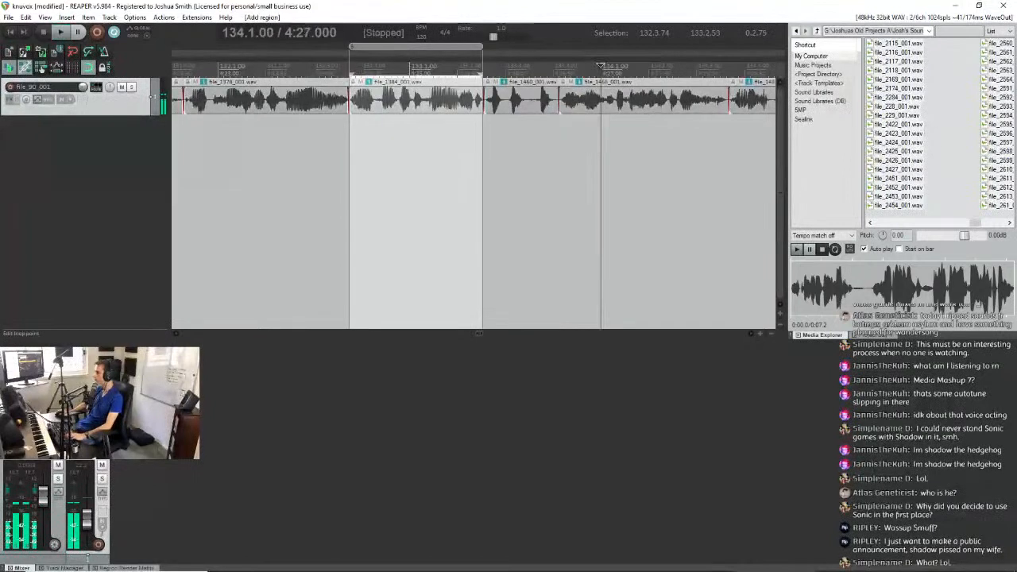
pyautogui.press('space')
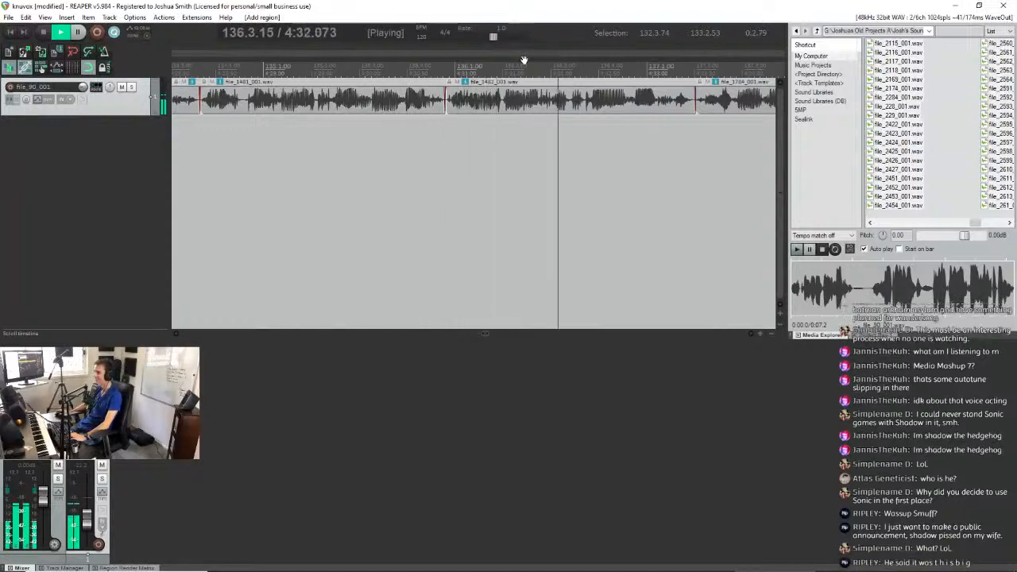
pyautogui.scroll(-4, 531, 58)
pyautogui.scroll(2, 524, 60)
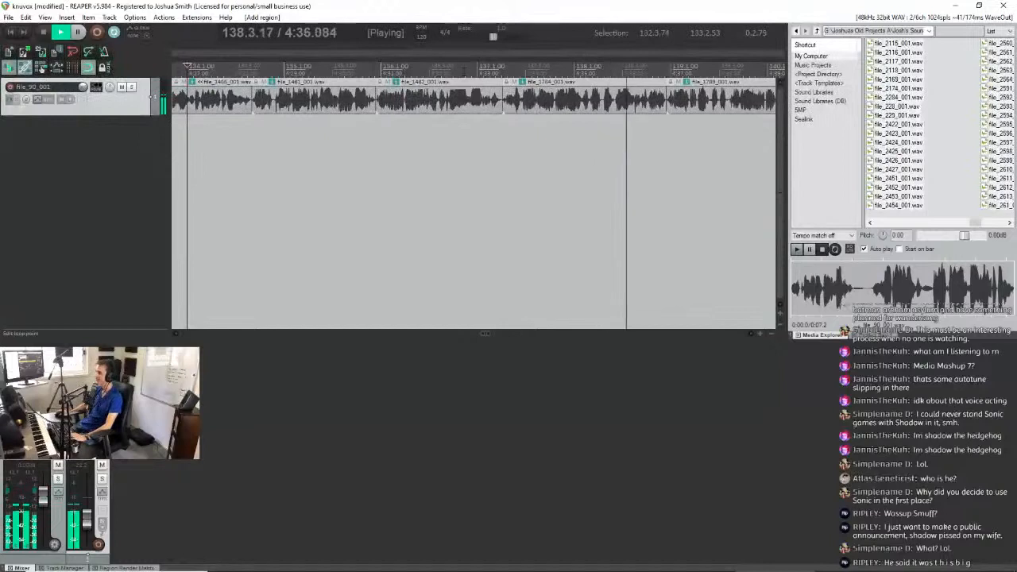
# Replay file_1482_001, select its phrase from 136.3.68 to 137.1.21, and mark it as a region.
pyautogui.click(420, 70)
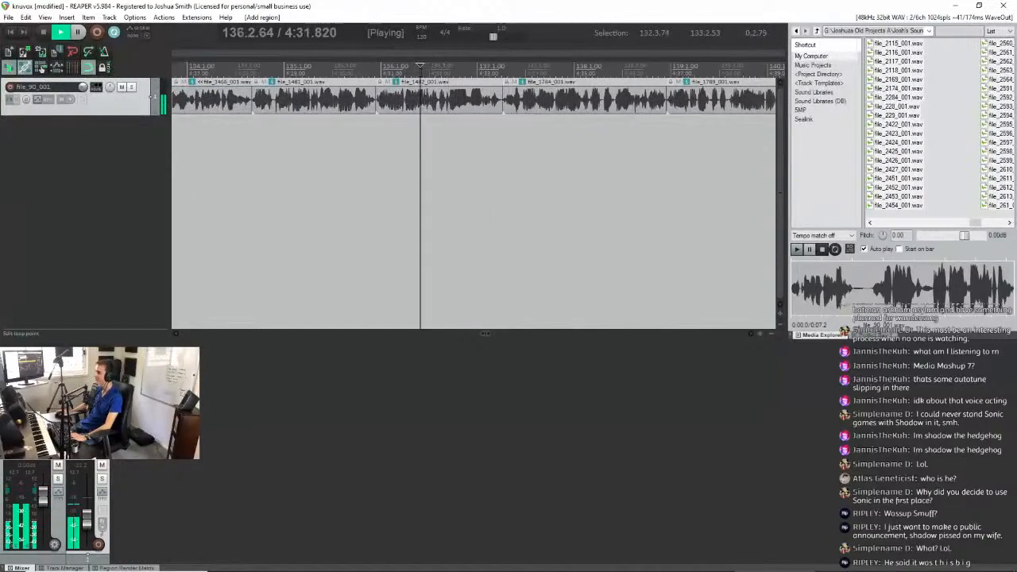
pyautogui.scroll(3, 419, 70)
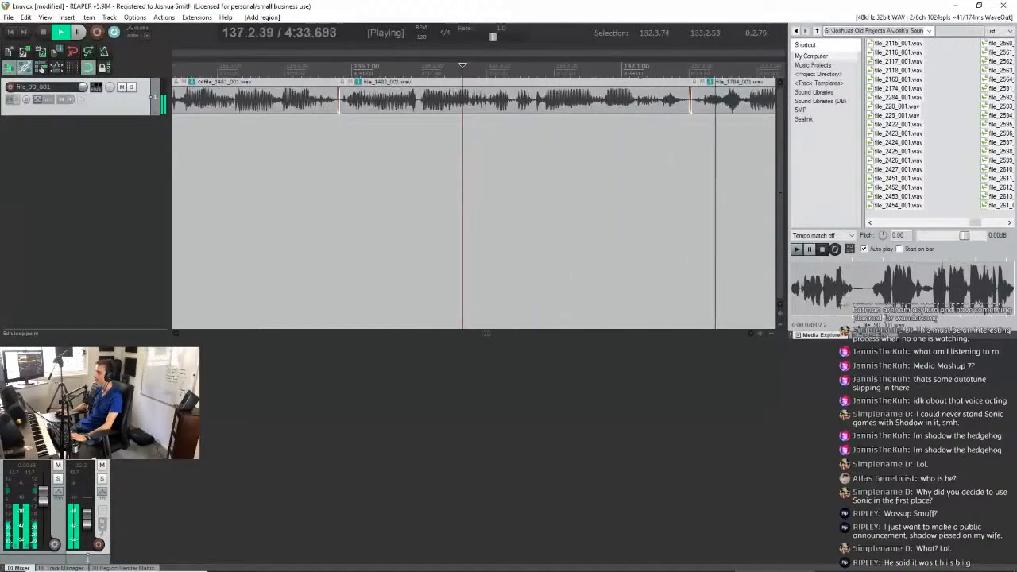
pyautogui.moveTo(639, 73); pyautogui.dragTo(533, 73)
pyautogui.press('space')
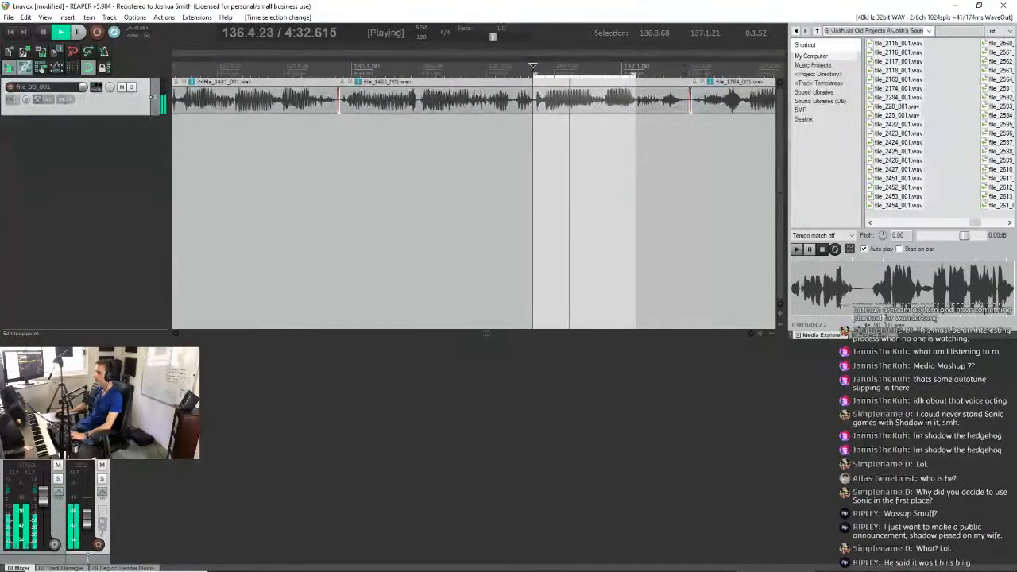
pyautogui.hotkey('shift', 'r')
# Audition file_1784_001, file_1789_001 and file_1823_001, skipping ahead up to the short clip near bar 142.
pyautogui.scroll(-3, 683, 72)
pyautogui.click(564, 72)
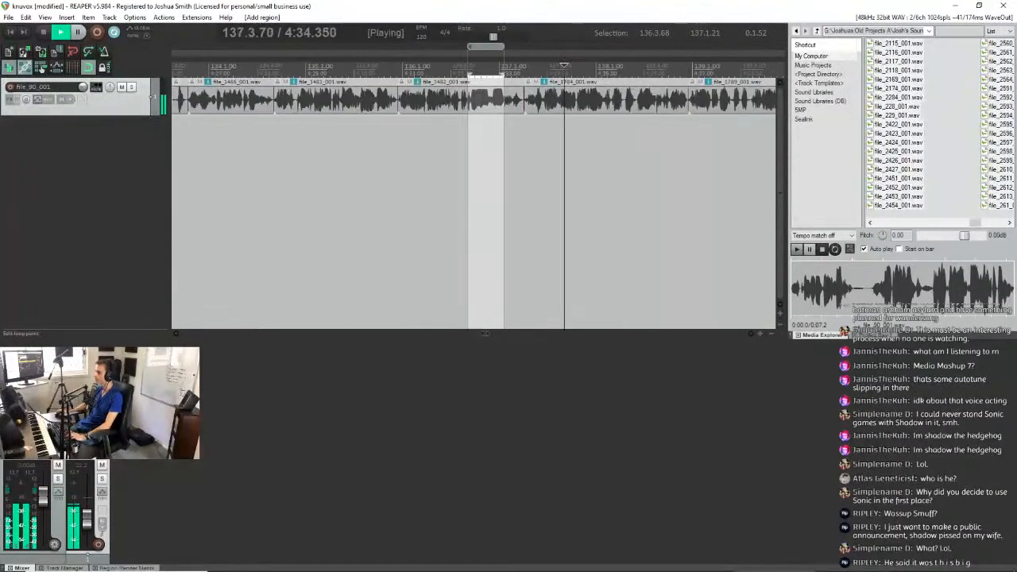
pyautogui.scroll(2, 609, 80)
pyautogui.scroll(-2, 609, 79)
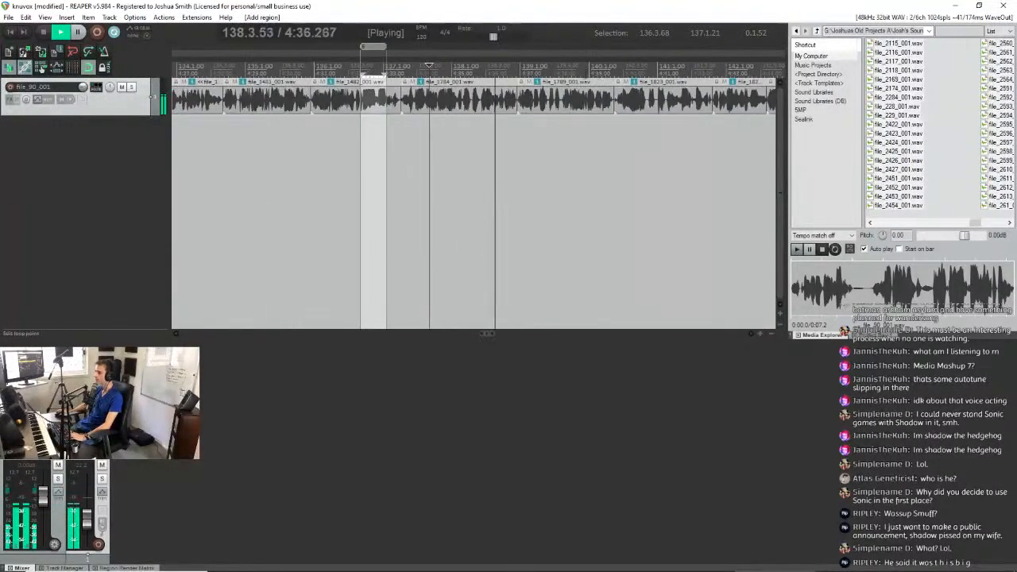
pyautogui.click(585, 72)
pyautogui.scroll(2, 586, 73)
pyautogui.scroll(-3, 587, 73)
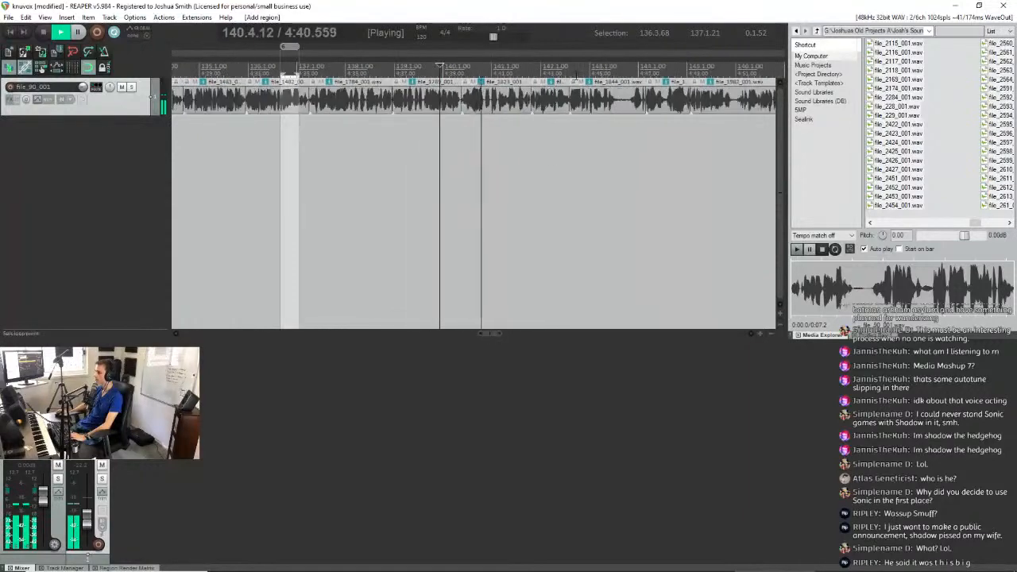
pyautogui.click(545, 66)
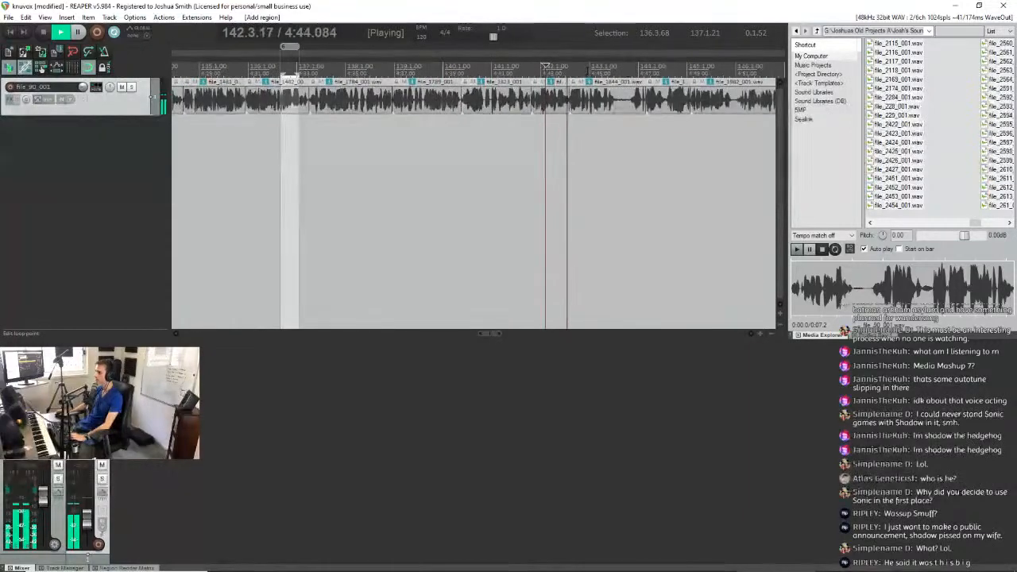
# Audition the clips from file_1844_001 onward, skipping ahead to file_1983_001 near bar 148.
pyautogui.scroll(1, 652, 73)
pyautogui.click(658, 72)
pyautogui.scroll(2, 651, 73)
pyautogui.scroll(-2, 509, 83)
pyautogui.click(385, 67)
pyautogui.click(351, 66)
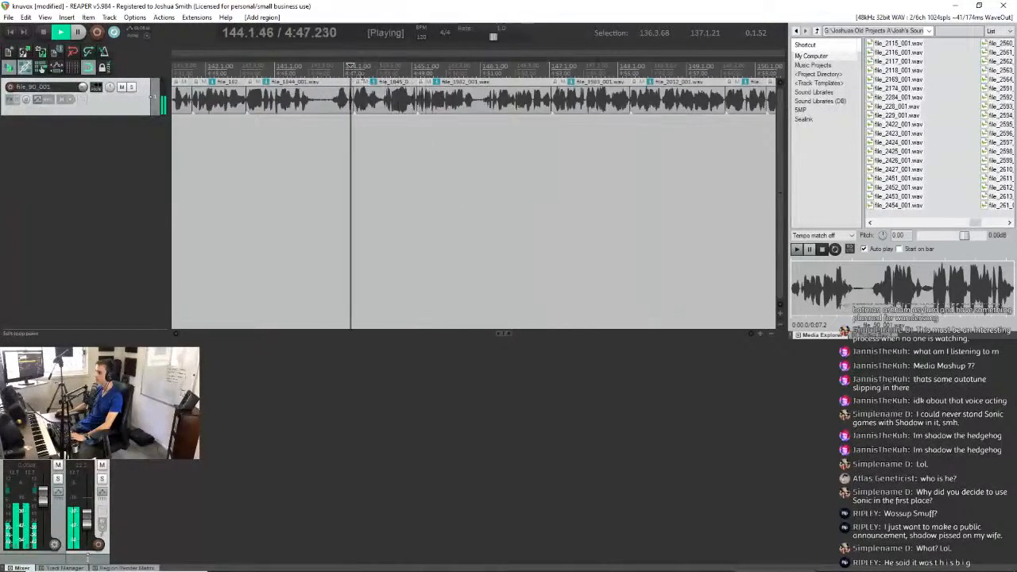
pyautogui.click(607, 68)
pyautogui.scroll(2, 604, 71)
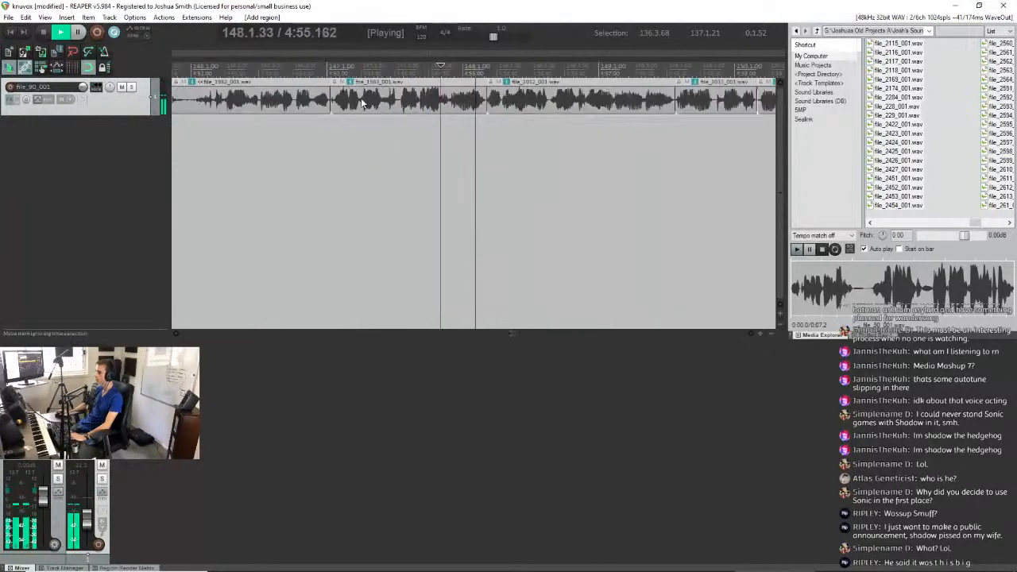
# Listen through the clips from file_2012_001 to the start of file_2169_001 near bar 160 for usable phrases.
pyautogui.scroll(-1, 588, 75)
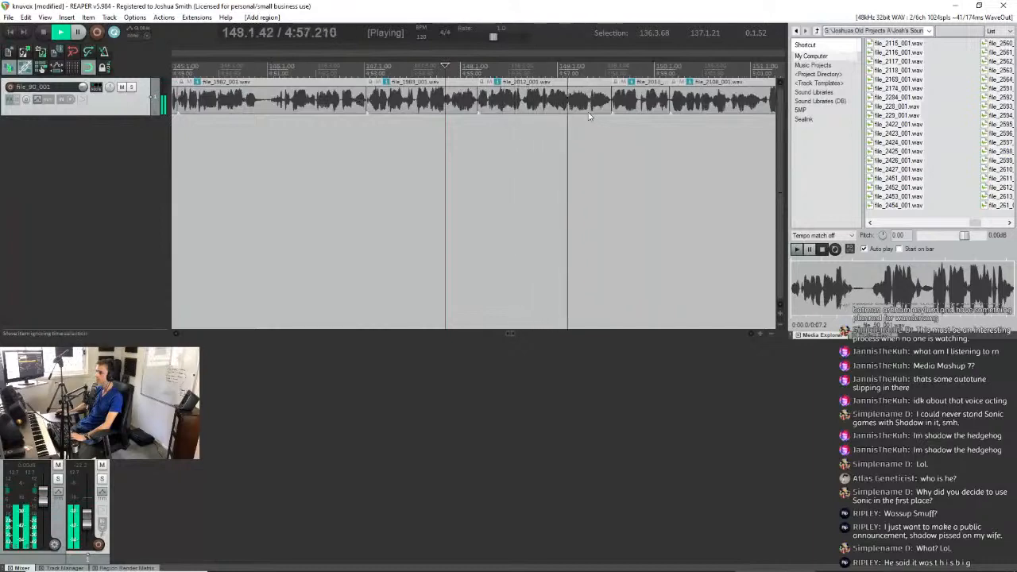
pyautogui.scroll(-1, 501, 116)
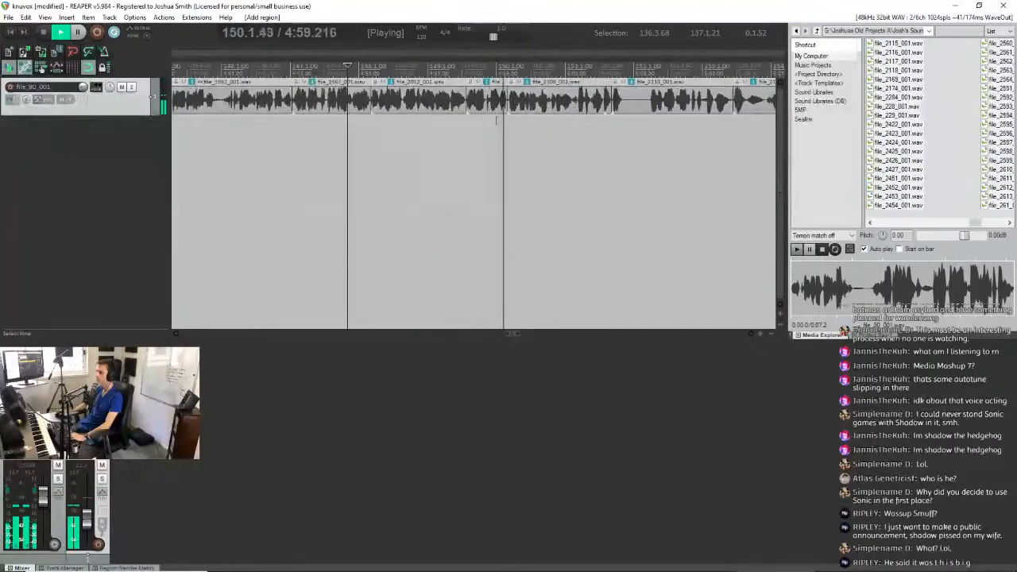
pyautogui.scroll(-1, 630, 116)
pyautogui.scroll(1, 631, 116)
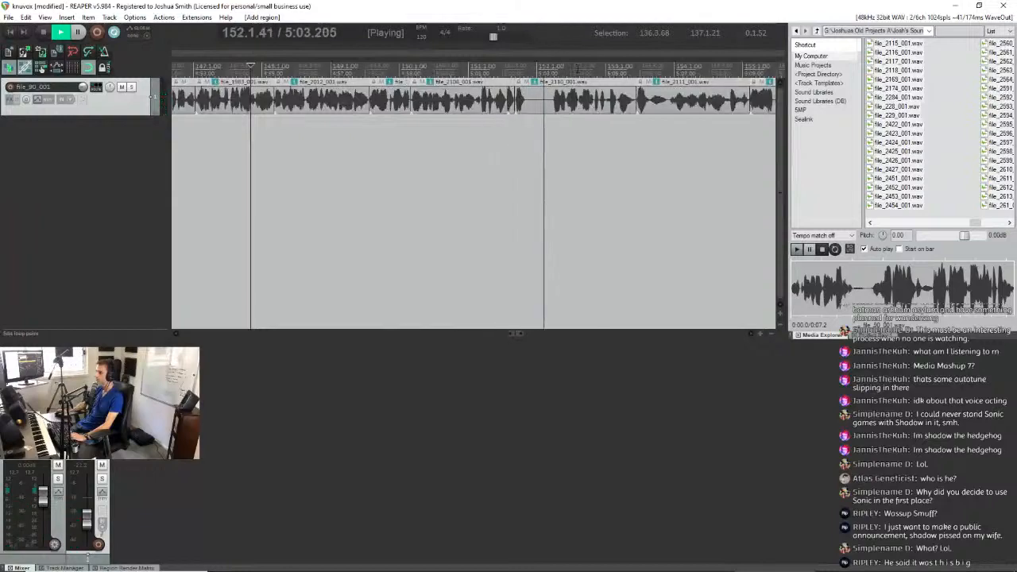
pyautogui.scroll(-1, 600, 83)
pyautogui.scroll(1, 600, 83)
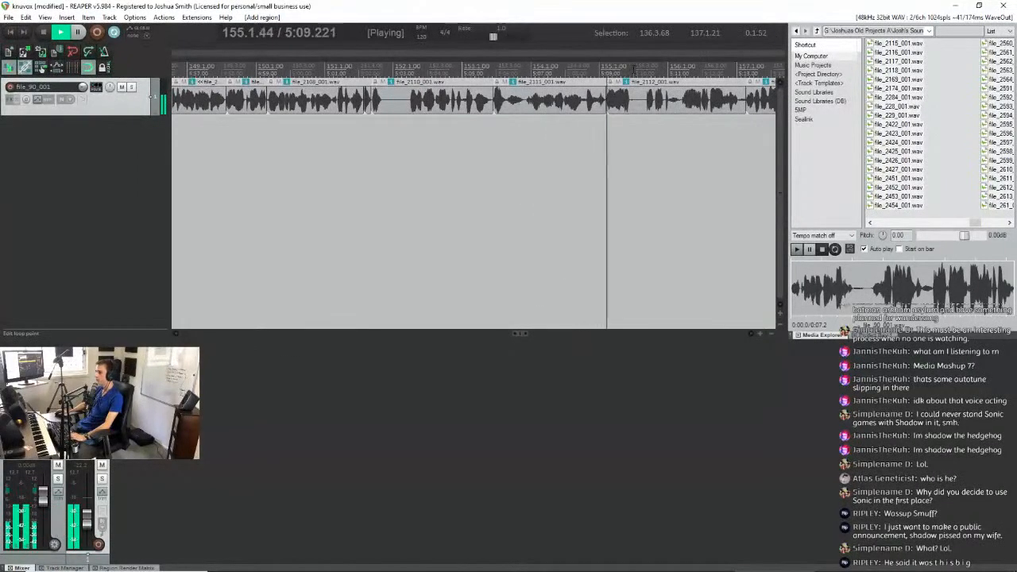
pyautogui.scroll(-2, 589, 77)
pyautogui.scroll(2, 583, 85)
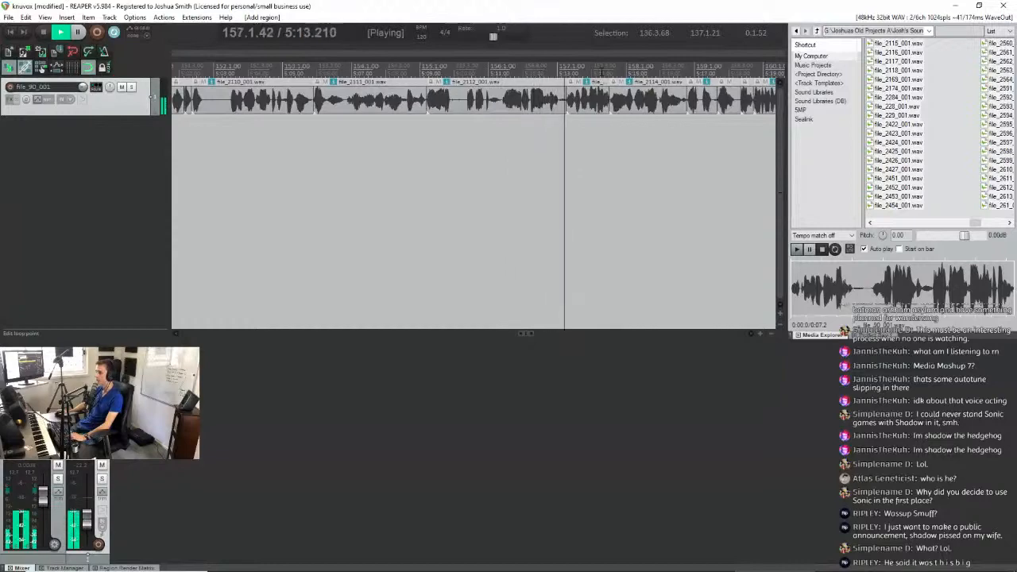
pyautogui.scroll(-2, 599, 72)
pyautogui.scroll(2, 599, 72)
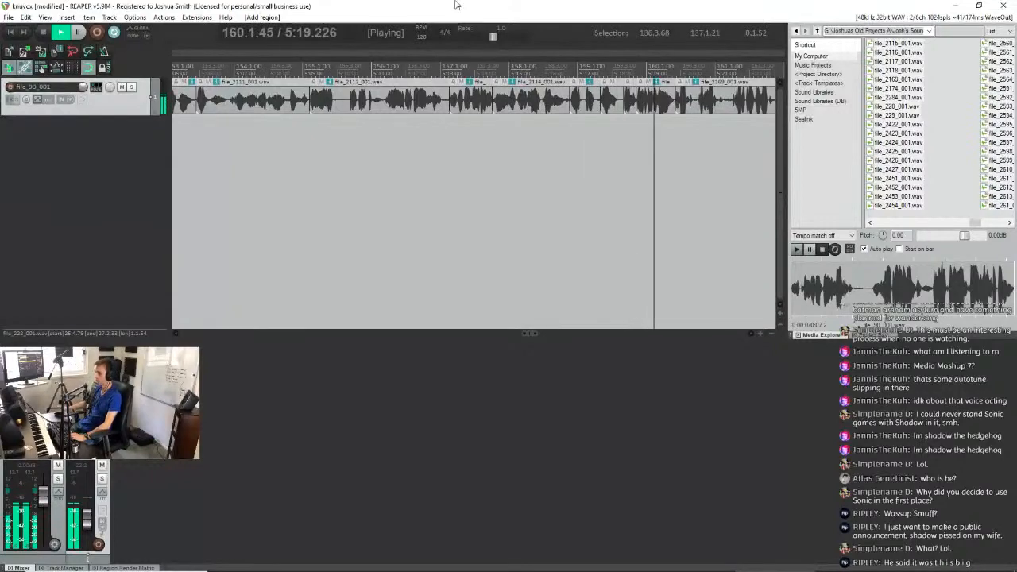
# Listen to file_2169_001, skipping ahead within it, and continue through file_228_001 and file_229_001 to file_2422_001.
pyautogui.scroll(-2, 677, 72)
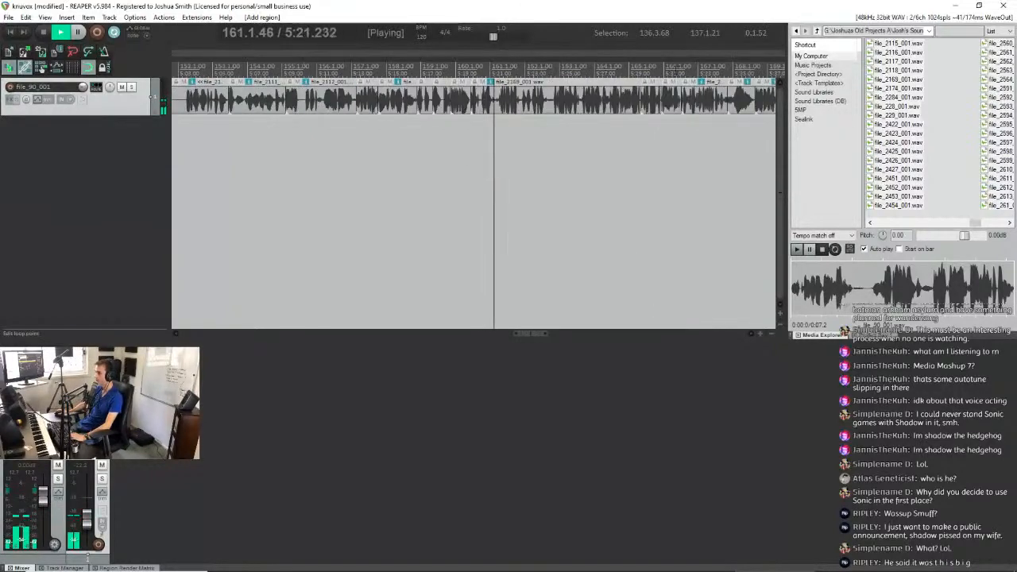
pyautogui.scroll(-2, 477, 95)
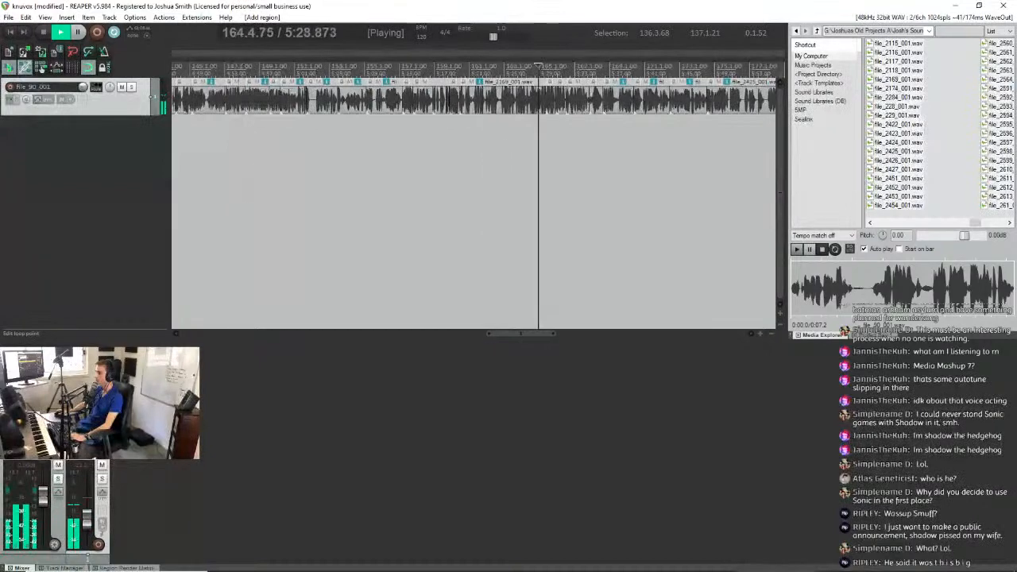
pyautogui.scroll(4, 476, 95)
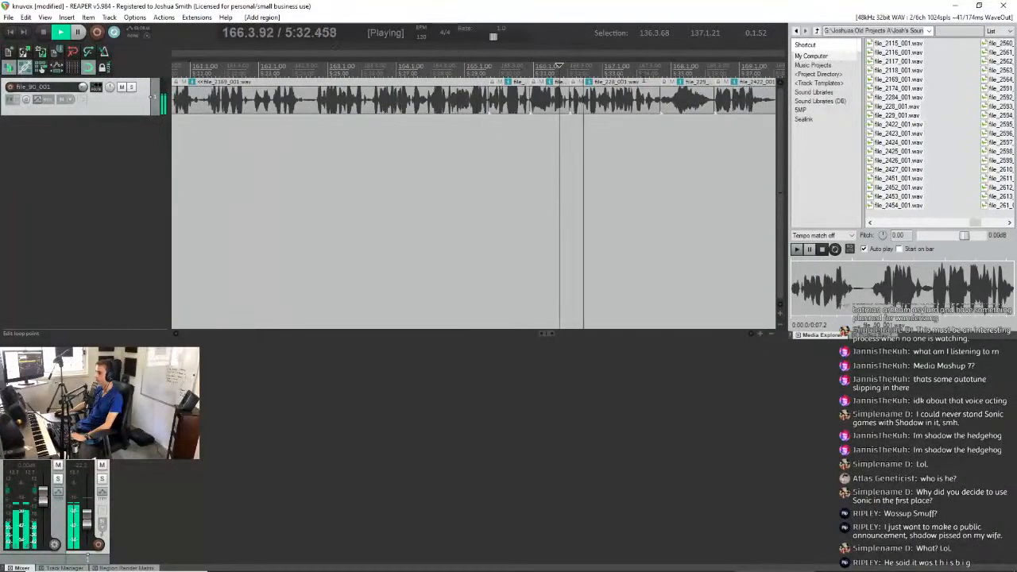
pyautogui.scroll(1, 595, 82)
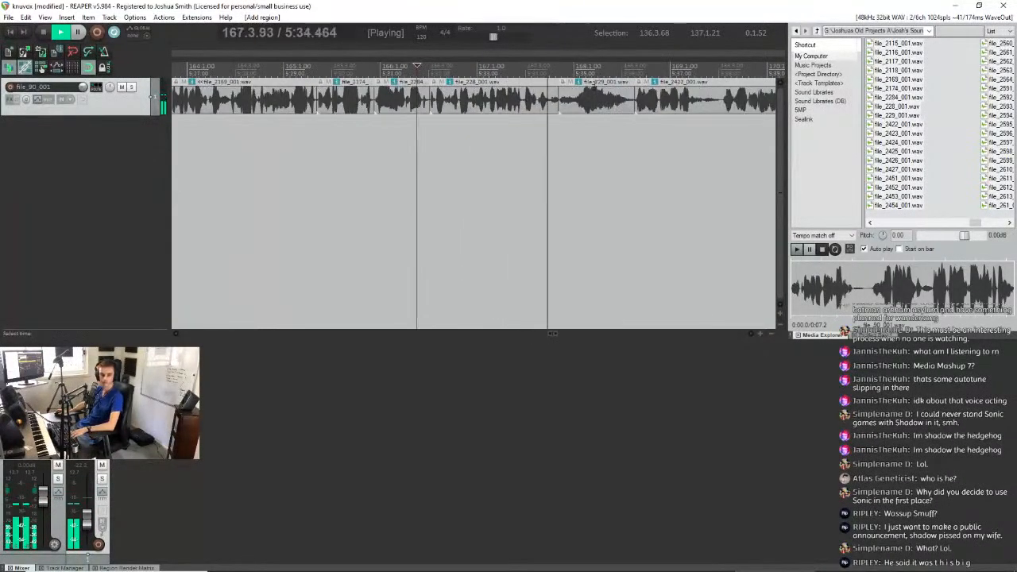
pyautogui.scroll(-2, 624, 94)
pyautogui.scroll(2, 605, 92)
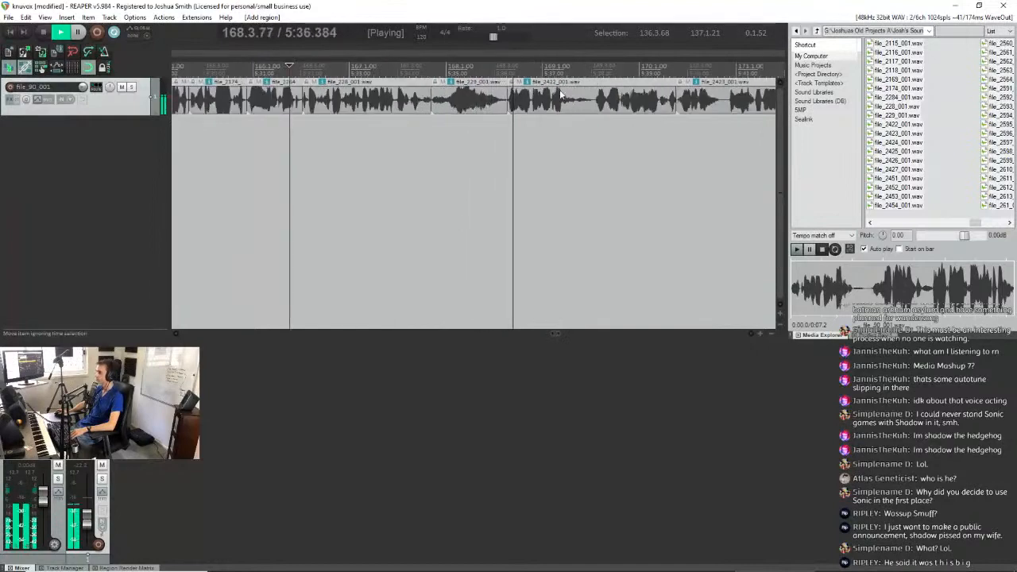
# Replay the closing phrase of file_2422_001 just before bar 170.
pyautogui.scroll(1, 588, 93)
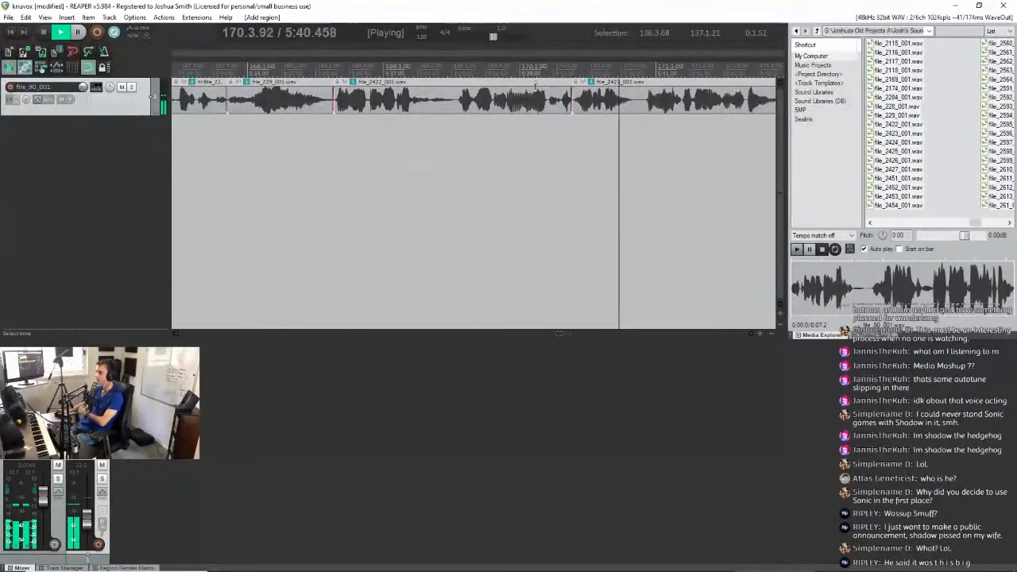
pyautogui.click(482, 58)
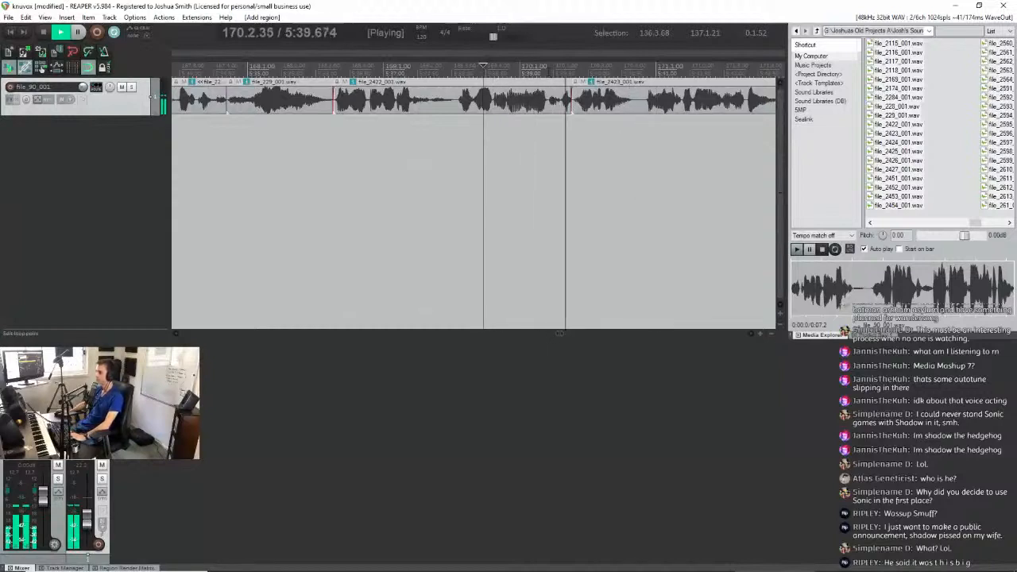
# Select the range from 169.4.19 to 170.1.39 in file_2422_001.wav and add a region over it.
pyautogui.moveTo(530, 78); pyautogui.dragTo(494, 67)
pyautogui.moveTo(528, 71); pyautogui.dragTo(531, 70)
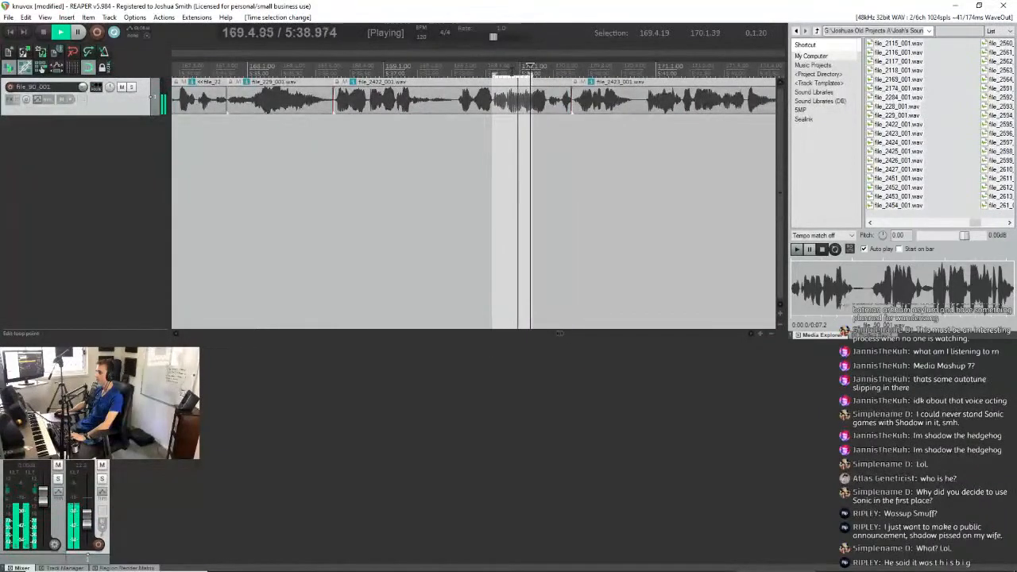
pyautogui.hotkey('shift', 'r')
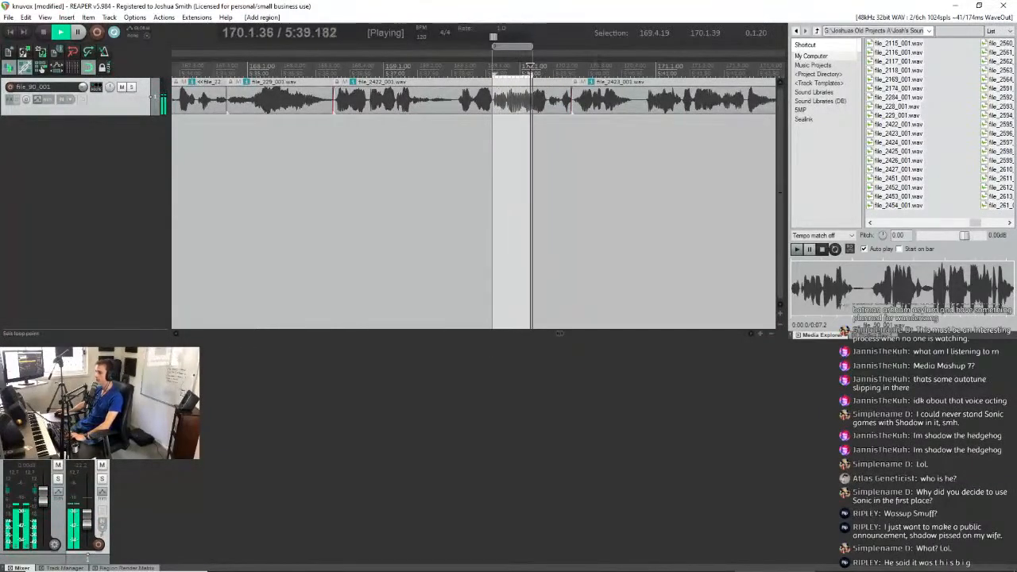
# Listen through the voice clips from file_2423_001.wav to file_2427_001.wav for phrases worth marking.
pyautogui.scroll(-3, 455, 141)
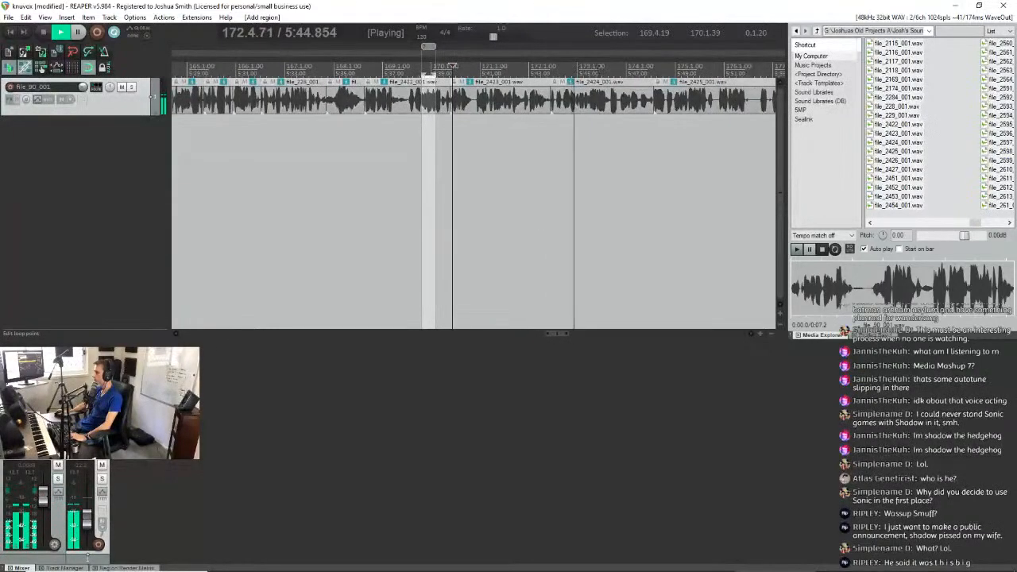
pyautogui.scroll(3, 540, 95)
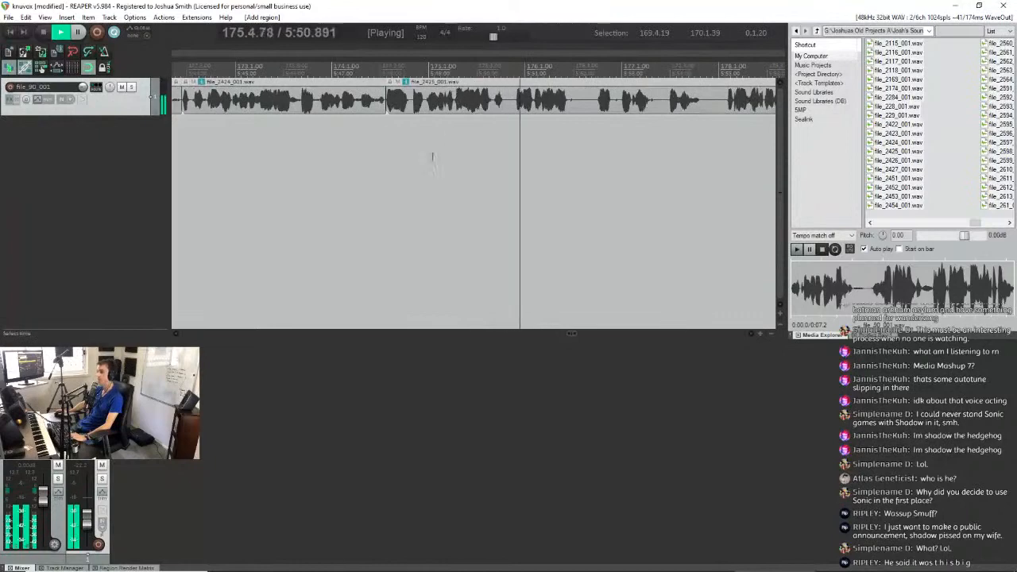
pyautogui.scroll(-4, 552, 164)
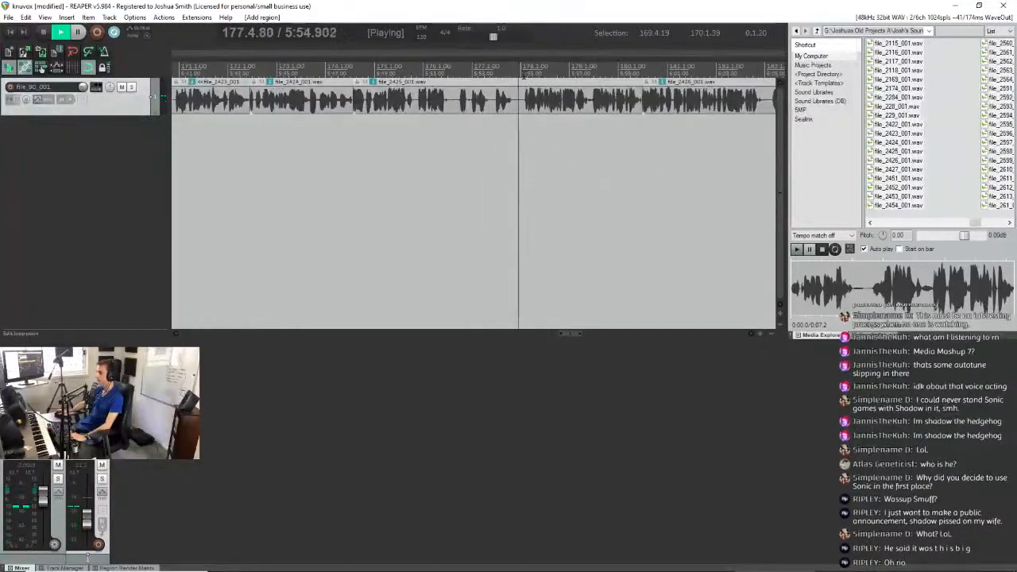
pyautogui.scroll(4, 507, 115)
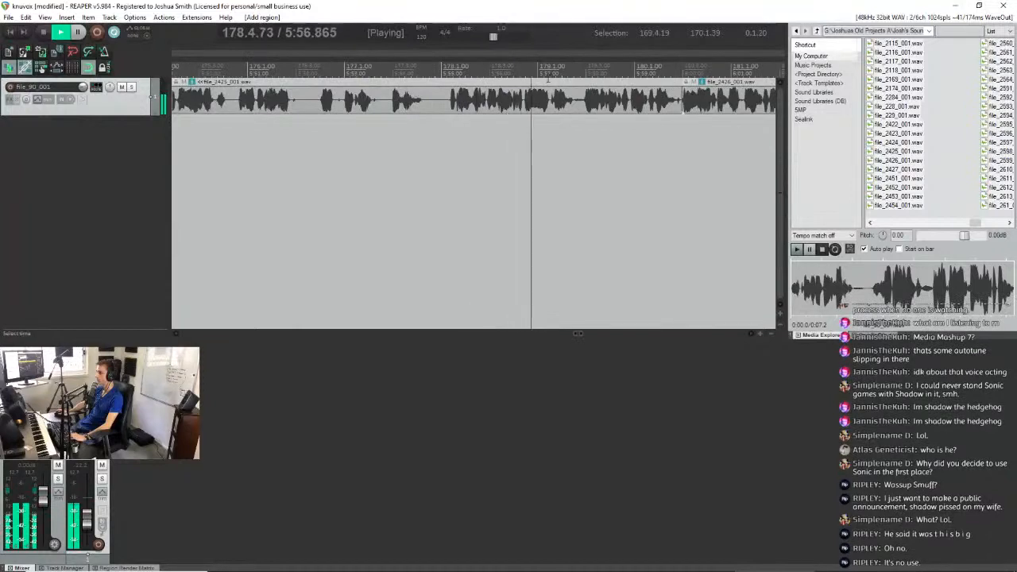
pyautogui.scroll(-2, 613, 94)
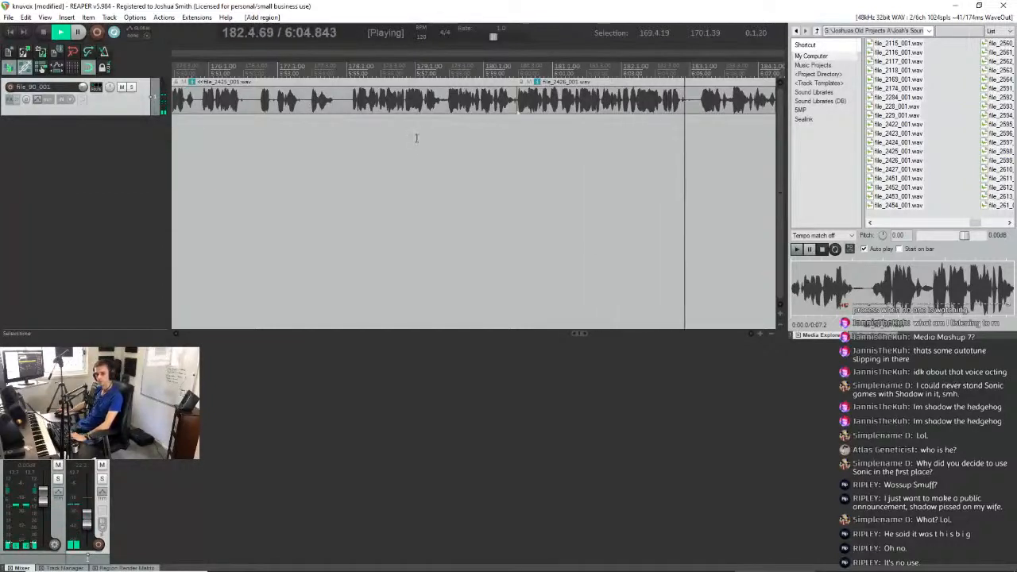
pyautogui.scroll(-2, 501, 88)
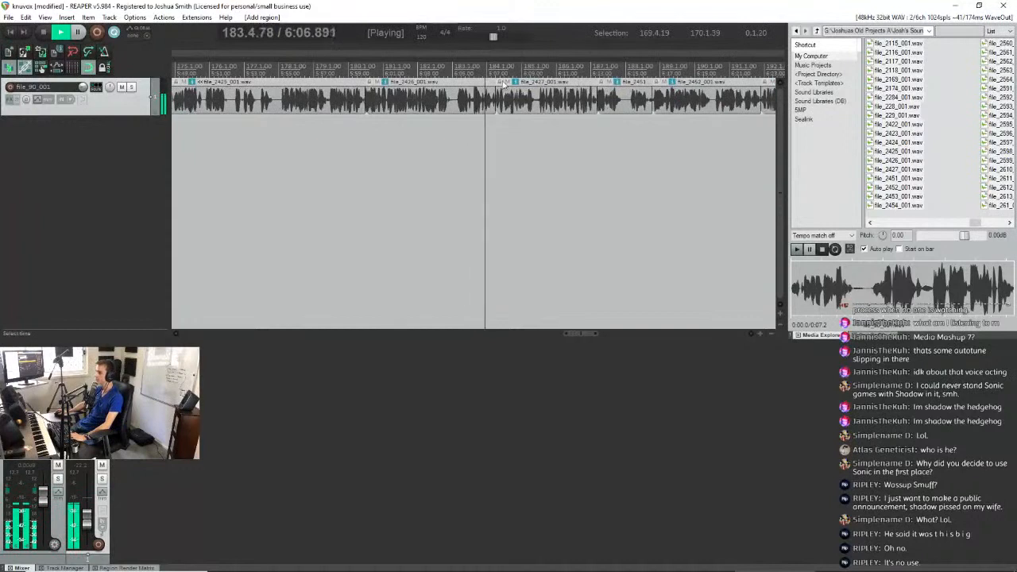
pyautogui.scroll(2, 501, 85)
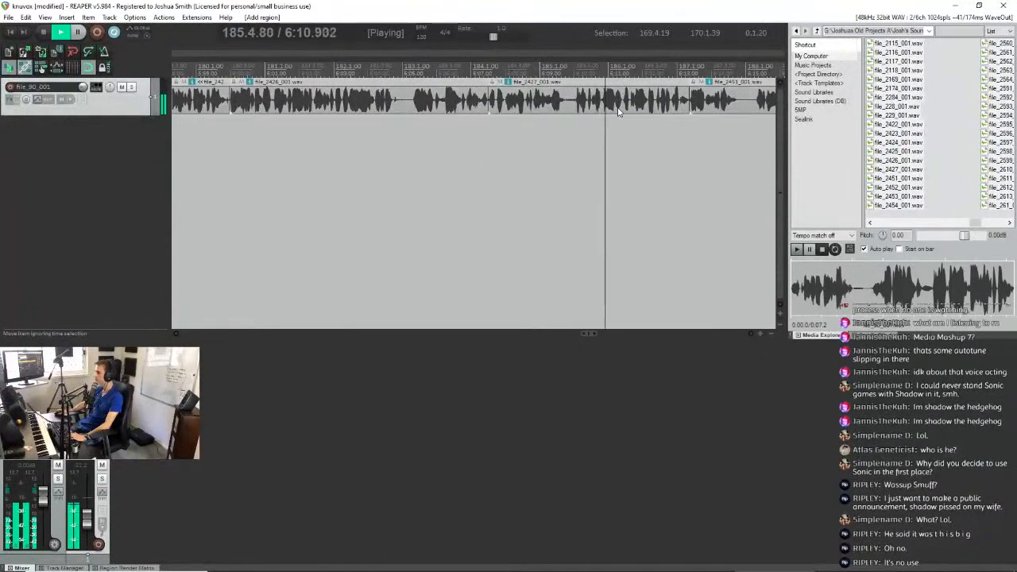
# Replay the second half of file_2427_001.wav and listen on through file_2451_001.wav and file_2452_001.wav.
pyautogui.click(590, 71)
pyautogui.scroll(3, 590, 72)
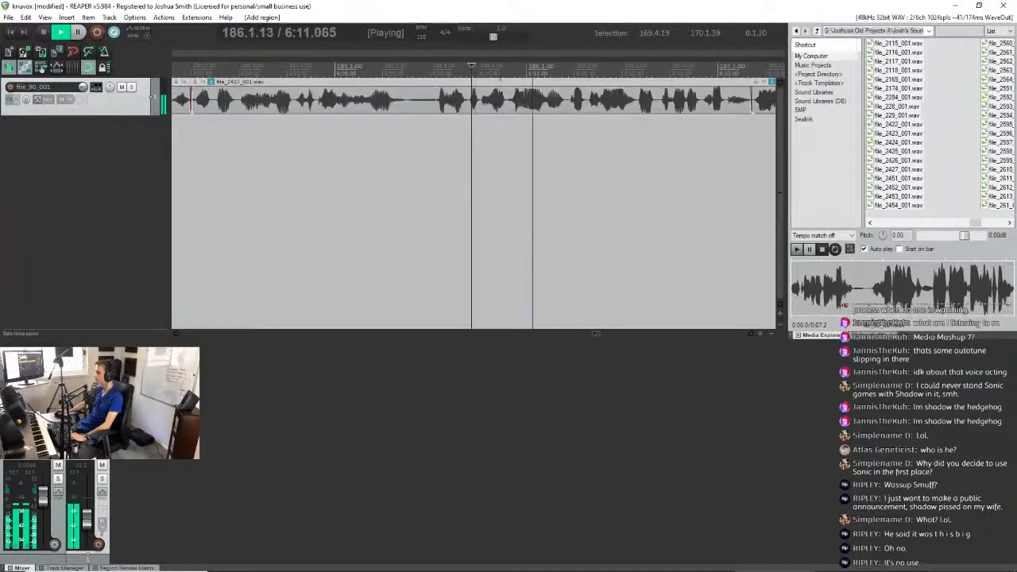
pyautogui.scroll(-3, 558, 74)
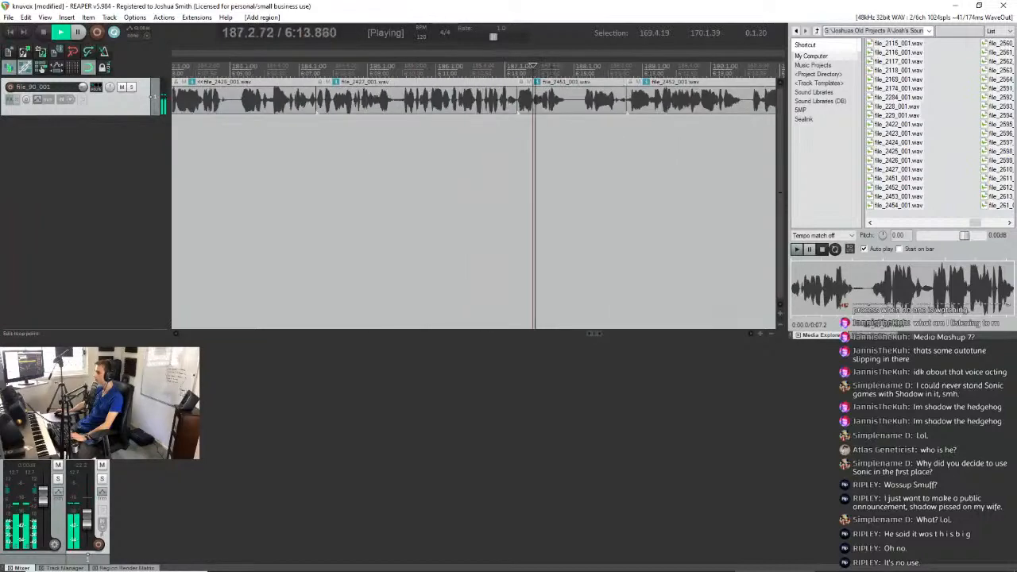
pyautogui.hscroll(2, 477, 72)
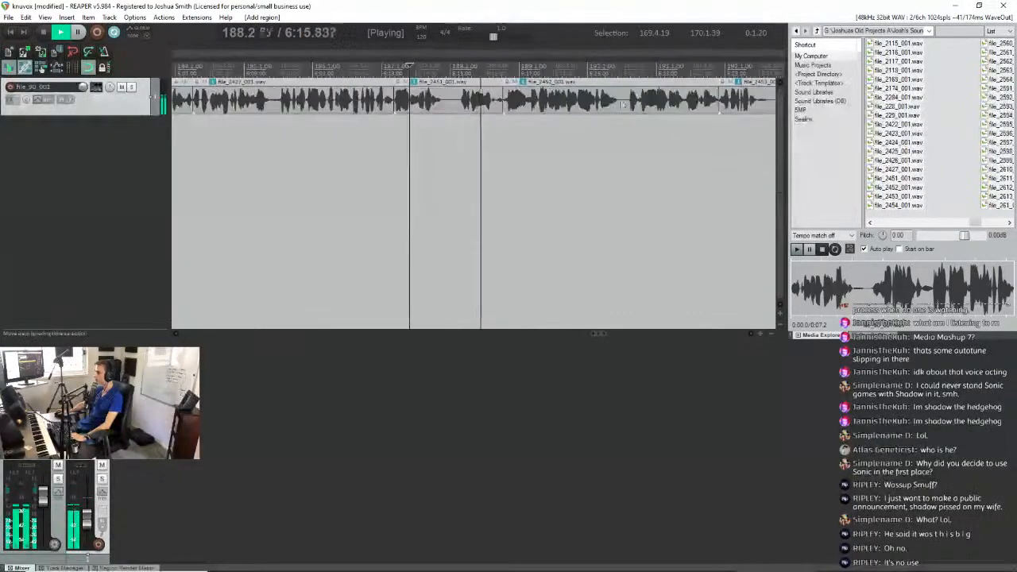
pyautogui.hscroll(2, 621, 55)
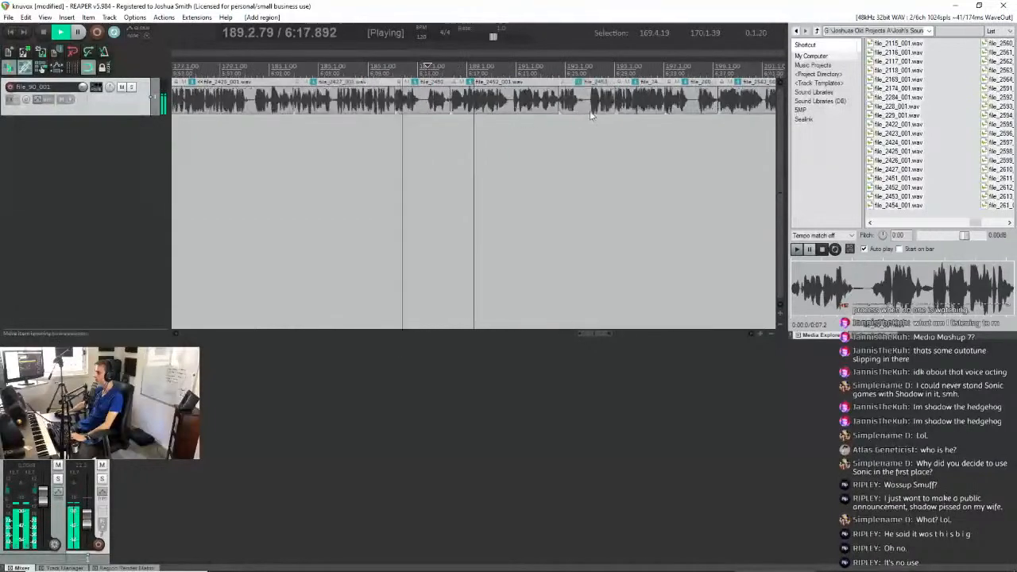
pyautogui.scroll(-4, 628, 87)
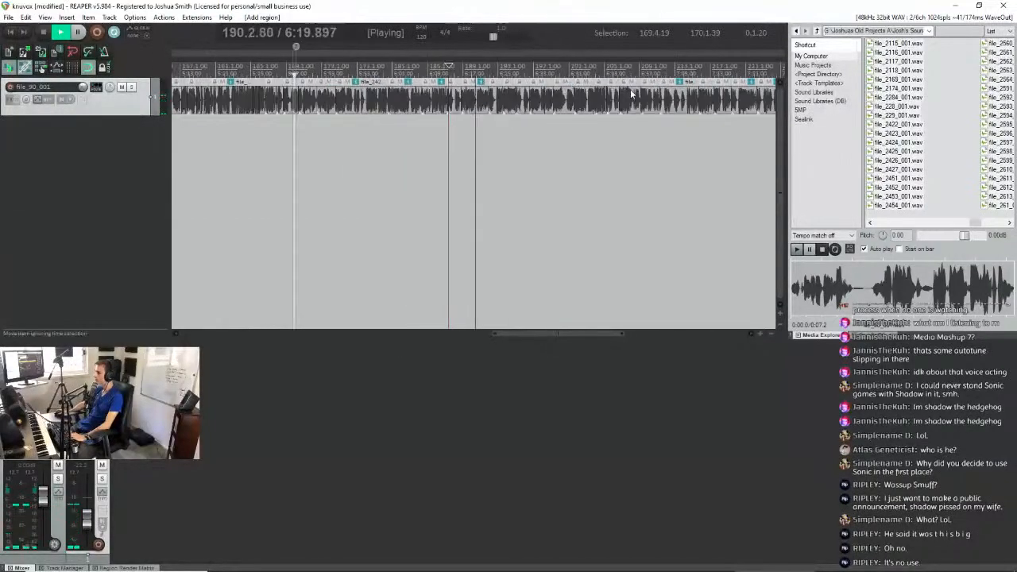
pyautogui.scroll(4, 631, 93)
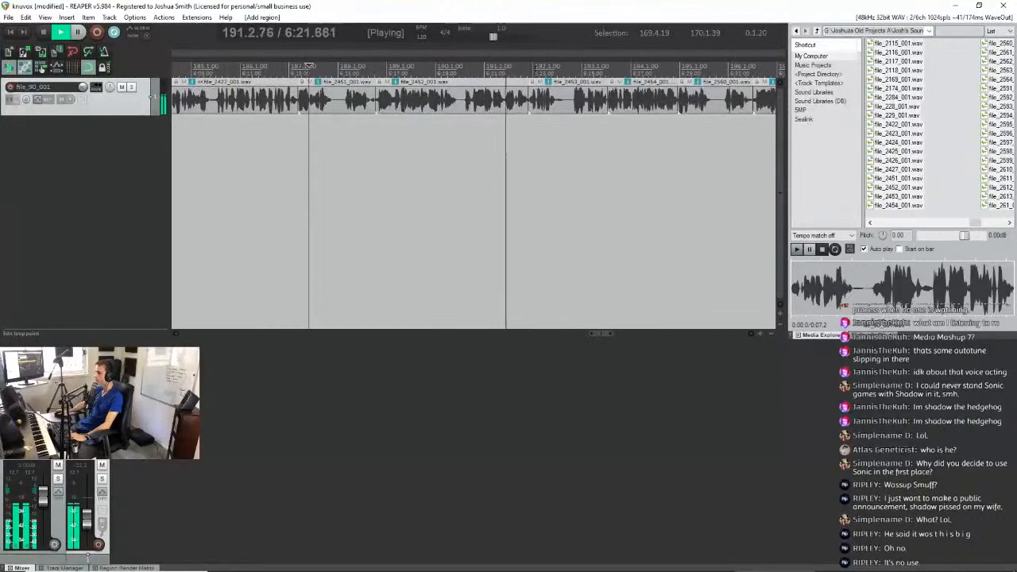
# Play from the start of file_2453_001.wav and listen through the clips up to file_2591_001.wav.
pyautogui.click(530, 71)
pyautogui.scroll(-4, 451, 112)
pyautogui.scroll(4, 469, 111)
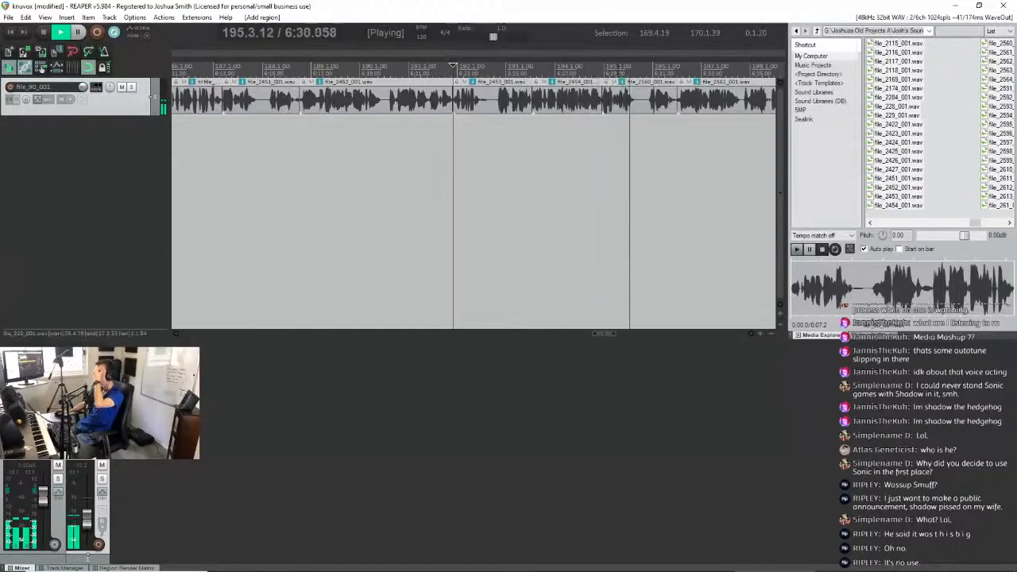
pyautogui.scroll(-3, 533, 60)
pyautogui.scroll(2, 533, 59)
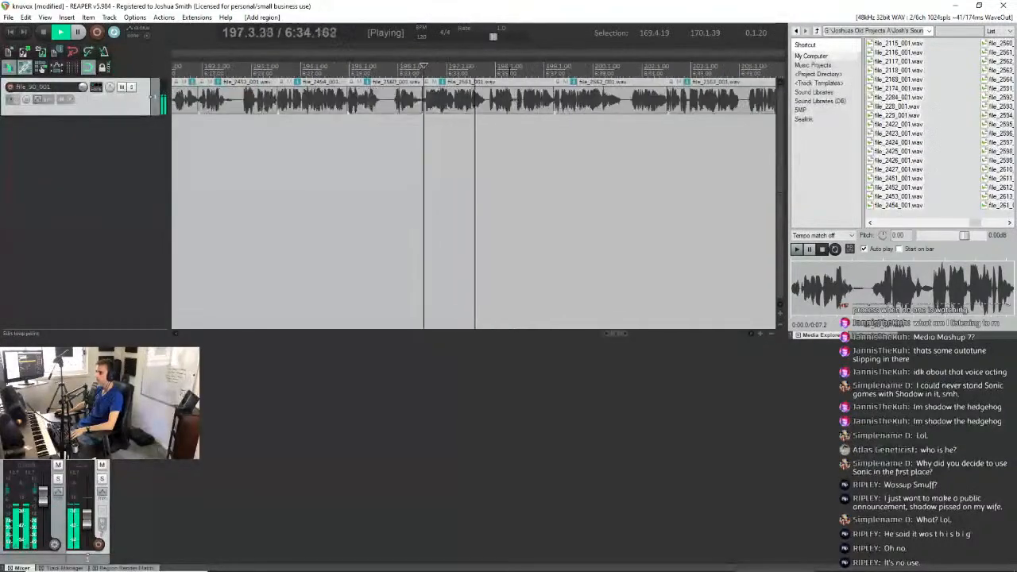
pyautogui.scroll(2, 522, 69)
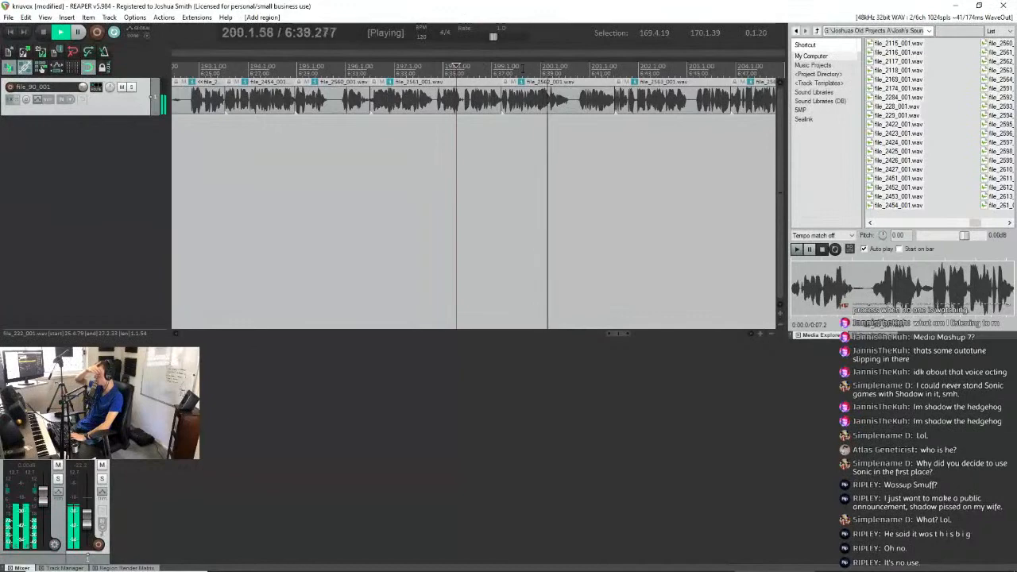
pyautogui.scroll(2, 556, 119)
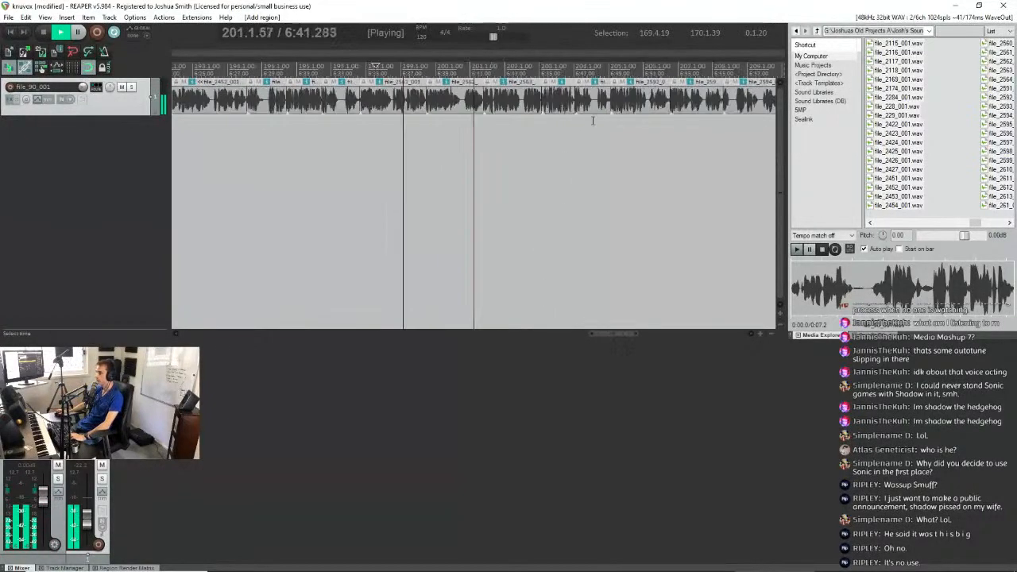
pyautogui.scroll(-2, 558, 121)
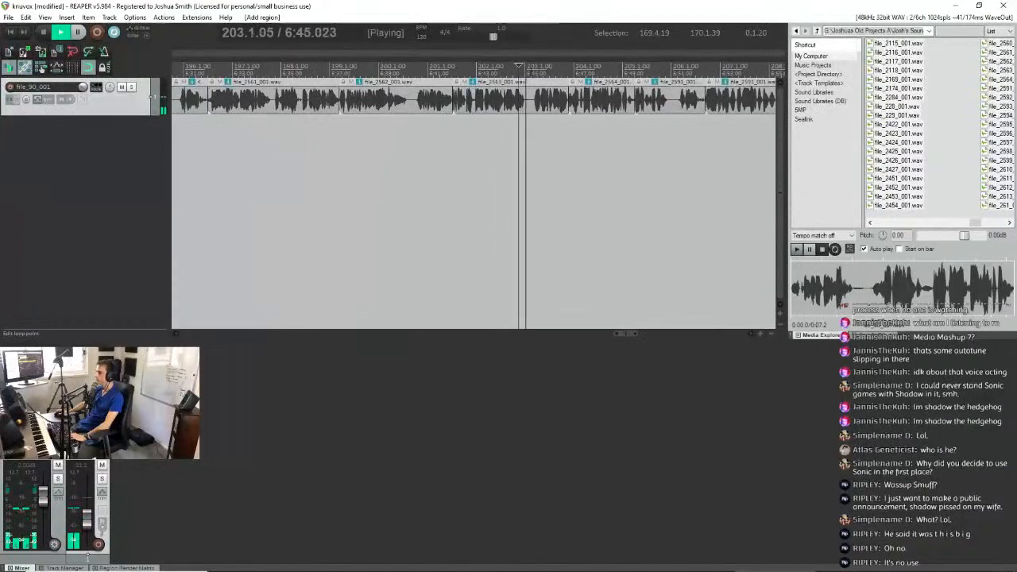
pyautogui.scroll(2, 546, 71)
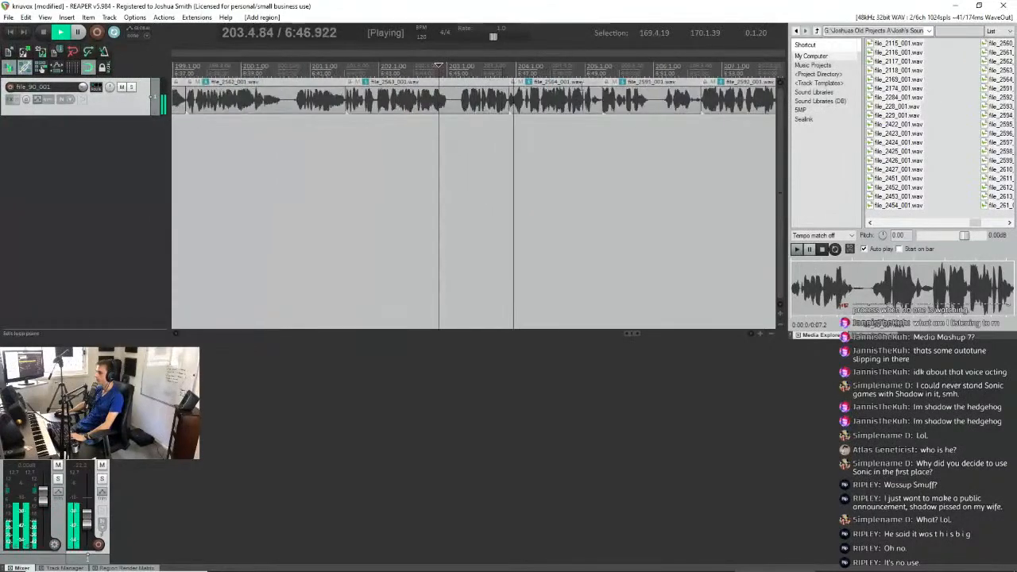
pyautogui.scroll(-4, 488, 112)
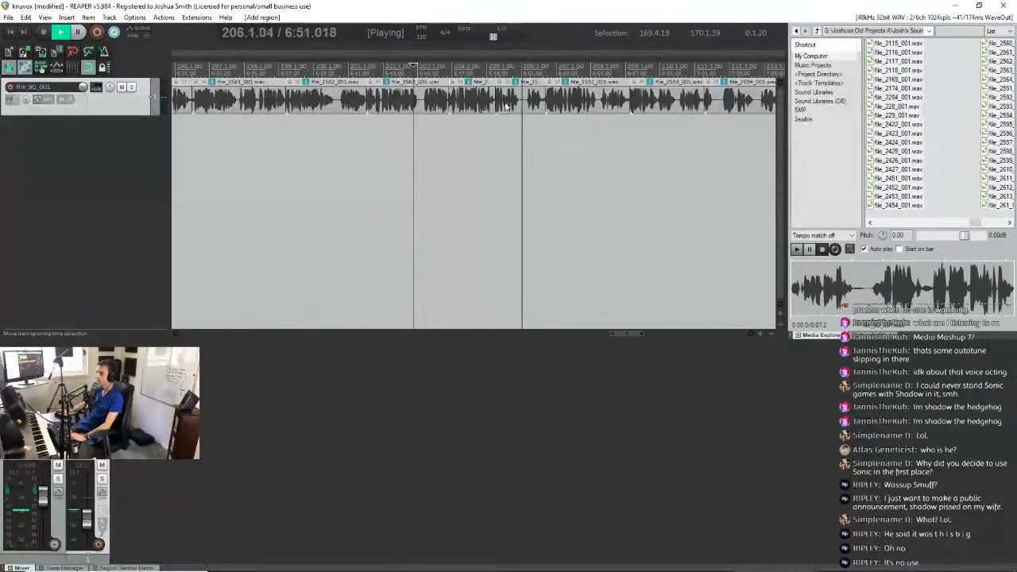
# Play from the start of file_2592_001.wav and listen through file_2593_001.wav into file_2594_001.wav.
pyautogui.click(547, 72)
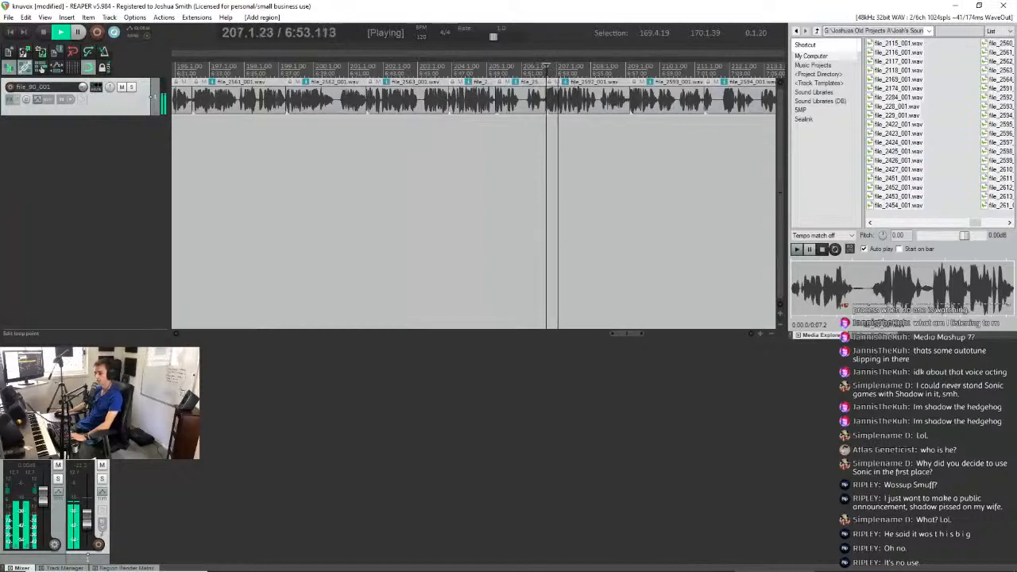
pyautogui.scroll(3, 680, 119)
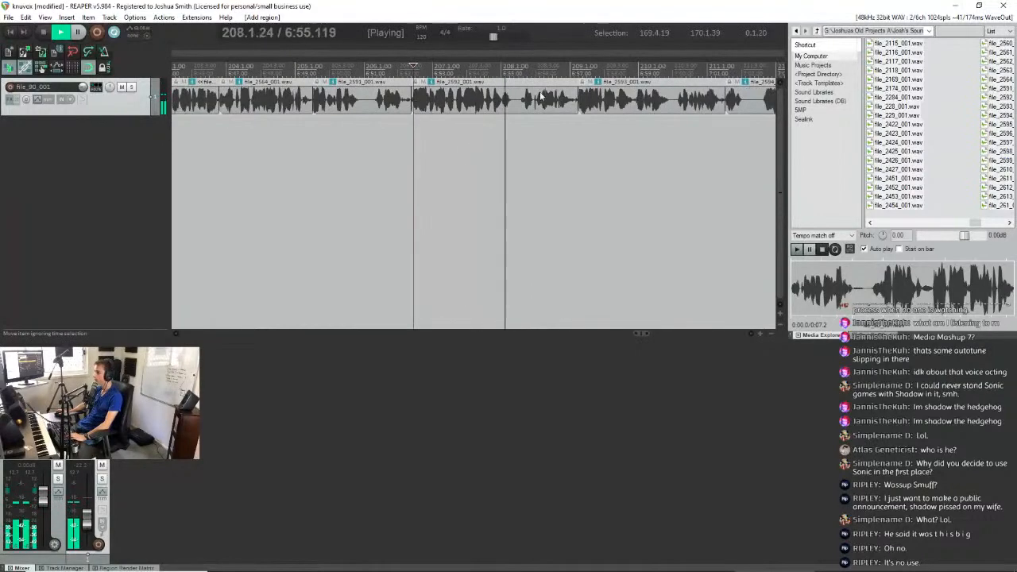
pyautogui.scroll(-3, 524, 110)
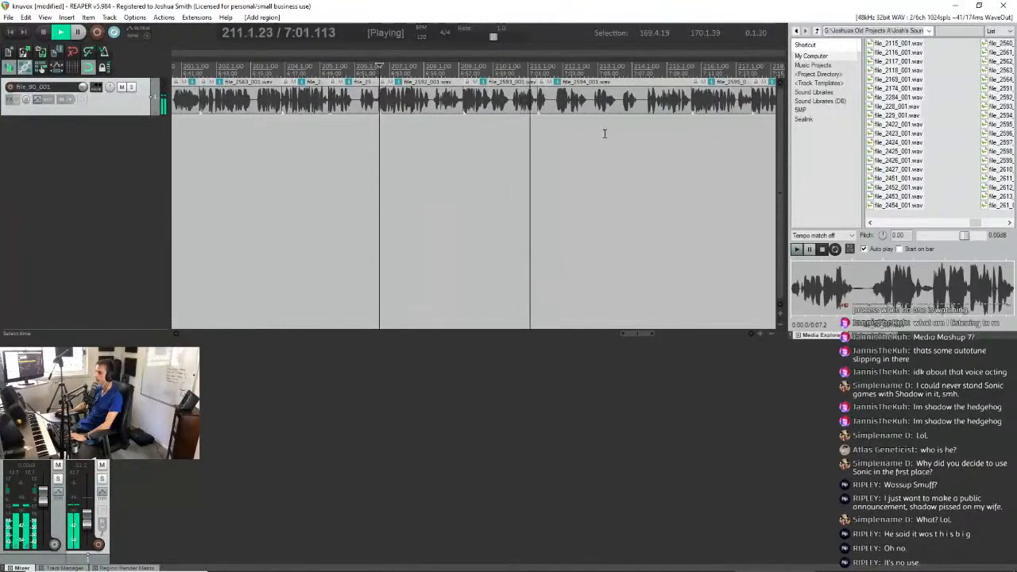
pyautogui.moveTo(641, 331); pyautogui.dragTo(654, 329)
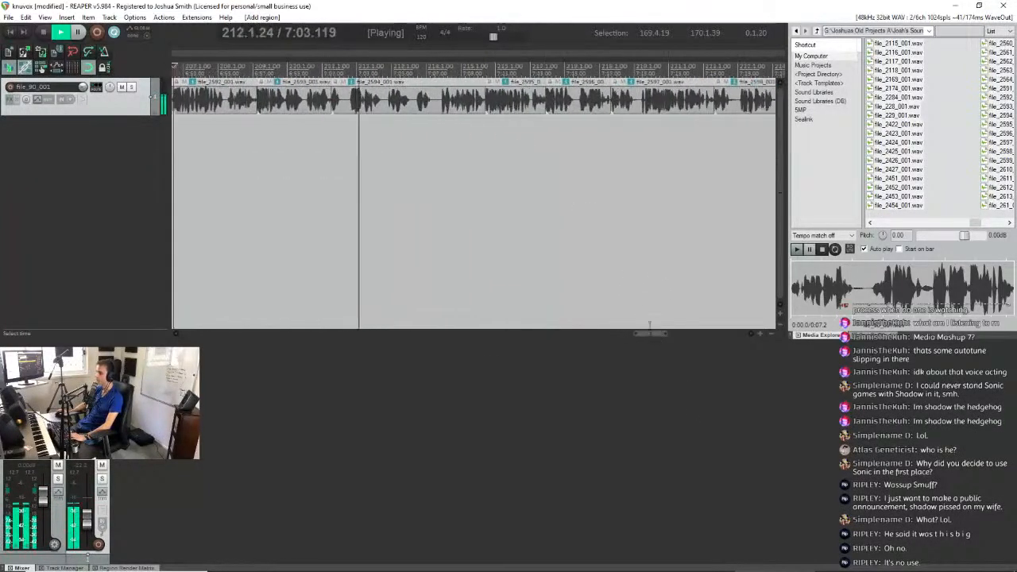
# Replay file_2594_001.wav from its first phrase, skip ahead between its phrases, and listen on into the following clips.
pyautogui.click(356, 73)
pyautogui.click(351, 73)
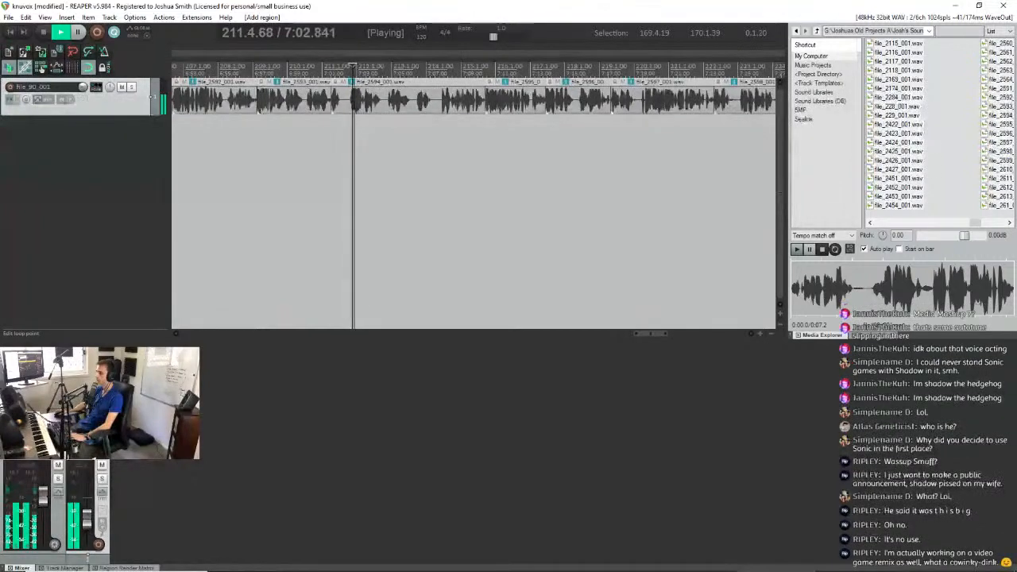
pyautogui.click(398, 74)
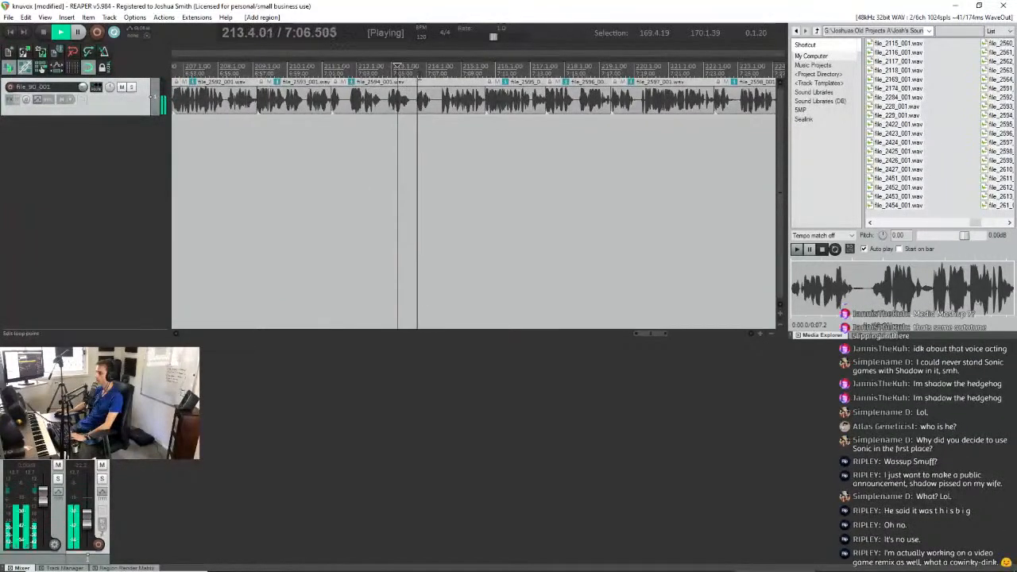
pyautogui.click(437, 73)
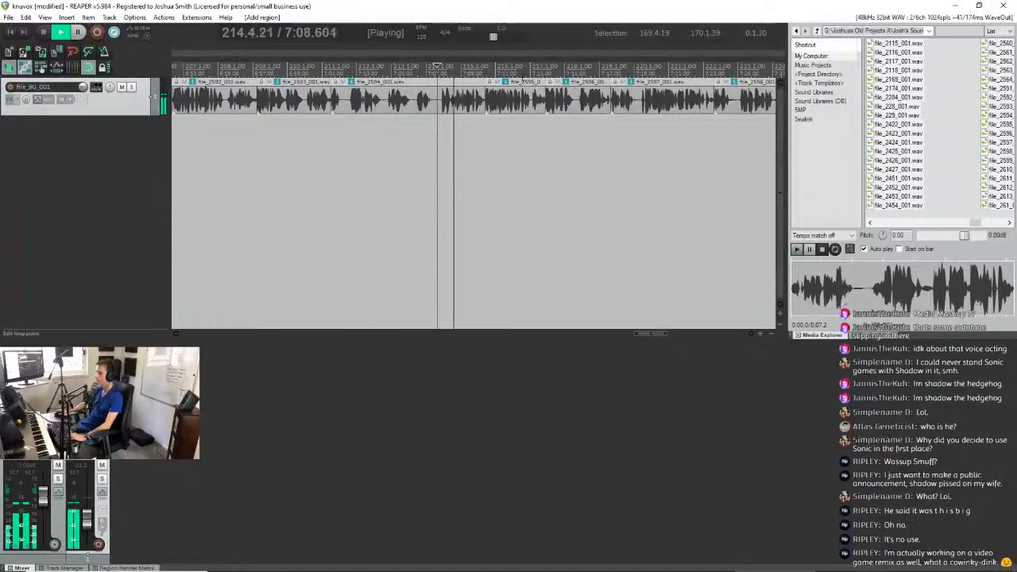
pyautogui.scroll(4, 377, 124)
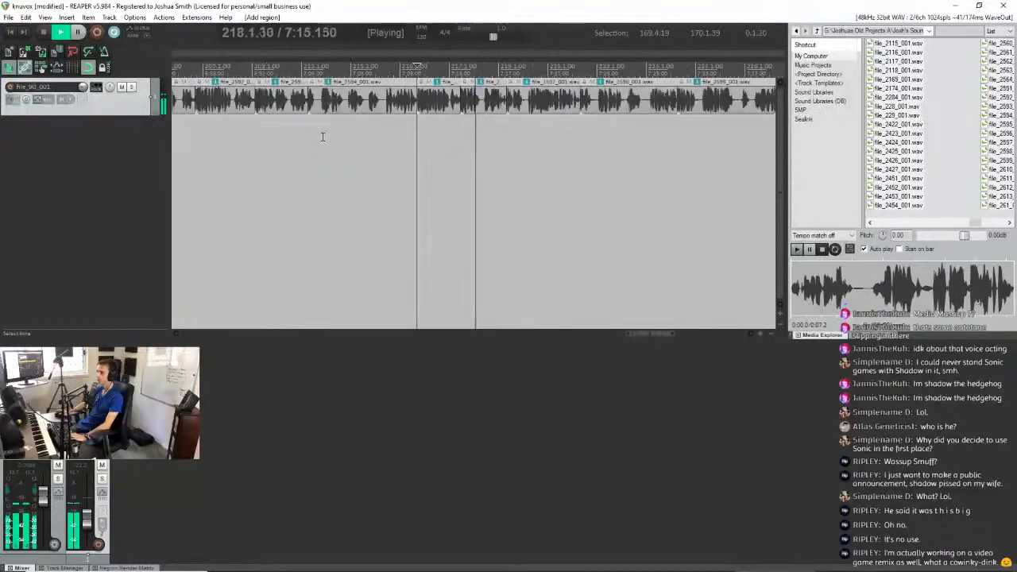
# Audition the clips from file_2598_001.wav onward, skipping ahead within file_2599_001.wav and file_2611_001.wav.
pyautogui.moveTo(662, 334); pyautogui.dragTo(681, 333)
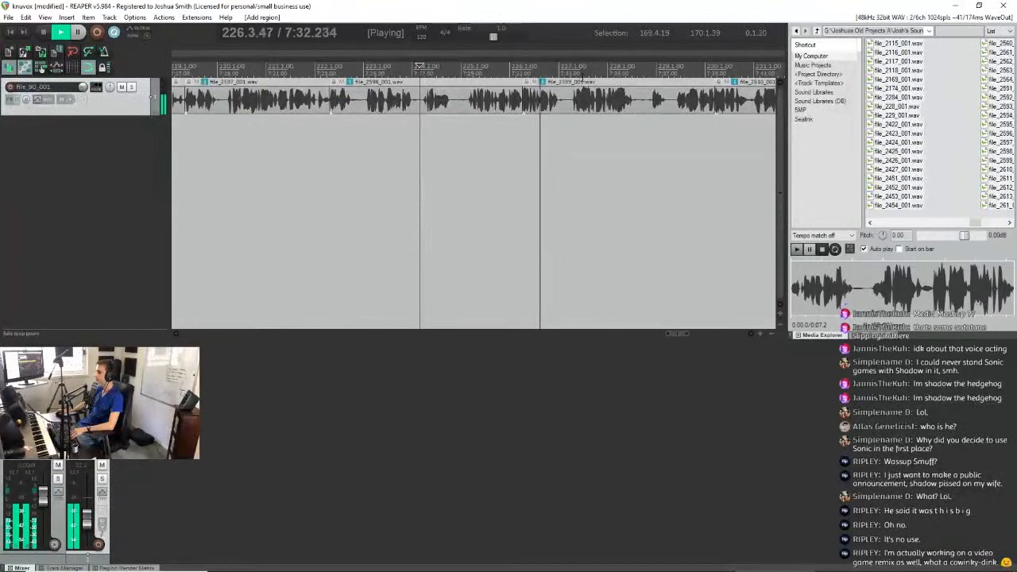
pyautogui.click(572, 73)
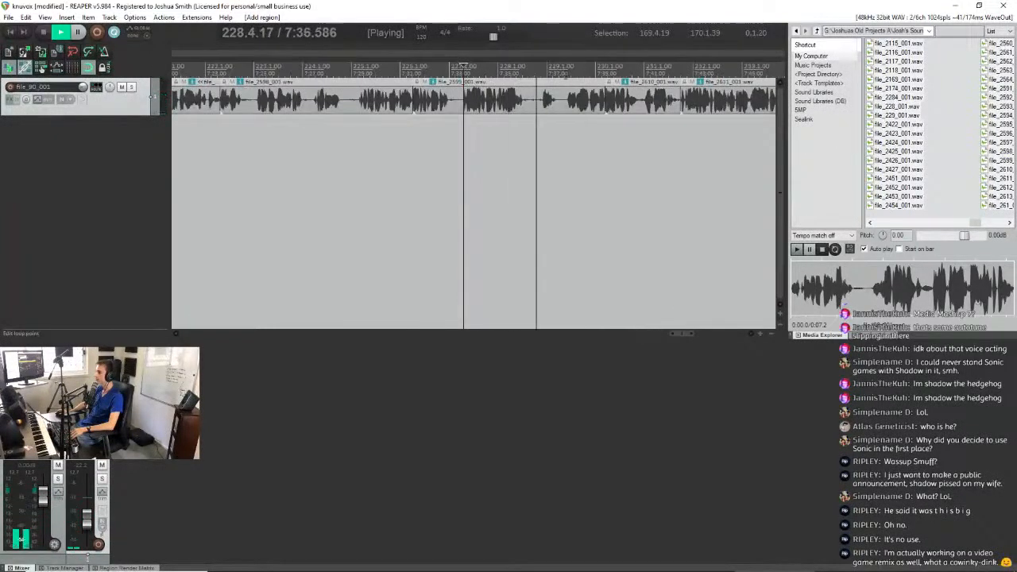
pyautogui.moveTo(675, 333); pyautogui.dragTo(694, 334)
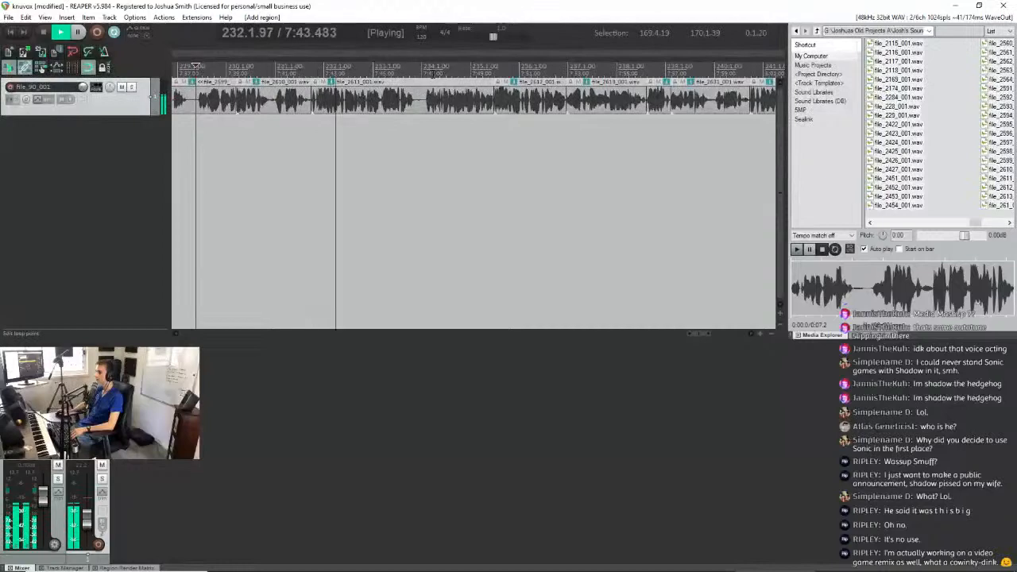
pyautogui.click(437, 147)
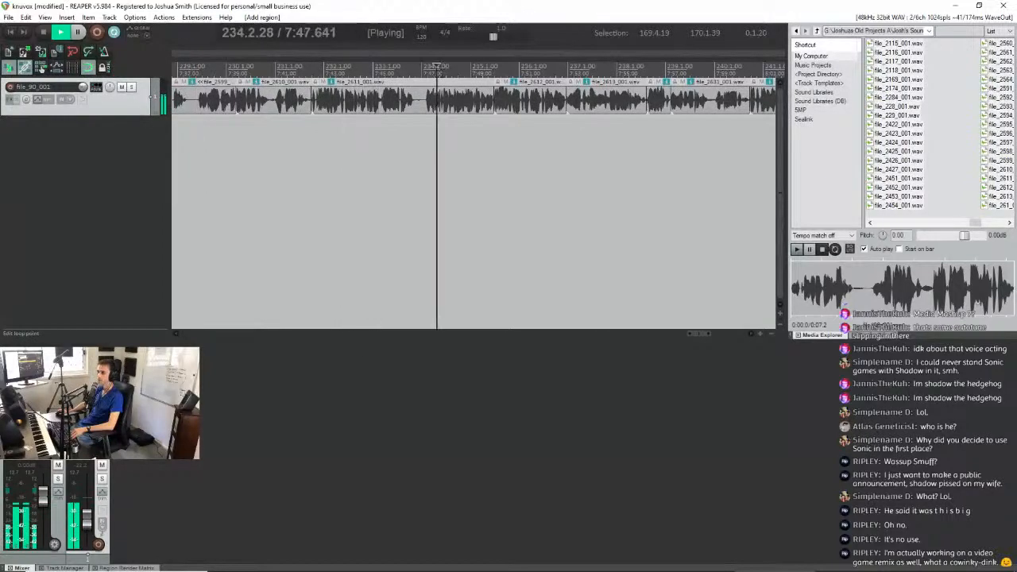
pyautogui.scroll(-4, 433, 146)
pyautogui.scroll(-1, 432, 147)
pyautogui.scroll(6, 432, 147)
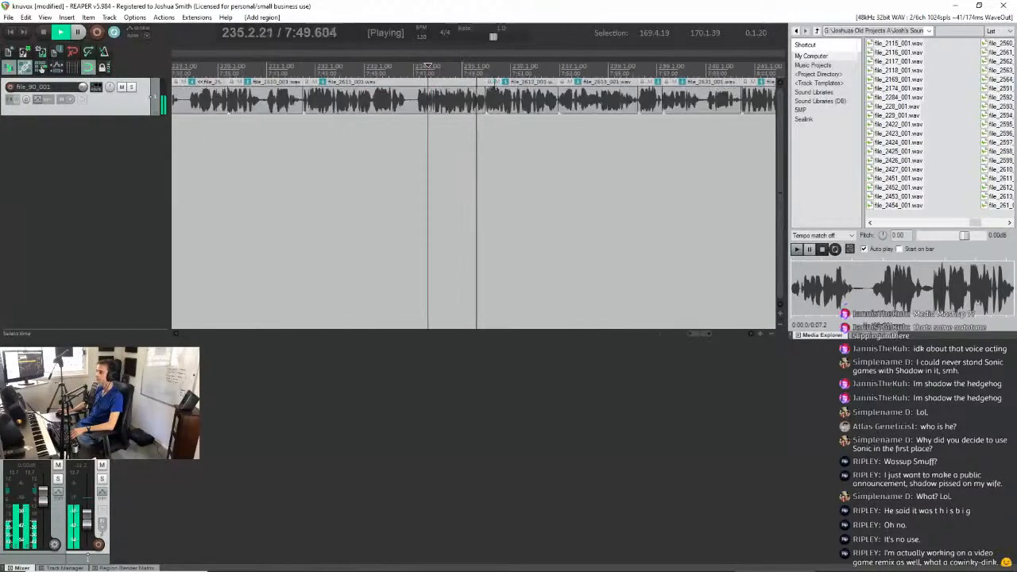
# Listen on from file_2613_001.wav through the following clips into file_2633_001.wav.
pyautogui.click(493, 86)
pyautogui.moveTo(705, 333); pyautogui.dragTo(713, 333)
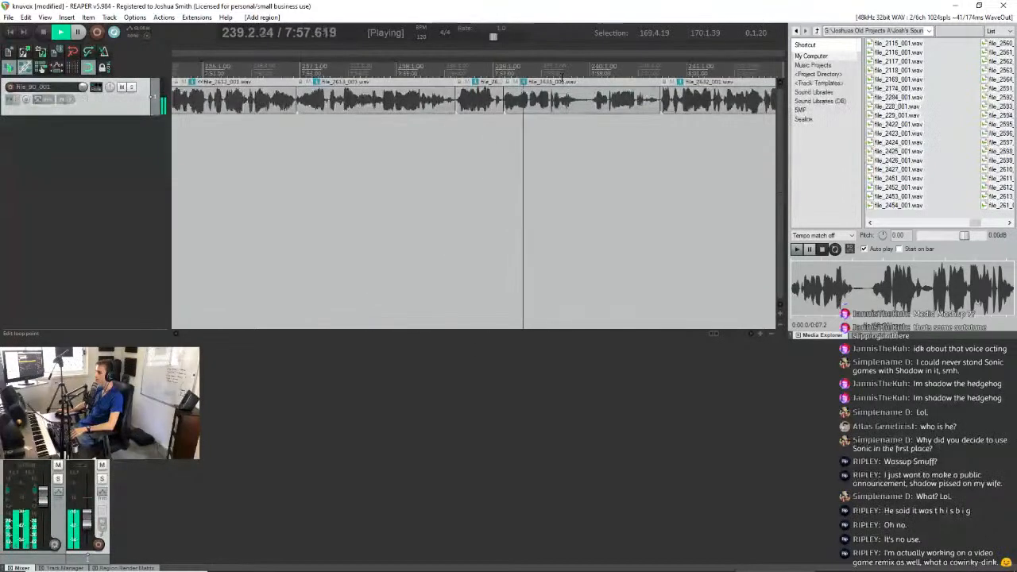
pyautogui.scroll(-2, 661, 78)
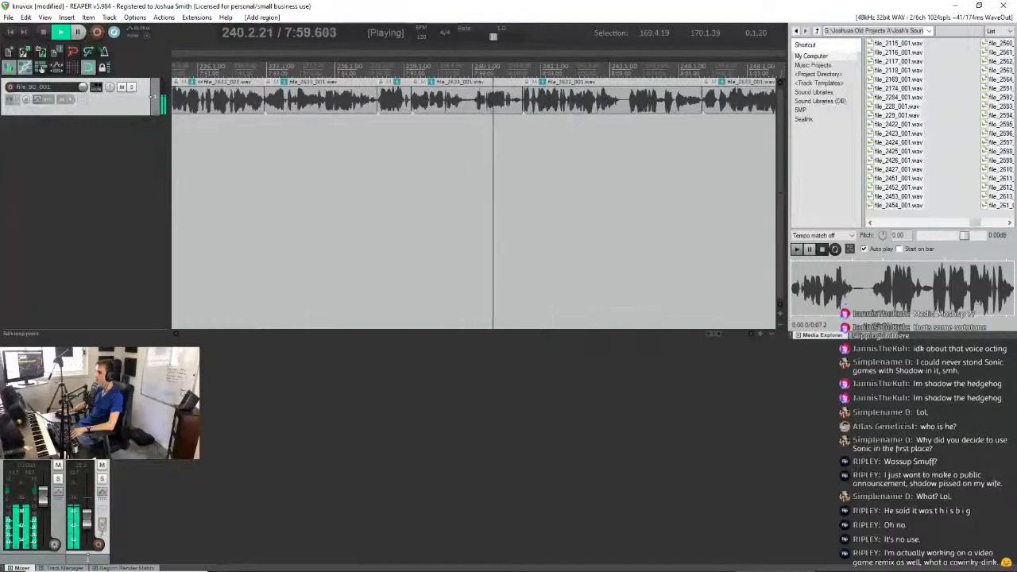
pyautogui.moveTo(712, 327); pyautogui.dragTo(724, 335)
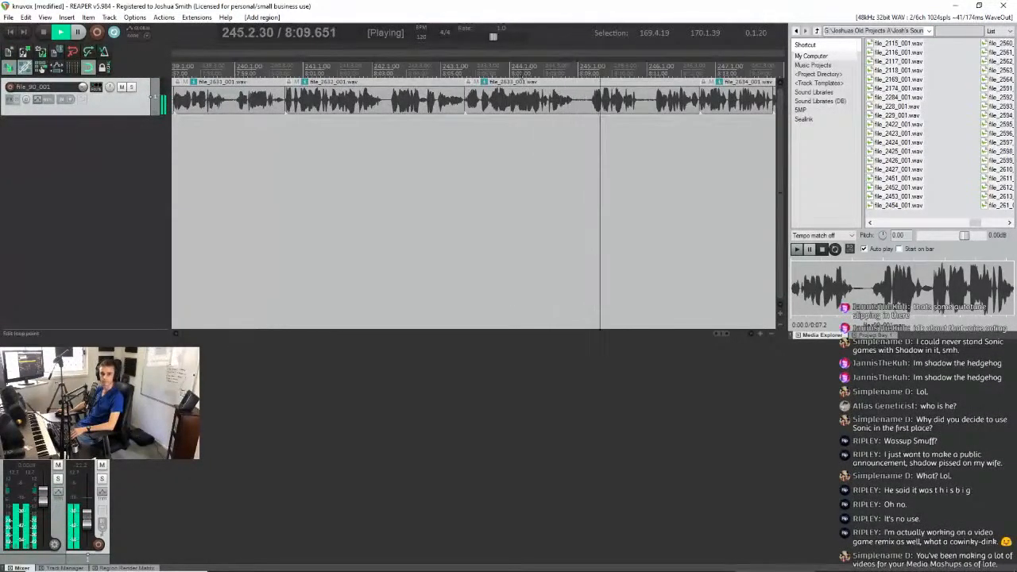
# Cue the phrases in the second half of file_2633_001.wav and play on from its last phrase.
pyautogui.click(588, 69)
pyautogui.scroll(-3, 481, 120)
pyautogui.scroll(4, 481, 120)
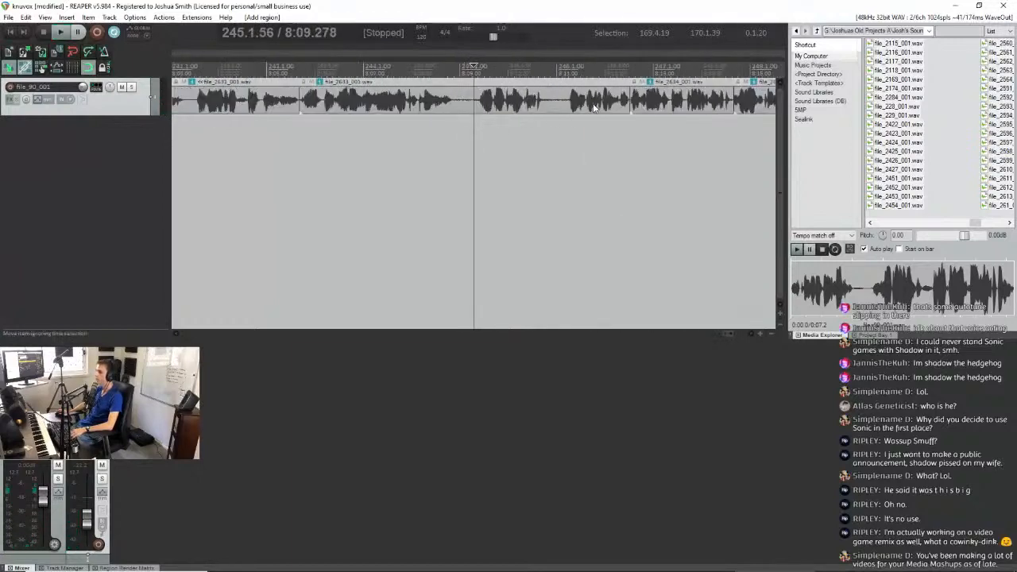
pyautogui.click(565, 69)
pyautogui.scroll(-1, 565, 69)
pyautogui.scroll(1, 479, 113)
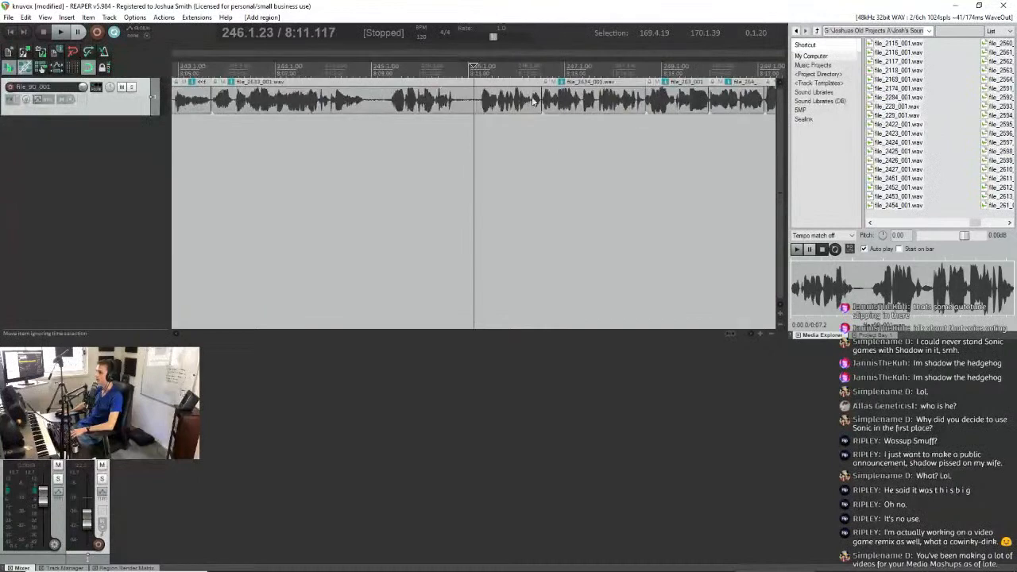
pyautogui.scroll(-1, 540, 103)
pyautogui.scroll(1, 556, 104)
pyautogui.scroll(-1, 578, 105)
pyautogui.scroll(1, 577, 105)
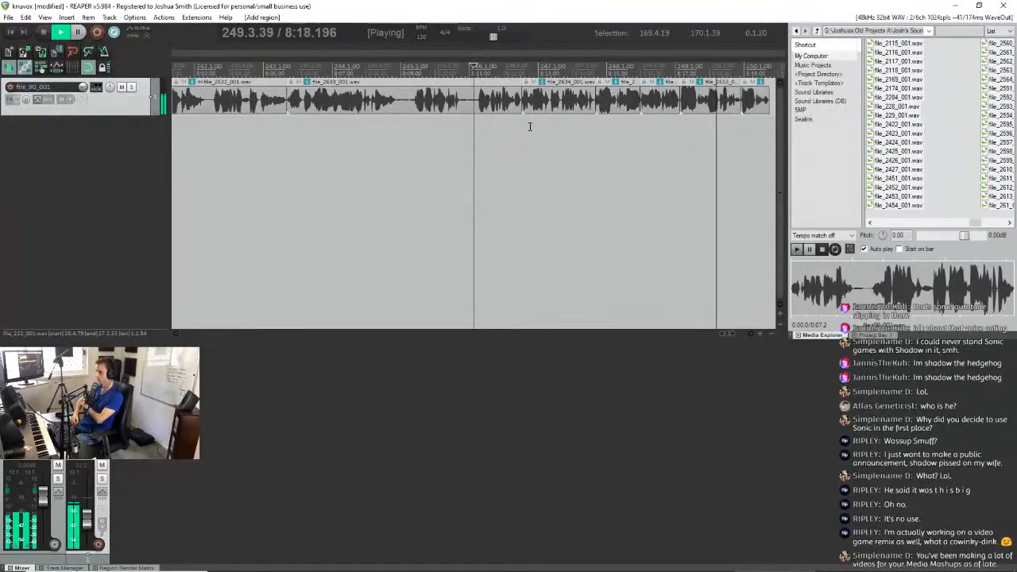
# Skip ahead to the clip after file_2634_001.wav and play through to the end of the last clip.
pyautogui.press('space')
pyautogui.click(585, 67)
pyautogui.press('space')
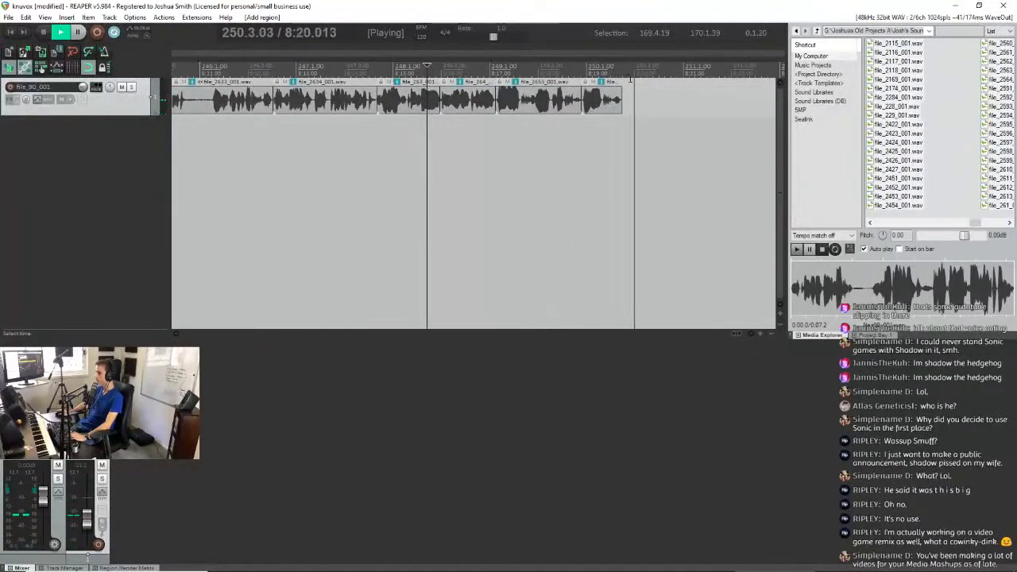
pyautogui.press('space')
# Open the render settings for the project regions and set the output file name to knuvox$regionnumber.
pyautogui.scroll(-6, 538, 136)
pyautogui.scroll(4, 374, 127)
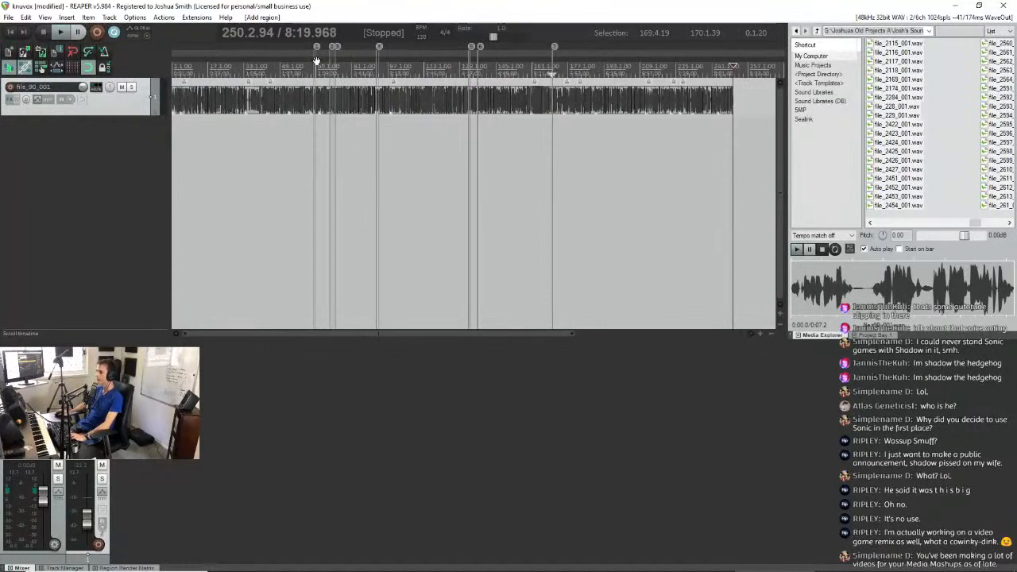
pyautogui.click(12, 19)
pyautogui.click(22, 177)
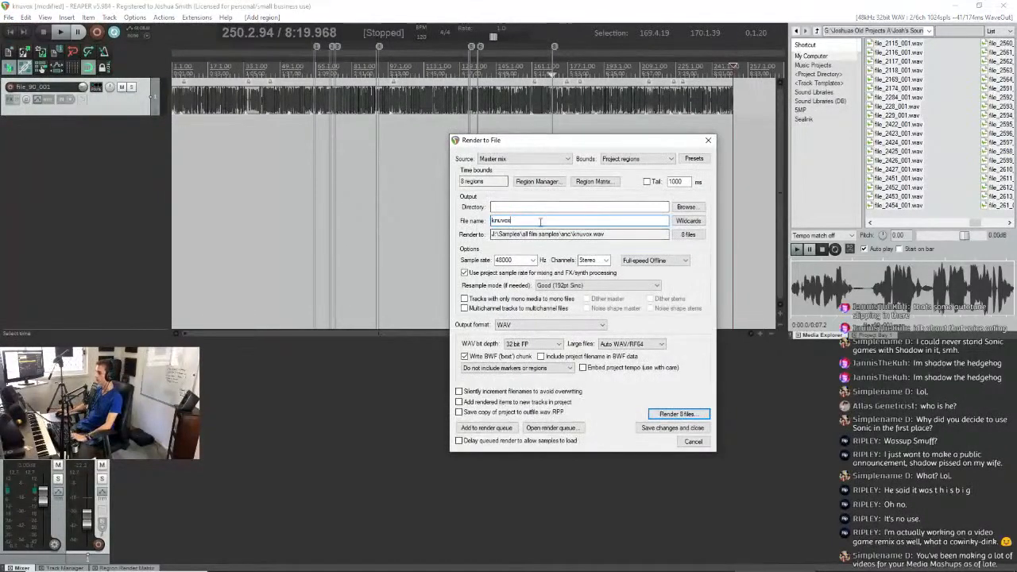
pyautogui.click(688, 222)
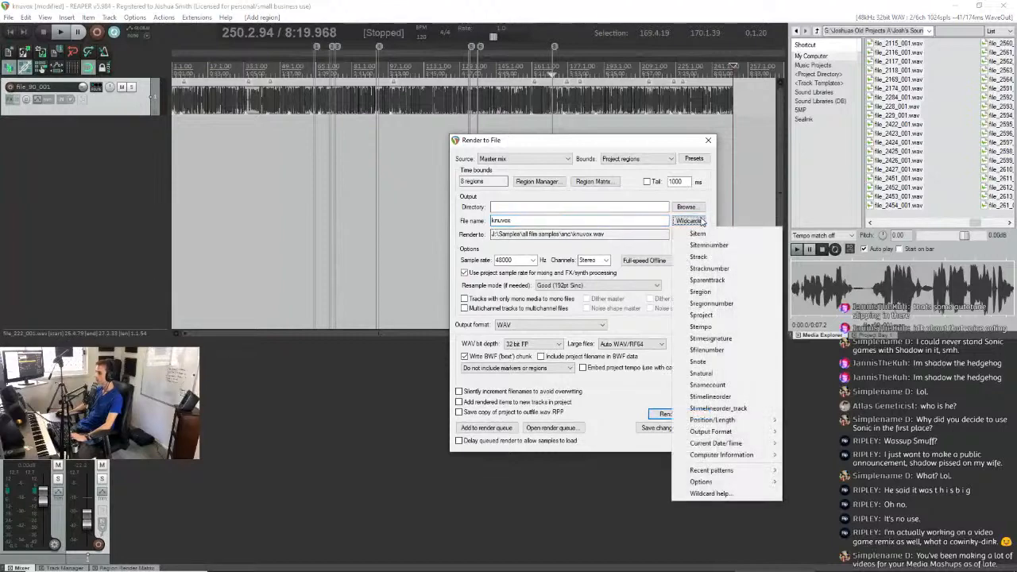
pyautogui.click(711, 303)
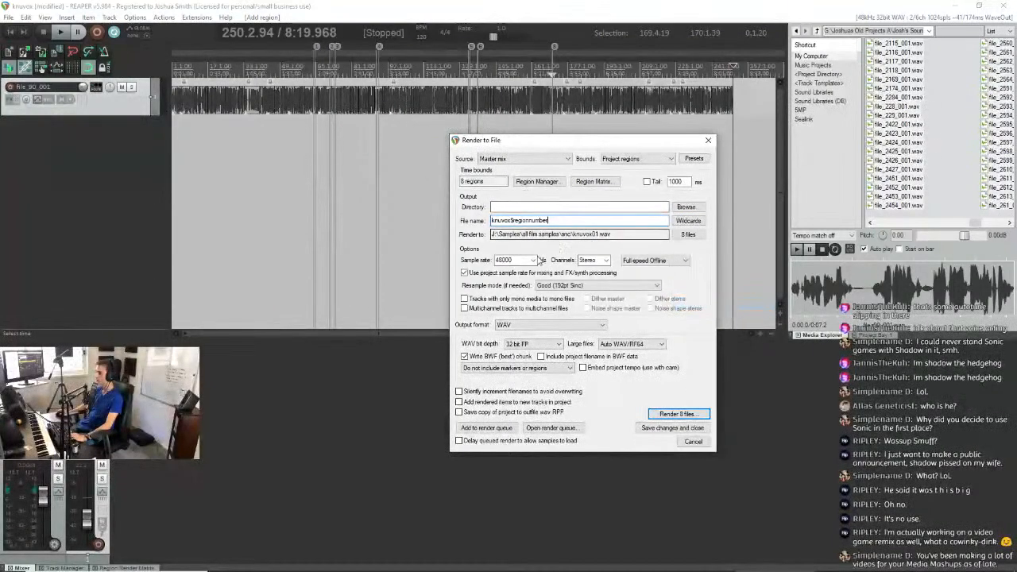
# Set the render sample rate to 44100 Hz and render the eight regions as WAV files.
pyautogui.click(525, 259)
pyautogui.click(513, 308)
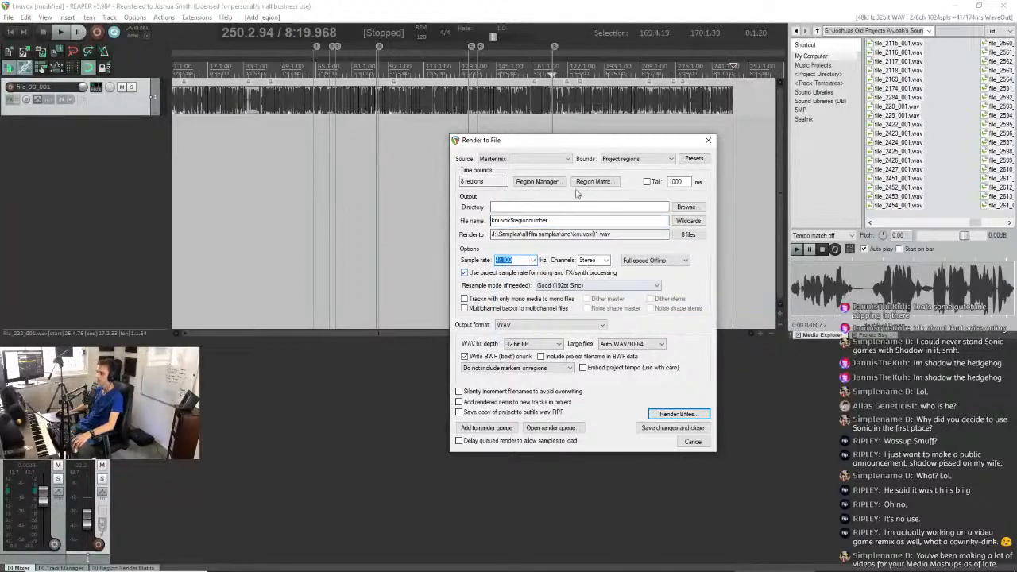
pyautogui.moveTo(576, 140); pyautogui.dragTo(498, 116)
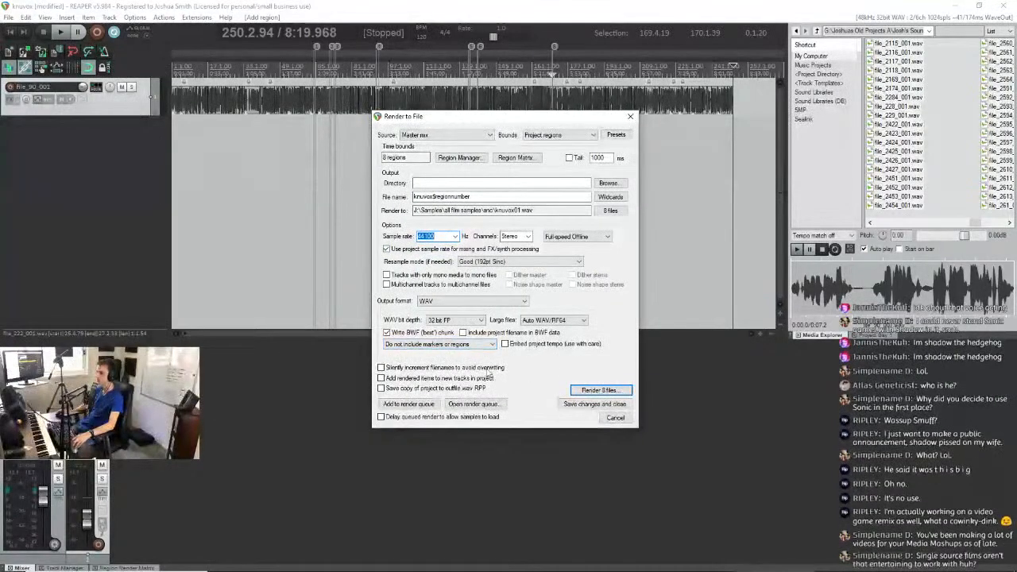
pyautogui.click(597, 390)
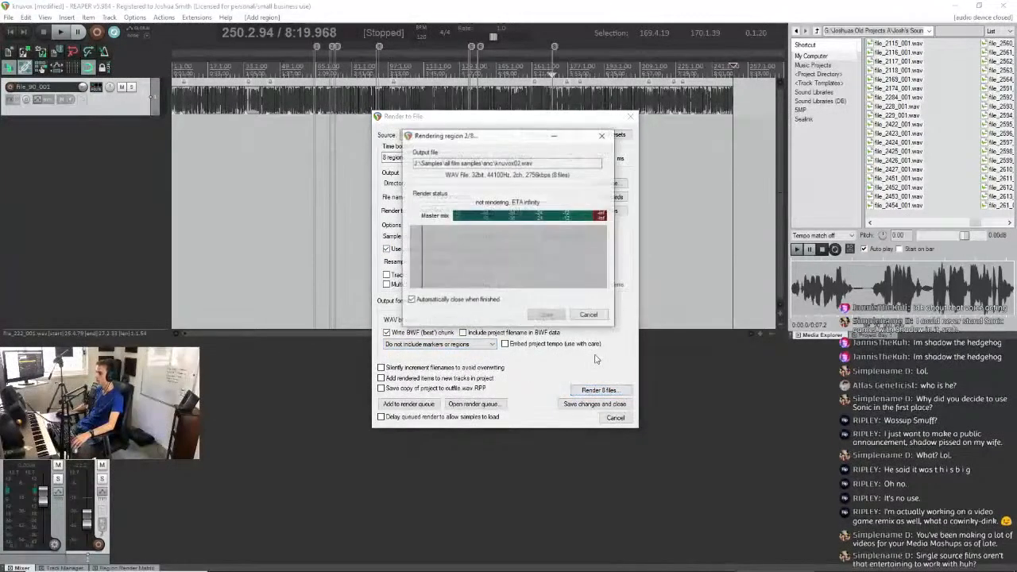
# Raise the track volume to 0 dB and render the regions again in mono, overwriting the existing files.
pyautogui.scroll(5, 99, 522)
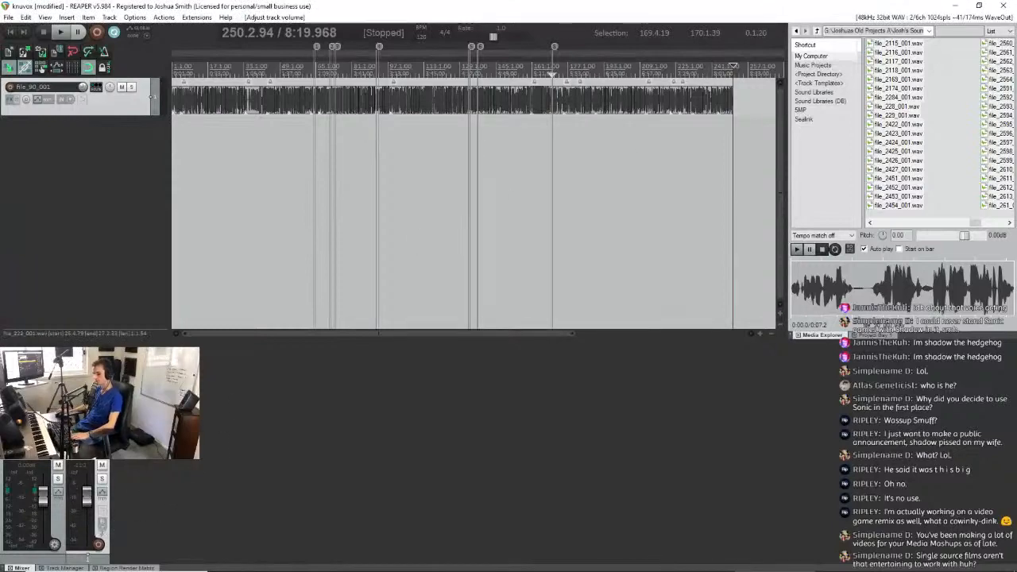
pyautogui.hotkey('ctrl', 'alt', 'r')
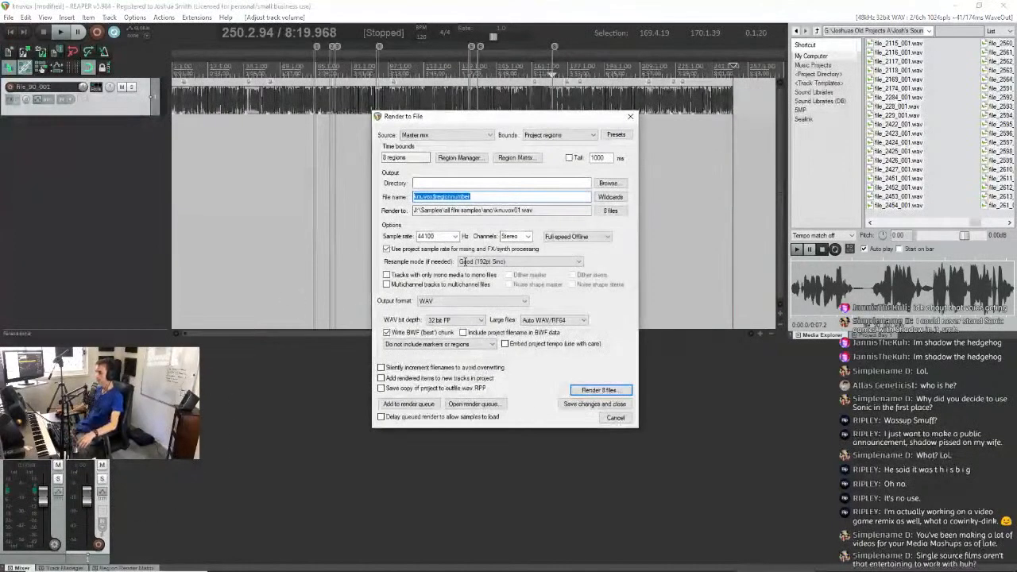
pyautogui.click(515, 236)
pyautogui.click(513, 246)
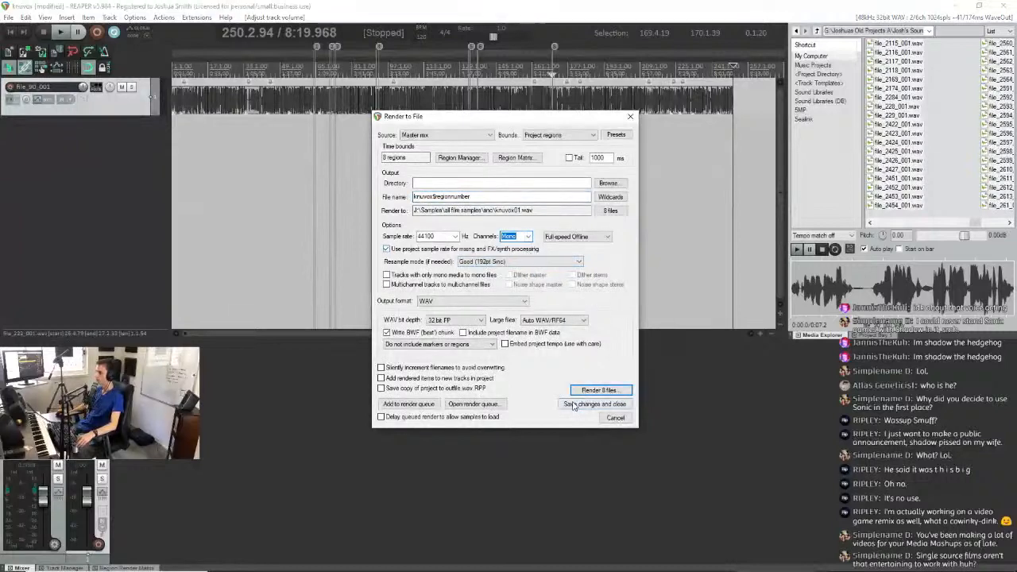
pyautogui.click(611, 391)
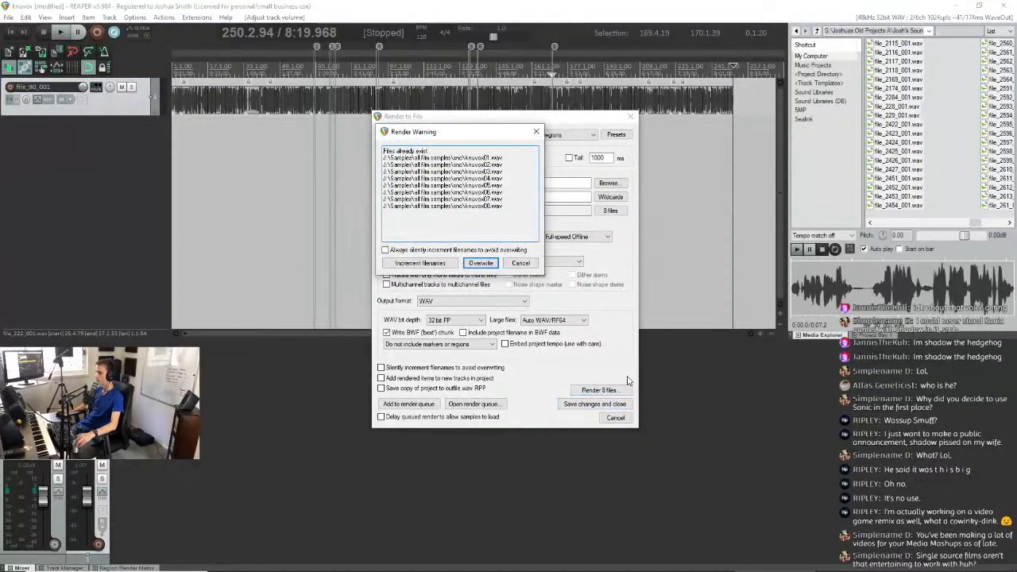
pyautogui.click(481, 263)
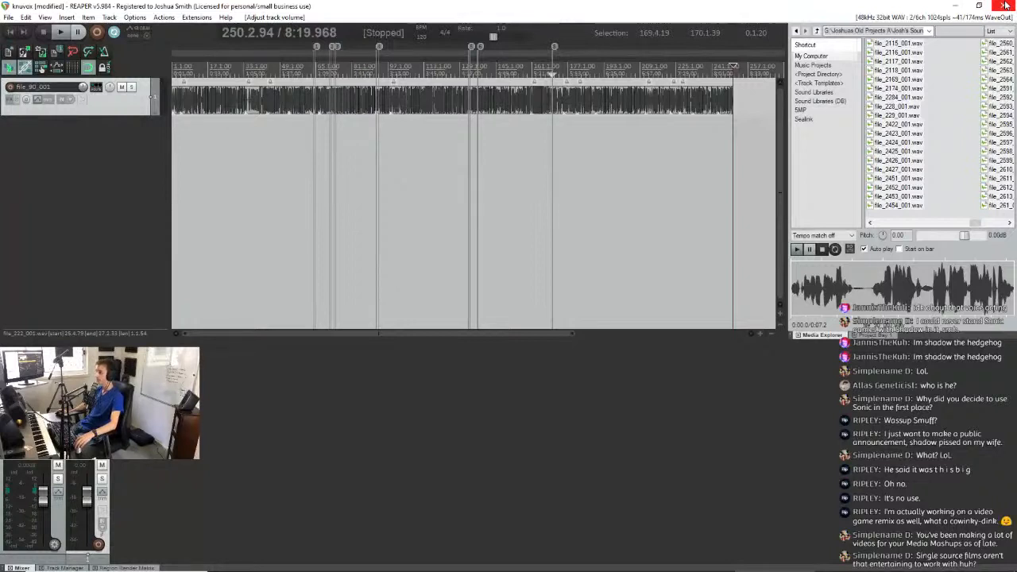
# Close REAPER and save the knuvox project.
pyautogui.click(1006, 5)
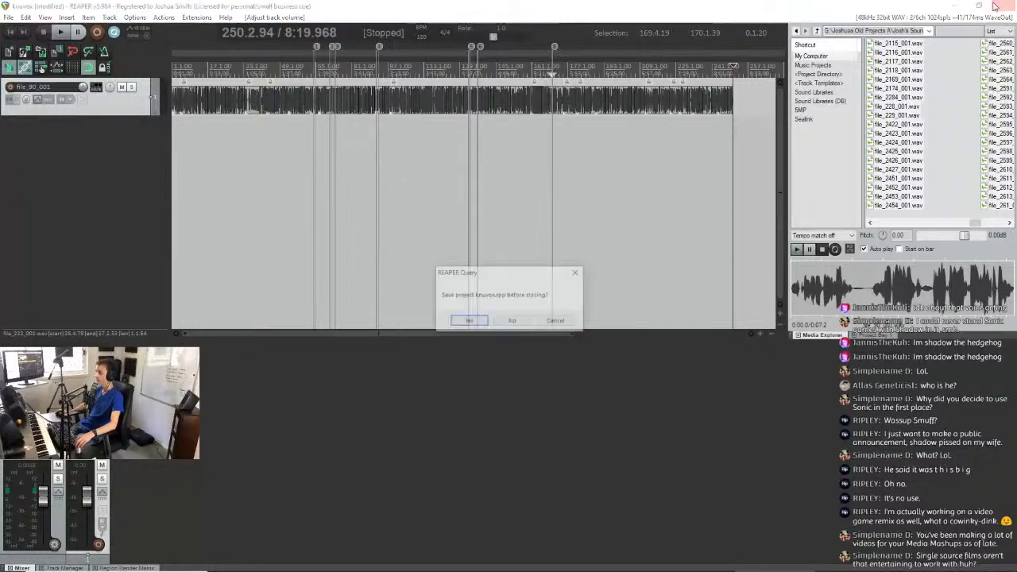
pyautogui.click(469, 322)
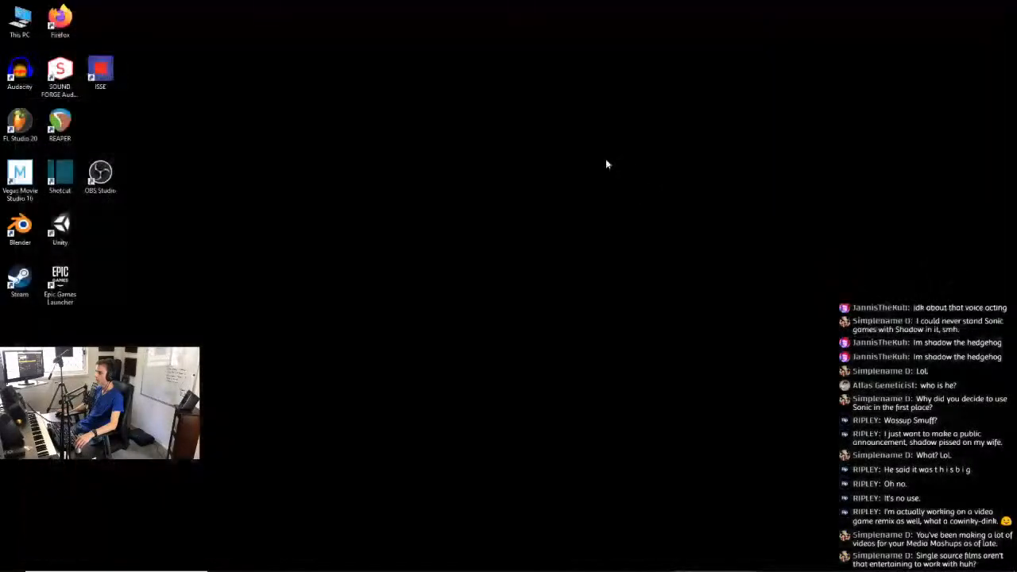
# Switch to FL Studio and collapse the Gotta Go Now folder in the file browser.
pyautogui.moveTo(503, 568)
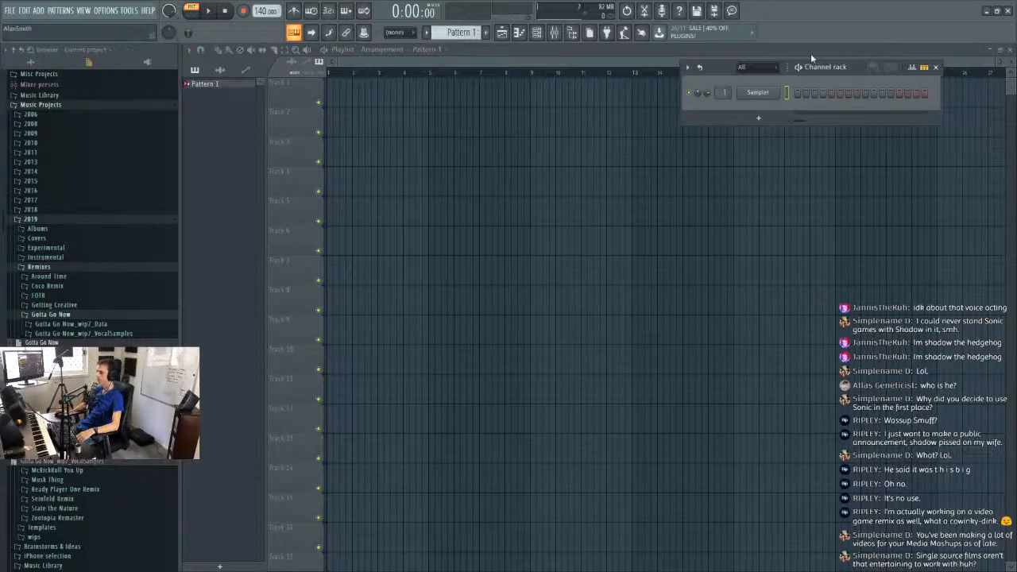
pyautogui.moveTo(993, 63); pyautogui.dragTo(717, 63)
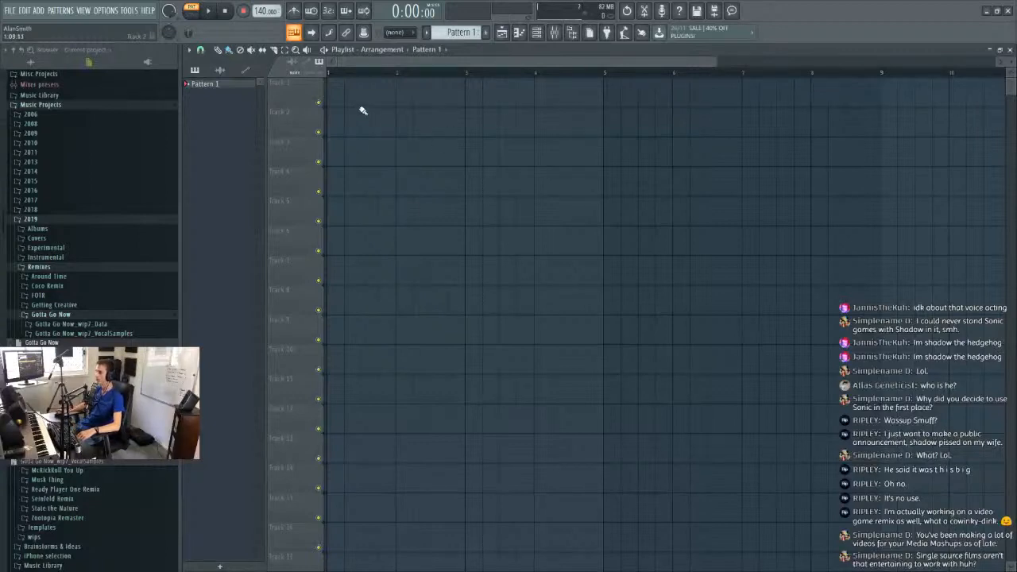
pyautogui.scroll(-4, 512, 77)
pyautogui.scroll(1, 512, 77)
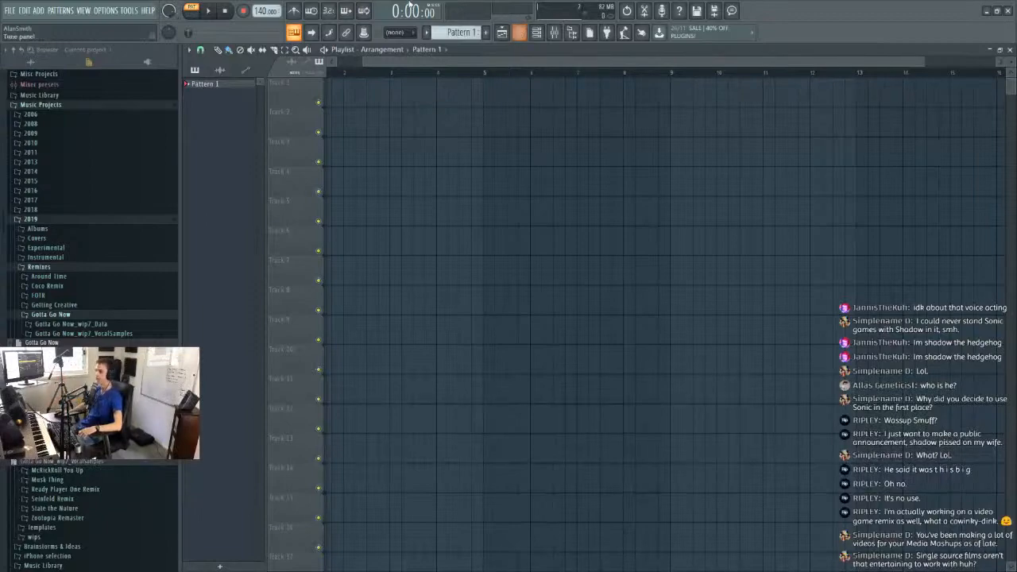
pyautogui.click(53, 317)
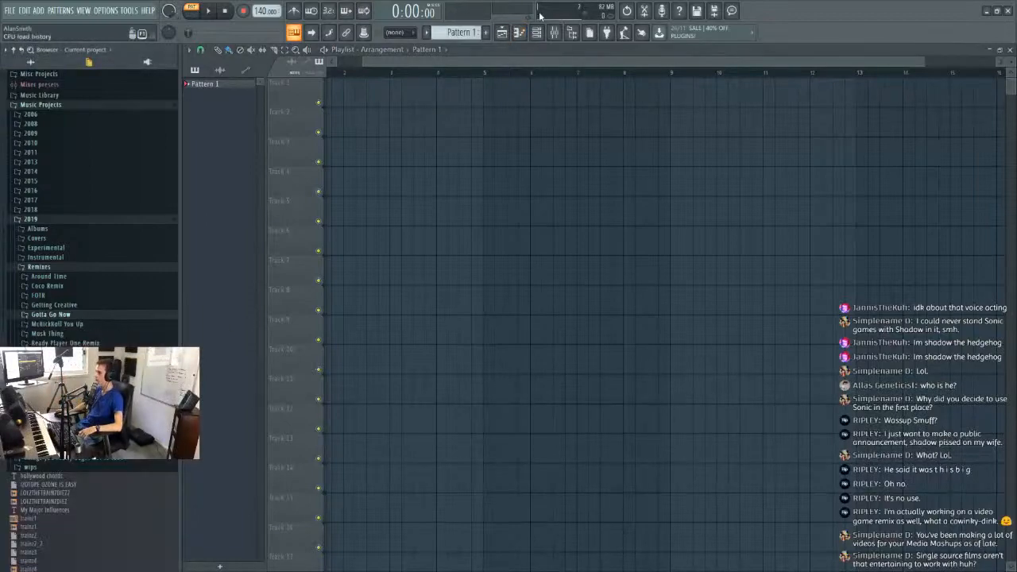
# Load Newtone into the first effect slot of the mixer's Master track and move its window clear of the browser.
pyautogui.click(571, 32)
pyautogui.click(558, 34)
pyautogui.click(570, 34)
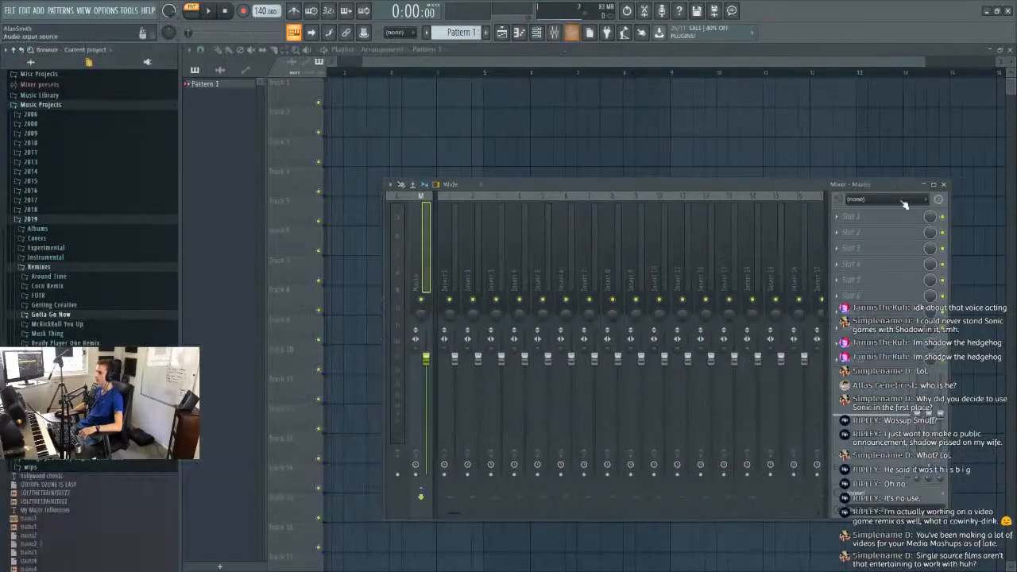
pyautogui.click(848, 222)
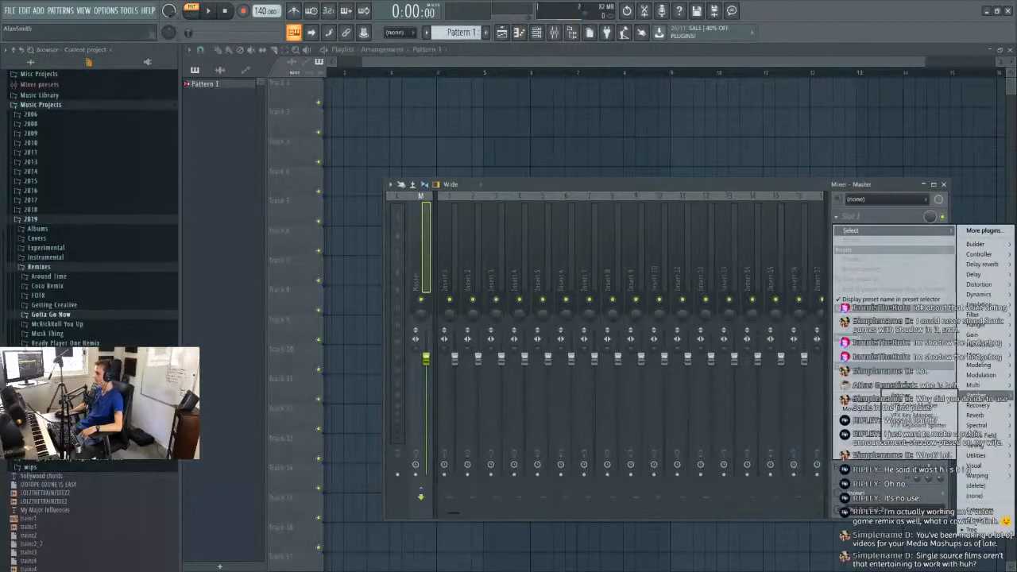
pyautogui.moveTo(982, 459)
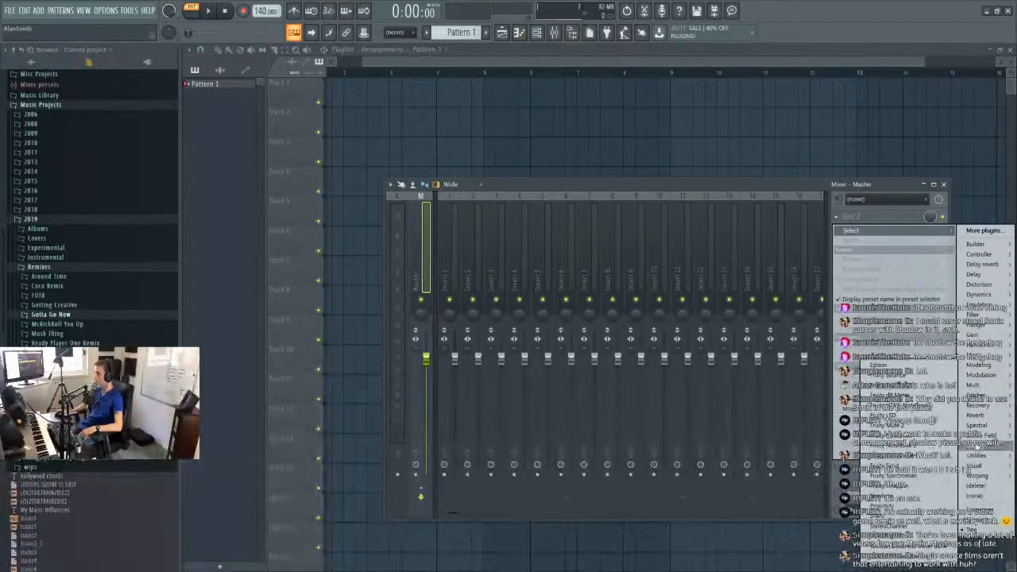
pyautogui.click(906, 498)
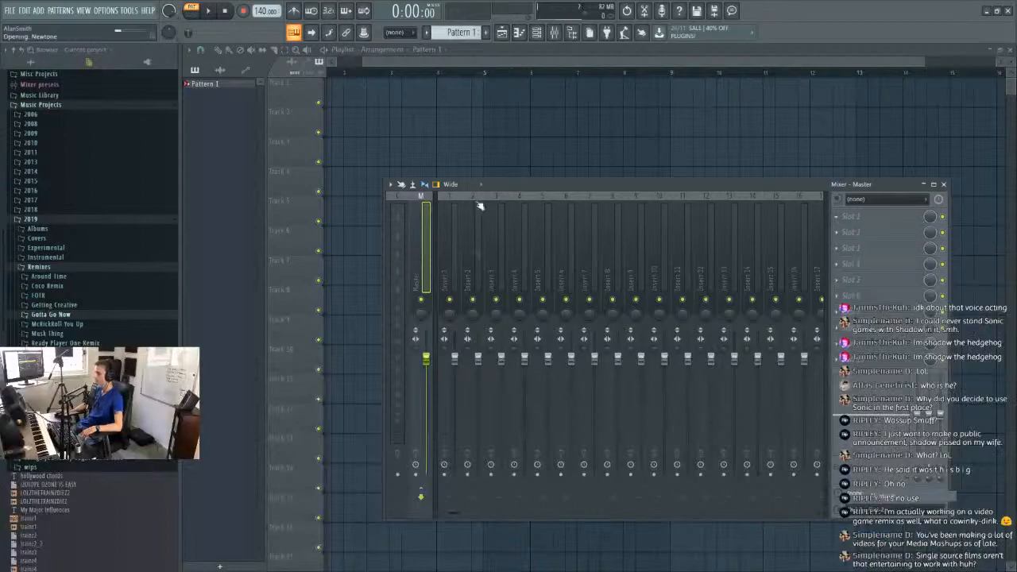
pyautogui.moveTo(415, 126); pyautogui.dragTo(602, 68)
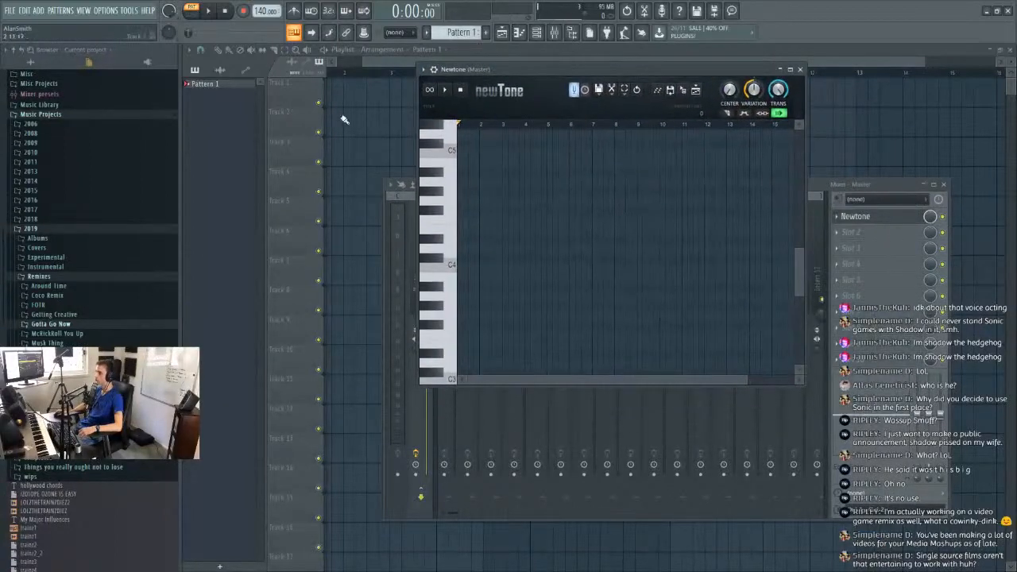
# Collapse the Music Projects folder in the file browser.
pyautogui.click(68, 326)
pyautogui.click(68, 328)
pyautogui.click(45, 115)
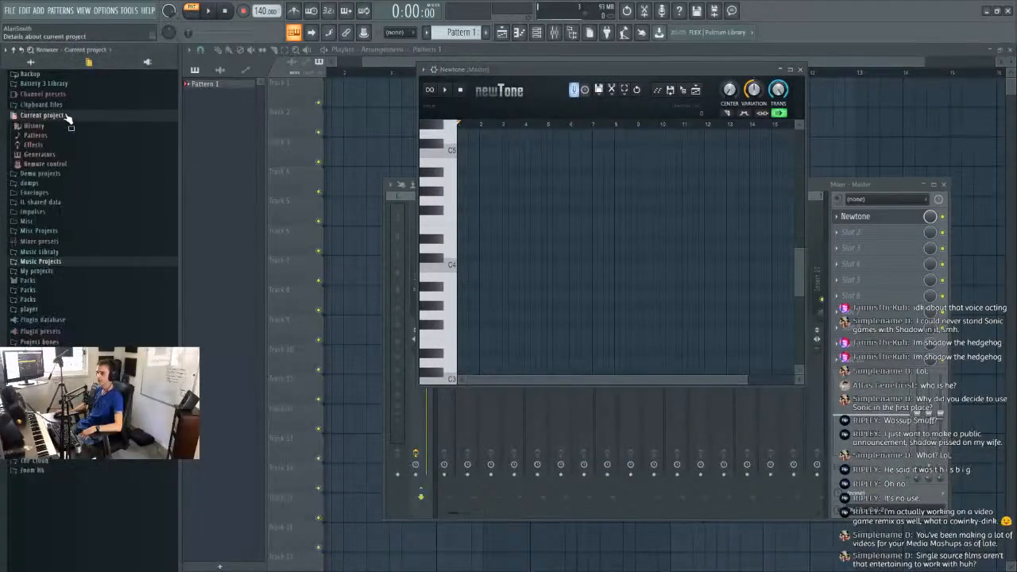
pyautogui.click(68, 232)
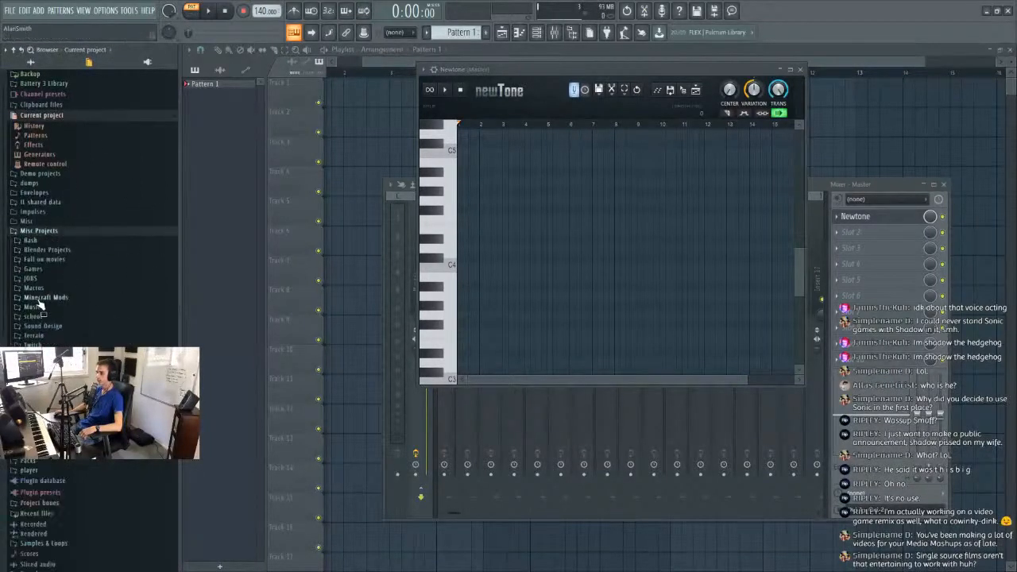
pyautogui.click(48, 327)
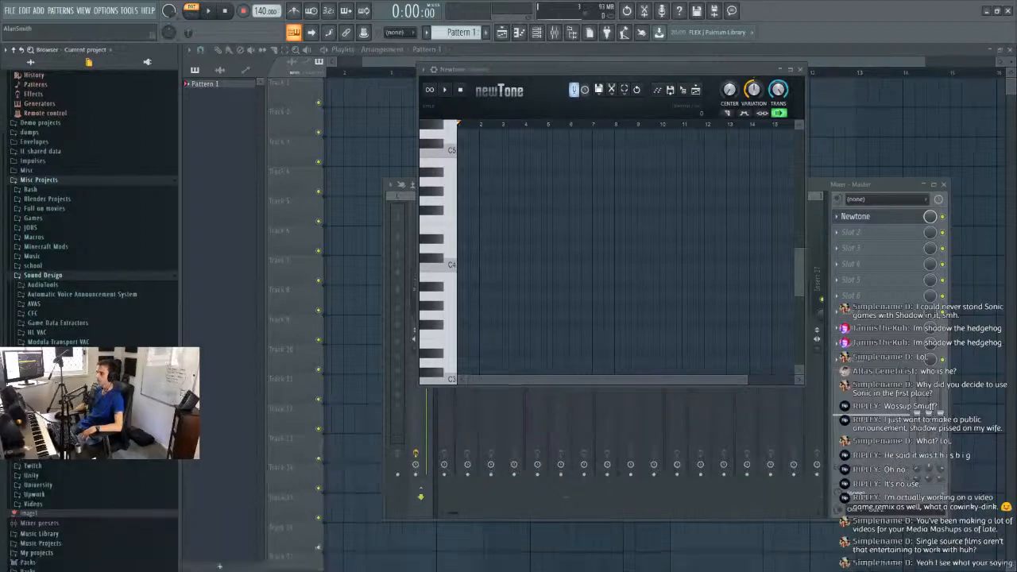
pyautogui.click(53, 275)
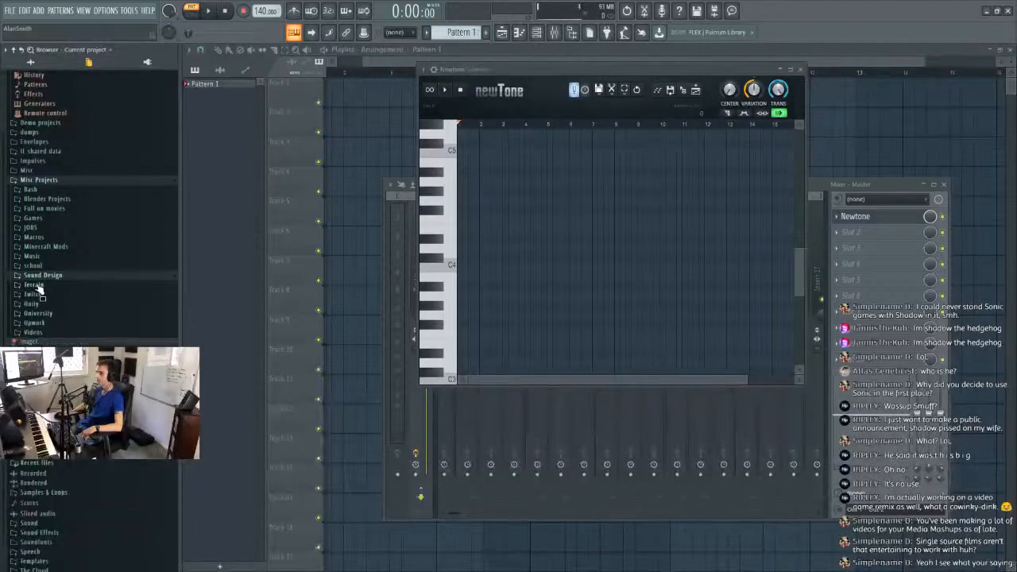
pyautogui.click(56, 172)
pyautogui.click(57, 171)
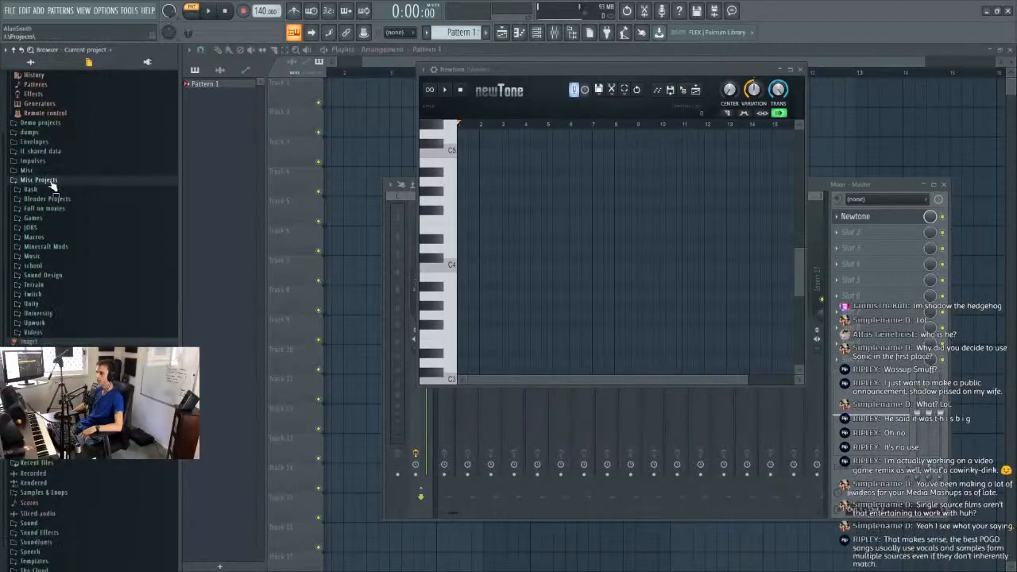
pyautogui.click(51, 182)
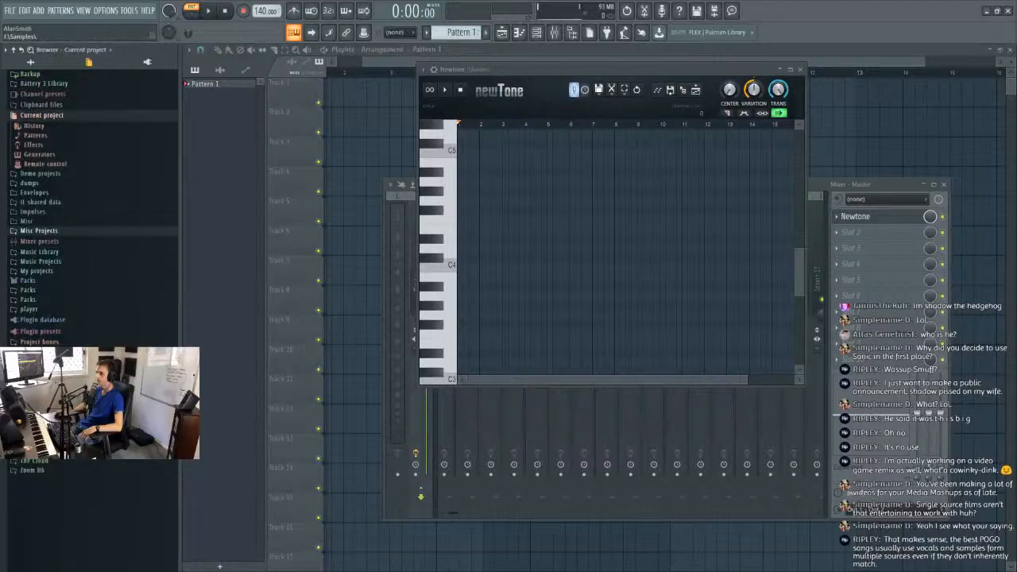
# Expand the snc folder under all film samples in the browser's Samples & Loops section.
pyautogui.scroll(-7, 52, 300)
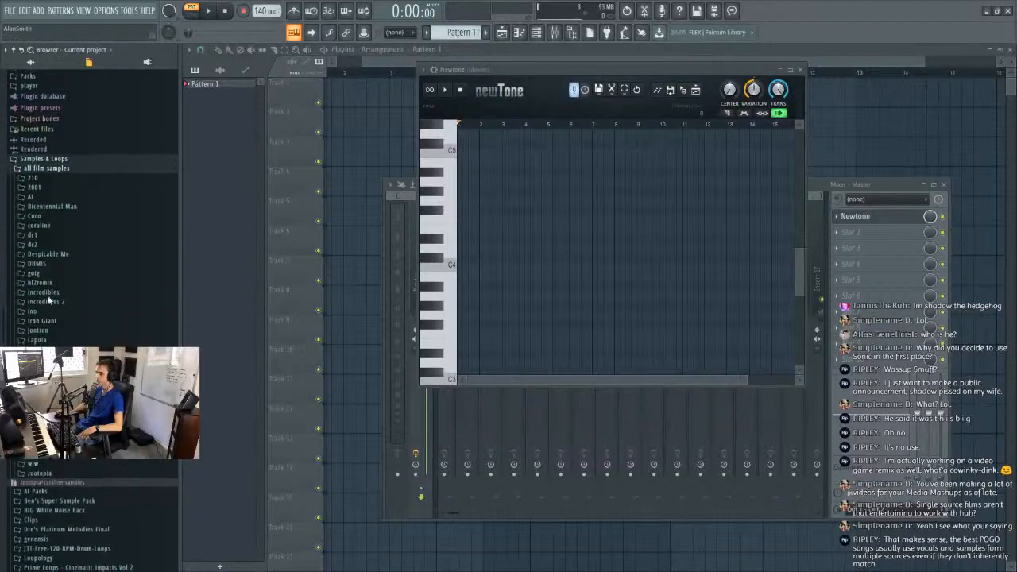
pyautogui.click(39, 374)
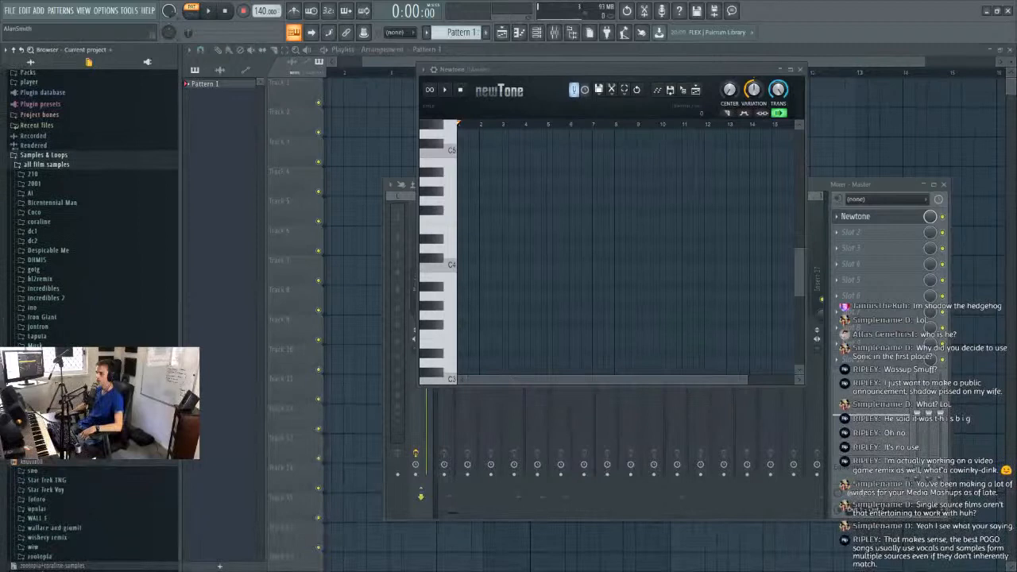
pyautogui.scroll(-4, 91, 238)
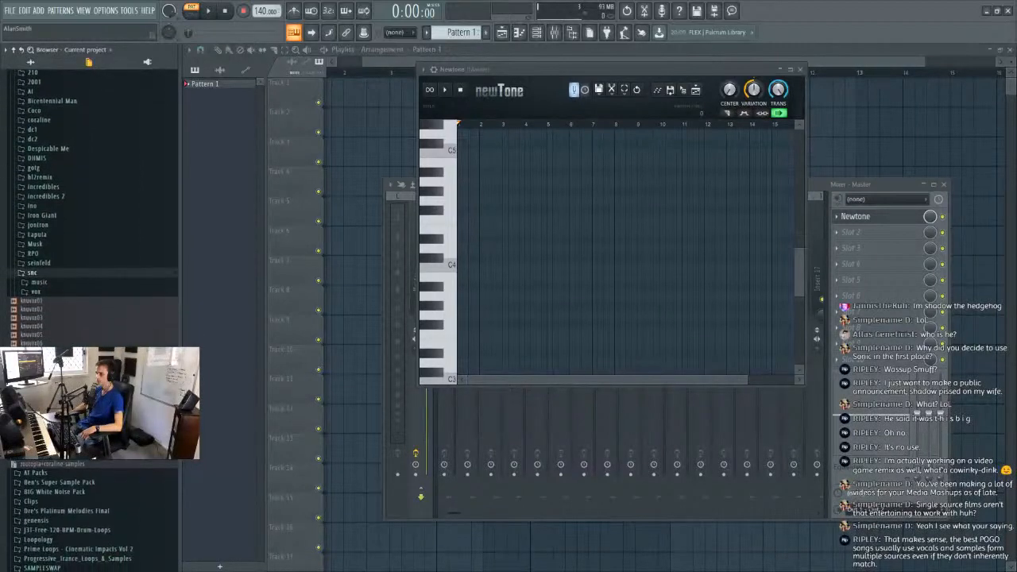
# Open the snc folder in File Explorer, move all the knuvox files into its vox subfolder, and close the window.
pyautogui.rightClick(36, 272)
pyautogui.click(120, 332)
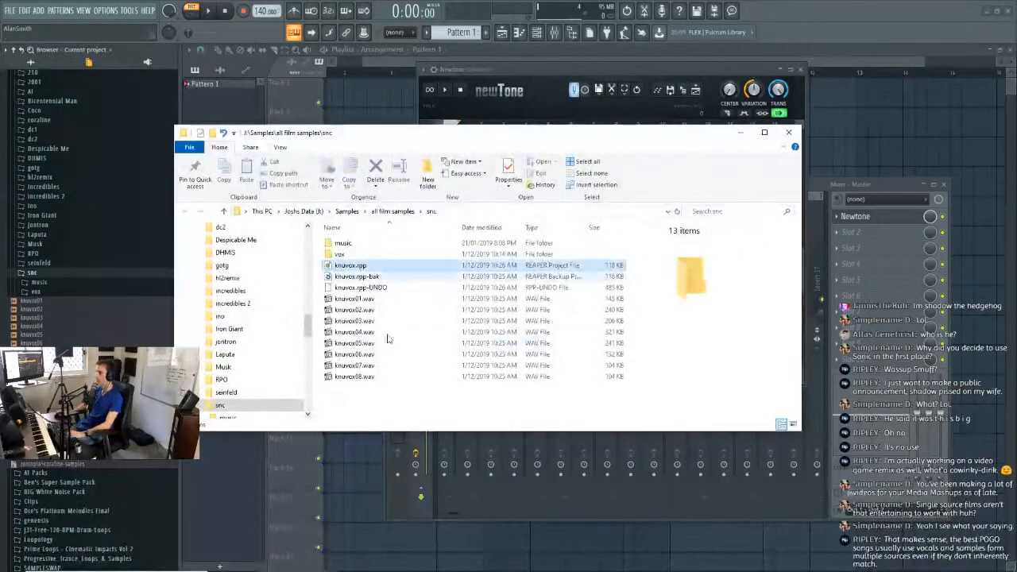
pyautogui.moveTo(389, 386); pyautogui.dragTo(353, 266)
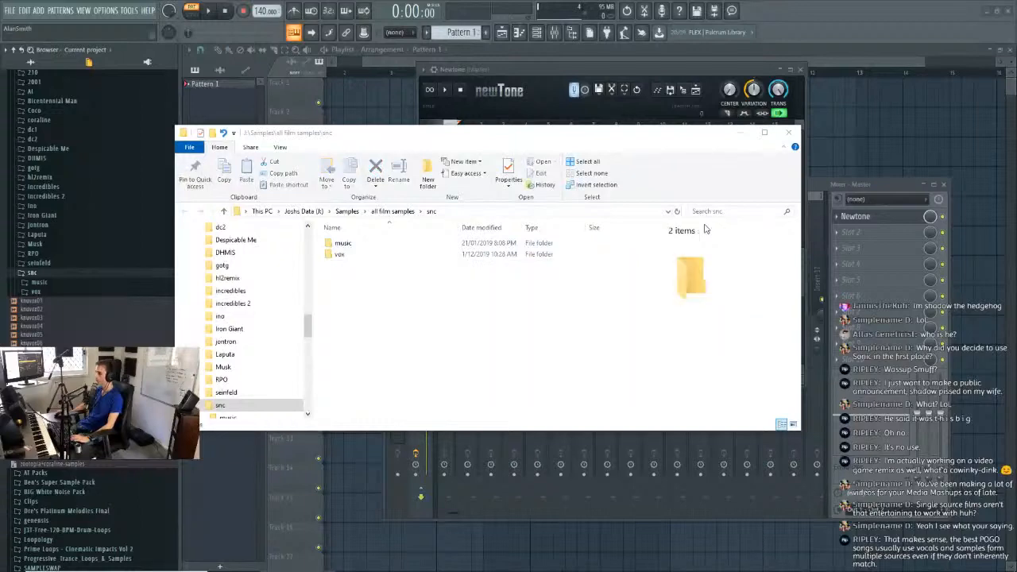
pyautogui.click(789, 133)
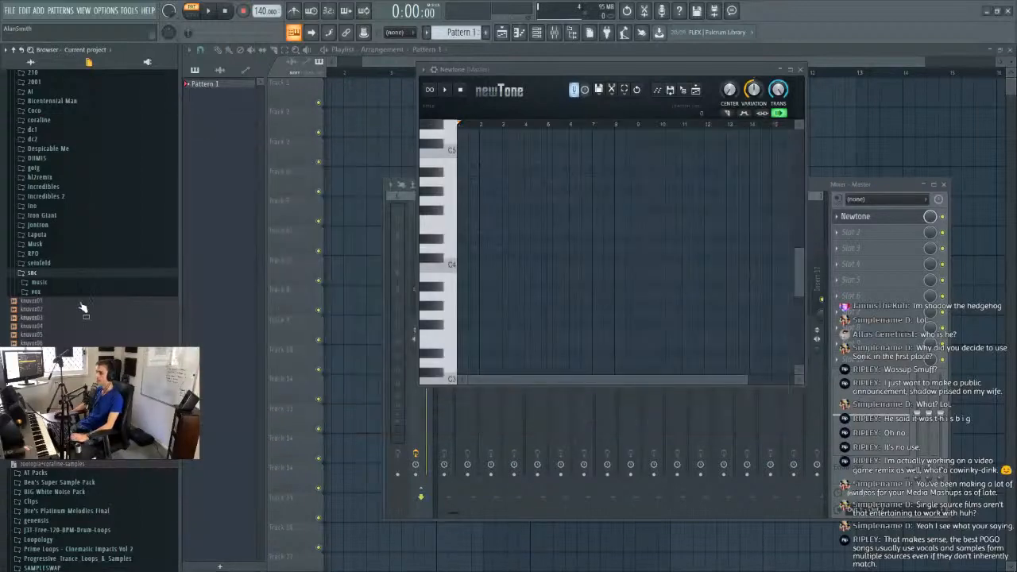
# Expand the vox folder in the file browser and move the Newtone window farther from the browser.
pyautogui.click(35, 292)
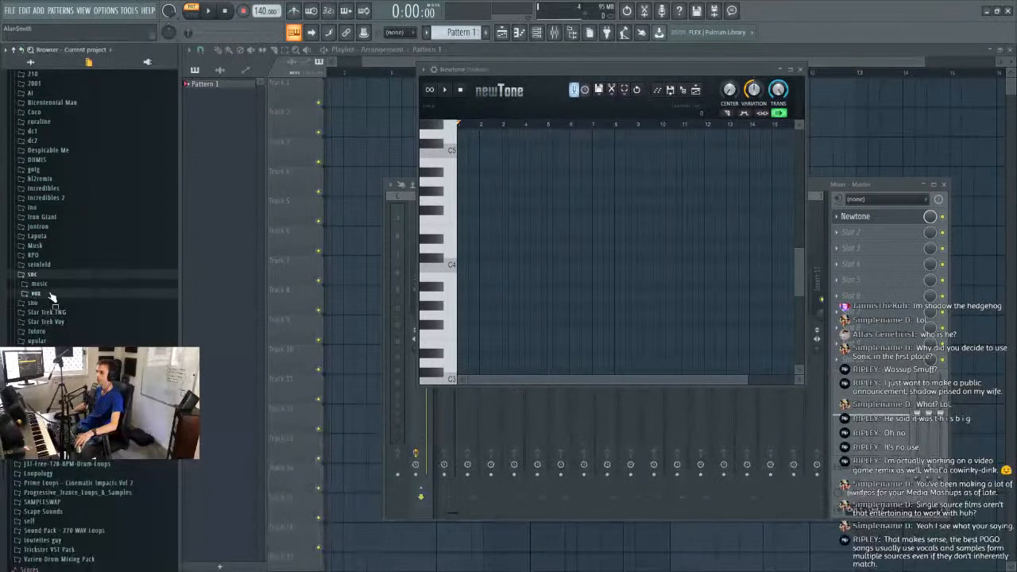
pyautogui.scroll(-4, 131, 270)
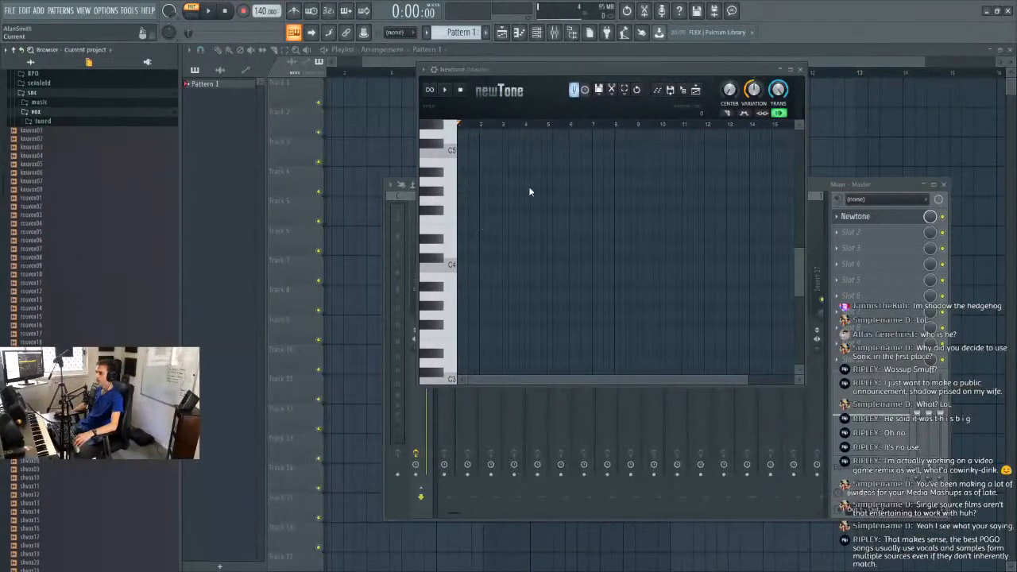
pyautogui.moveTo(629, 66); pyautogui.dragTo(715, 79)
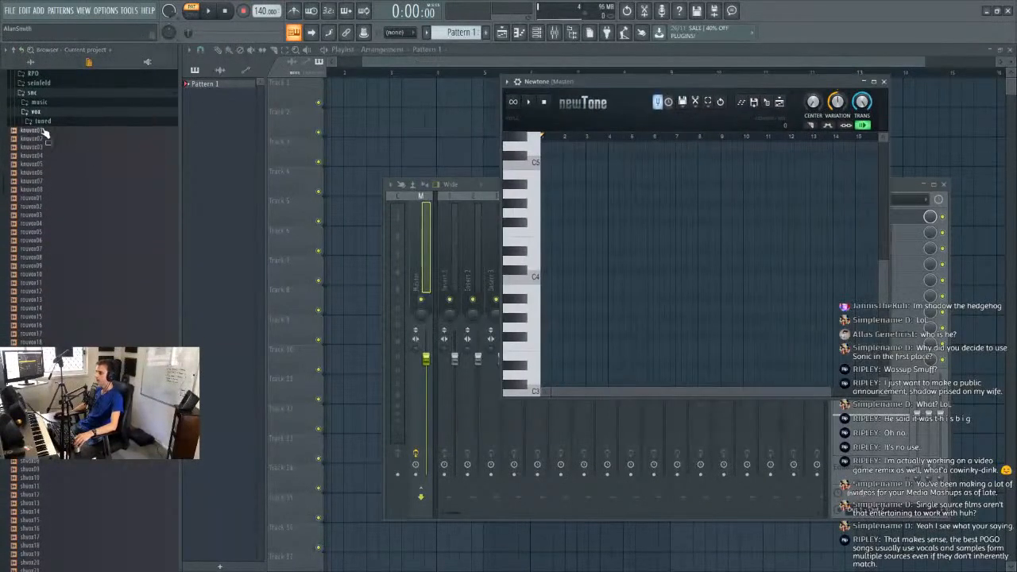
# Open the tuned subfolder of vox in File Explorer and move its window aside, off the visible screen.
pyautogui.scroll(-2, 49, 120)
pyautogui.scroll(-3, 49, 121)
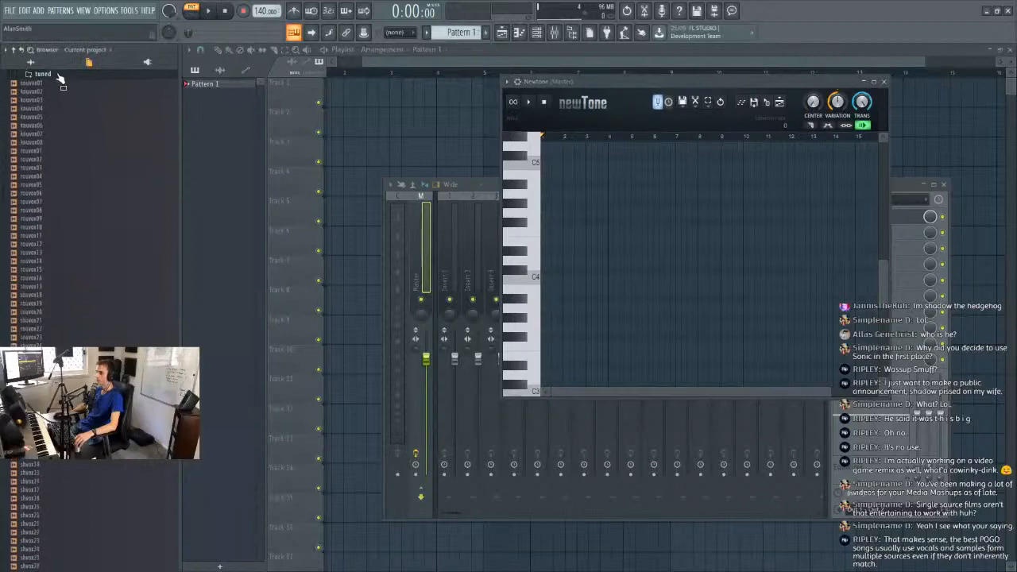
pyautogui.rightClick(60, 76)
pyautogui.click(137, 139)
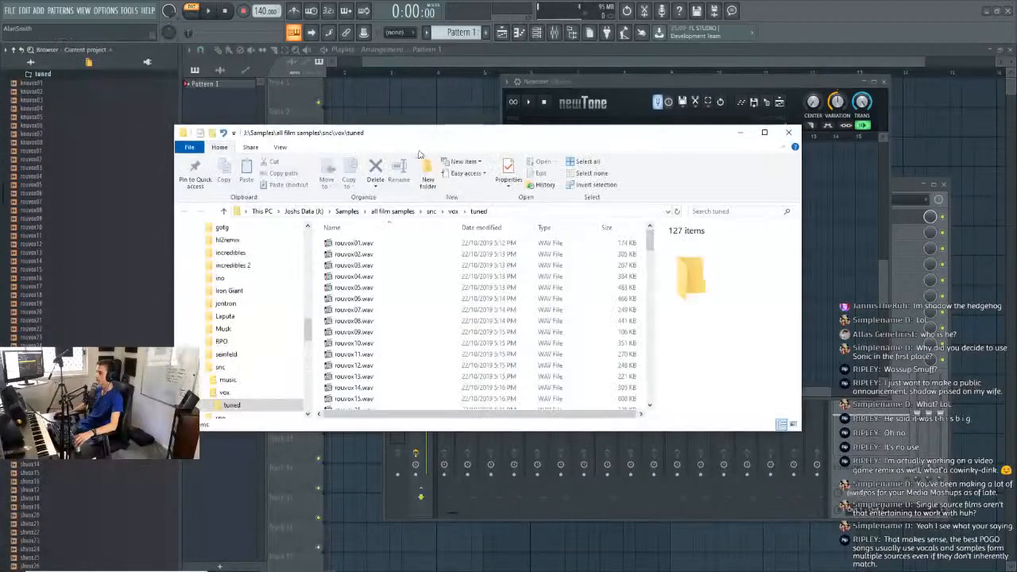
pyautogui.moveTo(421, 133); pyautogui.dragTo(1016, 155)
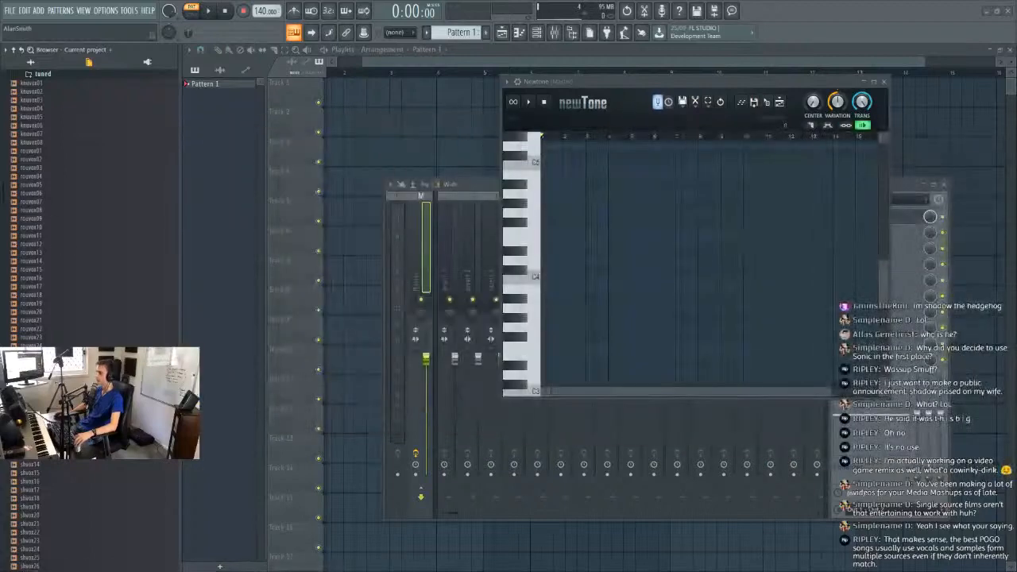
pyautogui.scroll(-5, 117, 177)
pyautogui.scroll(5, 36, 162)
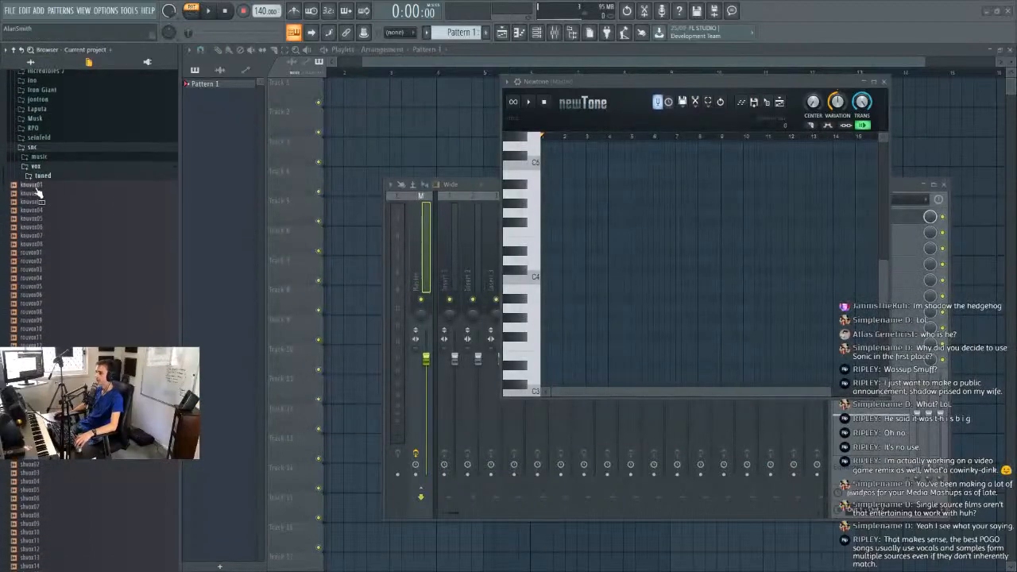
# Load knuvox01 from the vox folder into Newtone and play the phrase once.
pyautogui.moveTo(36, 187); pyautogui.dragTo(572, 258)
pyautogui.moveTo(551, 166); pyautogui.dragTo(549, 164)
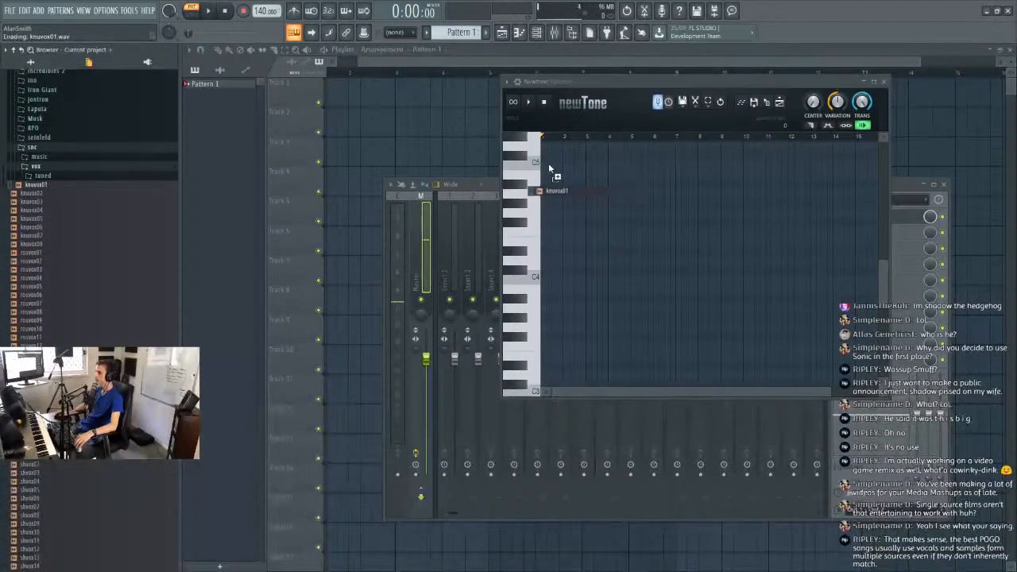
pyautogui.click(529, 103)
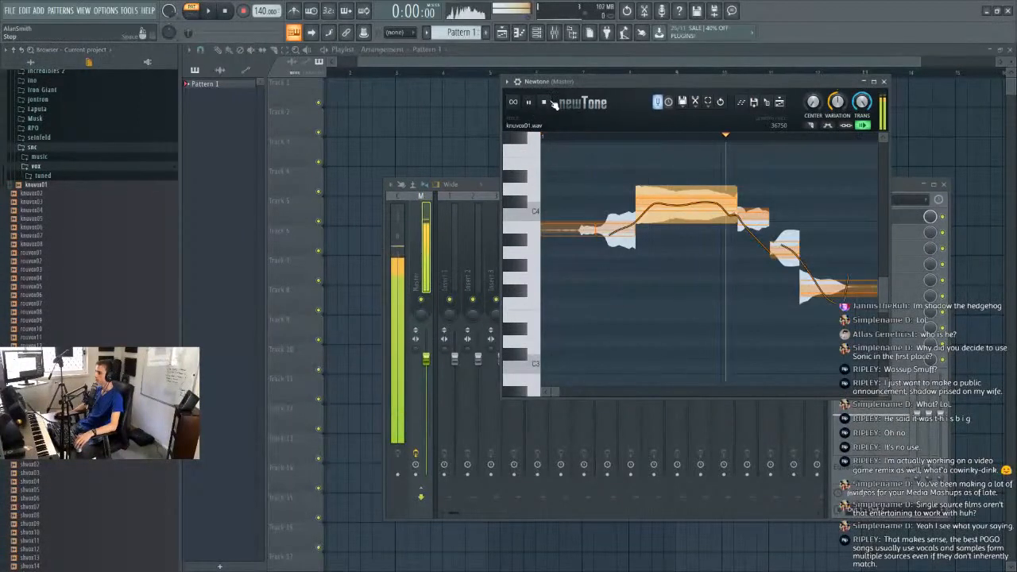
pyautogui.click(544, 102)
# Turn on looped playback in Newtone and set Center to 100% while auditioning knuvox01.
pyautogui.click(514, 102)
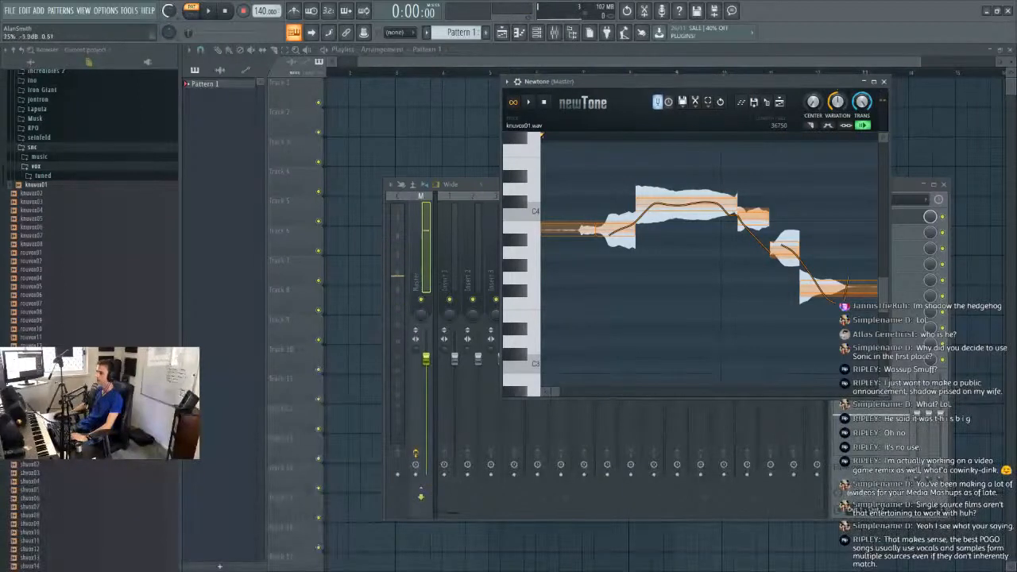
pyautogui.press('space')
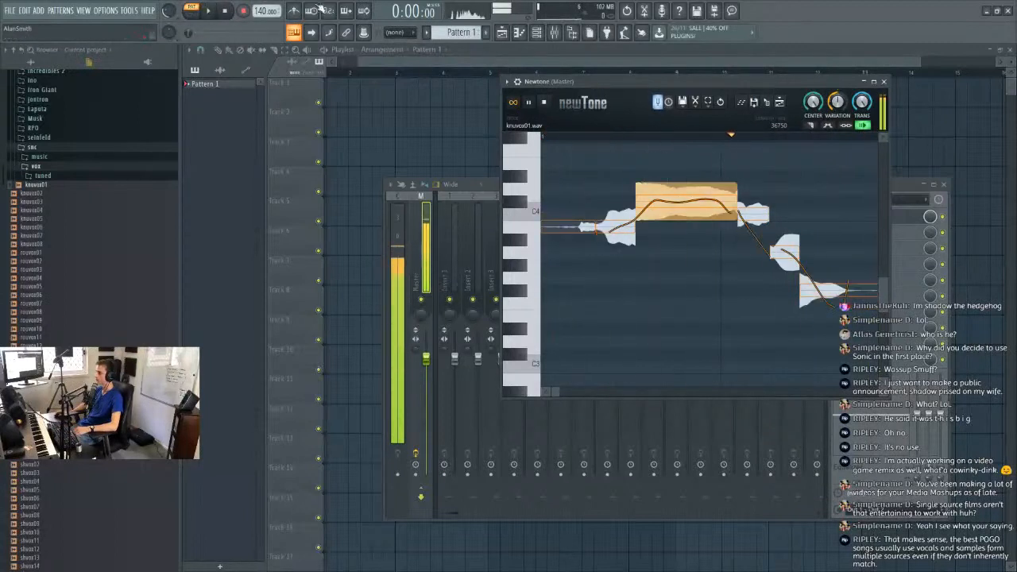
pyautogui.click(545, 103)
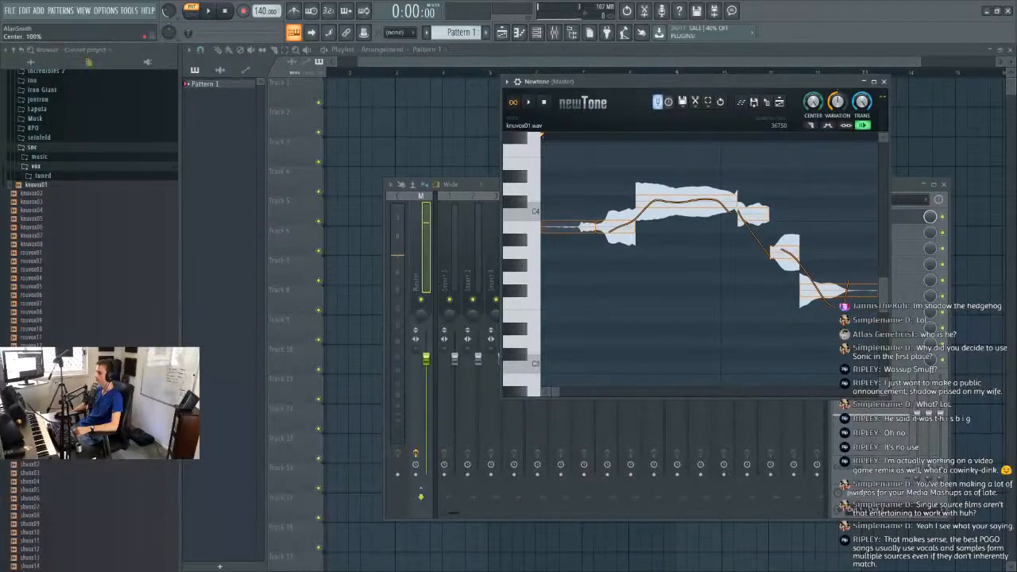
# Try different Variation and Transition amounts on knuvox01 during looped playback, settling on a Variation of about 56%.
pyautogui.moveTo(837, 101); pyautogui.dragTo(837, 111)
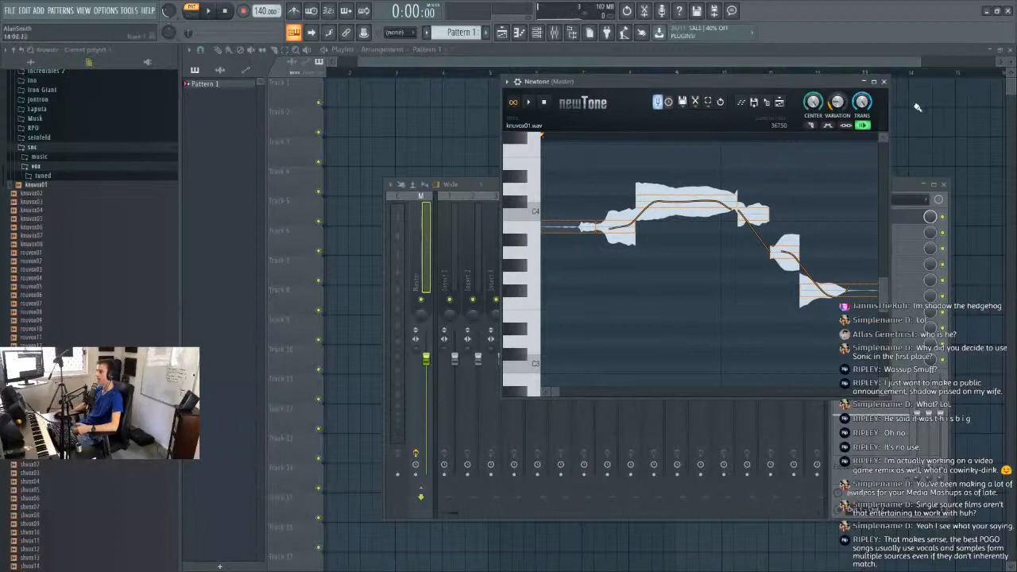
pyautogui.click(867, 106)
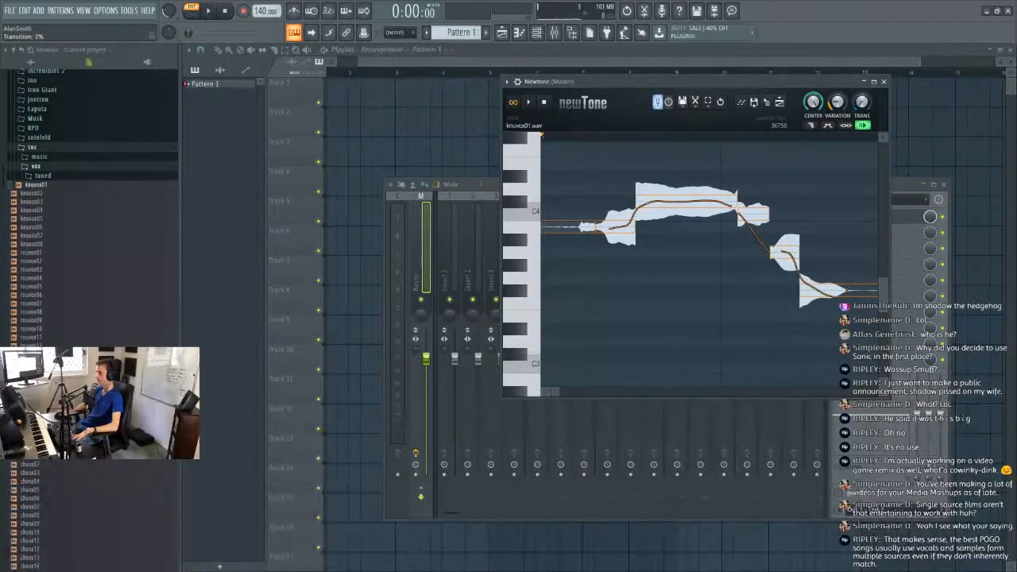
pyautogui.moveTo(862, 104); pyautogui.dragTo(862, 104)
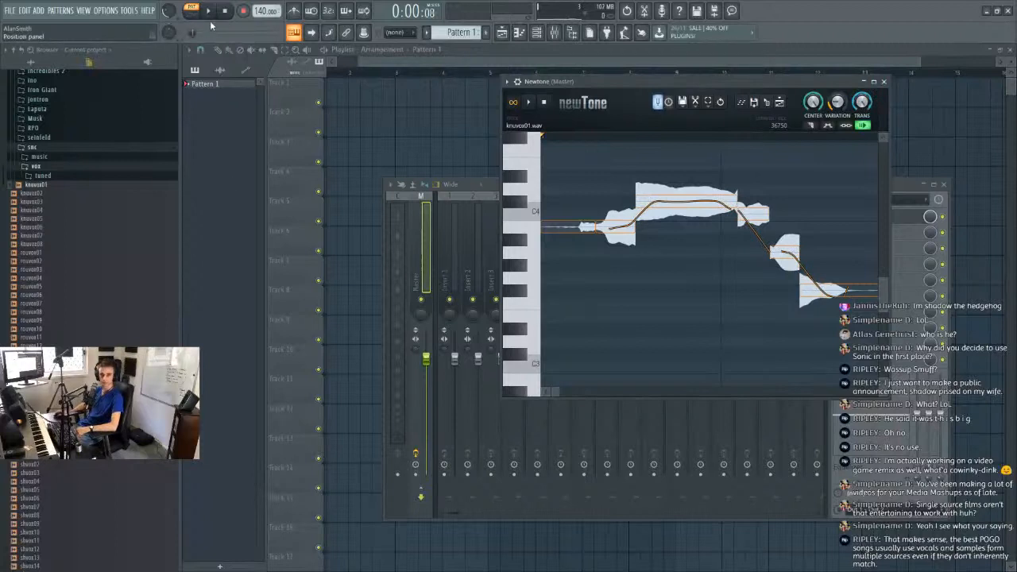
pyautogui.press('space')
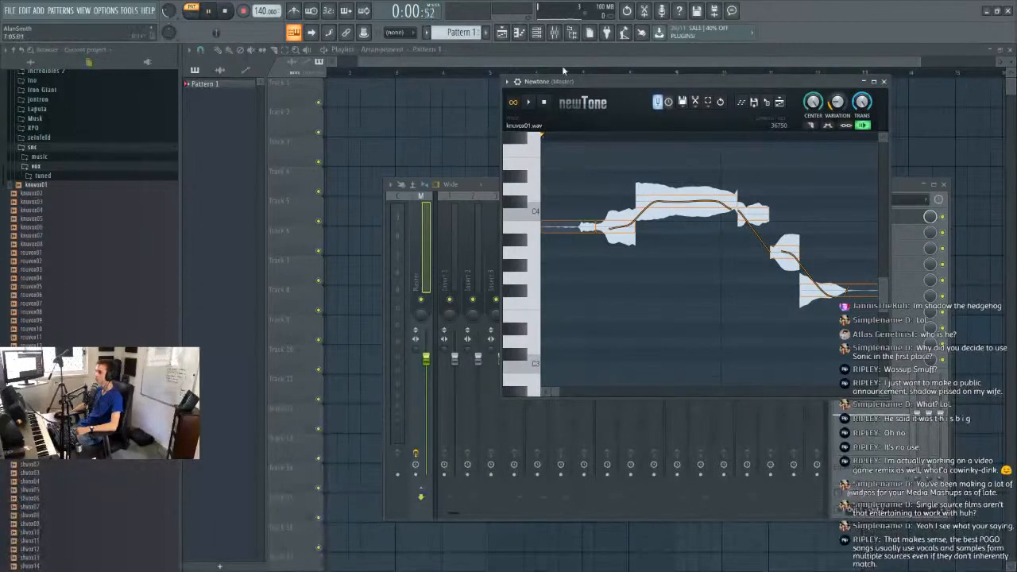
pyautogui.press('space')
pyautogui.click(524, 102)
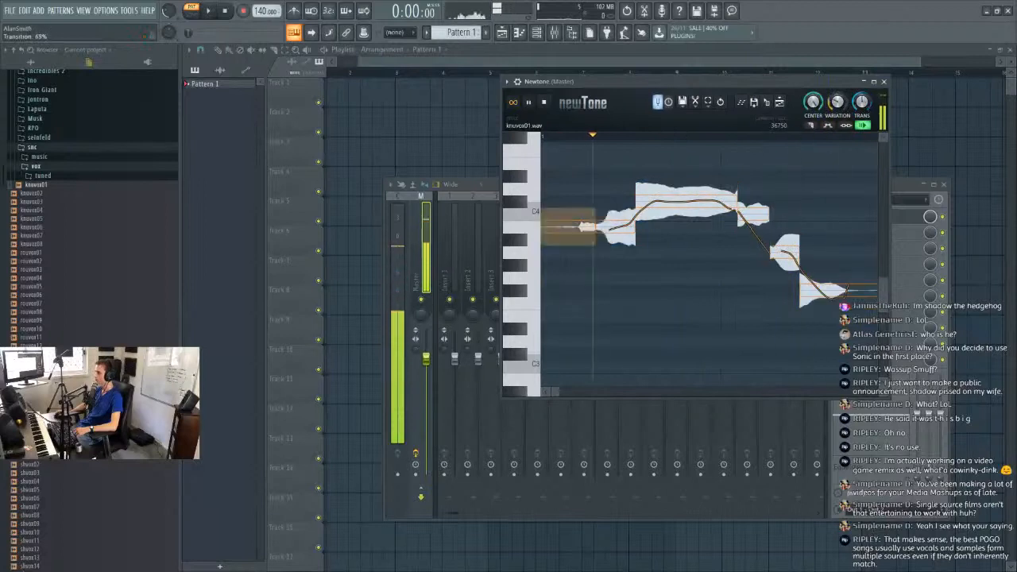
pyautogui.moveTo(837, 102); pyautogui.dragTo(838, 110)
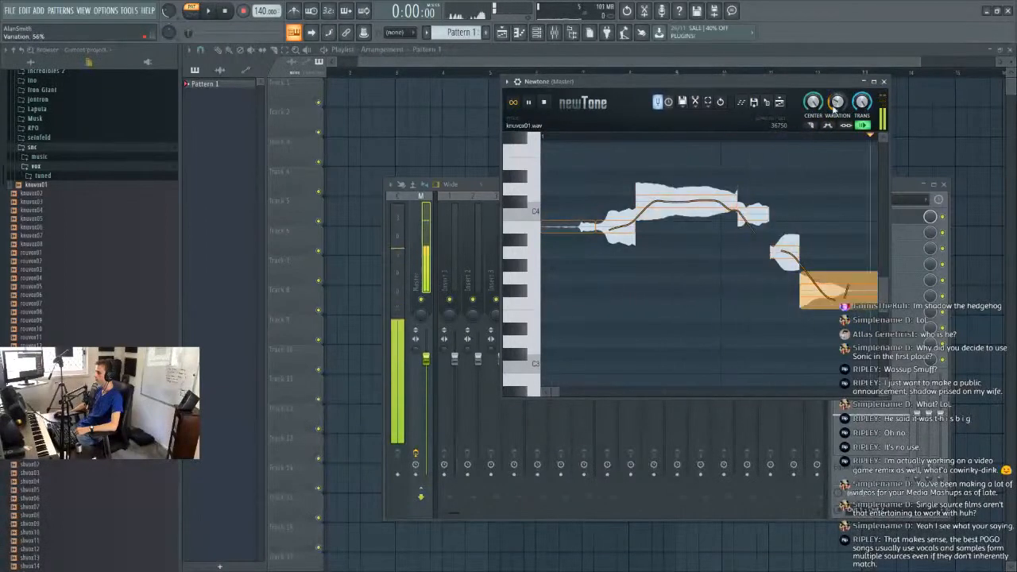
# Shift the last two notes of knuvox01 onto the same pitch, between C3 and C4.
pyautogui.moveTo(792, 237)
pyautogui.mouseDown()
pyautogui.moveTo(792, 262)
pyautogui.moveTo(798, 251)
pyautogui.mouseUp()
pyautogui.moveTo(822, 292); pyautogui.dragTo(790, 268)
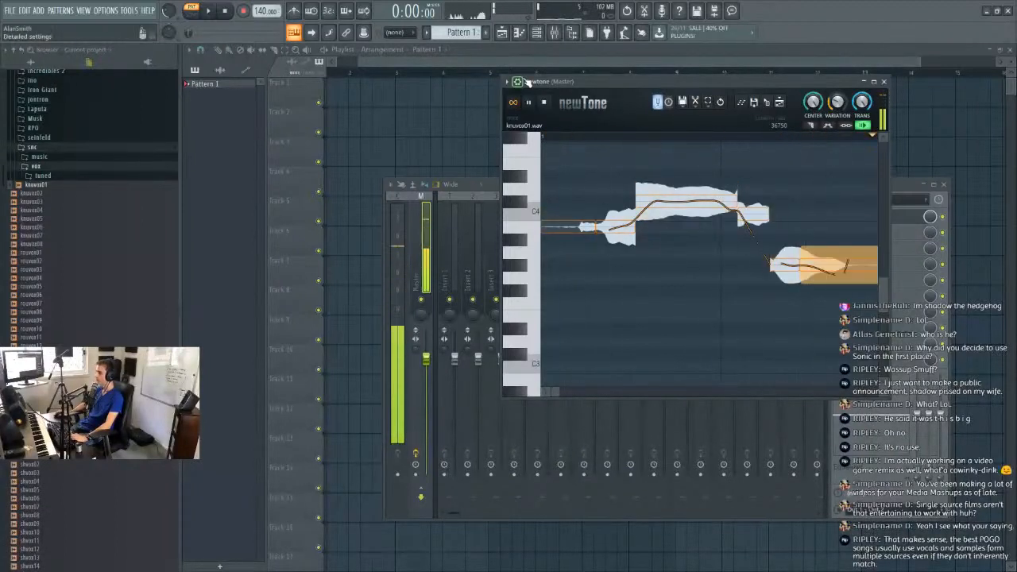
# Save the tuned phrase as knuvox01.wav in the tuned folder and move the Newtone window back toward the browser.
pyautogui.click(682, 102)
pyautogui.click(726, 172)
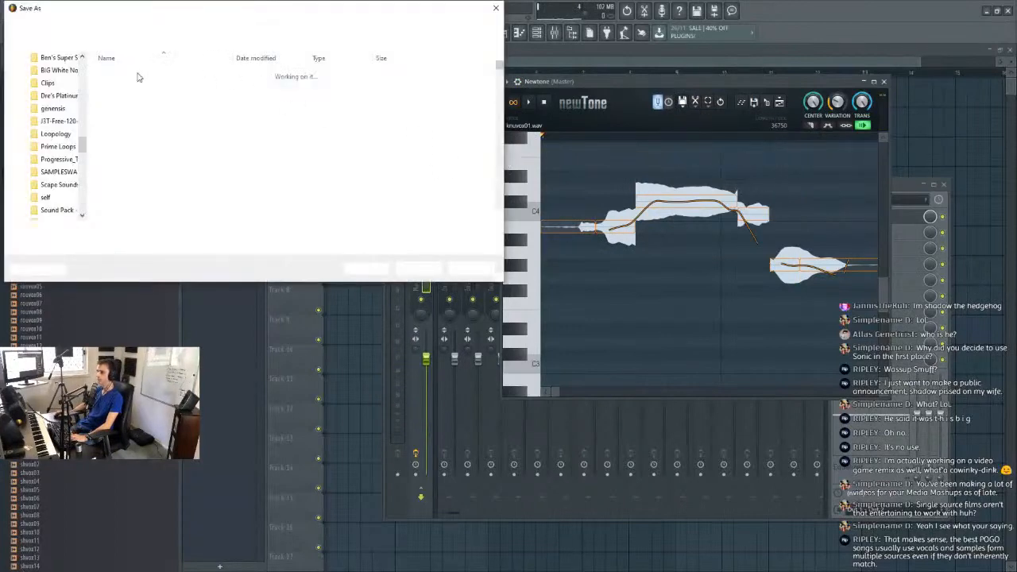
pyautogui.doubleClick(137, 73)
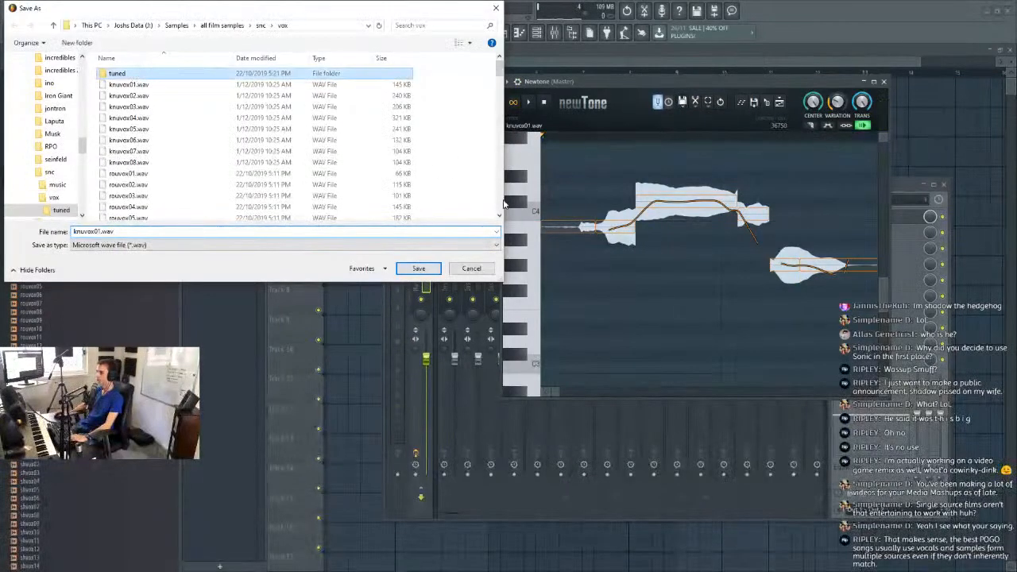
pyautogui.click(419, 269)
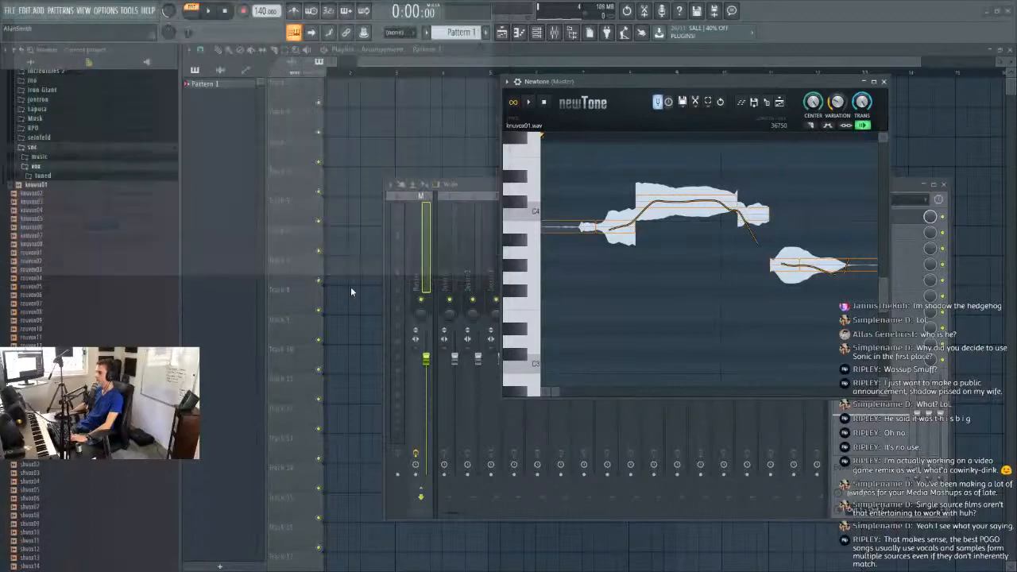
pyautogui.moveTo(623, 82); pyautogui.dragTo(452, 81)
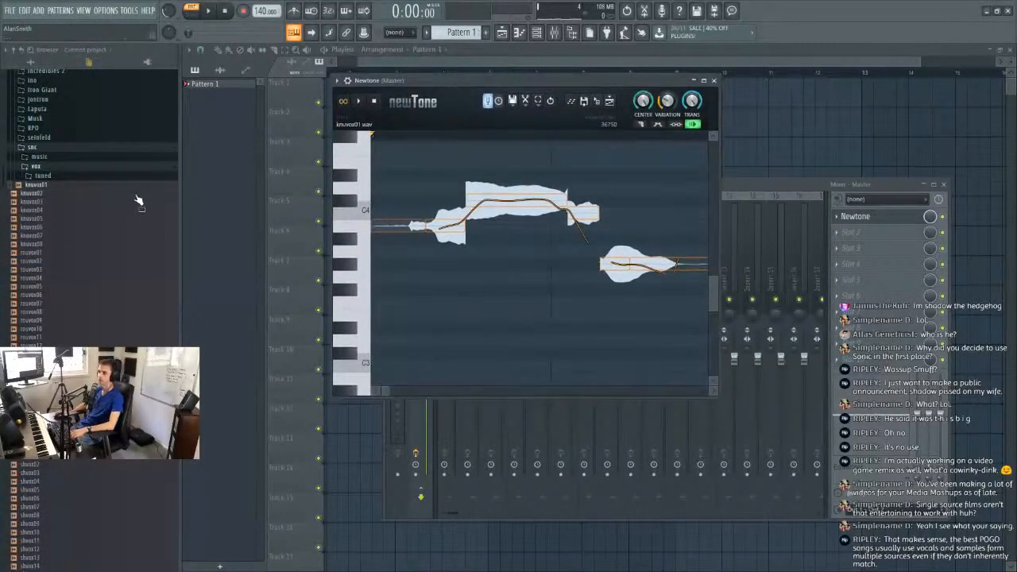
# Load knuvox02.wav into Newtone, play it in a loop and lower the note near bar 13 by one semitone.
pyautogui.moveTo(31, 193); pyautogui.dragTo(527, 240)
pyautogui.moveTo(591, 80); pyautogui.dragTo(713, 100)
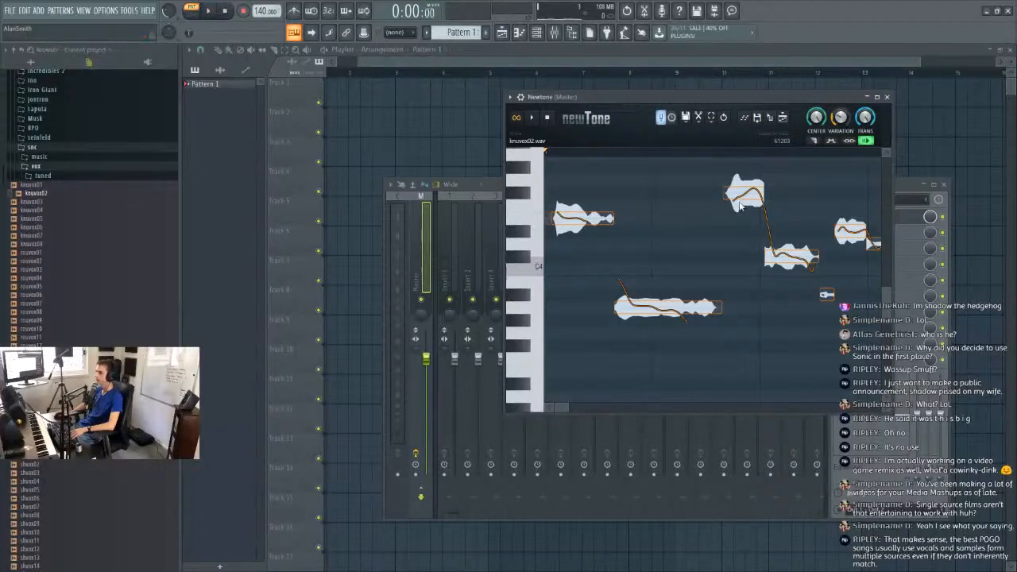
pyautogui.click(532, 118)
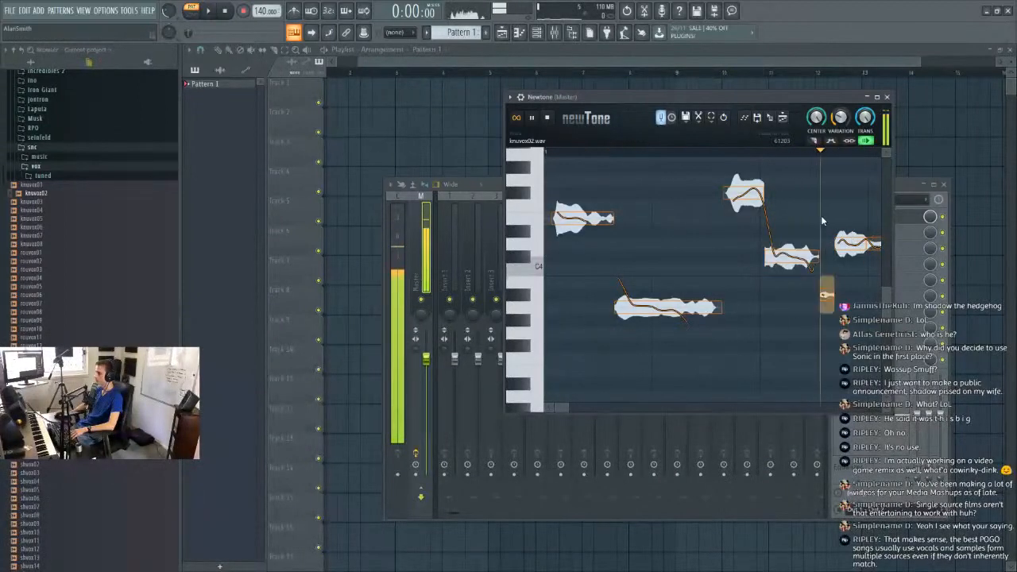
# Save the tuned phrase as knuvox02.wav in the tuned folder.
pyautogui.click(693, 118)
pyautogui.click(787, 190)
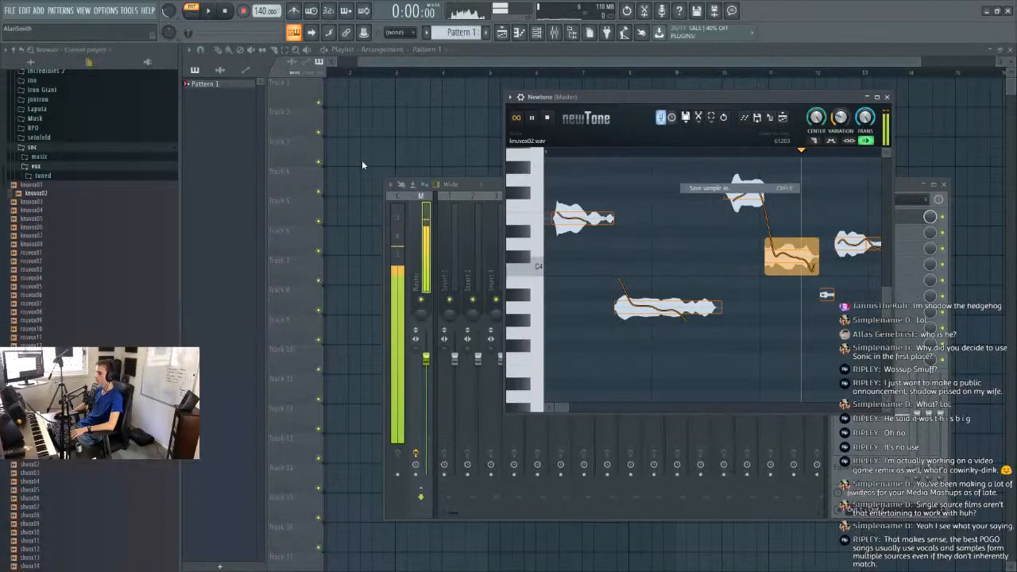
pyautogui.click(205, 76)
pyautogui.doubleClick(206, 76)
pyautogui.click(417, 267)
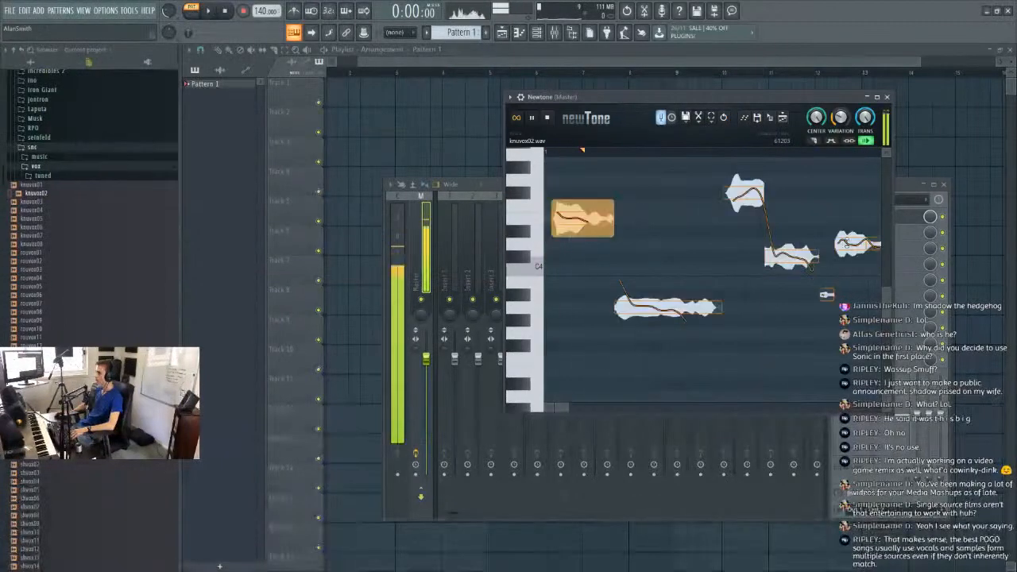
# Raise the lowered note of knuvox02 back by one semitone and save this alternate version as knuvox02_2 in the vox folder.
pyautogui.click(685, 116)
pyautogui.click(699, 188)
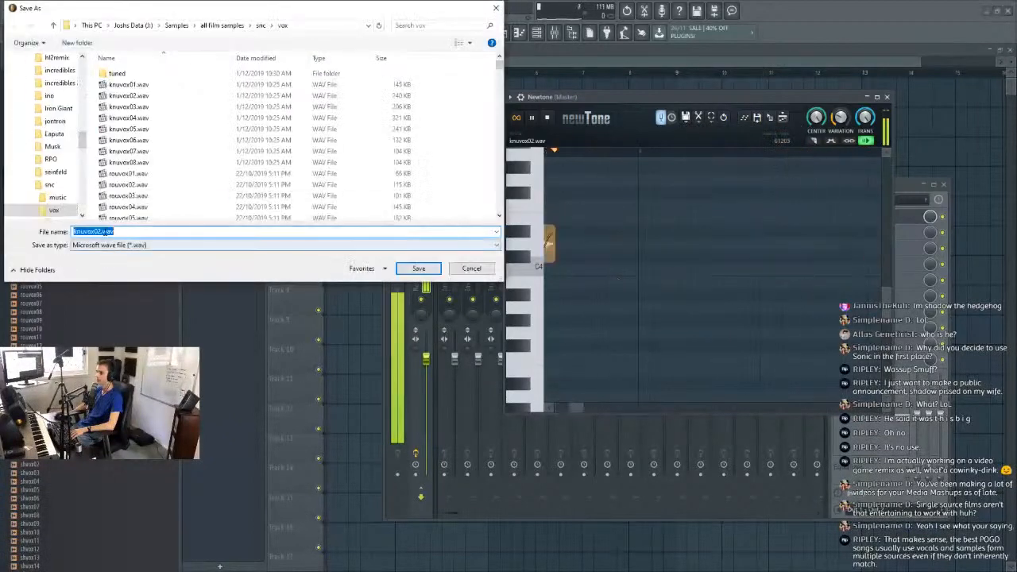
pyautogui.press('Return')
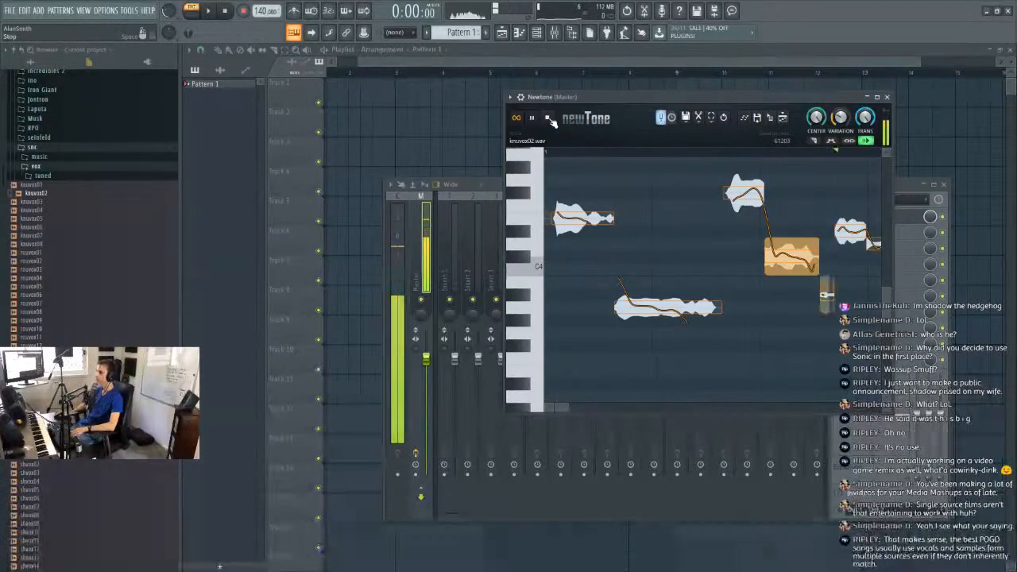
# Load knuvox03.wav into Newtone, lower its second, third and fifth notes by one semitone and raise the sixth by one.
pyautogui.moveTo(48, 201); pyautogui.dragTo(634, 197)
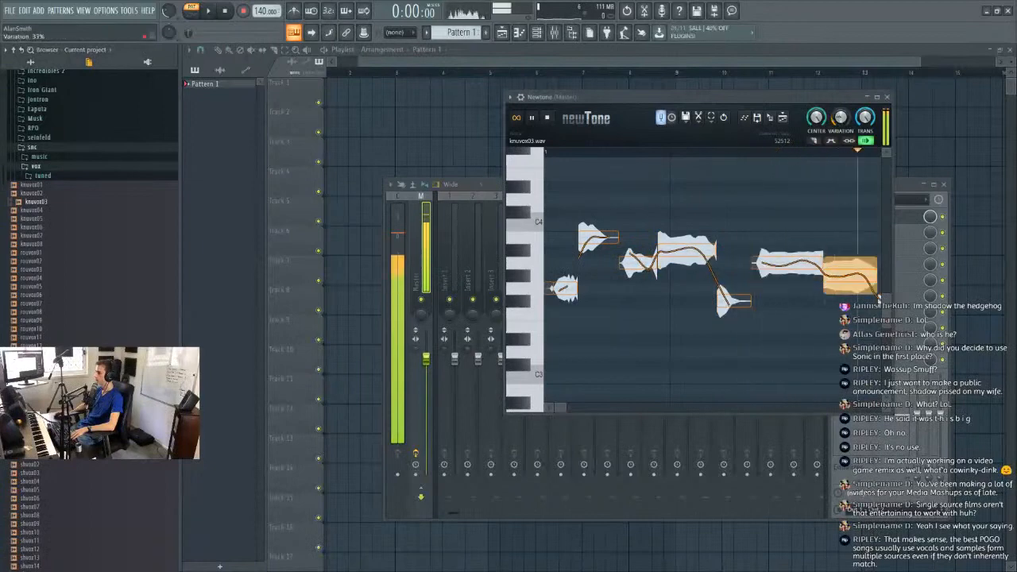
pyautogui.moveTo(598, 237); pyautogui.dragTo(600, 248)
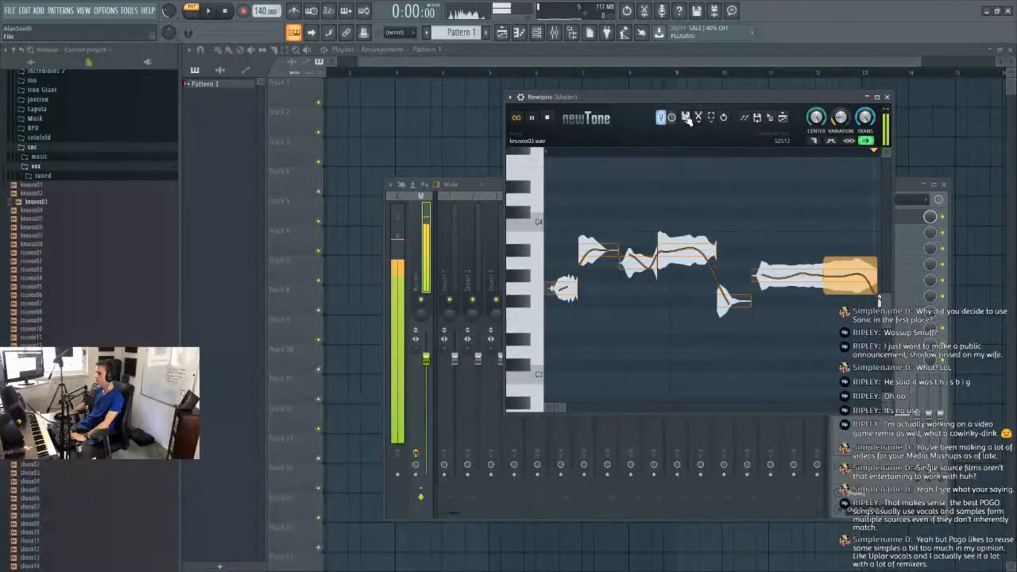
pyautogui.moveTo(779, 278); pyautogui.dragTo(780, 254)
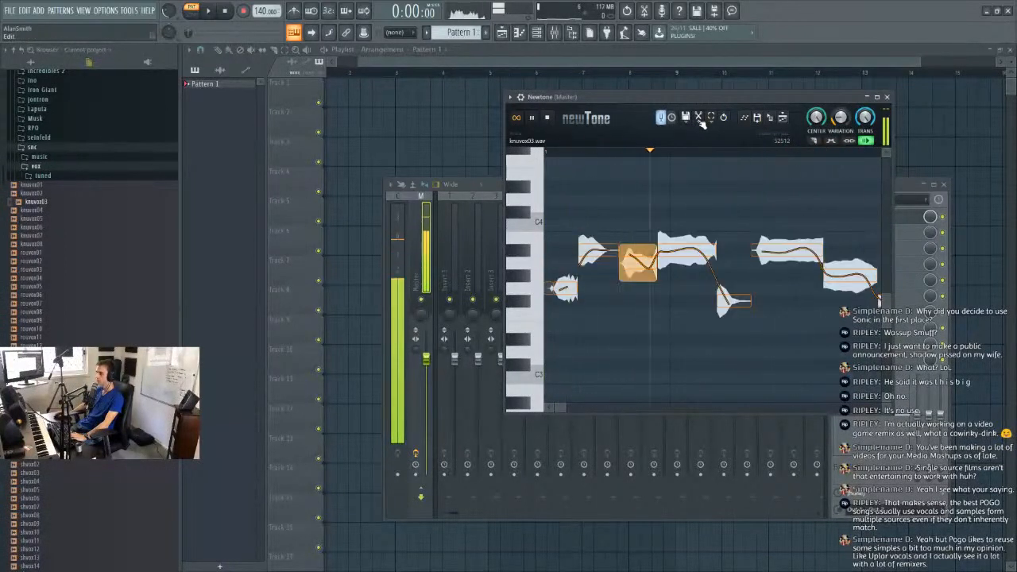
pyautogui.moveTo(638, 263); pyautogui.dragTo(641, 273)
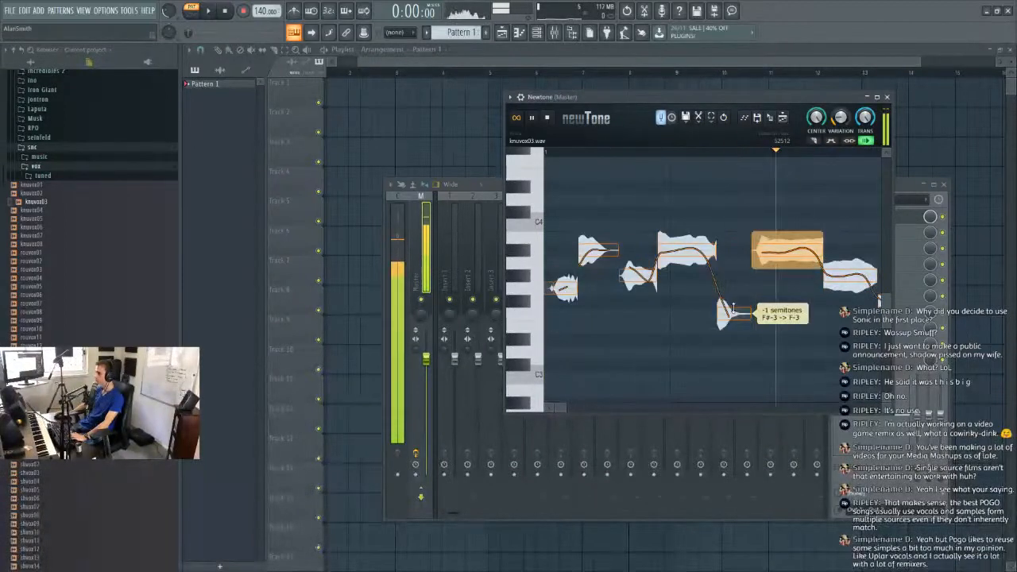
# Save the tuned phrase as knuvox03.wav in the tuned folder and stop the playback.
pyautogui.click(685, 117)
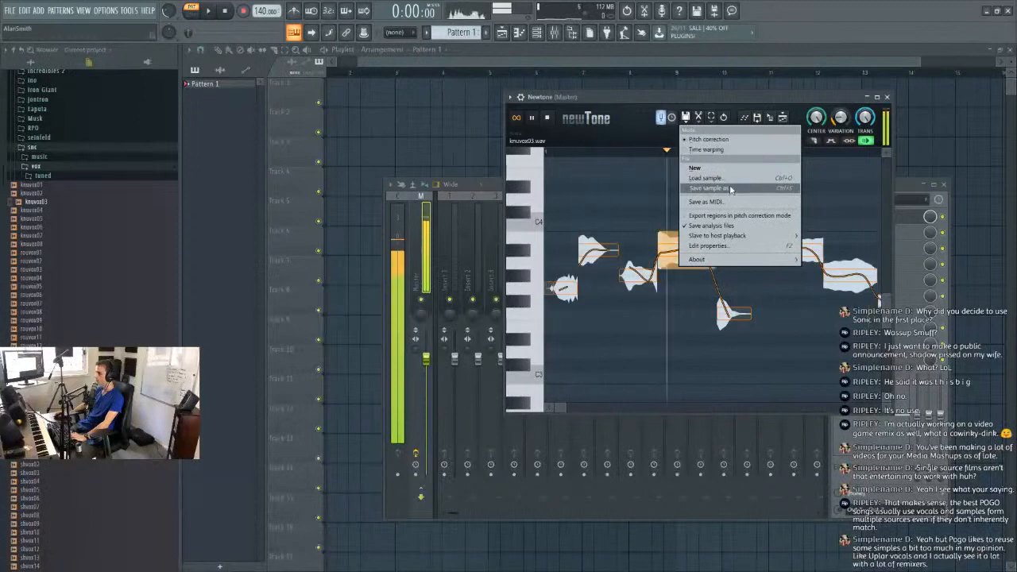
pyautogui.click(707, 187)
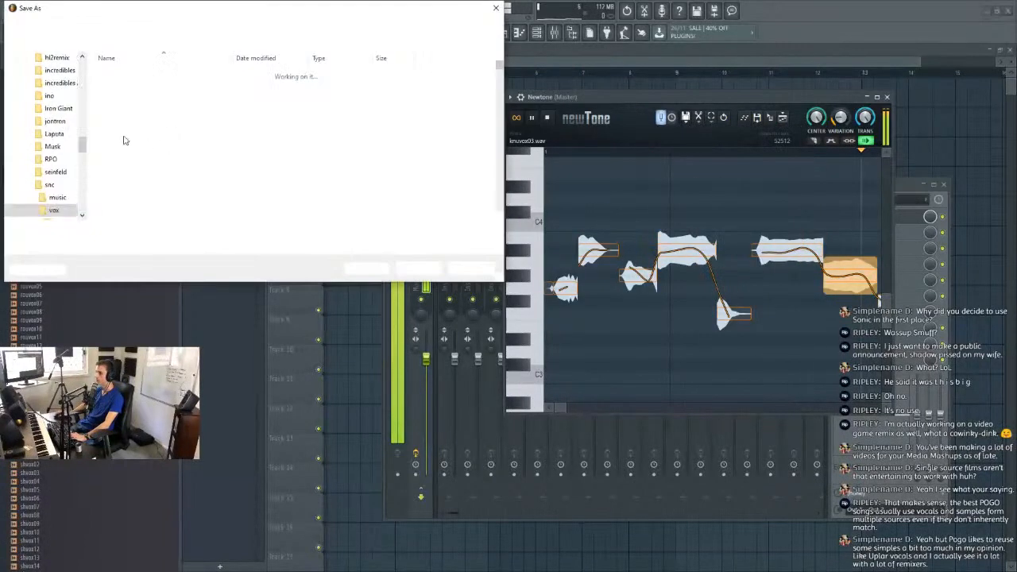
pyautogui.doubleClick(151, 73)
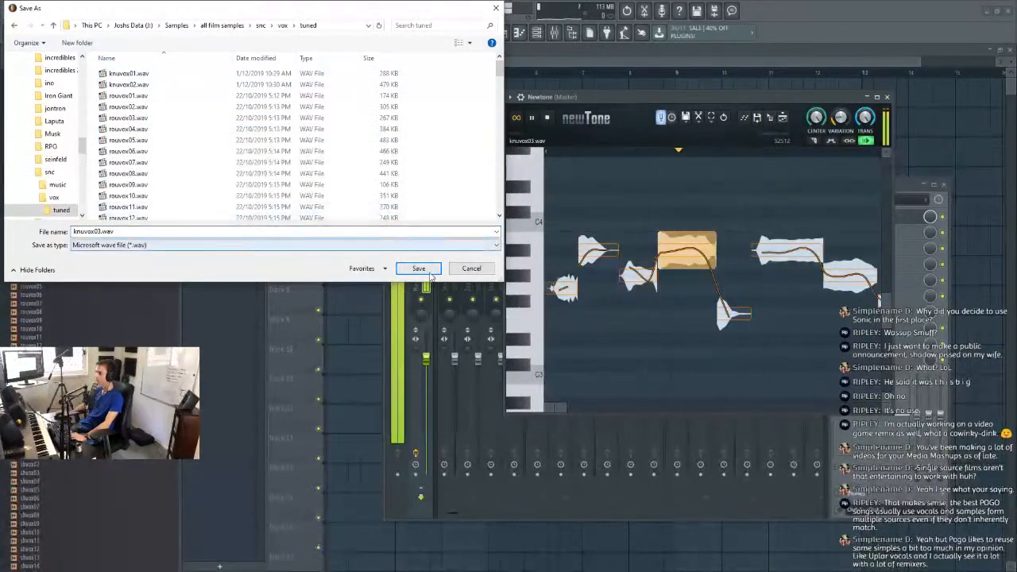
pyautogui.click(418, 268)
pyautogui.click(548, 120)
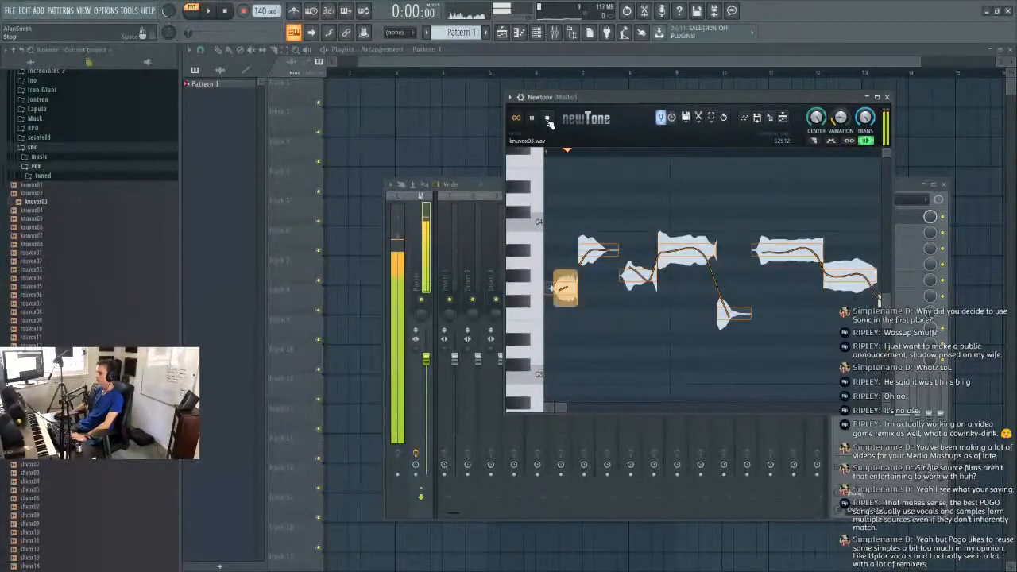
# Load knuvox04.wav into Newtone, reposition the Newtone window over the mixer and start looped playback.
pyautogui.moveTo(34, 210); pyautogui.dragTo(691, 290)
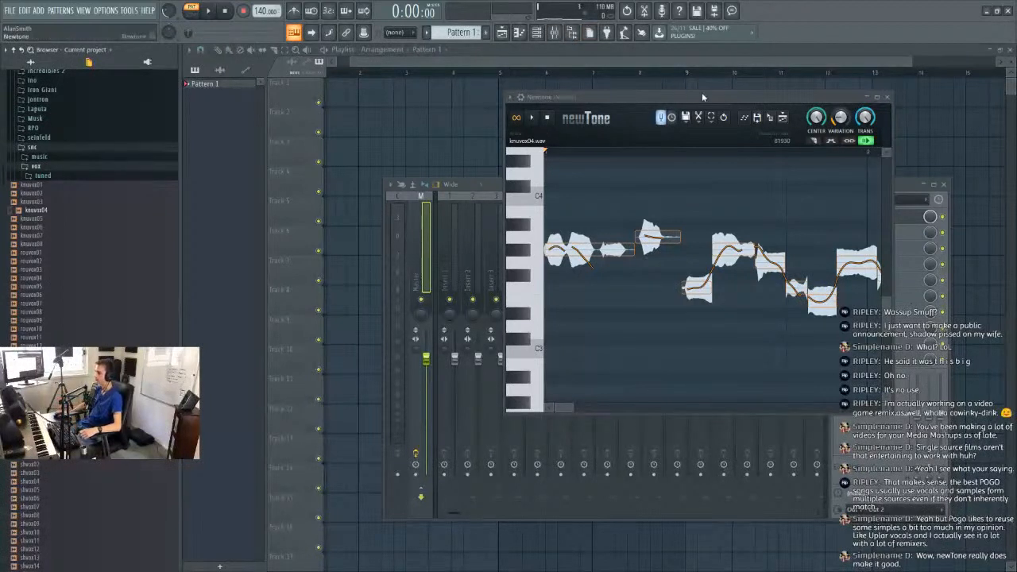
pyautogui.moveTo(701, 92); pyautogui.dragTo(659, 93)
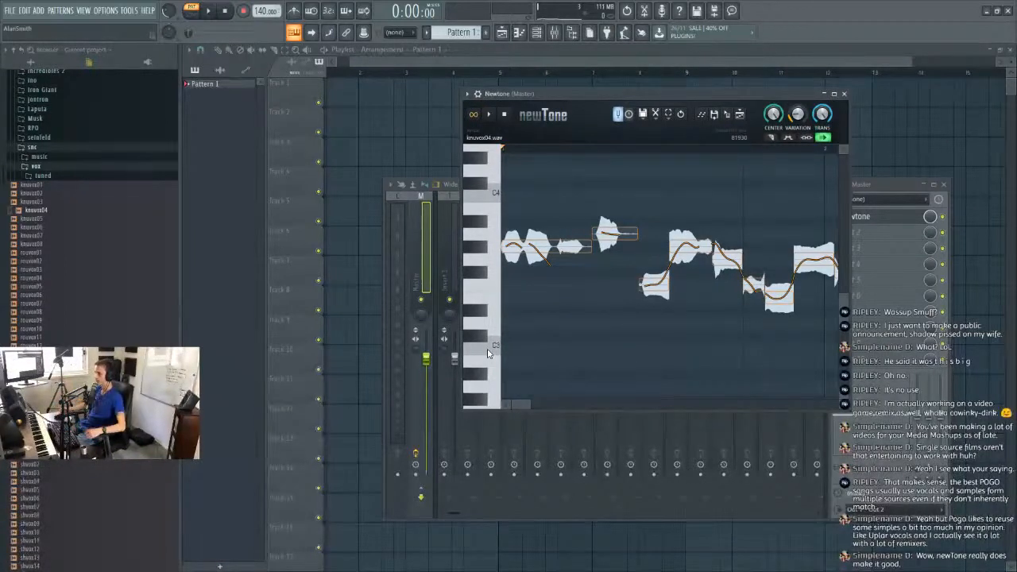
pyautogui.hotkey('alt', 'Tab')
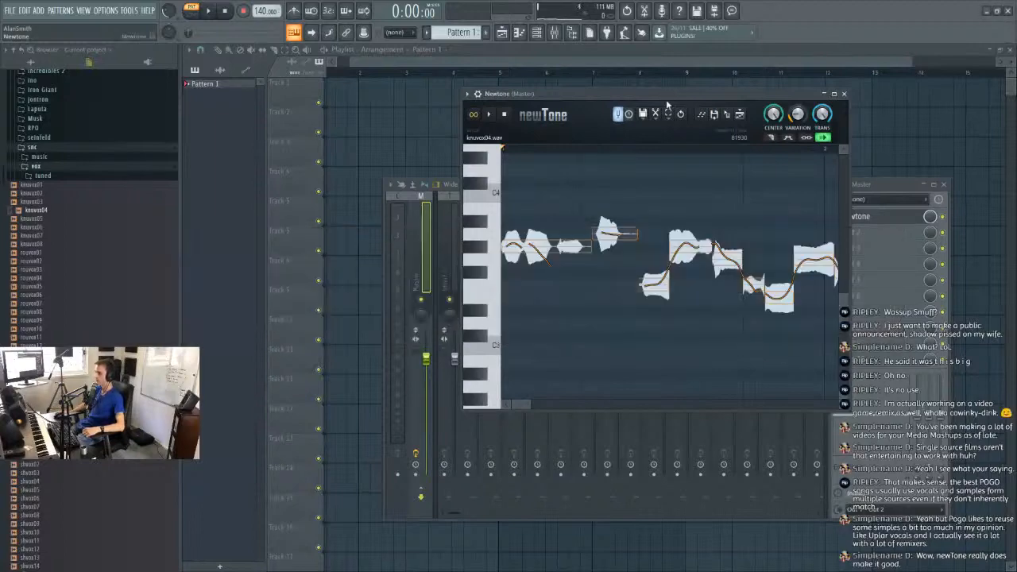
pyautogui.moveTo(630, 91)
pyautogui.mouseDown()
pyautogui.moveTo(572, 81)
pyautogui.moveTo(642, 104)
pyautogui.mouseUp()
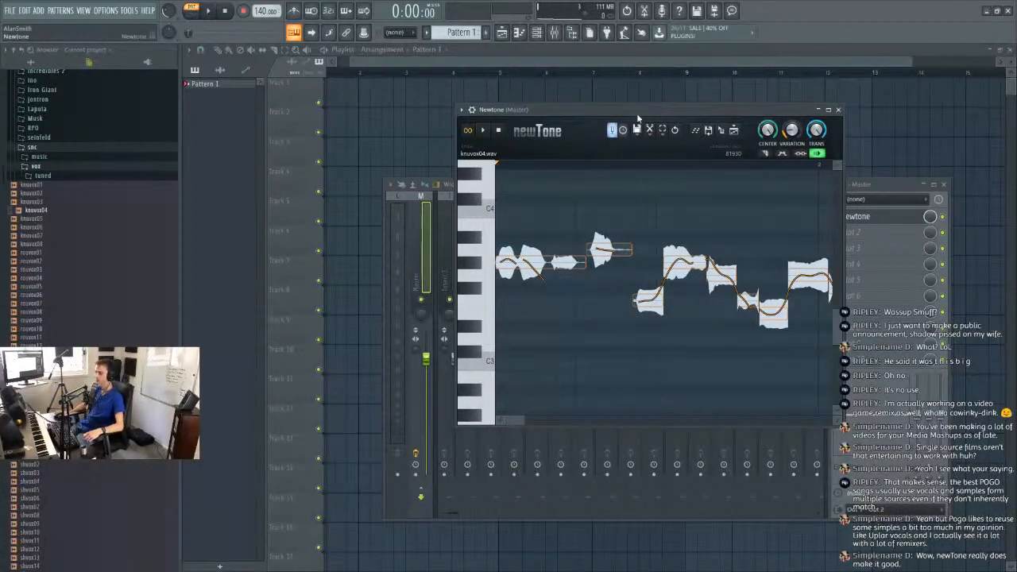
pyautogui.moveTo(649, 110); pyautogui.dragTo(626, 110)
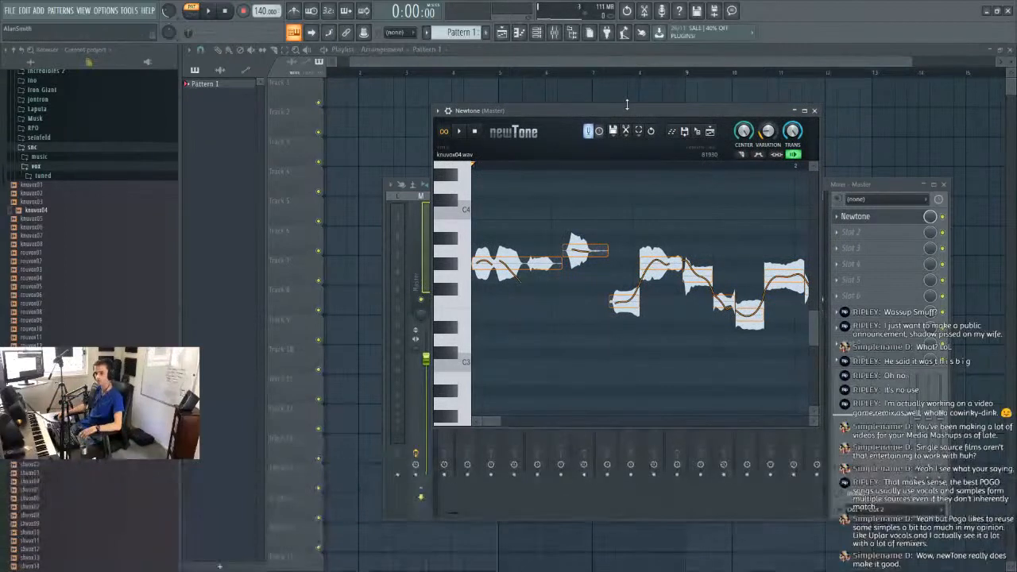
pyautogui.moveTo(627, 109); pyautogui.dragTo(700, 107)
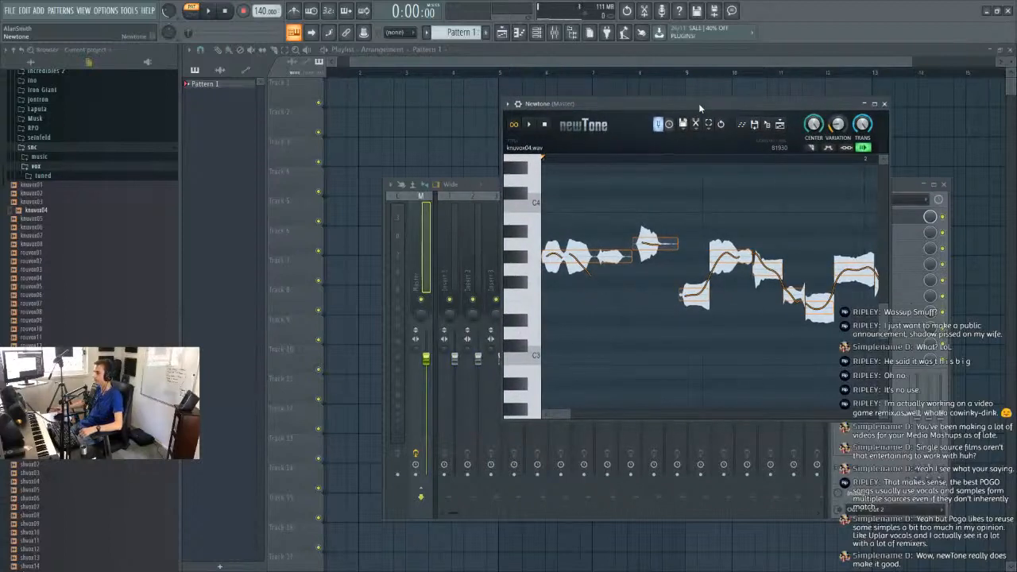
pyautogui.moveTo(675, 106); pyautogui.dragTo(598, 90)
pyautogui.click(451, 109)
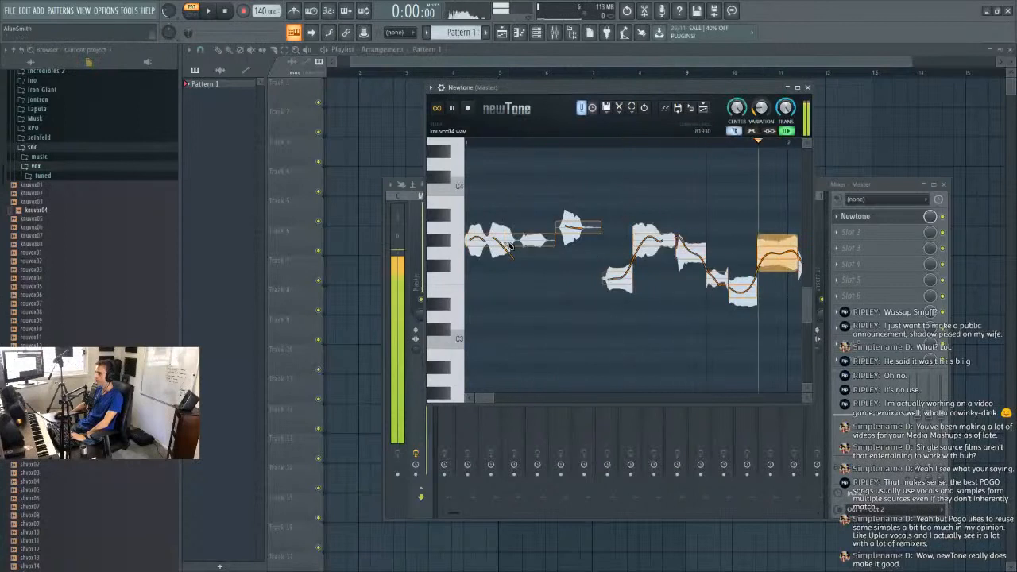
# Set the scale to F# major and split the opening note of knuvox04, lowering its second part by one semitone.
pyautogui.click(642, 108)
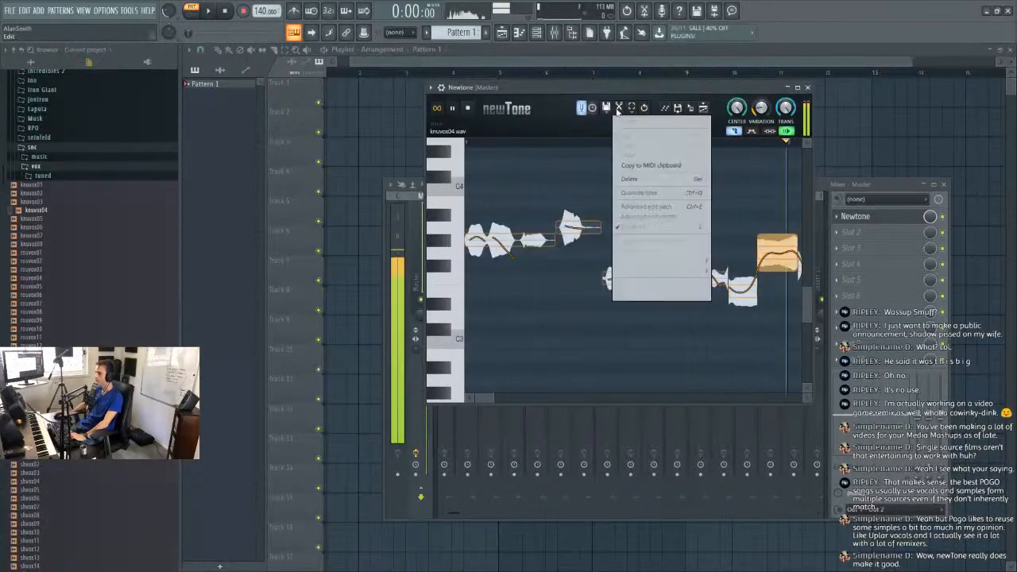
pyautogui.moveTo(707, 263)
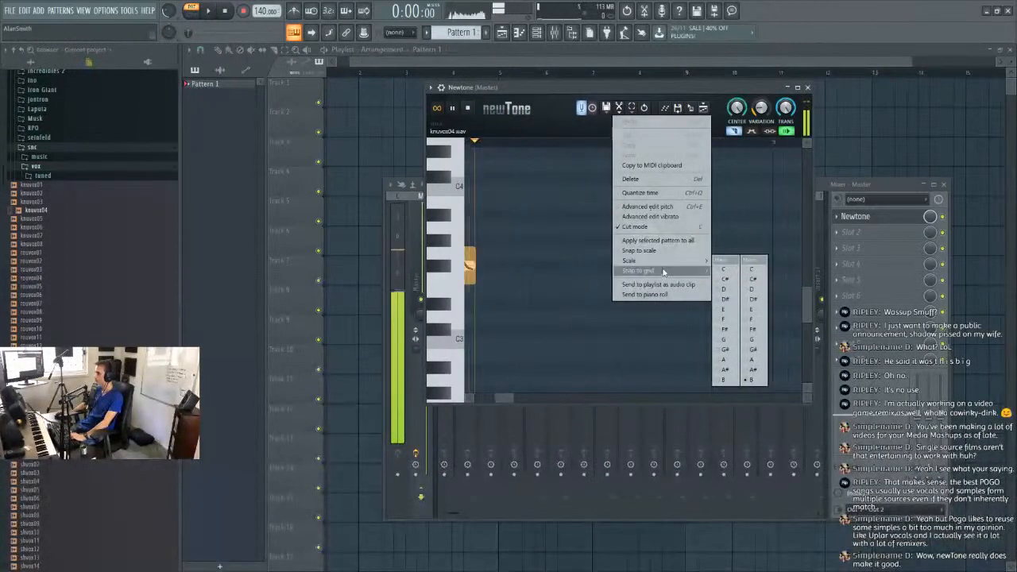
pyautogui.click(726, 332)
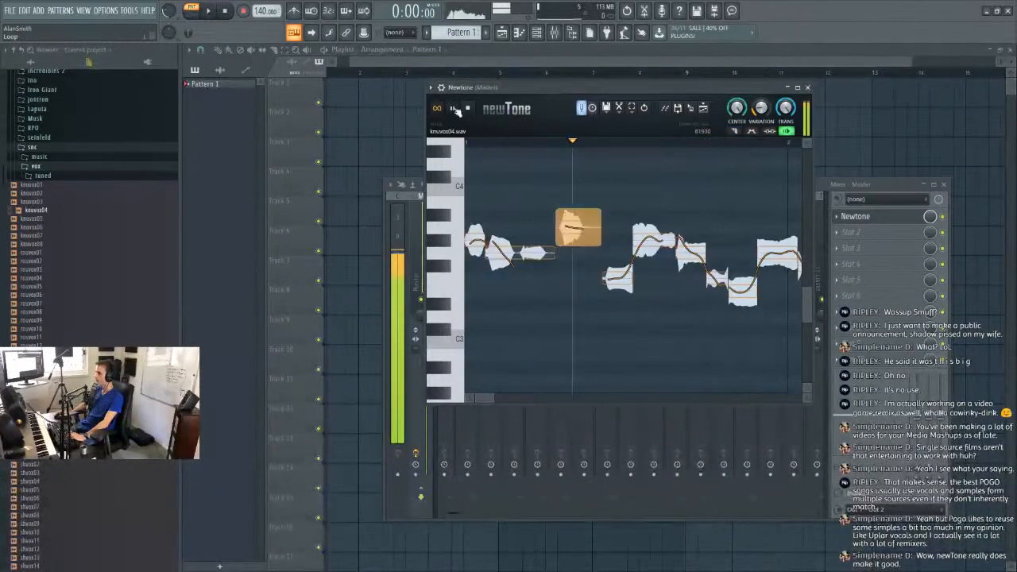
pyautogui.press('space')
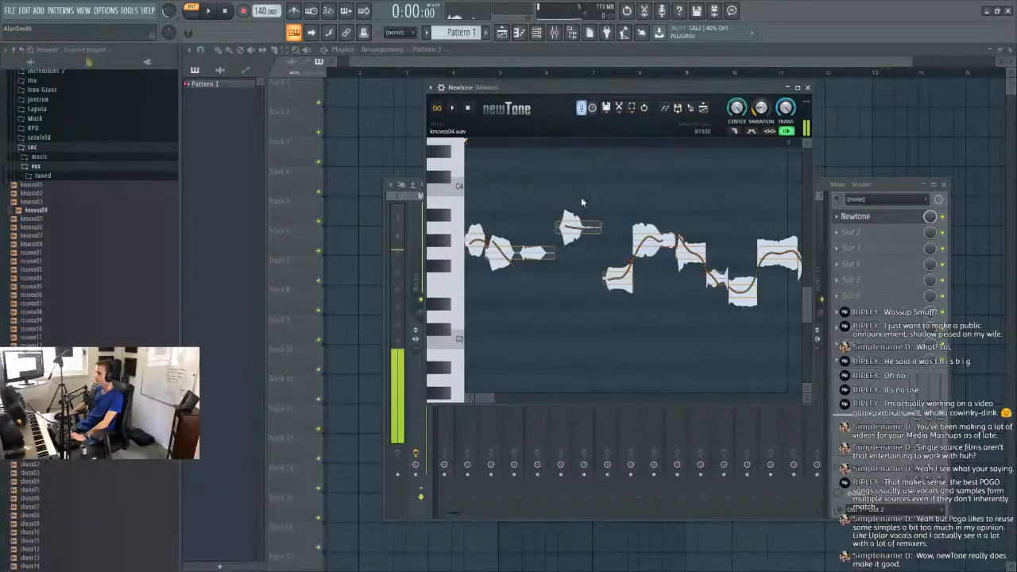
pyautogui.click(455, 109)
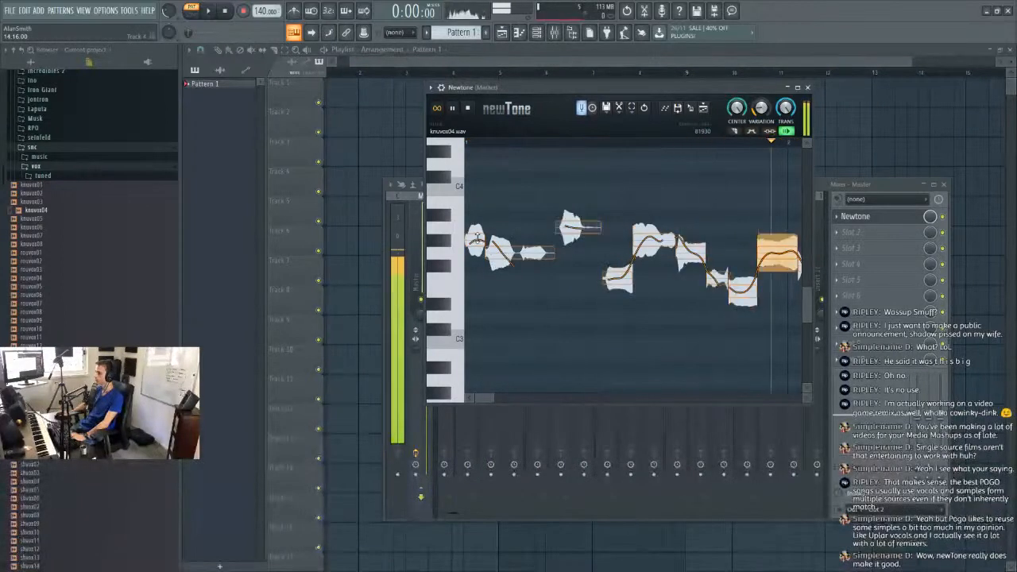
# Raise the opening note and the peak note of knuvox04 to A3, and lower the note just before the peak by one semitone.
pyautogui.moveTo(477, 237); pyautogui.dragTo(475, 228)
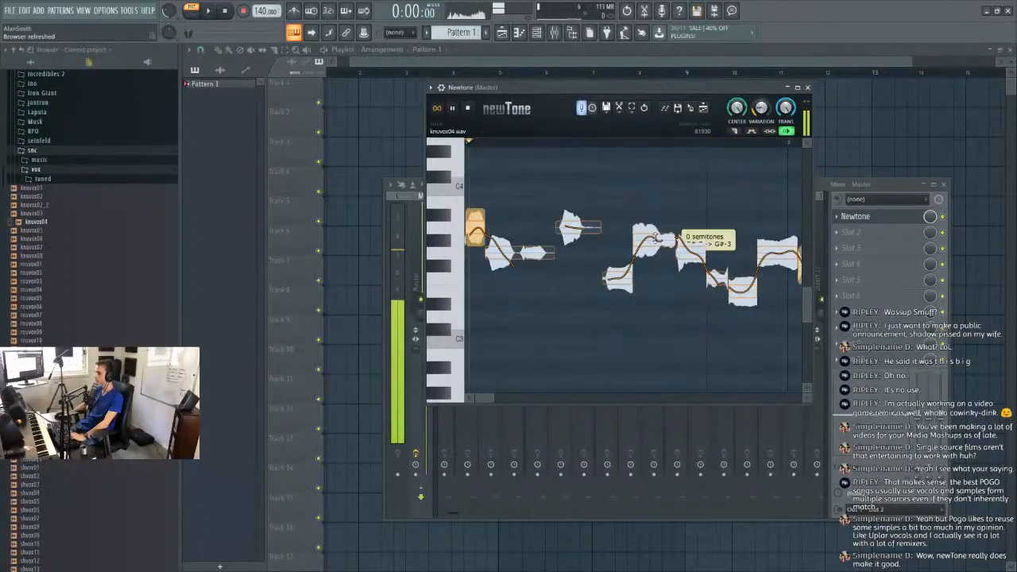
pyautogui.moveTo(481, 235); pyautogui.dragTo(482, 244)
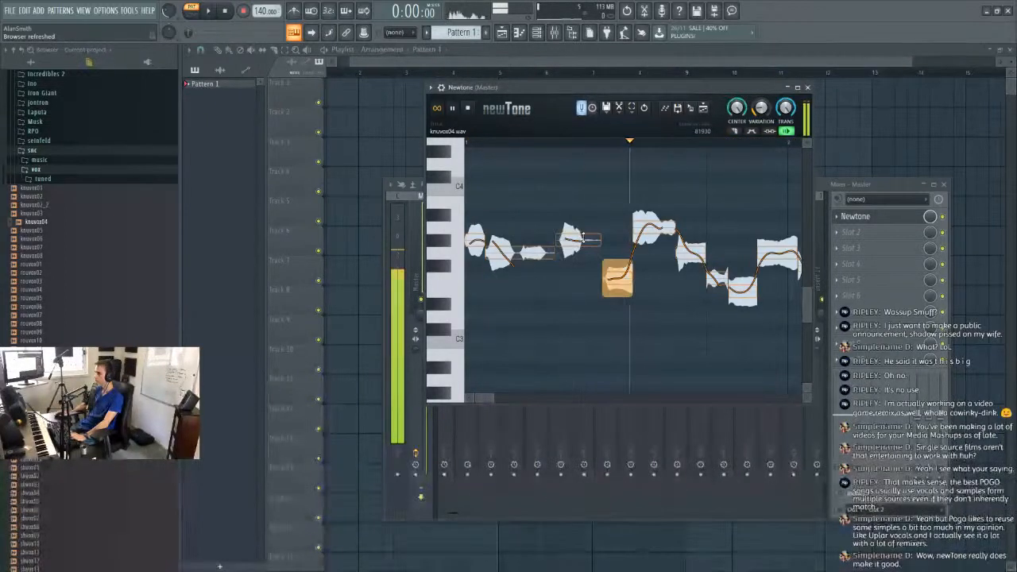
pyautogui.moveTo(577, 238); pyautogui.dragTo(577, 226)
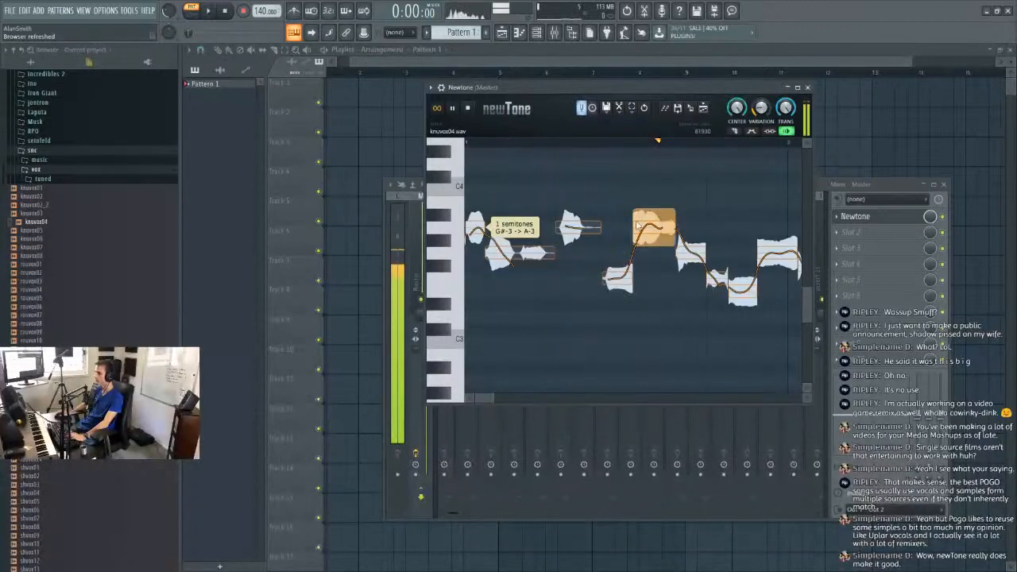
pyautogui.moveTo(624, 277); pyautogui.dragTo(625, 290)
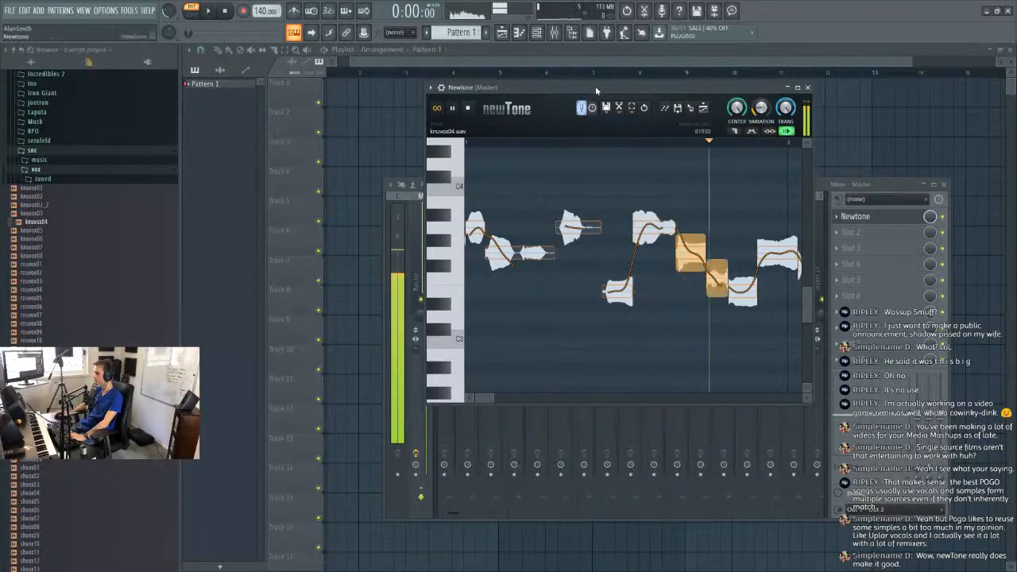
# Save the tuned phrase as knuvox04.wav in the tuned folder.
pyautogui.click(606, 107)
pyautogui.click(631, 178)
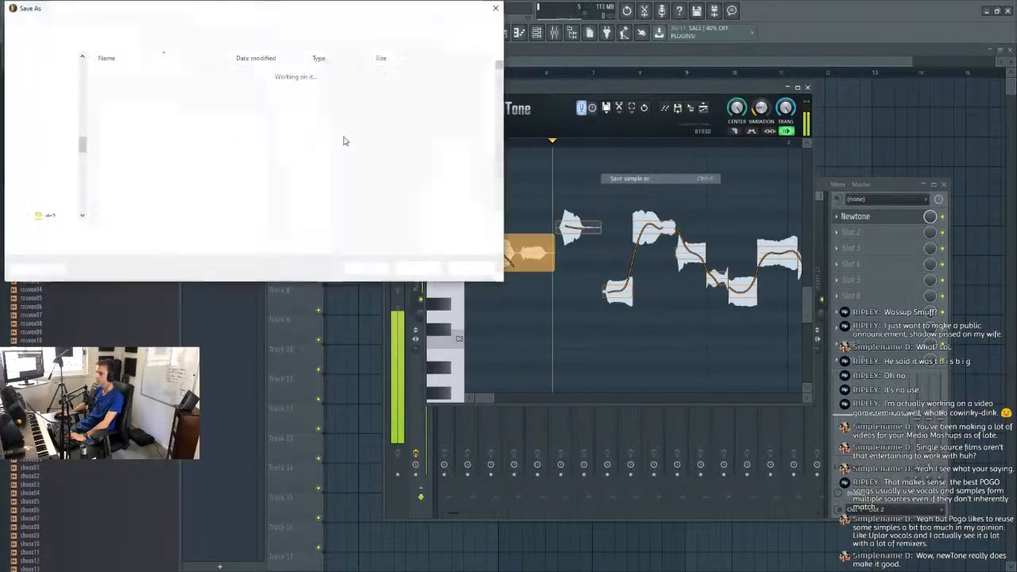
pyautogui.click(413, 267)
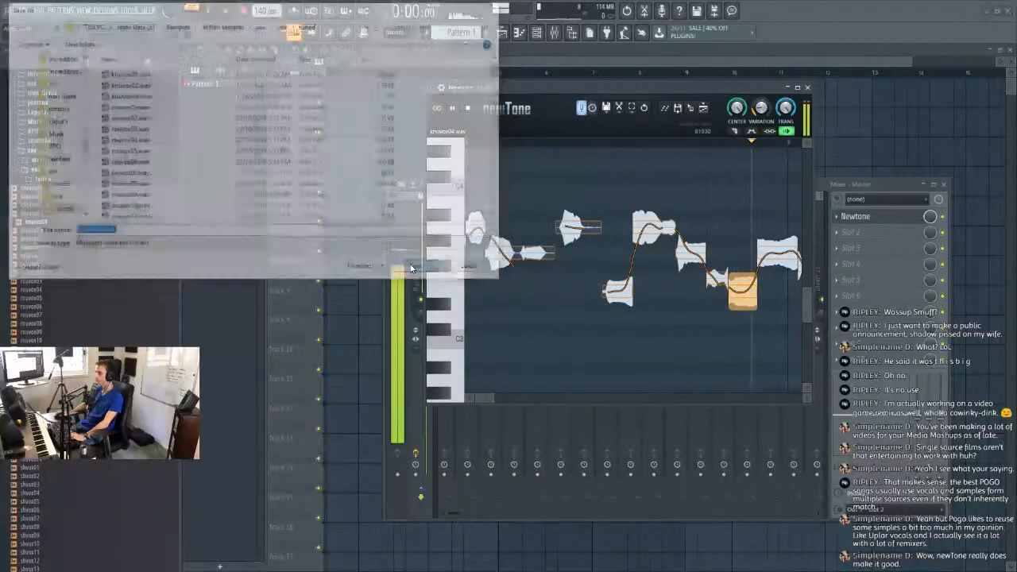
# Load knuvox05.wav into Newtone, lower its long high note by one semitone and adjust the Variation amount.
pyautogui.moveTo(36, 229); pyautogui.dragTo(729, 216)
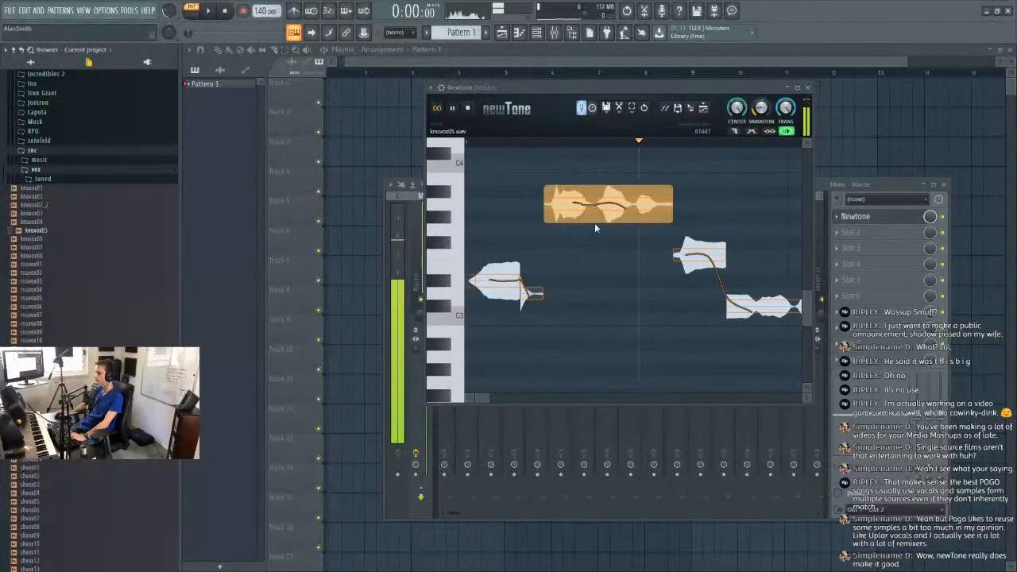
pyautogui.moveTo(602, 204); pyautogui.dragTo(602, 217)
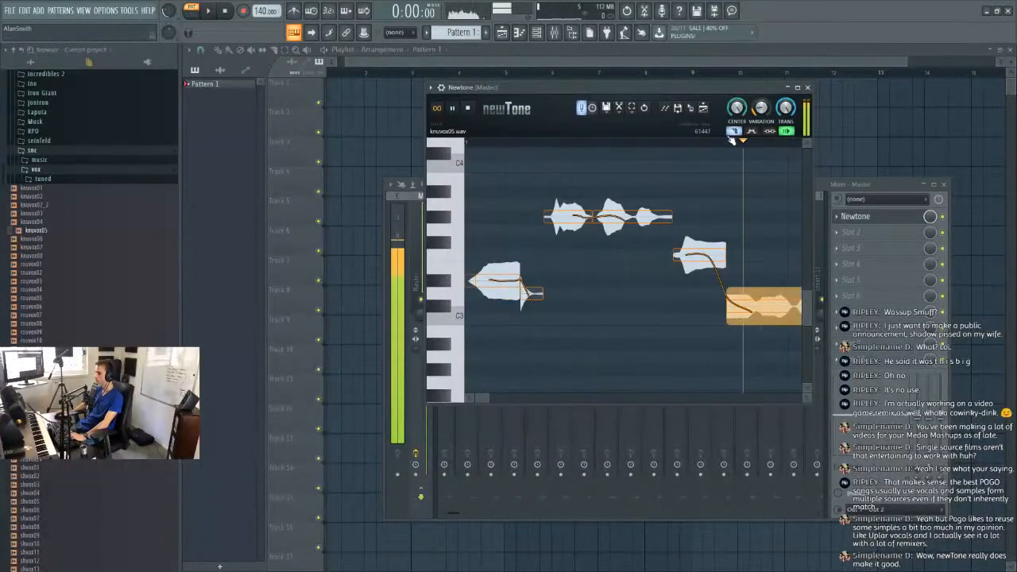
pyautogui.moveTo(762, 108); pyautogui.dragTo(762, 124)
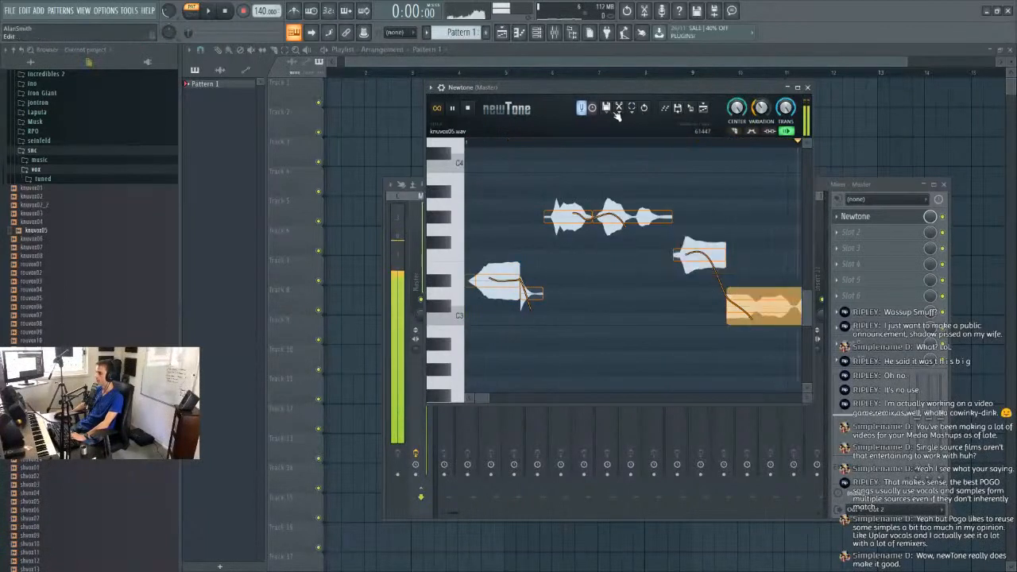
# Save the tuned phrase as knuvox05.wav in the tuned folder.
pyautogui.click(703, 107)
pyautogui.click(656, 177)
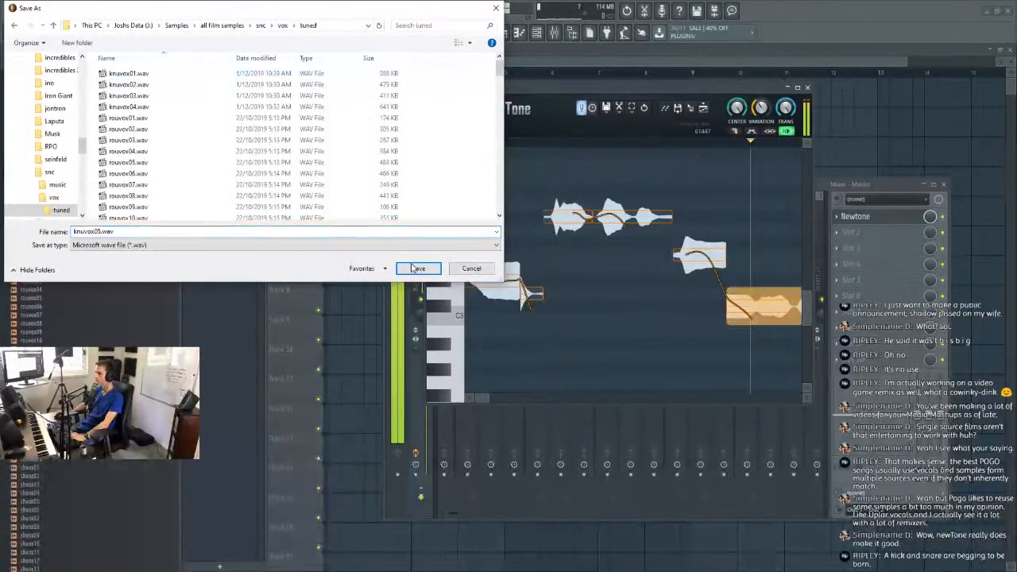
pyautogui.click(409, 267)
# Load knuvox06.wav into Newtone, adjust the Variation amount and try a lower pitch for the note before the highest one.
pyautogui.moveTo(50, 238); pyautogui.dragTo(632, 280)
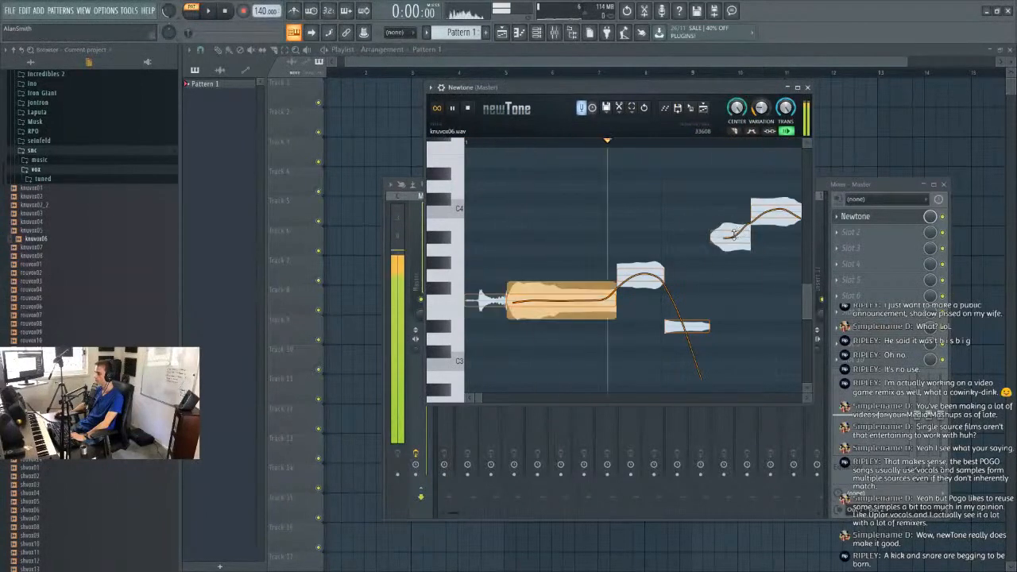
pyautogui.moveTo(761, 109); pyautogui.dragTo(761, 68)
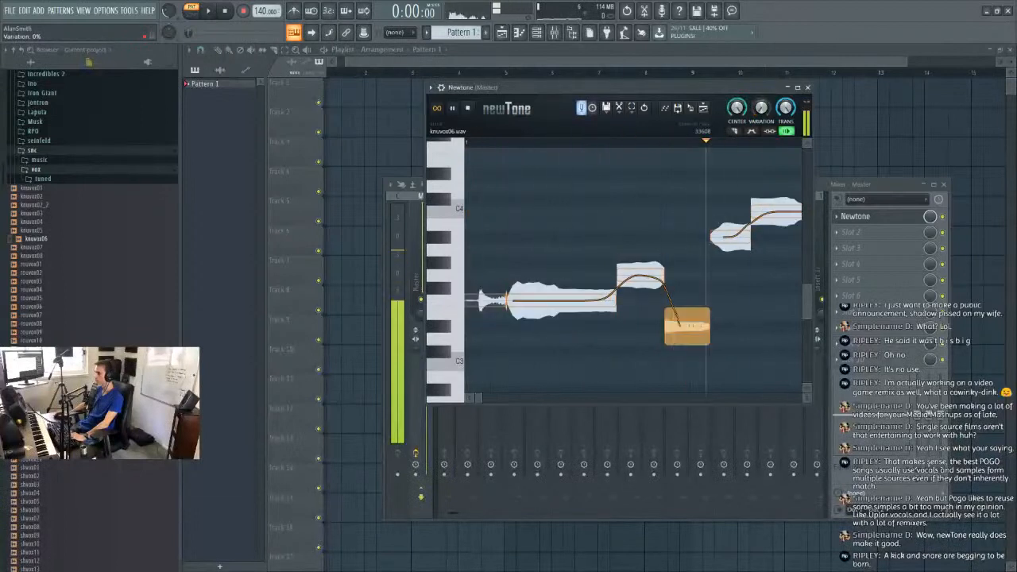
pyautogui.moveTo(732, 235)
pyautogui.mouseDown()
pyautogui.moveTo(732, 224)
pyautogui.moveTo(737, 249)
pyautogui.mouseUp()
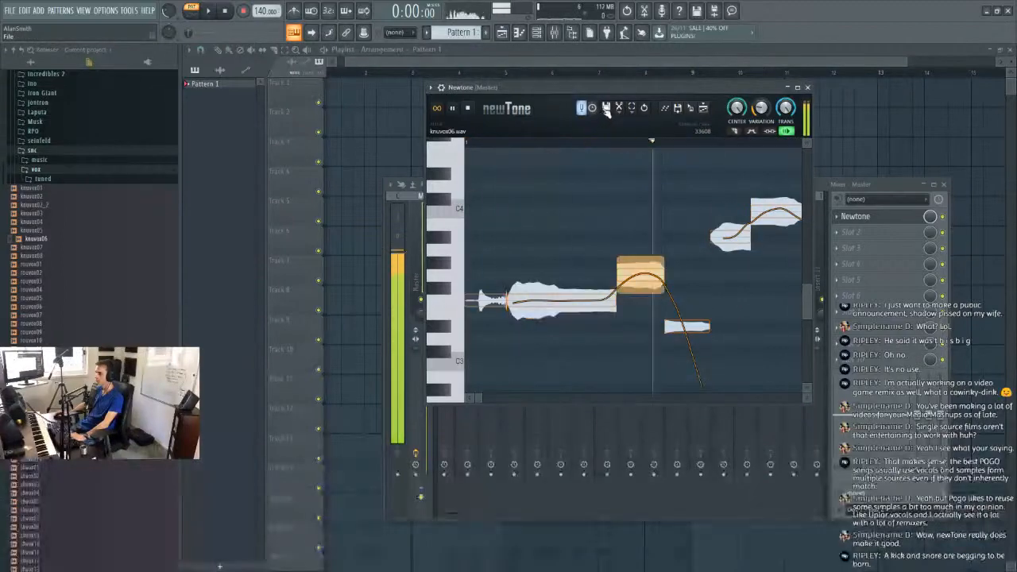
# Save the tuned phrase as knuvox06.wav in the tuned folder.
pyautogui.click(606, 107)
pyautogui.click(635, 179)
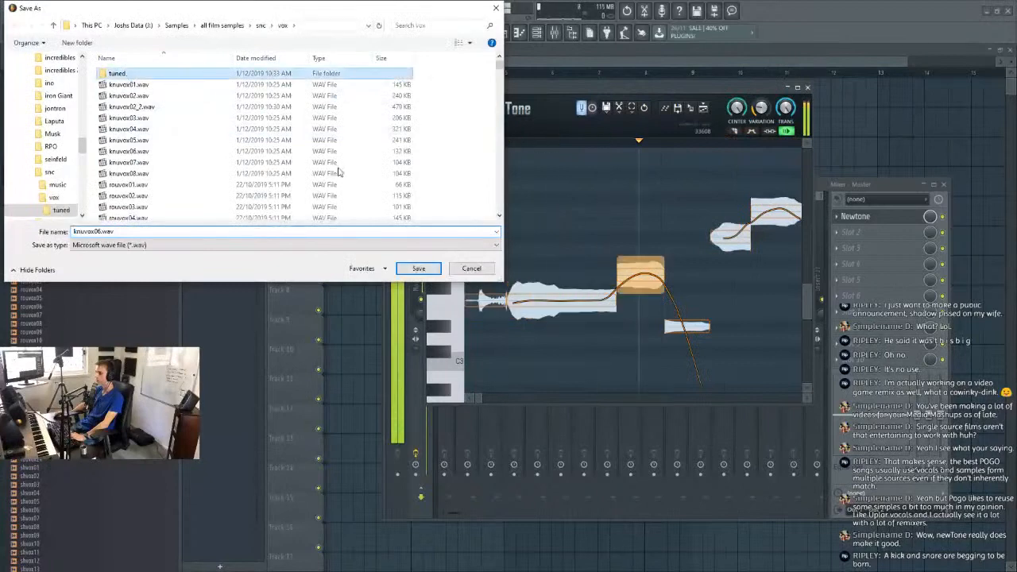
pyautogui.click(419, 269)
# Load knuvox07.wav into Newtone and save the phrase under the same file name in the tuned folder.
pyautogui.moveTo(36, 247); pyautogui.dragTo(700, 213)
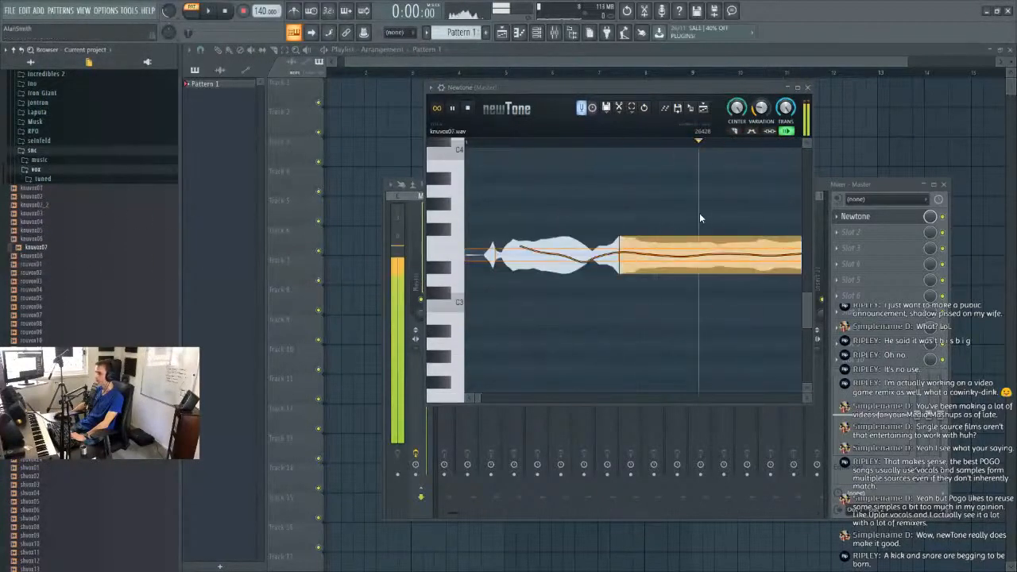
pyautogui.click(607, 108)
pyautogui.click(627, 178)
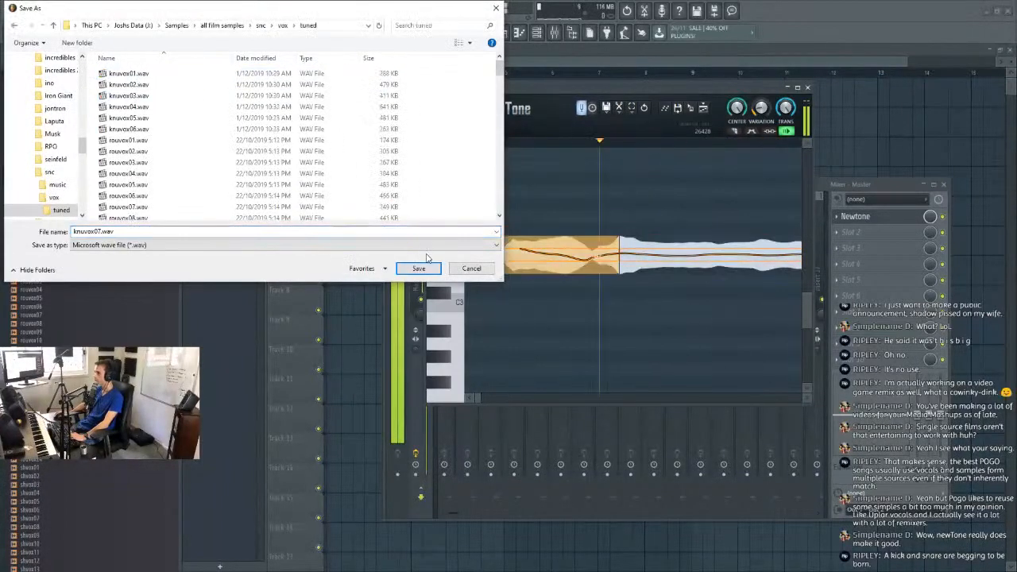
pyautogui.click(419, 268)
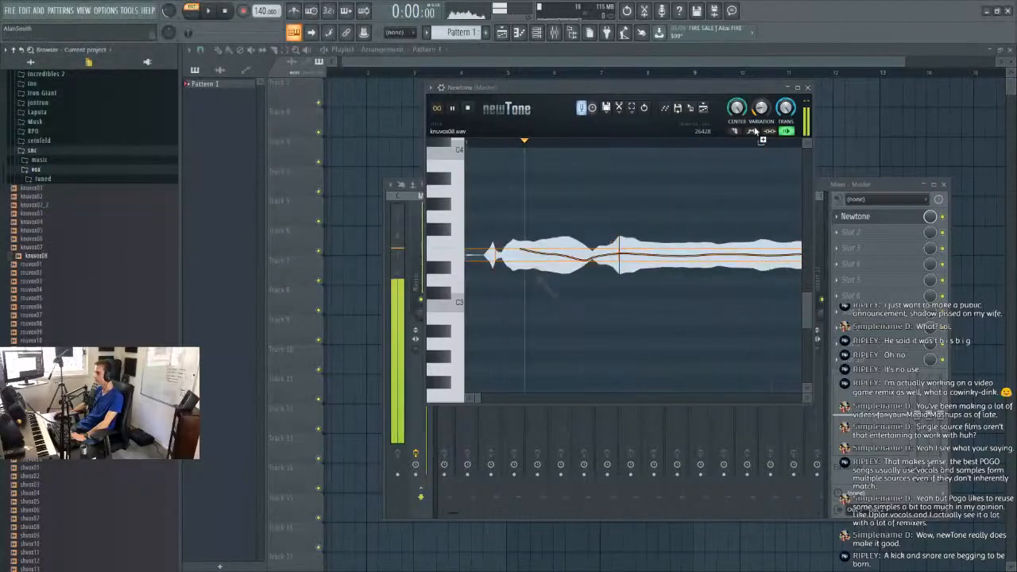
# Compare knuvox08.wav with knuvox07.wav by loading them alternately into Newtone, and stop the playback.
pyautogui.moveTo(34, 256); pyautogui.dragTo(729, 219)
pyautogui.moveTo(34, 247); pyautogui.dragTo(676, 172)
pyautogui.moveTo(34, 255); pyautogui.dragTo(761, 174)
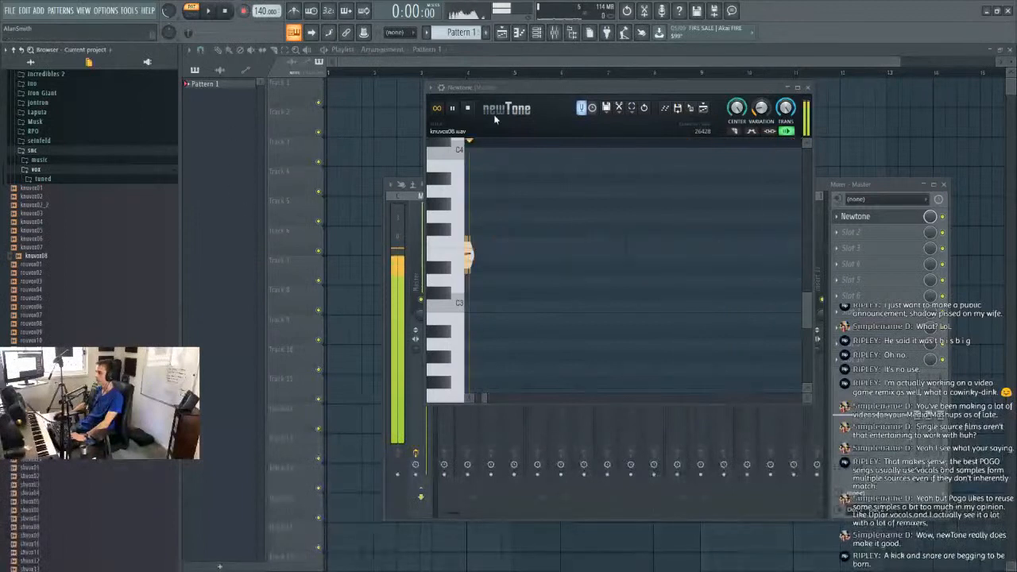
pyautogui.click(473, 109)
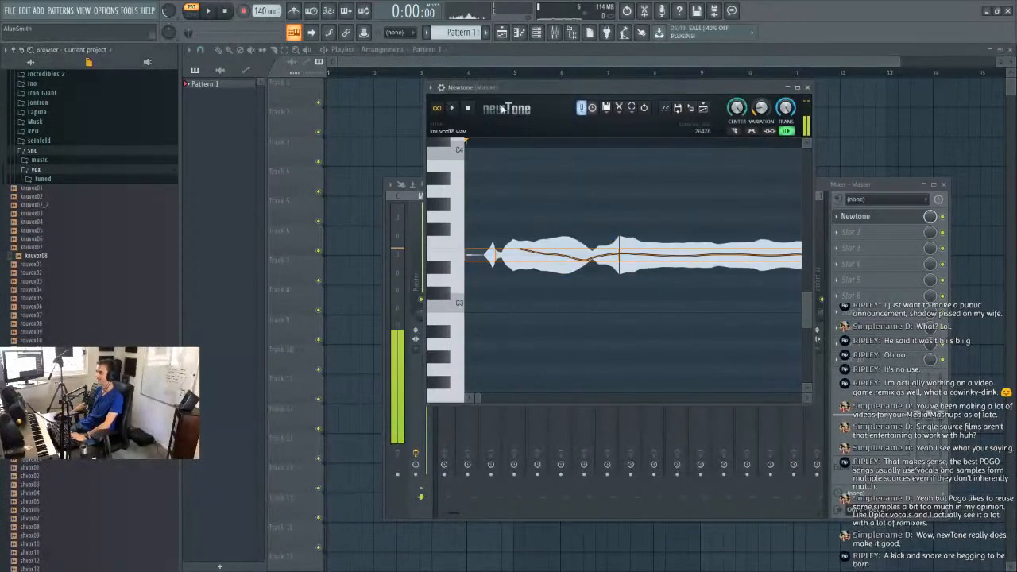
# Delete the stray knuvox02_2.wav from the vox folder in File Explorer and move its window out of the way.
pyautogui.moveTo(559, 90); pyautogui.dragTo(689, 92)
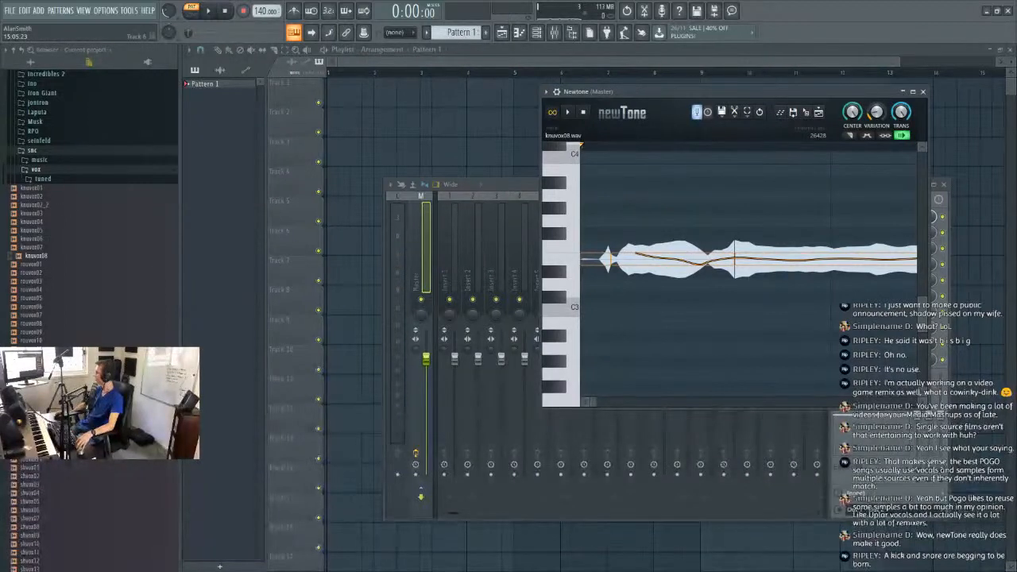
pyautogui.moveTo(1016, 161); pyautogui.dragTo(602, 160)
pyautogui.scroll(-1, 459, 302)
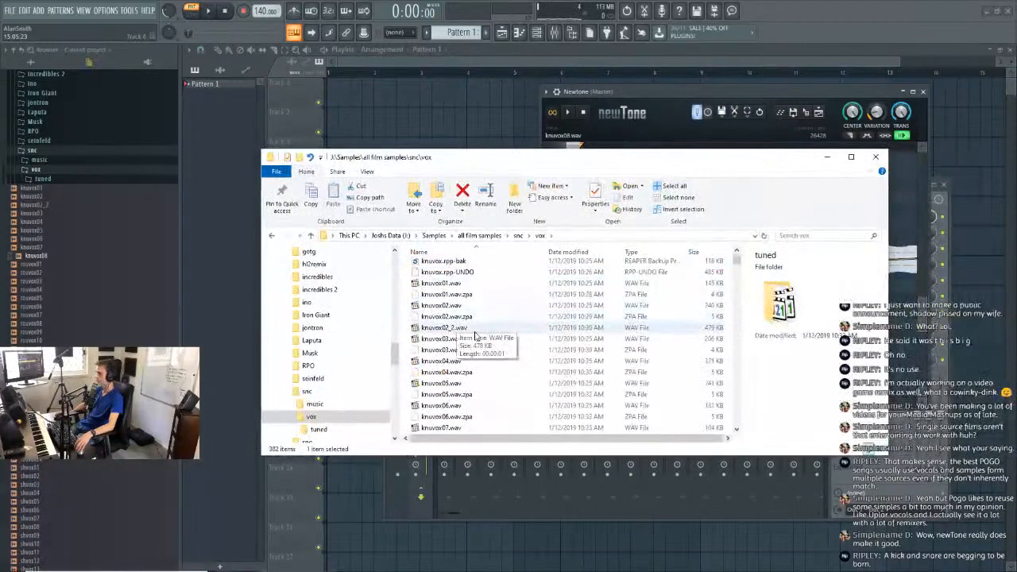
pyautogui.click(461, 328)
pyautogui.scroll(-1, 459, 330)
pyautogui.scroll(2, 460, 330)
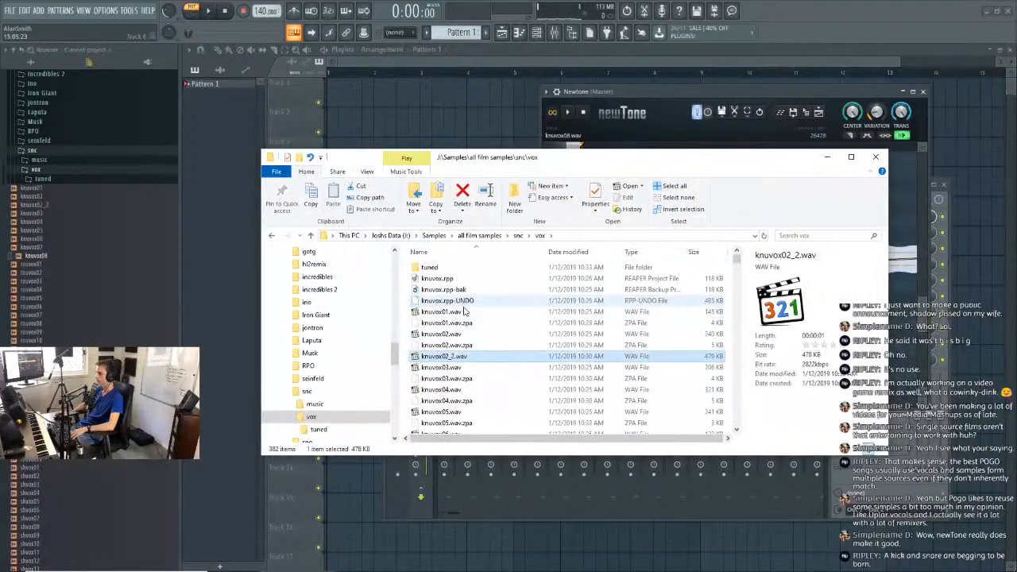
pyautogui.moveTo(465, 254); pyautogui.dragTo(560, 221)
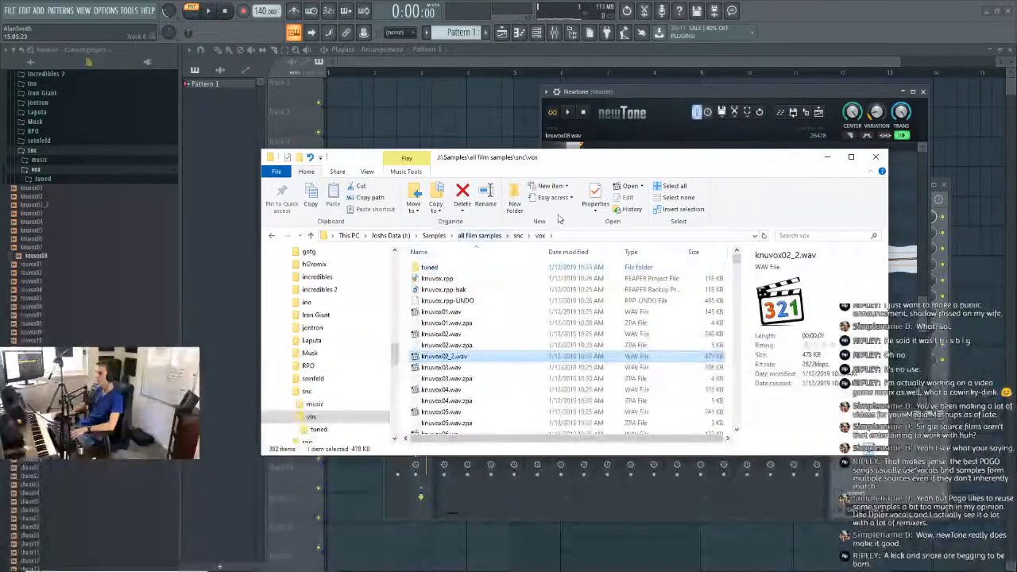
pyautogui.press('Delete')
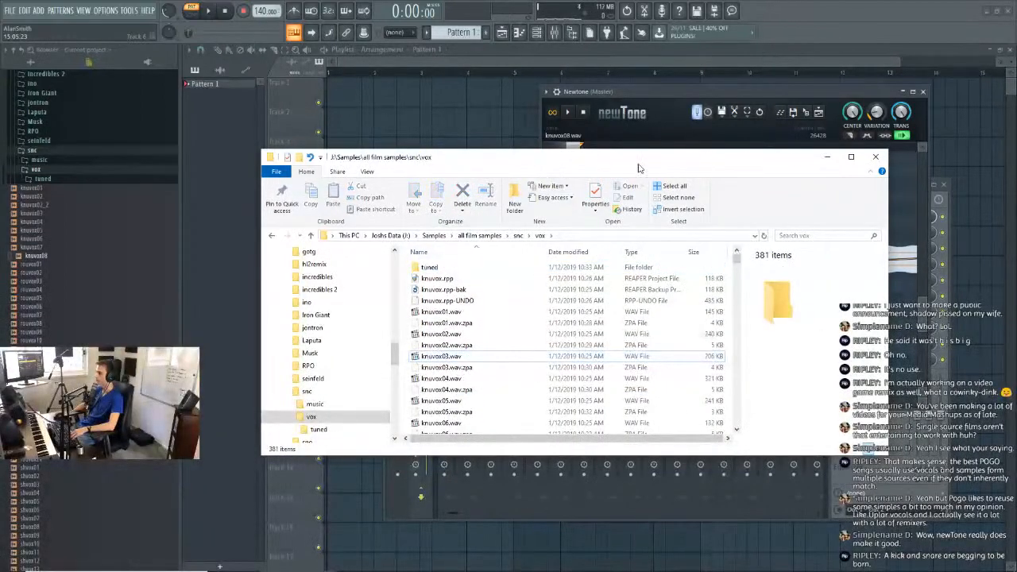
pyautogui.moveTo(587, 153); pyautogui.dragTo(1016, 166)
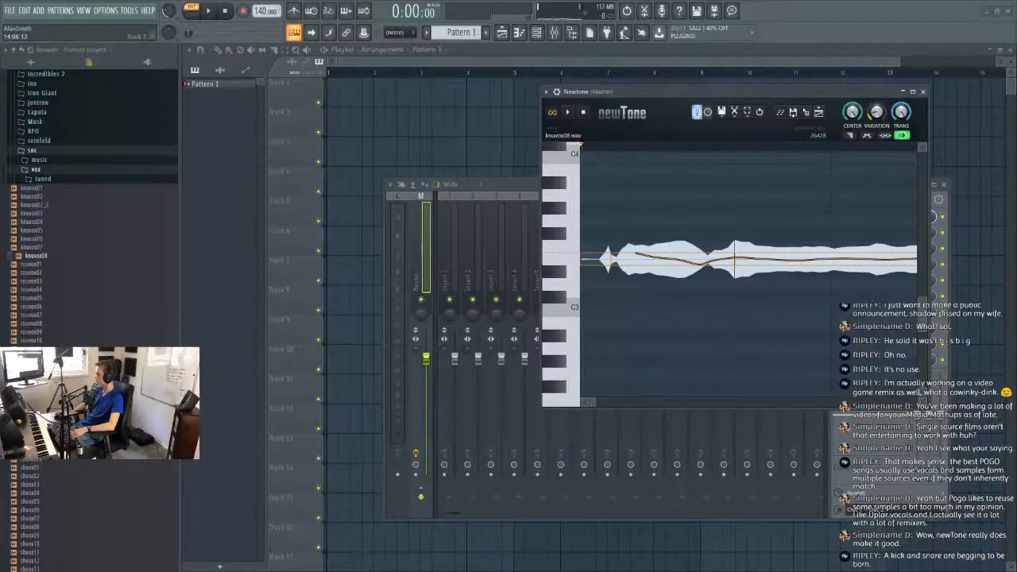
# Load shvox46.wav into Newtone for playback and reset the master volume to its default.
pyautogui.scroll(-10, 95, 238)
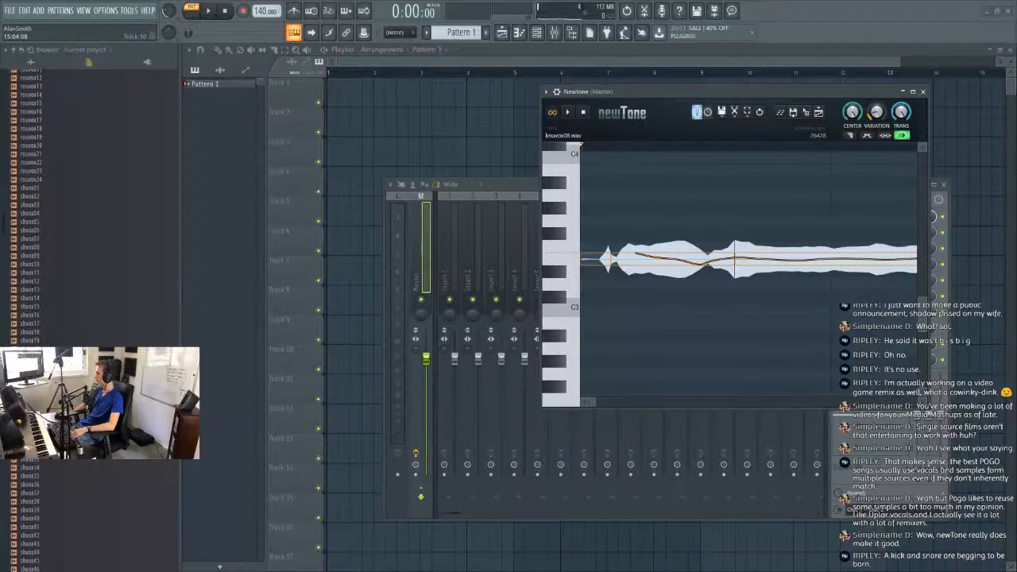
pyautogui.scroll(-8, 79, 308)
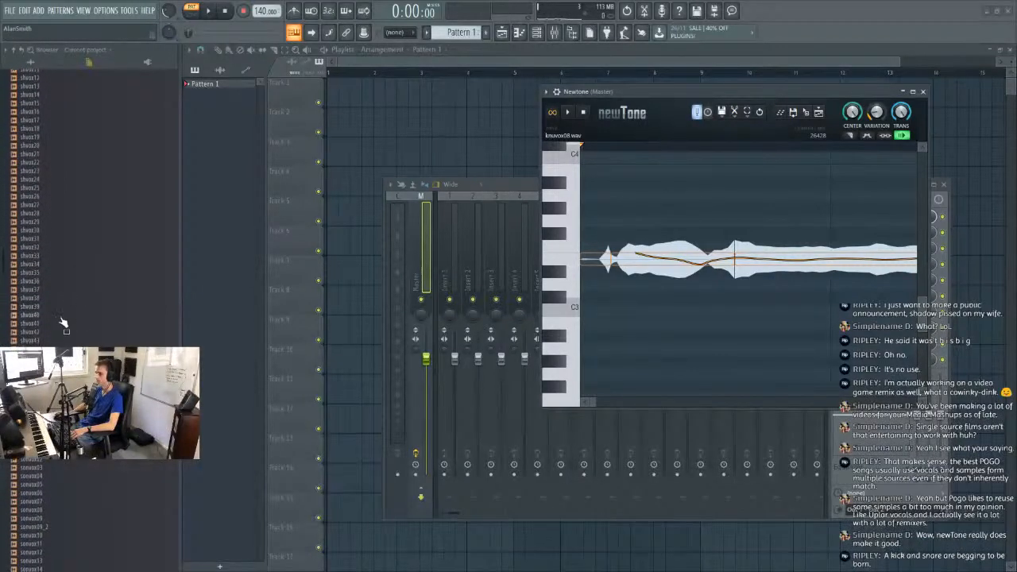
pyautogui.moveTo(753, 274); pyautogui.dragTo(753, 275)
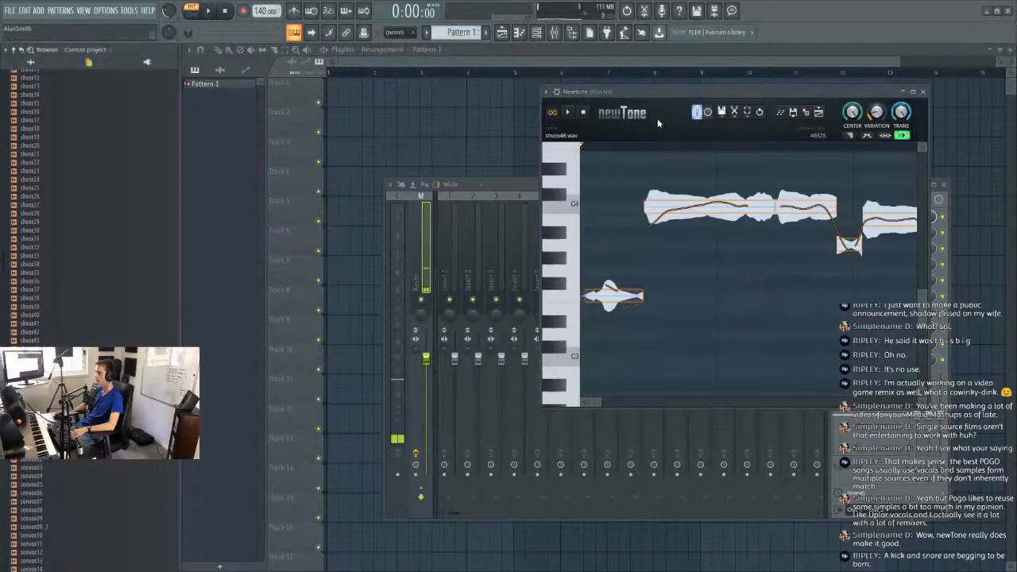
pyautogui.click(567, 113)
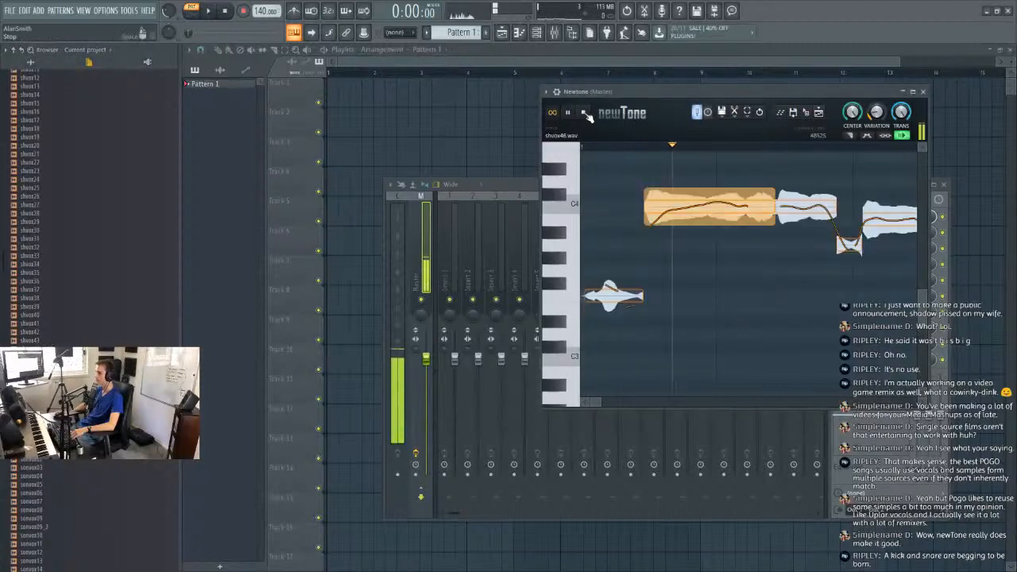
pyautogui.rightClick(186, 14)
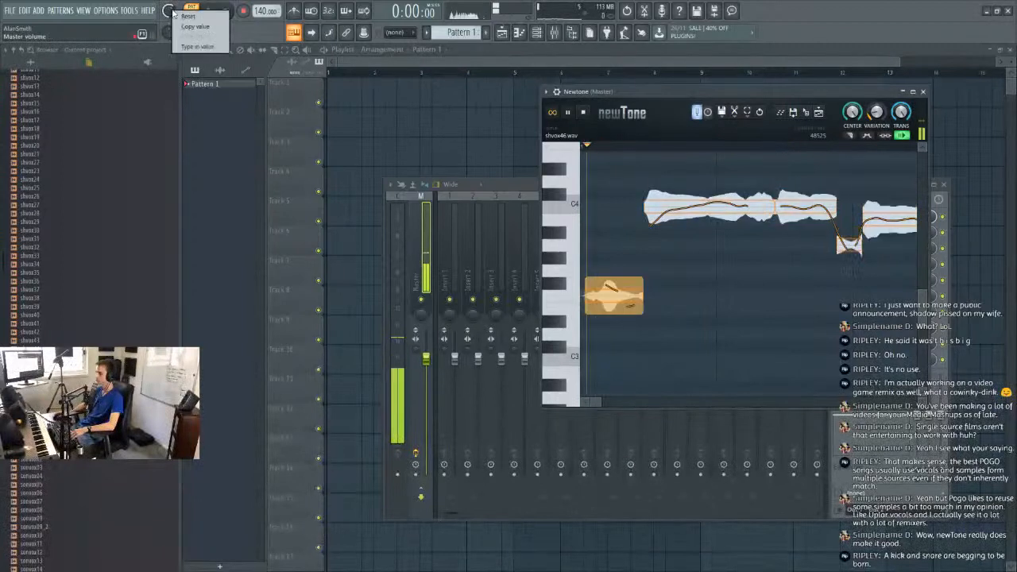
pyautogui.click(188, 16)
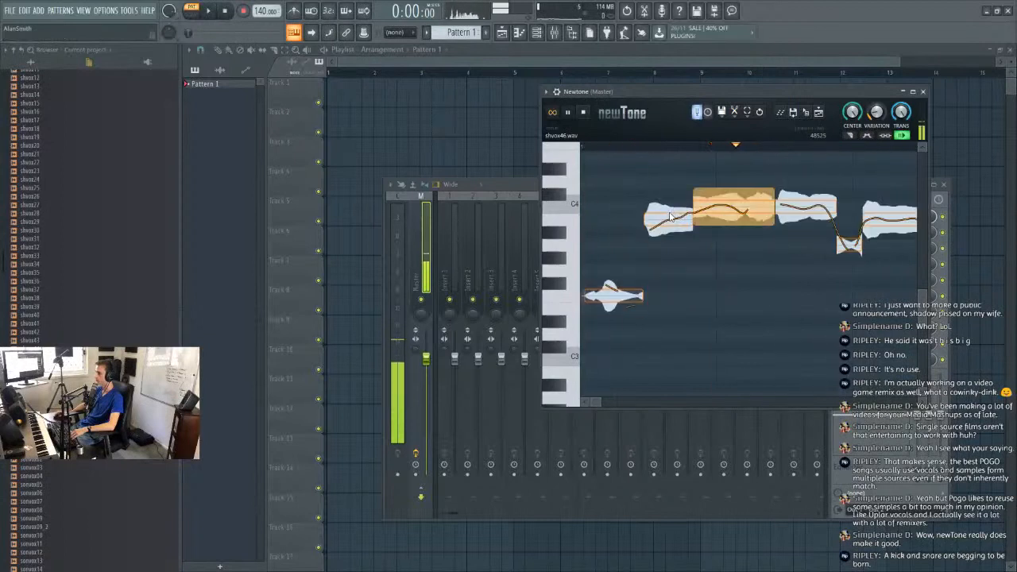
# Split the first long high note of shvox46, adjust the Variation, and raise the opening note and short dip note by one semitone.
pyautogui.moveTo(677, 222); pyautogui.dragTo(683, 203)
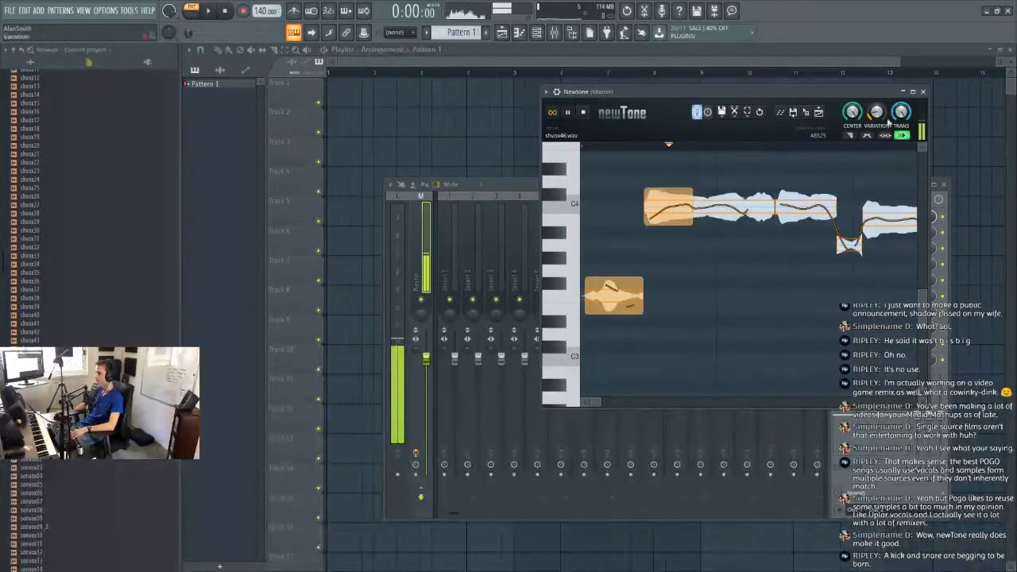
pyautogui.moveTo(876, 113); pyautogui.dragTo(877, 85)
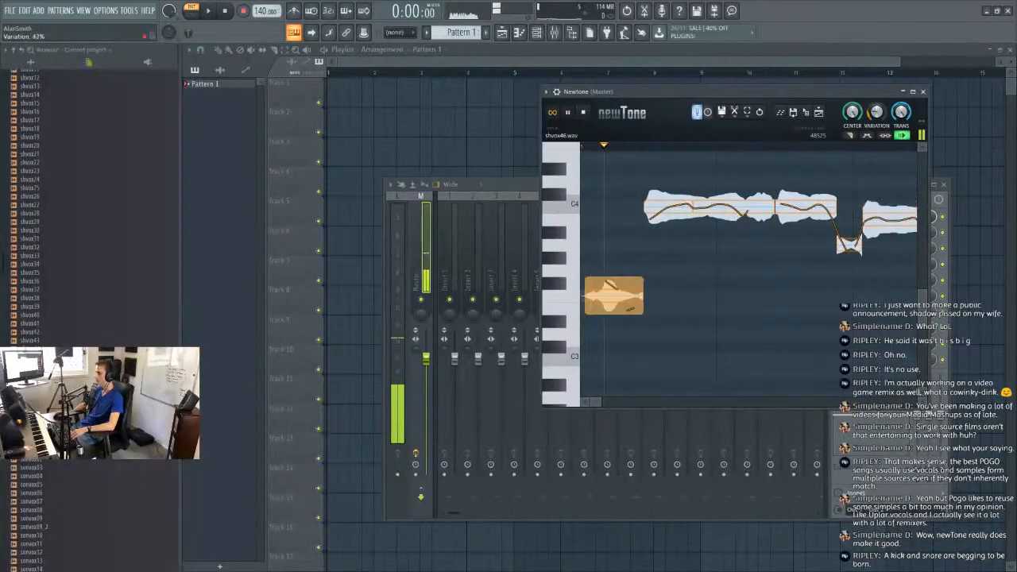
pyautogui.moveTo(619, 290); pyautogui.dragTo(633, 265)
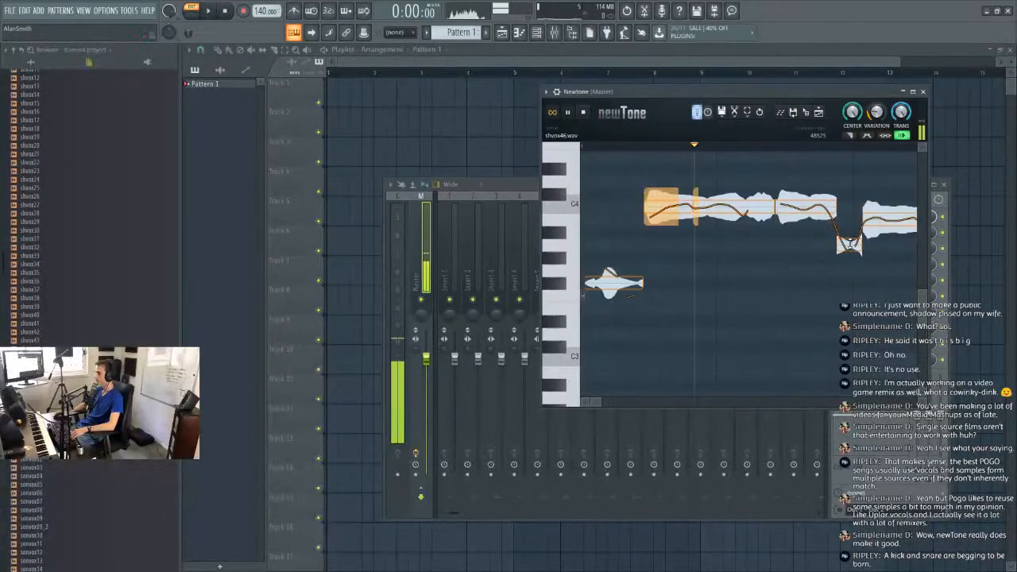
# Save the tuned phrase as shvox46.wav in the tuned folder.
pyautogui.click(721, 112)
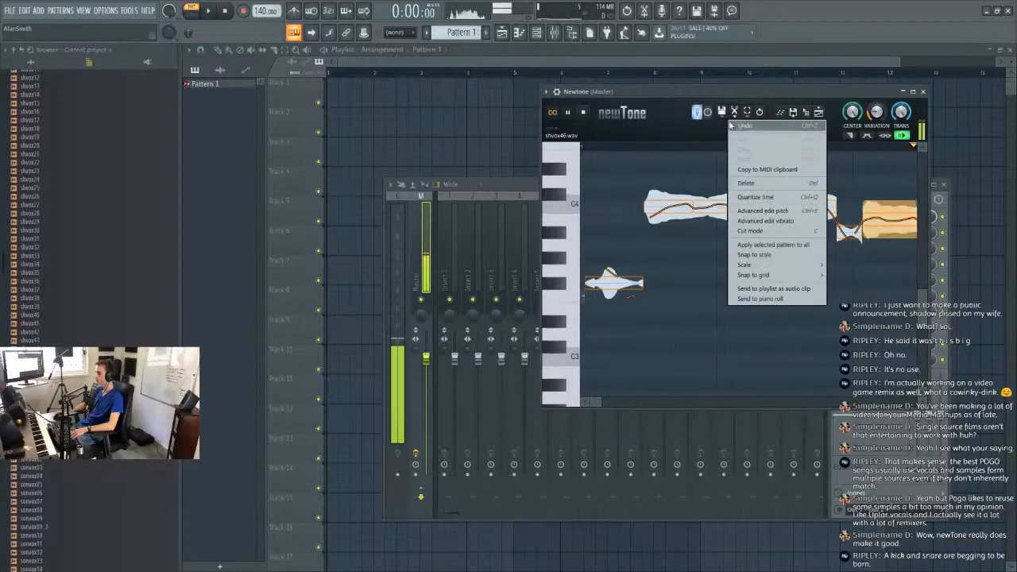
pyautogui.click(732, 184)
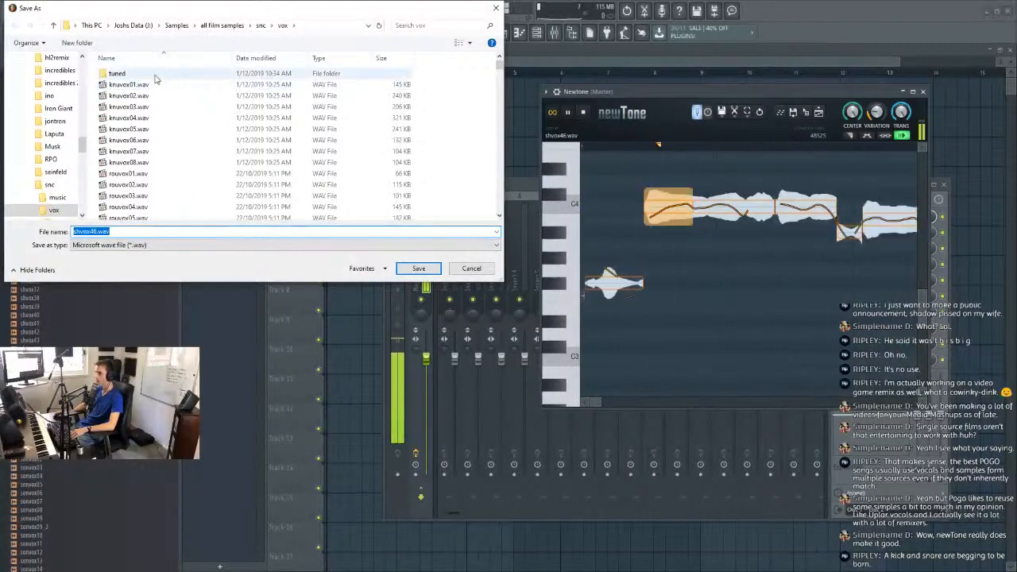
pyautogui.click(197, 74)
pyautogui.doubleClick(199, 79)
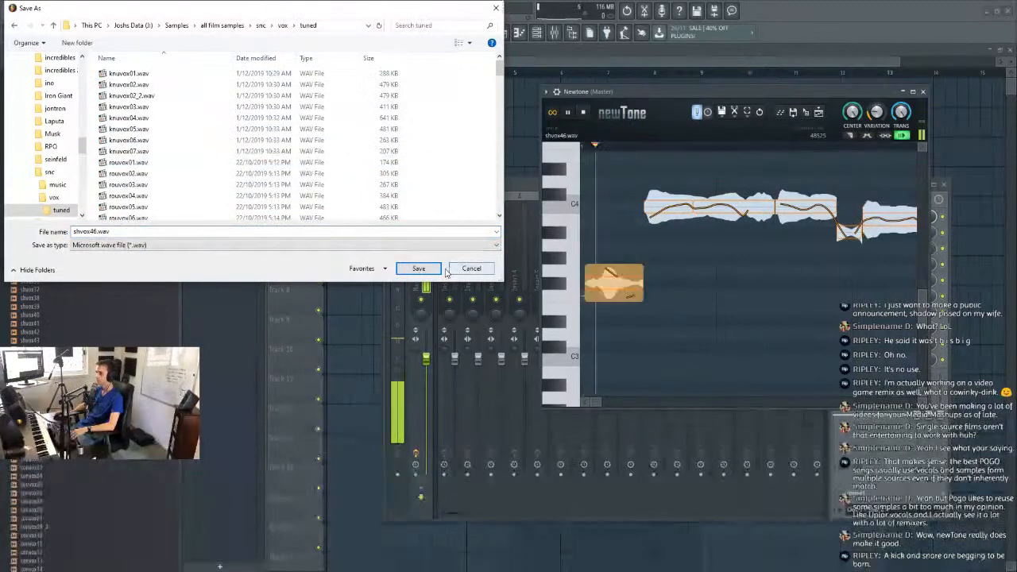
pyautogui.click(420, 268)
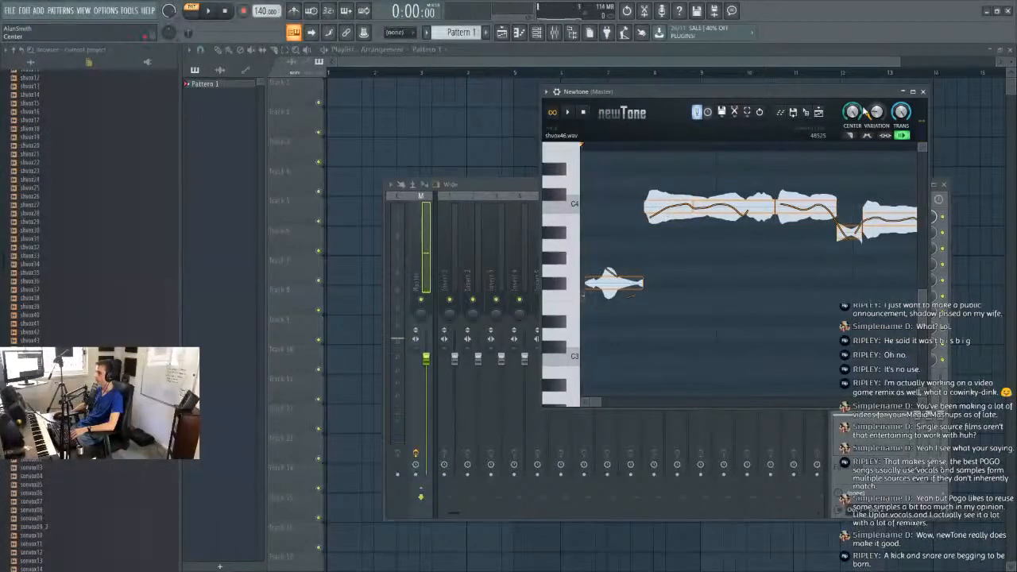
# Try a higher Variation on shvox46 and return the first part of its high note to C4 after lowering it one semitone.
pyautogui.click(670, 207)
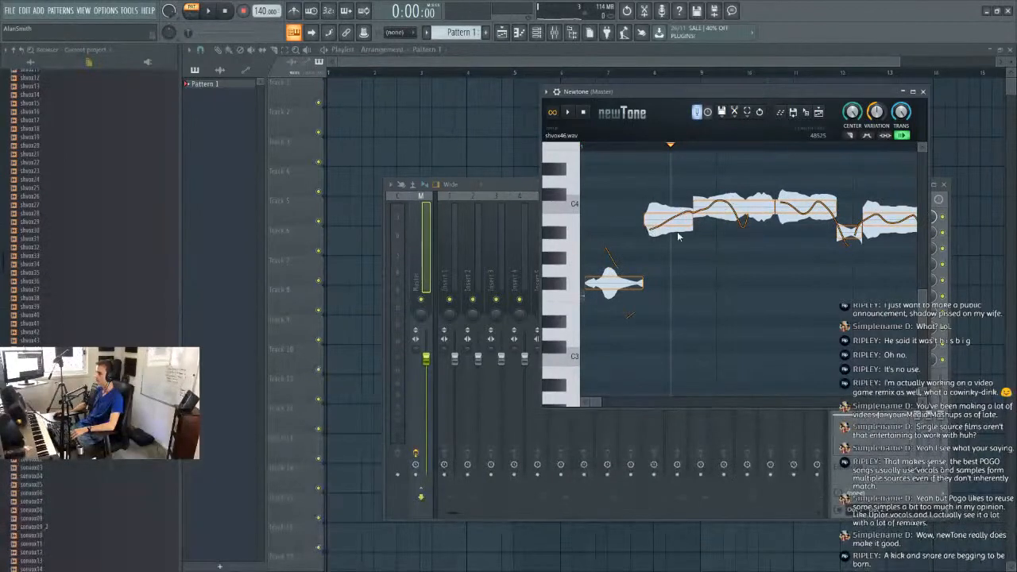
pyautogui.moveTo(665, 216); pyautogui.dragTo(726, 201)
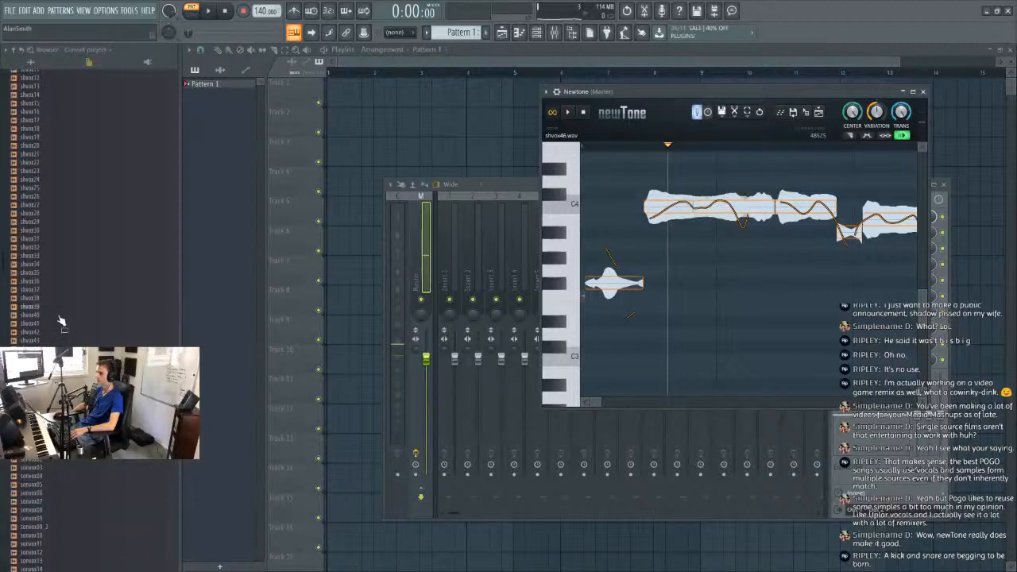
# Load shvox47.wav into Newtone, reduce the Variation, and lower the note following the first long high note by one semitone.
pyautogui.moveTo(617, 296); pyautogui.dragTo(624, 290)
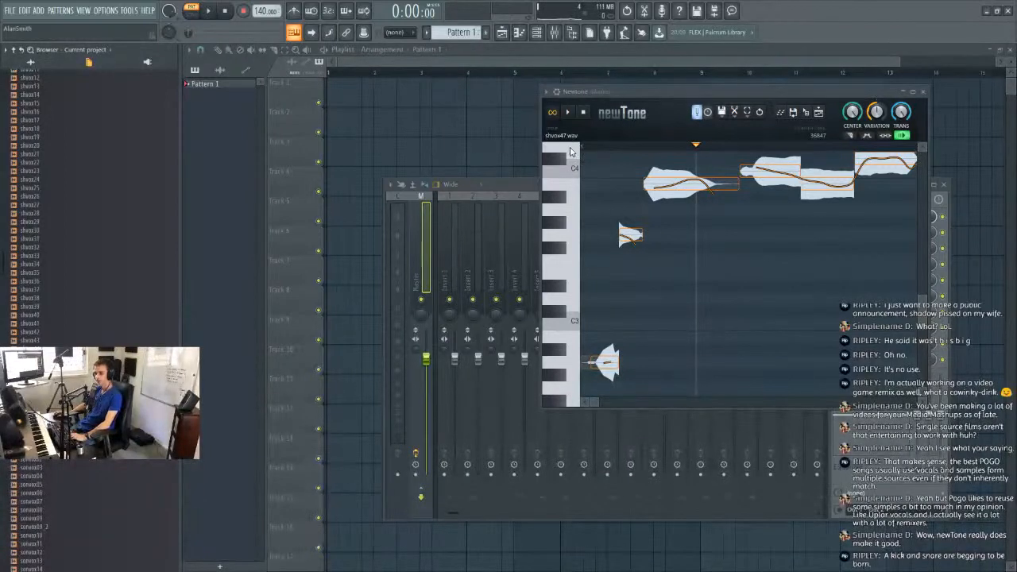
pyautogui.moveTo(689, 91); pyautogui.dragTo(642, 76)
pyautogui.scroll(6, 726, 223)
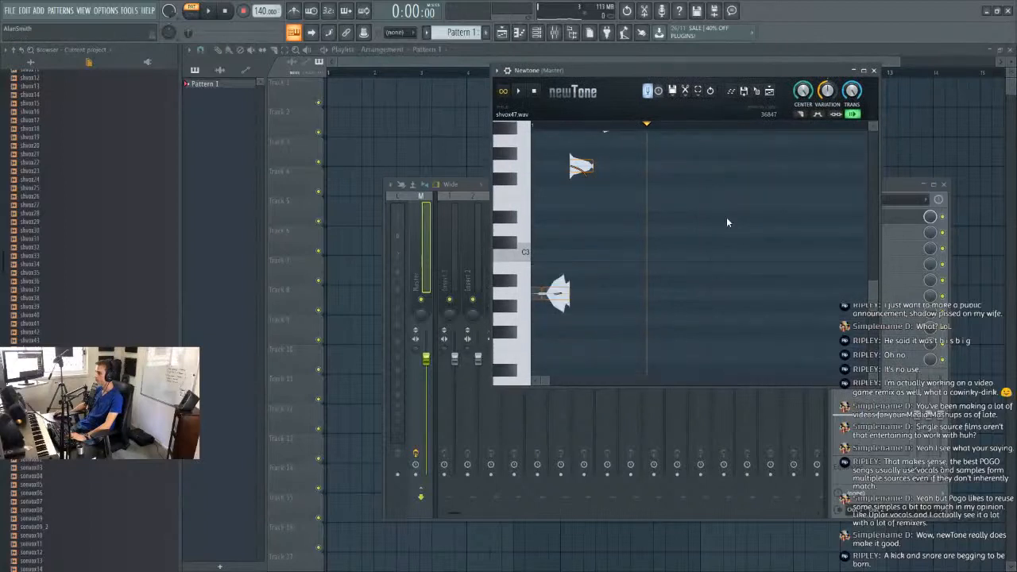
pyautogui.scroll(-4, 727, 223)
pyautogui.press('space')
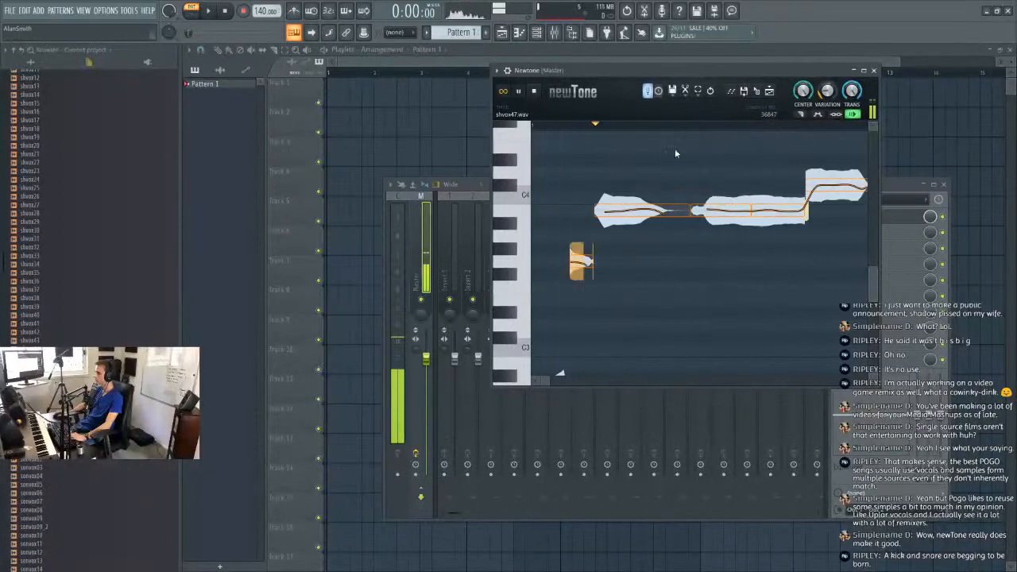
pyautogui.moveTo(581, 261)
pyautogui.mouseDown()
pyautogui.moveTo(584, 273)
pyautogui.moveTo(583, 261)
pyautogui.mouseUp()
# Save the tuned phrase as shvox47.wav in the tuned folder.
pyautogui.click(672, 91)
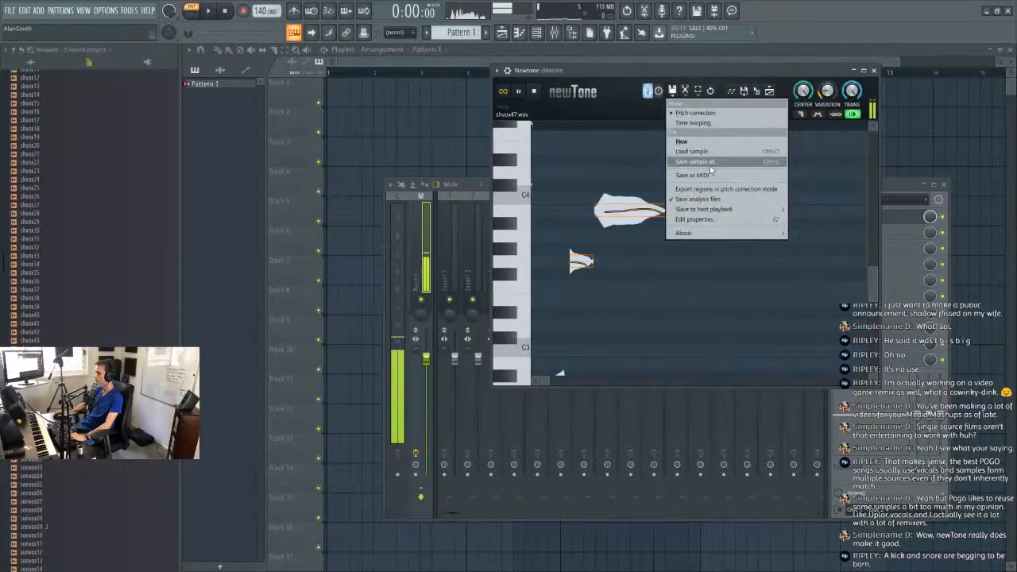
pyautogui.click(699, 162)
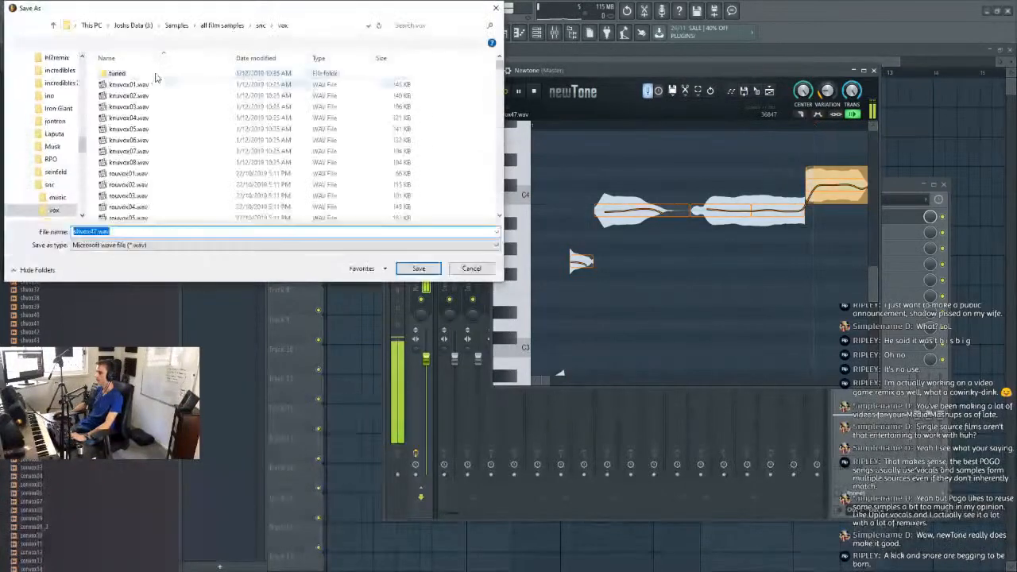
pyautogui.click(416, 266)
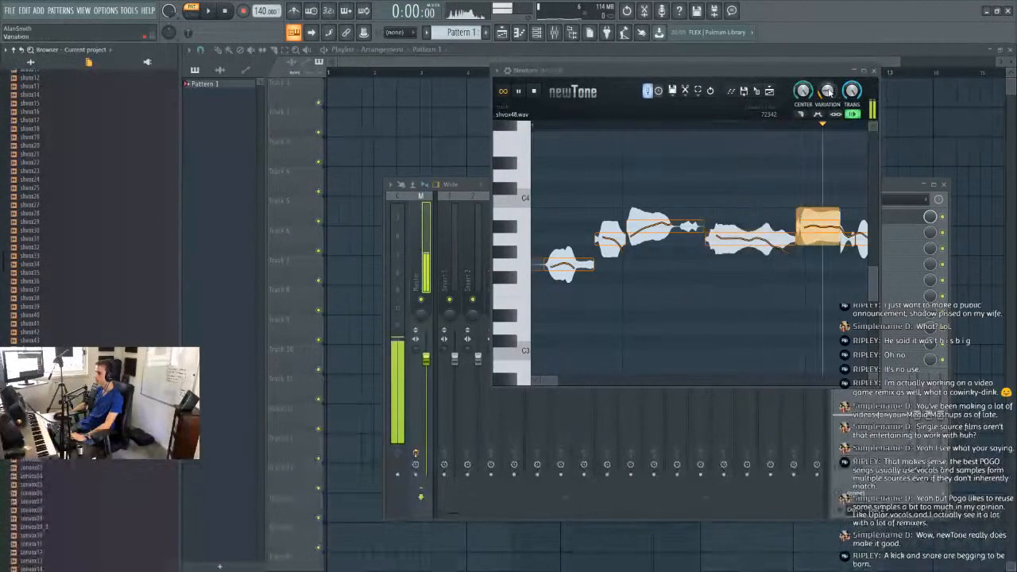
# Set the Variation of shvox48 to 38% and split off the tail of its long middle note, lowering that tail by two semitones.
pyautogui.moveTo(826, 92); pyautogui.dragTo(827, 32)
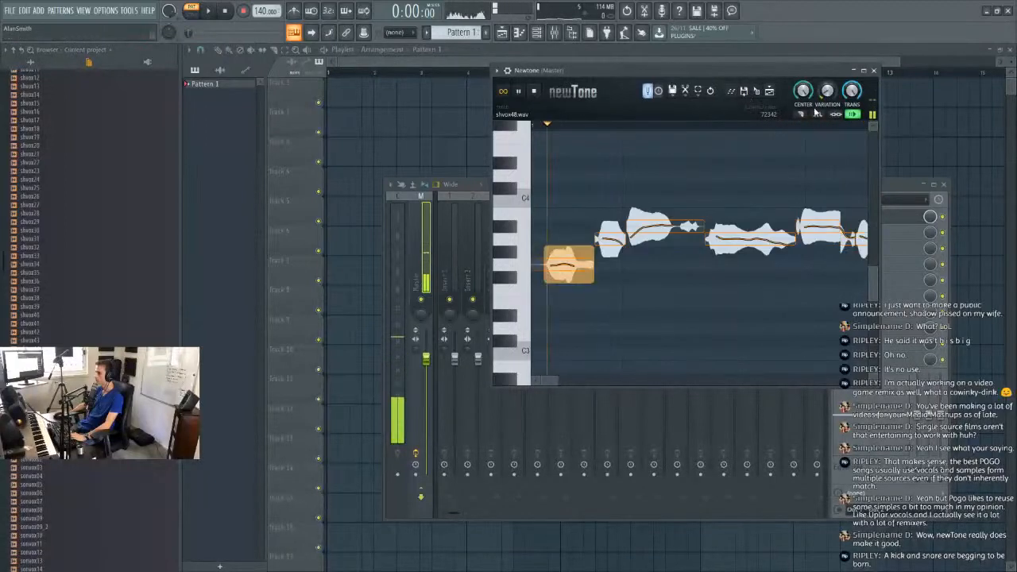
pyautogui.click(533, 92)
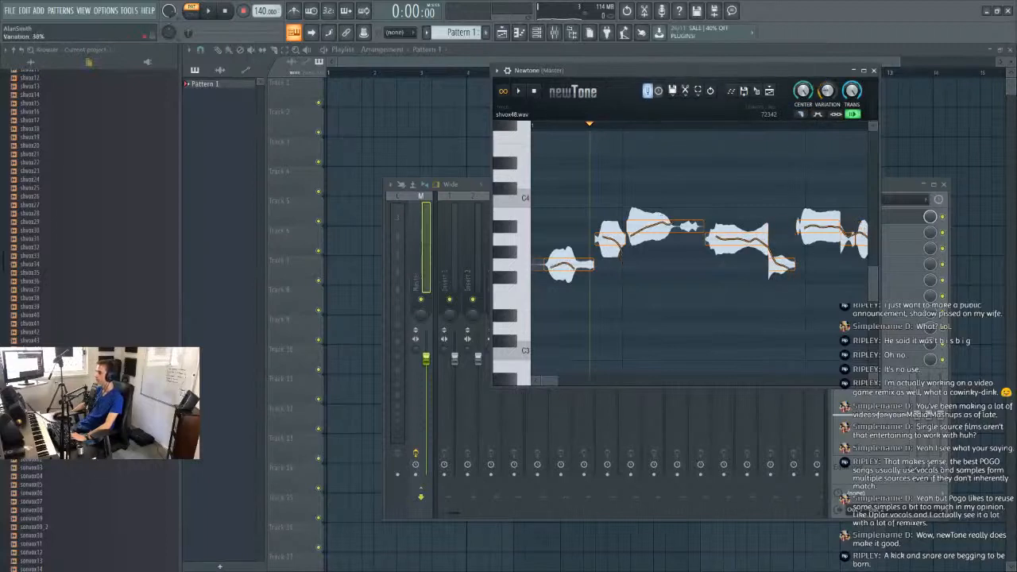
pyautogui.click(521, 92)
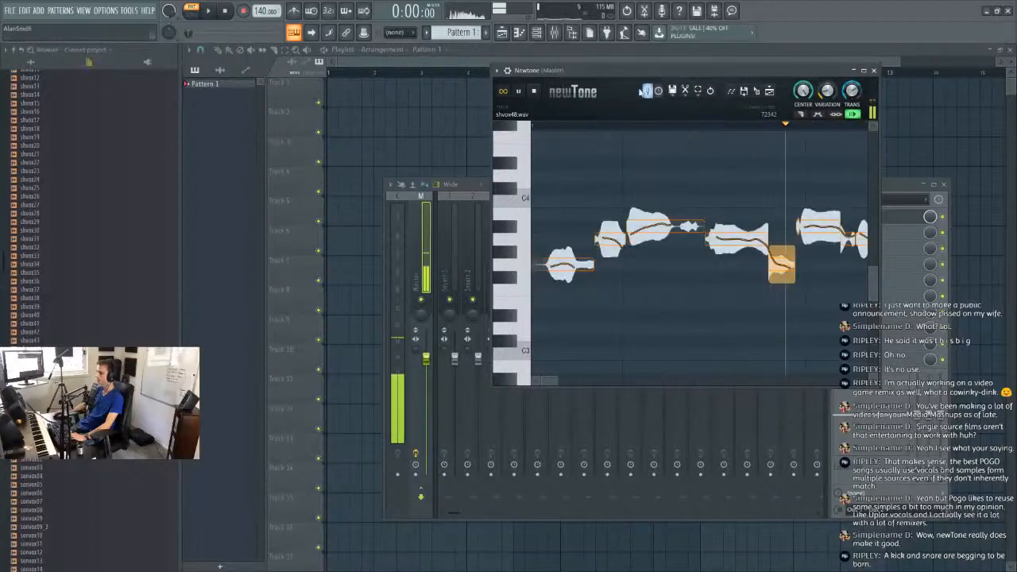
# Save the tuned phrase as shvox48.wav in the tuned folder.
pyautogui.click(673, 91)
pyautogui.click(697, 162)
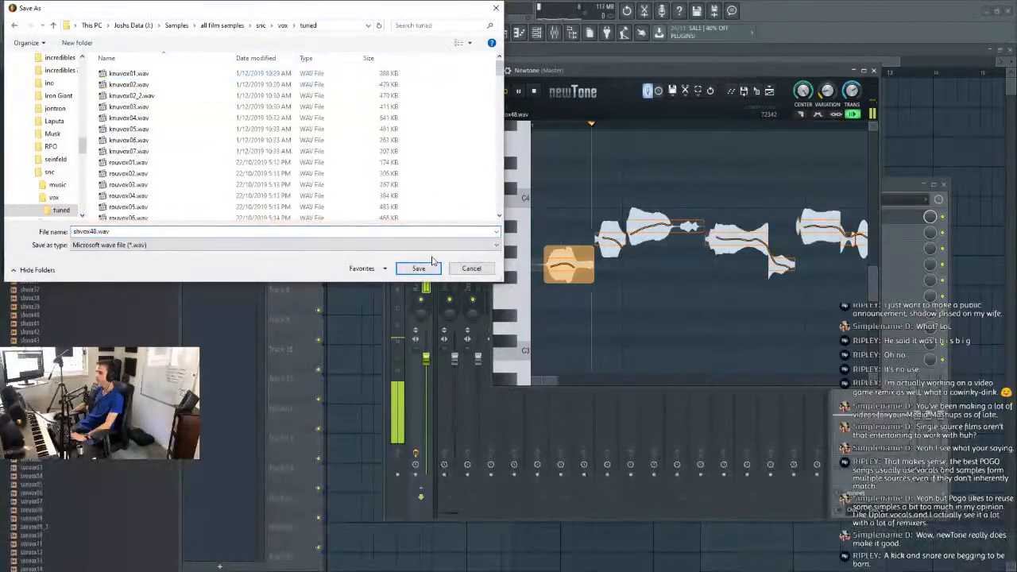
pyautogui.click(425, 268)
# Load shvox49.wav into Newtone and lower the note before the first long high note by one semitone to G#3.
pyautogui.moveTo(516, 320); pyautogui.dragTo(719, 303)
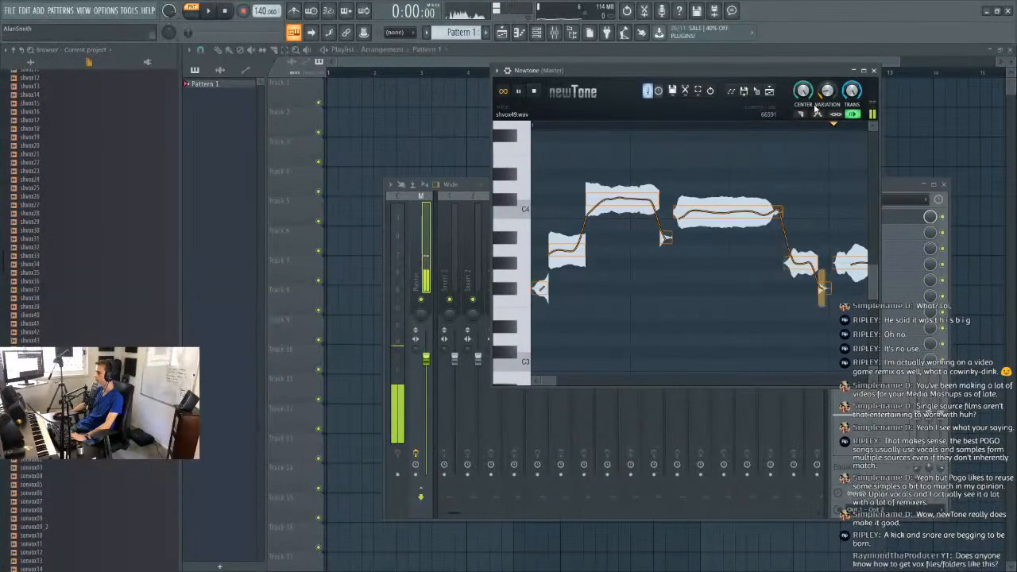
pyautogui.moveTo(565, 254); pyautogui.dragTo(565, 266)
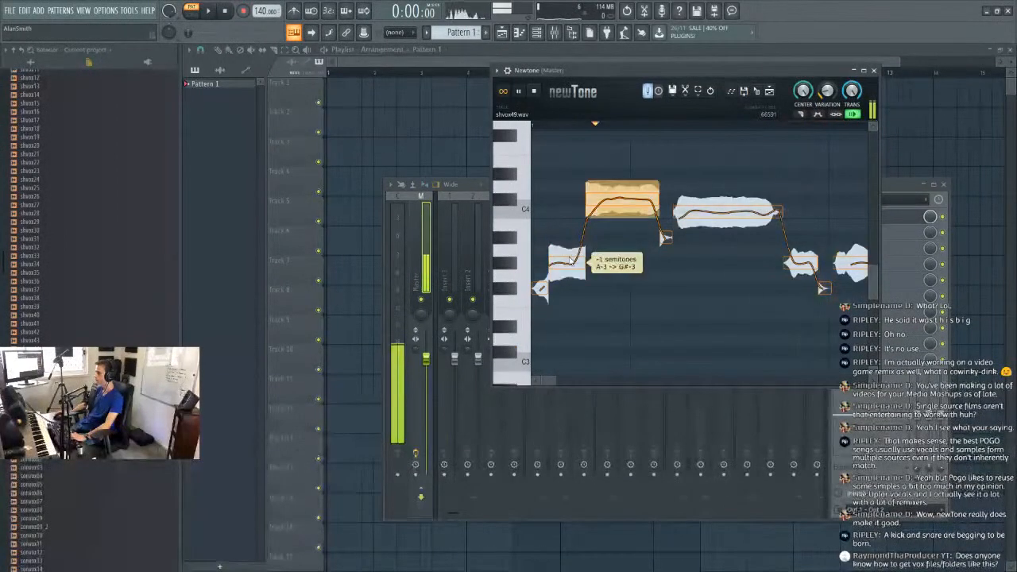
# Save the tuned phrase as shvox49.wav in the tuned folder.
pyautogui.click(673, 92)
pyautogui.click(699, 161)
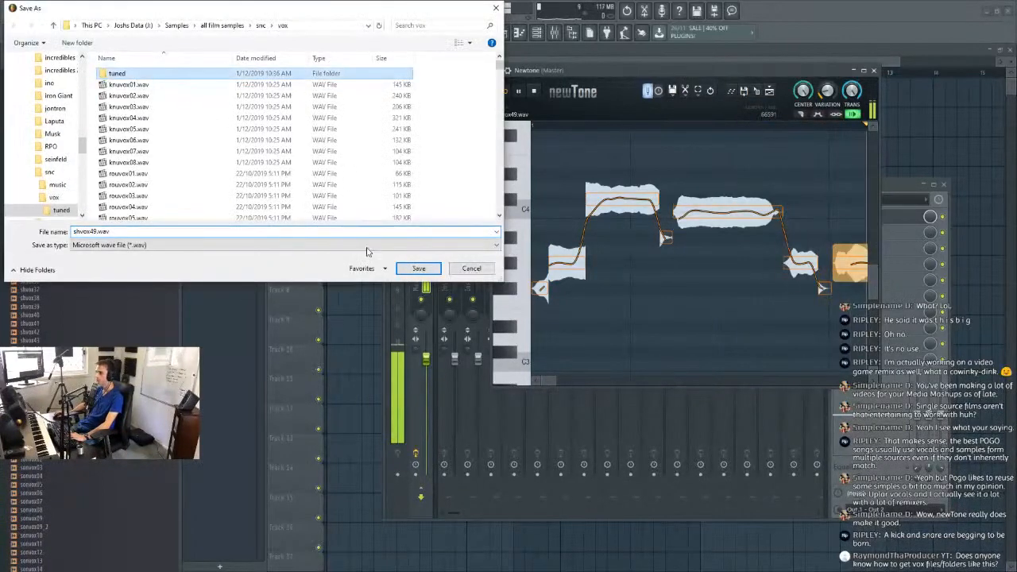
pyautogui.click(419, 267)
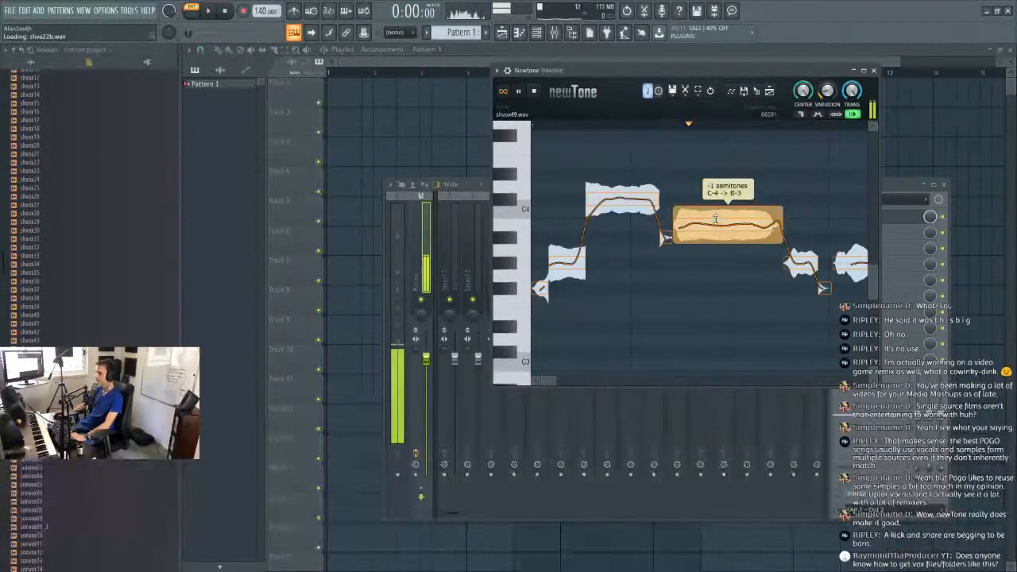
# Lower the second long high note of shvox49 to B3 and save this version in the tuned folder under a modified shvox49 name.
pyautogui.click(673, 90)
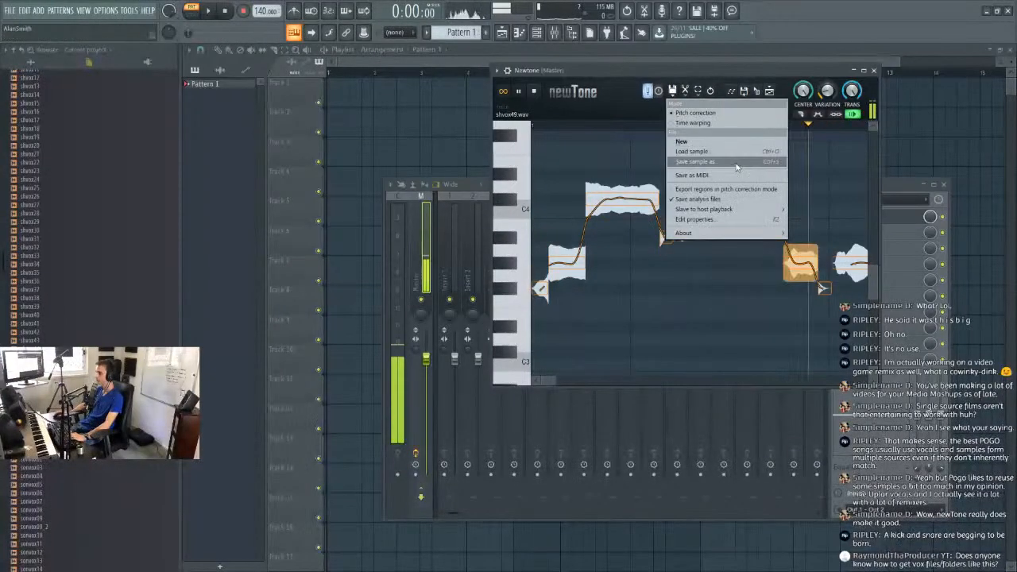
pyautogui.click(695, 162)
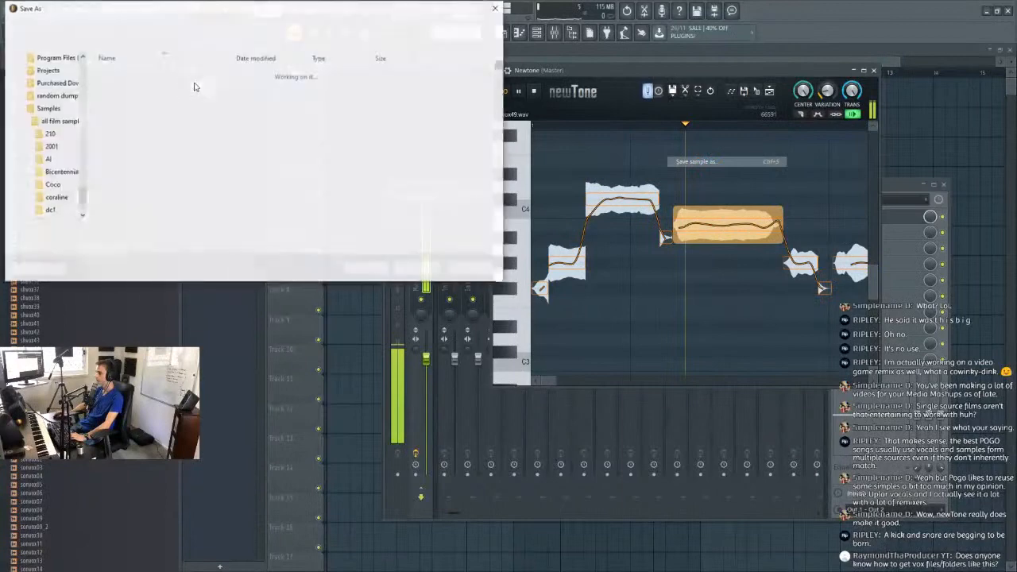
pyautogui.doubleClick(117, 73)
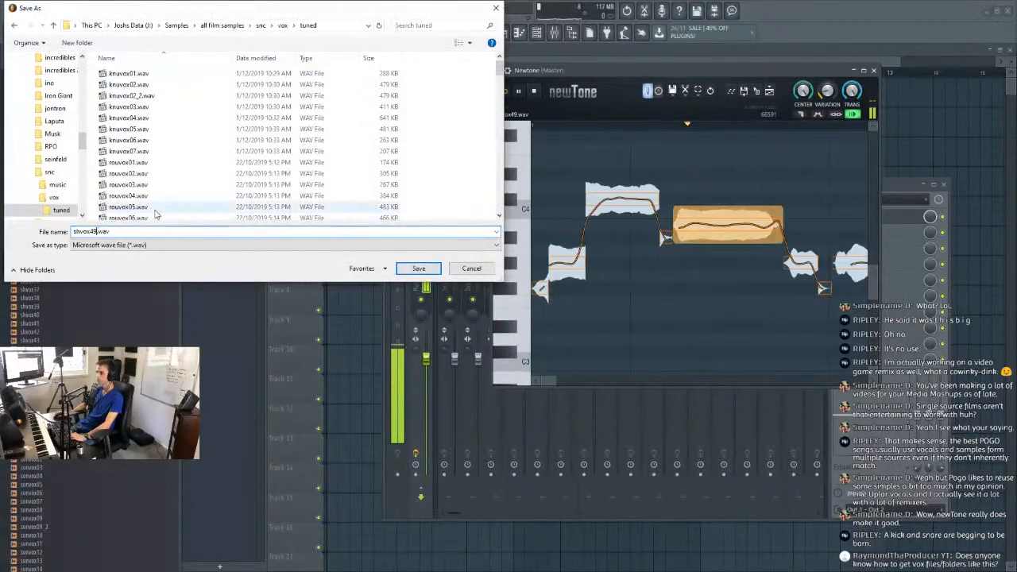
pyautogui.press('Return')
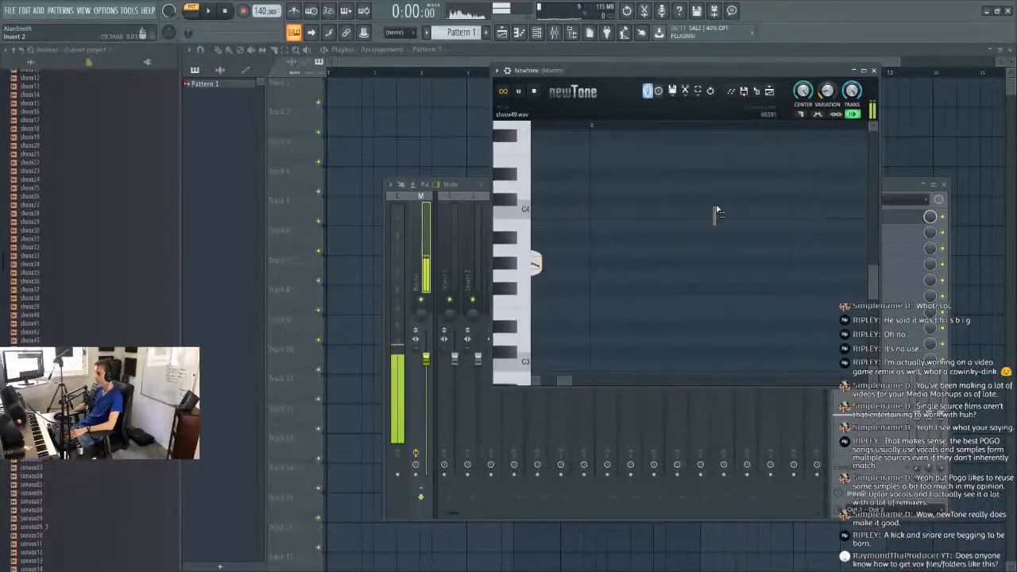
# Raise the second long high note of shvox49 by two semitones to C#4 and save it as another shvox49 variant in the tuned folder.
pyautogui.moveTo(711, 227); pyautogui.dragTo(712, 198)
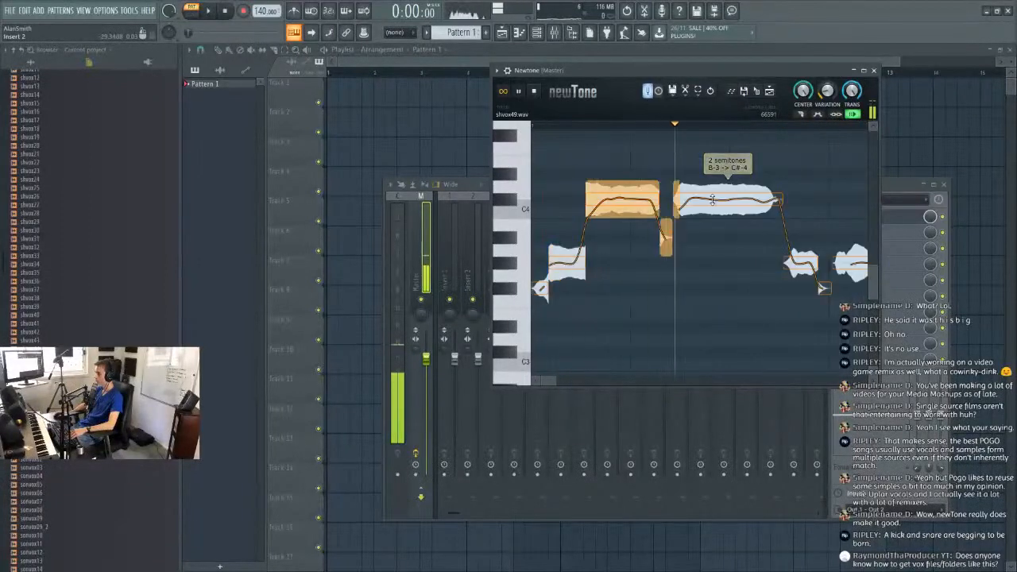
pyautogui.click(673, 92)
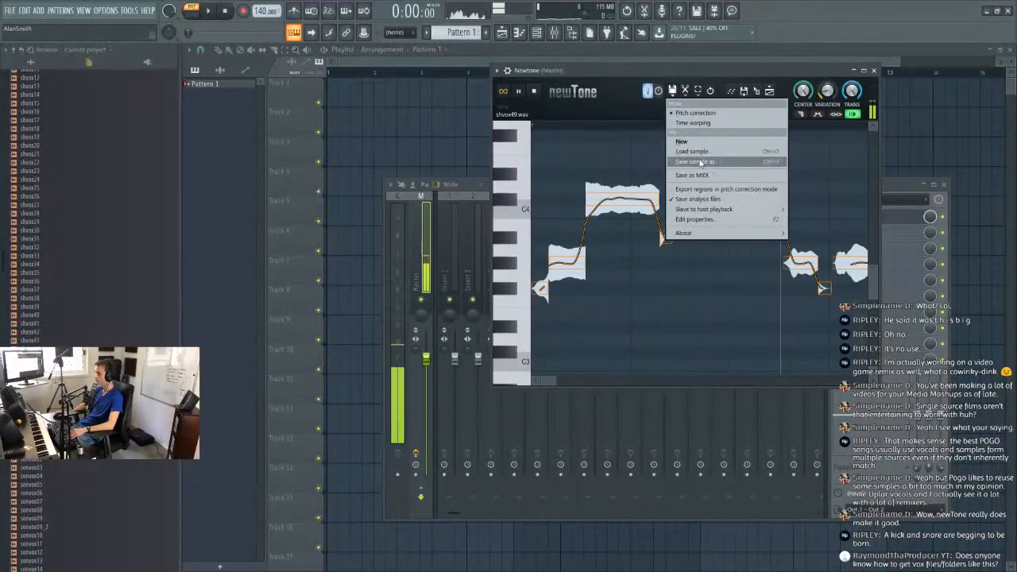
pyautogui.click(715, 161)
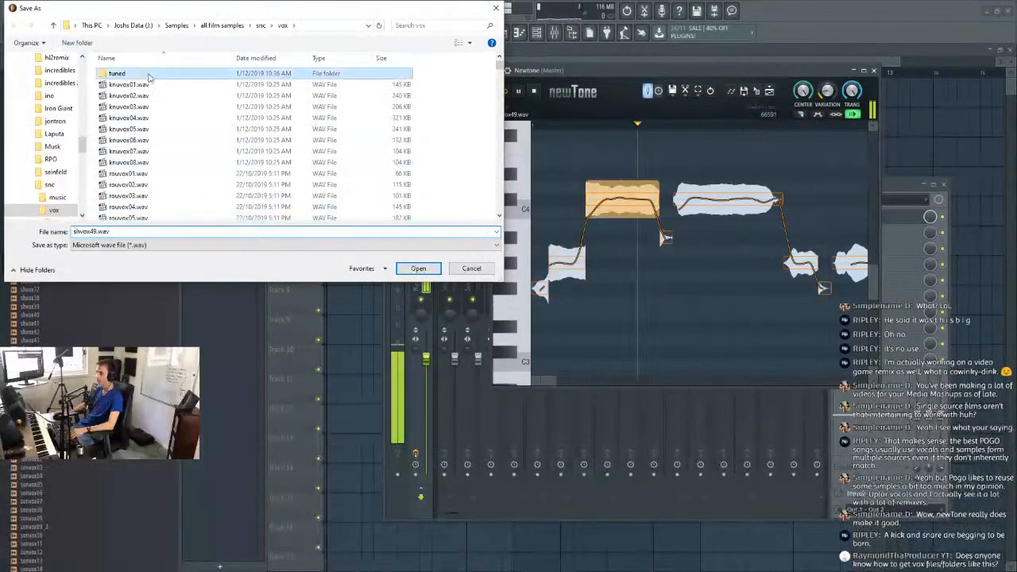
pyautogui.doubleClick(118, 73)
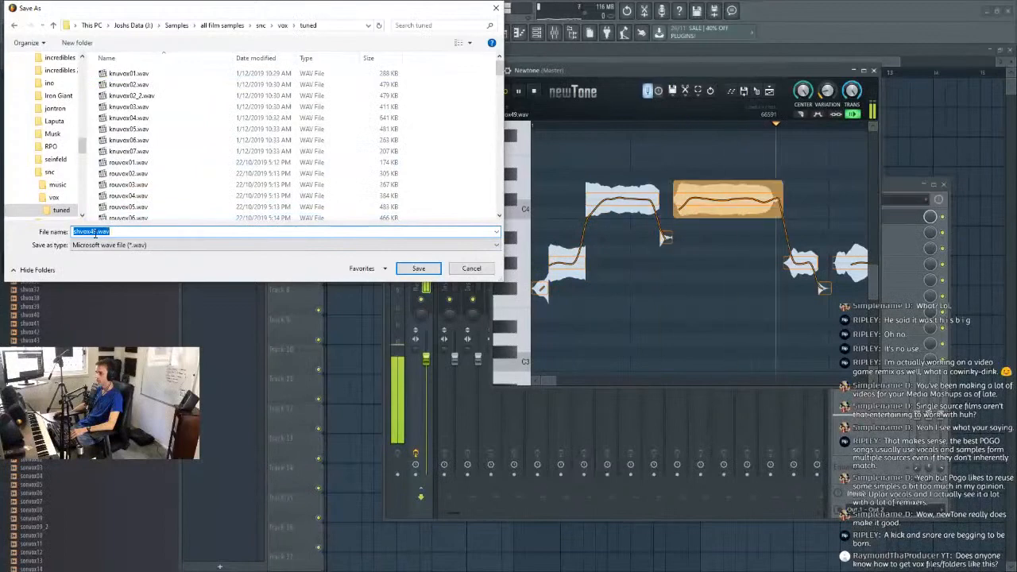
pyautogui.click(96, 232)
pyautogui.press('Return')
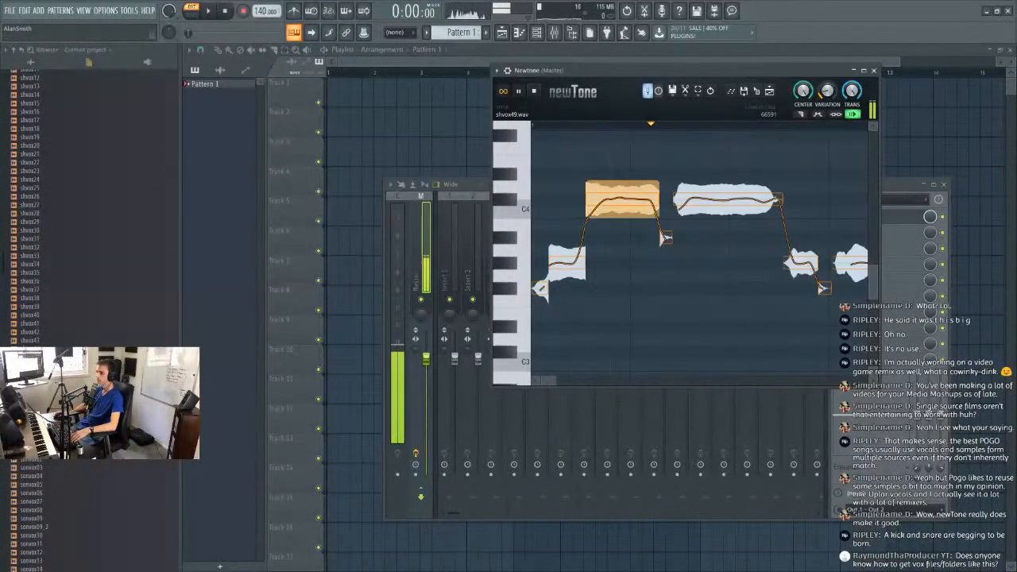
# Load shvox50.wav into Newtone, lower its long opening note by one semitone, and raise the short dip note to F#3.
pyautogui.moveTo(32, 399); pyautogui.dragTo(691, 235)
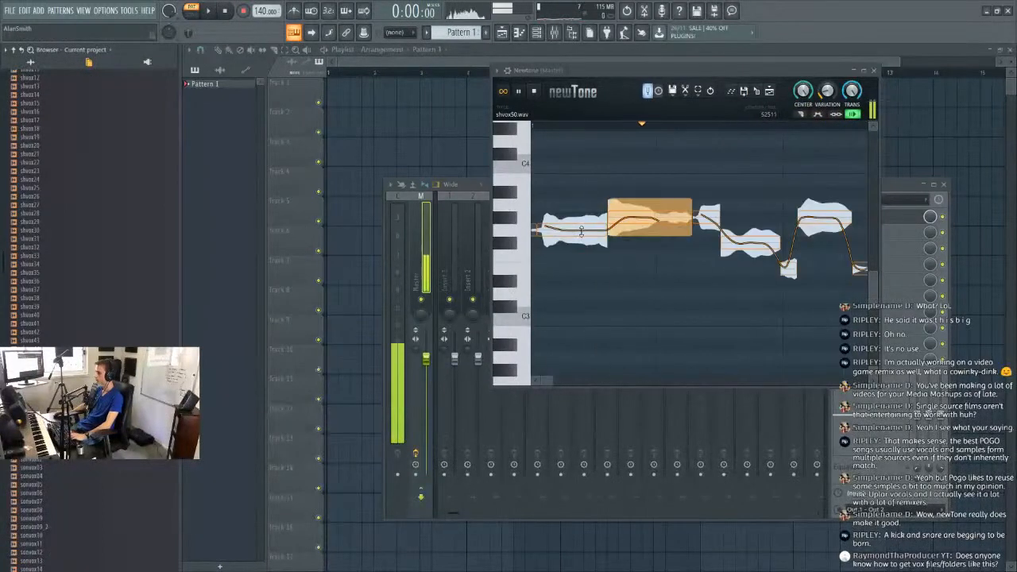
pyautogui.moveTo(582, 228); pyautogui.dragTo(582, 244)
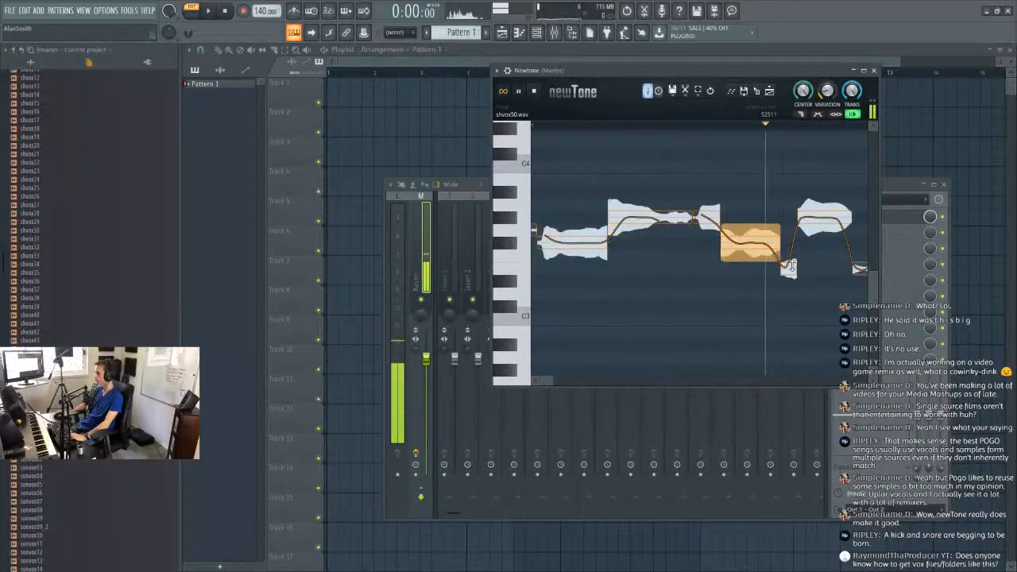
pyautogui.moveTo(787, 268); pyautogui.dragTo(790, 240)
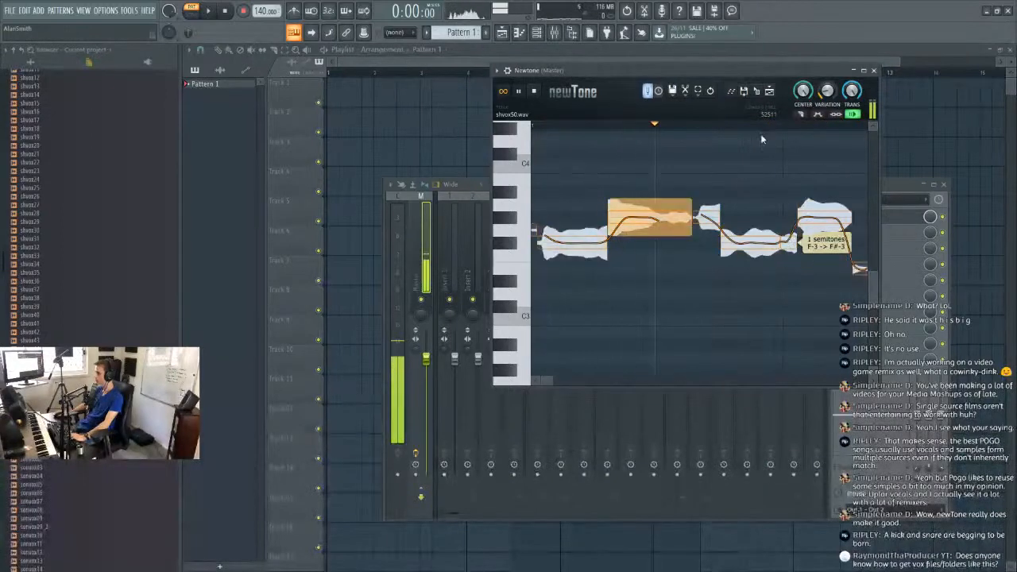
# Save the tuned phrase as shvox50.wav in the tuned folder.
pyautogui.click(671, 94)
pyautogui.click(700, 161)
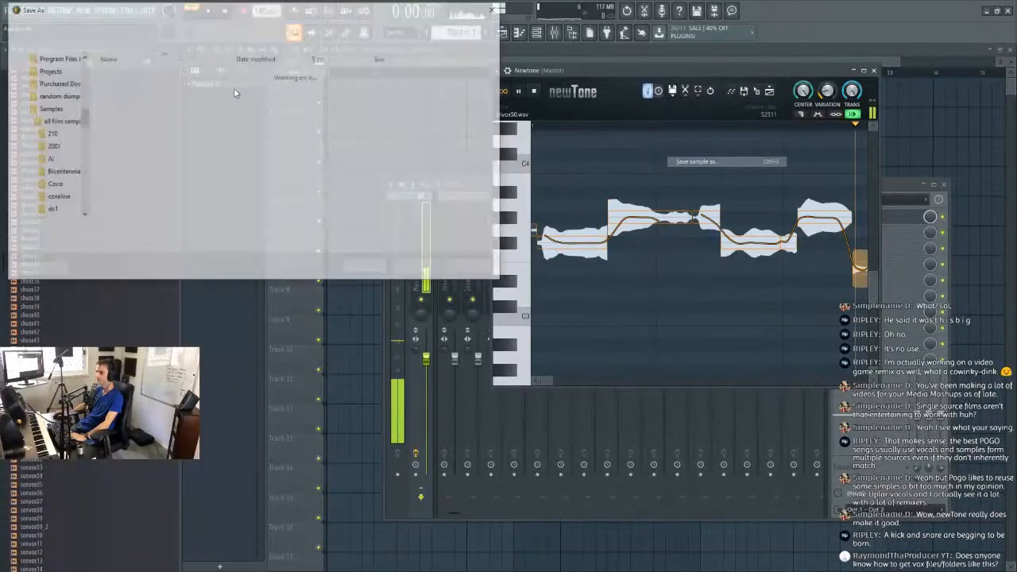
pyautogui.doubleClick(169, 75)
pyautogui.click(413, 267)
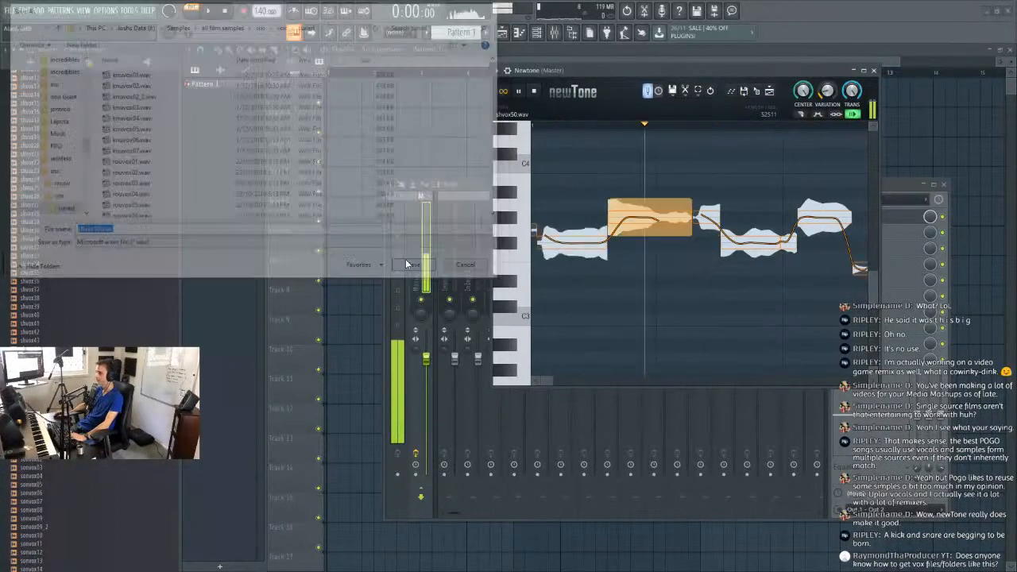
# Load shvox51.wav into Newtone and pause its playback after listening.
pyautogui.moveTo(30, 407); pyautogui.dragTo(696, 294)
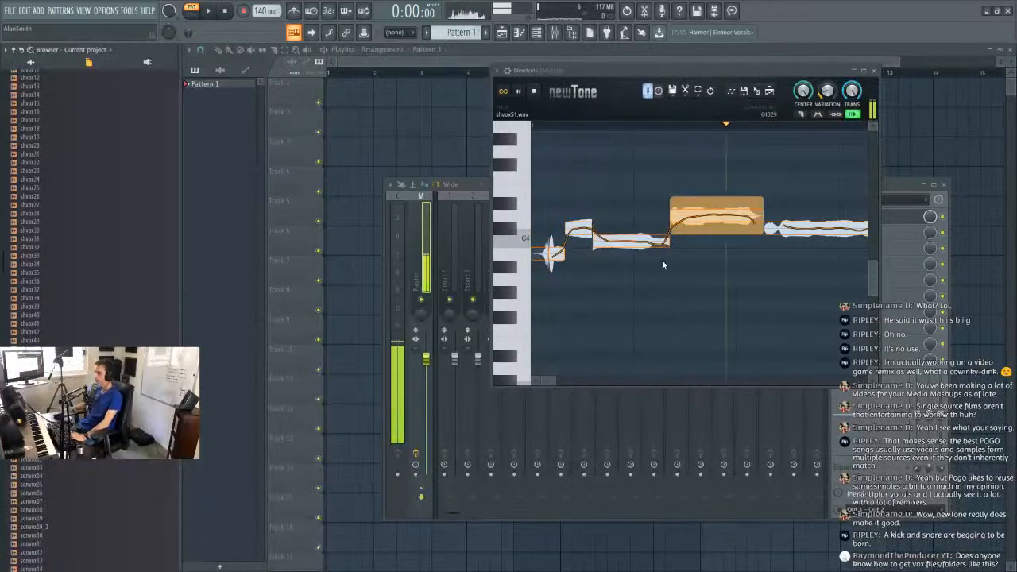
pyautogui.click(535, 93)
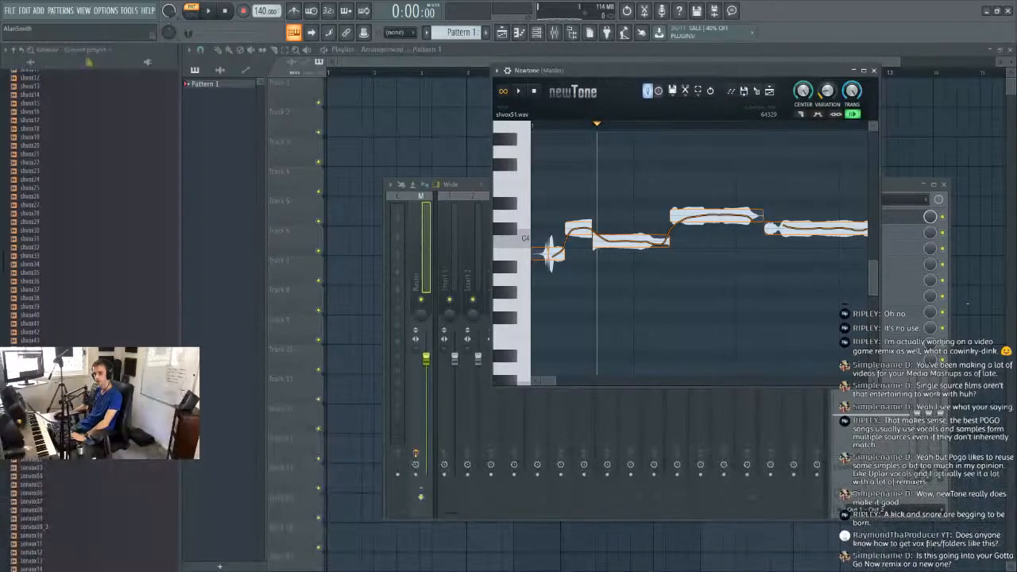
pyautogui.scroll(-15, 93, 191)
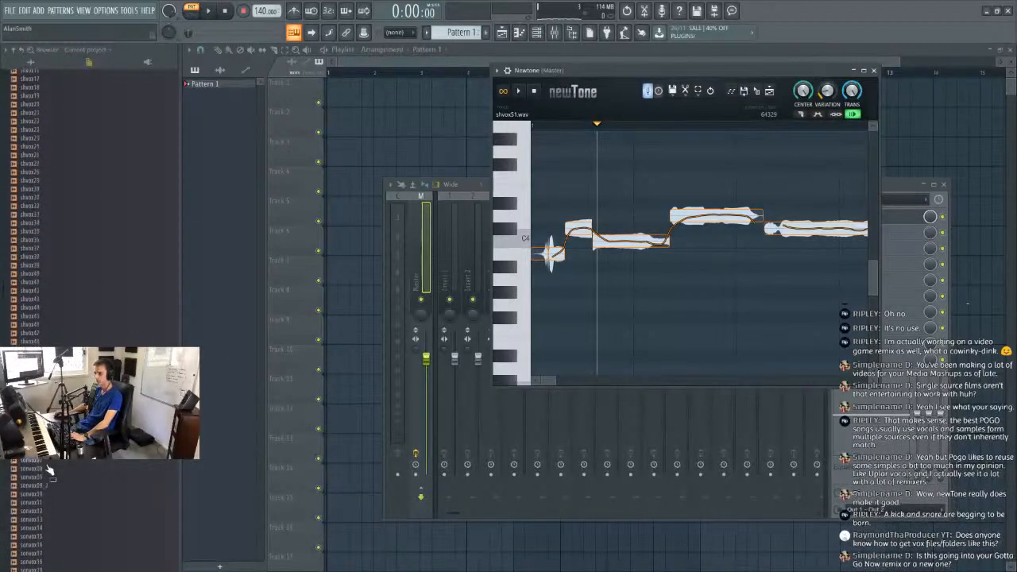
pyautogui.scroll(10, 61, 167)
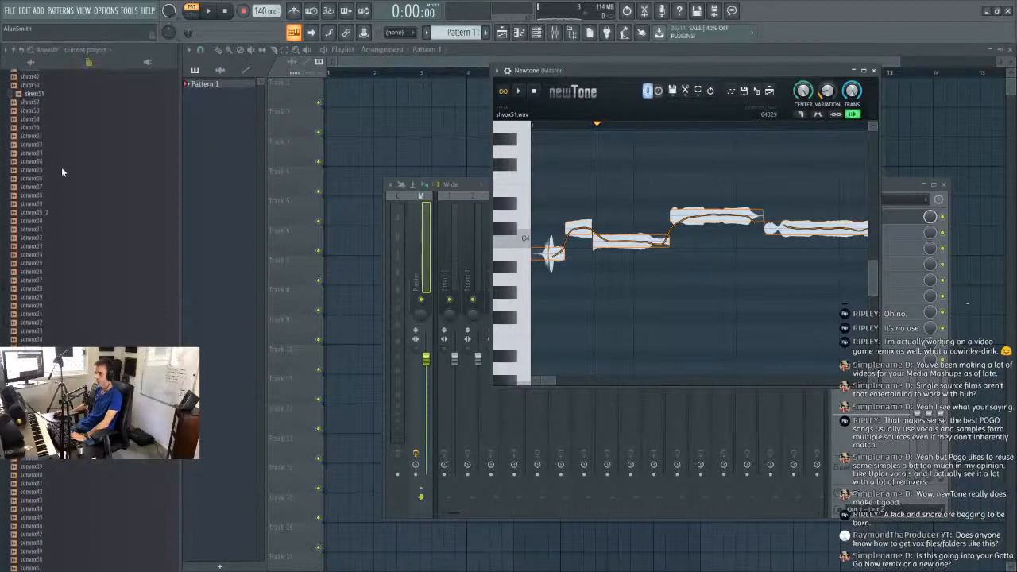
pyautogui.moveTo(49, 309); pyautogui.dragTo(405, 142)
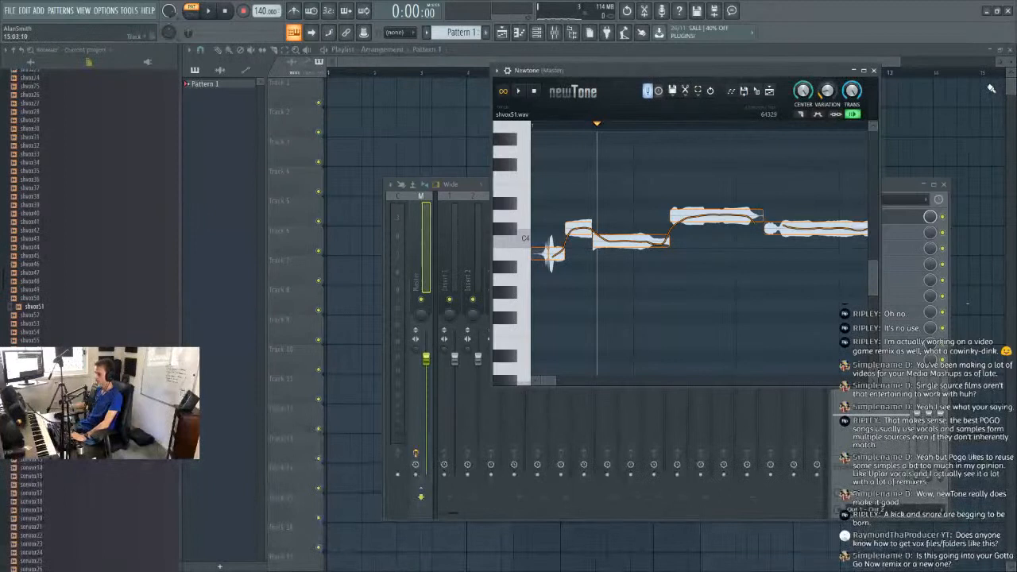
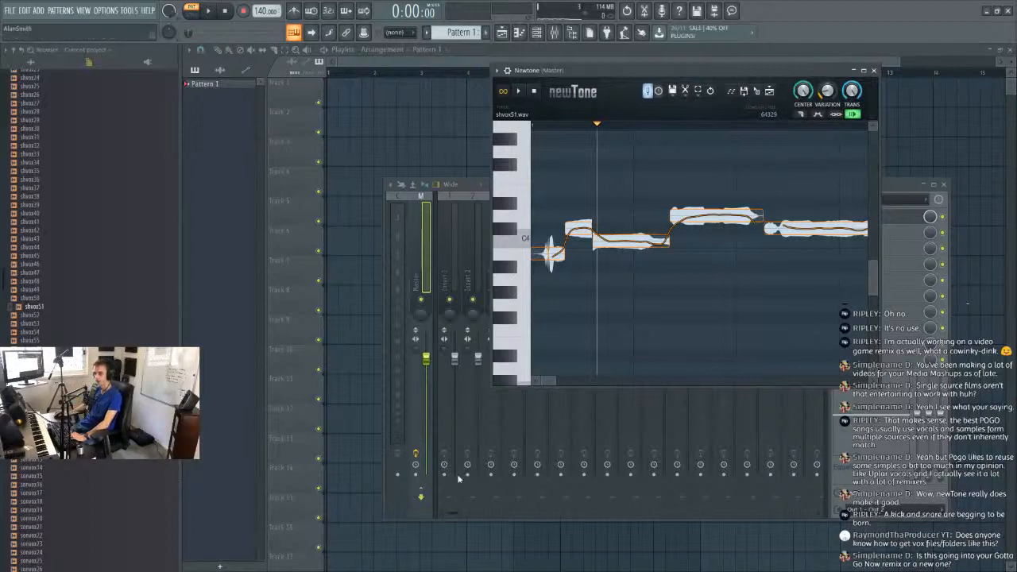
# Lower the second note and the note after the long high one in shvox51 by one semitone, move the opening note to A#3, and adjust the Variation.
pyautogui.moveTo(693, 69); pyautogui.dragTo(609, 65)
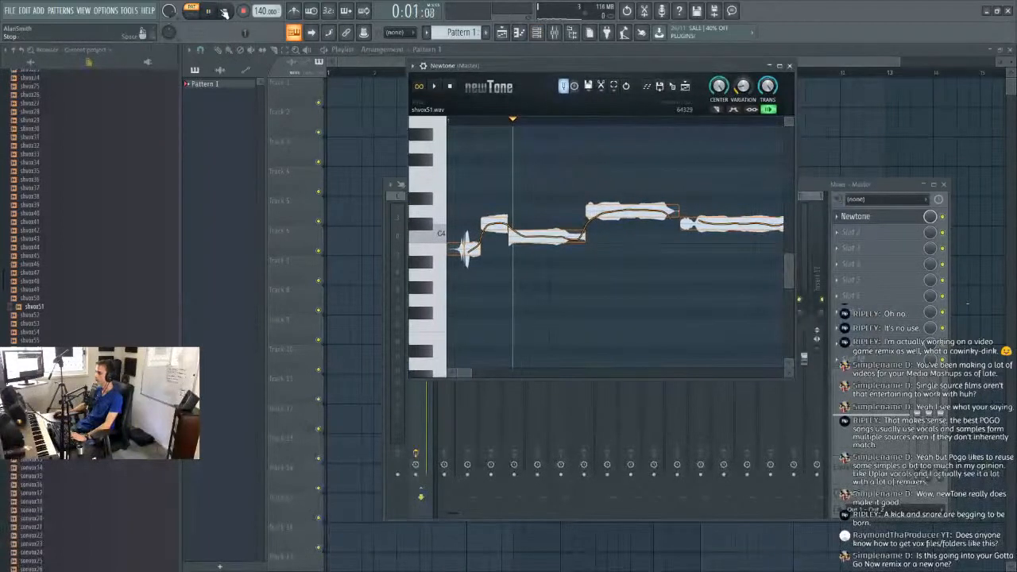
pyautogui.click(438, 86)
pyautogui.moveTo(642, 65); pyautogui.dragTo(765, 72)
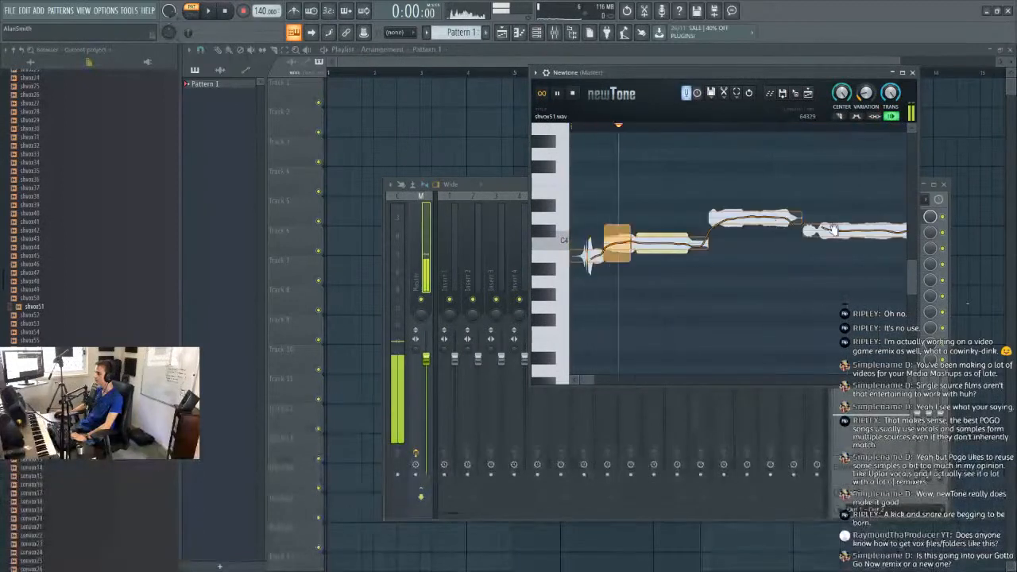
pyautogui.moveTo(861, 231); pyautogui.dragTo(860, 244)
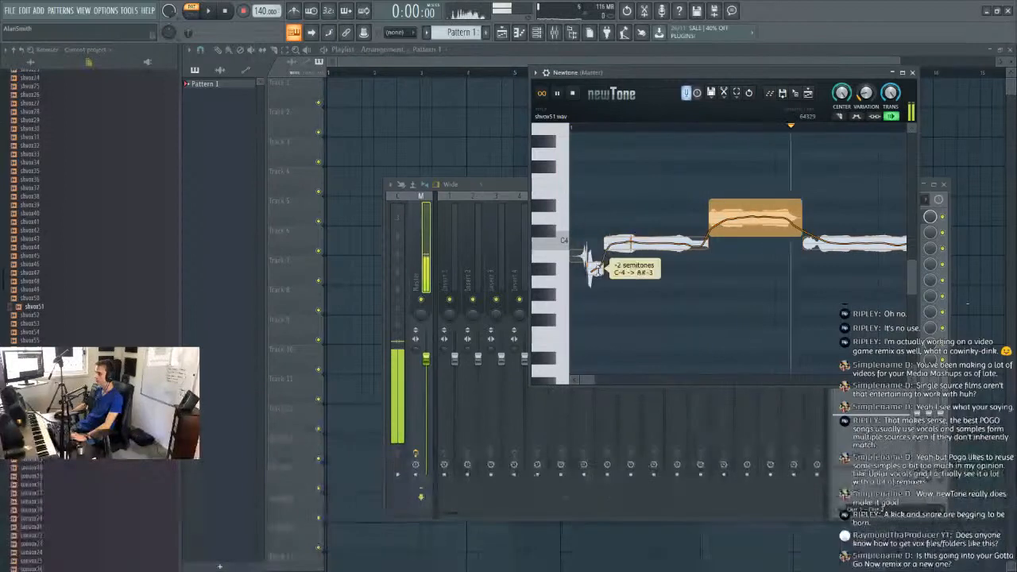
pyautogui.moveTo(866, 93); pyautogui.dragTo(866, 127)
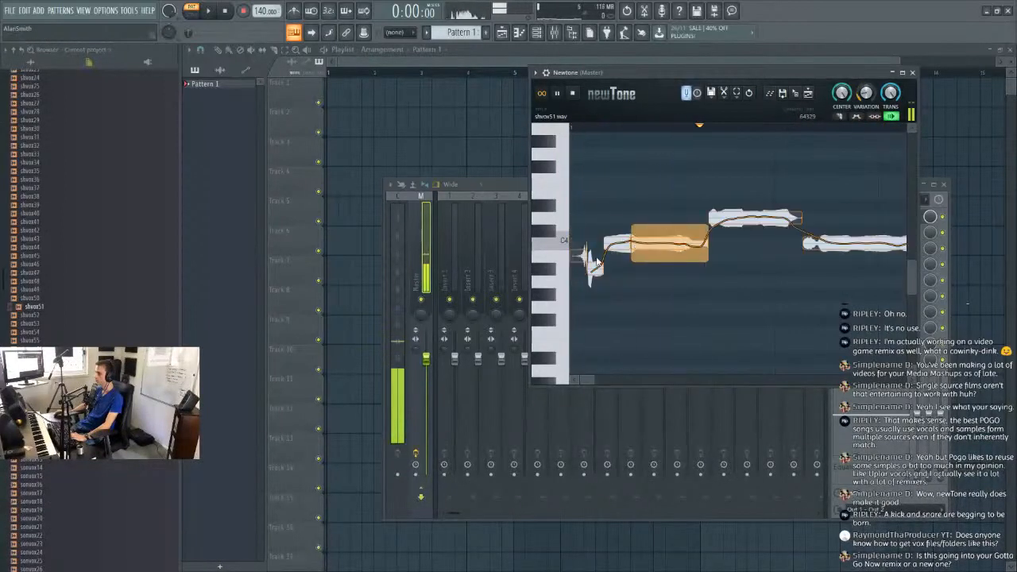
# Save the tuned phrase as shvox51.wav in the tuned folder.
pyautogui.click(710, 93)
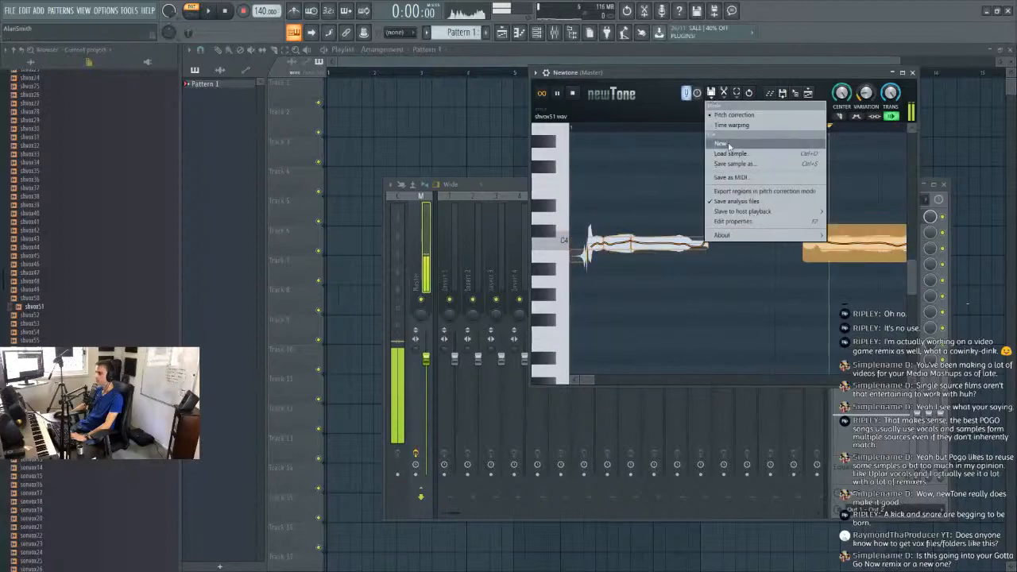
pyautogui.click(715, 164)
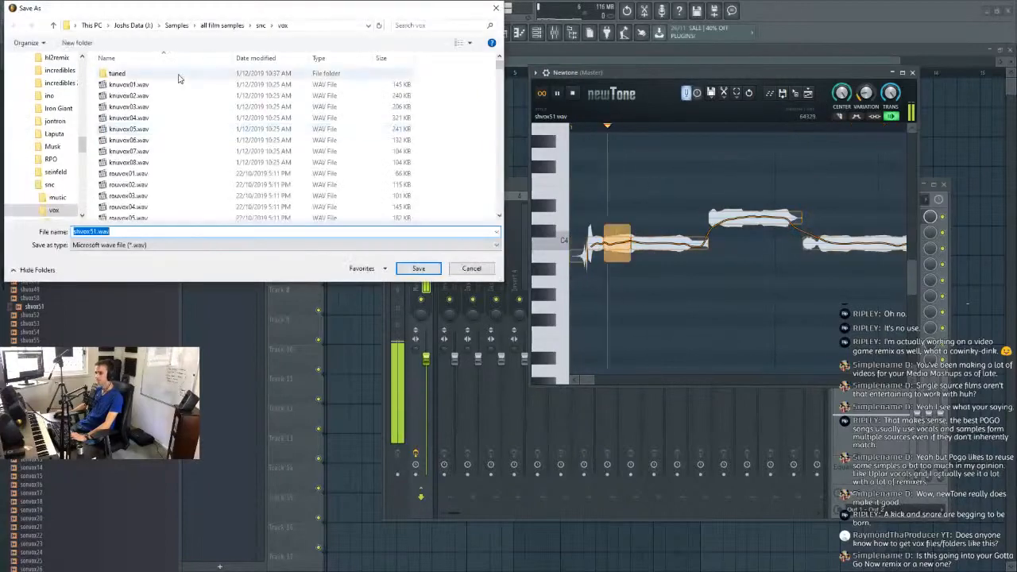
pyautogui.doubleClick(185, 73)
pyautogui.click(419, 269)
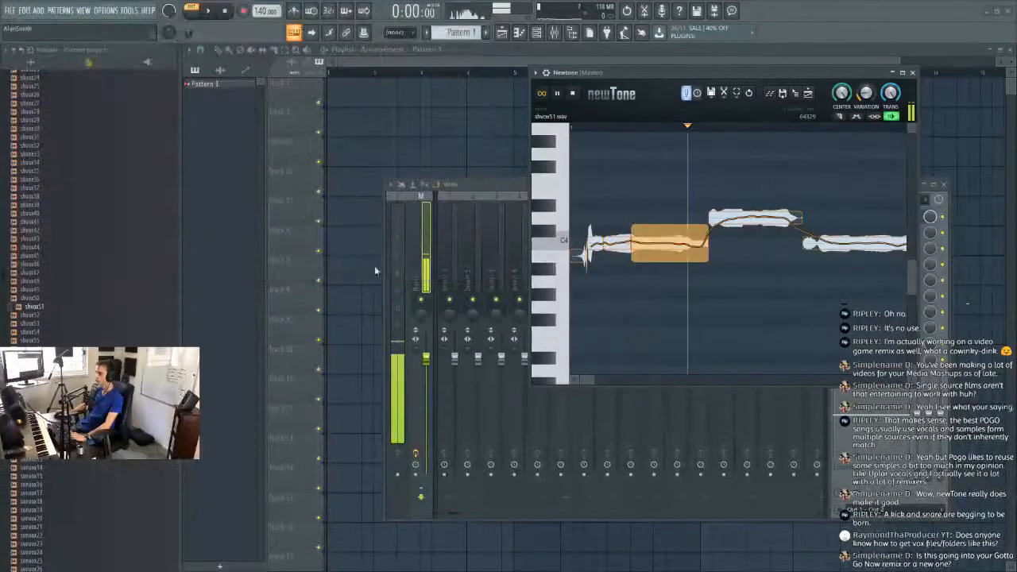
# Load shvox52.wav into Newtone, set the Variation to 23%, and lower the note after the long one by one semitone.
pyautogui.moveTo(36, 315); pyautogui.dragTo(667, 280)
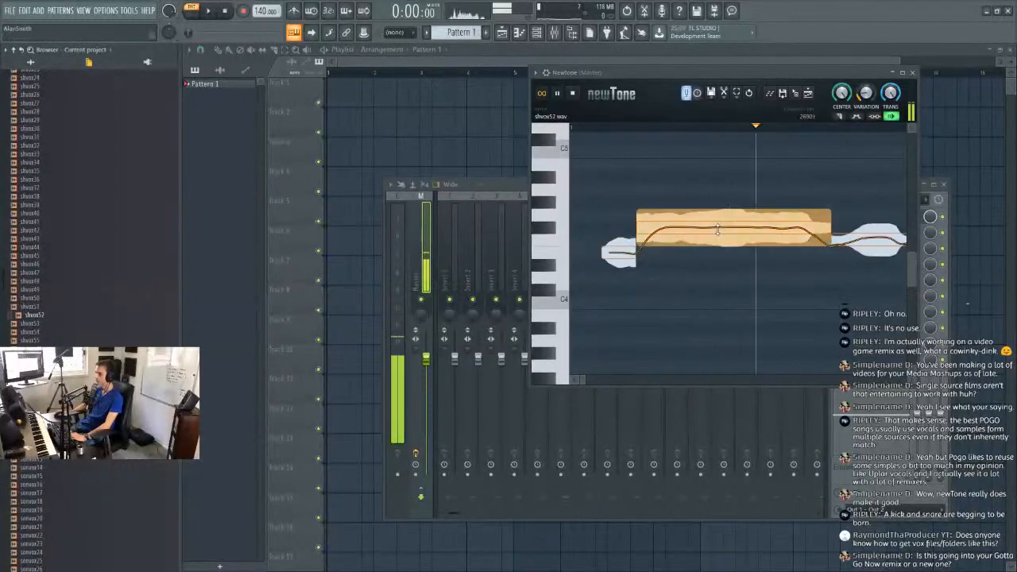
pyautogui.moveTo(865, 94); pyautogui.dragTo(865, 70)
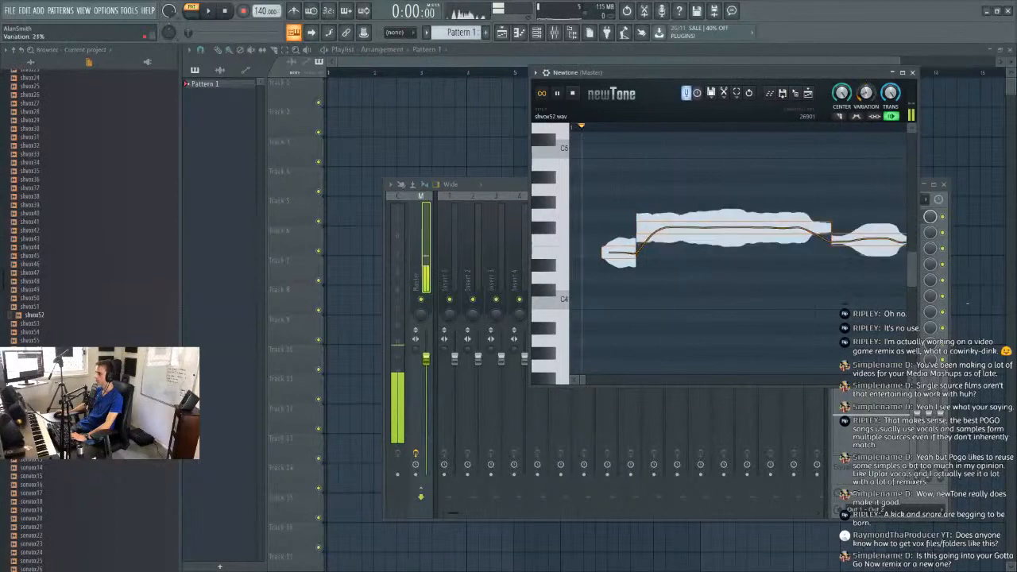
# Save the tuned phrase as shvox52.wav in the tuned folder.
pyautogui.click(711, 94)
pyautogui.click(738, 164)
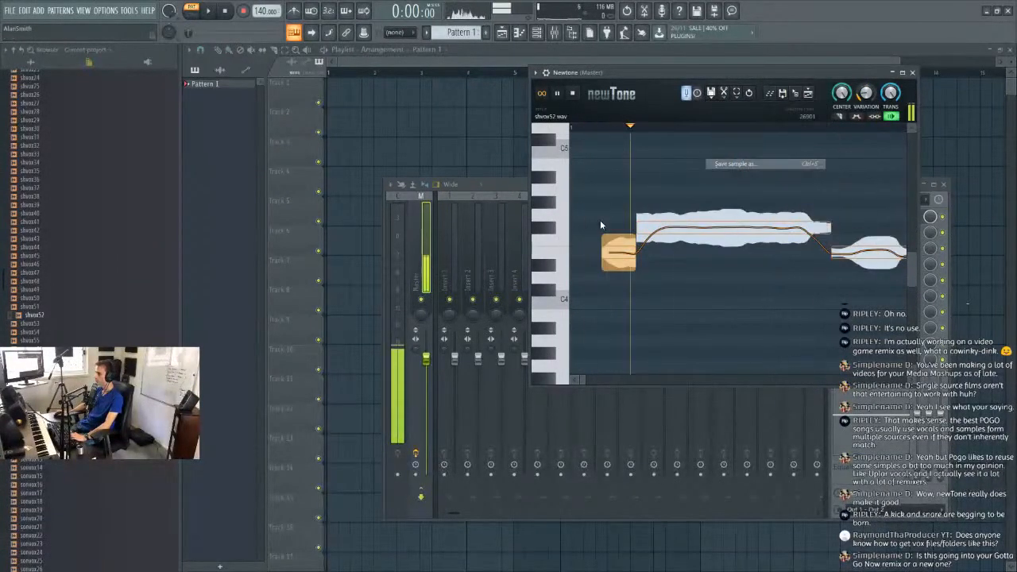
pyautogui.click(104, 233)
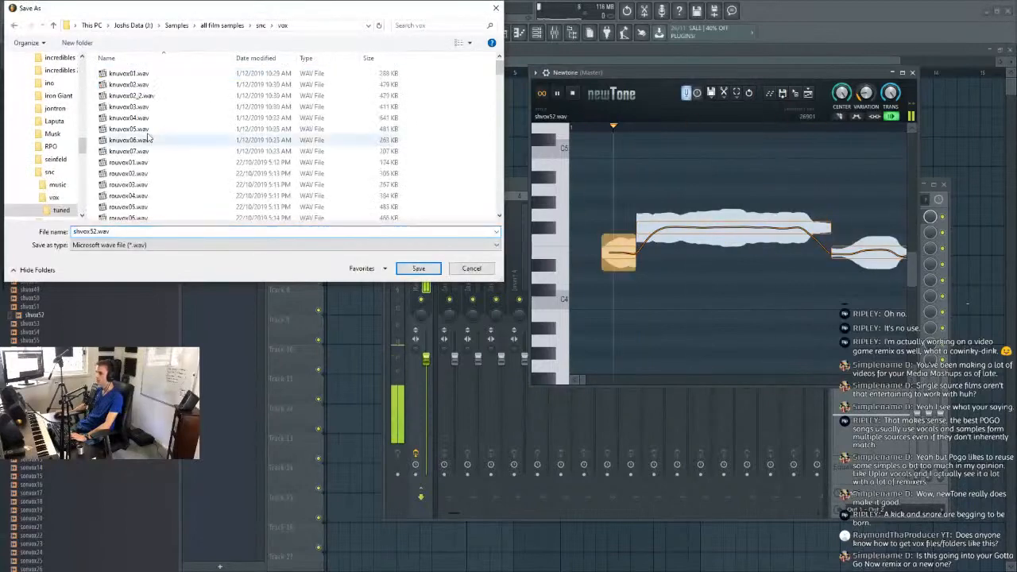
pyautogui.click(419, 269)
# Raise shvox52's short opening note and the note after the long one by one semitone, and save this alternative in the tuned folder.
pyautogui.moveTo(822, 252); pyautogui.dragTo(820, 228)
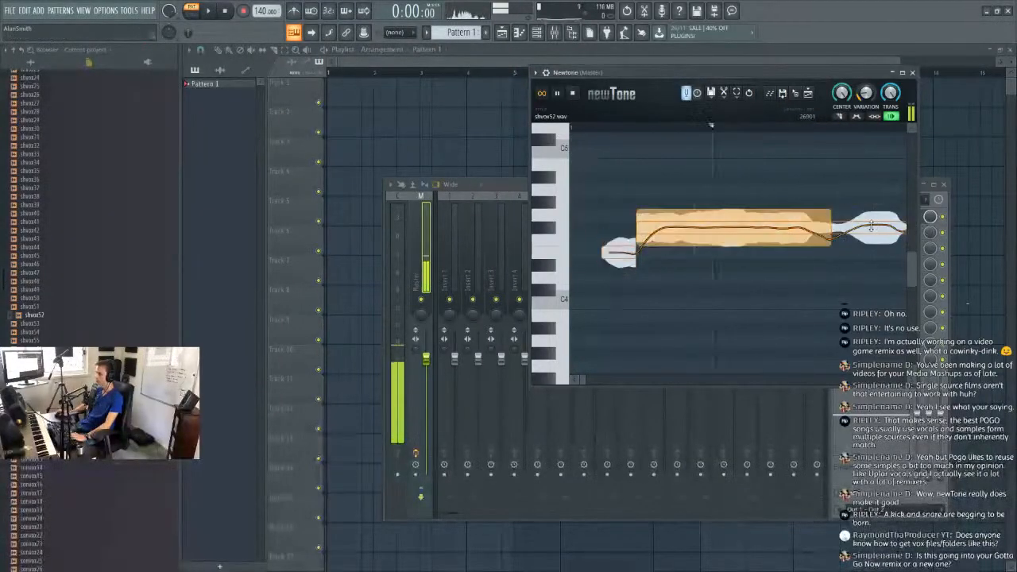
pyautogui.moveTo(619, 253); pyautogui.dragTo(621, 240)
pyautogui.click(711, 93)
pyautogui.click(765, 164)
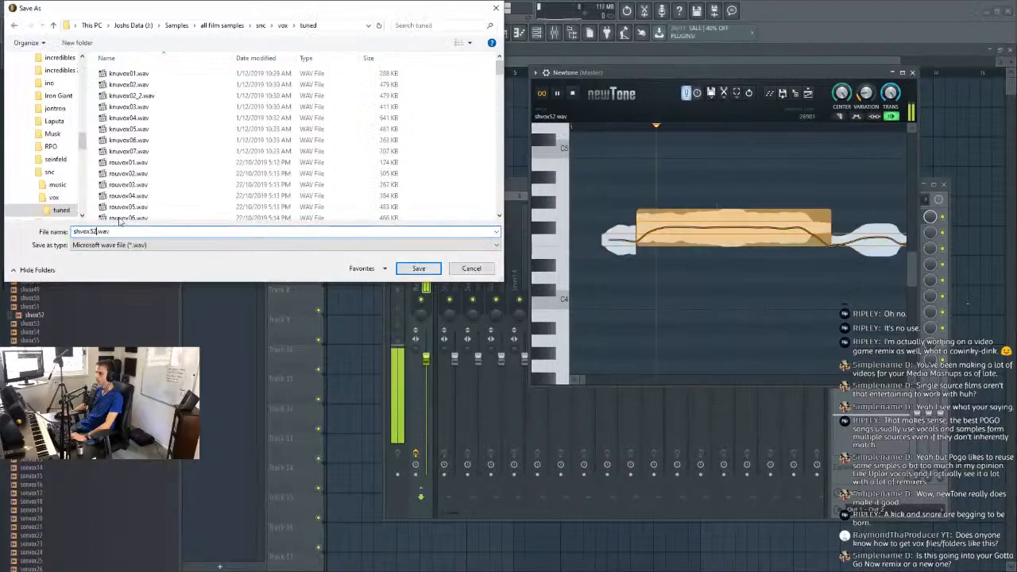
pyautogui.press('Return')
# Load shvox53.wav into Newtone and save the phrase as shvox53.wav in the tuned folder.
pyautogui.moveTo(34, 323); pyautogui.dragTo(697, 265)
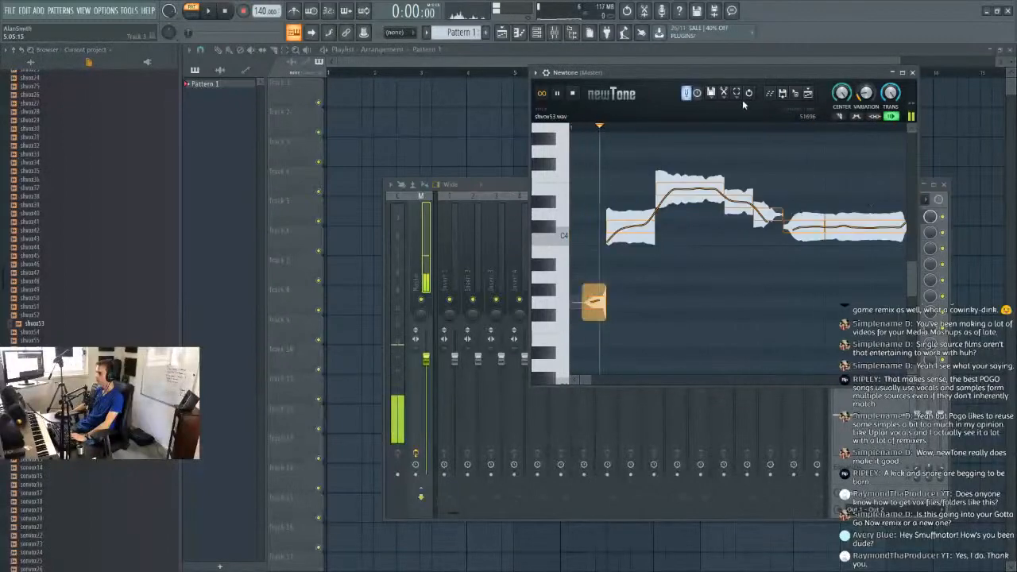
pyautogui.click(711, 93)
pyautogui.click(735, 164)
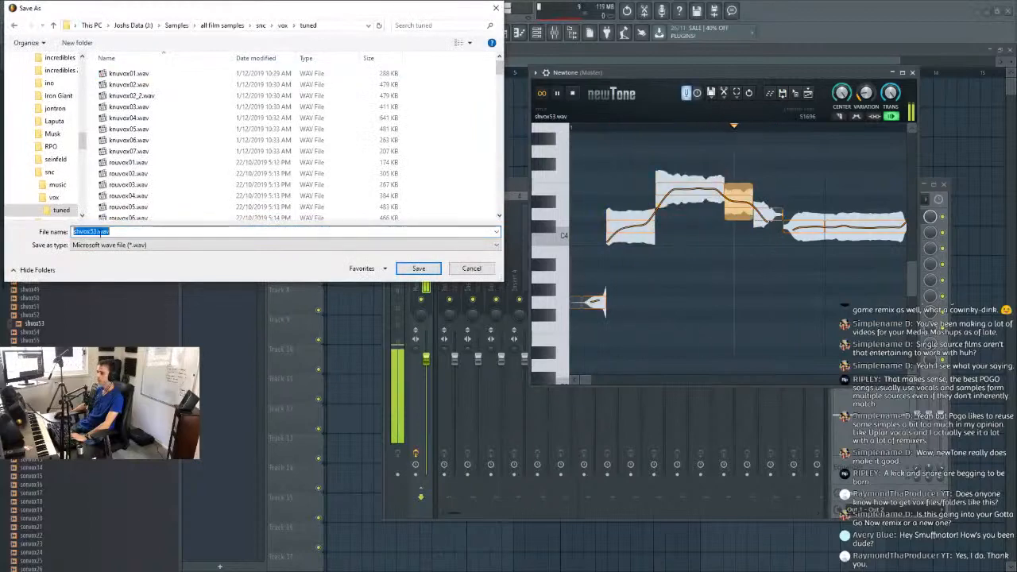
pyautogui.press('Return')
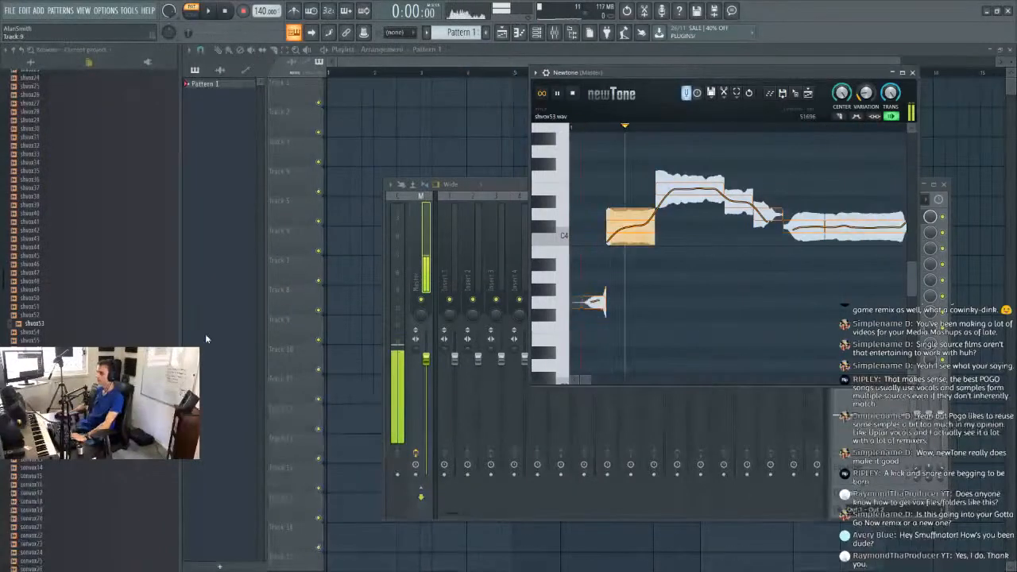
# Load shvox54.wav into Newtone, move the plugin window clear of the mixer slots, and save the phrase in the tuned folder.
pyautogui.moveTo(26, 335); pyautogui.dragTo(721, 280)
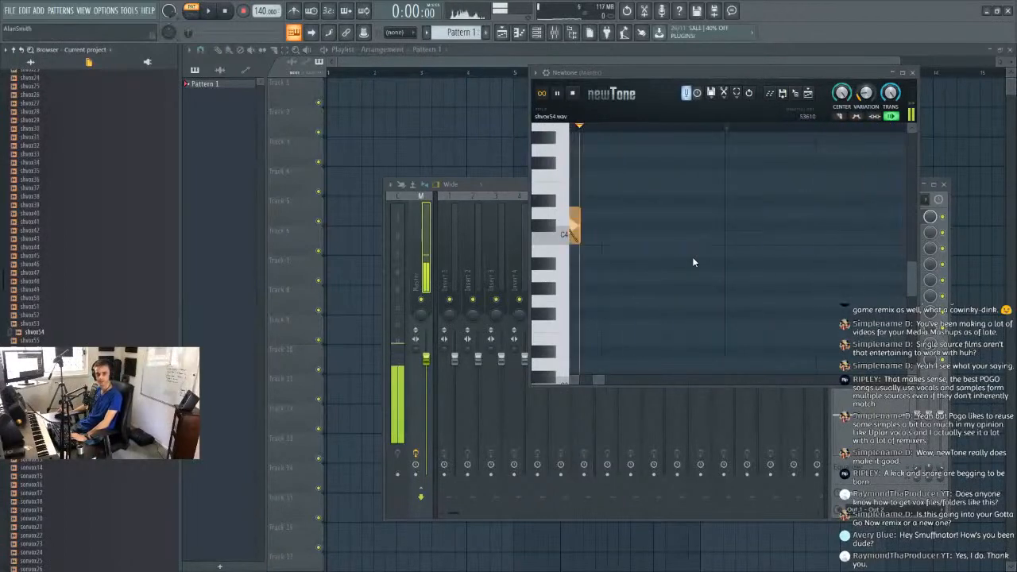
pyautogui.moveTo(762, 75); pyautogui.dragTo(657, 81)
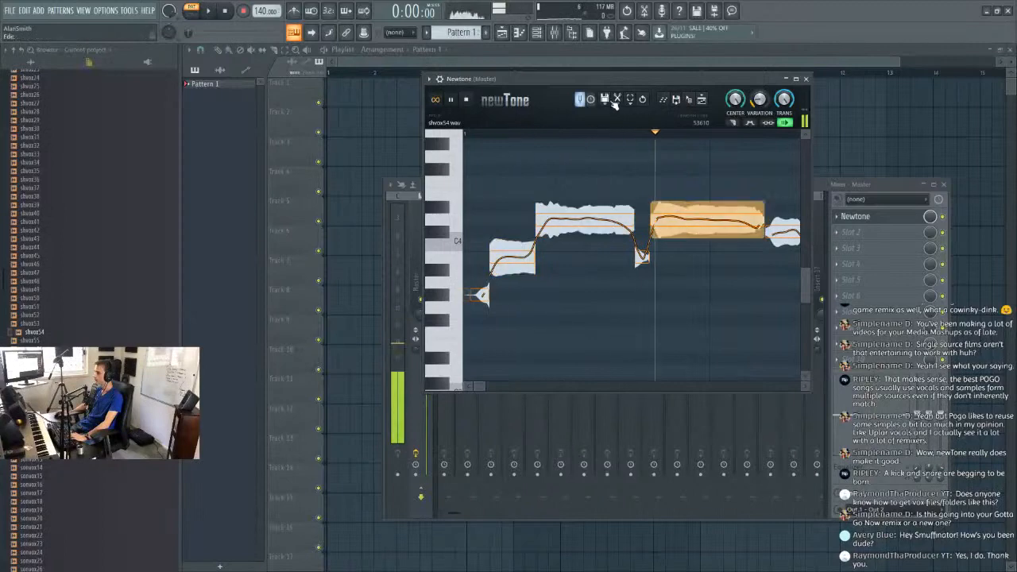
pyautogui.click(677, 101)
pyautogui.click(631, 170)
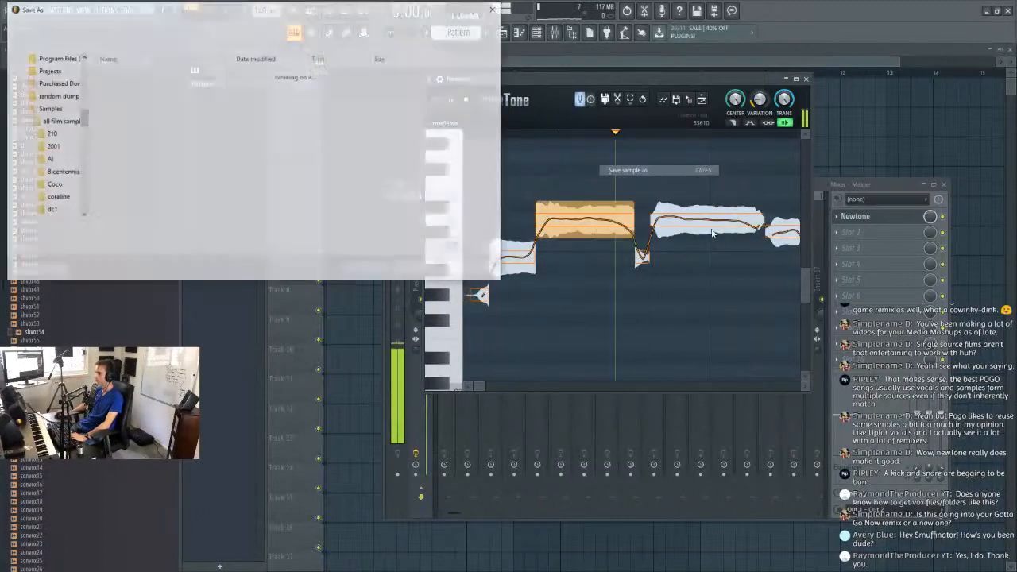
pyautogui.click(420, 269)
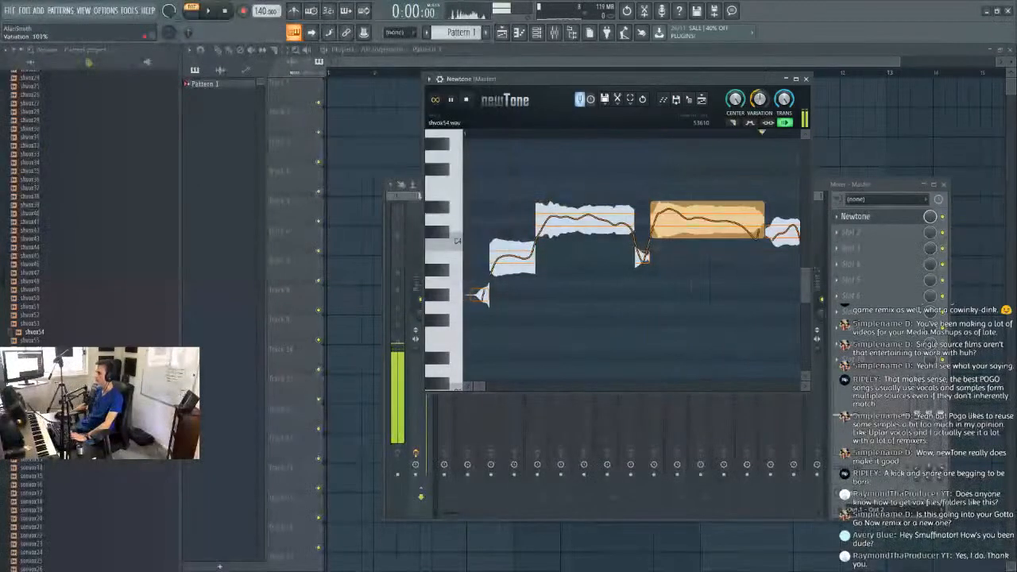
# Split shvox54's long note after the dip, lower its second part by one semitone, and save this alternative in the tuned folder.
pyautogui.click(732, 123)
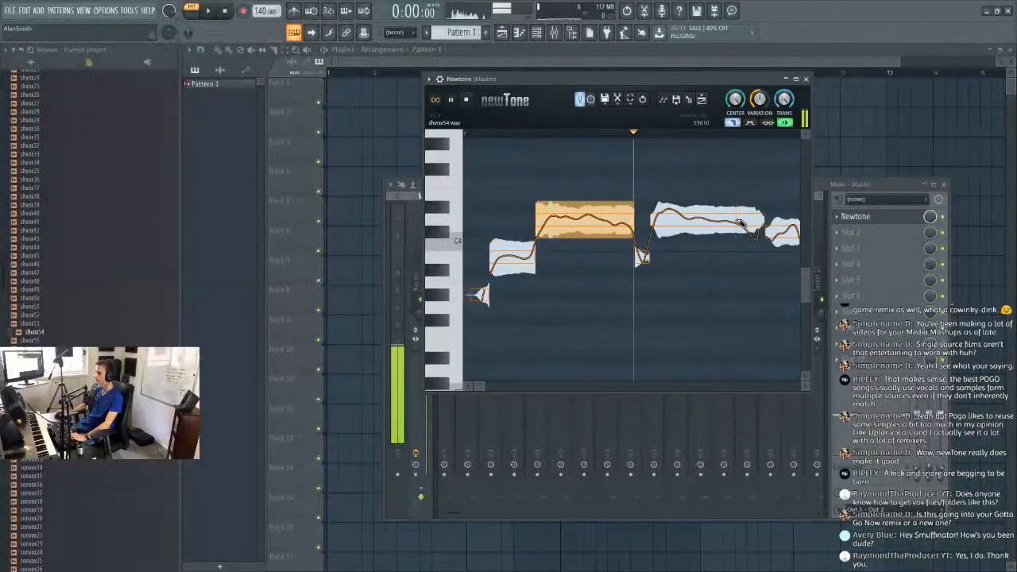
pyautogui.click(722, 229)
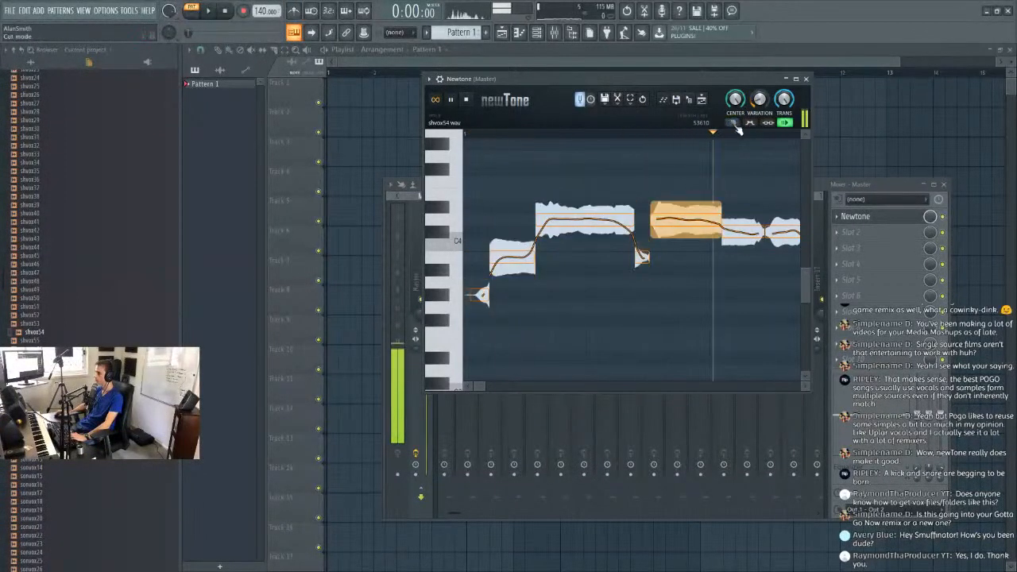
pyautogui.click(606, 100)
pyautogui.click(648, 173)
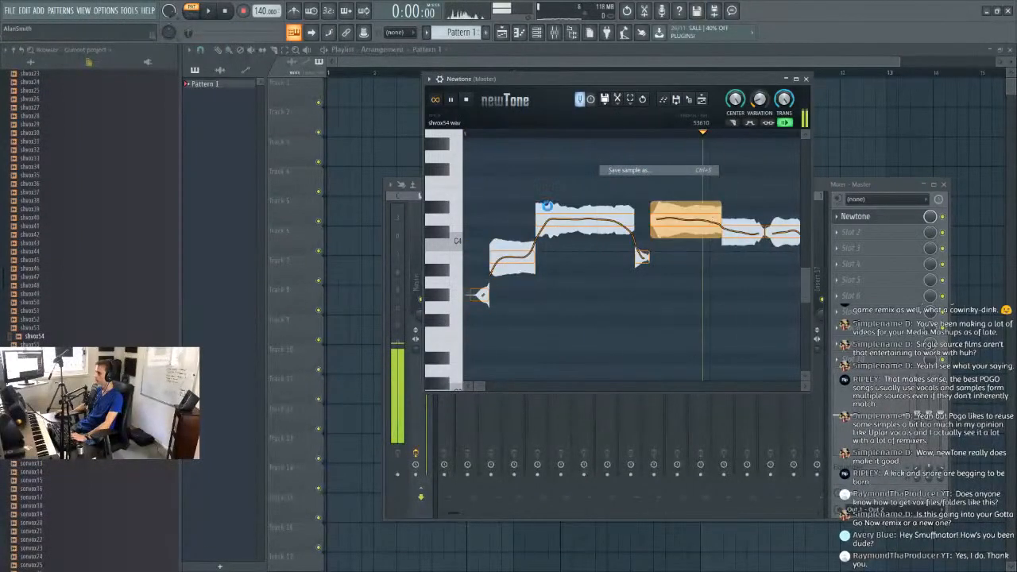
pyautogui.doubleClick(141, 73)
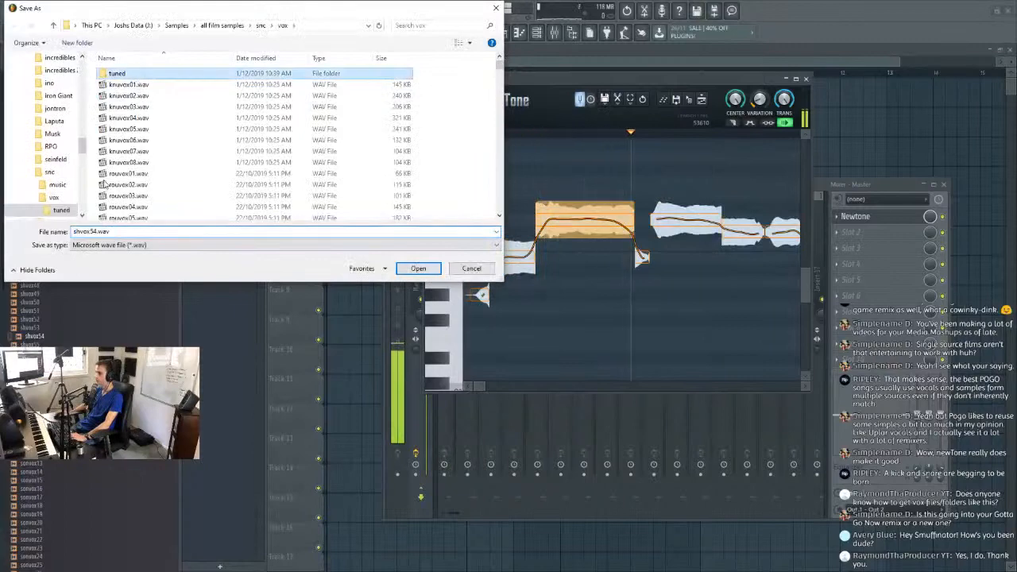
pyautogui.click(455, 267)
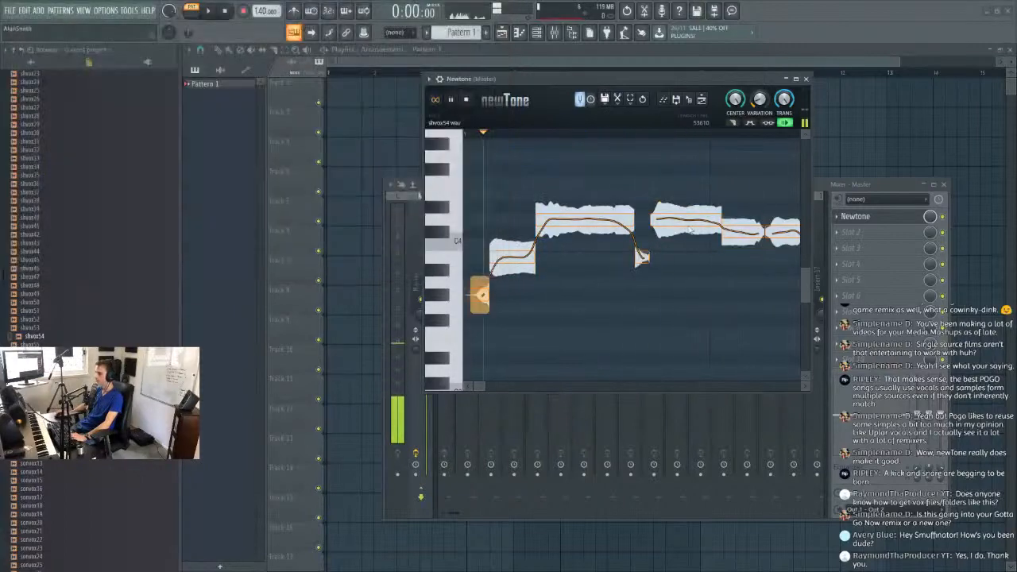
# Raise the split note's second part and the following note in shvox54 by one semitone, and save another alternative in the tuned folder.
pyautogui.moveTo(745, 231); pyautogui.dragTo(788, 220)
pyautogui.click(604, 98)
pyautogui.click(640, 170)
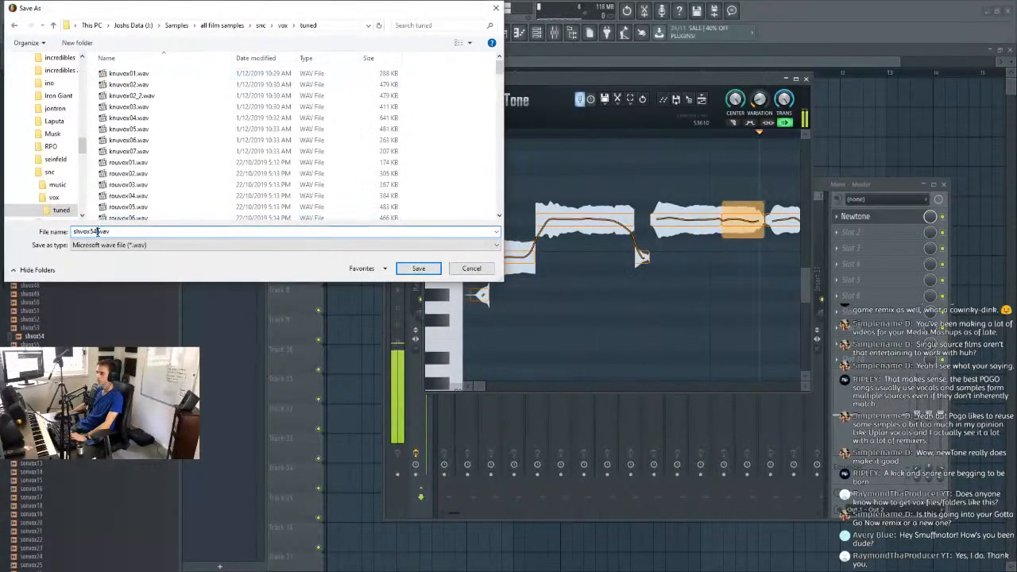
pyautogui.press('Return')
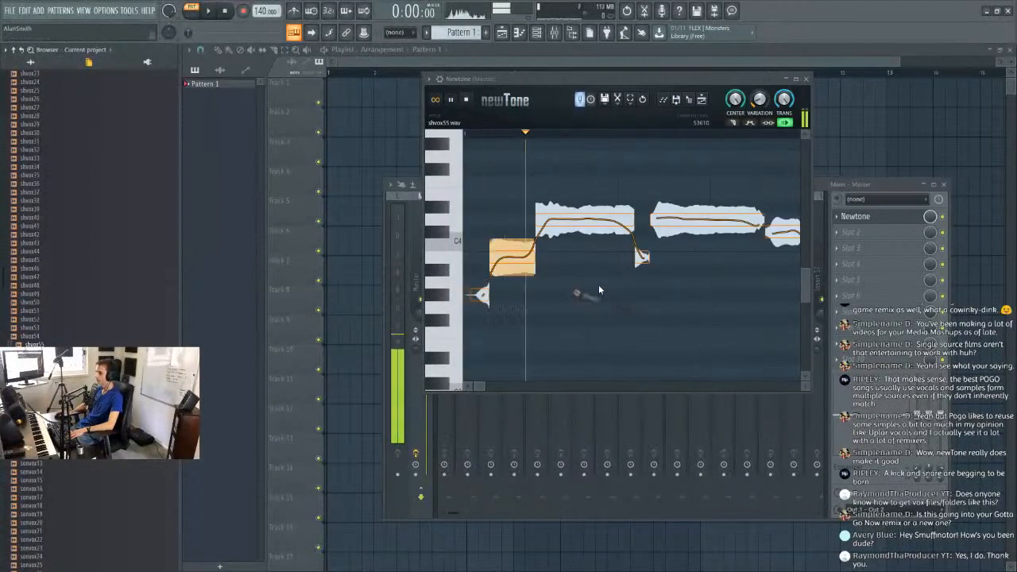
# Load sonvox46.wav into Newtone in place of shvox54.wav and play it.
pyautogui.moveTo(34, 336); pyautogui.dragTo(608, 316)
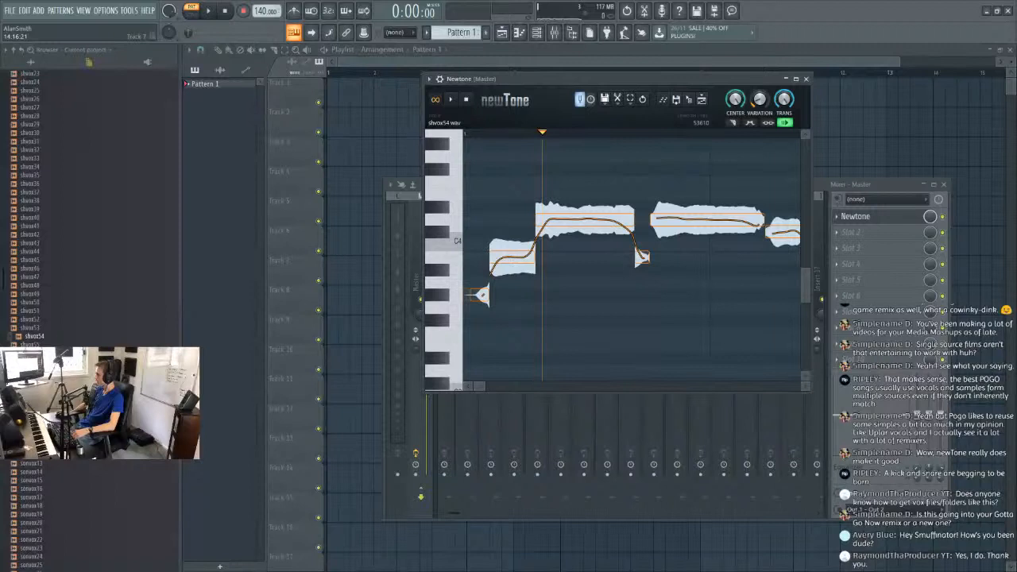
pyautogui.scroll(-15, 79, 222)
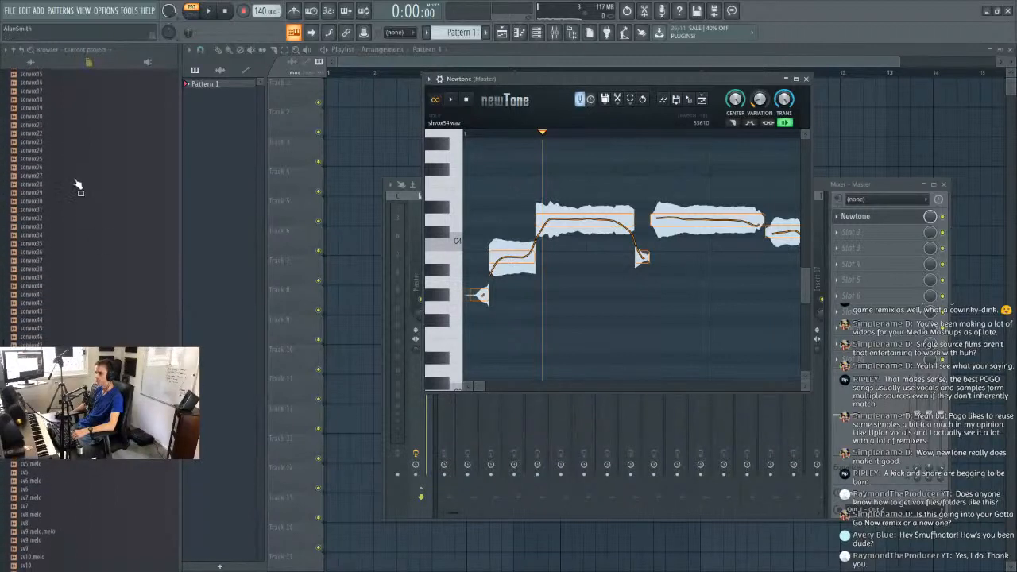
pyautogui.moveTo(55, 335); pyautogui.dragTo(627, 278)
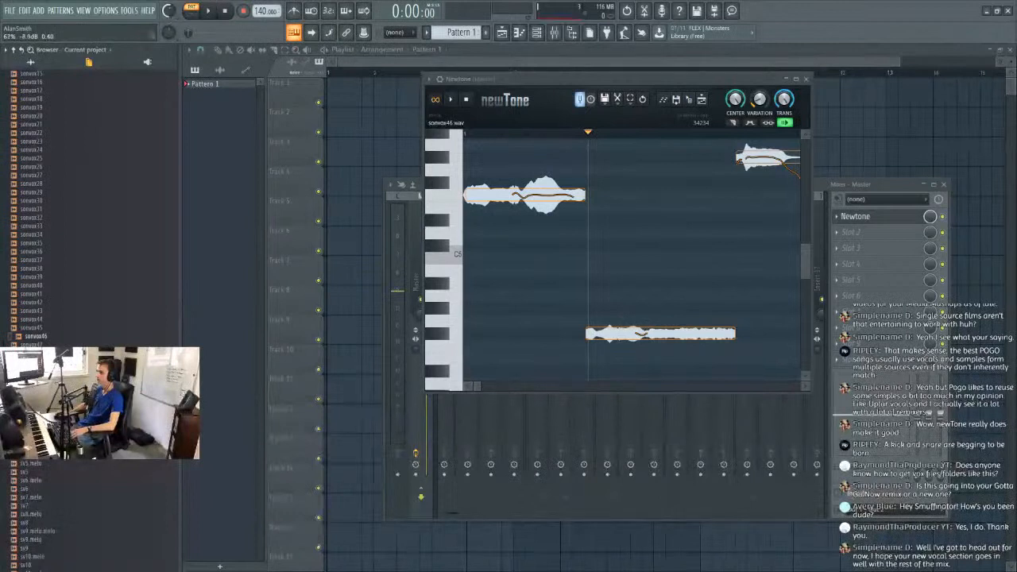
pyautogui.click(453, 99)
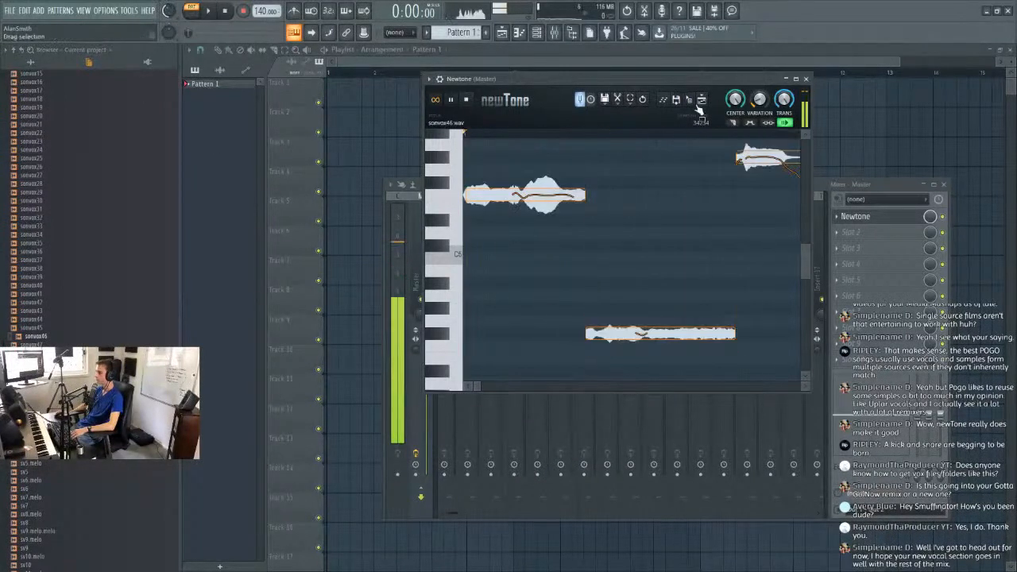
# Split sonvox46's long low note in two with Cut mode and replay the phrase while adjusting the Variation.
pyautogui.moveTo(760, 99); pyautogui.dragTo(759, 78)
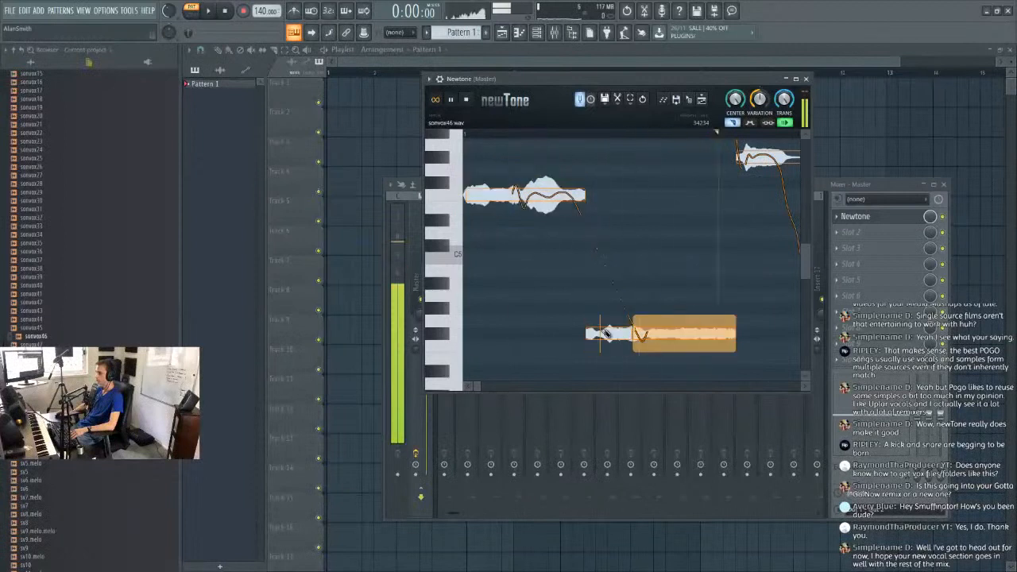
pyautogui.press('space')
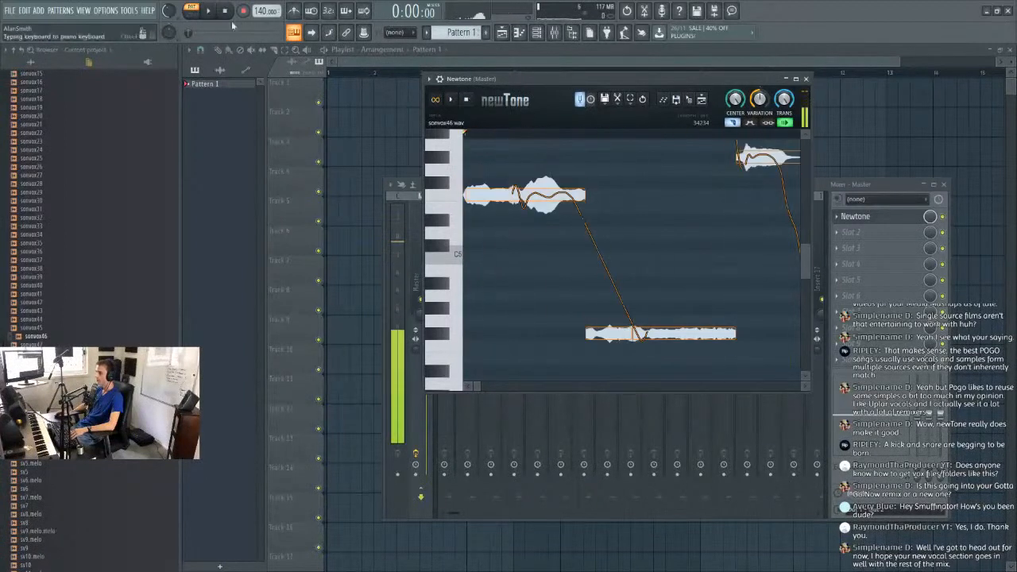
pyautogui.click(453, 99)
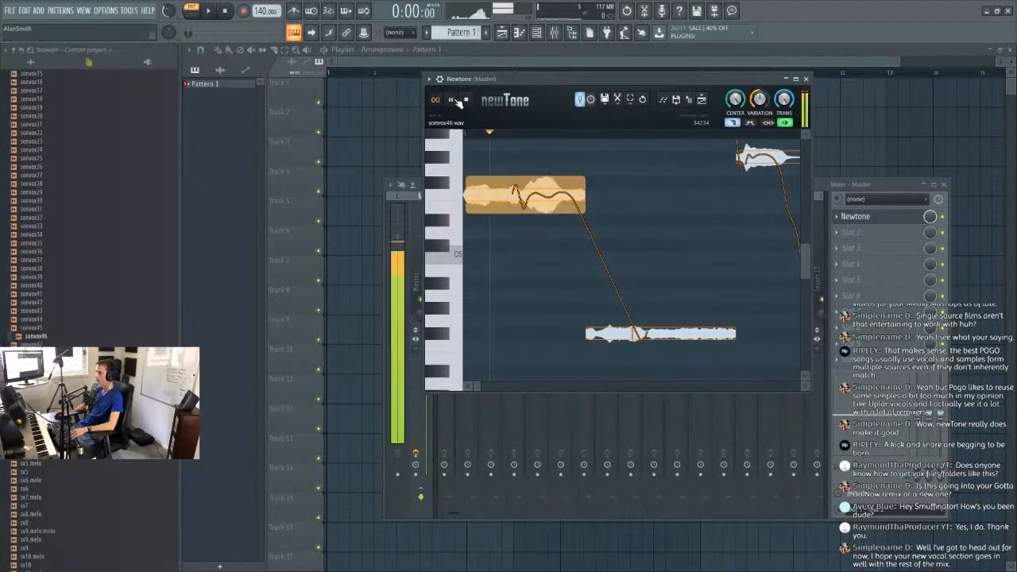
pyautogui.scroll(2, 723, 225)
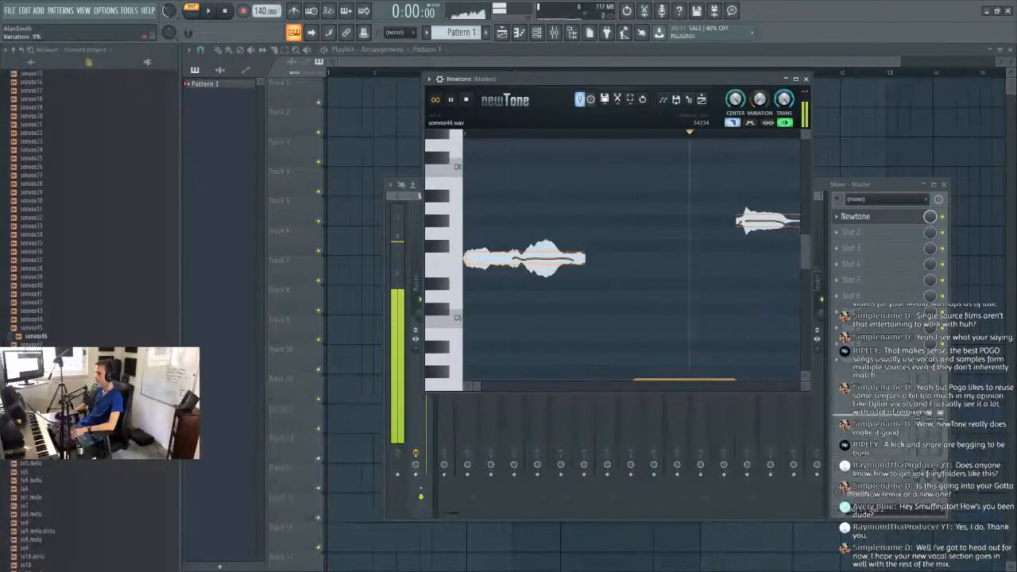
pyautogui.scroll(-2, 701, 207)
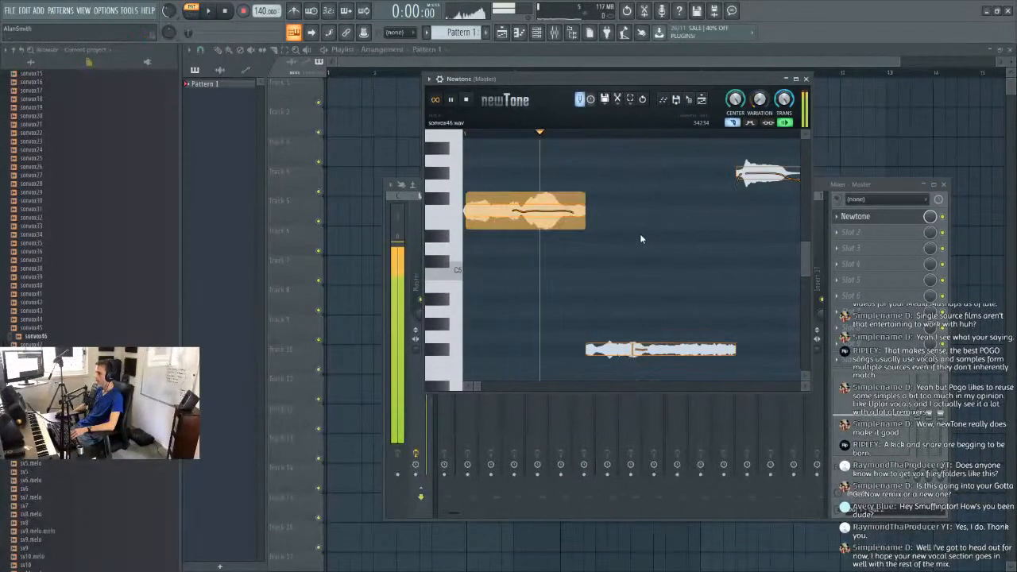
# Turn up sonvox46's Variation and raise the second part of the split low note by two semitones to G#4.
pyautogui.moveTo(760, 99); pyautogui.dragTo(760, 73)
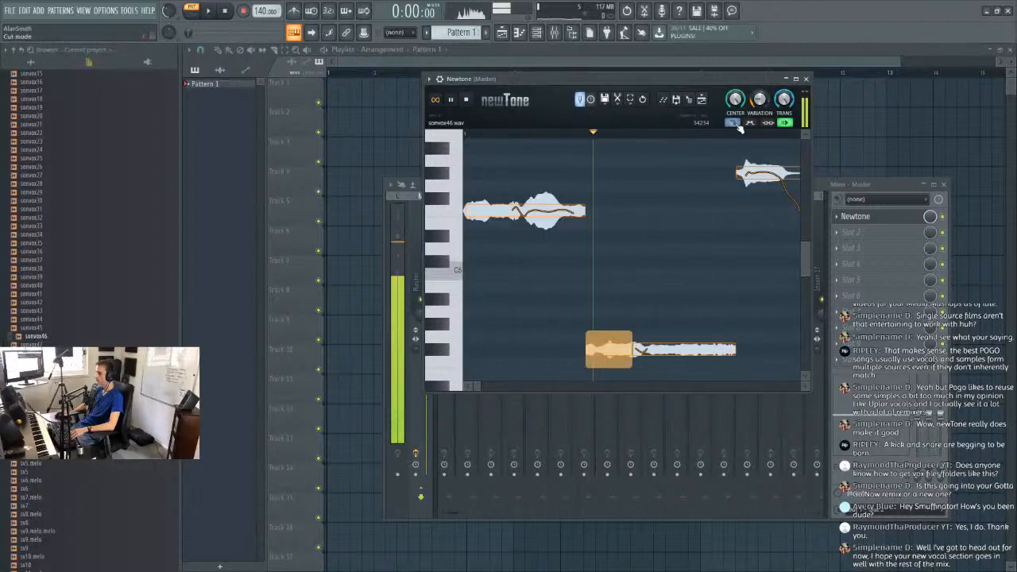
pyautogui.moveTo(673, 350); pyautogui.dragTo(671, 322)
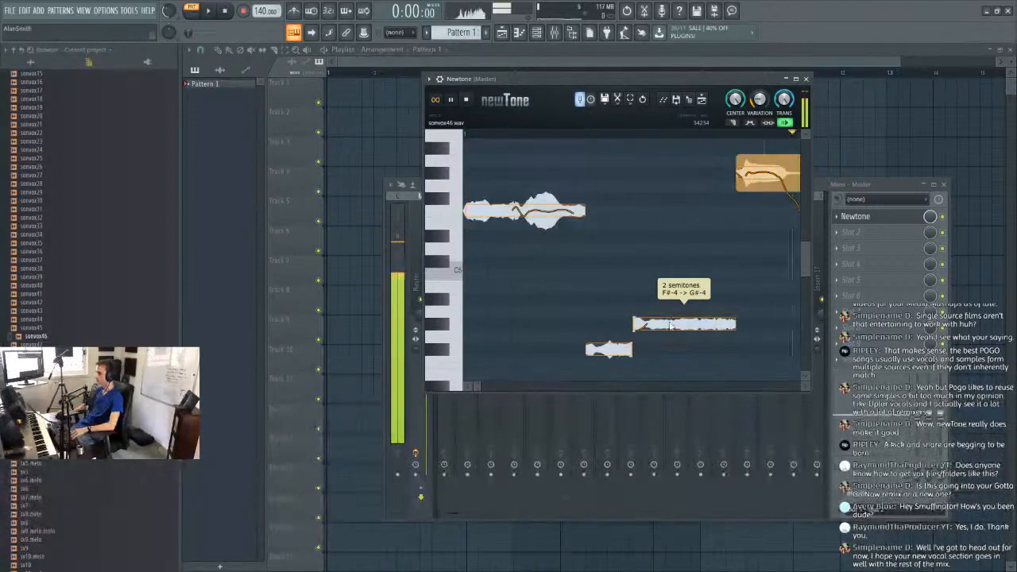
pyautogui.moveTo(605, 358); pyautogui.dragTo(606, 332)
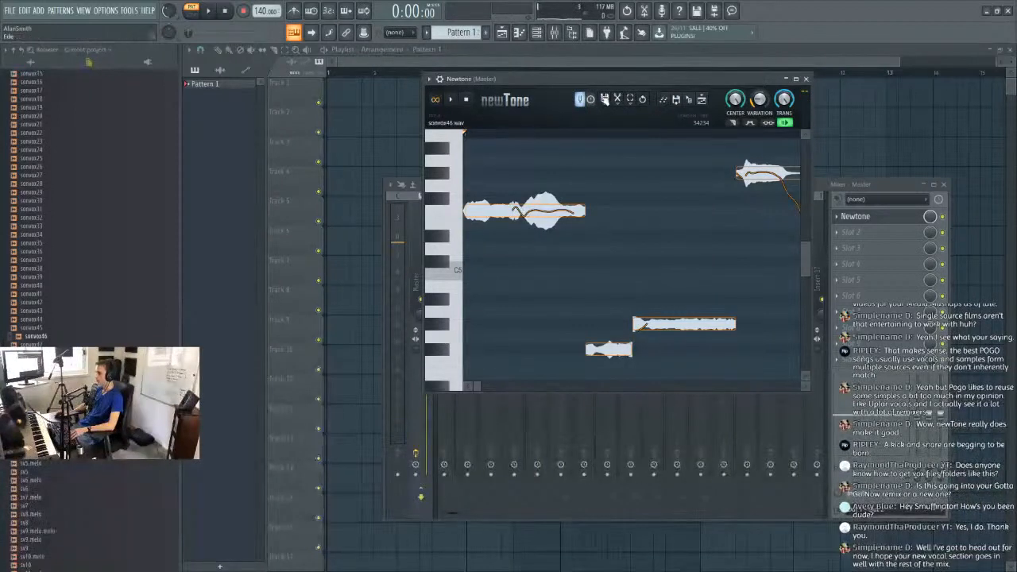
# Save the tuned phrase as sonvox46.wav in the tuned folder.
pyautogui.click(604, 98)
pyautogui.click(620, 170)
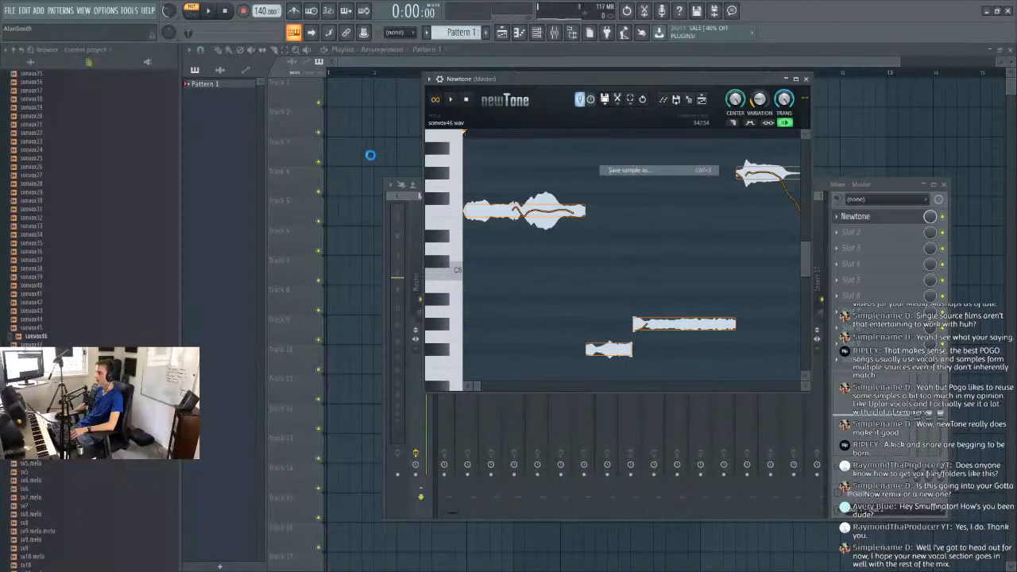
pyautogui.click(152, 77)
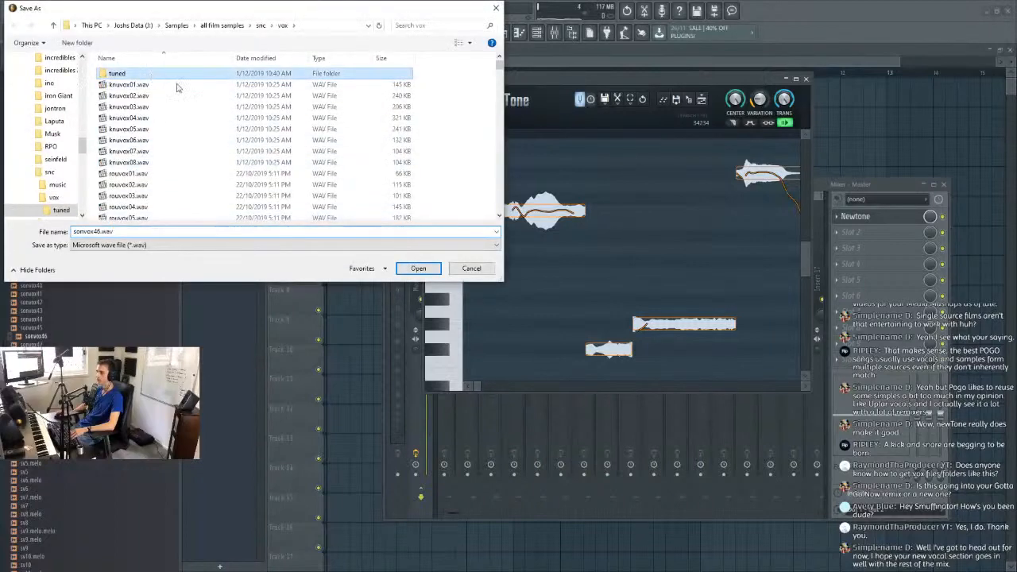
pyautogui.doubleClick(153, 77)
pyautogui.click(418, 269)
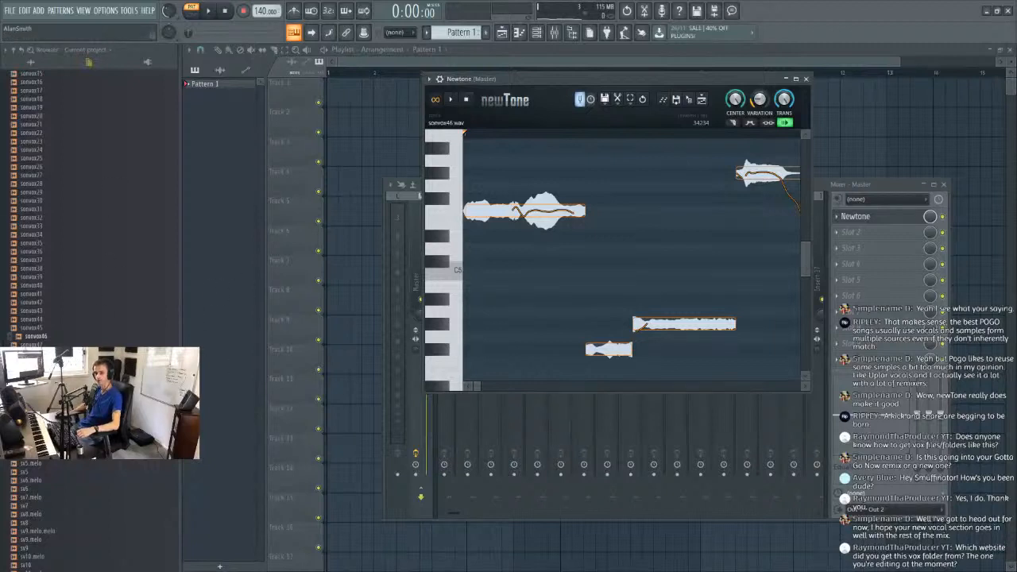
# Load sonvox47.wav into Newtone in place of sonvox46.wav, play it and set its Variation to 26%.
pyautogui.moveTo(656, 77); pyautogui.dragTo(615, 104)
pyautogui.moveTo(41, 344); pyautogui.dragTo(601, 300)
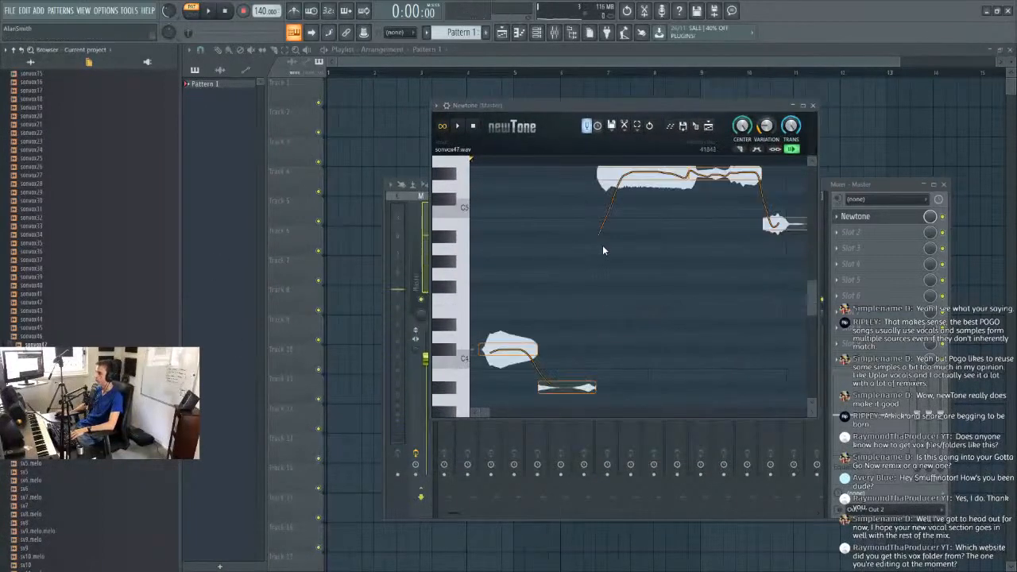
pyautogui.scroll(7, 673, 248)
pyautogui.scroll(-8, 673, 247)
pyautogui.click(460, 127)
pyautogui.scroll(4, 721, 204)
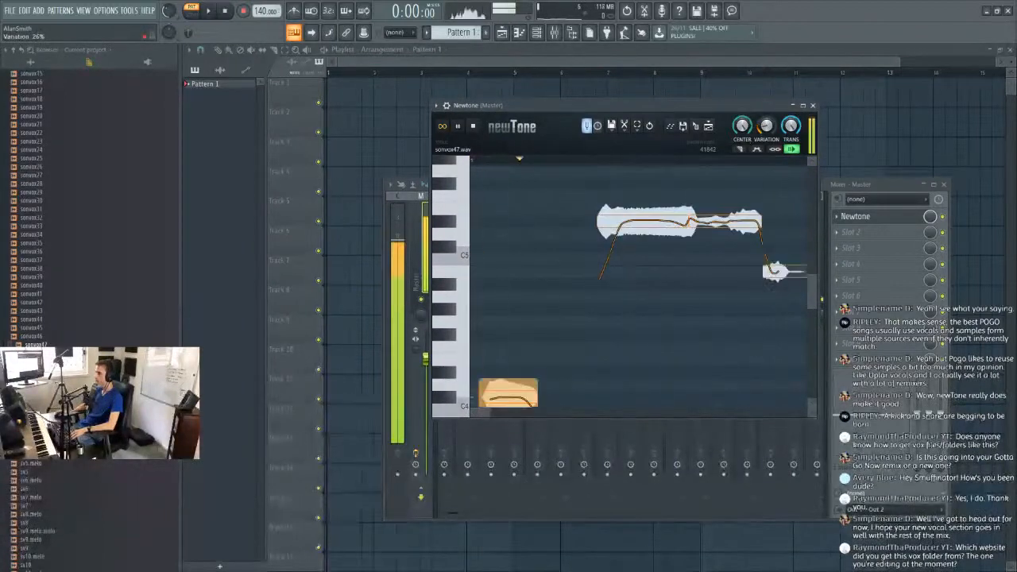
# Split sonvox47's long high passage with Cut mode just before its final swell and check the phrase in playback.
pyautogui.press('c')
pyautogui.click(729, 227)
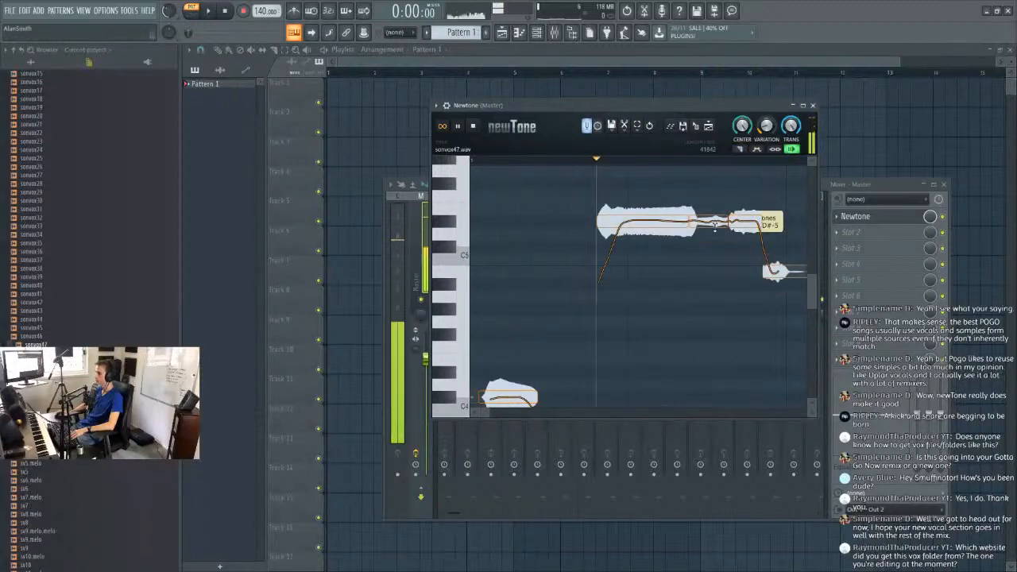
pyautogui.scroll(-7, 660, 292)
pyautogui.scroll(5, 577, 288)
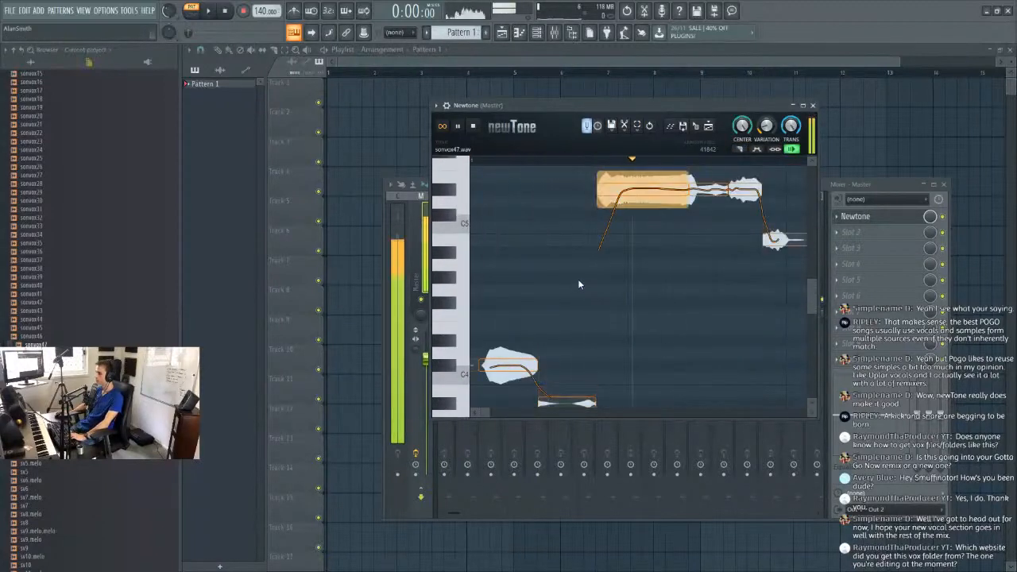
# Save the tuned phrase as sonvox47.wav in the tuned folder.
pyautogui.click(611, 126)
pyautogui.click(636, 196)
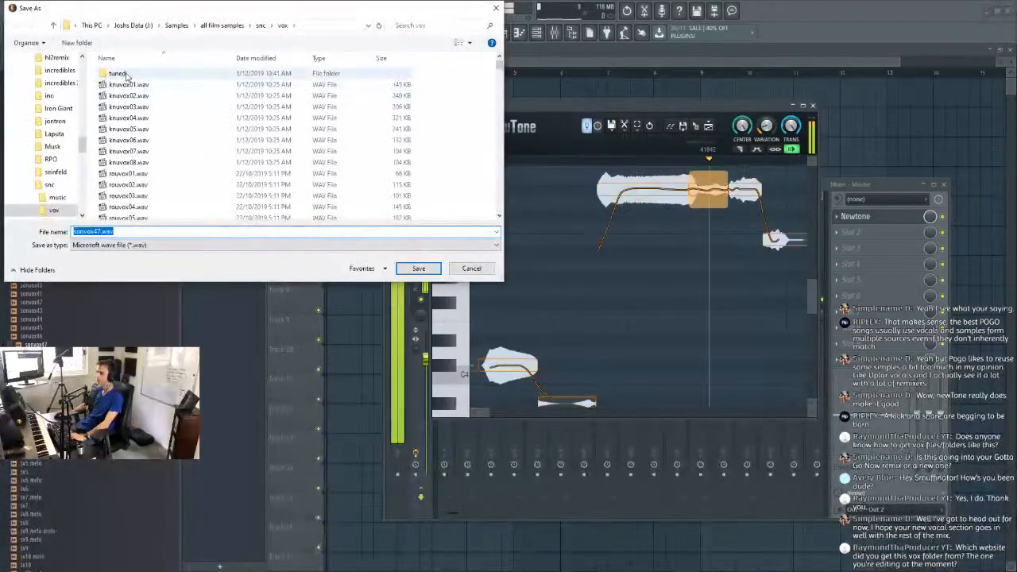
pyautogui.click(419, 268)
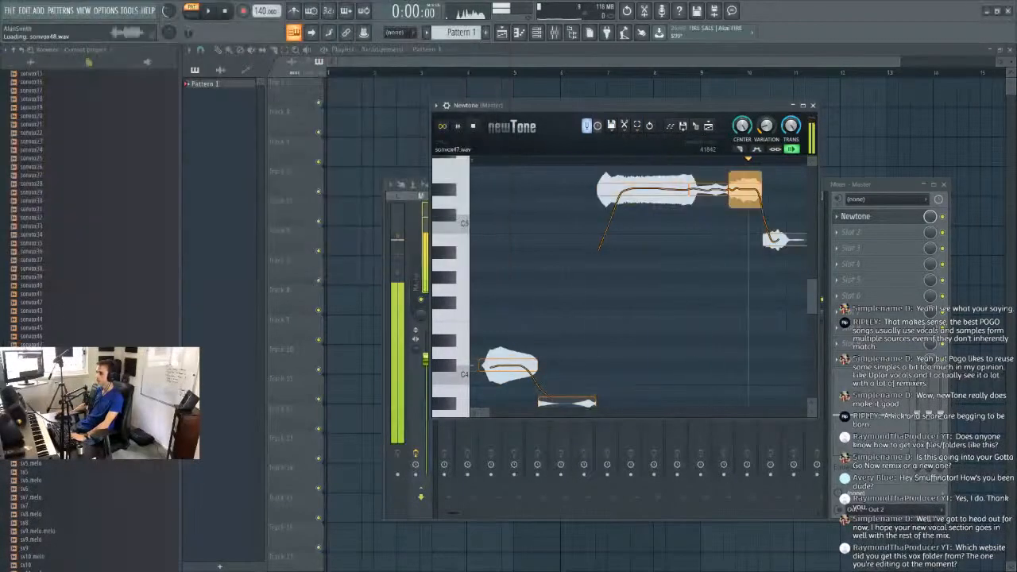
# Load sonvox48.wav into Newtone, split its long first note with Cut mode and lower the opening part by five semitones.
pyautogui.moveTo(588, 282); pyautogui.dragTo(589, 279)
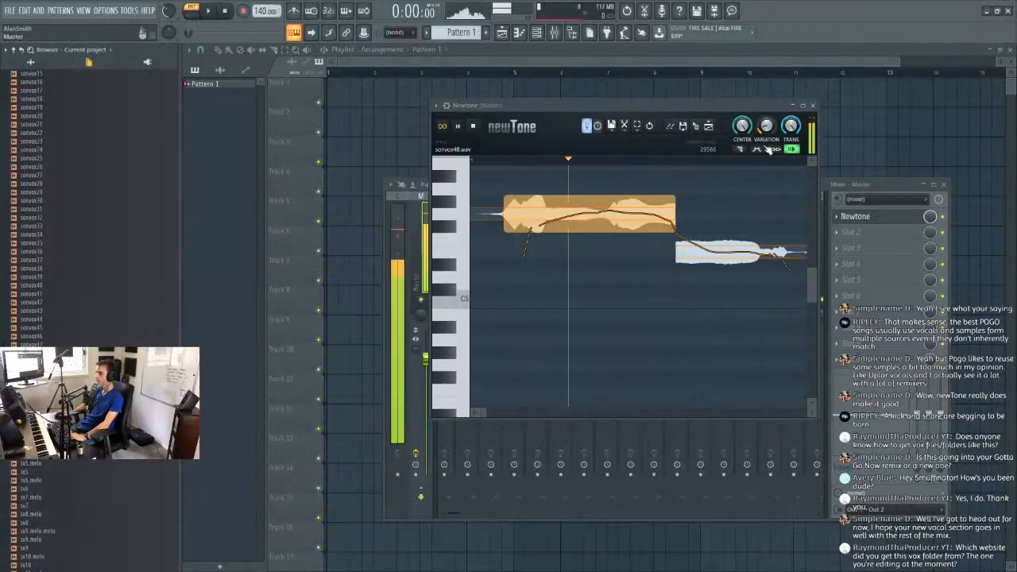
pyautogui.click(739, 150)
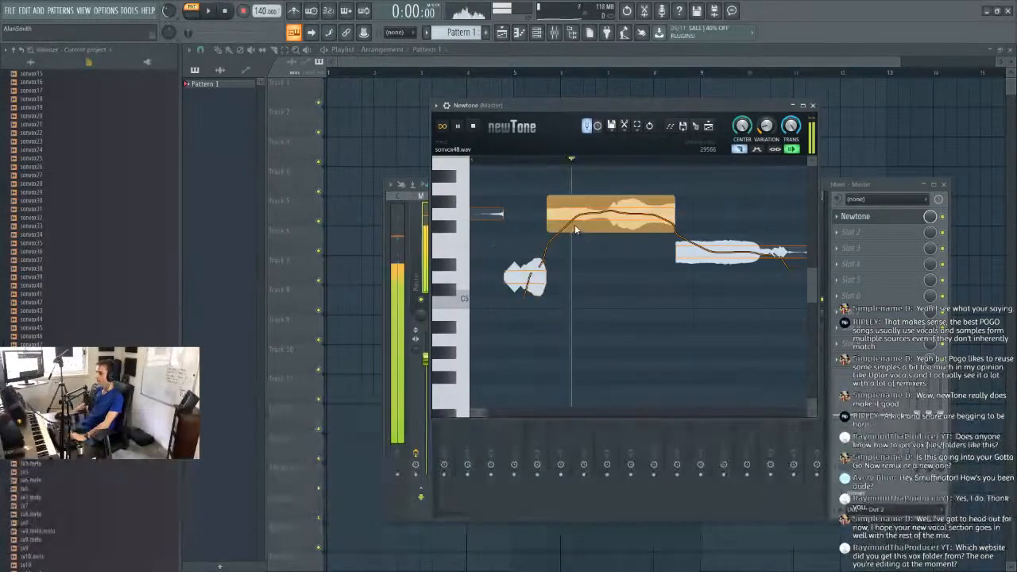
# Save the tuned phrase as sonvox48.wav in the tuned folder.
pyautogui.click(614, 129)
pyautogui.click(625, 196)
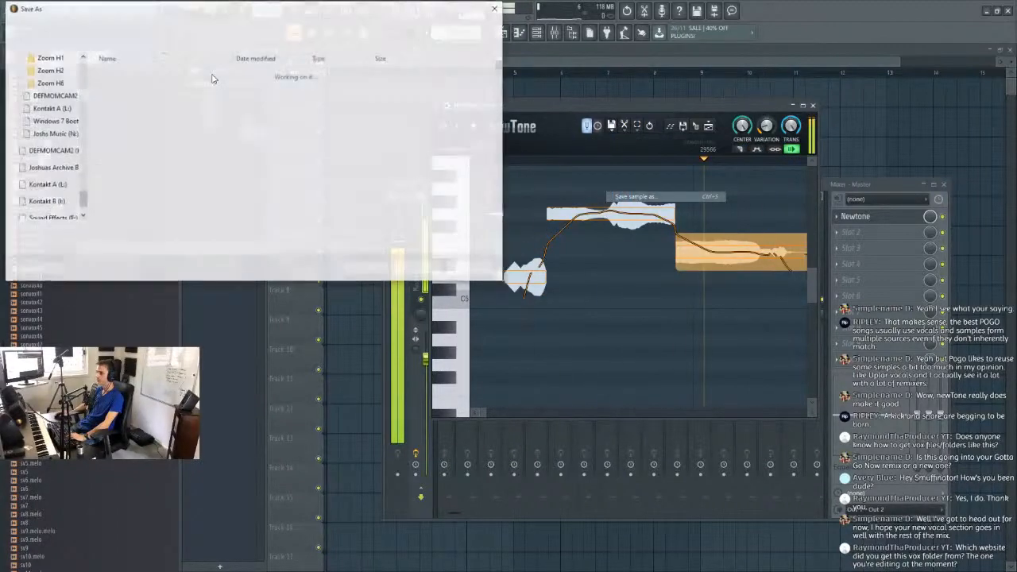
pyautogui.click(419, 268)
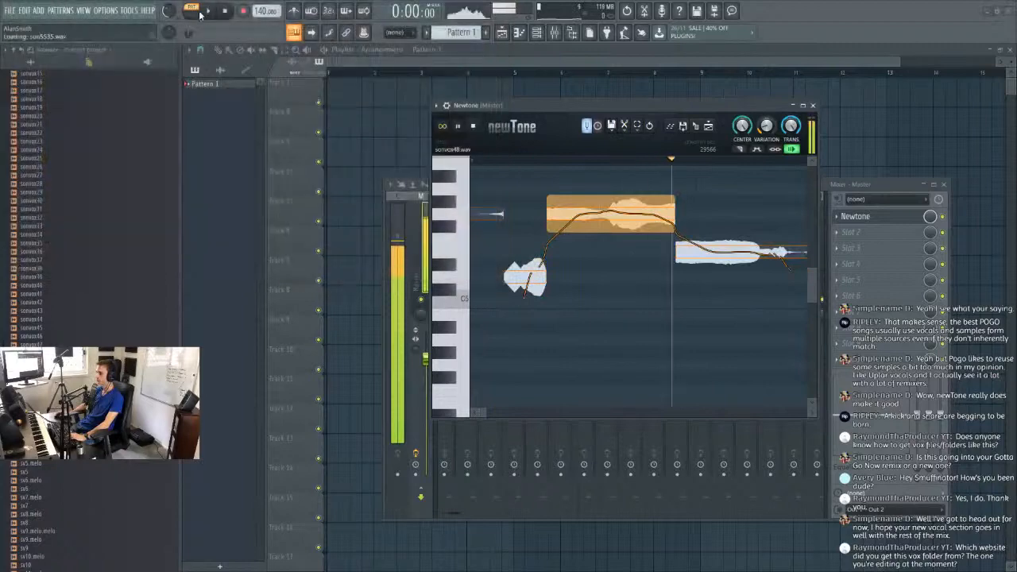
# Load sonvox49.wav into Newtone, raise its two short low opening notes to E4 and stop the playback.
pyautogui.moveTo(36, 361); pyautogui.dragTo(666, 231)
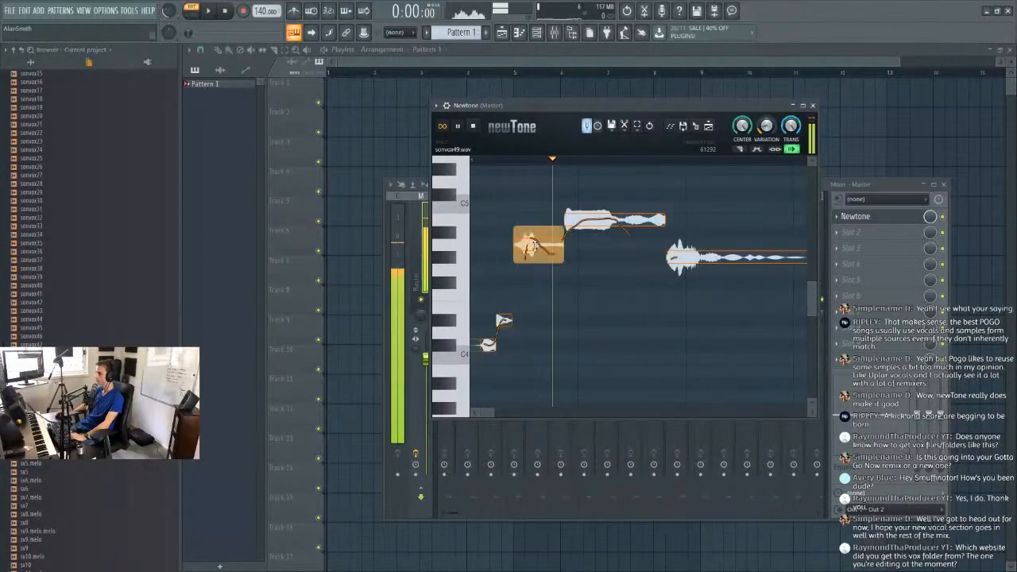
pyautogui.moveTo(486, 345); pyautogui.dragTo(492, 321)
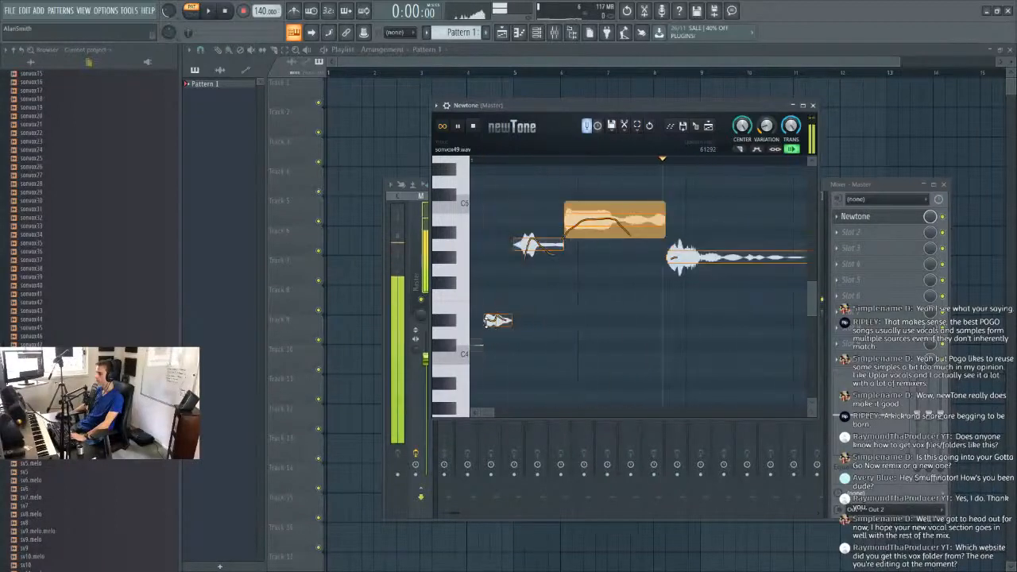
pyautogui.moveTo(499, 321); pyautogui.dragTo(505, 334)
pyautogui.press('Up')
pyautogui.press('Up')
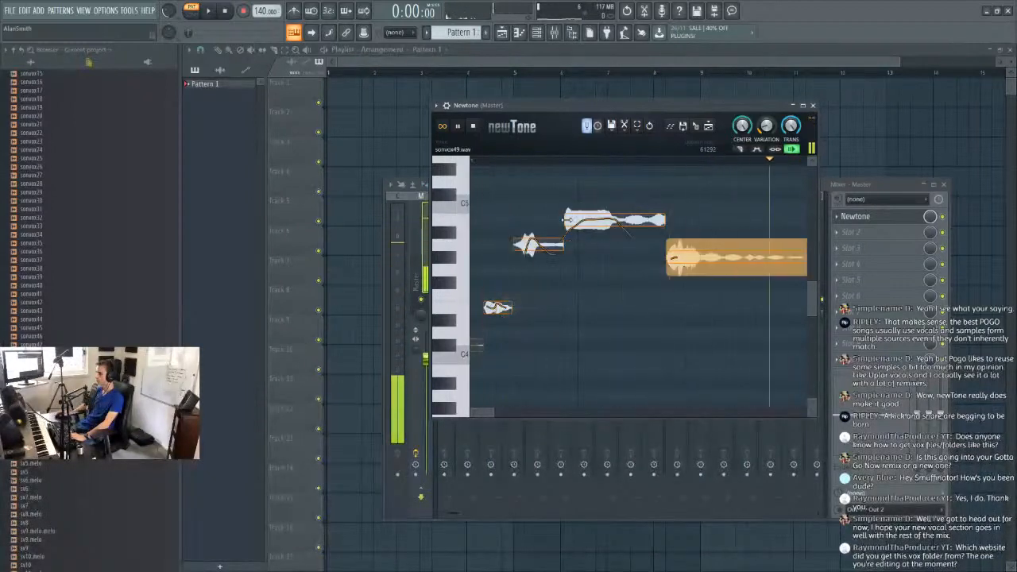
pyautogui.moveTo(721, 260)
pyautogui.mouseDown()
pyautogui.moveTo(721, 242)
pyautogui.moveTo(720, 257)
pyautogui.mouseUp()
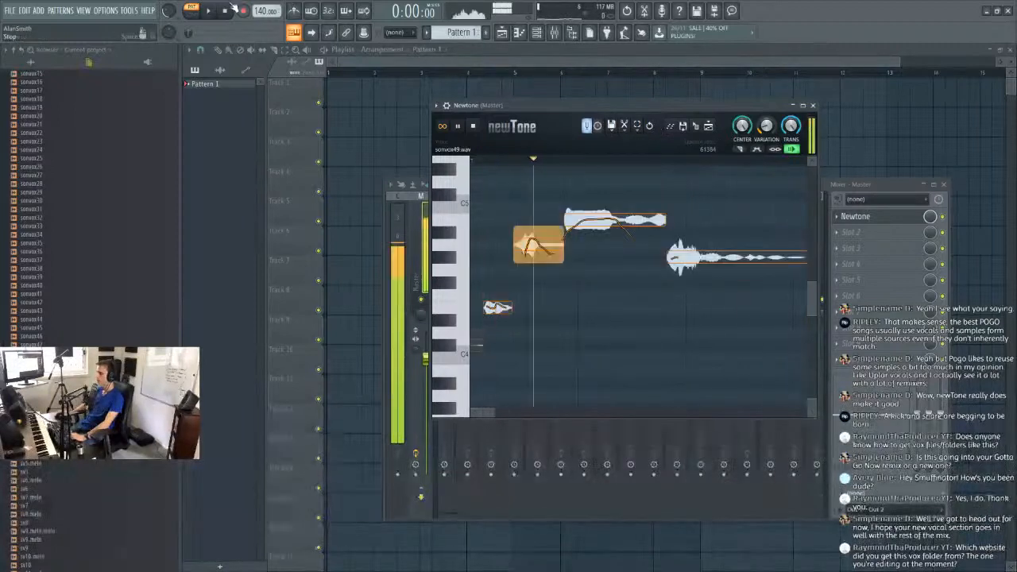
pyautogui.click(476, 128)
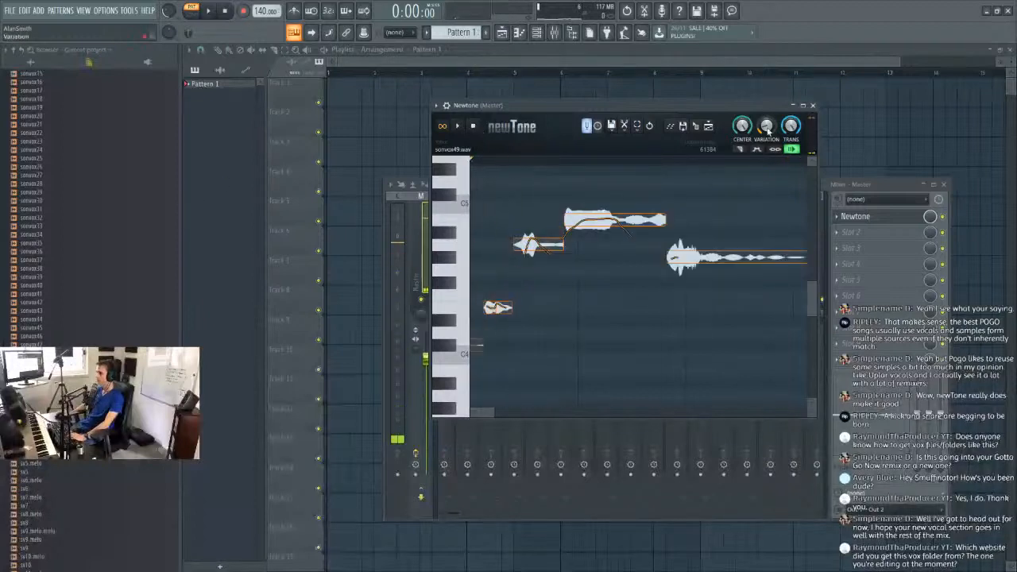
# Load sonvox50.wav into Newtone, play it and retune it by raising the Variation, the dipping middle note and the last low note.
pyautogui.moveTo(32, 370); pyautogui.dragTo(743, 300)
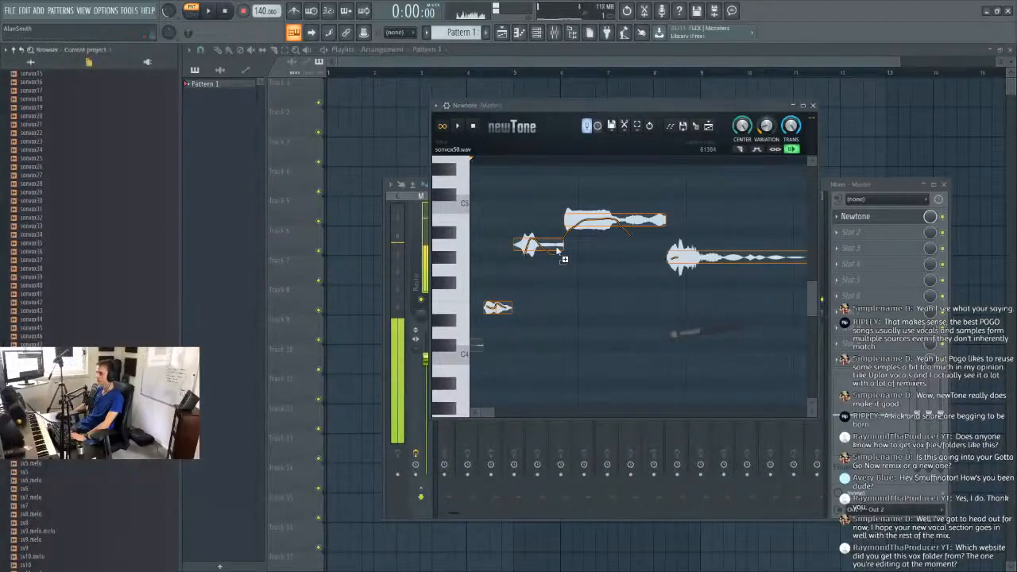
pyautogui.click(459, 128)
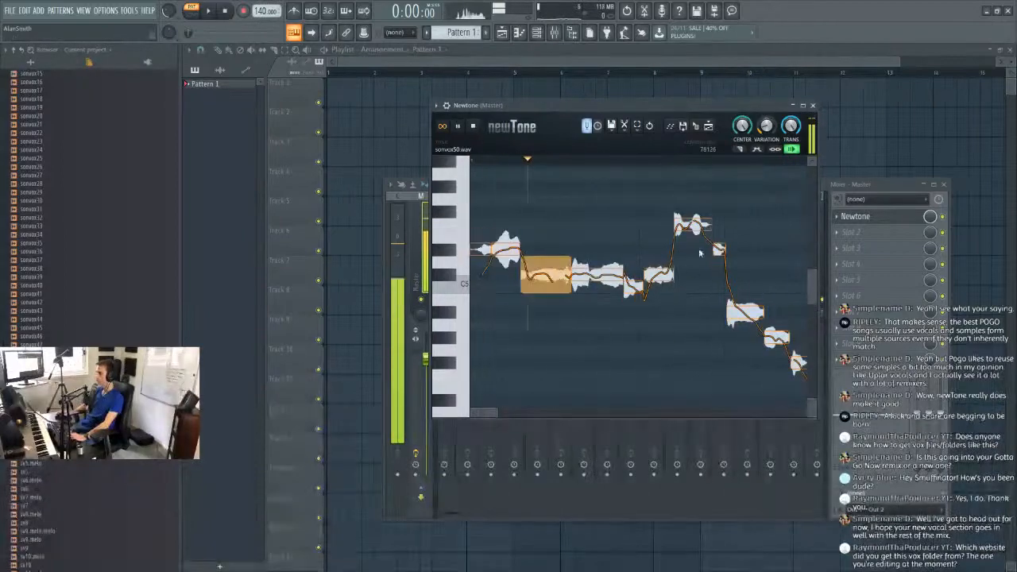
pyautogui.moveTo(765, 127)
pyautogui.mouseDown()
pyautogui.moveTo(765, 151)
pyautogui.moveTo(765, 120)
pyautogui.mouseUp()
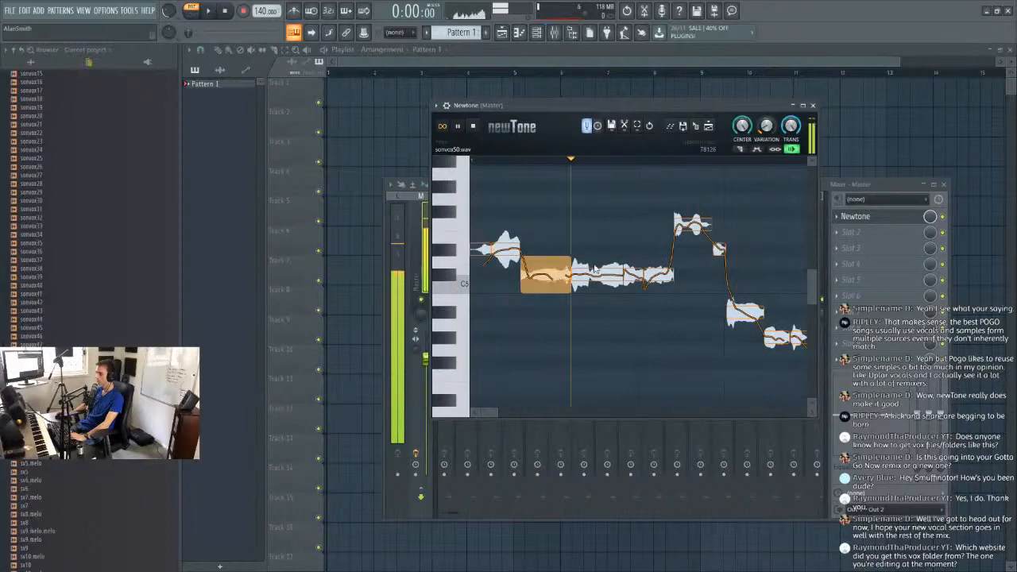
# Save the tuned phrase as sonvox50.wav in the tuned folder.
pyautogui.click(611, 125)
pyautogui.click(635, 196)
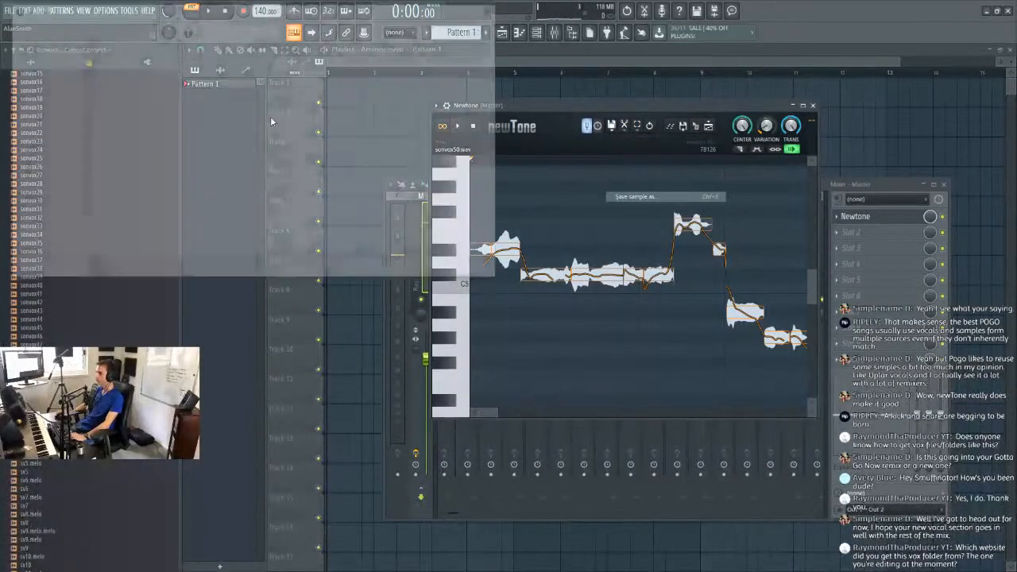
pyautogui.doubleClick(162, 72)
pyautogui.click(423, 267)
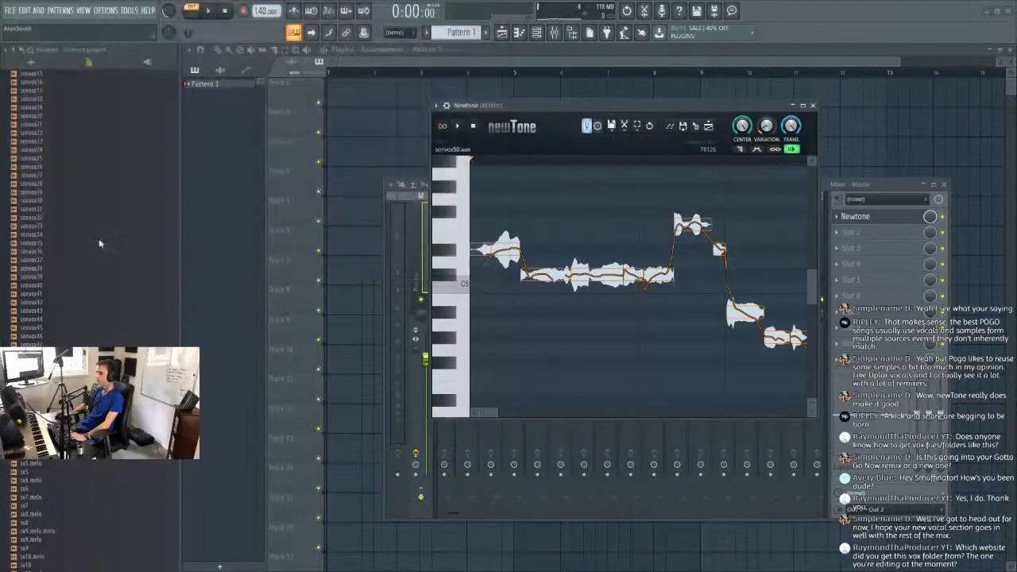
# Load sonvox51.wav into Newtone in place of sonvox50.wav and play it.
pyautogui.moveTo(32, 379); pyautogui.dragTo(586, 348)
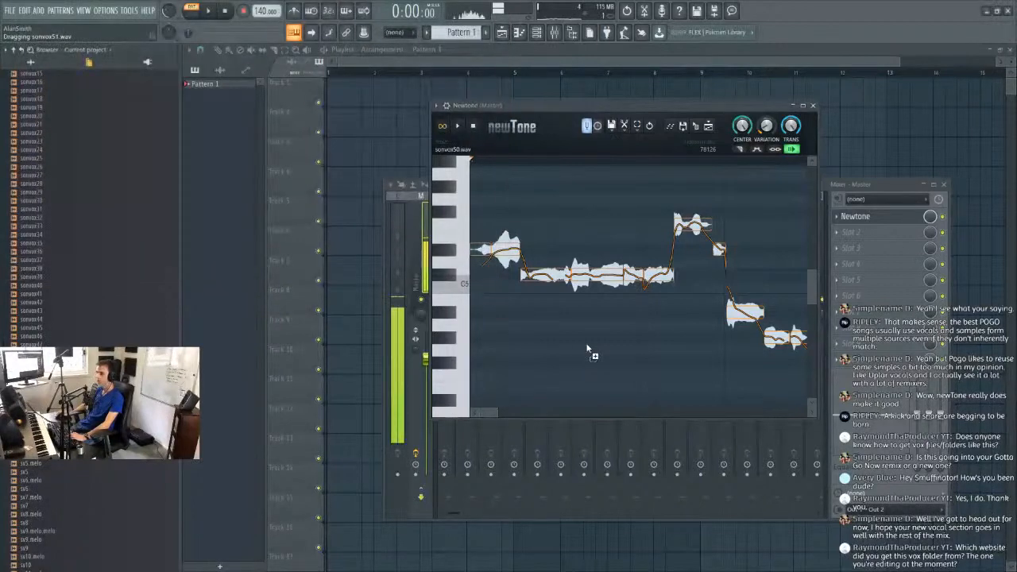
pyautogui.click(458, 127)
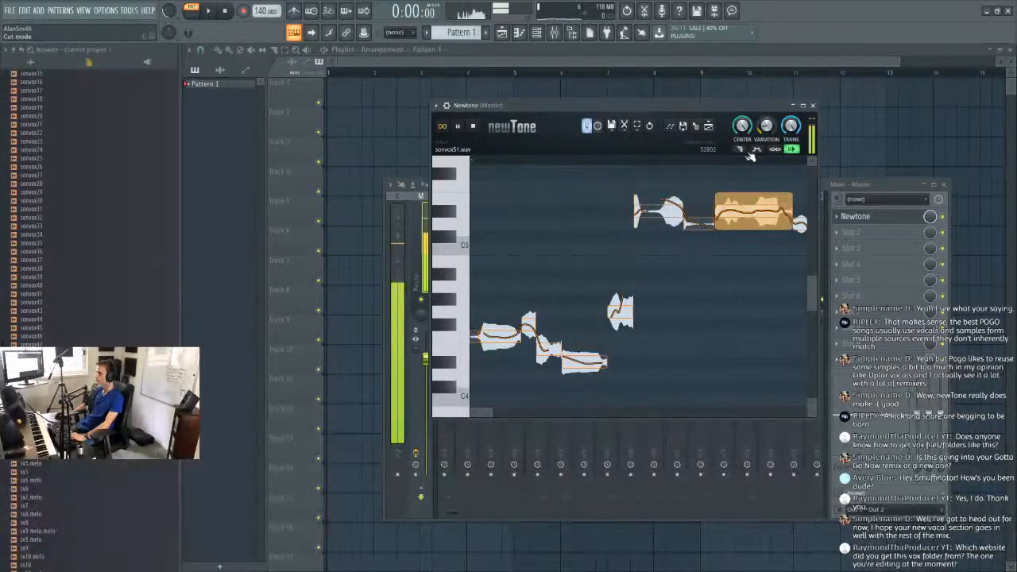
# Split sonvox51's first high note and the short note before it, raising the high note's second part and lowering the short note's by two semitones.
pyautogui.doubleClick(657, 210)
pyautogui.moveTo(668, 210); pyautogui.dragTo(668, 183)
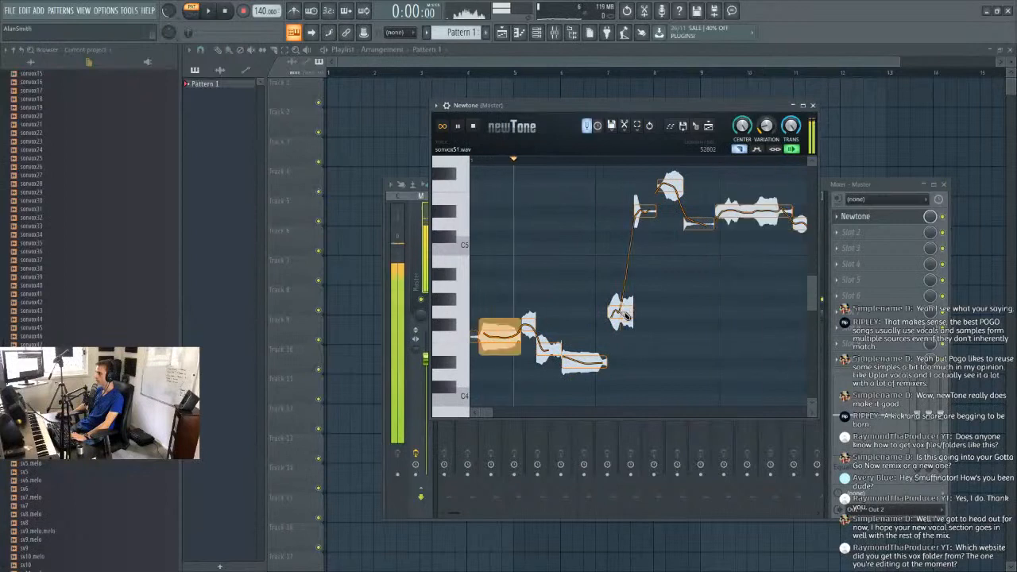
pyautogui.doubleClick(620, 312)
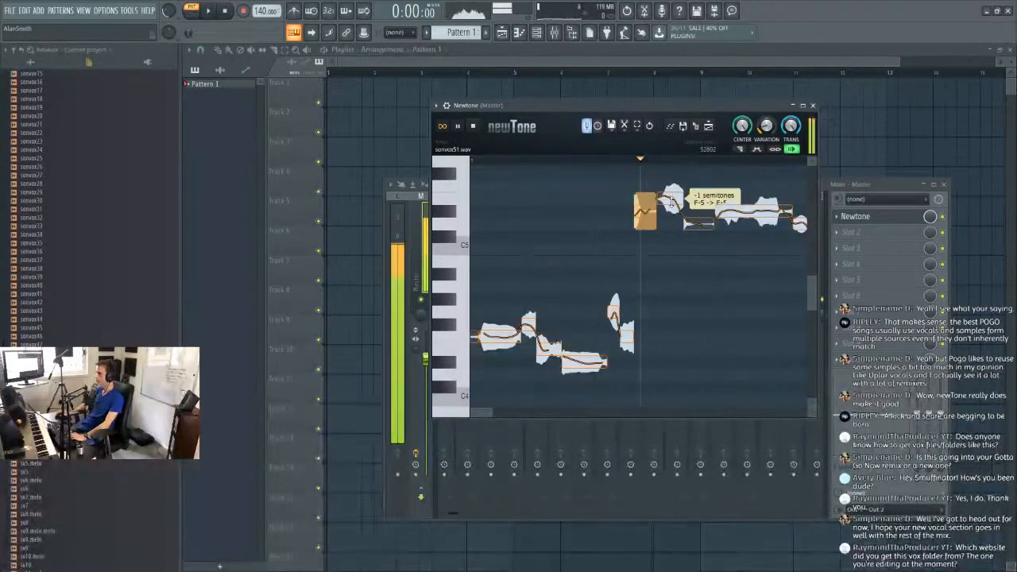
pyautogui.moveTo(673, 185)
pyautogui.mouseDown()
pyautogui.moveTo(673, 208)
pyautogui.moveTo(673, 185)
pyautogui.mouseUp()
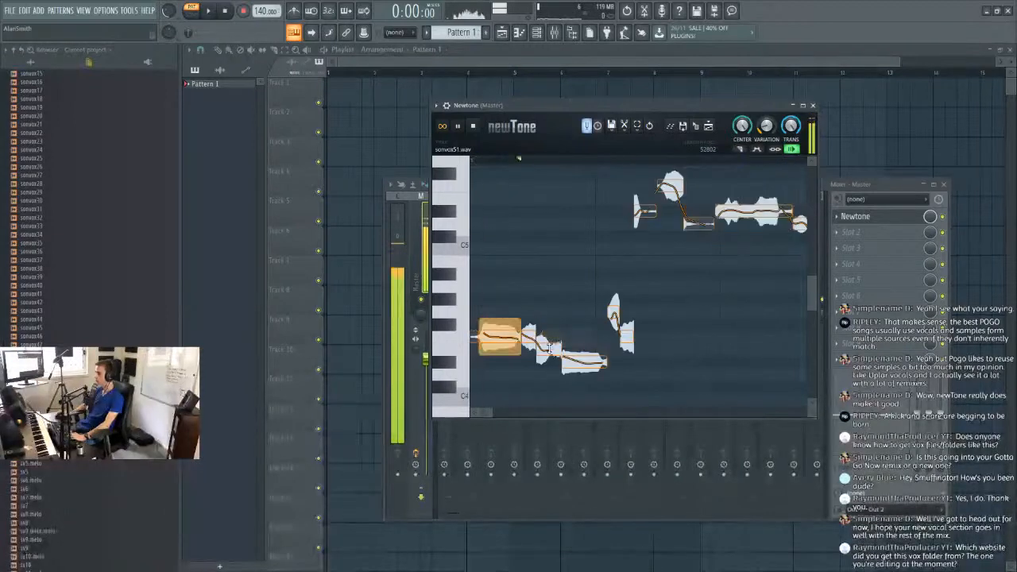
# Save the tuned phrase as sonvox51.wav in the tuned folder and stop the playback.
pyautogui.click(611, 125)
pyautogui.click(645, 197)
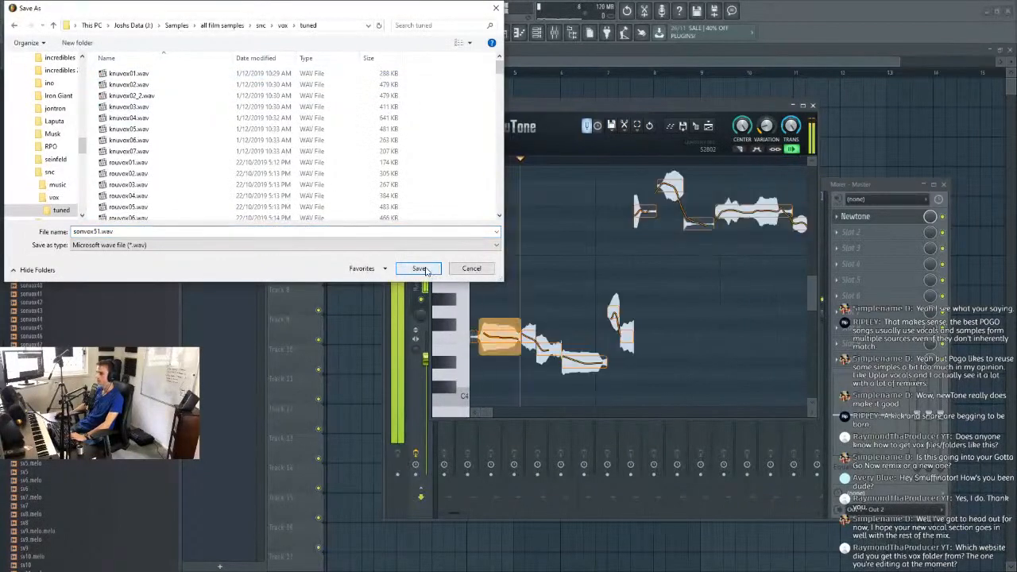
pyautogui.click(418, 268)
pyautogui.click(228, 14)
# Look through the remaining samples in the browser's vox folder and collapse the folder.
pyautogui.scroll(-15, 46, 316)
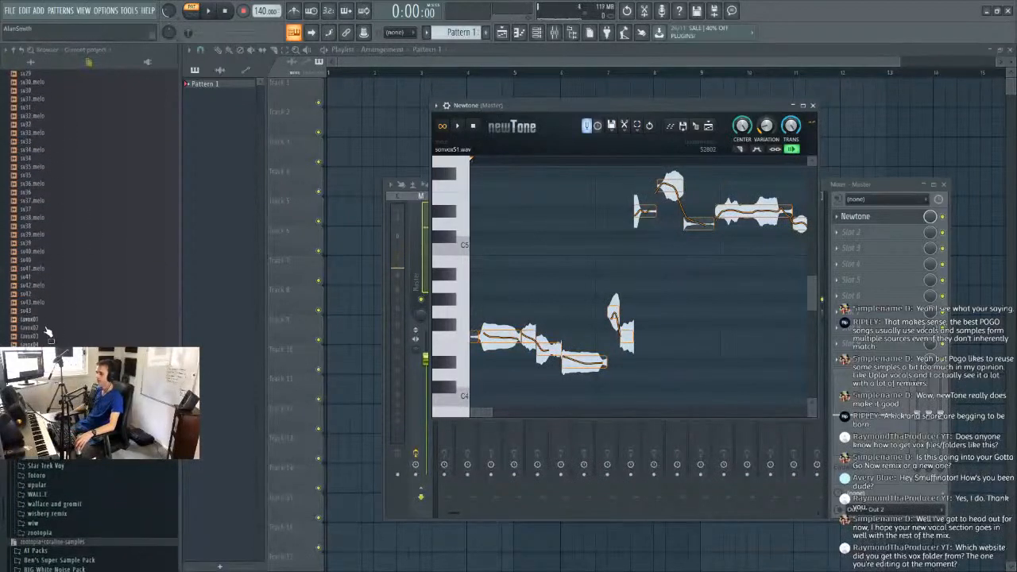
pyautogui.scroll(-15, 116, 343)
pyautogui.scroll(20, 122, 284)
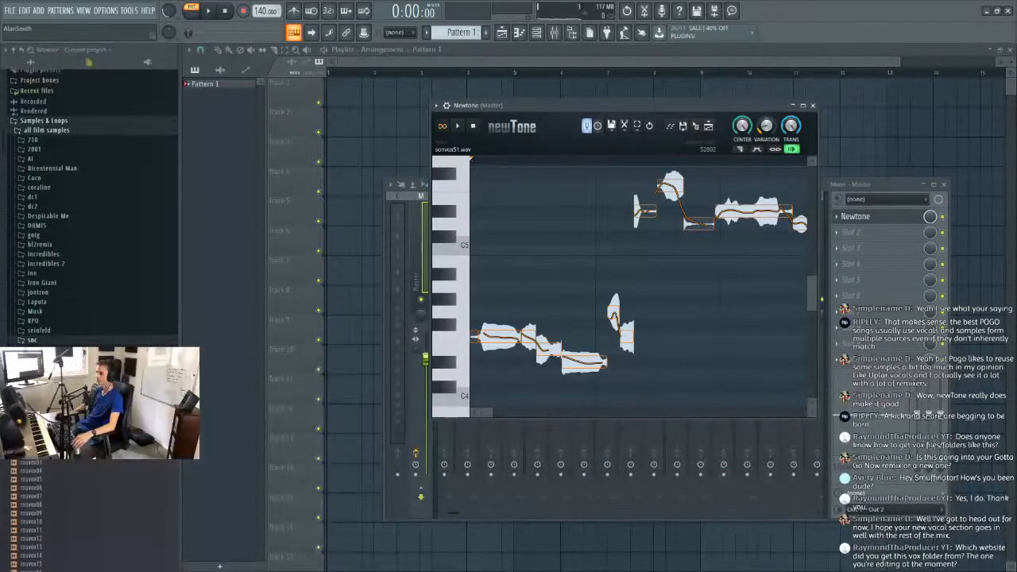
pyautogui.scroll(-8, 84, 315)
pyautogui.click(67, 81)
pyautogui.scroll(1, 93, 208)
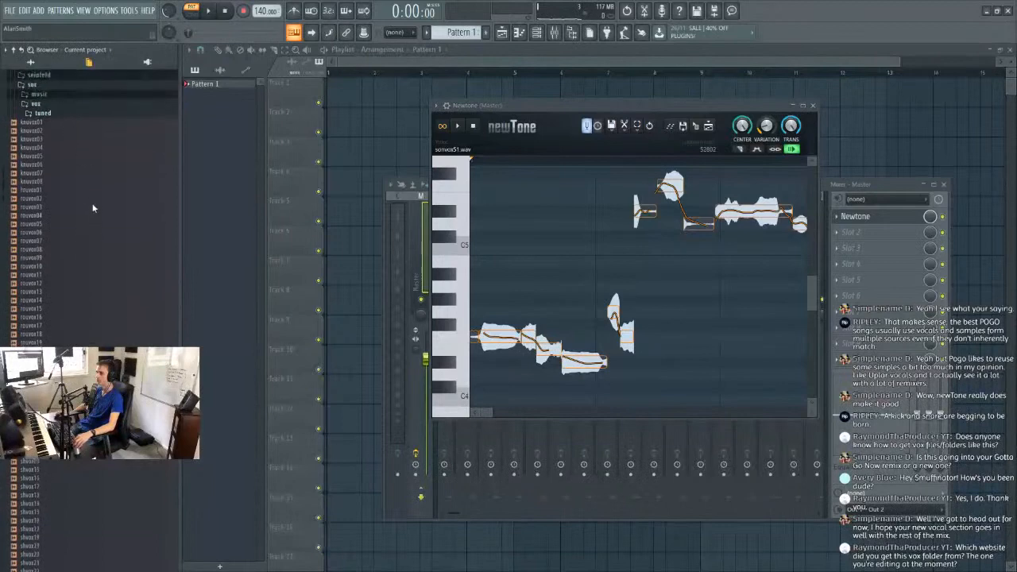
pyautogui.scroll(3, 91, 211)
pyautogui.click(62, 173)
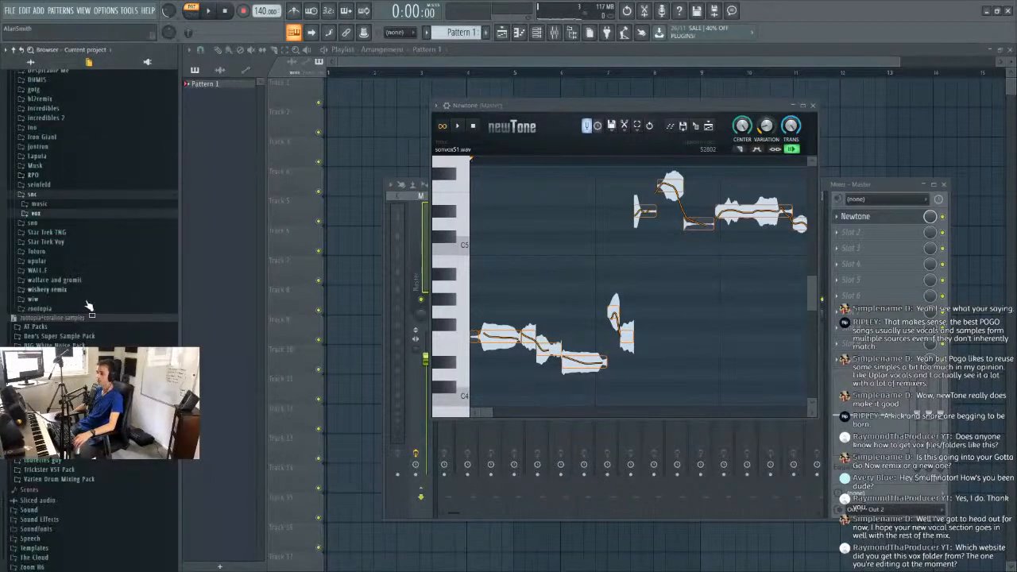
# Open the recent project Gotta Go Now.flp, discarding the changes to the untitled project.
pyautogui.moveTo(627, 116); pyautogui.dragTo(698, 153)
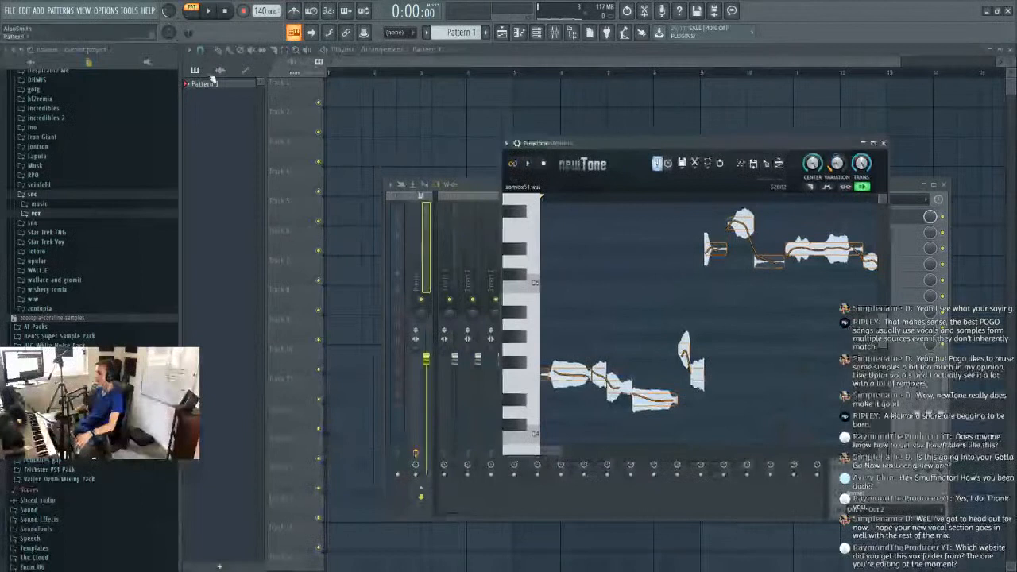
pyautogui.click(17, 13)
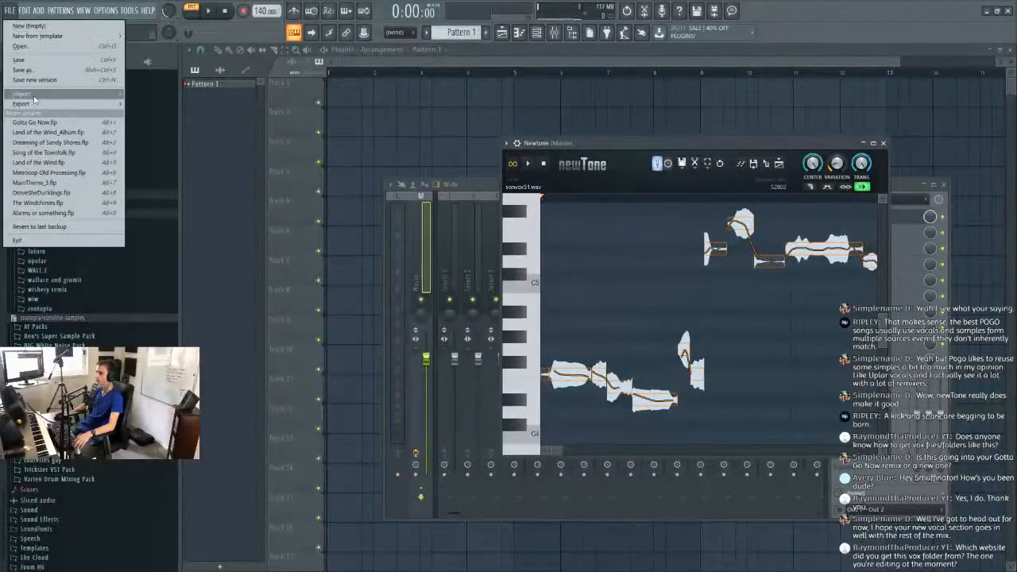
pyautogui.click(36, 122)
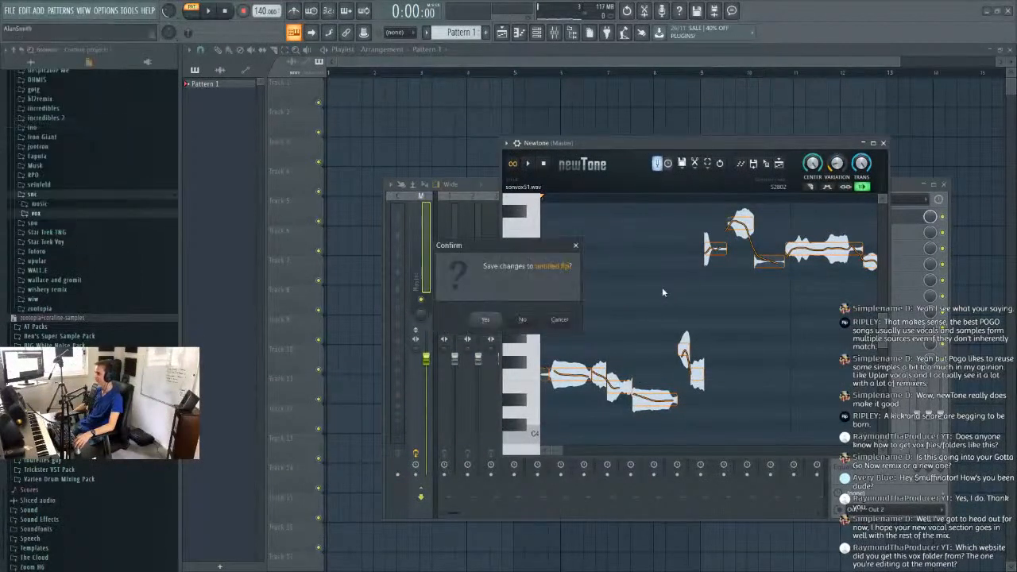
pyautogui.click(523, 320)
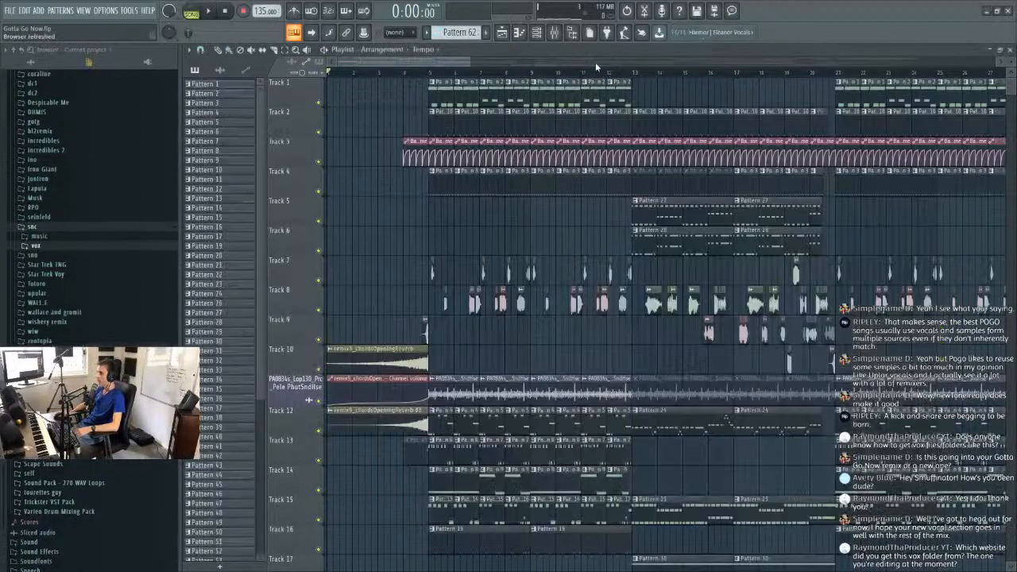
# Play the Gotta Go Now arrangement from bar 5, follow the playlist clips through the first section, and stop playback.
pyautogui.scroll(-8, 413, 77)
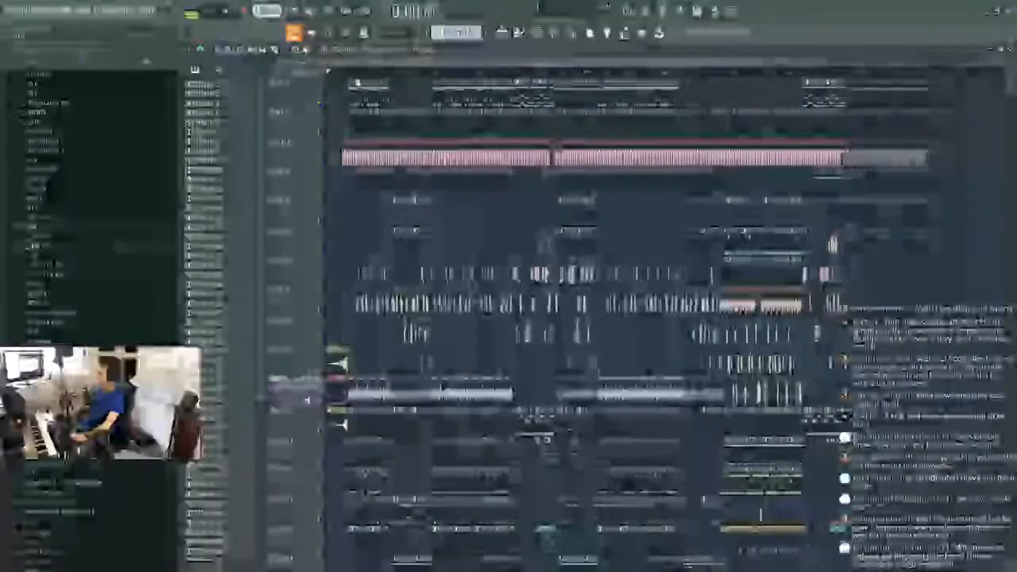
pyautogui.scroll(3, 384, 74)
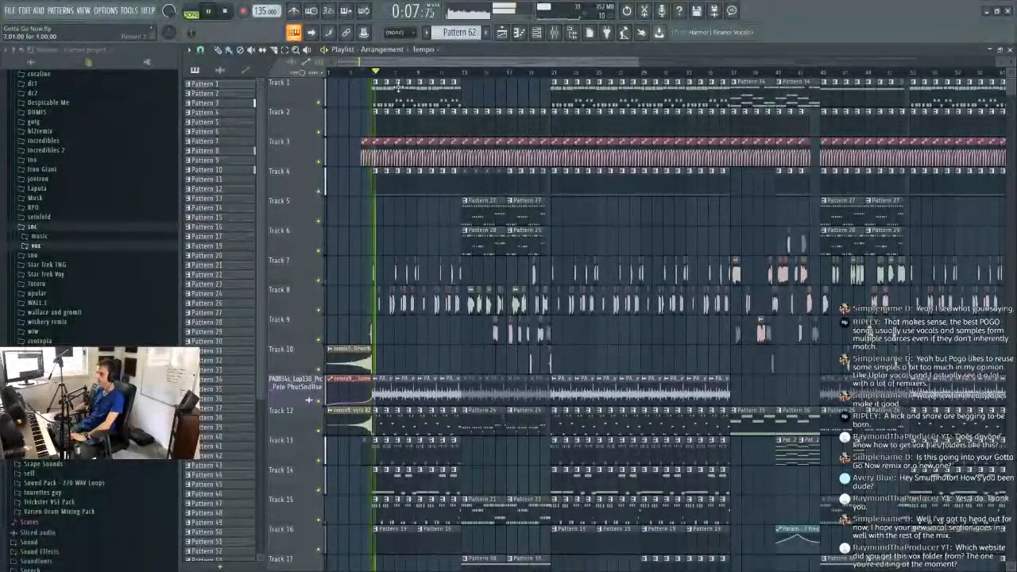
pyautogui.press('space')
pyautogui.scroll(5, 361, 72)
pyautogui.click(415, 71)
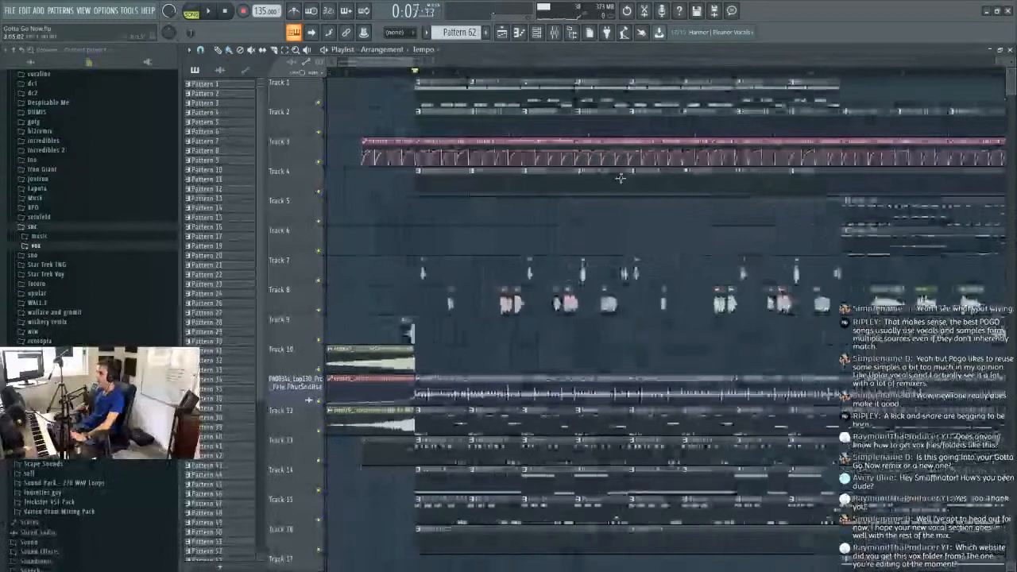
pyautogui.press('space')
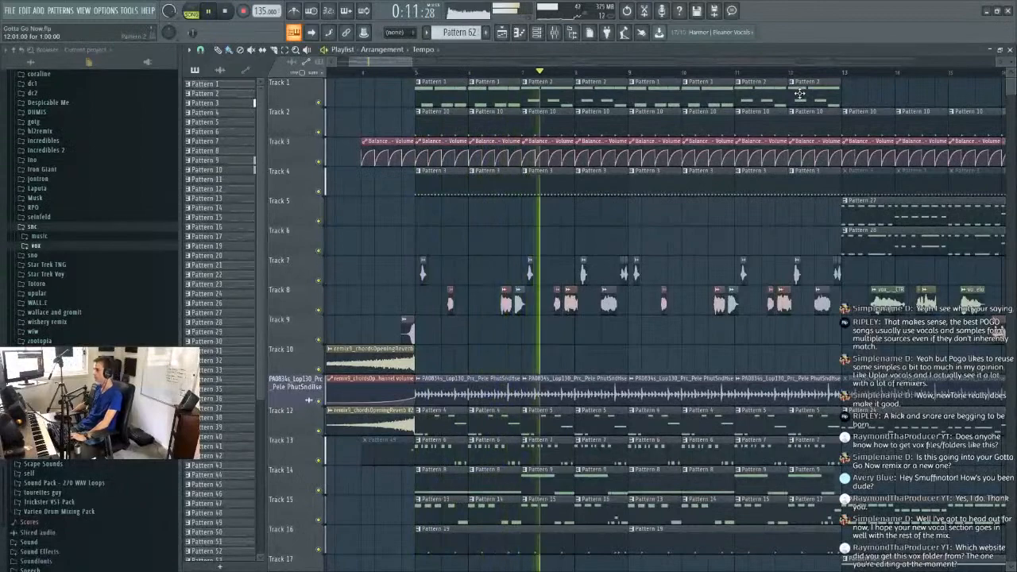
pyautogui.scroll(-2, 526, 82)
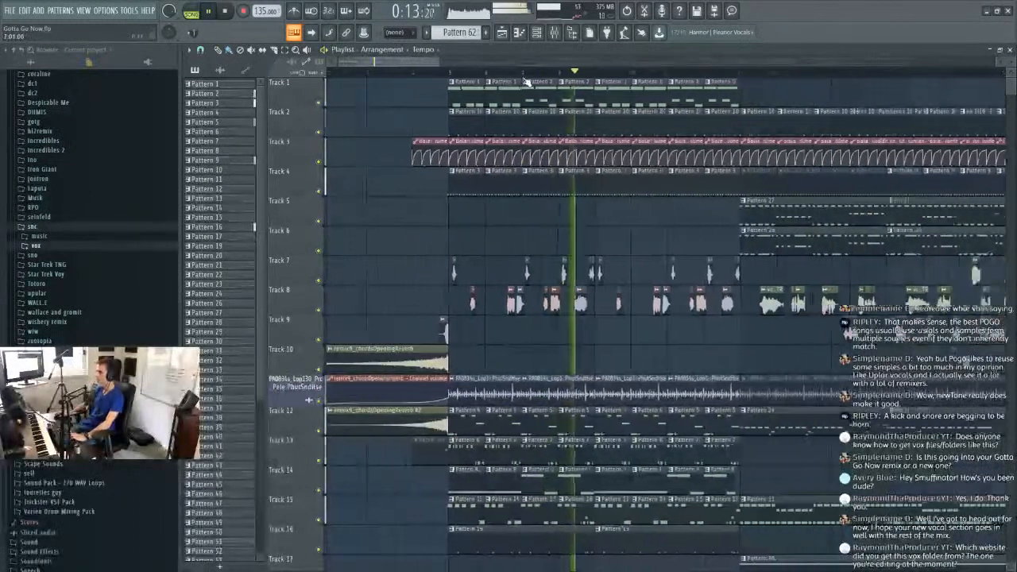
pyautogui.scroll(2, 688, 81)
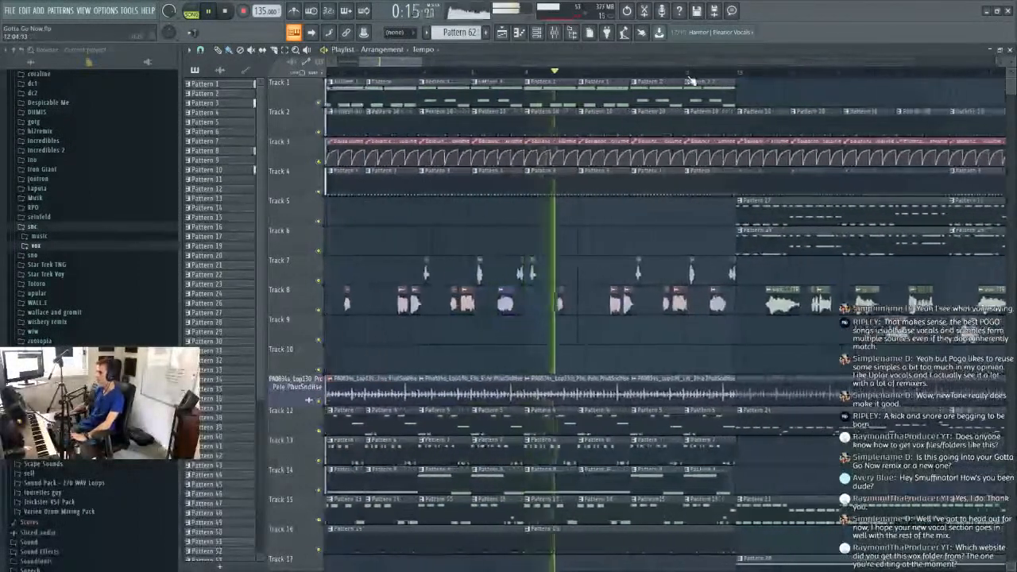
pyautogui.scroll(-3, 691, 79)
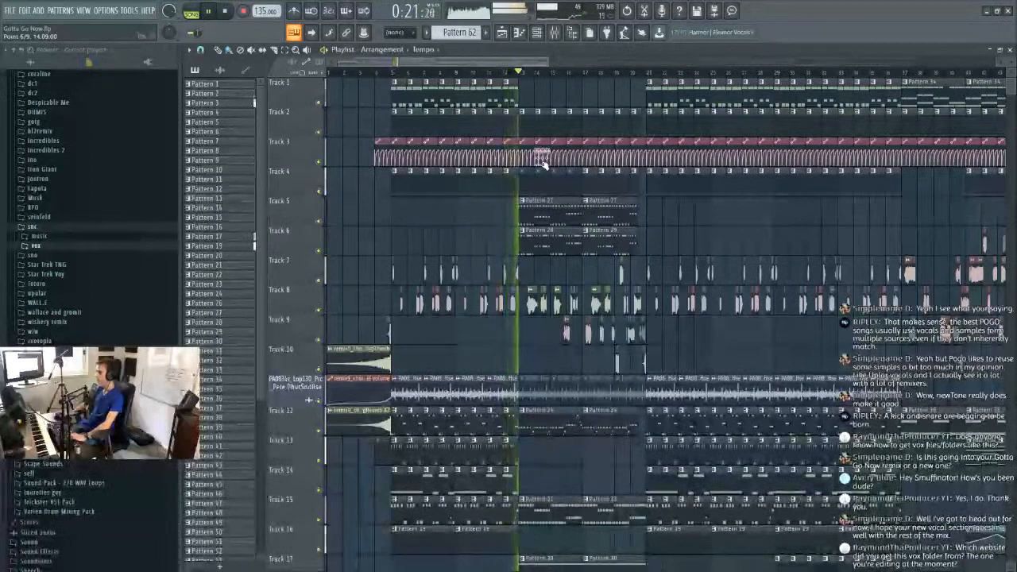
pyautogui.press('space')
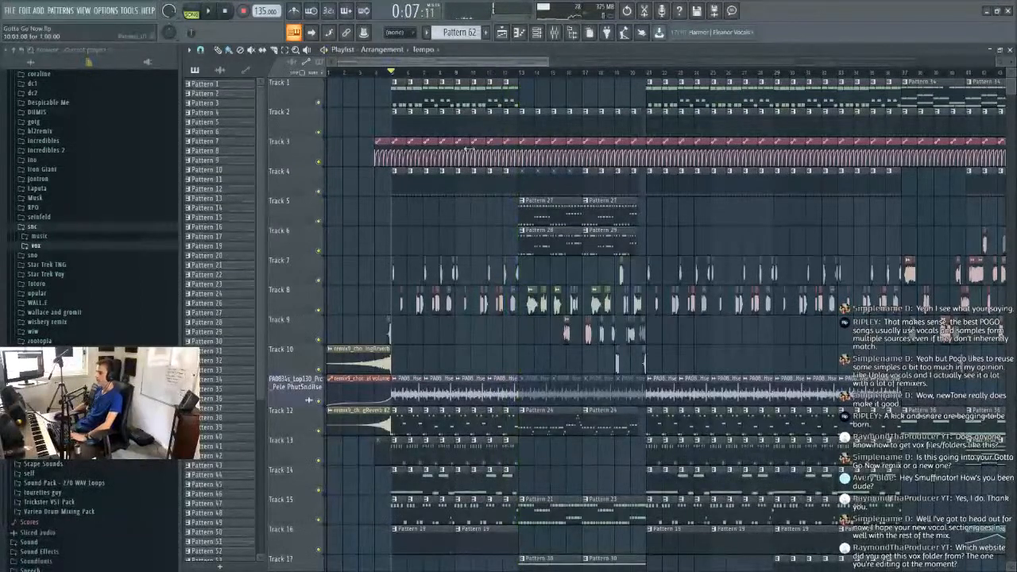
# Examine the arrangement's later sections, moving the playback position to bar 69 and to around bar 33.
pyautogui.moveTo(455, 62); pyautogui.dragTo(880, 73)
pyautogui.click(445, 72)
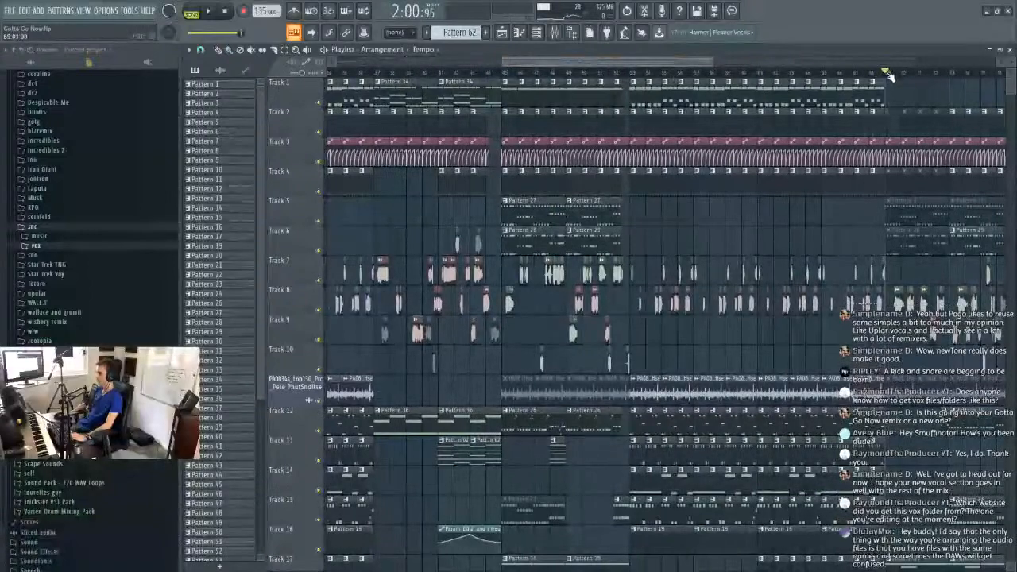
pyautogui.moveTo(601, 69); pyautogui.dragTo(436, 78)
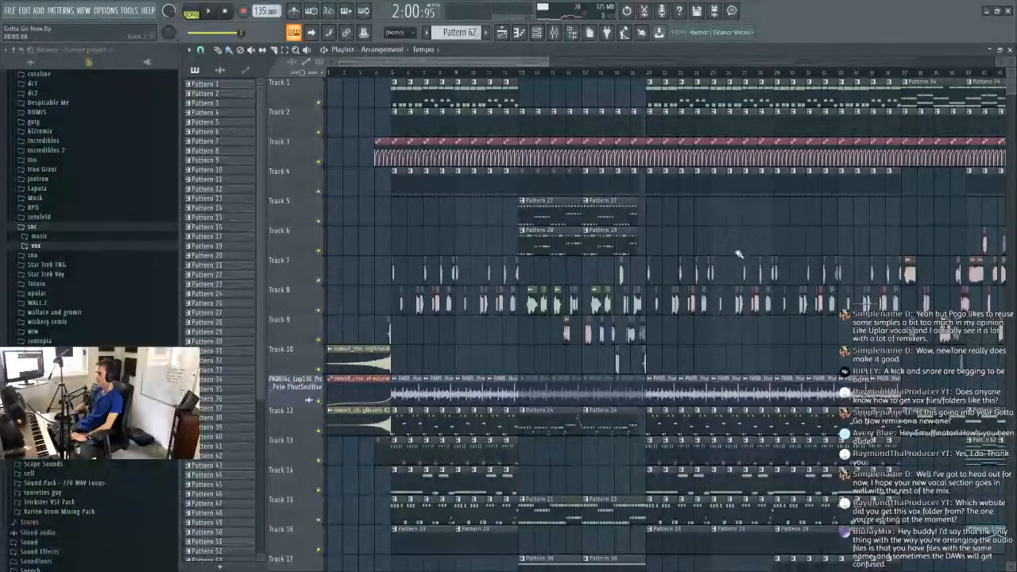
pyautogui.moveTo(525, 63); pyautogui.dragTo(621, 65)
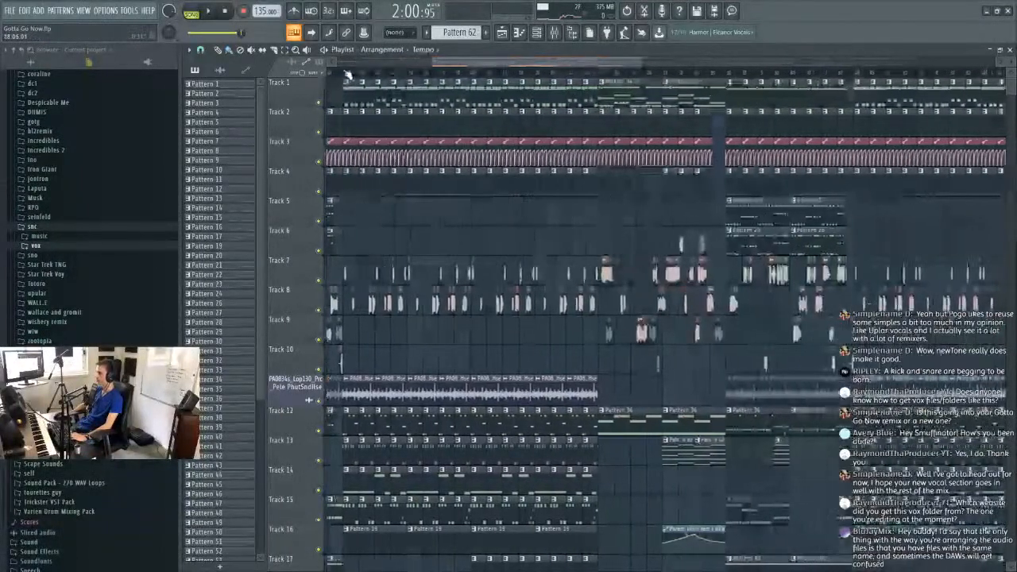
pyautogui.click(490, 72)
pyautogui.click(693, 73)
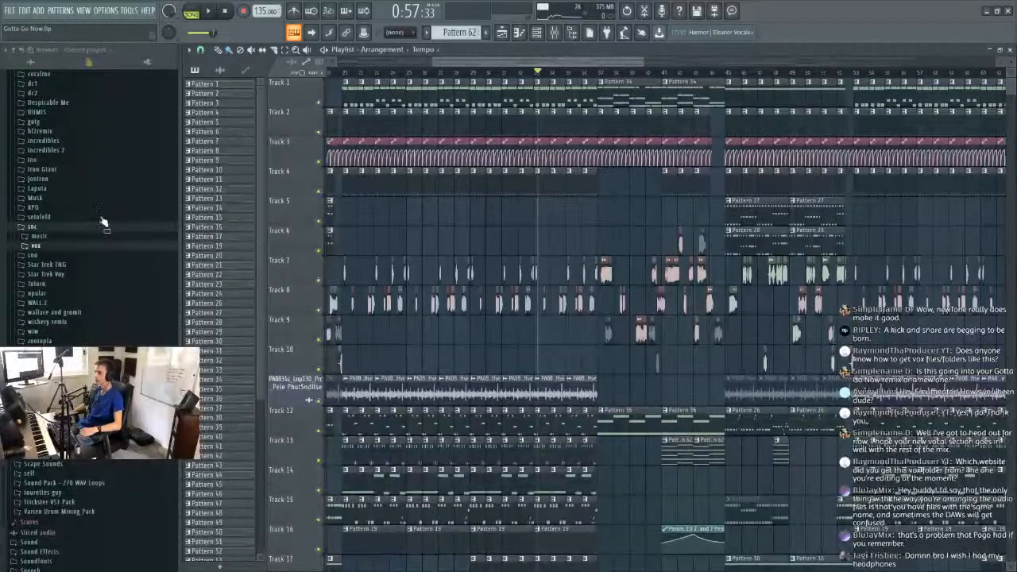
# Look through the samples in the browser's vox folder and its tuned subfolder, and collapse the folder.
pyautogui.click(50, 243)
pyautogui.scroll(-2, 46, 255)
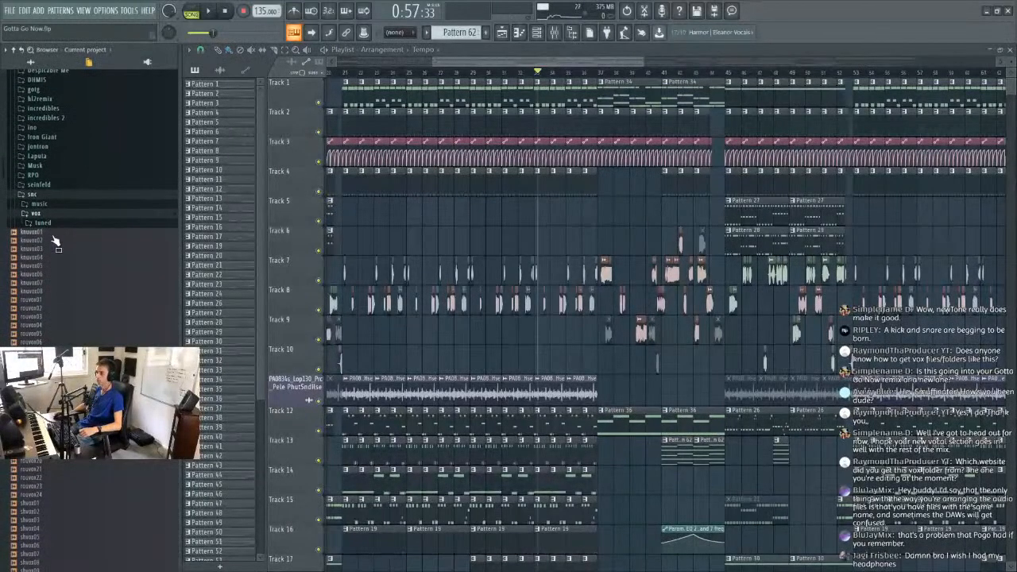
pyautogui.scroll(-8, 53, 275)
pyautogui.scroll(6, 51, 183)
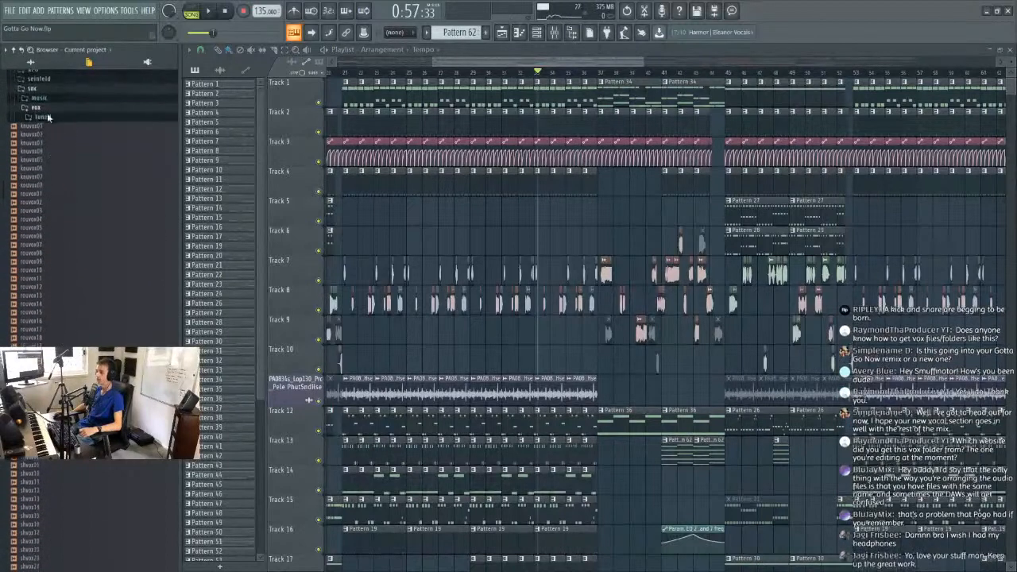
pyautogui.click(48, 113)
pyautogui.click(45, 211)
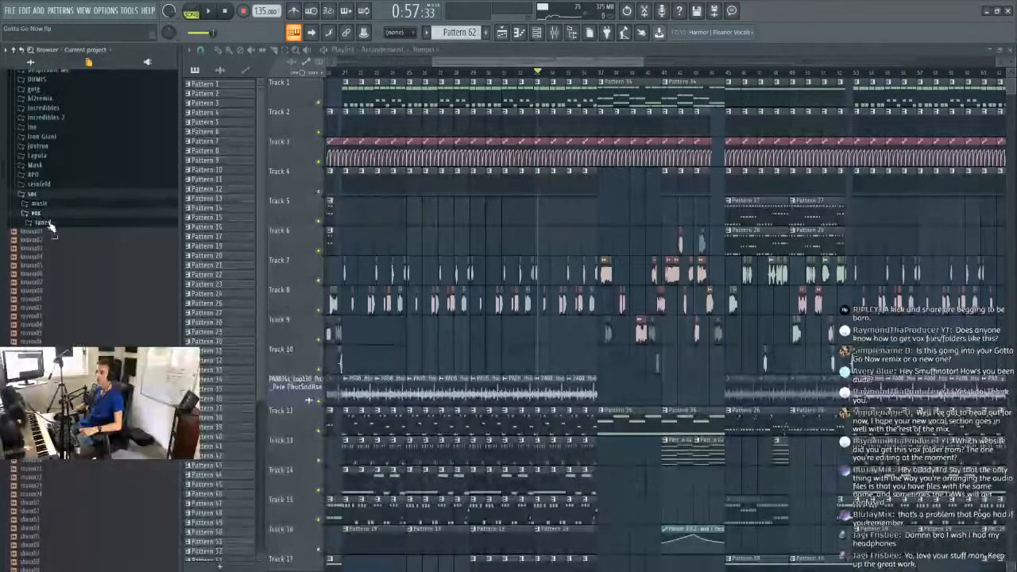
pyautogui.scroll(-5, 50, 221)
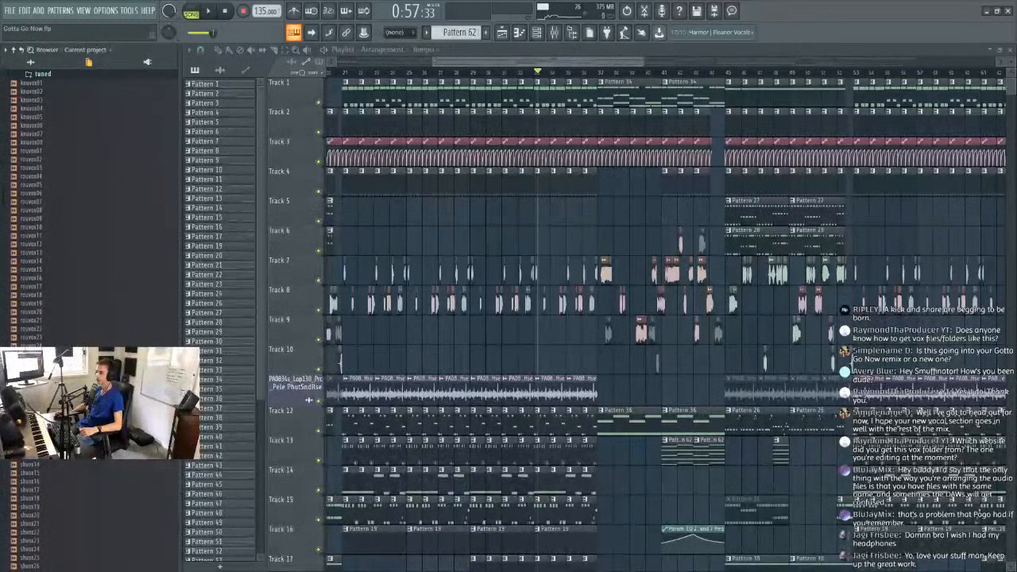
pyautogui.scroll(10, 95, 294)
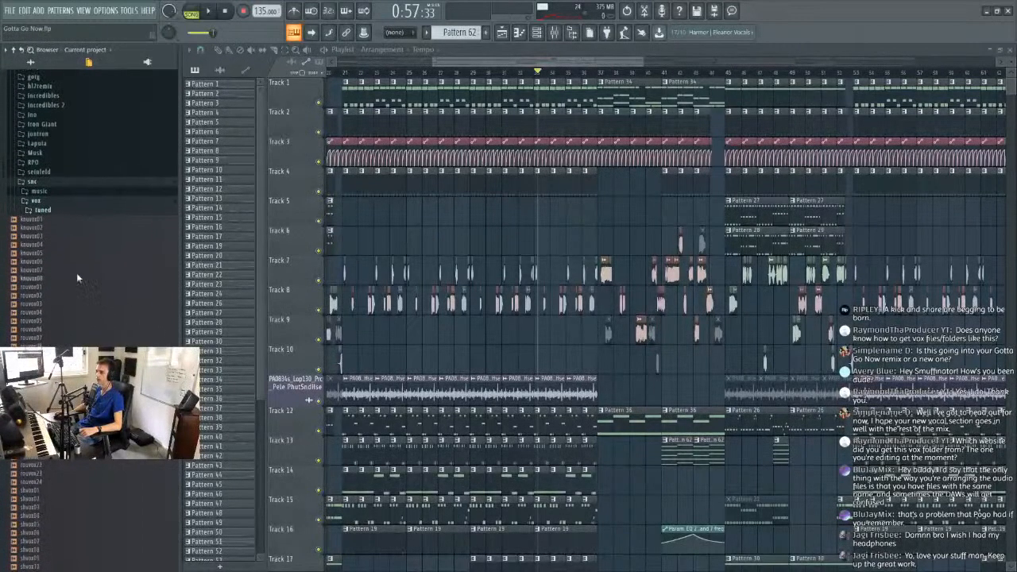
pyautogui.scroll(-8, 55, 340)
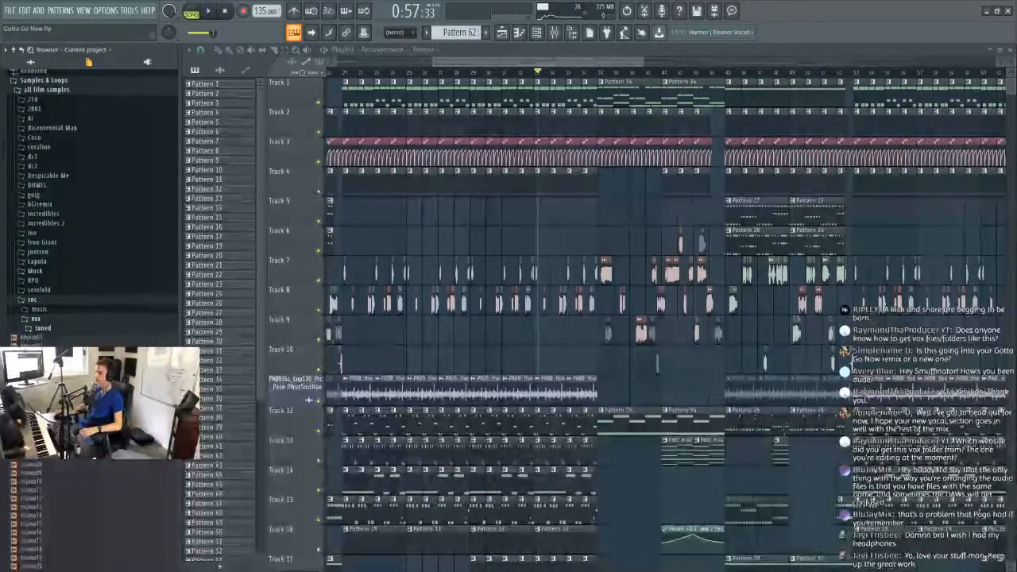
pyautogui.scroll(-4, 64, 328)
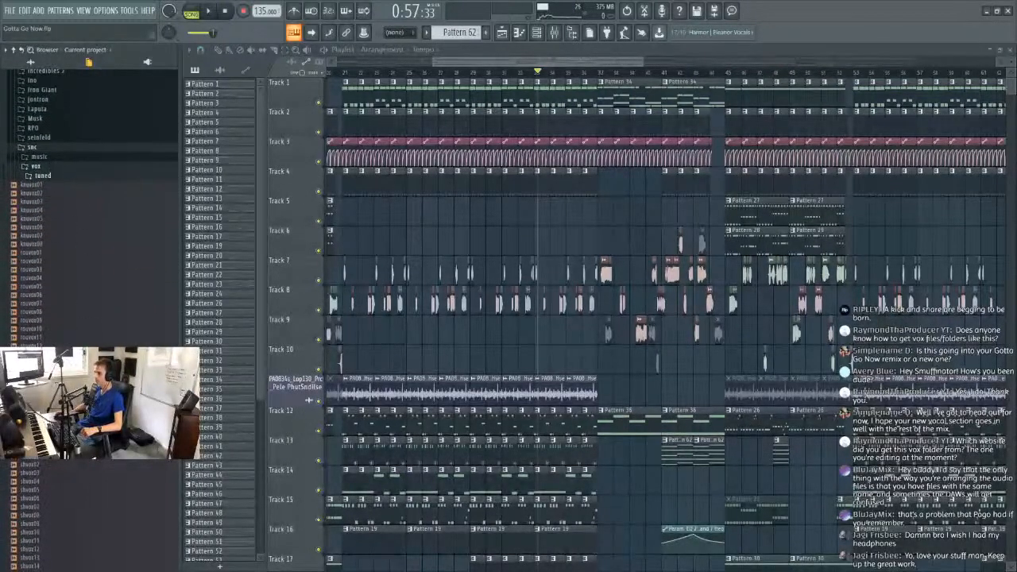
pyautogui.scroll(3, 40, 293)
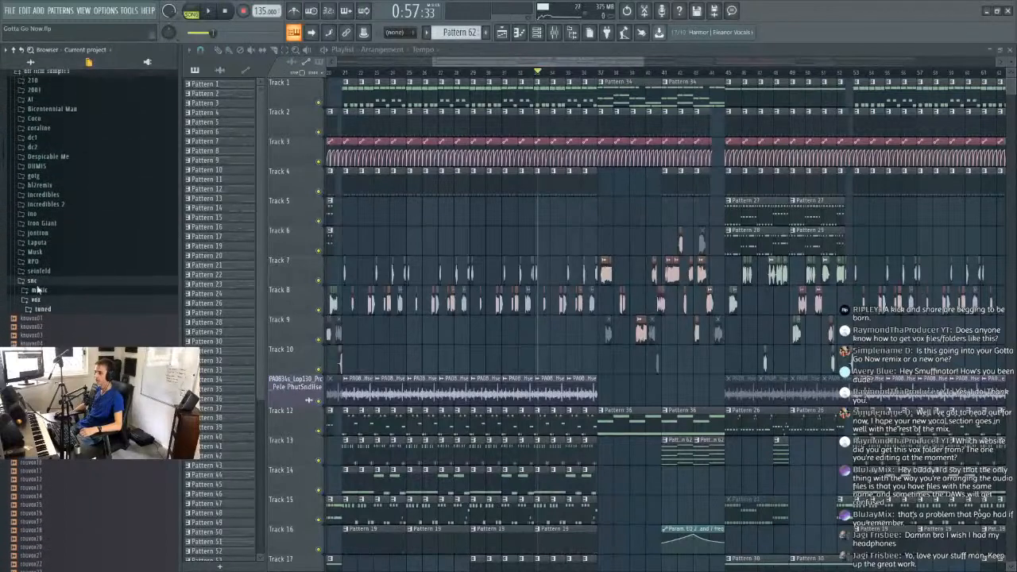
pyautogui.click(37, 294)
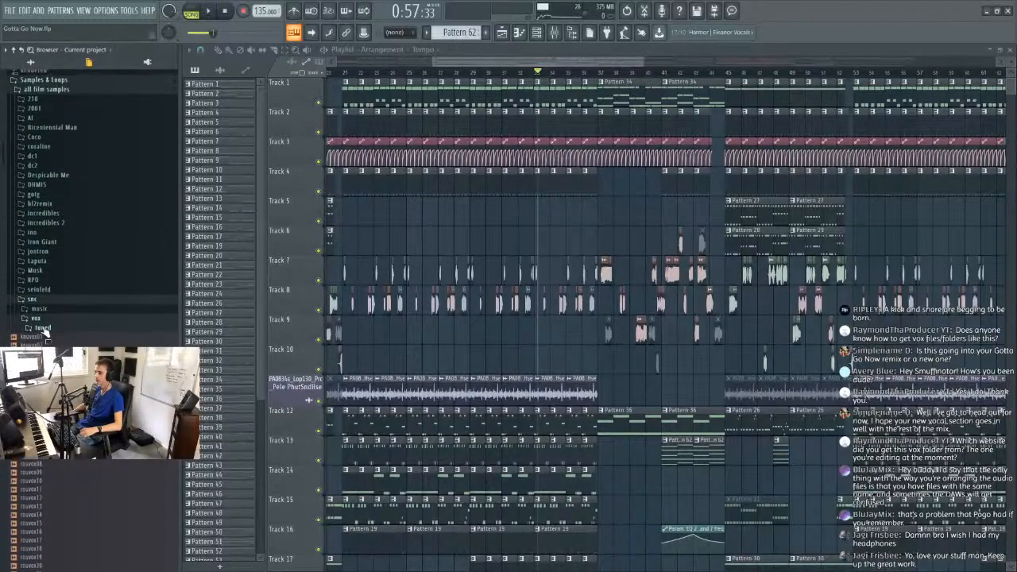
# Check the project's export options, look through the vox folder's samples again, and collapse the folder.
pyautogui.click(11, 10)
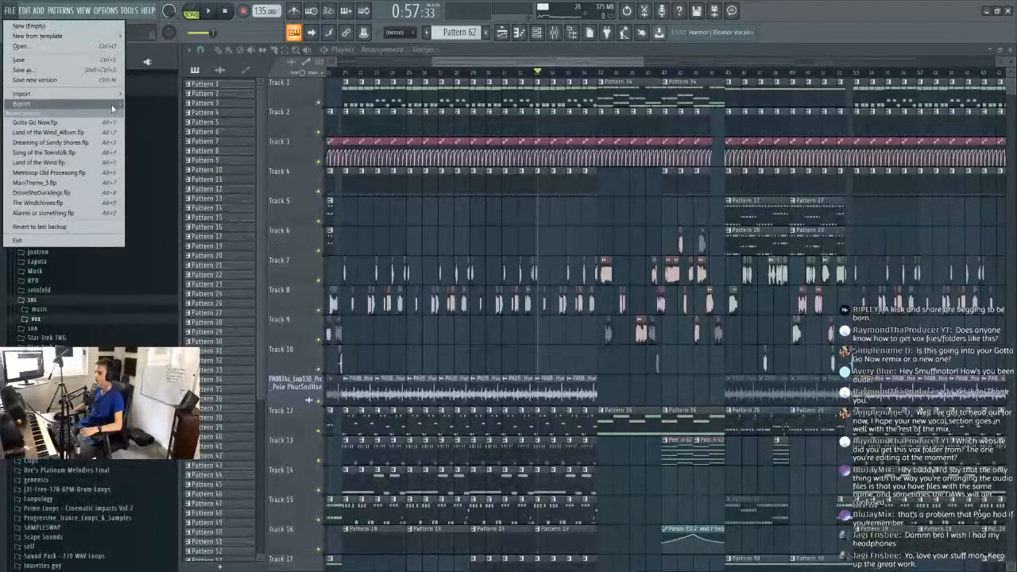
pyautogui.moveTo(112, 109)
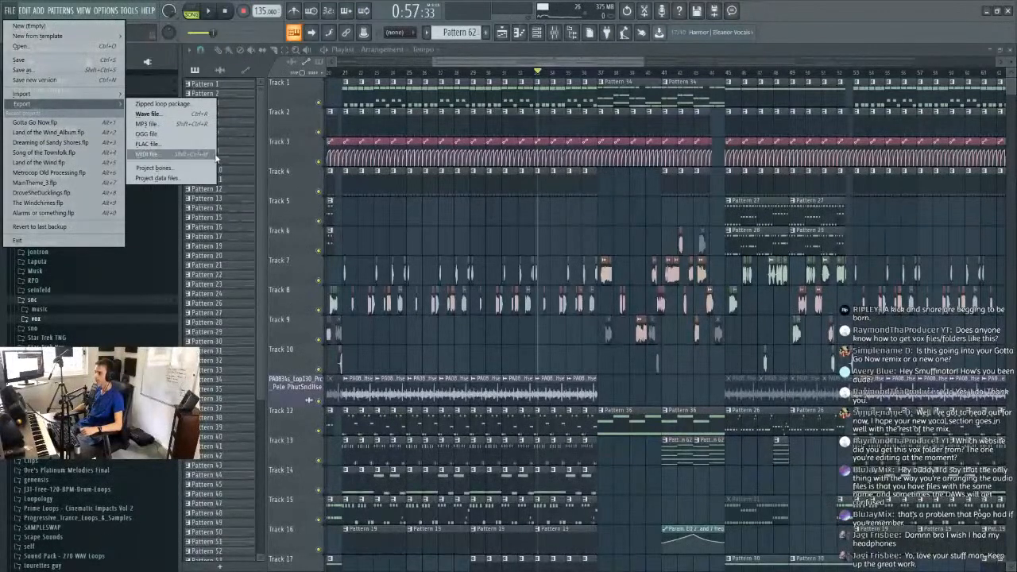
pyautogui.click(51, 321)
pyautogui.scroll(-5, 51, 321)
pyautogui.scroll(6, 51, 286)
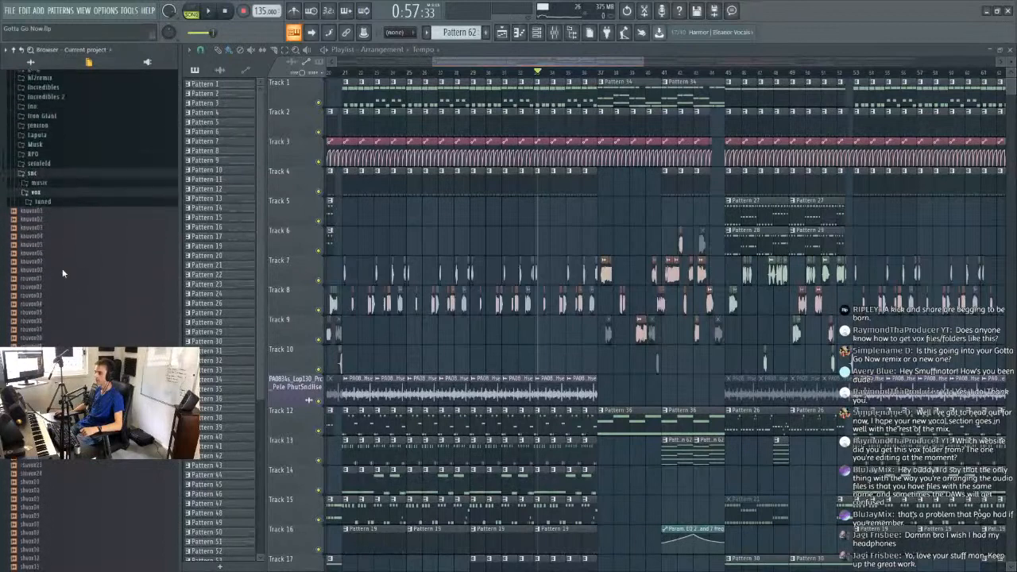
pyautogui.click(53, 263)
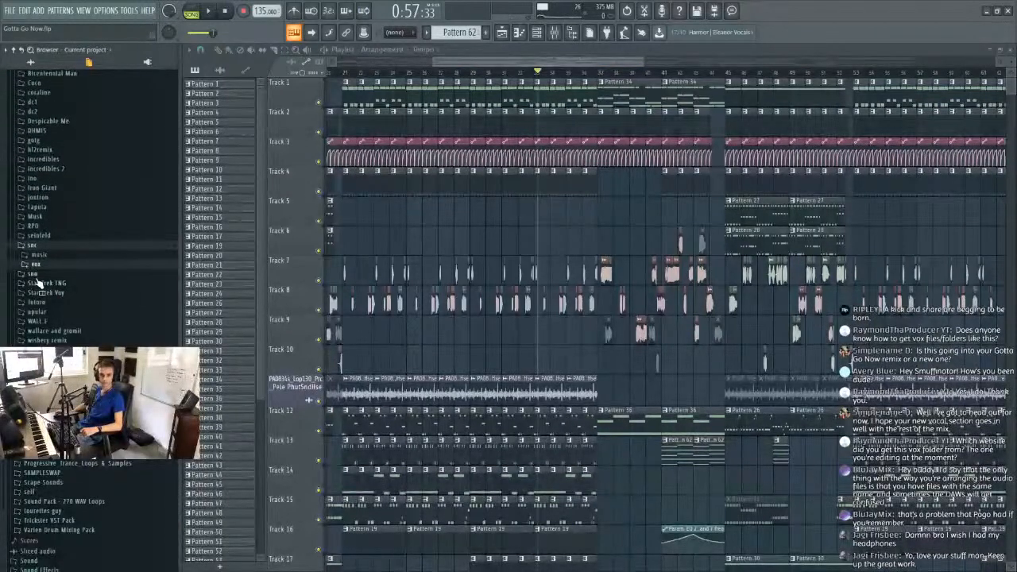
# Look at the samples in the browser's seinfeld folder and collapse it.
pyautogui.click(40, 235)
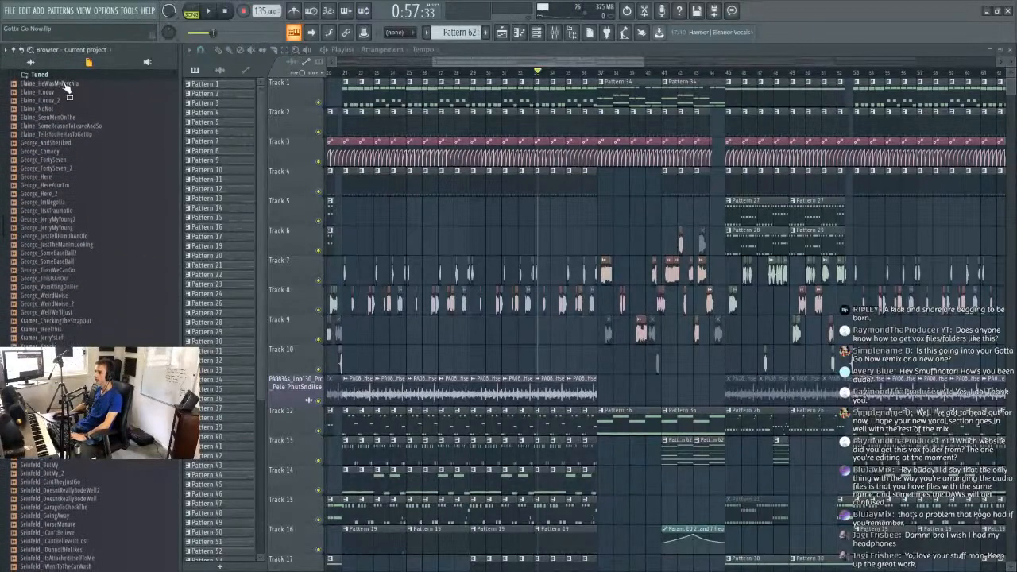
pyautogui.scroll(3, 66, 87)
pyautogui.click(56, 169)
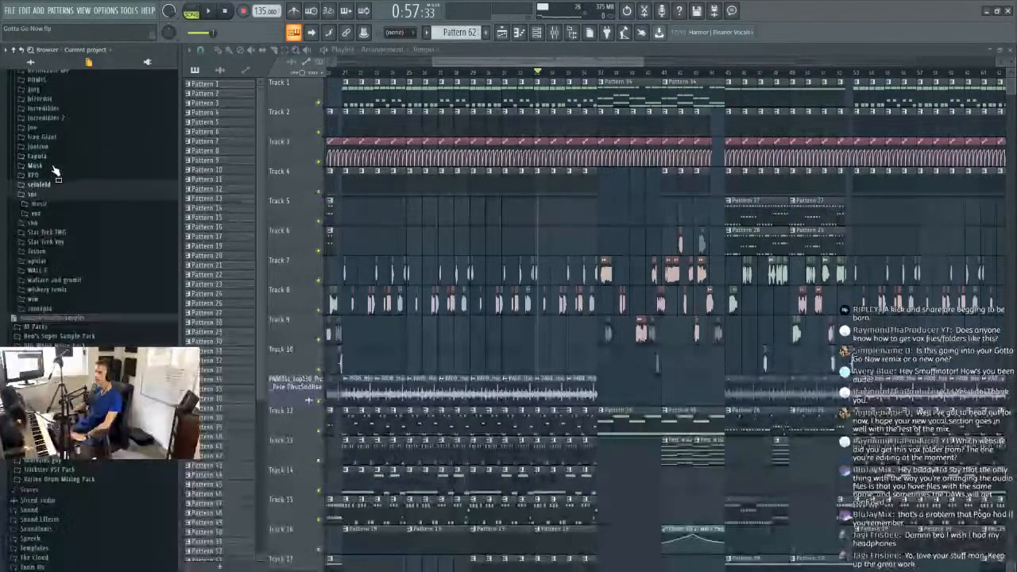
# Expand the vox folder and its tuned subfolder in the browser to list the tuned samples.
pyautogui.click(44, 216)
pyautogui.scroll(-4, 80, 153)
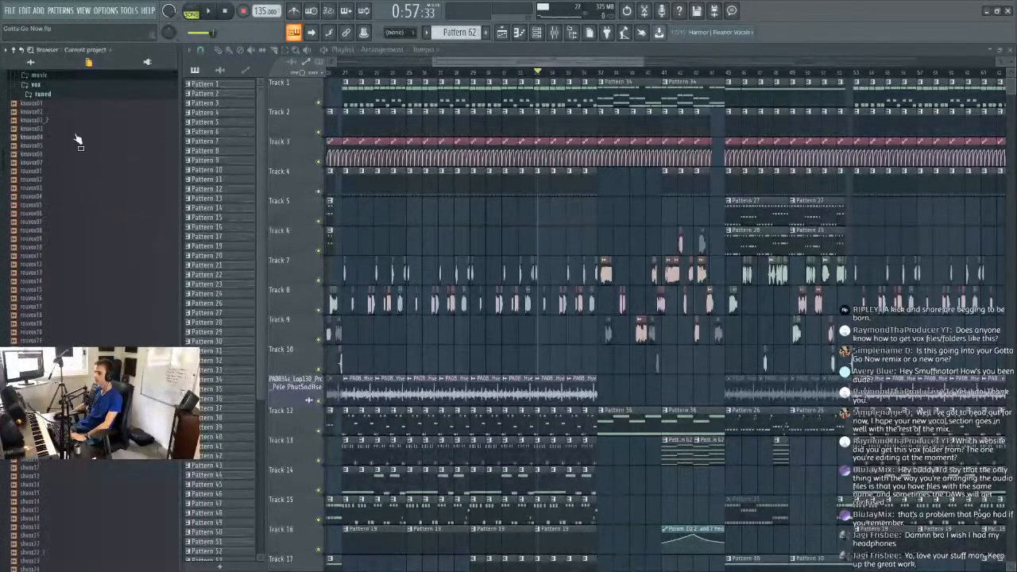
# Return to the beginning of the playlist and set the playback position to bar 5.
pyautogui.hscroll(-3, 404, 98)
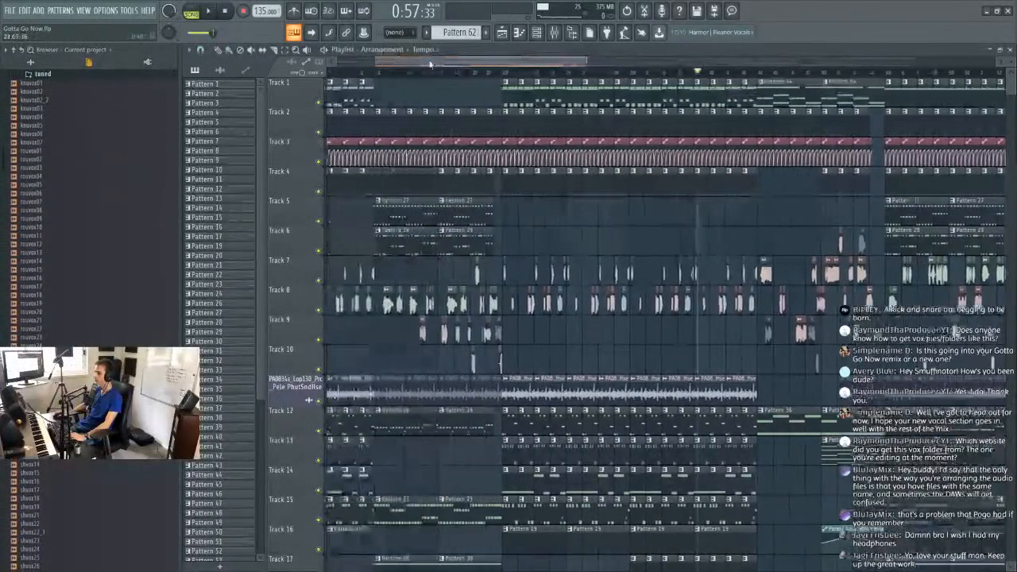
pyautogui.moveTo(479, 66); pyautogui.dragTo(425, 65)
pyautogui.click(392, 72)
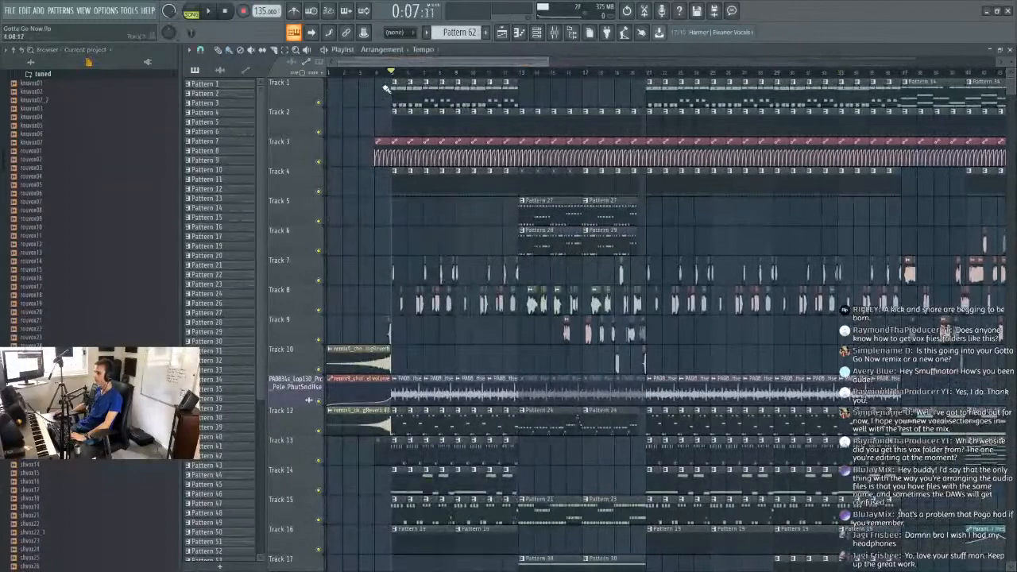
pyautogui.scroll(3, 386, 87)
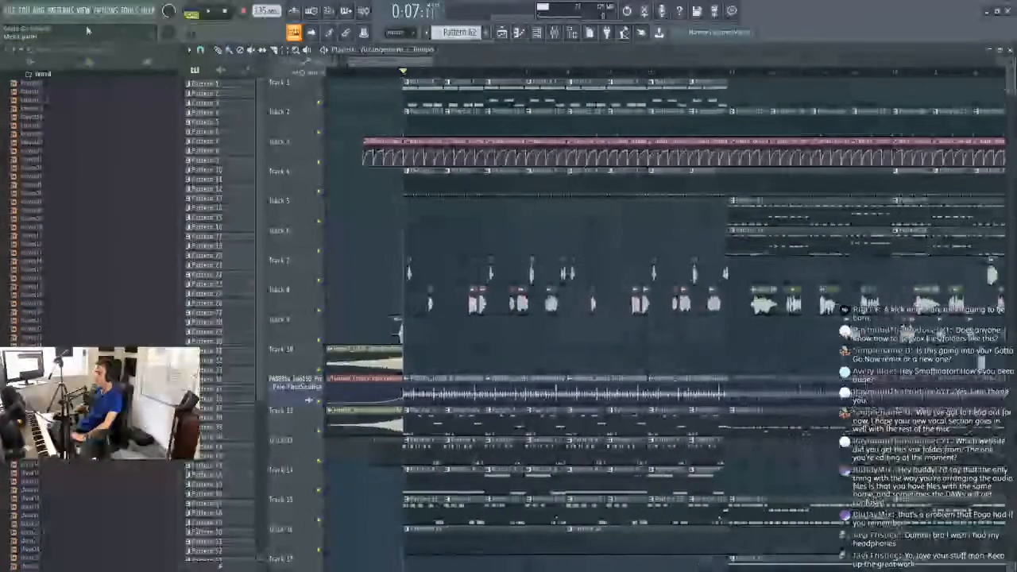
# Clone the current playlist arrangement and name the copy NEWVOCALTHINGY.
pyautogui.click(383, 49)
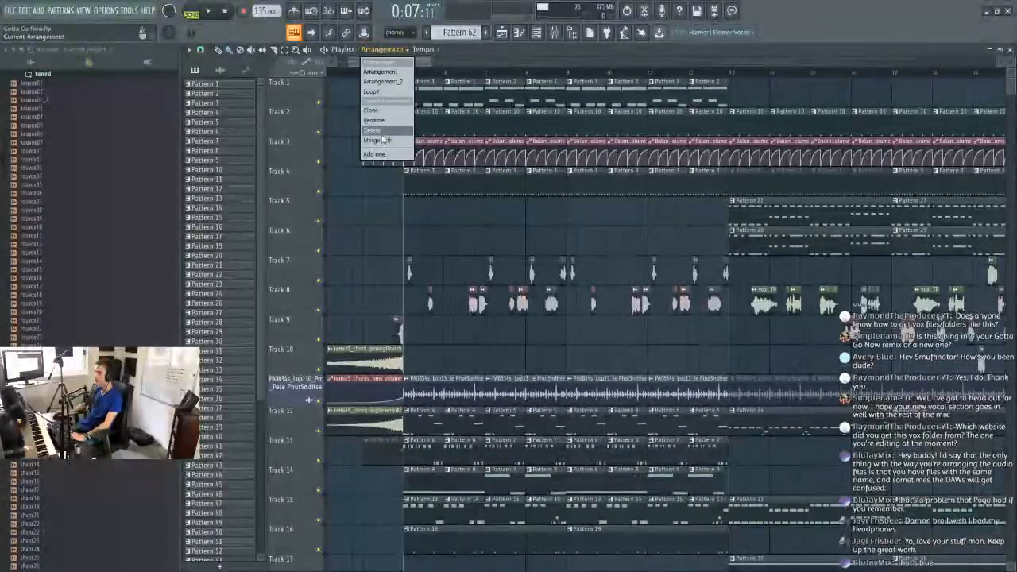
pyautogui.click(387, 111)
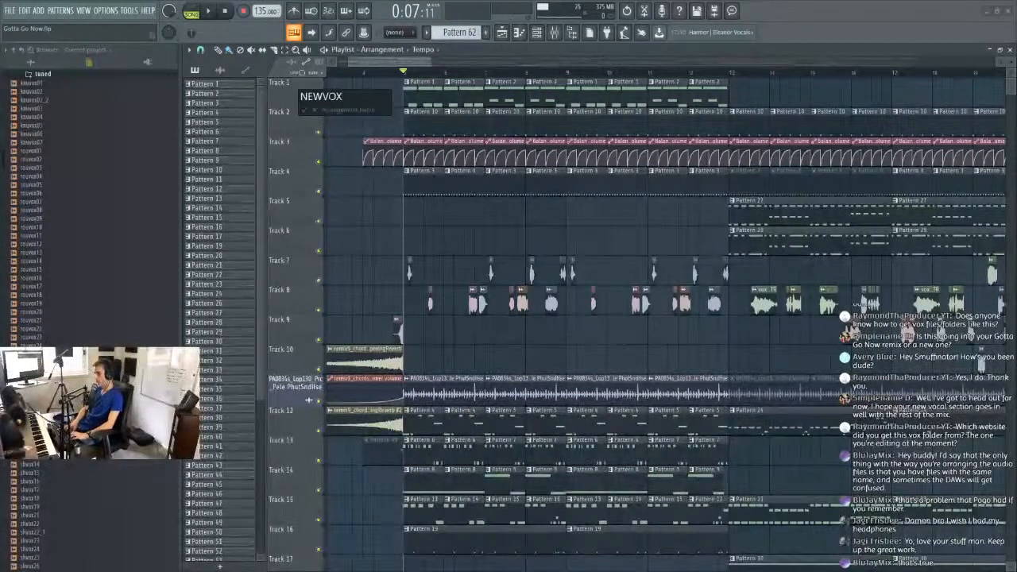
pyautogui.press('Return')
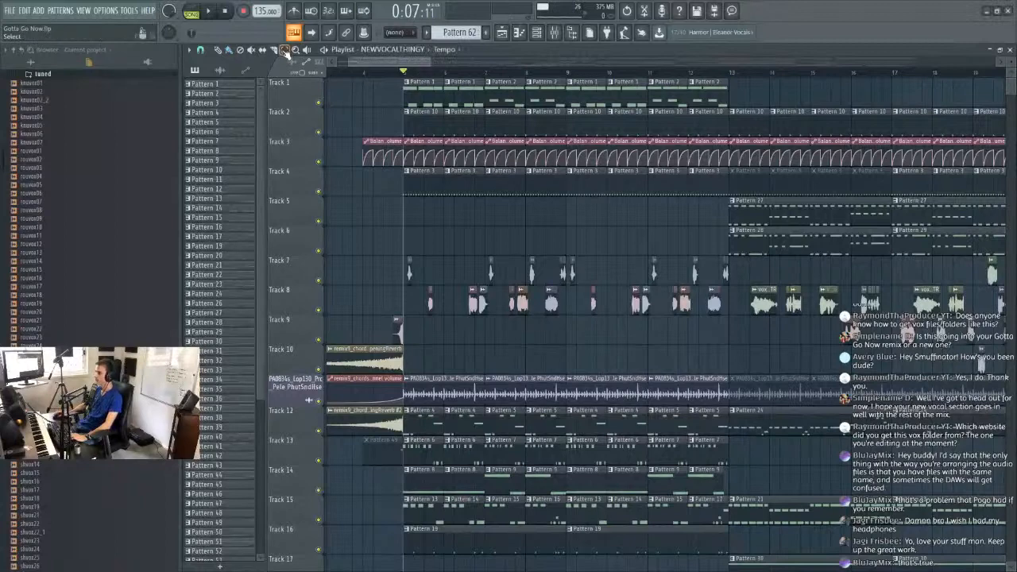
# Check the active arrangement and delete all vocal clips on tracks 7 and 8 between bars 5 and 13.
pyautogui.moveTo(396, 276); pyautogui.dragTo(736, 312)
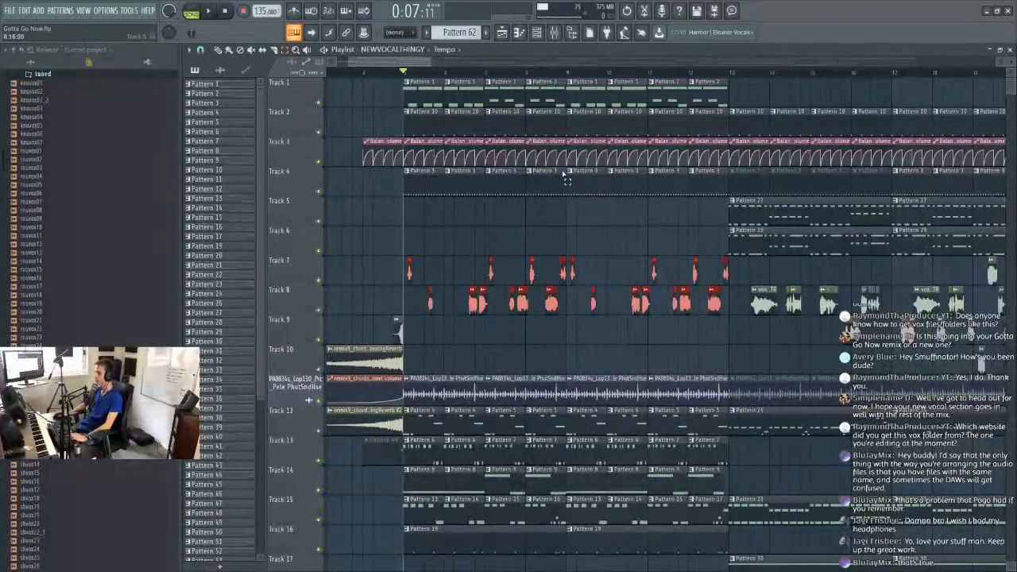
pyautogui.moveTo(411, 63); pyautogui.dragTo(323, 111)
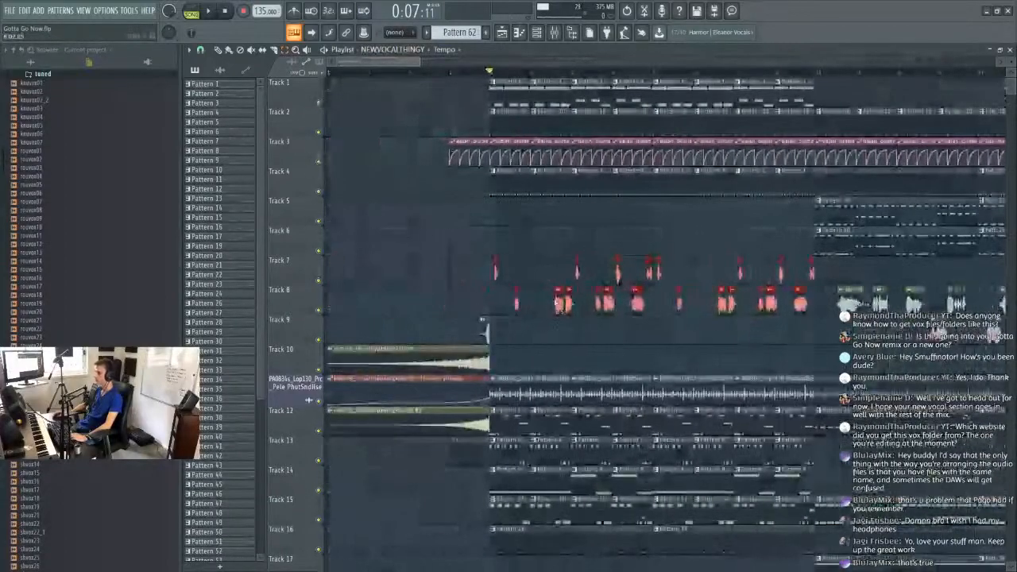
pyautogui.moveTo(397, 61); pyautogui.dragTo(410, 64)
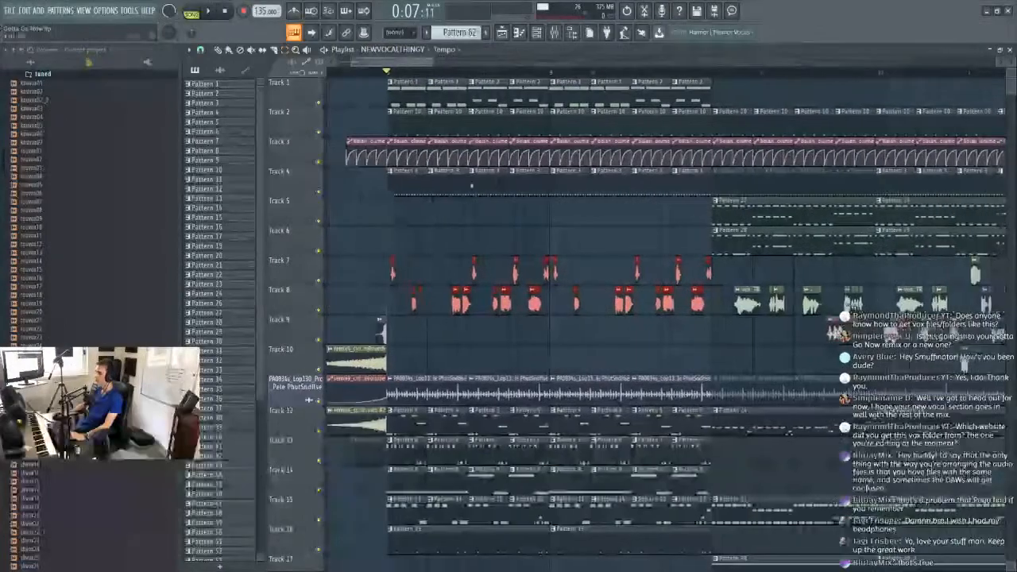
pyautogui.click(405, 51)
pyautogui.click(521, 63)
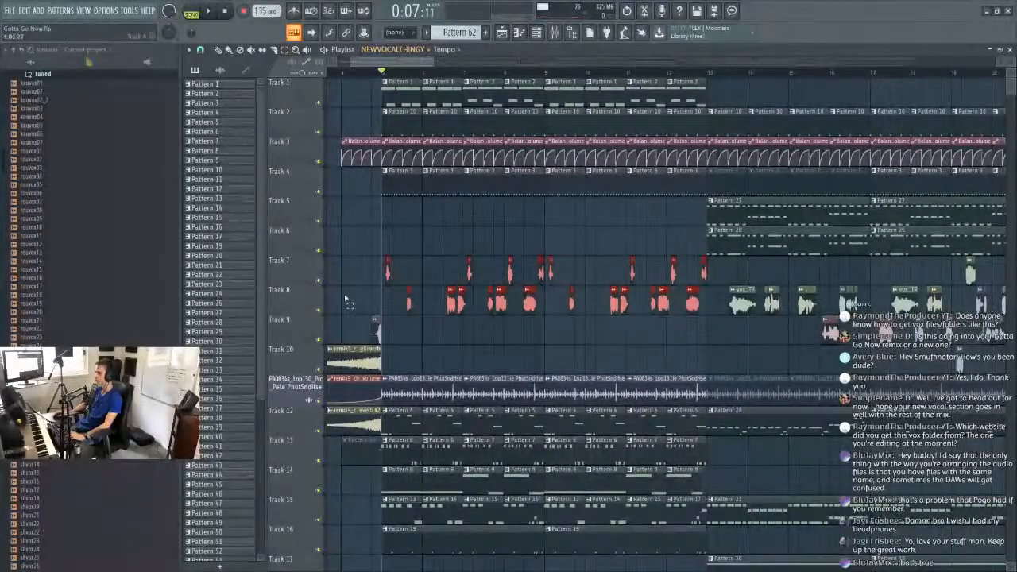
pyautogui.click(373, 51)
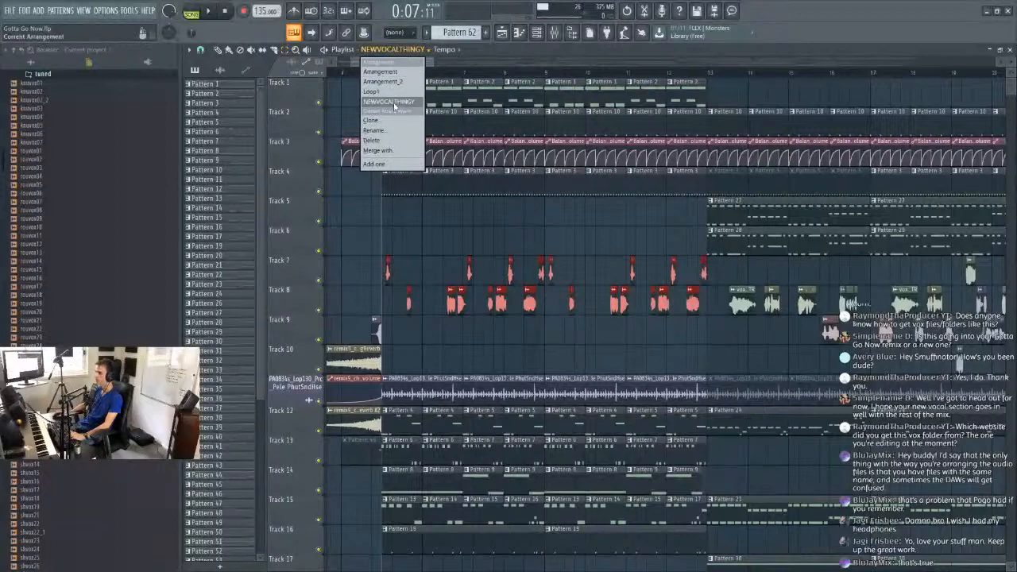
pyautogui.click(486, 53)
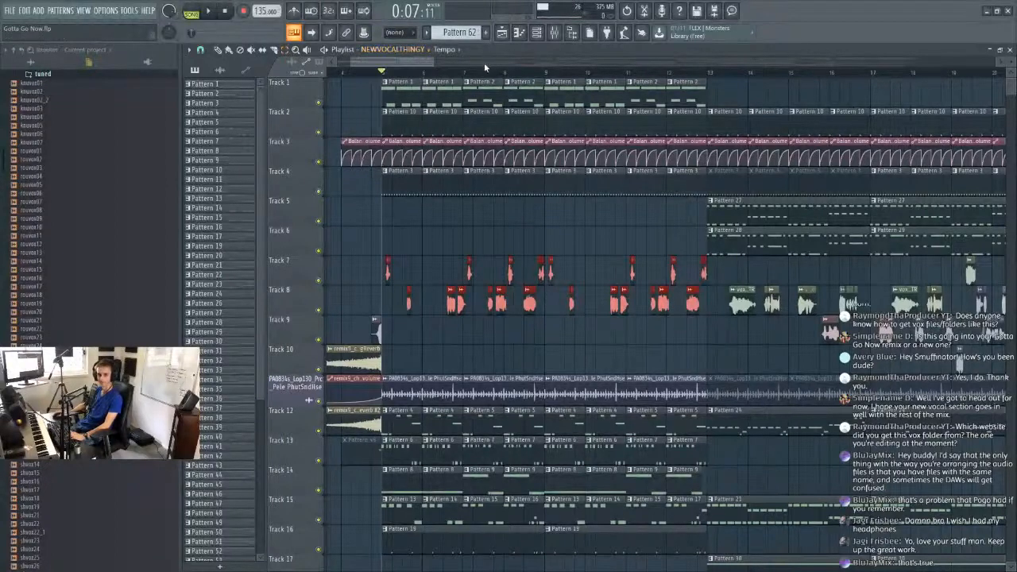
pyautogui.moveTo(371, 262); pyautogui.dragTo(716, 302)
pyautogui.press('Delete')
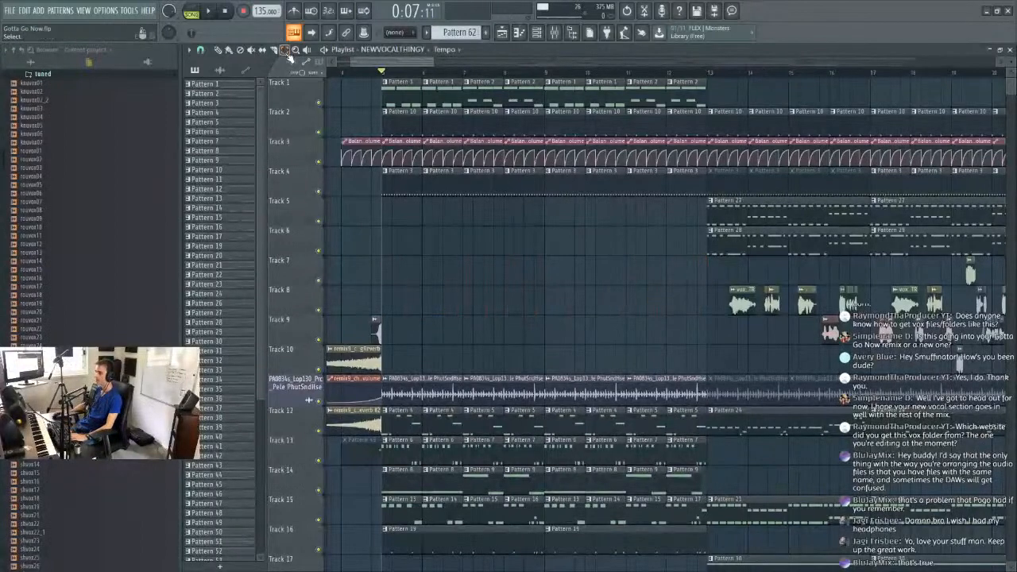
# Select bars 5 to 13 on the playlist timeline and briefly play the section without its vocals.
pyautogui.moveTo(381, 73); pyautogui.dragTo(695, 93)
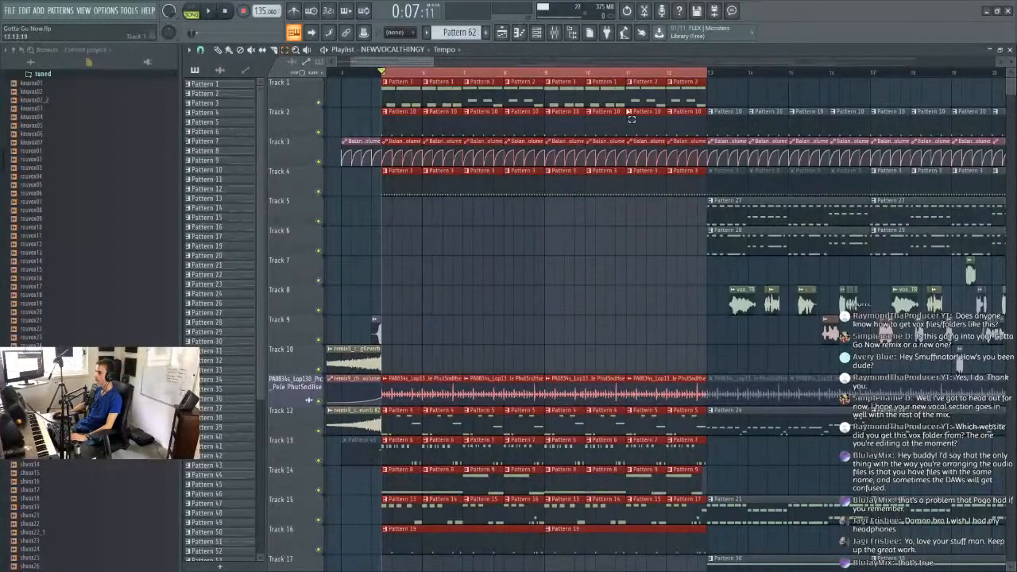
pyautogui.press('space')
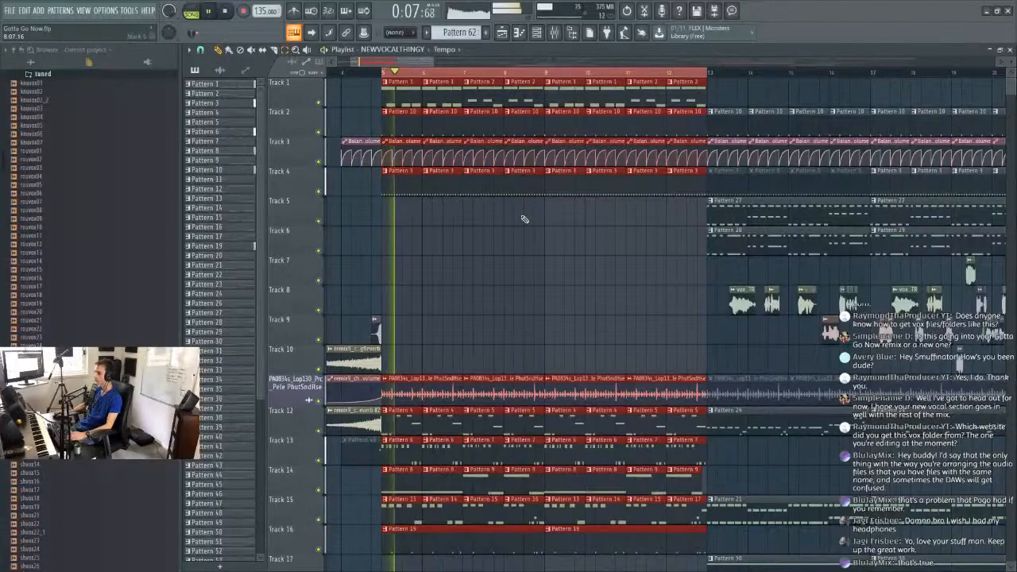
pyautogui.scroll(3, 374, 73)
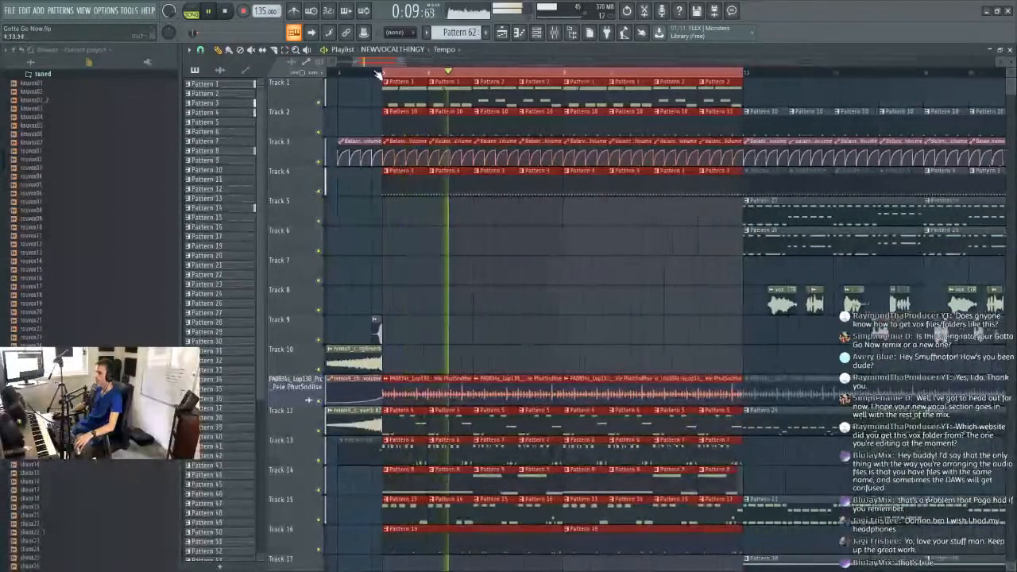
pyautogui.press('space')
# Play the arrangement from bar 21 to hear the section that still has its vocal clips.
pyautogui.moveTo(386, 62); pyautogui.dragTo(388, 62)
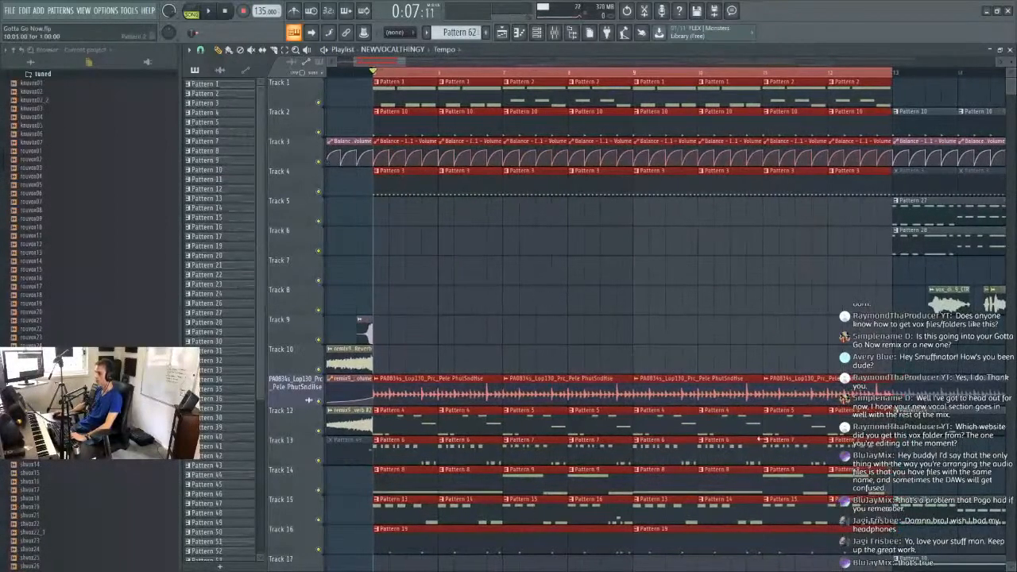
pyautogui.scroll(-6, 375, 79)
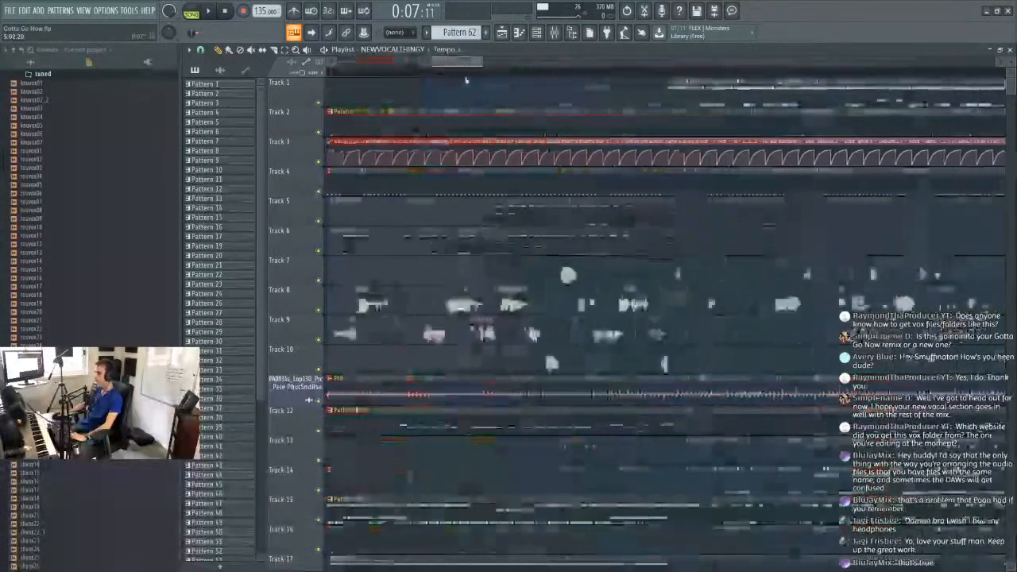
pyautogui.moveTo(477, 63); pyautogui.dragTo(382, 72)
pyautogui.press('space')
pyautogui.scroll(2, 57, 244)
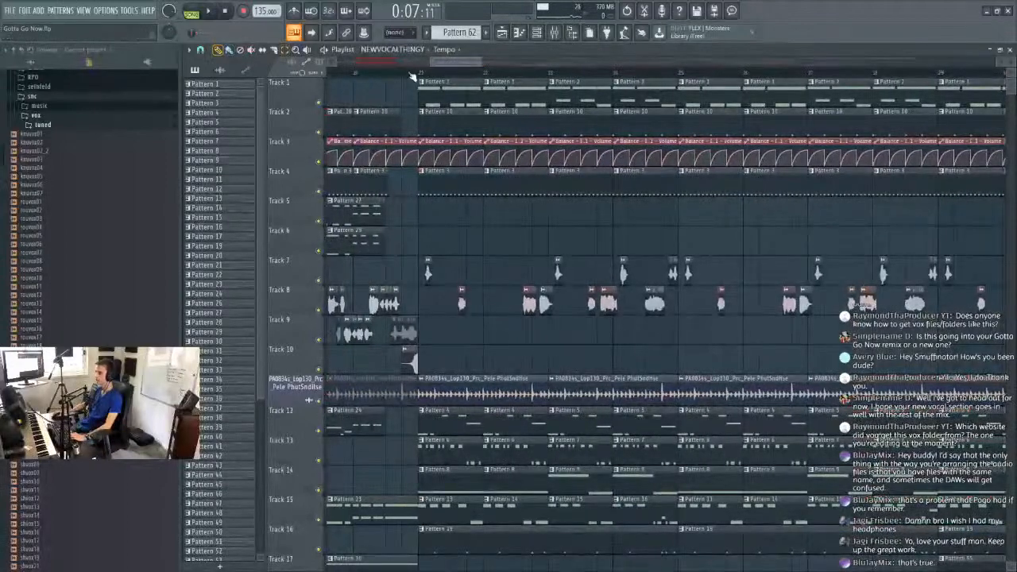
pyautogui.press('space')
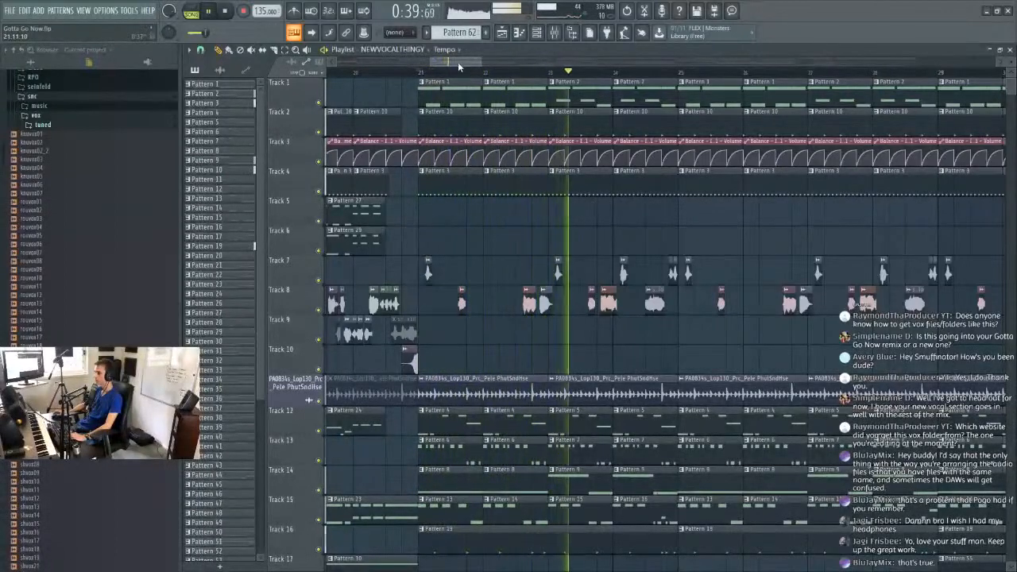
pyautogui.press('space')
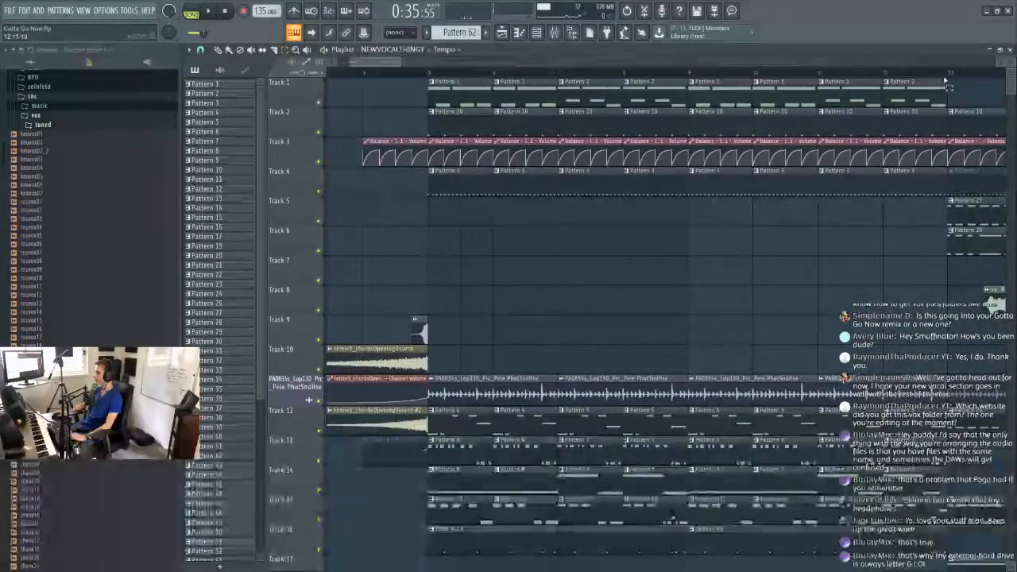
# Select bars 5 to 13 as the playback loop, start playing, and mute tracks 12 and 15.
pyautogui.moveTo(947, 73); pyautogui.dragTo(445, 72)
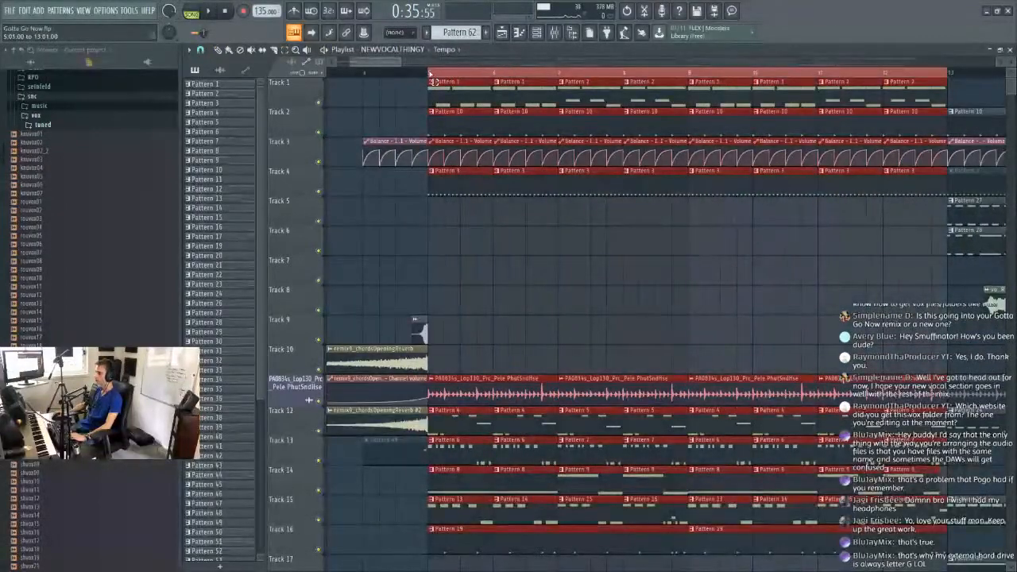
pyautogui.scroll(-2, 334, 462)
pyautogui.click(321, 461)
pyautogui.click(318, 401)
pyautogui.press('space')
pyautogui.click(318, 400)
pyautogui.click(319, 371)
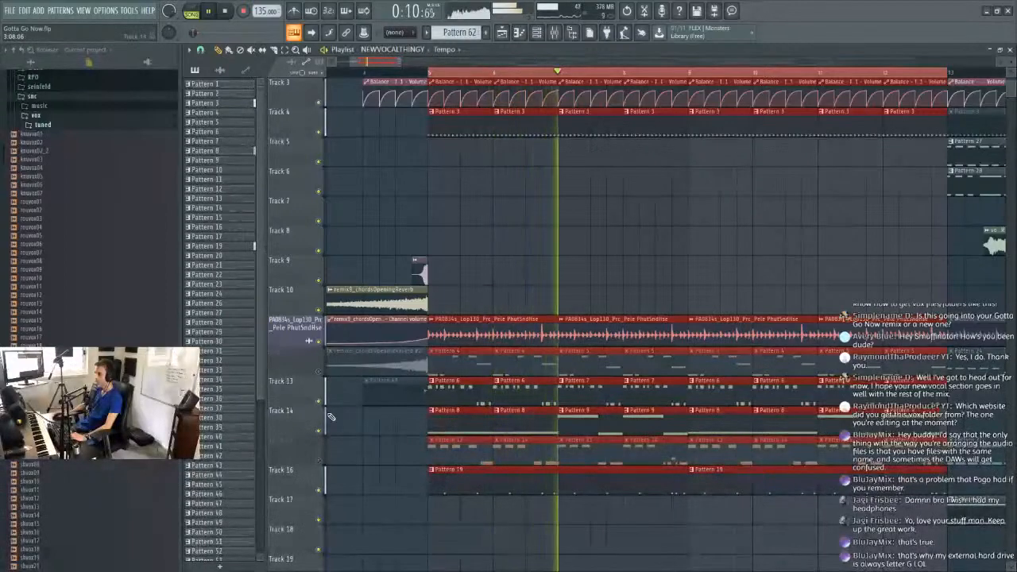
# Mute tracks 13 and 14 and unmute track 15 while the loop plays.
pyautogui.click(318, 400)
pyautogui.click(318, 459)
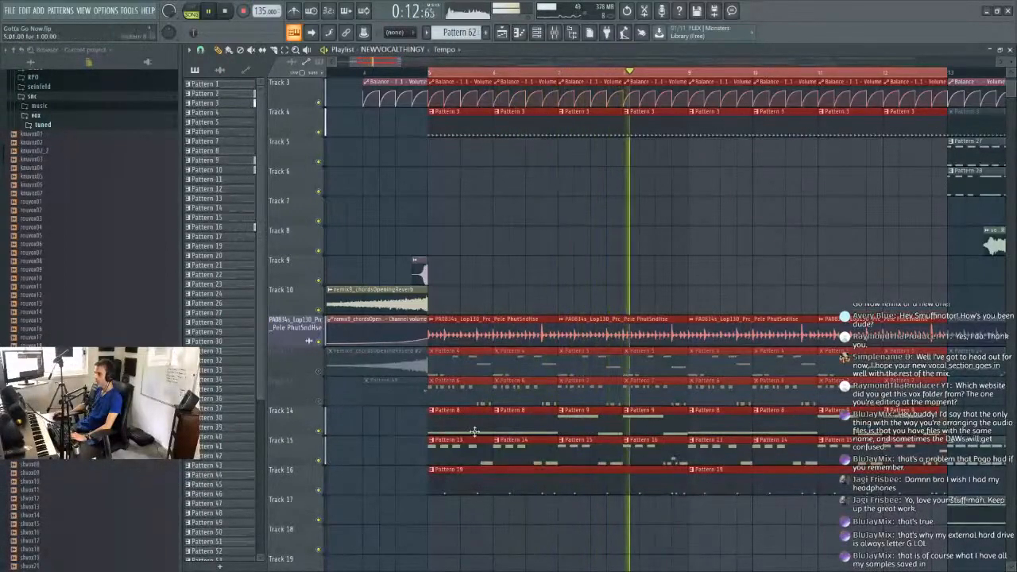
pyautogui.scroll(1, 451, 433)
pyautogui.click(319, 460)
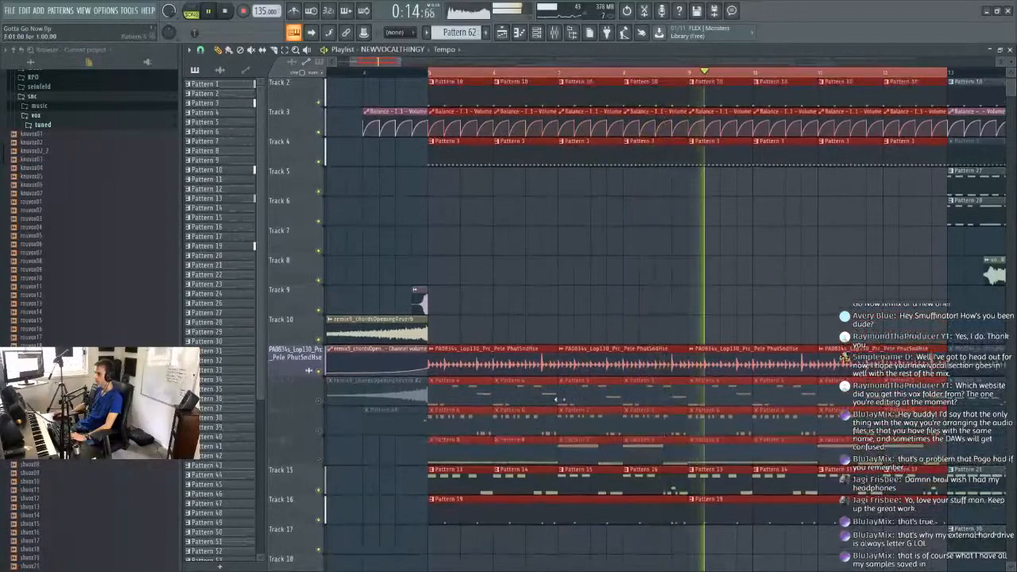
# Listen to the reduced backing loop across bars 5 to 13 and stop playback.
pyautogui.scroll(1, 554, 389)
pyautogui.moveTo(388, 63)
pyautogui.mouseDown()
pyautogui.moveTo(403, 63)
pyautogui.moveTo(389, 63)
pyautogui.mouseUp()
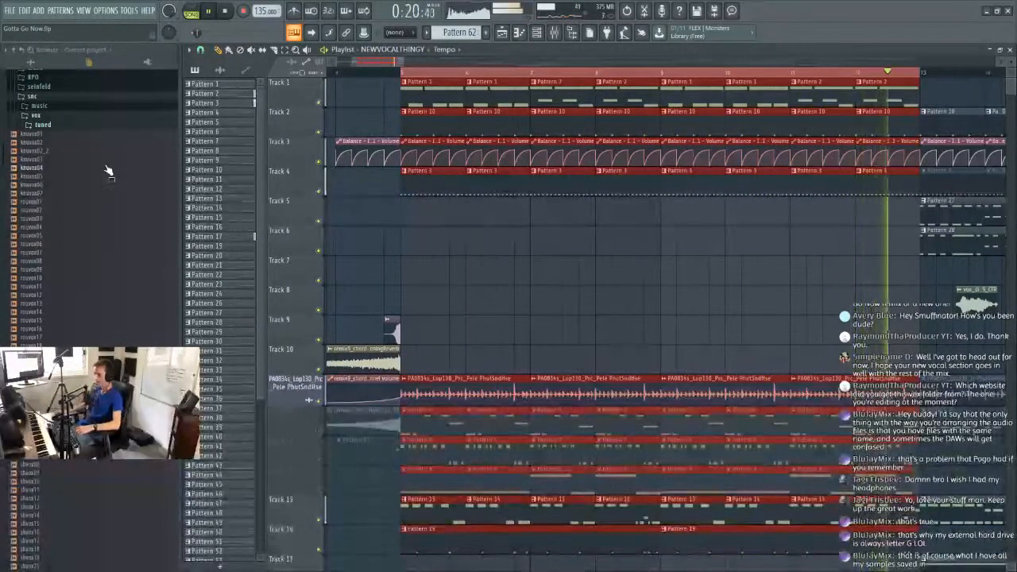
pyautogui.click(381, 64)
pyautogui.moveTo(382, 64); pyautogui.dragTo(386, 64)
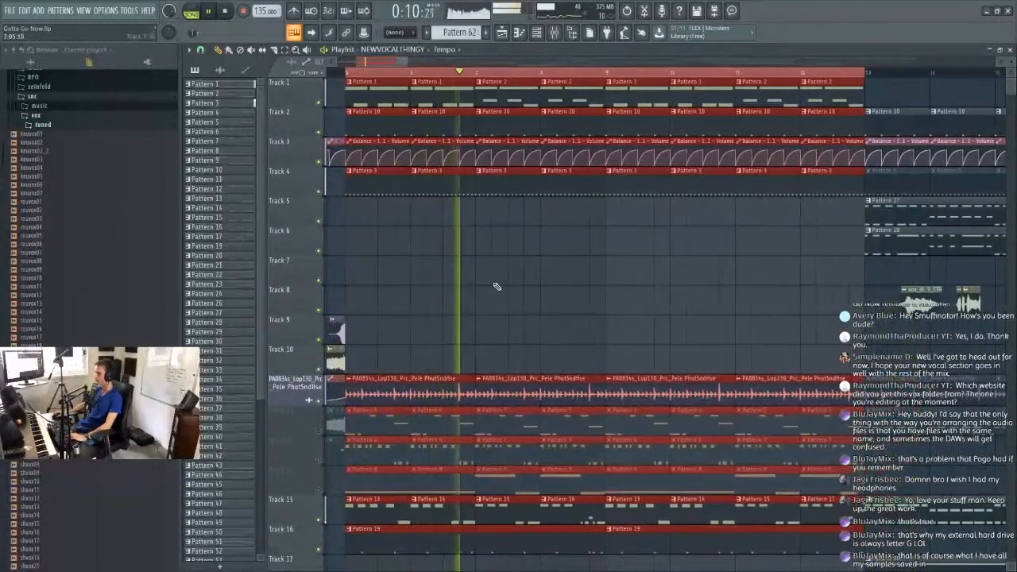
pyautogui.press('space')
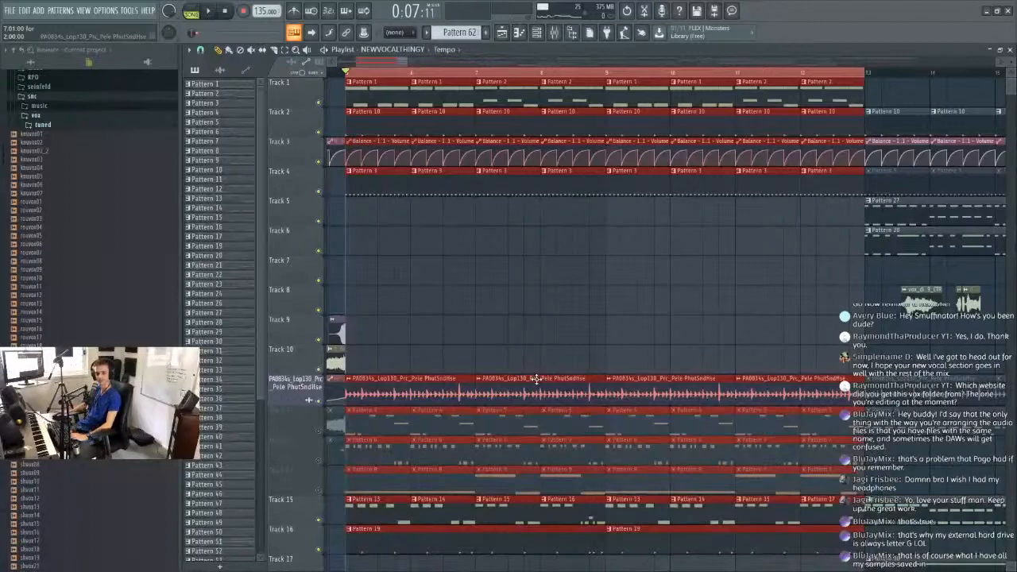
pyautogui.scroll(-4, 492, 80)
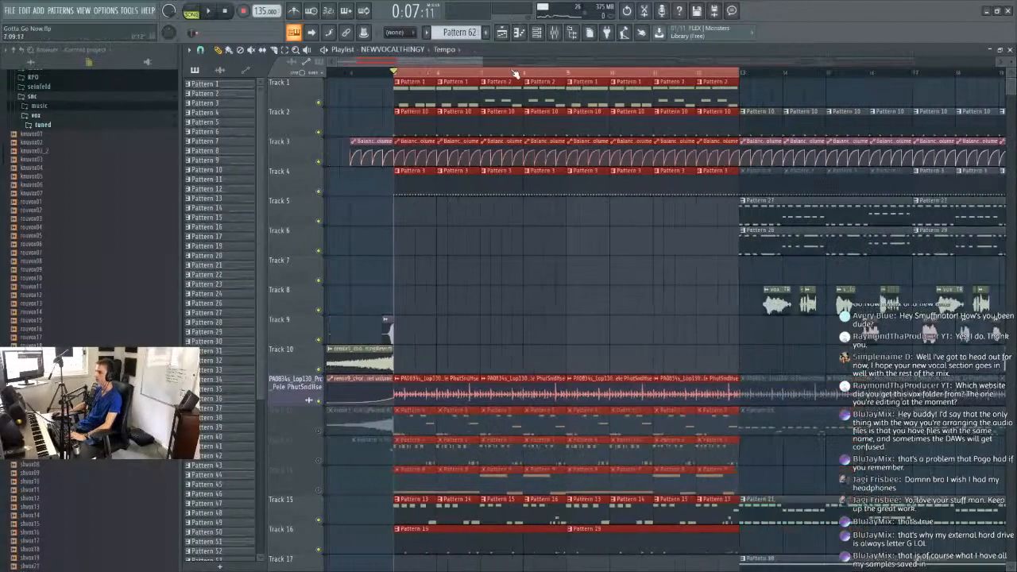
pyautogui.scroll(1, 430, 76)
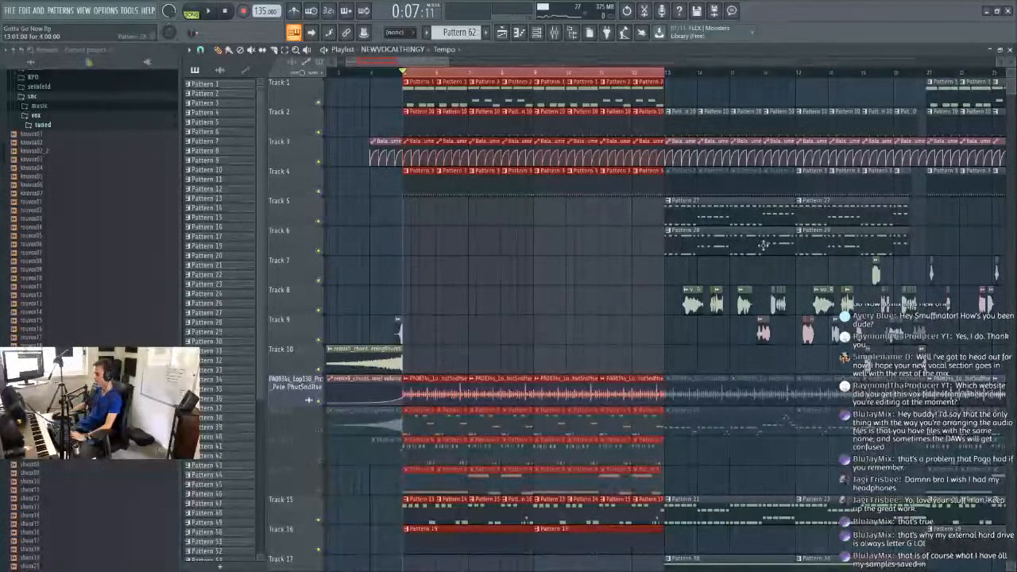
pyautogui.moveTo(429, 63); pyautogui.dragTo(406, 62)
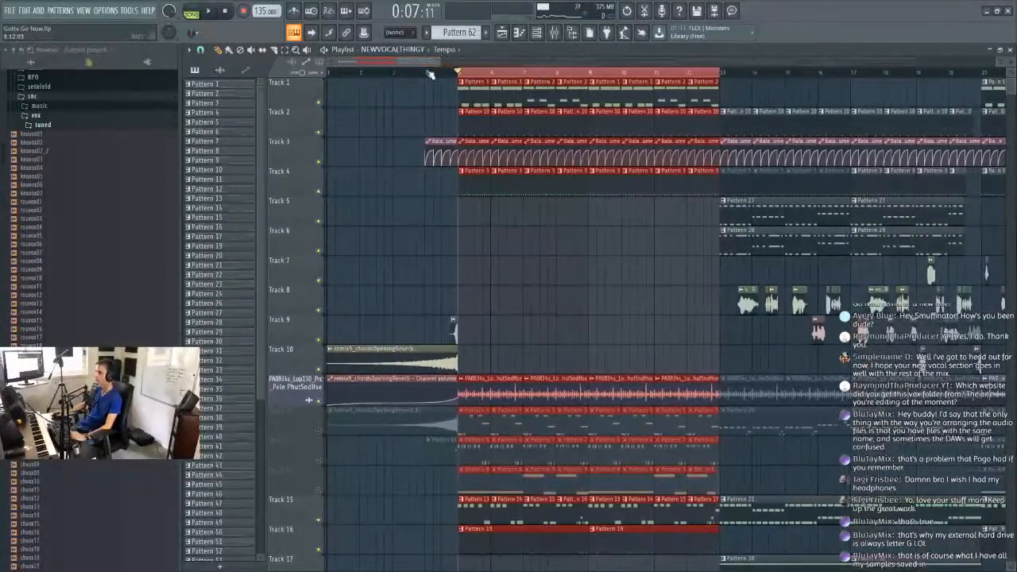
pyautogui.moveTo(438, 62); pyautogui.dragTo(411, 61)
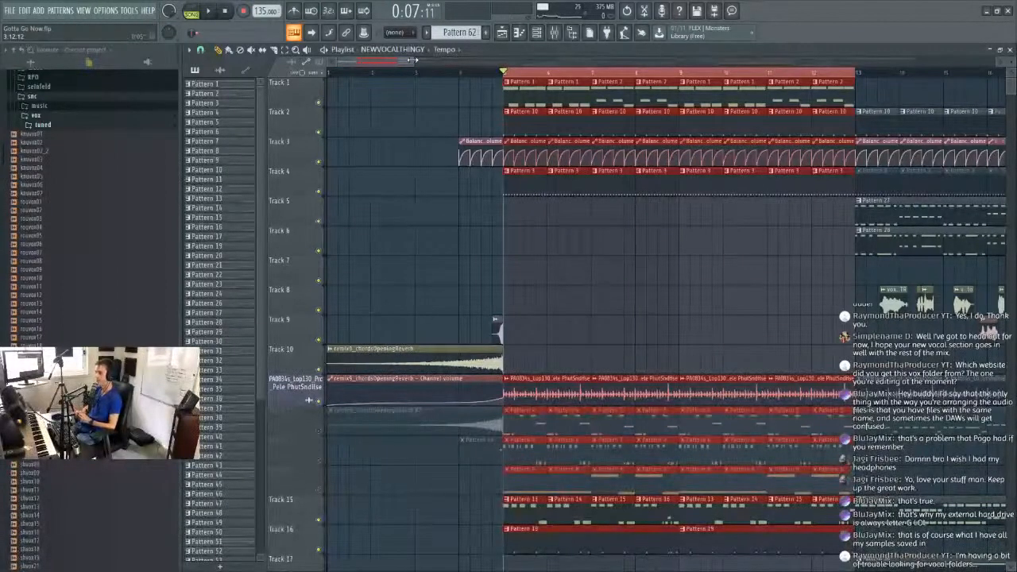
pyautogui.moveTo(412, 62); pyautogui.dragTo(545, 64)
pyautogui.moveTo(543, 61); pyautogui.dragTo(509, 62)
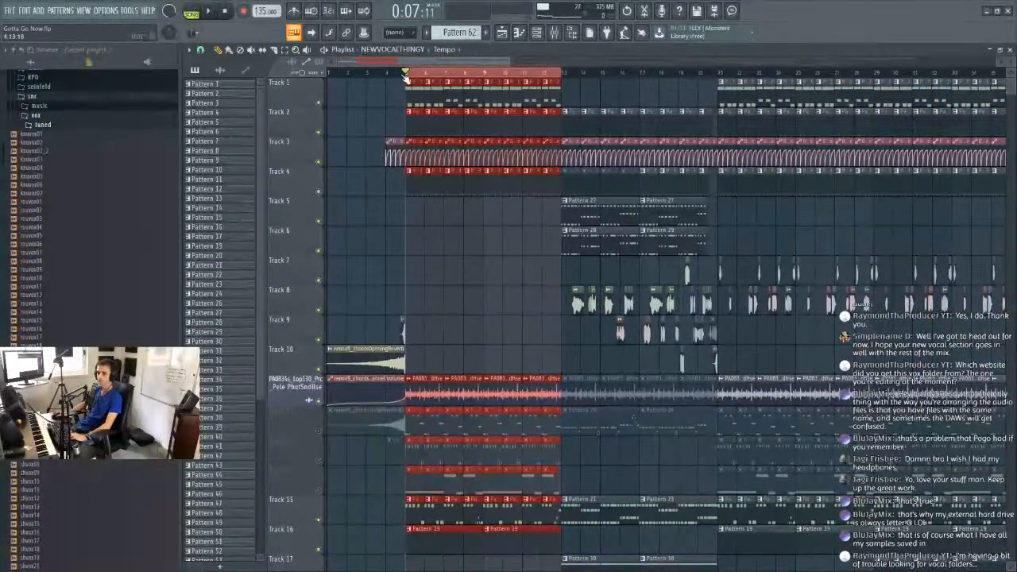
pyautogui.scroll(3, 405, 78)
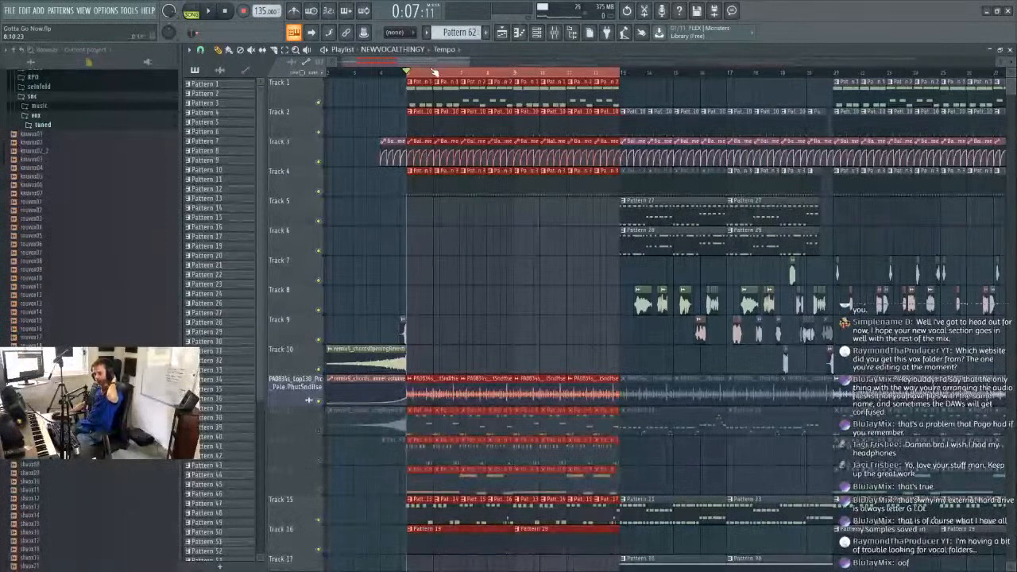
pyautogui.moveTo(423, 62); pyautogui.dragTo(426, 62)
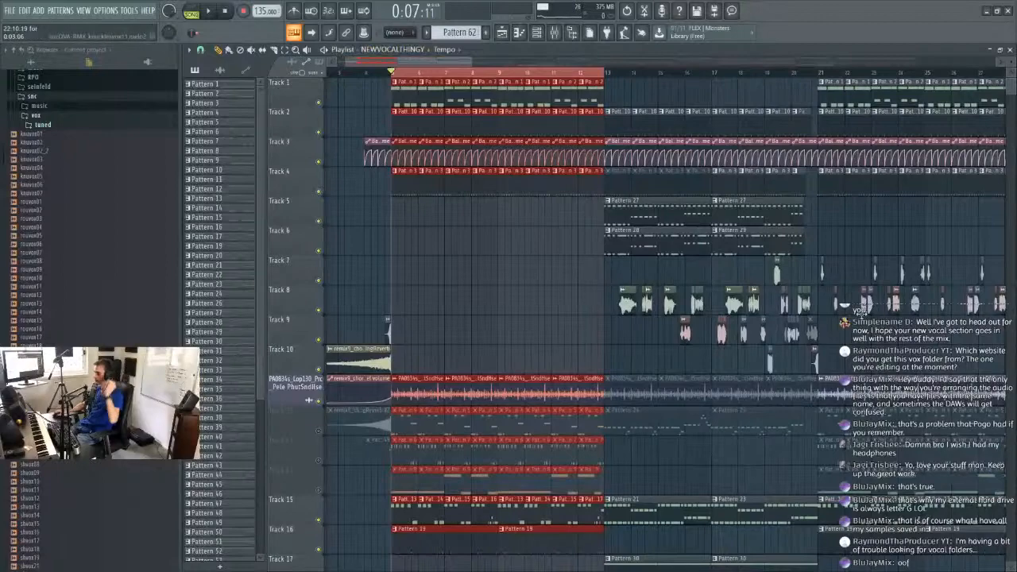
pyautogui.moveTo(422, 65); pyautogui.dragTo(353, 76)
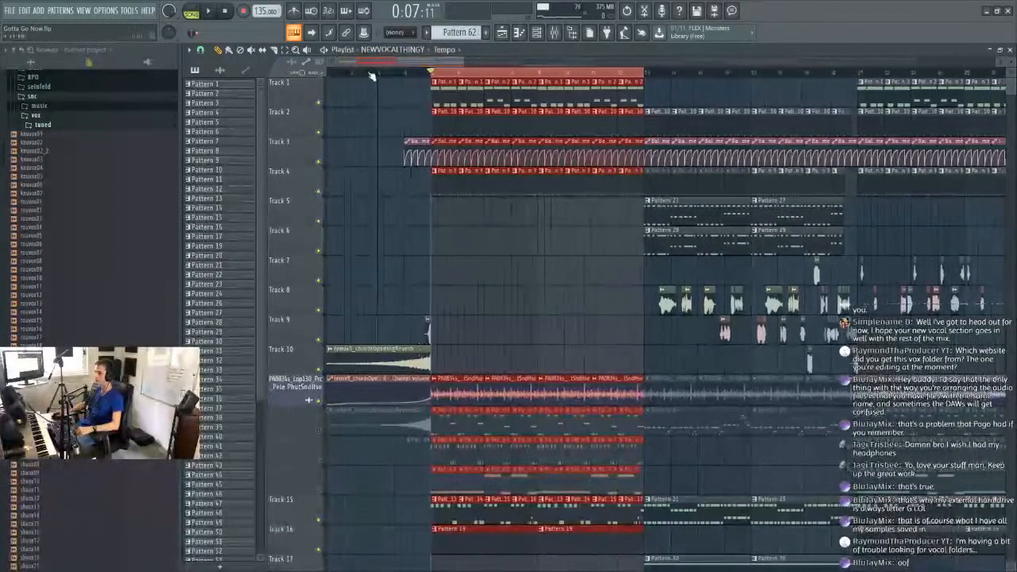
pyautogui.moveTo(463, 63); pyautogui.dragTo(421, 65)
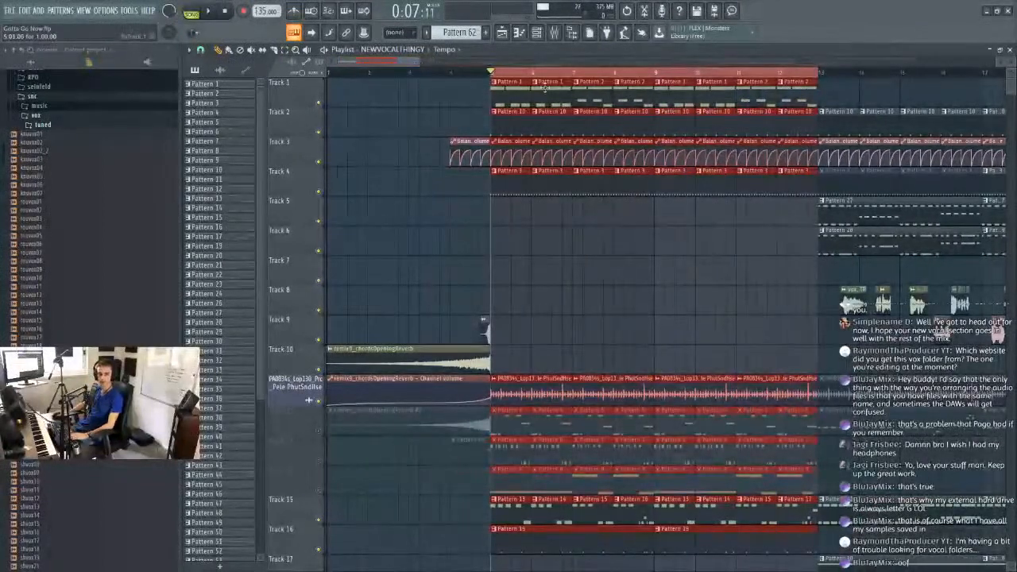
# Play back the selected section from bar 5 while looking through the vox samples in the browser.
pyautogui.press('space')
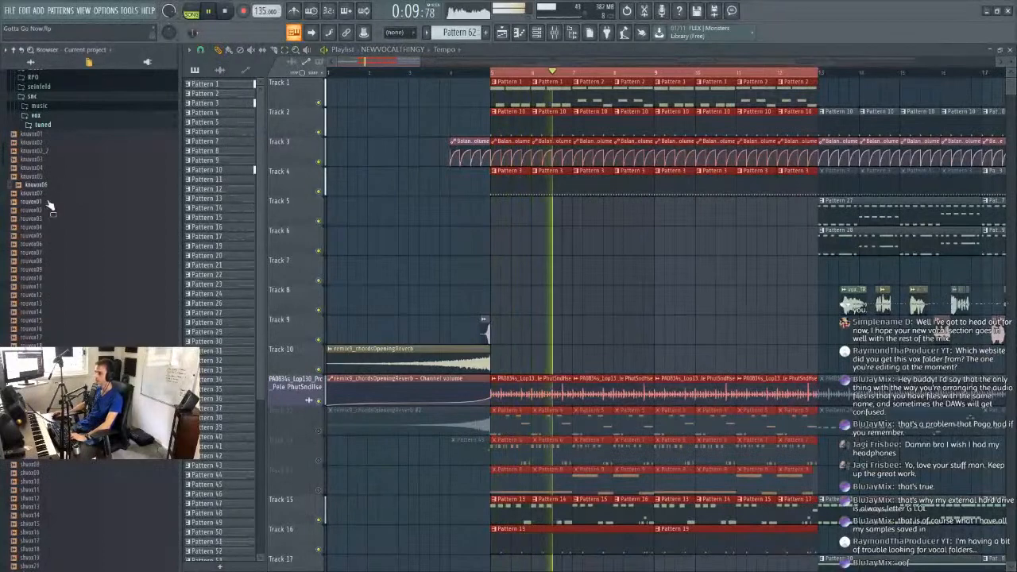
pyautogui.scroll(-2, 62, 257)
pyautogui.scroll(-8, 62, 257)
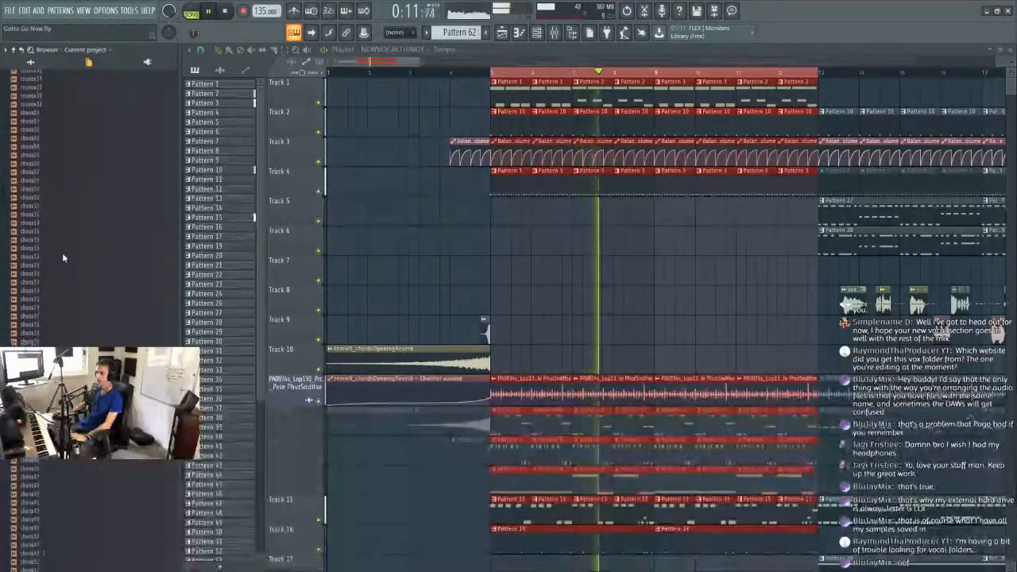
pyautogui.scroll(-3, 62, 257)
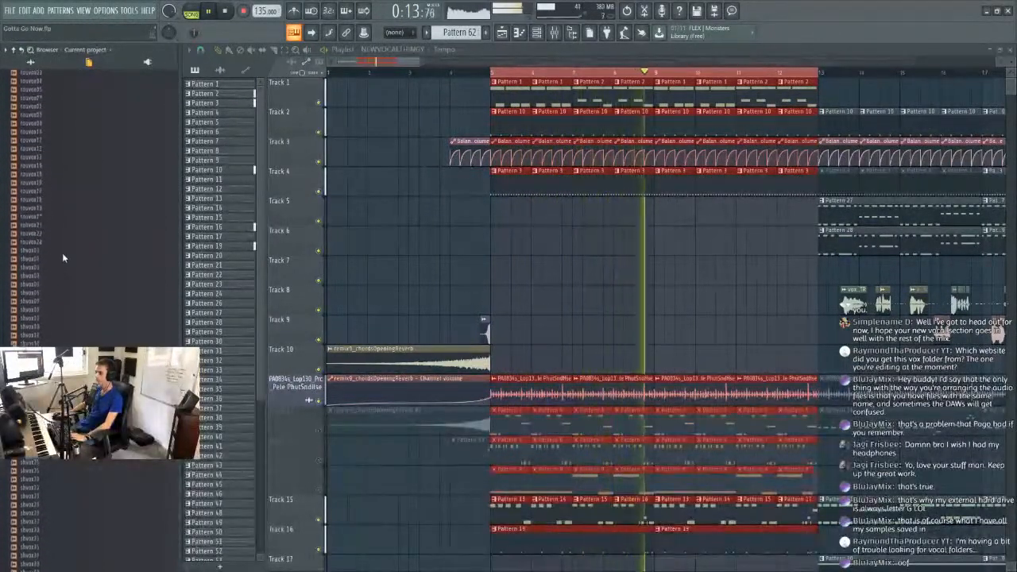
pyautogui.scroll(8, 66, 278)
pyautogui.press('space')
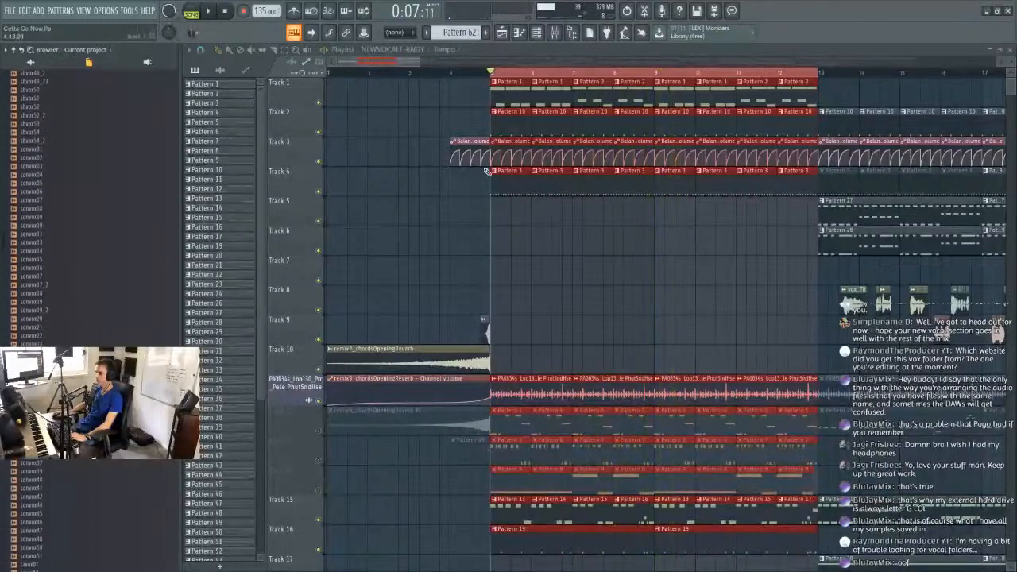
# Replay the selected section from bar 5 to listen for where new vocal samples could fit.
pyautogui.scroll(1, 510, 78)
pyautogui.scroll(2, 511, 78)
pyautogui.scroll(-4, 143, 469)
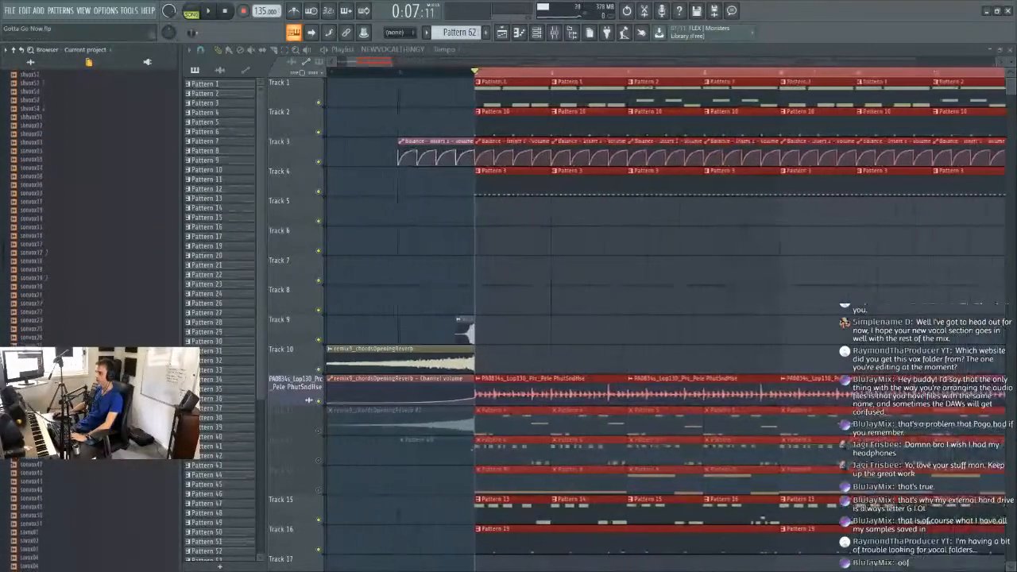
pyautogui.press('space')
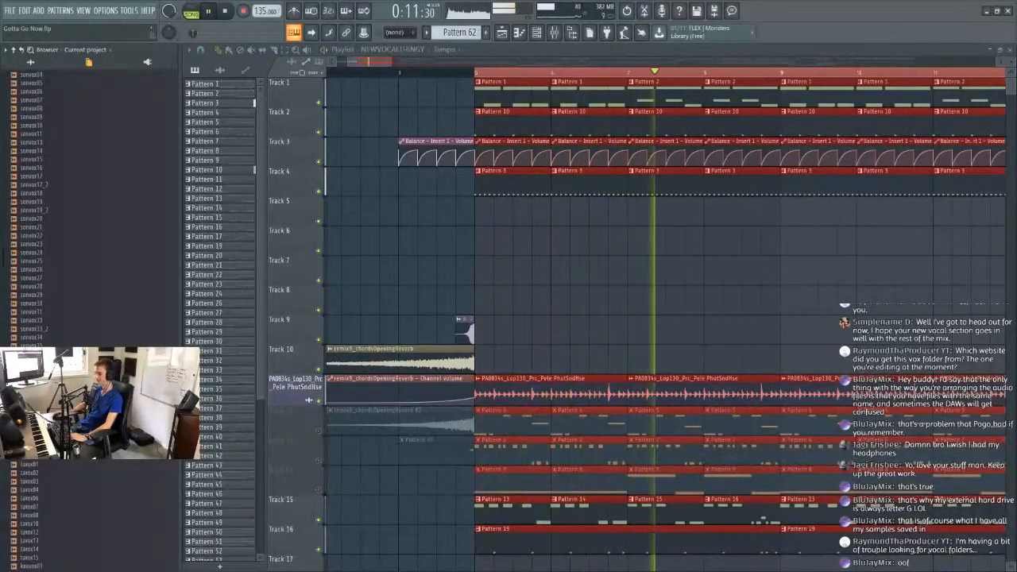
pyautogui.press('space')
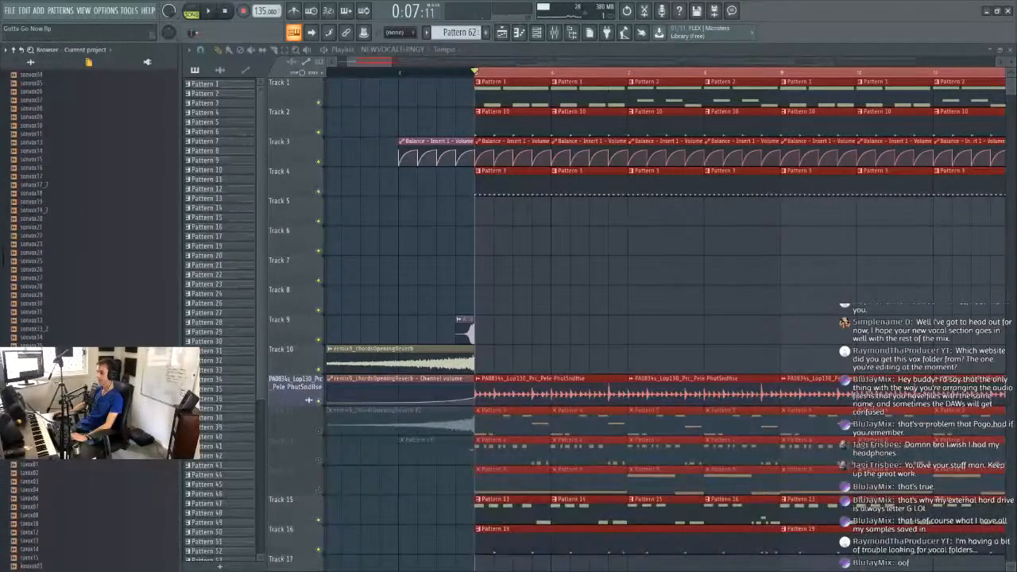
pyautogui.press('space')
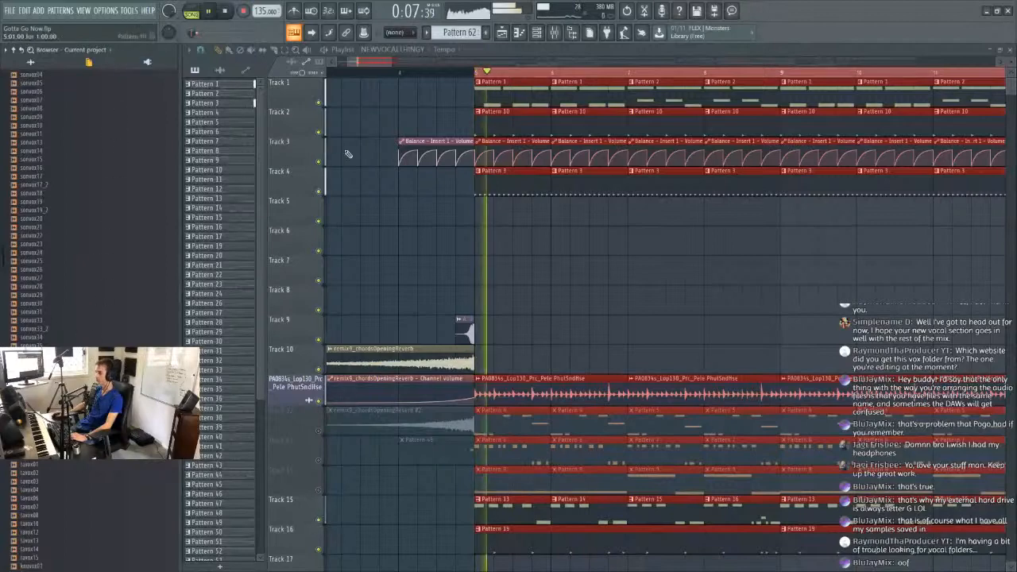
pyautogui.press('space')
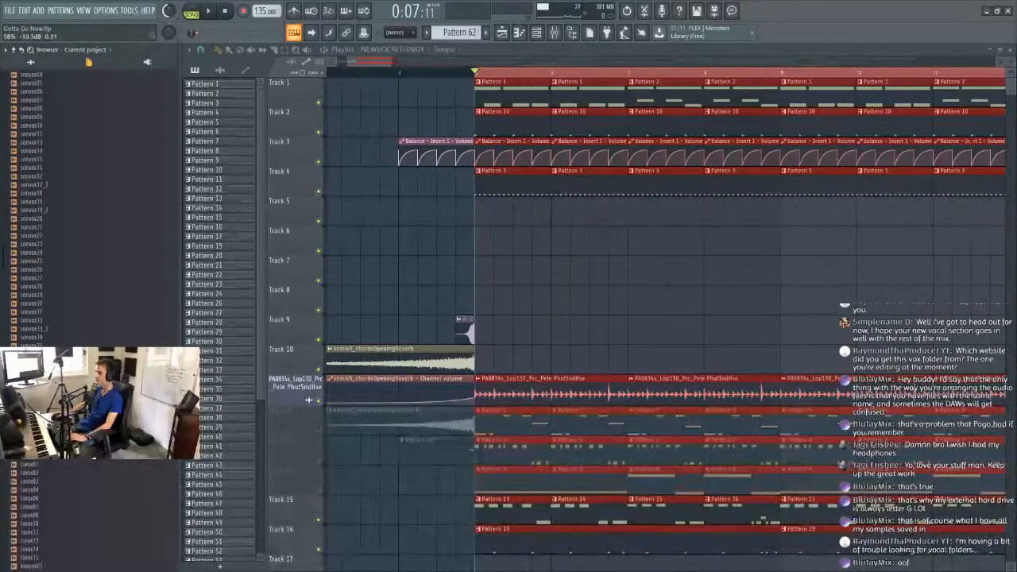
# Place sonvox47, sonvox46 and sonvox50 at bar 5 on Tracks 6, 7 and 5, sonvox51 at bar 6 on Track 8, and sonvox48 mid-bar 5 on Track 9.
pyautogui.moveTo(465, 326); pyautogui.dragTo(483, 243)
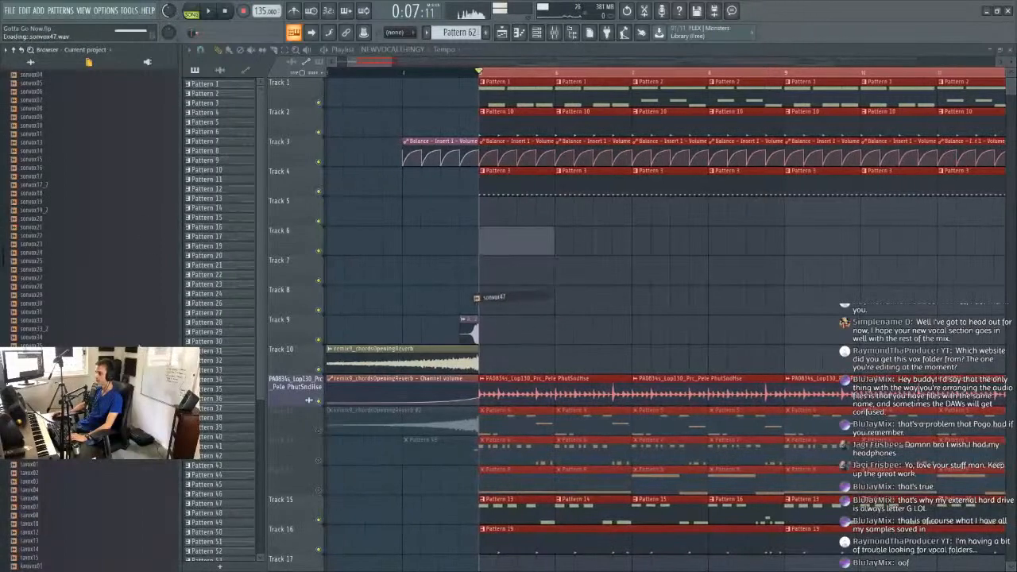
pyautogui.moveTo(416, 331); pyautogui.dragTo(499, 272)
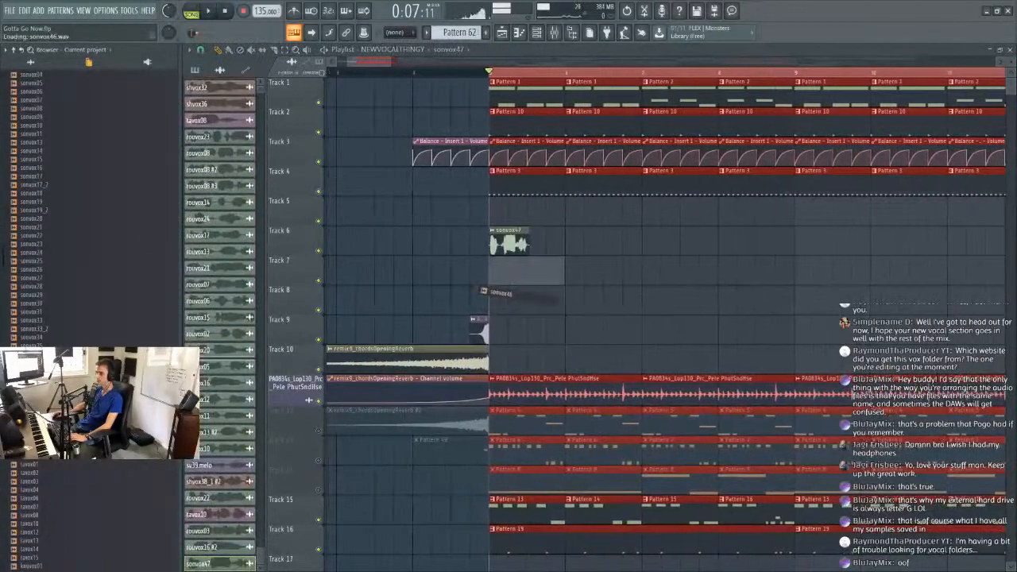
pyautogui.moveTo(416, 259); pyautogui.dragTo(542, 219)
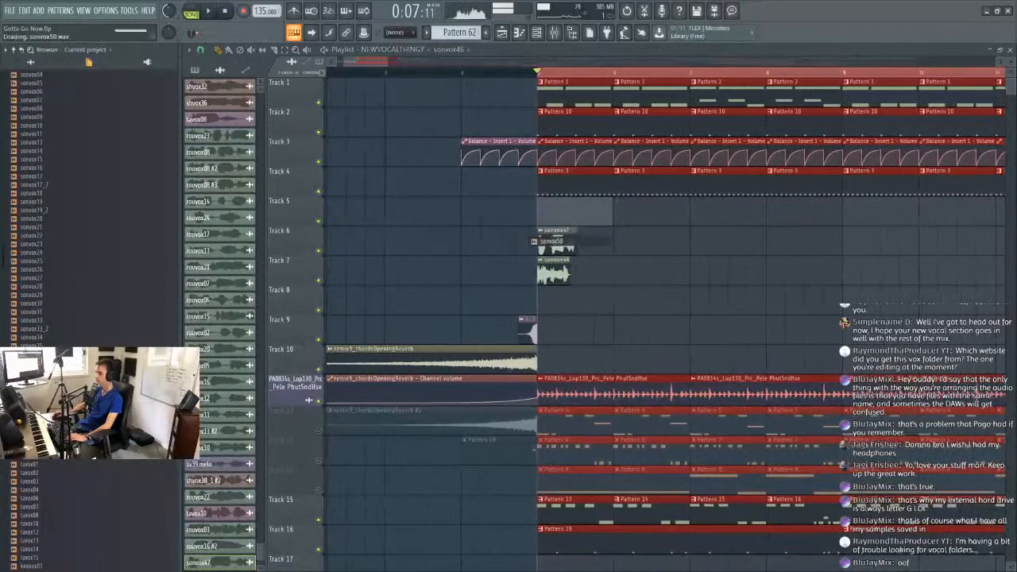
pyautogui.moveTo(43, 453); pyautogui.dragTo(623, 309)
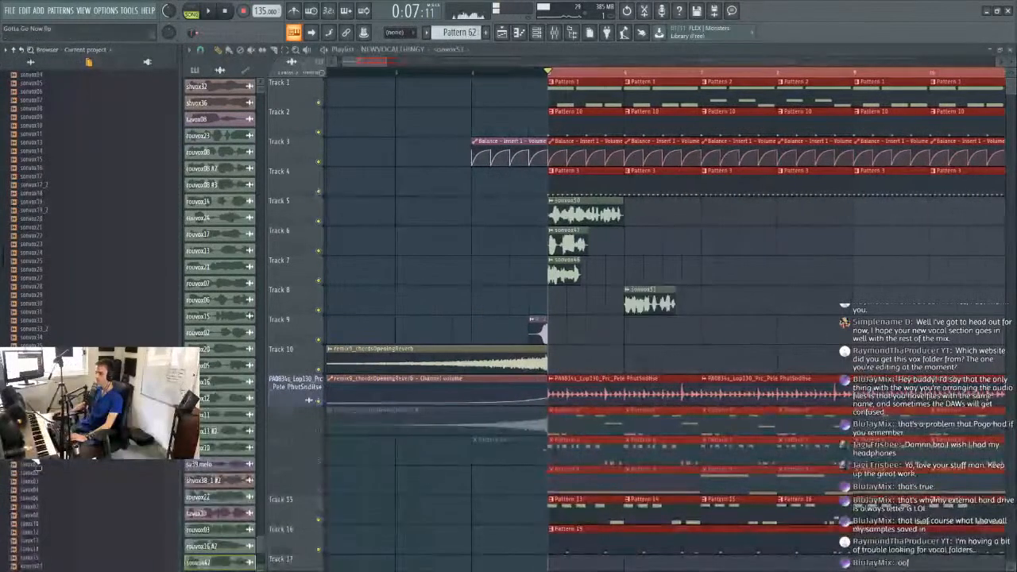
pyautogui.moveTo(482, 385); pyautogui.dragTo(601, 332)
# Place knuvox02, knuvox01 and knuvox03 from the vox folder at bar 6 on Tracks 7, 6 and 9.
pyautogui.scroll(-5, 45, 268)
pyautogui.scroll(15, 50, 272)
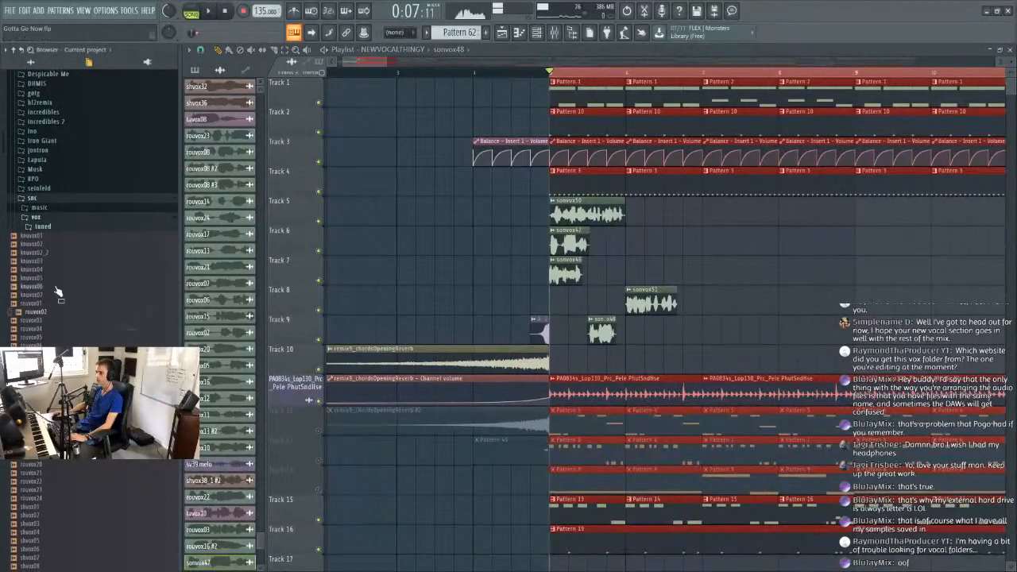
pyautogui.moveTo(39, 251); pyautogui.dragTo(644, 236)
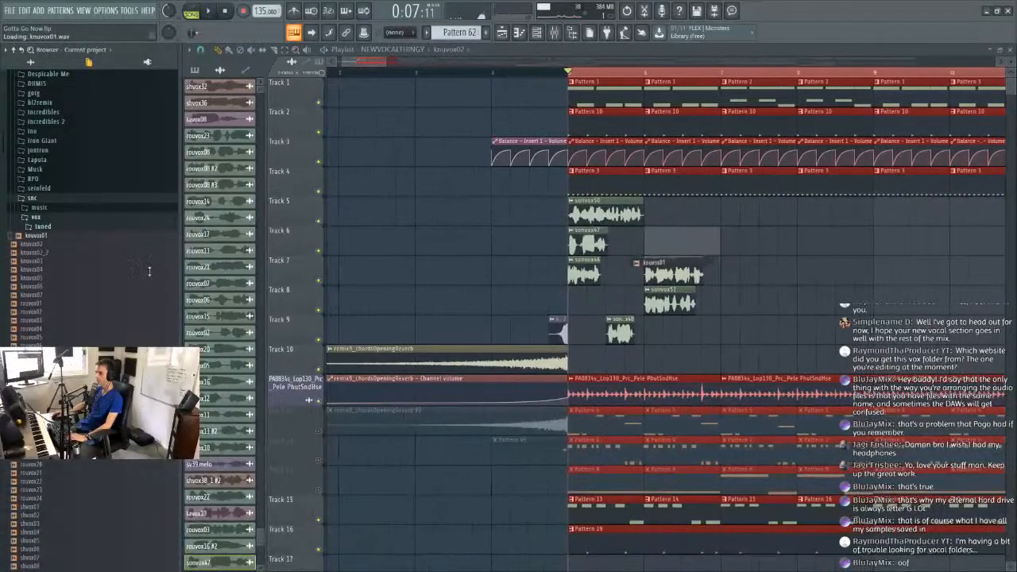
pyautogui.moveTo(39, 263); pyautogui.dragTo(654, 325)
pyautogui.moveTo(41, 270); pyautogui.dragTo(47, 187)
# Audition the shvox samples around shvox49 and place shvox49_23 on Track 6 at bar 8.
pyautogui.scroll(-6, 63, 284)
pyautogui.scroll(-8, 58, 277)
pyautogui.scroll(-6, 58, 238)
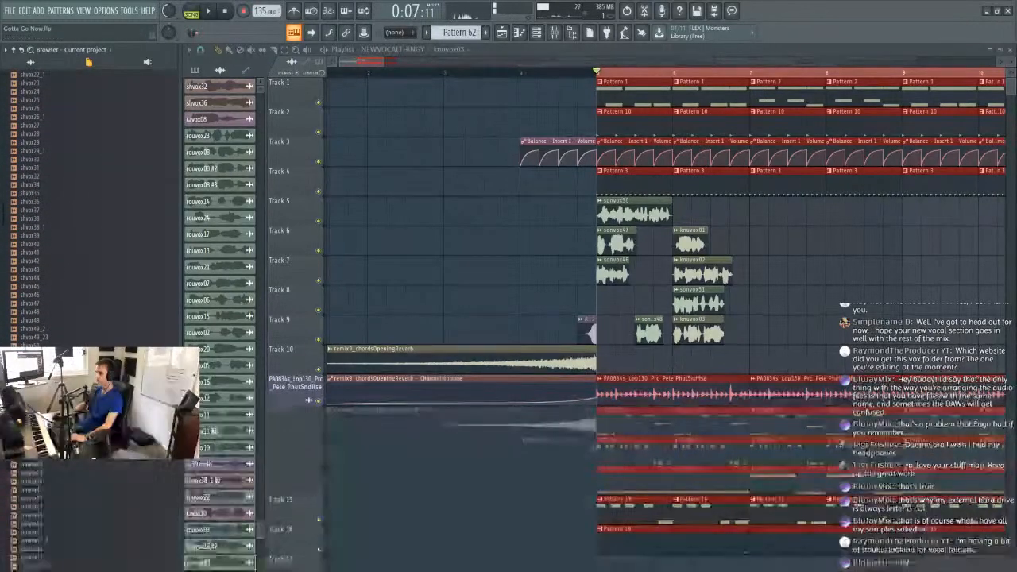
pyautogui.click(35, 321)
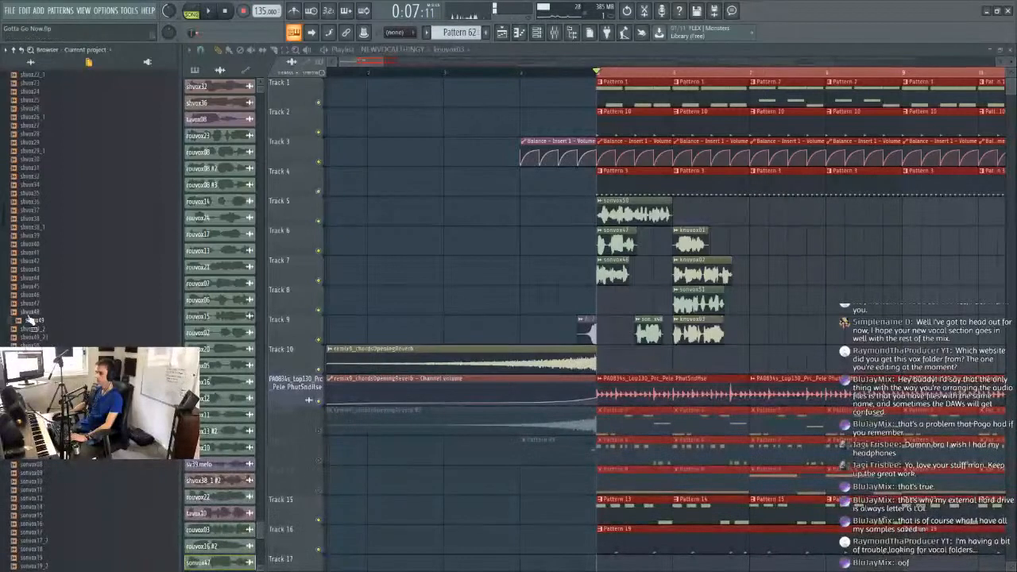
pyautogui.click(30, 294)
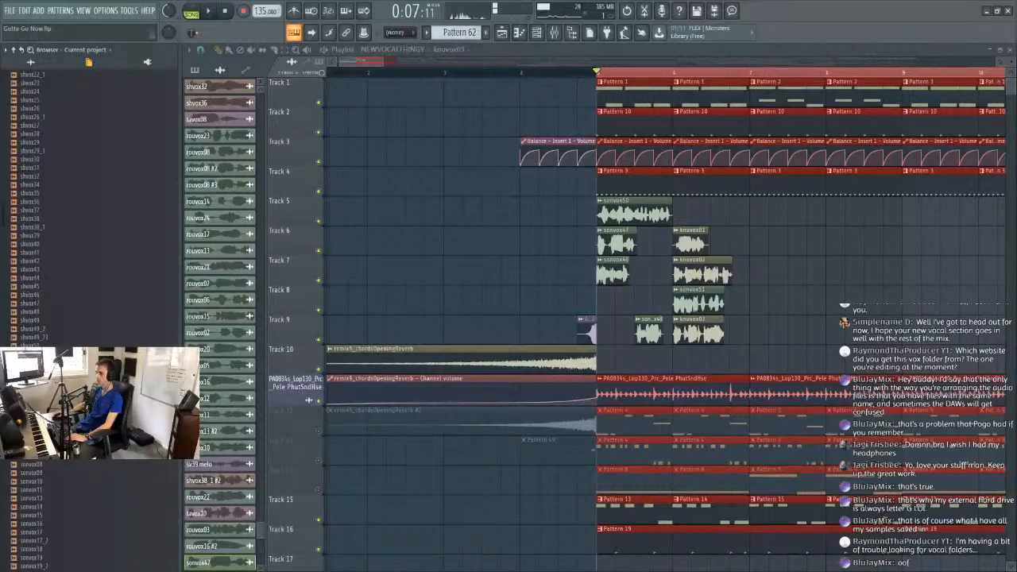
pyautogui.moveTo(30, 355); pyautogui.dragTo(700, 238)
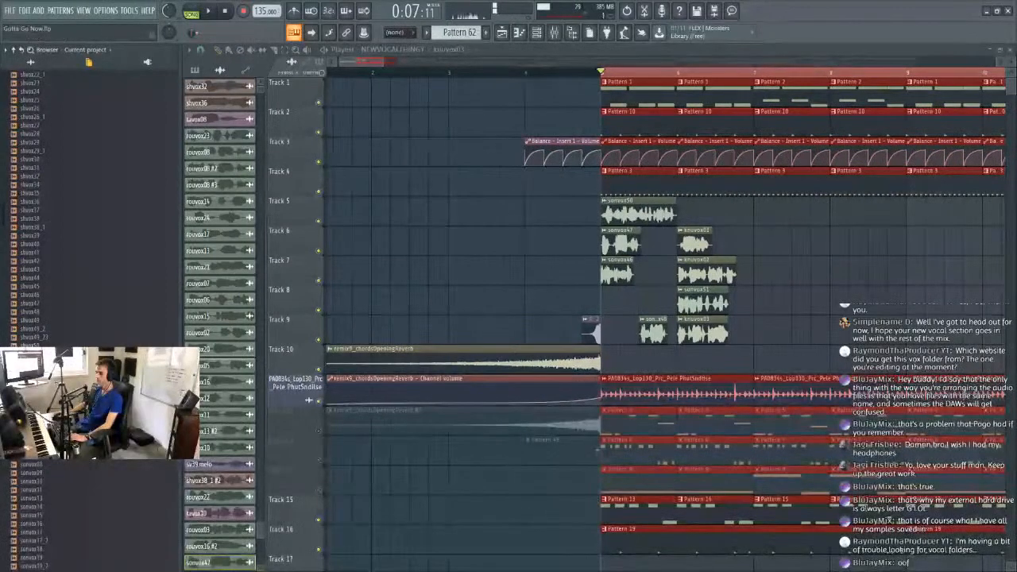
pyautogui.click(34, 323)
pyautogui.click(41, 329)
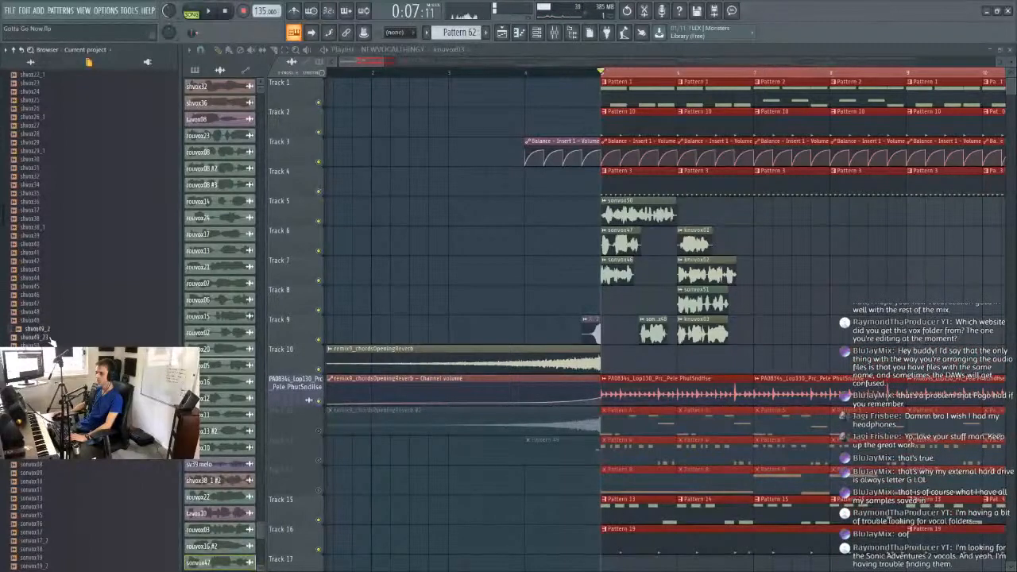
pyautogui.click(44, 338)
pyautogui.moveTo(67, 337); pyautogui.dragTo(846, 239)
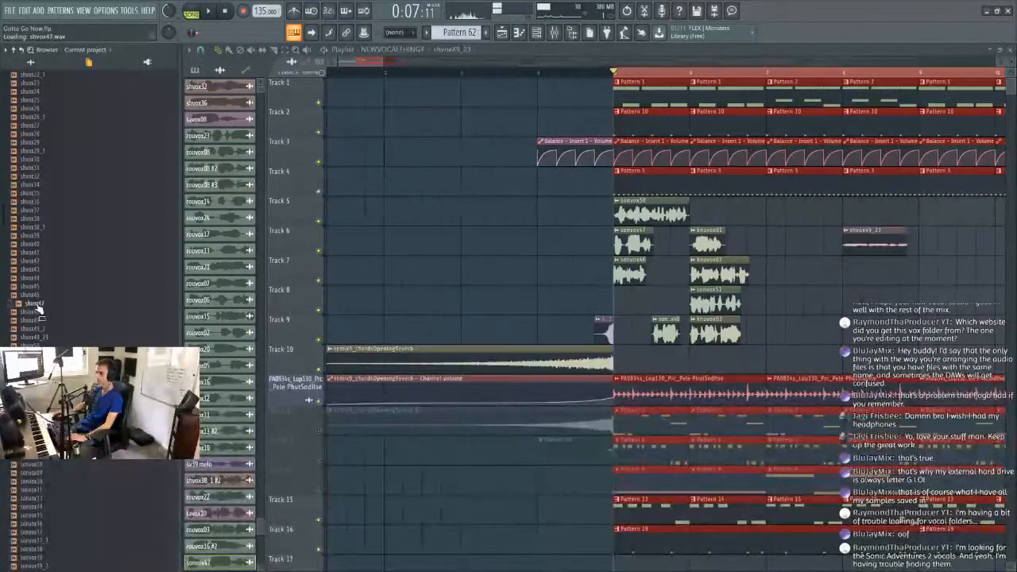
# Audition the samples around shvox47 and place shvox47 on Track 6 halfway through bar 7.
pyautogui.click(41, 313)
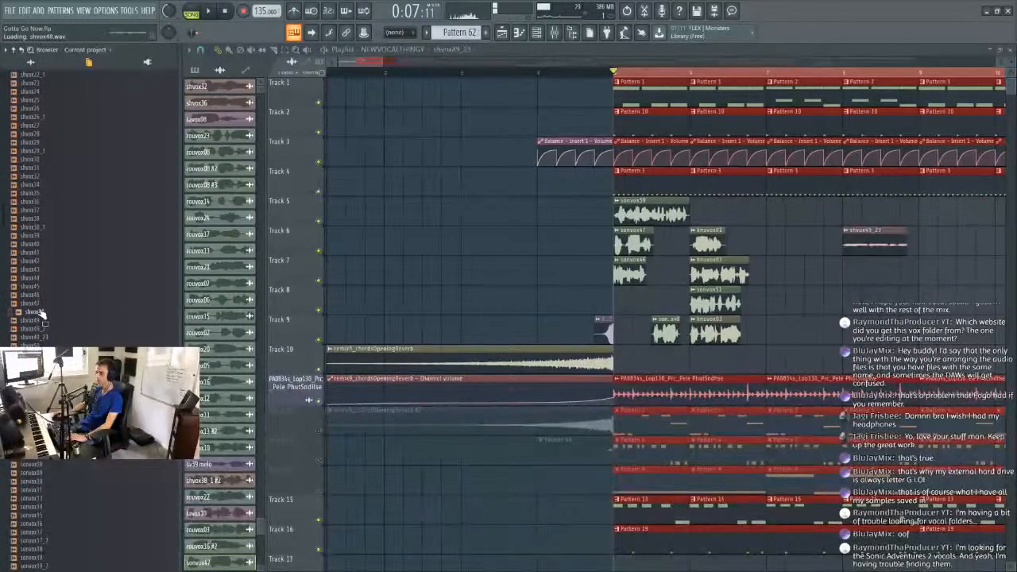
pyautogui.moveTo(31, 305); pyautogui.dragTo(37, 284)
pyautogui.click(38, 297)
pyautogui.click(37, 305)
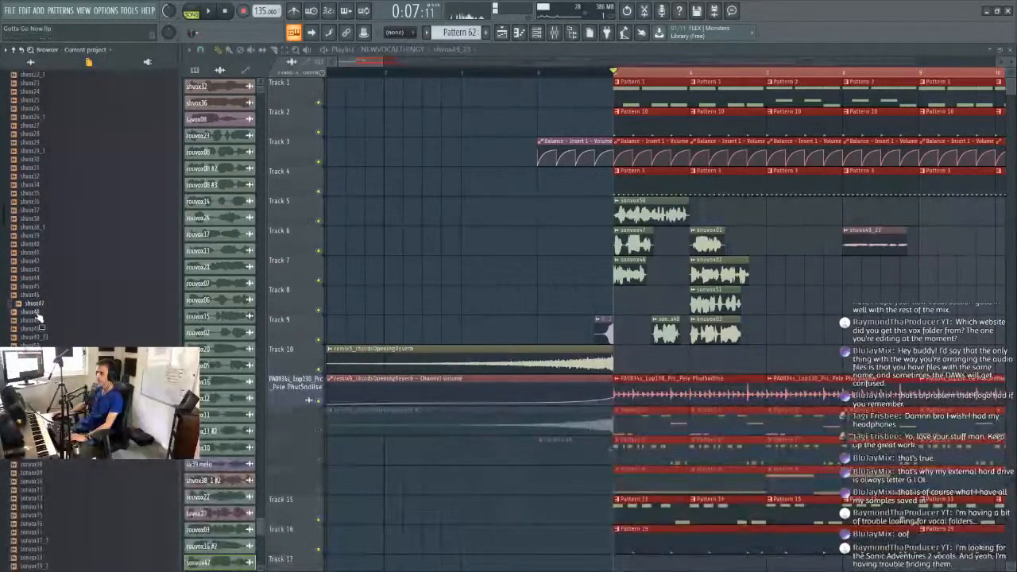
pyautogui.click(37, 313)
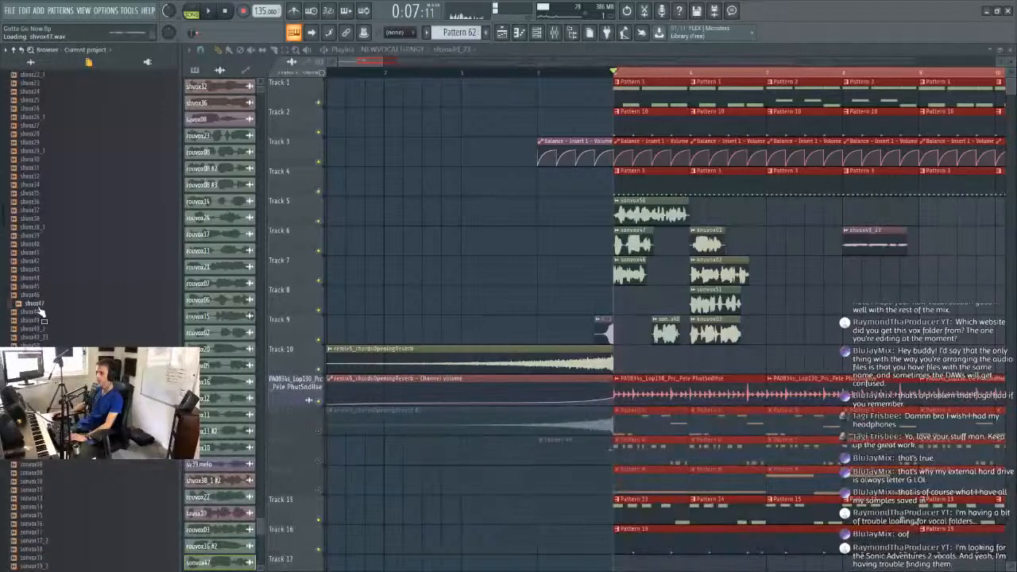
pyautogui.moveTo(44, 310); pyautogui.dragTo(805, 239)
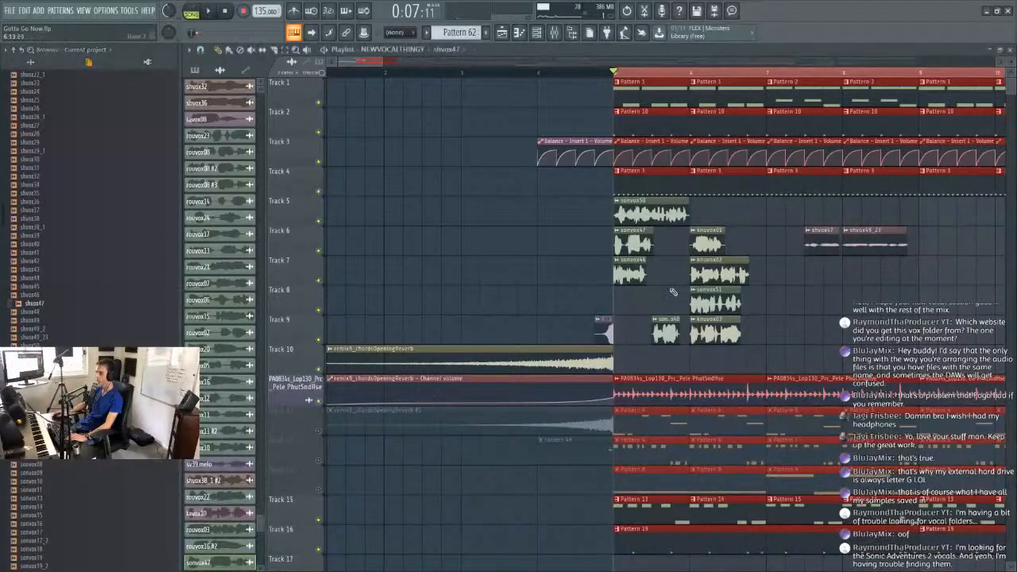
# Audition the knuvox08 and knuvox05 samples.
pyautogui.scroll(-20, 32, 199)
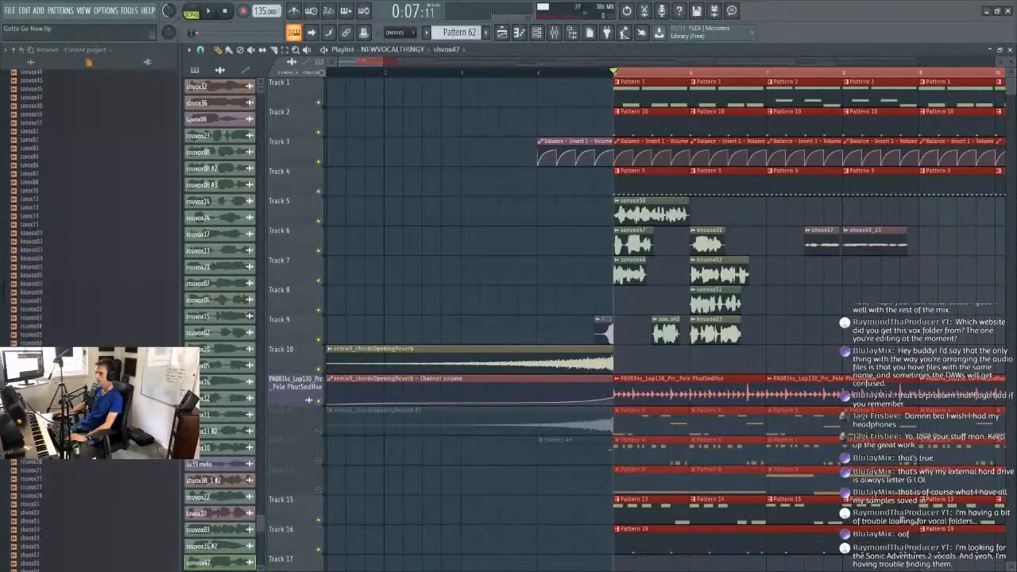
pyautogui.scroll(-5, 70, 186)
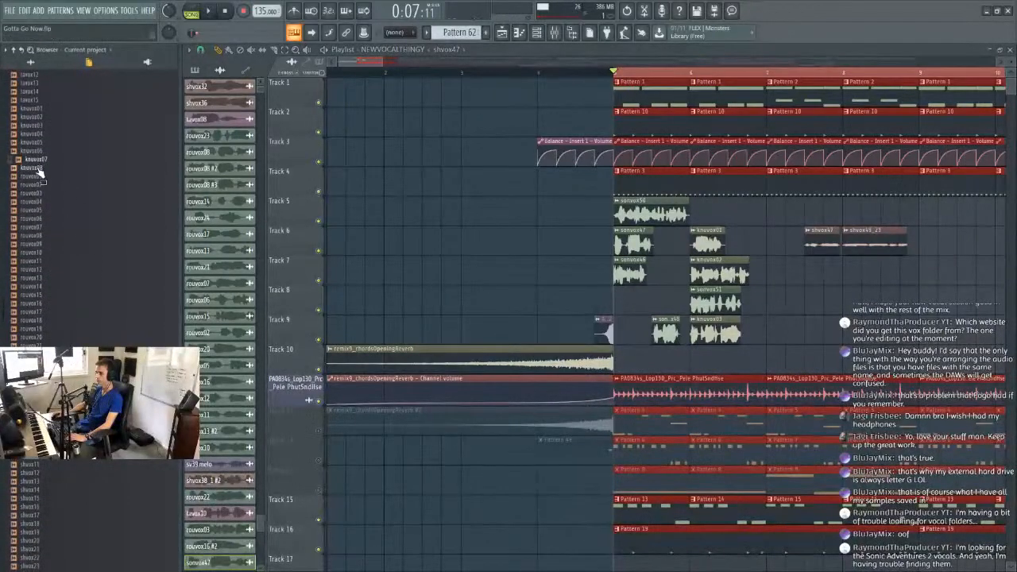
pyautogui.click(44, 169)
pyautogui.click(43, 144)
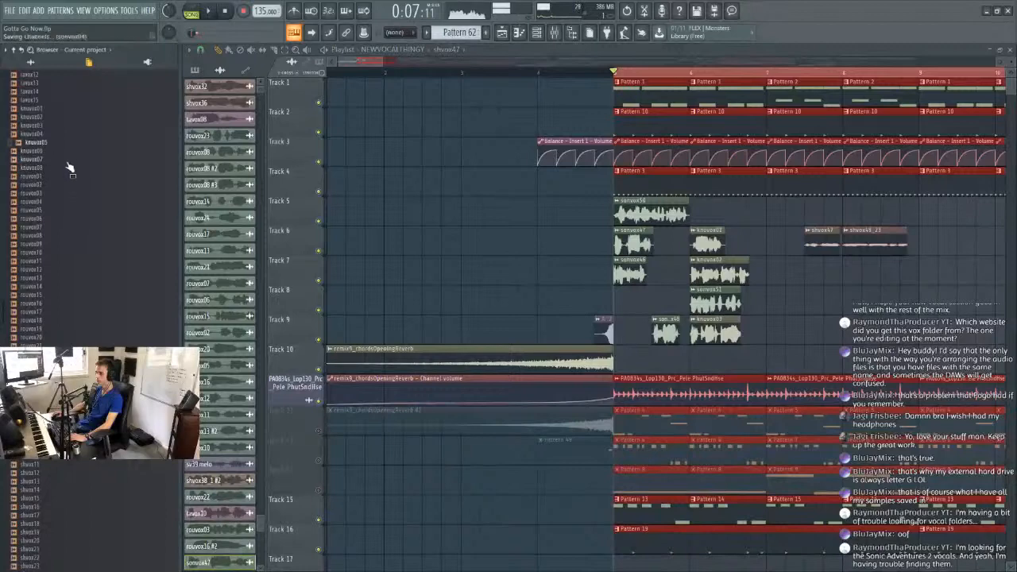
# Place sv .melo samples on Tracks 8 and 9 late in bar 7 and Track 8 early in bar 8, and sv37.melo on Track 7 late in bar 8.
pyautogui.scroll(-18, 64, 207)
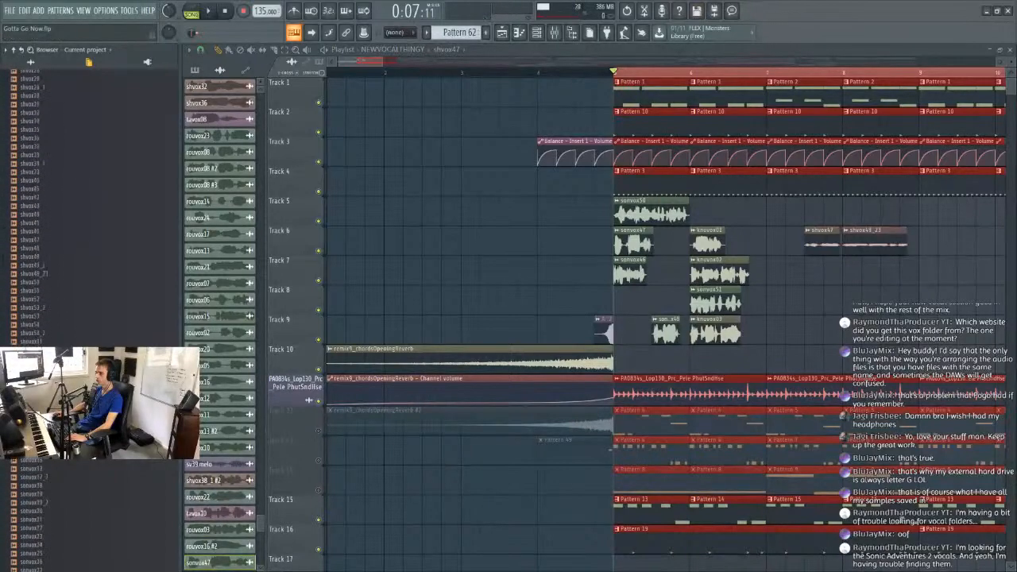
pyautogui.scroll(-15, 37, 328)
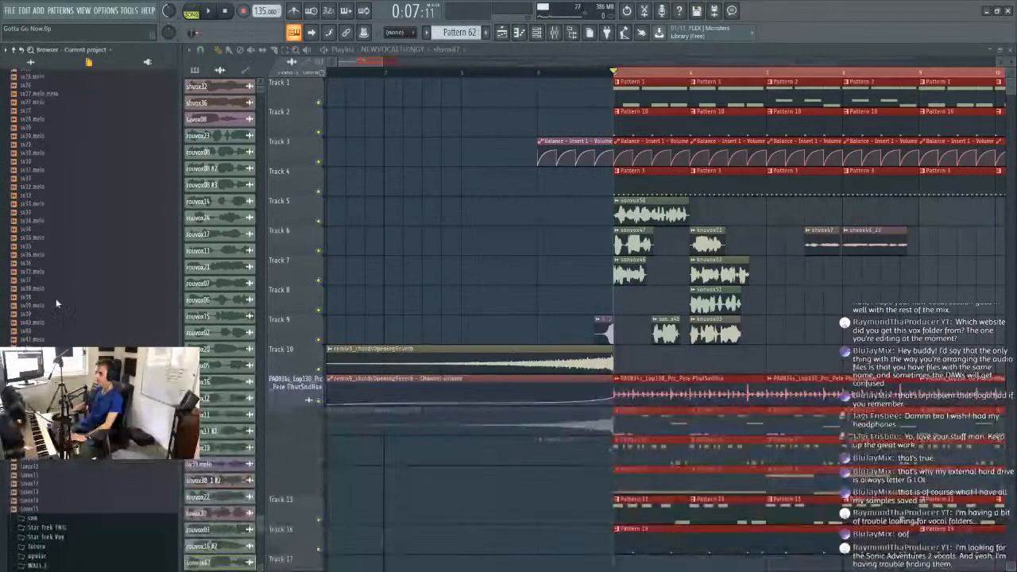
pyautogui.moveTo(38, 310); pyautogui.dragTo(826, 300)
pyautogui.moveTo(40, 355); pyautogui.dragTo(839, 329)
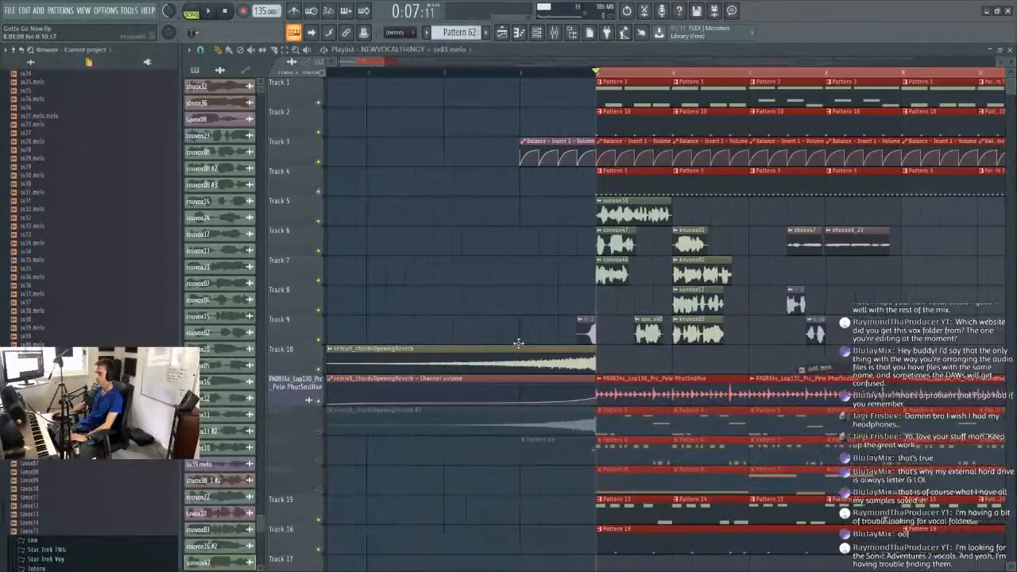
pyautogui.moveTo(38, 379); pyautogui.dragTo(890, 270)
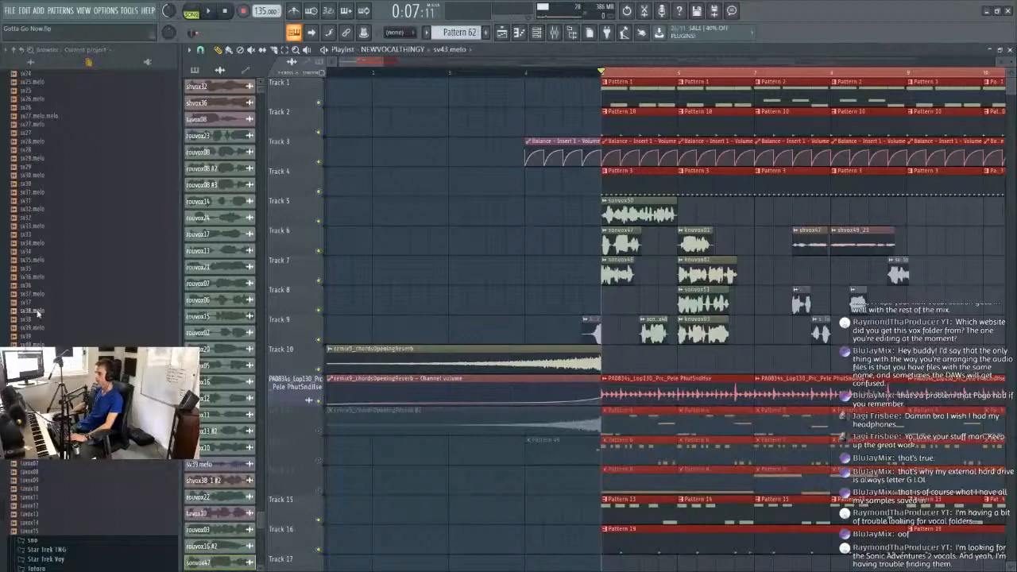
pyautogui.moveTo(33, 294); pyautogui.dragTo(918, 294)
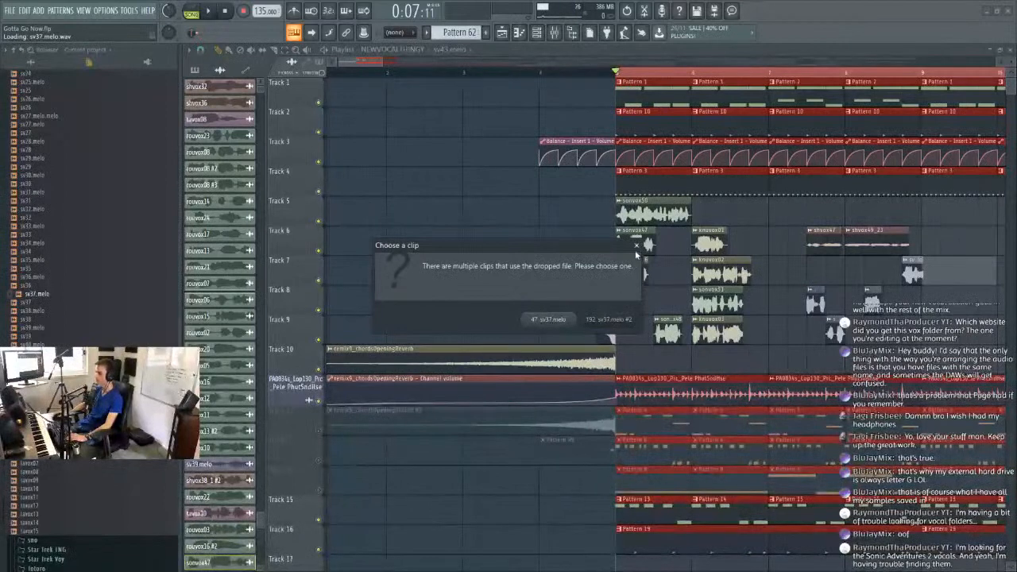
pyautogui.click(637, 246)
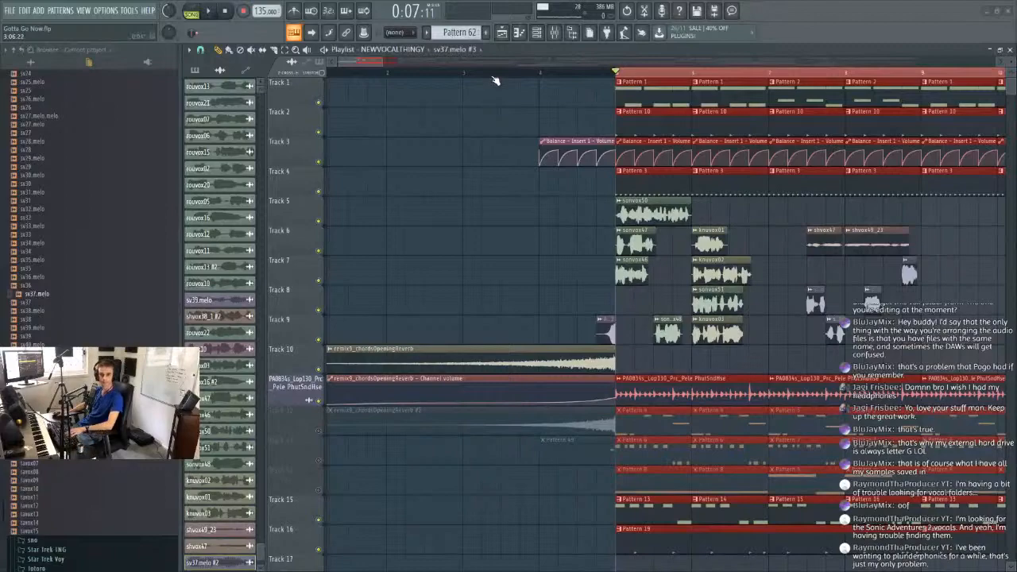
# Audition the samples around sv36.melo, place sv33.melo on Track 5 at bar 7, and open its channel settings.
pyautogui.scroll(-6, 835, 83)
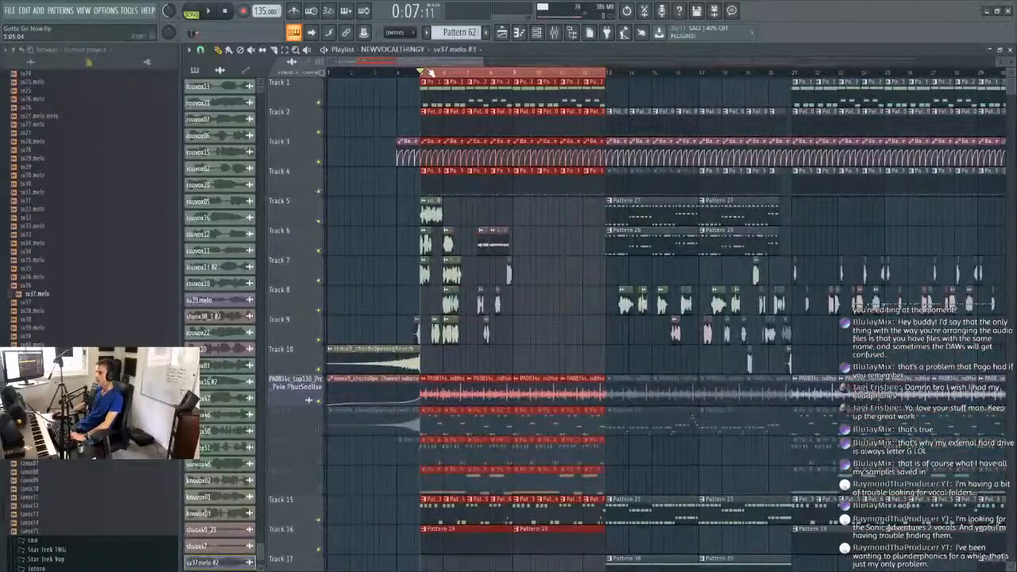
pyautogui.scroll(5, 429, 77)
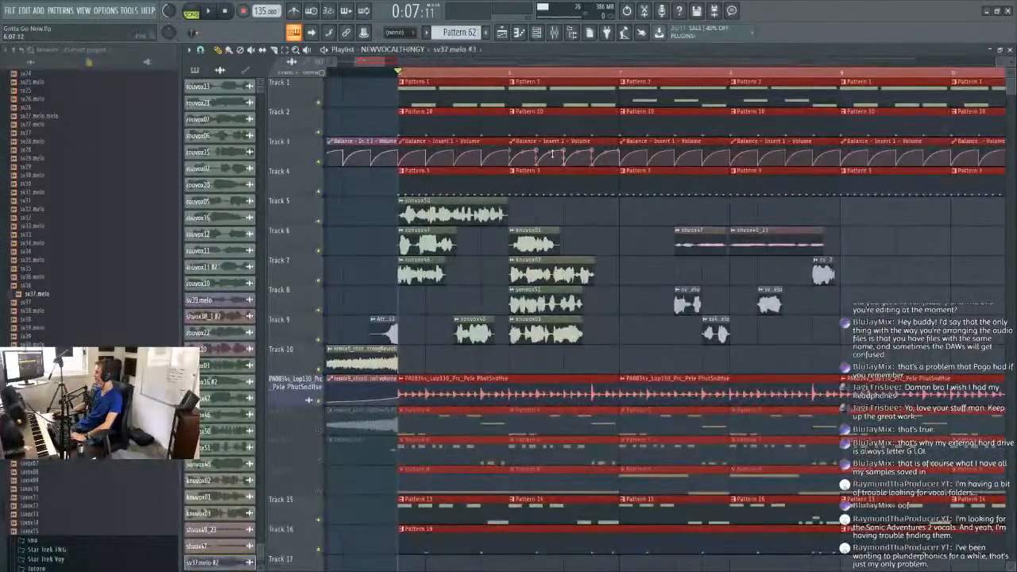
pyautogui.scroll(-2, 464, 80)
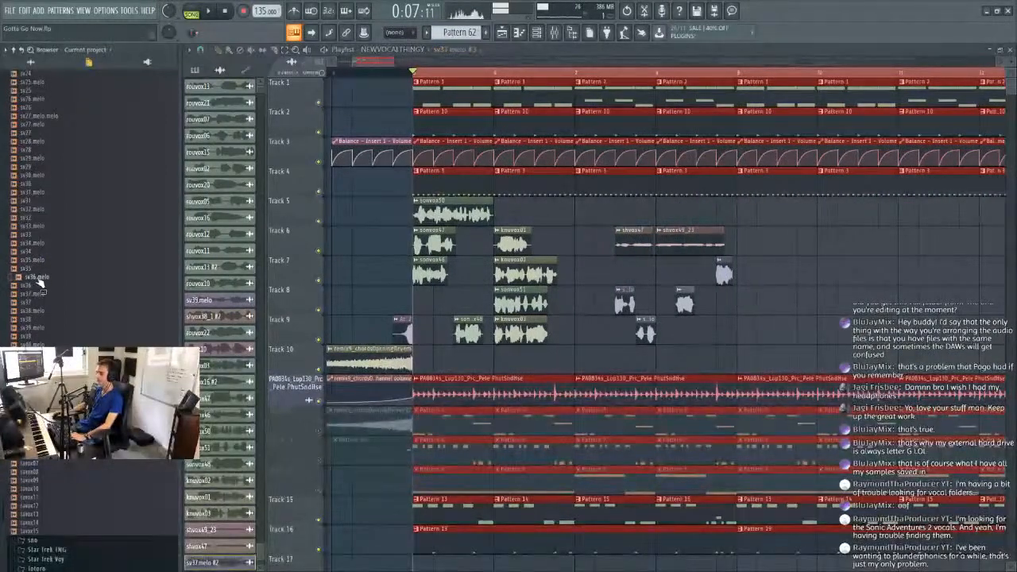
pyautogui.click(41, 240)
pyautogui.moveTo(44, 231); pyautogui.dragTo(583, 218)
pyautogui.doubleClick(588, 213)
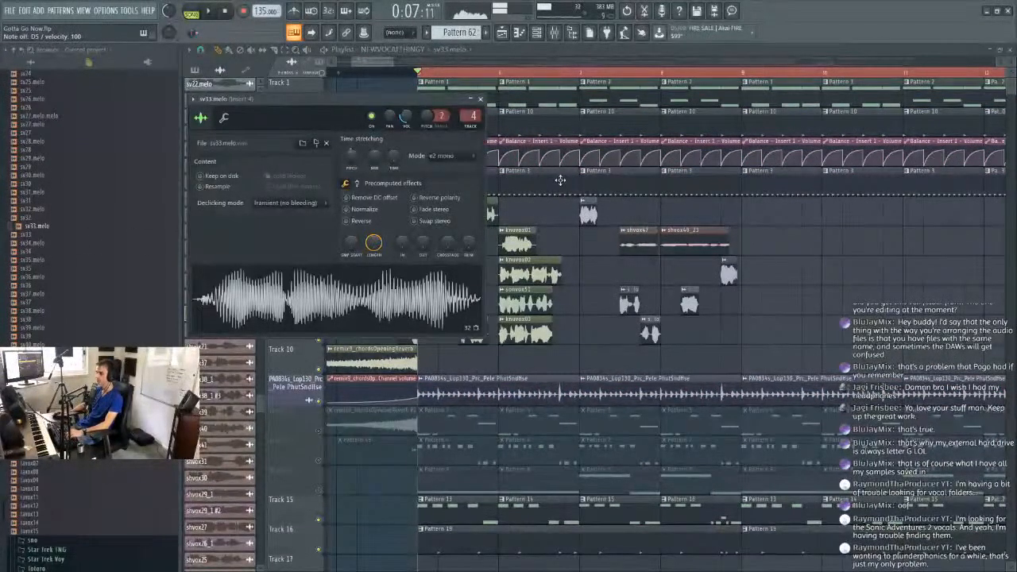
# Audition sv31.melo and place it on Track 5 halfway through bar 9, using the existing sv31.melo channel.
pyautogui.click(36, 193)
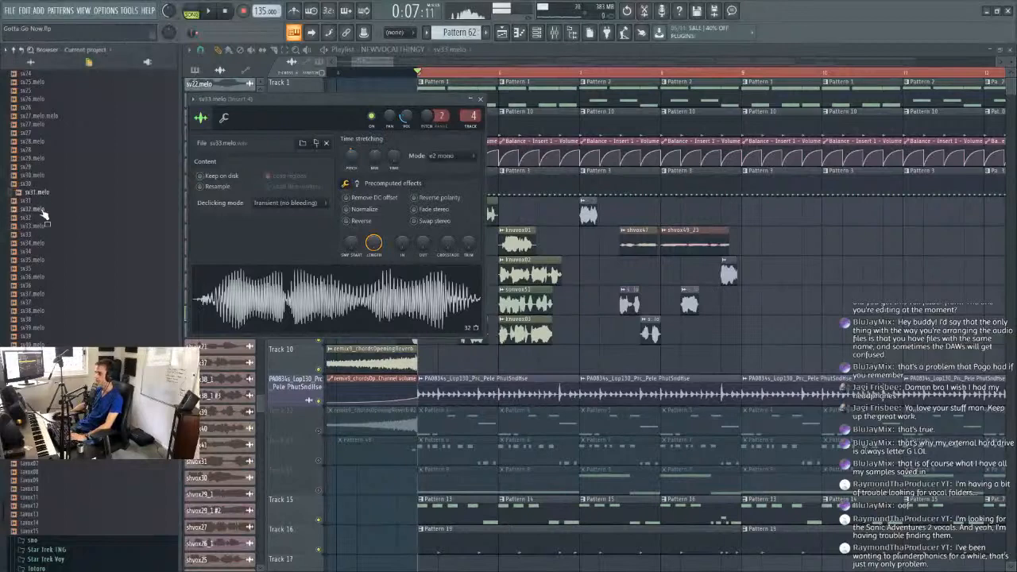
pyautogui.moveTo(43, 199); pyautogui.dragTo(786, 220)
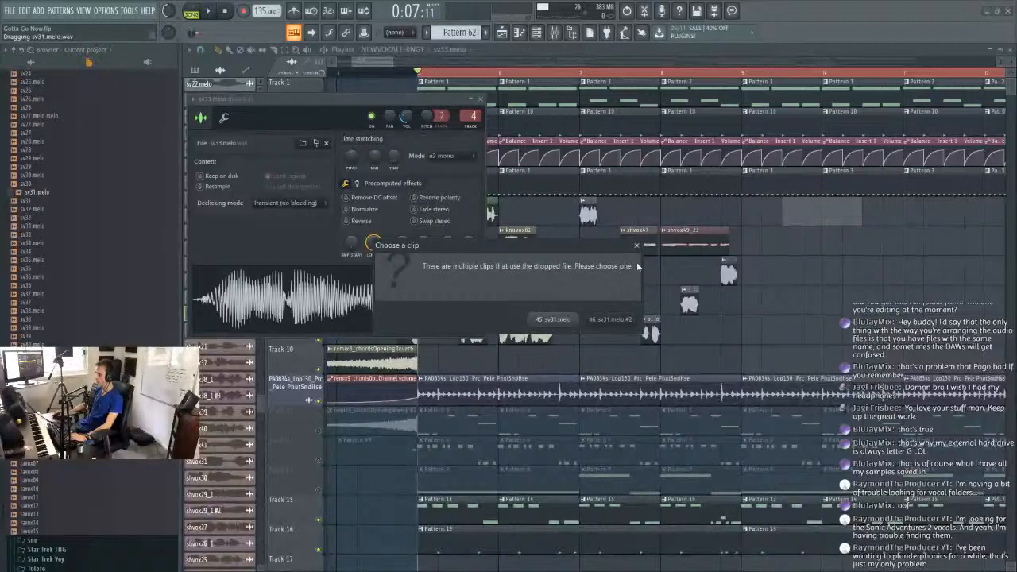
pyautogui.click(552, 321)
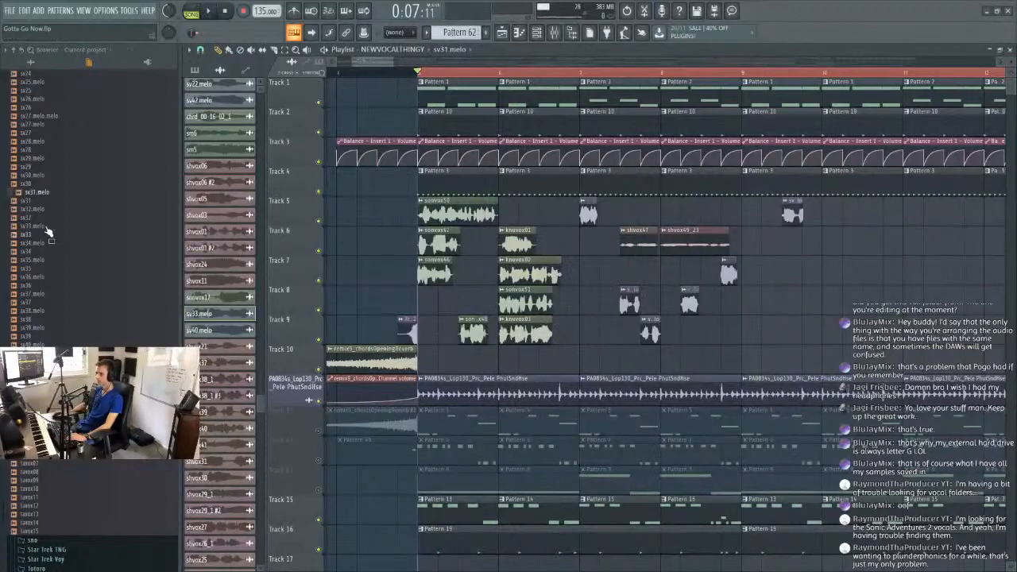
# Place sv30.melo on Track 7 halfway through bar 10, sv29.melo on Track 9 halfway through bar 9, and sv28.melo on Track 8 at bar 9.
pyautogui.click(37, 260)
pyautogui.click(38, 175)
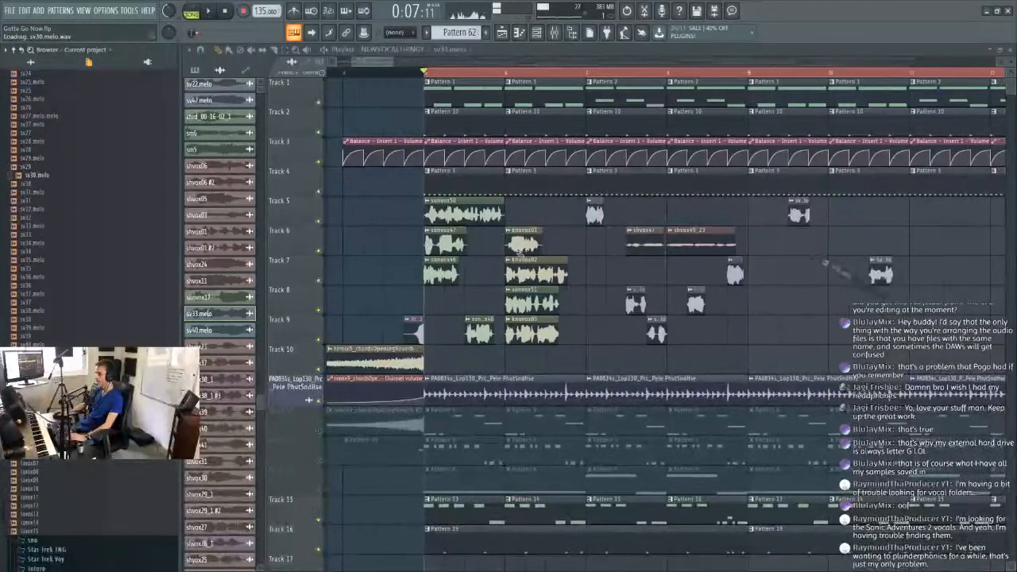
pyautogui.moveTo(35, 159); pyautogui.dragTo(803, 332)
pyautogui.click(36, 142)
pyautogui.moveTo(37, 145)
pyautogui.mouseDown()
pyautogui.moveTo(769, 252)
pyautogui.moveTo(767, 300)
pyautogui.moveTo(434, 255)
pyautogui.moveTo(41, 145)
pyautogui.mouseUp()
pyautogui.moveTo(38, 144); pyautogui.dragTo(772, 304)
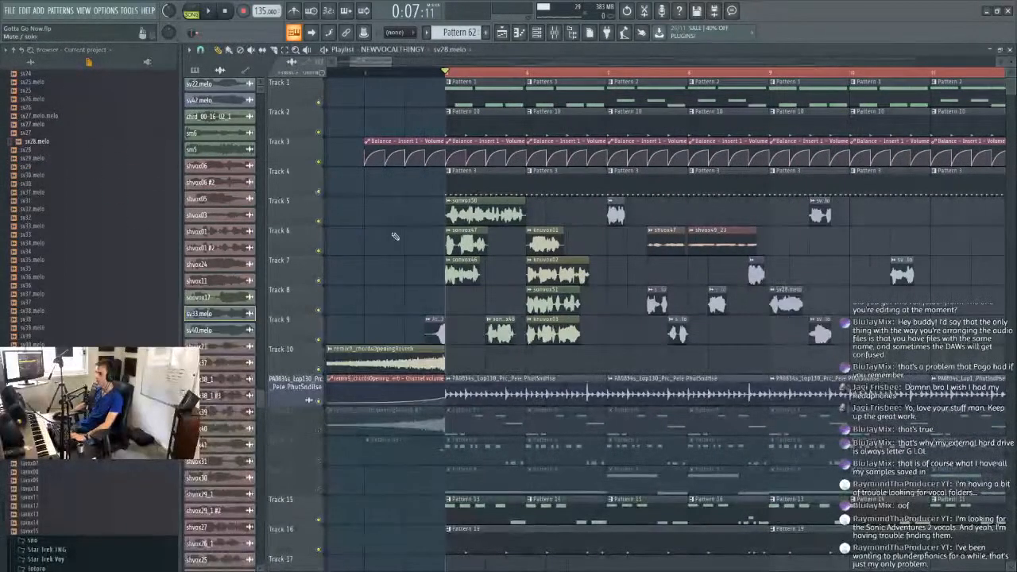
# Audition sv27.melo.melo, then place sv27.melo on Track 6 at bar 10 and sv26.melo on Track 8 at bar 11.
pyautogui.click(44, 127)
pyautogui.click(43, 118)
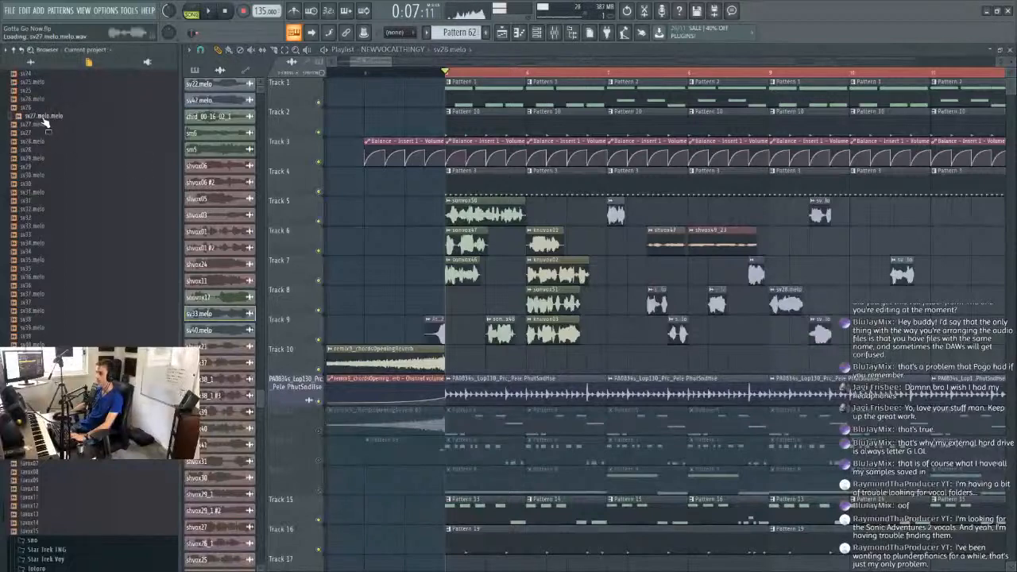
pyautogui.moveTo(35, 125); pyautogui.dragTo(865, 244)
pyautogui.moveTo(37, 100); pyautogui.dragTo(36, 104)
pyautogui.scroll(3, 77, 151)
pyautogui.moveTo(35, 201); pyautogui.dragTo(949, 308)
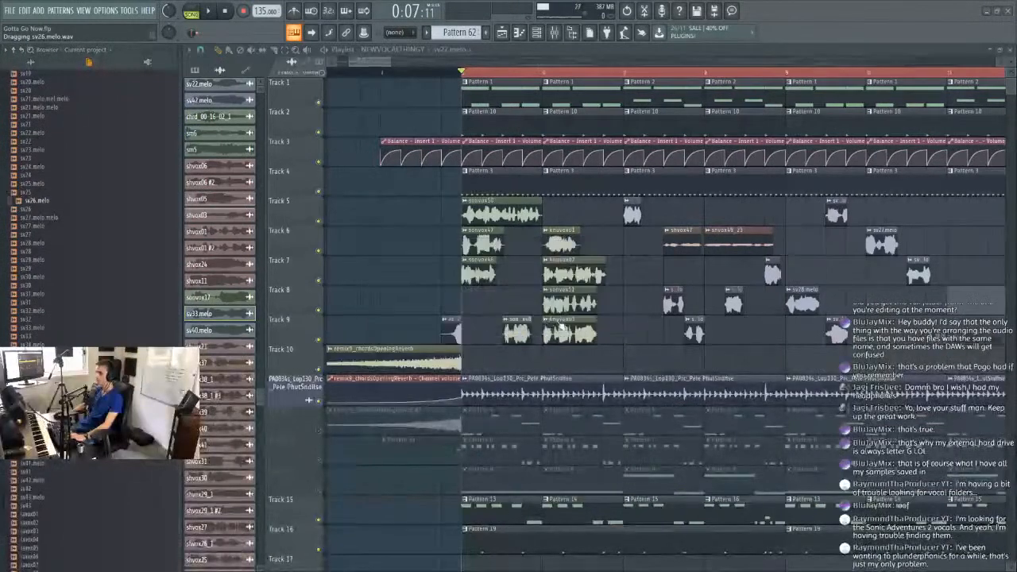
pyautogui.click(559, 320)
# Audition the sv samples from sv24.melo back to sv21.melo.
pyautogui.scroll(-1, 509, 306)
pyautogui.moveTo(16, 182); pyautogui.dragTo(93, 152)
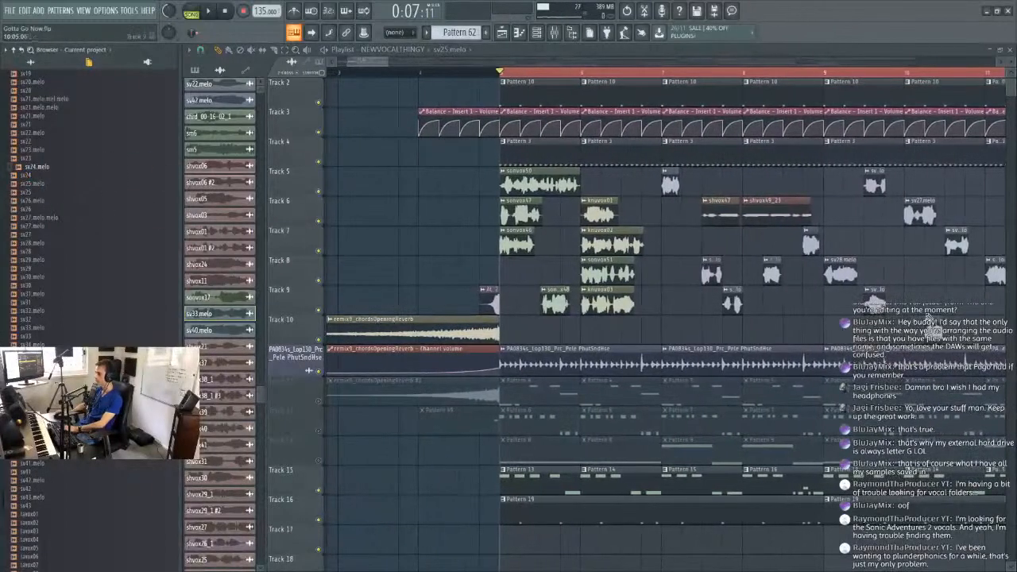
pyautogui.click(39, 150)
pyautogui.click(40, 134)
pyautogui.click(44, 109)
# Place sv20.melo on Track 10 a quarter into bar 8 and sv19.melo on Track 9 a quarter into bar 10.
pyautogui.scroll(4, 43, 151)
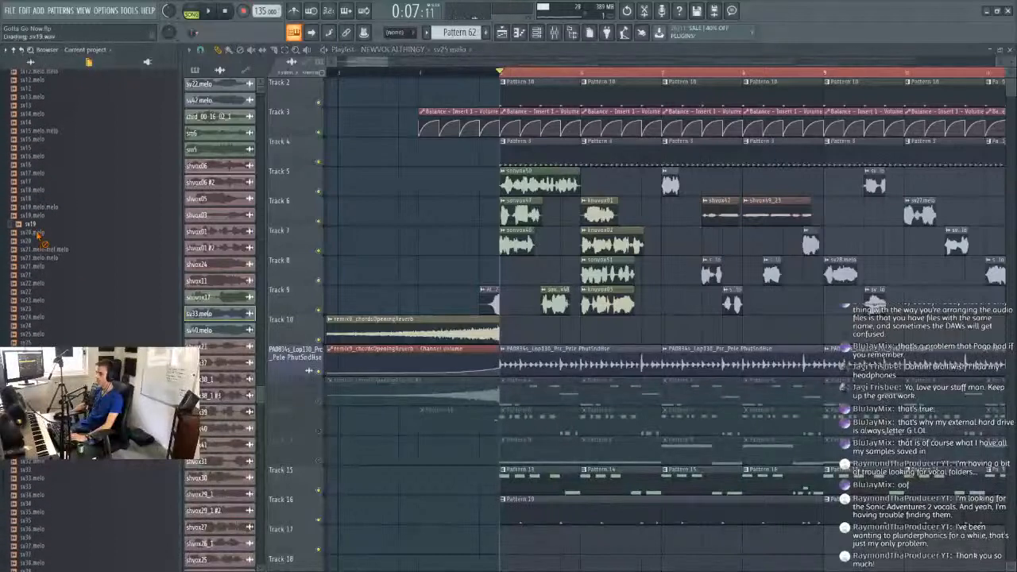
pyautogui.click(42, 184)
pyautogui.moveTo(41, 187); pyautogui.dragTo(770, 330)
pyautogui.click(47, 167)
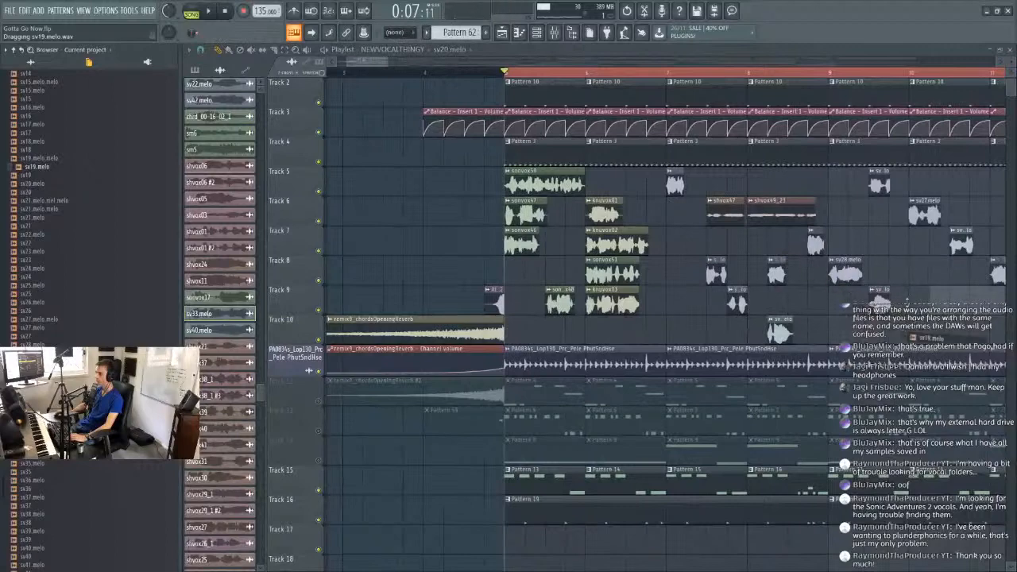
# Place sv17.melo late in bar 8 and sv16.melo late in bar 9 on Track 10, and audition sv15.melo.
pyautogui.click(34, 125)
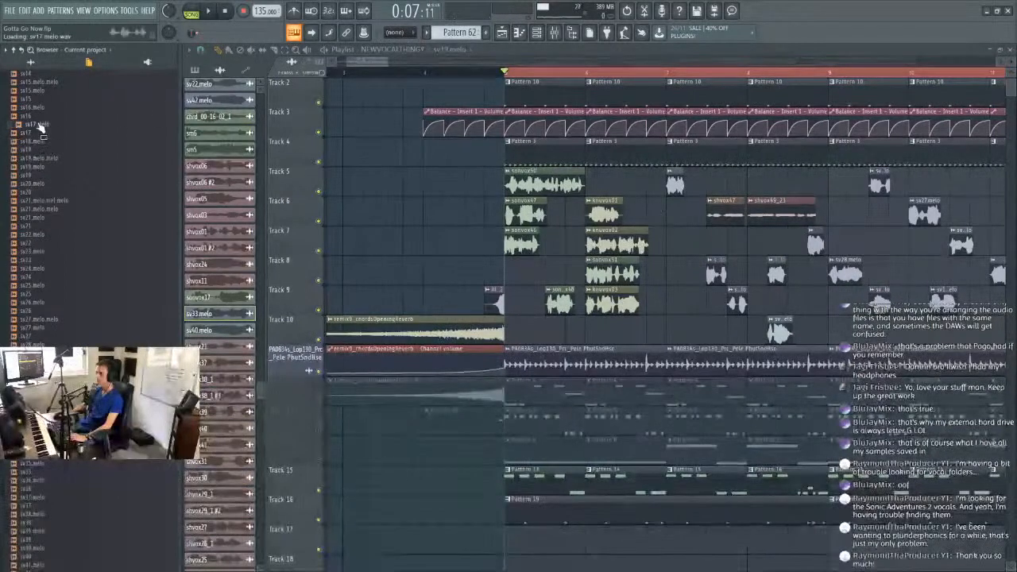
pyautogui.moveTo(34, 124); pyautogui.dragTo(826, 320)
pyautogui.moveTo(36, 107); pyautogui.dragTo(826, 325)
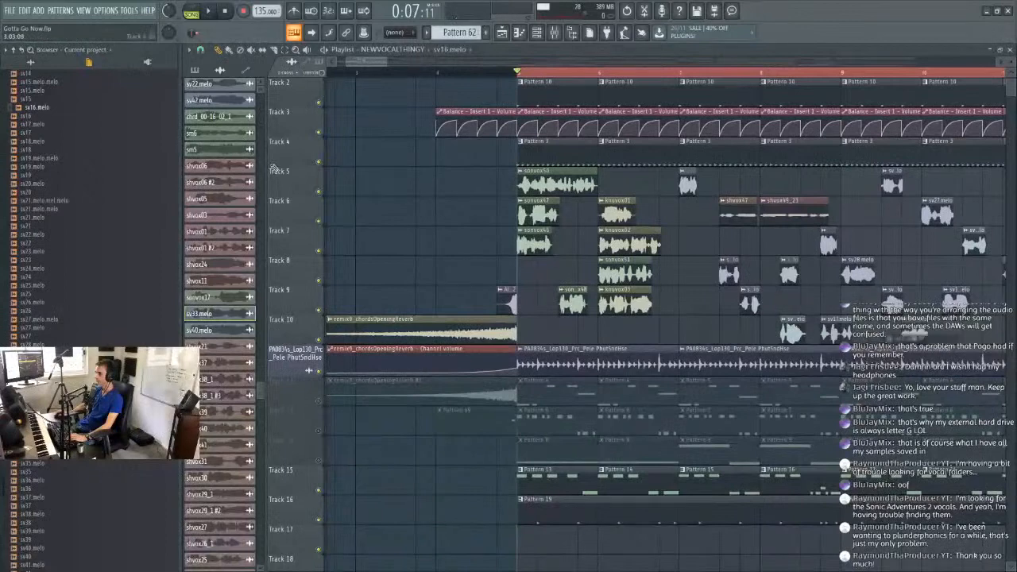
pyautogui.click(45, 90)
pyautogui.scroll(5, 62, 197)
pyautogui.scroll(10, 62, 196)
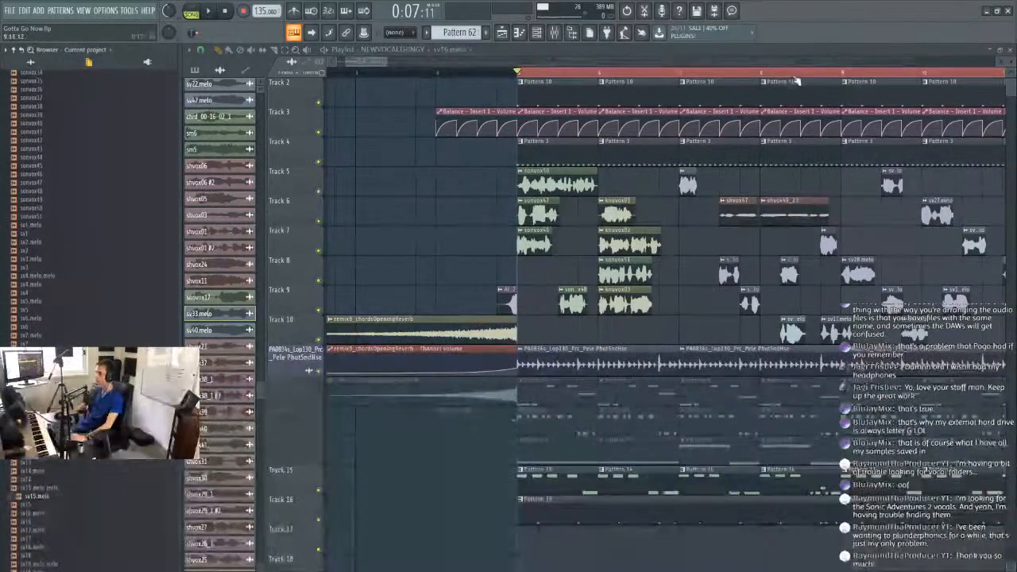
pyautogui.scroll(-8, 556, 69)
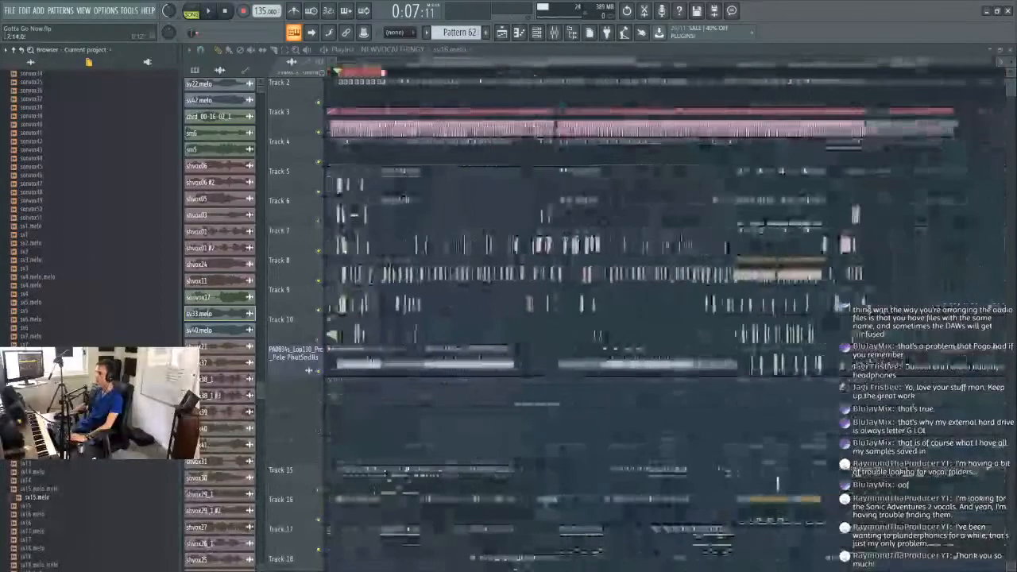
pyautogui.scroll(6, 405, 70)
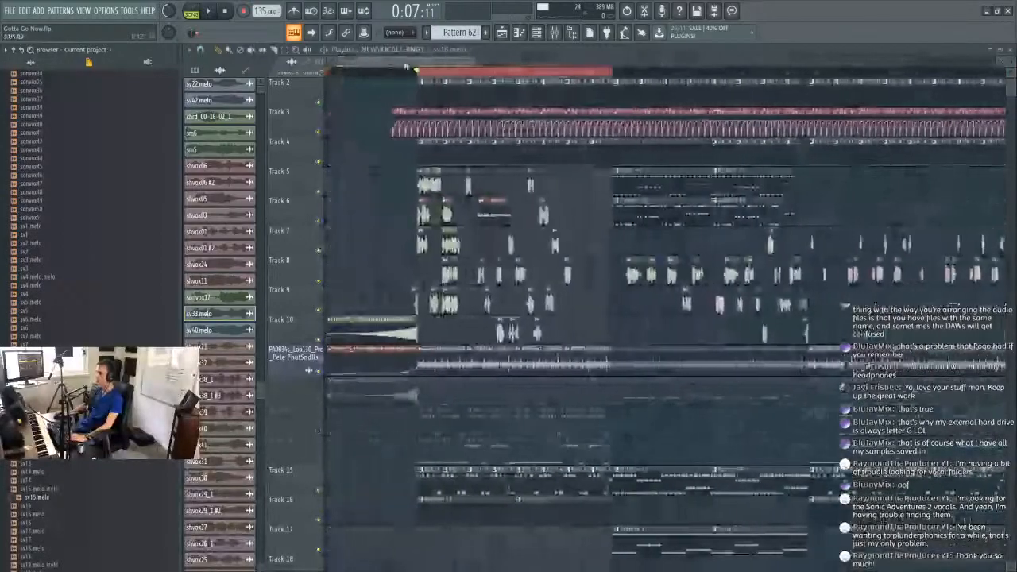
pyautogui.scroll(5, 384, 68)
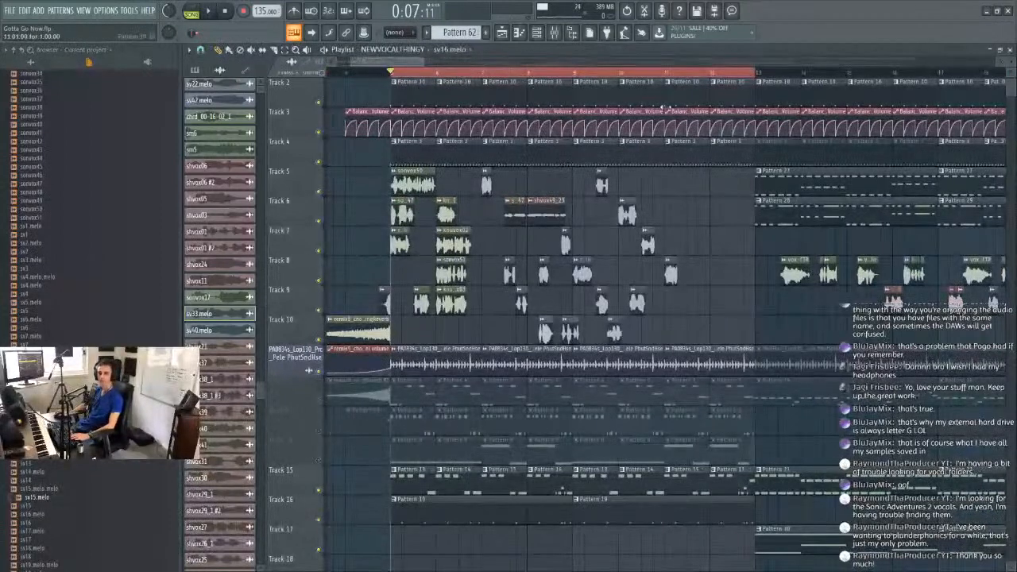
pyautogui.click(9, 10)
pyautogui.click(17, 62)
# Normalize the quiet shvox47 and shvox49_23 clips on Track 6 and move the channel settings clear of the clips.
pyautogui.doubleClick(511, 208)
pyautogui.click(377, 237)
pyautogui.doubleClick(550, 205)
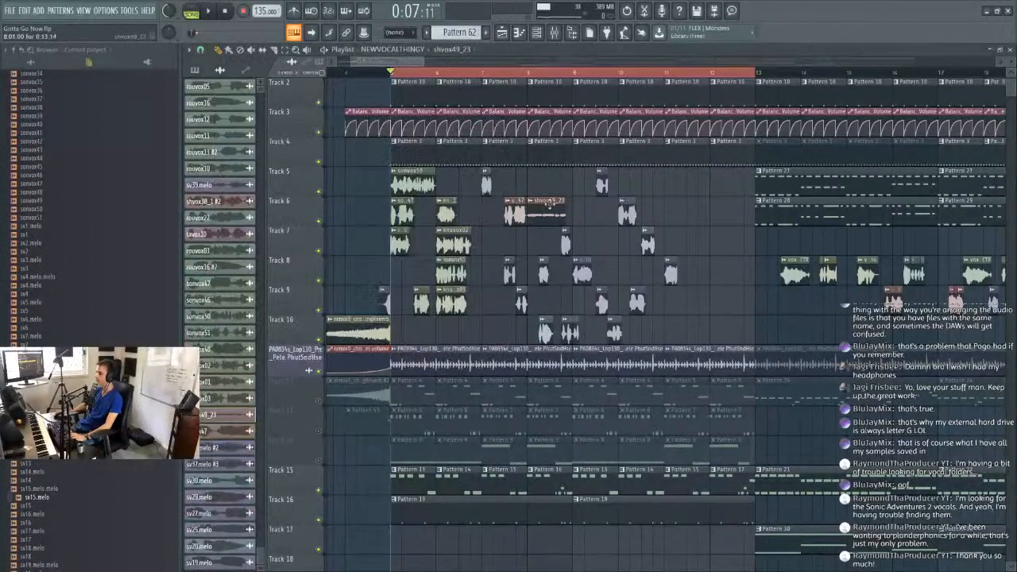
pyautogui.click(383, 223)
pyautogui.moveTo(448, 120); pyautogui.dragTo(971, 136)
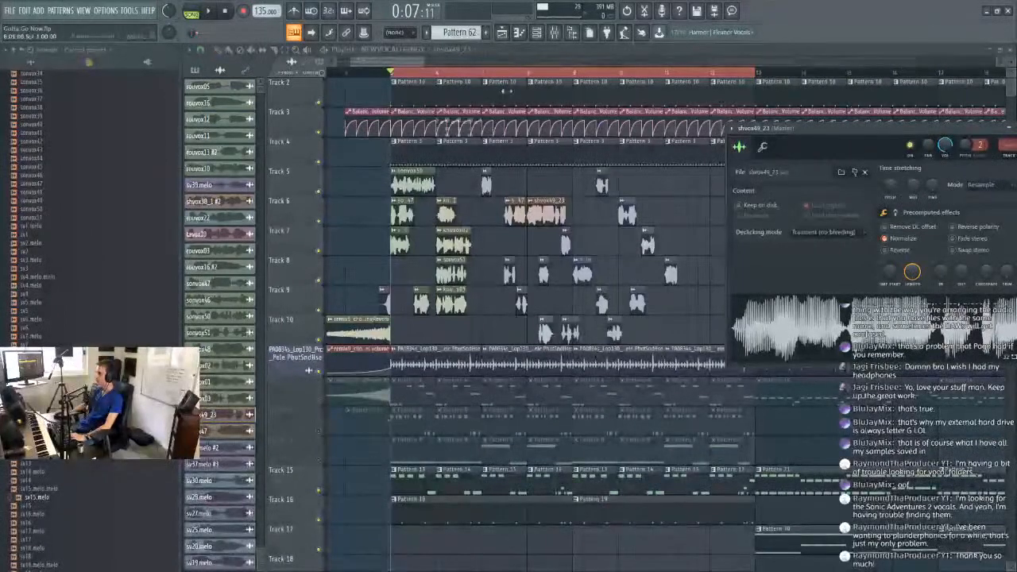
# Select all the new vocal clips on Tracks 5 to 10 between bars 5 and 12.
pyautogui.click(287, 52)
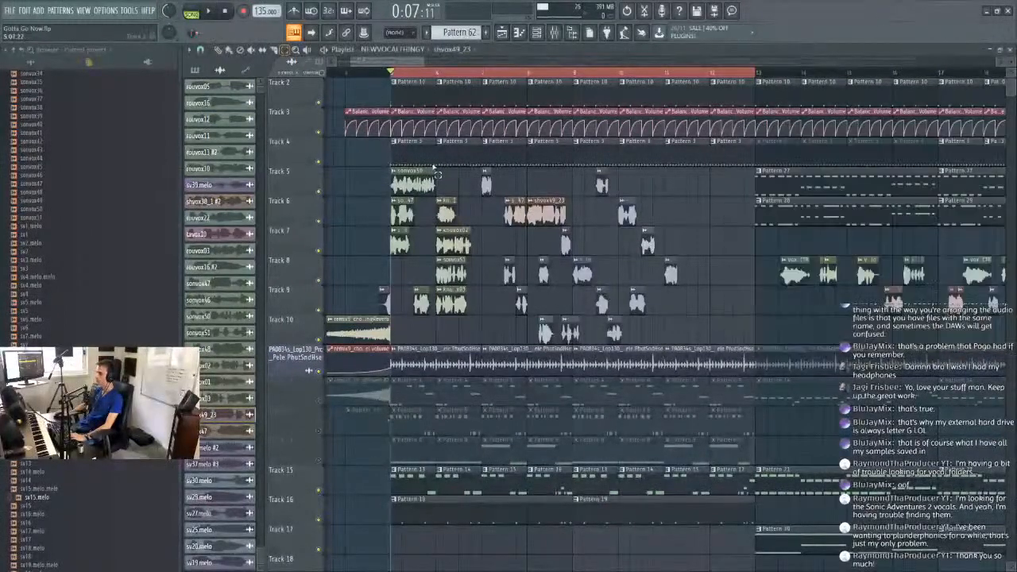
pyautogui.moveTo(370, 165); pyautogui.dragTo(705, 257)
pyautogui.moveTo(405, 256); pyautogui.dragTo(707, 343)
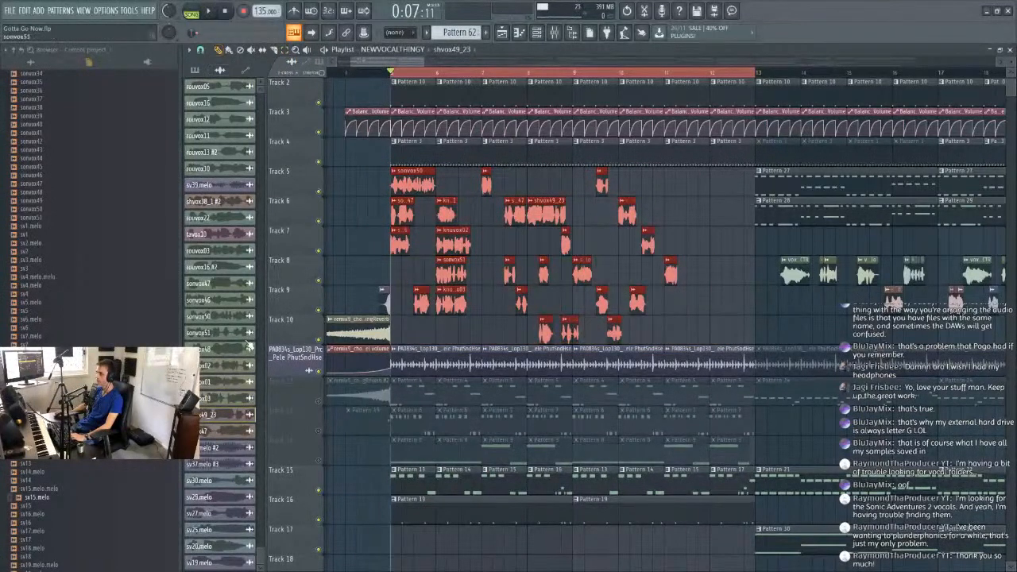
pyautogui.click(190, 50)
pyautogui.moveTo(254, 133)
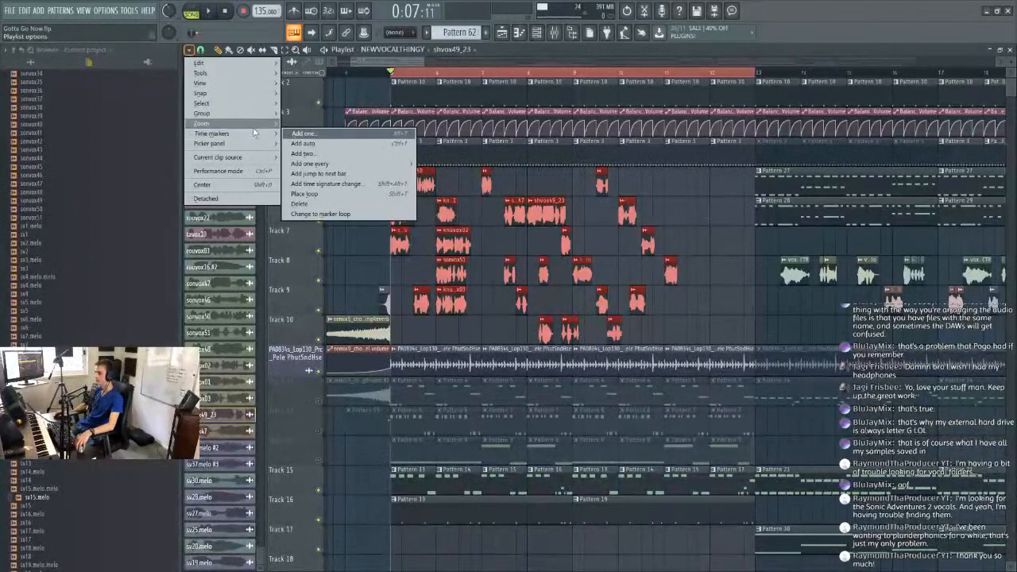
pyautogui.moveTo(224, 107)
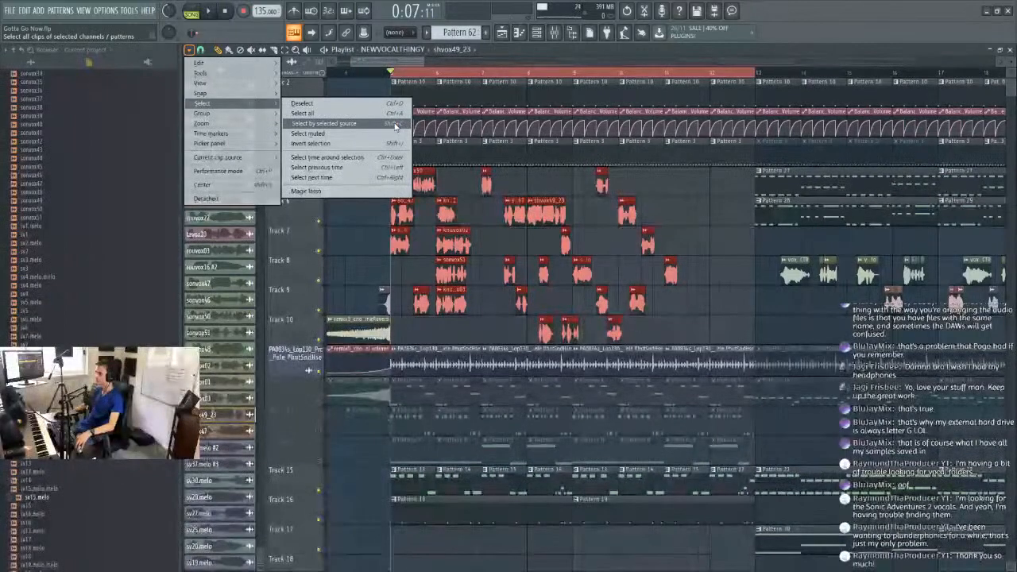
pyautogui.click(830, 51)
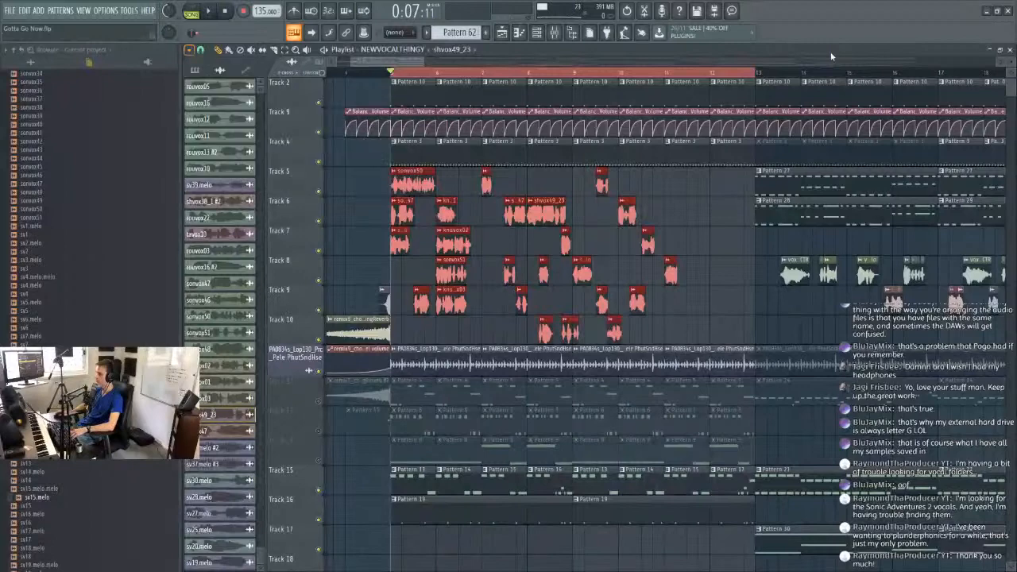
pyautogui.click(1009, 49)
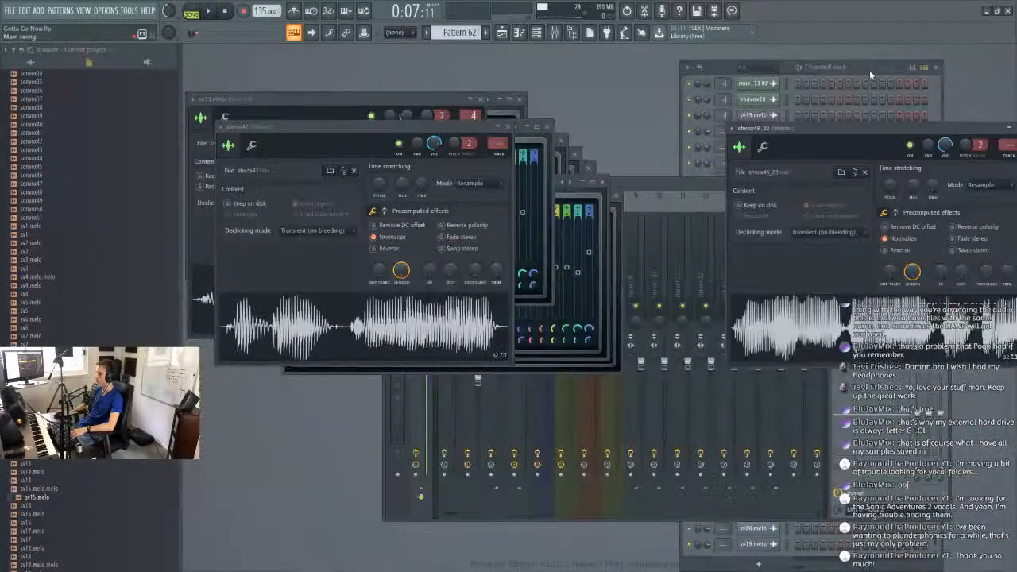
pyautogui.click(835, 70)
pyautogui.click(688, 69)
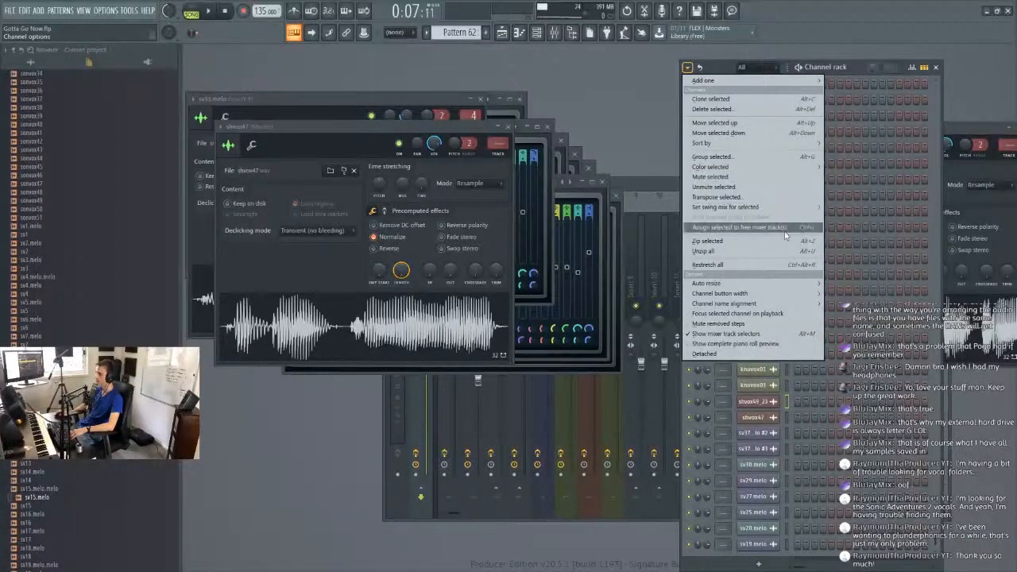
pyautogui.moveTo(737, 305)
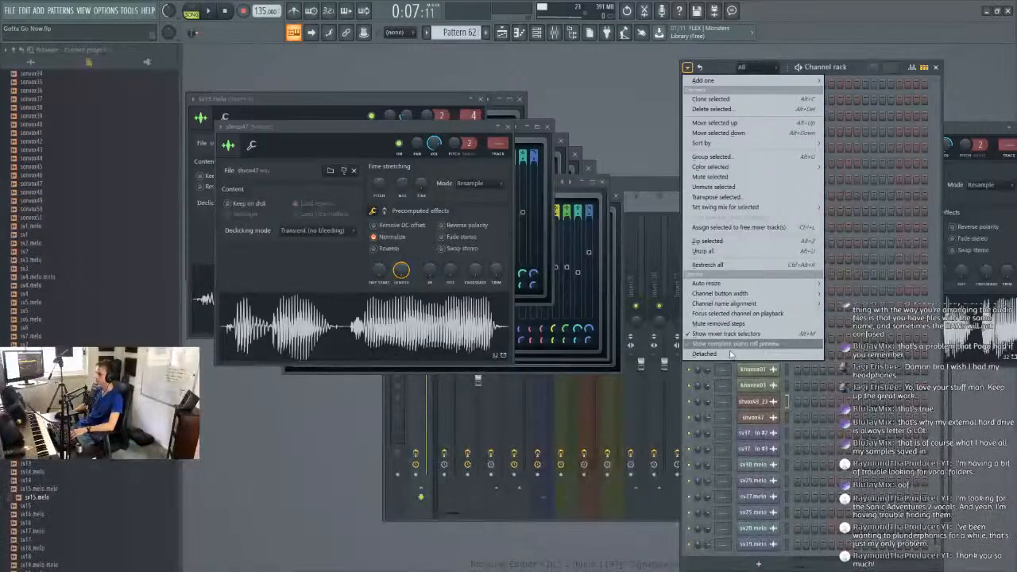
pyautogui.moveTo(731, 283)
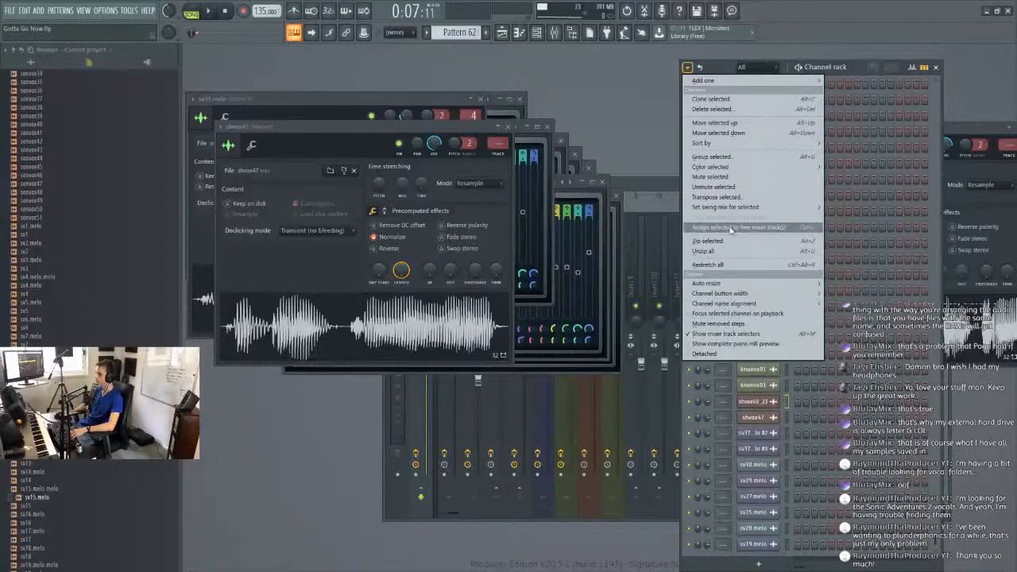
pyautogui.click(502, 33)
# Try to select the new section's vocal clips by their selected source and by area.
pyautogui.click(190, 49)
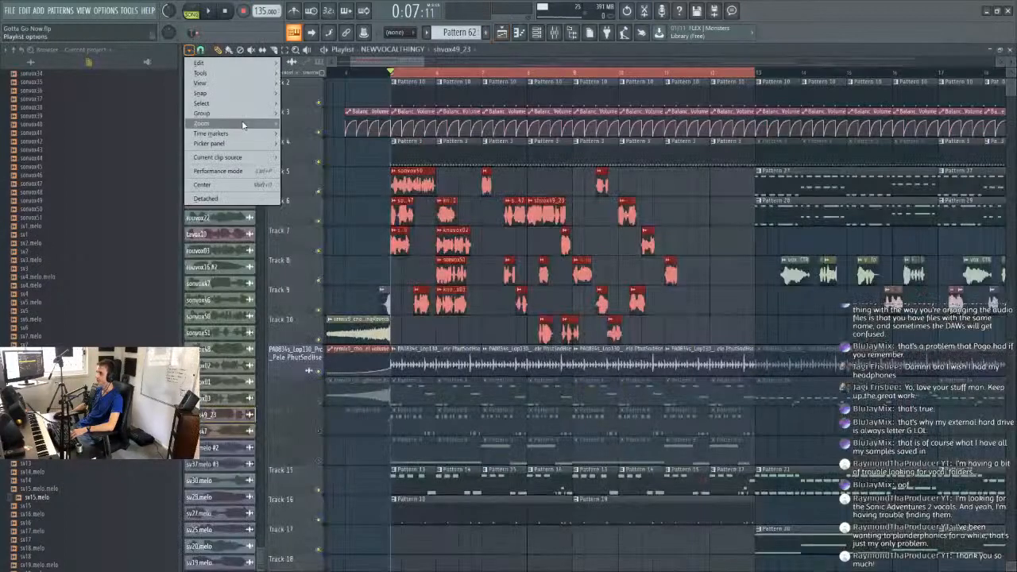
pyautogui.moveTo(245, 83)
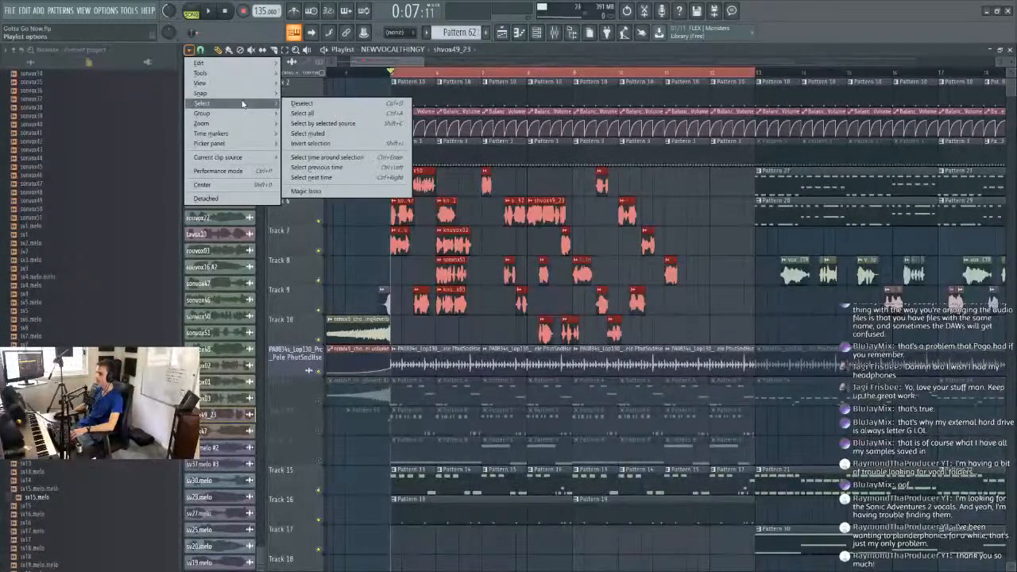
pyautogui.click(336, 124)
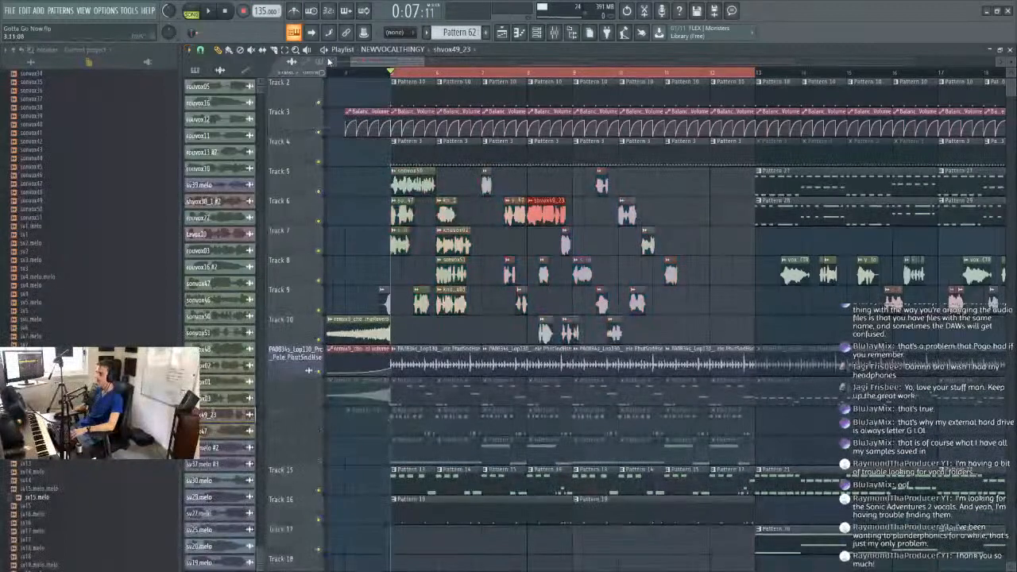
pyautogui.moveTo(366, 166); pyautogui.dragTo(726, 292)
pyautogui.click(439, 291)
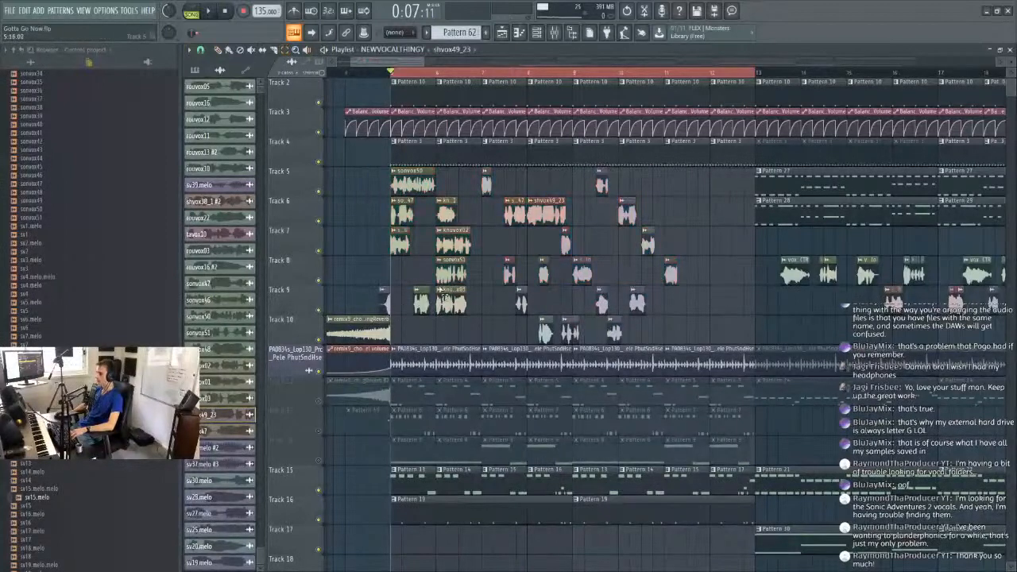
# Open the channel settings of the sonvox50 clip on Track 5 and make Insert 4 the current mixer track.
pyautogui.doubleClick(417, 185)
pyautogui.click(554, 33)
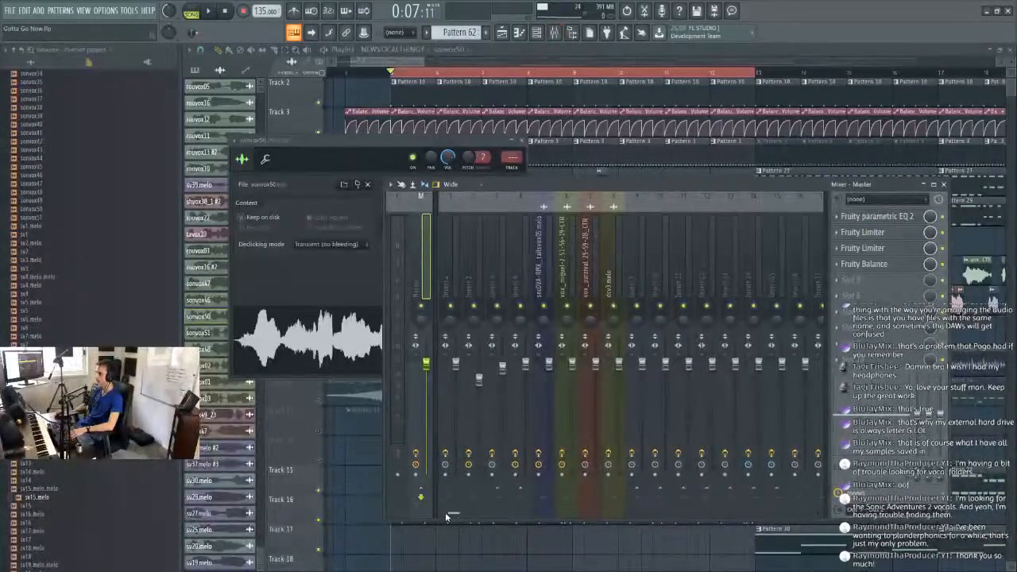
pyautogui.click(474, 290)
pyautogui.click(494, 280)
pyautogui.click(517, 283)
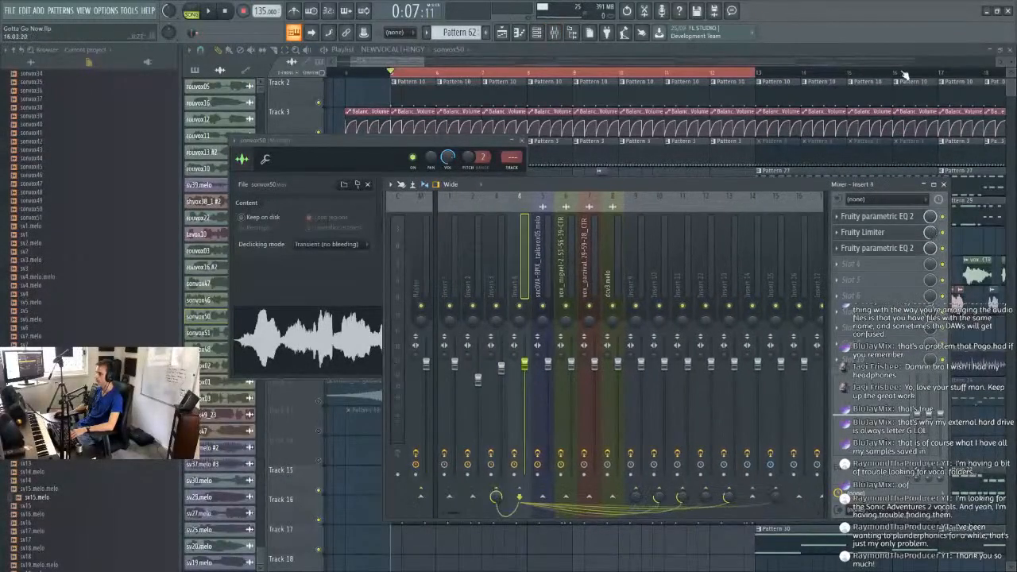
# Select the unrouted vocal channels from sonvox47 through sv19.melo in the channel rack.
pyautogui.click(1011, 51)
pyautogui.click(1010, 51)
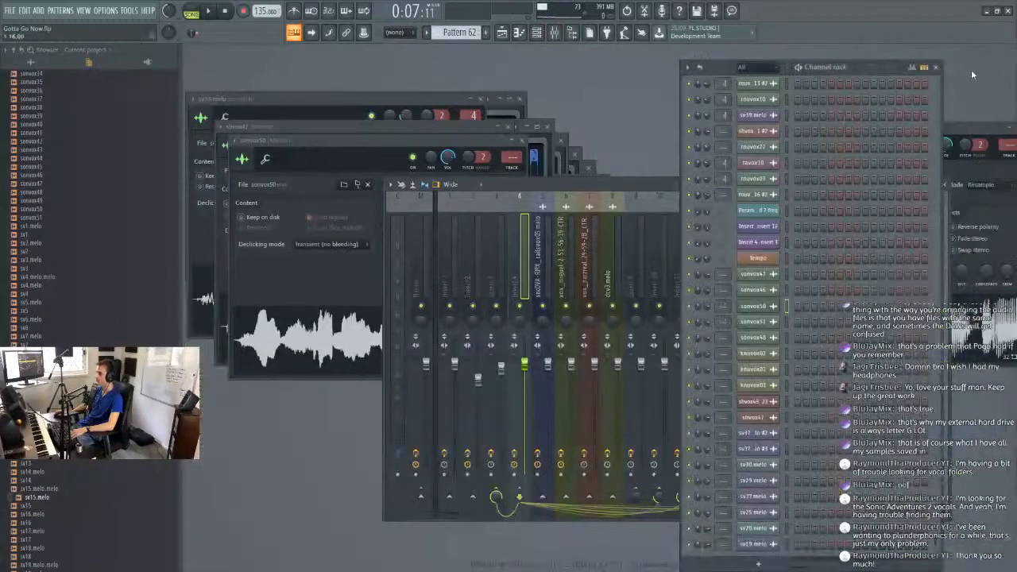
pyautogui.scroll(3, 793, 286)
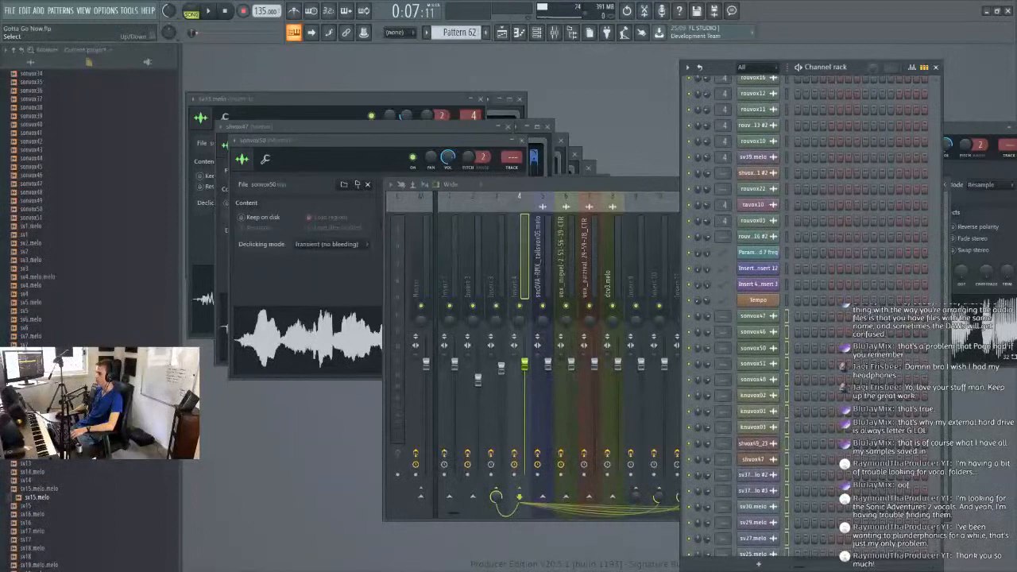
pyautogui.scroll(-3, 817, 501)
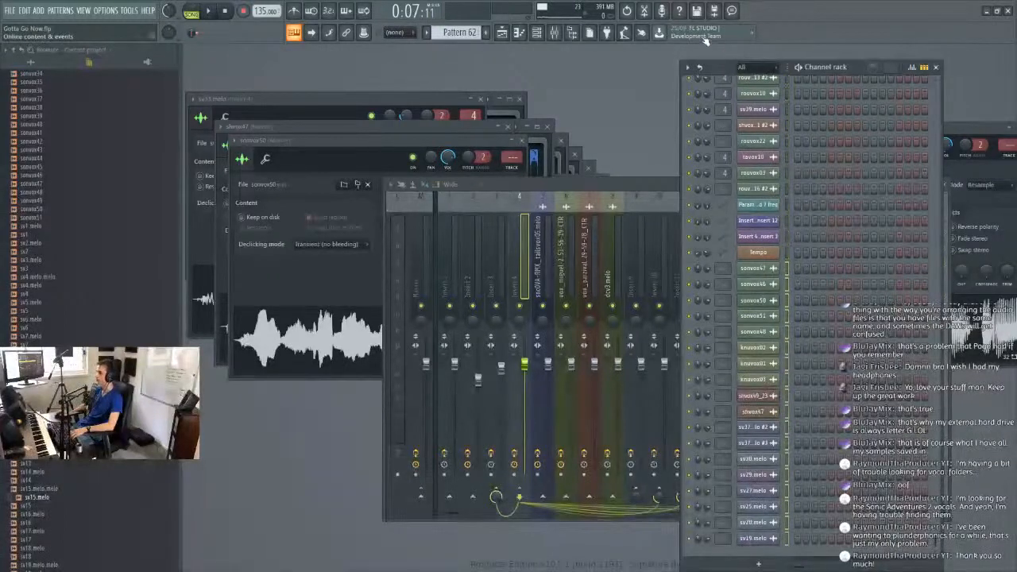
# Route the selected vocal channels to mixer track Insert 4.
pyautogui.click(688, 69)
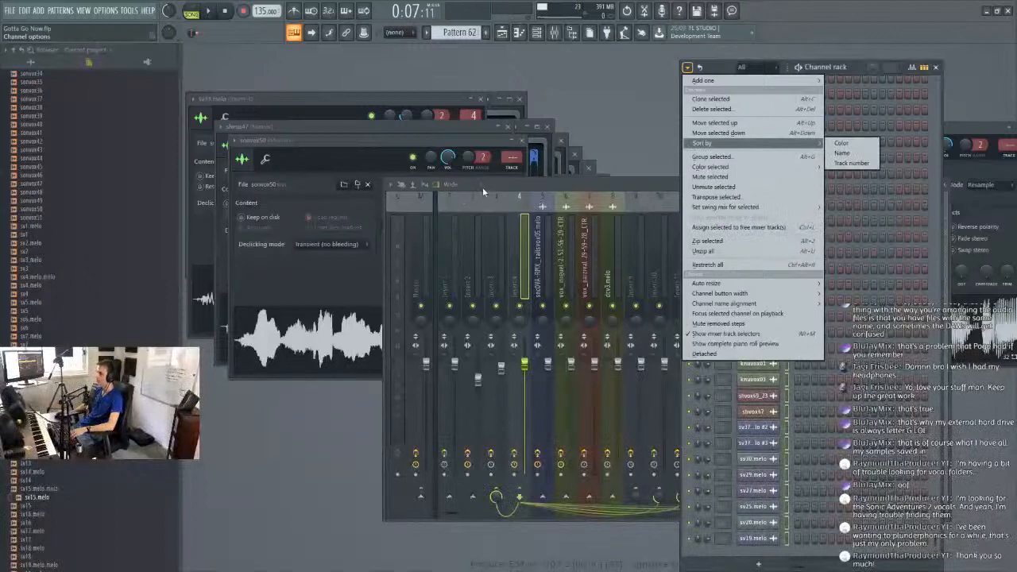
pyautogui.click(449, 184)
pyautogui.click(391, 185)
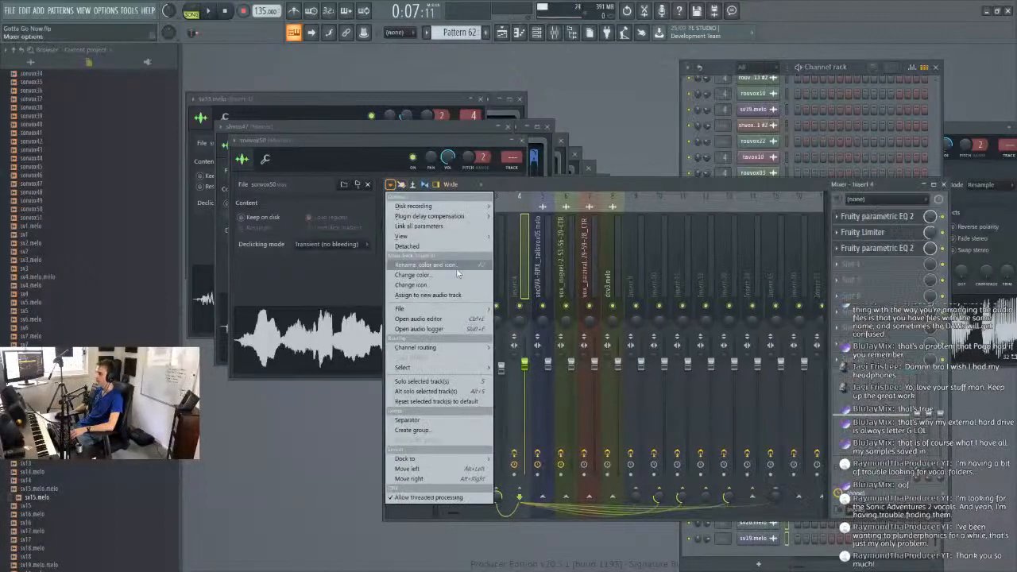
pyautogui.moveTo(460, 315)
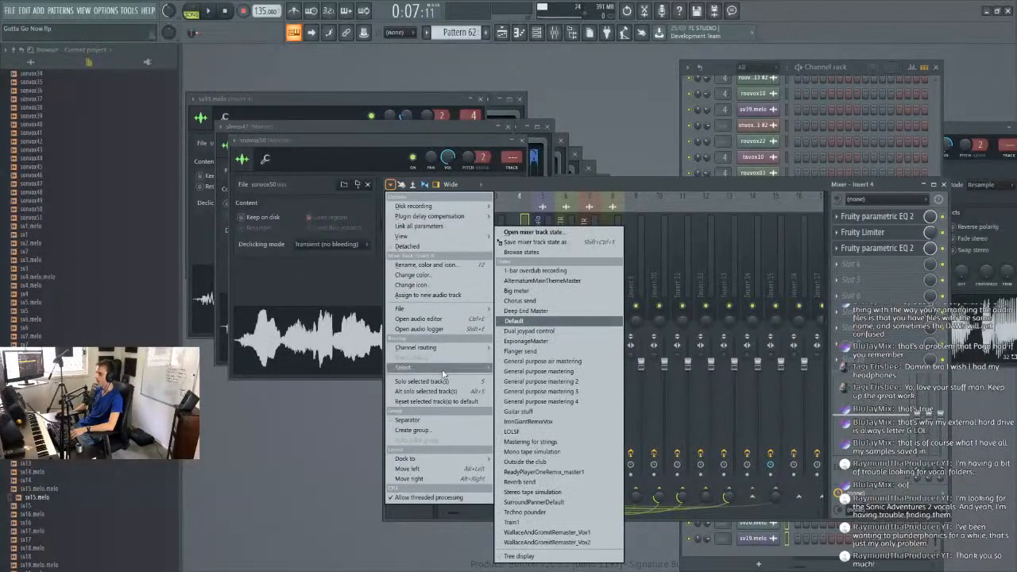
pyautogui.moveTo(468, 353)
pyautogui.click(593, 348)
pyautogui.click(592, 348)
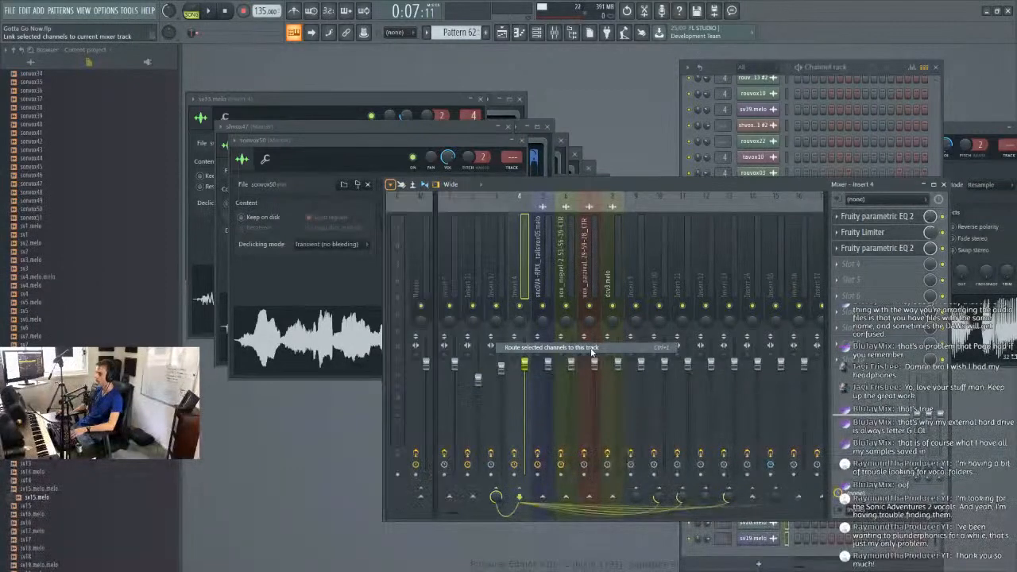
# Check the vocal channels' routing in the channel rack and mixer, and return to the playlist.
pyautogui.press('F6')
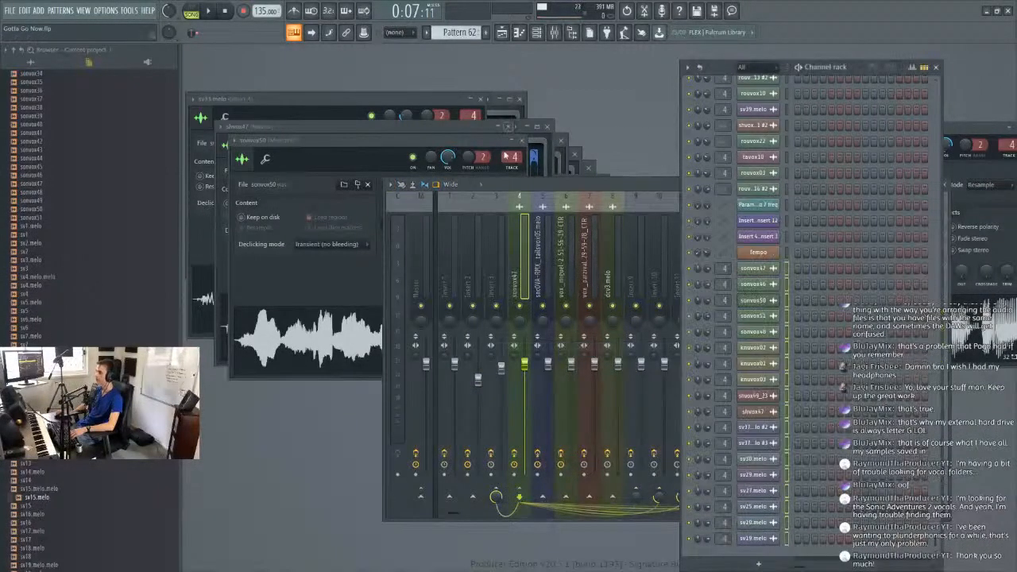
pyautogui.click(518, 259)
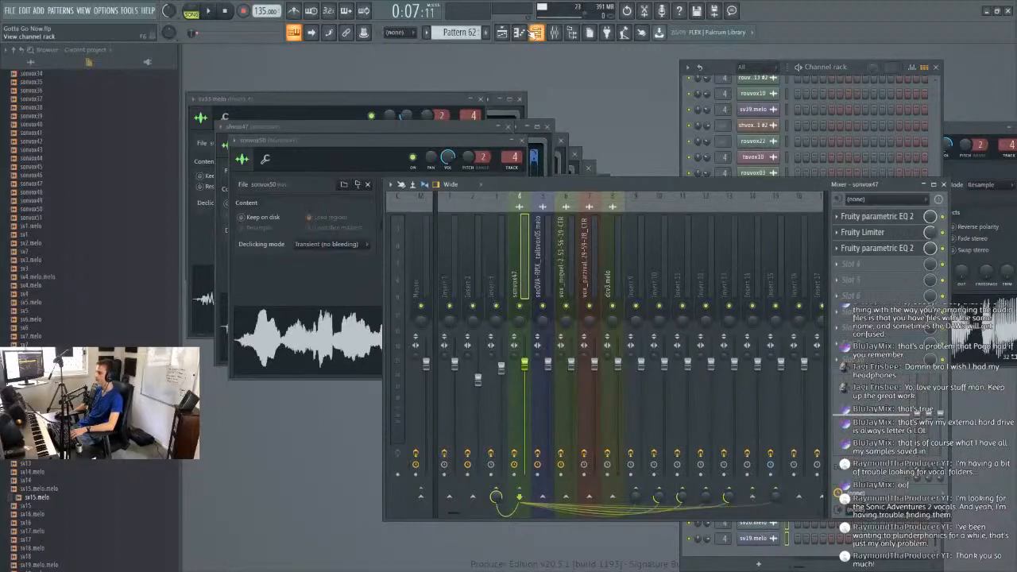
pyautogui.press('F6')
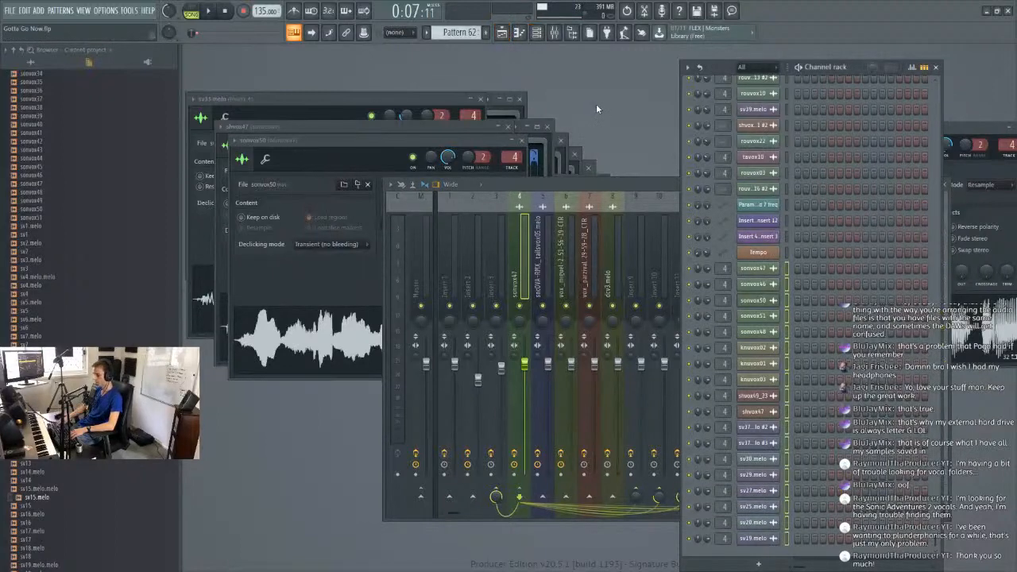
pyautogui.press('F12')
pyautogui.click(502, 35)
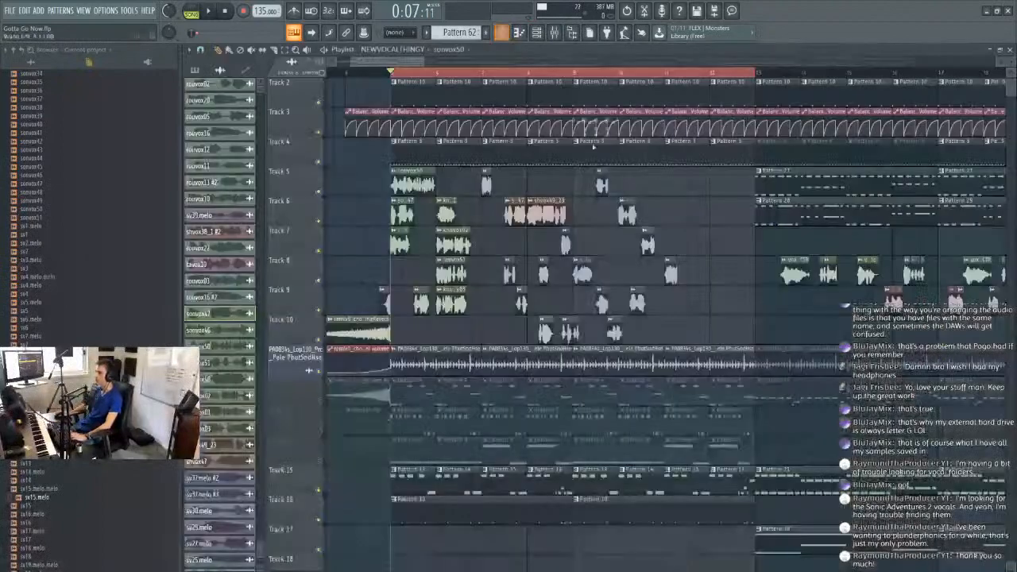
pyautogui.click(551, 32)
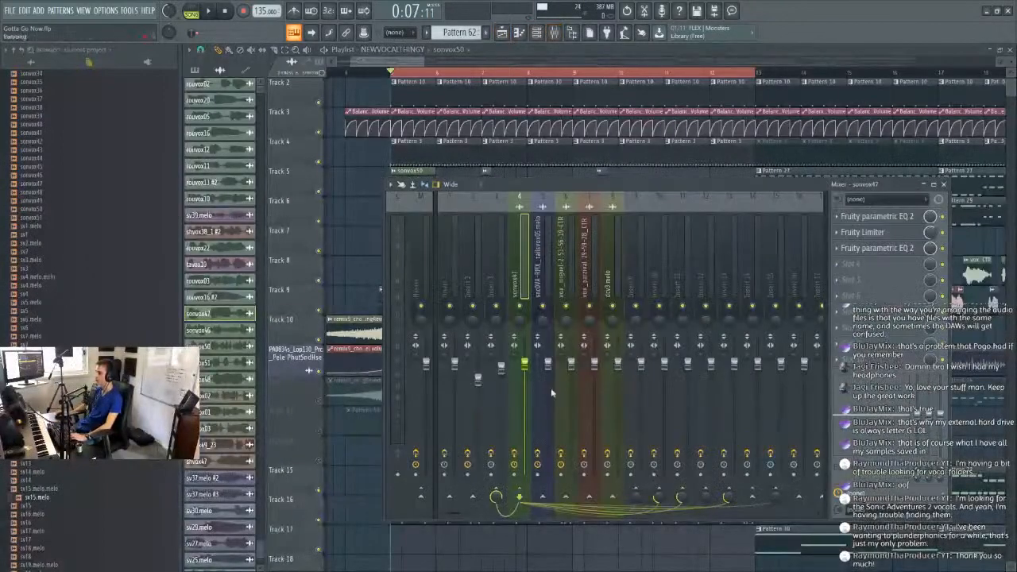
pyautogui.moveTo(447, 517)
pyautogui.mouseDown()
pyautogui.moveTo(540, 520)
pyautogui.moveTo(451, 517)
pyautogui.mouseUp()
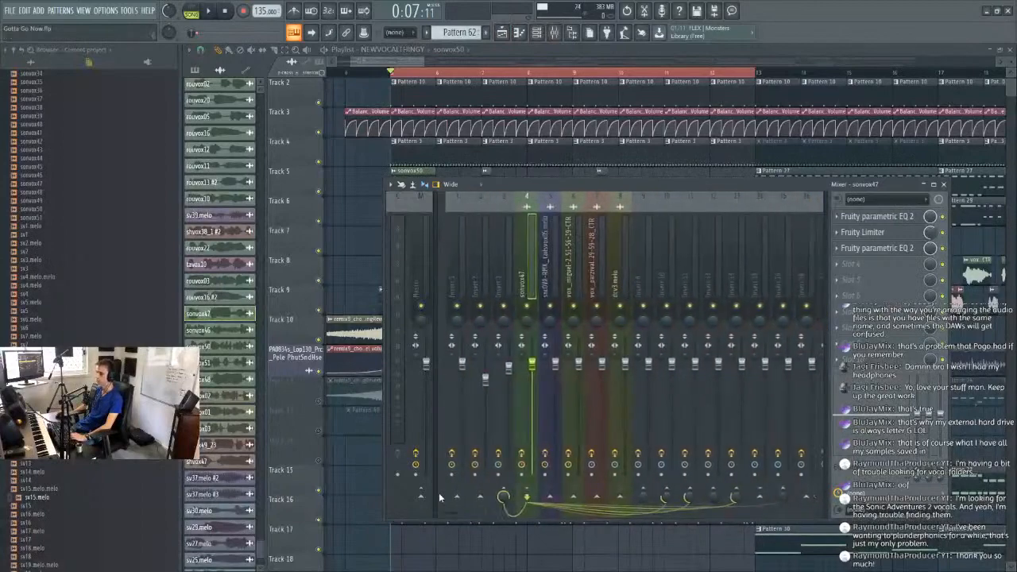
pyautogui.press('F9')
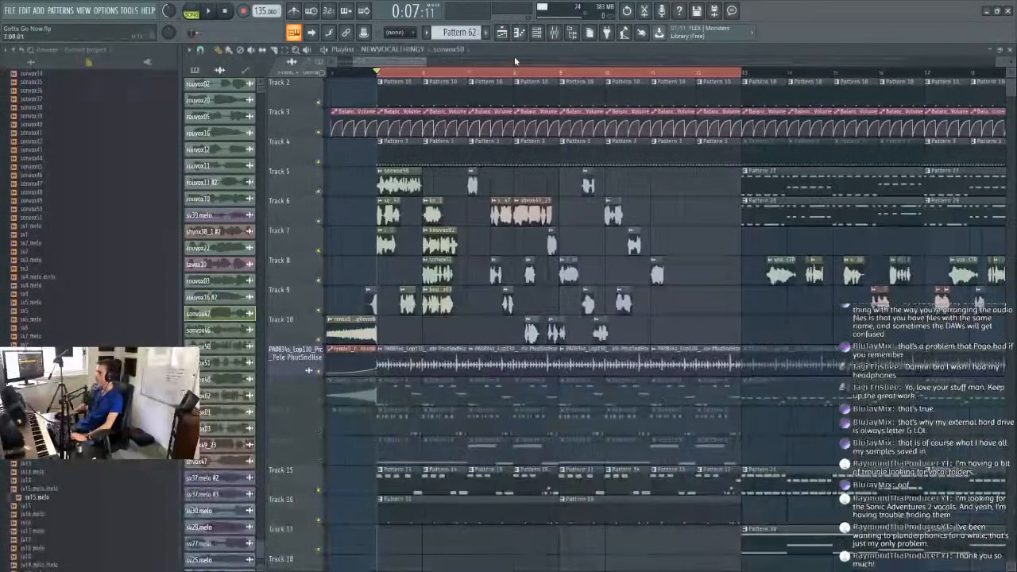
# Delete the old vocal clips on Tracks 7 and 8 from bar 21 to bar 36.
pyautogui.scroll(-5, 368, 81)
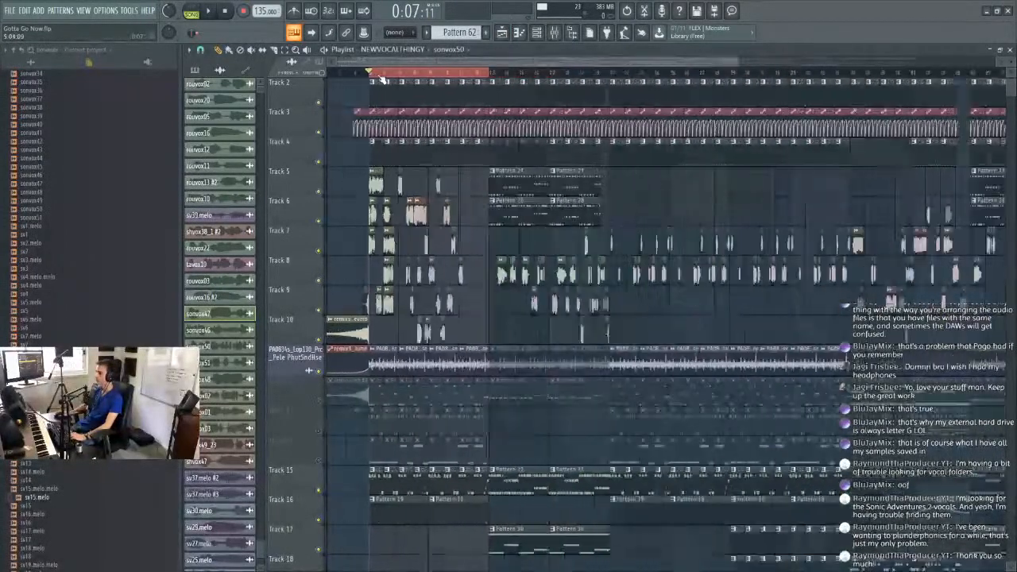
pyautogui.scroll(-1, 381, 79)
pyautogui.scroll(2, 383, 73)
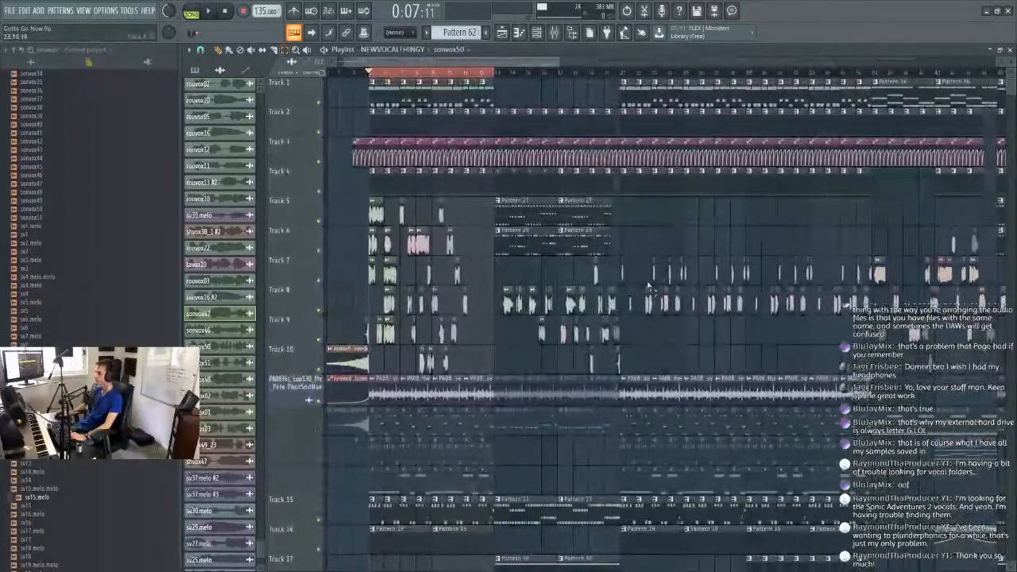
pyautogui.moveTo(781, 314); pyautogui.dragTo(623, 309)
pyautogui.press('Delete')
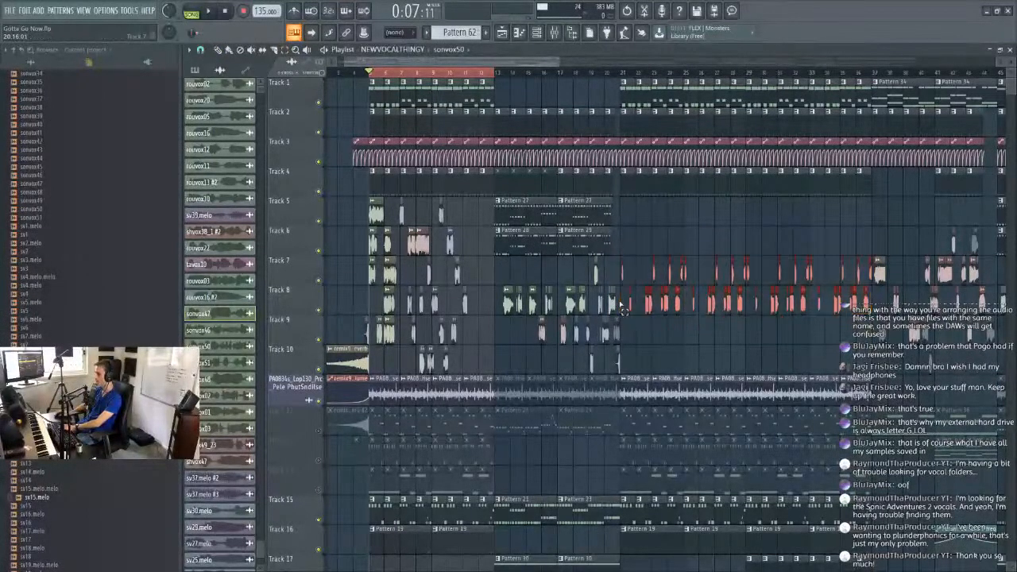
# Move the new vocal clips on Tracks 5 to 10 from bar 5 to about bar 30, and select bars 21 to 28 on the timeline.
pyautogui.moveTo(373, 219); pyautogui.dragTo(469, 349)
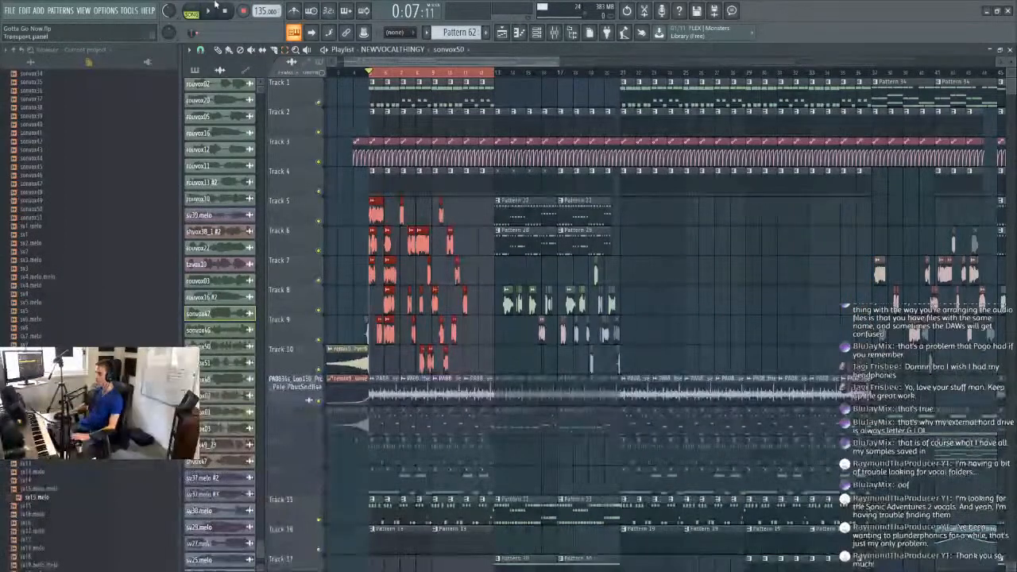
pyautogui.moveTo(371, 214); pyautogui.dragTo(761, 215)
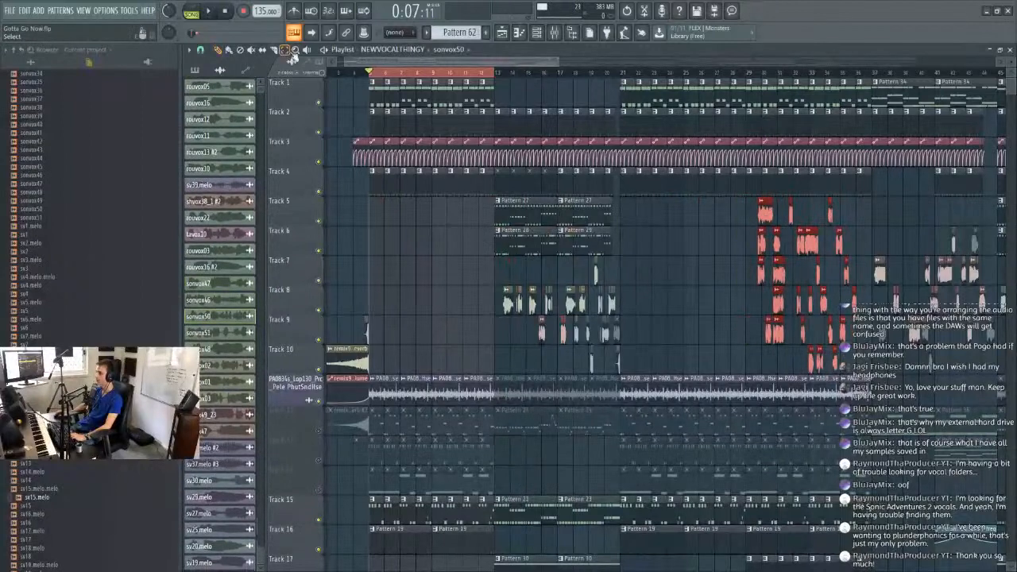
pyautogui.moveTo(623, 74); pyautogui.dragTo(744, 74)
pyautogui.hotkey('ctrl', 'd')
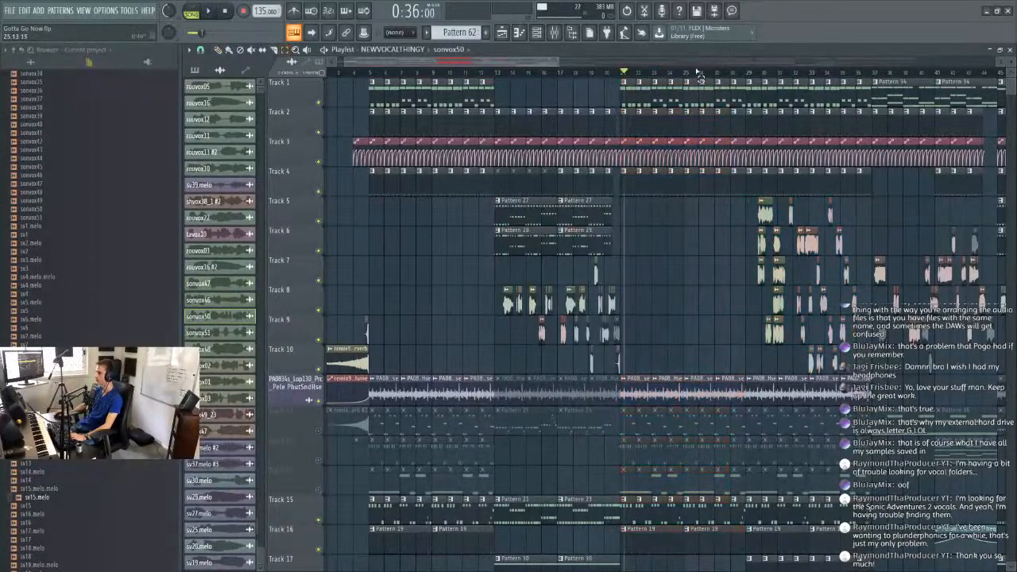
# Select bars 21 to 28 with all their clips on the playlist timeline and start playback of that range.
pyautogui.scroll(-5, 658, 74)
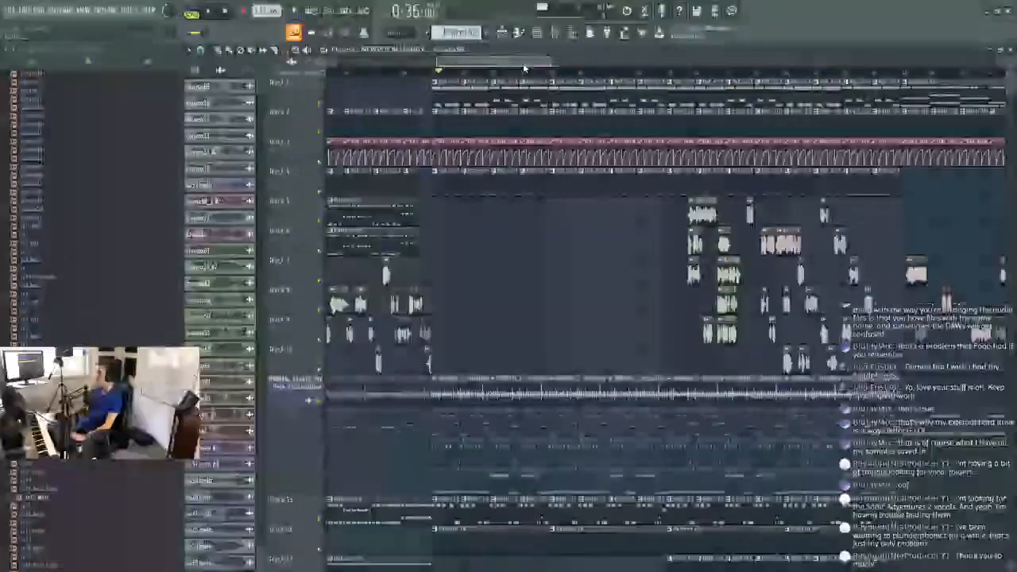
pyautogui.moveTo(354, 73); pyautogui.dragTo(590, 86)
pyautogui.scroll(4, 354, 78)
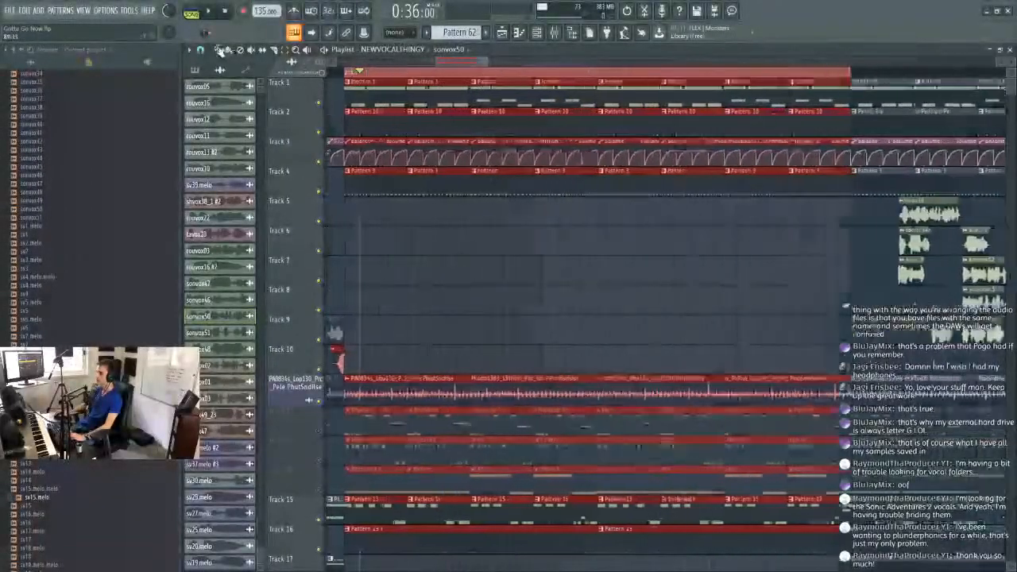
pyautogui.press('space')
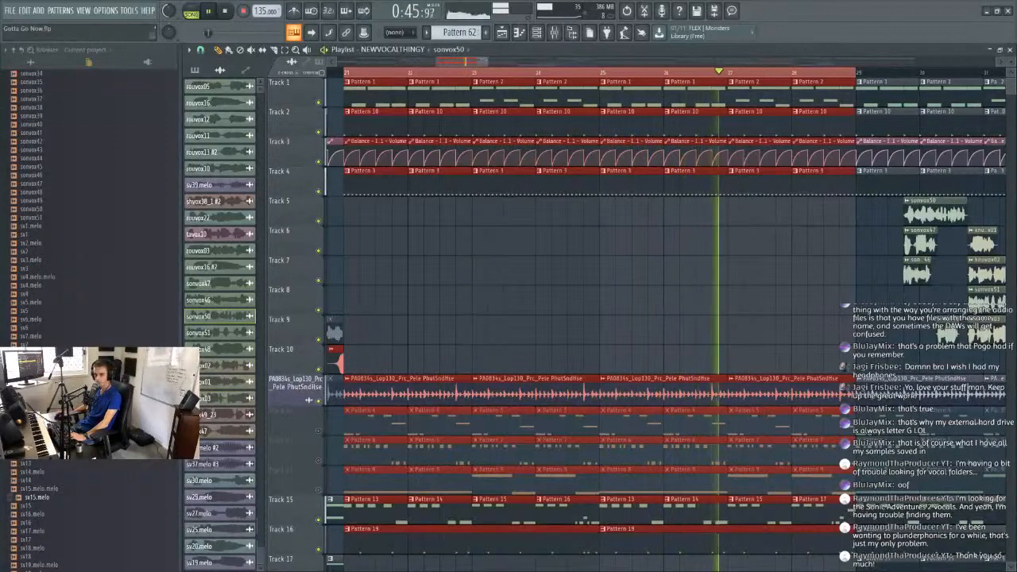
# Listen to the looped bars 21 to 28 and look over the vocal clips placed from bar 30 onward.
pyautogui.click(14, 12)
pyautogui.click(30, 60)
pyautogui.scroll(-5, 563, 73)
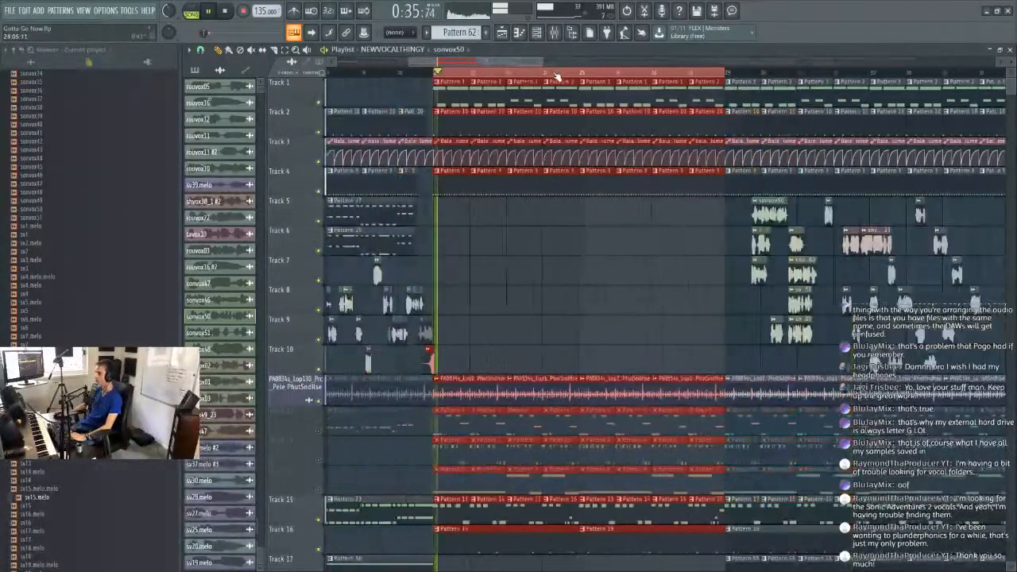
pyautogui.scroll(4, 549, 75)
pyautogui.moveTo(454, 63); pyautogui.dragTo(467, 65)
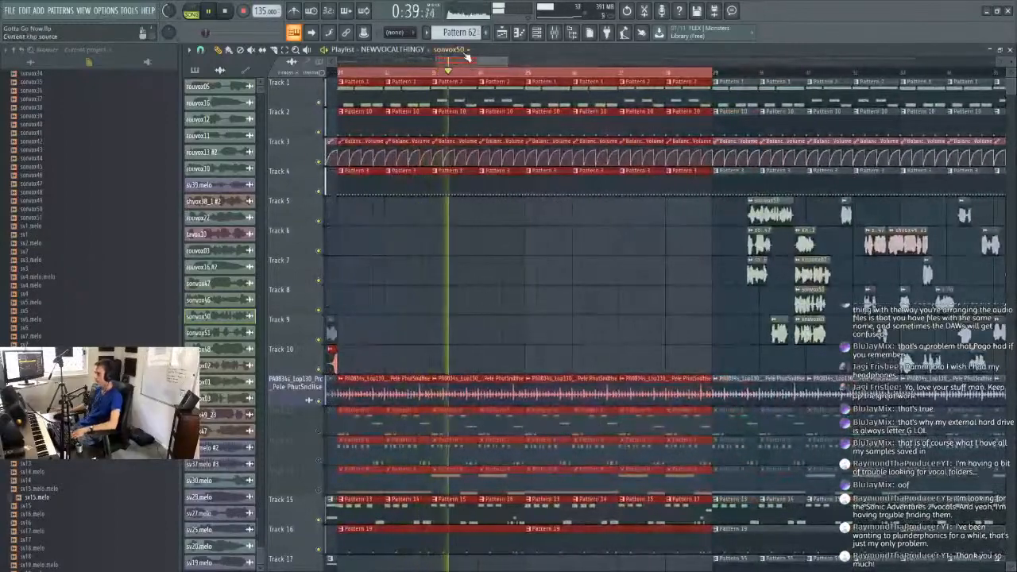
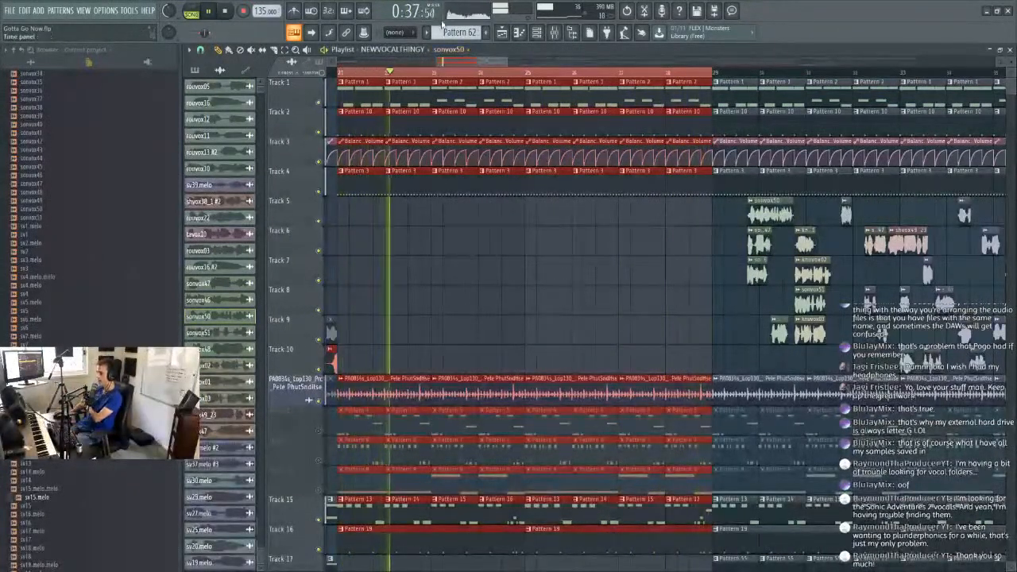
pyautogui.moveTo(478, 64); pyautogui.dragTo(476, 65)
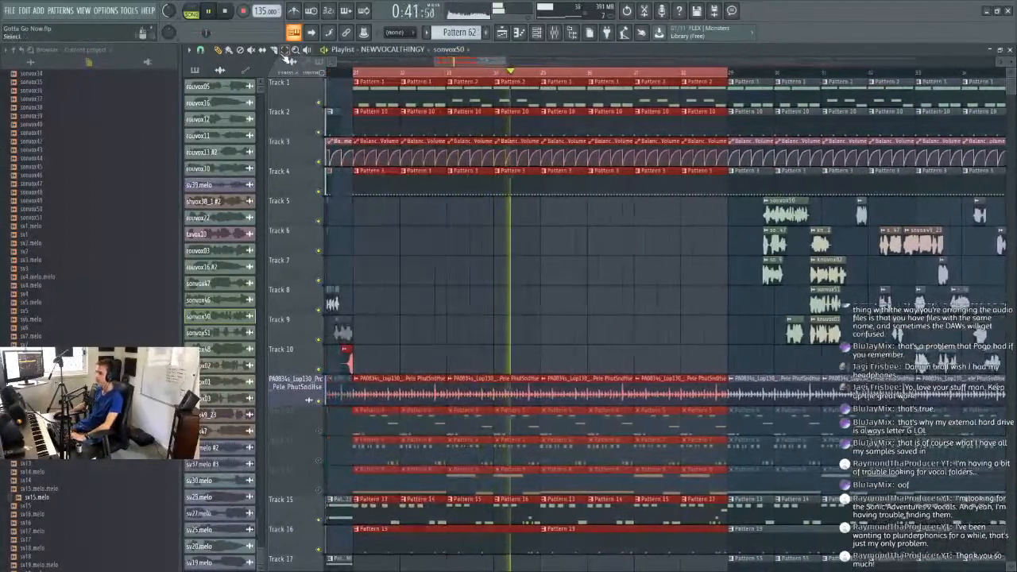
pyautogui.scroll(-4, 721, 68)
pyautogui.scroll(4, 757, 63)
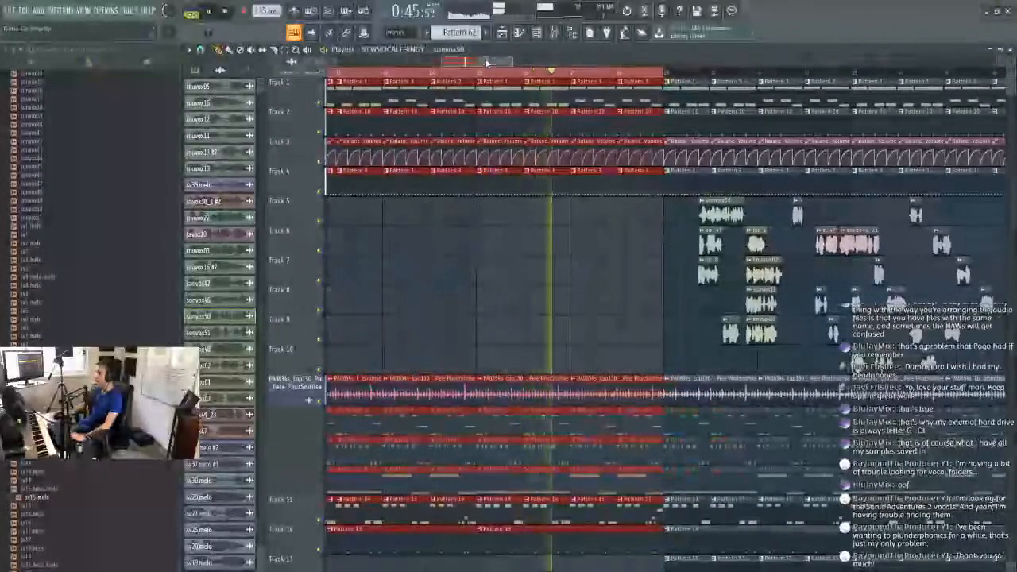
pyautogui.scroll(2, 566, 93)
pyautogui.moveTo(473, 63)
pyautogui.mouseDown()
pyautogui.moveTo(453, 64)
pyautogui.moveTo(482, 65)
pyautogui.mouseUp()
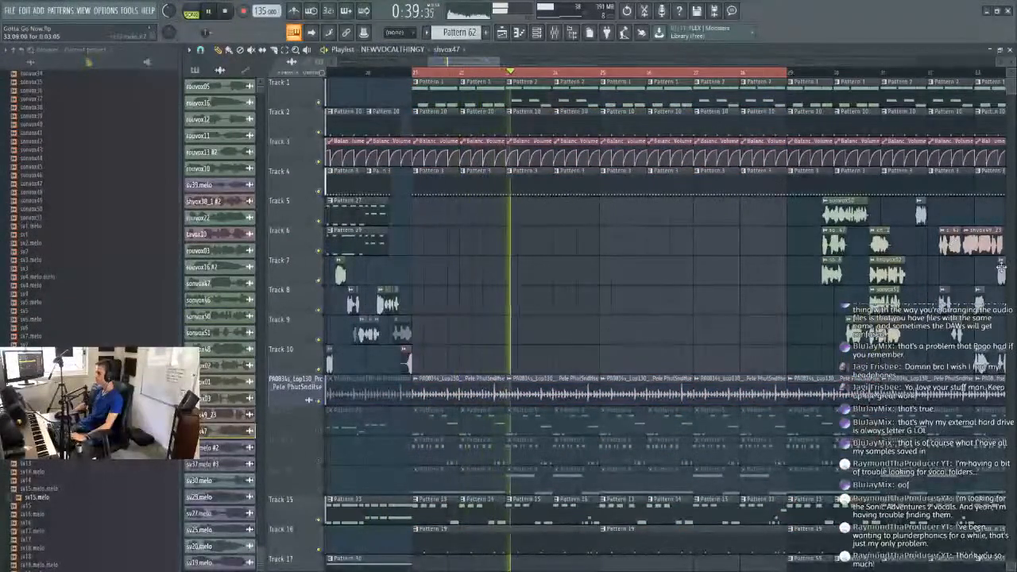
pyautogui.moveTo(469, 63); pyautogui.dragTo(479, 64)
# Pick the sv33.melo vocal sample from its existing Track 5 clip and place a copy in bar 24 on Track 5.
pyautogui.doubleClick(921, 271)
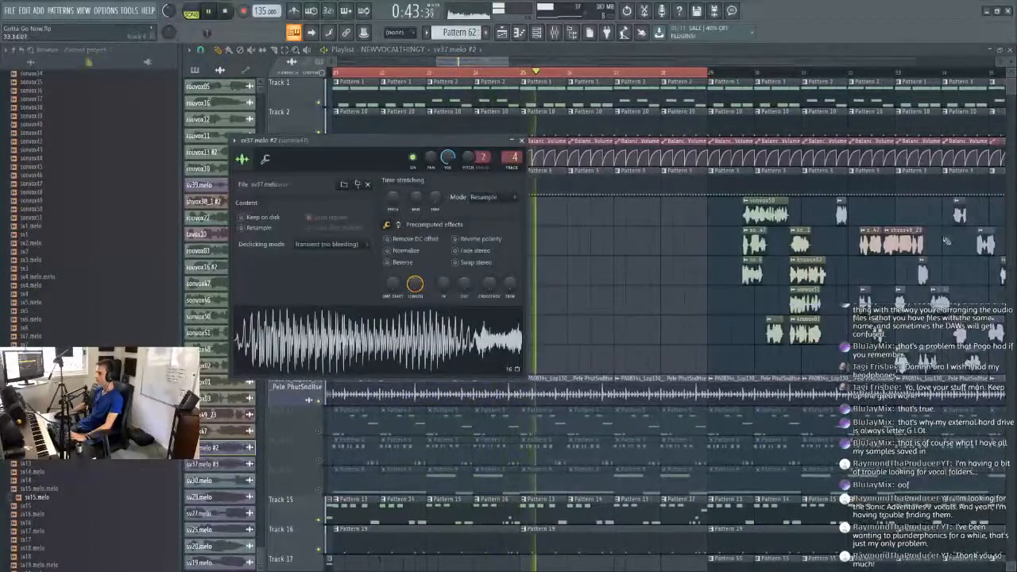
pyautogui.doubleClick(841, 214)
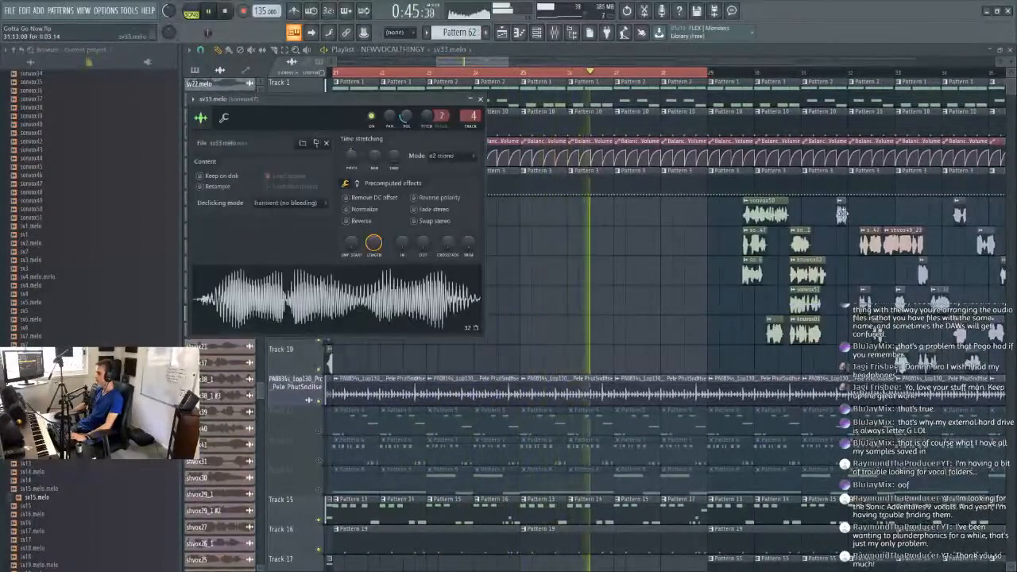
pyautogui.click(481, 100)
pyautogui.moveTo(461, 62); pyautogui.dragTo(457, 63)
pyautogui.click(550, 213)
# Adjust the channel volume of the sv33.melo sample in its channel settings and close them.
pyautogui.doubleClick(548, 214)
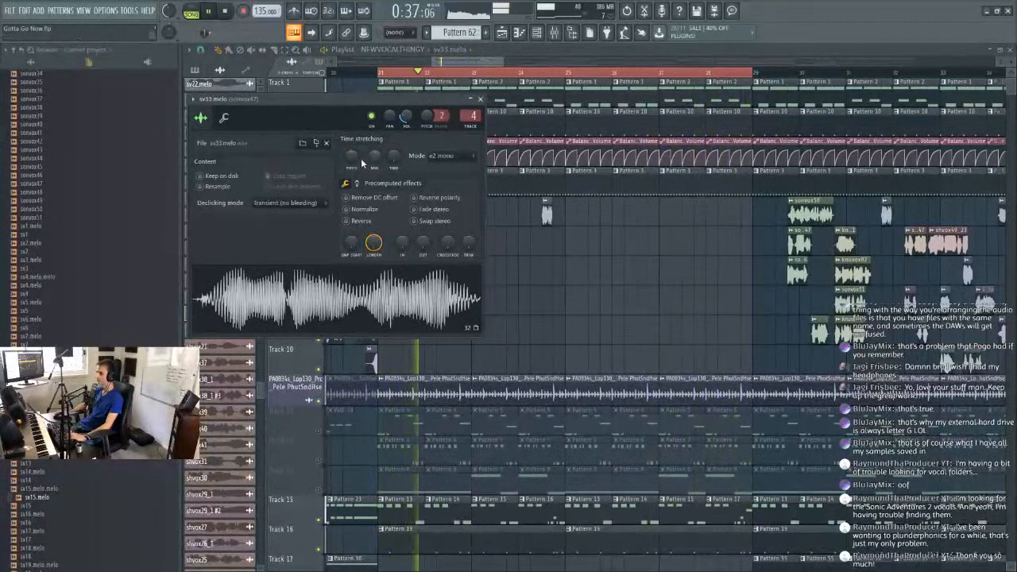
pyautogui.rightClick(406, 118)
pyautogui.moveTo(406, 117); pyautogui.dragTo(406, 135)
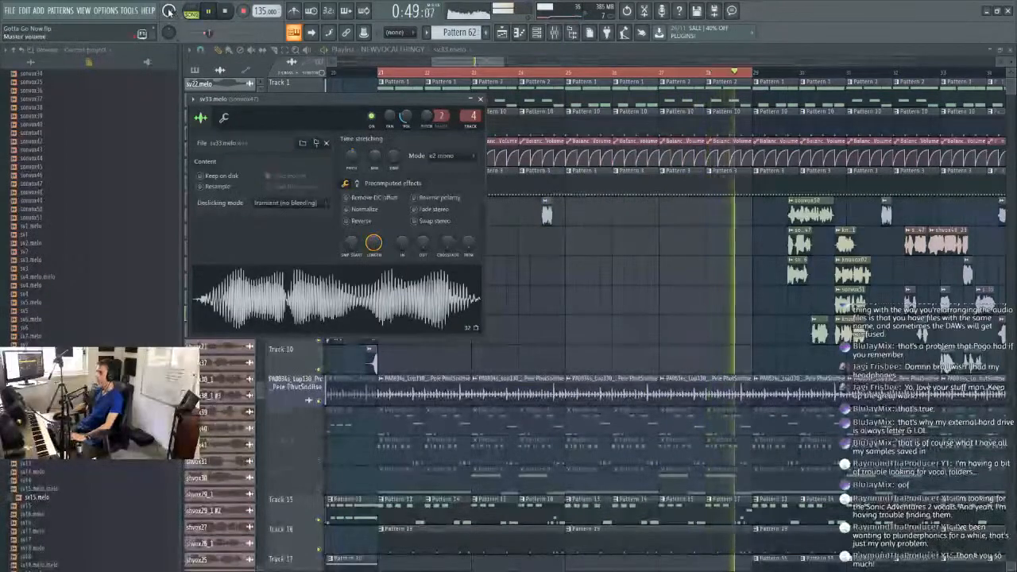
pyautogui.click(480, 100)
# Set the playlist snap to 1/4 step and move the sv33.melo clip on Track 5 to the last beat of bar 23.
pyautogui.scroll(4, 418, 75)
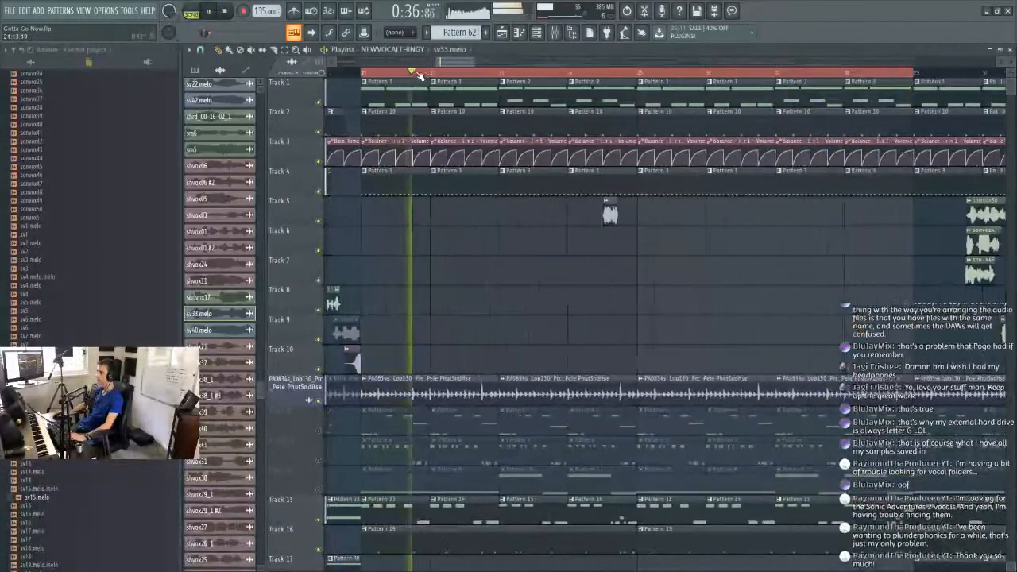
pyautogui.click(200, 50)
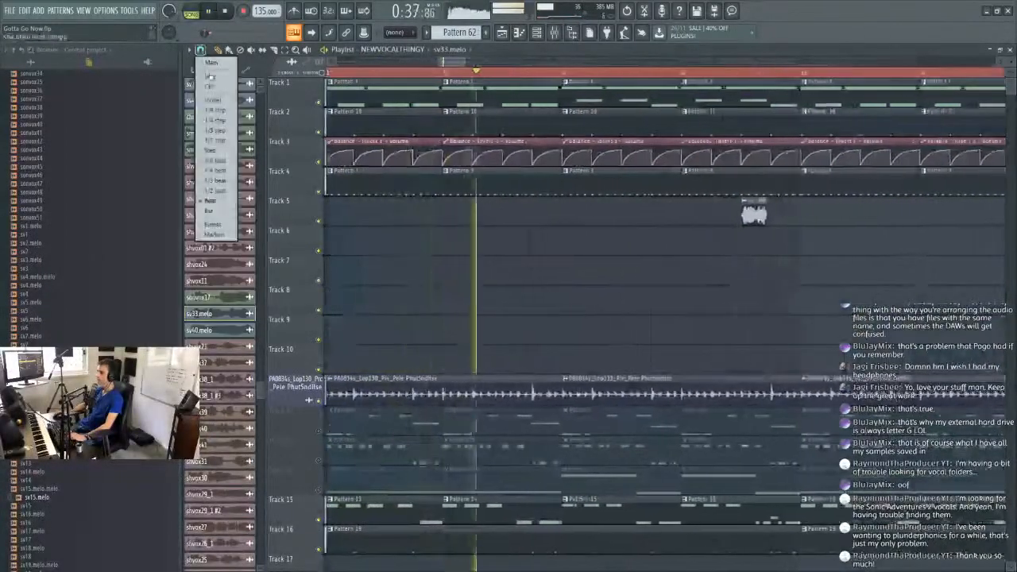
pyautogui.click(214, 120)
pyautogui.moveTo(755, 213); pyautogui.dragTo(667, 213)
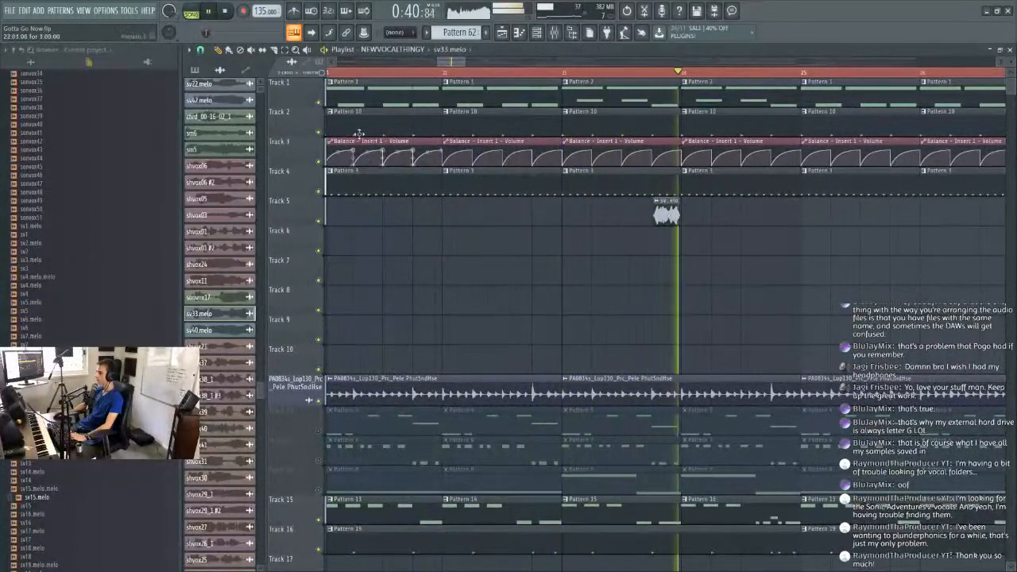
# Set the playlist snap to none, shift the sv33.melo clip slightly earlier within bar 23 and play it back.
pyautogui.click(200, 52)
pyautogui.click(212, 102)
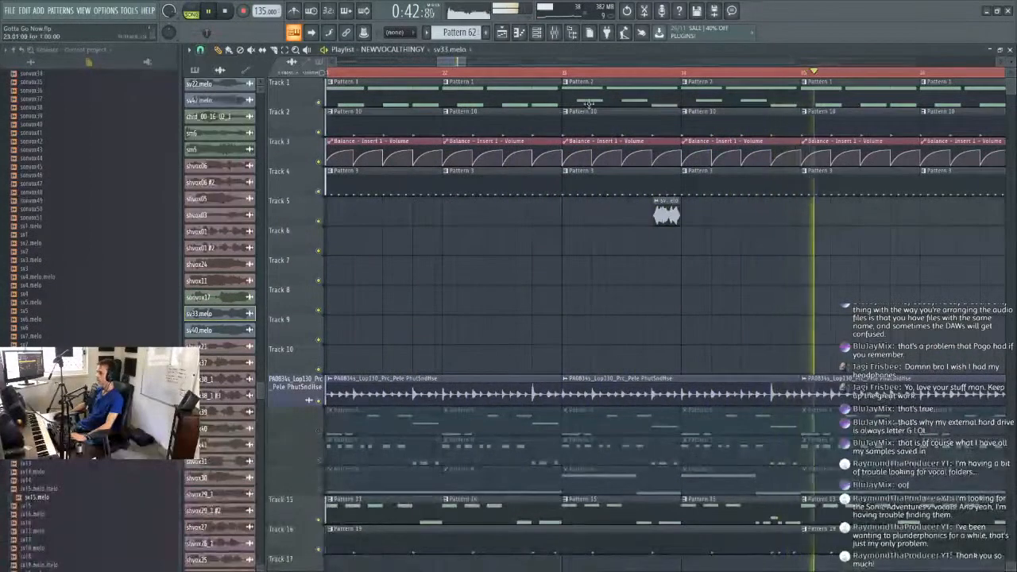
pyautogui.scroll(-3, 566, 75)
pyautogui.press('space')
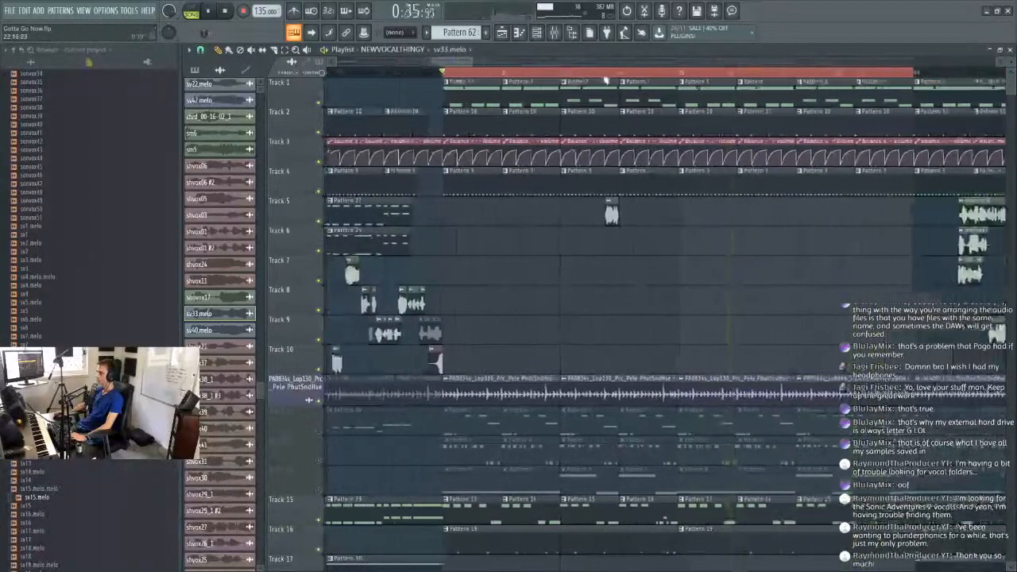
pyautogui.scroll(4, 601, 74)
pyautogui.scroll(3, 617, 75)
pyautogui.scroll(-4, 617, 74)
pyautogui.scroll(1, 617, 75)
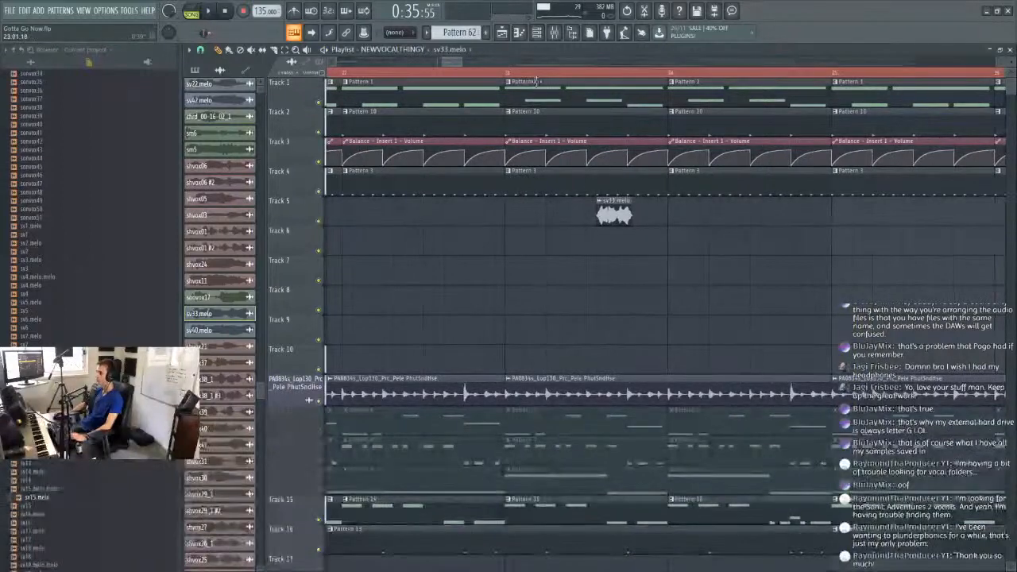
pyautogui.click(499, 74)
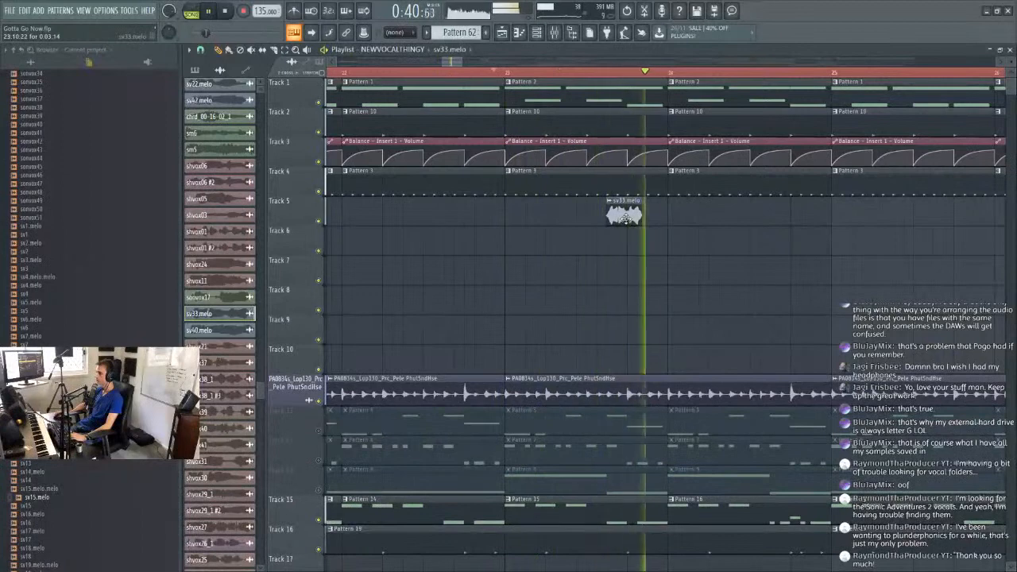
# Move the sv33.melo clip on Track 5 from bar 23 to about 22:10 while checking it with playback.
pyautogui.press('space')
pyautogui.moveTo(454, 63); pyautogui.dragTo(446, 64)
pyautogui.click(406, 74)
pyautogui.press('space')
pyautogui.moveTo(843, 220); pyautogui.dragTo(690, 225)
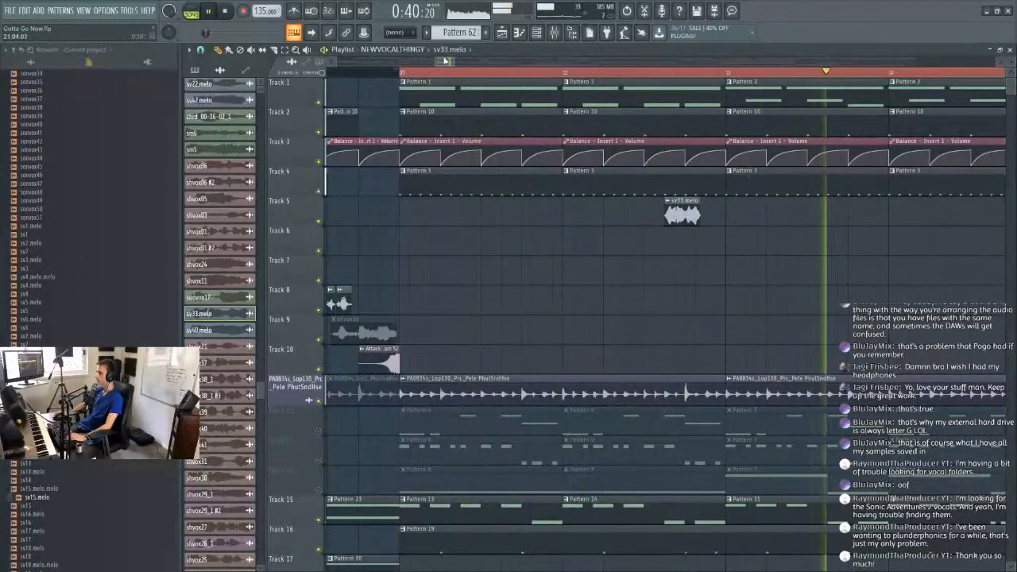
# Add a second sv33.melo clip on Track 5 just past the middle of bar 26 and fine-tune its timing by ear.
pyautogui.moveTo(447, 63); pyautogui.dragTo(457, 69)
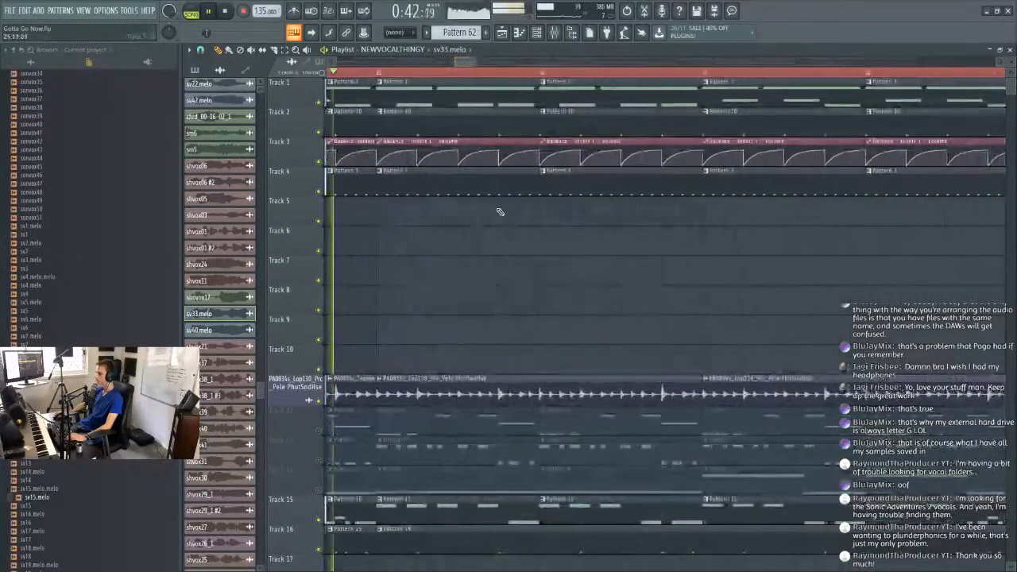
pyautogui.moveTo(510, 223); pyautogui.dragTo(667, 220)
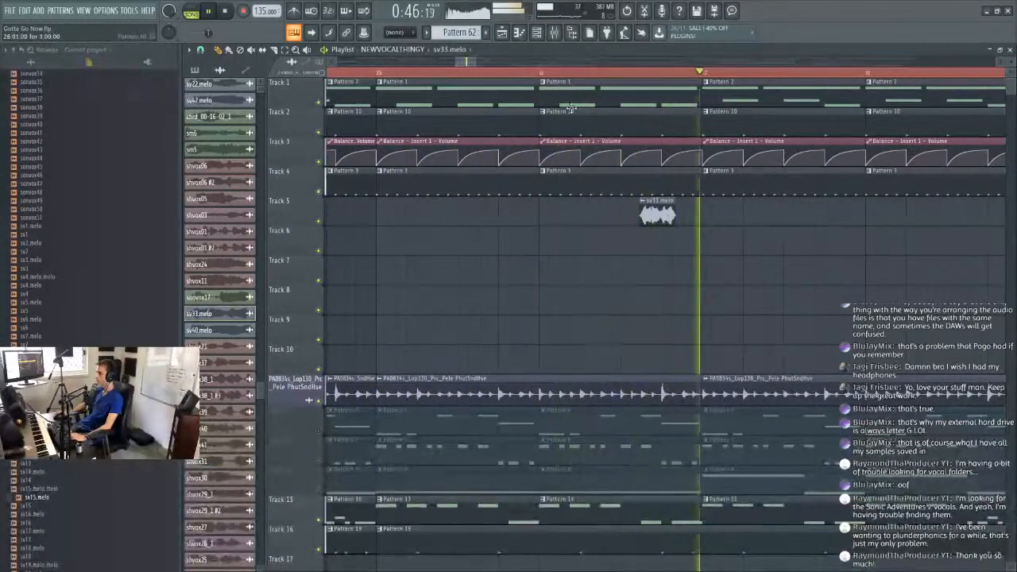
pyautogui.click(637, 83)
pyautogui.moveTo(658, 222); pyautogui.dragTo(664, 214)
pyautogui.press('space')
pyautogui.press('space')
pyautogui.press('space')
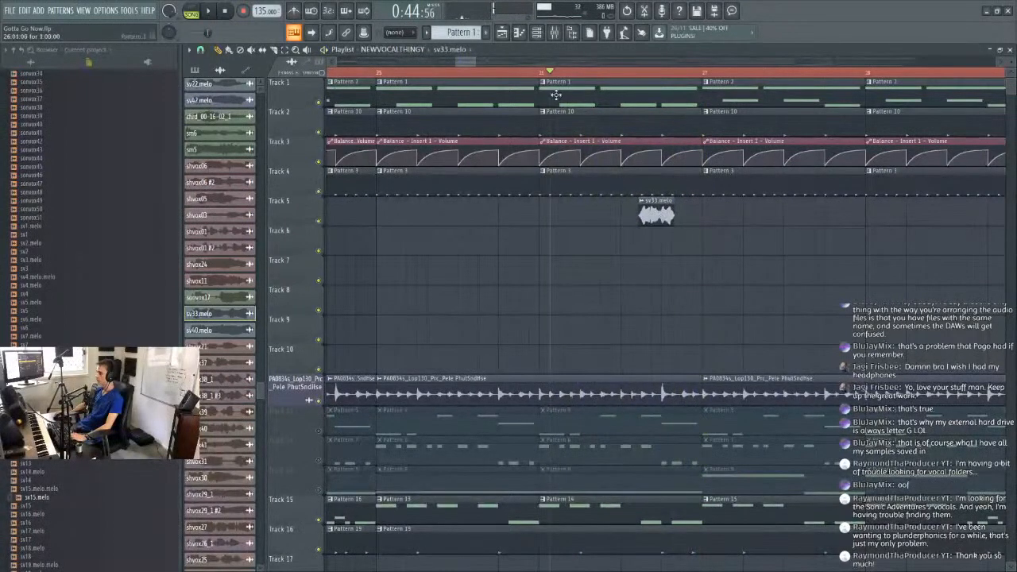
# Compare the positions of the two sv33.melo clips in bars 22 and 26 and listen to them in context.
pyautogui.scroll(-5, 557, 96)
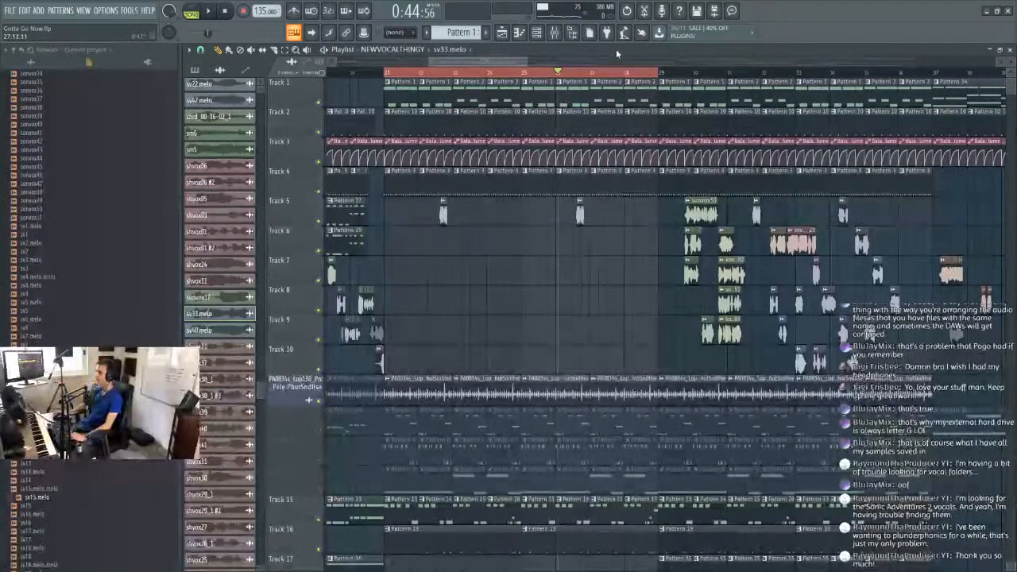
pyautogui.scroll(5, 602, 74)
pyautogui.scroll(-4, 603, 77)
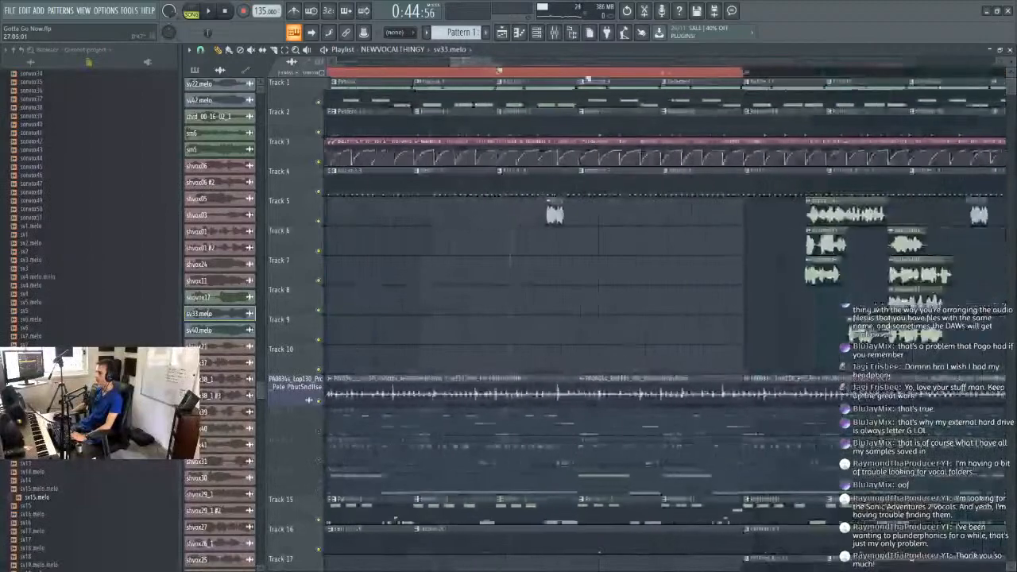
pyautogui.scroll(4, 569, 77)
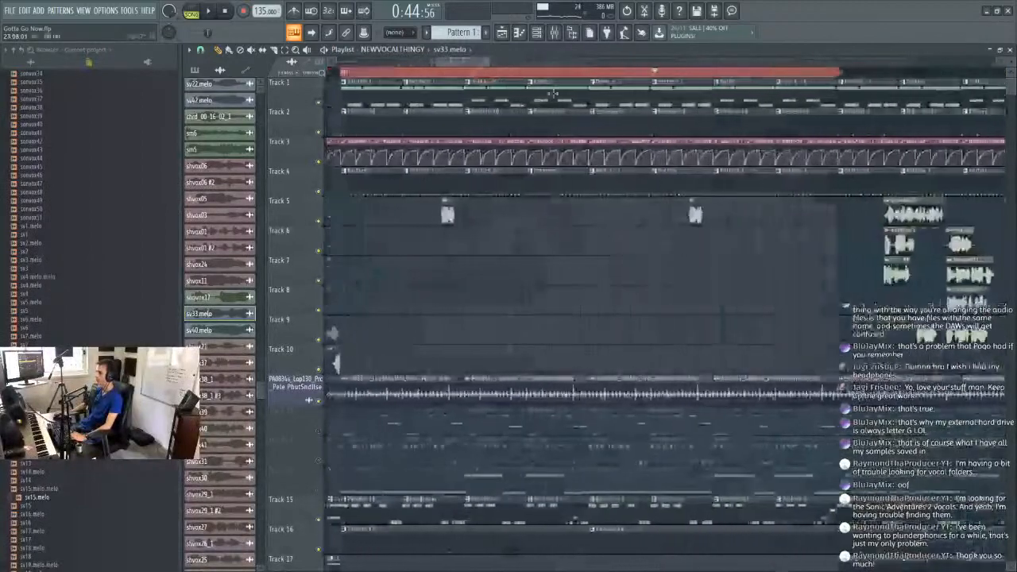
pyautogui.scroll(3, 524, 74)
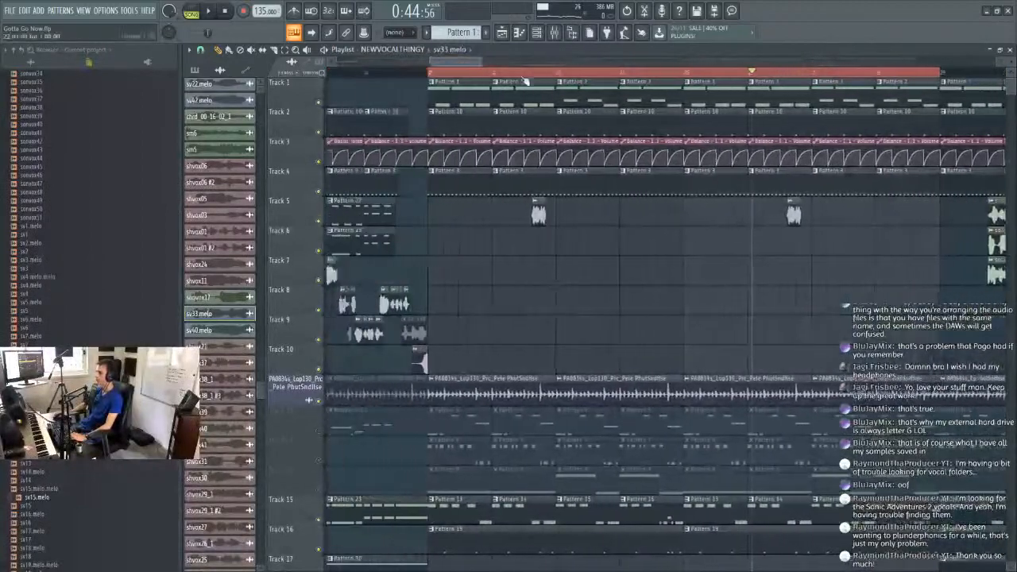
pyautogui.scroll(2, 524, 73)
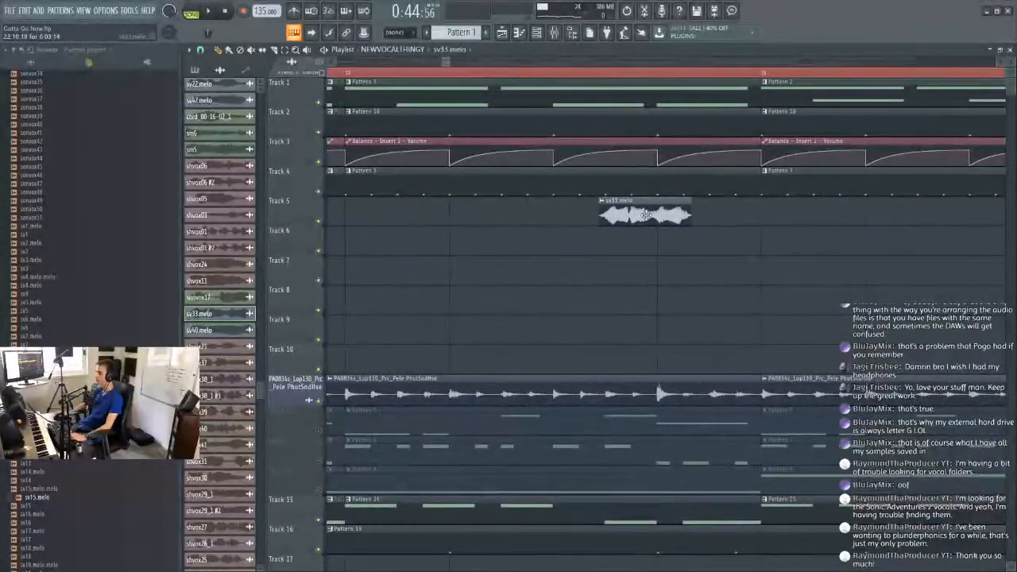
pyautogui.scroll(-6, 425, 75)
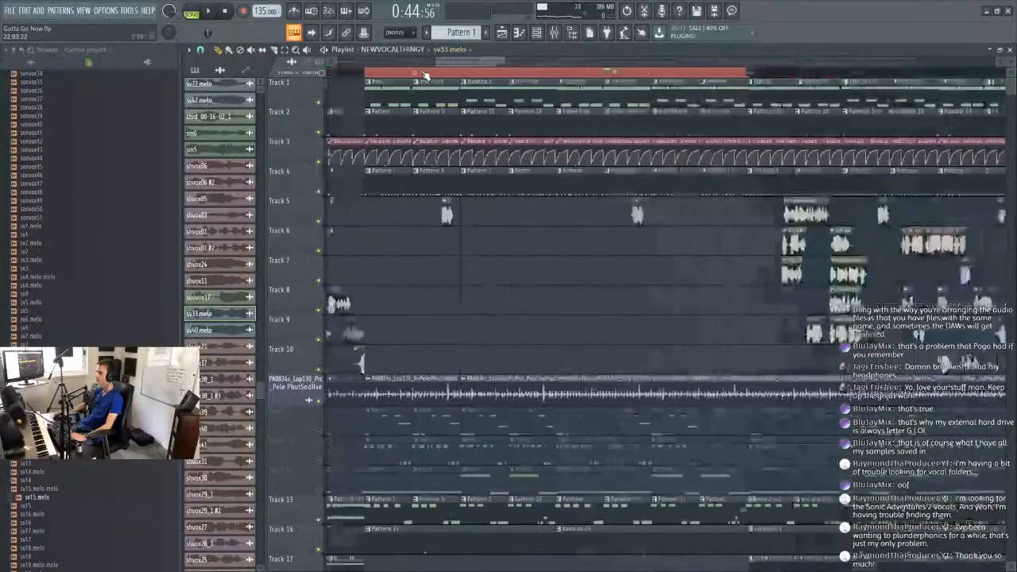
pyautogui.scroll(5, 499, 81)
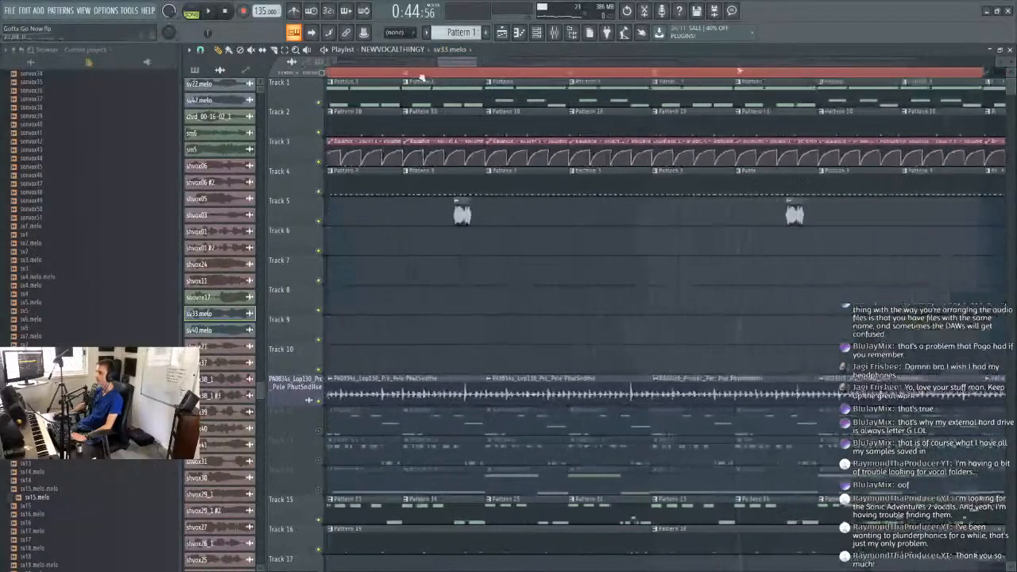
pyautogui.moveTo(456, 66); pyautogui.dragTo(448, 65)
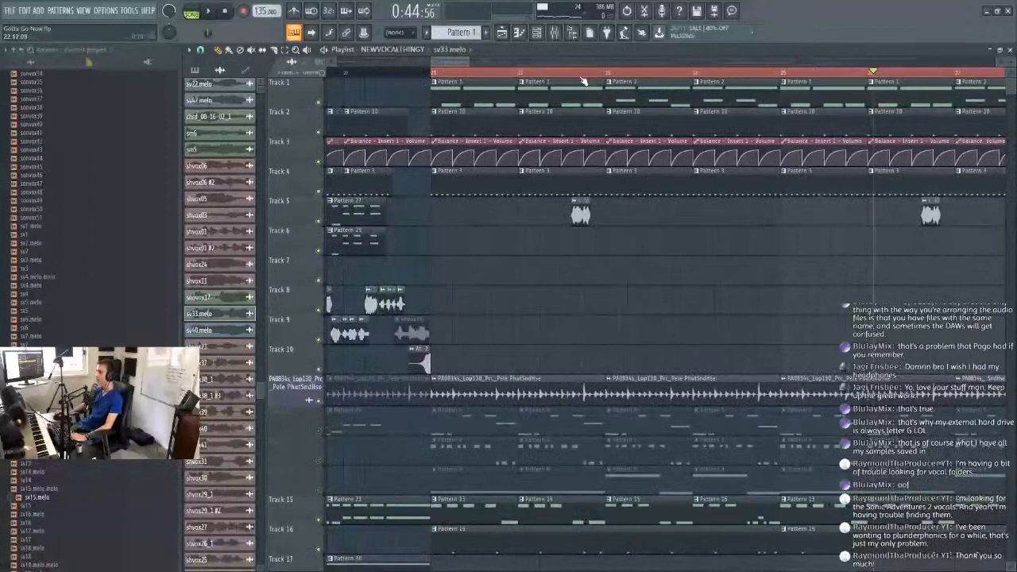
pyautogui.scroll(4, 572, 77)
pyautogui.click(545, 74)
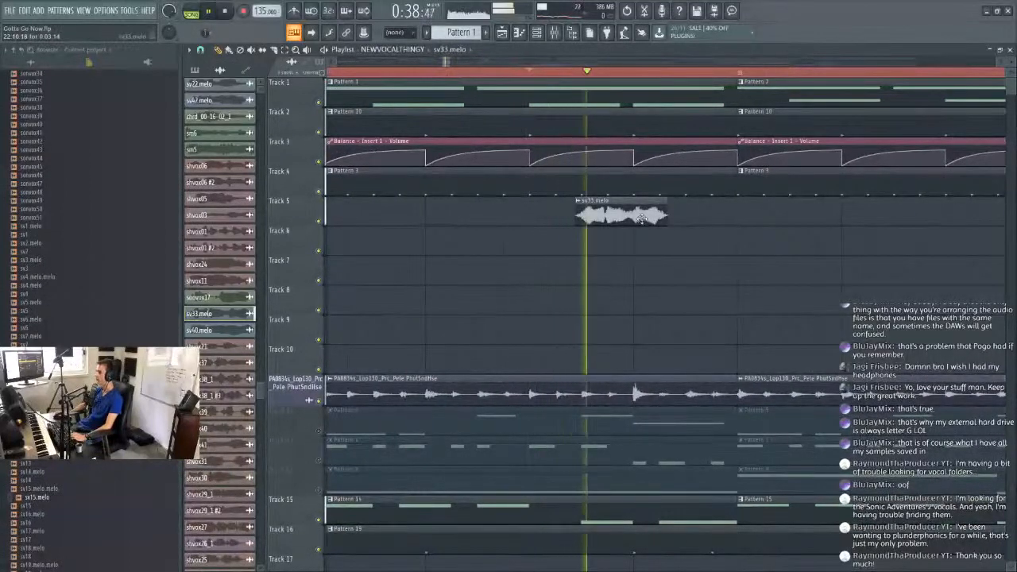
pyautogui.scroll(-5, 589, 78)
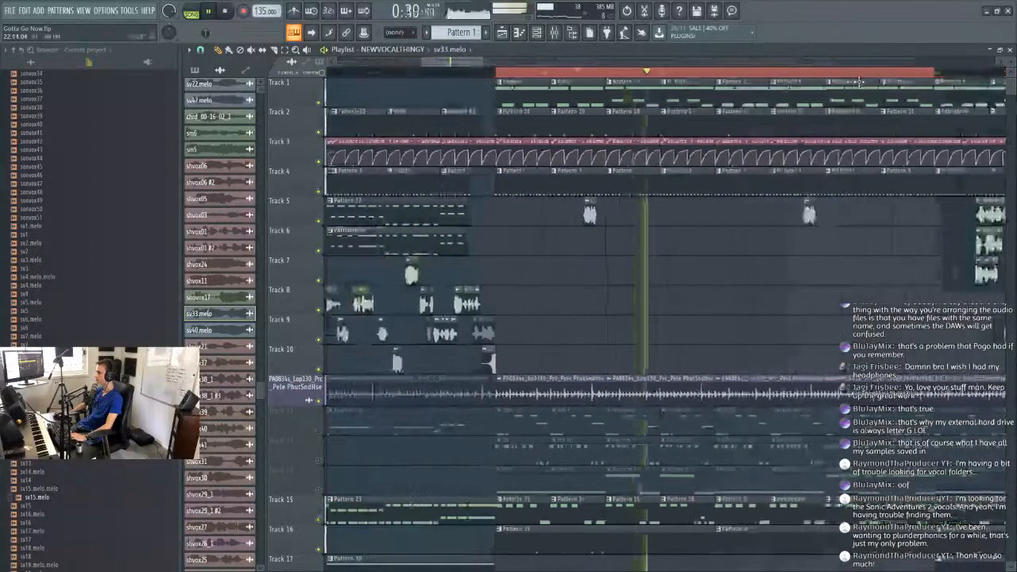
pyautogui.moveTo(468, 64); pyautogui.dragTo(479, 69)
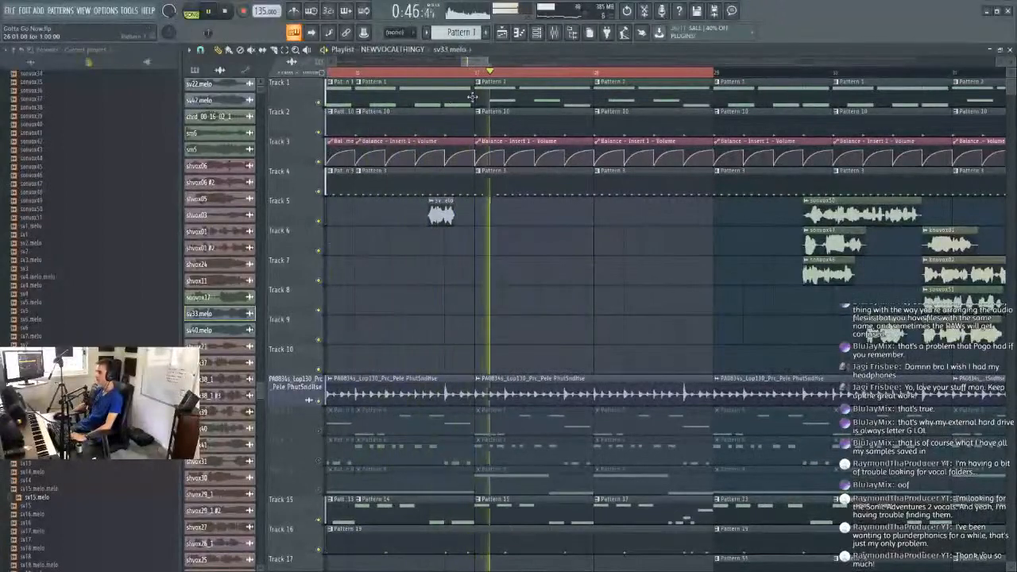
# Pick the knuvox03 vocal from Track 9 just before bar 31 and place a copy on Track 6 at about 21:04.
pyautogui.moveTo(477, 62); pyautogui.dragTo(489, 62)
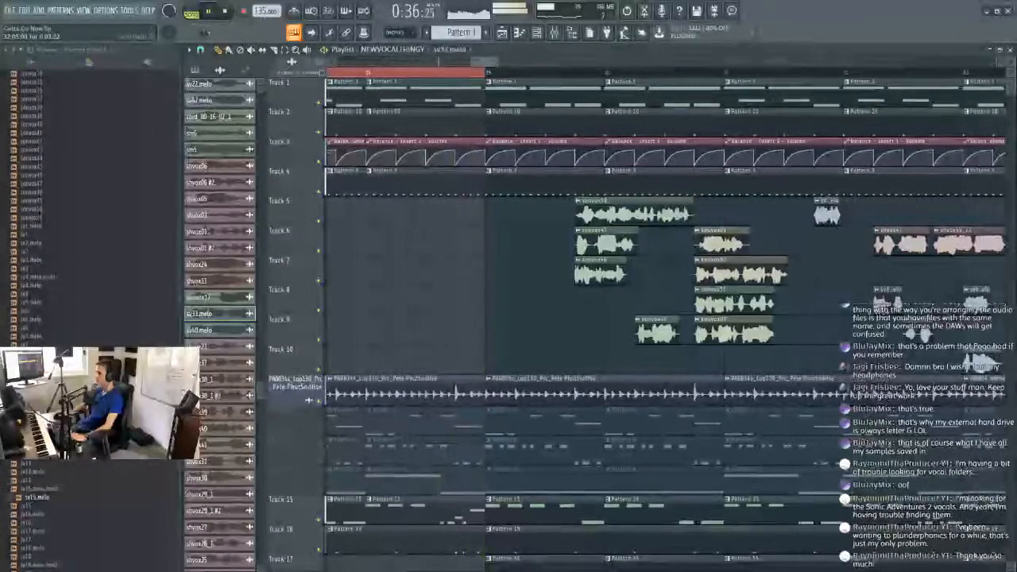
pyautogui.click(719, 336)
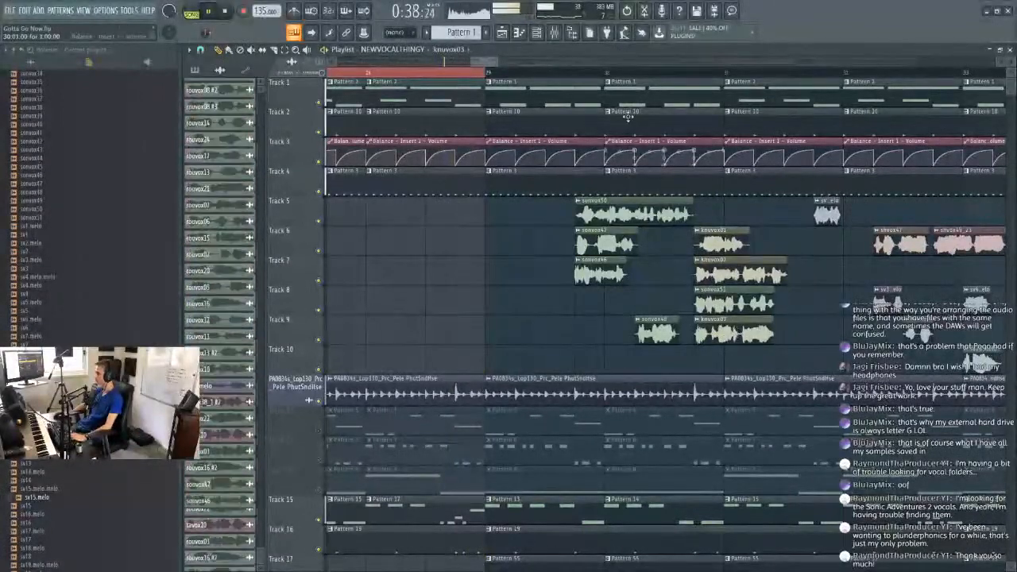
pyautogui.click(457, 61)
pyautogui.moveTo(460, 67); pyautogui.dragTo(448, 65)
pyautogui.click(491, 244)
pyautogui.moveTo(496, 244); pyautogui.dragTo(449, 243)
pyautogui.doubleClick(450, 243)
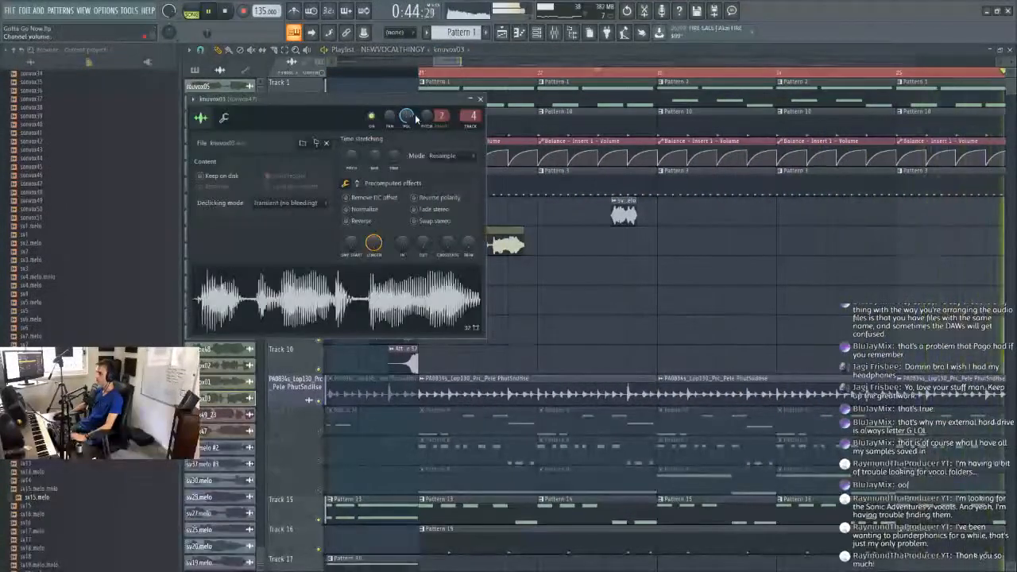
# Adjust knuvox03's channel volume and set its time-stretching mode to e3 mono.
pyautogui.moveTo(405, 100); pyautogui.dragTo(408, 136)
pyautogui.click(435, 73)
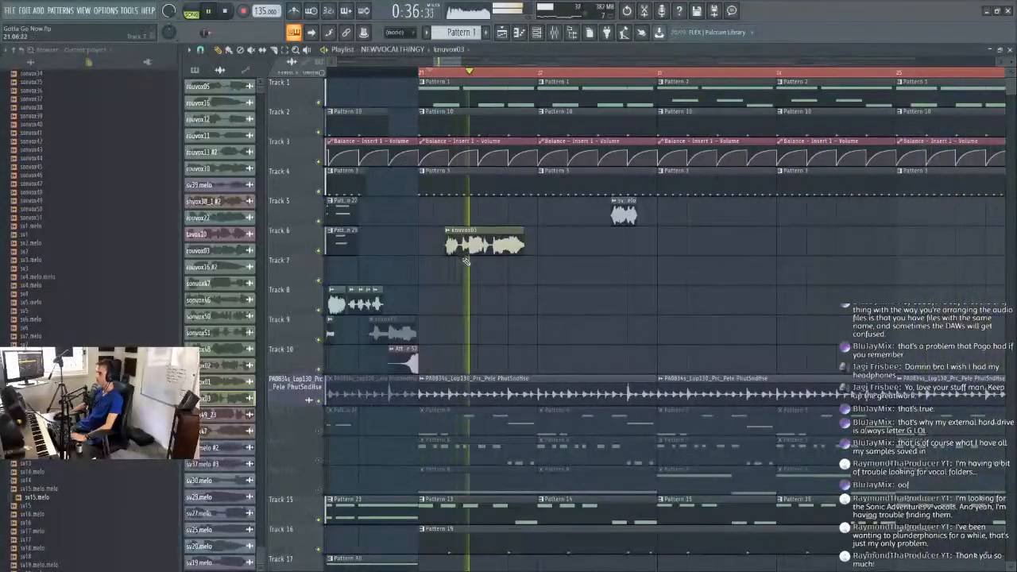
pyautogui.click(444, 180)
pyautogui.moveTo(464, 138); pyautogui.dragTo(804, 178)
pyautogui.click(797, 234)
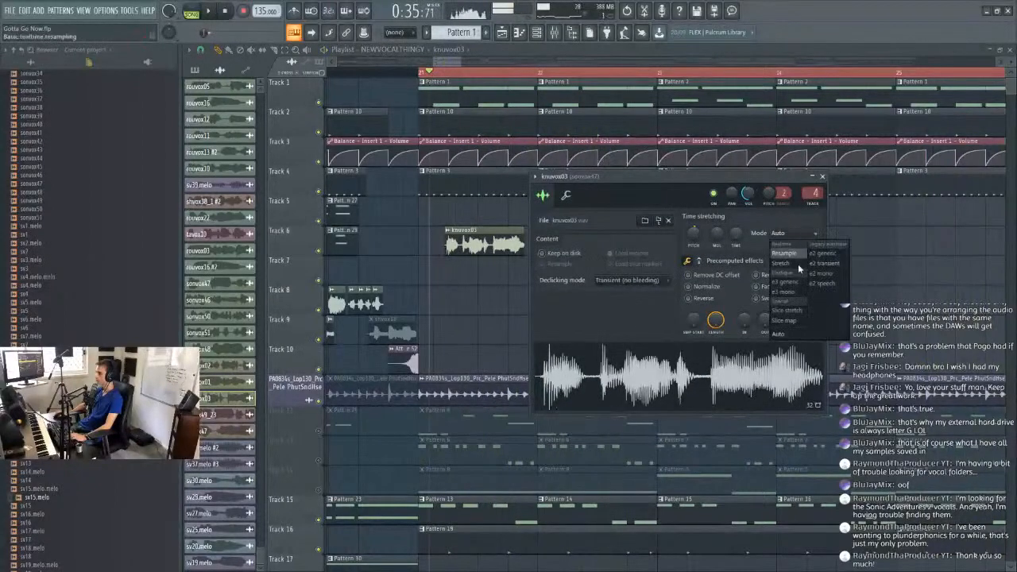
pyautogui.click(793, 294)
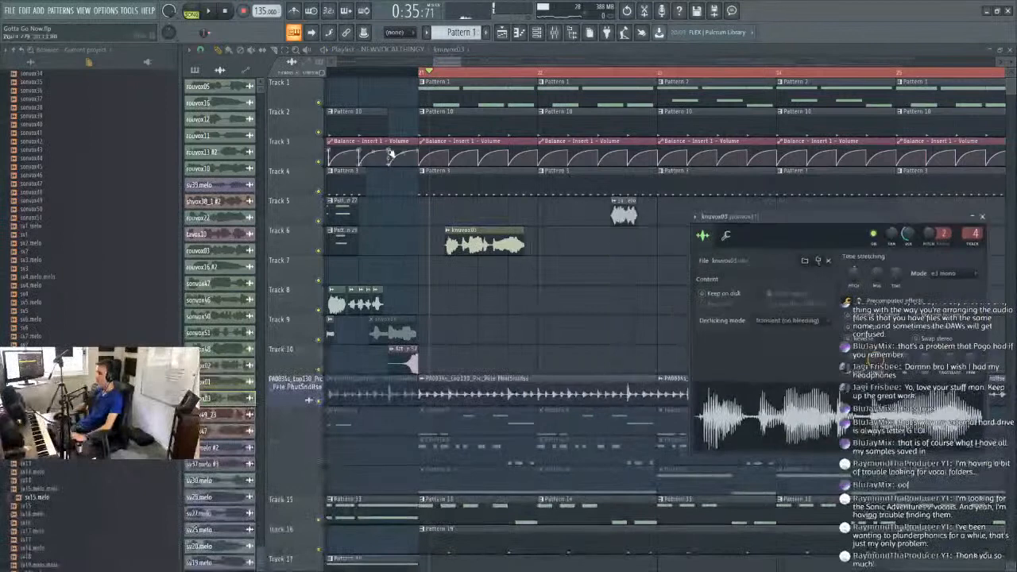
pyautogui.click(421, 73)
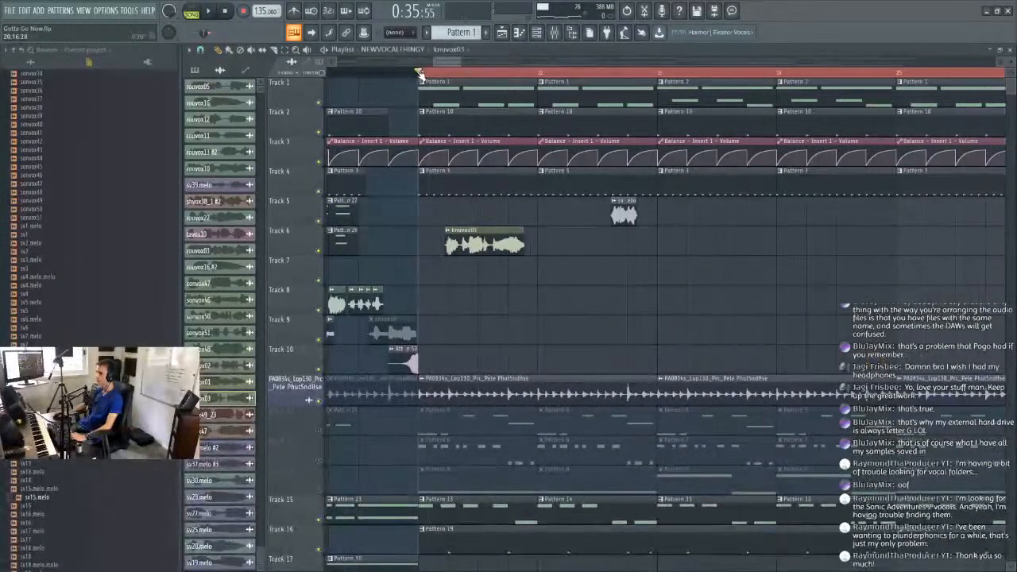
# Switch knuvox03's time-stretching mode to e2 speech, try a shorter stretch while listening and undo the last change.
pyautogui.doubleClick(481, 247)
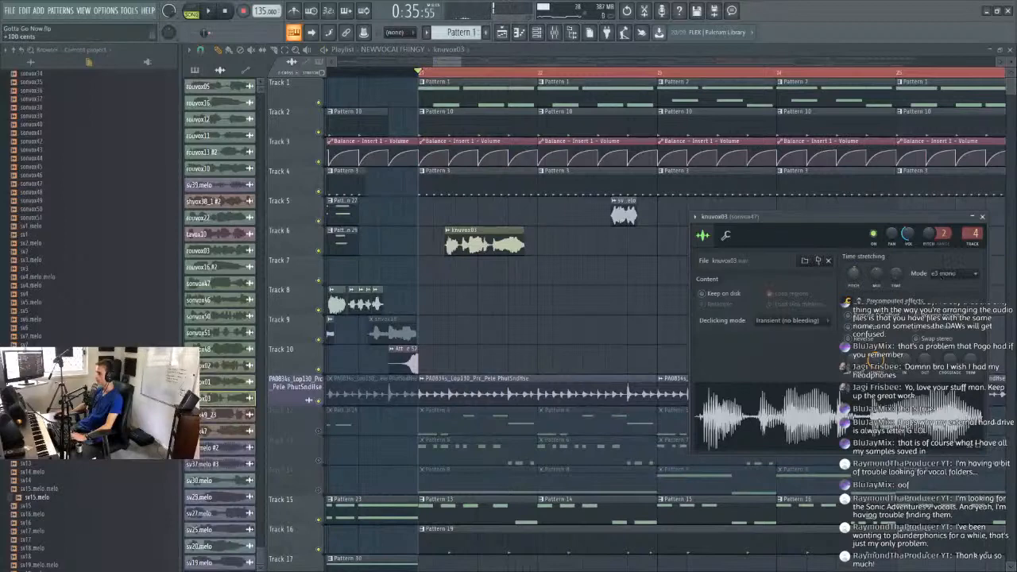
pyautogui.click(949, 274)
pyautogui.click(954, 333)
pyautogui.press('space')
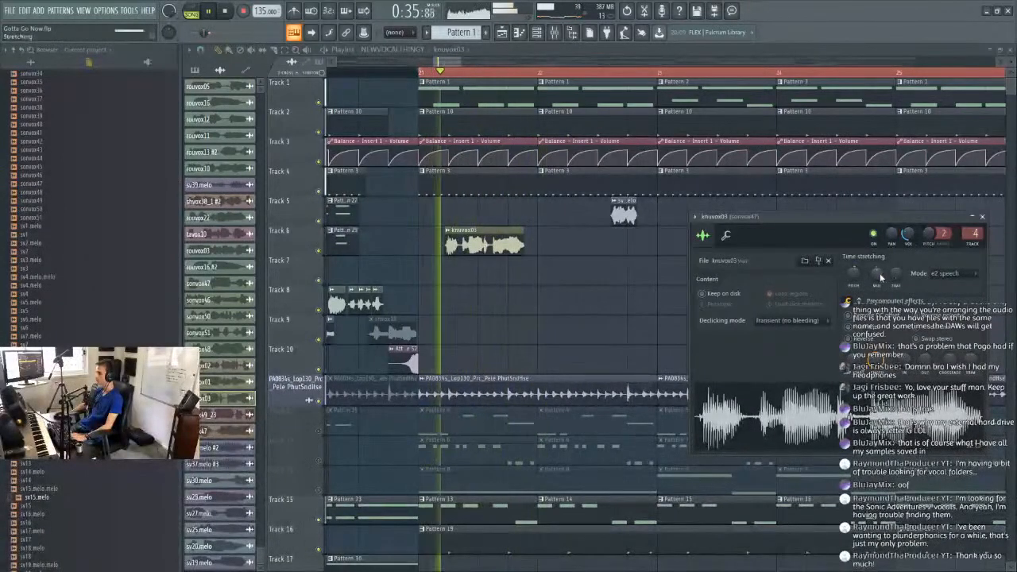
pyautogui.moveTo(877, 273); pyautogui.dragTo(881, 277)
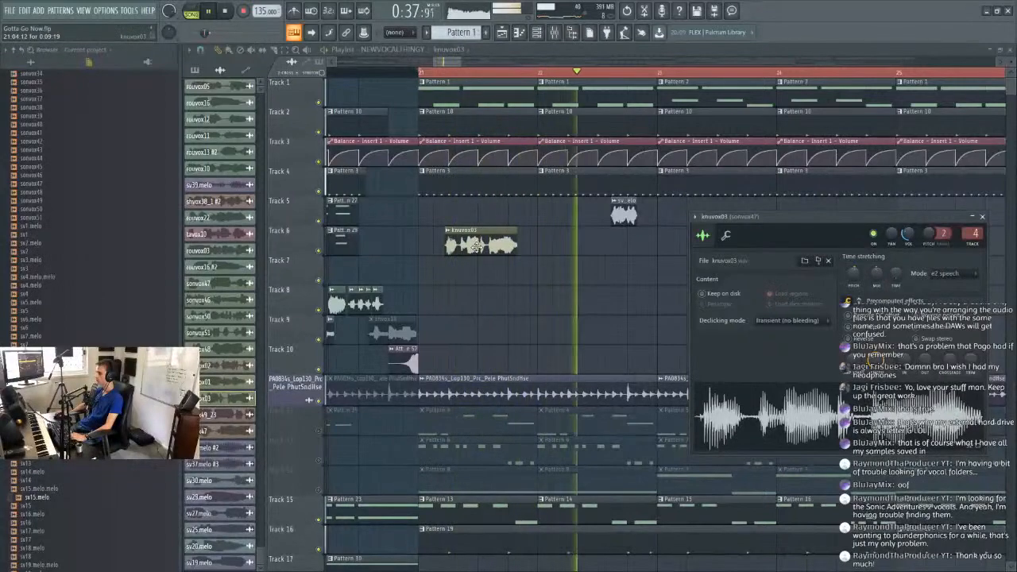
pyautogui.hotkey('ctrl', 'z')
pyautogui.press('space')
# Check the stacked vocal clips around bars 30 and 31 and view the sample settings of sonvox50.
pyautogui.moveTo(447, 61); pyautogui.dragTo(489, 62)
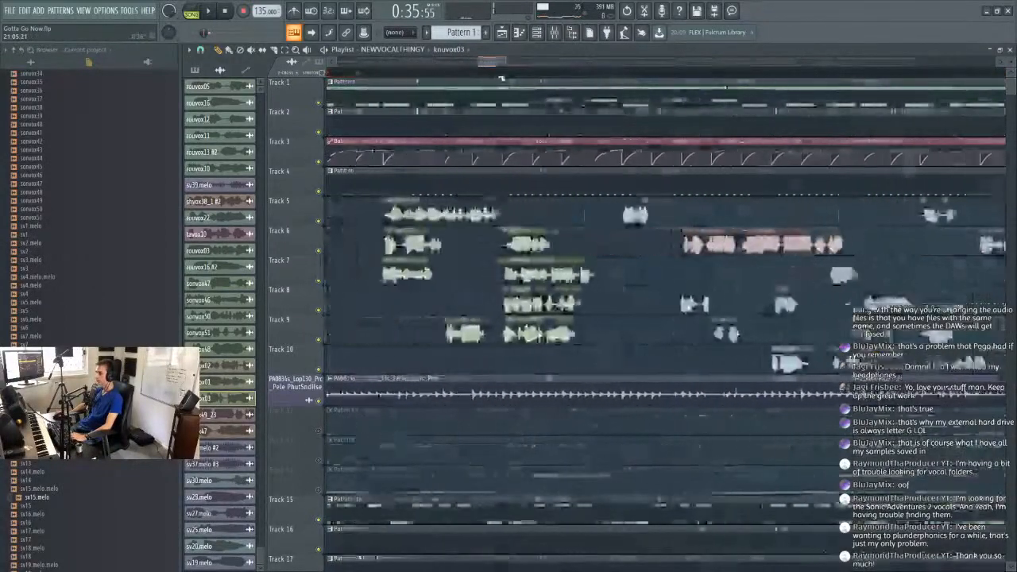
pyautogui.doubleClick(435, 231)
pyautogui.doubleClick(576, 328)
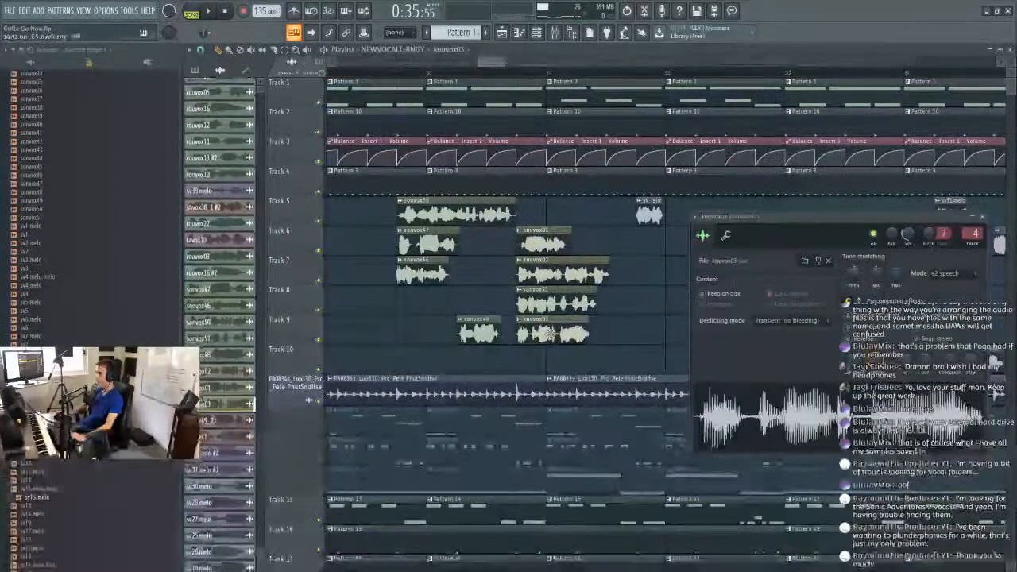
pyautogui.doubleClick(457, 217)
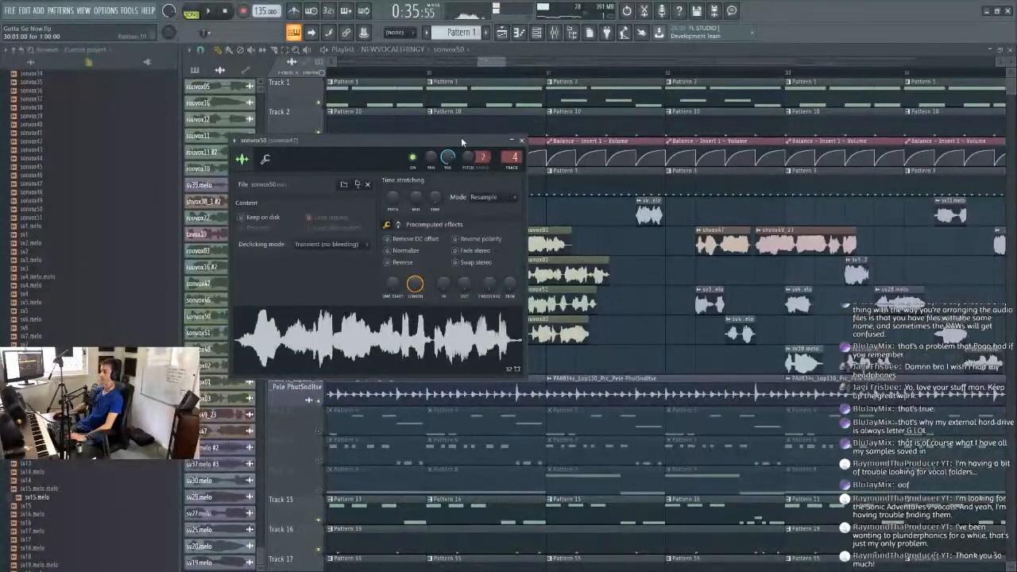
pyautogui.click(494, 62)
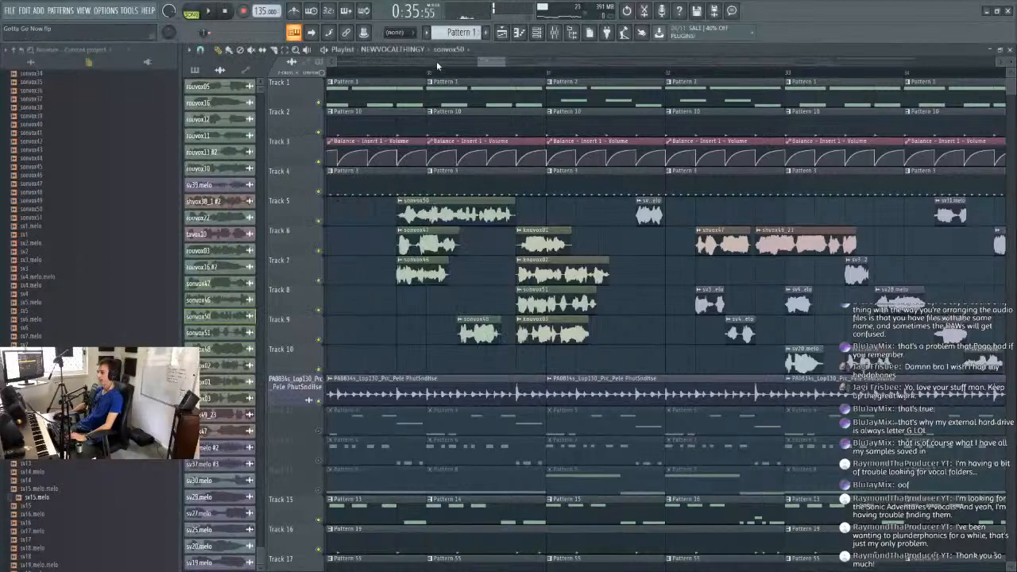
# Pick the sonvox47 vocal near bar 30, place a copy on Track 7 in bar 21 and open its sample settings during playback.
pyautogui.moveTo(493, 62); pyautogui.dragTo(487, 63)
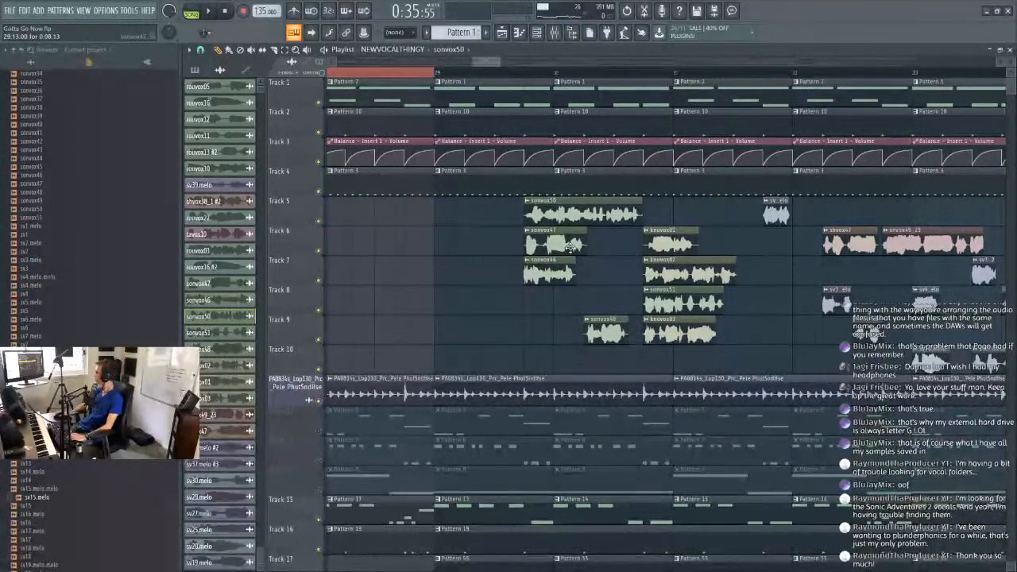
pyautogui.click(553, 244)
pyautogui.moveTo(487, 62); pyautogui.dragTo(445, 68)
pyautogui.click(640, 274)
pyautogui.press('space')
pyautogui.doubleClick(644, 274)
pyautogui.press('space')
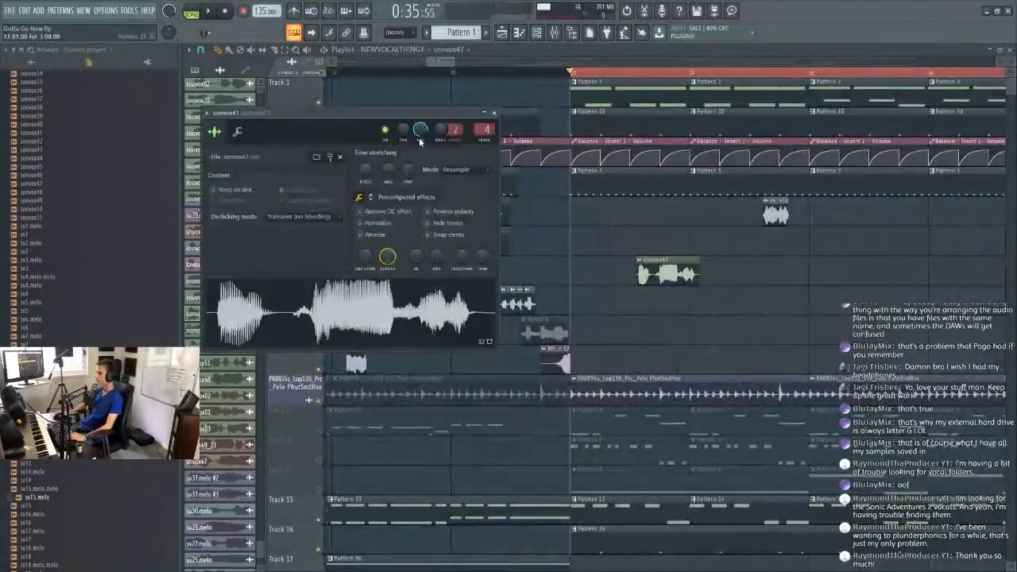
# Nudge the sonvox47 clip slightly earlier to about 21:09 and adjust its pitch and time-stretching mode.
pyautogui.press('space')
pyautogui.moveTo(662, 269); pyautogui.dragTo(657, 269)
pyautogui.press('space')
pyautogui.press('space')
pyautogui.click(364, 171)
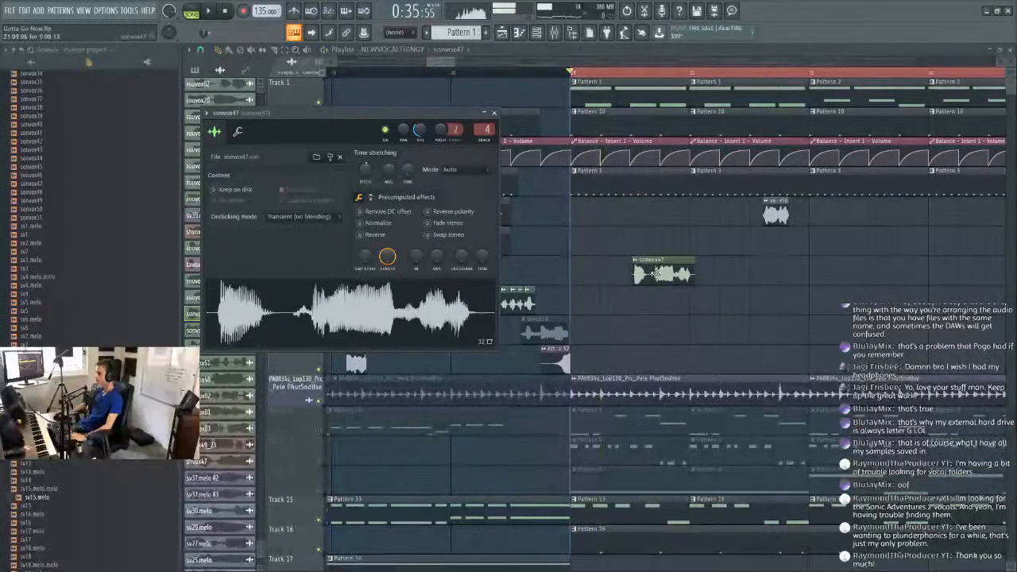
pyautogui.click(457, 170)
pyautogui.click(451, 231)
# Move the sonvox47 clip to Track 5 at about 21:04 and play it back.
pyautogui.moveTo(653, 266); pyautogui.dragTo(619, 213)
pyautogui.press('space')
pyautogui.press('space')
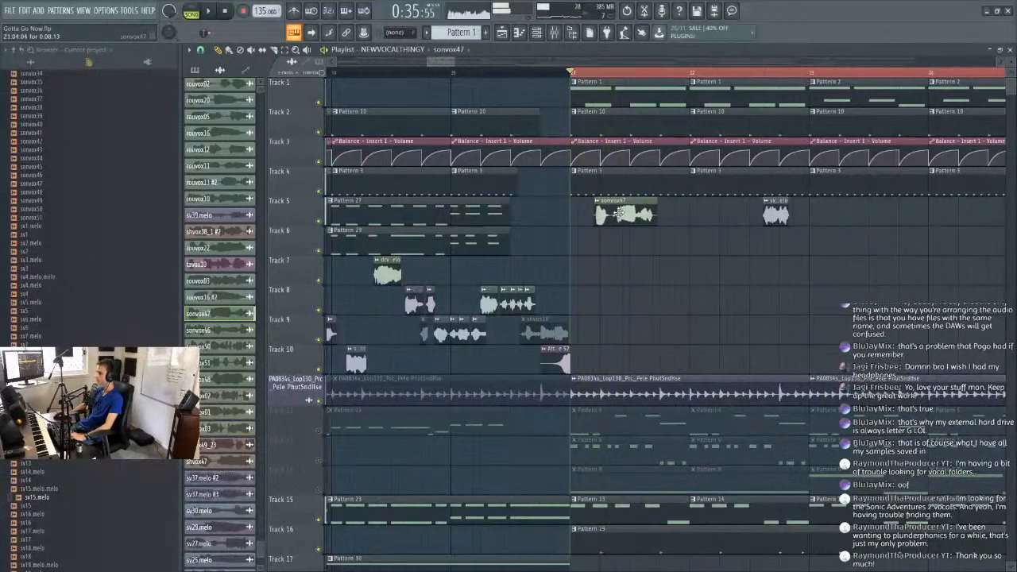
# Unmute Track 14, trim the beginning of the sonvox47 clip and shift the clip to about 21:02.
pyautogui.press('space')
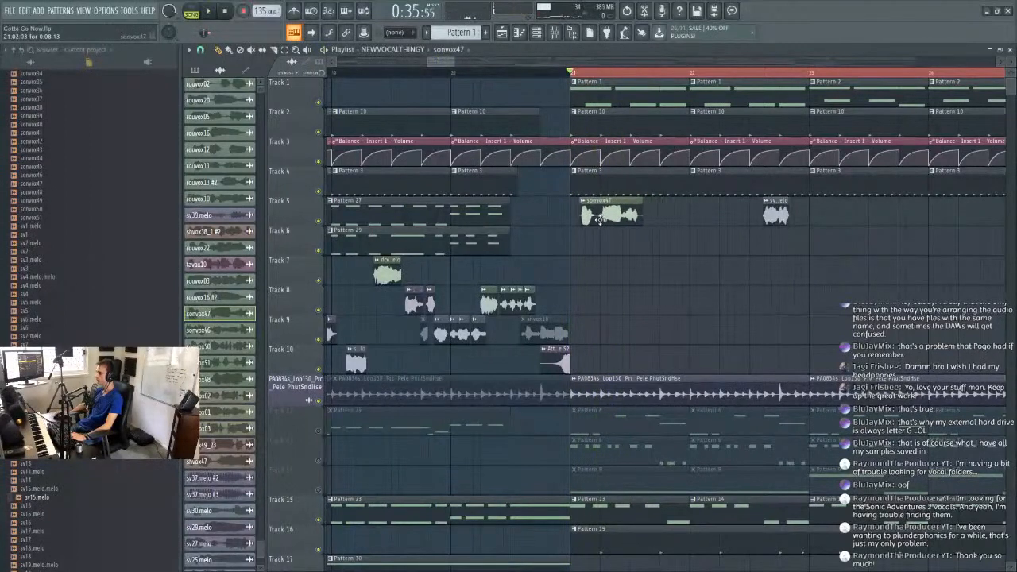
pyautogui.moveTo(591, 220); pyautogui.dragTo(589, 219)
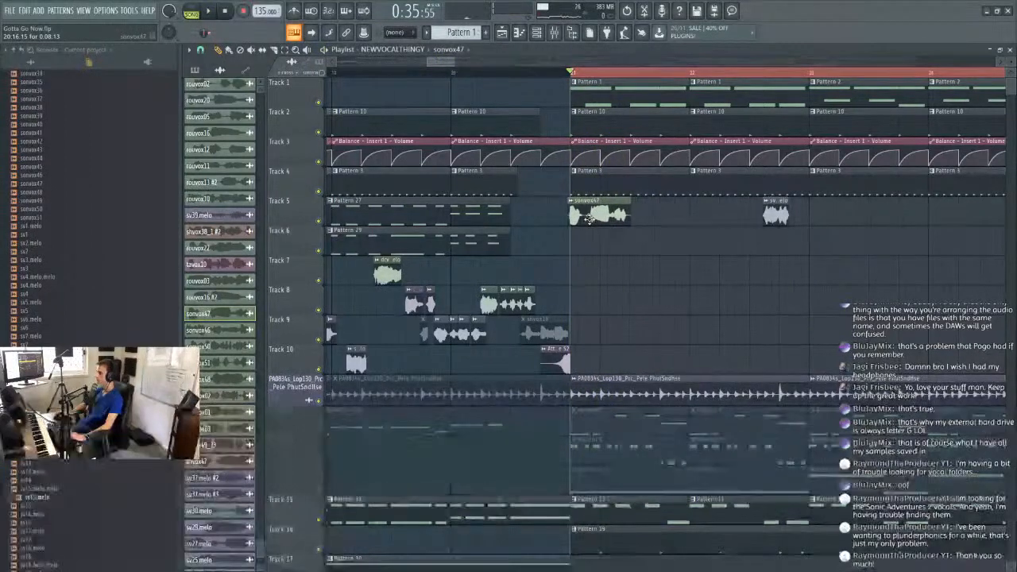
pyautogui.click(319, 489)
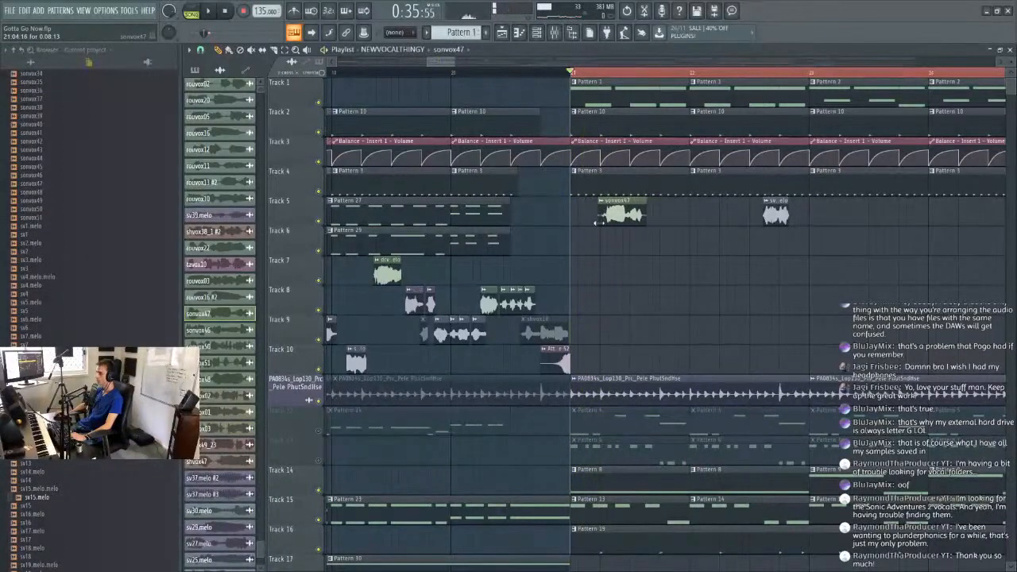
pyautogui.moveTo(611, 214); pyautogui.dragTo(600, 219)
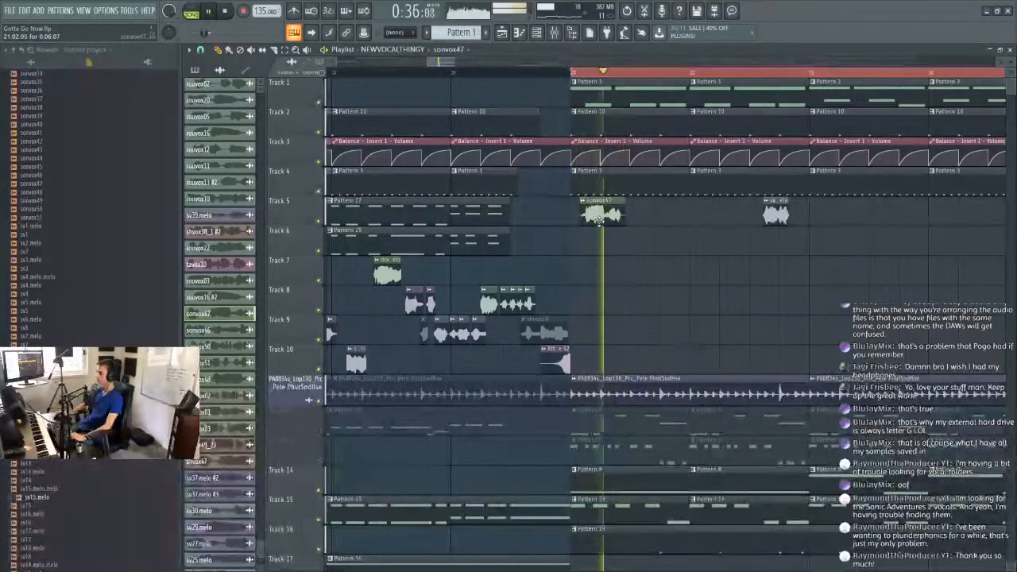
# Try a sonvox46 clip on Track 5 at about 21:02, listen to it, check its sample settings and remove it.
pyautogui.moveTo(449, 61)
pyautogui.mouseDown()
pyautogui.moveTo(491, 72)
pyautogui.moveTo(454, 63)
pyautogui.moveTo(453, 73)
pyautogui.mouseUp()
pyautogui.click(540, 215)
pyautogui.moveTo(540, 215); pyautogui.dragTo(526, 215)
pyautogui.press('space')
pyautogui.press('space')
pyautogui.press('space')
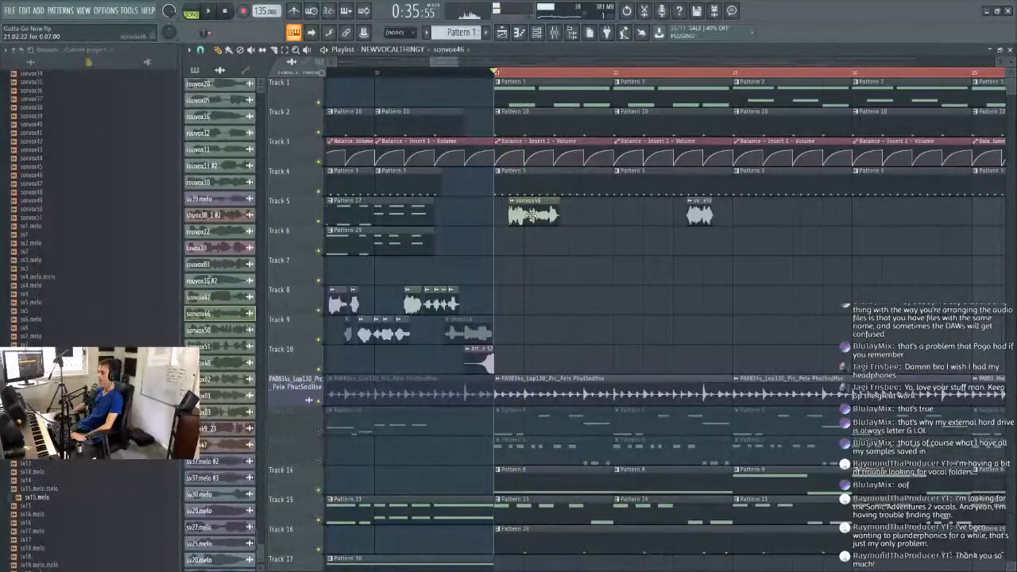
pyautogui.doubleClick(531, 216)
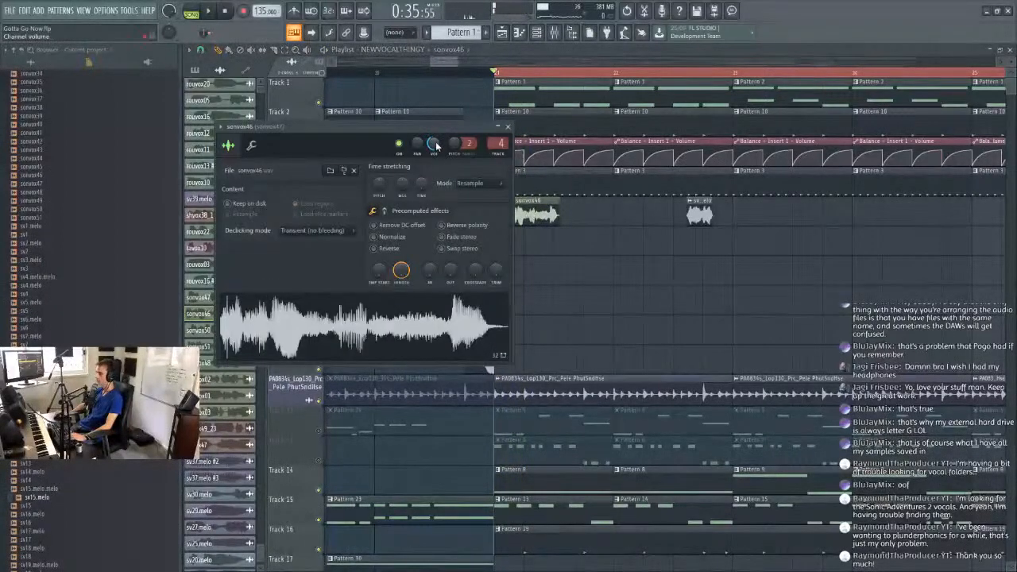
pyautogui.rightClick(527, 223)
# Pick the sonvox50 vocal from Track 5 just before bar 30 and place a copy on Track 6 at about 21:08.
pyautogui.moveTo(450, 61); pyautogui.dragTo(494, 62)
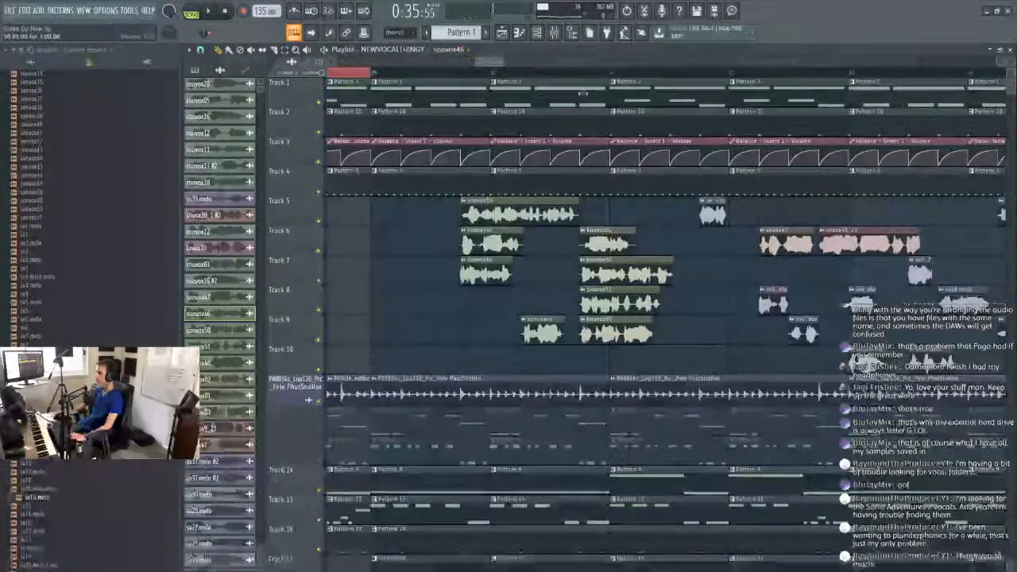
pyautogui.click(458, 82)
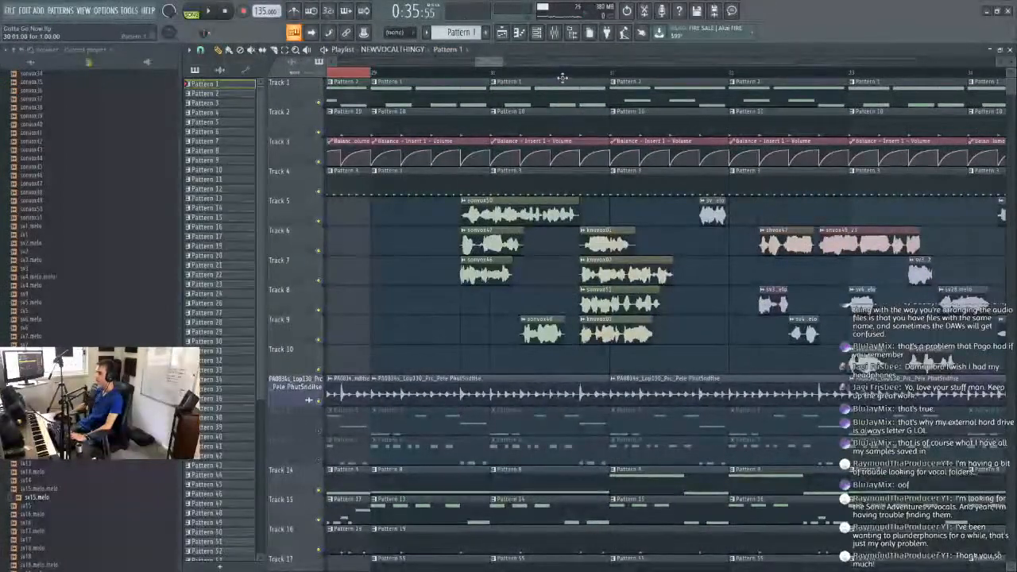
pyautogui.click(492, 211)
pyautogui.moveTo(494, 63); pyautogui.dragTo(441, 66)
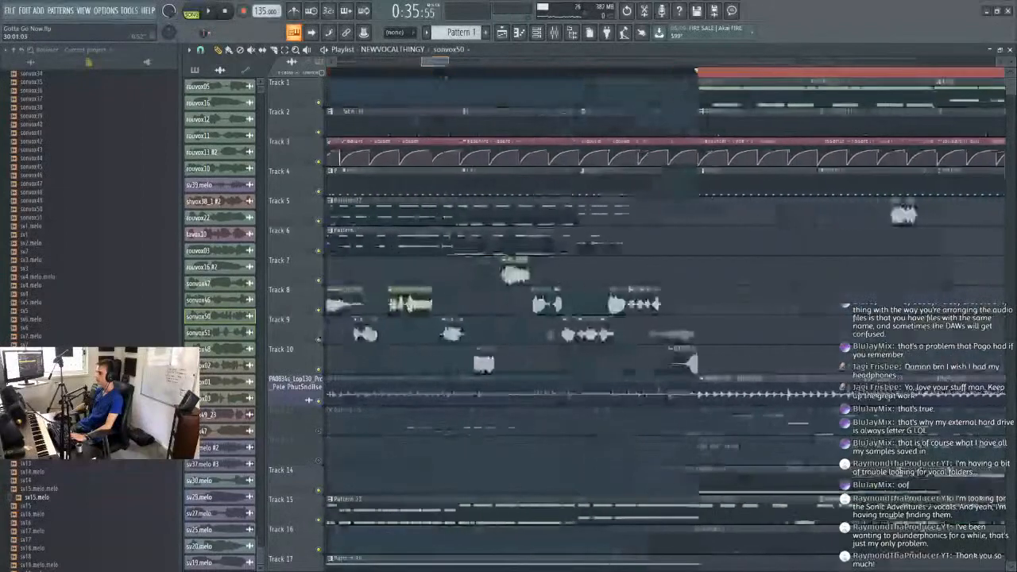
pyautogui.click(767, 249)
# Adjust sonvox50's volume and pitch in its sample settings and remove its clip from bar 21.
pyautogui.doubleClick(764, 247)
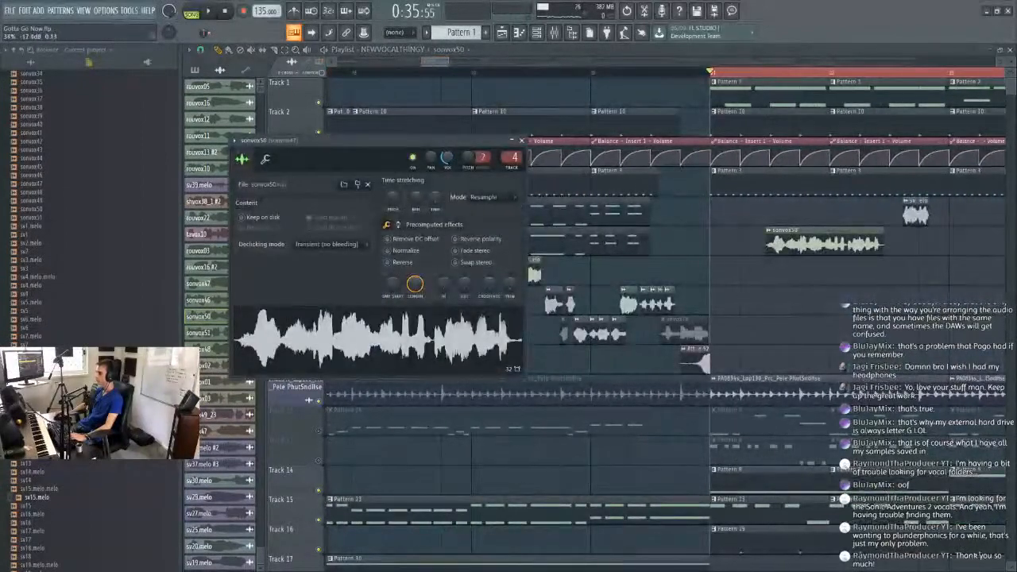
pyautogui.moveTo(449, 148); pyautogui.dragTo(750, 212)
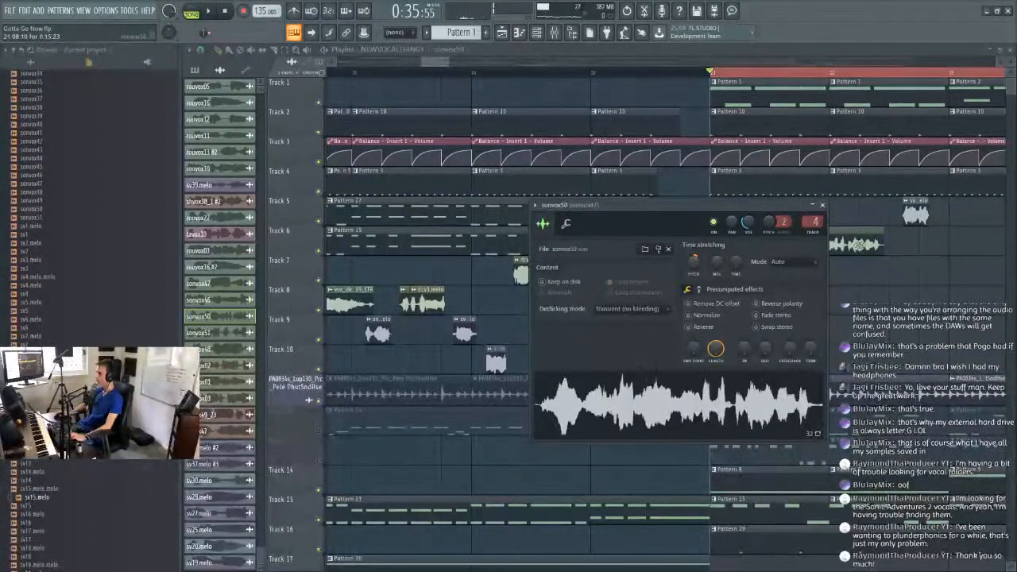
pyautogui.click(866, 245)
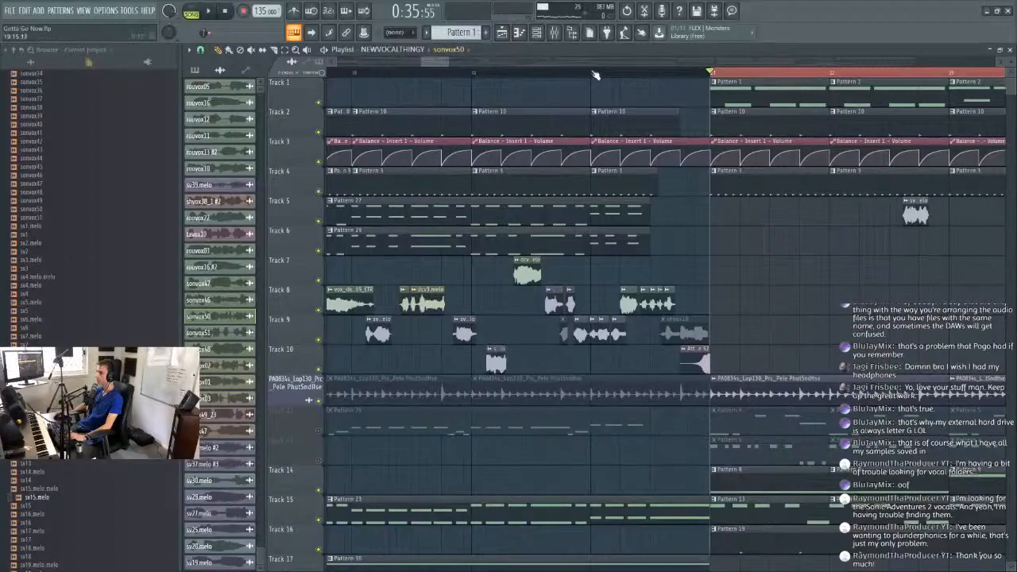
# Place sv33.melo clips on Track 5 at about 21:10 and 23:10 while the section plays.
pyautogui.scroll(-8, 612, 75)
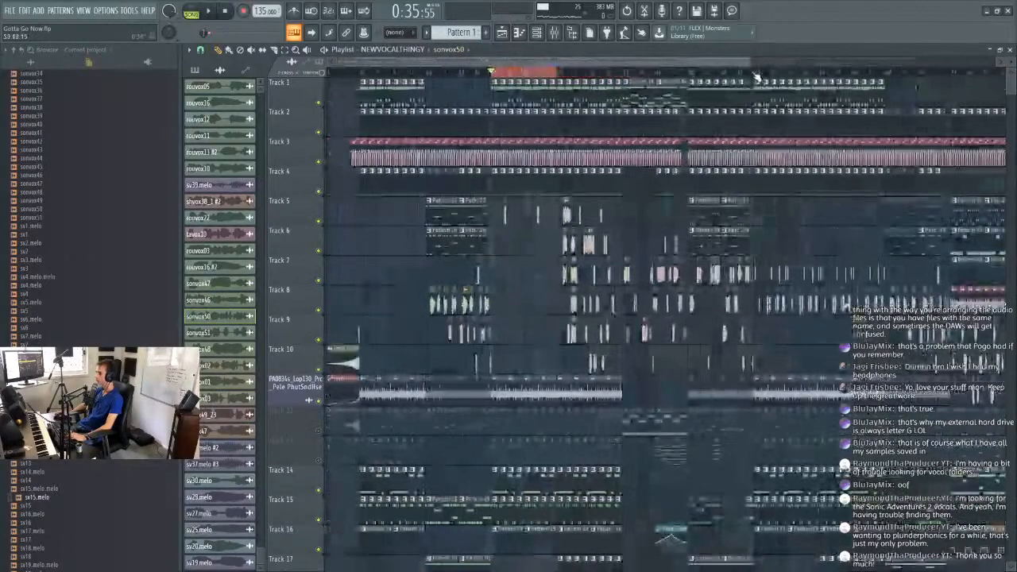
pyautogui.scroll(6, 489, 74)
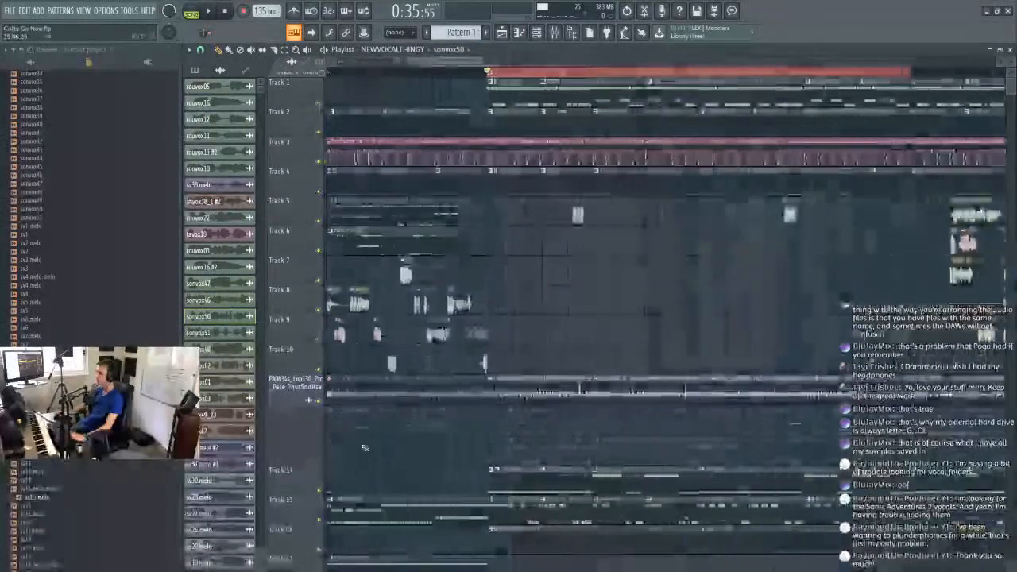
pyautogui.moveTo(446, 66)
pyautogui.mouseDown()
pyautogui.moveTo(467, 69)
pyautogui.moveTo(447, 69)
pyautogui.mouseUp()
pyautogui.scroll(5, 467, 76)
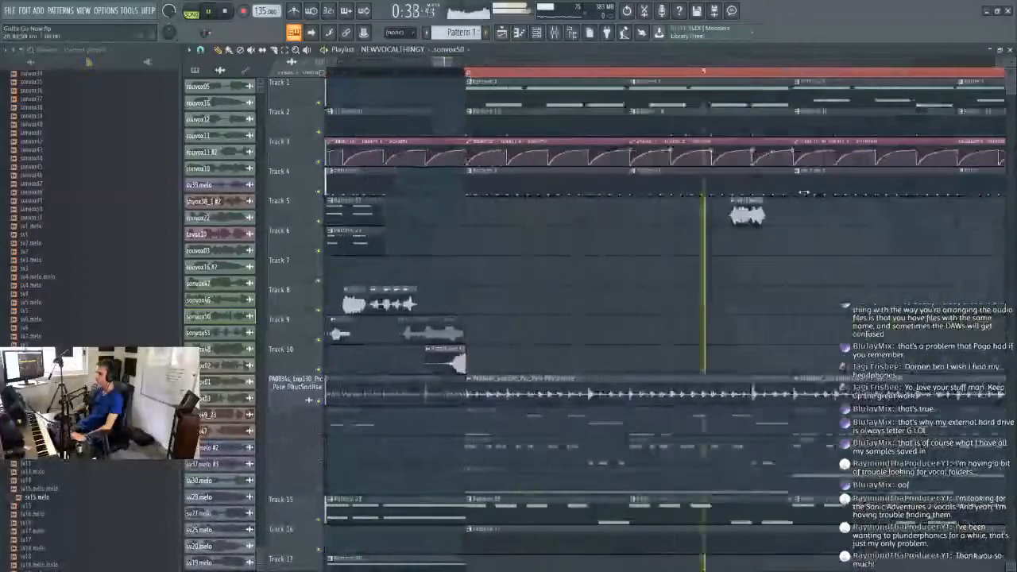
pyautogui.click(602, 218)
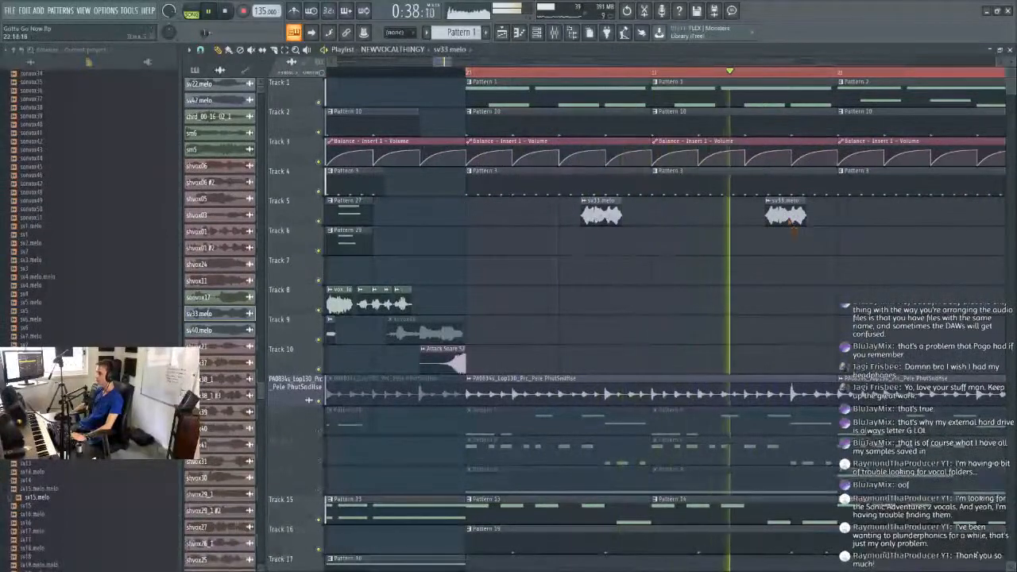
pyautogui.moveTo(445, 64); pyautogui.dragTo(449, 62)
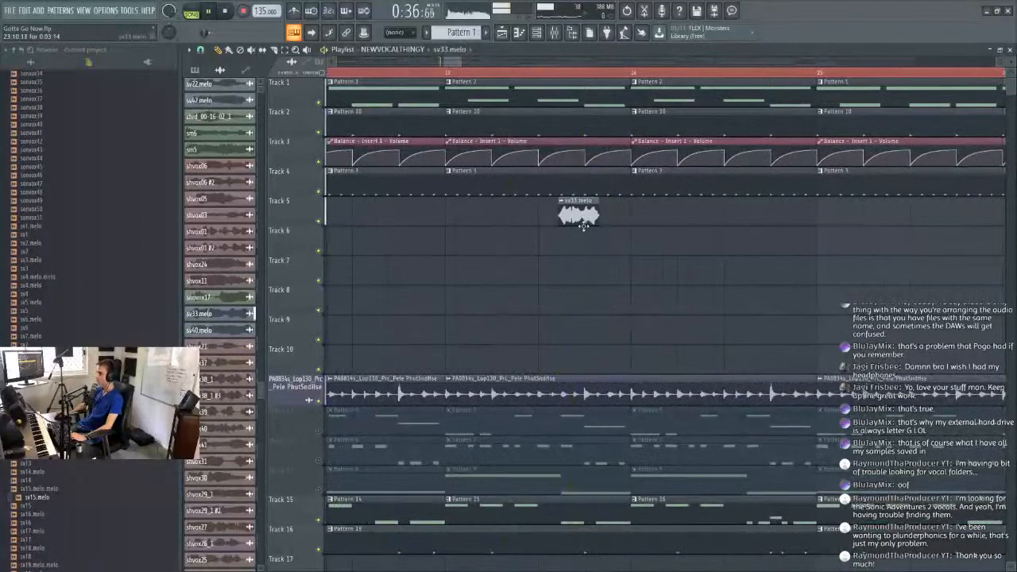
# Place further sv33.melo clips on Track 5 at about 25:10 and 27:10.
pyautogui.moveTo(450, 63); pyautogui.dragTo(470, 60)
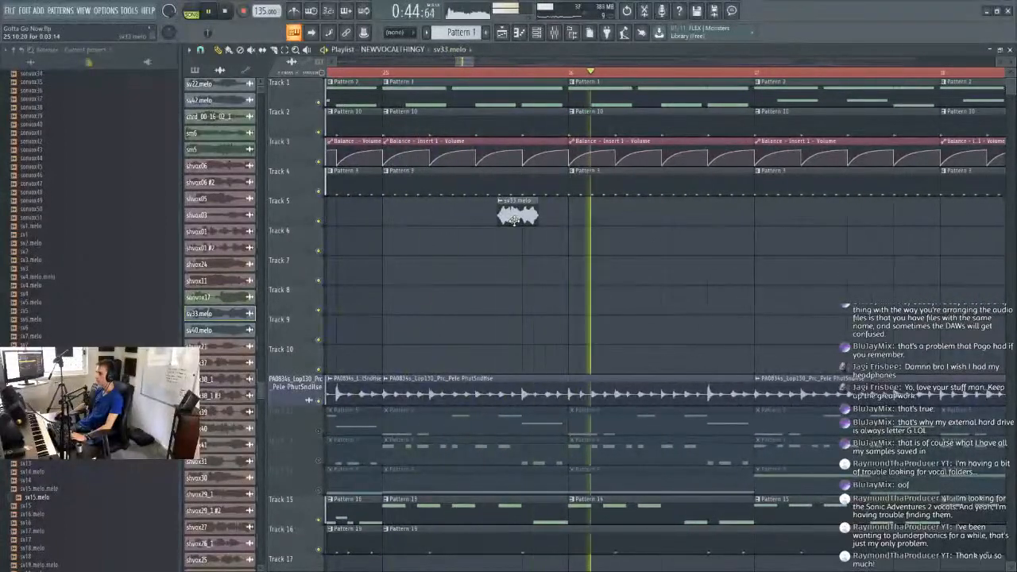
pyautogui.click(880, 218)
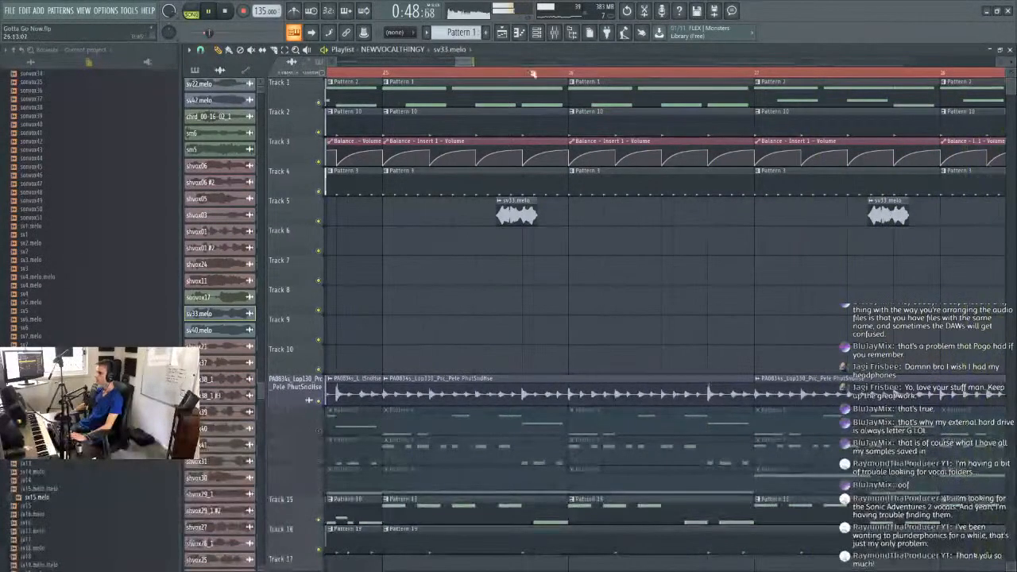
pyautogui.moveTo(459, 64)
pyautogui.mouseDown()
pyautogui.moveTo(476, 63)
pyautogui.moveTo(408, 62)
pyautogui.moveTo(450, 74)
pyautogui.mouseUp()
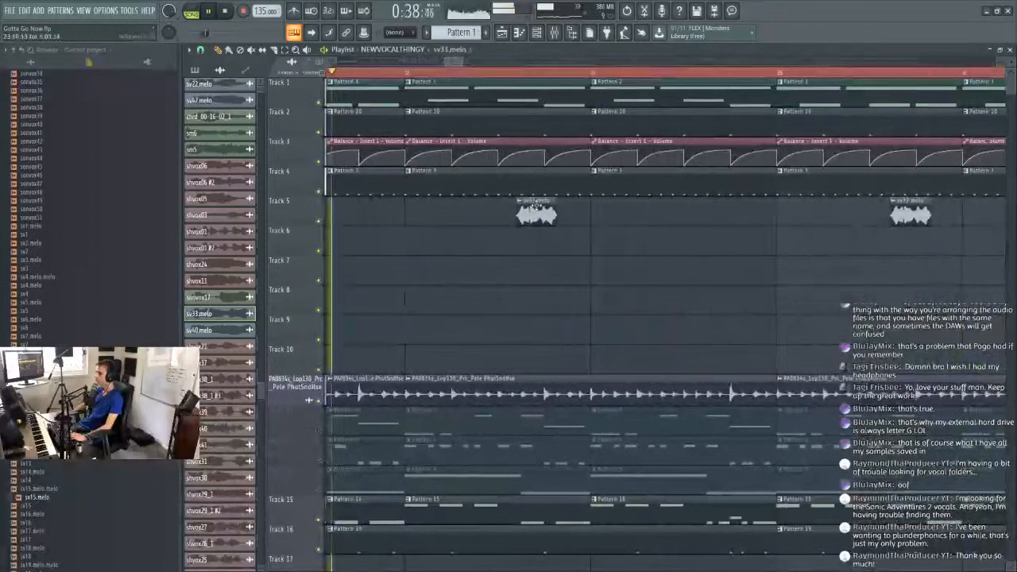
# Pick the sonvox47 vocal from the section after bar 29 and place a copy on Track 6 at about 22:13.
pyautogui.scroll(-5, 517, 76)
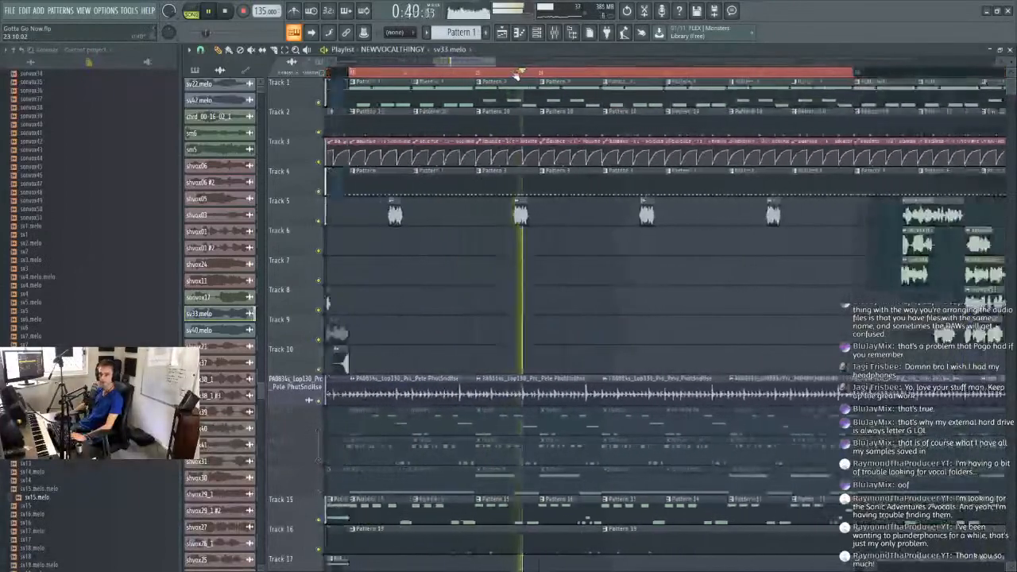
pyautogui.scroll(4, 424, 72)
pyautogui.scroll(2, 391, 221)
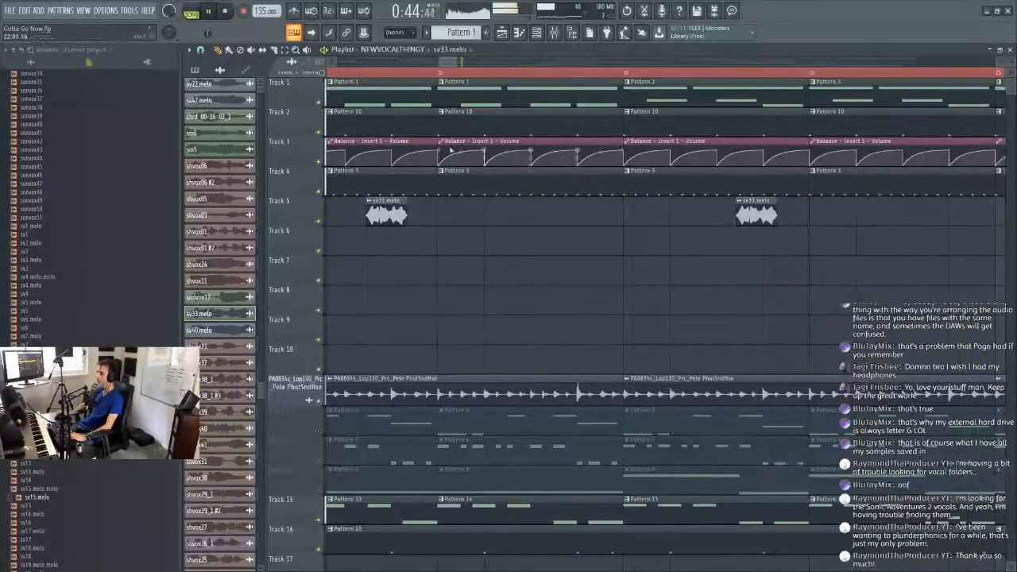
pyautogui.scroll(-4, 484, 73)
pyautogui.scroll(3, 806, 264)
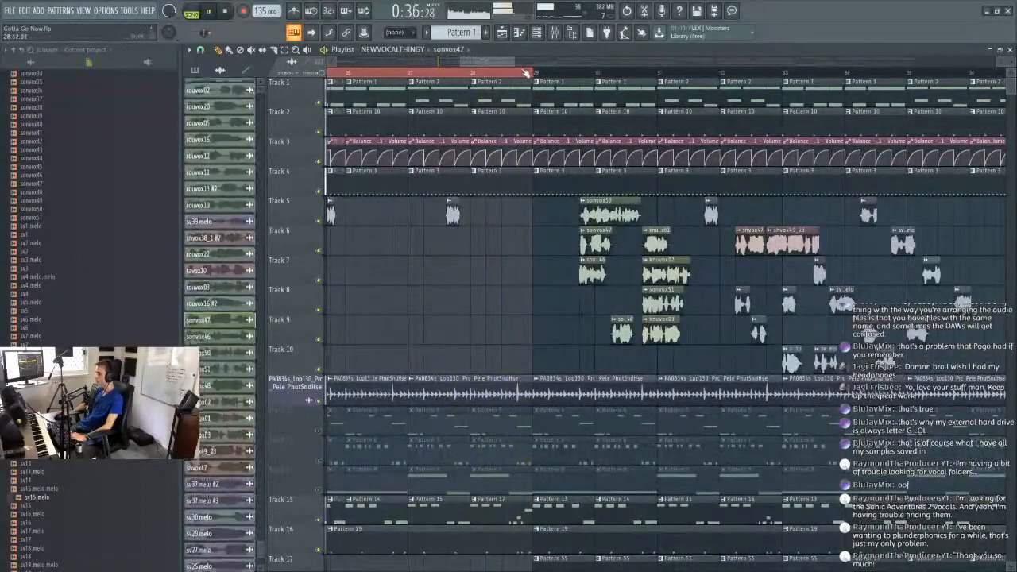
pyautogui.moveTo(451, 62); pyautogui.dragTo(438, 63)
pyautogui.scroll(4, 508, 71)
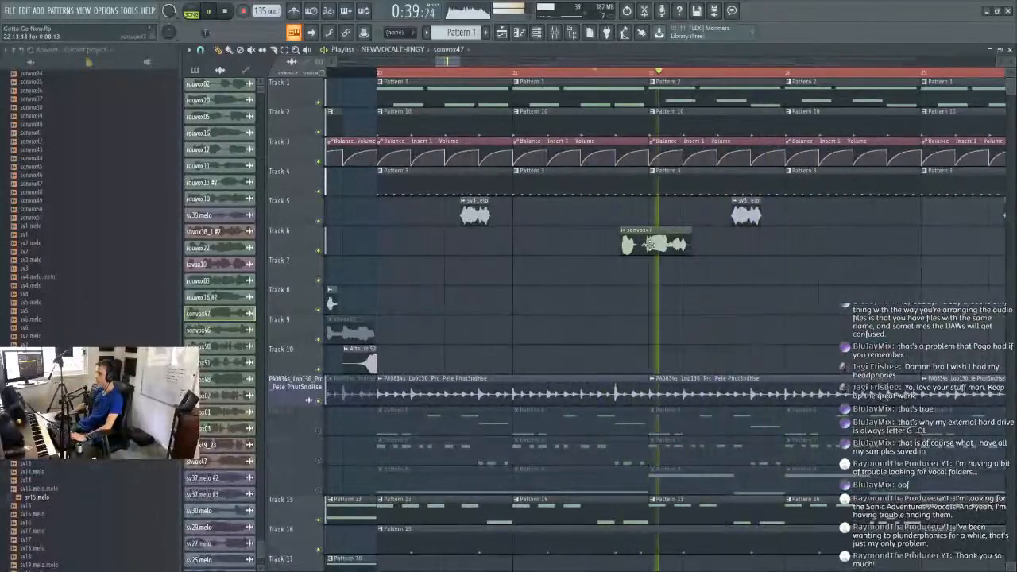
# Check sonvox47's sample settings and trim its Track 6 clip to a single short chop at about 22:14.
pyautogui.doubleClick(653, 244)
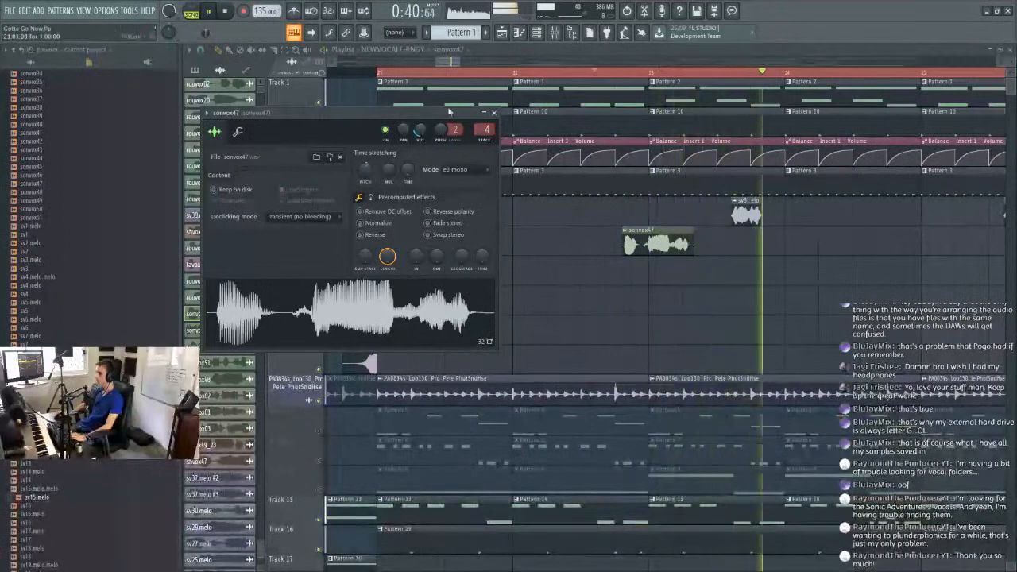
pyautogui.click(586, 72)
pyautogui.moveTo(681, 244); pyautogui.dragTo(634, 252)
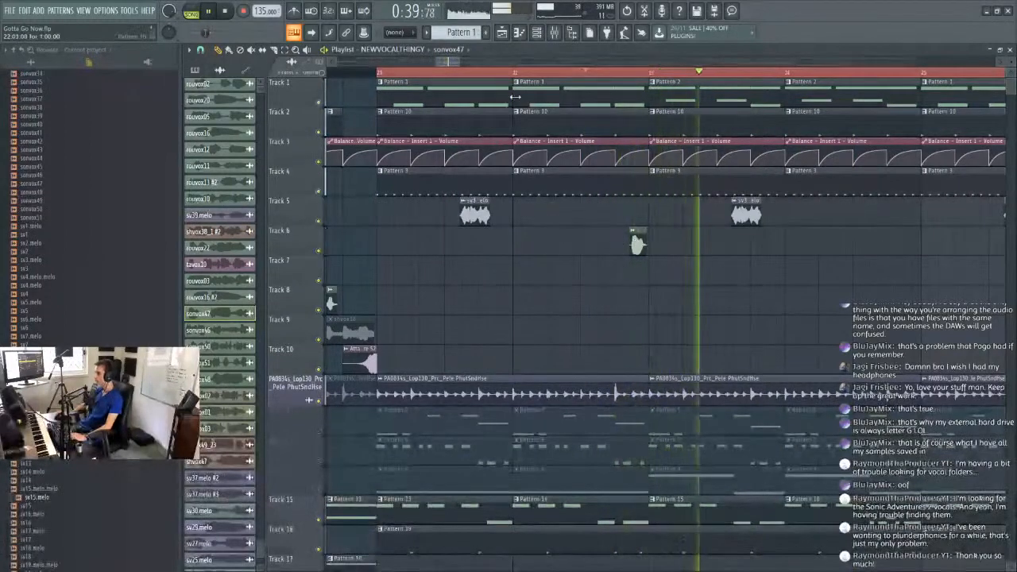
# Repeat the sonvox47 chop on Track 6 at about 24:10, 26:14 and 28:10.
pyautogui.moveTo(452, 61); pyautogui.dragTo(467, 62)
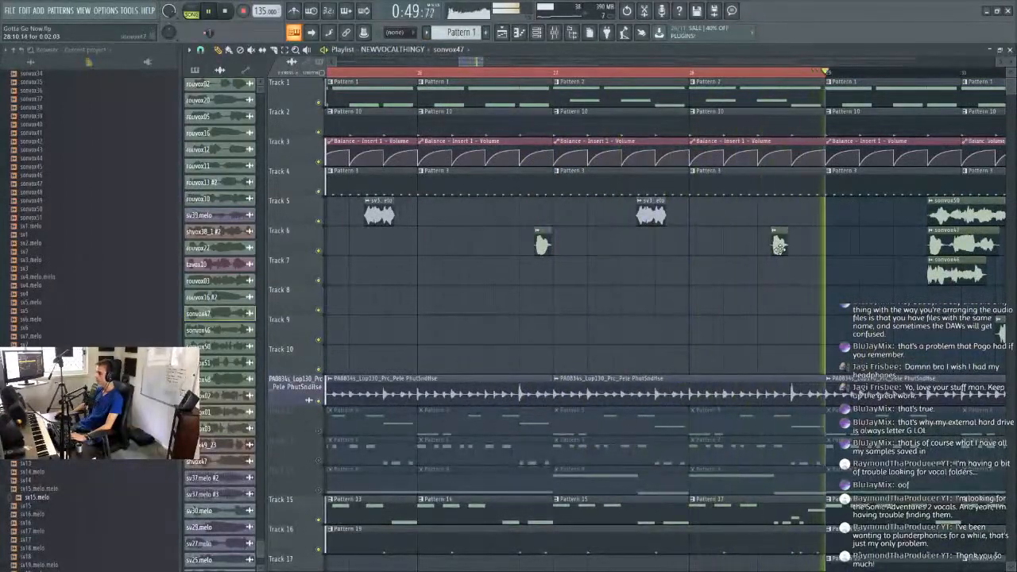
pyautogui.moveTo(474, 62); pyautogui.dragTo(460, 63)
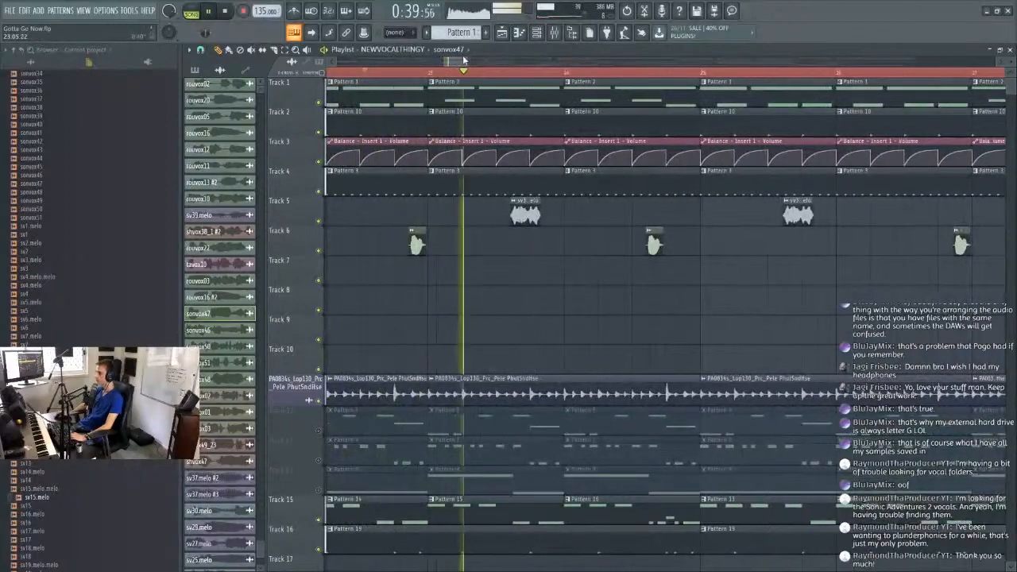
# Replay the section from about bar 23 and check how the sv33.melo clips on Track 5 sit with the sonvox47 chops.
pyautogui.rightClick(456, 73)
pyautogui.rightClick(456, 73)
pyautogui.scroll(-5, 456, 74)
pyautogui.scroll(4, 458, 77)
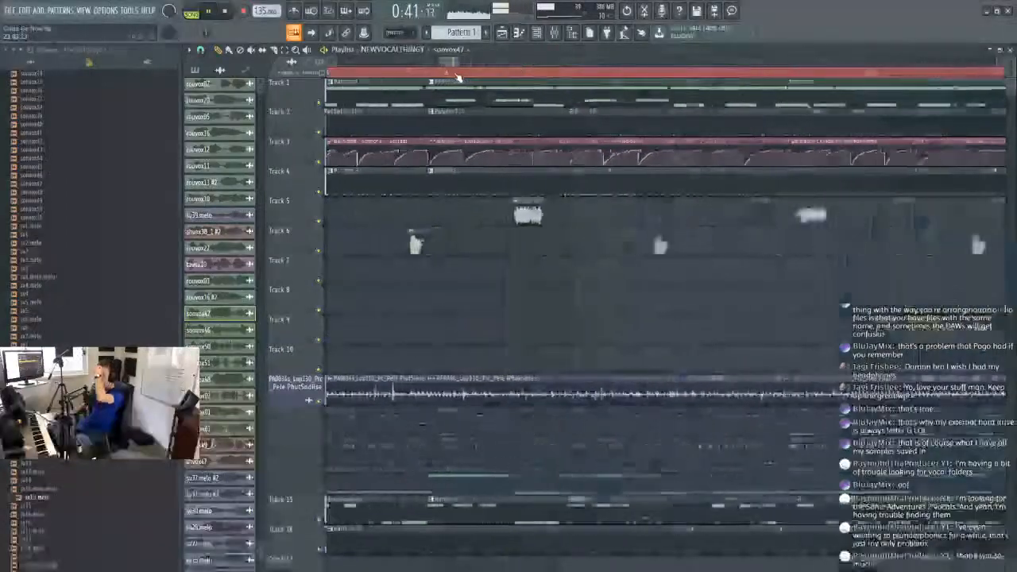
pyautogui.scroll(3, 458, 77)
pyautogui.click(626, 212)
pyautogui.scroll(-1, 572, 77)
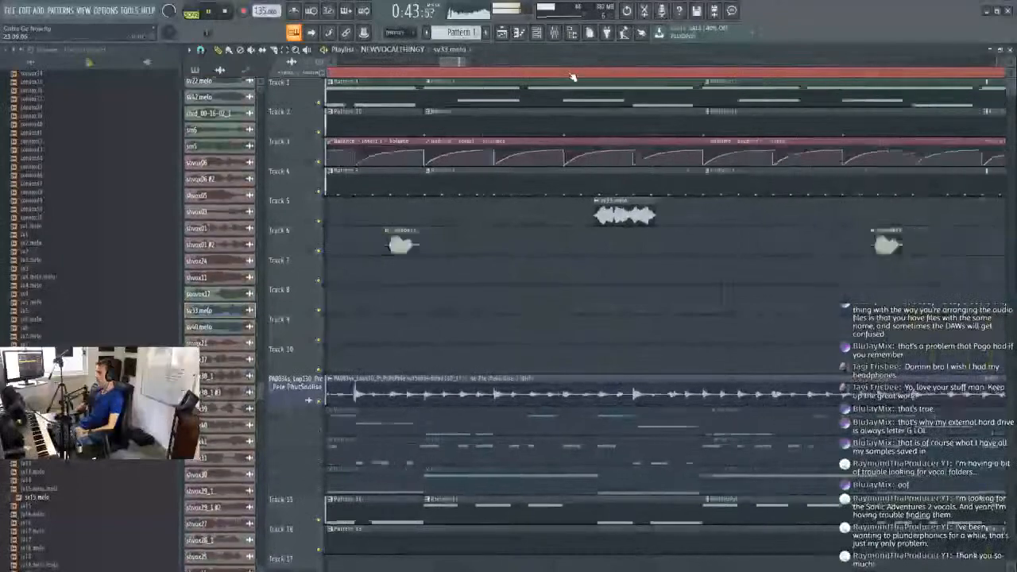
pyautogui.scroll(-3, 572, 77)
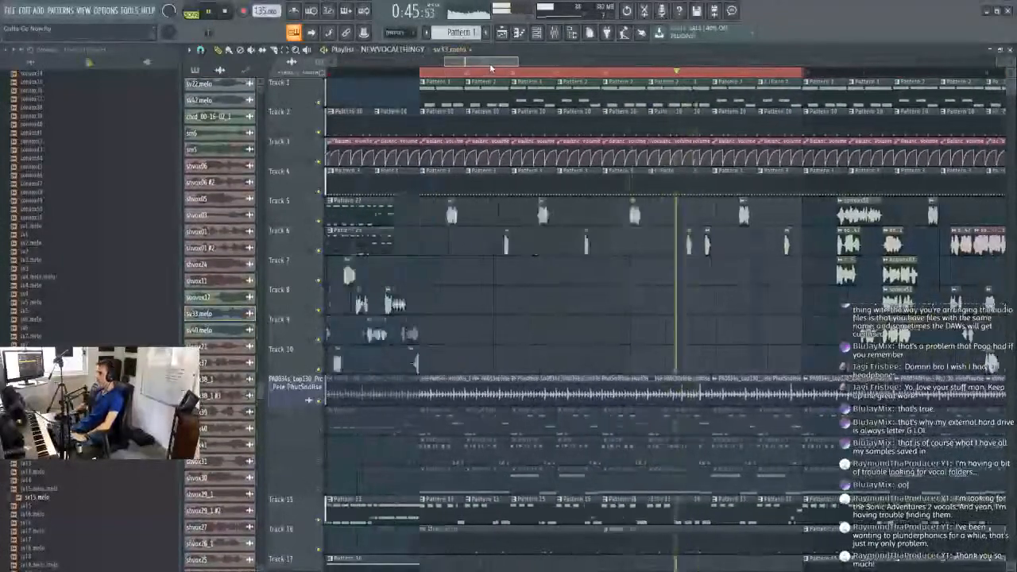
# Look through the vocals after bar 29 and try an sv30.melo clip on Track 5 at about bar 25.
pyautogui.moveTo(487, 64); pyautogui.dragTo(507, 65)
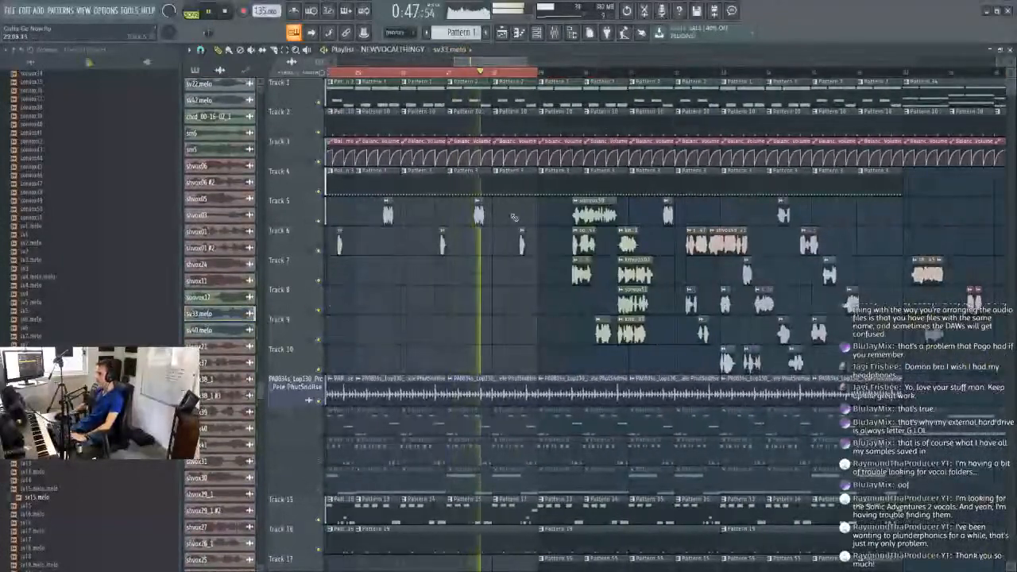
pyautogui.press('space')
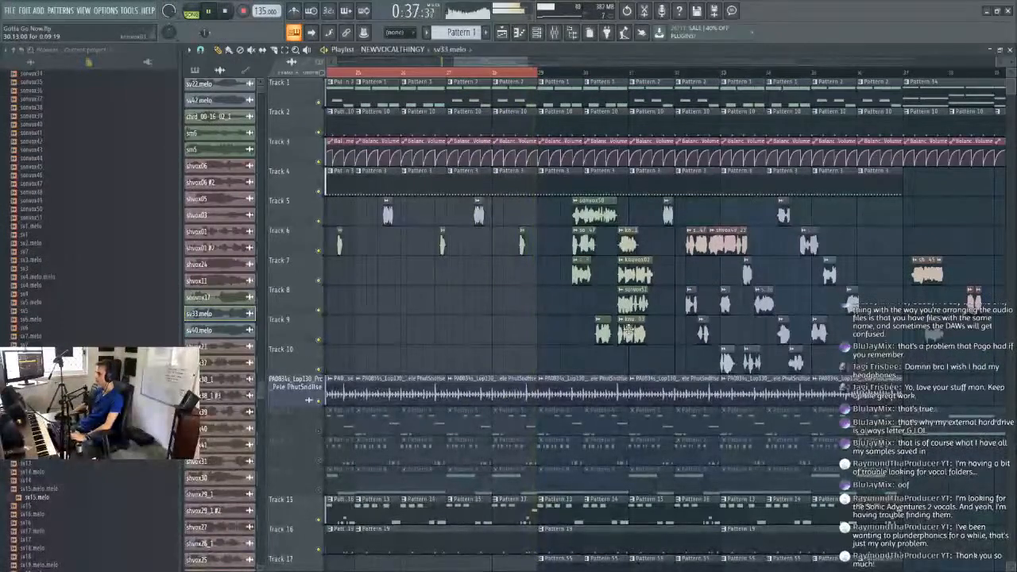
pyautogui.click(633, 306)
pyautogui.moveTo(518, 63); pyautogui.dragTo(514, 62)
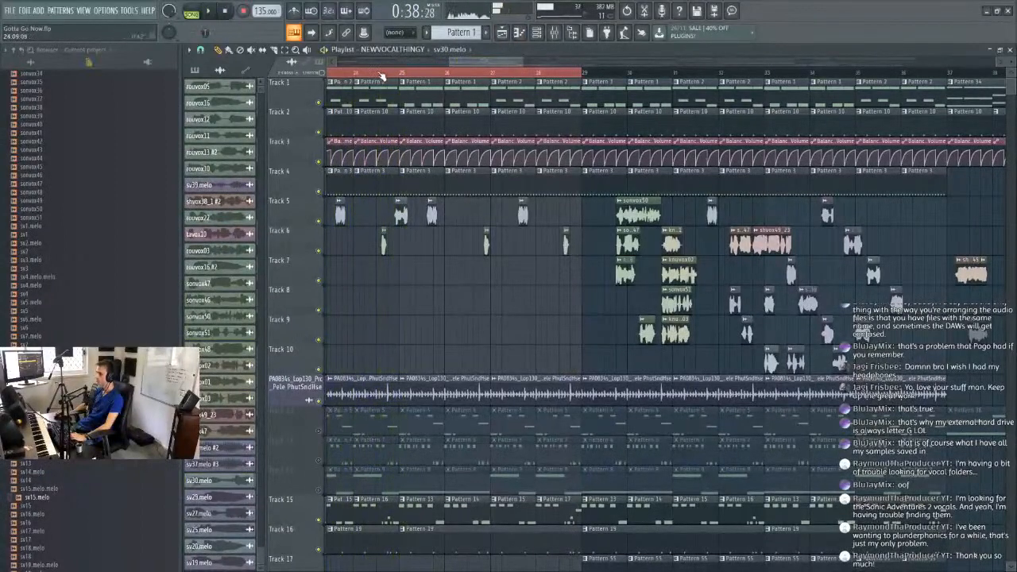
pyautogui.scroll(3, 383, 76)
pyautogui.scroll(-5, 627, 80)
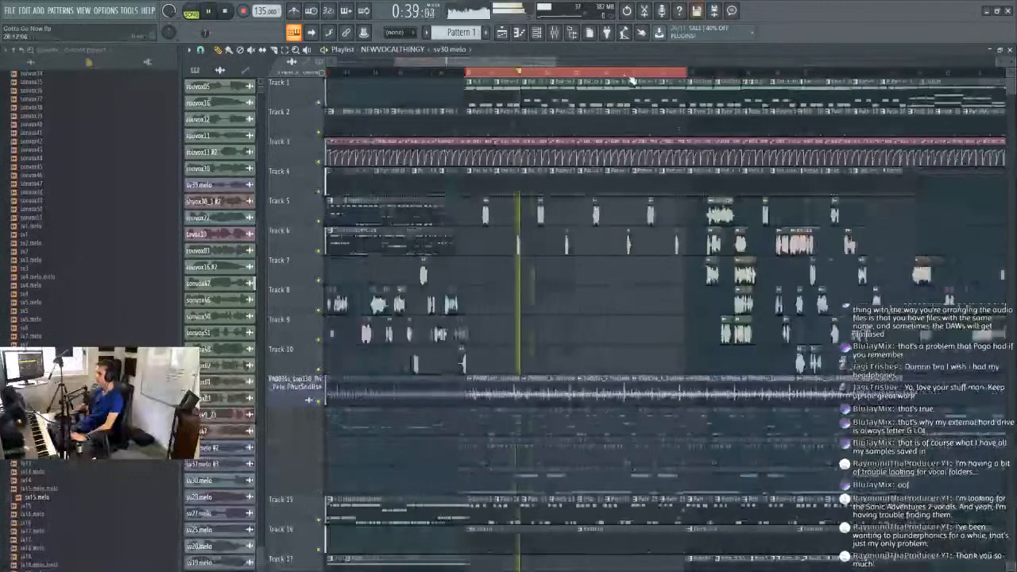
# Place sv31.melo clips on Track 5 at about 22:08 and 26:08.
pyautogui.scroll(5, 508, 75)
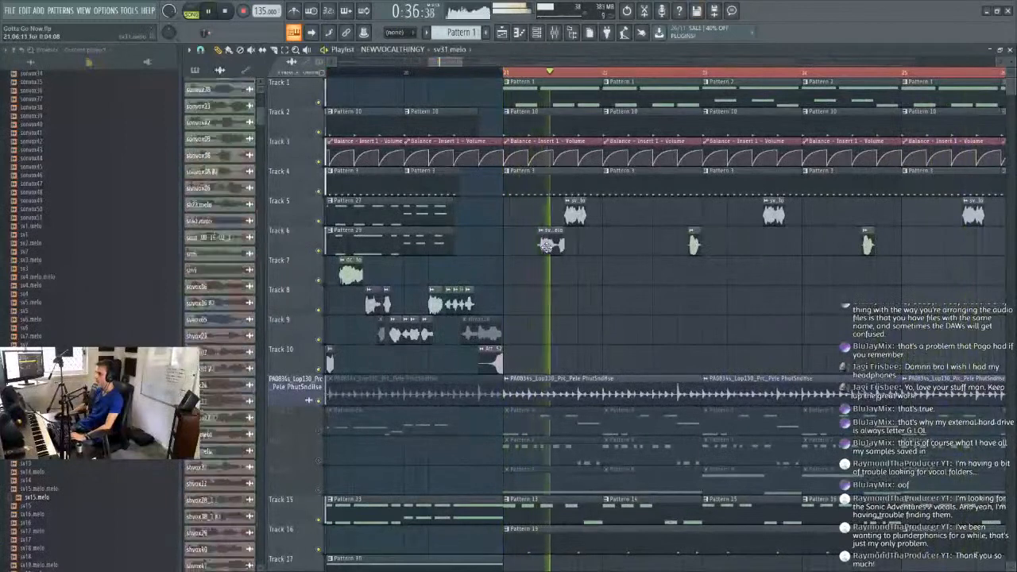
pyautogui.moveTo(553, 245); pyautogui.dragTo(661, 215)
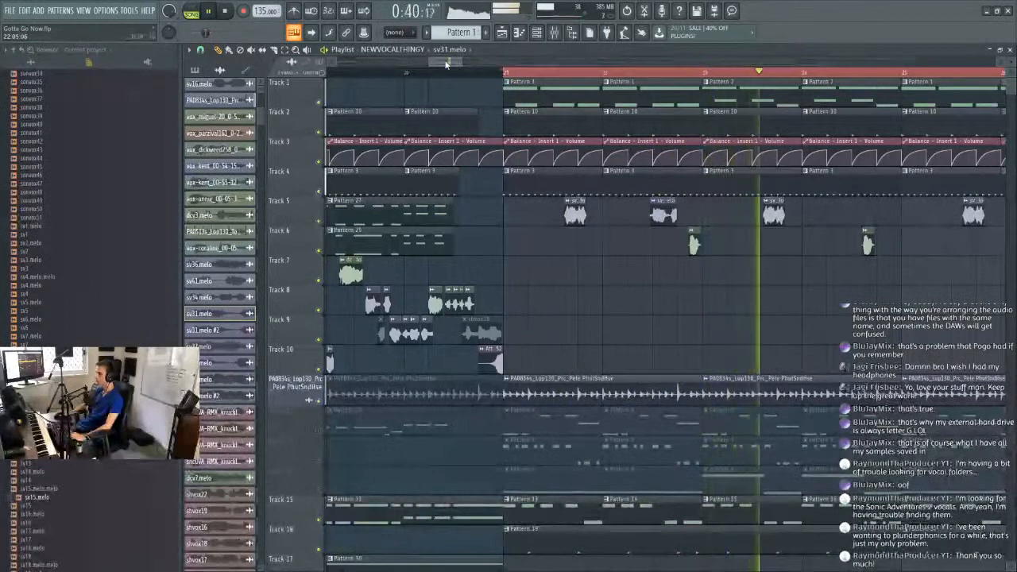
pyautogui.hscroll(3, 486, 121)
pyautogui.click(727, 214)
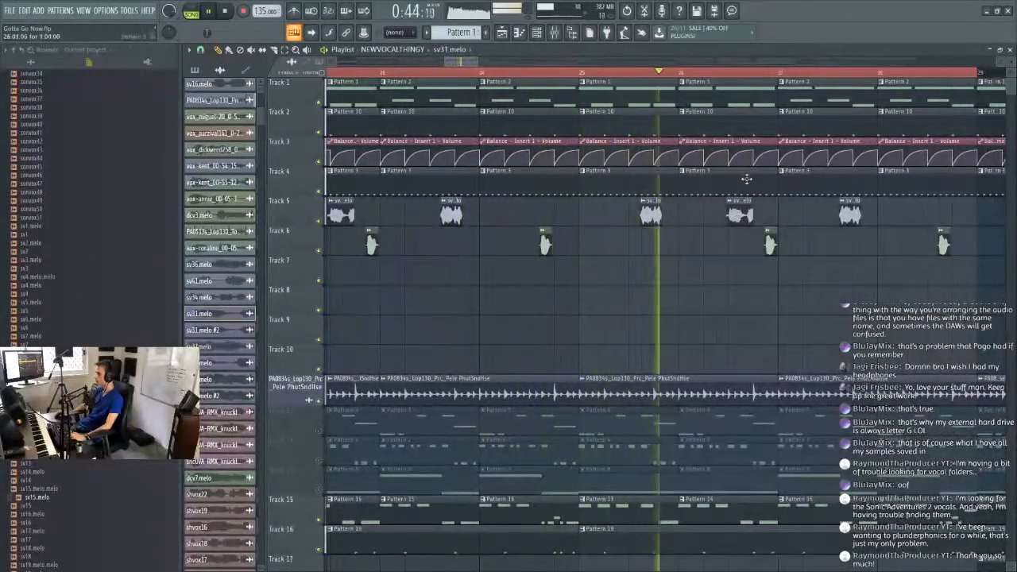
# Open sv31.melo's sample settings from its bar 26 clip and adjust the time-stretching multiplier.
pyautogui.scroll(1, 750, 75)
pyautogui.scroll(1, 751, 74)
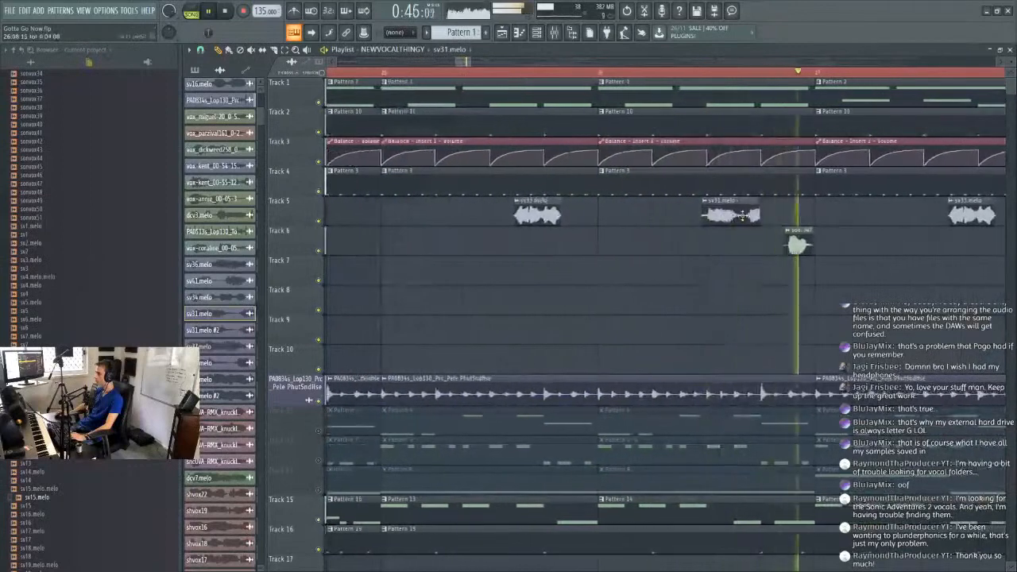
pyautogui.doubleClick(719, 202)
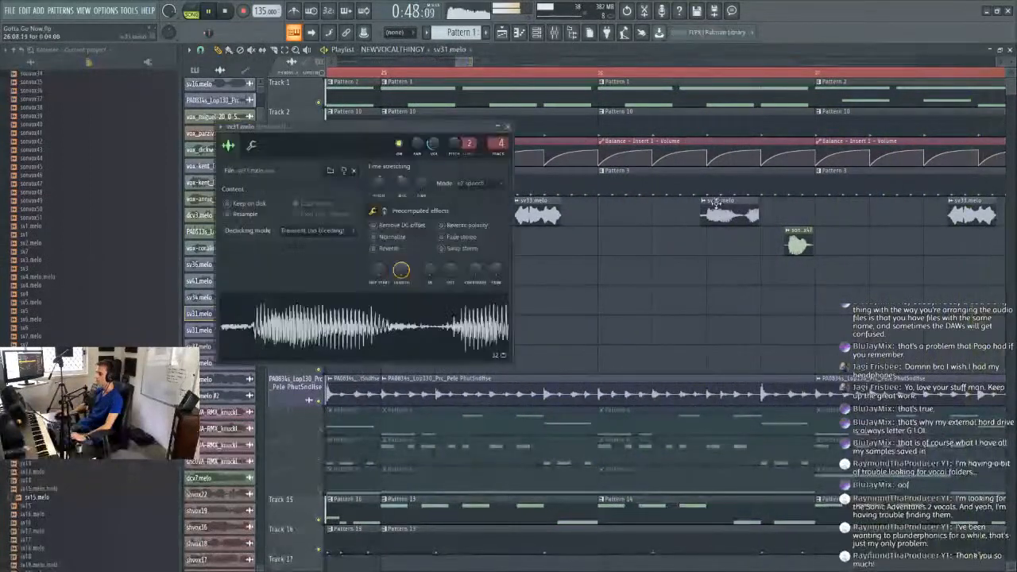
pyautogui.moveTo(401, 182); pyautogui.dragTo(399, 181)
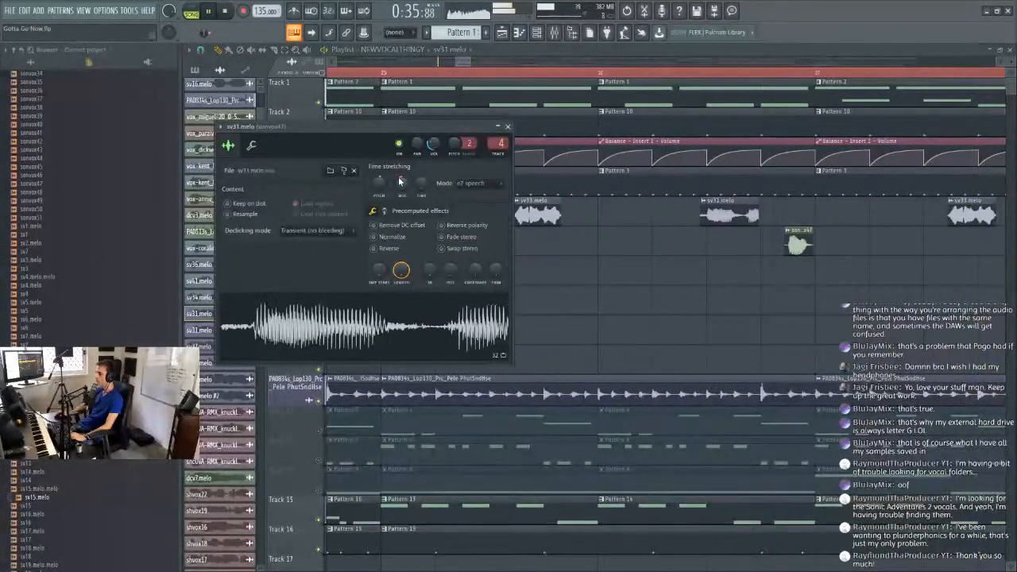
# Try an extra sv31.melo clip on Track 5 at about 28:04, listen to the section and remove the clip.
pyautogui.click(469, 62)
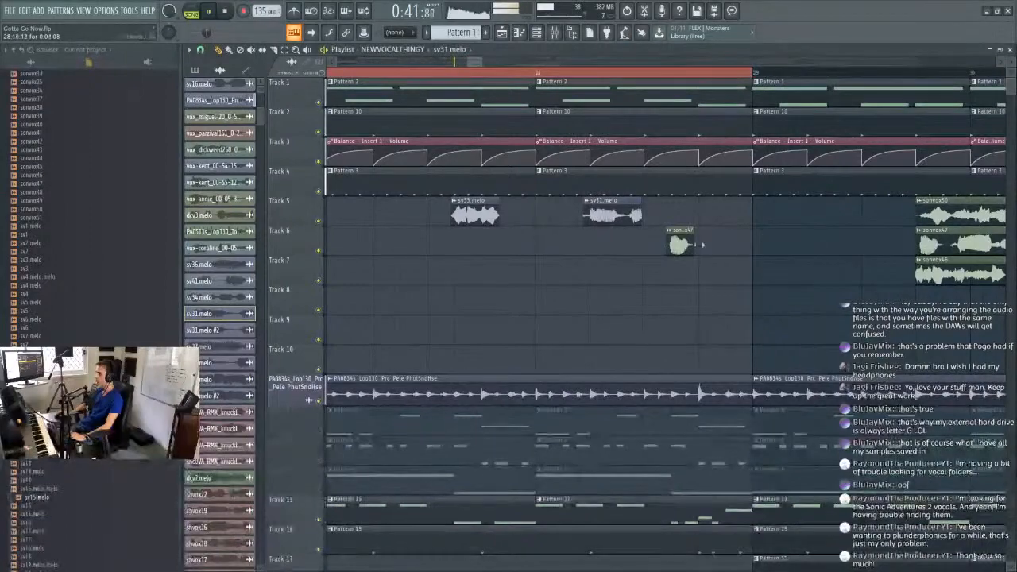
pyautogui.scroll(-5, 557, 65)
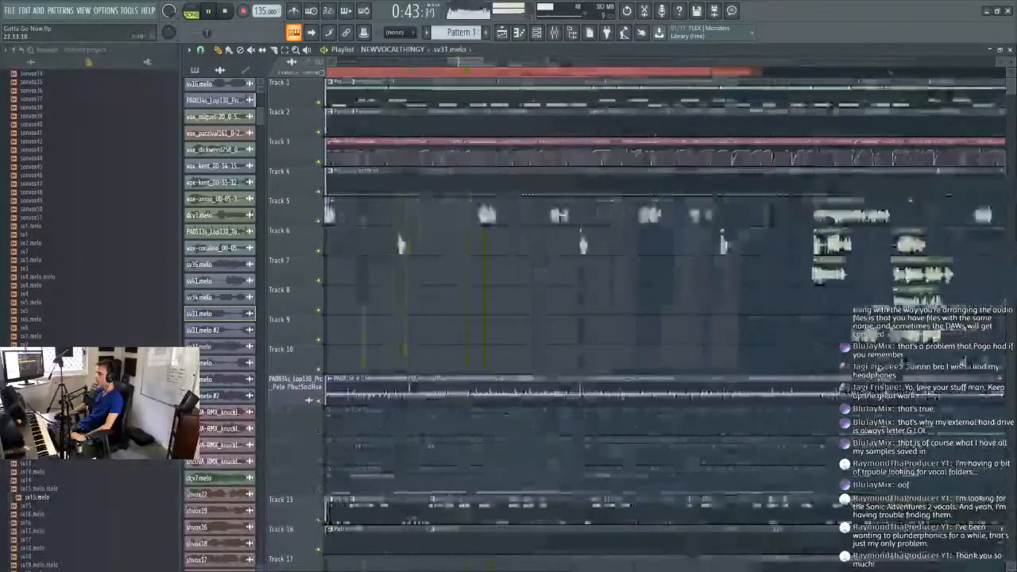
pyautogui.scroll(5, 499, 77)
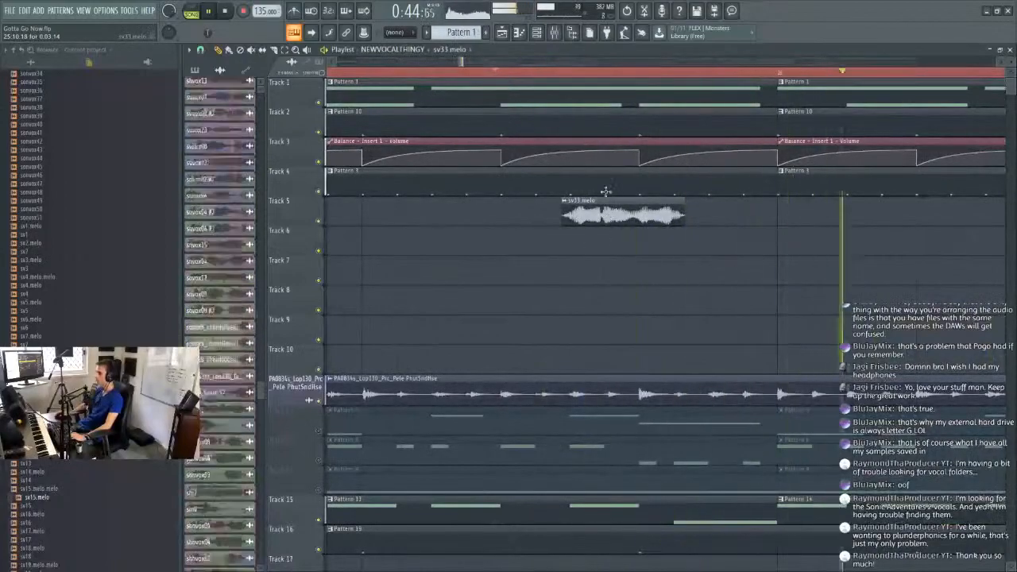
pyautogui.scroll(-5, 557, 80)
pyautogui.scroll(5, 557, 79)
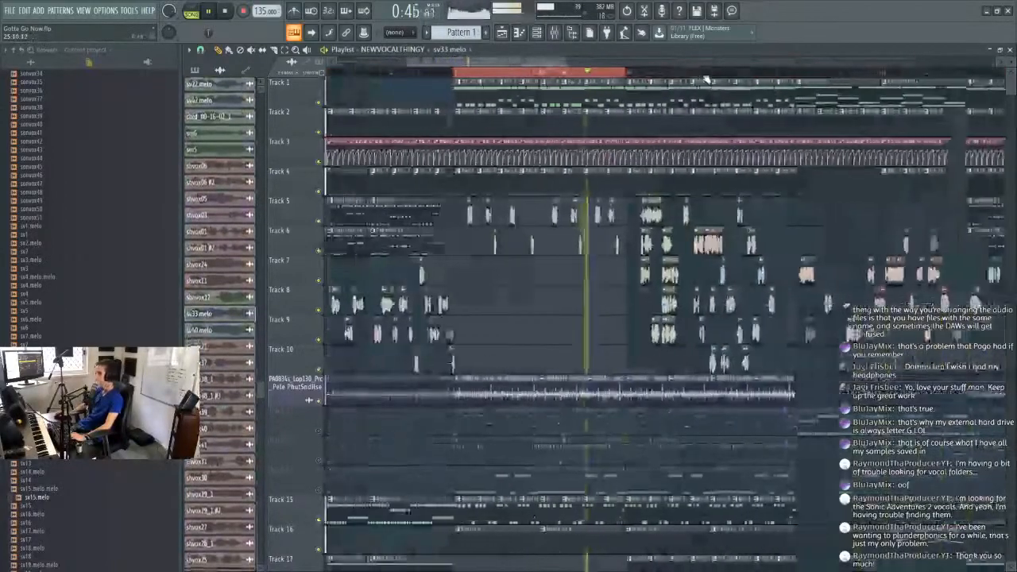
pyautogui.scroll(2, 708, 76)
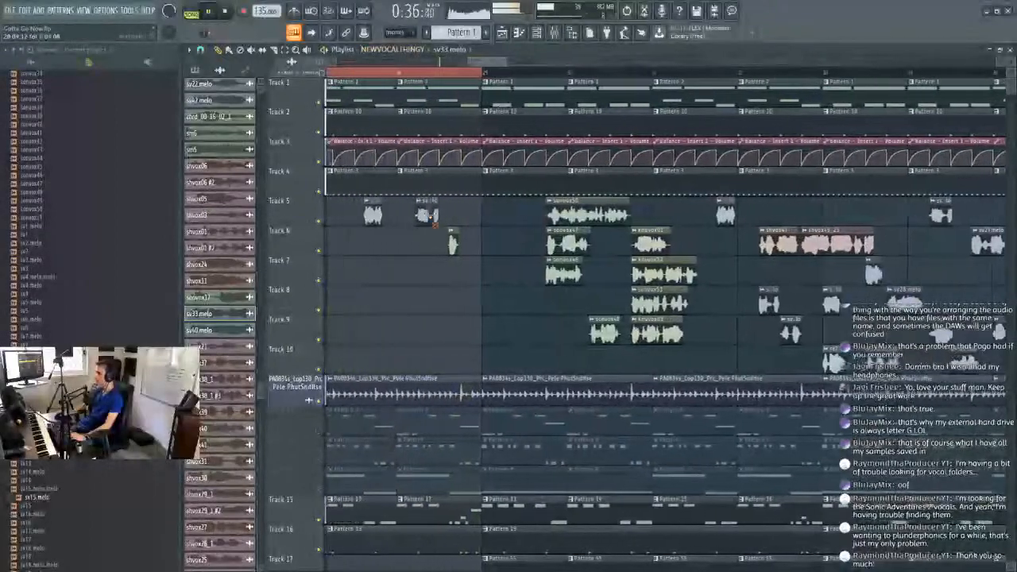
# Look over the vocals after bar 29, replay bars 21 to 28 with Tracks 12 to 14 unmuted, and mute those tracks again.
pyautogui.moveTo(495, 60); pyautogui.dragTo(519, 68)
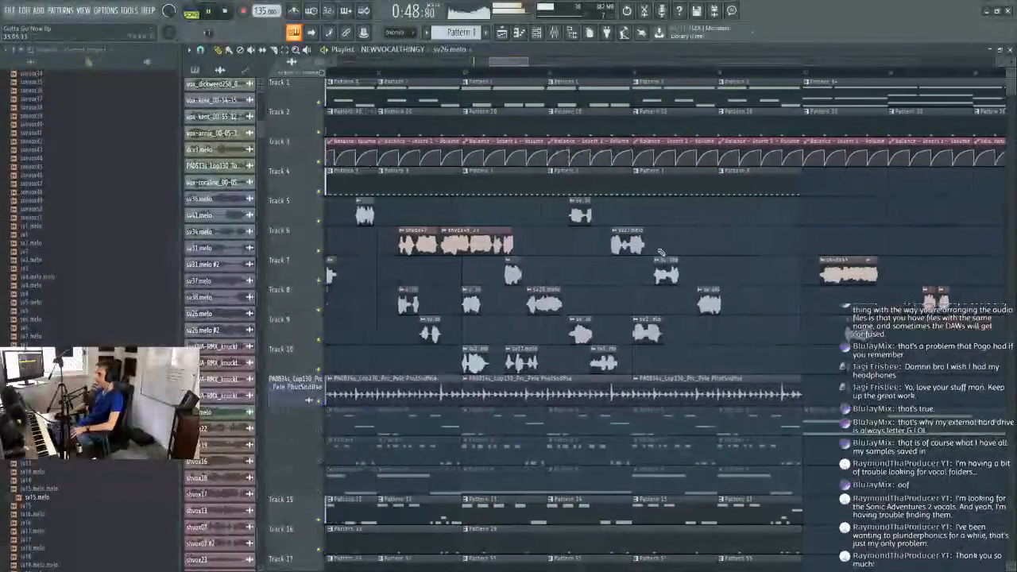
pyautogui.moveTo(509, 67); pyautogui.dragTo(444, 73)
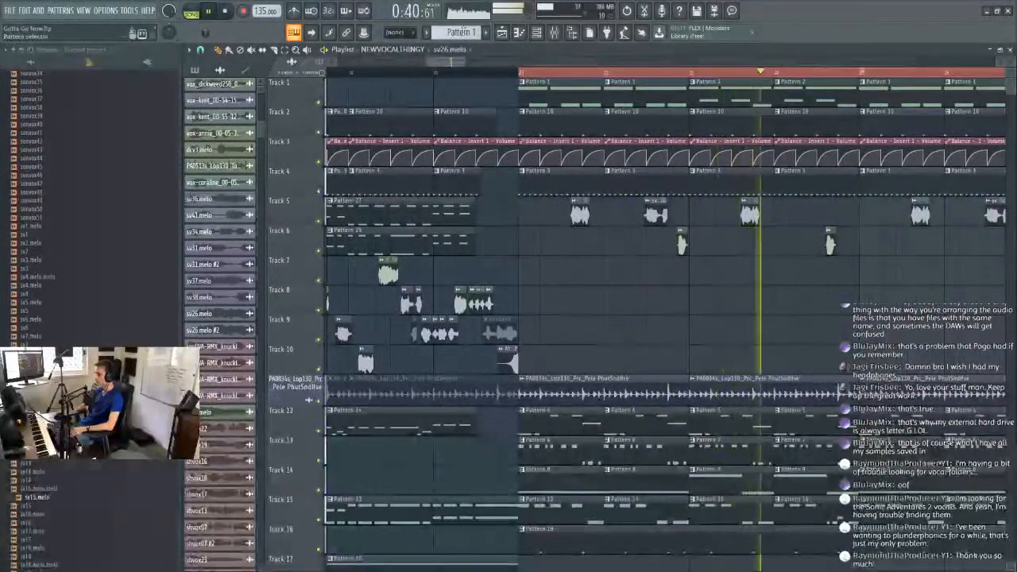
pyautogui.moveTo(460, 67); pyautogui.dragTo(470, 70)
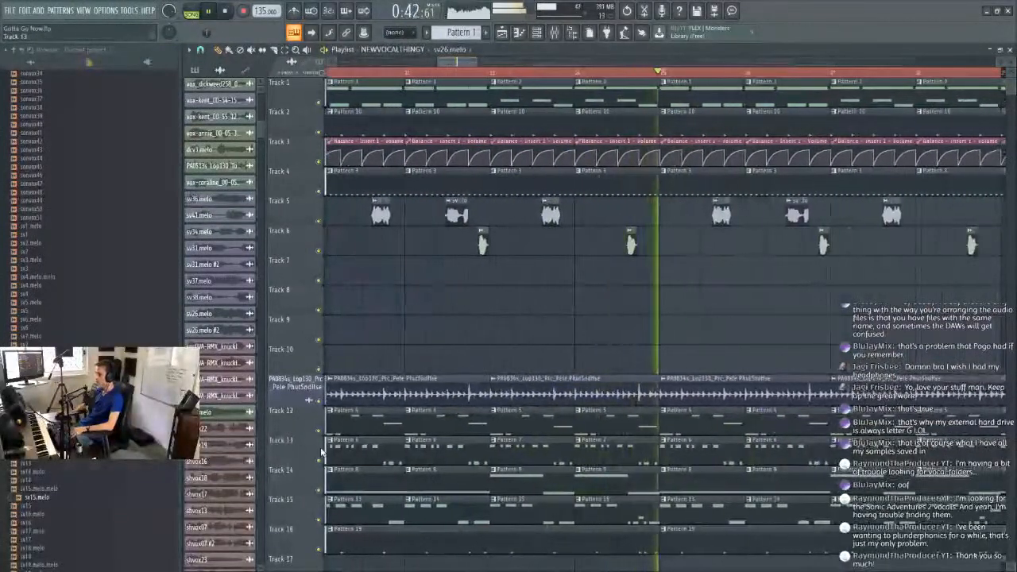
pyautogui.scroll(-1, 322, 401)
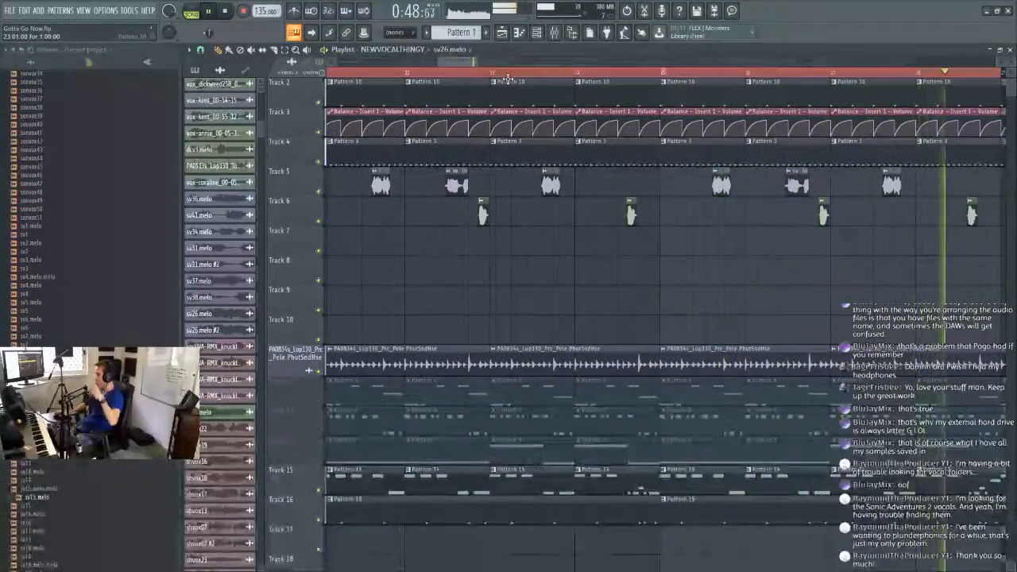
pyautogui.scroll(-4, 537, 76)
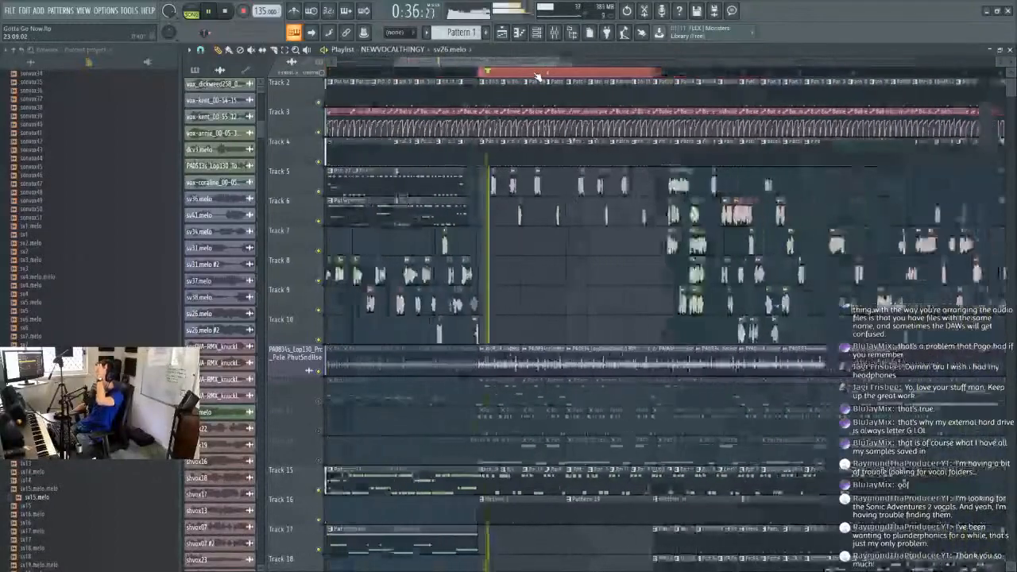
pyautogui.scroll(4, 533, 75)
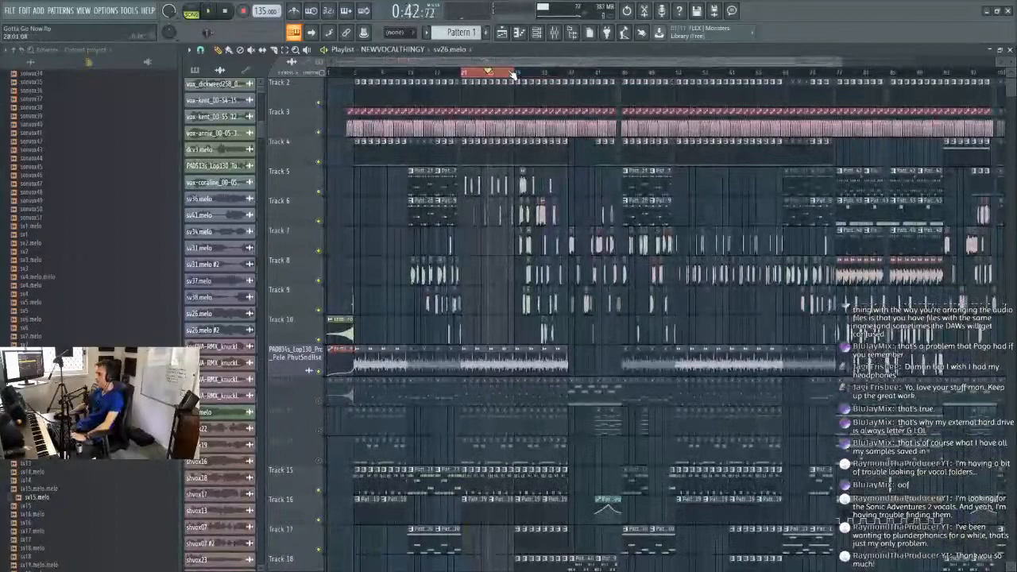
# Try an sv28.melo clip, picked from the vocals after bar 29, on Track 6 at about 21:05, listen and remove it.
pyautogui.scroll(3, 513, 74)
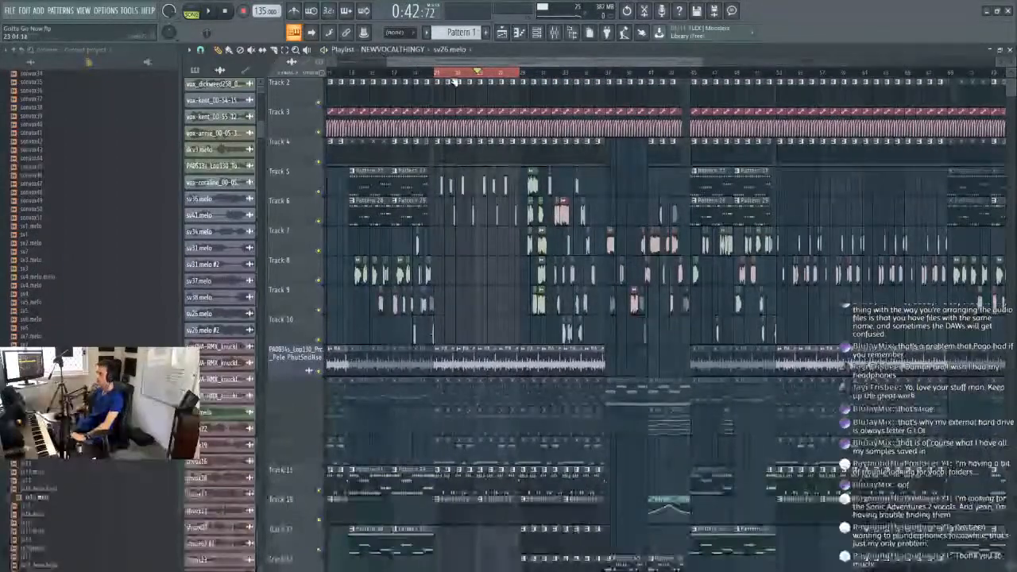
pyautogui.click(435, 74)
pyautogui.scroll(4, 434, 74)
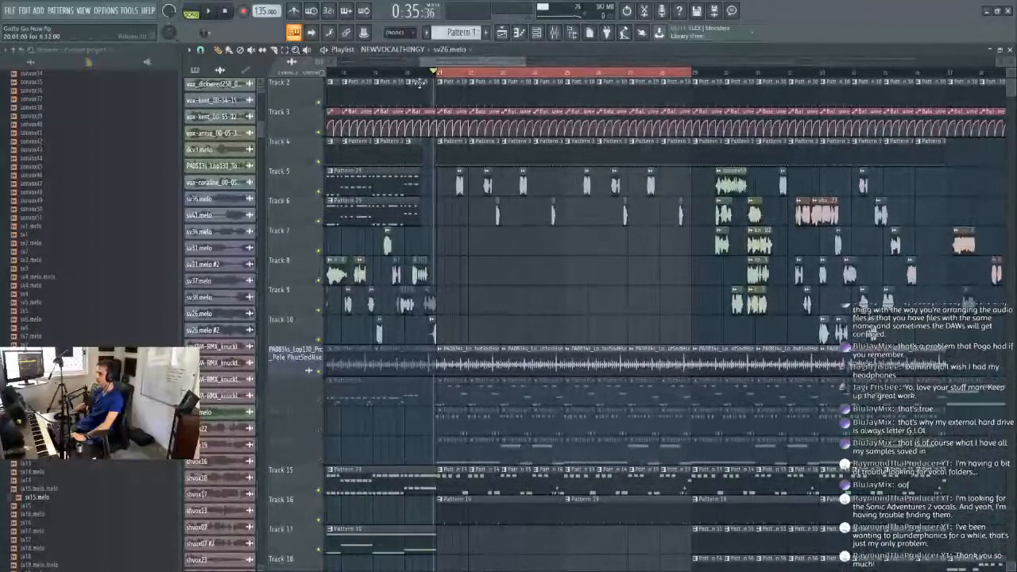
pyautogui.scroll(2, 802, 74)
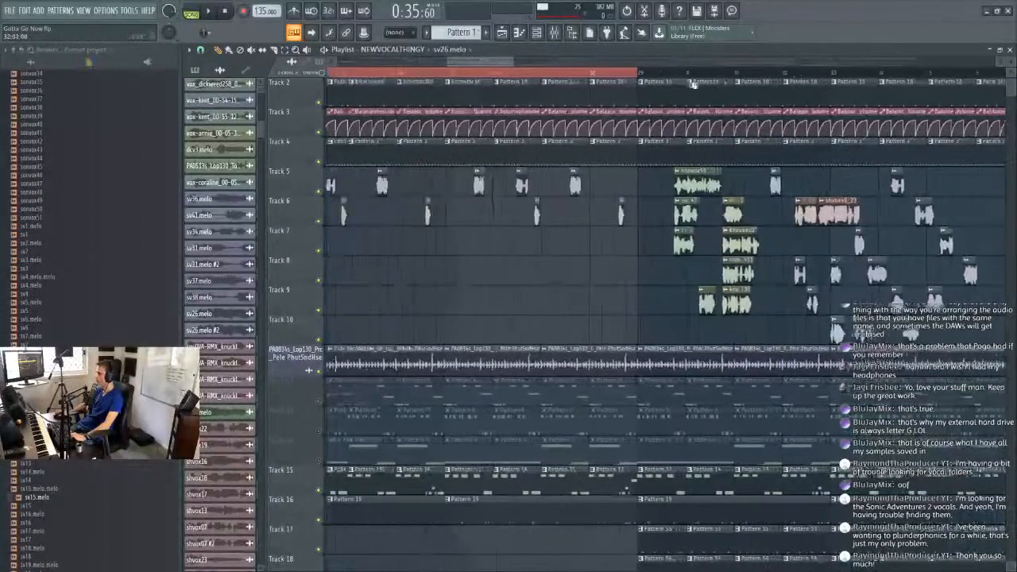
pyautogui.moveTo(493, 68); pyautogui.dragTo(506, 68)
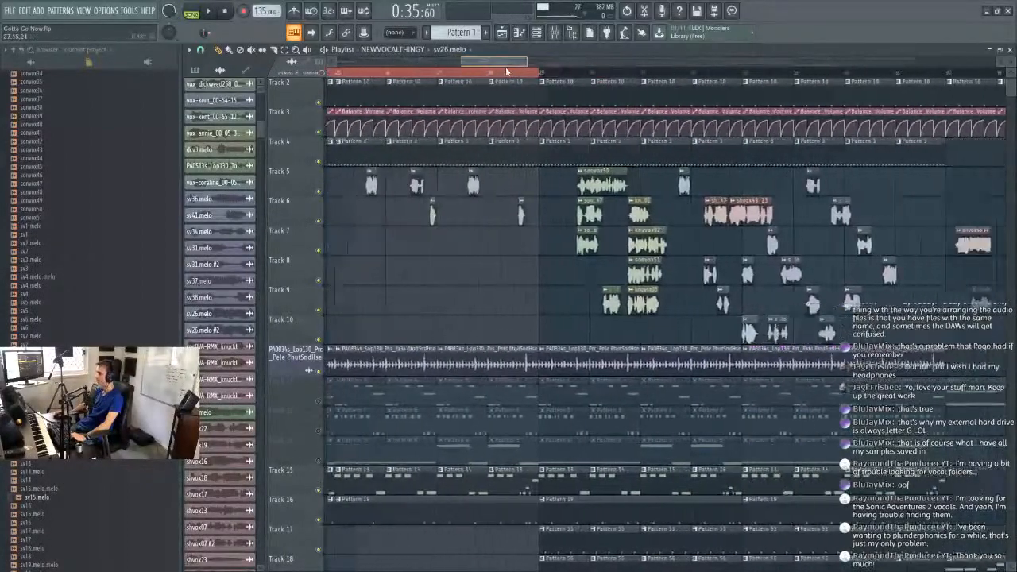
pyautogui.click(691, 75)
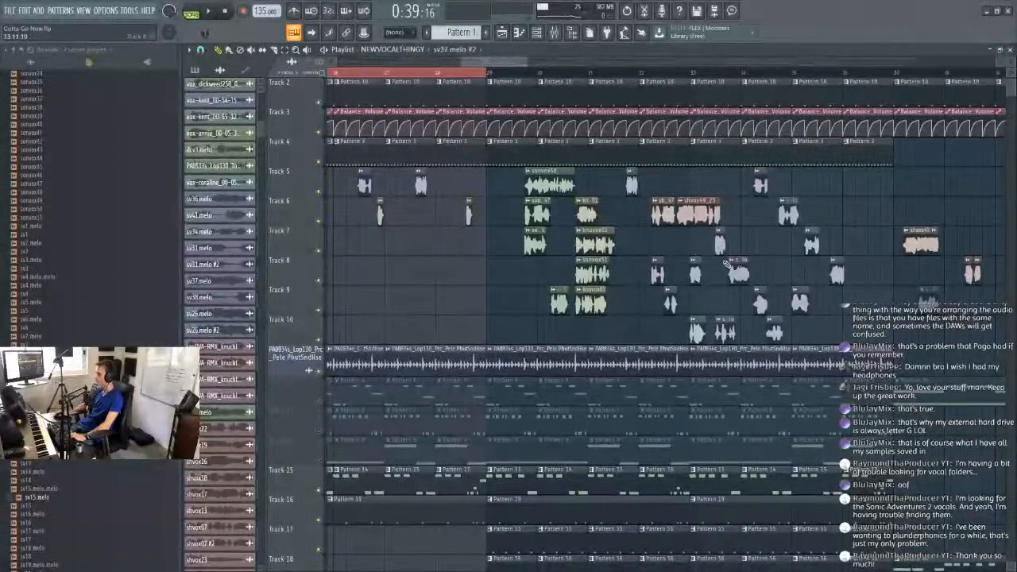
pyautogui.moveTo(506, 61); pyautogui.dragTo(470, 63)
pyautogui.click(474, 73)
pyautogui.scroll(4, 477, 74)
pyautogui.moveTo(512, 270); pyautogui.dragTo(506, 250)
pyautogui.press('space')
pyautogui.press('space')
pyautogui.press('space')
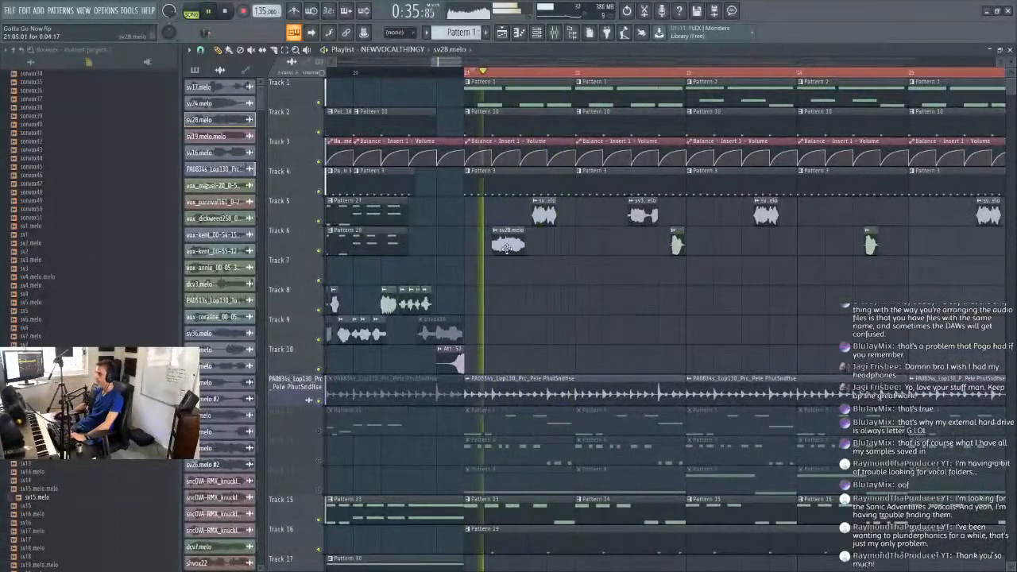
pyautogui.rightClick(504, 247)
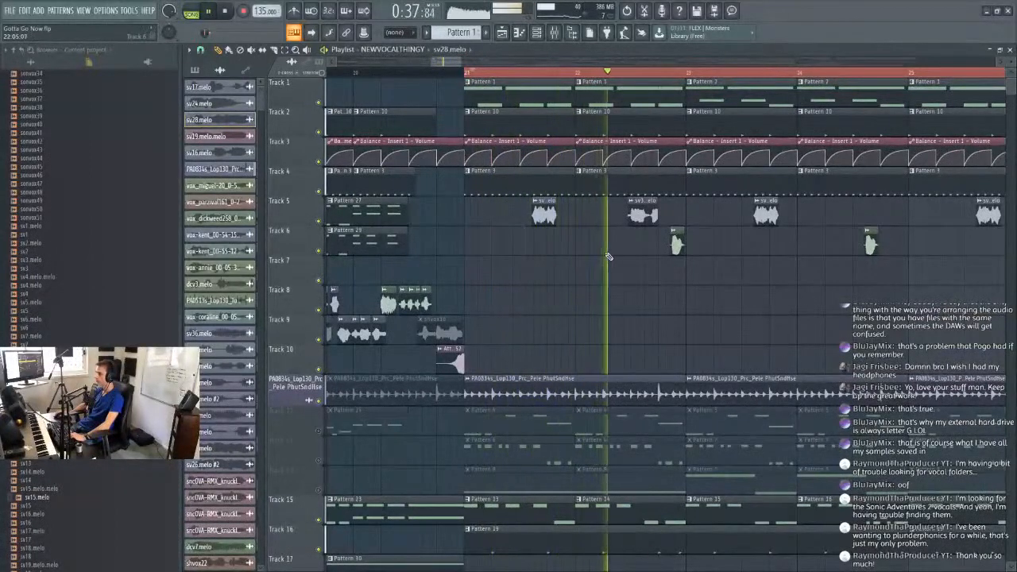
# Place an sv28.melo clip in bar 24, move it to Track 7 at about 24:05 and replay the bar.
pyautogui.scroll(3, 862, 78)
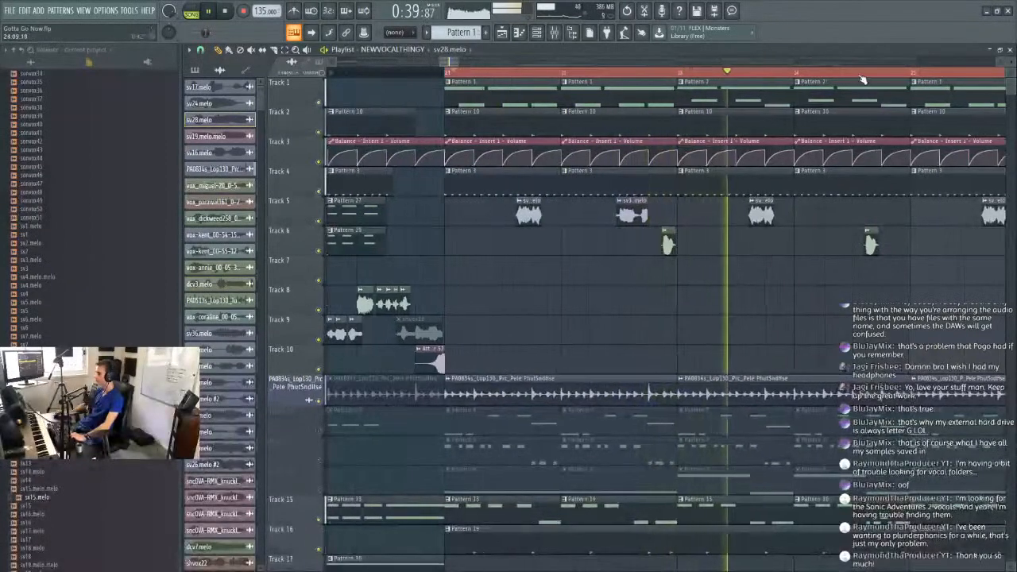
pyautogui.click(800, 247)
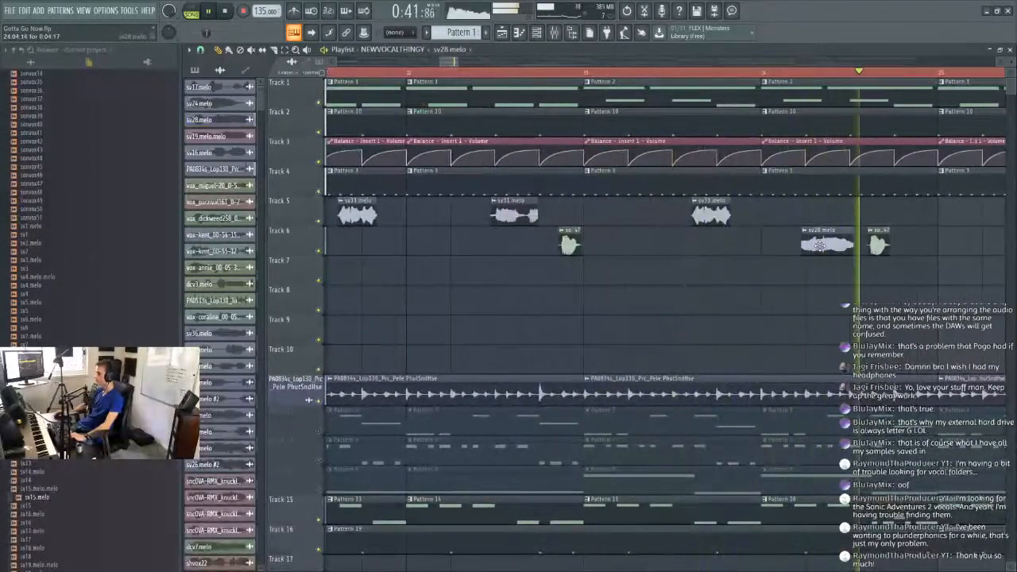
pyautogui.moveTo(832, 266)
pyautogui.mouseDown()
pyautogui.moveTo(835, 288)
pyautogui.moveTo(830, 273)
pyautogui.mouseUp()
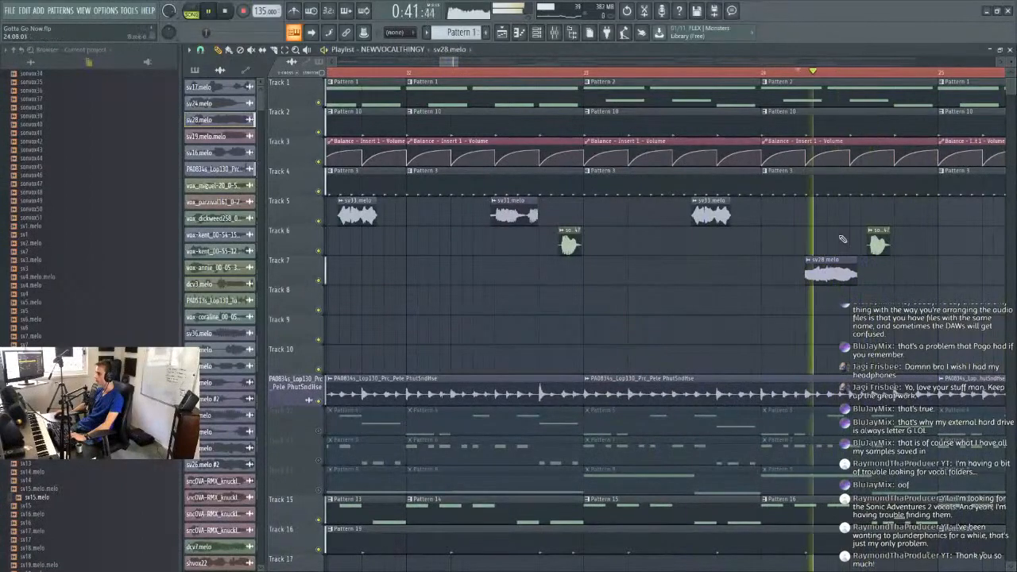
pyautogui.click(761, 73)
pyautogui.scroll(-3, 767, 76)
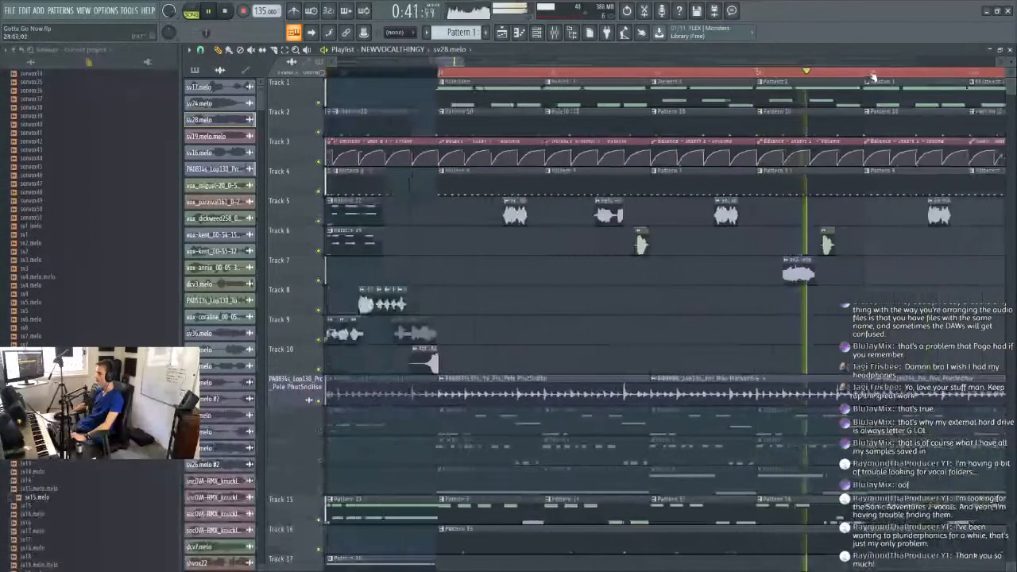
# Try a second sonvox47 chop directly after the one in bar 24 on Track 6, listen and remove it.
pyautogui.scroll(4, 872, 80)
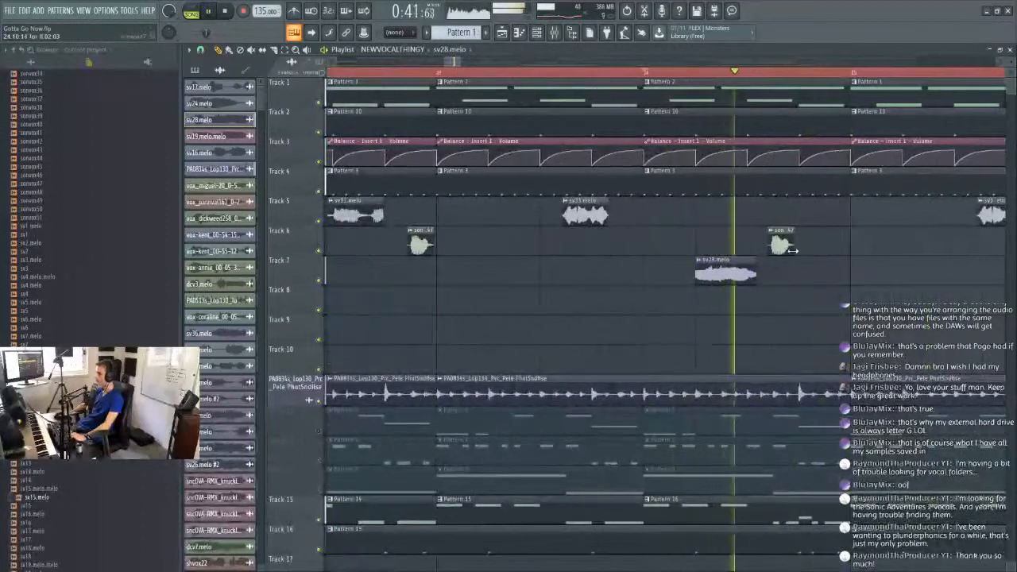
pyautogui.moveTo(794, 243); pyautogui.dragTo(843, 257)
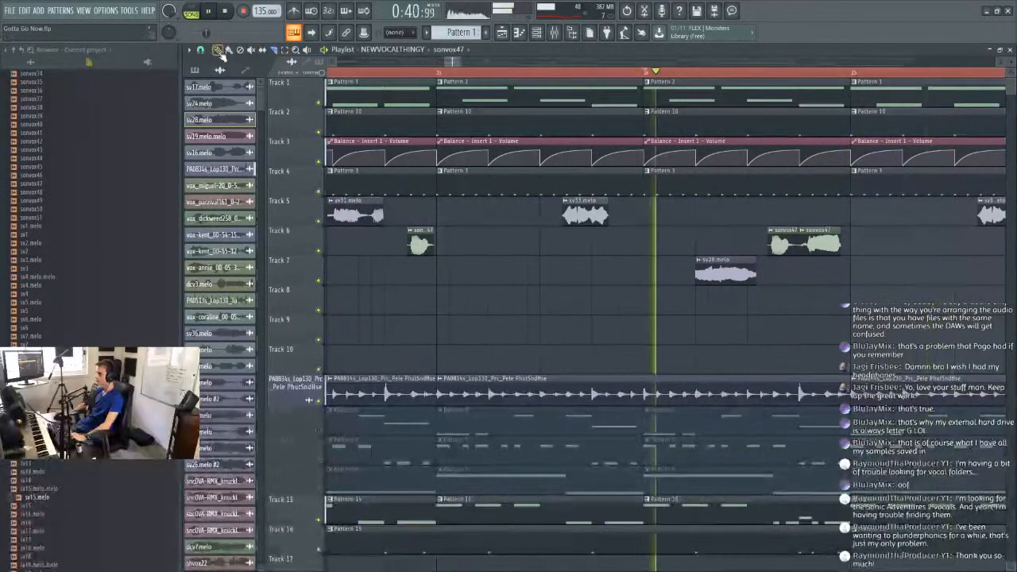
pyautogui.moveTo(841, 242); pyautogui.dragTo(833, 244)
pyautogui.press('space')
pyautogui.press('space')
pyautogui.rightClick(816, 251)
# Place another sv28.melo clip on Track 7 at 28:05.
pyautogui.click(733, 273)
pyautogui.moveTo(459, 62); pyautogui.dragTo(484, 65)
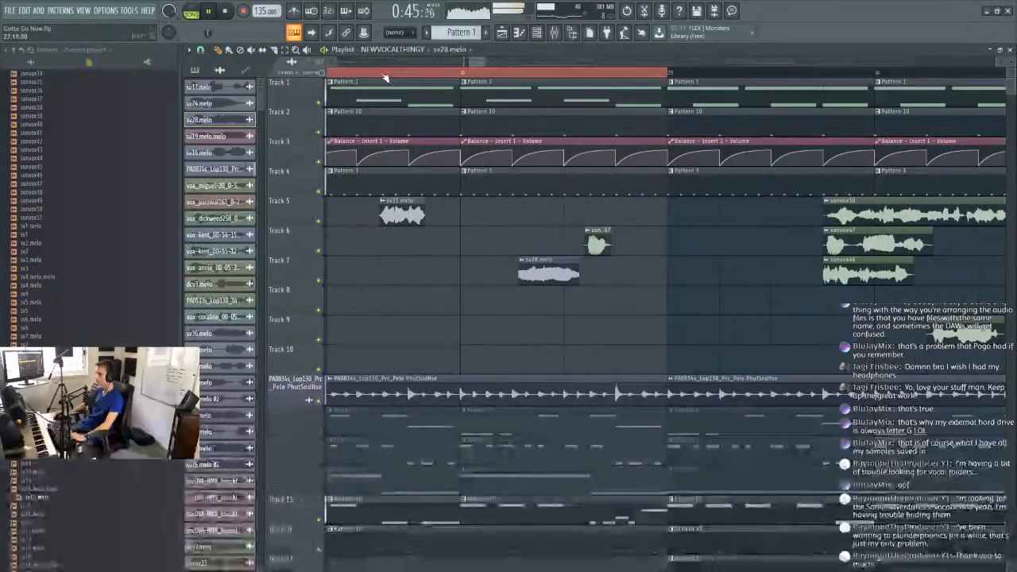
pyautogui.moveTo(553, 271); pyautogui.dragTo(544, 270)
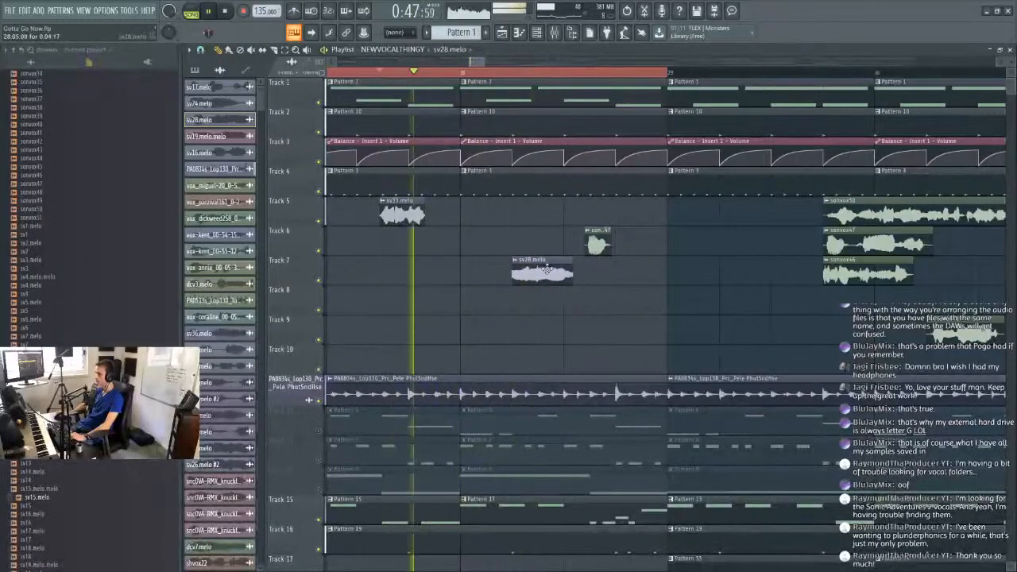
# Try an sv29.melo clip from Track 10 in the gap on Track 6 in bar 21 and remove it.
pyautogui.scroll(-5, 539, 73)
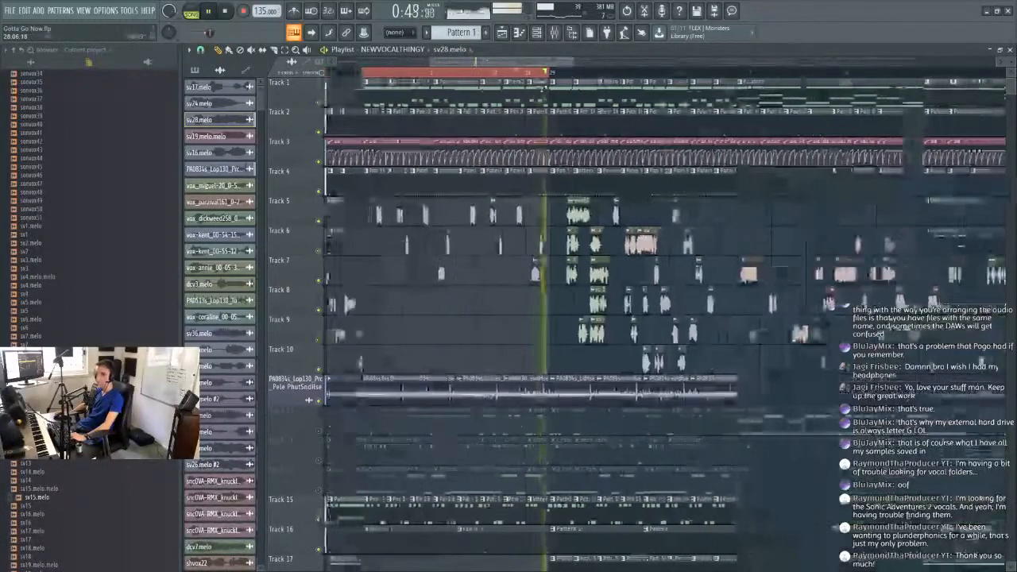
pyautogui.scroll(3, 572, 74)
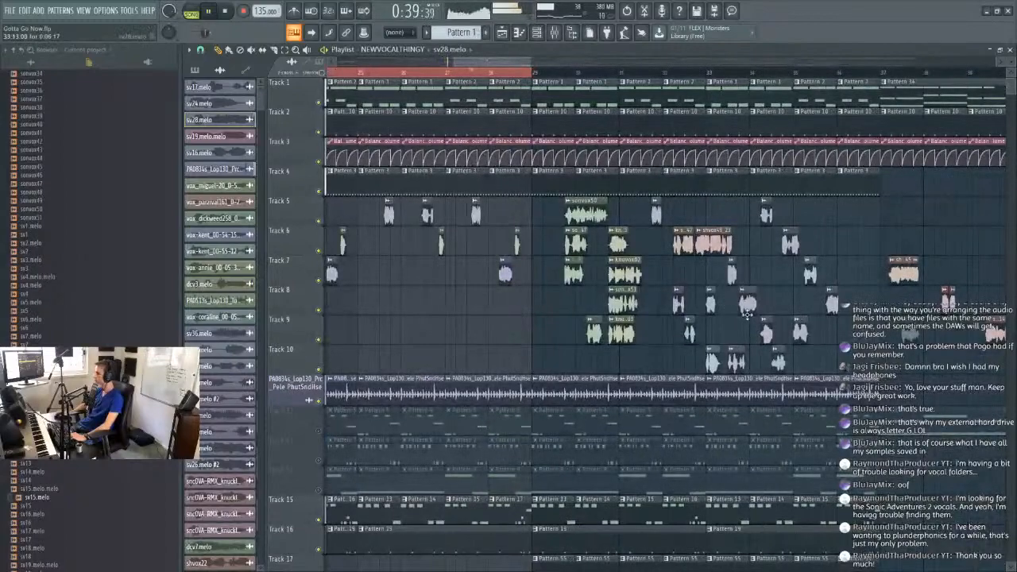
pyautogui.click(777, 362)
pyautogui.moveTo(478, 62); pyautogui.dragTo(429, 70)
pyautogui.scroll(3, 689, 73)
pyautogui.click(544, 73)
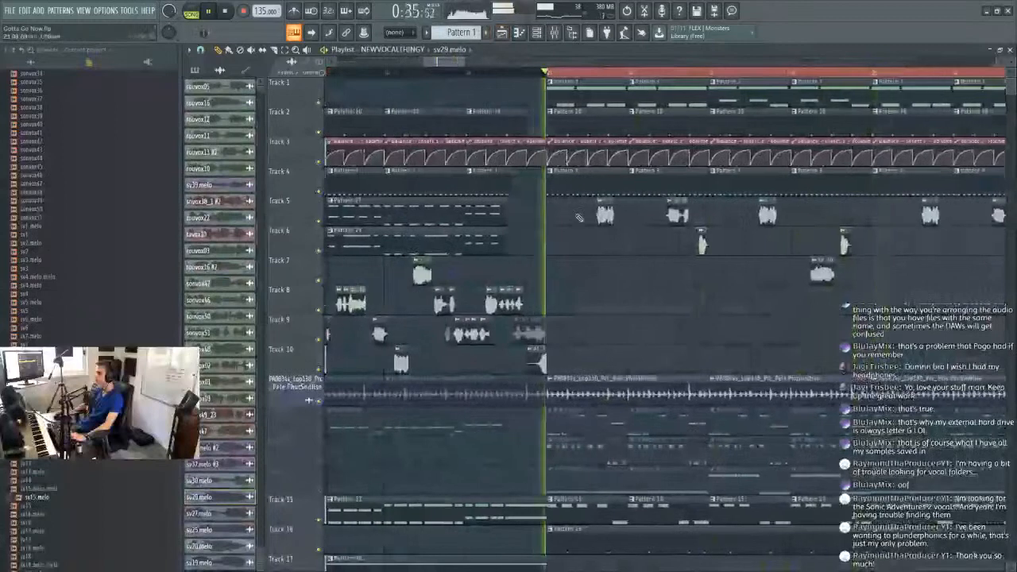
pyautogui.click(586, 245)
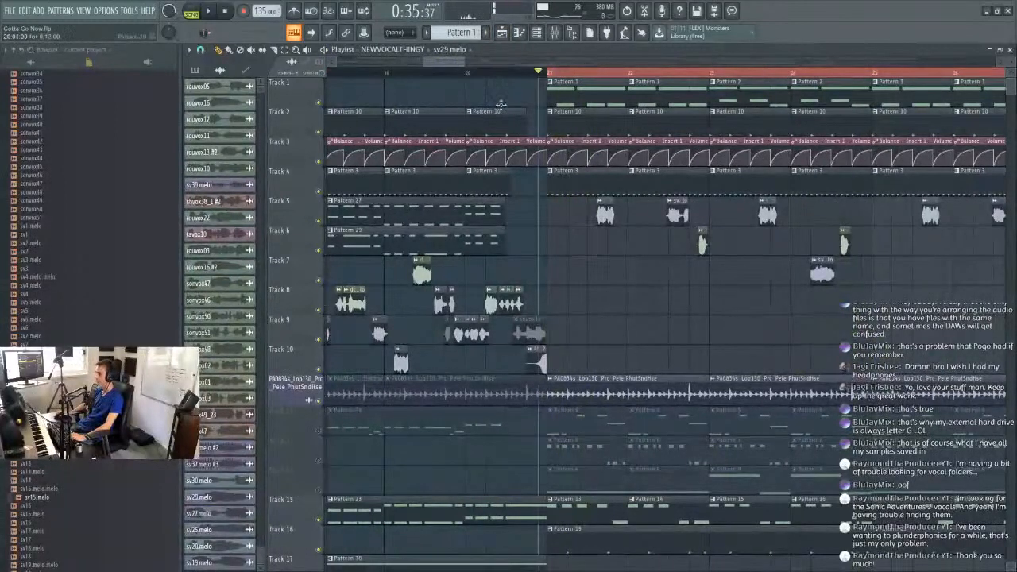
# Try sv17.melo clips on Track 6 around bars 21 and 22, shifting the bar 21 clip to about 21:05 while listening.
pyautogui.moveTo(449, 64); pyautogui.dragTo(513, 66)
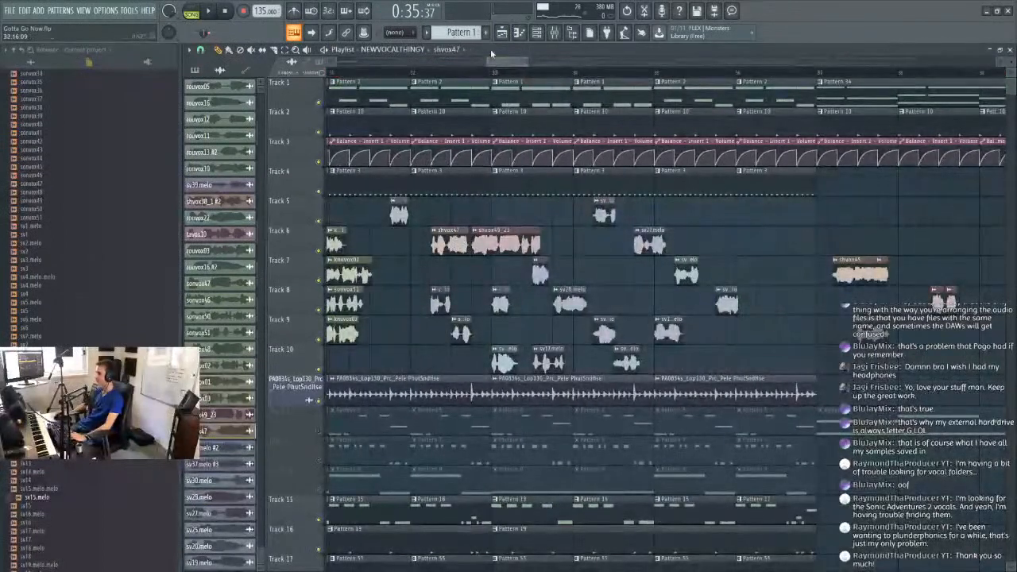
pyautogui.doubleClick(547, 364)
pyautogui.moveTo(730, 211); pyautogui.dragTo(857, 206)
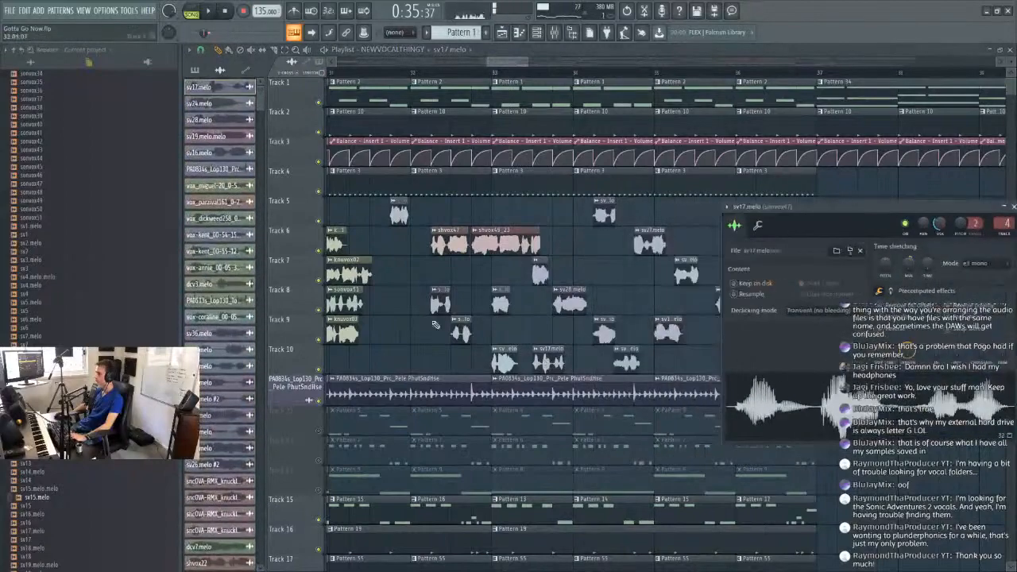
pyautogui.moveTo(508, 60); pyautogui.dragTo(441, 67)
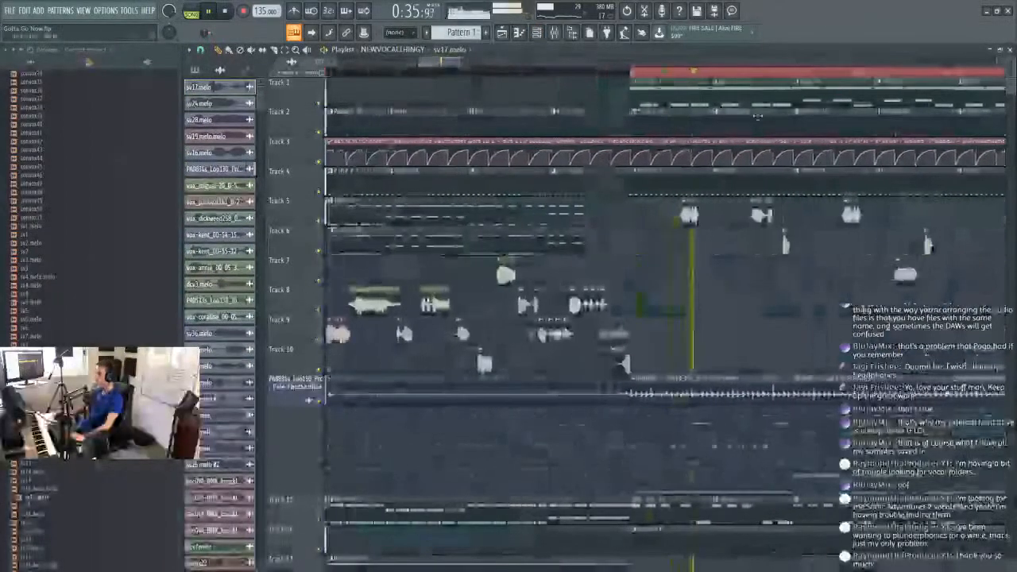
pyautogui.scroll(3, 852, 82)
pyautogui.press('space')
pyautogui.press('space')
pyautogui.click(476, 243)
pyautogui.press('space')
pyautogui.press('space')
pyautogui.moveTo(495, 246); pyautogui.dragTo(474, 243)
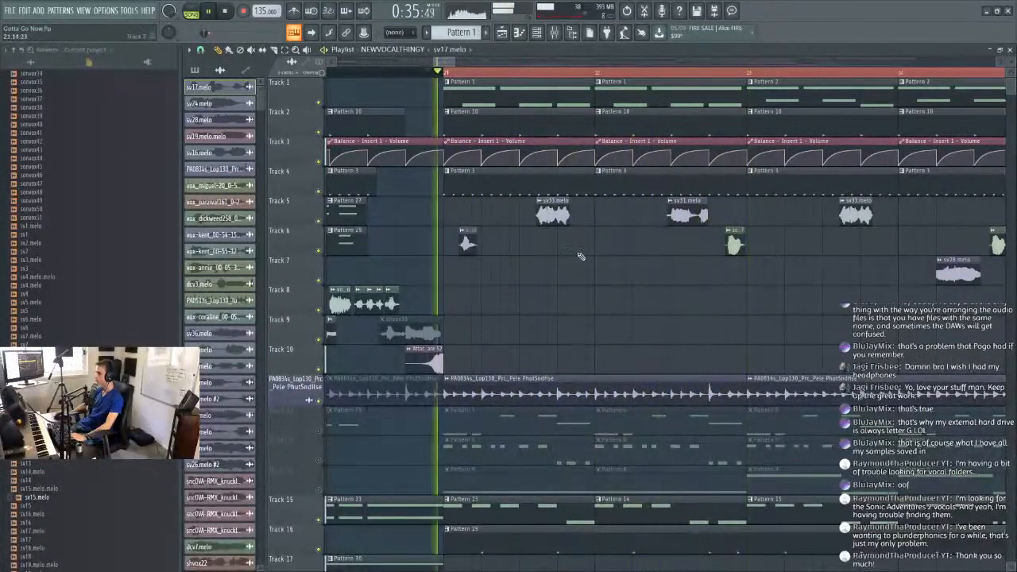
pyautogui.click(626, 244)
pyautogui.press('space')
pyautogui.moveTo(455, 238); pyautogui.dragTo(475, 246)
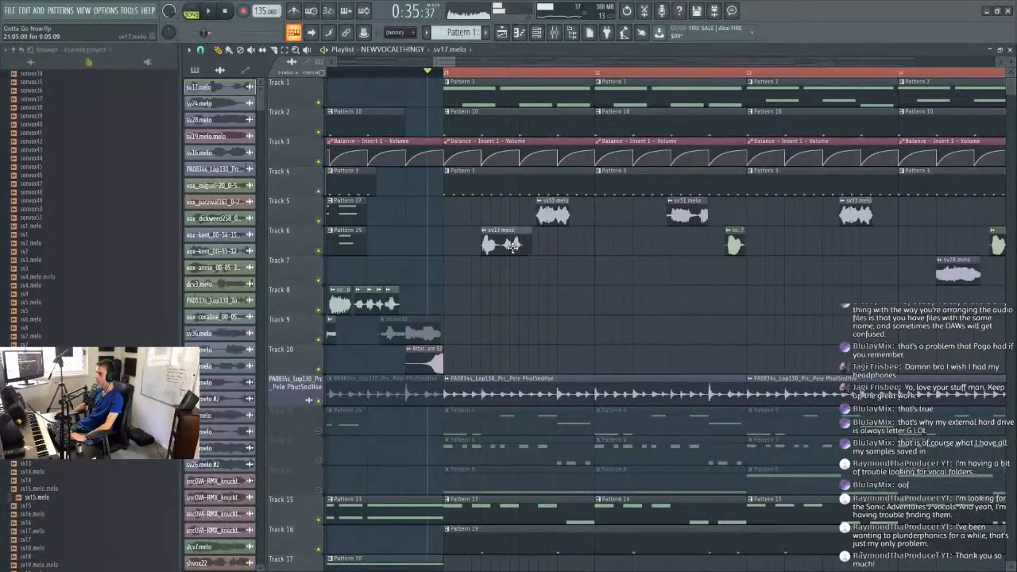
# Replay the section, try a shvox47 clip on Track 6 in bar 21 and remove it.
pyautogui.scroll(-8, 600, 69)
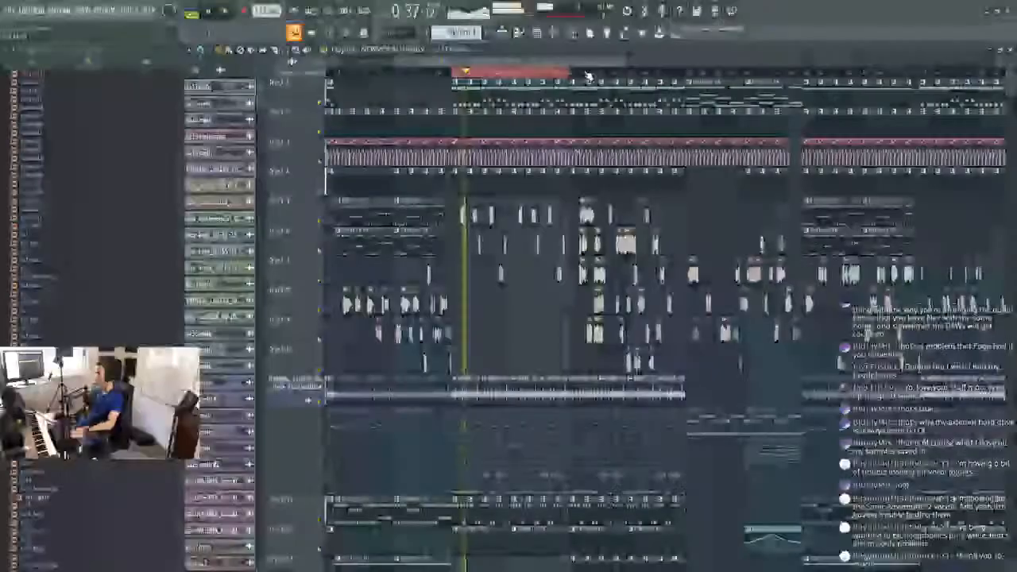
pyautogui.scroll(8, 600, 70)
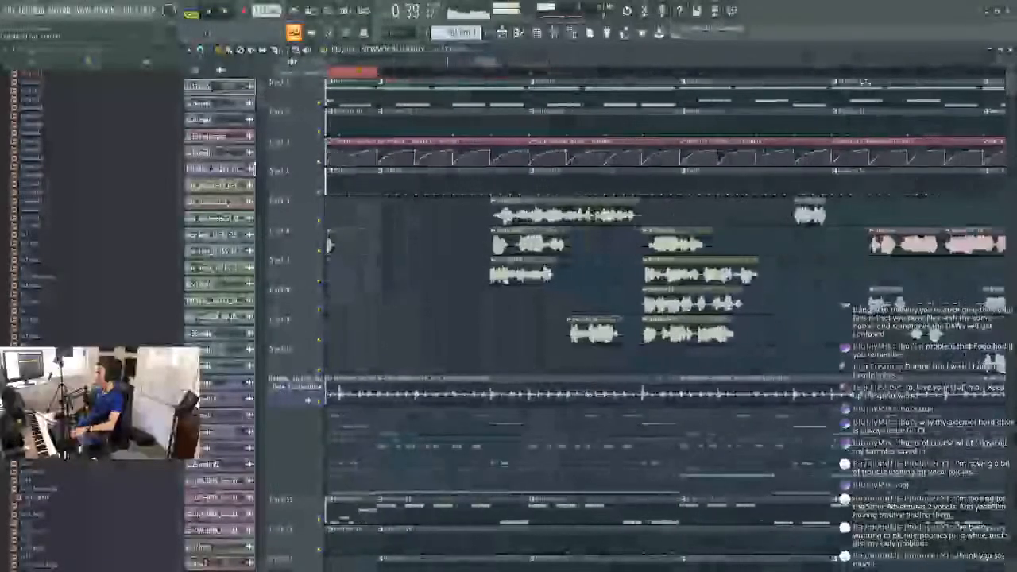
pyautogui.scroll(-8, 453, 70)
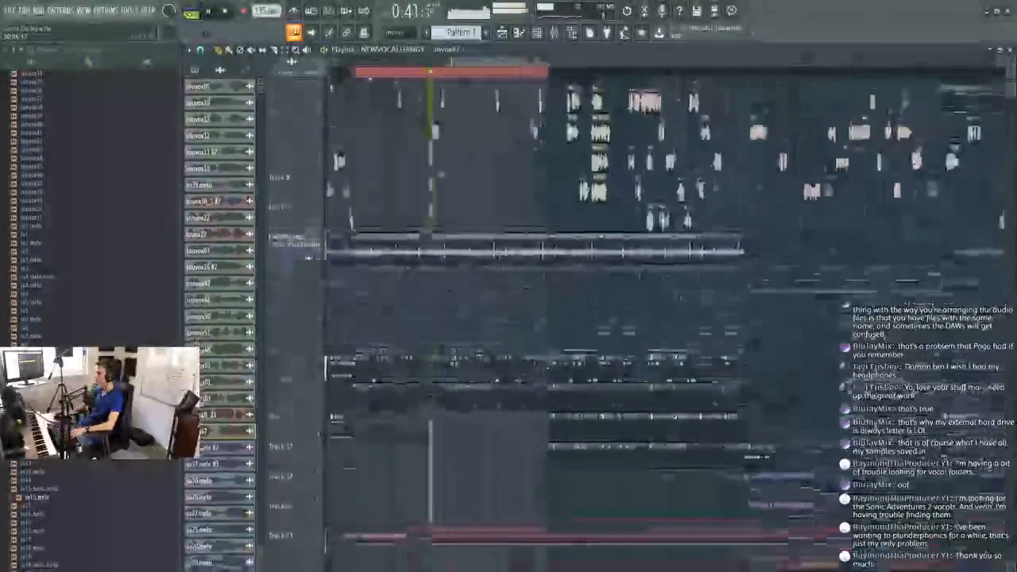
pyautogui.scroll(8, 453, 70)
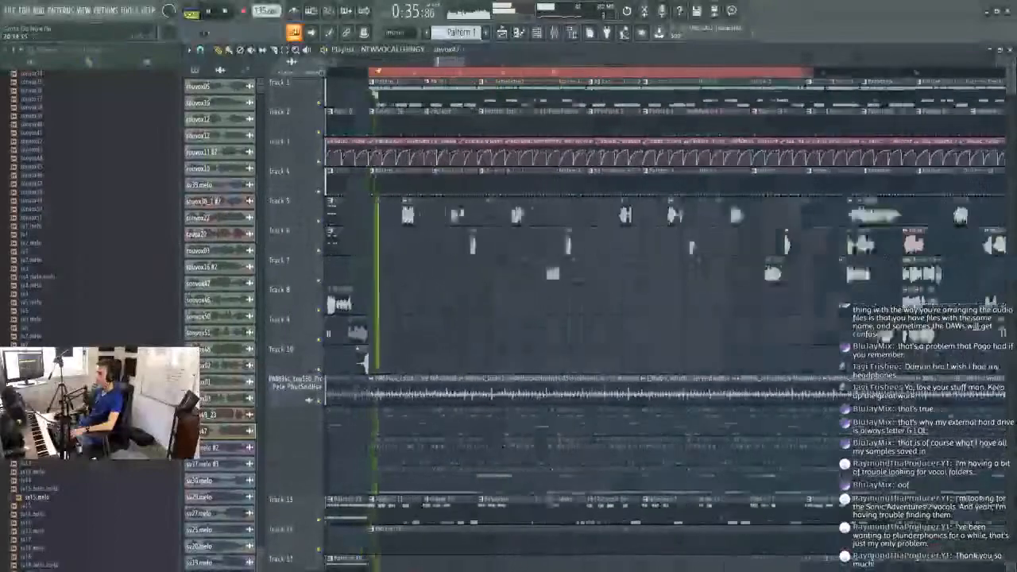
pyautogui.click(409, 245)
pyautogui.moveTo(405, 247); pyautogui.dragTo(402, 246)
pyautogui.doubleClick(406, 244)
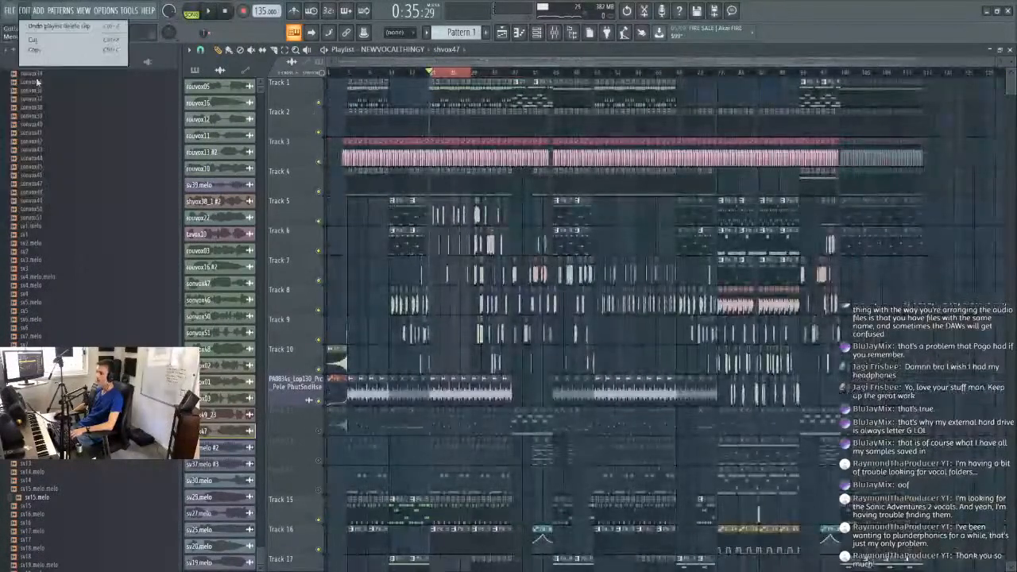
# Save the project.
pyautogui.click(9, 10)
pyautogui.click(20, 59)
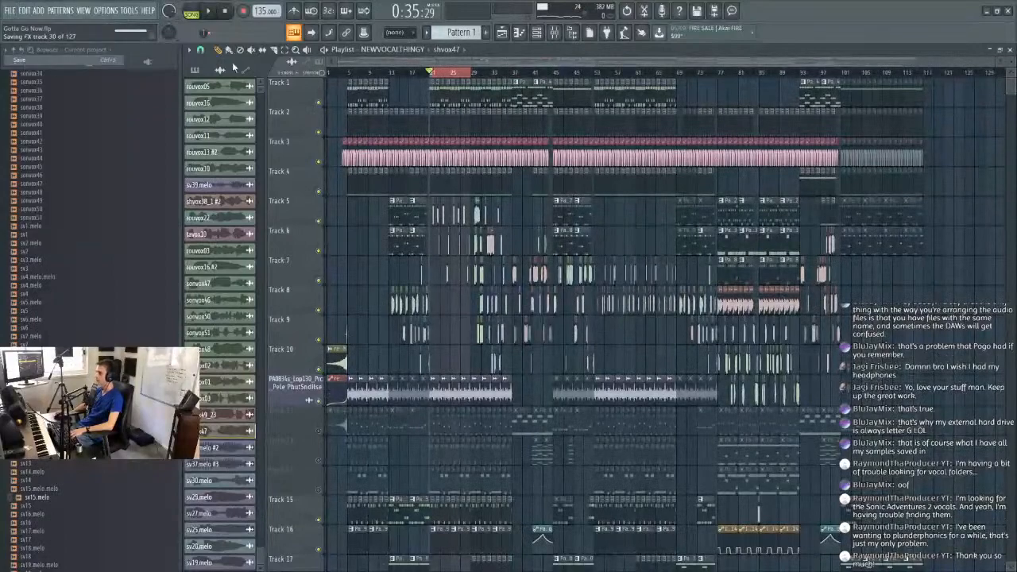
# Change the playlist's snap setting and set the playback position to the start of bar 21.
pyautogui.scroll(1, 407, 77)
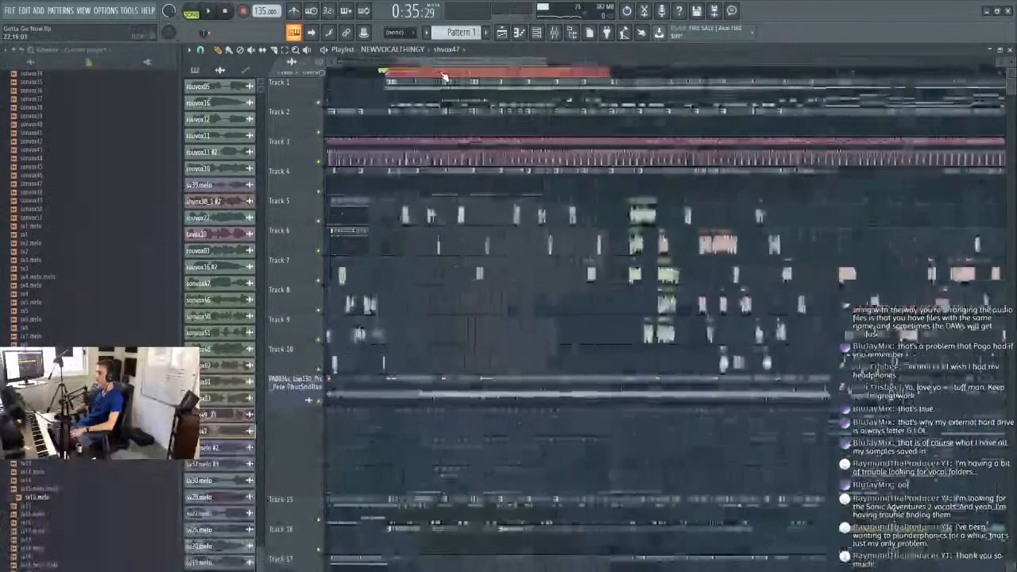
pyautogui.click(201, 49)
pyautogui.click(210, 199)
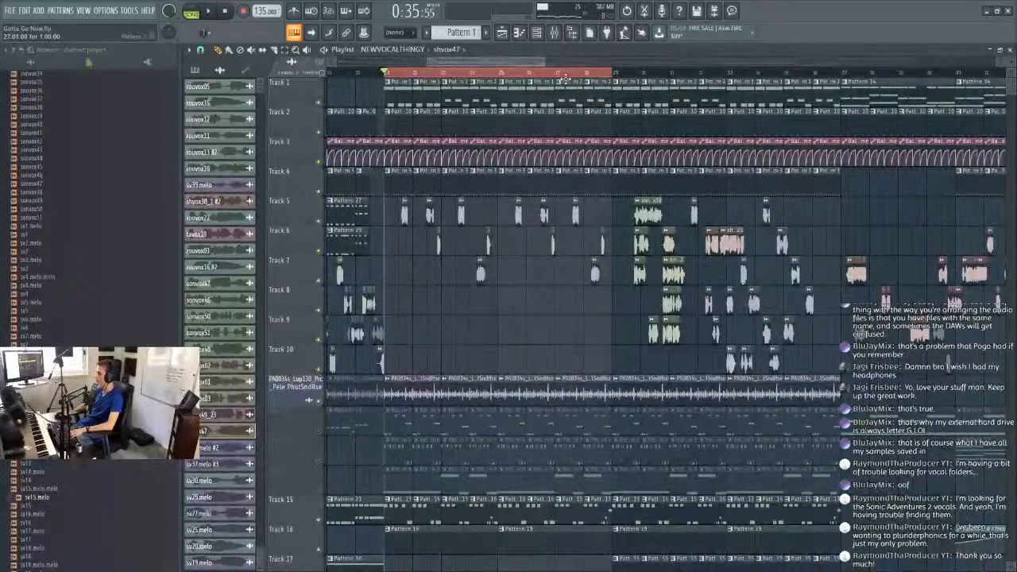
pyautogui.moveTo(493, 67); pyautogui.dragTo(365, 72)
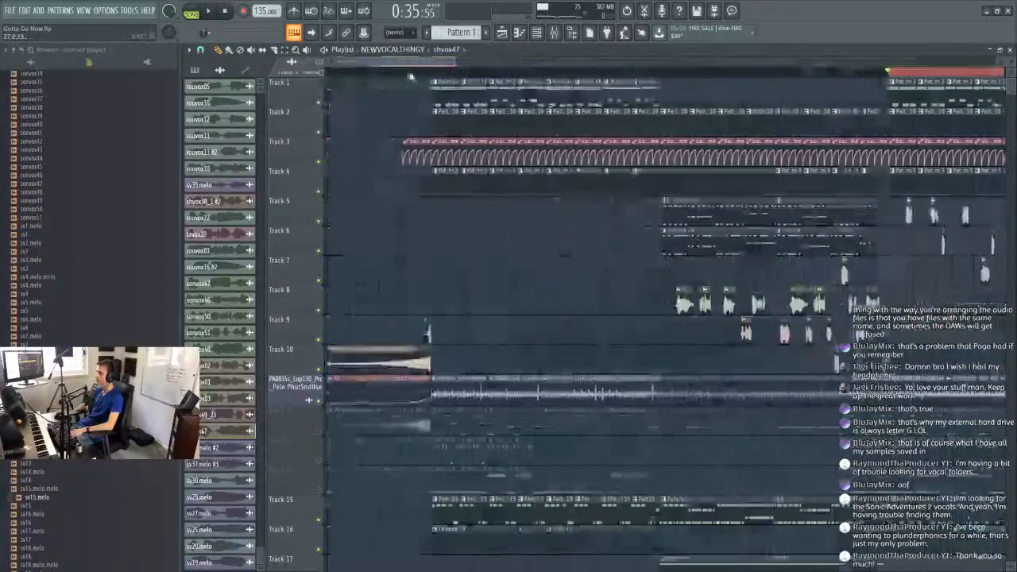
pyautogui.scroll(-6, 468, 82)
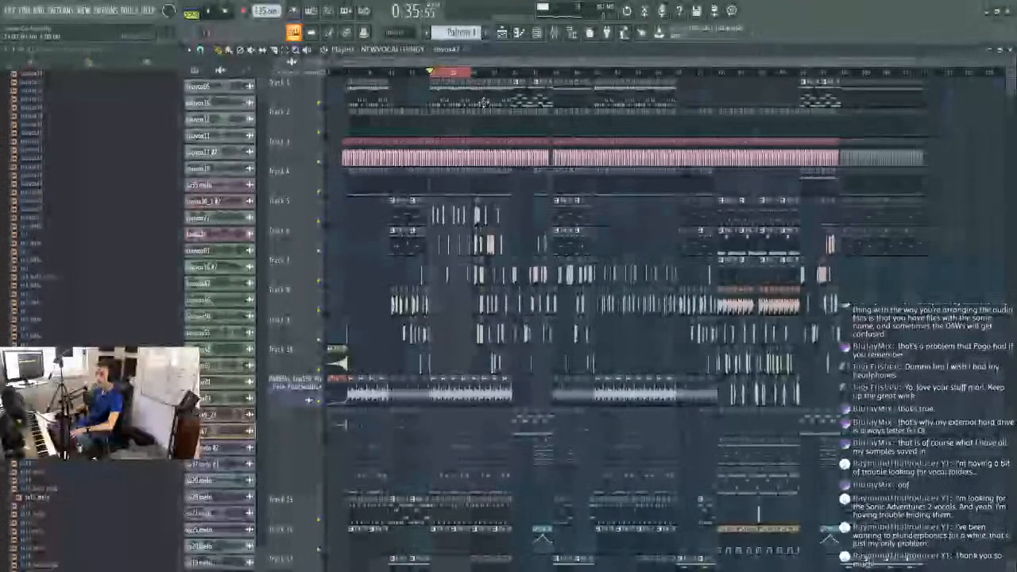
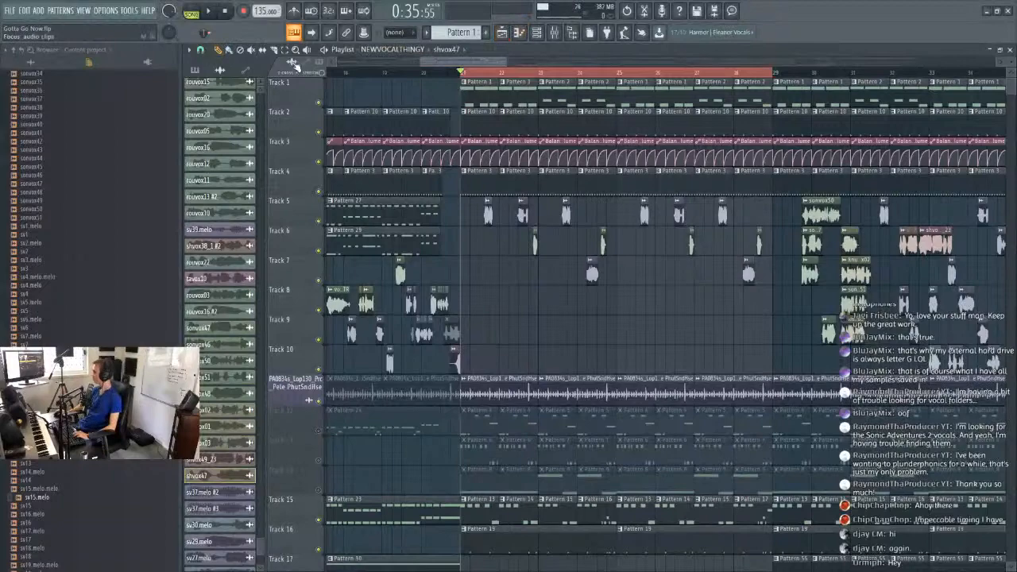
# Set the playlist's snap to none so clips can be placed freely.
pyautogui.scroll(3, 441, 68)
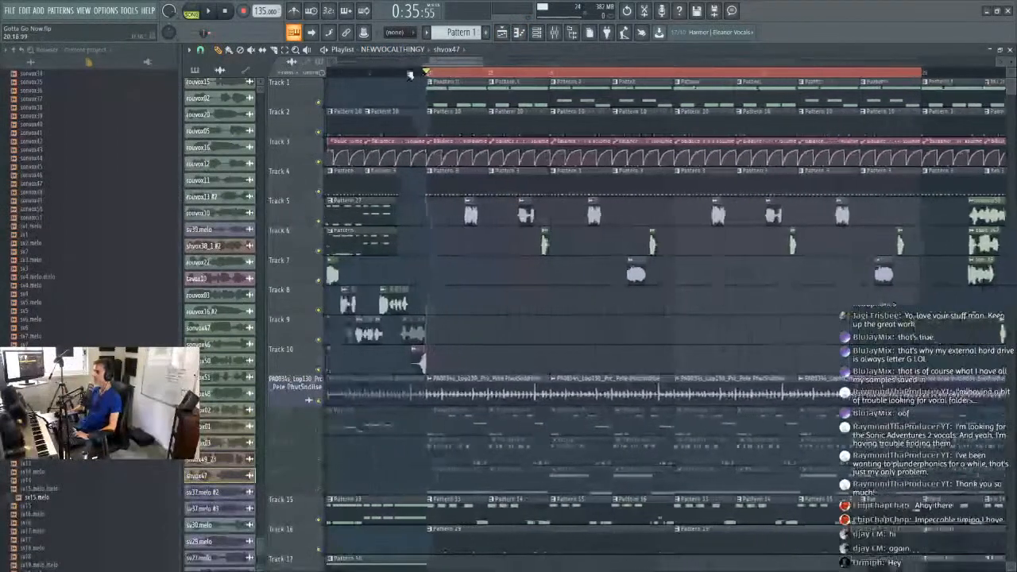
pyautogui.click(200, 50)
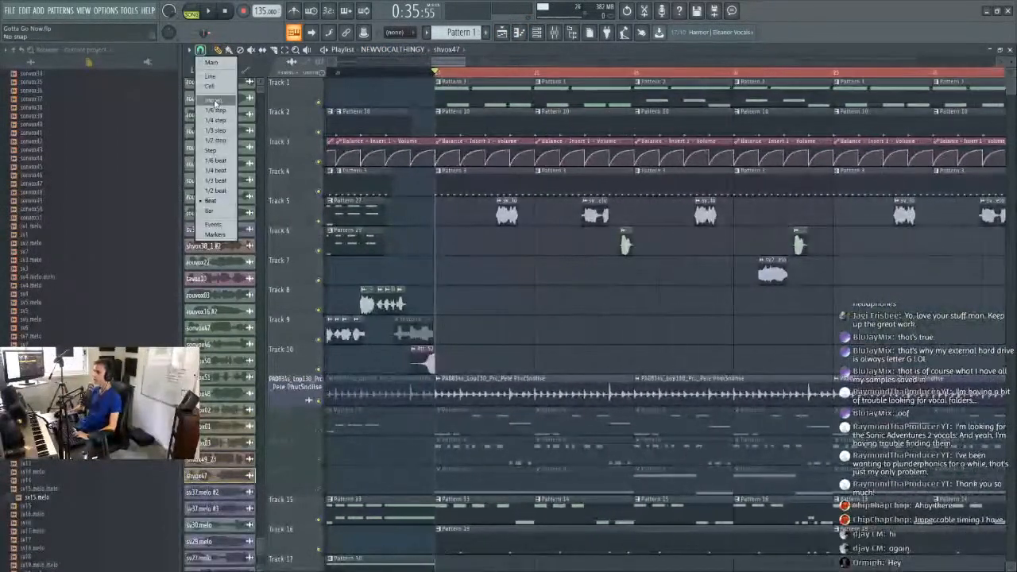
pyautogui.click(214, 101)
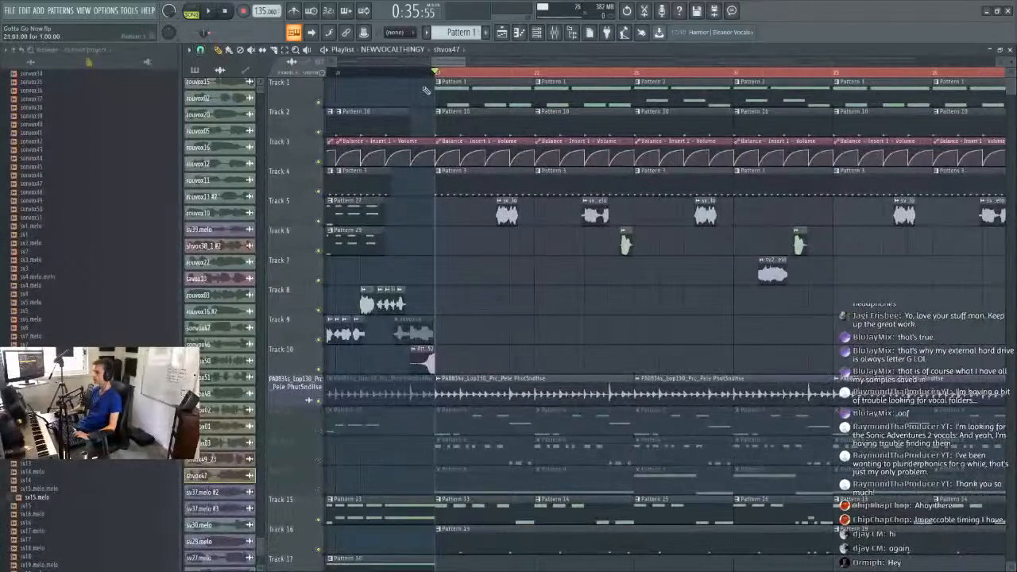
# Try the bar 21 sv33.melo clip on Track 5 at 21:04, return it to 21:10:19 and play the passage.
pyautogui.scroll(-3, 220, 318)
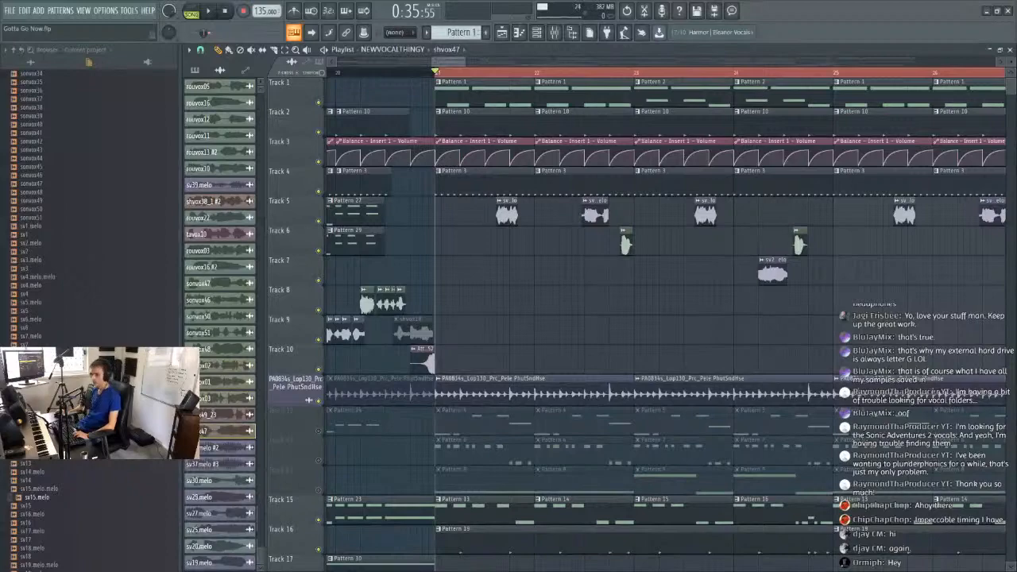
pyautogui.scroll(-4, 445, 77)
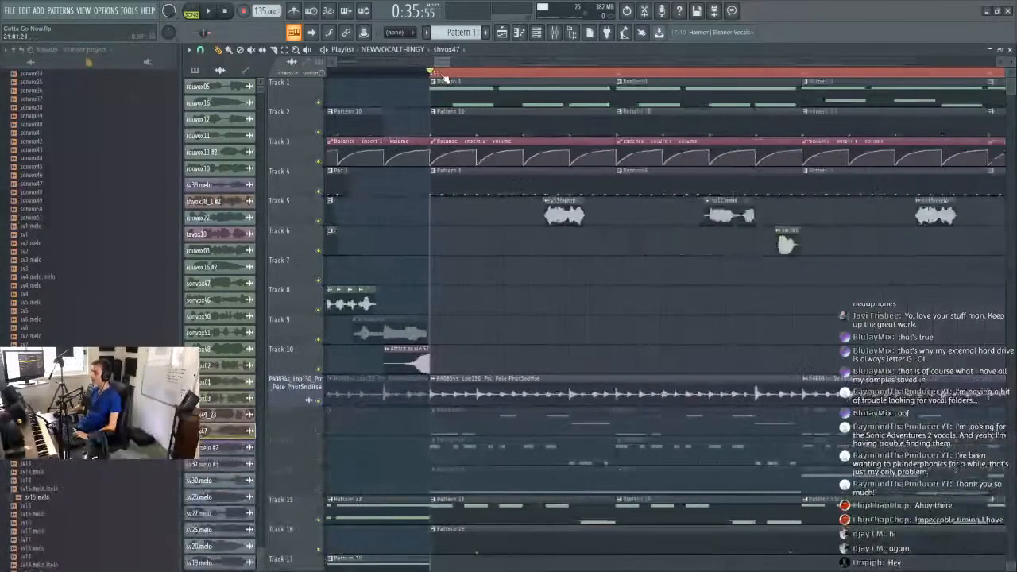
pyautogui.scroll(4, 457, 80)
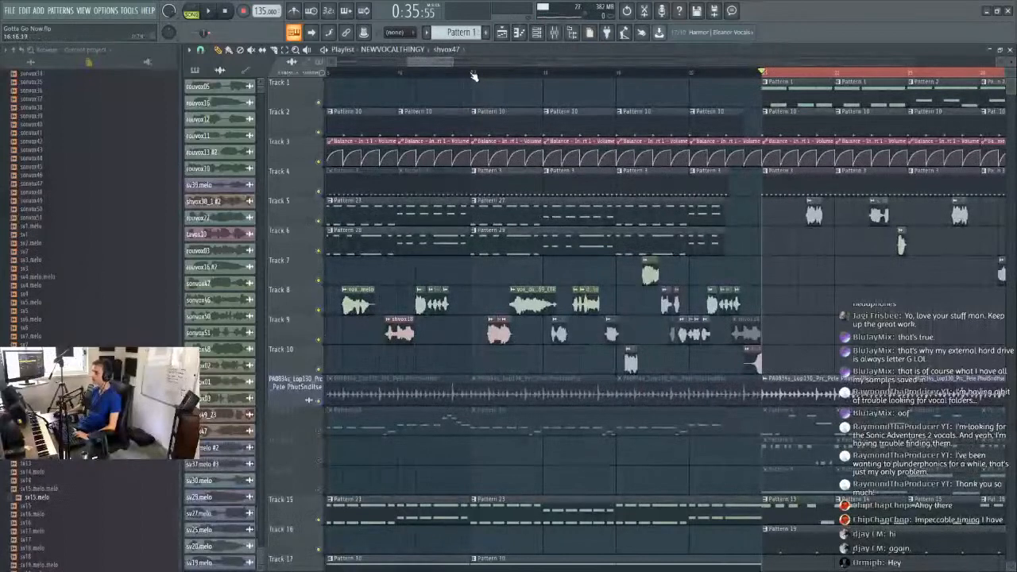
pyautogui.moveTo(429, 61); pyautogui.dragTo(441, 62)
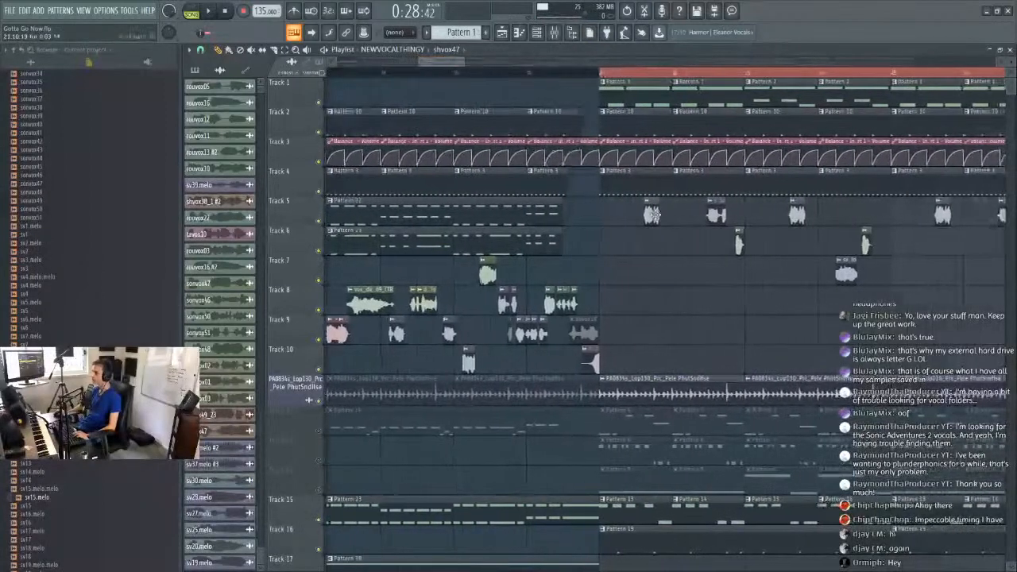
pyautogui.scroll(4, 619, 220)
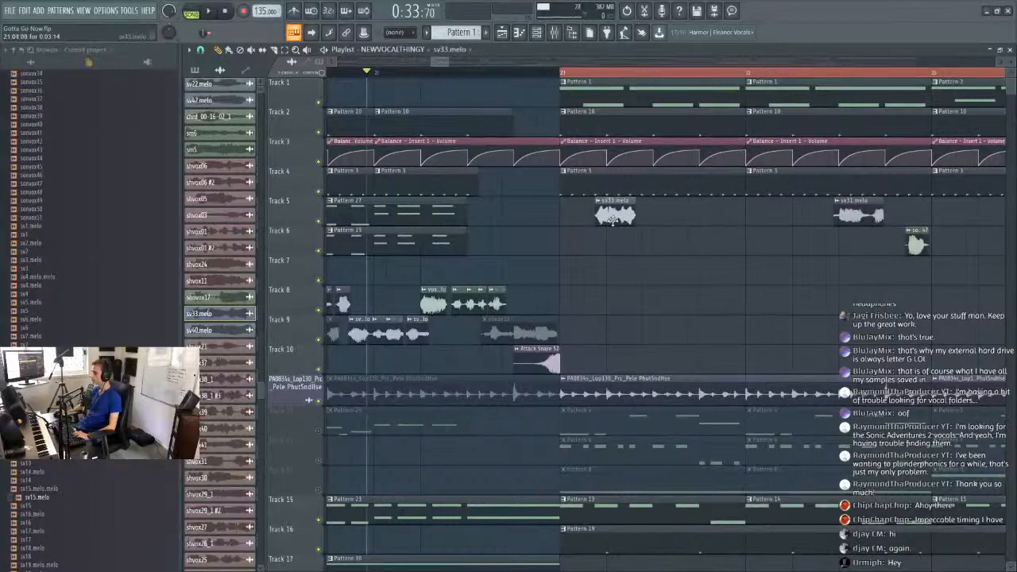
pyautogui.moveTo(649, 216); pyautogui.dragTo(644, 217)
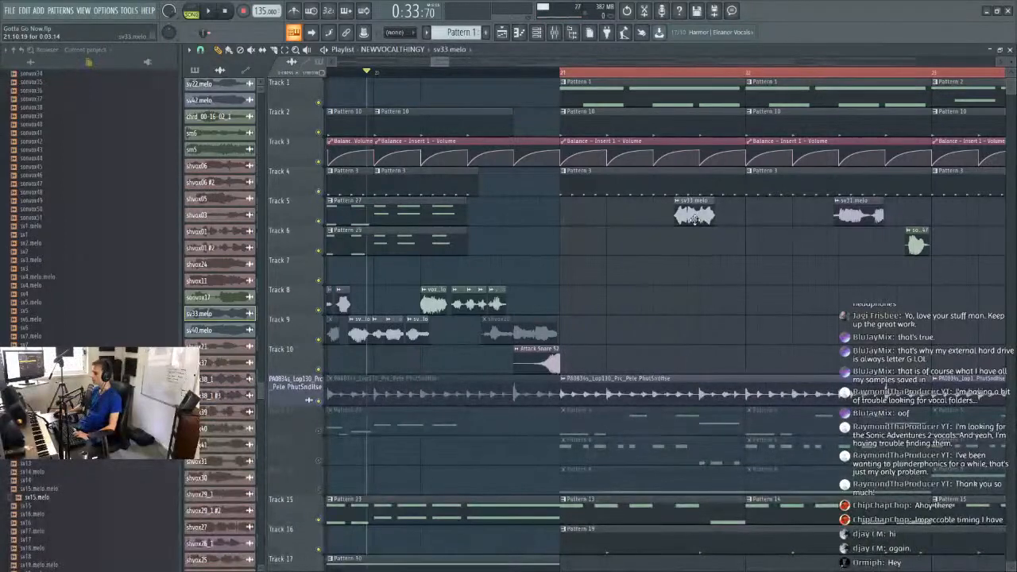
pyautogui.press('space')
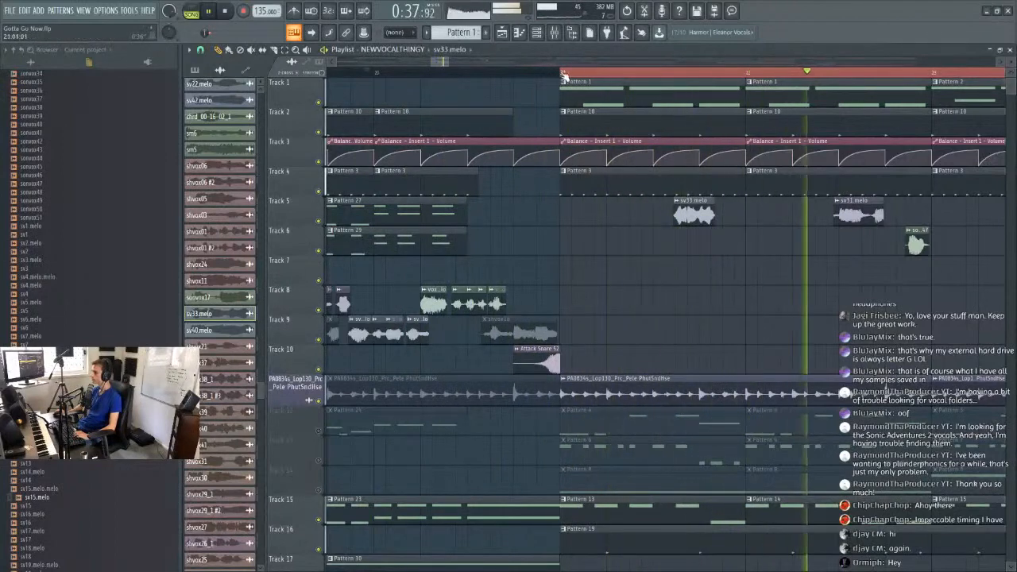
# Move the sv33.melo clips in bars 21 and 23 on Track 5 earlier, to about 21:02 and 23:02, while listening.
pyautogui.click(500, 73)
pyautogui.moveTo(678, 209); pyautogui.dragTo(610, 214)
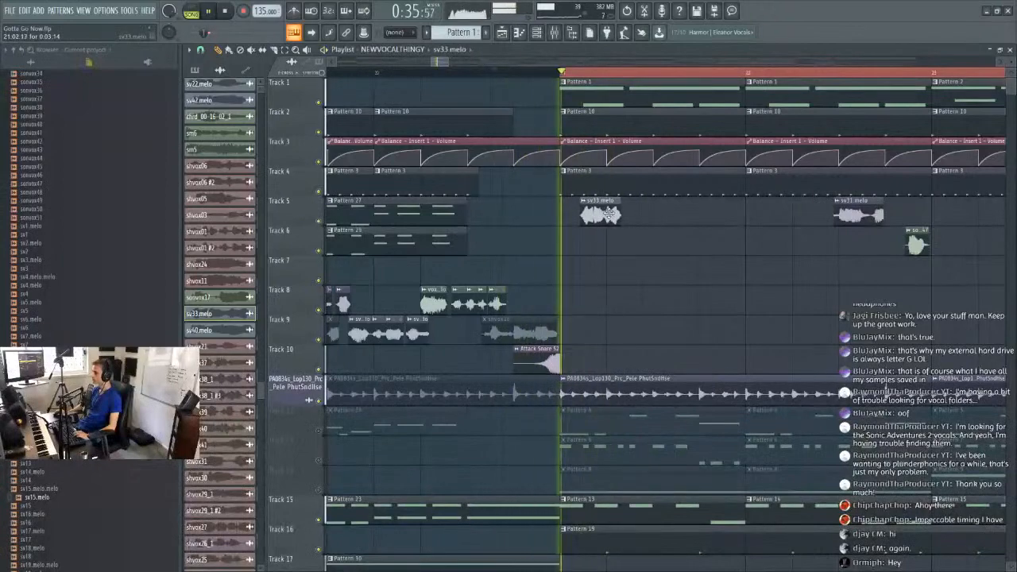
pyautogui.scroll(-3, 509, 75)
pyautogui.scroll(-2, 508, 75)
pyautogui.scroll(2, 640, 75)
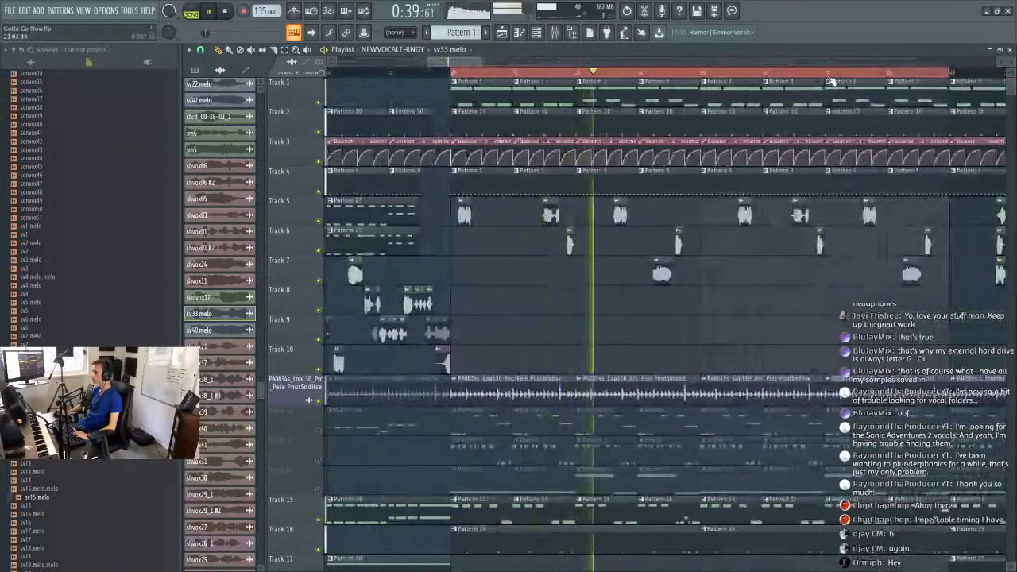
pyautogui.scroll(2, 386, 75)
pyautogui.click(388, 75)
pyautogui.scroll(3, 387, 74)
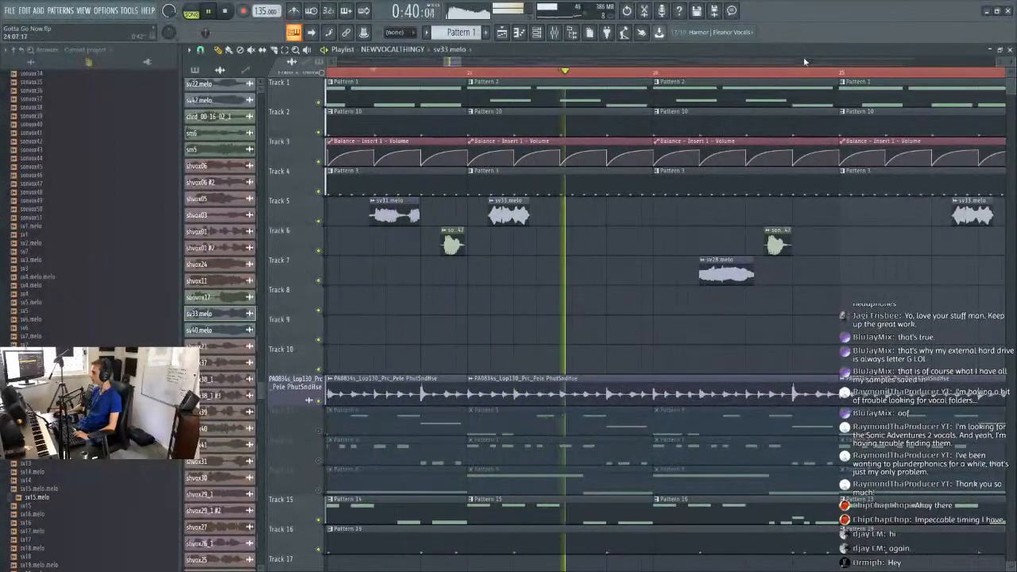
# Move the sv33.melo clips in bars 25 and 27 on Track 5 earlier, to about 25:02 and 27:02.
pyautogui.scroll(-5, 645, 75)
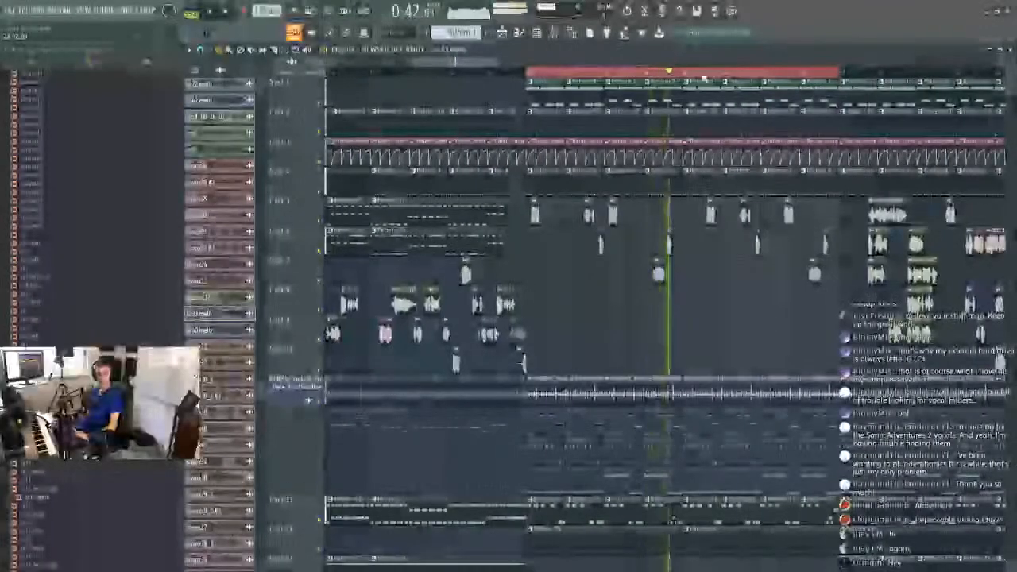
pyautogui.scroll(5, 741, 67)
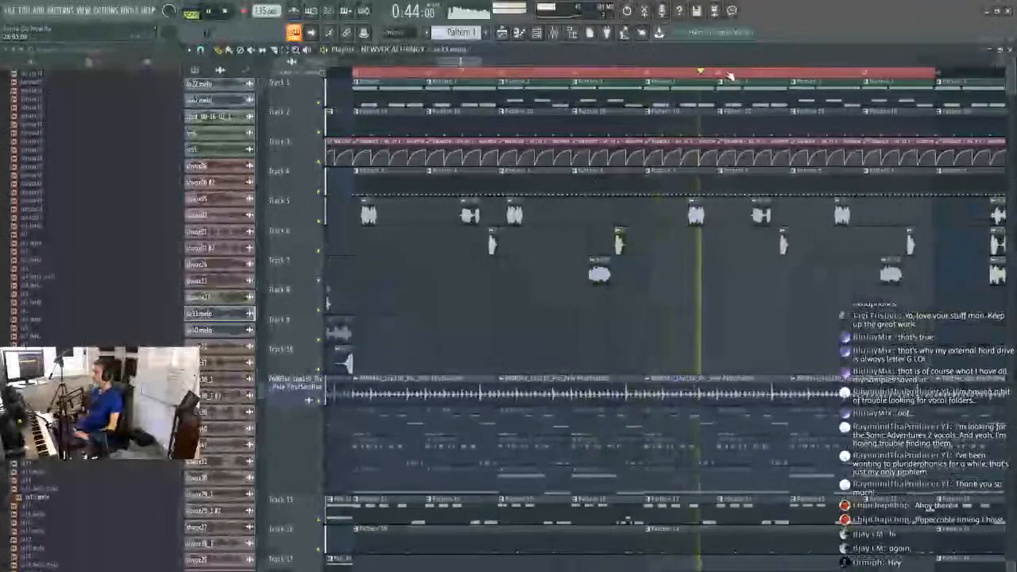
pyautogui.scroll(4, 646, 173)
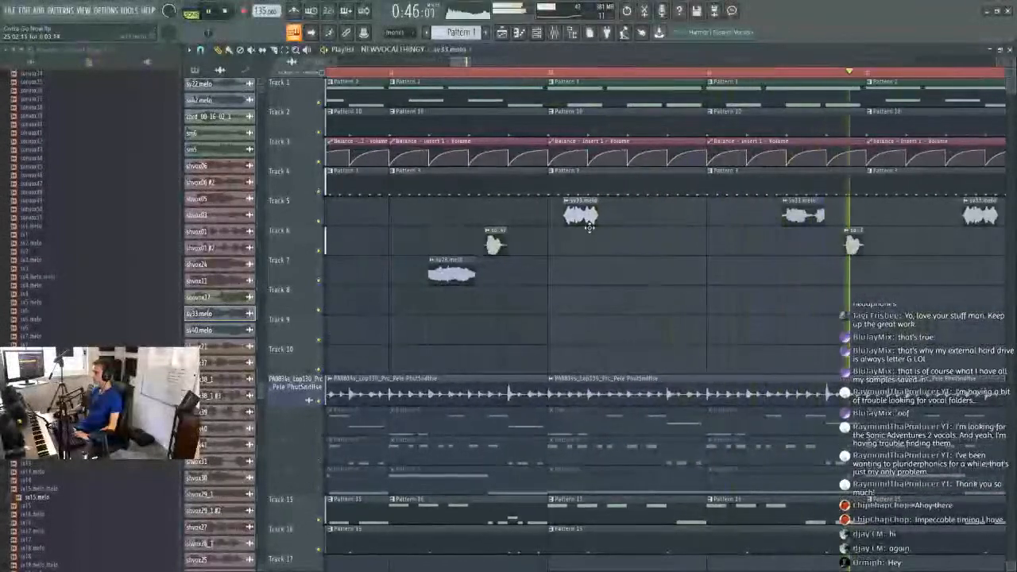
pyautogui.moveTo(977, 222); pyautogui.dragTo(905, 224)
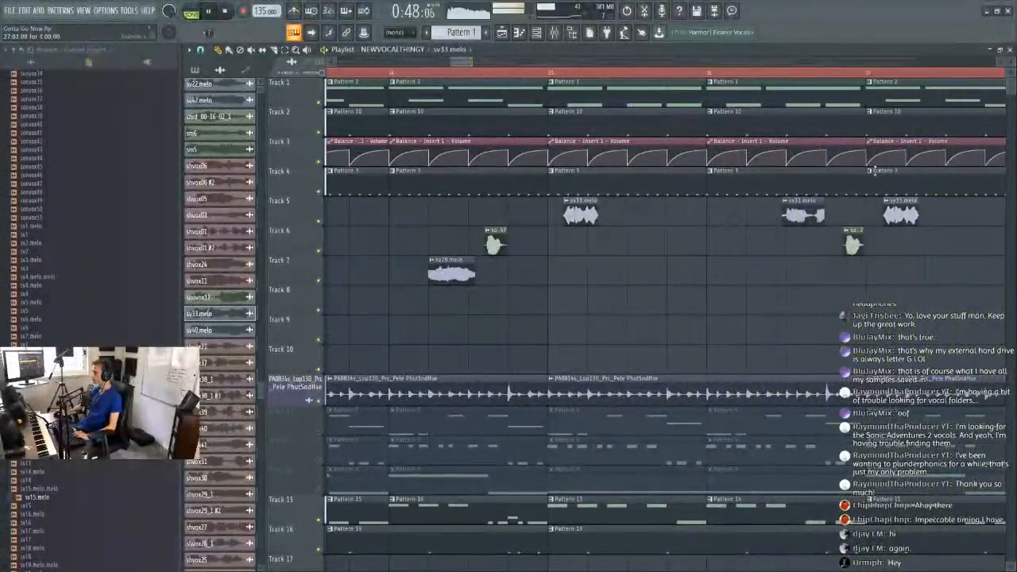
# Play from just before bar 25 and fine-tune the position of the bar 25 sv33.melo clip on Track 5.
pyautogui.click(537, 73)
pyautogui.press('space')
pyautogui.moveTo(589, 215); pyautogui.dragTo(591, 215)
pyautogui.press('space')
pyautogui.press('space')
pyautogui.press('space')
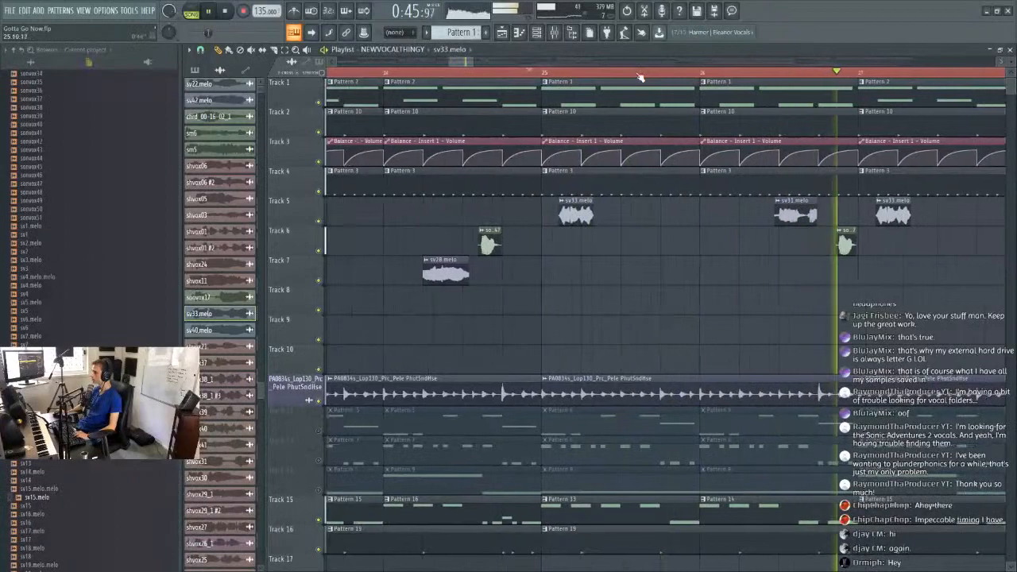
# Set the playlist's snap to Beat and the playback position to the start of bar 25.
pyautogui.scroll(-5, 639, 77)
pyautogui.scroll(2, 639, 77)
pyautogui.scroll(-1, 667, 110)
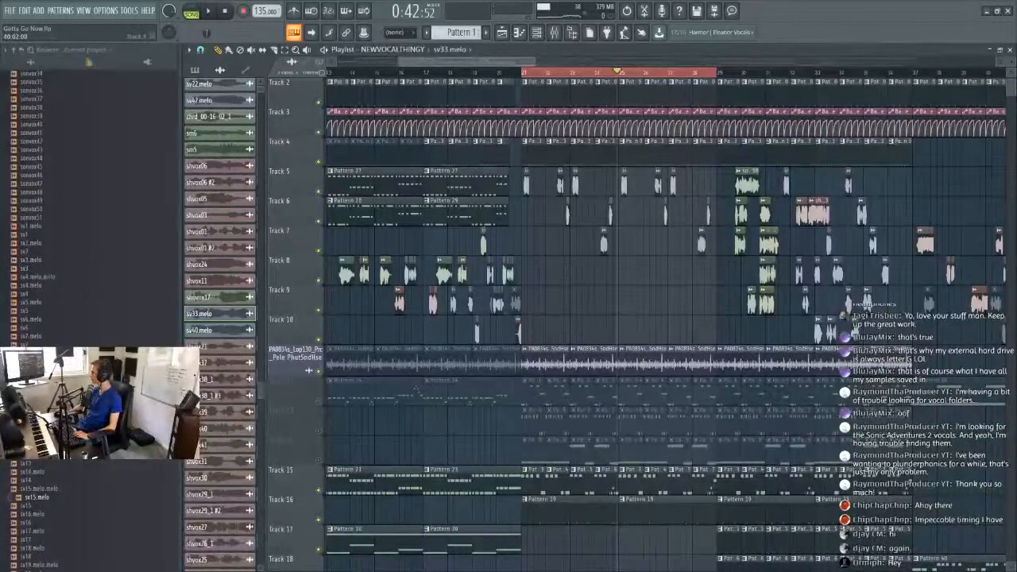
pyautogui.scroll(2, 658, 70)
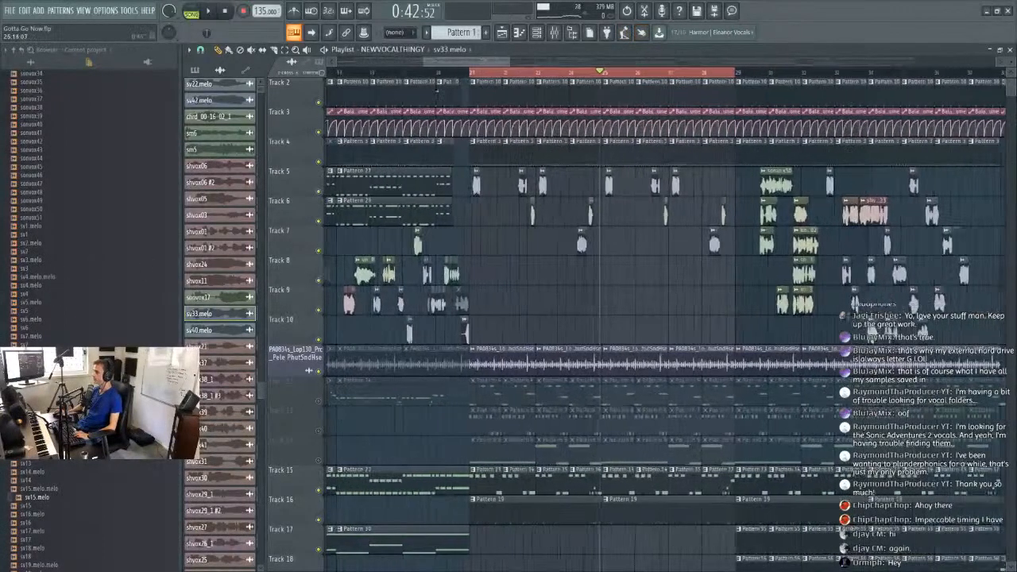
pyautogui.click(200, 50)
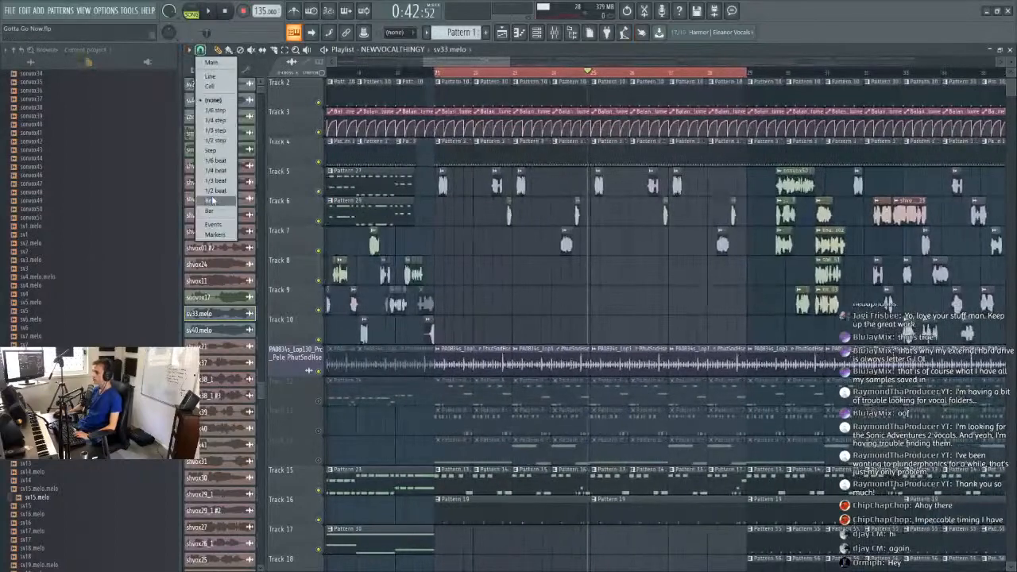
pyautogui.click(211, 202)
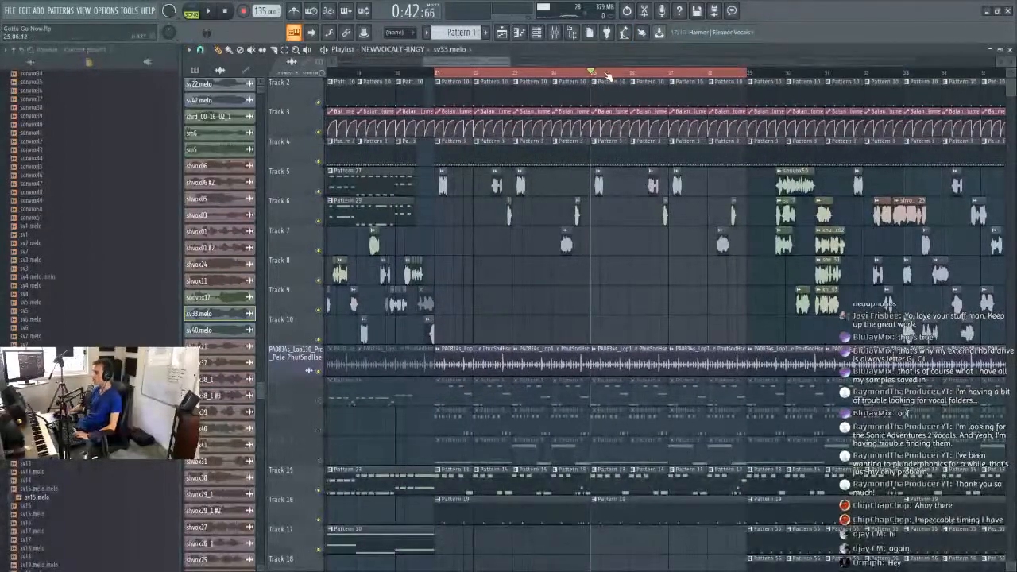
# Try the 1/4 step snap setting in the playlist.
pyautogui.scroll(2, 612, 75)
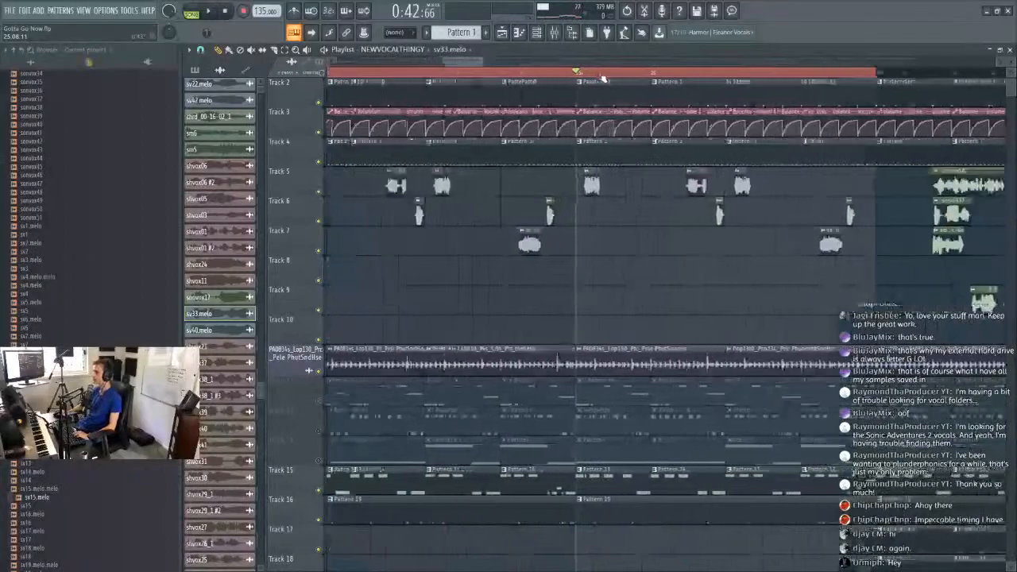
pyautogui.scroll(-4, 588, 74)
pyautogui.scroll(3, 570, 79)
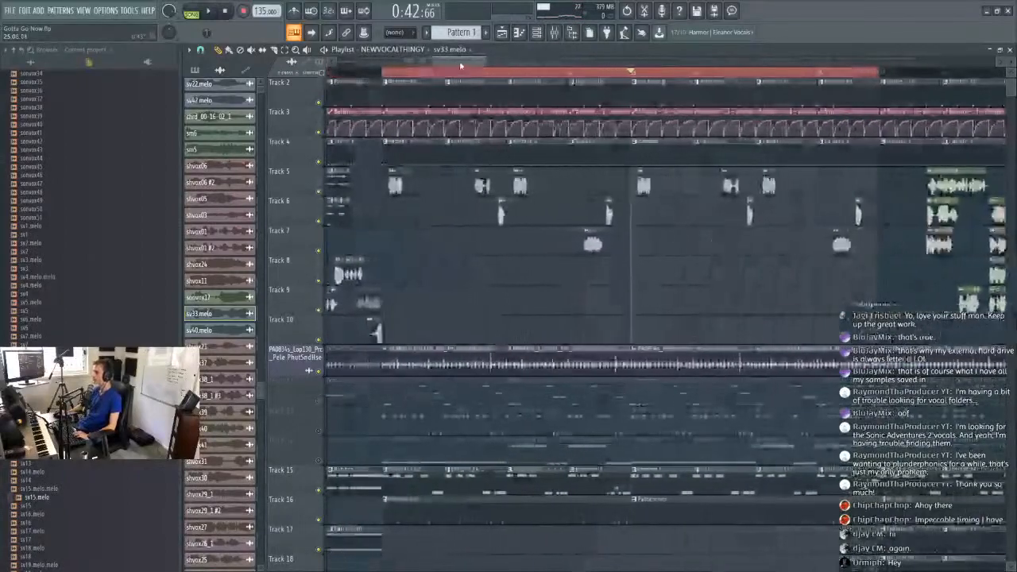
pyautogui.click(451, 53)
pyautogui.click(405, 60)
pyautogui.moveTo(457, 62); pyautogui.dragTo(454, 62)
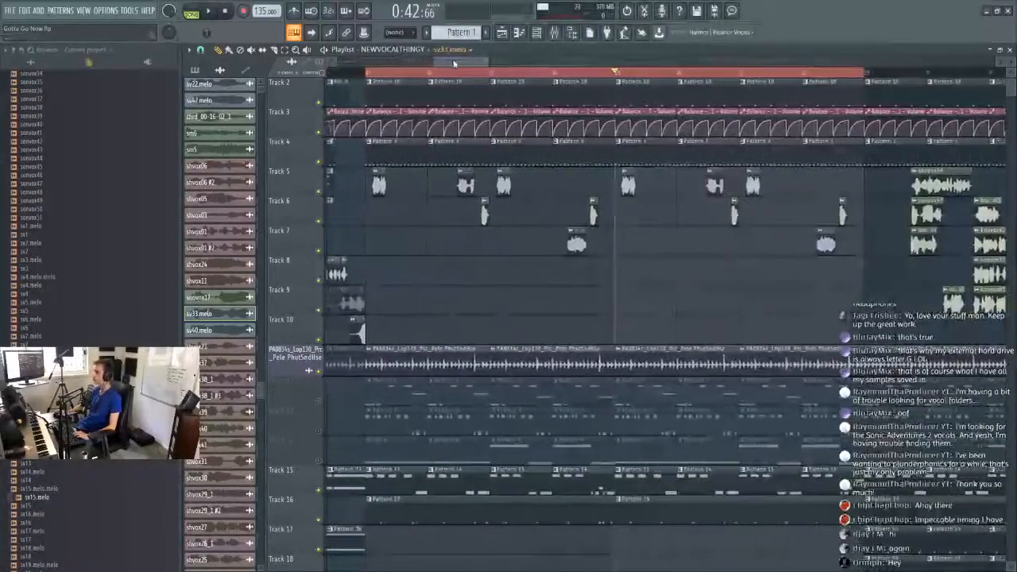
pyautogui.click(201, 51)
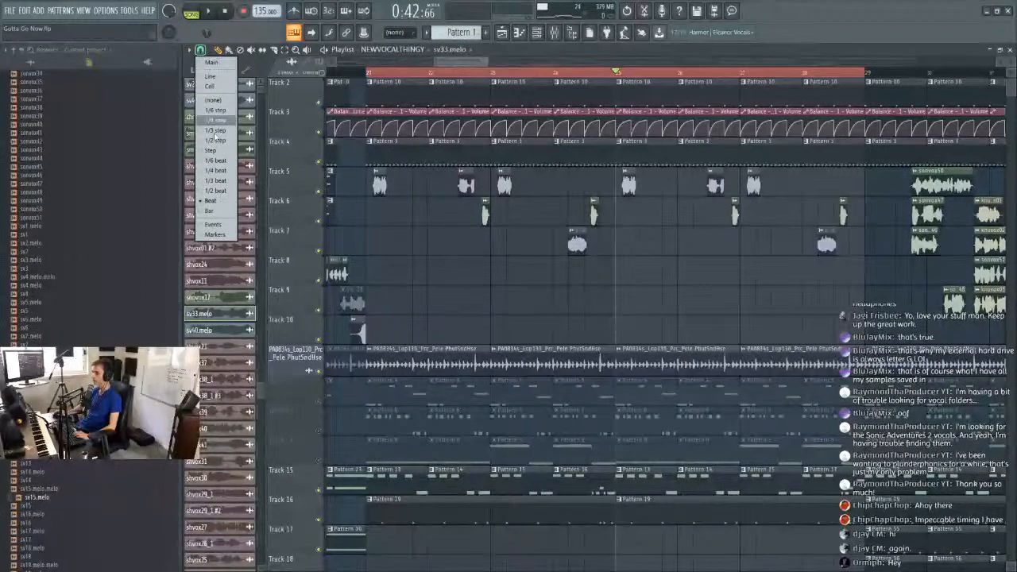
pyautogui.click(229, 121)
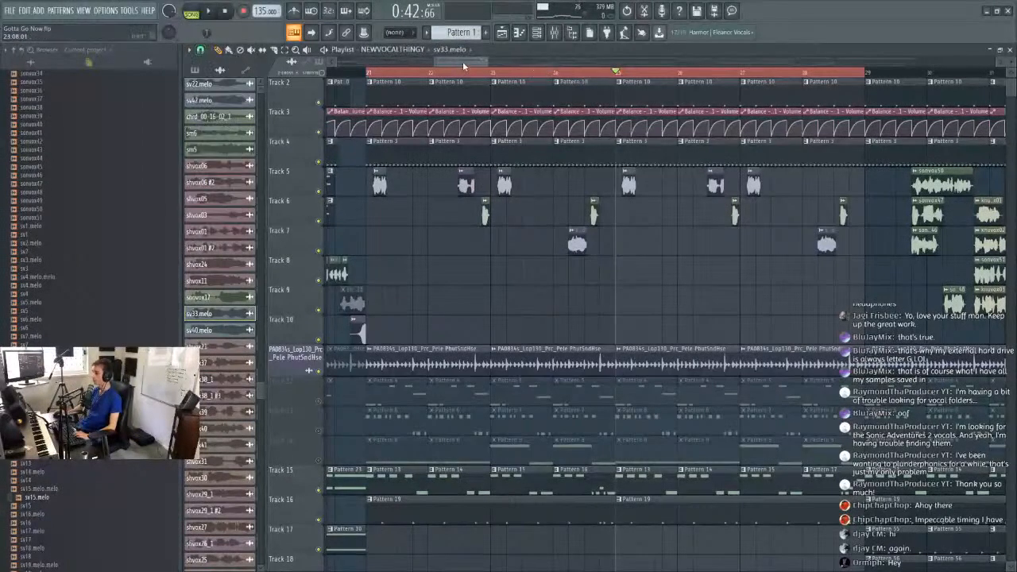
# Set the playlist's snap back to Beat and play the vocal section from just before bar 21.
pyautogui.moveTo(462, 64); pyautogui.dragTo(463, 63)
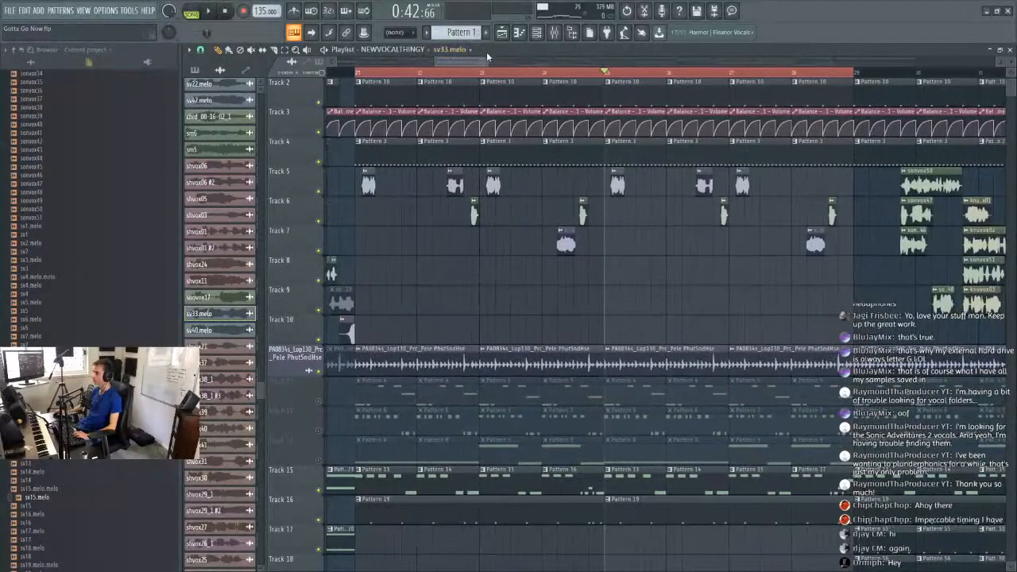
pyautogui.click(368, 72)
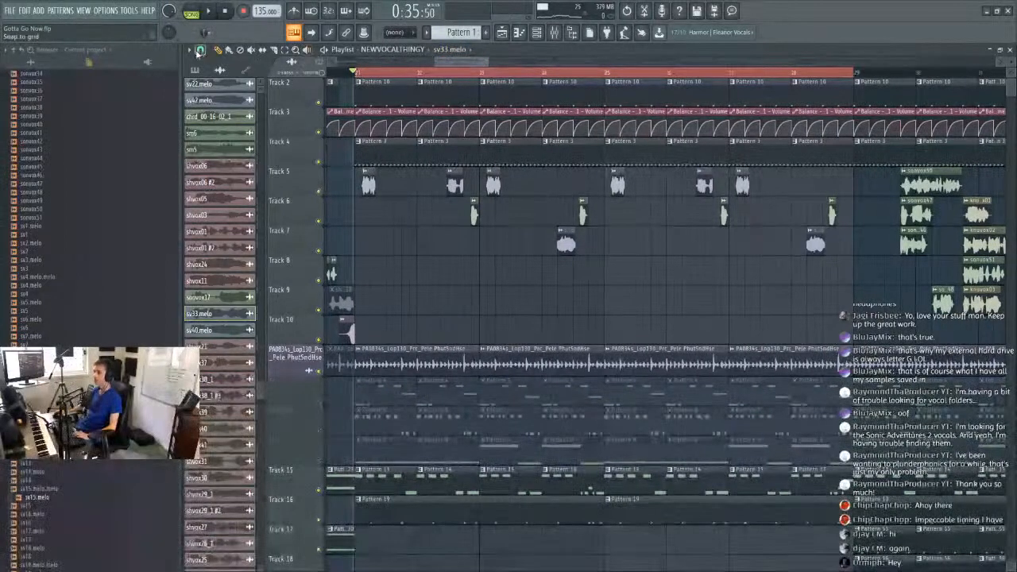
pyautogui.click(200, 51)
pyautogui.click(208, 201)
pyautogui.press('space')
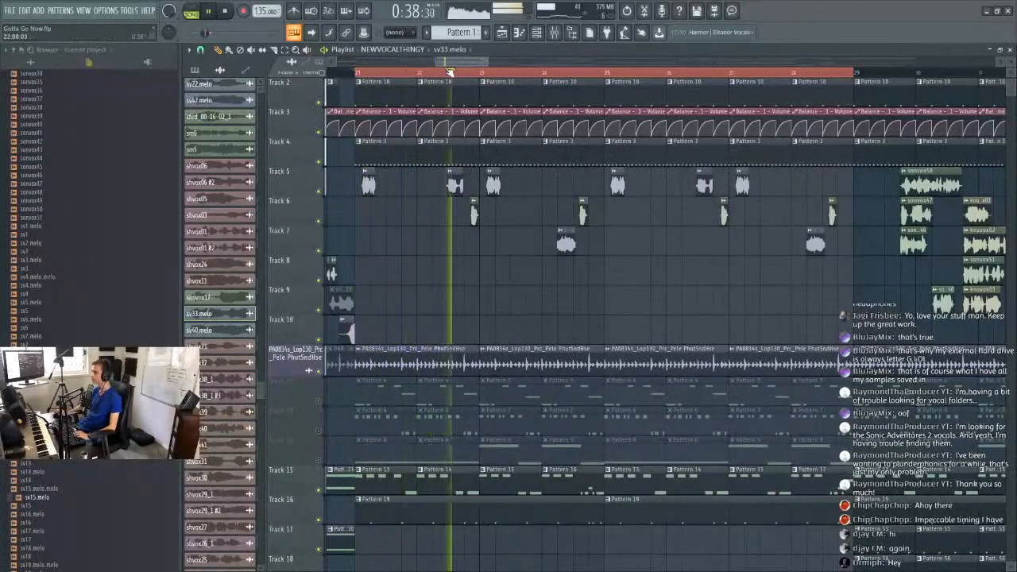
pyautogui.scroll(1, 506, 76)
pyautogui.scroll(3, 505, 77)
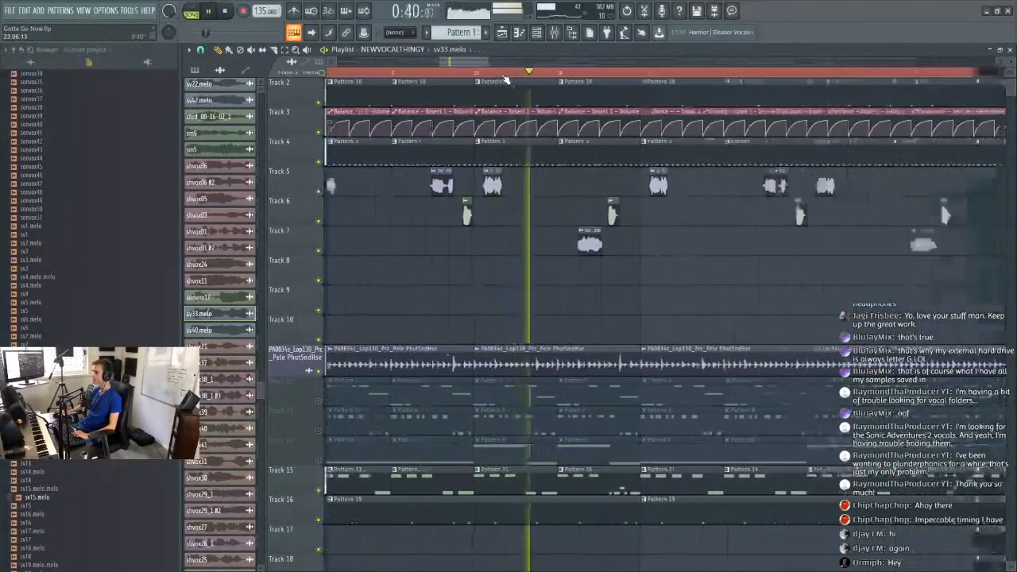
pyautogui.hscroll(2, 473, 62)
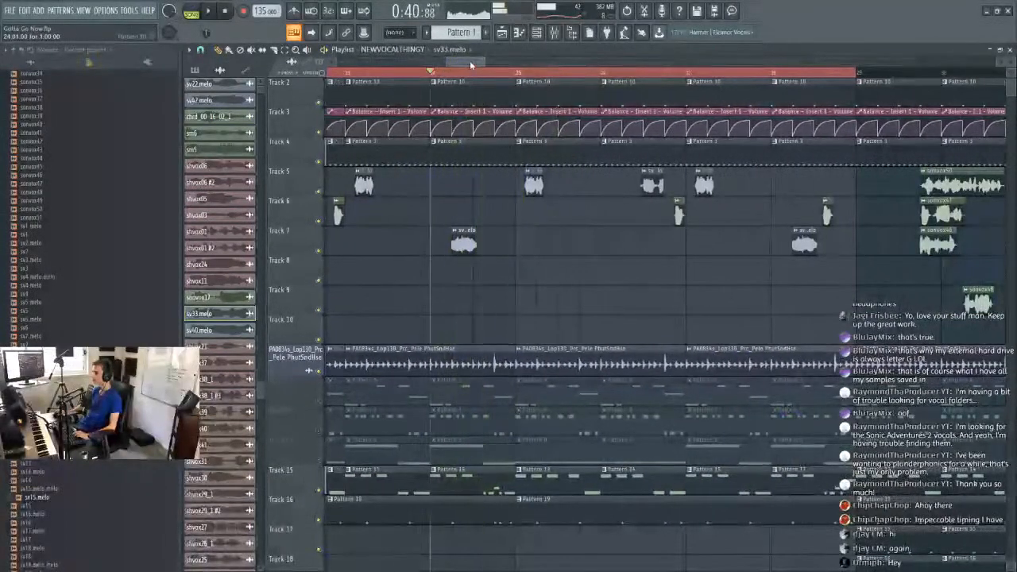
pyautogui.hscroll(2, 470, 61)
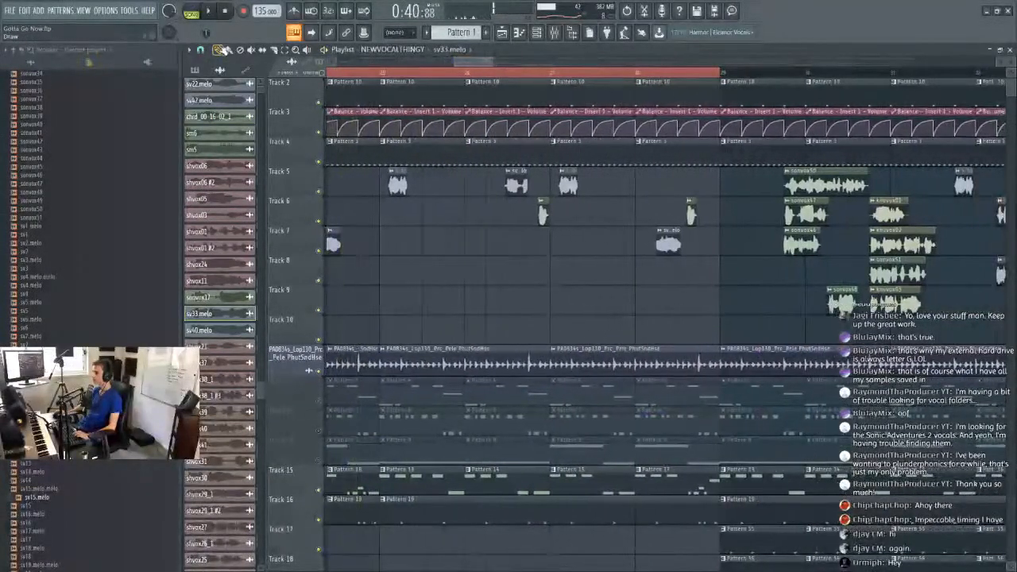
# Play the later vocal section around bar 56 as a reference.
pyautogui.scroll(-5, 785, 80)
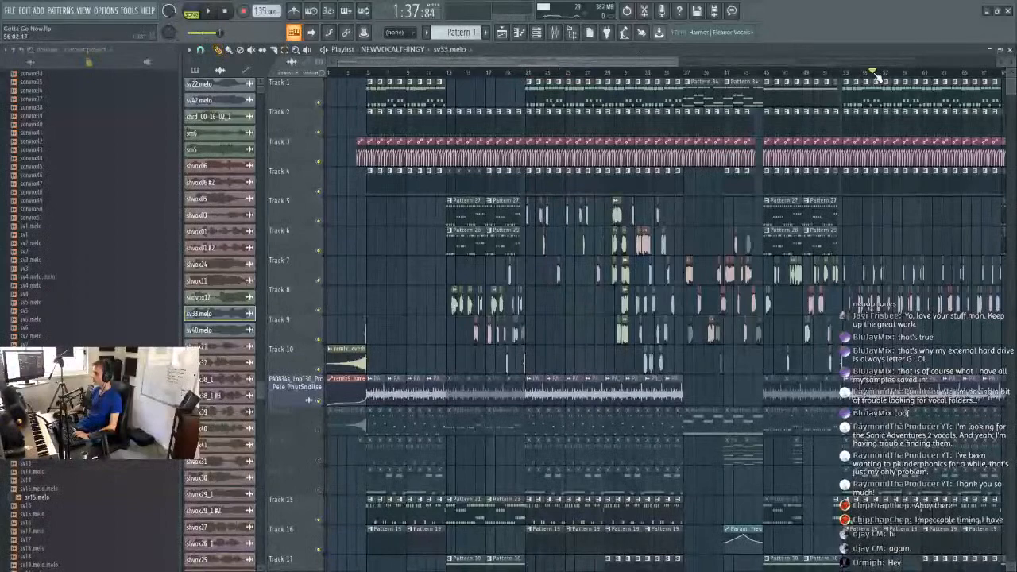
pyautogui.scroll(4, 916, 78)
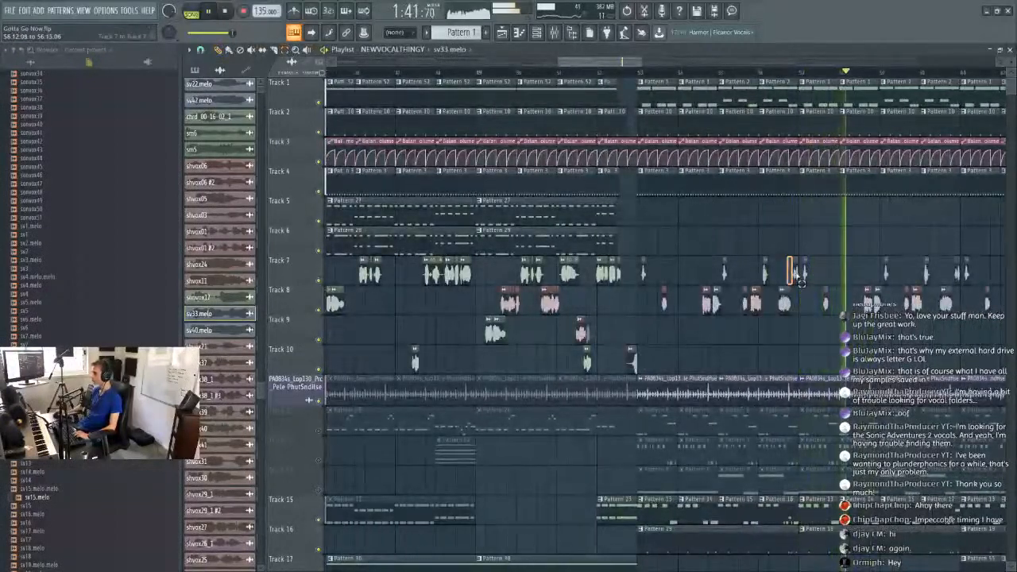
pyautogui.moveTo(621, 60); pyautogui.dragTo(410, 62)
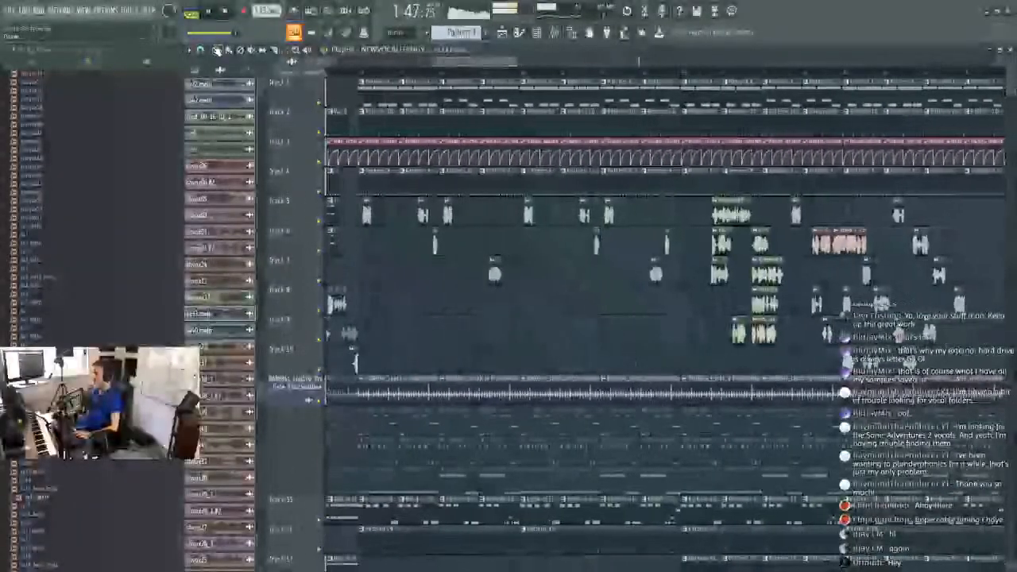
# Play the new vocal section from bars 22 and 23 onward, through the chops up to bar 28.
pyautogui.click(433, 72)
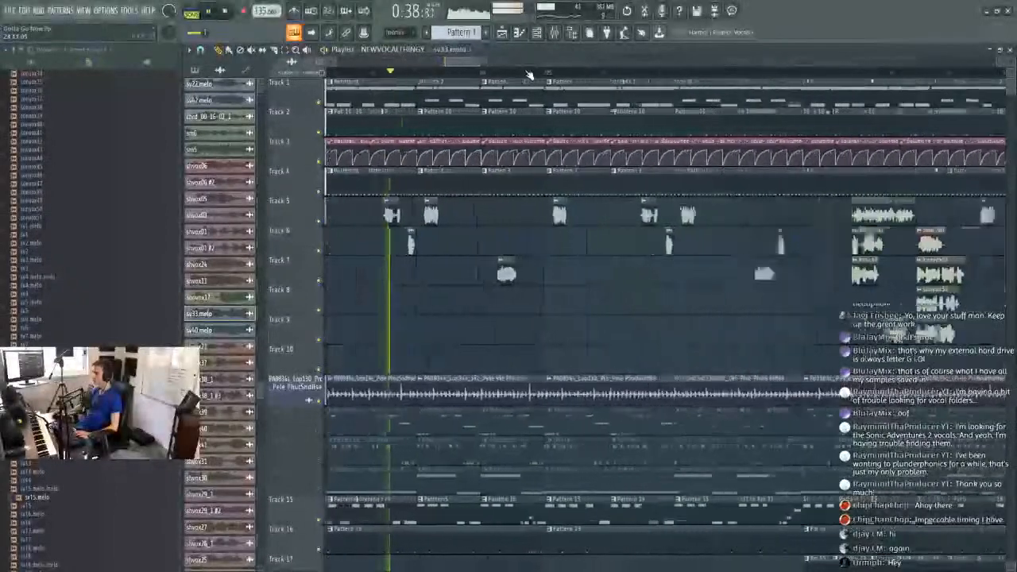
pyautogui.scroll(4, 529, 76)
pyautogui.moveTo(466, 64); pyautogui.dragTo(464, 61)
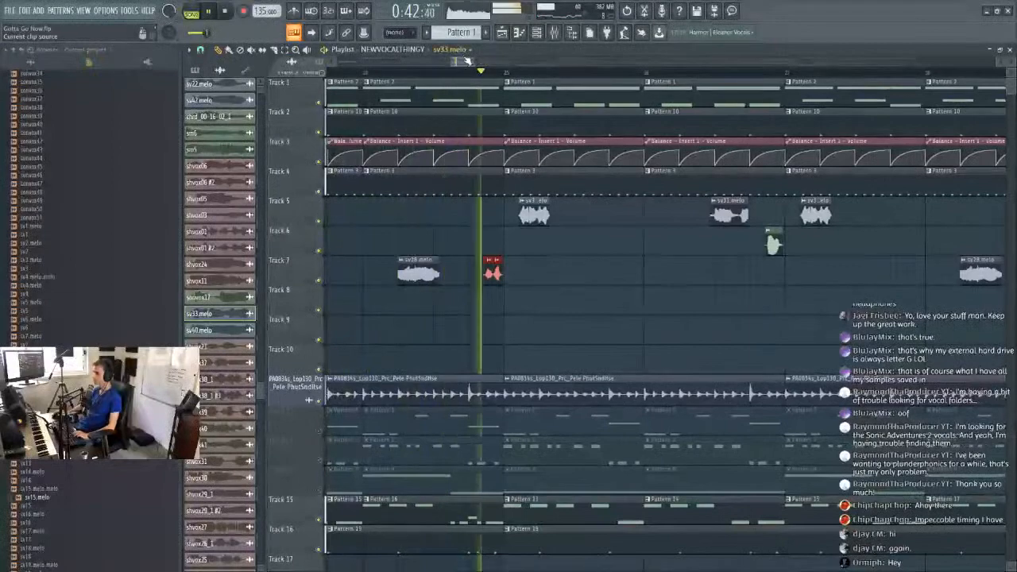
pyautogui.click(368, 73)
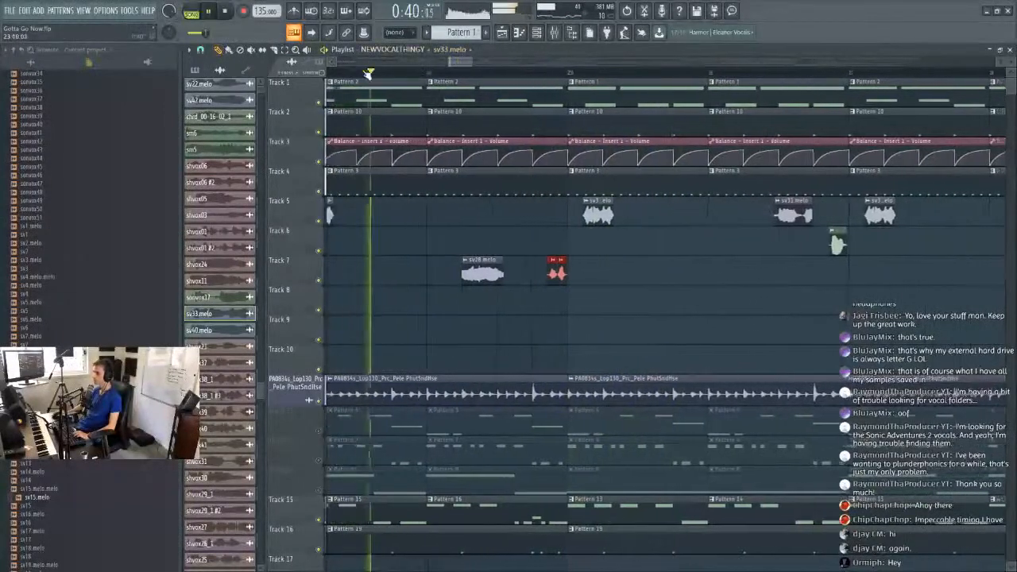
pyautogui.click(198, 50)
pyautogui.moveTo(449, 60); pyautogui.dragTo(469, 62)
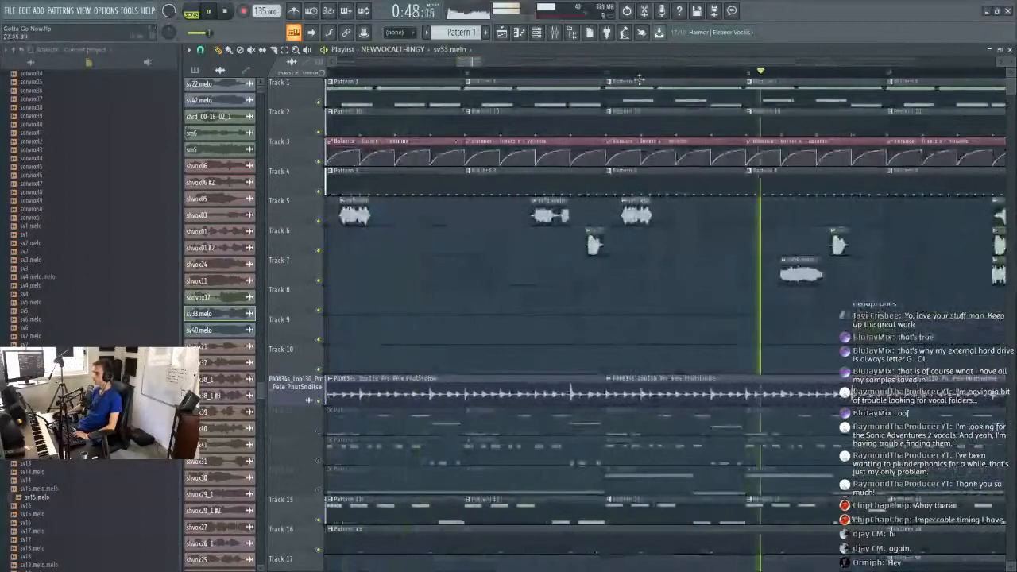
# Change the playlist's snap resolution and play the vocal section from the start of bar 21.
pyautogui.click(200, 50)
pyautogui.click(216, 191)
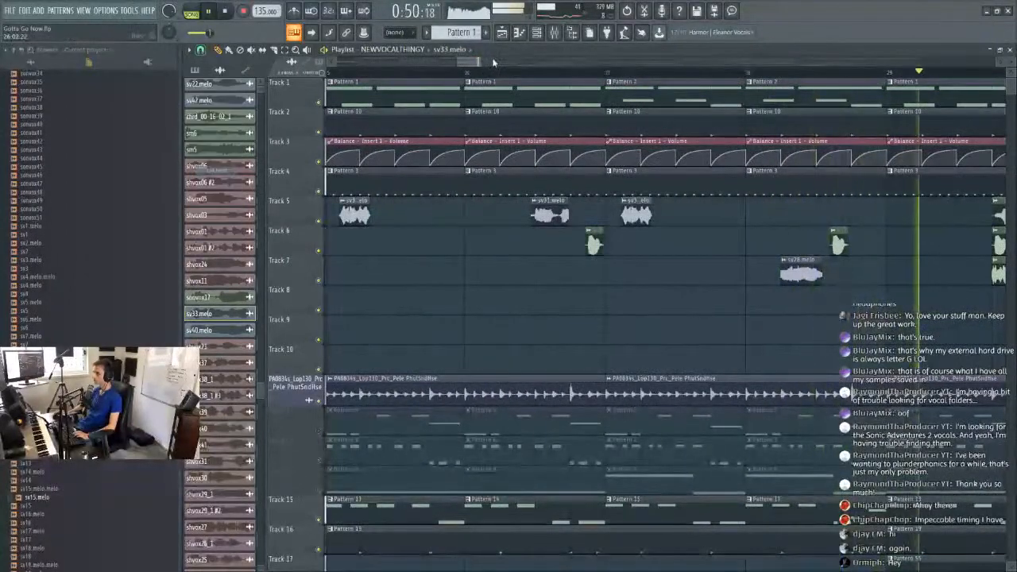
pyautogui.scroll(-5, 477, 70)
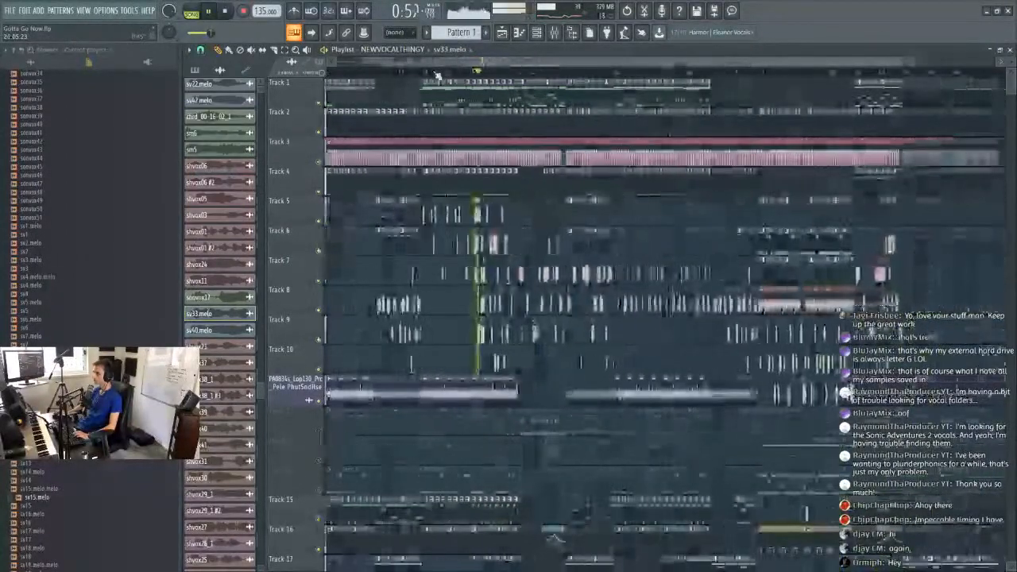
pyautogui.click(439, 71)
pyautogui.click(426, 73)
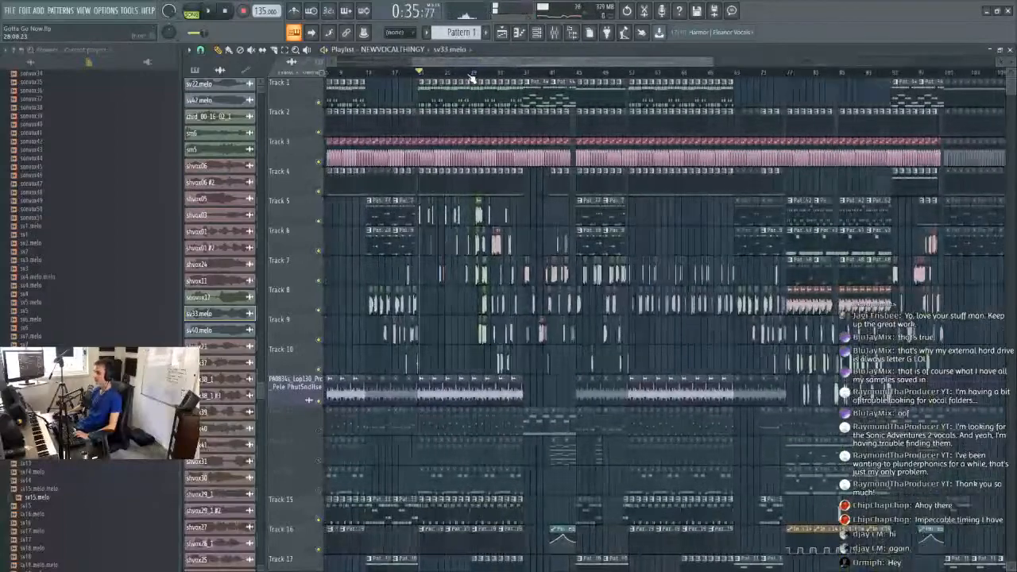
pyautogui.scroll(3, 441, 69)
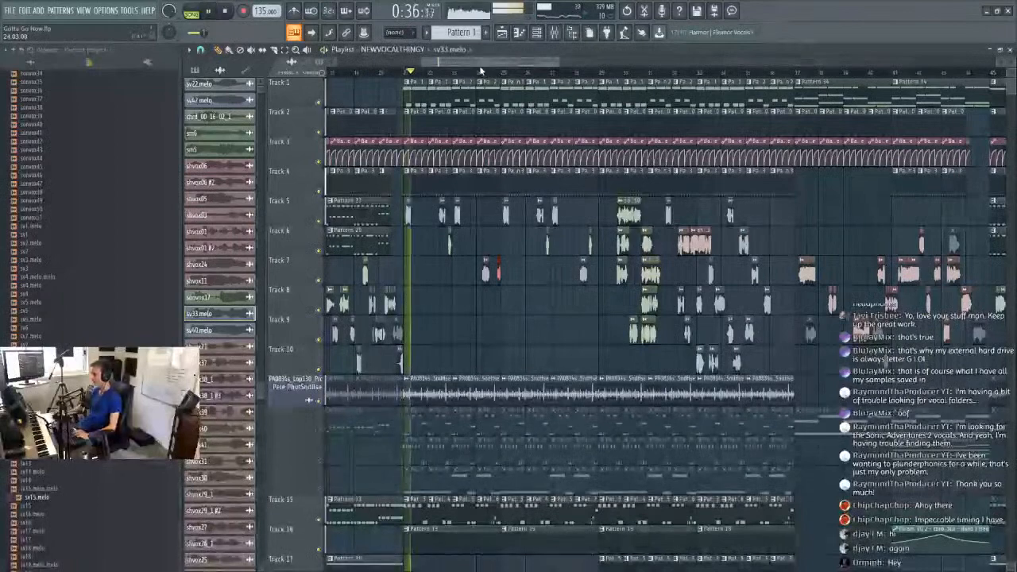
pyautogui.scroll(5, 504, 73)
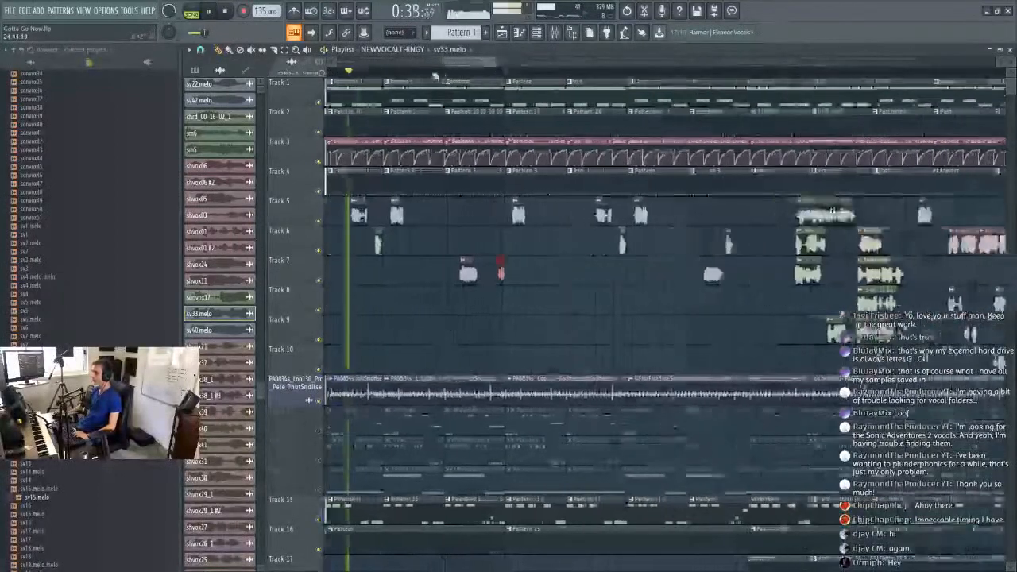
# With snap set to none, move the bar 24 sv28.melo clip on Track 7 to the third beat and delete the chops after it.
pyautogui.moveTo(549, 270); pyautogui.dragTo(571, 270)
pyautogui.click(202, 50)
pyautogui.click(213, 101)
pyautogui.moveTo(590, 268); pyautogui.dragTo(597, 268)
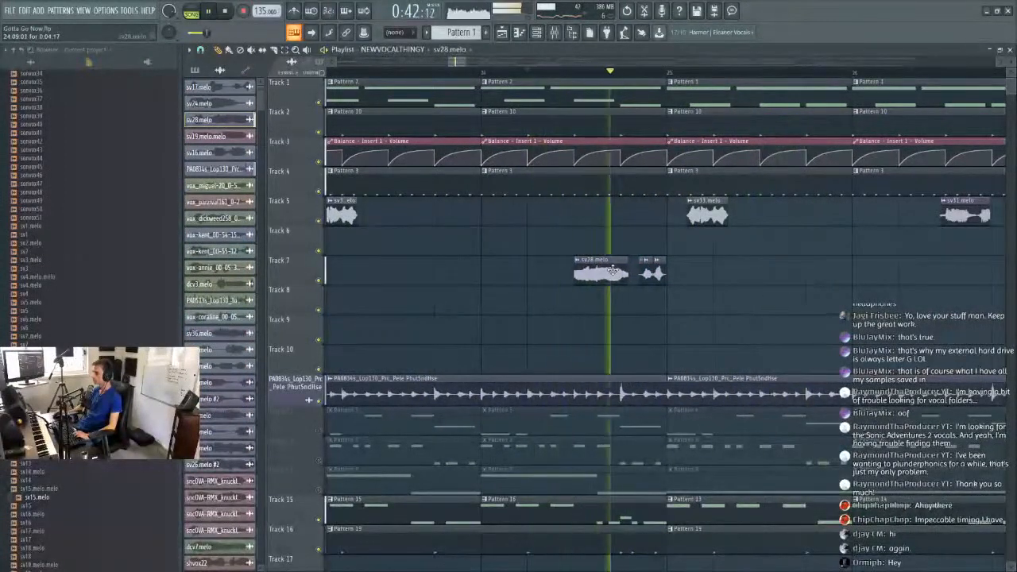
pyautogui.rightClick(656, 274)
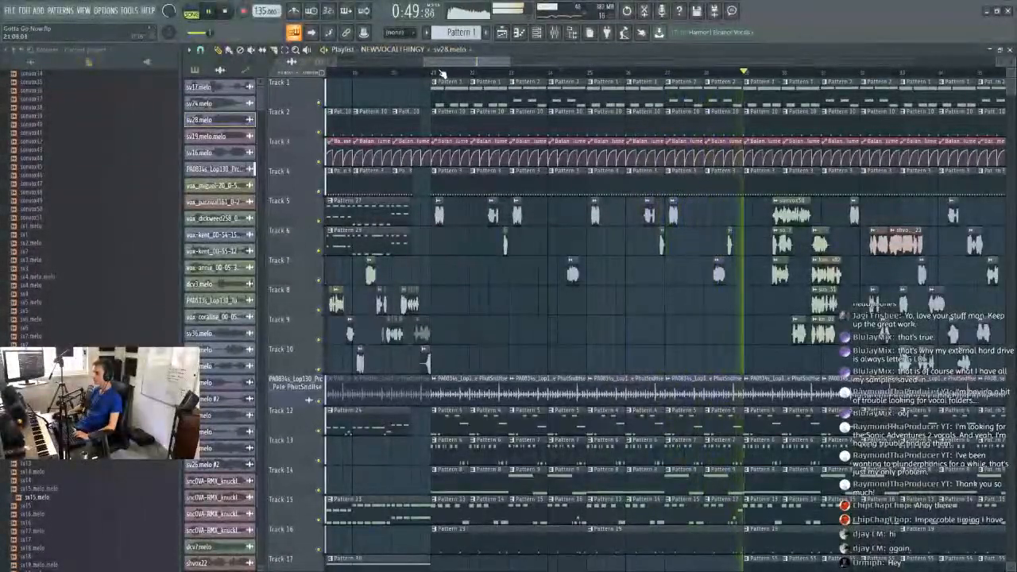
# Play the vocal section from the start of bar 21 and compare it with Track 12 or Track 13 muted.
pyautogui.moveTo(464, 61); pyautogui.dragTo(468, 62)
pyautogui.click(378, 73)
pyautogui.click(319, 431)
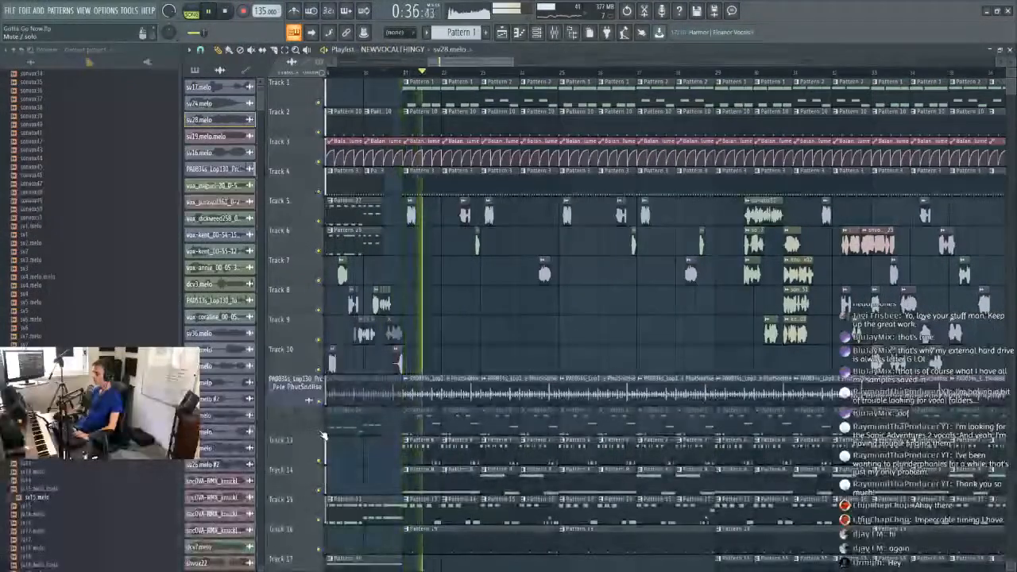
pyautogui.click(318, 431)
pyautogui.click(319, 461)
pyautogui.press('space')
pyautogui.press('space')
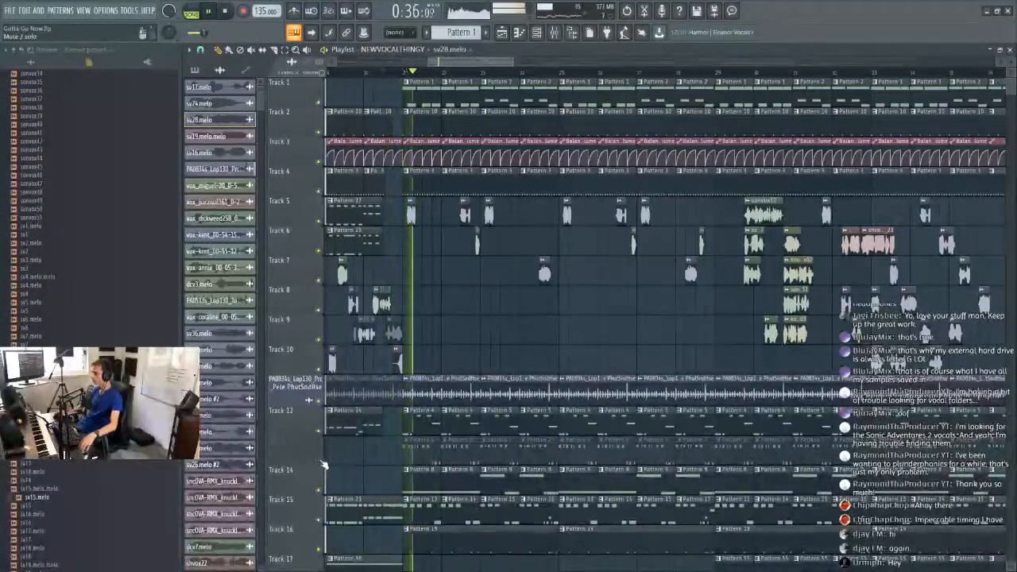
# Mute Track 14 and leave Tracks 12 and 13 unmuted.
pyautogui.click(324, 432)
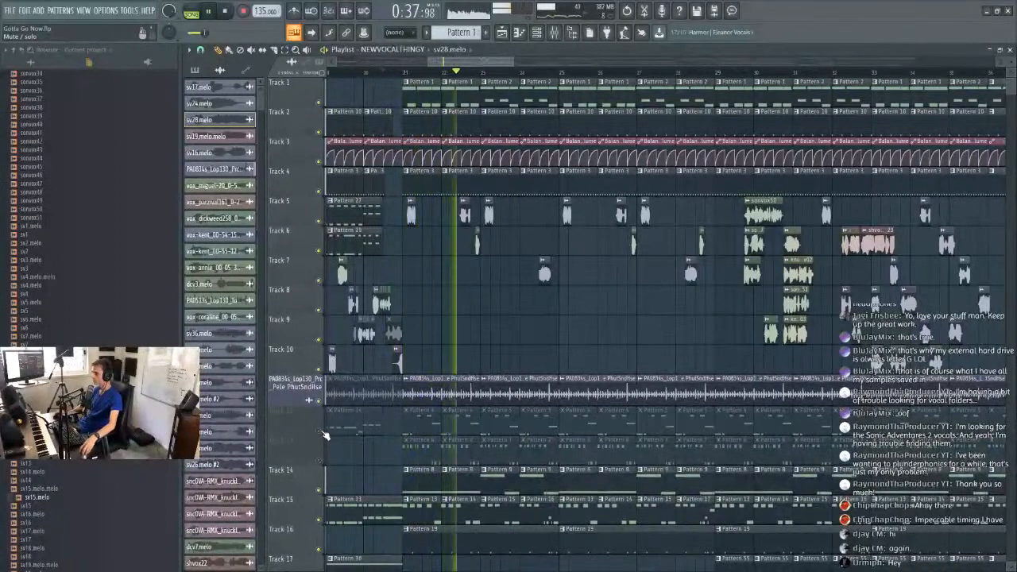
pyautogui.click(320, 432)
pyautogui.click(320, 490)
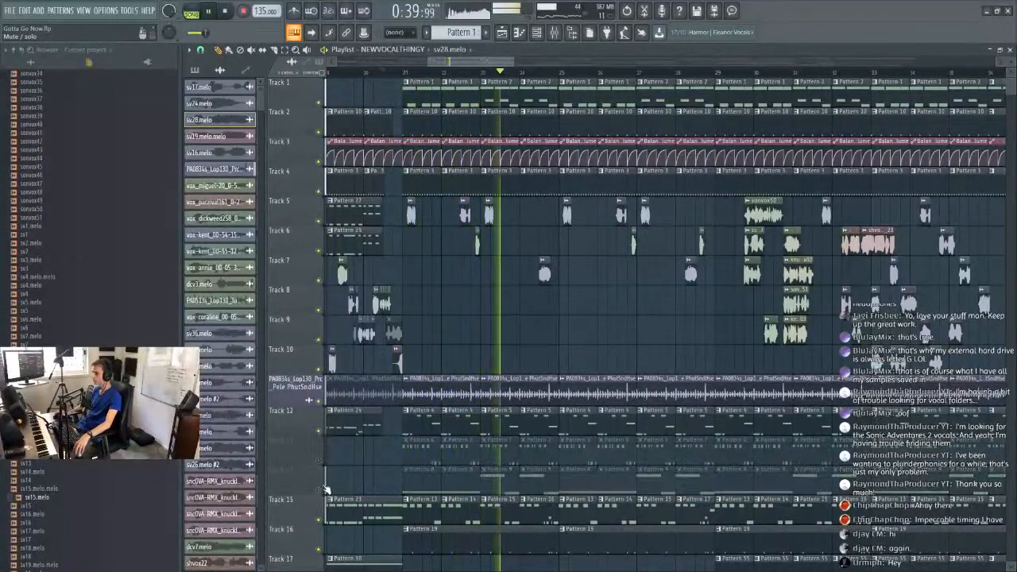
pyautogui.click(320, 461)
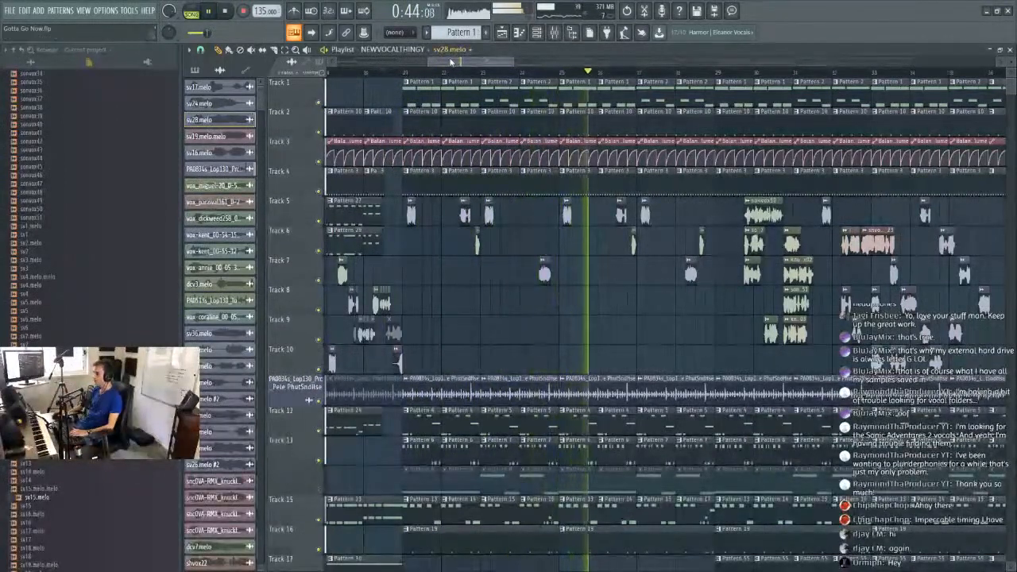
# Set the playlist's snap to Beat and play the vocal section from the middle of bar 20.
pyautogui.click(201, 49)
pyautogui.click(215, 197)
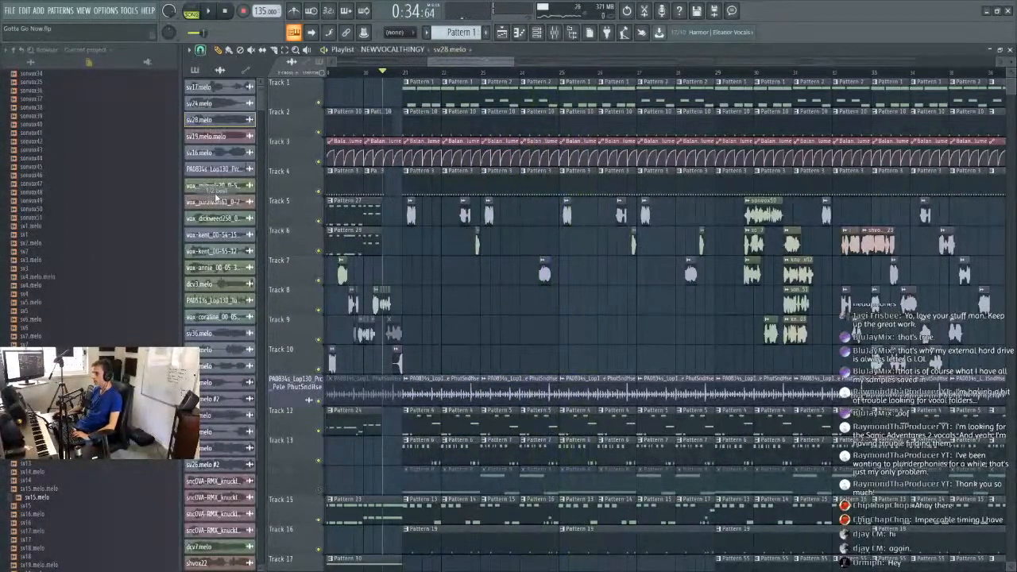
pyautogui.click(200, 49)
pyautogui.click(205, 201)
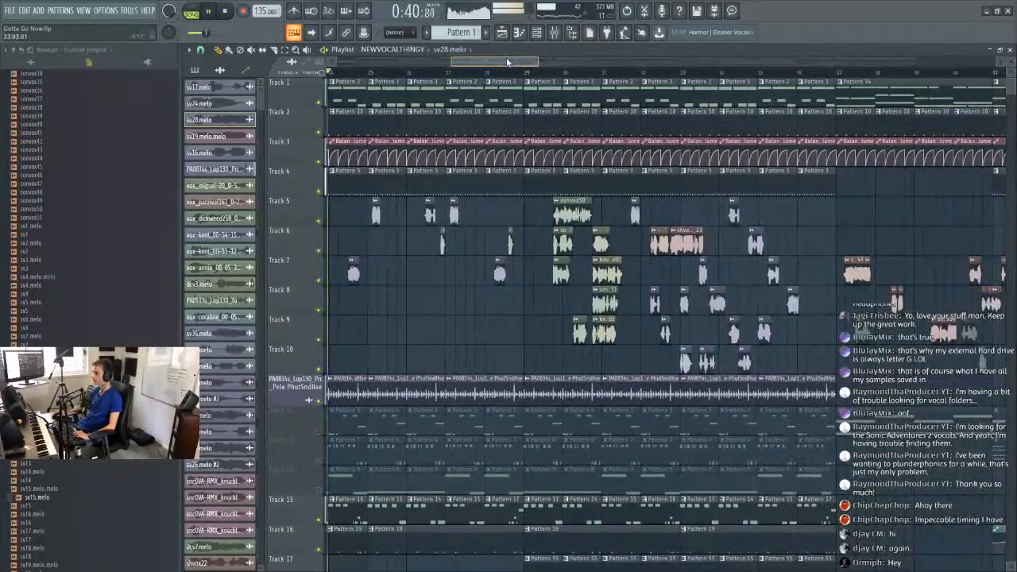
pyautogui.moveTo(506, 57); pyautogui.dragTo(445, 49)
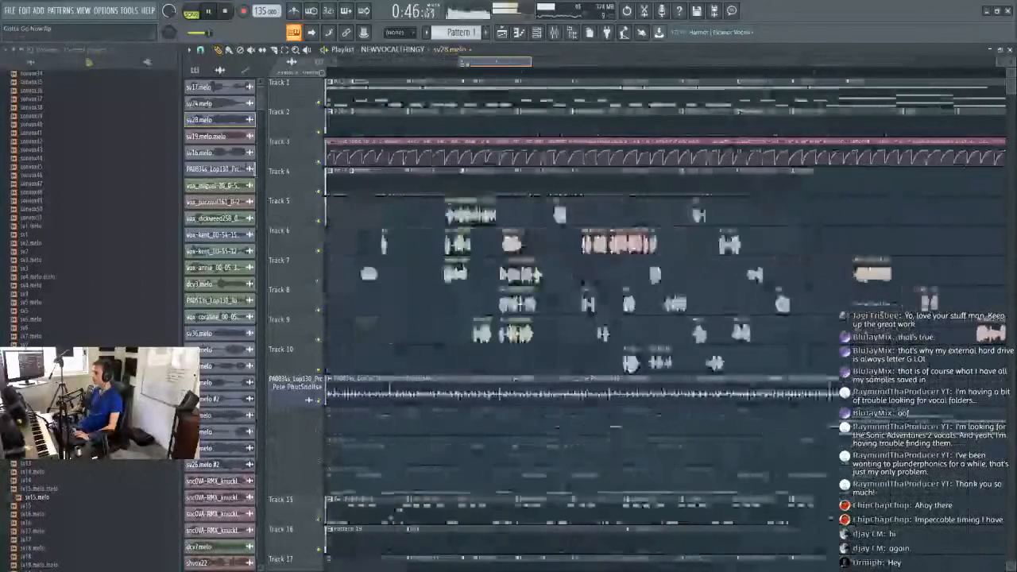
# Set the playlist's snap to none and replay the vocal section from just before bar 21.
pyautogui.click(200, 49)
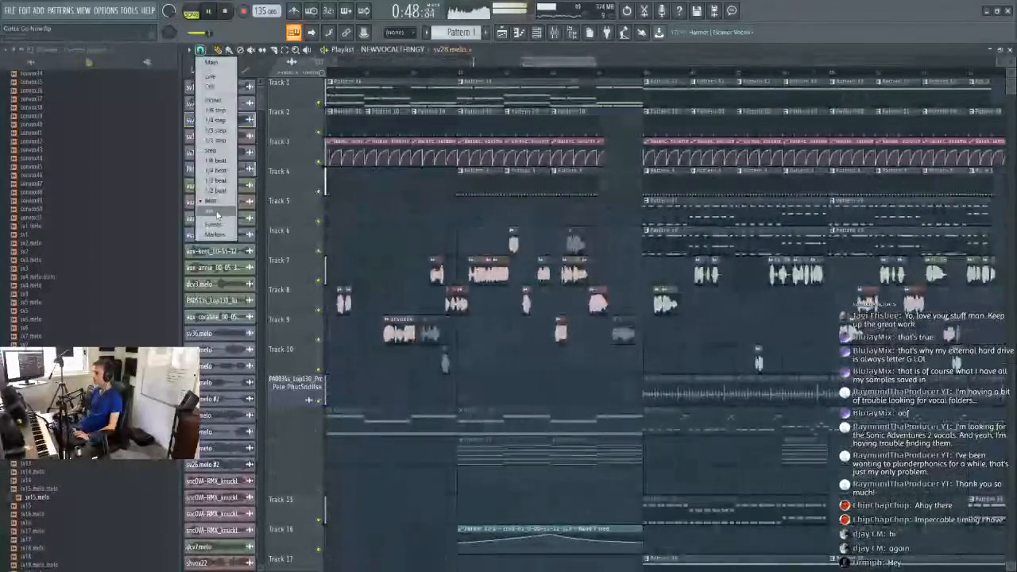
pyautogui.click(229, 104)
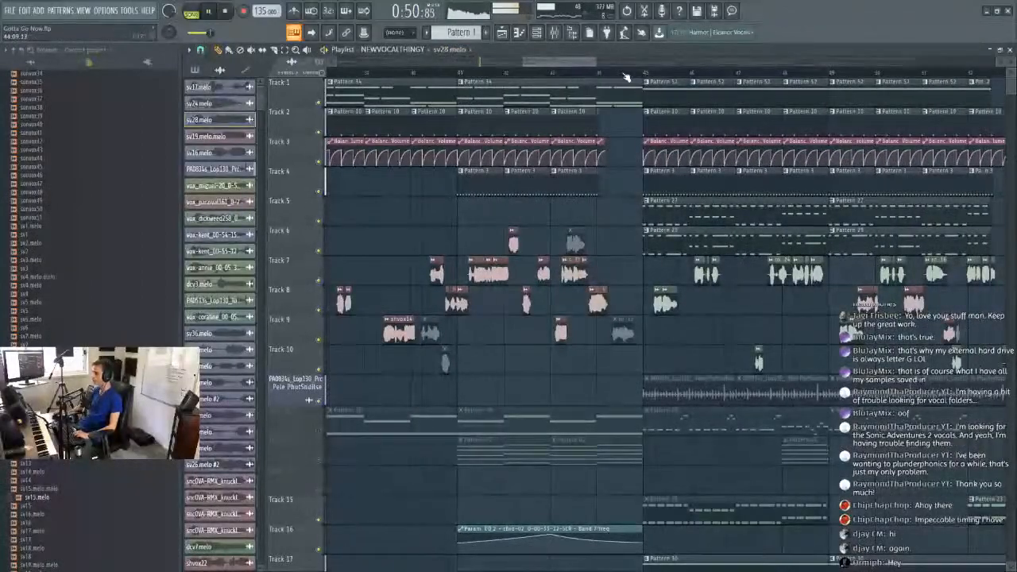
pyautogui.scroll(-3, 625, 73)
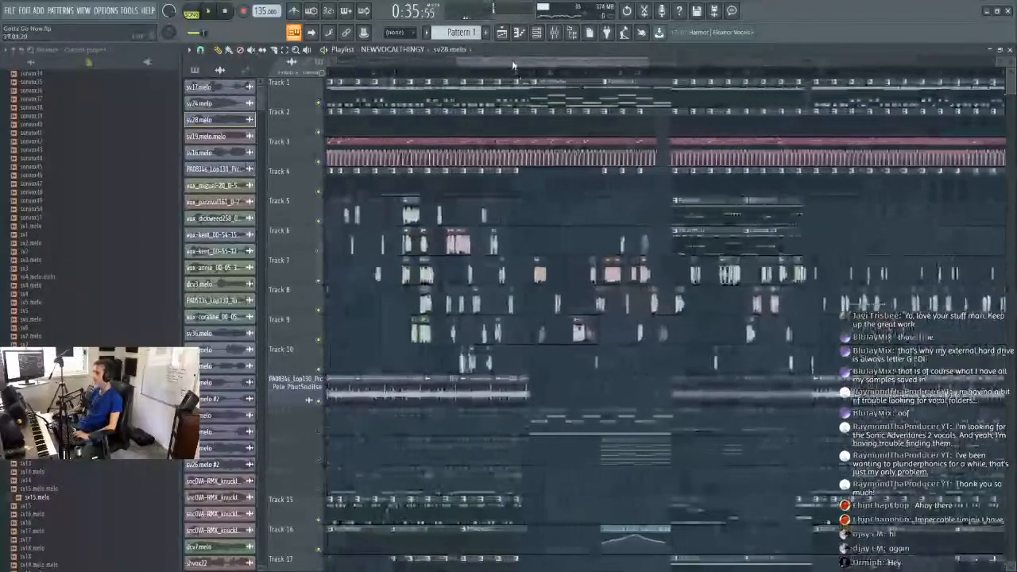
pyautogui.scroll(3, 444, 63)
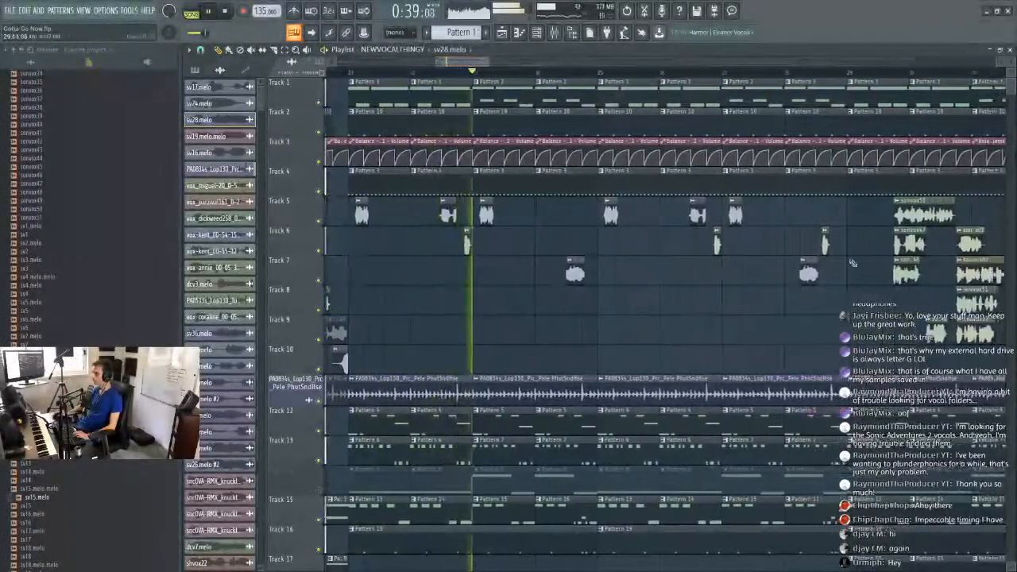
pyautogui.click(338, 71)
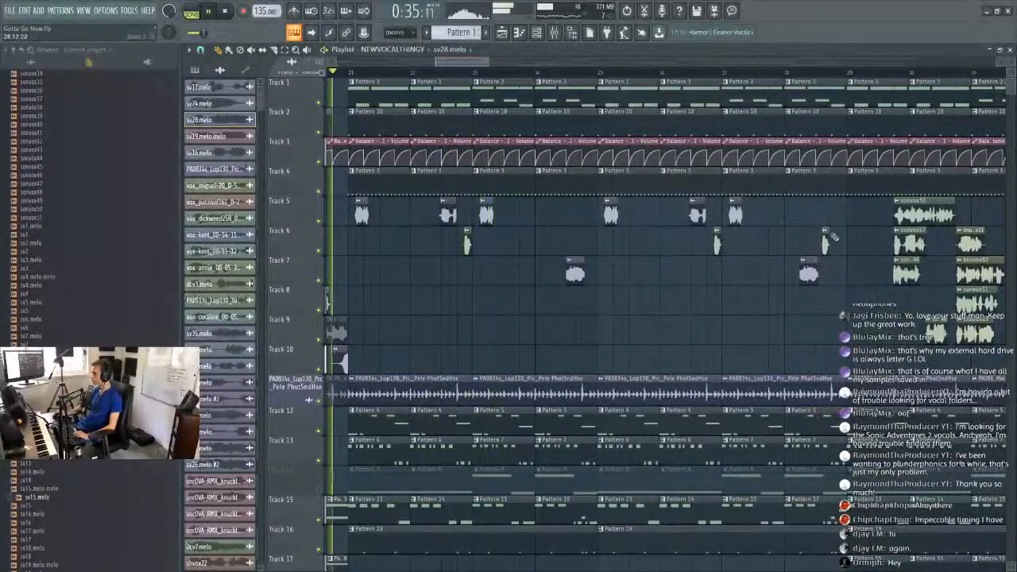
pyautogui.click(824, 241)
pyautogui.press('space')
pyautogui.press('space')
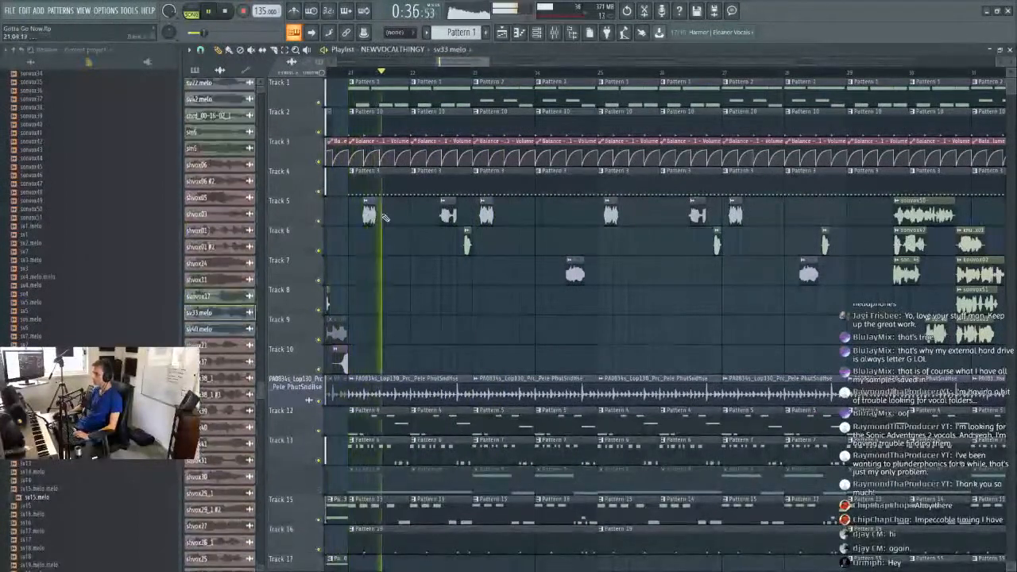
# Move the sv33.melo clips on Track 5 in bars 21 and 25 to 21:06:19 and 25:06:13, and fine-tune the bar 23 clip's position.
pyautogui.moveTo(353, 77); pyautogui.dragTo(424, 218)
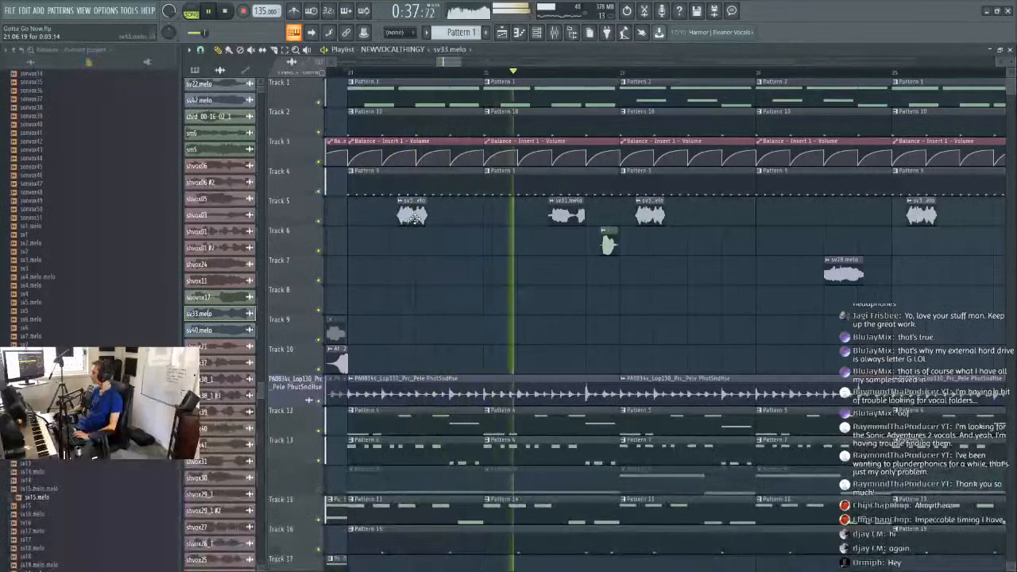
pyautogui.moveTo(648, 216)
pyautogui.mouseDown()
pyautogui.moveTo(680, 217)
pyautogui.moveTo(656, 221)
pyautogui.mouseUp()
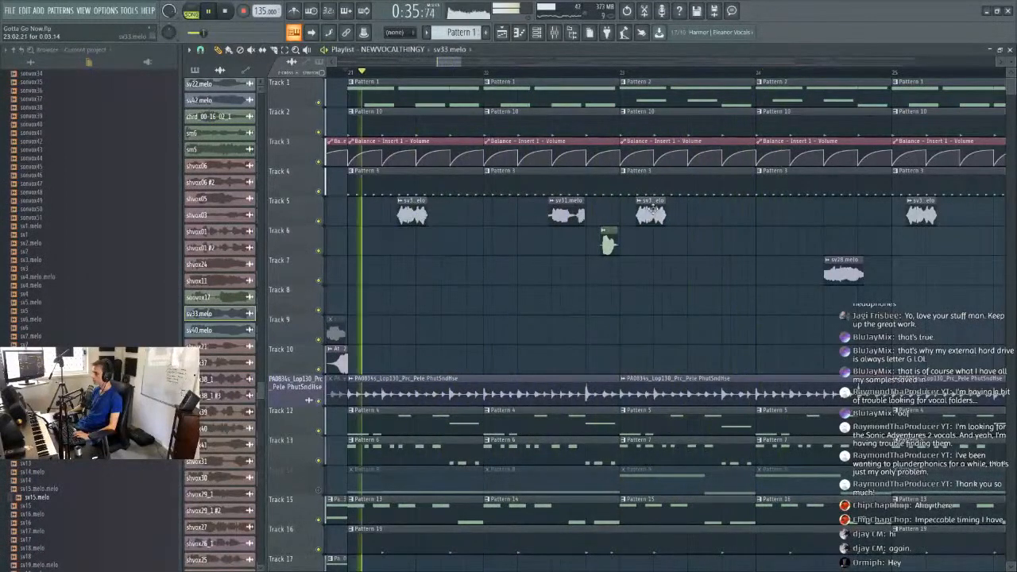
pyautogui.moveTo(452, 63); pyautogui.dragTo(459, 66)
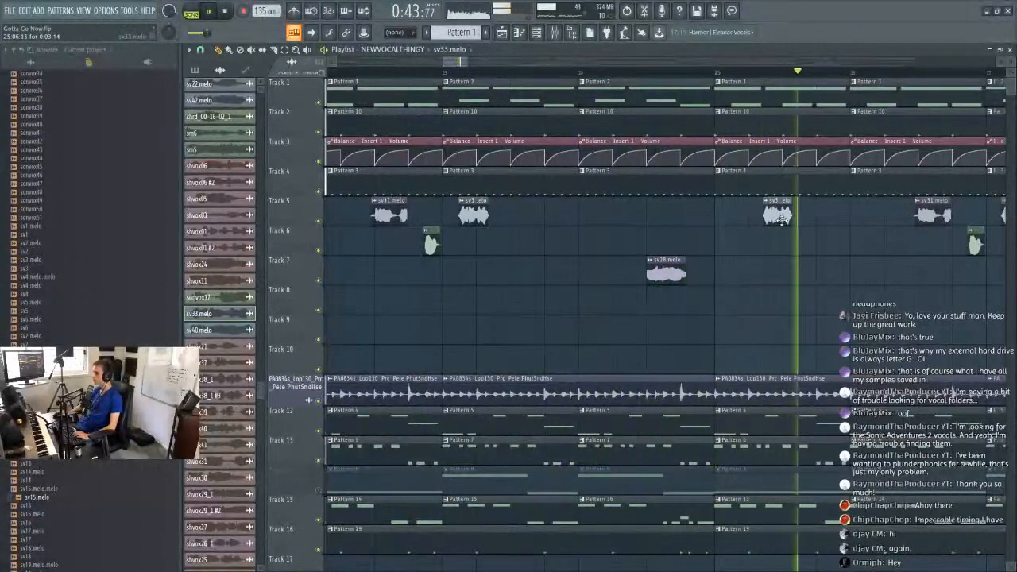
pyautogui.moveTo(447, 60); pyautogui.dragTo(472, 61)
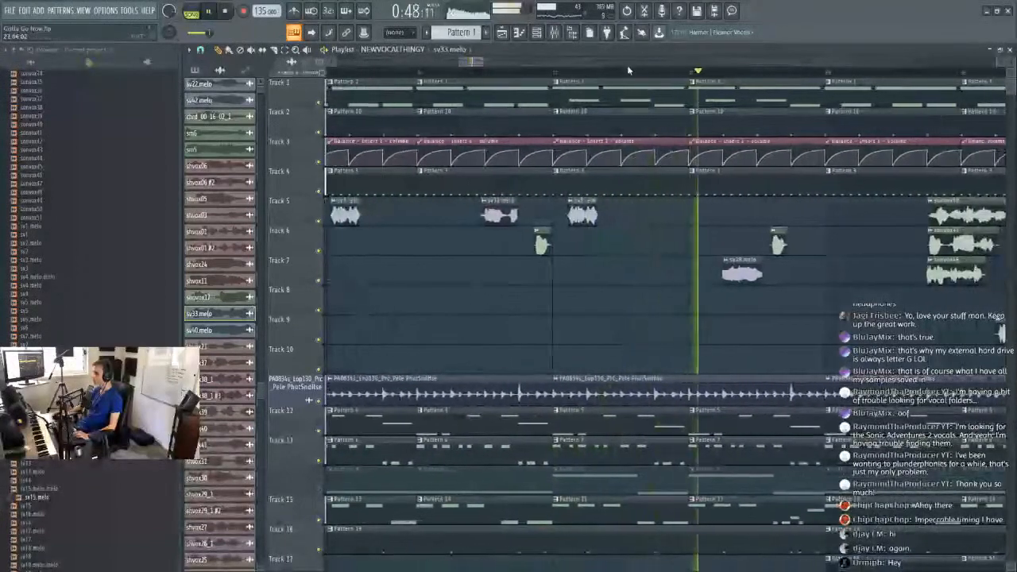
# Play the rearranged vocal section again from the start of bar 21.
pyautogui.scroll(-5, 631, 71)
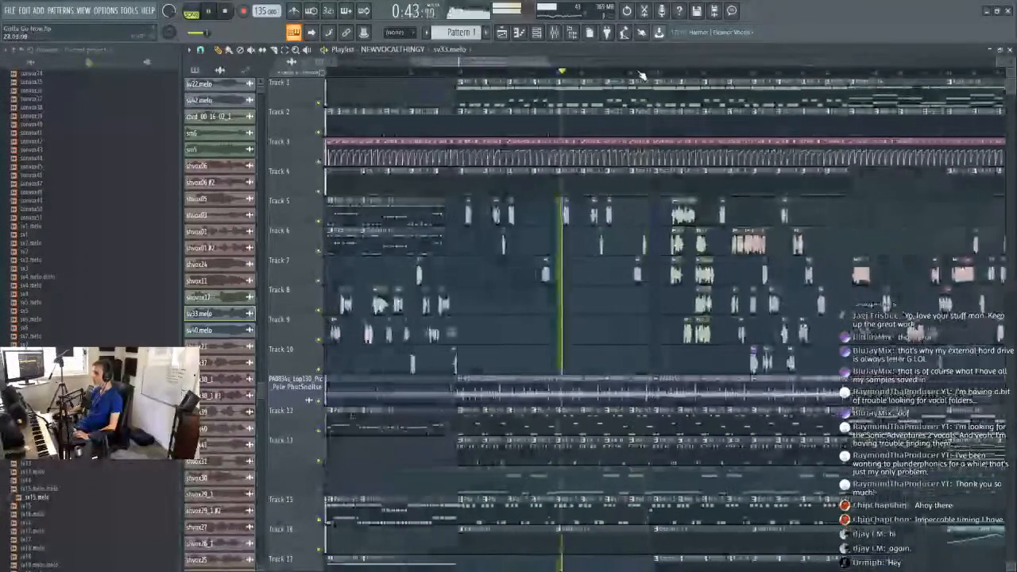
pyautogui.scroll(-4, 642, 75)
pyautogui.scroll(3, 432, 73)
pyautogui.scroll(-2, 433, 74)
pyautogui.scroll(2, 356, 72)
pyautogui.scroll(-2, 585, 69)
pyautogui.scroll(2, 518, 73)
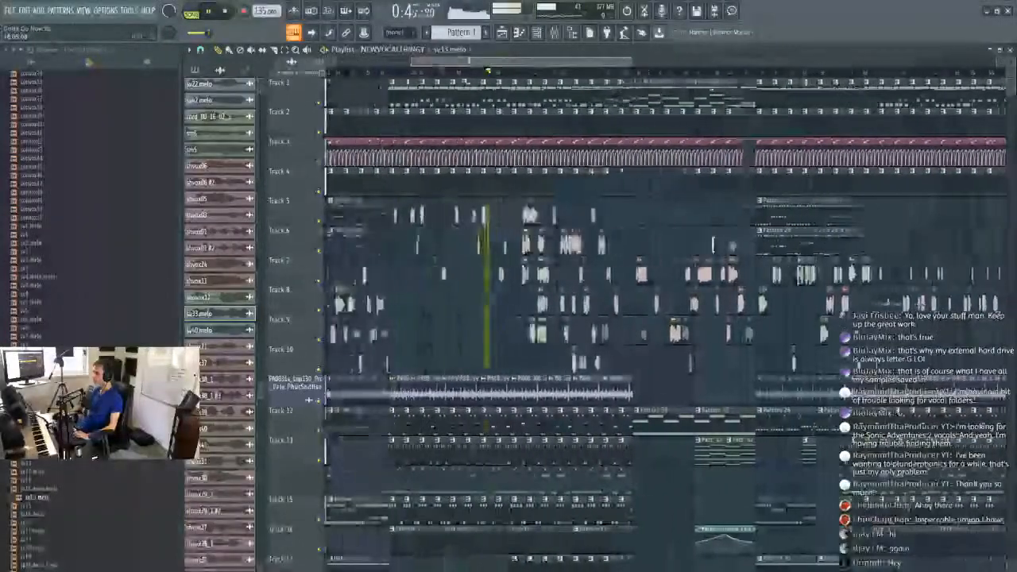
pyautogui.click(406, 73)
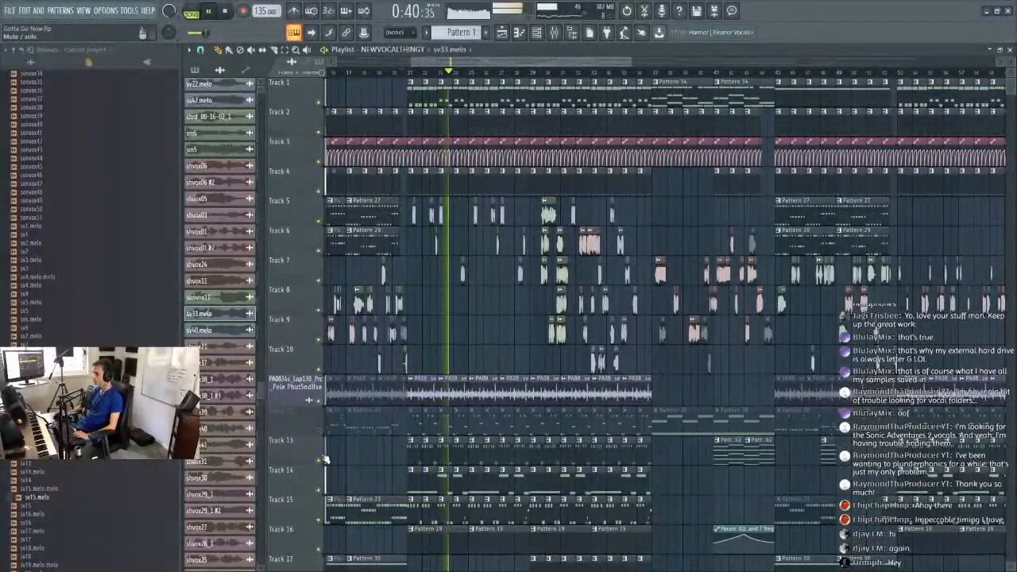
# Listen to bars 21 to 28 with Tracks 12 to 14 muted, and stop playback.
pyautogui.scroll(4, 420, 75)
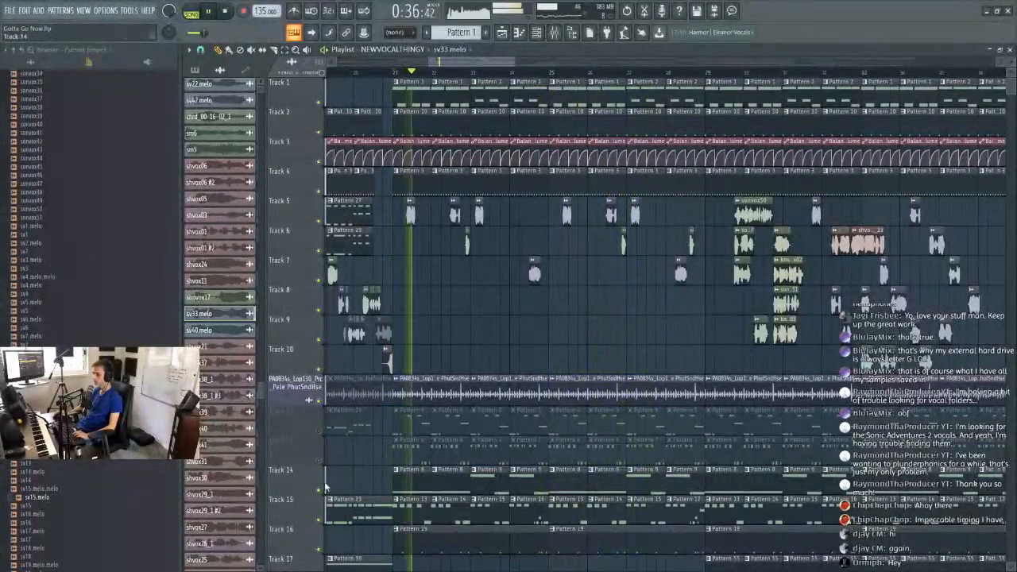
pyautogui.moveTo(467, 64)
pyautogui.mouseDown()
pyautogui.moveTo(592, 67)
pyautogui.moveTo(483, 69)
pyautogui.mouseUp()
pyautogui.scroll(2, 499, 73)
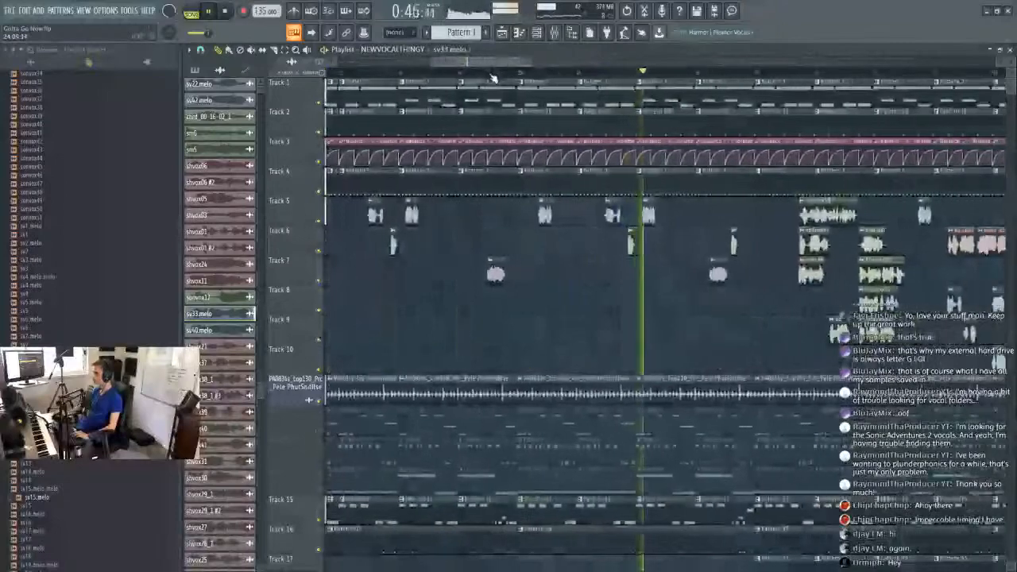
pyautogui.scroll(-4, 495, 76)
pyautogui.scroll(4, 425, 83)
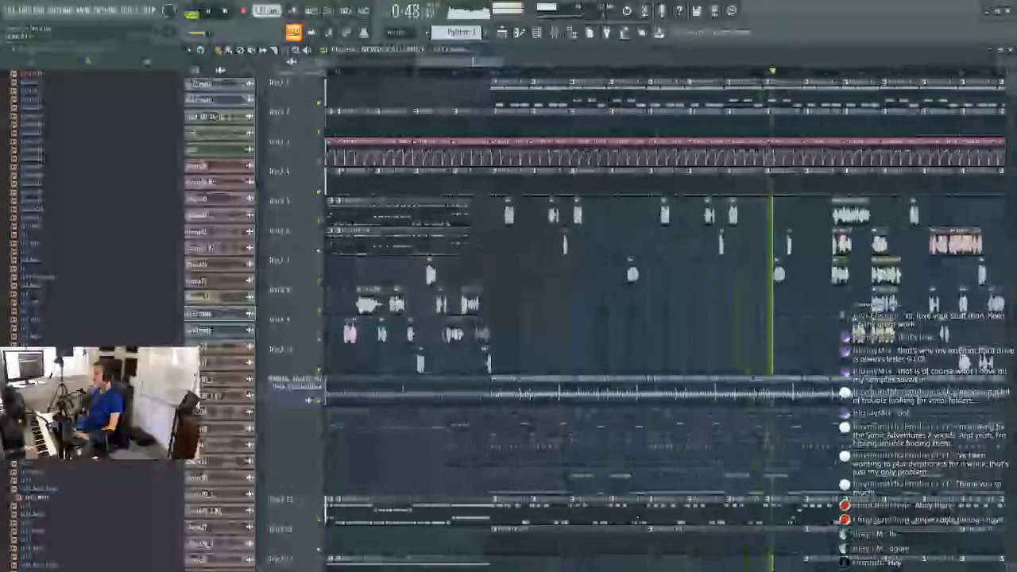
pyautogui.press('space')
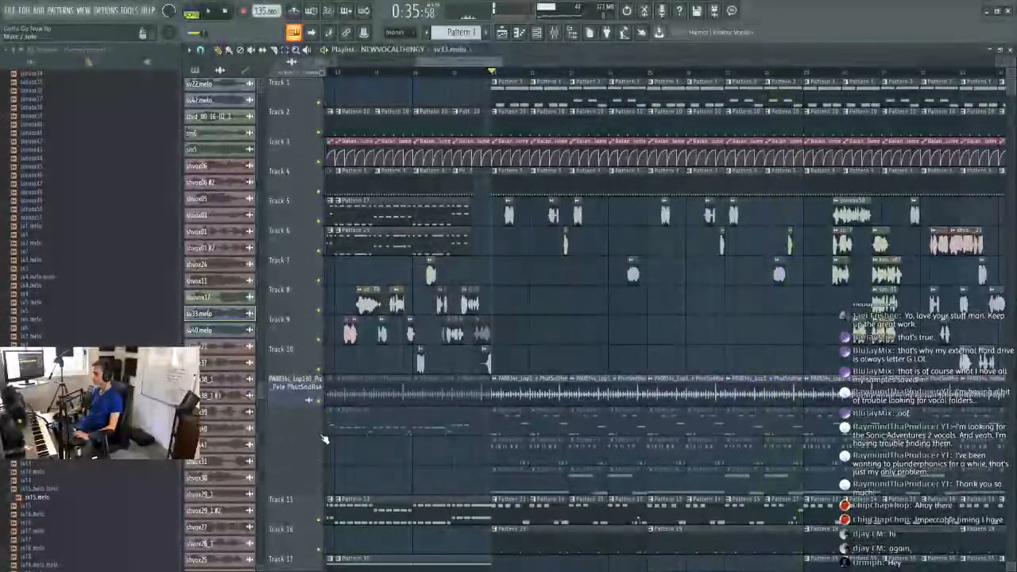
# Unmute Tracks 12, 13 and 14 and set the playlist's snap to Beat.
pyautogui.click(325, 435)
pyautogui.click(323, 466)
pyautogui.click(325, 489)
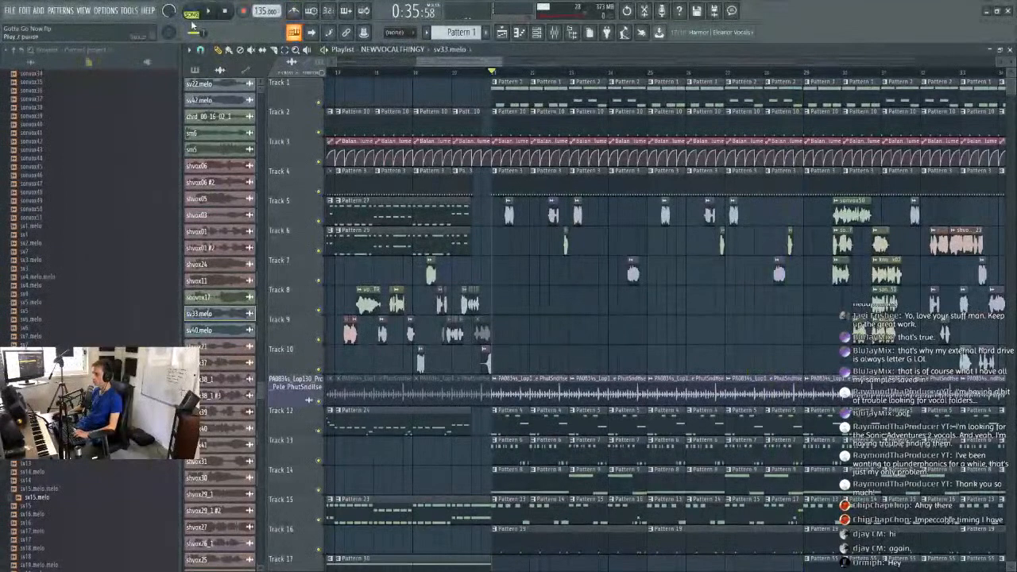
pyautogui.click(200, 50)
pyautogui.click(211, 200)
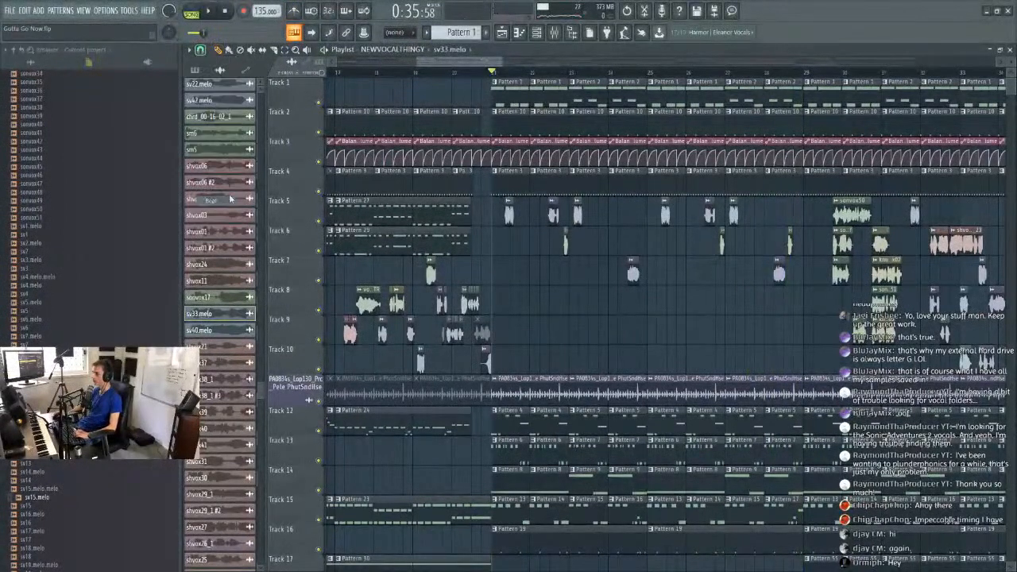
# Place the playhead at the start of bar 21 and solo Tracks 12, 13 and 14 together.
pyautogui.click(495, 82)
pyautogui.click(494, 72)
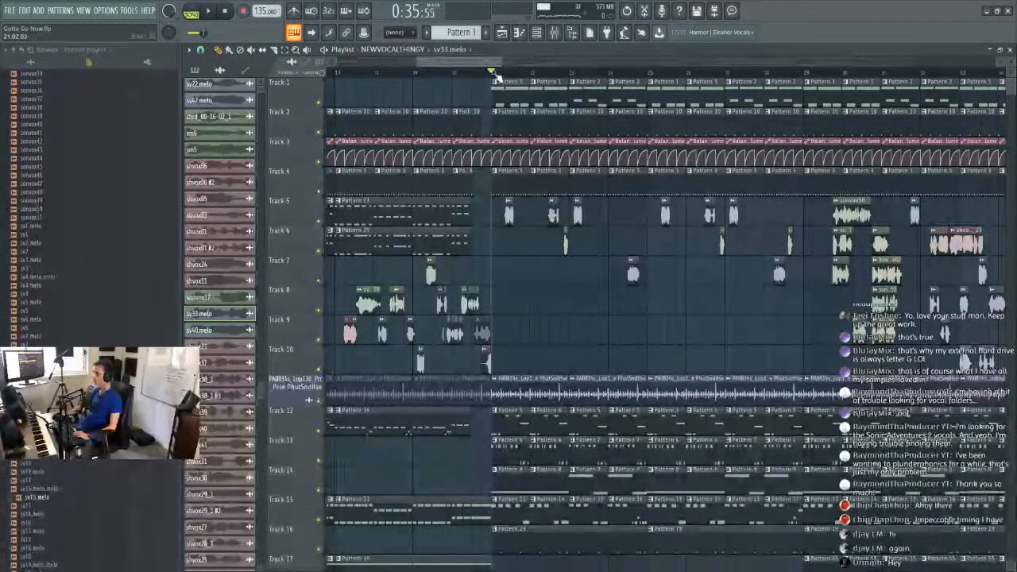
pyautogui.rightClick(318, 429)
pyautogui.click(321, 460)
pyautogui.click(320, 490)
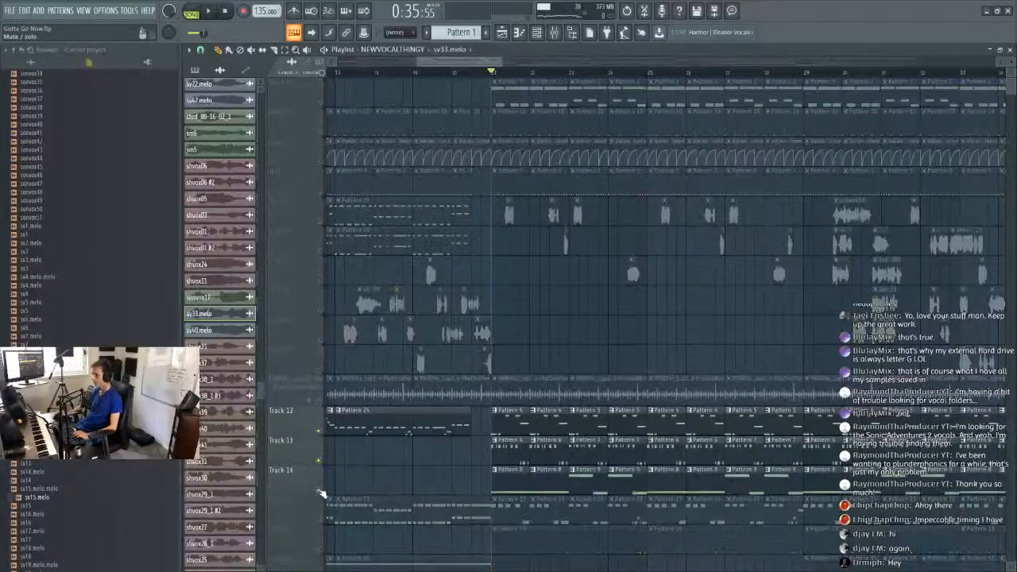
# Make the Track 13 pattern clip at bar 21 unique and lower its C#6 notes by one octave.
pyautogui.click(495, 441)
pyautogui.click(541, 509)
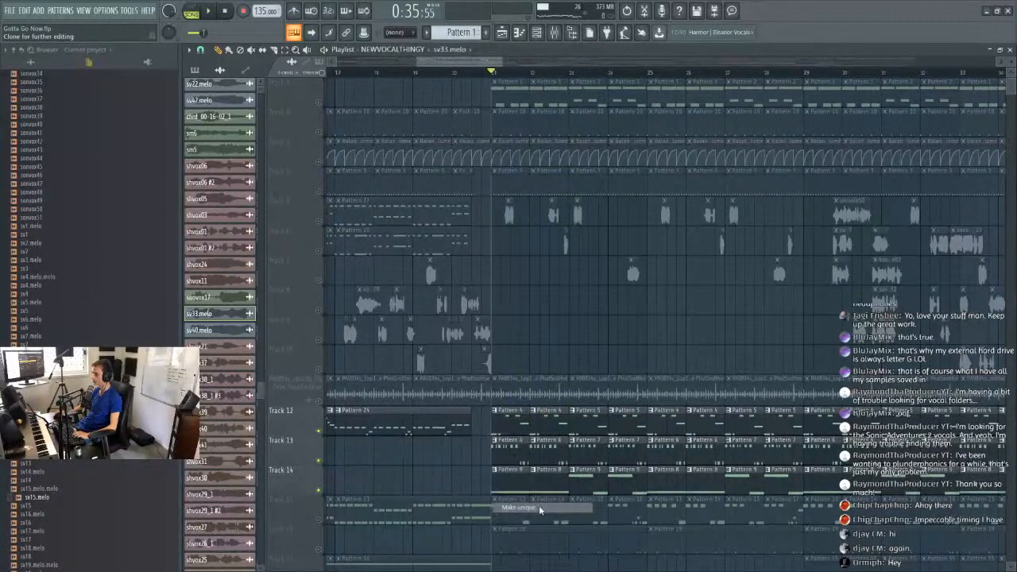
pyautogui.doubleClick(504, 449)
pyautogui.click(190, 10)
pyautogui.click(208, 8)
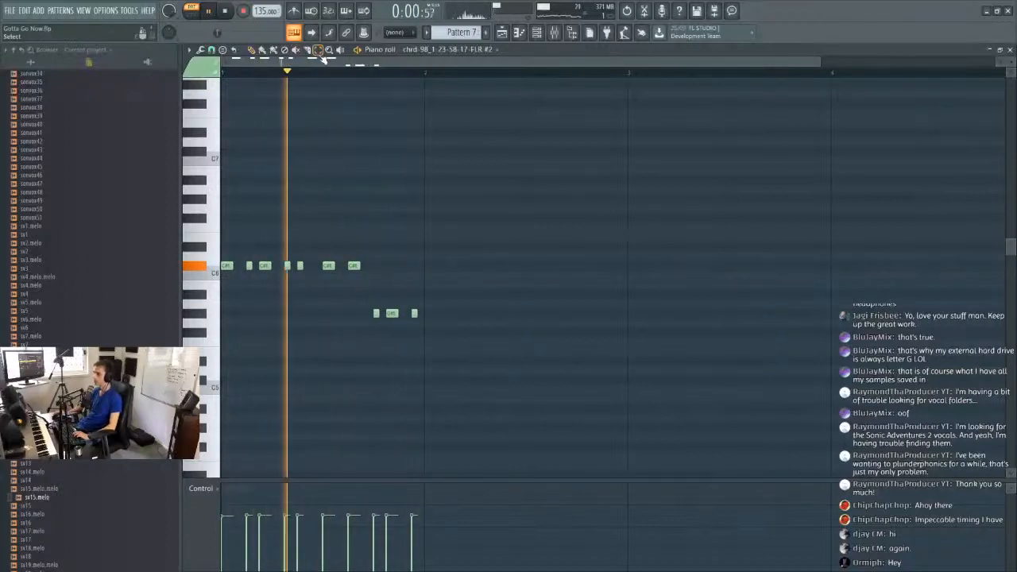
pyautogui.hotkey('ctrl', 'Down')
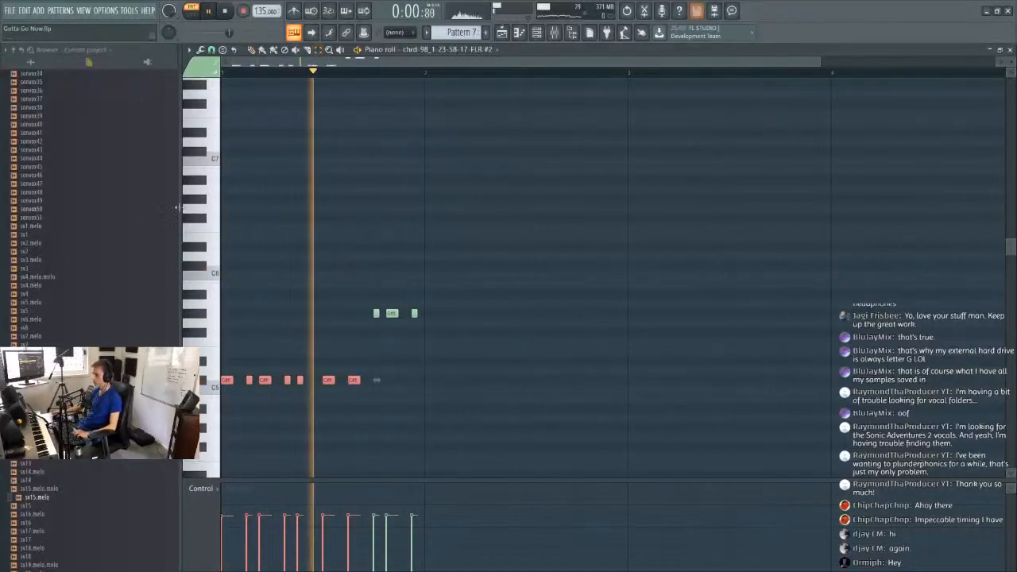
pyautogui.hotkey('ctrl', 'd')
# Make the Track 12 pattern clip at bar 21 unique and lower its four high B notes by one octave.
pyautogui.press('F5')
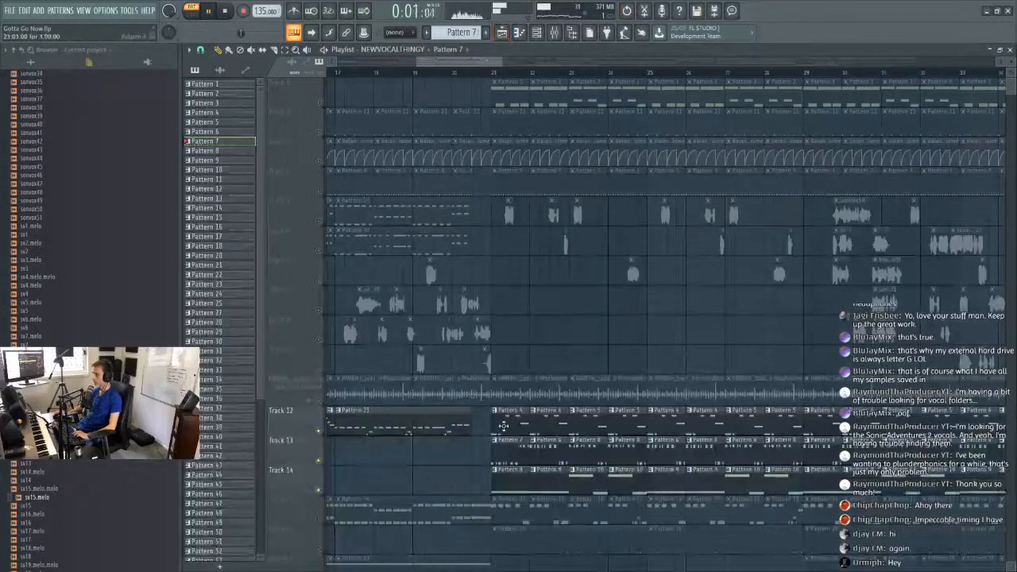
pyautogui.click(493, 411)
pyautogui.click(519, 470)
pyautogui.click(495, 415)
pyautogui.click(495, 411)
pyautogui.click(522, 481)
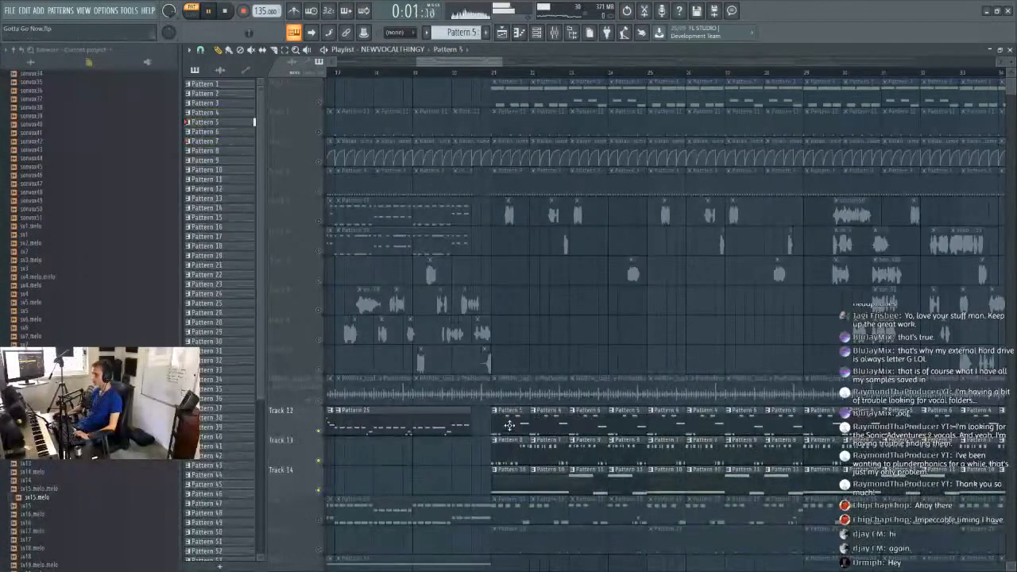
pyautogui.doubleClick(509, 428)
pyautogui.scroll(-5, 318, 64)
pyautogui.moveTo(284, 239); pyautogui.dragTo(421, 297)
pyautogui.hotkey('ctrl', 'Down')
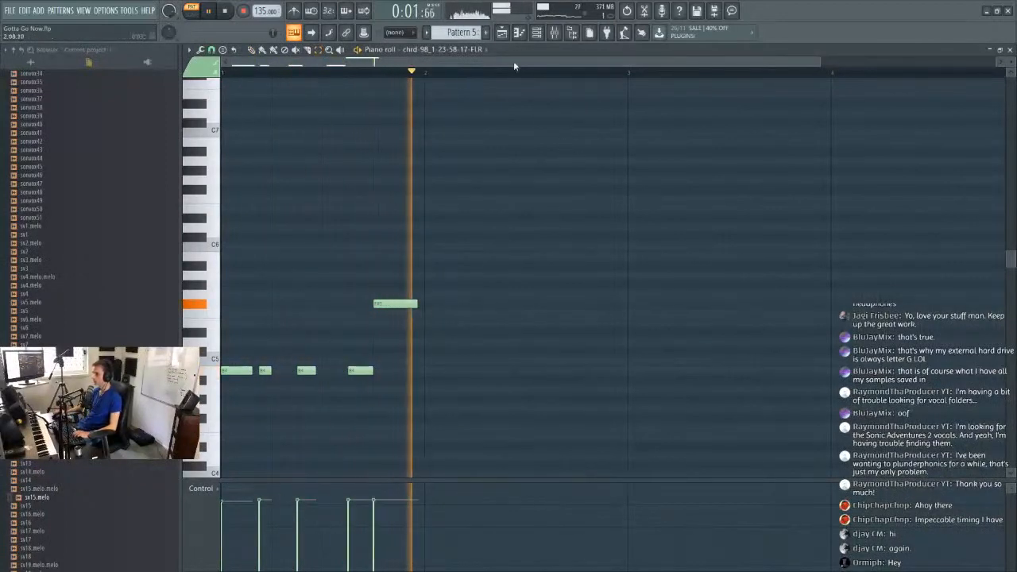
# Make the Track 12 pattern clip at bar 23 unique and lower its B5 notes by one octave to B4.
pyautogui.click(502, 32)
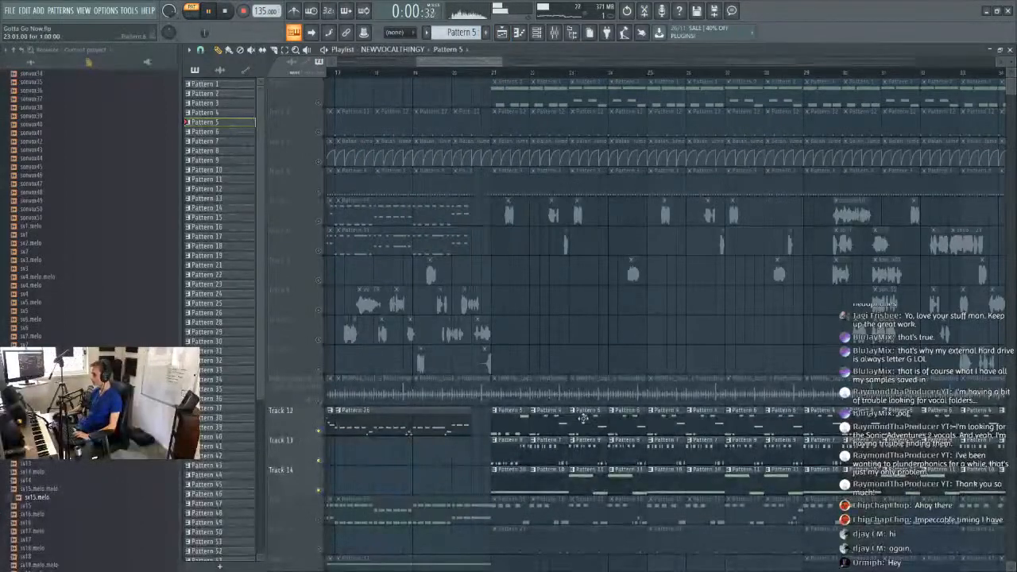
pyautogui.rightClick(578, 418)
pyautogui.click(593, 482)
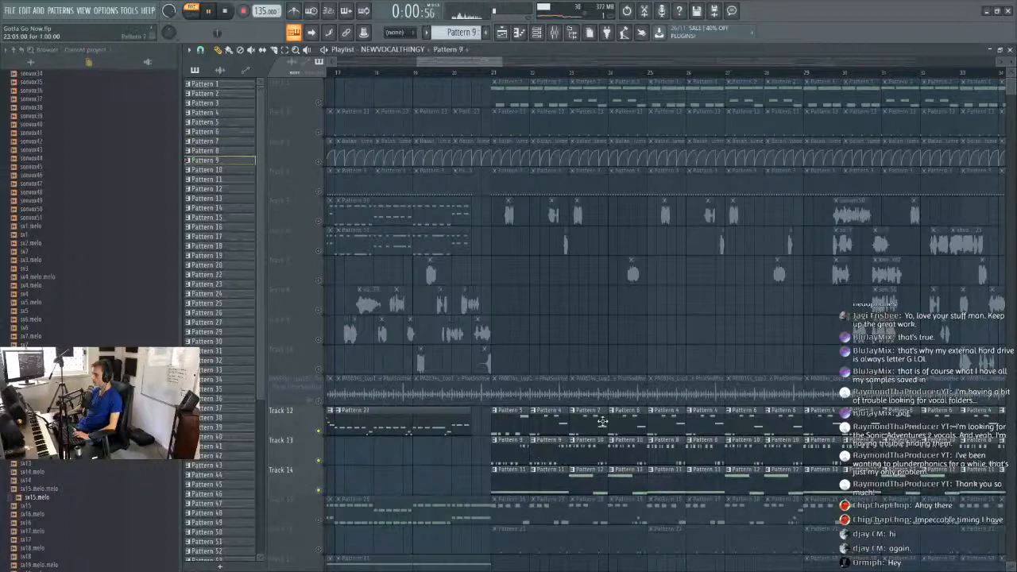
pyautogui.click(318, 50)
pyautogui.moveTo(284, 283); pyautogui.dragTo(327, 241)
pyautogui.moveTo(387, 232); pyautogui.dragTo(295, 269)
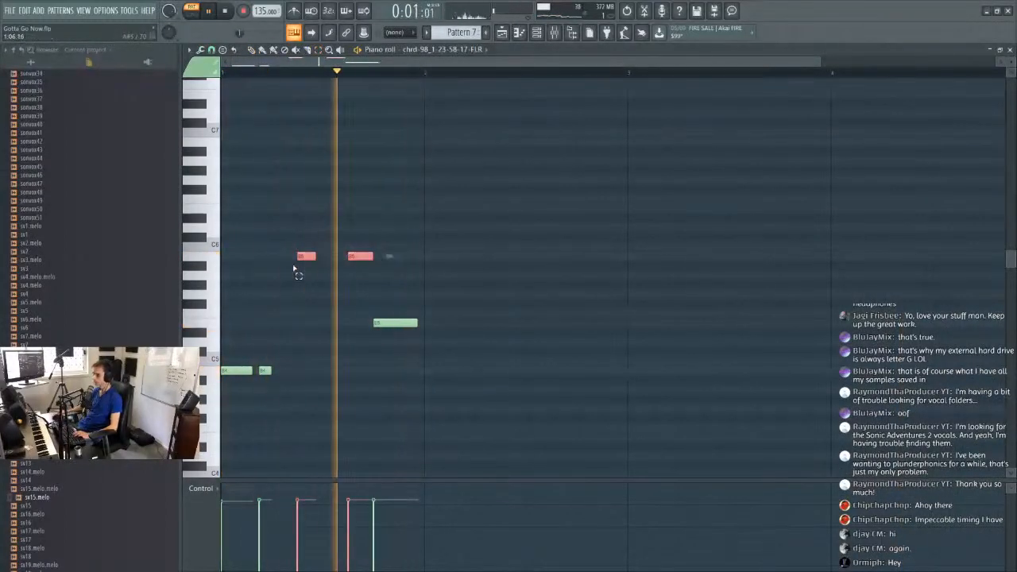
pyautogui.hotkey('ctrl', 'Down')
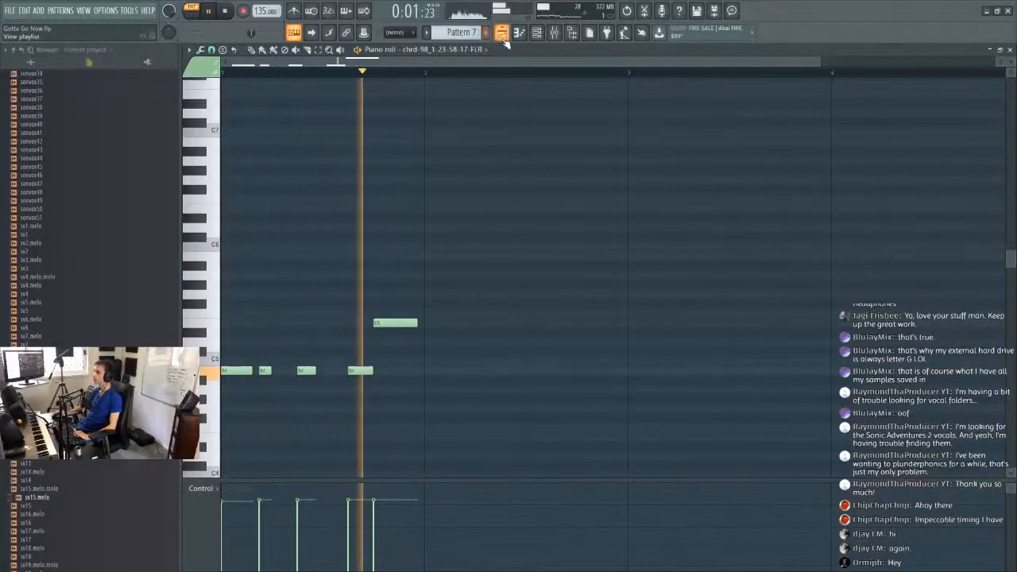
# Make the Track 13 pattern clip at bar 23 unique and lower its C#6 notes by one octave.
pyautogui.press('F5')
pyautogui.rightClick(573, 444)
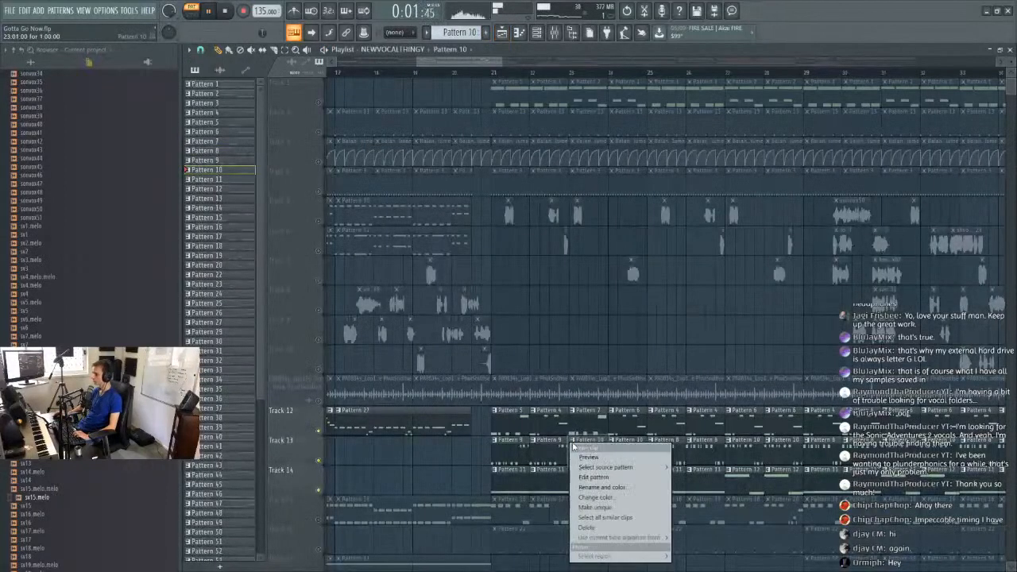
pyautogui.click(586, 509)
pyautogui.doubleClick(584, 452)
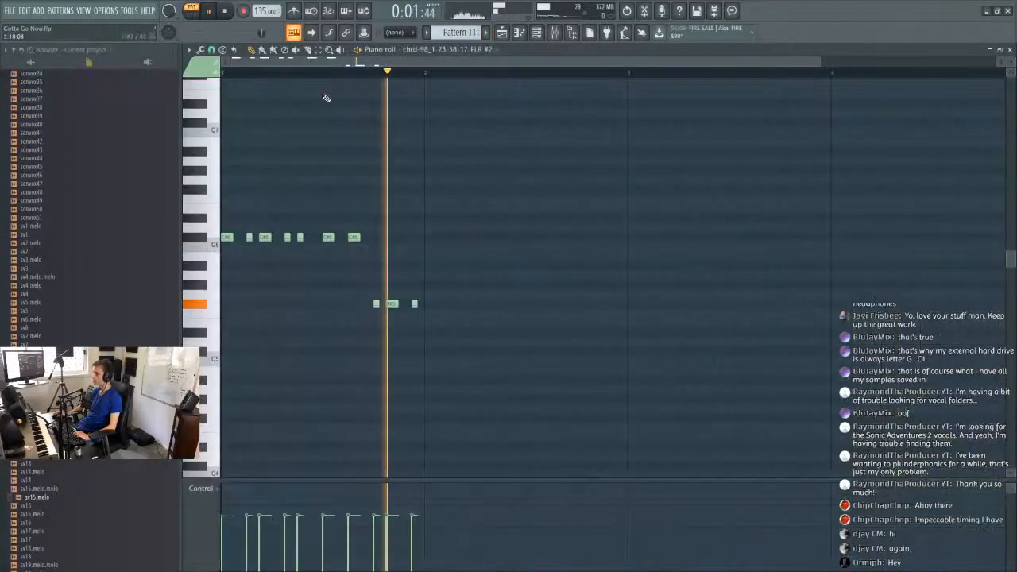
pyautogui.hotkey('ctrl', 'Down')
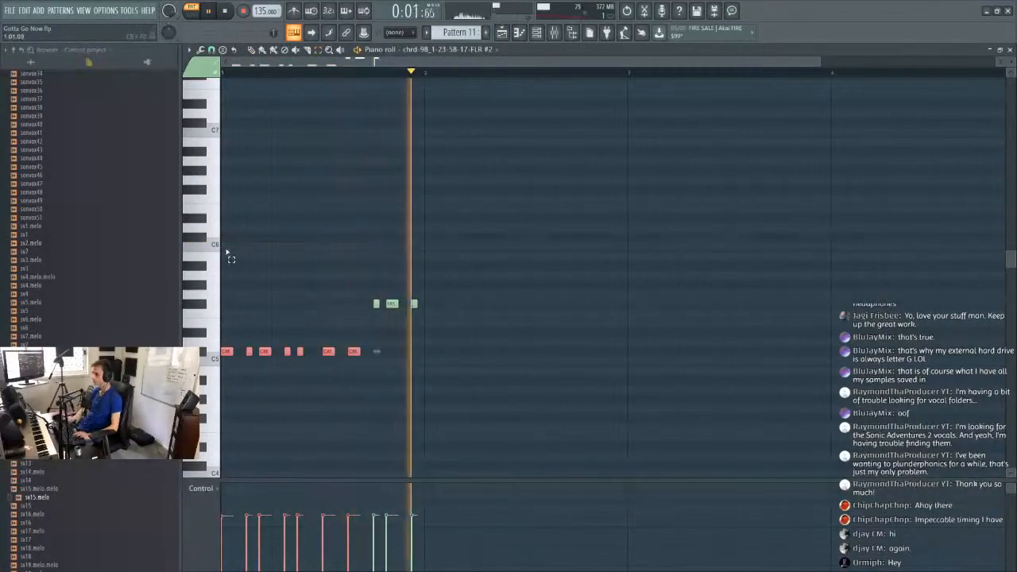
pyautogui.keyDown('ctrl'); pyautogui.click(462, 149); pyautogui.keyUp('ctrl')
# Select bars 21 to 24 in the playlist and play them in song mode.
pyautogui.click(502, 33)
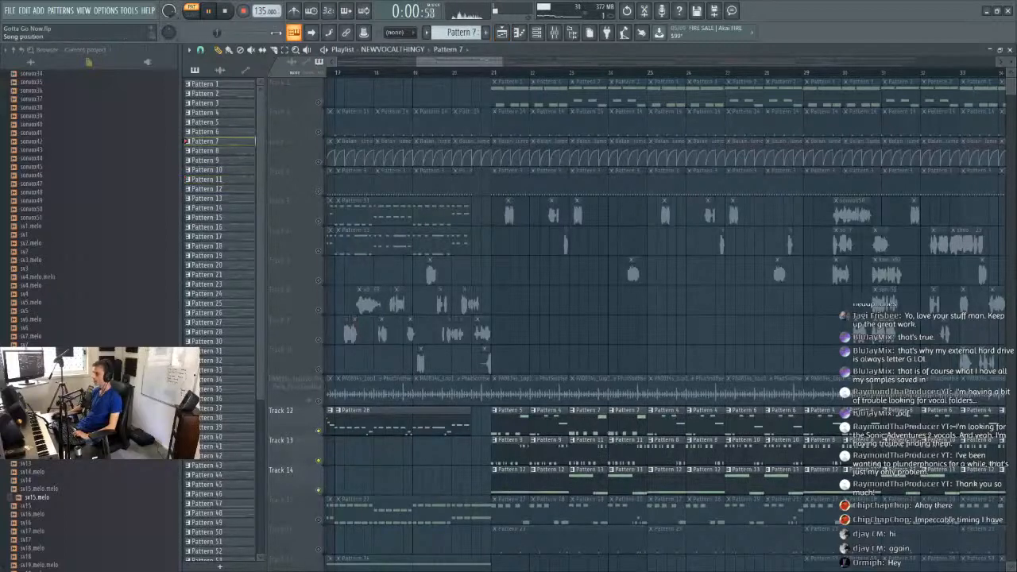
pyautogui.moveTo(497, 75); pyautogui.dragTo(651, 81)
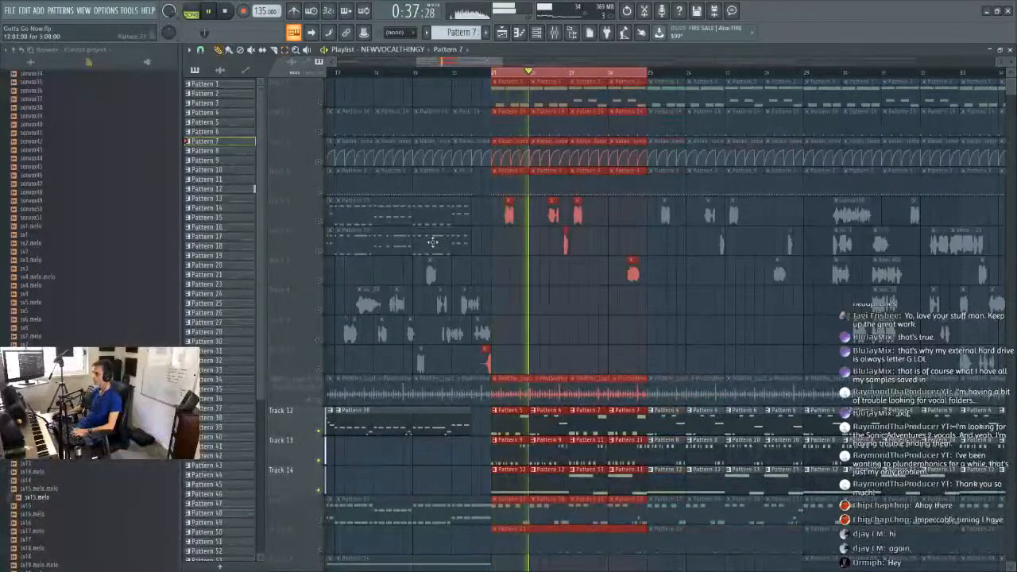
# Replace the Pattern 4 clip at bar 22 on Track 12 with Pattern 5.
pyautogui.moveTo(474, 62); pyautogui.dragTo(485, 61)
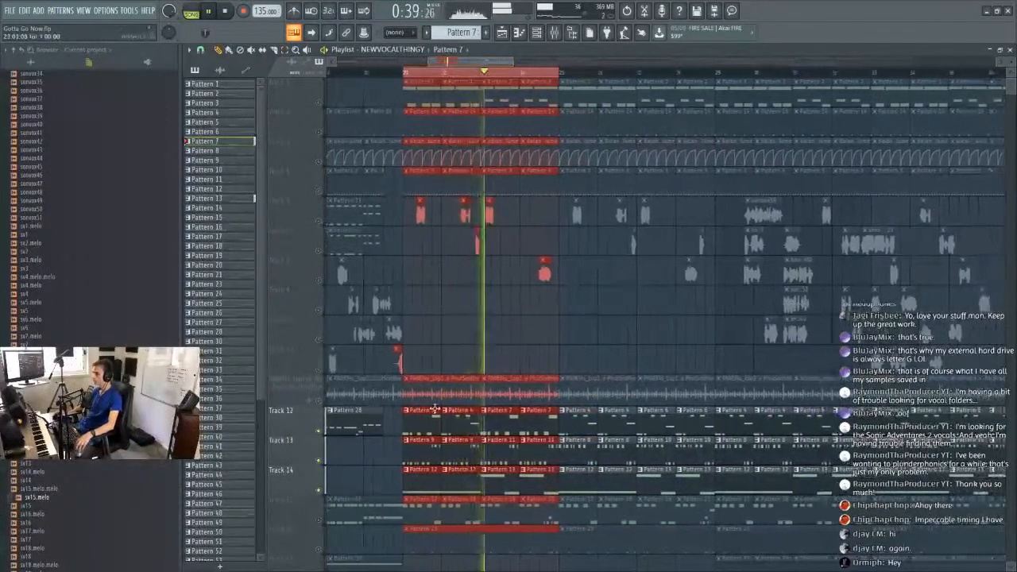
pyautogui.click(426, 425)
pyautogui.rightClick(456, 427)
pyautogui.click(445, 428)
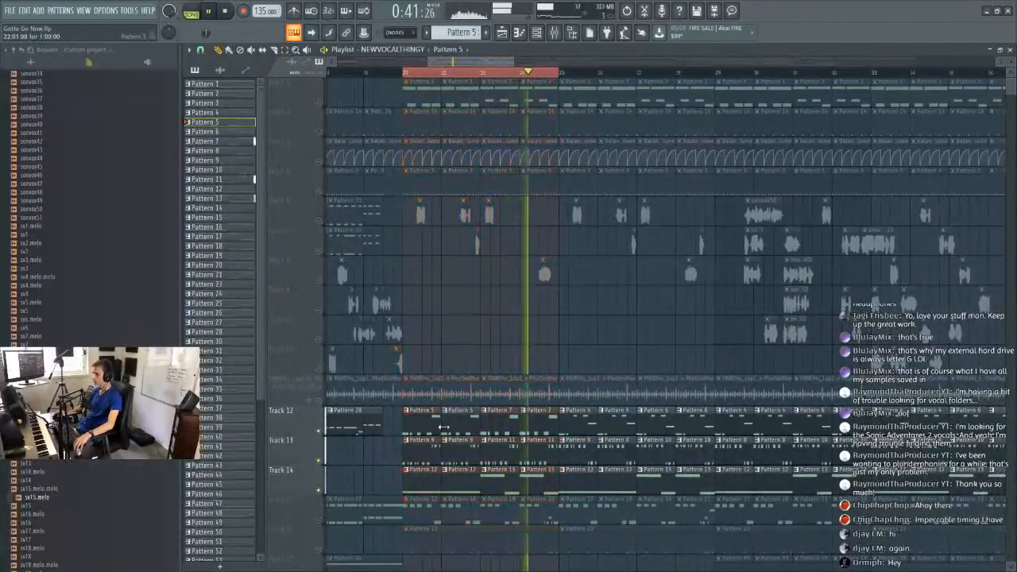
# Unmute Tracks 1 to 4, the percussion loop track above Track 12, and Tracks 15 and 16 in the playlist.
pyautogui.click(320, 161)
pyautogui.click(320, 132)
pyautogui.click(320, 192)
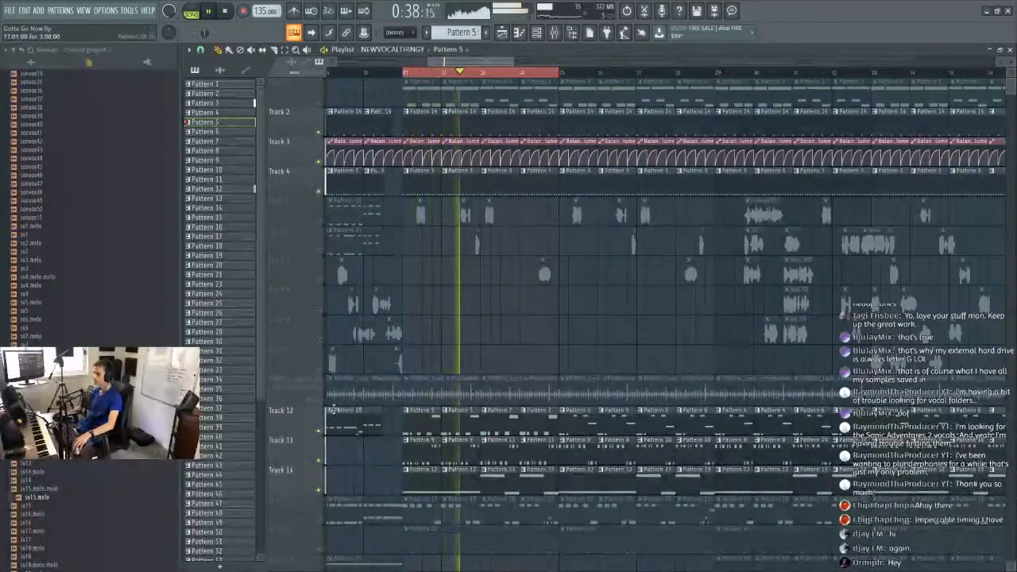
pyautogui.click(319, 399)
pyautogui.click(321, 521)
pyautogui.click(321, 549)
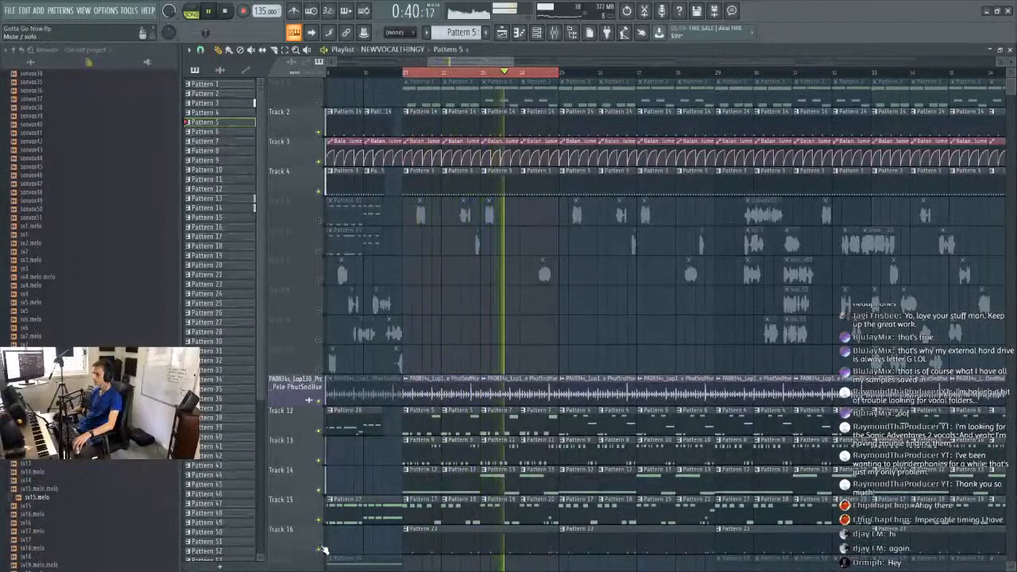
pyautogui.click(319, 102)
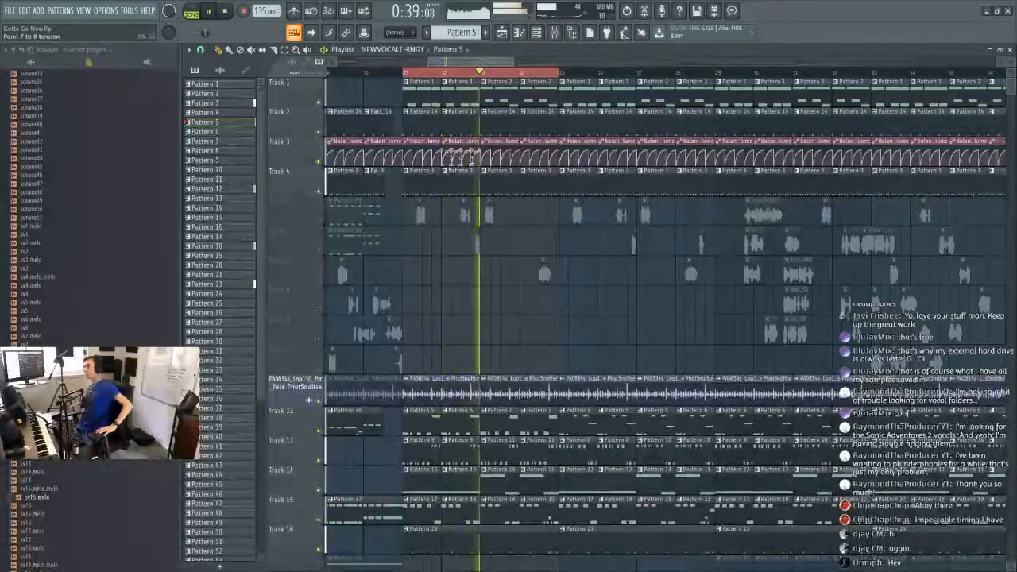
# Unmute Tracks 5, 6 and 7 with the vocal clips, and mute and restore Track 14 during playback.
pyautogui.click(321, 492)
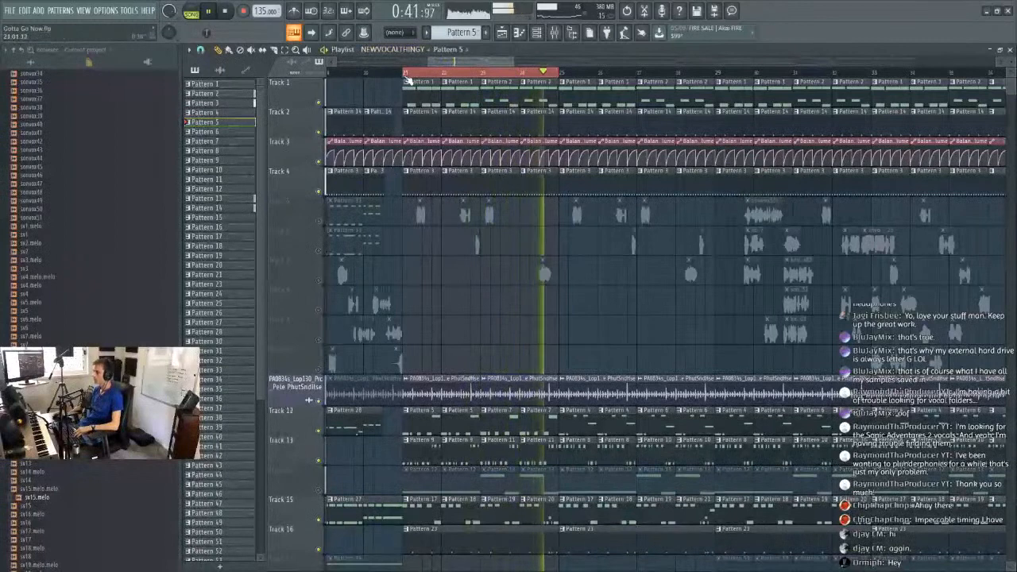
pyautogui.click(319, 221)
pyautogui.click(321, 251)
pyautogui.click(320, 281)
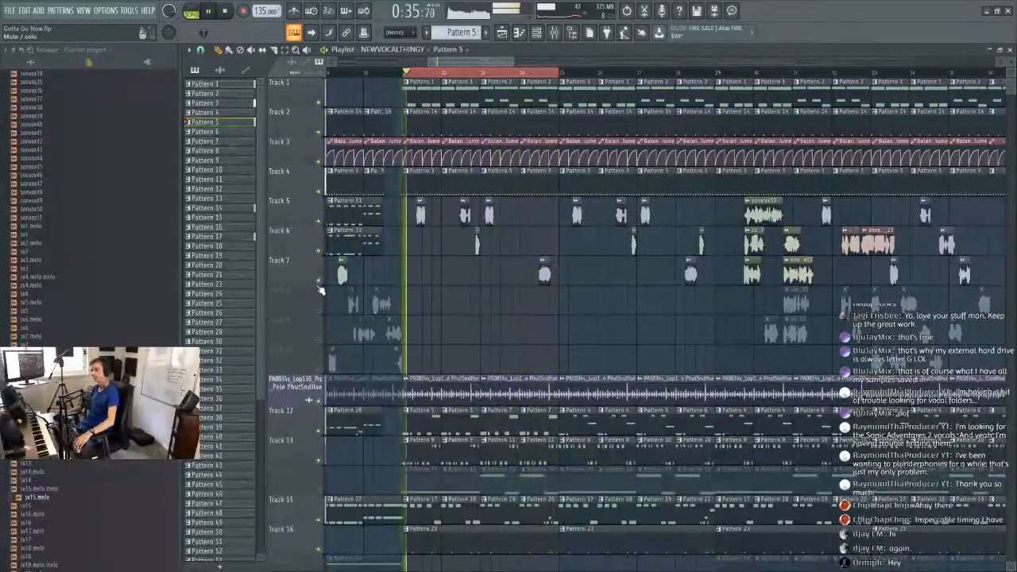
pyautogui.click(320, 490)
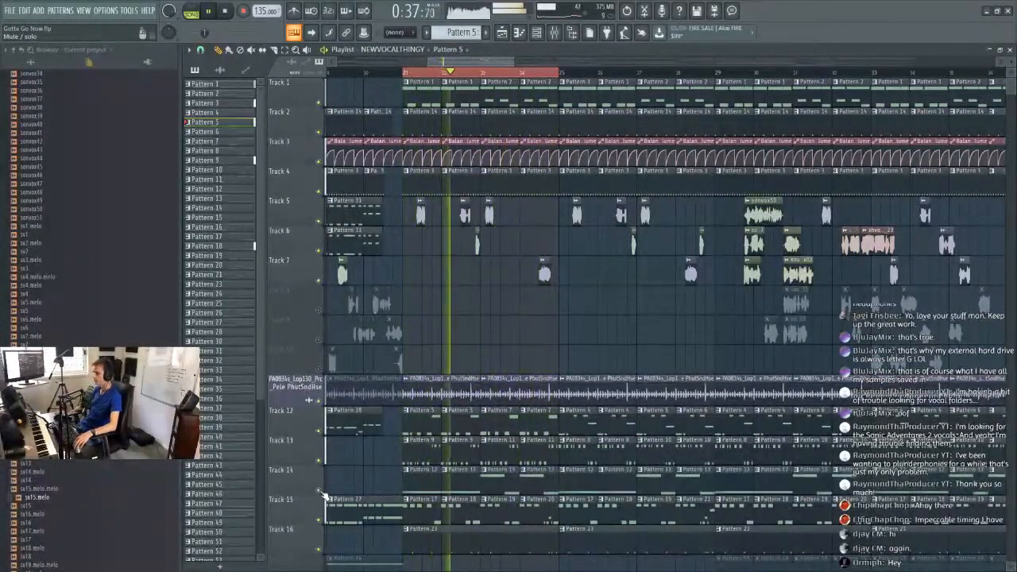
# Move the sv33.melo vocal clips near the starts of bars 21 and 25 on Track 5 one beat earlier.
pyautogui.hscroll(-3, 452, 64)
pyautogui.hscroll(-5, 495, 71)
pyautogui.scroll(4, 775, 78)
pyautogui.moveTo(457, 66); pyautogui.dragTo(461, 66)
pyautogui.click(399, 73)
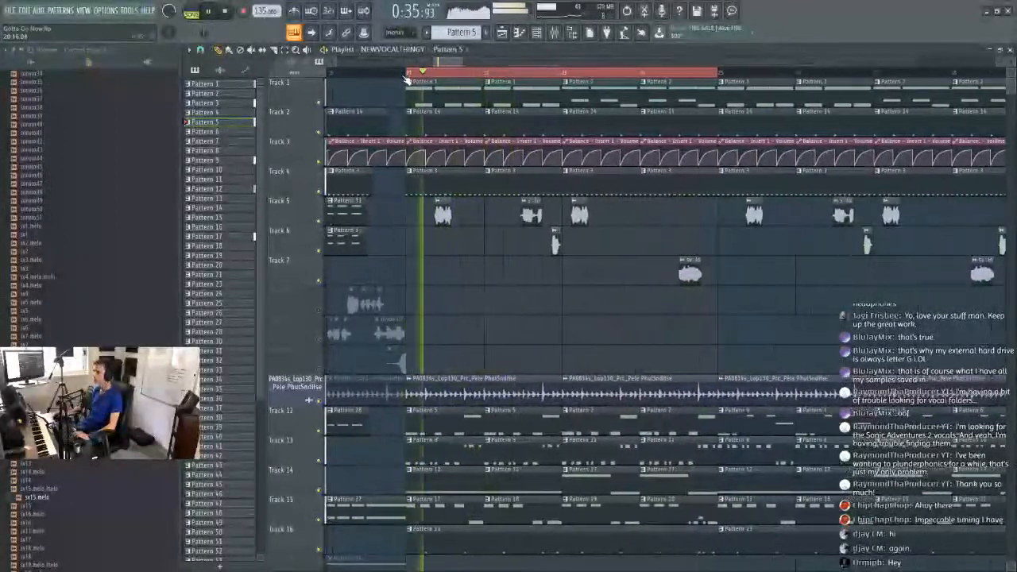
pyautogui.scroll(2, 398, 73)
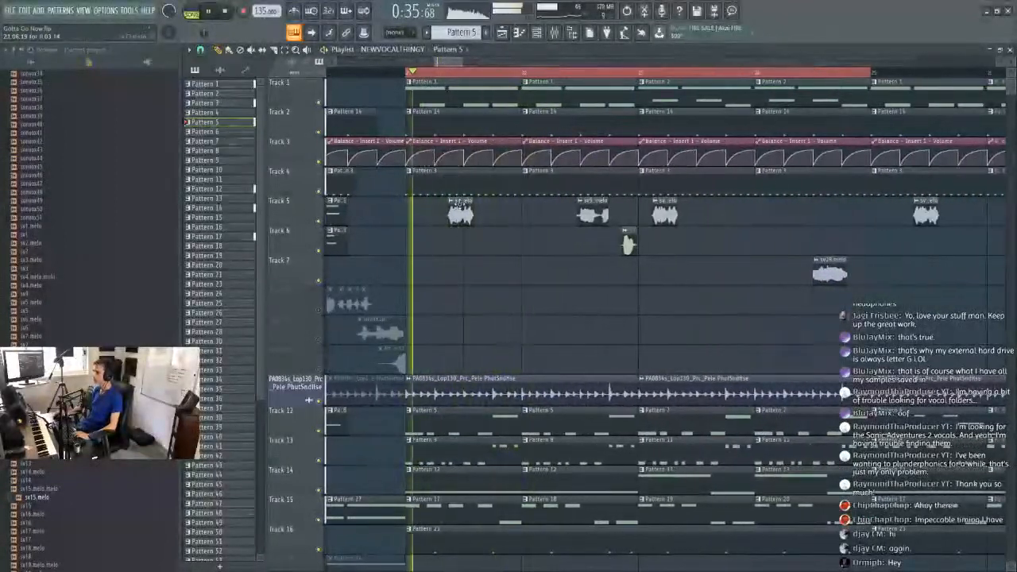
pyautogui.click(429, 214)
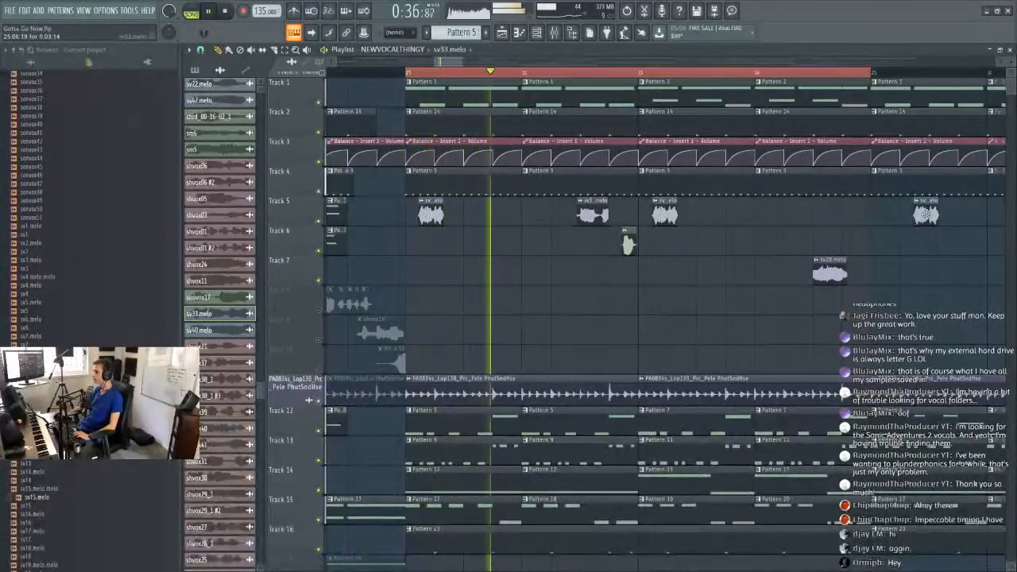
pyautogui.moveTo(925, 216); pyautogui.dragTo(896, 220)
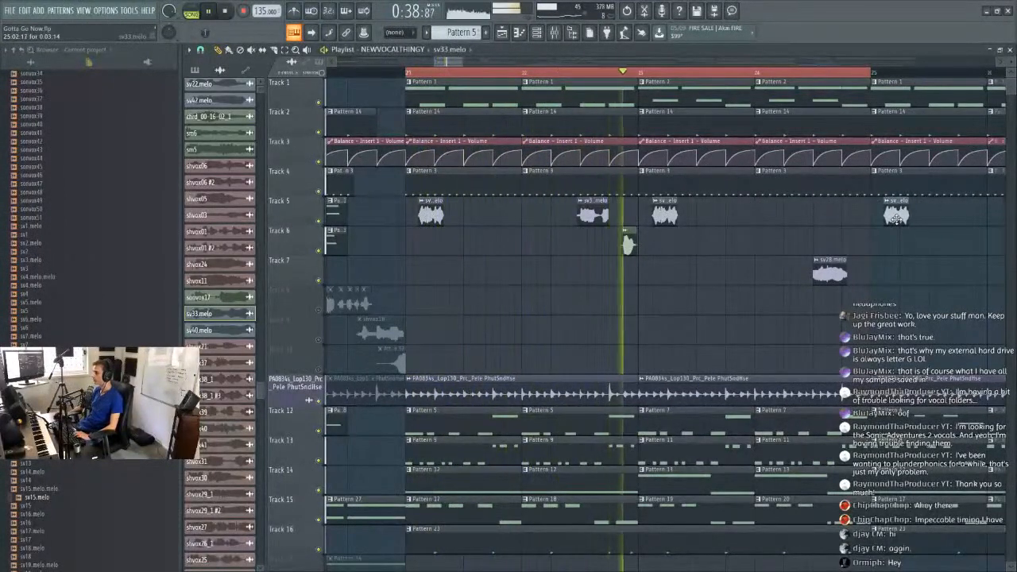
# Set the playlist snap to 1/2 beat and change it to Beat.
pyautogui.scroll(5, 689, 80)
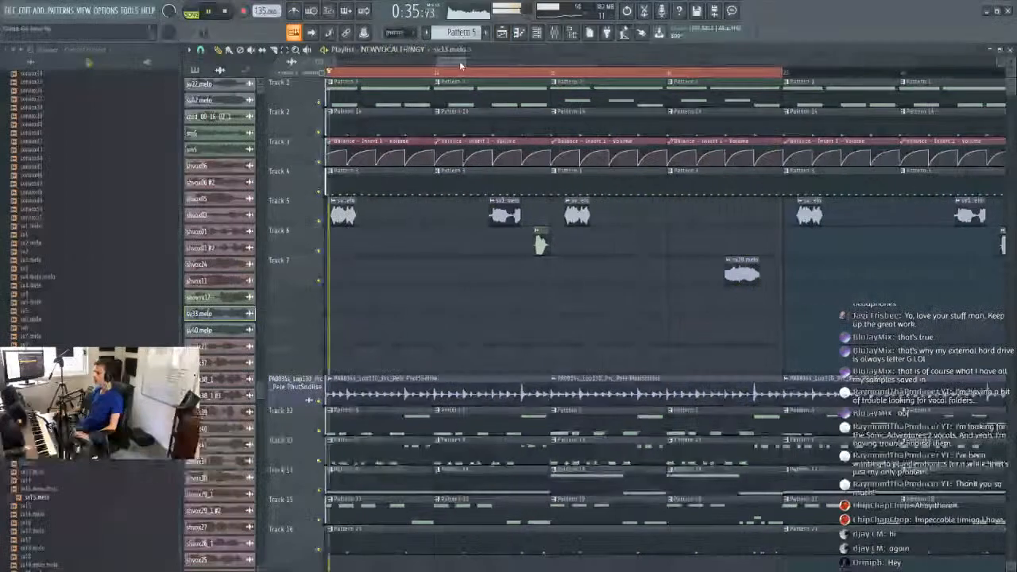
pyautogui.scroll(-5, 460, 73)
pyautogui.scroll(5, 421, 75)
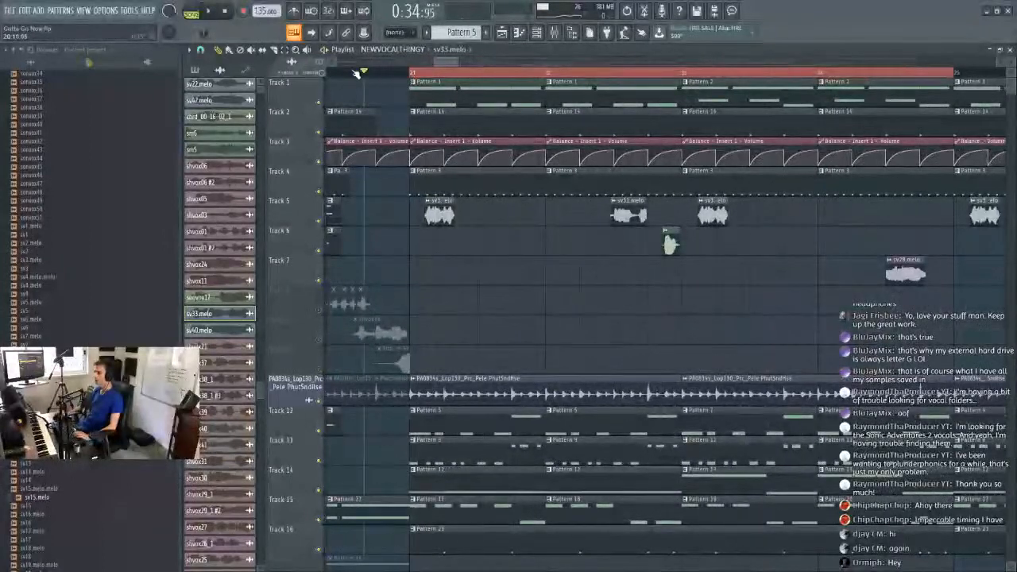
pyautogui.click(200, 49)
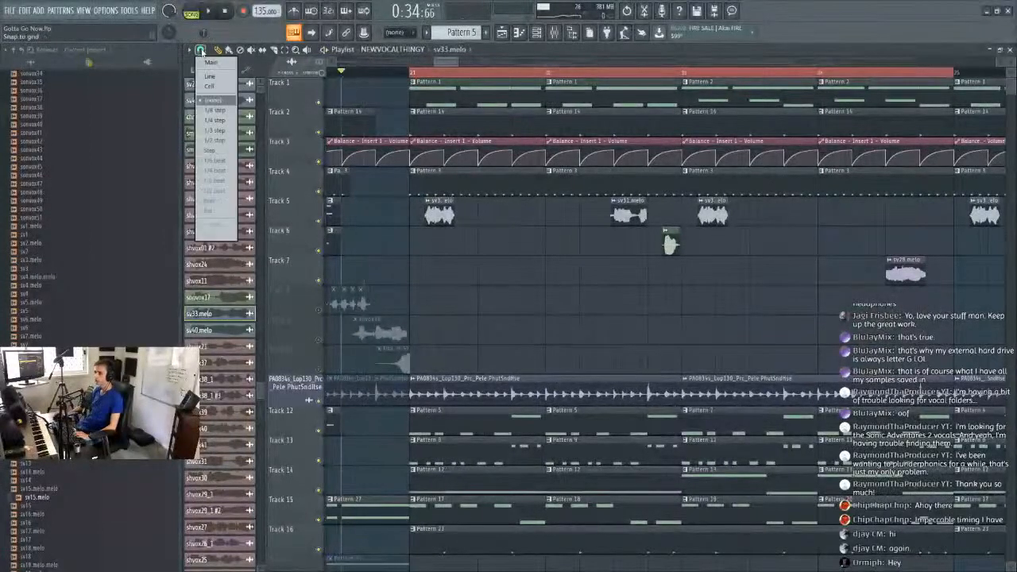
pyautogui.click(216, 192)
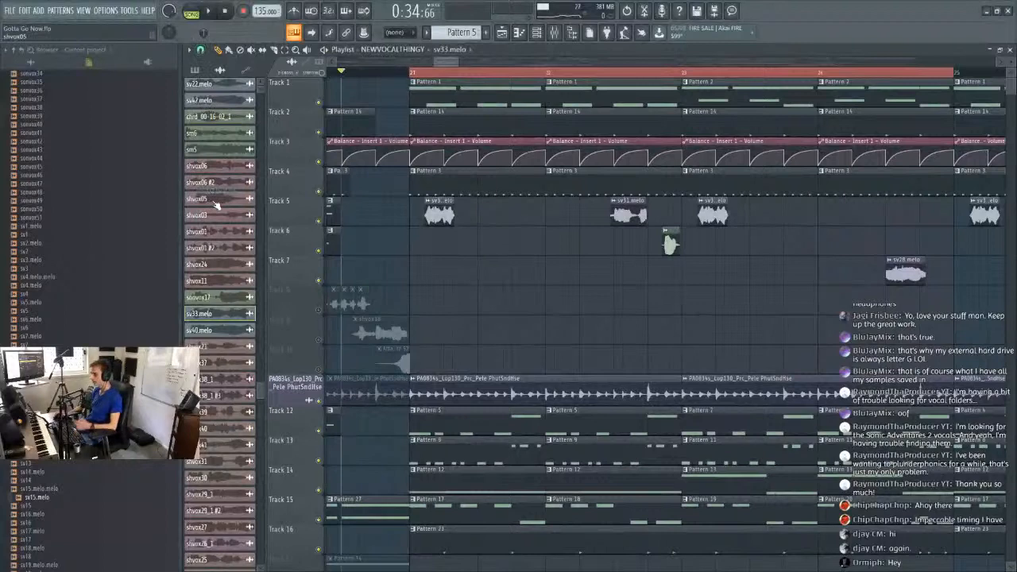
pyautogui.click(200, 50)
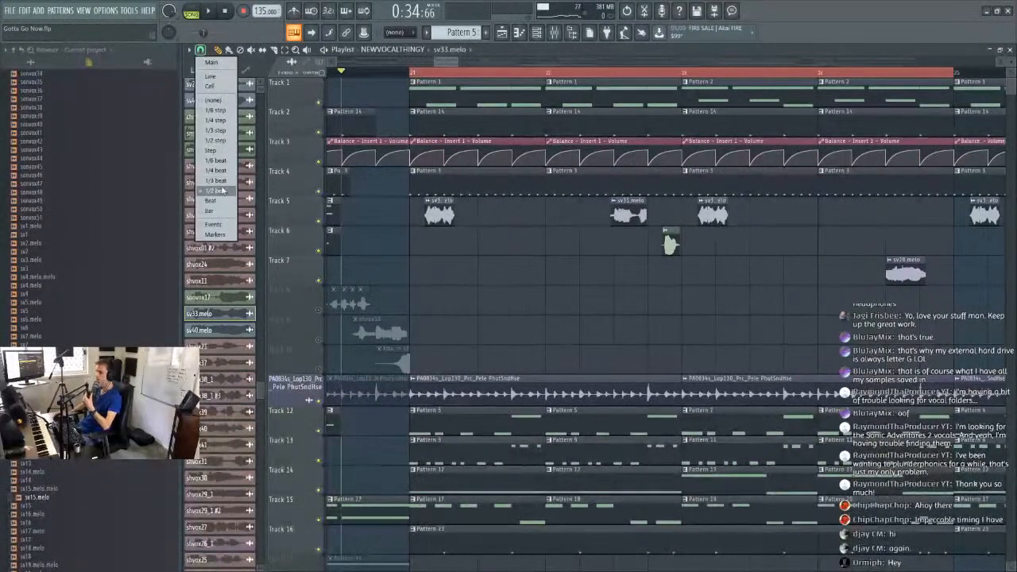
pyautogui.click(211, 201)
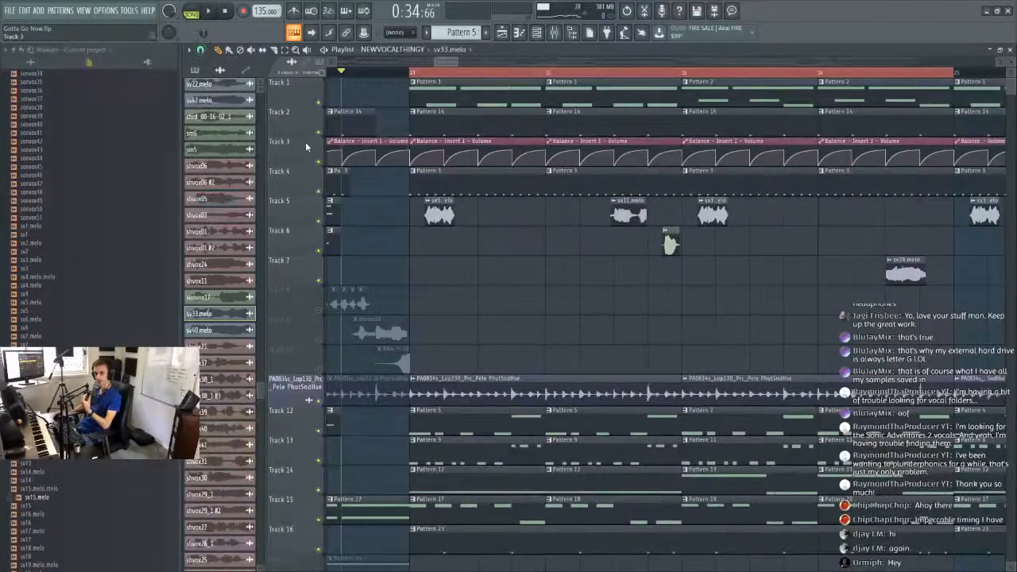
# Audition the looped section from around bar 21, stopping and restarting playback to check its opening.
pyautogui.moveTo(450, 62); pyautogui.dragTo(446, 60)
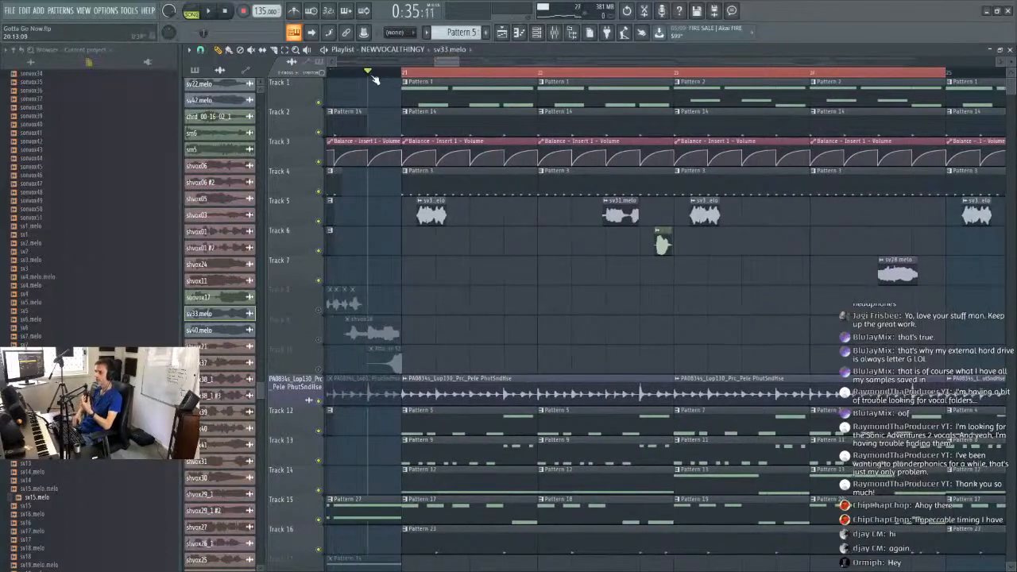
pyautogui.press('space')
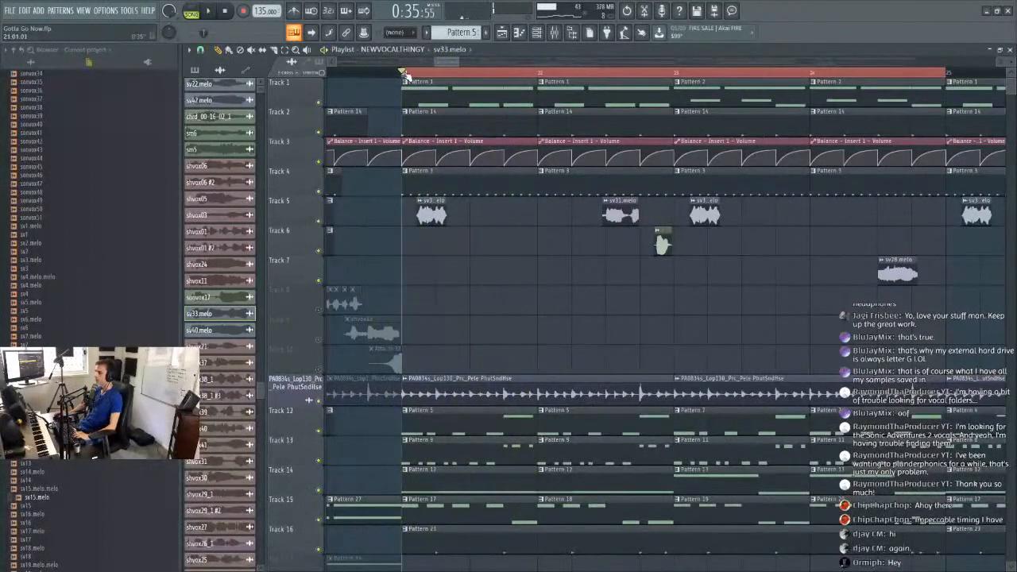
pyautogui.moveTo(438, 66); pyautogui.dragTo(443, 67)
pyautogui.press('space')
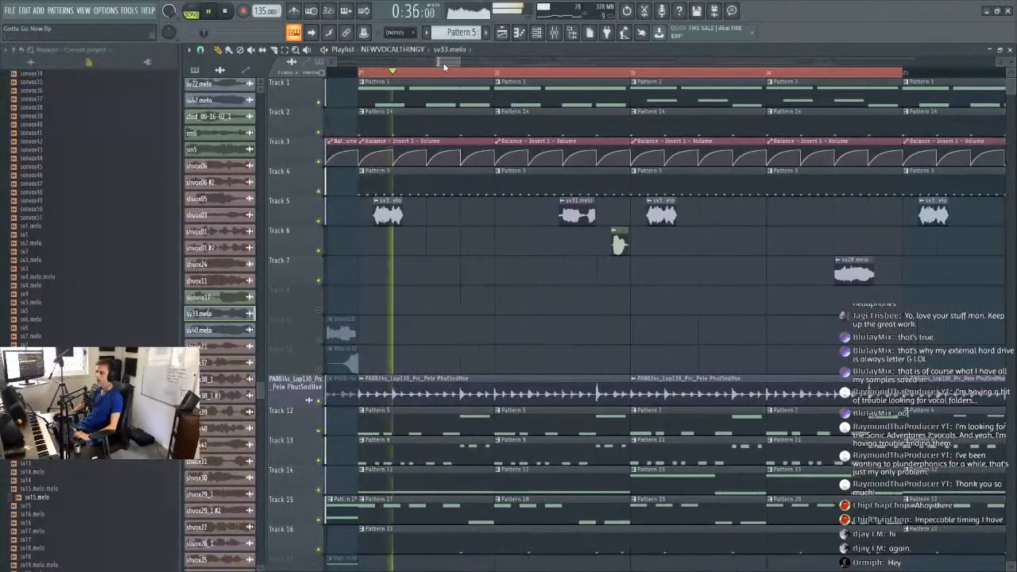
pyautogui.press('space')
pyautogui.scroll(-4, 444, 67)
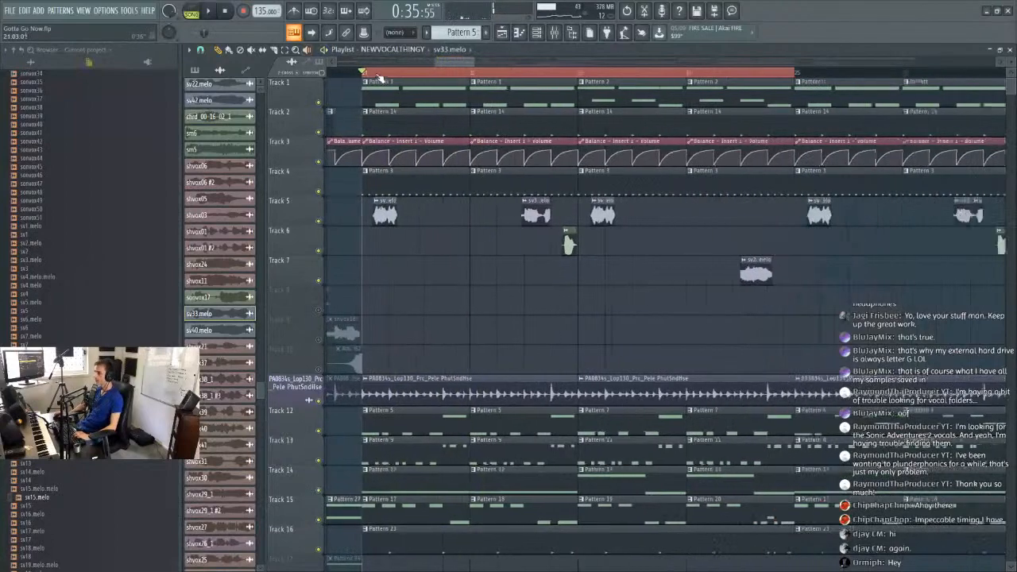
pyautogui.press('space')
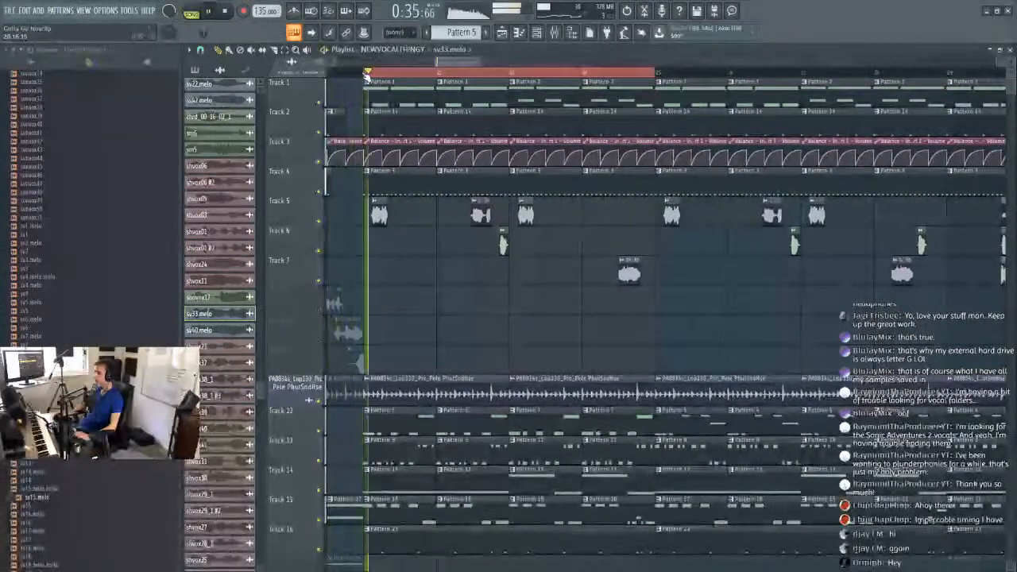
# Set the playlist snap to 1/6 beat.
pyautogui.moveTo(483, 67); pyautogui.dragTo(474, 68)
pyautogui.click(200, 49)
pyautogui.click(214, 162)
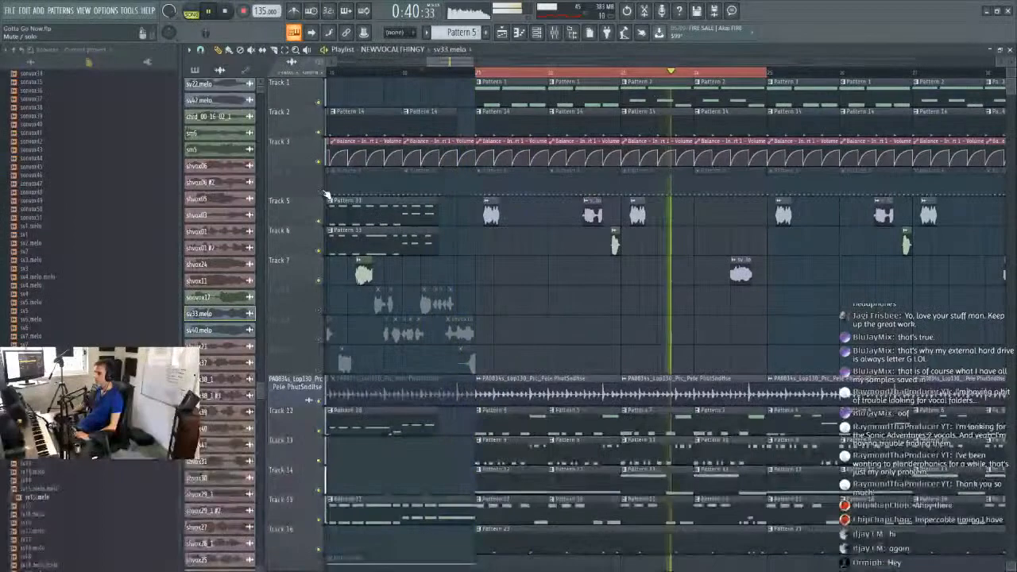
# Compare the looped section with Track 4, the percussion loop track and Track 16 muted and unmuted, and stop playback.
pyautogui.click(321, 402)
pyautogui.click(321, 192)
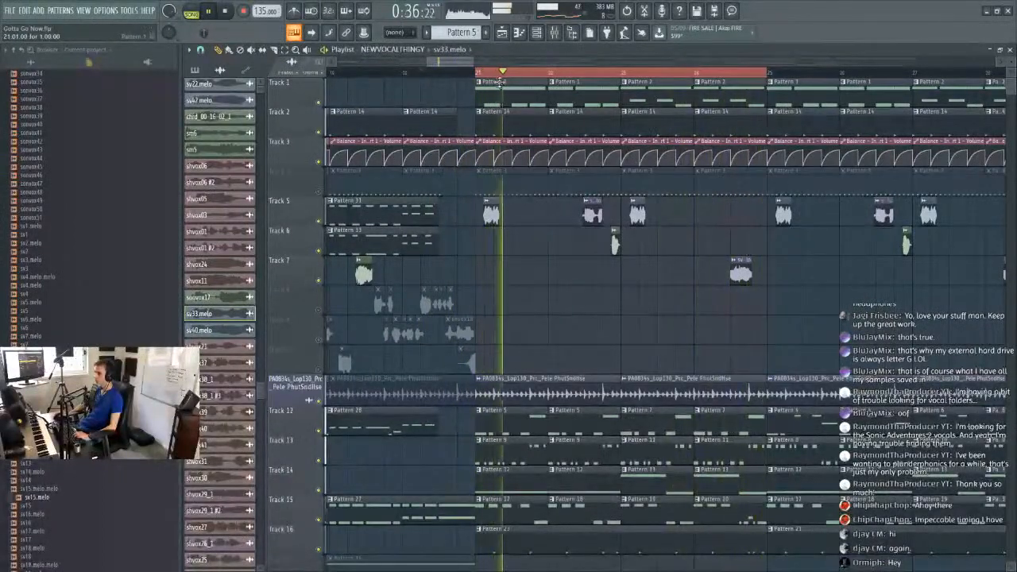
pyautogui.click(321, 401)
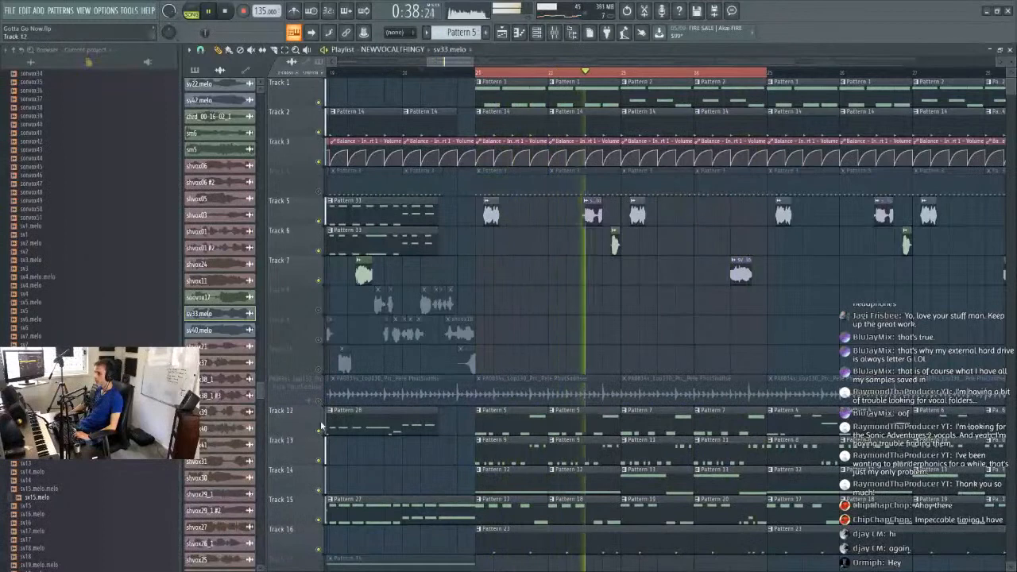
pyautogui.click(319, 549)
pyautogui.click(319, 400)
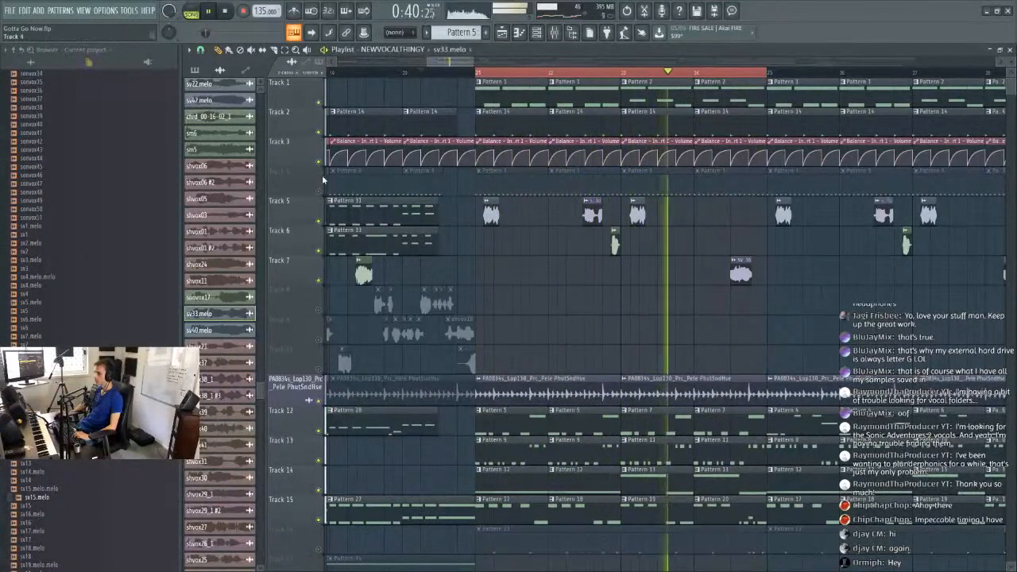
pyautogui.click(320, 192)
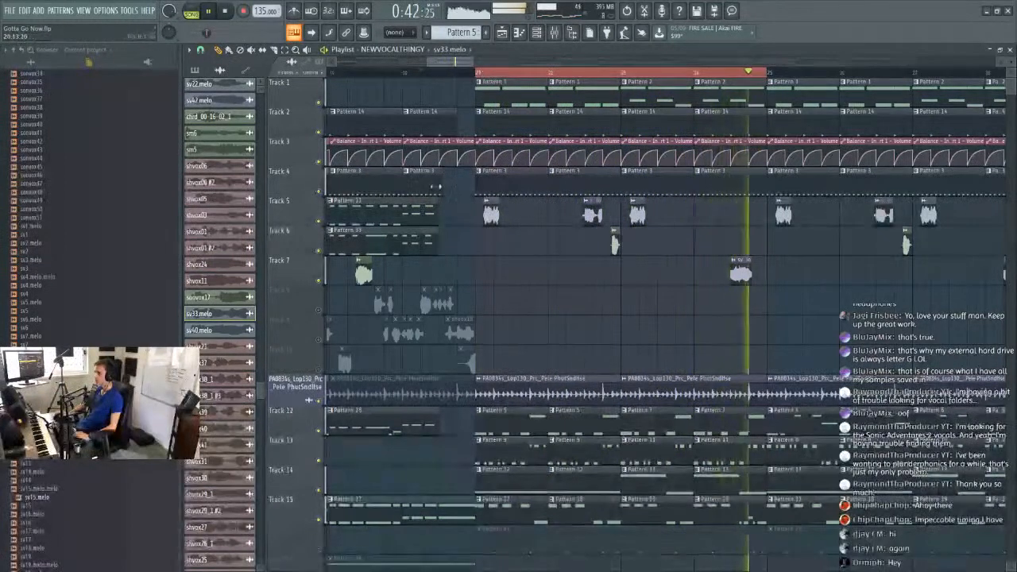
pyautogui.click(321, 402)
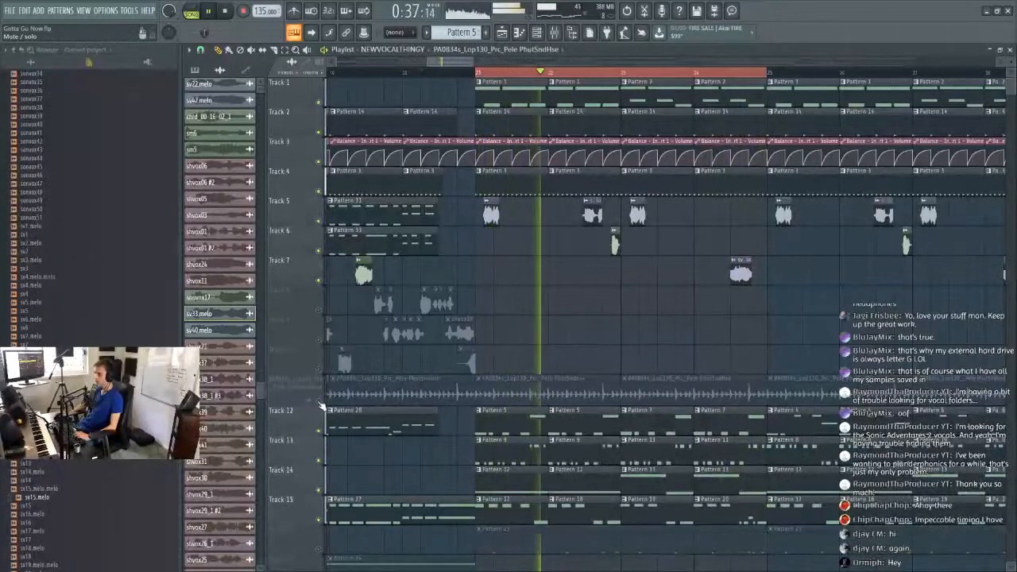
pyautogui.click(320, 402)
pyautogui.press('space')
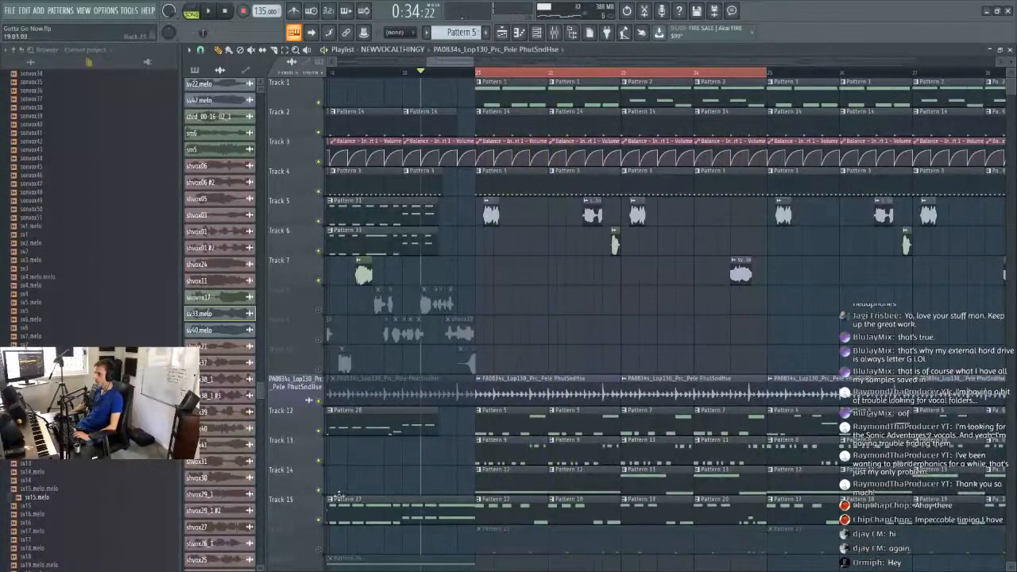
# Look over the lower playlist tracks and replay the section from the start of bar 21.
pyautogui.scroll(-5, 322, 550)
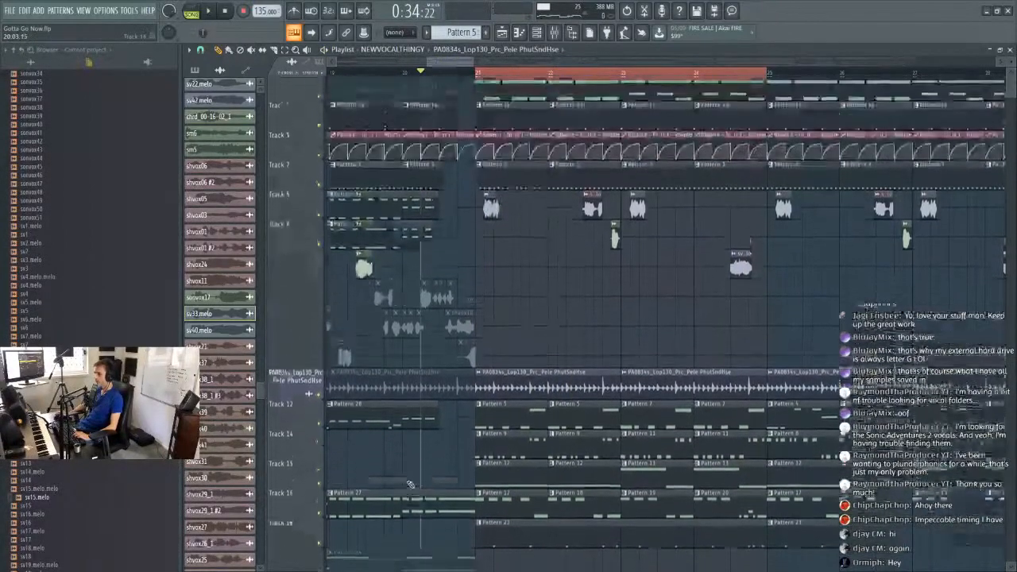
pyautogui.scroll(-8, 359, 366)
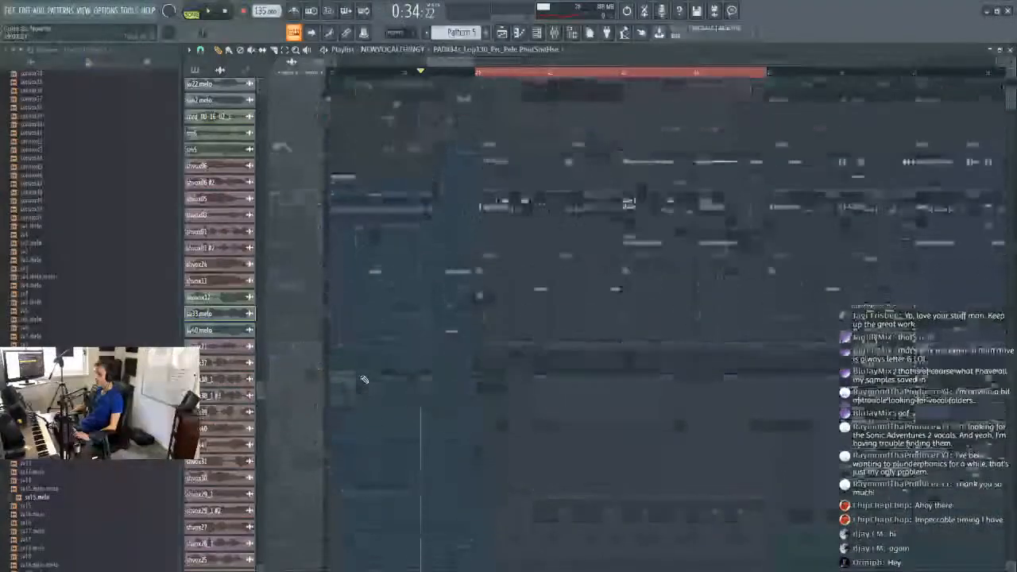
pyautogui.scroll(10, 360, 350)
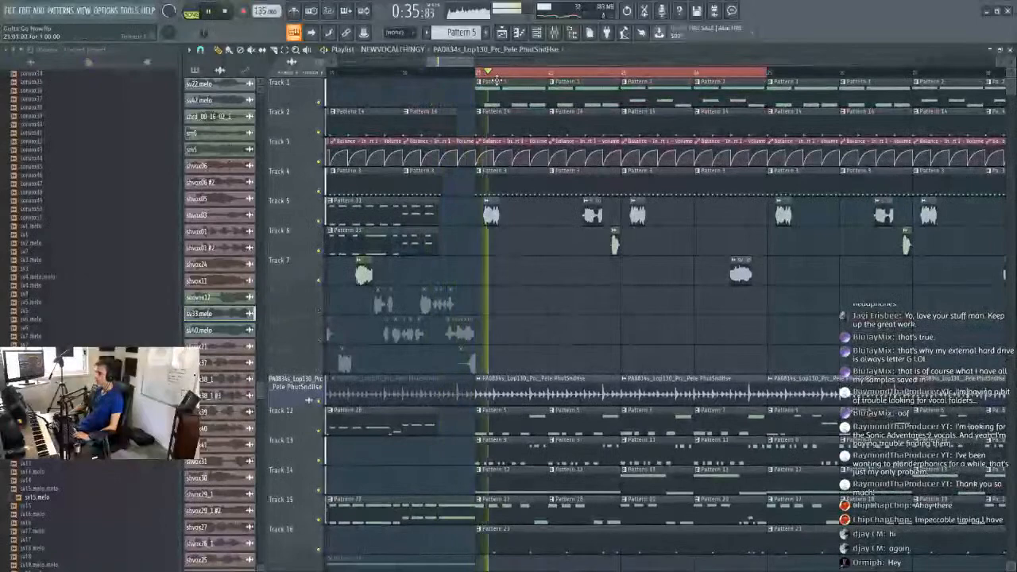
pyautogui.scroll(1, 518, 74)
pyautogui.scroll(2, 518, 74)
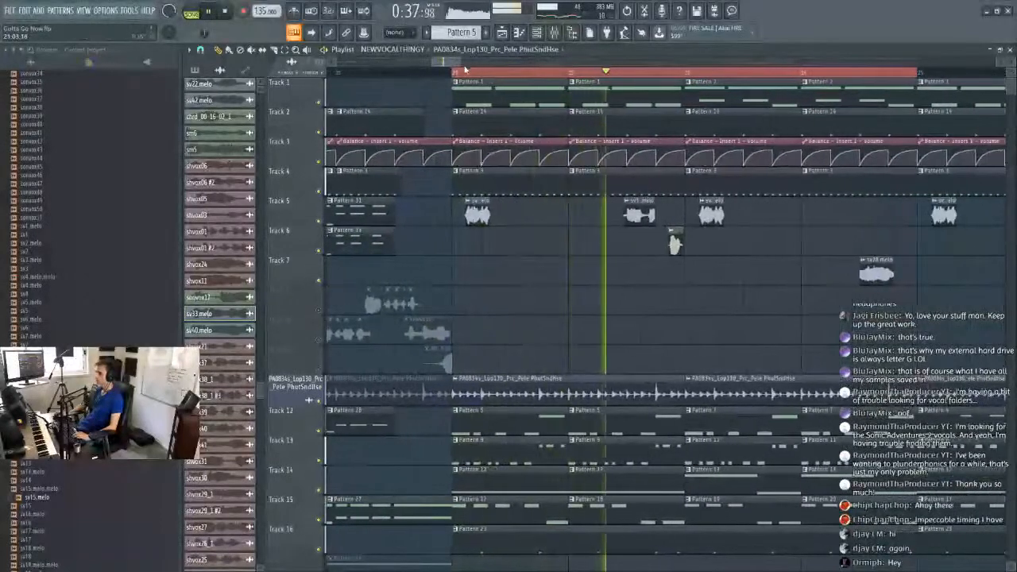
pyautogui.click(454, 74)
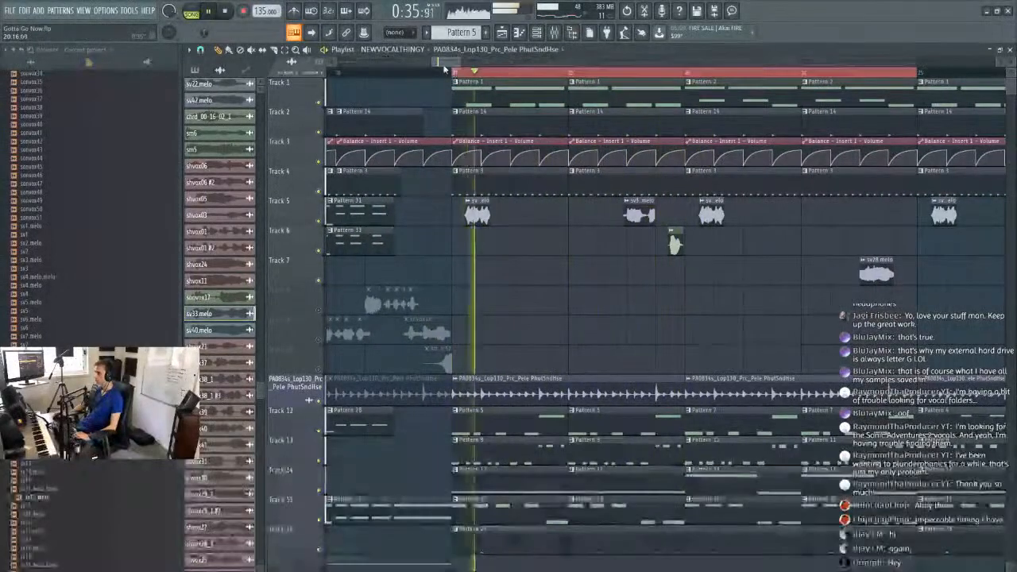
# Stop the looped playback, set the playlist snap to Bar and reposition the Pattern 4 clip on Track 12 at bar 22.
pyautogui.scroll(-1, 554, 77)
pyautogui.scroll(-4, 554, 77)
pyautogui.scroll(-1, 560, 318)
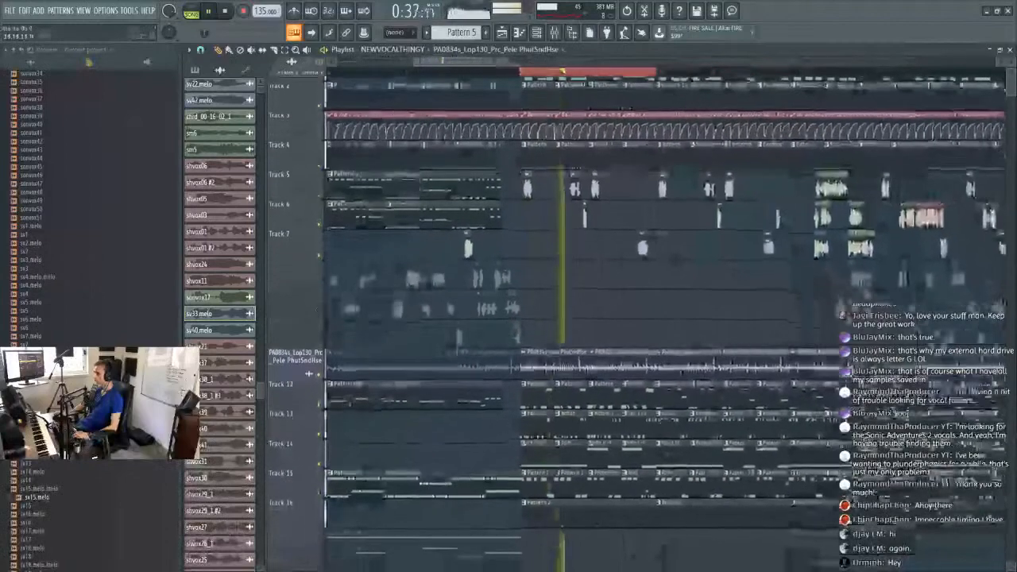
pyautogui.press('space')
pyautogui.press('space')
pyautogui.press('space')
pyautogui.doubleClick(562, 397)
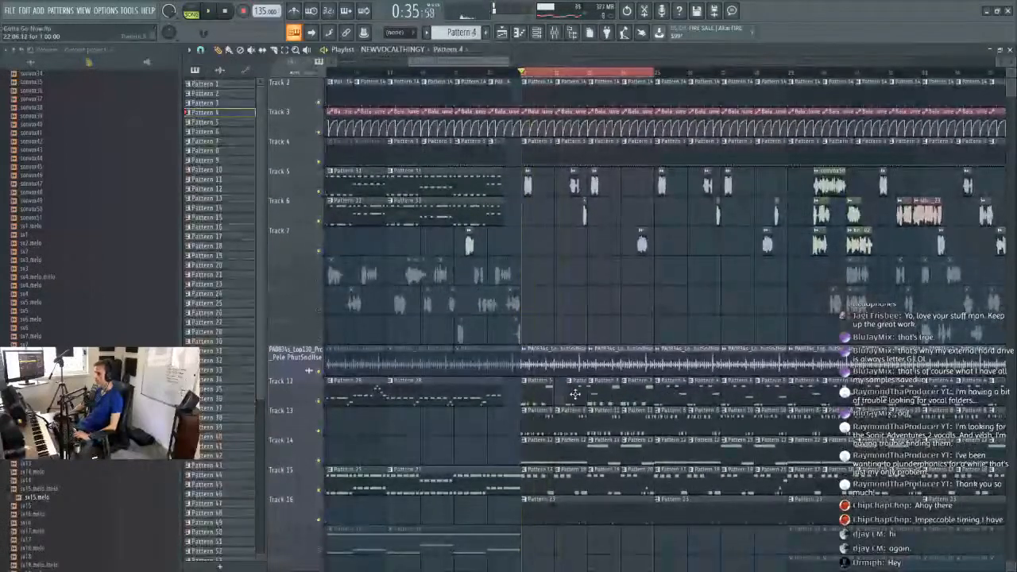
pyautogui.click(190, 50)
pyautogui.click(203, 51)
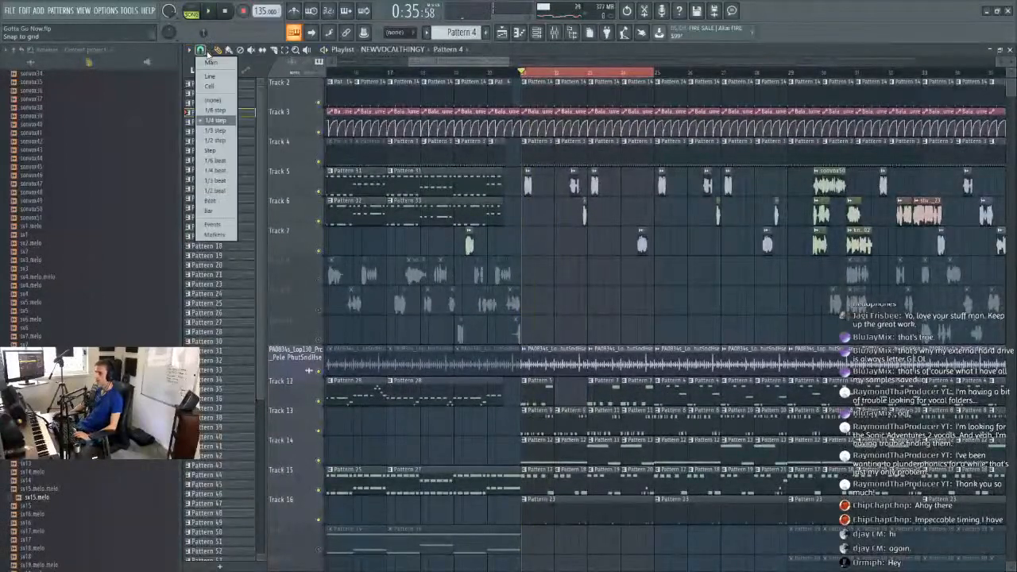
pyautogui.click(226, 212)
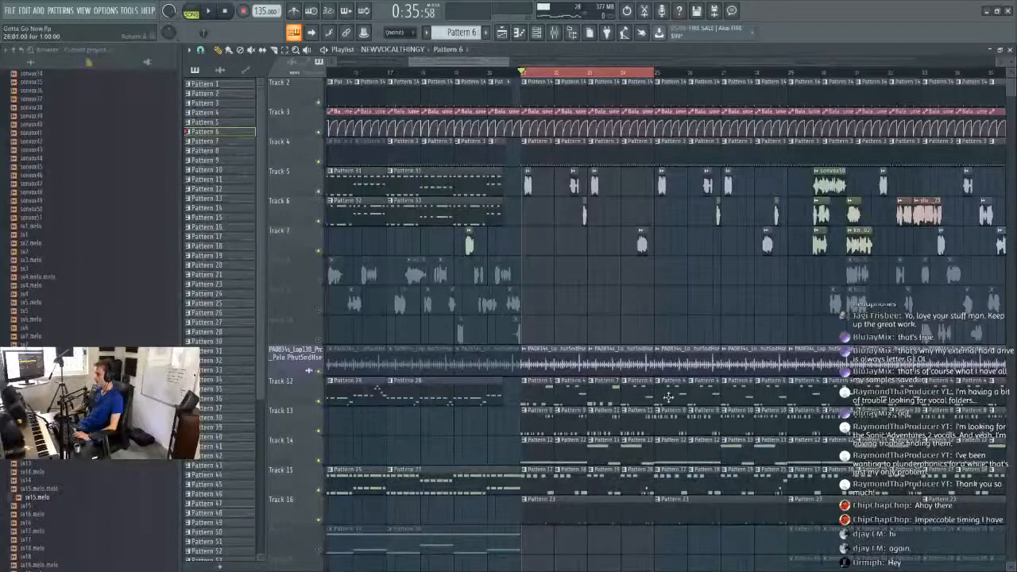
# Replay the looped section from just before bar 21.
pyautogui.scroll(3, 564, 74)
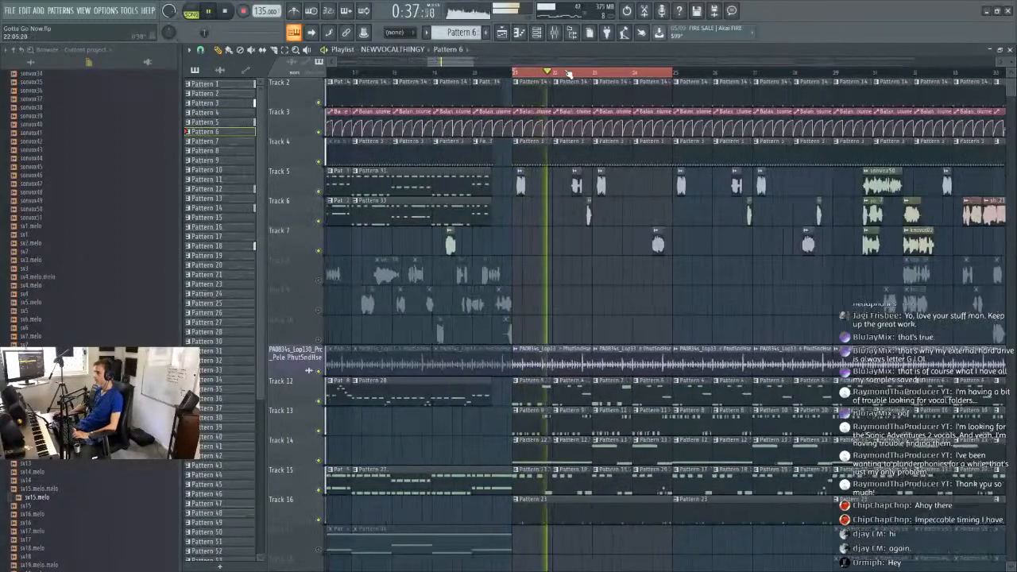
pyautogui.click(458, 73)
pyautogui.moveTo(447, 65)
pyautogui.mouseDown()
pyautogui.moveTo(456, 62)
pyautogui.moveTo(448, 63)
pyautogui.mouseUp()
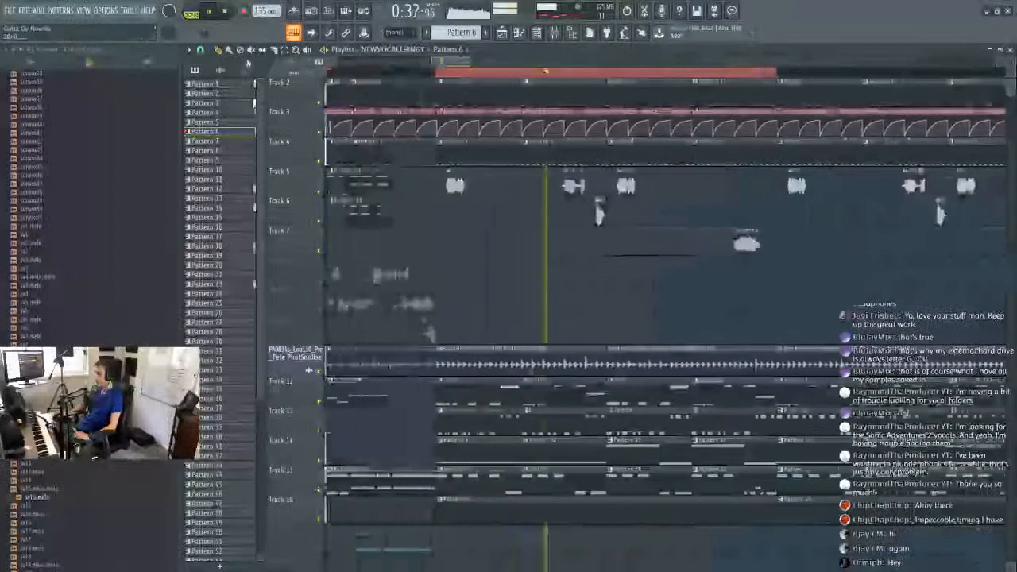
pyautogui.click(395, 73)
# Set the playlist snap to 1/4 beat and move the sv33.melo clips on Track 5 to the second half of bars 21 and 23.
pyautogui.click(207, 51)
pyautogui.click(212, 172)
pyautogui.moveTo(460, 63)
pyautogui.mouseDown()
pyautogui.moveTo(489, 73)
pyautogui.moveTo(454, 64)
pyautogui.mouseUp()
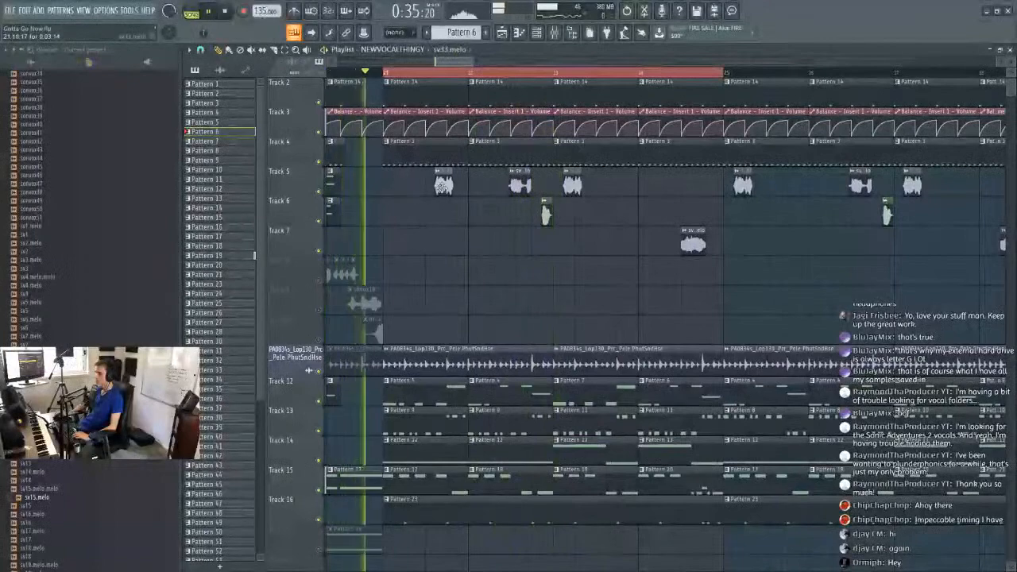
pyautogui.click(443, 191)
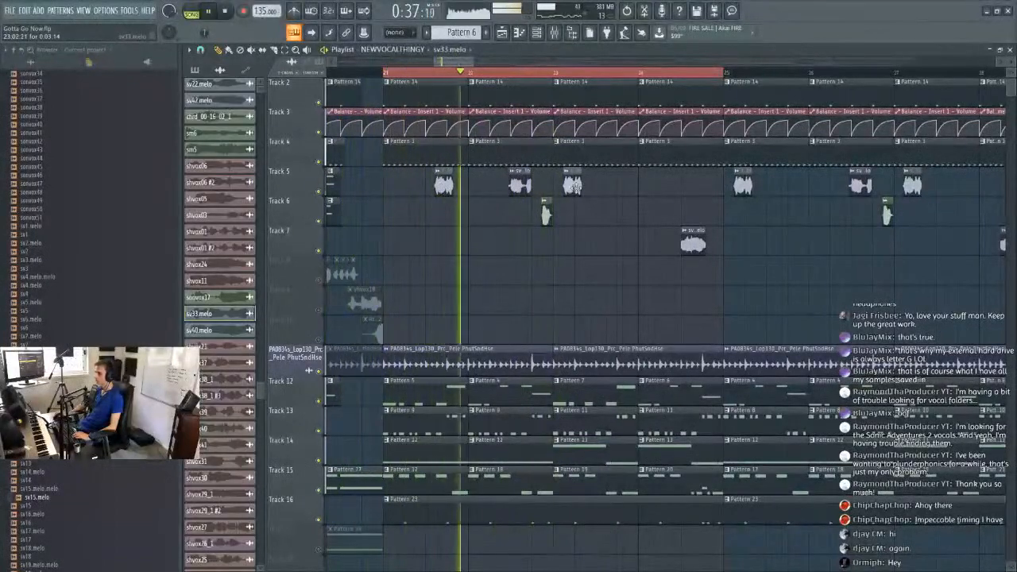
# Copy short vocal clips from Tracks 7 and 8 around bar 53 into bar 21 and unmute Track 8.
pyautogui.scroll(-10, 467, 71)
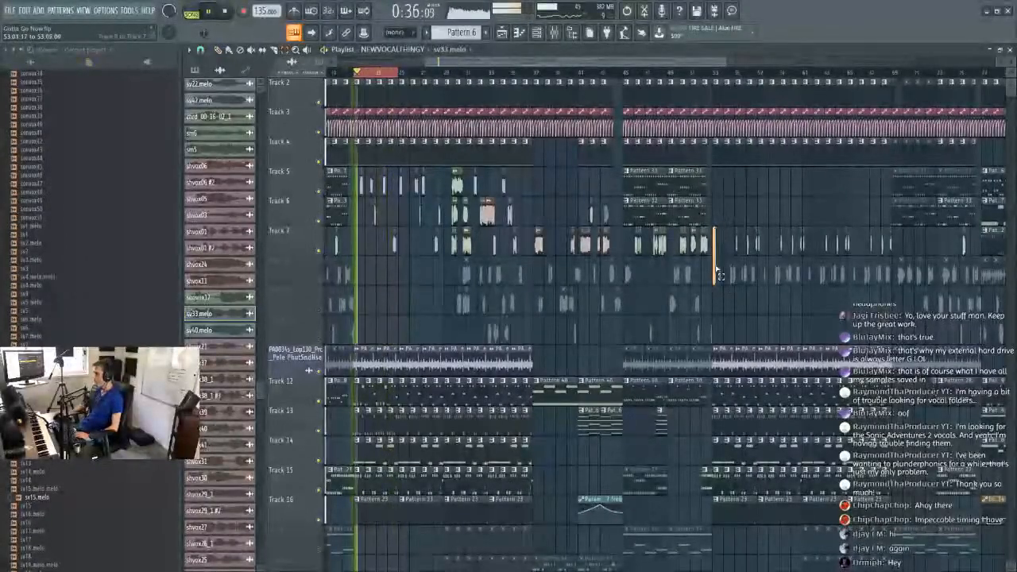
pyautogui.scroll(10, 353, 72)
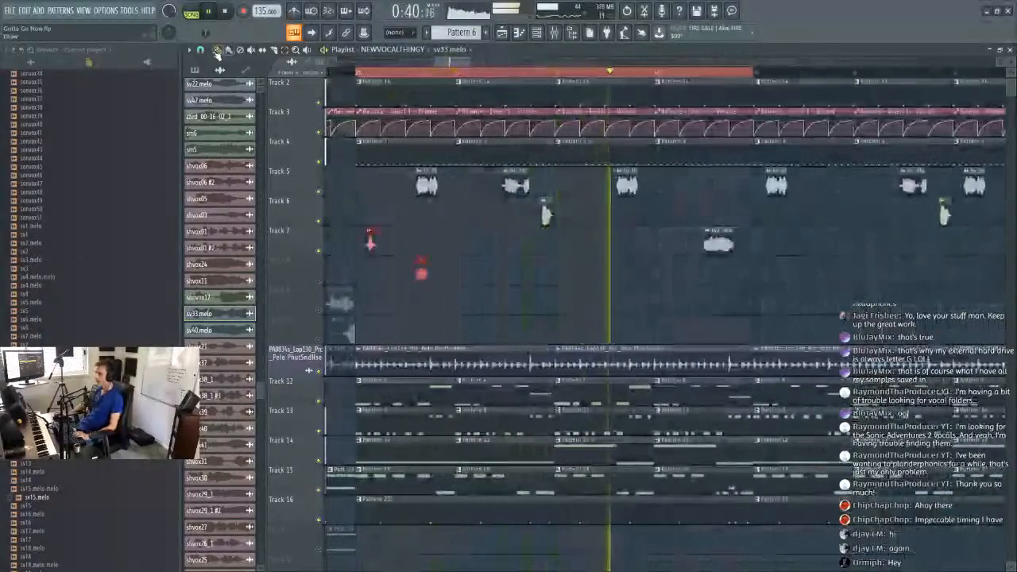
pyautogui.click(319, 280)
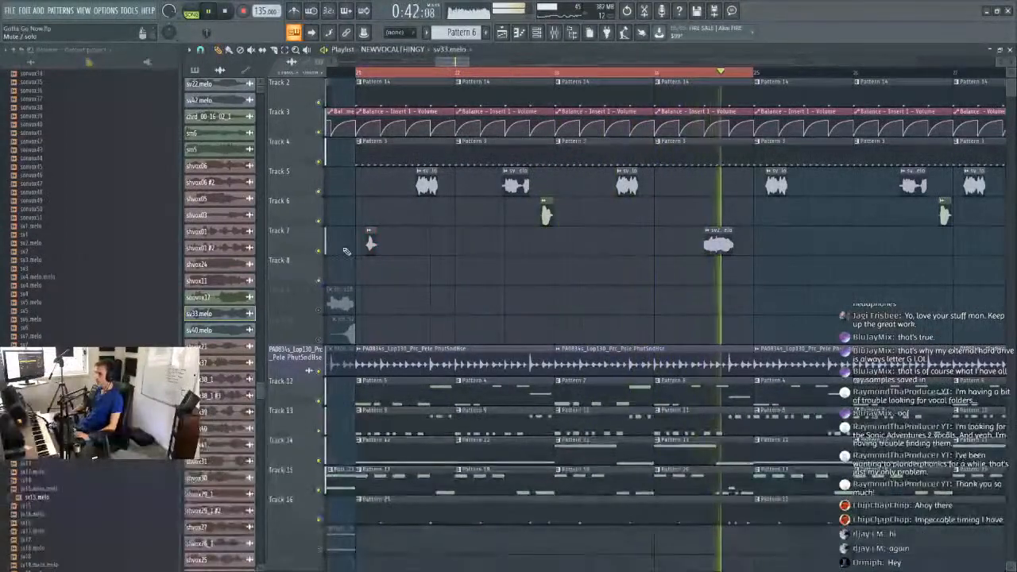
# Try a copy of the sv19.melo.melo vocal clip from around bar 53 on Track 7 in bar 21.
pyautogui.doubleClick(515, 186)
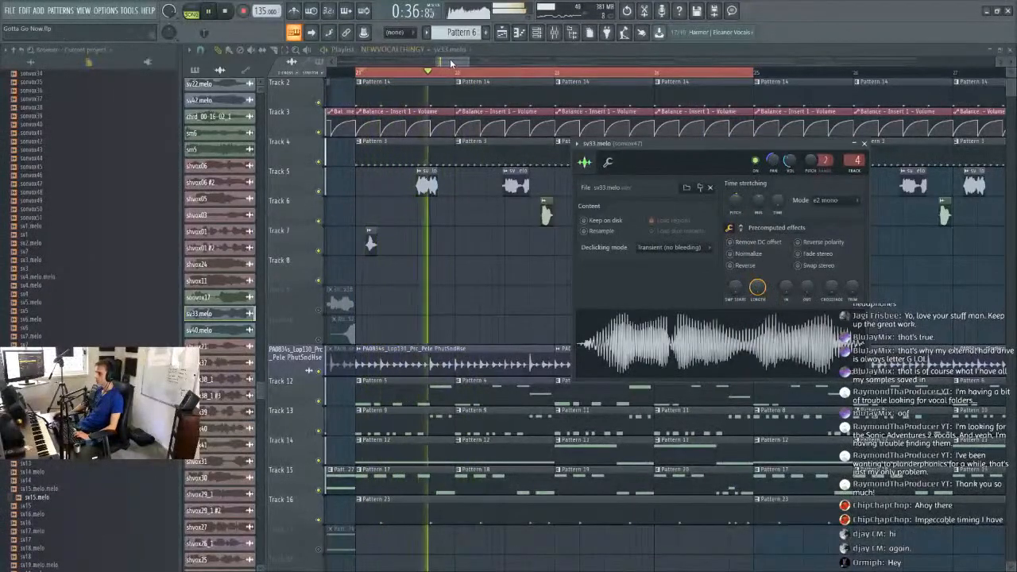
pyautogui.scroll(-10, 449, 71)
pyautogui.press('Escape')
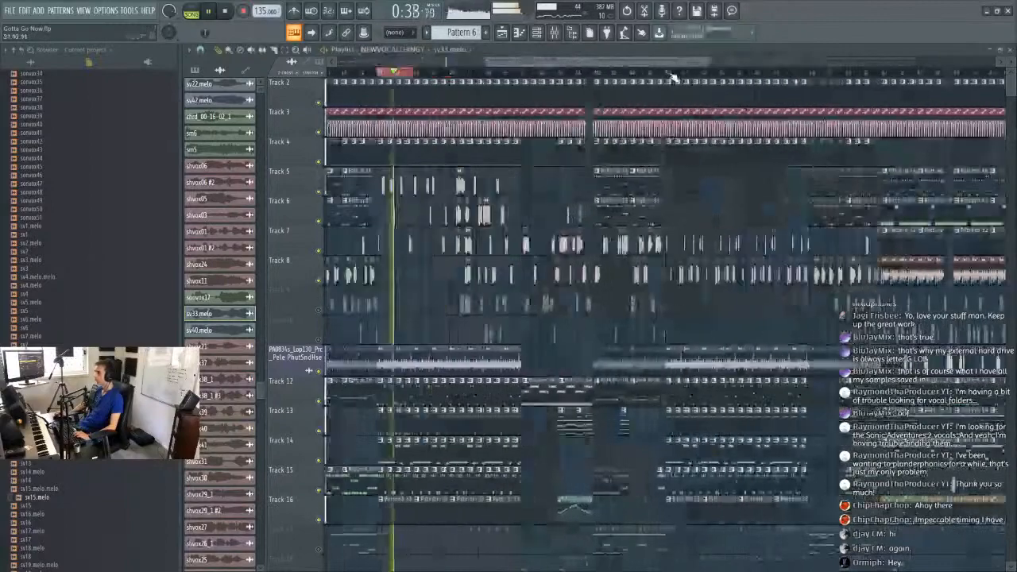
pyautogui.scroll(8, 671, 74)
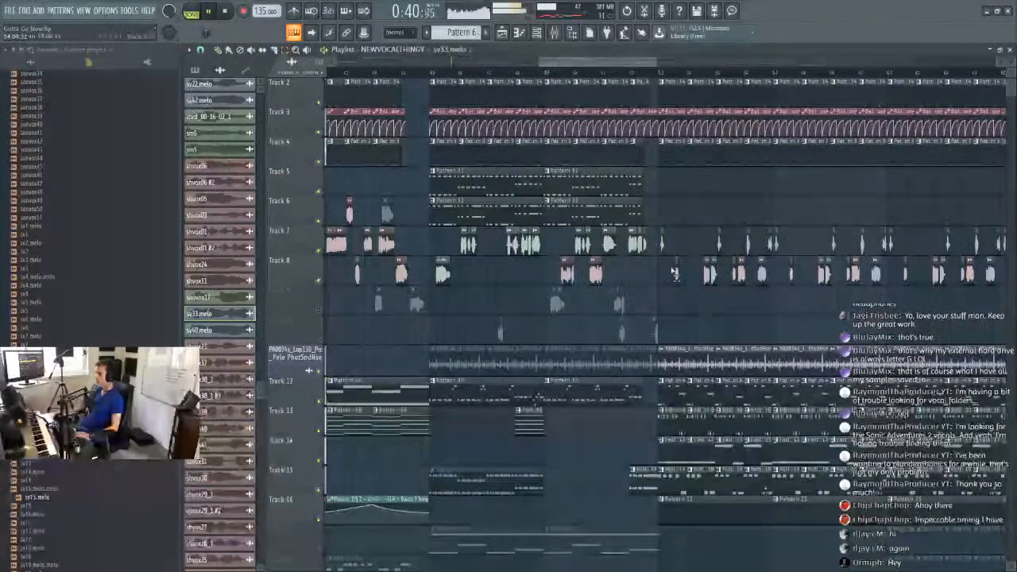
pyautogui.moveTo(540, 64); pyautogui.dragTo(430, 72)
pyautogui.scroll(8, 430, 72)
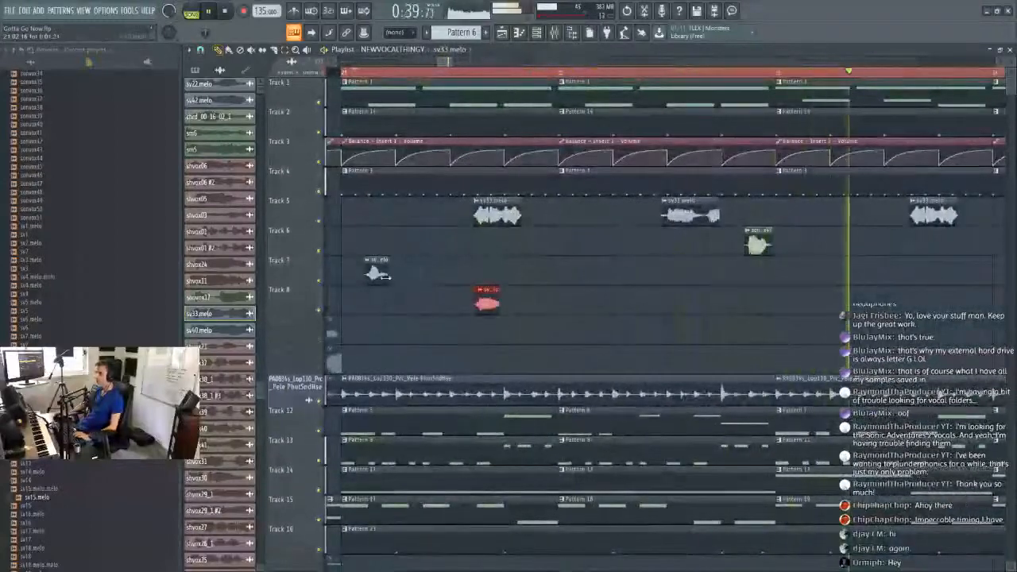
pyautogui.moveTo(470, 262); pyautogui.dragTo(431, 272)
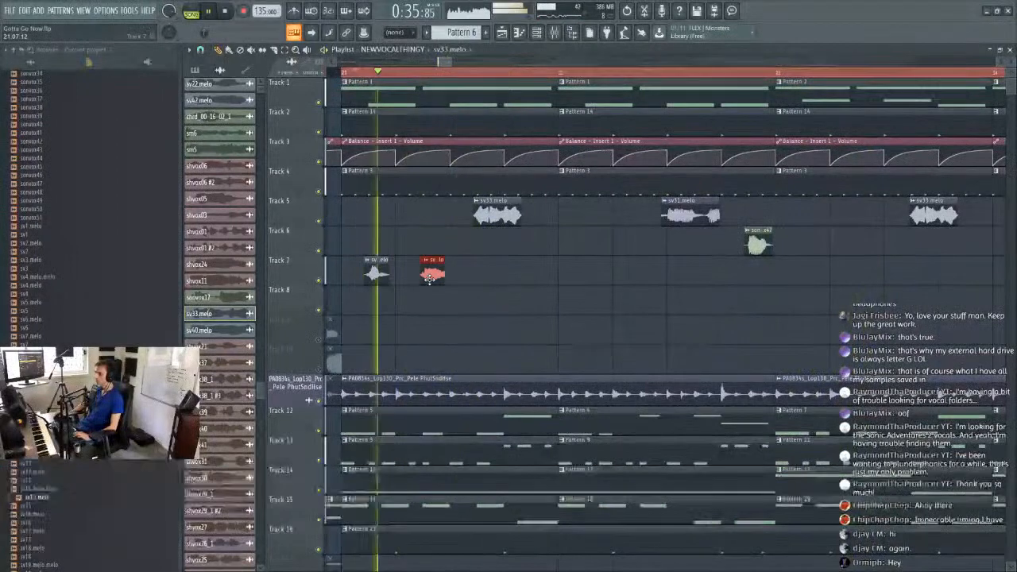
pyautogui.doubleClick(428, 275)
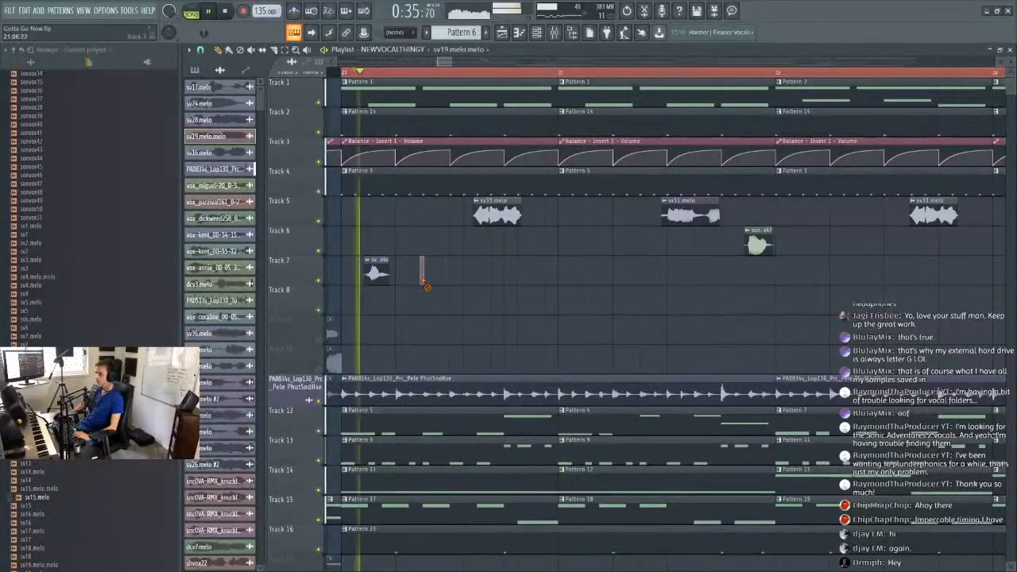
# Check the sonvox47 vocal sample's channel settings and close them.
pyautogui.moveTo(493, 210); pyautogui.dragTo(452, 218)
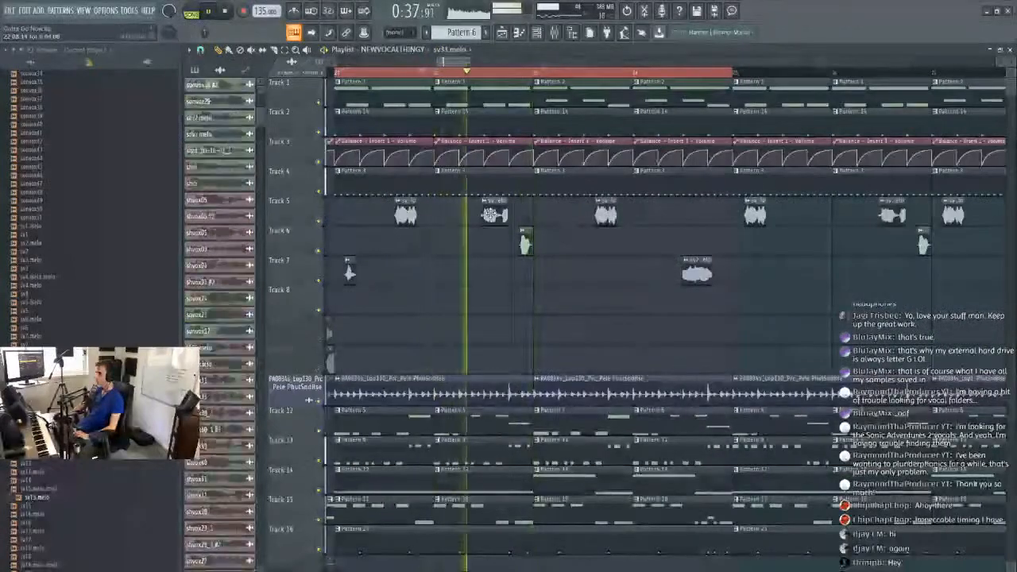
pyautogui.click(404, 195)
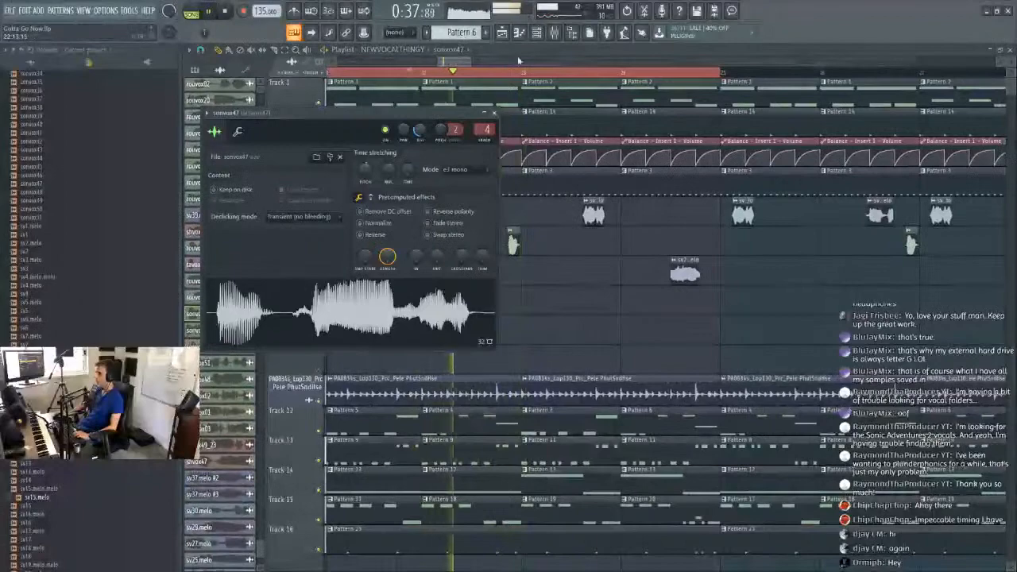
pyautogui.click(493, 112)
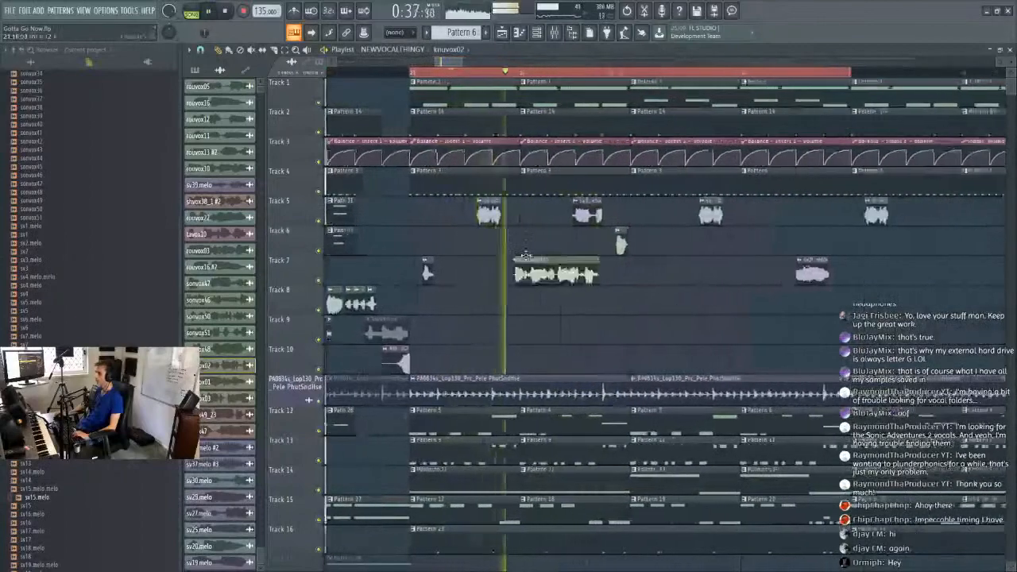
# Move the knuvox02 vocal clip to Track 6 in bar 23 and set the playlist snap to 1/4 beat.
pyautogui.moveTo(614, 275); pyautogui.dragTo(694, 246)
pyautogui.click(201, 50)
pyautogui.click(211, 170)
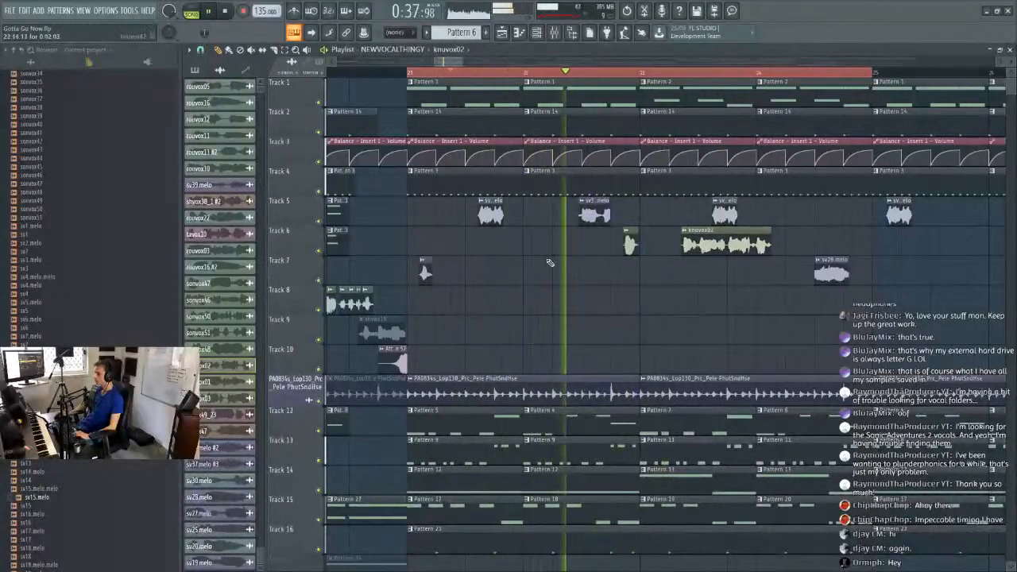
# Try an sv17.melo clip on Track 7 in bar 23 and a resize of the knuvox02 clip at bar 24.
pyautogui.click(658, 271)
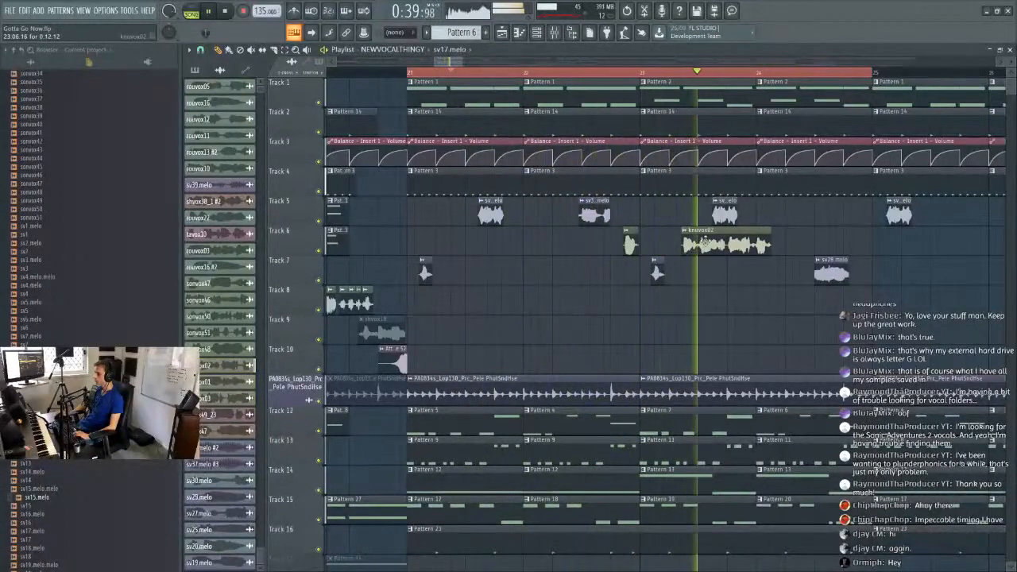
pyautogui.rightClick(657, 272)
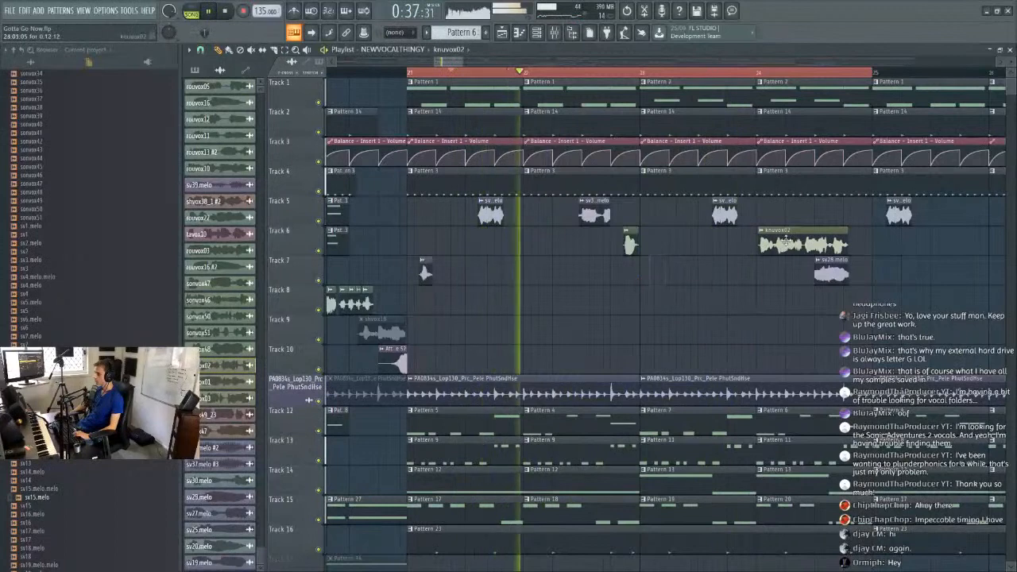
pyautogui.moveTo(763, 251)
pyautogui.mouseDown()
pyautogui.moveTo(804, 252)
pyautogui.moveTo(758, 249)
pyautogui.mouseUp()
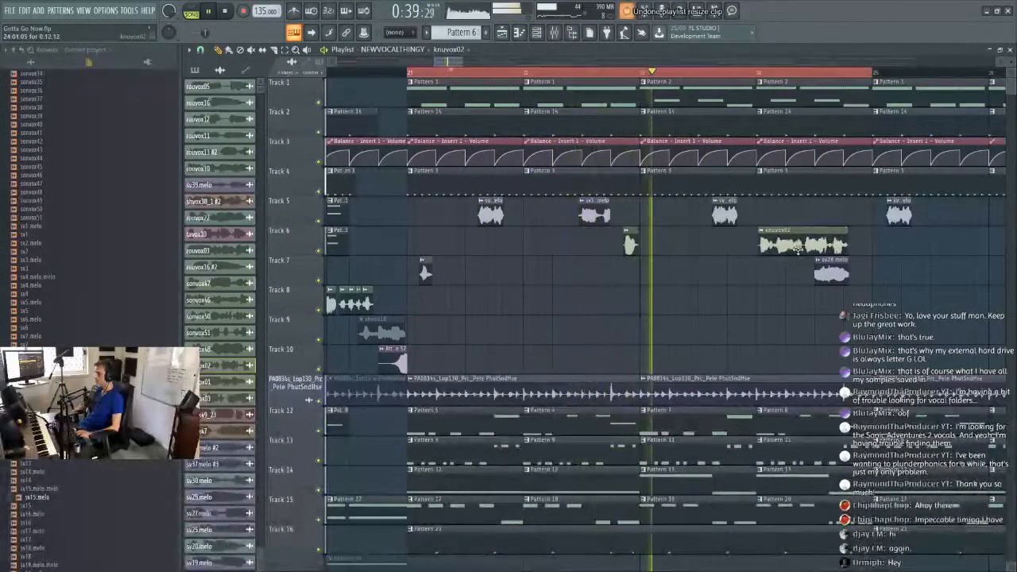
pyautogui.hotkey('ctrl', 'z')
# Shorten the knuvox02 clip and place it on Track 6 just after the start of bar 22, checking it in playback.
pyautogui.click(327, 73)
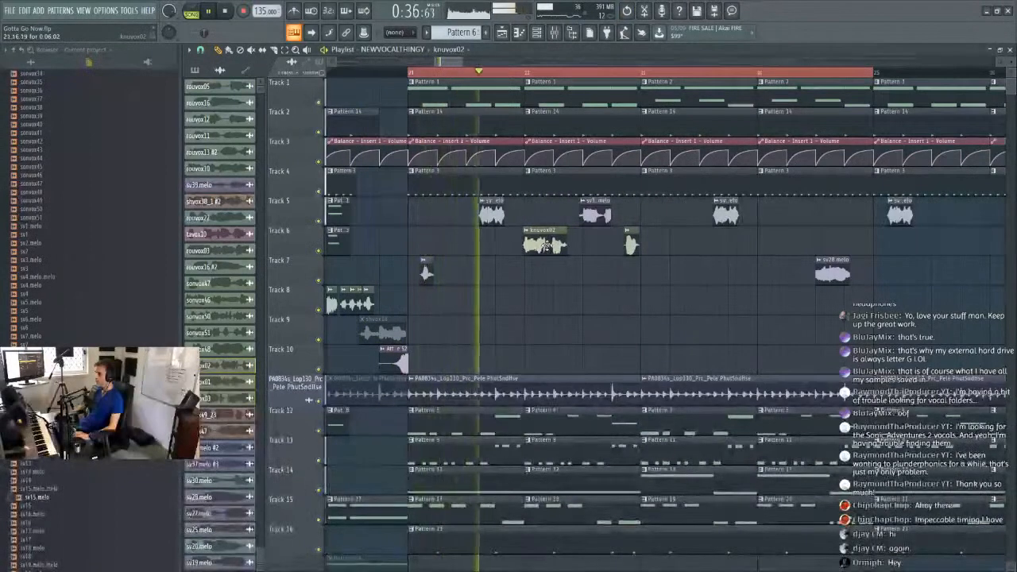
pyautogui.press('space')
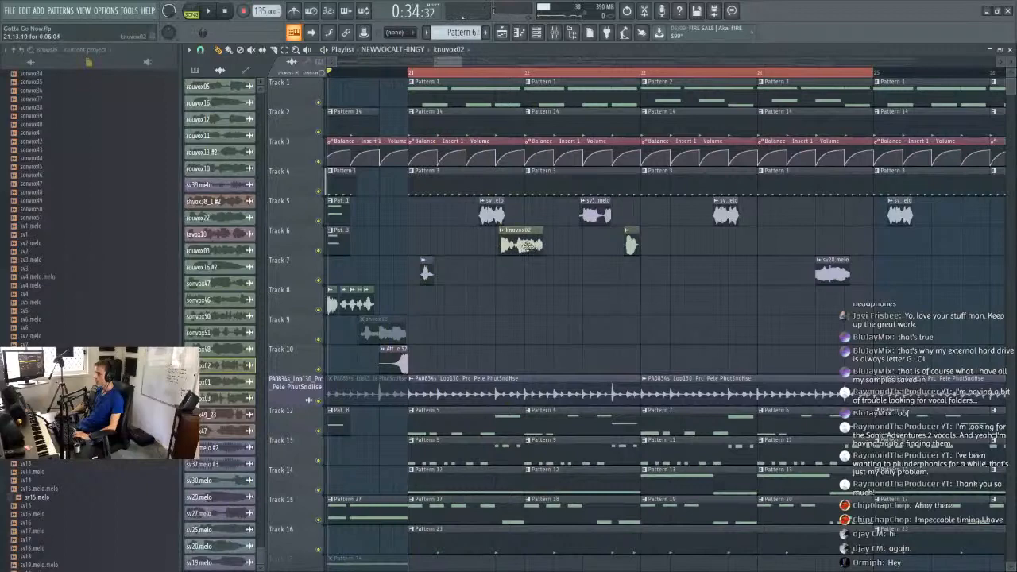
pyautogui.doubleClick(561, 245)
pyautogui.press('space')
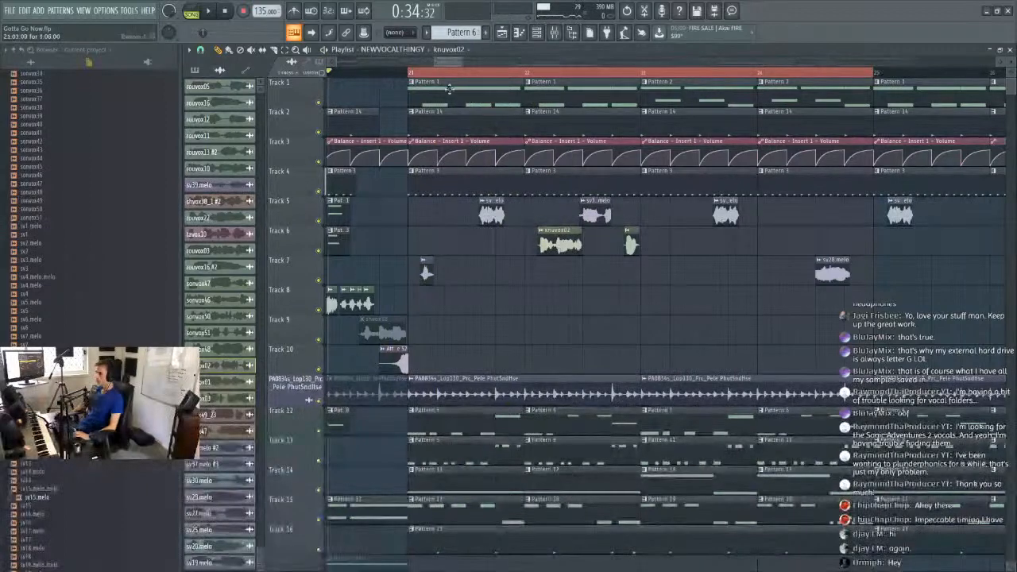
pyautogui.click(545, 76)
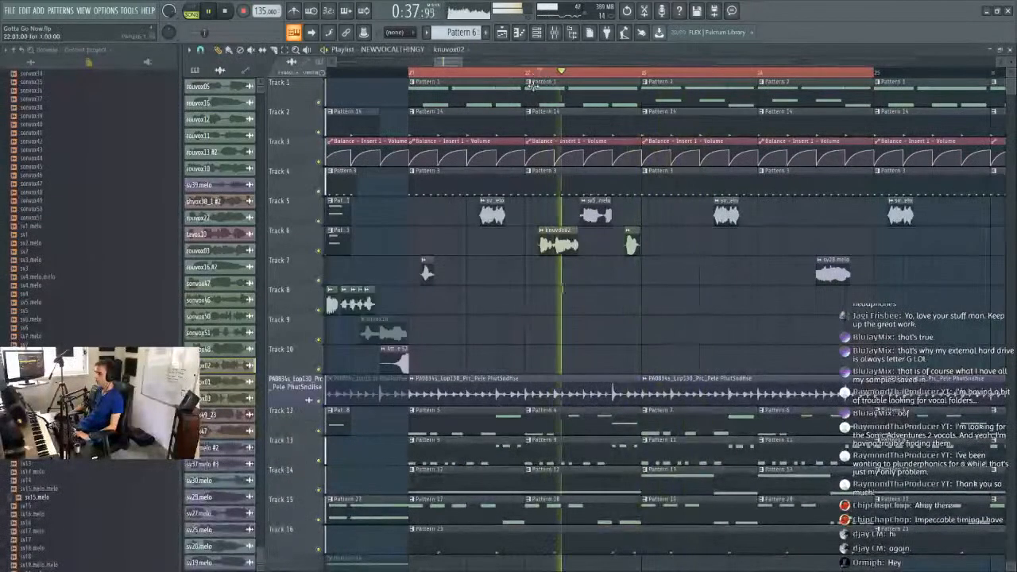
pyautogui.doubleClick(548, 235)
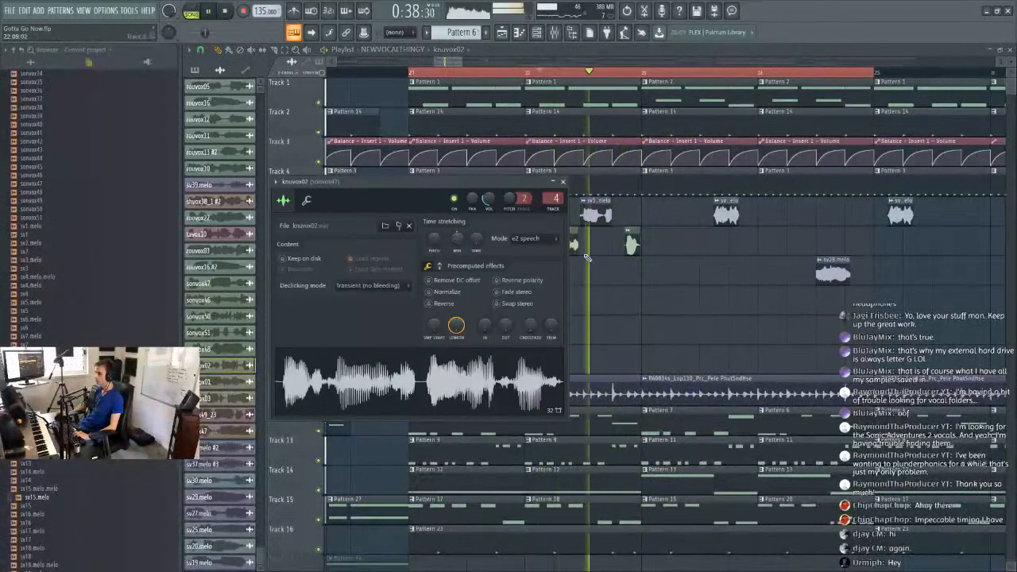
pyautogui.press('Escape')
# Adjust the knuvox02 sample's time stretching and split its clip on Track 6 in bar 22 into two pieces.
pyautogui.scroll(3, 530, 77)
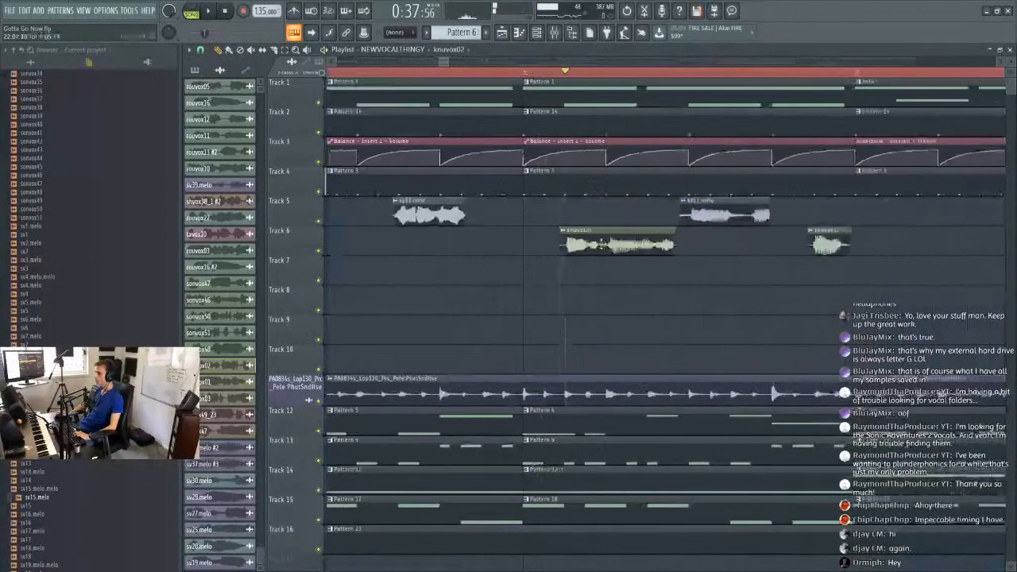
pyautogui.doubleClick(599, 247)
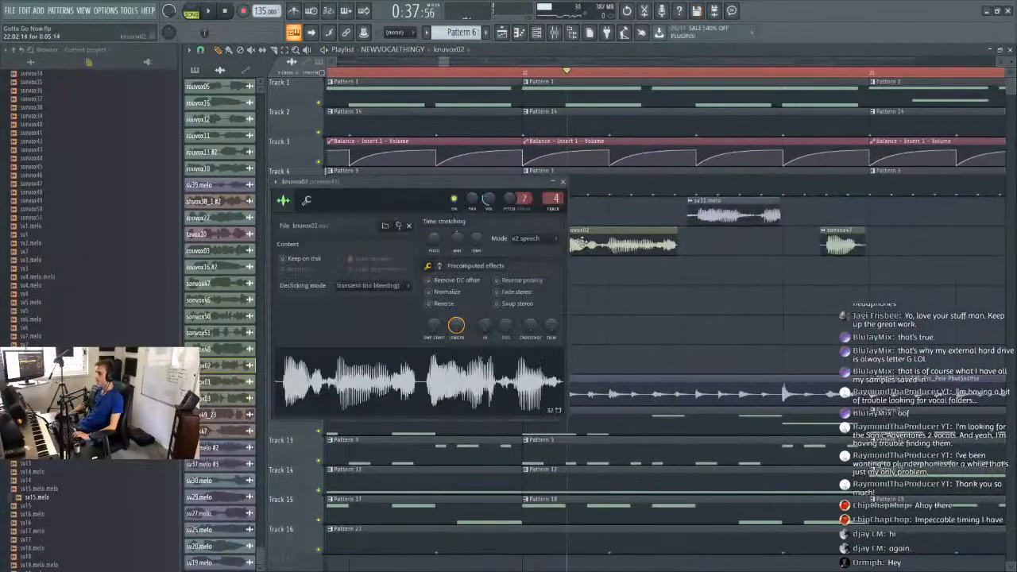
pyautogui.moveTo(457, 237); pyautogui.dragTo(460, 238)
pyautogui.press('Escape')
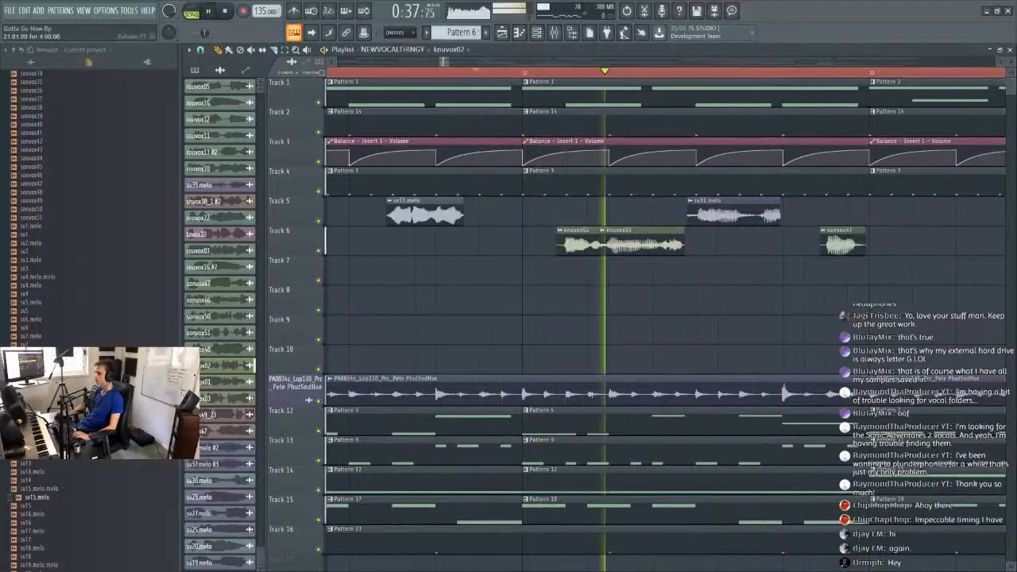
pyautogui.press('space')
pyautogui.press('space')
# Slice off the tail of the second knuvox02 piece in bar 22, delete it and replay the passage.
pyautogui.doubleClick(645, 242)
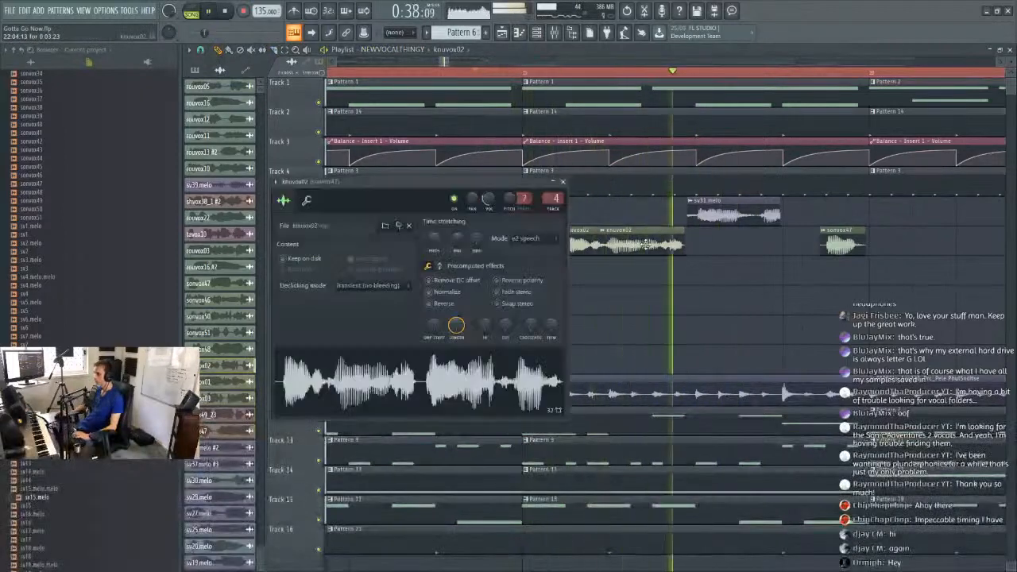
pyautogui.click(563, 181)
pyautogui.press('space')
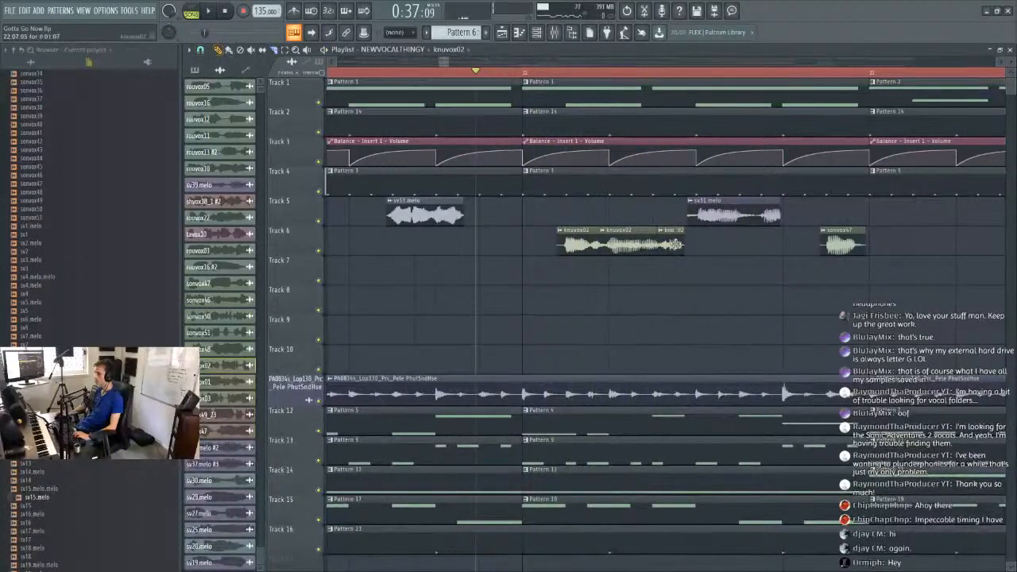
pyautogui.press('space')
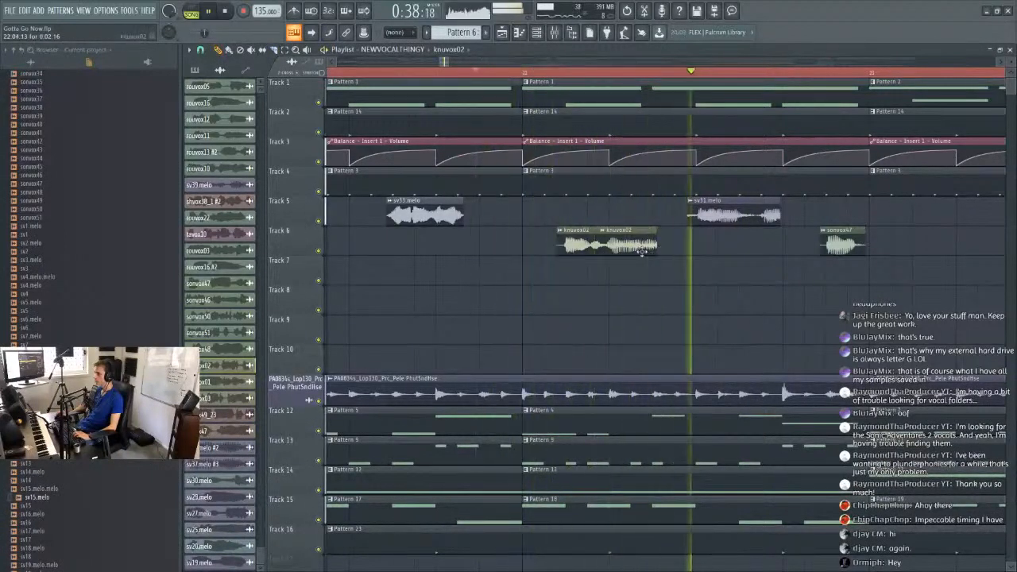
# Fine-tune the time stretching of the knuvox02 sample during playback and close its settings.
pyautogui.doubleClick(647, 244)
pyautogui.scroll(1, 457, 241)
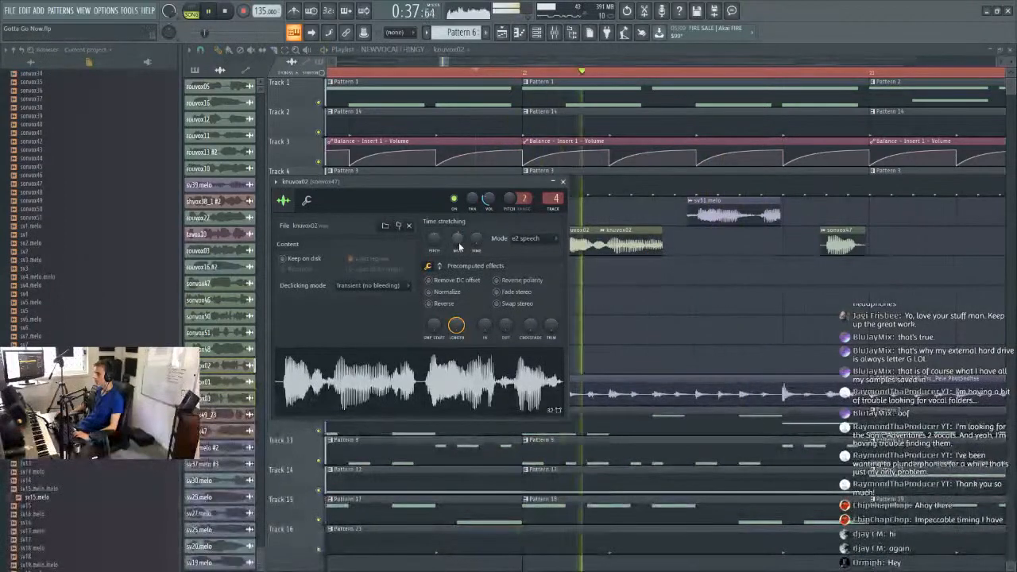
pyautogui.press('space')
pyautogui.press('space')
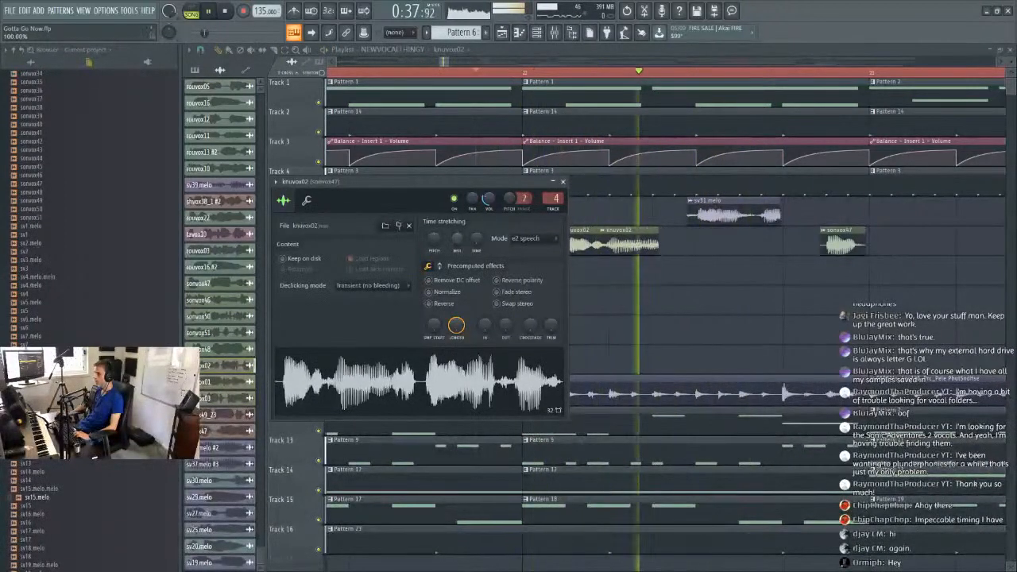
pyautogui.click(563, 181)
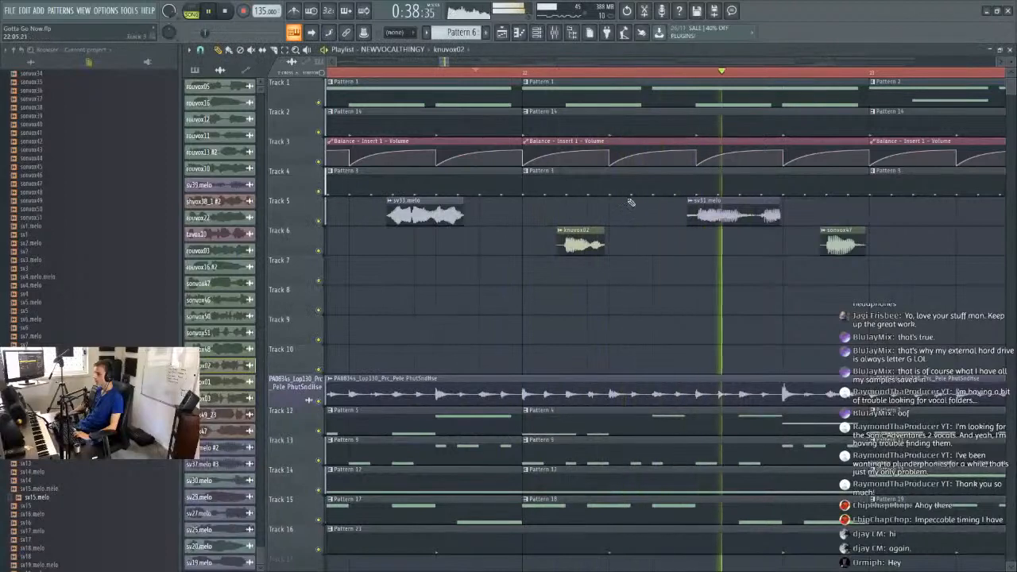
# Re-place the second knuvox02 piece on Track 6 in bar 22 with a gap after the first, trim it and replay.
pyautogui.click(646, 245)
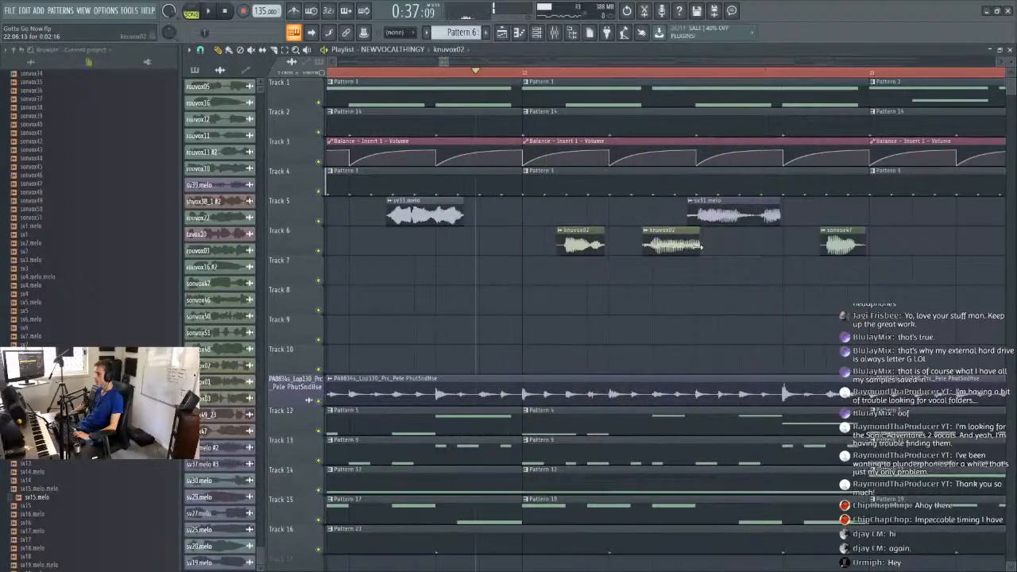
pyautogui.moveTo(718, 247); pyautogui.dragTo(663, 248)
pyautogui.press('space')
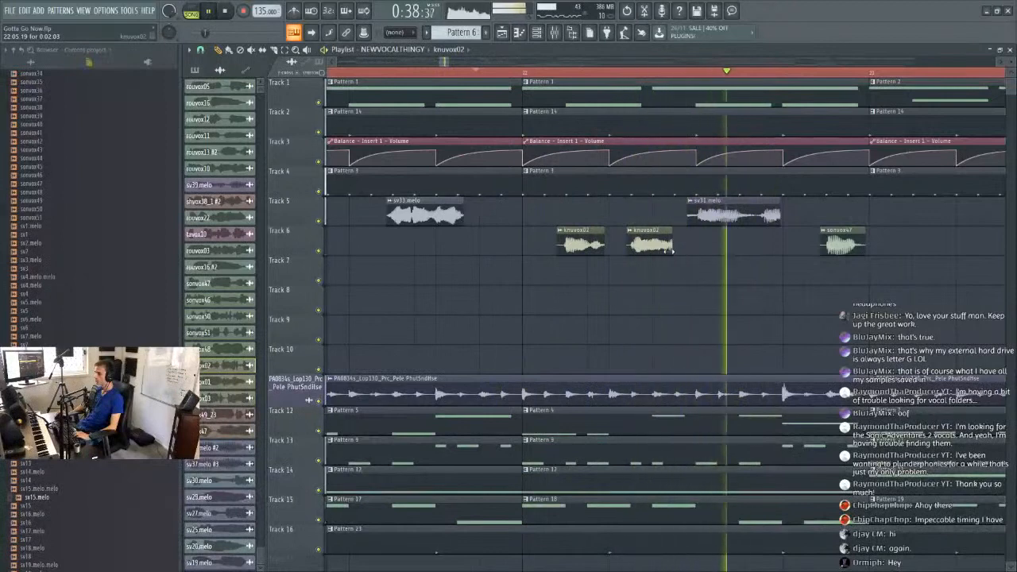
pyautogui.moveTo(675, 249); pyautogui.dragTo(701, 248)
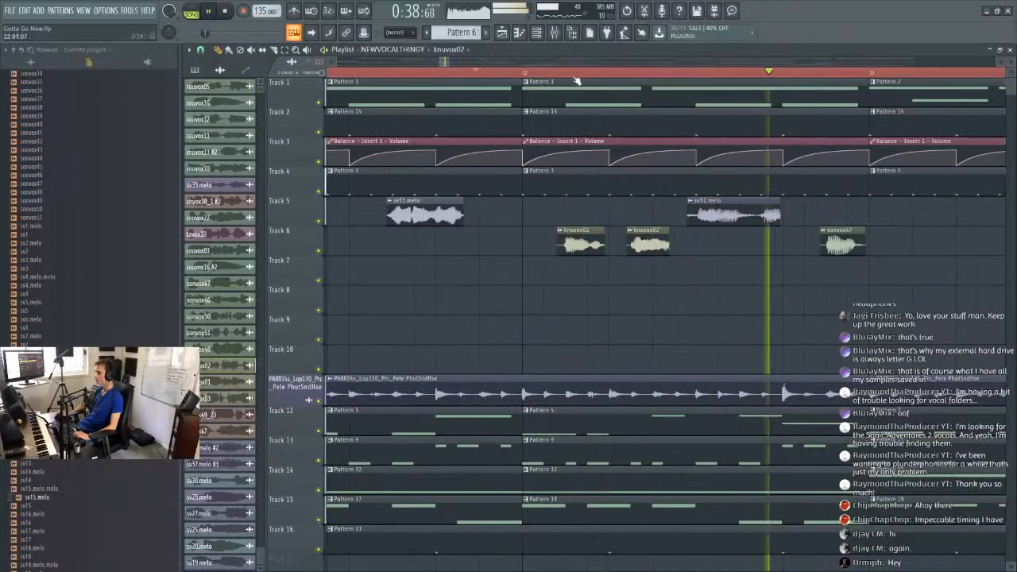
# Look through existing vocal clips across the arrangement, auditioning the sonvox51 and sonvox48 samples as candidates for bar 22.
pyautogui.scroll(-2, 564, 74)
pyautogui.scroll(-2, 564, 74)
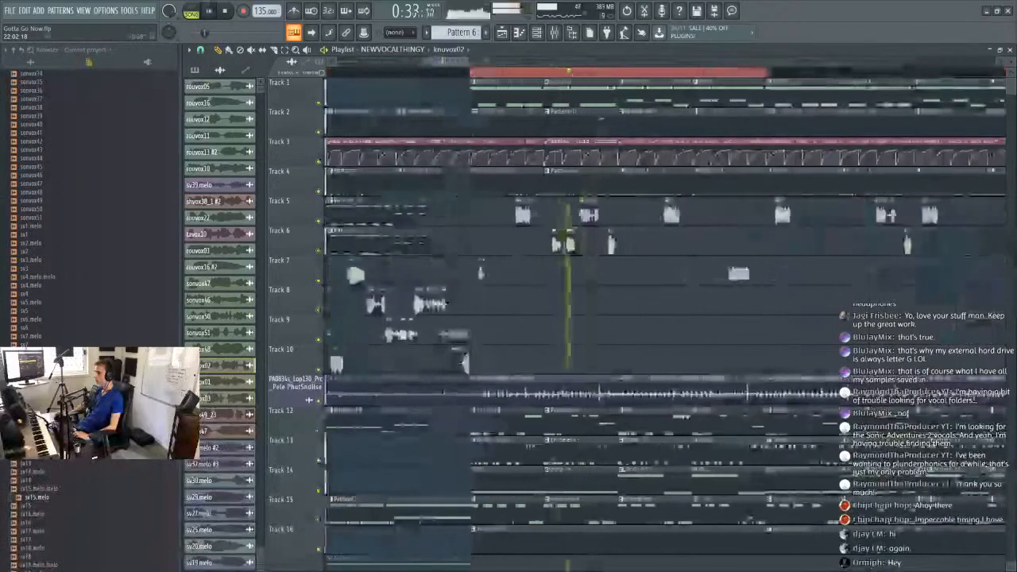
pyautogui.scroll(-3, 531, 80)
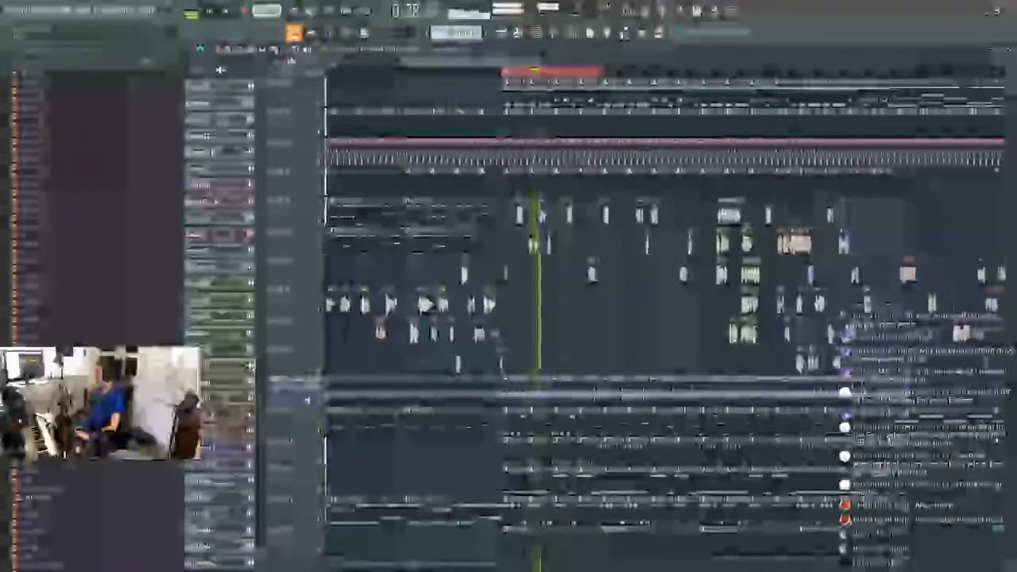
pyautogui.doubleClick(535, 240)
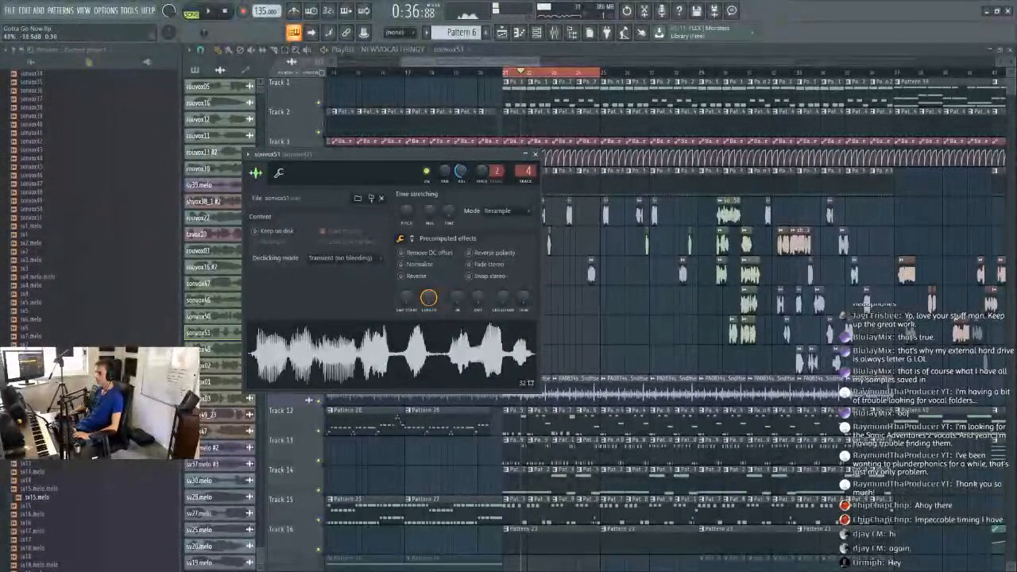
pyautogui.doubleClick(747, 331)
pyautogui.moveTo(742, 216); pyautogui.dragTo(636, 376)
pyautogui.doubleClick(521, 208)
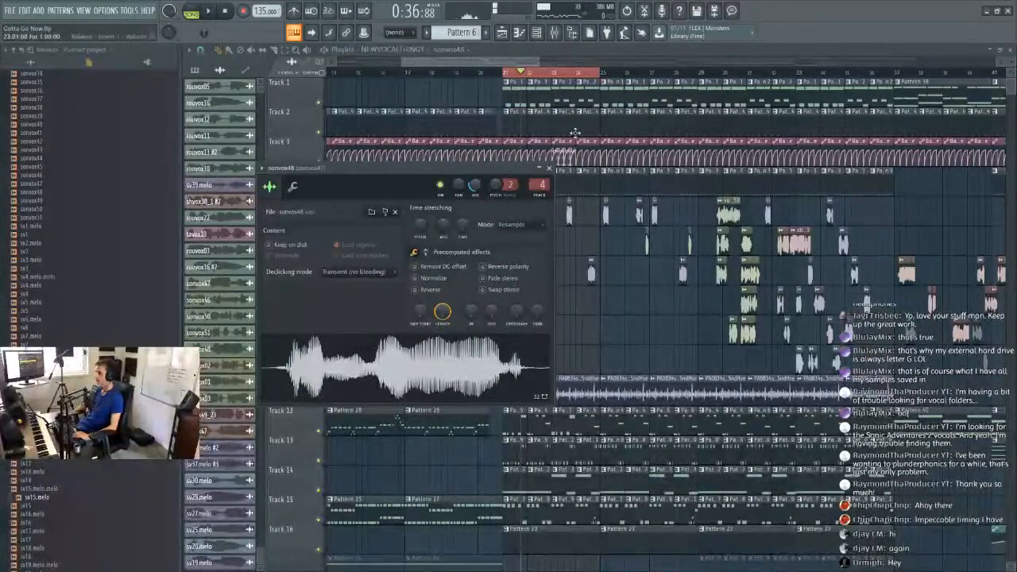
# Try a sonvox48 clip on Track 8 in the middle of bar 22, using the e3 mono stretch mode.
pyautogui.scroll(4, 545, 76)
pyautogui.moveTo(416, 76); pyautogui.dragTo(484, 83)
pyautogui.scroll(4, 585, 77)
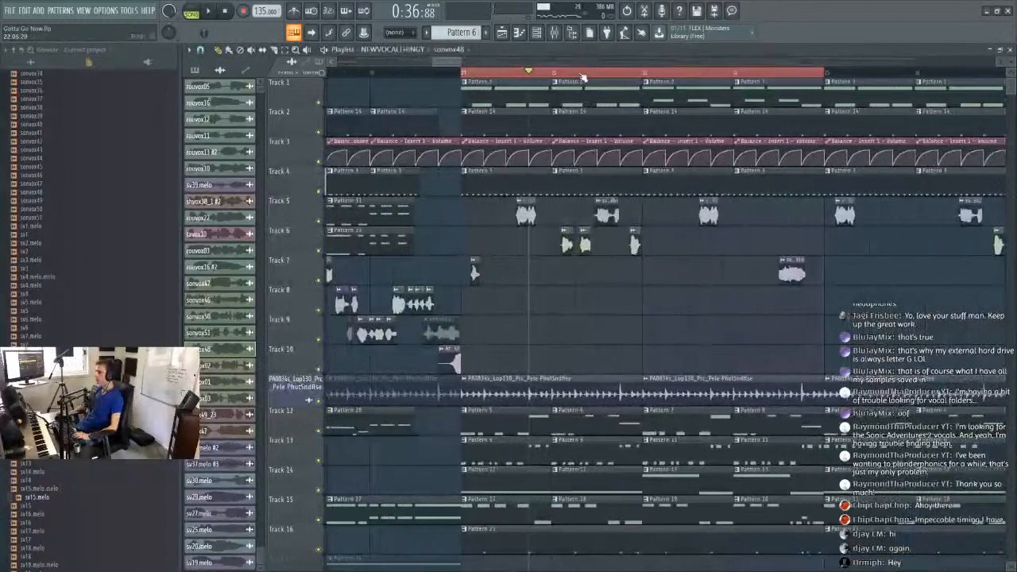
pyautogui.click(620, 303)
pyautogui.doubleClick(619, 303)
pyautogui.click(512, 224)
pyautogui.click(551, 257)
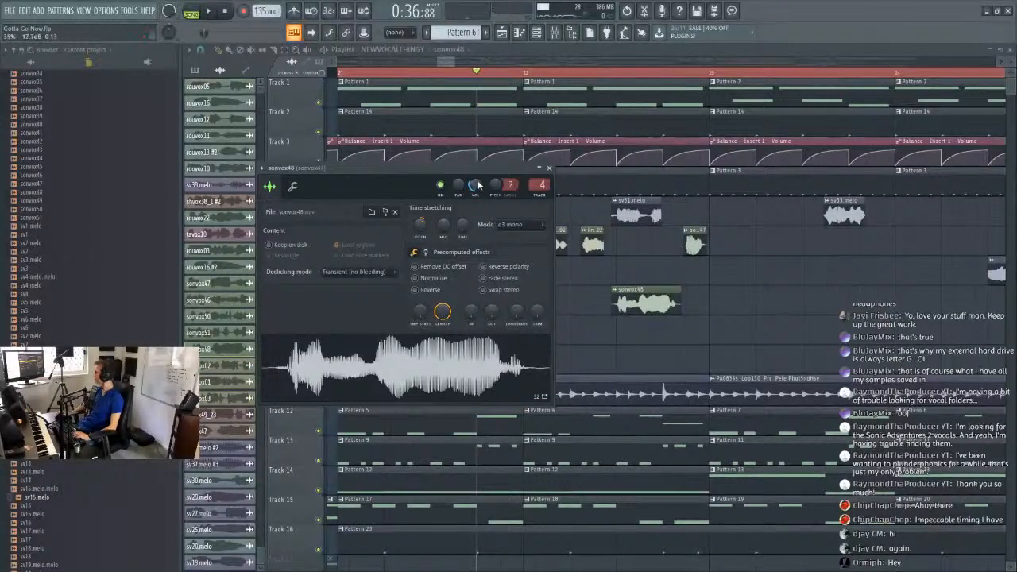
# Try the sonvox48 clip further along in bar 22 on Track 8 and check it in playback.
pyautogui.scroll(3, 637, 76)
pyautogui.moveTo(634, 298); pyautogui.dragTo(715, 296)
pyautogui.press('space')
pyautogui.press('space')
pyautogui.doubleClick(715, 296)
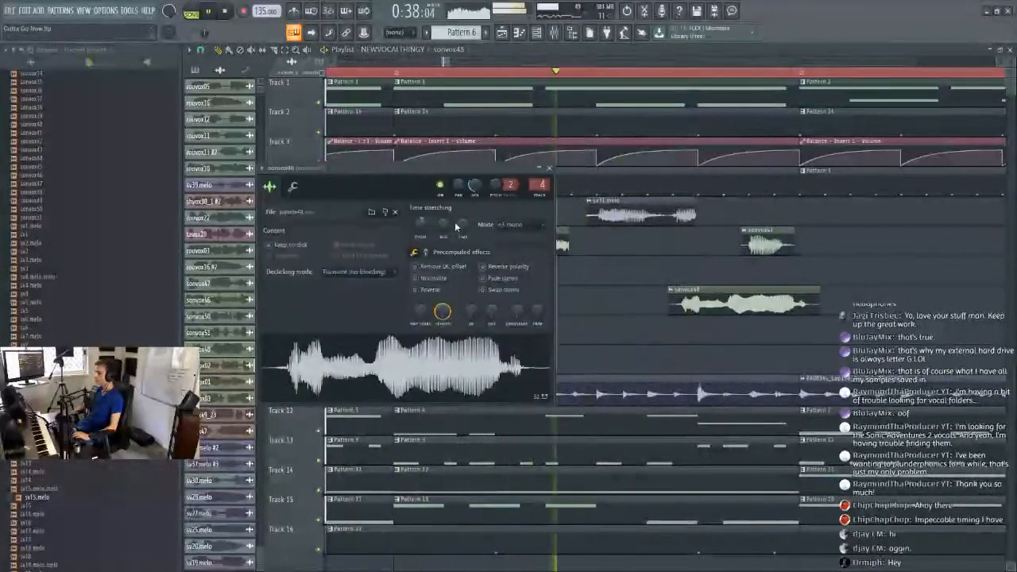
pyautogui.press('Escape')
# Audition the sonvox46, sonvox47, sonvox50 and shvox47 samples from existing clips as alternatives for bar 22.
pyautogui.scroll(-8, 672, 73)
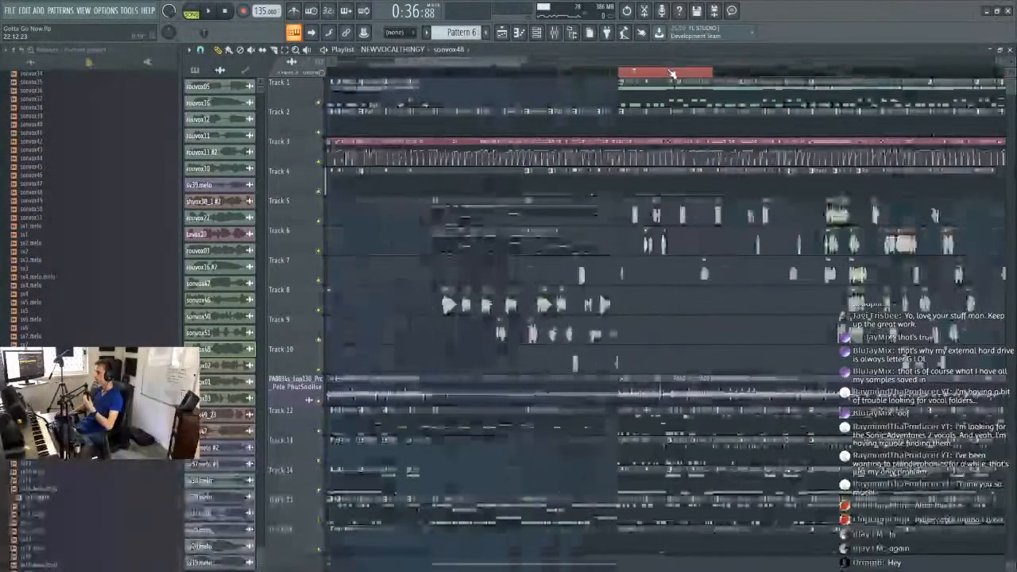
pyautogui.doubleClick(811, 275)
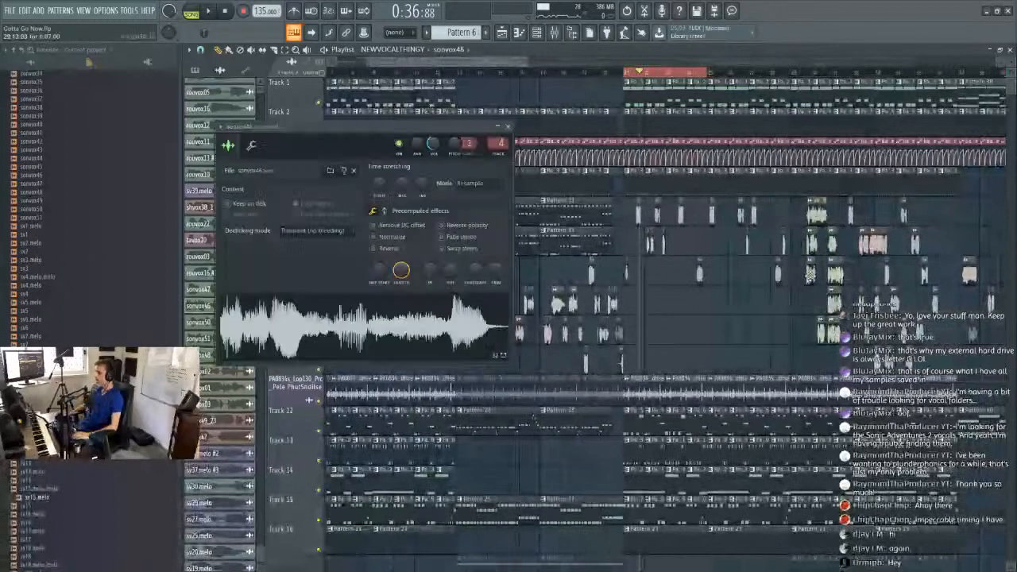
pyautogui.doubleClick(778, 272)
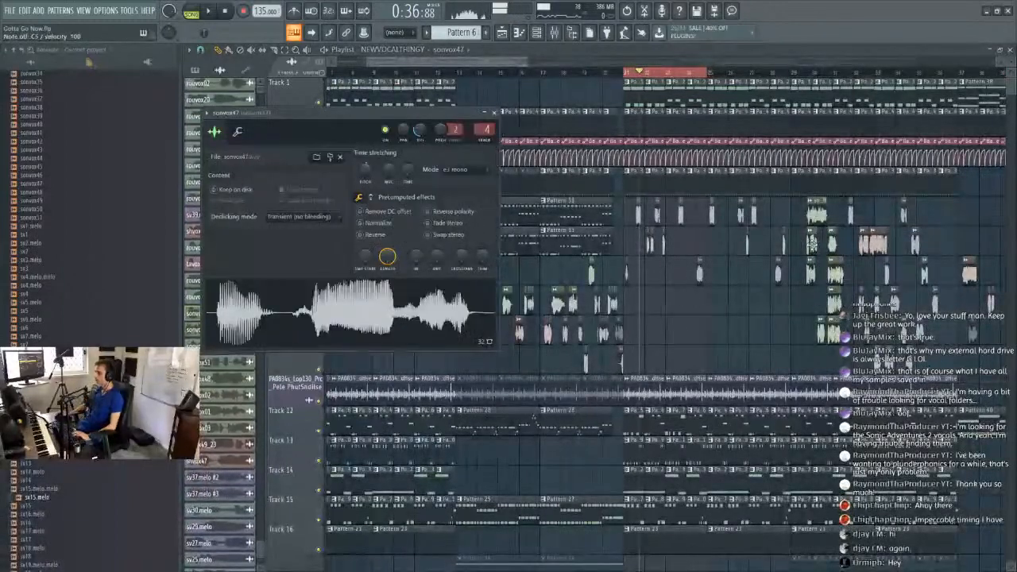
pyautogui.doubleClick(699, 273)
pyautogui.moveTo(689, 205); pyautogui.dragTo(412, 262)
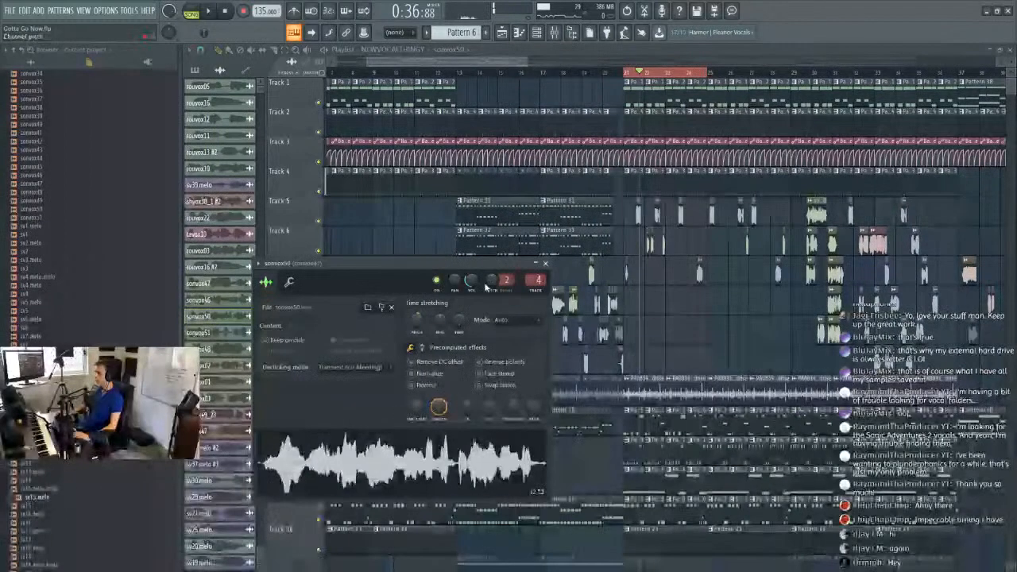
pyautogui.doubleClick(866, 243)
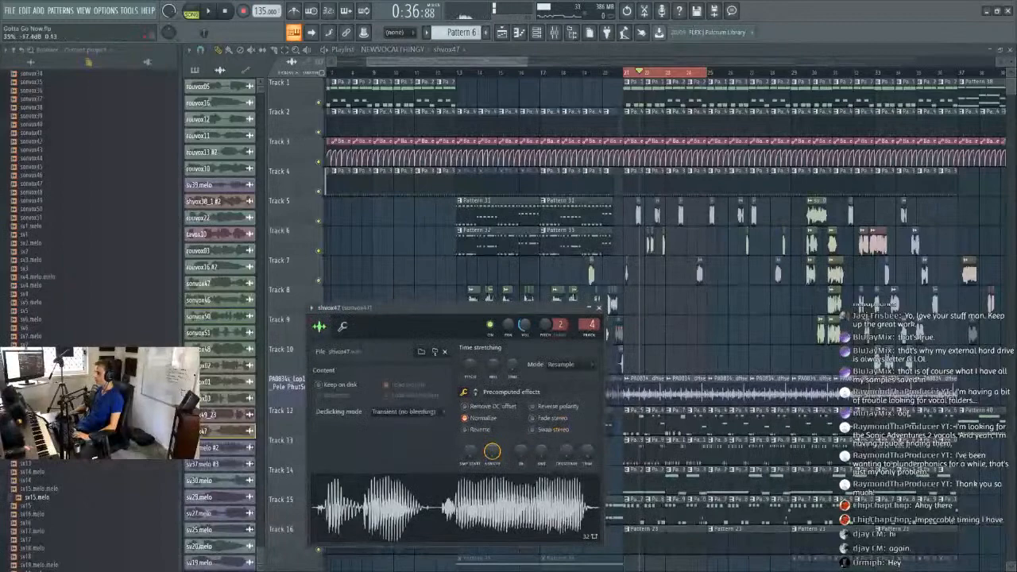
# Audition the shvox49_23 and sv28.melo samples from existing clips as further candidates.
pyautogui.doubleClick(598, 254)
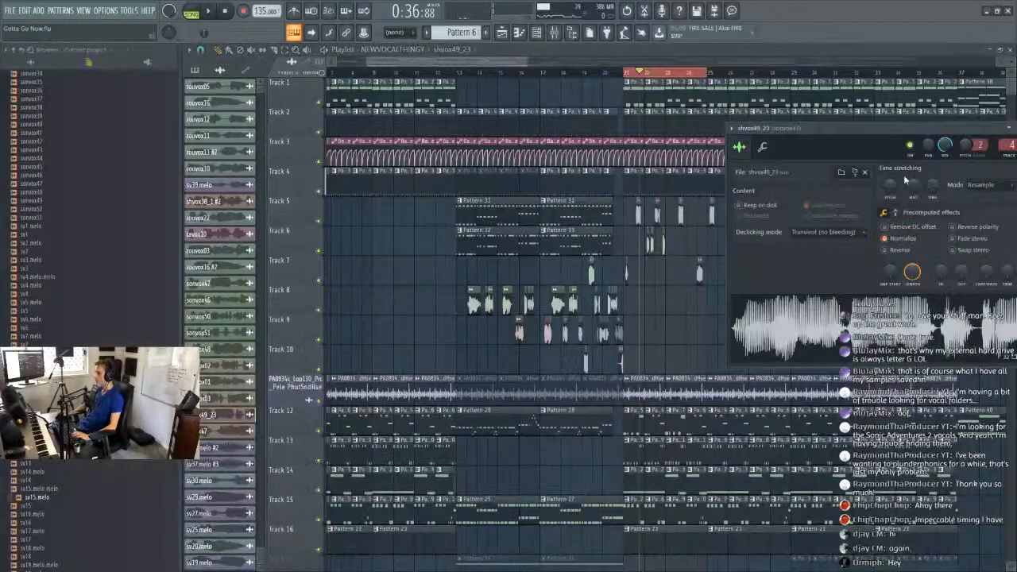
pyautogui.moveTo(953, 145); pyautogui.dragTo(410, 187)
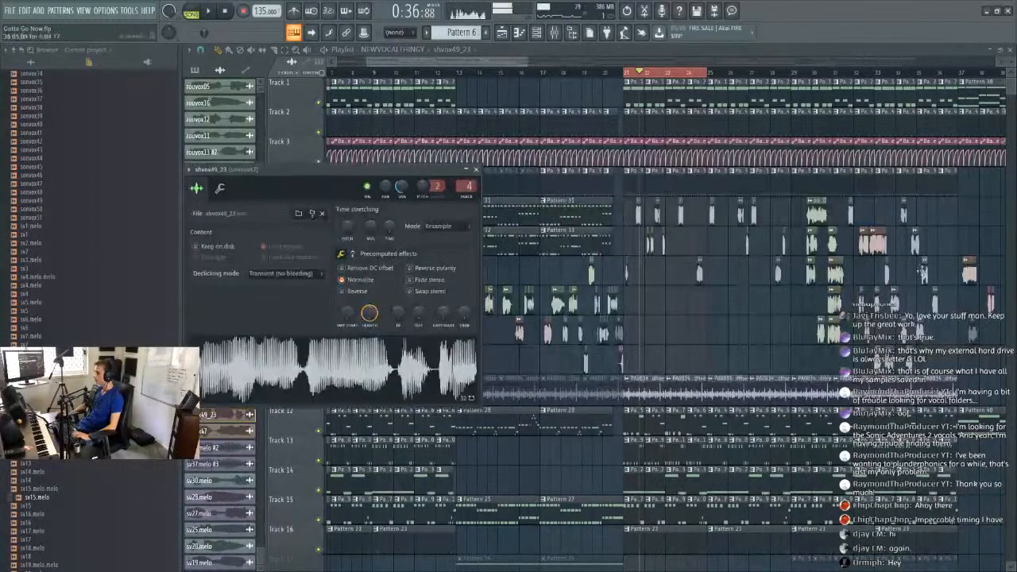
pyautogui.doubleClick(895, 293)
pyautogui.doubleClick(935, 297)
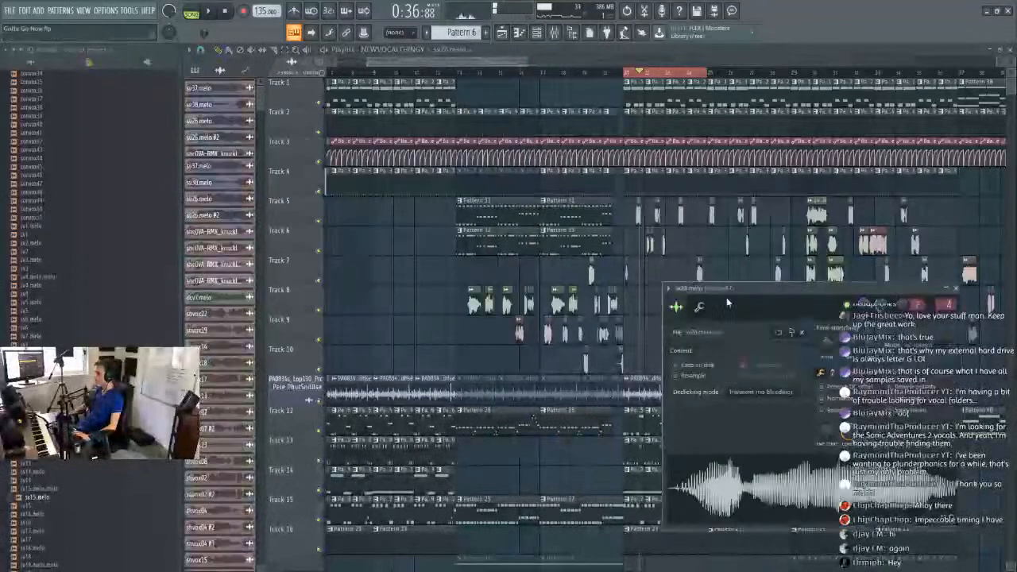
pyautogui.moveTo(914, 287); pyautogui.dragTo(492, 244)
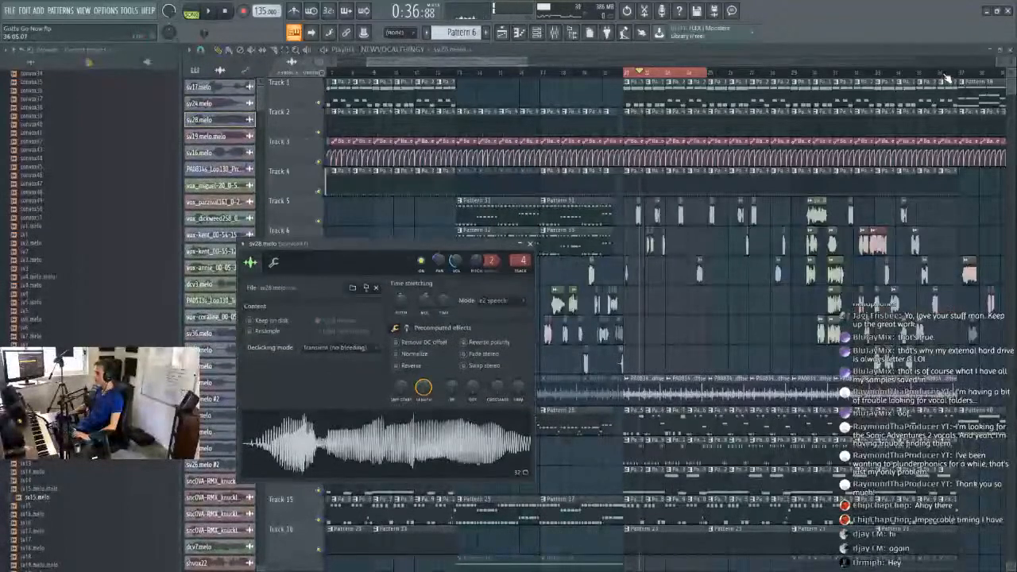
# Add a sonvox47 clip to Track 7 in the middle of bar 22 and trim off its opening syllable.
pyautogui.scroll(3, 946, 79)
pyautogui.press('space')
pyautogui.scroll(-1, 536, 132)
pyautogui.press('space')
pyautogui.press('space')
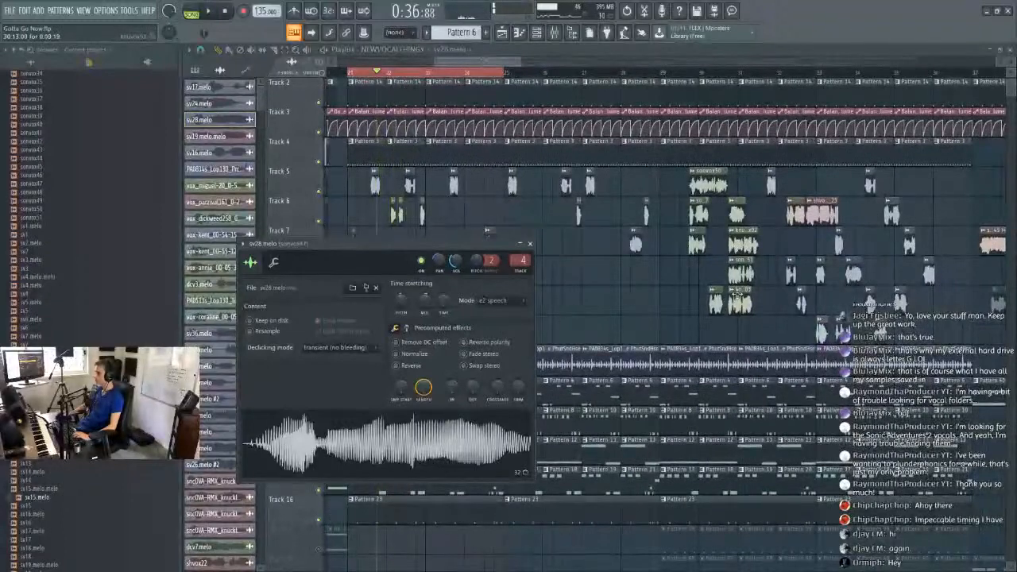
pyautogui.click(736, 271)
pyautogui.click(579, 214)
pyautogui.scroll(4, 397, 80)
pyautogui.click(410, 250)
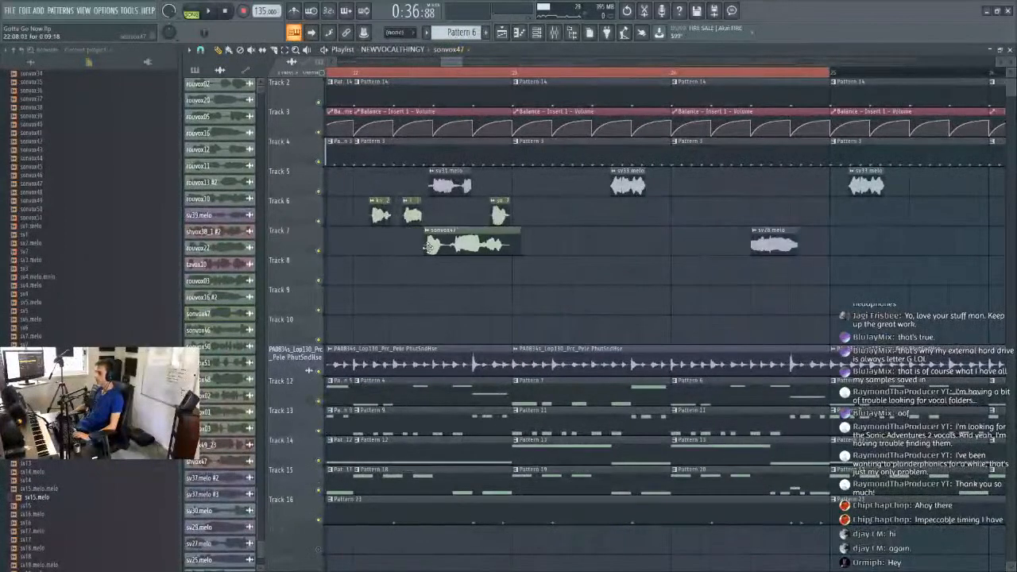
pyautogui.moveTo(450, 249); pyautogui.dragTo(447, 248)
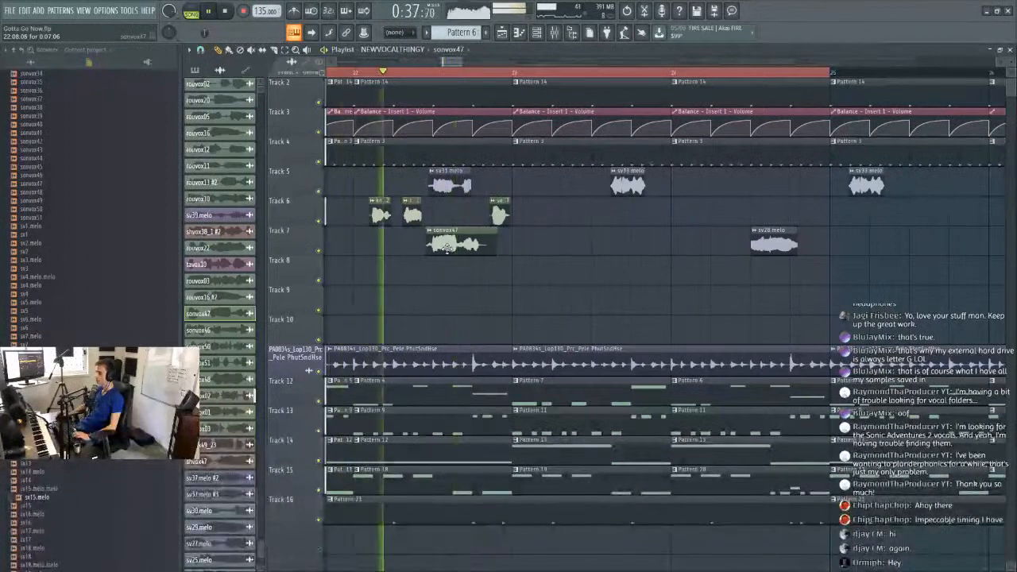
# Check the sonvox47 sample's settings and adjust the panning of the sv31.melo sample in bar 22.
pyautogui.doubleClick(446, 249)
pyautogui.moveTo(418, 116); pyautogui.dragTo(639, 233)
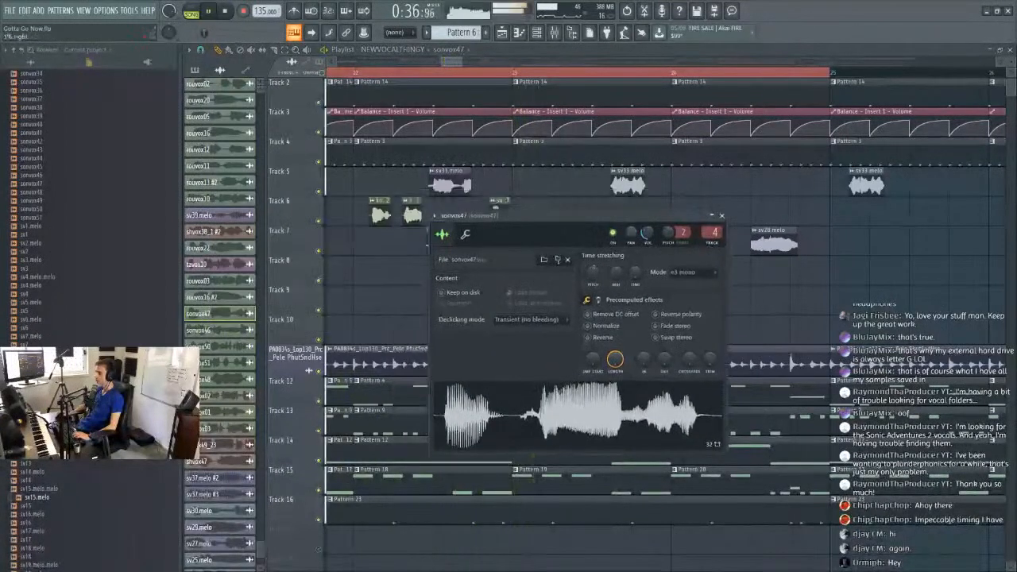
pyautogui.doubleClick(440, 181)
pyautogui.moveTo(416, 144); pyautogui.dragTo(417, 177)
pyautogui.moveTo(470, 129); pyautogui.dragTo(868, 170)
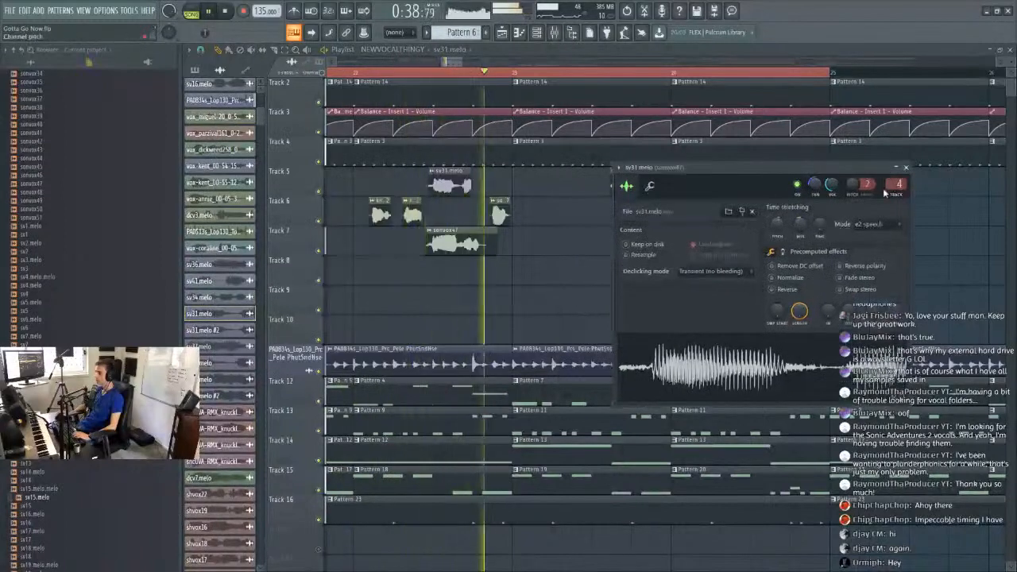
# Pan the sonvox47 sample to the right during playback and reopen the sv31.melo sample's settings.
pyautogui.doubleClick(464, 241)
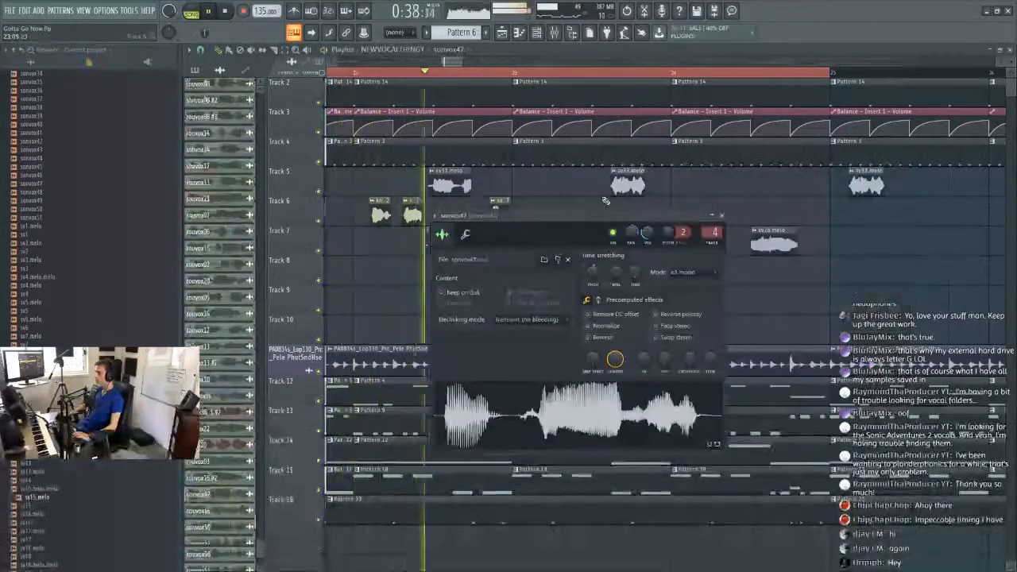
pyautogui.moveTo(631, 232); pyautogui.dragTo(632, 222)
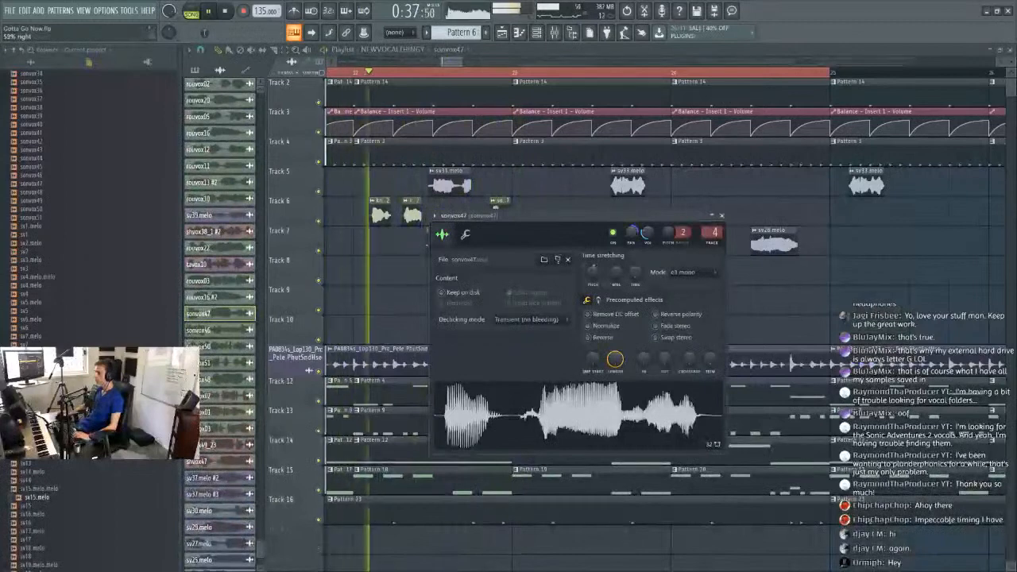
pyautogui.moveTo(632, 232); pyautogui.dragTo(632, 216)
pyautogui.moveTo(547, 235); pyautogui.dragTo(807, 237)
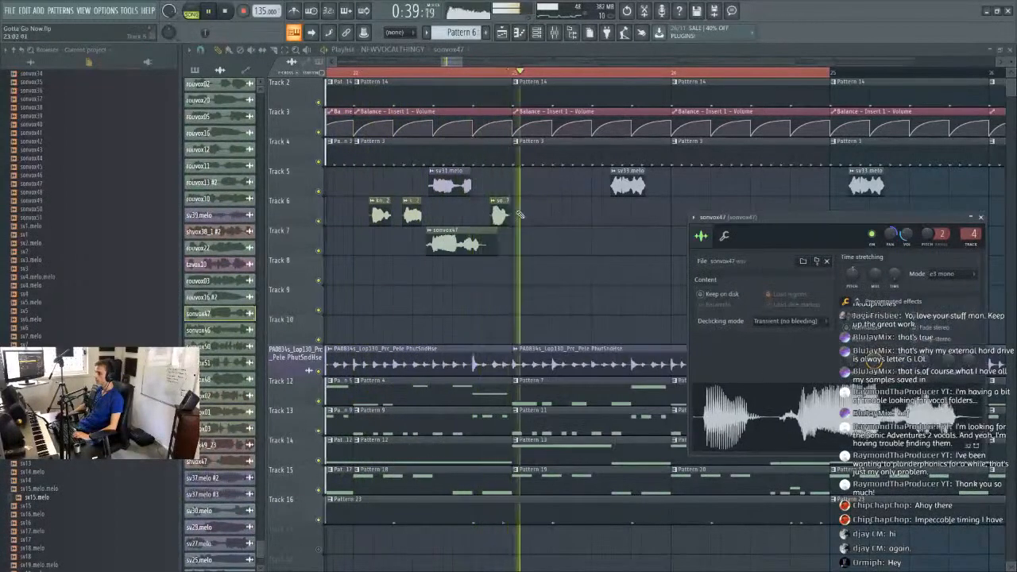
pyautogui.doubleClick(627, 186)
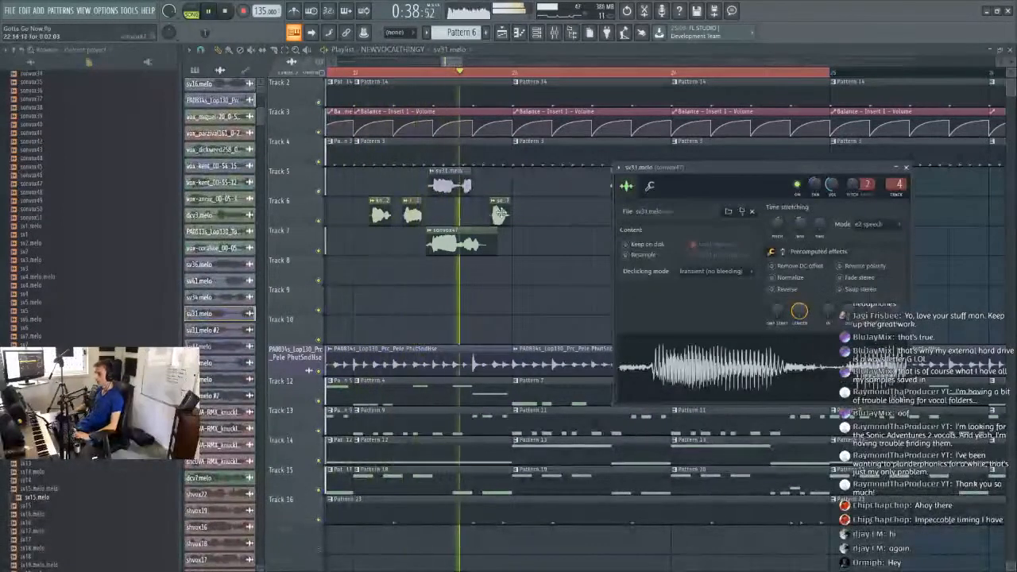
# Nudge the sonvox47 clip on Track 7 slightly later in bar 22 and replay the passage from bar 22 to check it.
pyautogui.click(389, 72)
pyautogui.moveTo(460, 237)
pyautogui.mouseDown()
pyautogui.moveTo(473, 245)
pyautogui.moveTo(449, 243)
pyautogui.moveTo(477, 243)
pyautogui.moveTo(456, 246)
pyautogui.mouseUp()
pyautogui.press('space')
pyautogui.press('space')
pyautogui.press('space')
pyautogui.press('space')
pyautogui.press('space')
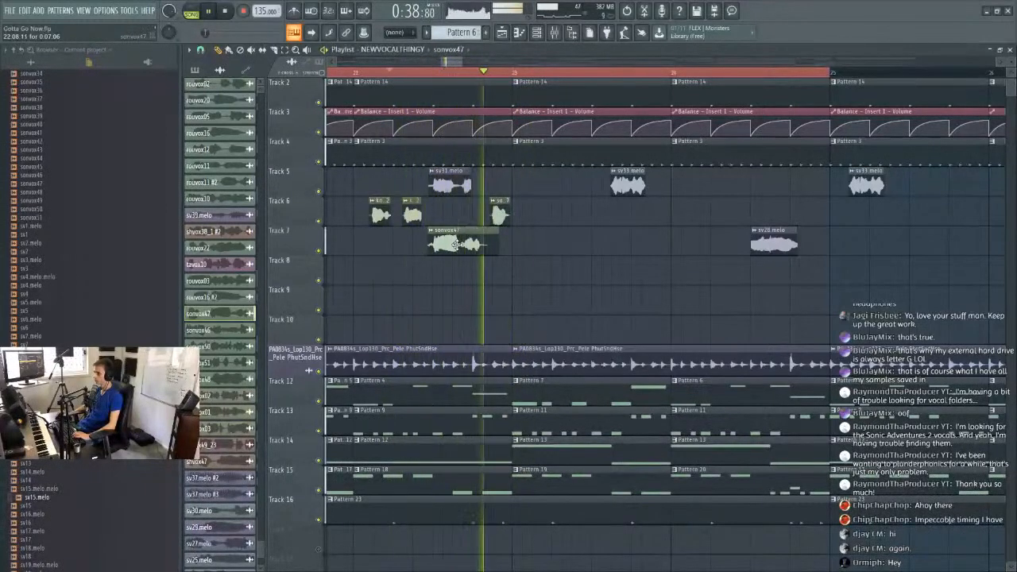
pyautogui.doubleClick(457, 246)
pyautogui.press('space')
pyautogui.press('space')
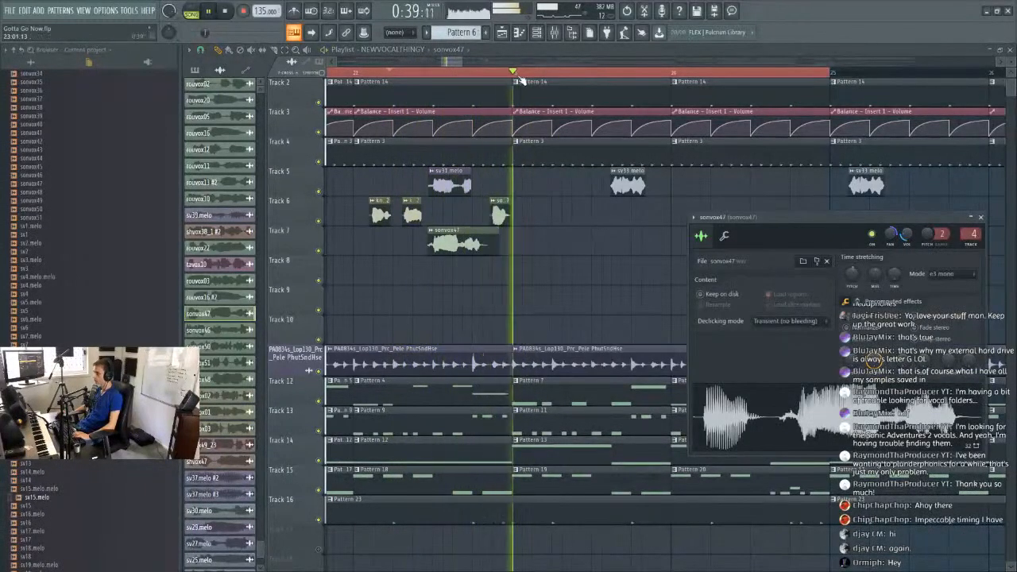
# Copy the knuvox02 and sonvox47 clips on Tracks 6 and 7 from bar 22 to the matching place in bar 24.
pyautogui.scroll(-5, 551, 80)
pyautogui.scroll(1, 551, 78)
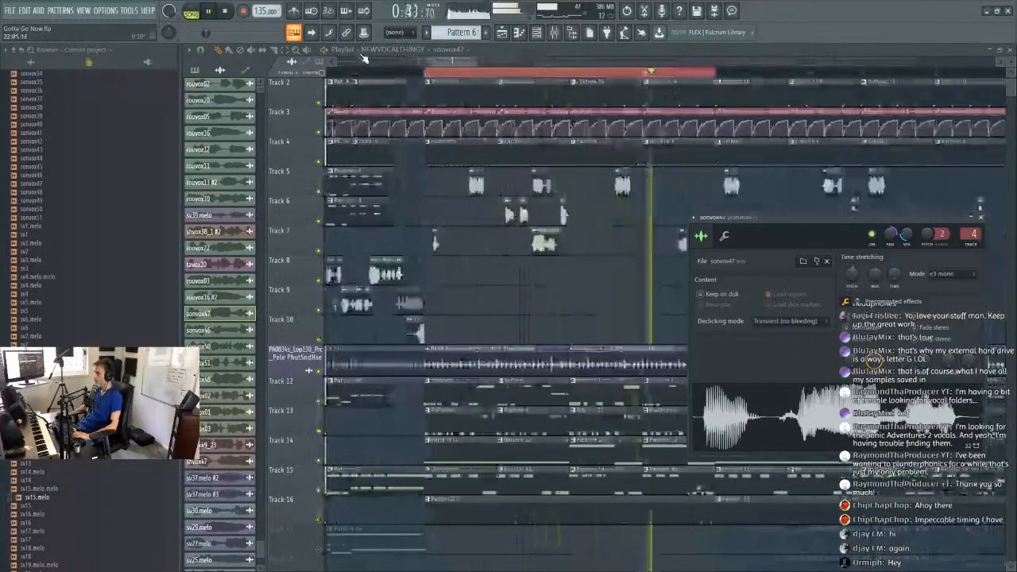
pyautogui.click(284, 51)
pyautogui.moveTo(497, 180); pyautogui.dragTo(578, 244)
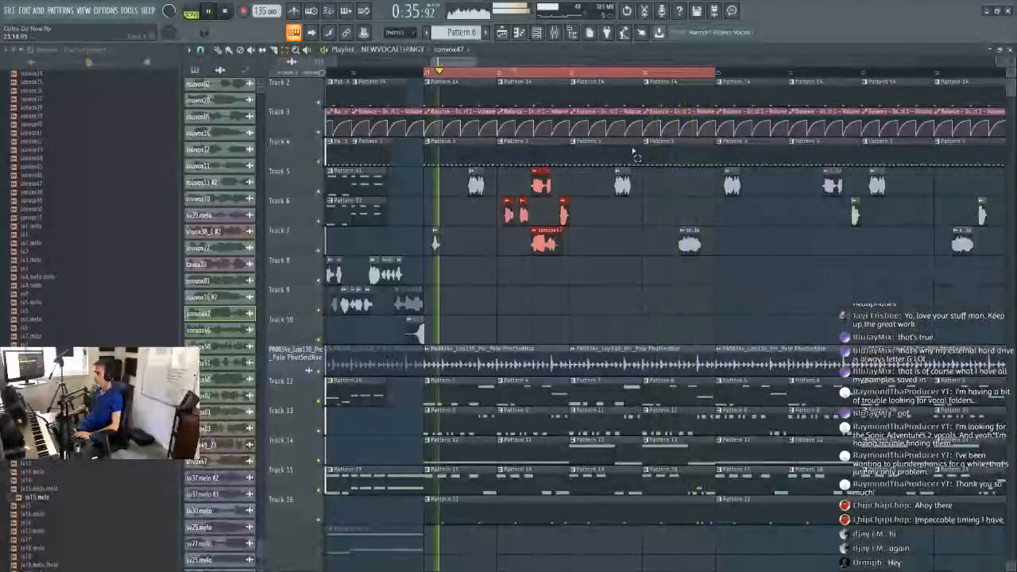
pyautogui.click(617, 233)
pyautogui.moveTo(502, 182); pyautogui.dragTo(583, 239)
pyautogui.scroll(4, 753, 64)
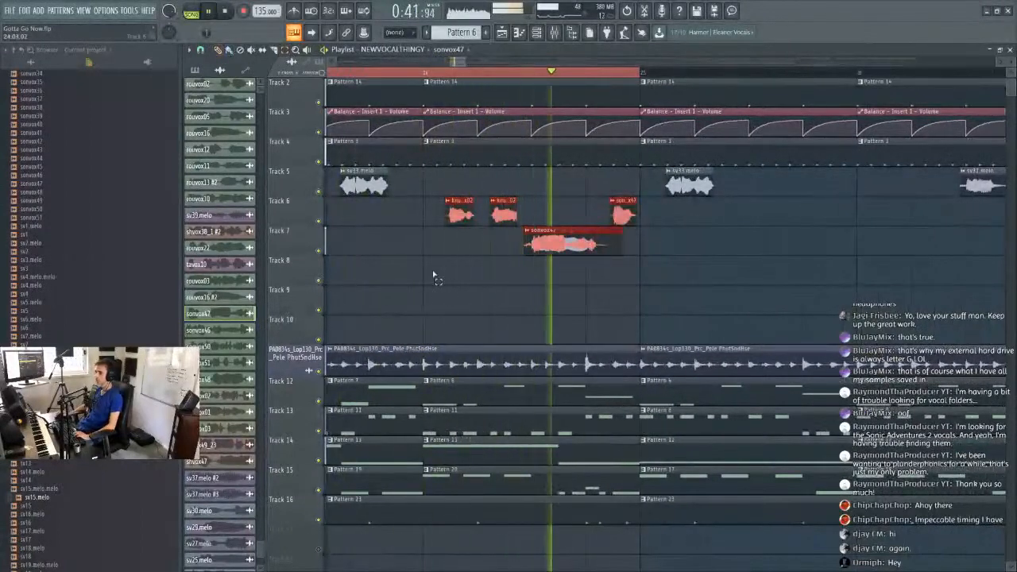
pyautogui.click(472, 269)
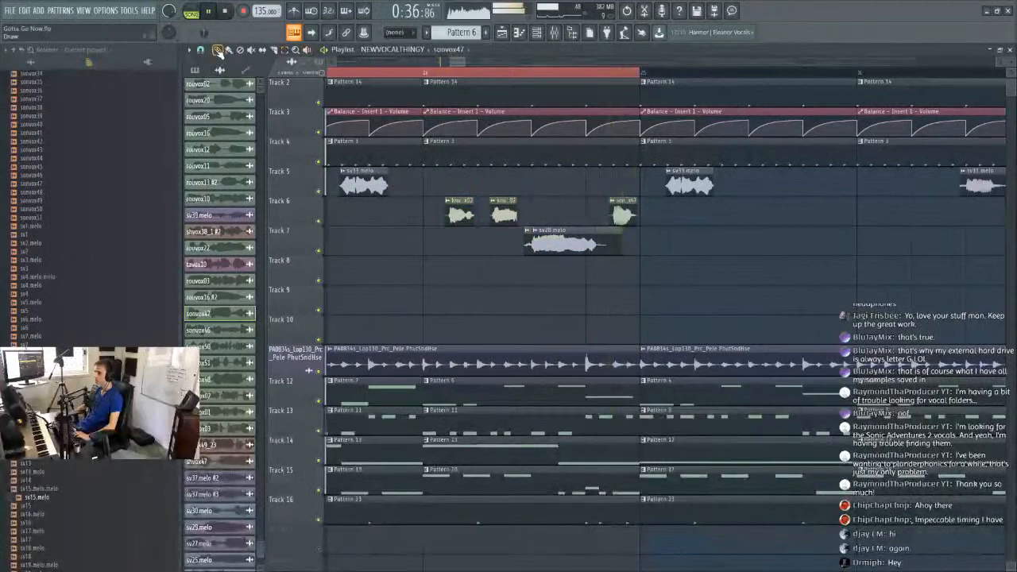
# Try the long sonvox47 copy on Track 5 in bar 24, and remove it along with the two knuvox02 copies.
pyautogui.moveTo(612, 197); pyautogui.dragTo(609, 184)
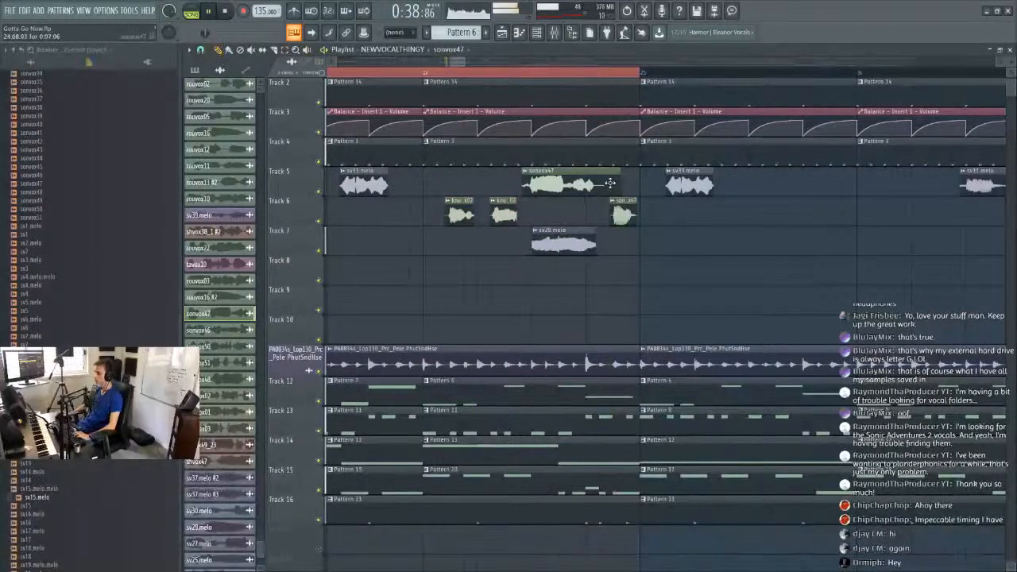
pyautogui.scroll(-8, 571, 74)
pyautogui.scroll(7, 556, 72)
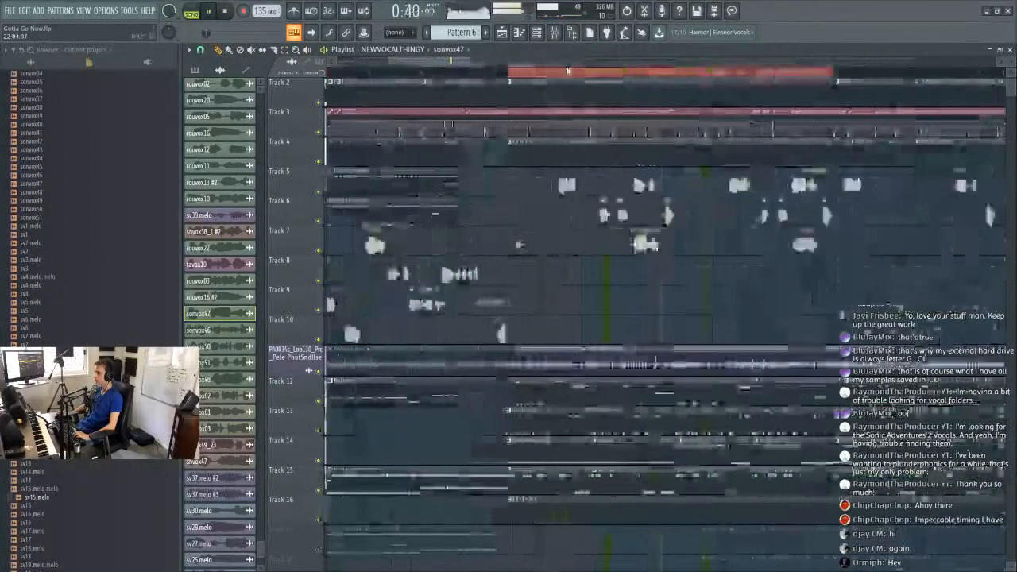
pyautogui.scroll(-5, 521, 72)
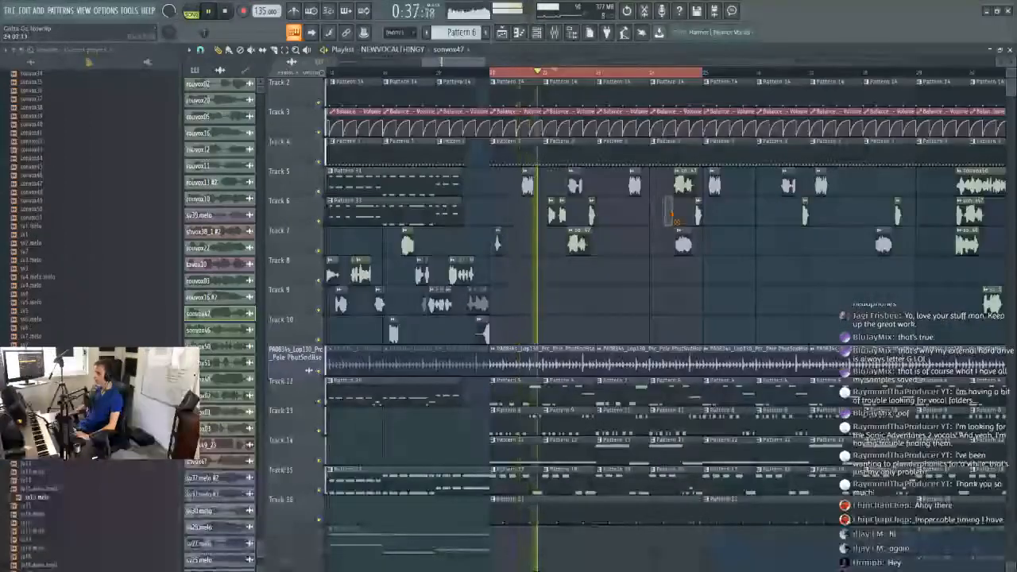
pyautogui.click(659, 73)
pyautogui.scroll(3, 658, 74)
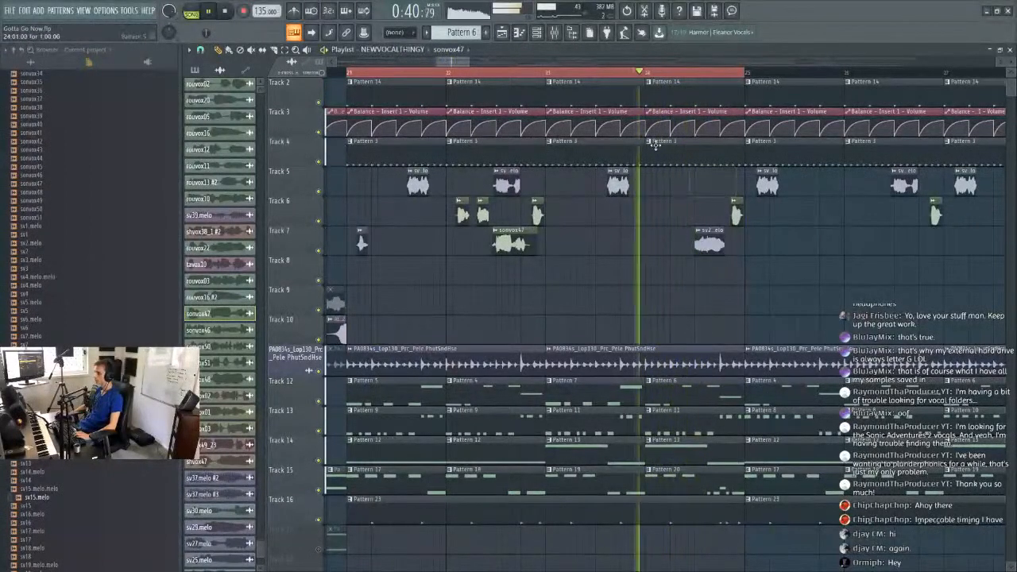
# Pick the sonvox51 vocal from Track 8 in the later section and place a short clip of it on Track 5 in bar 24.
pyautogui.scroll(-6, 659, 78)
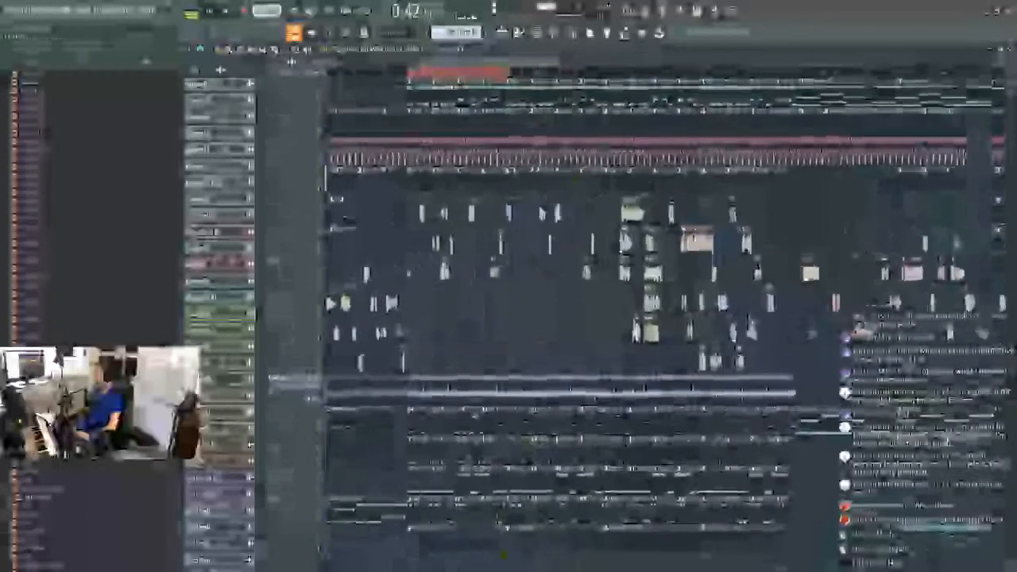
pyautogui.press('space')
pyautogui.doubleClick(650, 303)
pyautogui.press('Escape')
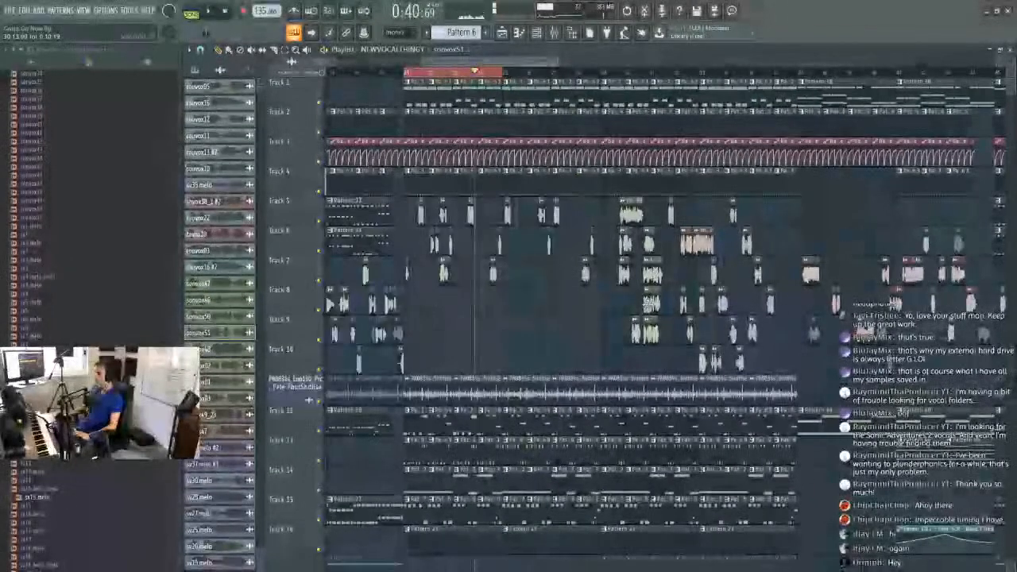
pyautogui.doubleClick(650, 304)
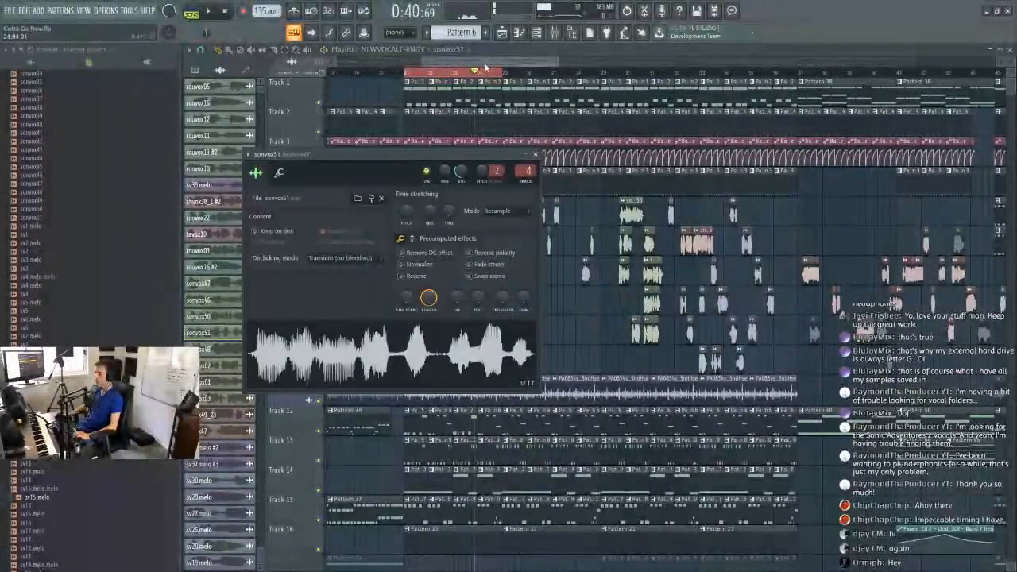
pyautogui.press('Escape')
pyautogui.scroll(5, 485, 68)
pyautogui.click(633, 214)
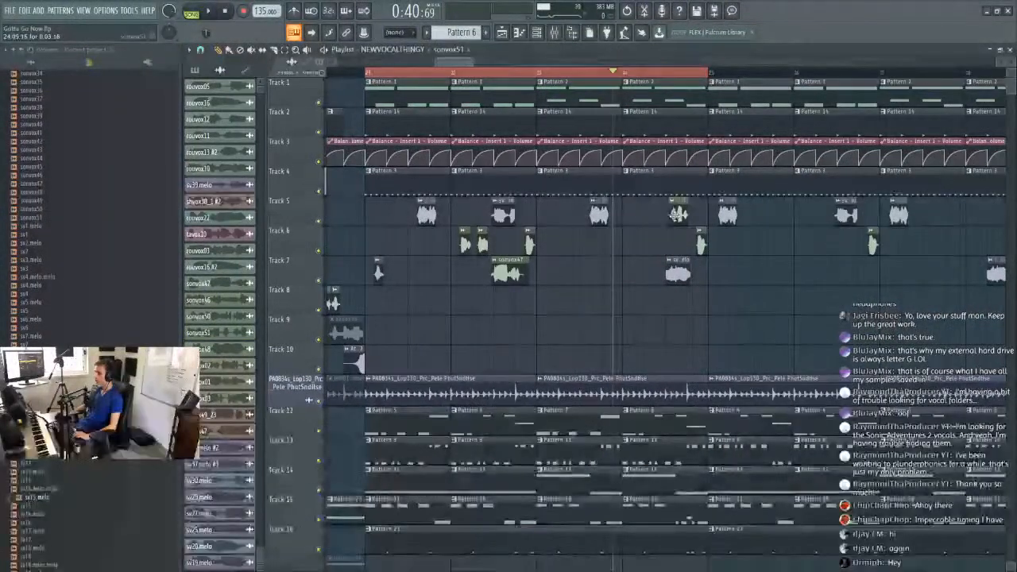
# Set the sonvox51 sample's time-stretching mode to e3 mono.
pyautogui.doubleClick(673, 216)
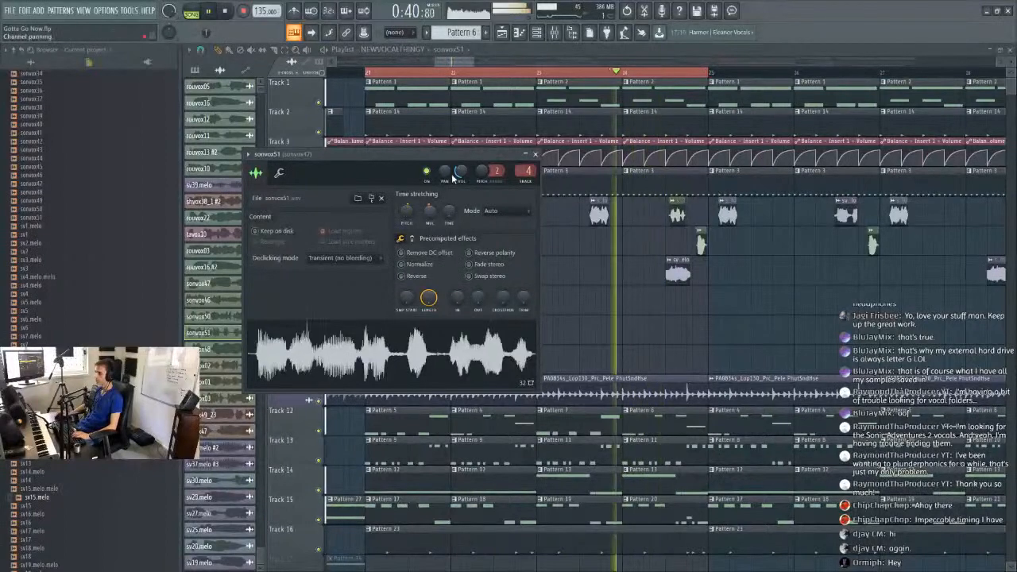
pyautogui.click(498, 211)
pyautogui.click(502, 210)
pyautogui.click(502, 210)
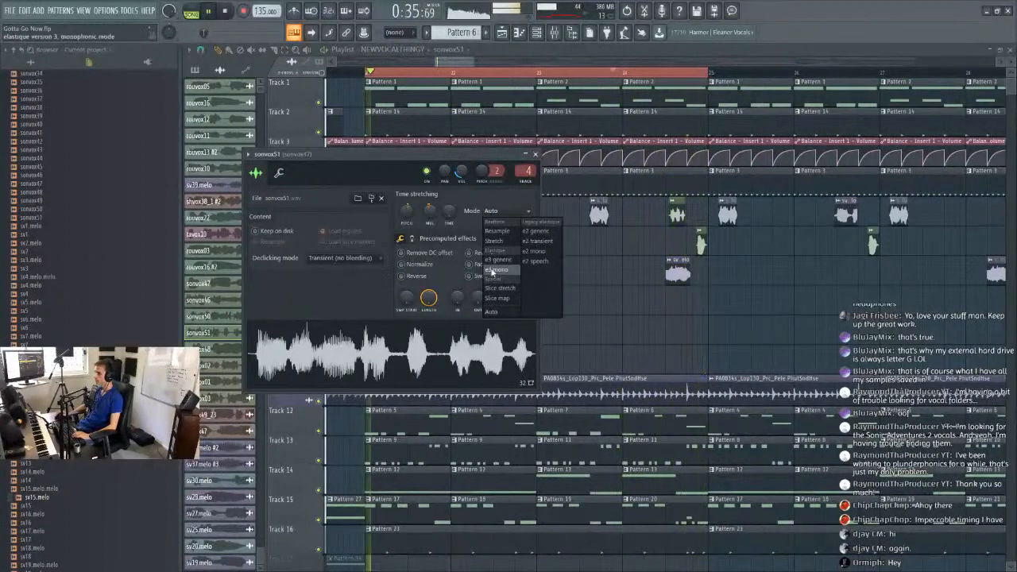
pyautogui.click(498, 271)
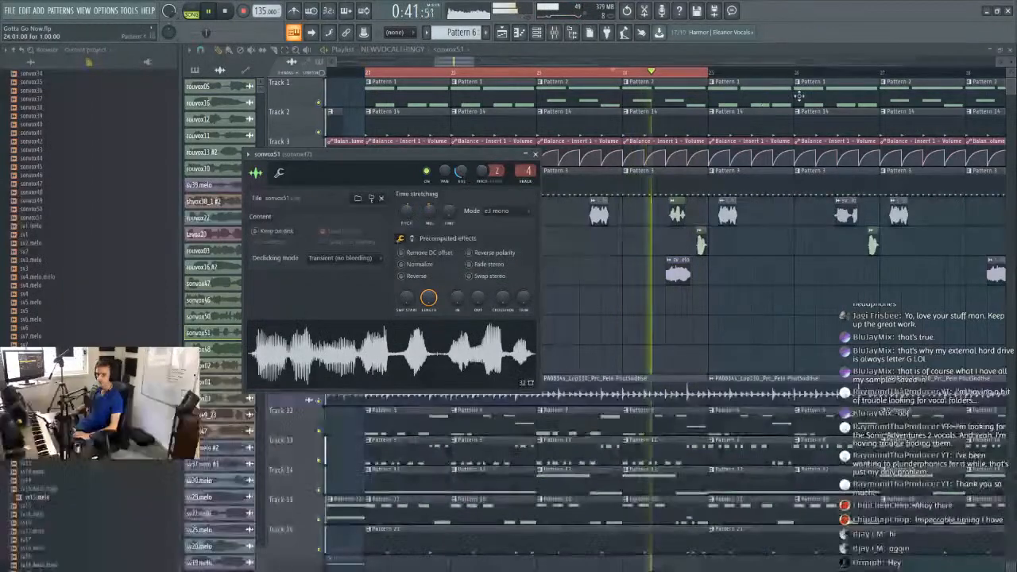
# Nudge the sonvox51 clip on Track 5 slightly earlier in bar 24 and replay the passage.
pyautogui.scroll(5, 665, 72)
pyautogui.click(664, 73)
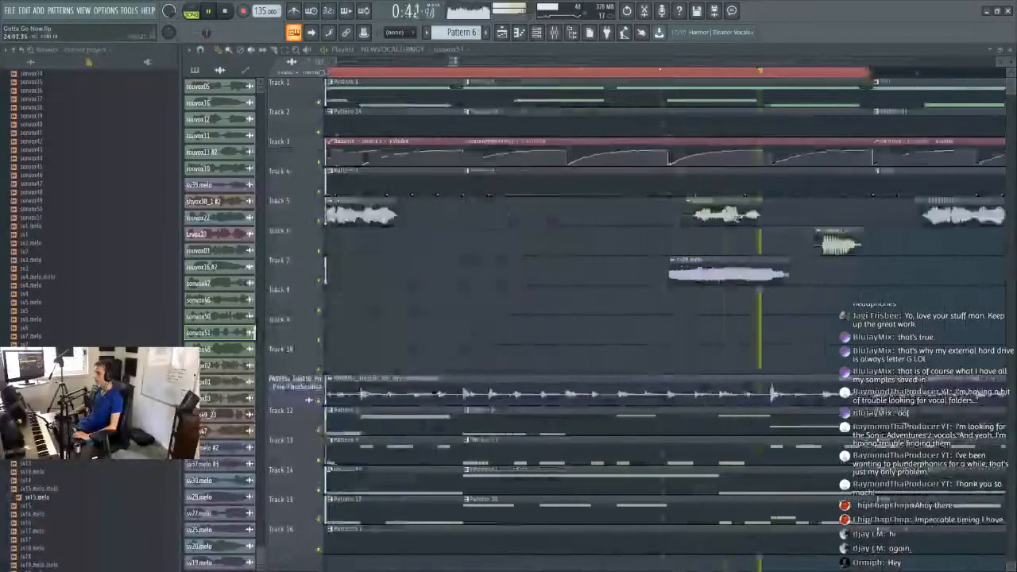
pyautogui.press('space')
pyautogui.moveTo(721, 219); pyautogui.dragTo(704, 218)
pyautogui.press('space')
# Audition the sonvox51 sample, set its time-stretching mode to e2 speech and replay bar 24.
pyautogui.doubleClick(704, 216)
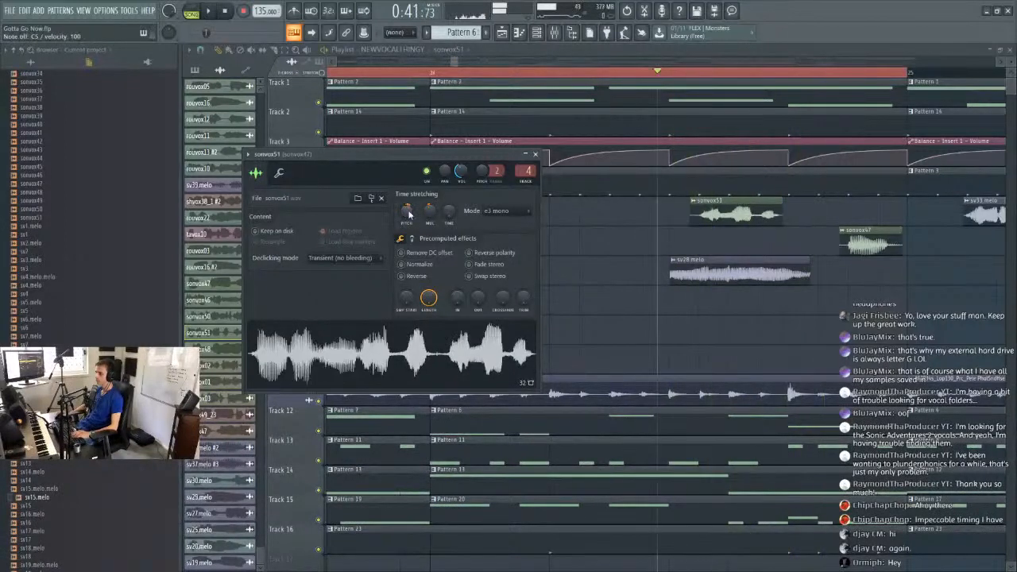
pyautogui.press('z')
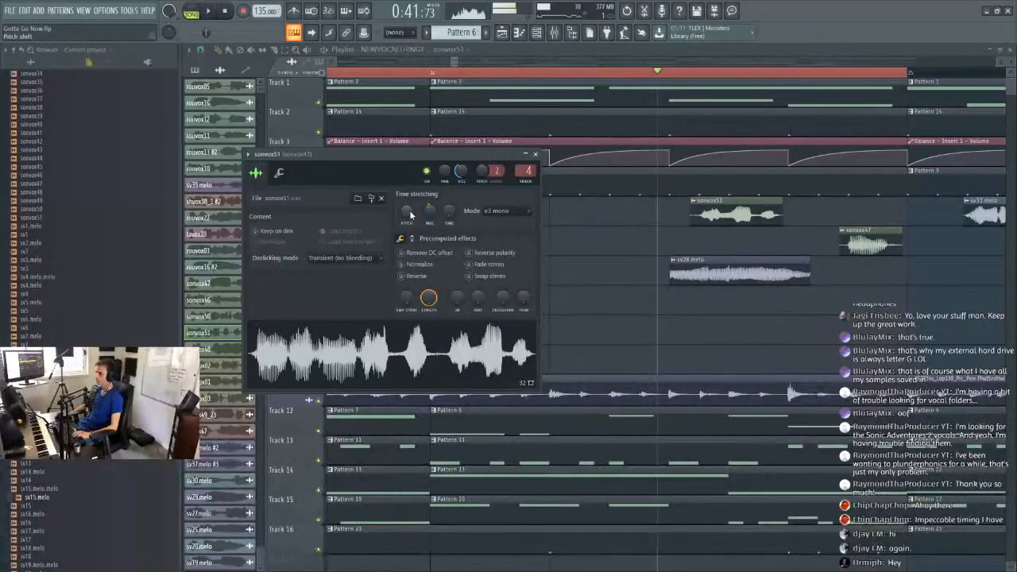
pyautogui.click(506, 211)
pyautogui.click(546, 262)
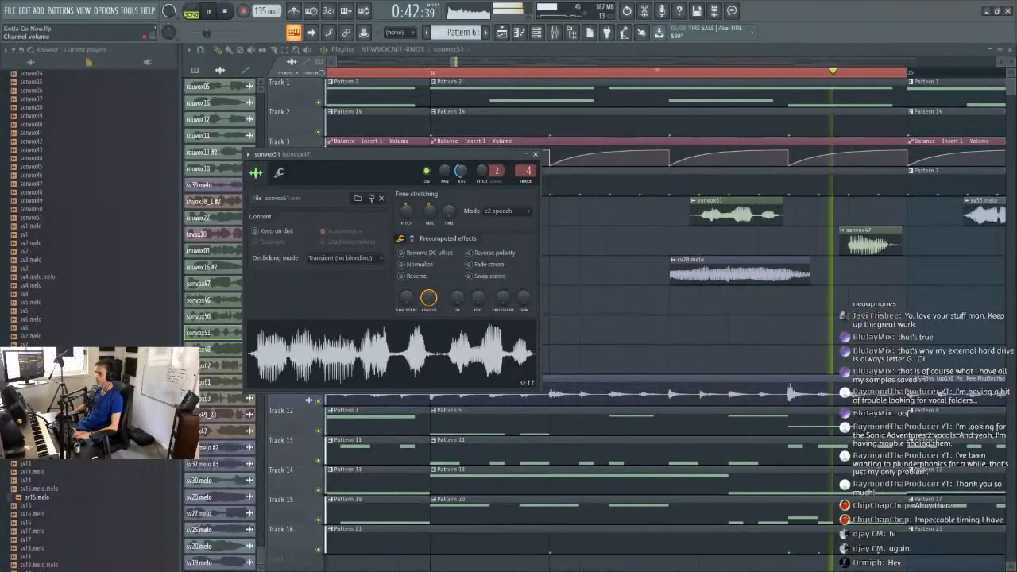
pyautogui.press('space')
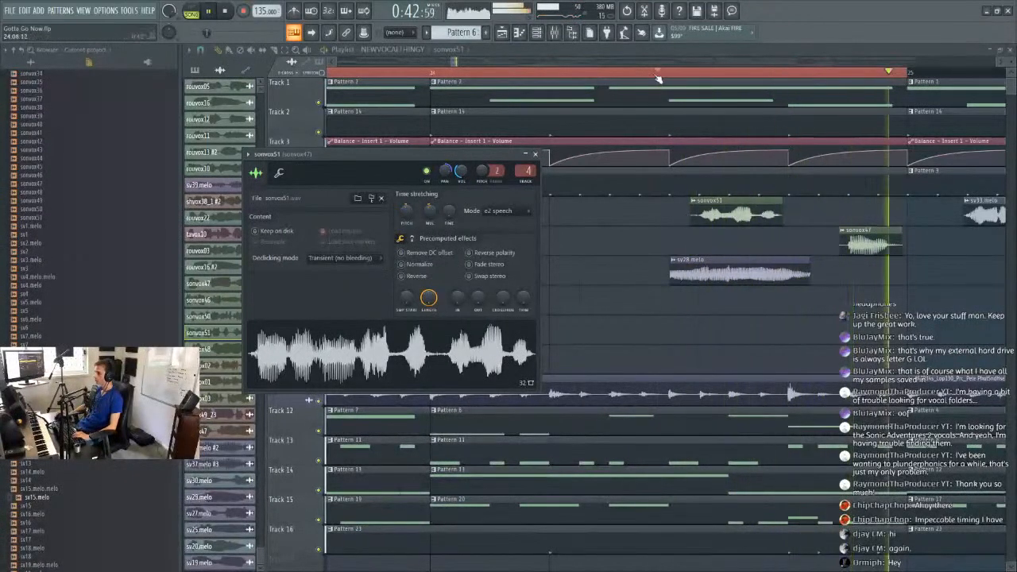
# Check the sonvox47 sample's channel settings while replaying the looped section, and close them.
pyautogui.press('Escape')
pyautogui.doubleClick(885, 242)
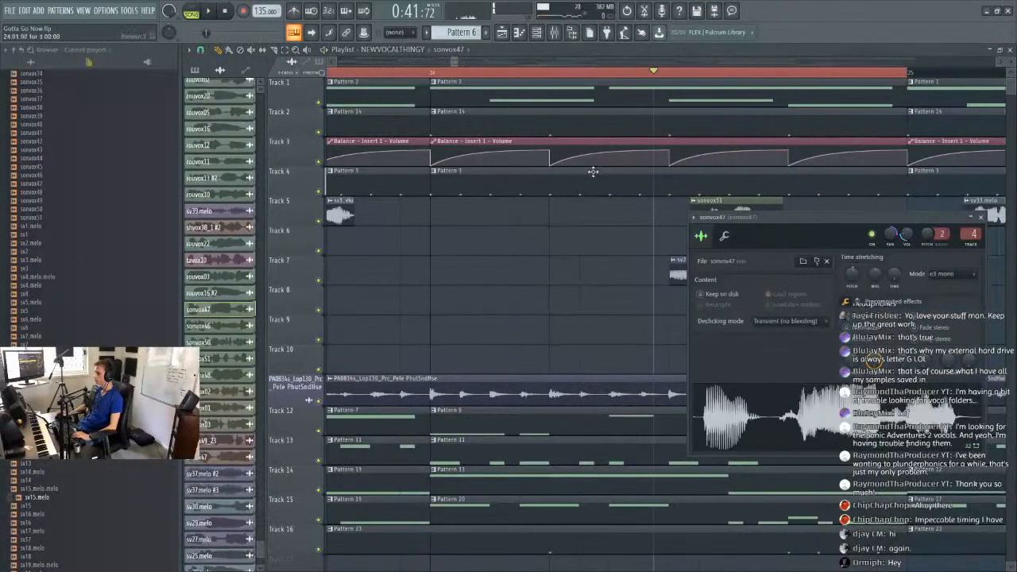
pyautogui.press('space')
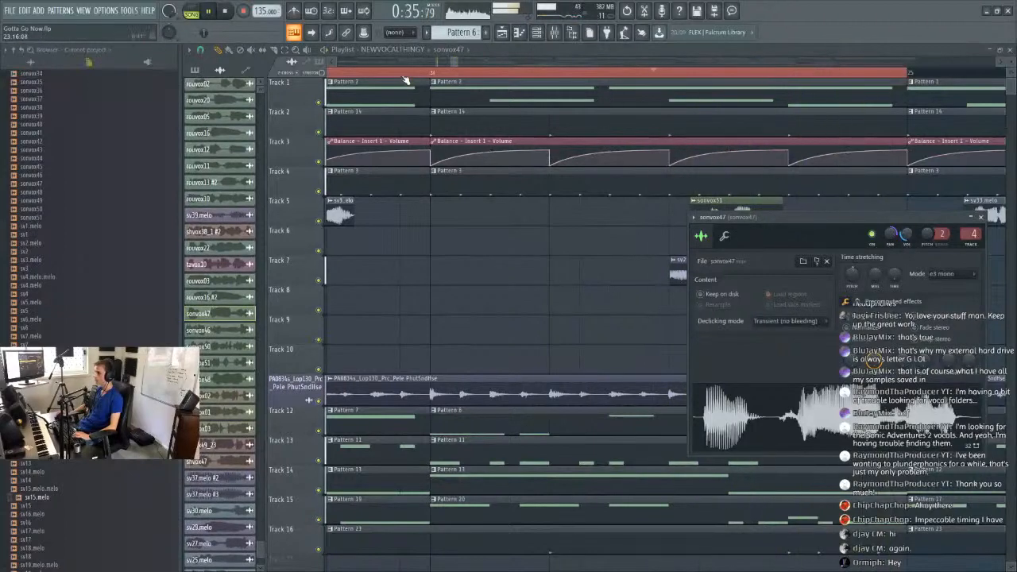
pyautogui.press('Escape')
# Copy a pink vocal clip from the later section to Track 8 in bar 21 and mute the sv33.melo clip above it on Track 5.
pyautogui.scroll(-5, 409, 76)
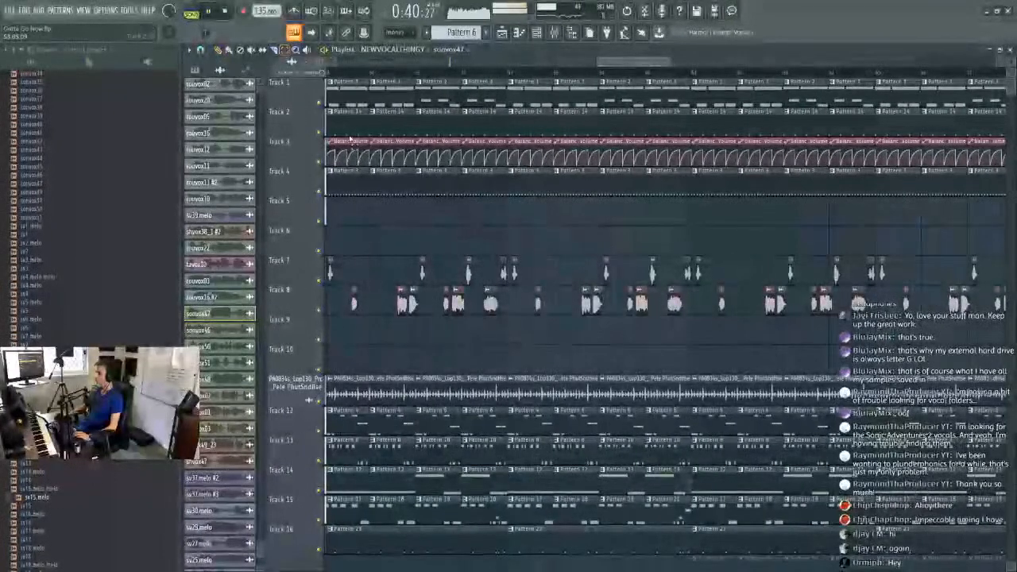
pyautogui.moveTo(622, 66); pyautogui.dragTo(480, 70)
pyautogui.hotkey('ctrl', 'v')
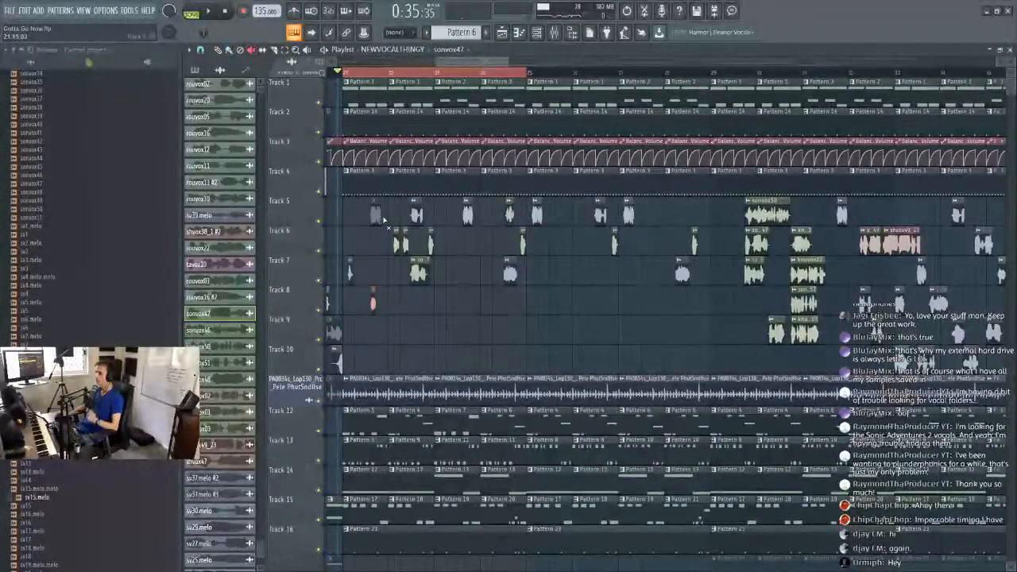
pyautogui.scroll(4, 369, 63)
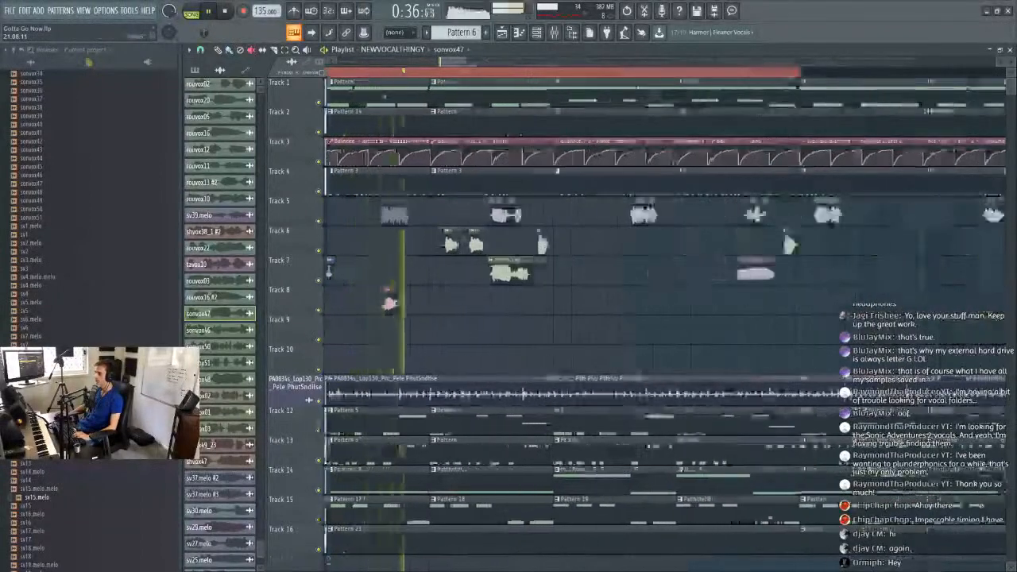
# Remove the second knuvox02 clip on Track 6 in bar 22 and replay the passage.
pyautogui.click(217, 50)
pyautogui.scroll(3, 451, 77)
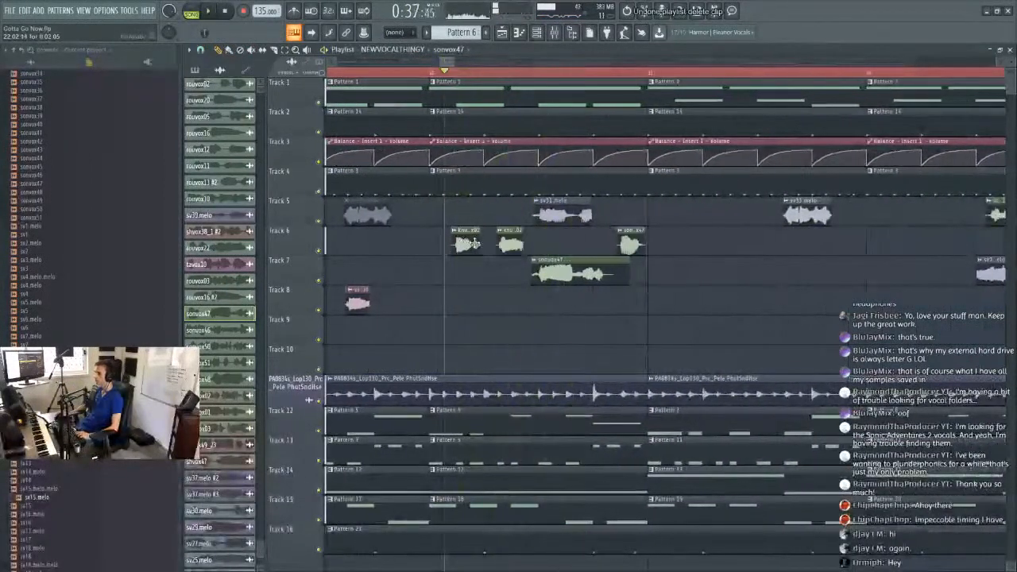
pyautogui.moveTo(509, 244); pyautogui.dragTo(521, 248)
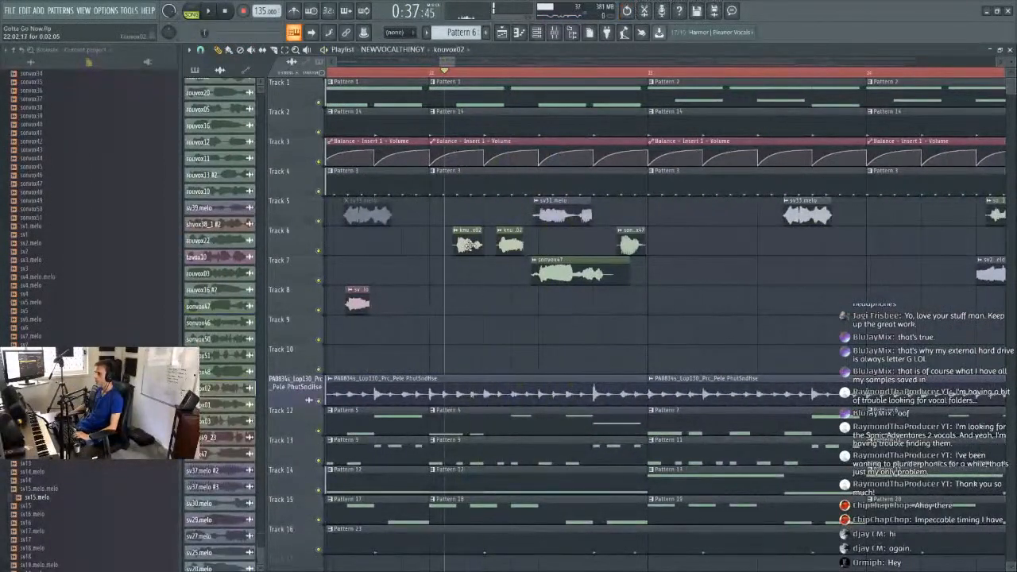
pyautogui.press('space')
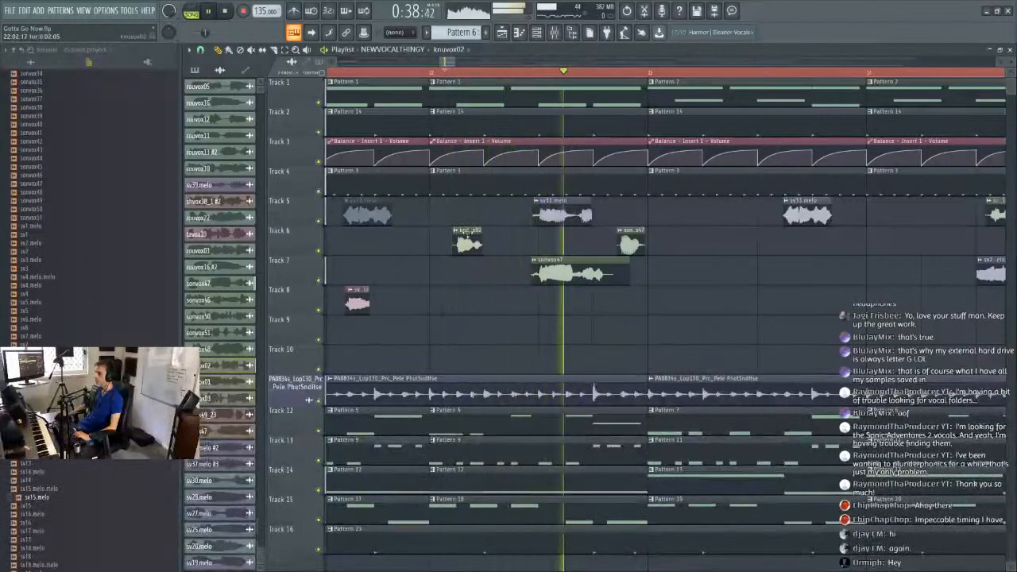
pyautogui.moveTo(513, 251); pyautogui.dragTo(521, 251)
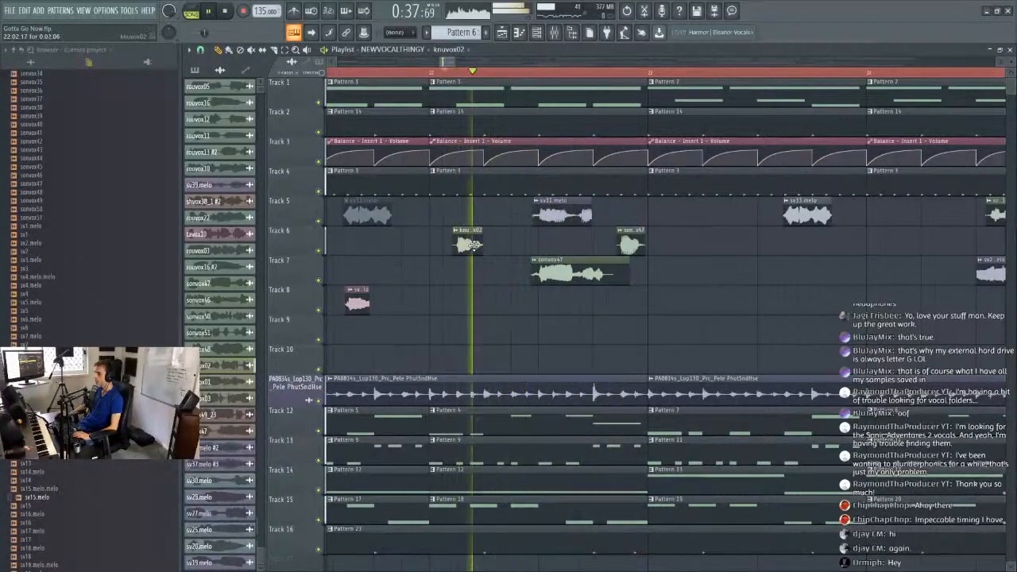
# Shorten the remaining knuvox02 clip on Track 6 in bar 22, nudge it slightly earlier and replay from bar 21.
pyautogui.moveTo(573, 247); pyautogui.dragTo(576, 247)
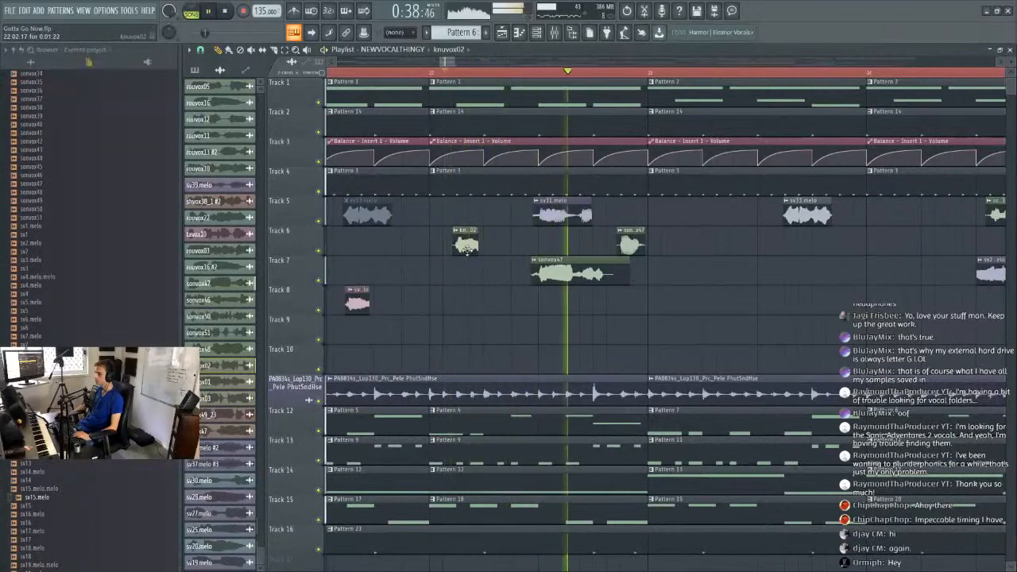
pyautogui.moveTo(465, 247); pyautogui.dragTo(462, 247)
pyautogui.click(442, 72)
pyautogui.click(363, 72)
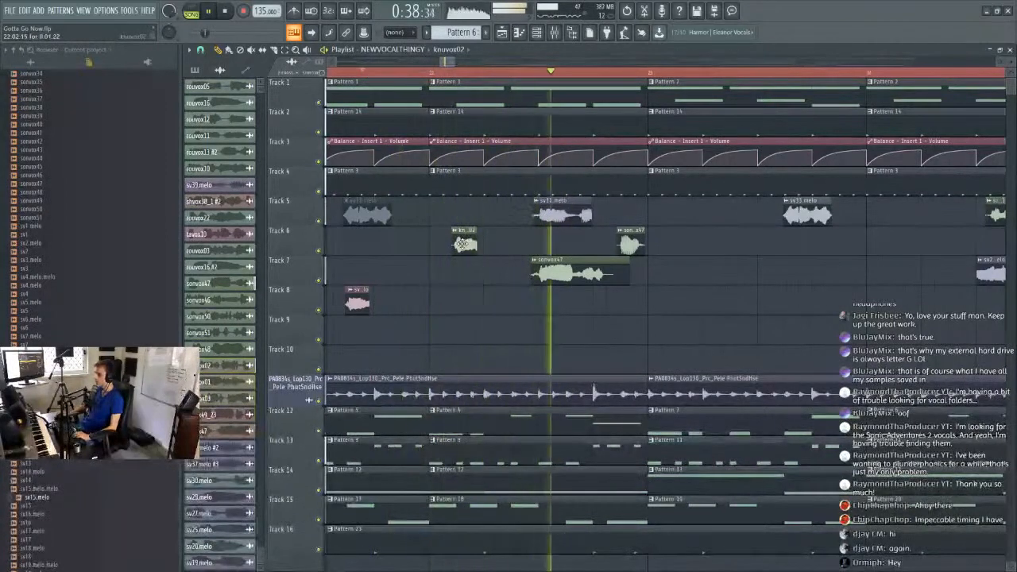
# Add a short knuvox02 clip on Track 6 in bar 24 and place an sv33.melo clip on Track 5 early in bar 22.
pyautogui.scroll(-3, 526, 77)
pyautogui.scroll(2, 526, 77)
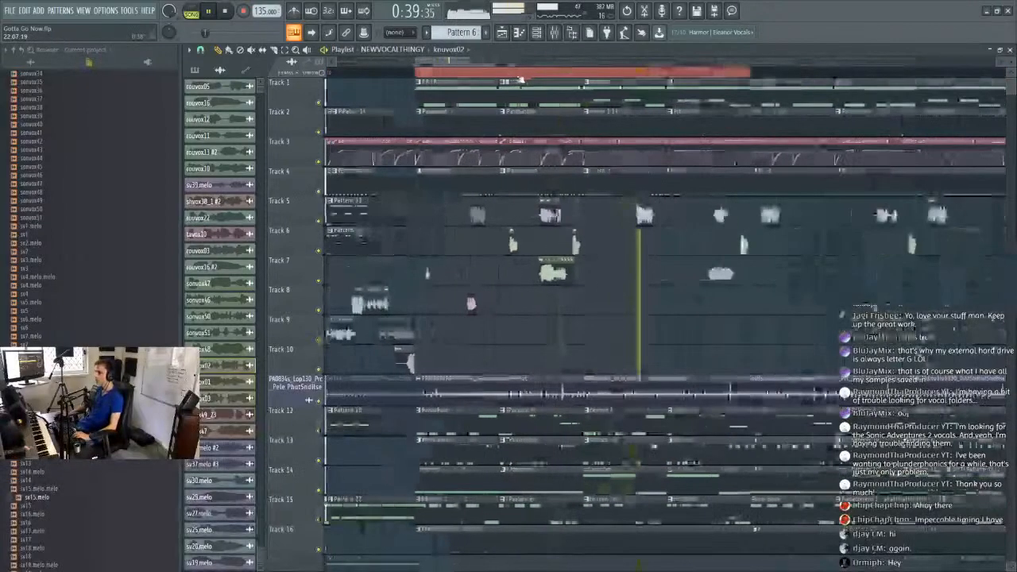
pyautogui.click(493, 73)
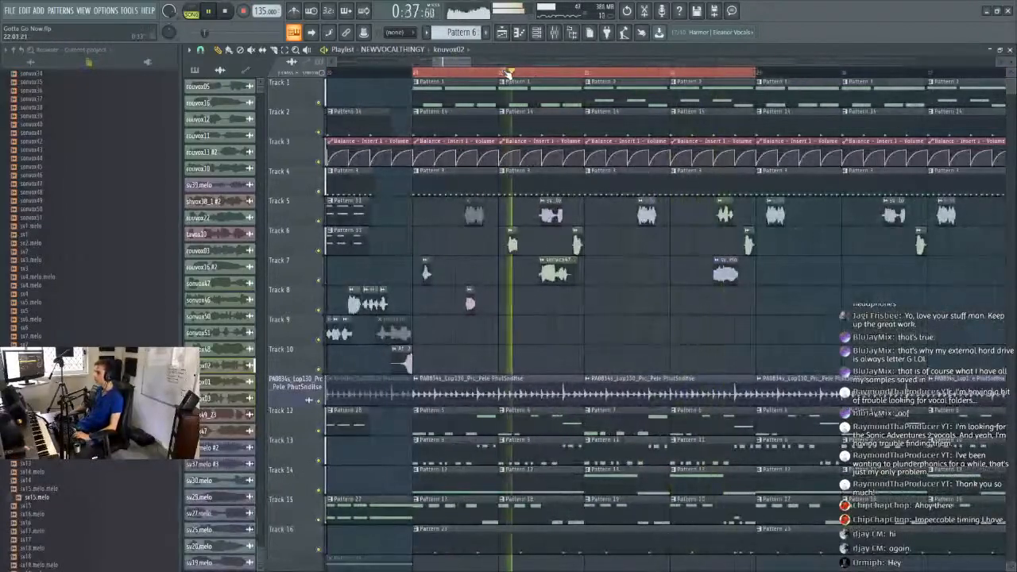
pyautogui.scroll(3, 681, 75)
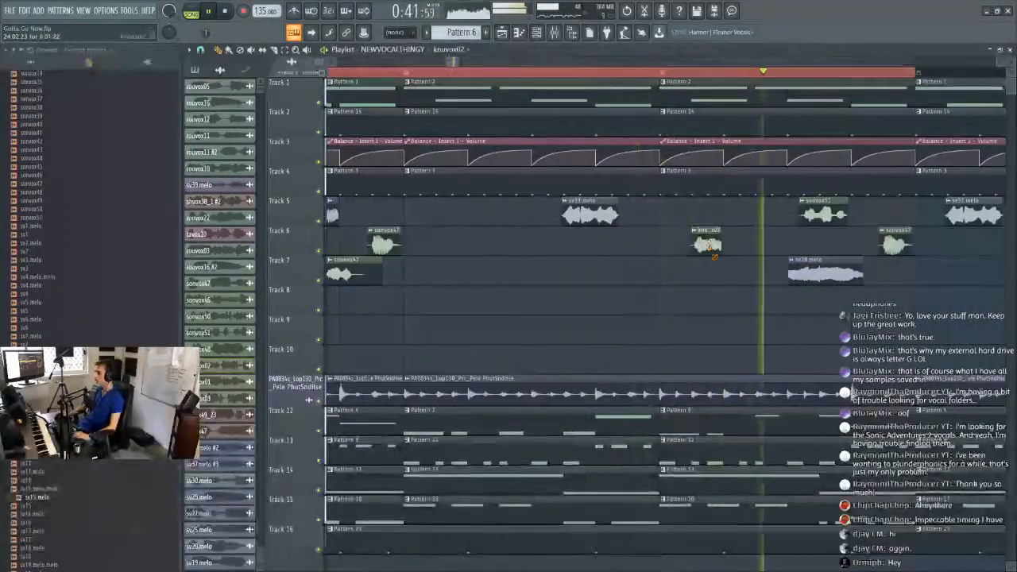
pyautogui.click(641, 221)
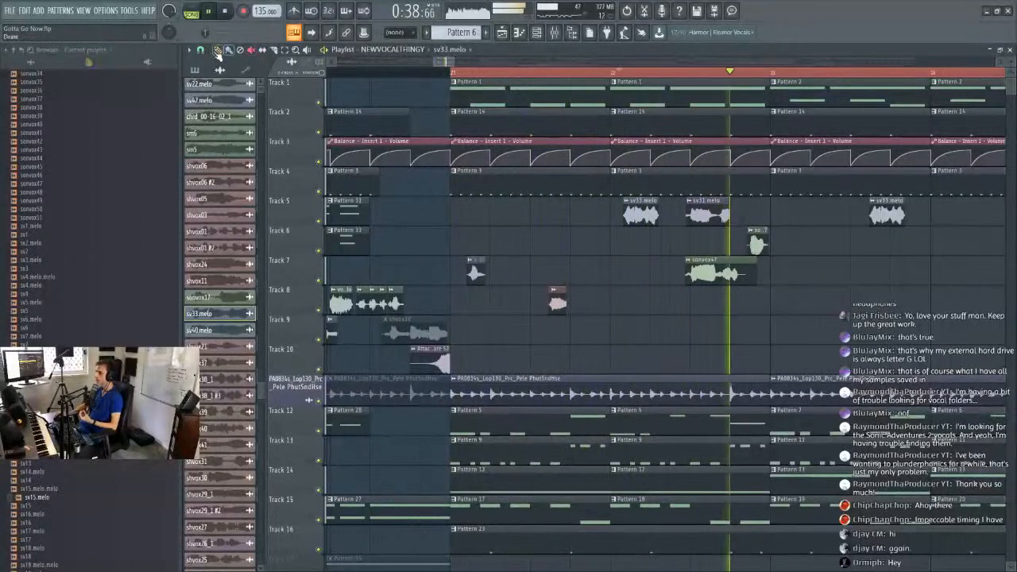
# Fine-tune the position of the sv33.melo clip on Track 5 early in bar 22 and check its channel volume.
pyautogui.click(574, 73)
pyautogui.scroll(2, 572, 73)
pyautogui.moveTo(688, 208)
pyautogui.mouseDown()
pyautogui.moveTo(707, 210)
pyautogui.moveTo(647, 216)
pyautogui.moveTo(676, 220)
pyautogui.mouseUp()
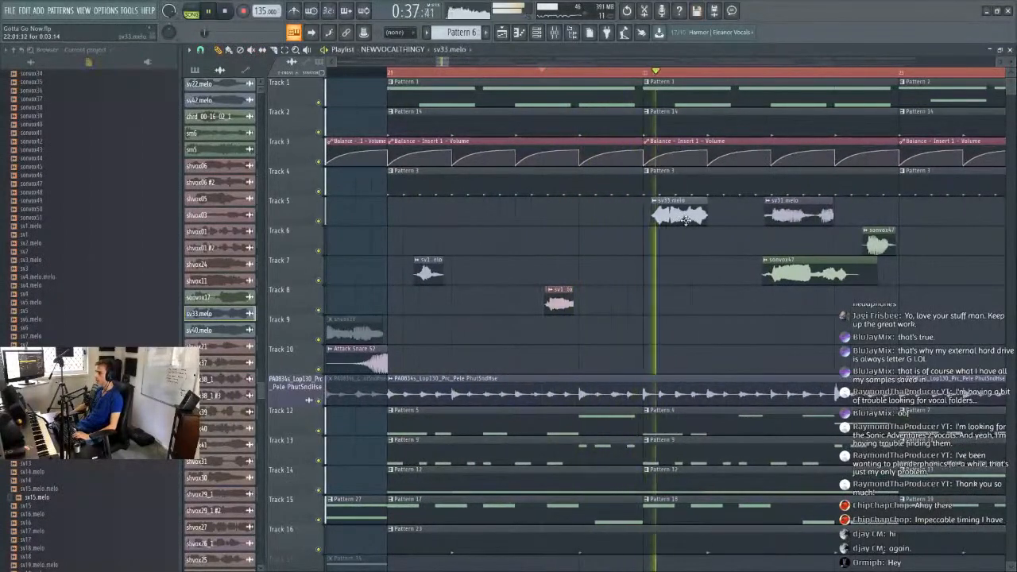
pyautogui.doubleClick(700, 215)
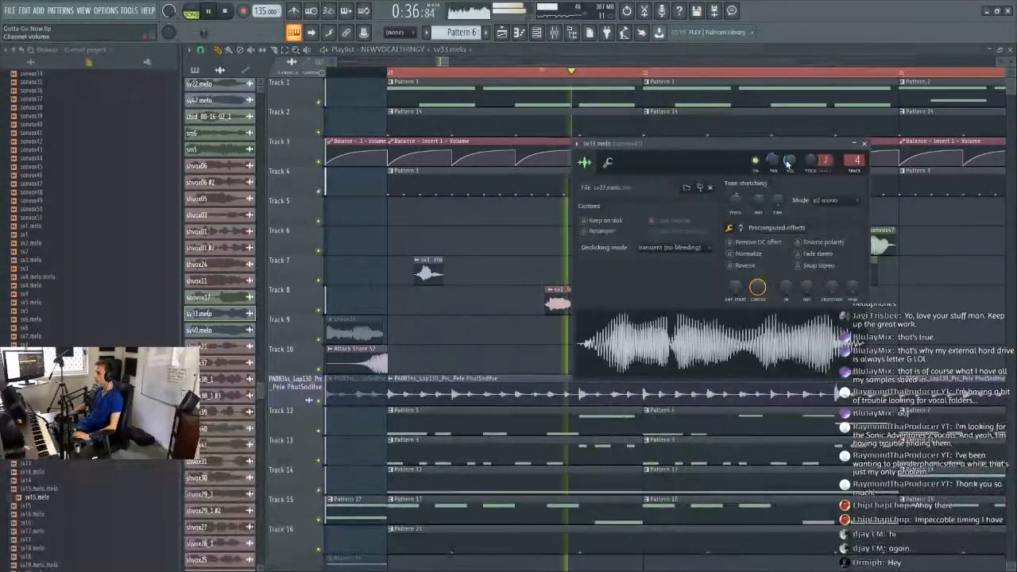
pyautogui.click(581, 48)
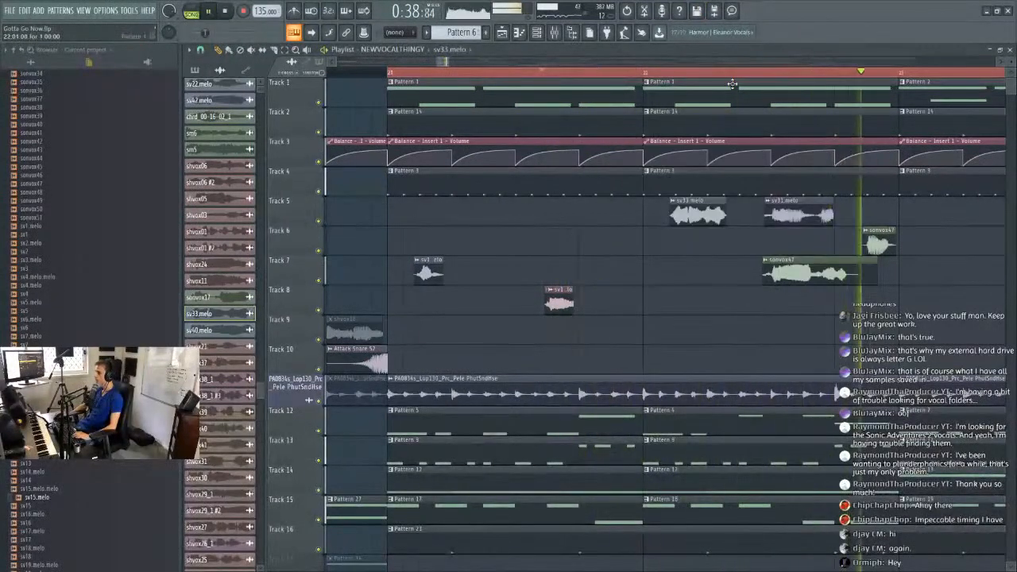
# Move the sonvox47 clip on Track 7 earlier in bar 22 and pan its channel slightly to the right.
pyautogui.moveTo(785, 271); pyautogui.dragTo(759, 271)
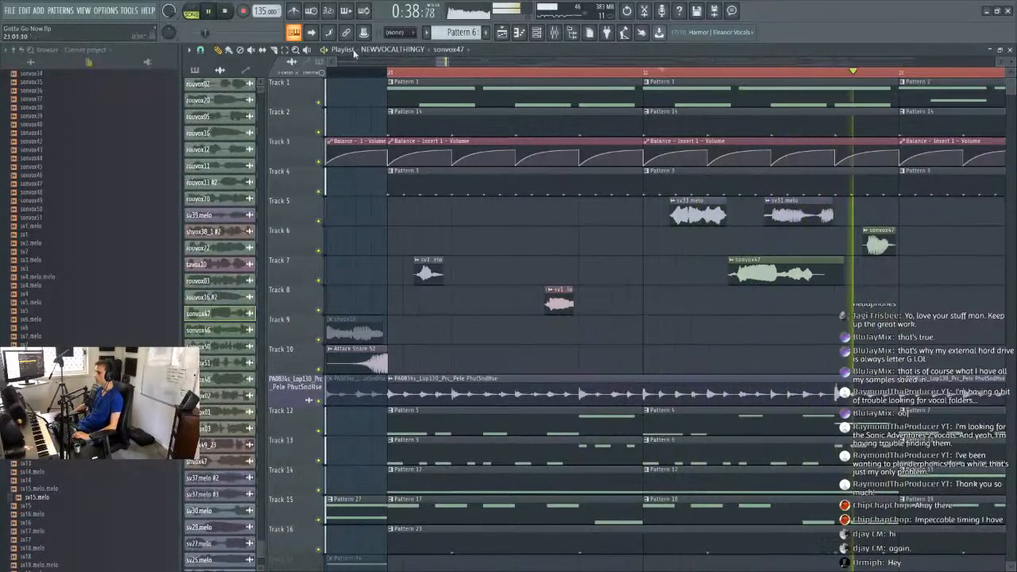
pyautogui.press('space')
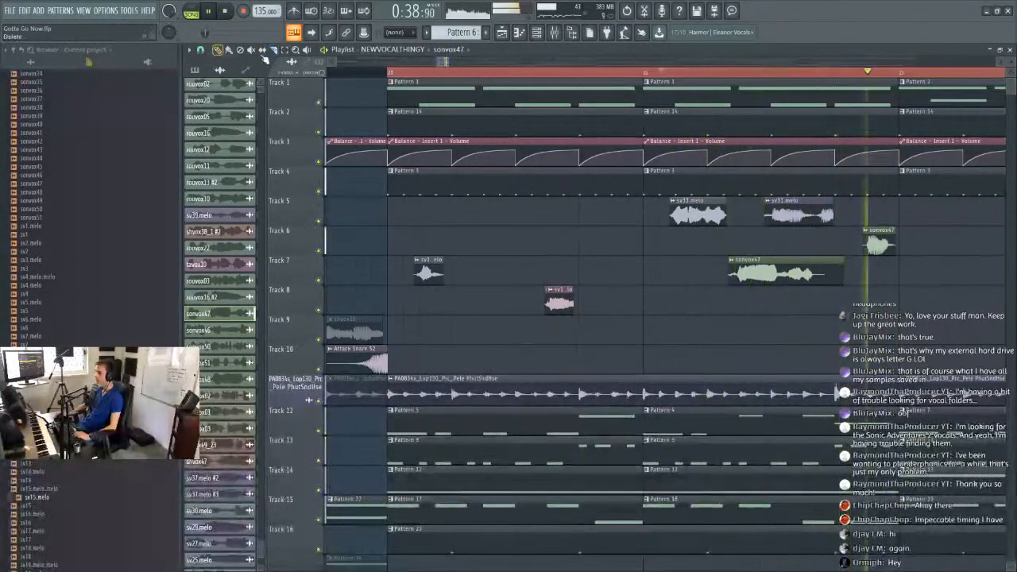
pyautogui.doubleClick(804, 266)
pyautogui.press('space')
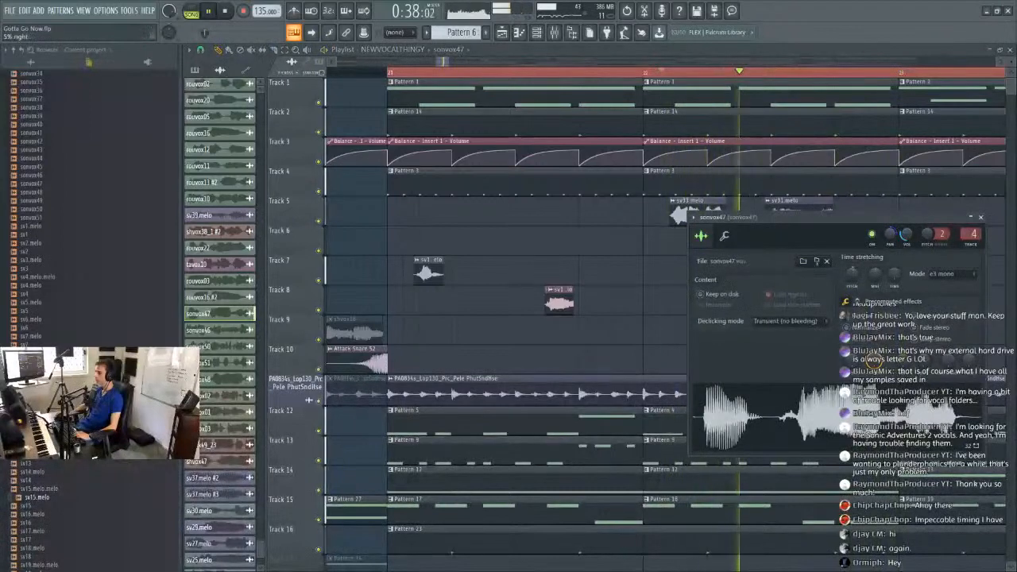
# Open the sv31.melo channel settings, place them clear of the bar 22 clips and adjust the panning during playback.
pyautogui.doubleClick(798, 200)
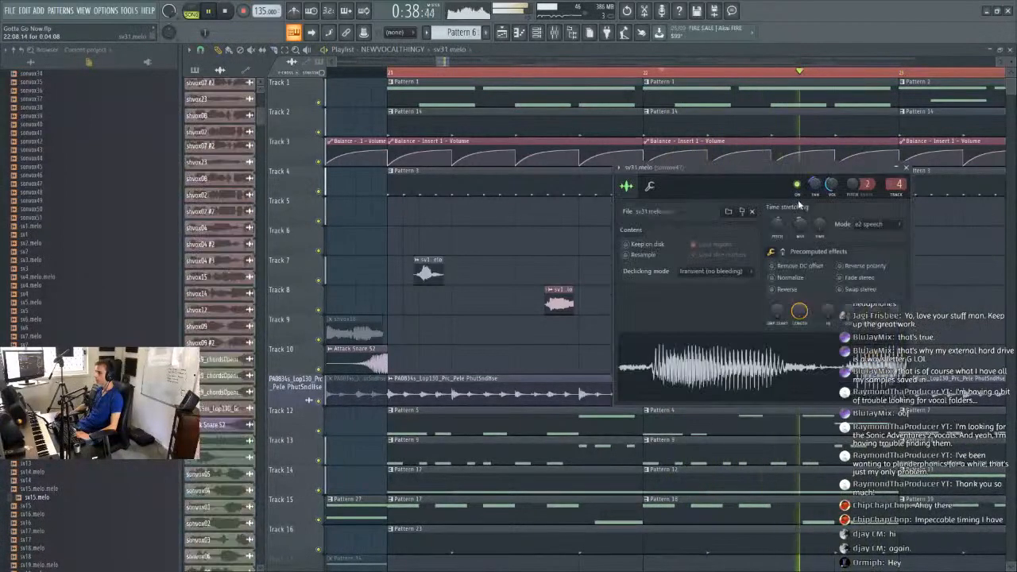
pyautogui.press('space')
pyautogui.press('space')
pyautogui.moveTo(776, 178); pyautogui.dragTo(541, 244)
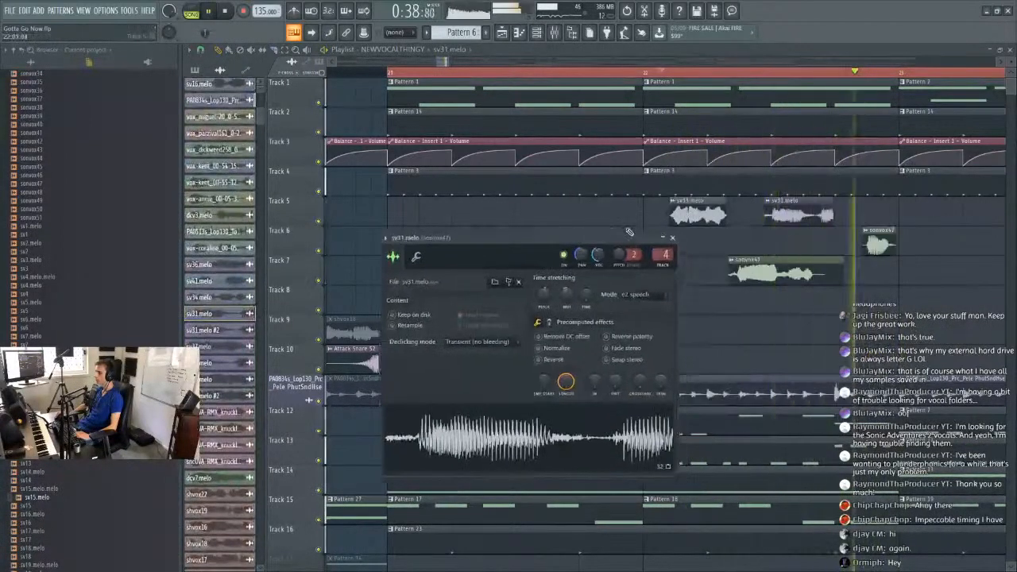
pyautogui.press('space')
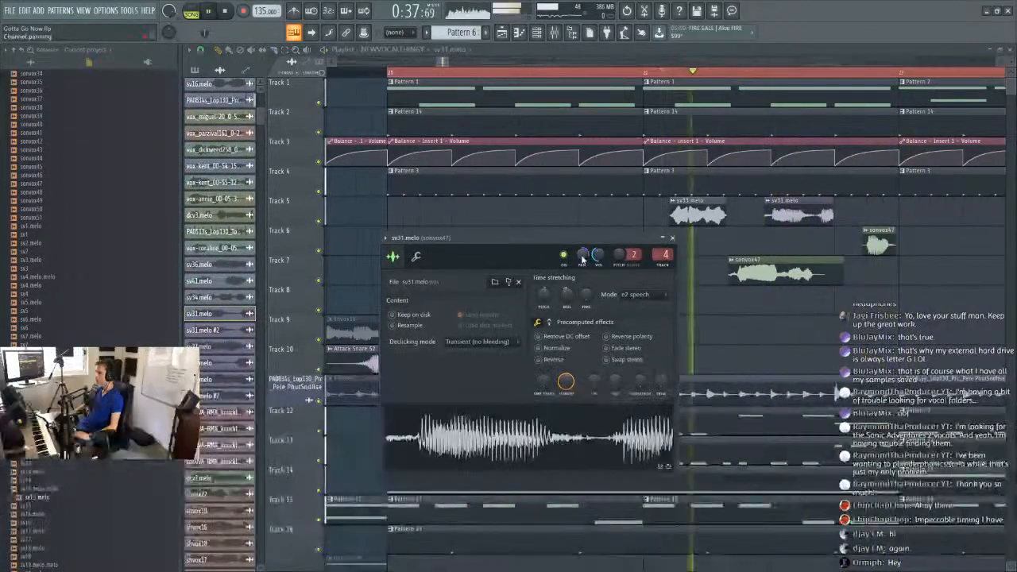
# Pan the channel of the sv33.melo clip on Track 5 in bar 22 slightly to the left.
pyautogui.doubleClick(720, 212)
pyautogui.press('space')
pyautogui.press('space')
pyautogui.moveTo(774, 162); pyautogui.dragTo(776, 160)
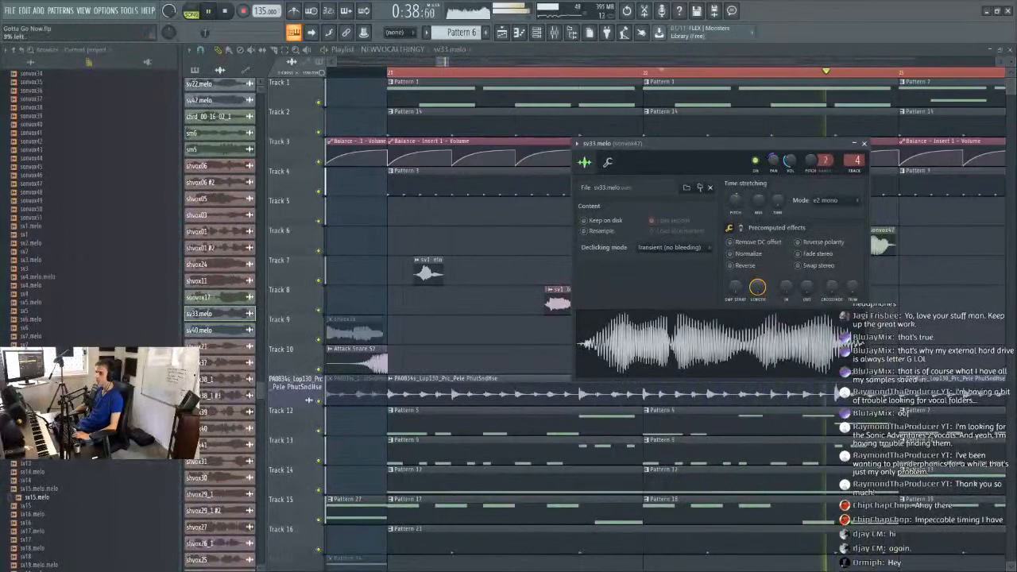
pyautogui.moveTo(785, 146); pyautogui.dragTo(745, 248)
# Pan the channel of the sv31.melo clip on Track 5 in bar 22 further to the left.
pyautogui.press('space')
pyautogui.doubleClick(815, 208)
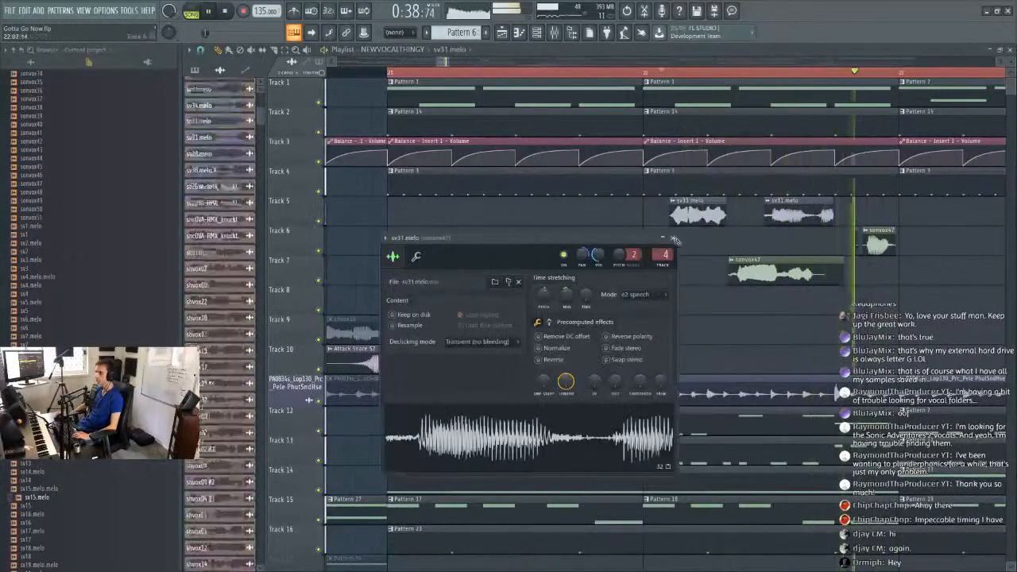
pyautogui.moveTo(580, 256); pyautogui.dragTo(580, 243)
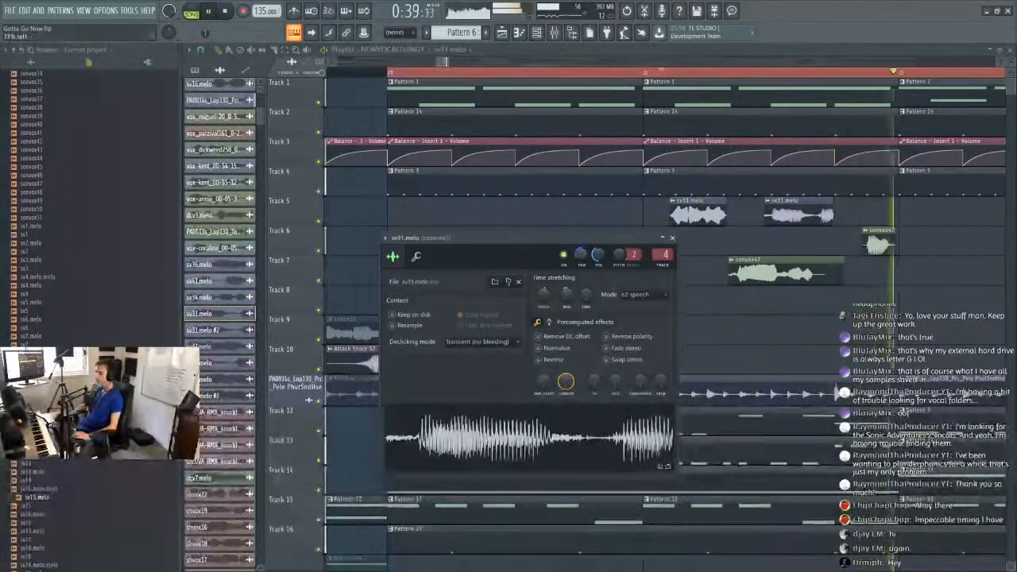
# Compare the sonvox47 and sv31.melo channel settings and replay from bar 21 to judge the vocal panning.
pyautogui.doubleClick(775, 259)
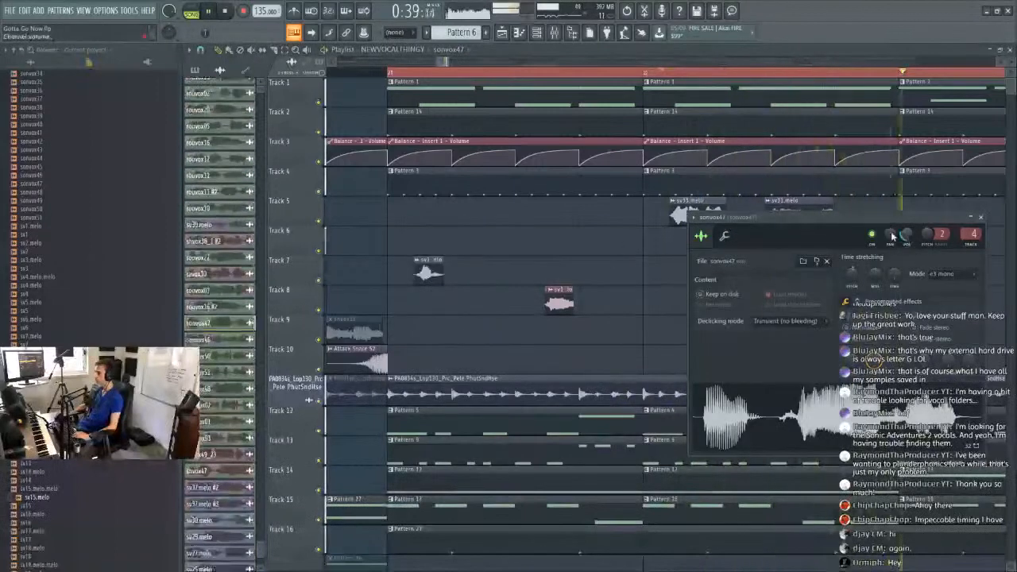
pyautogui.doubleClick(797, 201)
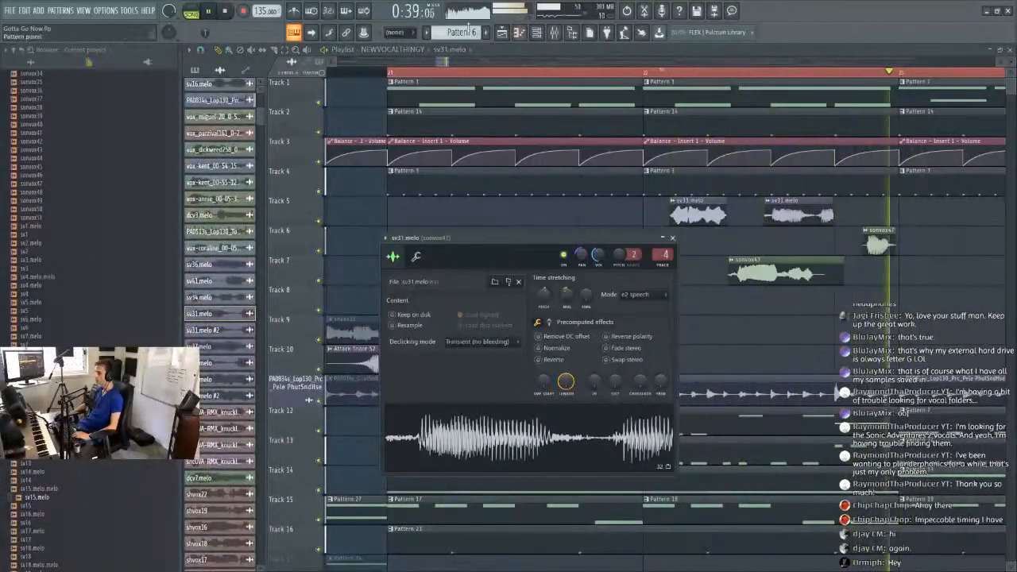
pyautogui.click(493, 72)
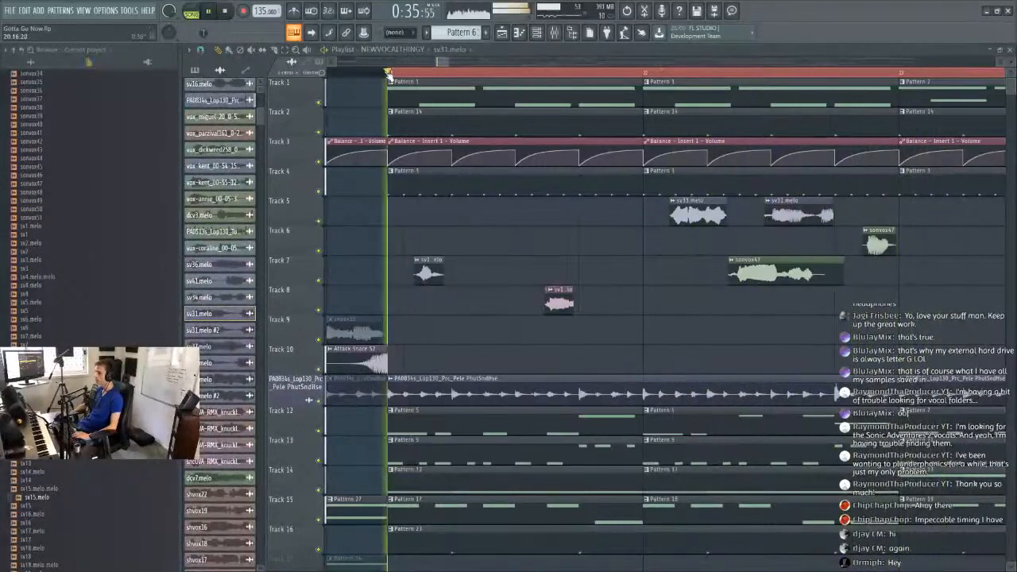
pyautogui.scroll(-4, 496, 76)
pyautogui.scroll(2, 576, 79)
pyautogui.scroll(2, 576, 79)
pyautogui.press('space')
pyautogui.click(472, 72)
pyautogui.press('space')
# Adjust the sonvox47 channel's panning and move its clip from Track 7 in bar 22 to Track 8 in bar 24.
pyautogui.doubleClick(586, 261)
pyautogui.press('space')
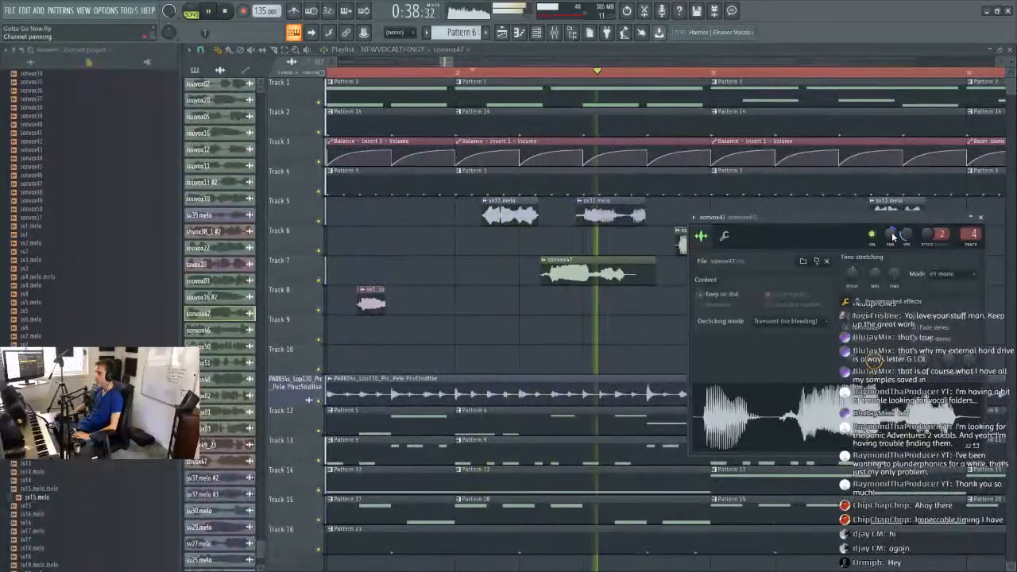
pyautogui.press('space')
pyautogui.moveTo(601, 274); pyautogui.dragTo(749, 323)
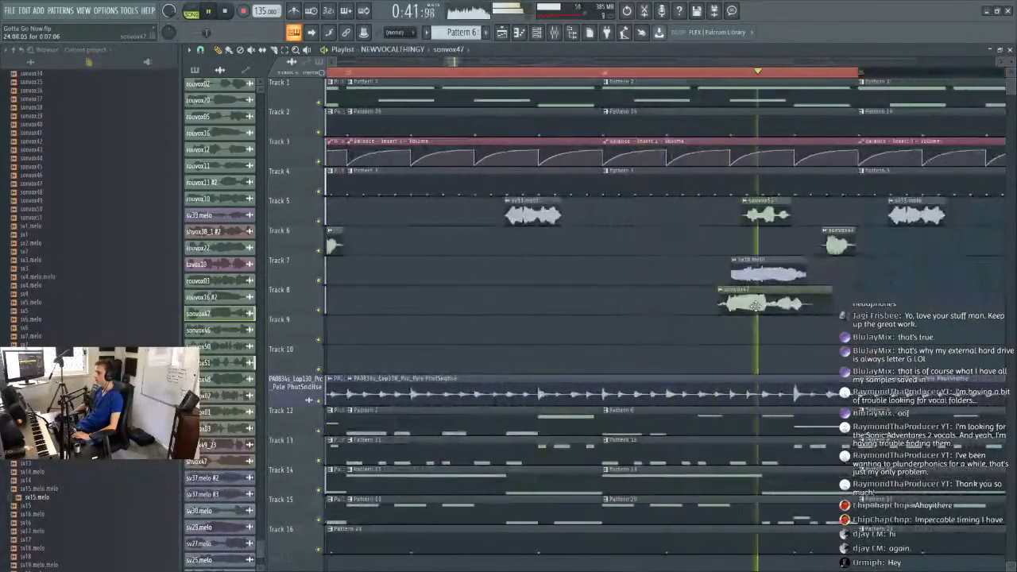
# Shift the sonvox47 clip on Track 8 earlier to 24:06:10 and shorten it to a length of 0:03:05.
pyautogui.click(651, 73)
pyautogui.click(645, 73)
pyautogui.moveTo(763, 309); pyautogui.dragTo(729, 310)
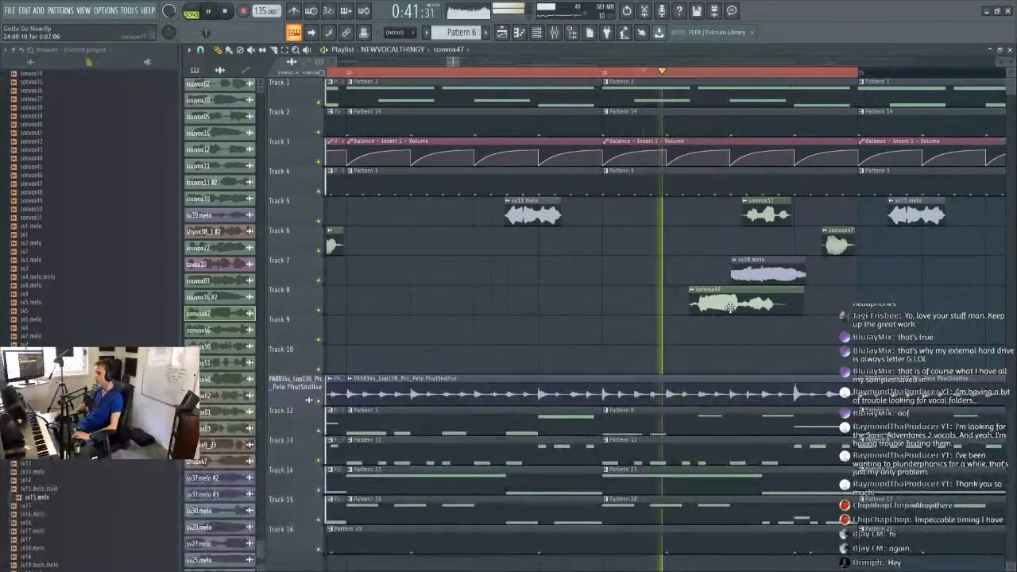
pyautogui.moveTo(808, 307); pyautogui.dragTo(741, 305)
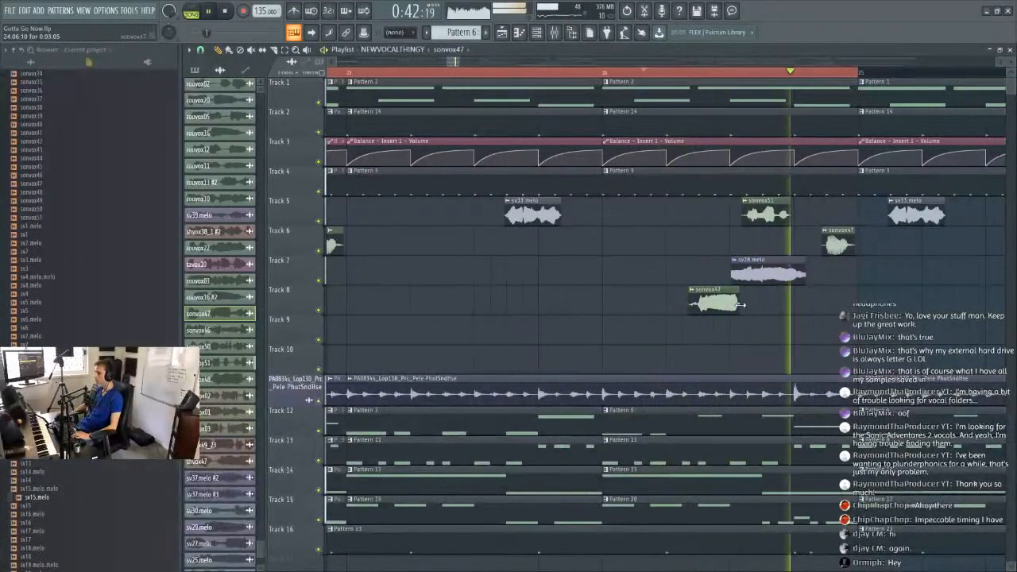
# Check the sonvox47 channel settings for the shortened Track 8 clip and close them.
pyautogui.doubleClick(725, 305)
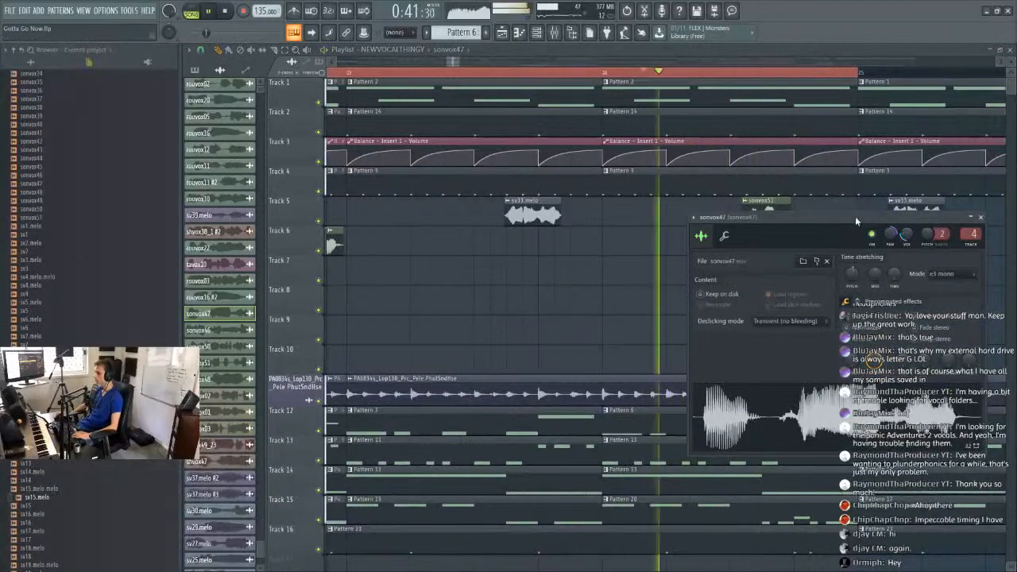
pyautogui.moveTo(856, 221); pyautogui.dragTo(536, 233)
pyautogui.press('space')
pyautogui.click(662, 229)
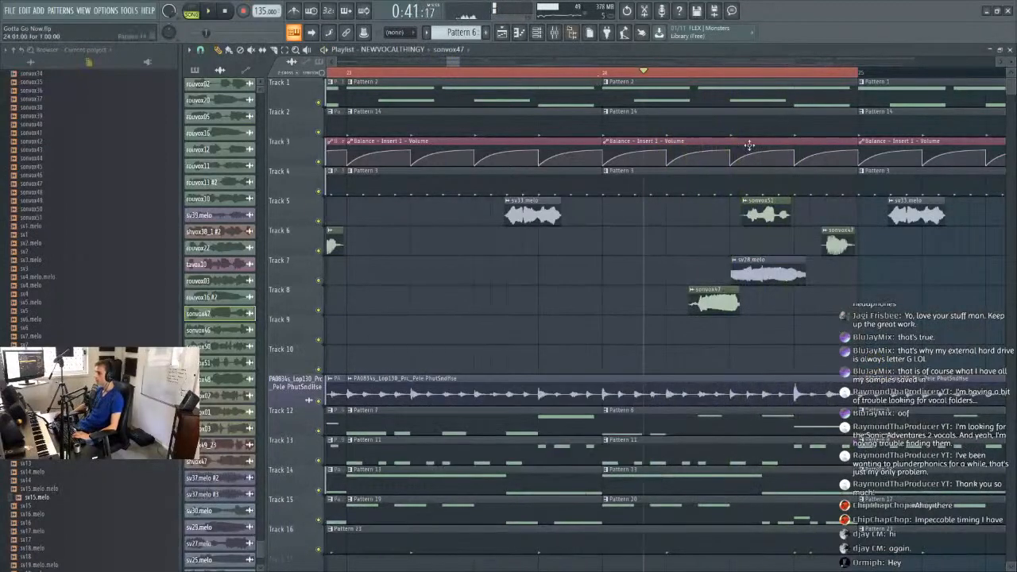
# Replay bars 21 to 24 to review the vocal arrangement and the sonvox47 channel settings.
pyautogui.scroll(-4, 562, 74)
pyautogui.scroll(1, 638, 73)
pyautogui.press('space')
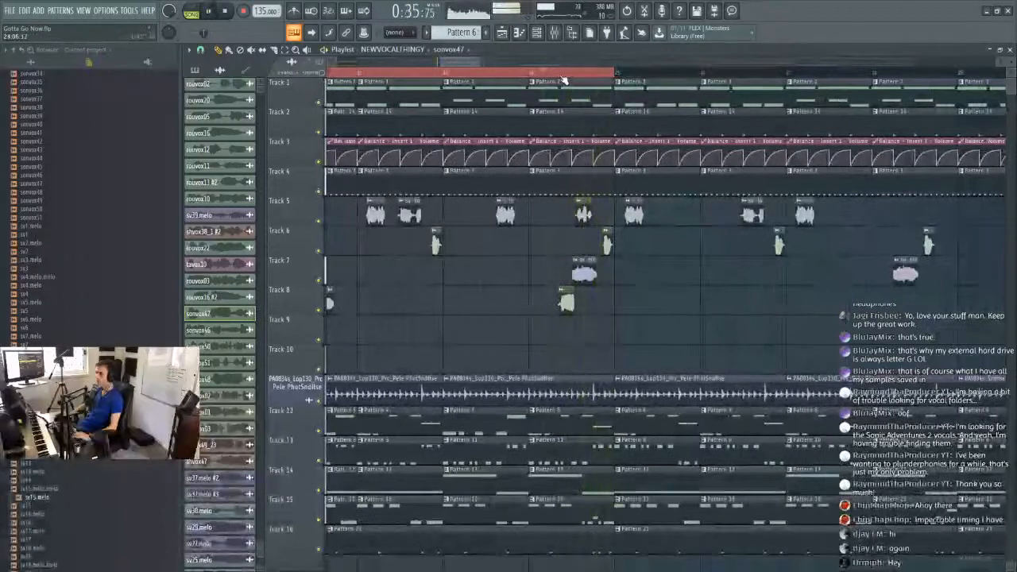
pyautogui.click(606, 238)
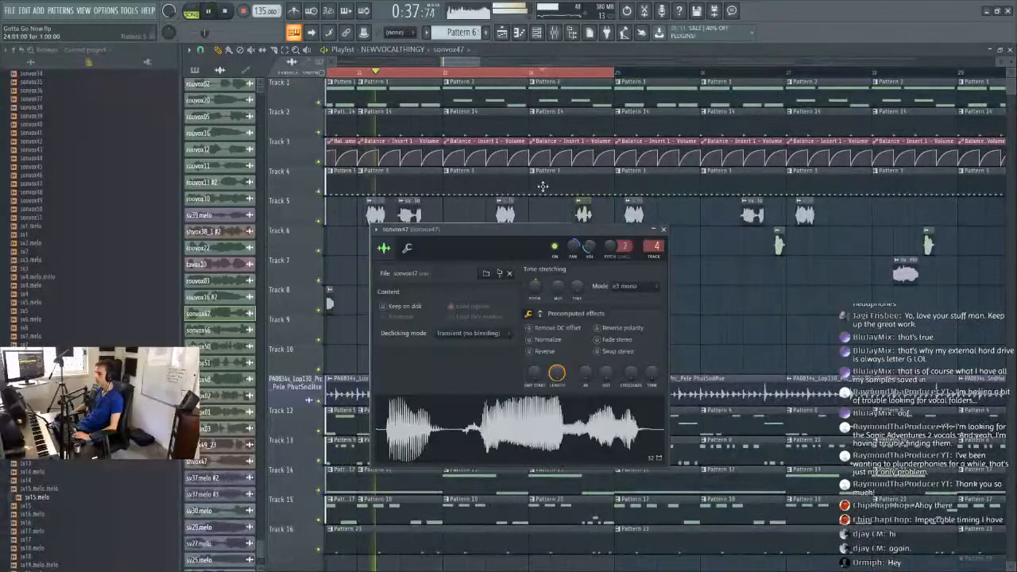
pyautogui.moveTo(571, 234); pyautogui.dragTo(827, 259)
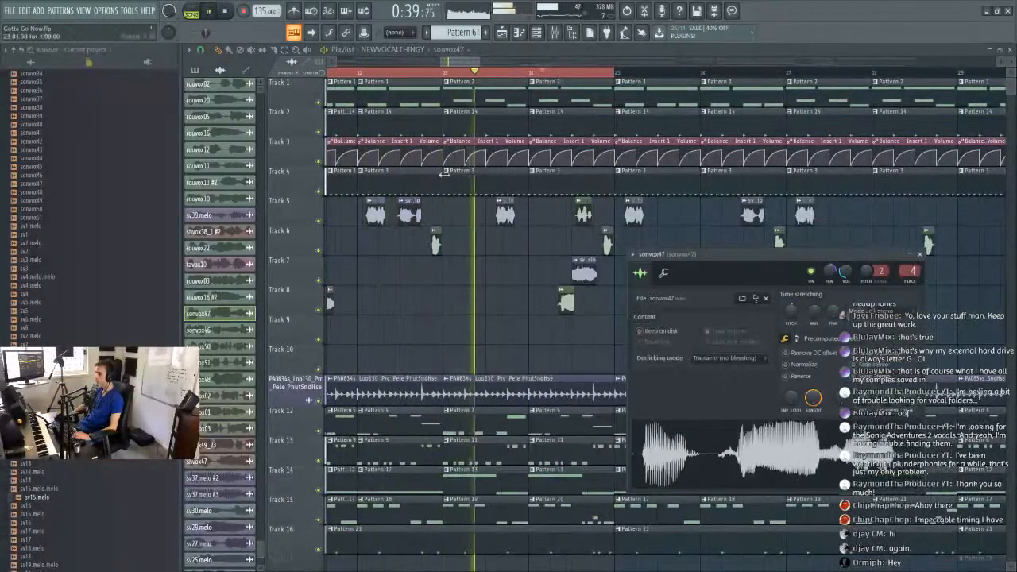
pyautogui.moveTo(469, 62); pyautogui.dragTo(454, 62)
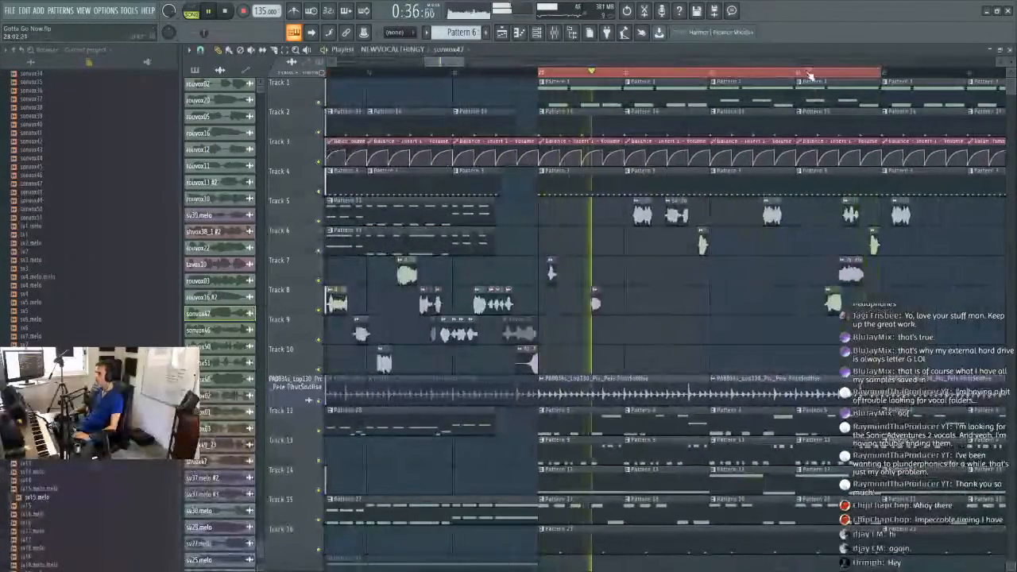
pyautogui.scroll(3, 807, 75)
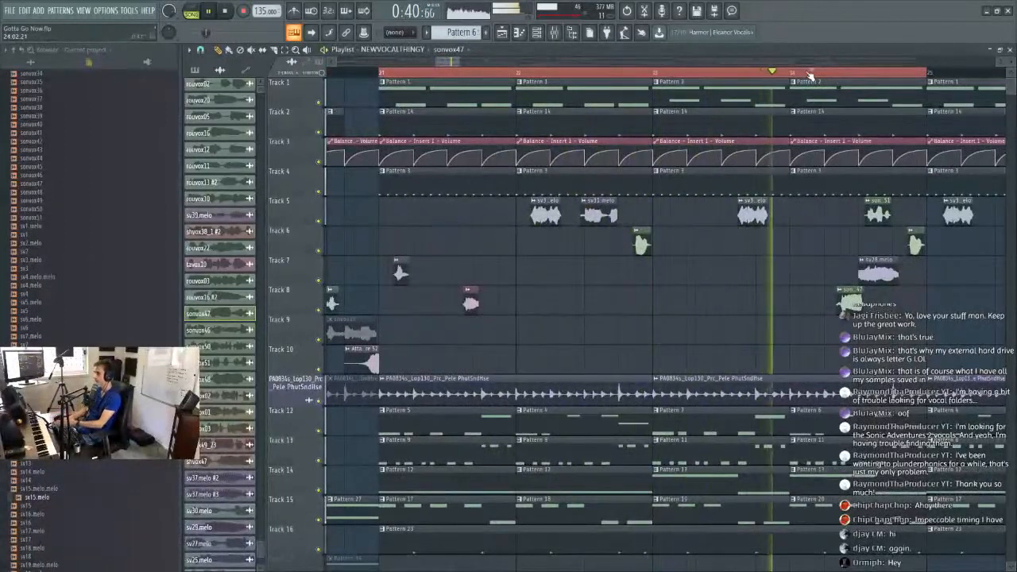
pyautogui.click(731, 73)
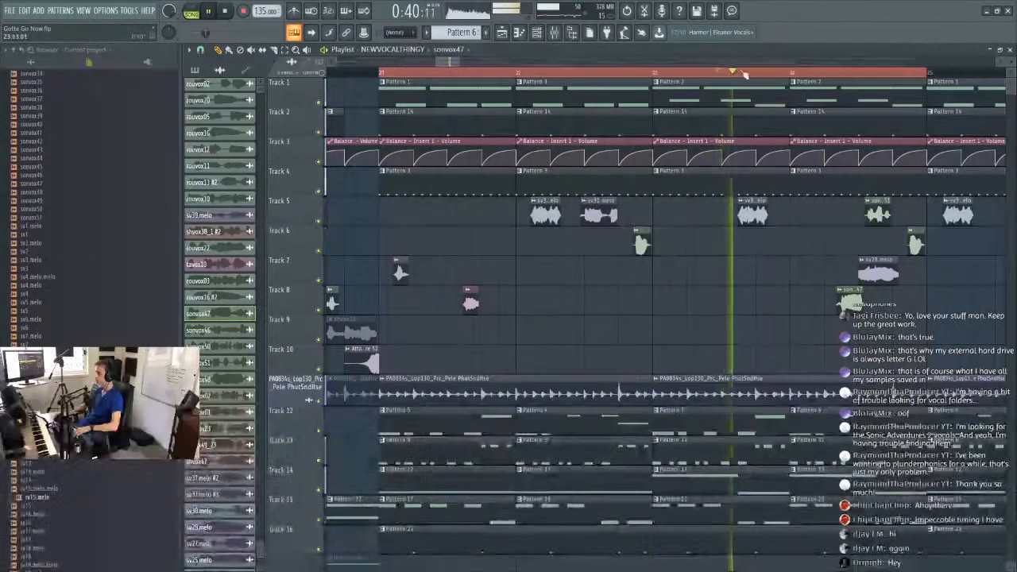
pyautogui.scroll(2, 731, 73)
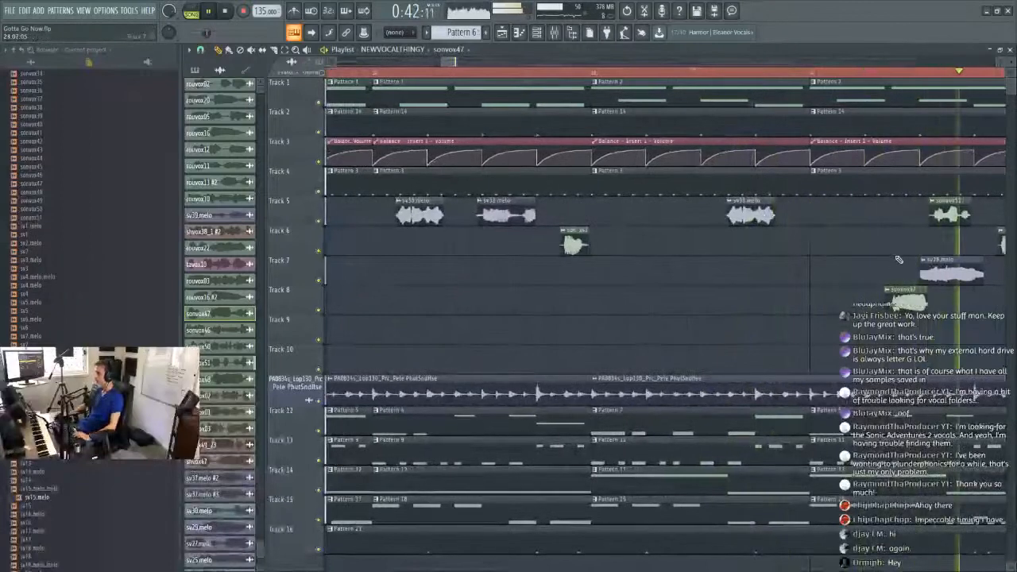
pyautogui.click(703, 72)
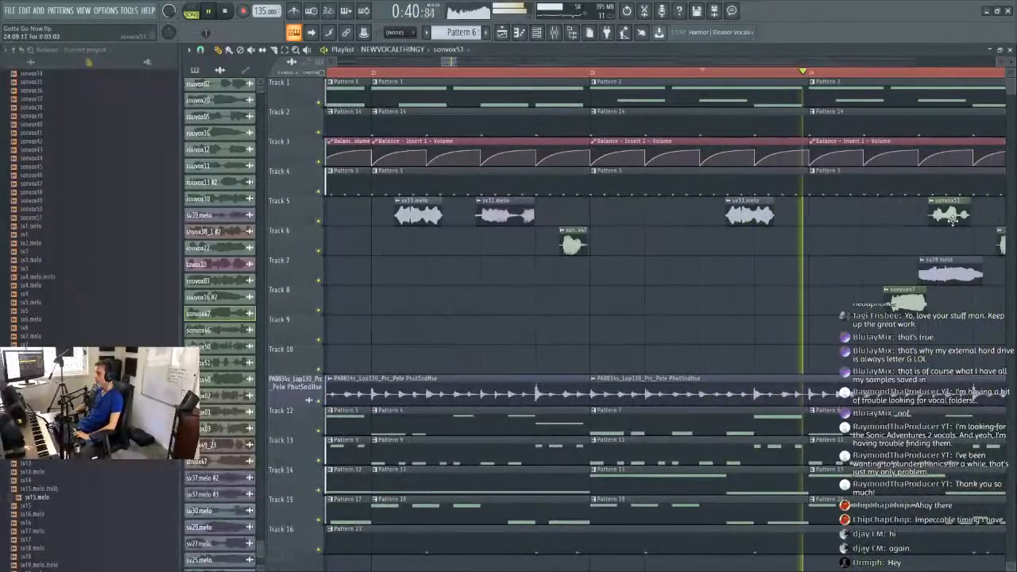
# Make the short sonvox47 clip on Track 6 at the end of bar 24 a unique sample and centre its panning.
pyautogui.scroll(-2, 219, 318)
pyautogui.doubleClick(908, 300)
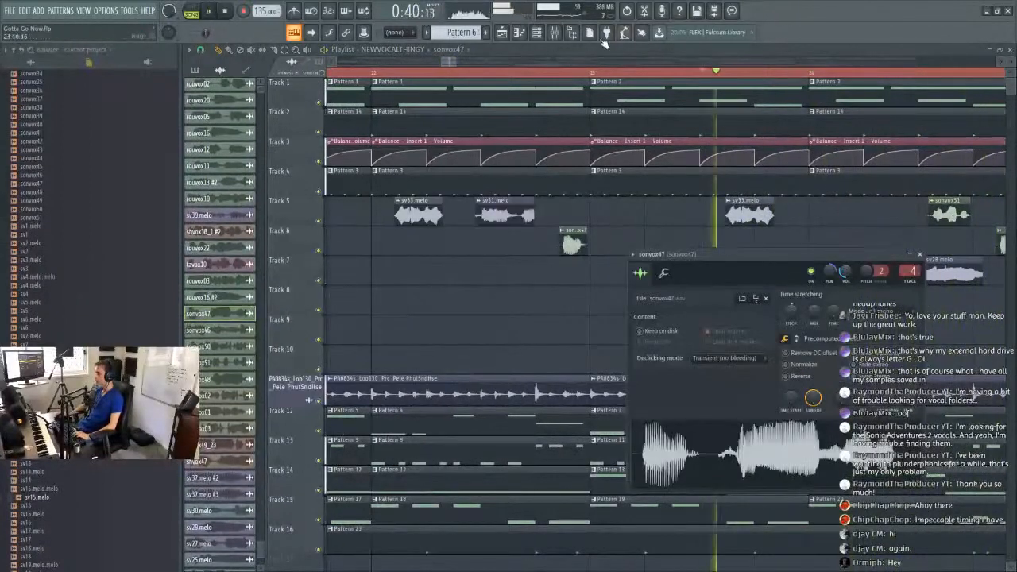
pyautogui.moveTo(456, 59); pyautogui.dragTo(463, 60)
pyautogui.press('space')
pyautogui.click(783, 231)
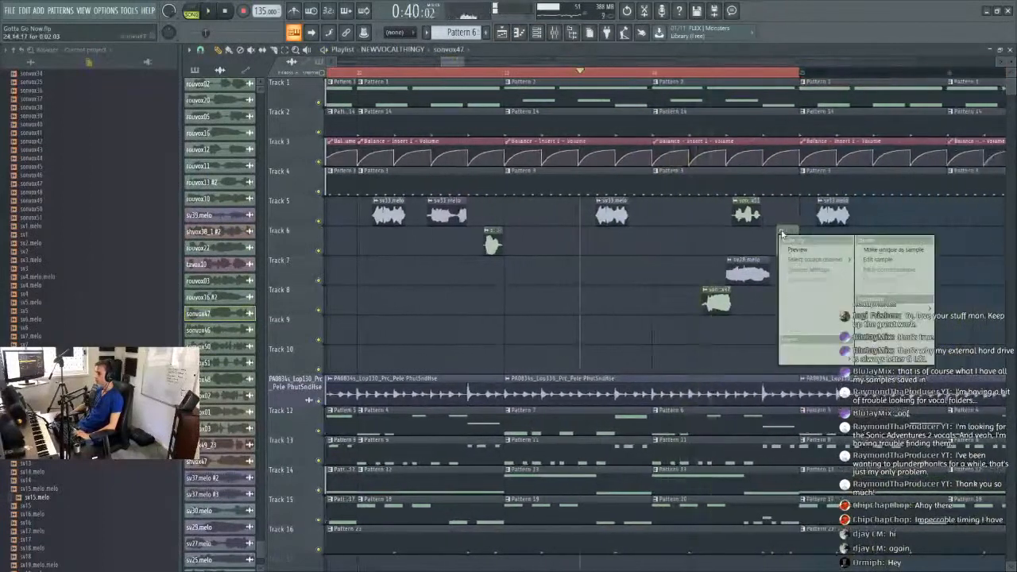
pyautogui.click(809, 310)
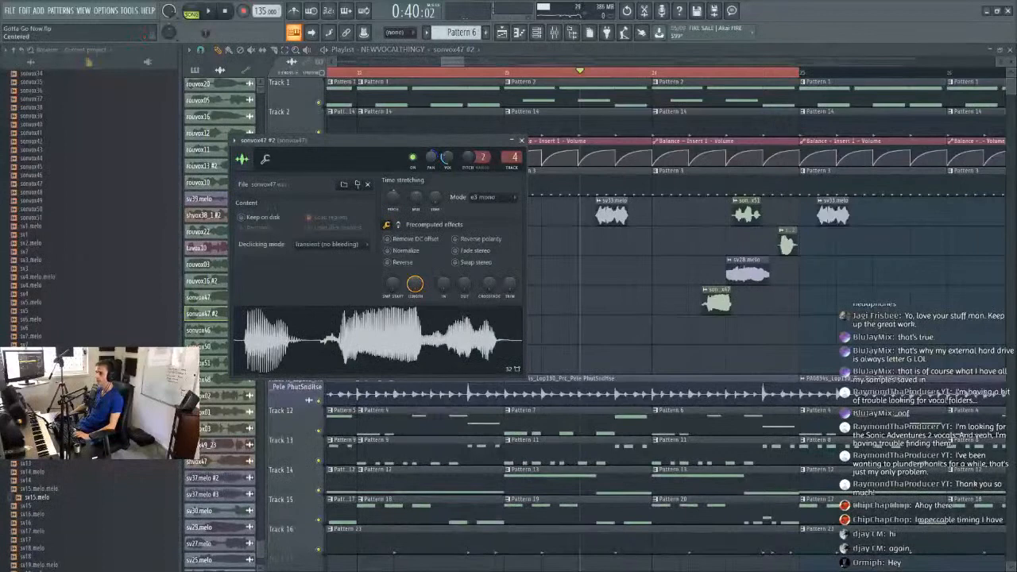
pyautogui.click(760, 62)
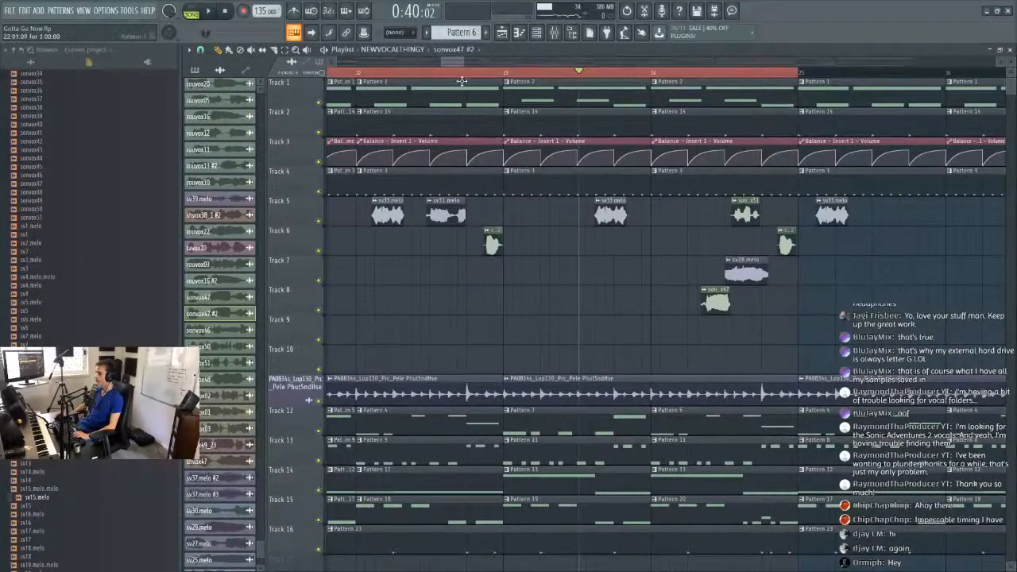
# Select the two short vocal clips on Tracks 7 and 8 in bar 21 and copy them into bar 23.
pyautogui.scroll(-4, 458, 77)
pyautogui.scroll(3, 349, 239)
pyautogui.moveTo(357, 257); pyautogui.dragTo(457, 314)
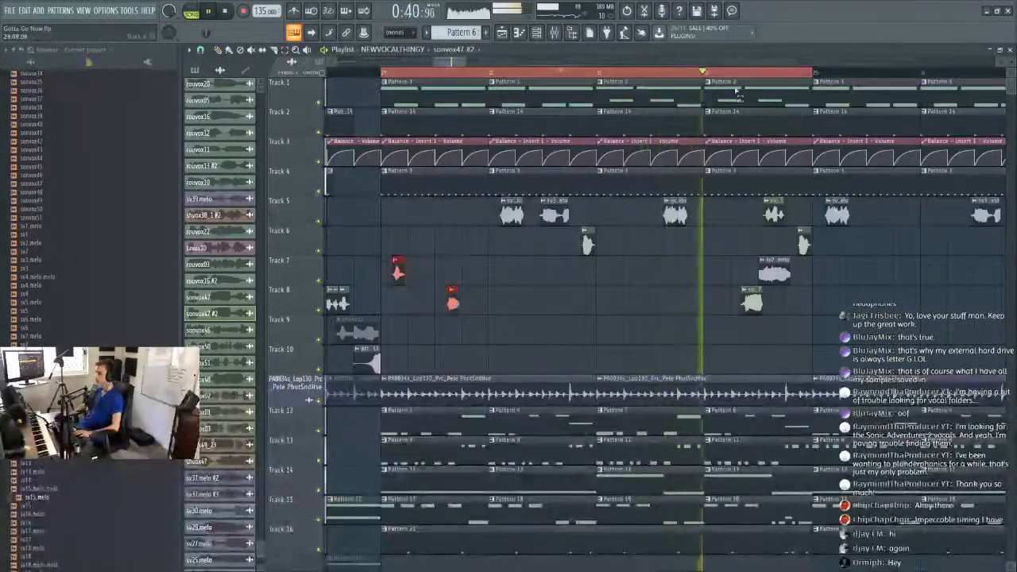
pyautogui.scroll(1, 686, 72)
pyautogui.scroll(1, 688, 76)
pyautogui.scroll(-4, 688, 76)
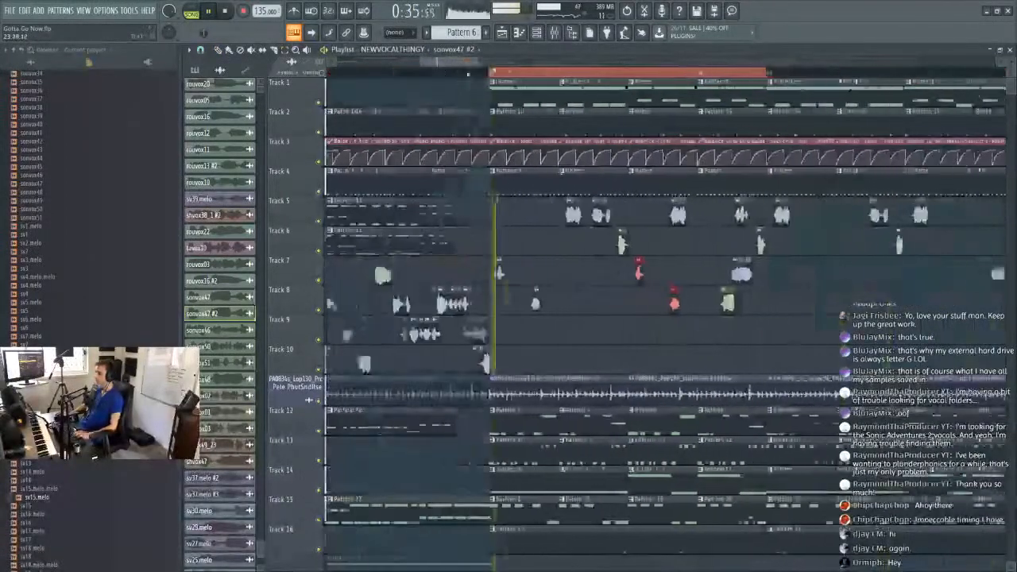
# Move the sv33.melo clip on Track 5 in bar 23 slightly later, up to the start of bar 24, and replay the passage.
pyautogui.scroll(3, 662, 171)
pyautogui.scroll(1, 662, 170)
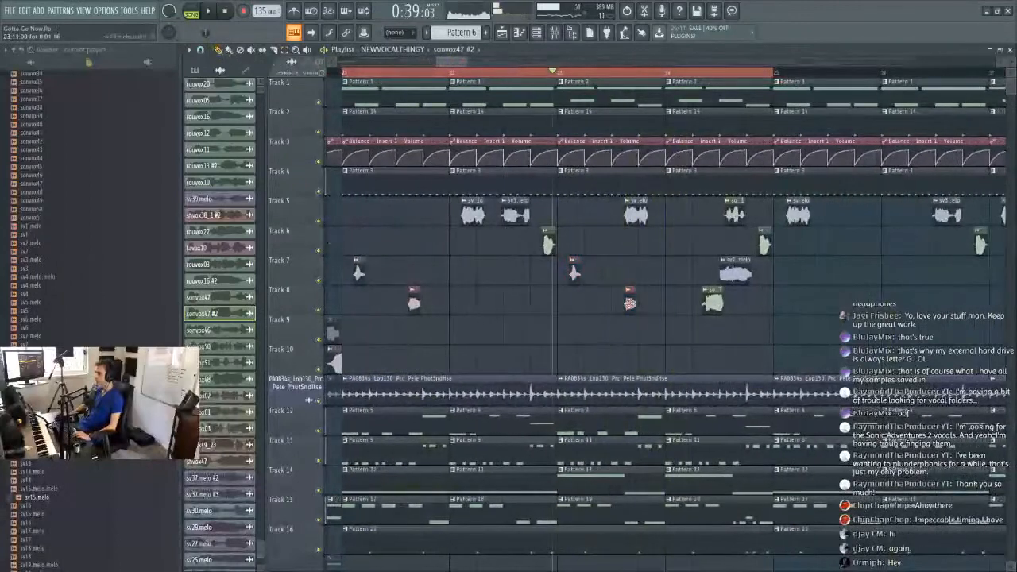
pyautogui.click(638, 211)
pyautogui.press('space')
pyautogui.press('space')
pyautogui.moveTo(638, 211); pyautogui.dragTo(662, 214)
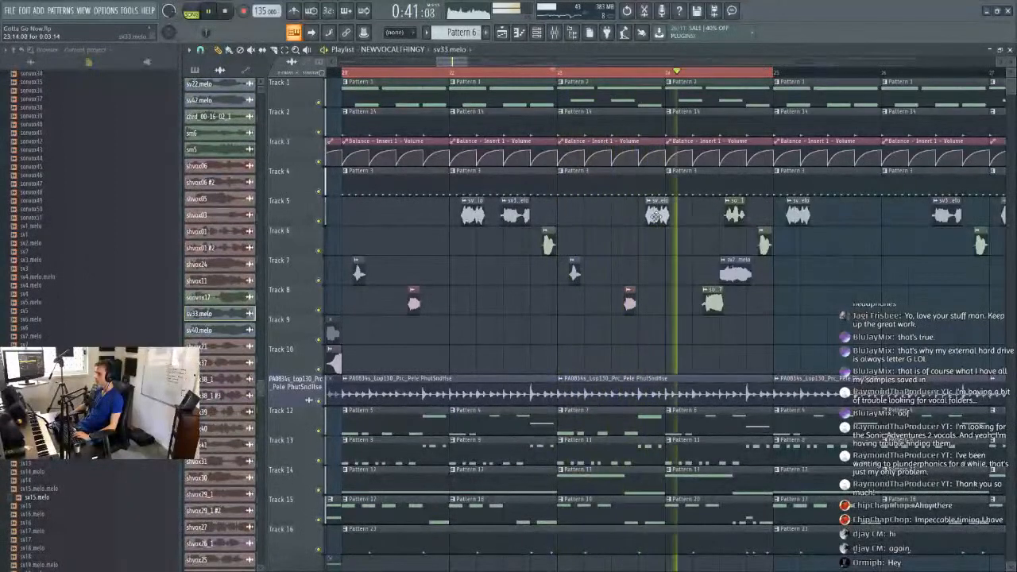
pyautogui.scroll(3, 640, 82)
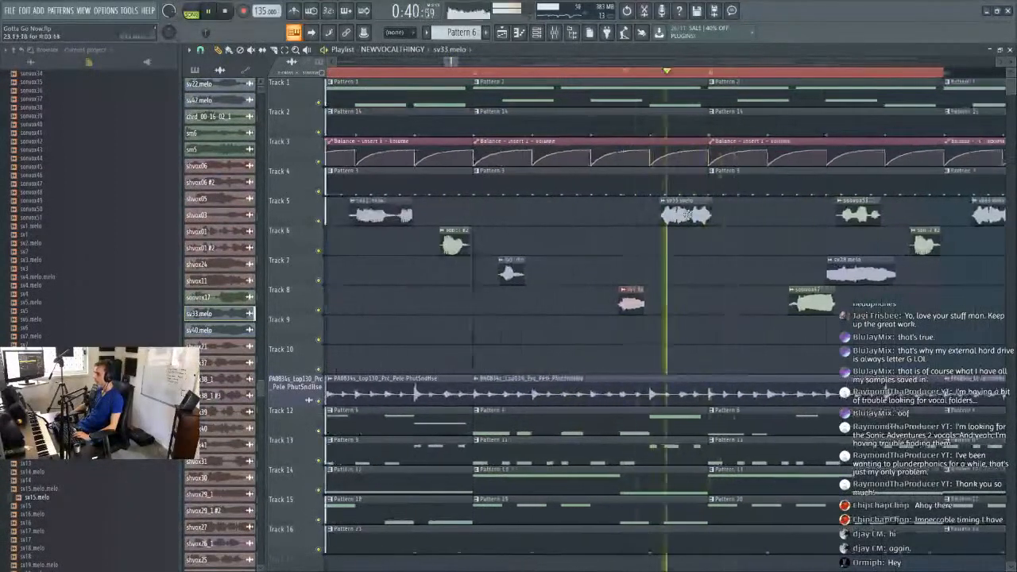
pyautogui.click(517, 73)
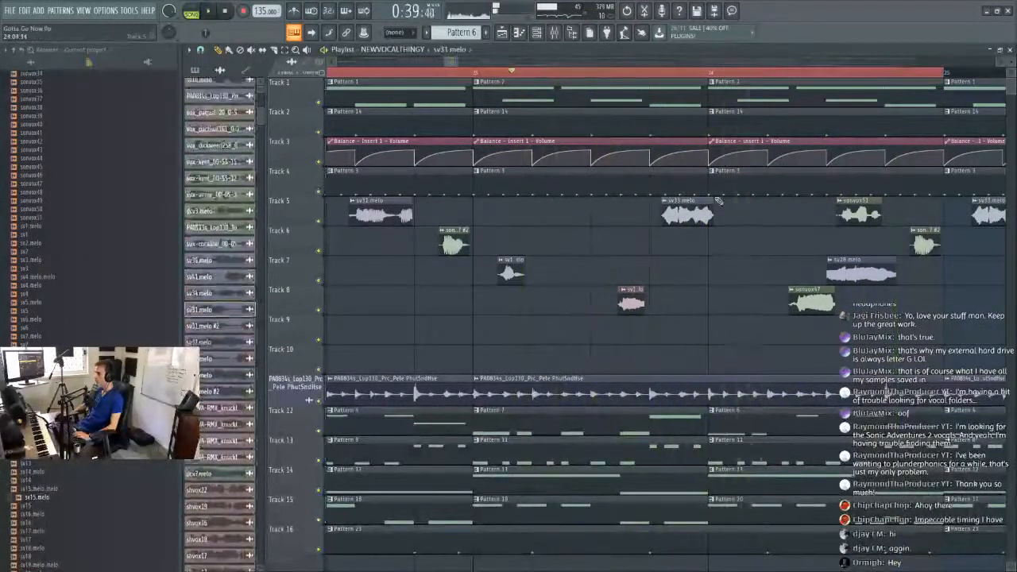
# Pick the knuvox03 vocal from bar 30, place it on Track 6 in bar 24 and nudge it slightly earlier.
pyautogui.scroll(-5, 568, 74)
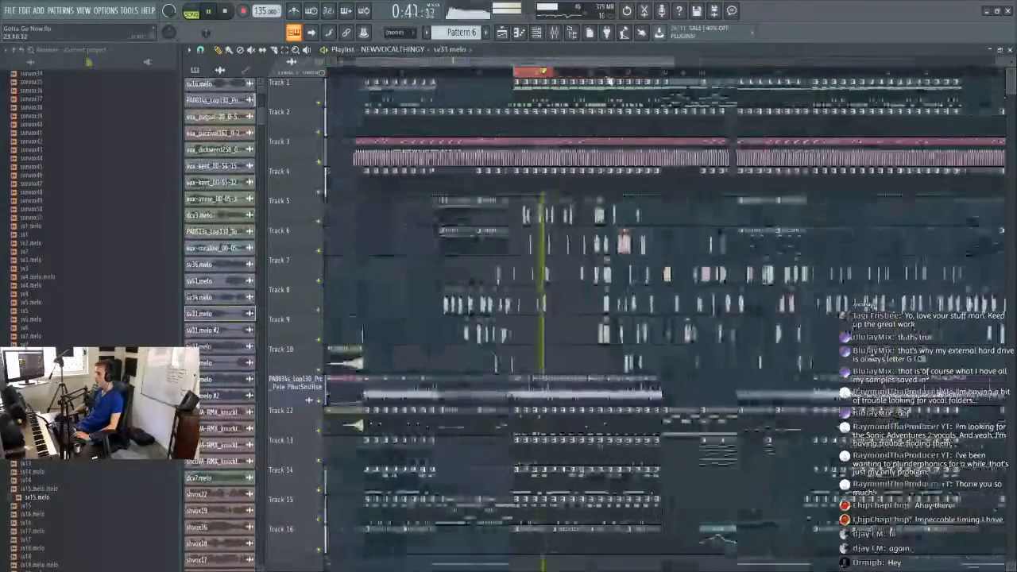
pyautogui.scroll(5, 568, 74)
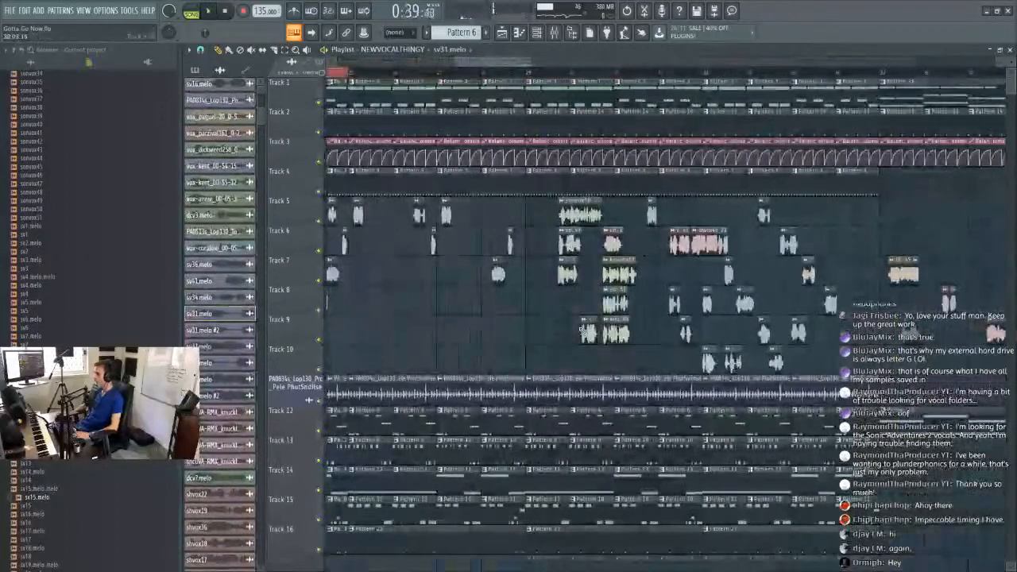
pyautogui.doubleClick(631, 331)
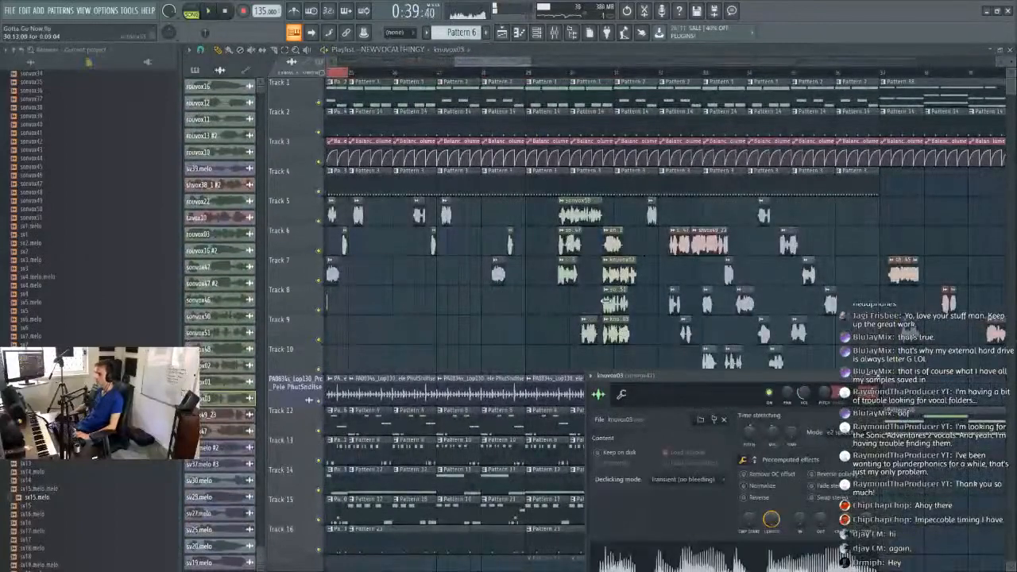
pyautogui.press('Escape')
pyautogui.scroll(5, 489, 70)
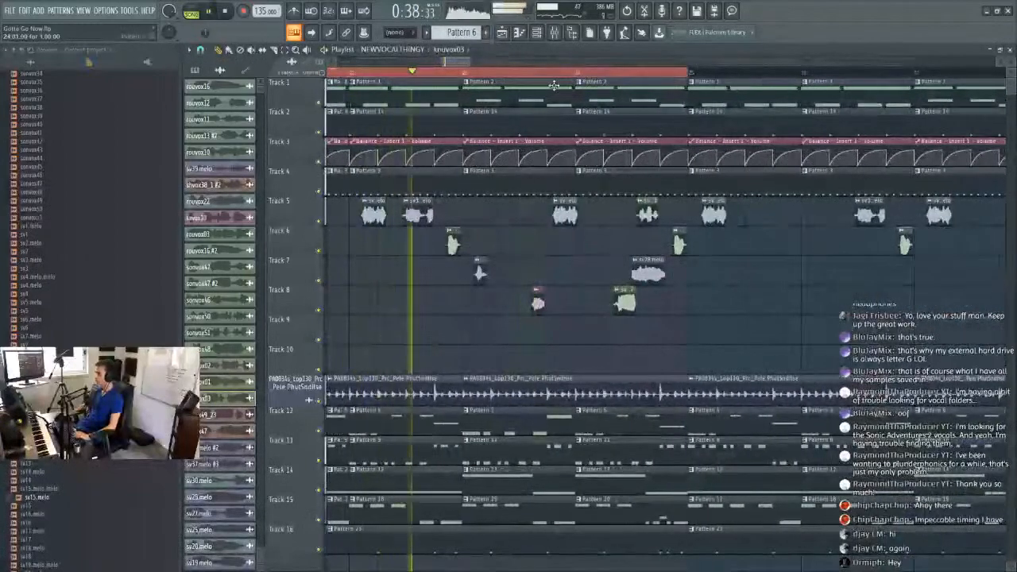
pyautogui.scroll(2, 433, 78)
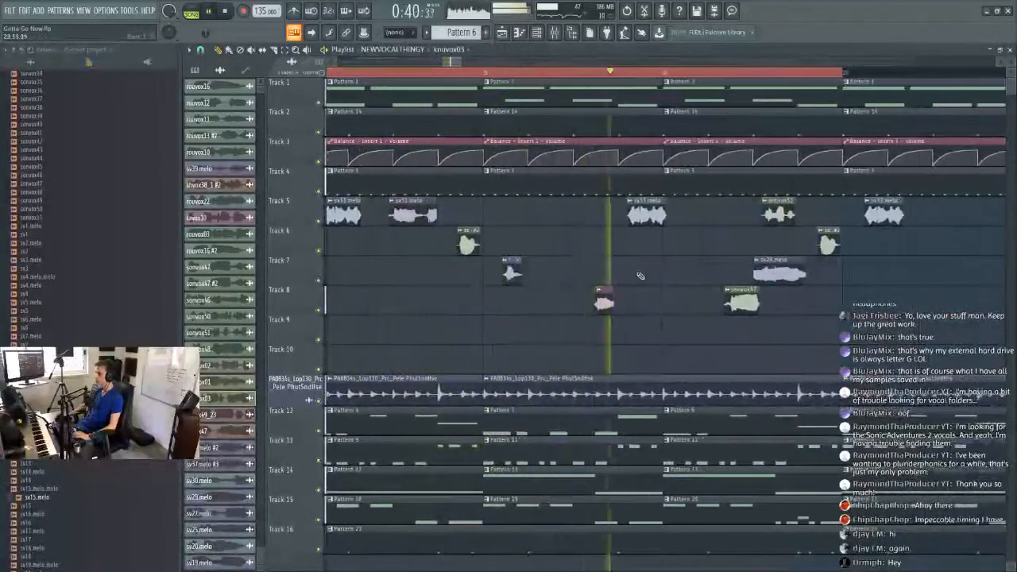
pyautogui.moveTo(689, 247); pyautogui.dragTo(706, 250)
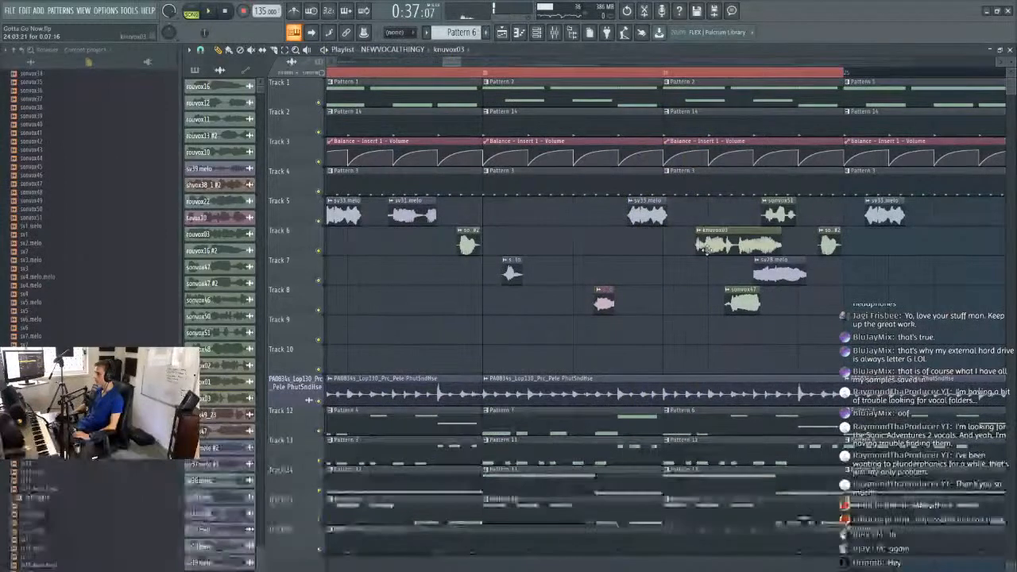
pyautogui.click(654, 71)
pyautogui.scroll(2, 662, 72)
pyautogui.click(649, 71)
pyautogui.moveTo(750, 245); pyautogui.dragTo(743, 245)
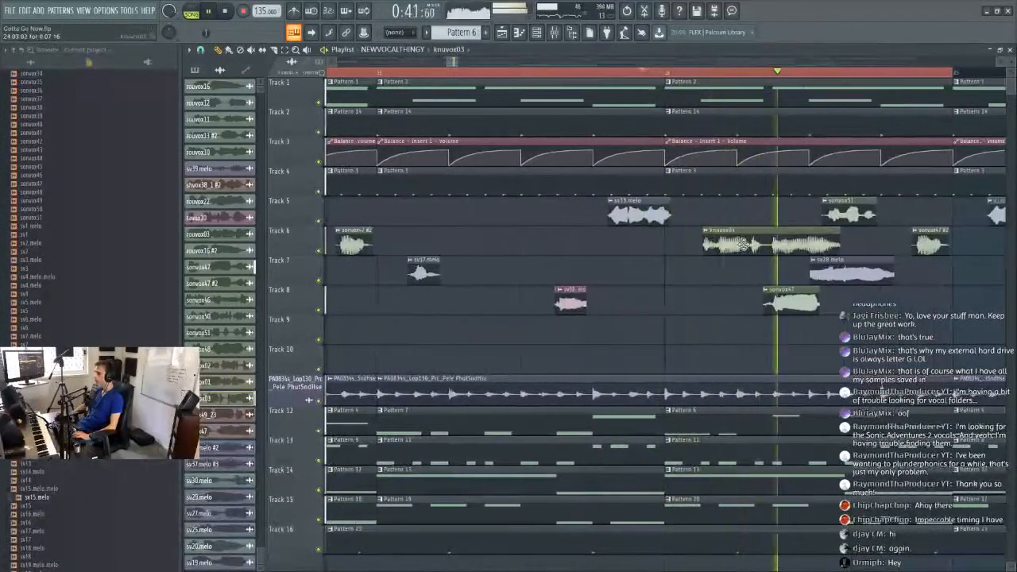
# Remove the knuvox03 clip from Track 6, try a shorter one on Track 8 at the end of bar 24 and check its channel settings.
pyautogui.doubleClick(739, 244)
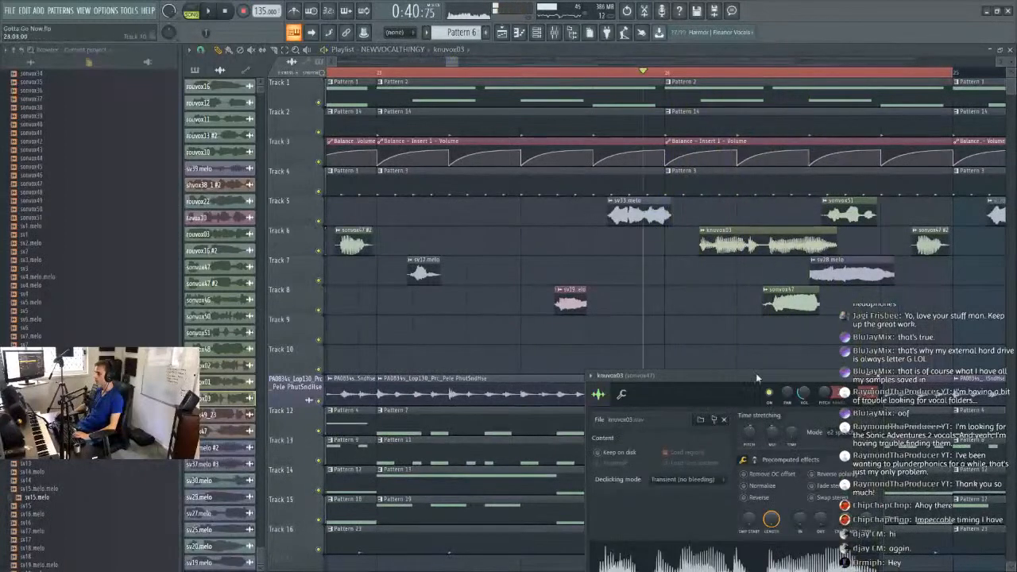
pyautogui.moveTo(810, 379); pyautogui.dragTo(598, 342)
pyautogui.press('space')
pyautogui.press('space')
pyautogui.rightClick(740, 242)
pyautogui.press('space')
pyautogui.moveTo(793, 249); pyautogui.dragTo(903, 305)
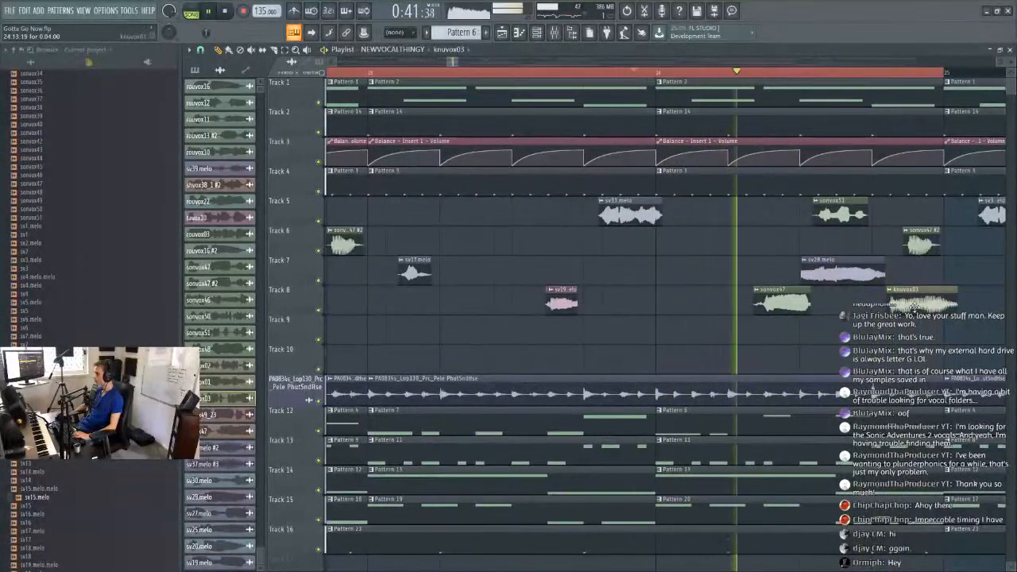
pyautogui.doubleClick(904, 291)
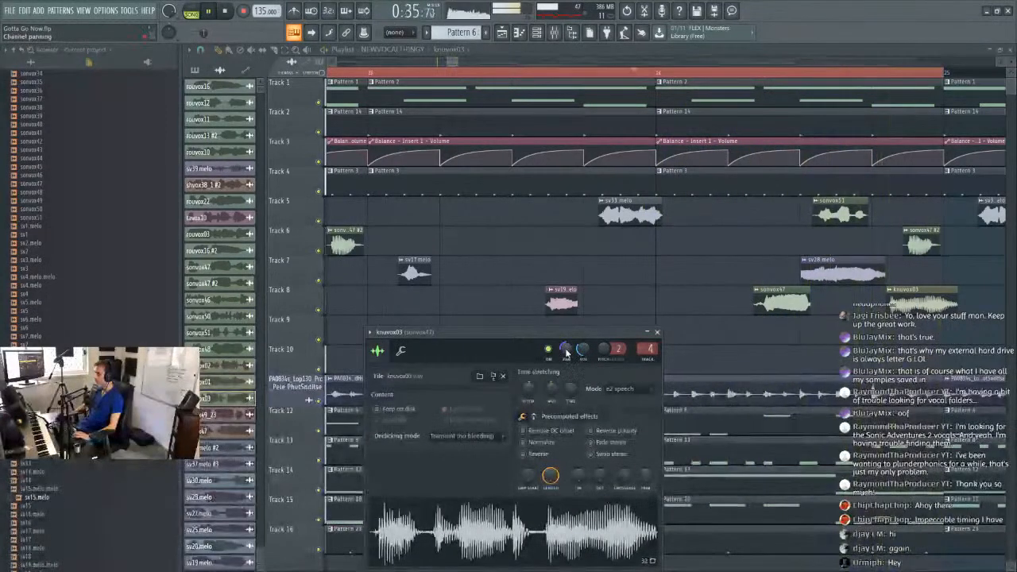
pyautogui.press('Escape')
# Check the stacked knuvox and sonvox clips on Tracks 5 to 9 around bars 29 and 30, and pick sonvox50 as the source clip.
pyautogui.scroll(-5, 519, 68)
pyautogui.scroll(5, 519, 68)
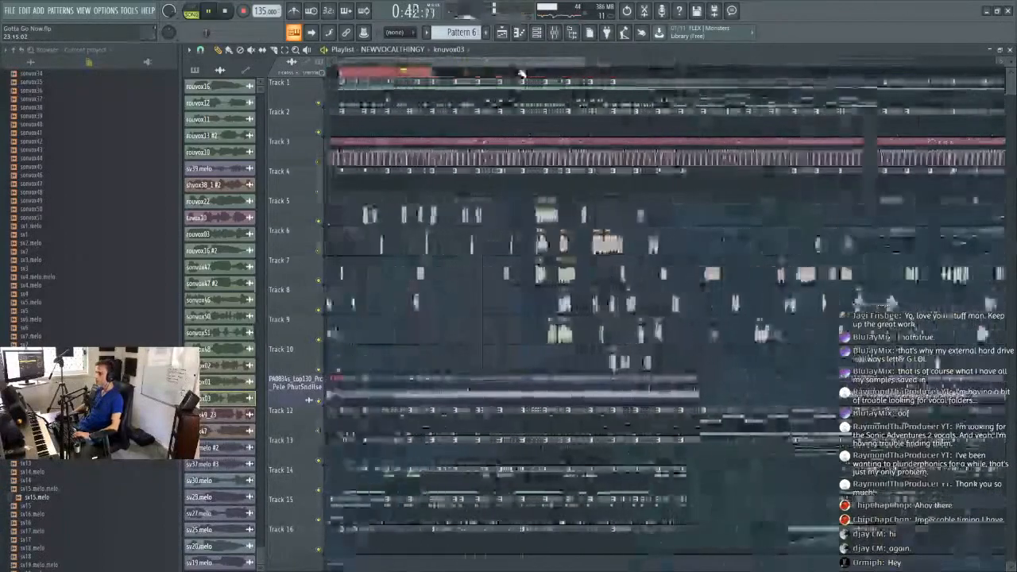
pyautogui.scroll(3, 538, 81)
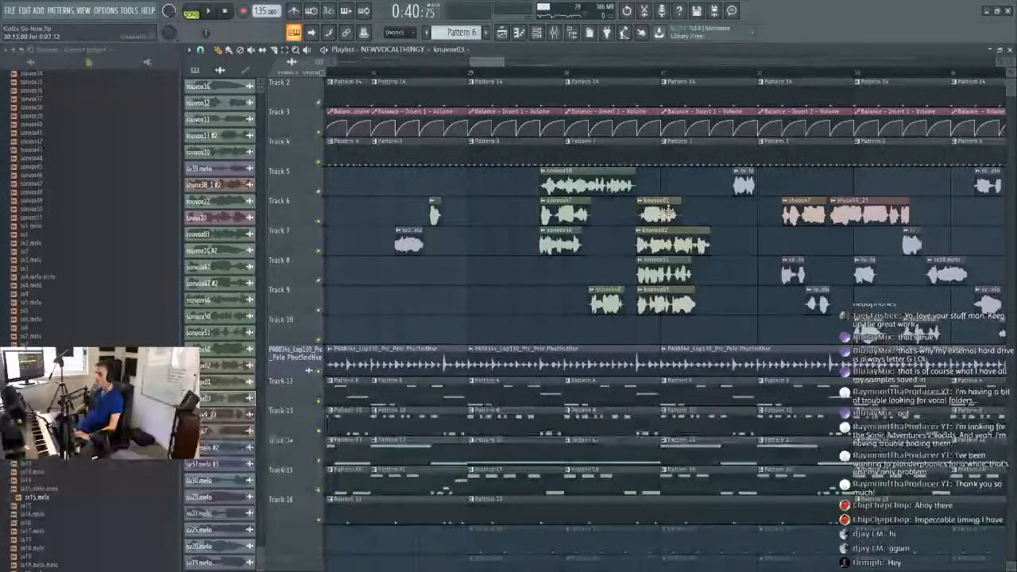
pyautogui.doubleClick(670, 212)
pyautogui.doubleClick(676, 238)
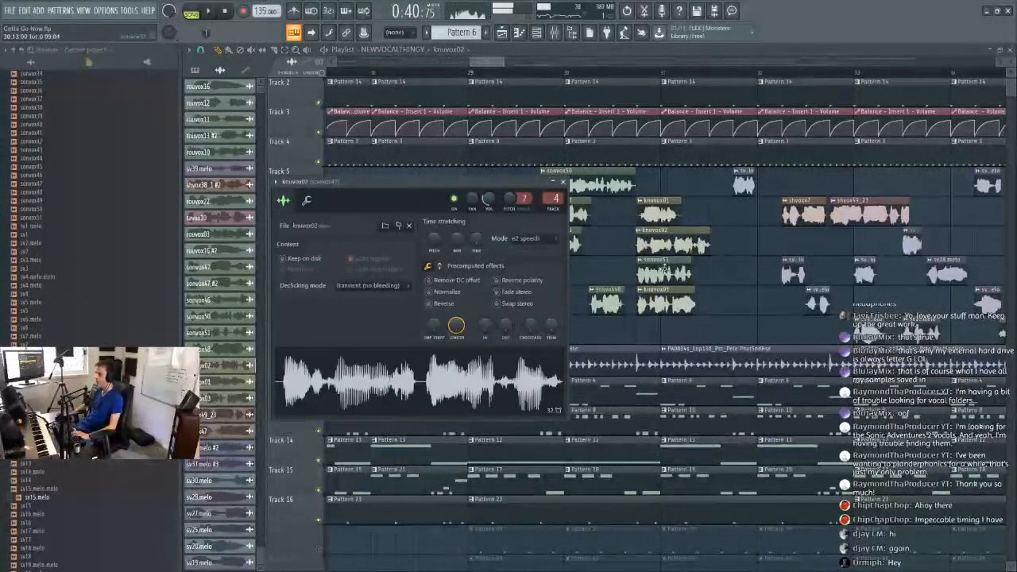
pyautogui.doubleClick(656, 280)
pyautogui.doubleClick(612, 300)
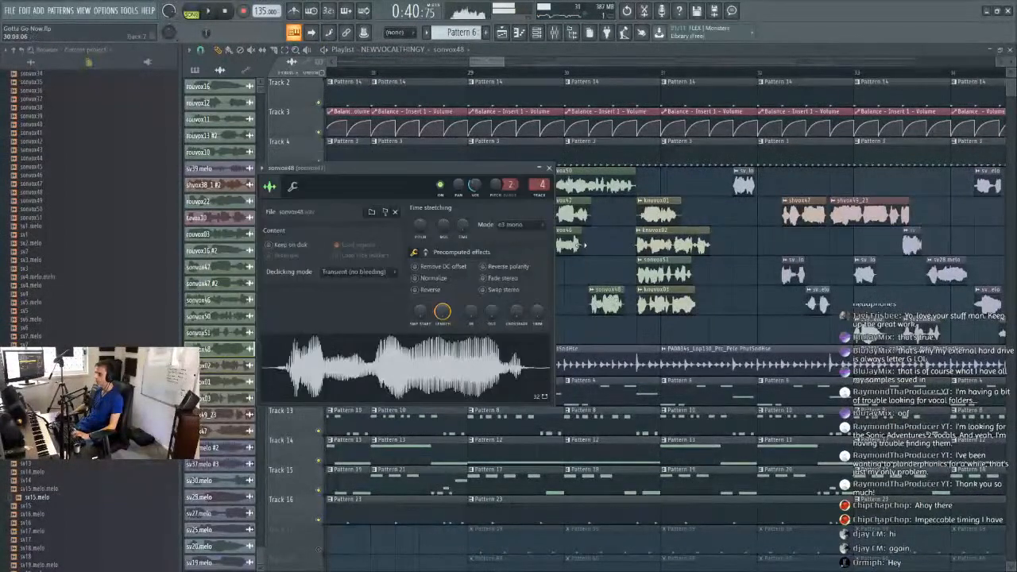
pyautogui.doubleClick(572, 243)
pyautogui.doubleClick(576, 213)
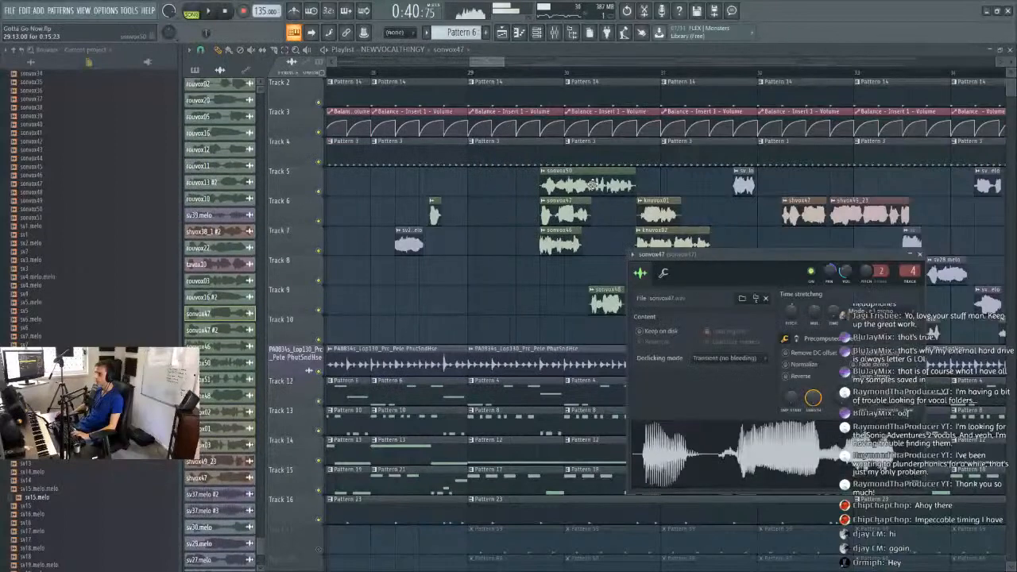
pyautogui.doubleClick(592, 185)
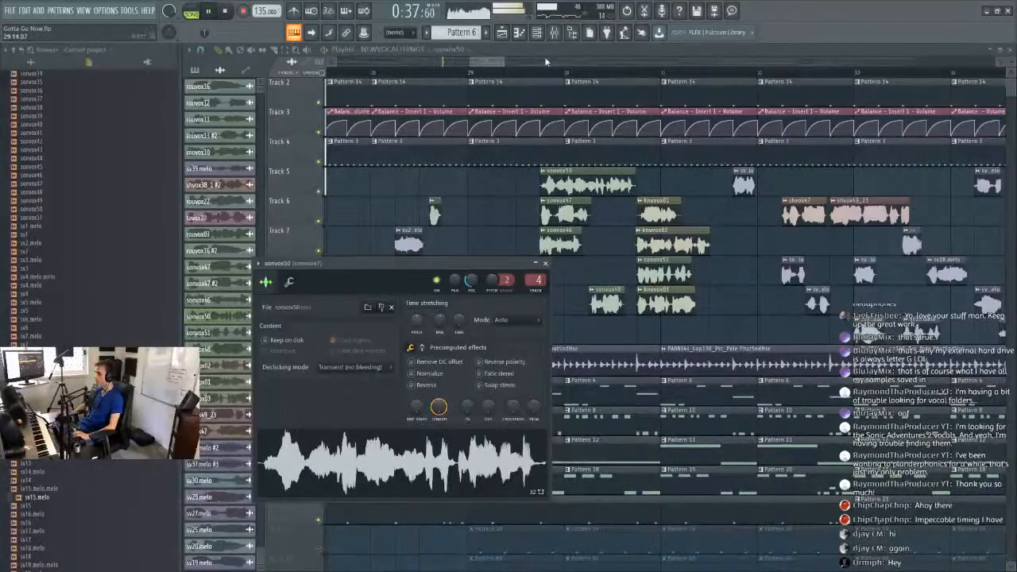
# Place a shortened sonvox50 clip on Track 8 near the end of bar 24 and shift it slightly earlier.
pyautogui.click(494, 61)
pyautogui.moveTo(492, 63); pyautogui.dragTo(469, 63)
pyautogui.click(486, 73)
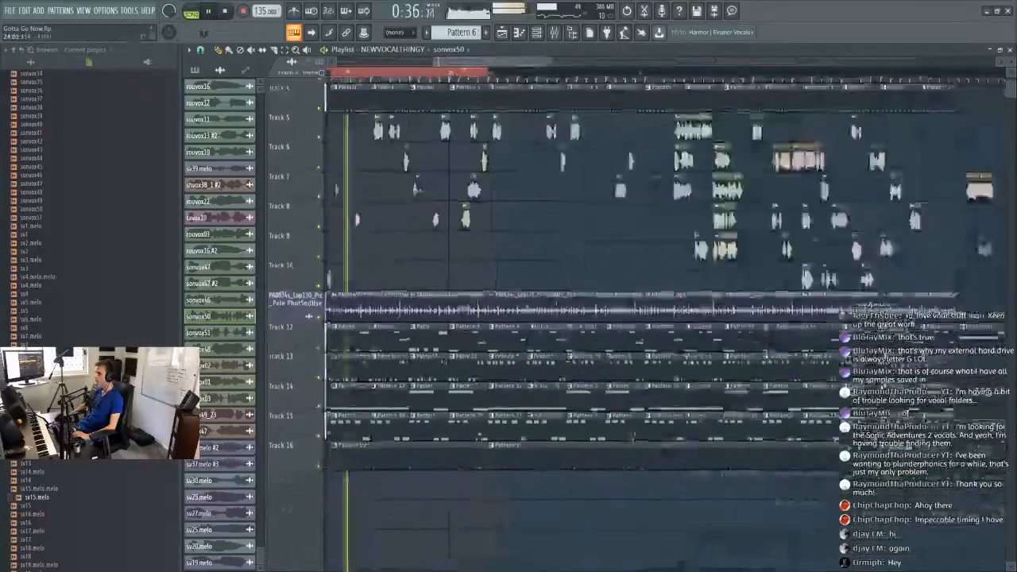
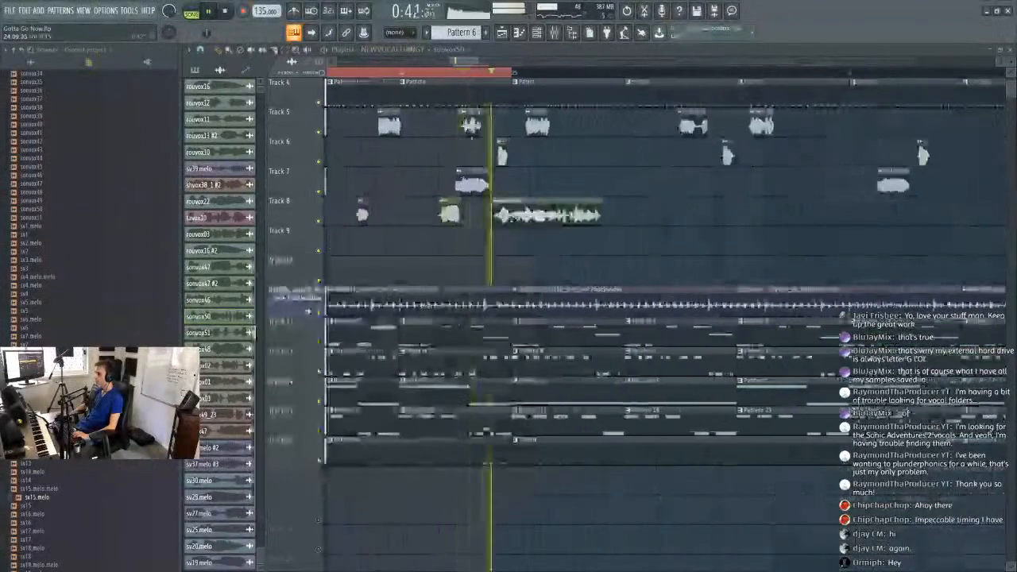
pyautogui.moveTo(537, 224); pyautogui.dragTo(562, 225)
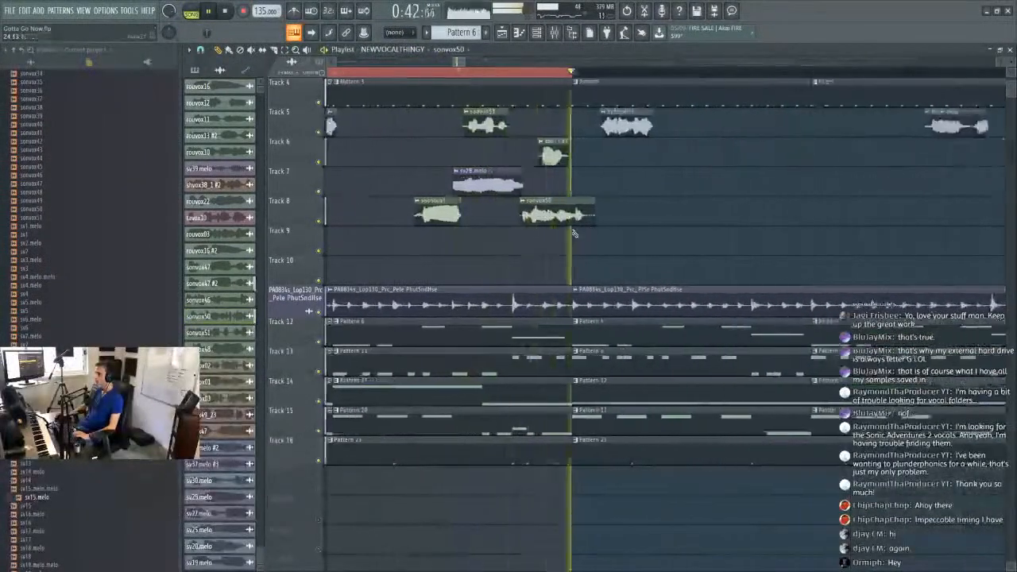
pyautogui.moveTo(555, 216); pyautogui.dragTo(537, 220)
# Adjust the time-stretch multiplier of the sonvox50 channel and nudge its Track 8 clip in bar 24.
pyautogui.doubleClick(536, 220)
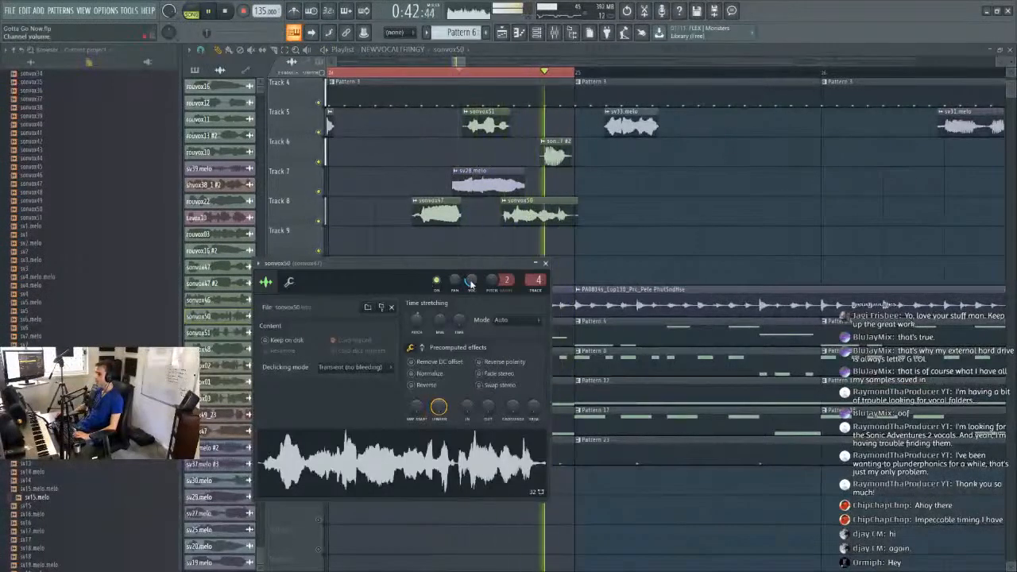
pyautogui.moveTo(524, 263); pyautogui.dragTo(775, 266)
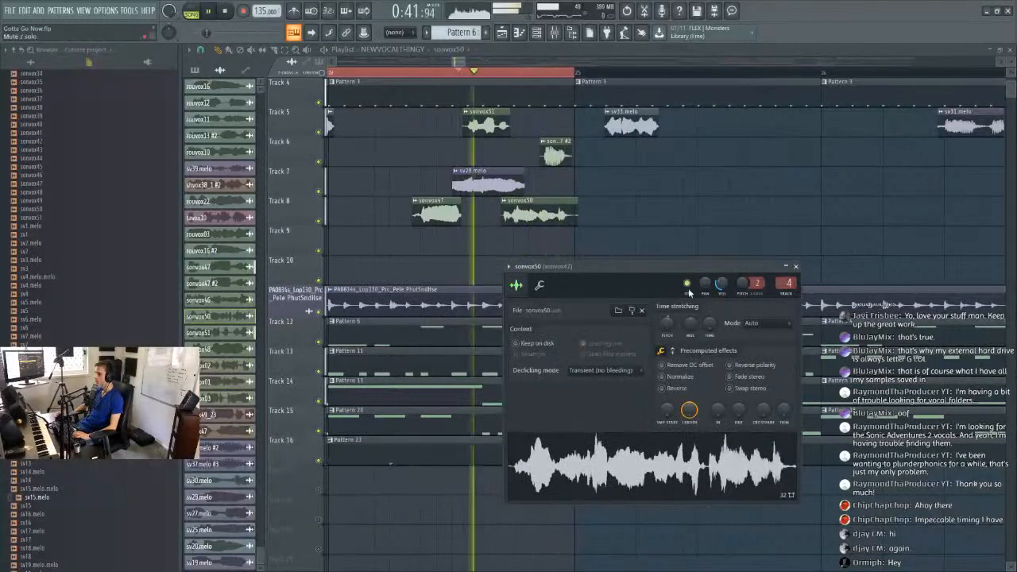
pyautogui.moveTo(693, 320); pyautogui.dragTo(693, 327)
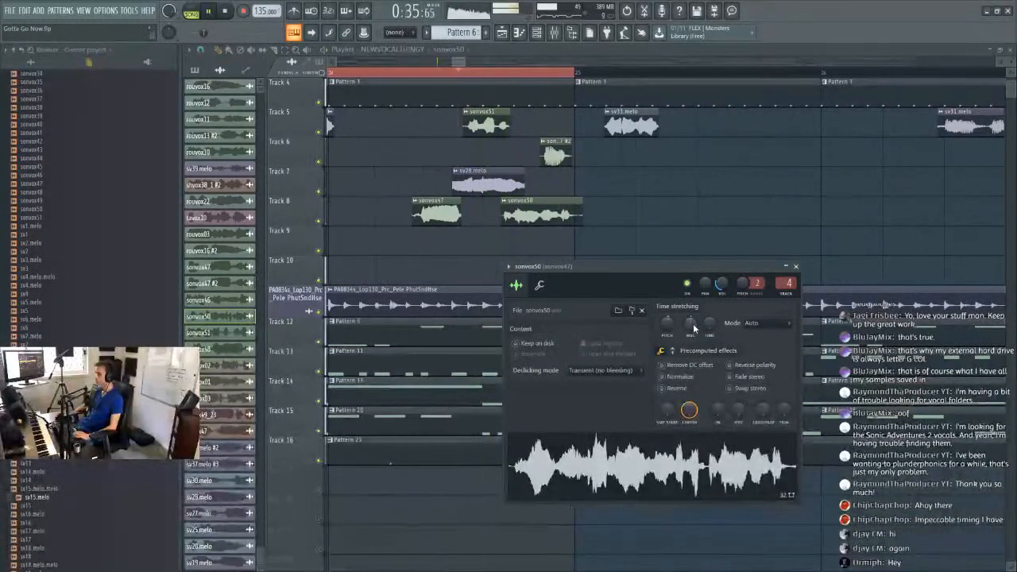
pyautogui.moveTo(526, 219); pyautogui.dragTo(528, 220)
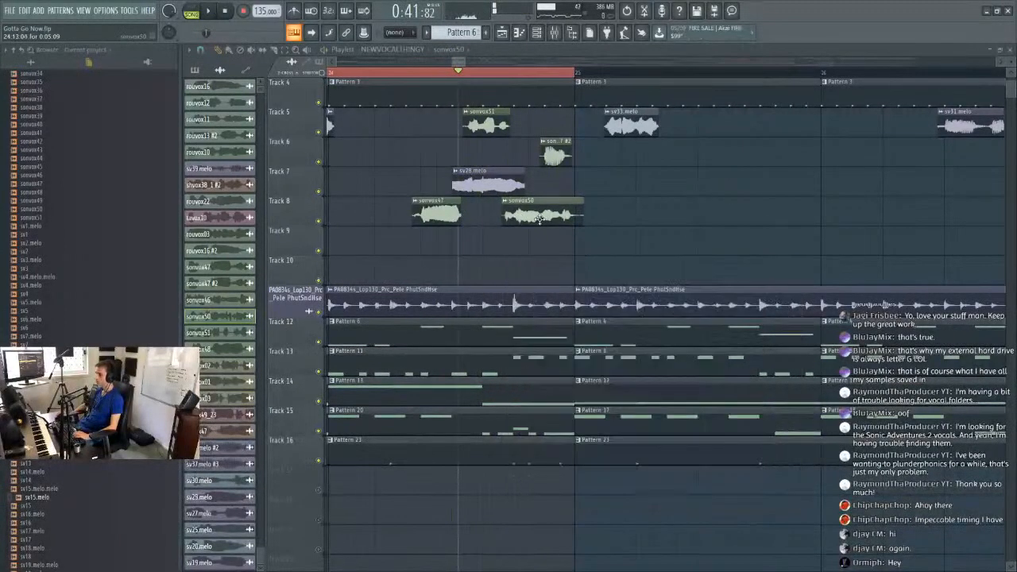
# Set the sonvox50 time-stretching mode to e3 mono and shorten its Track 8 clip to finish before bar 25.
pyautogui.doubleClick(518, 223)
pyautogui.click(766, 328)
pyautogui.click(747, 382)
pyautogui.moveTo(590, 227); pyautogui.dragTo(531, 217)
pyautogui.press('space')
# Review the sonvox50 channel settings and replay the vocal chops leading up to bar 25.
pyautogui.doubleClick(550, 219)
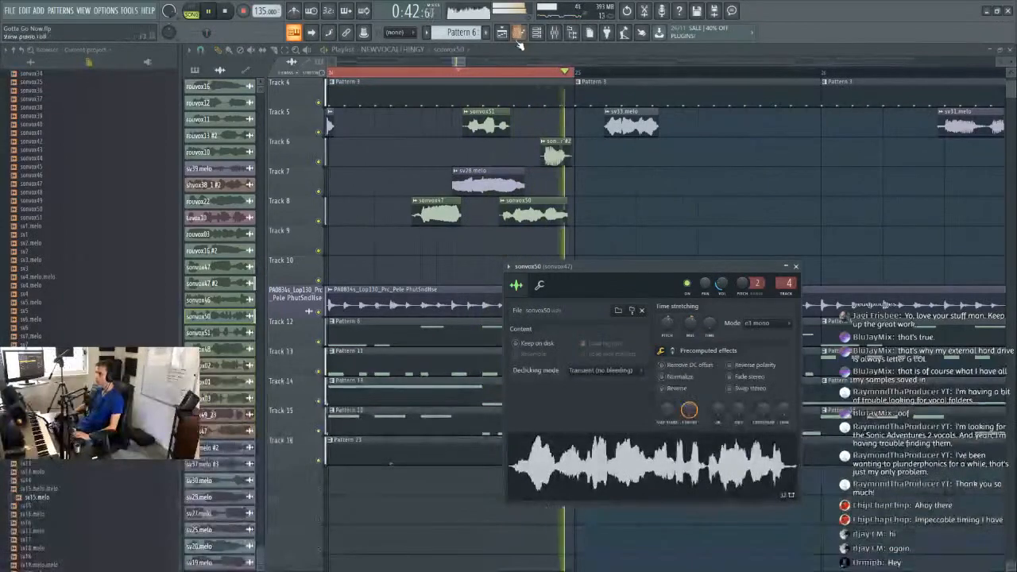
pyautogui.click(456, 73)
pyautogui.scroll(-6, 454, 73)
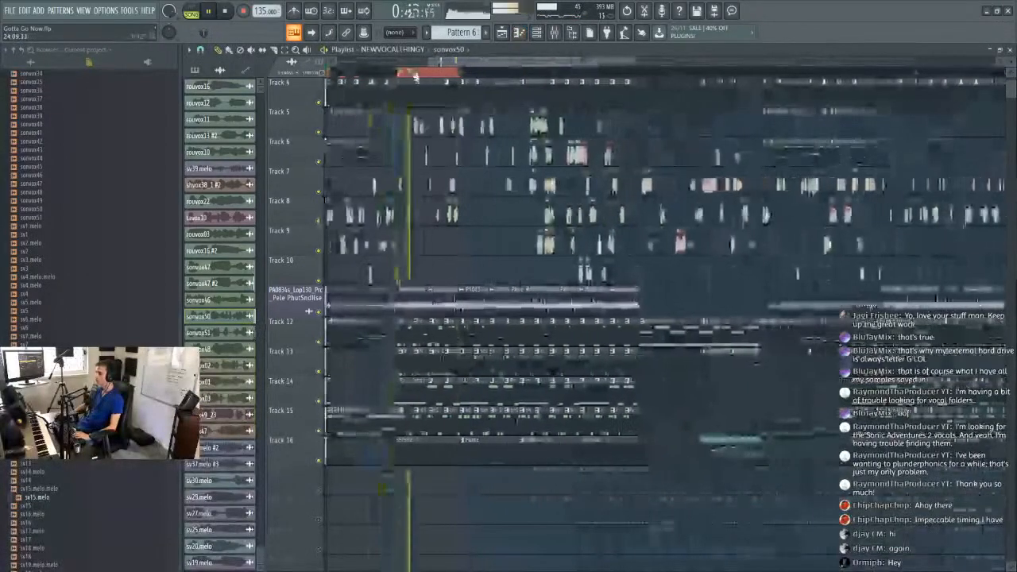
pyautogui.click(415, 74)
pyautogui.scroll(1, 416, 74)
pyautogui.scroll(4, 416, 74)
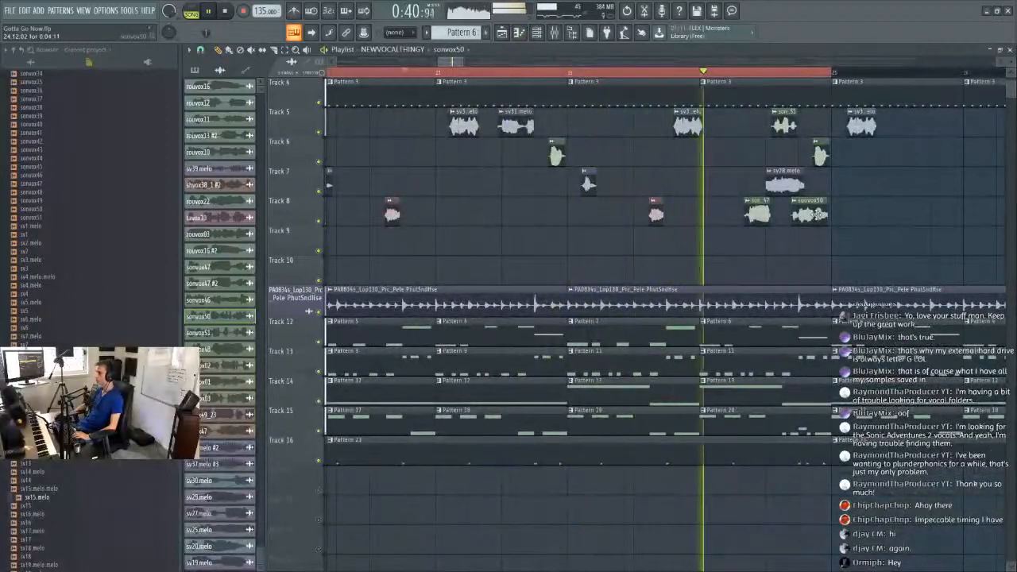
# Move the sonvox50 clip on Track 8 later so it crosses into bar 25, and replay from bar 23.
pyautogui.press('space')
pyautogui.press('space')
pyautogui.moveTo(811, 213)
pyautogui.mouseDown()
pyautogui.moveTo(785, 214)
pyautogui.moveTo(837, 226)
pyautogui.moveTo(828, 221)
pyautogui.mouseUp()
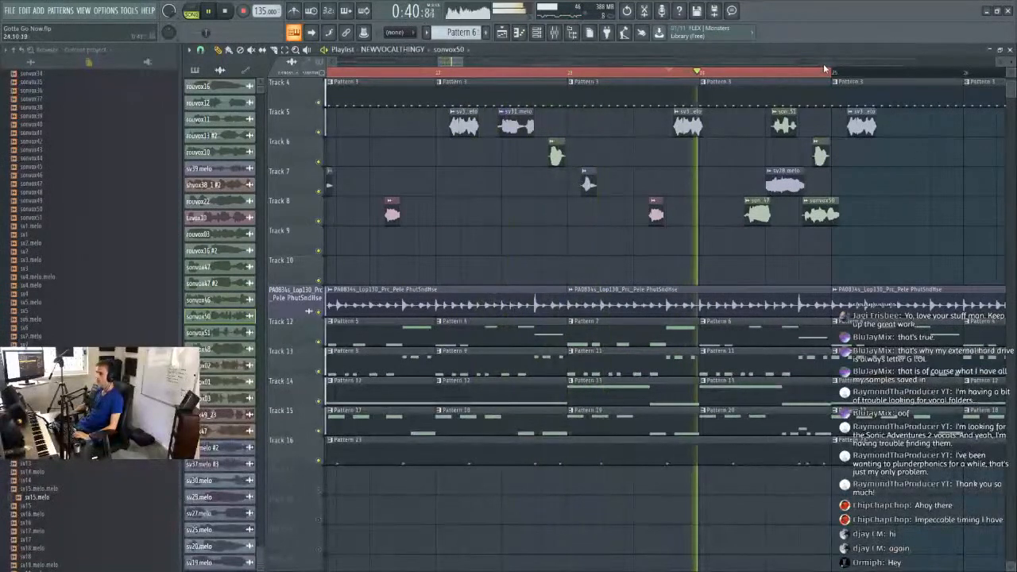
pyautogui.click(668, 74)
pyautogui.moveTo(453, 61)
pyautogui.mouseDown()
pyautogui.moveTo(466, 63)
pyautogui.moveTo(455, 63)
pyautogui.mouseUp()
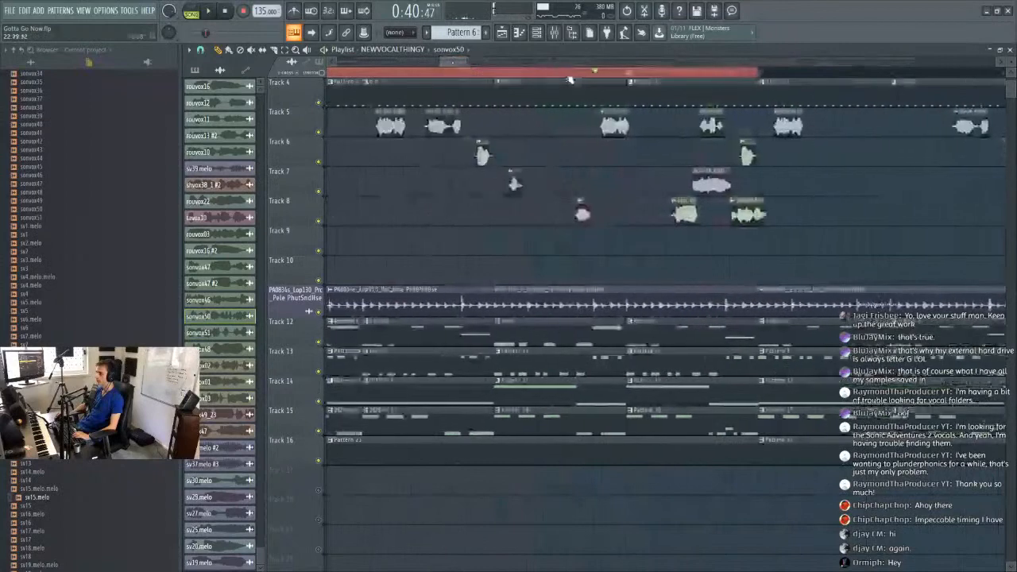
pyautogui.click(566, 74)
pyautogui.press('space')
pyautogui.press('space')
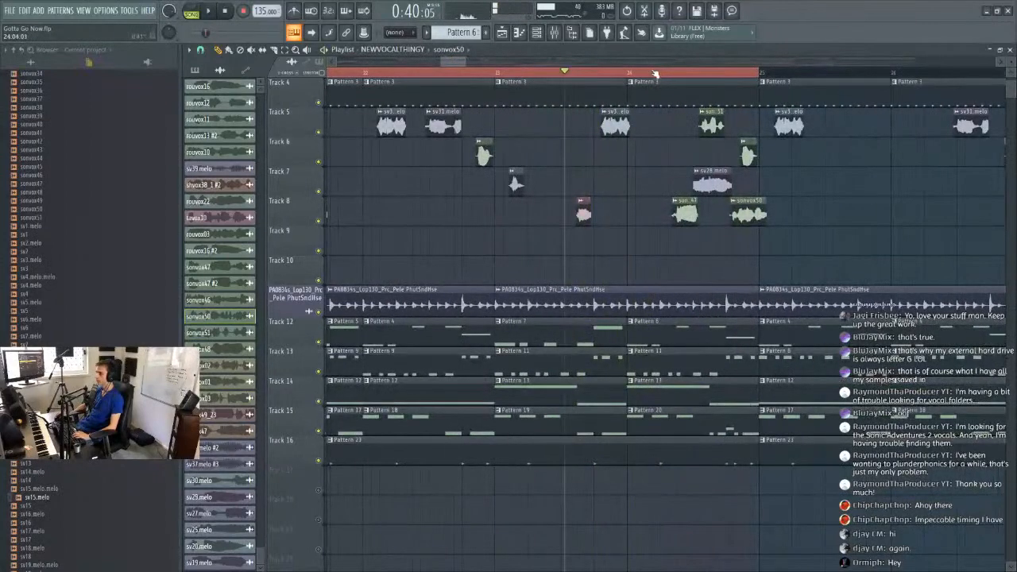
# Examine the vocal chops from bar 27 to 35, opening the channel settings of shvox47, shvox49_23 and knuvox02.
pyautogui.scroll(-7, 650, 75)
pyautogui.scroll(3, 934, 85)
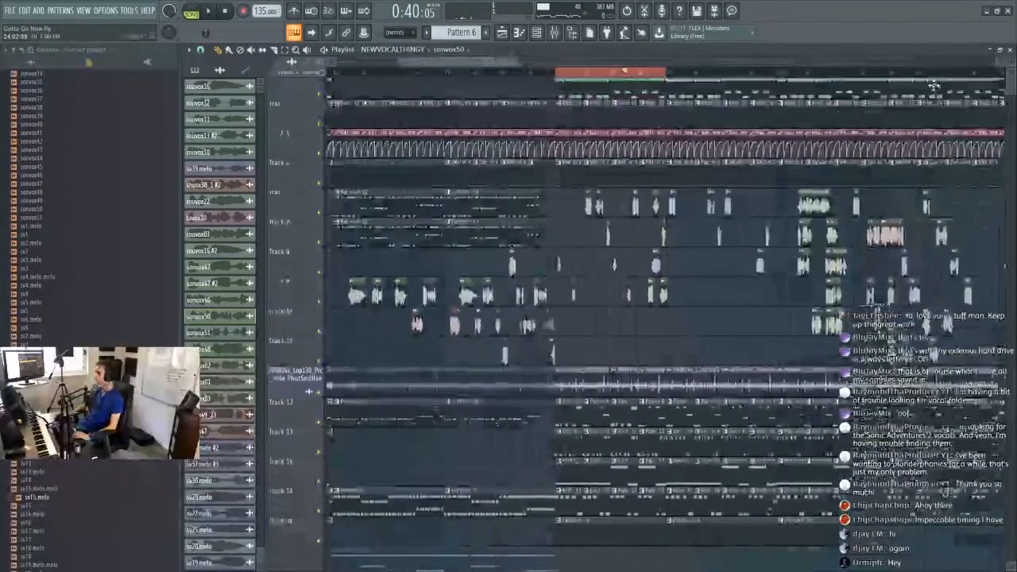
pyautogui.scroll(5, 934, 79)
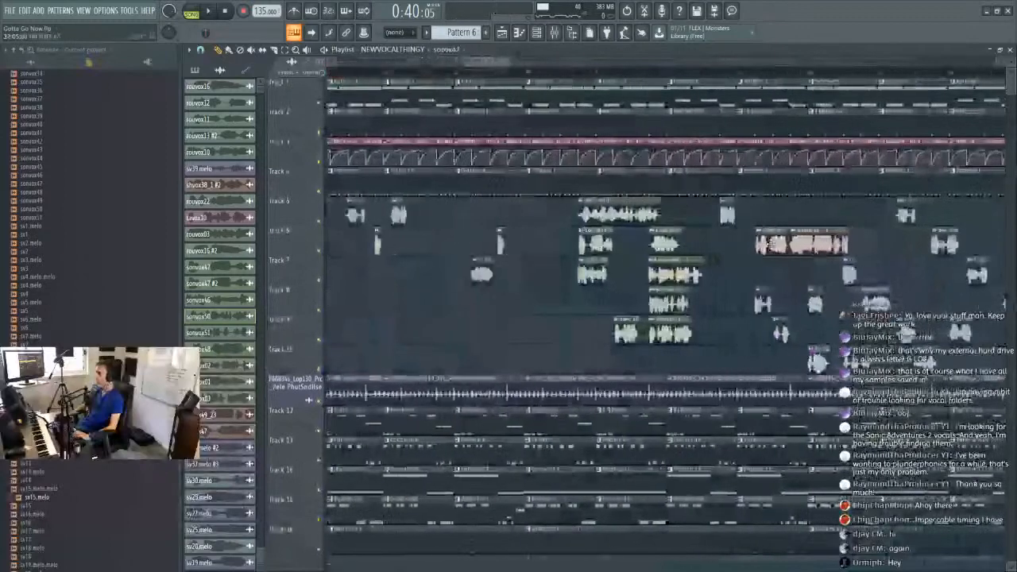
pyautogui.doubleClick(782, 244)
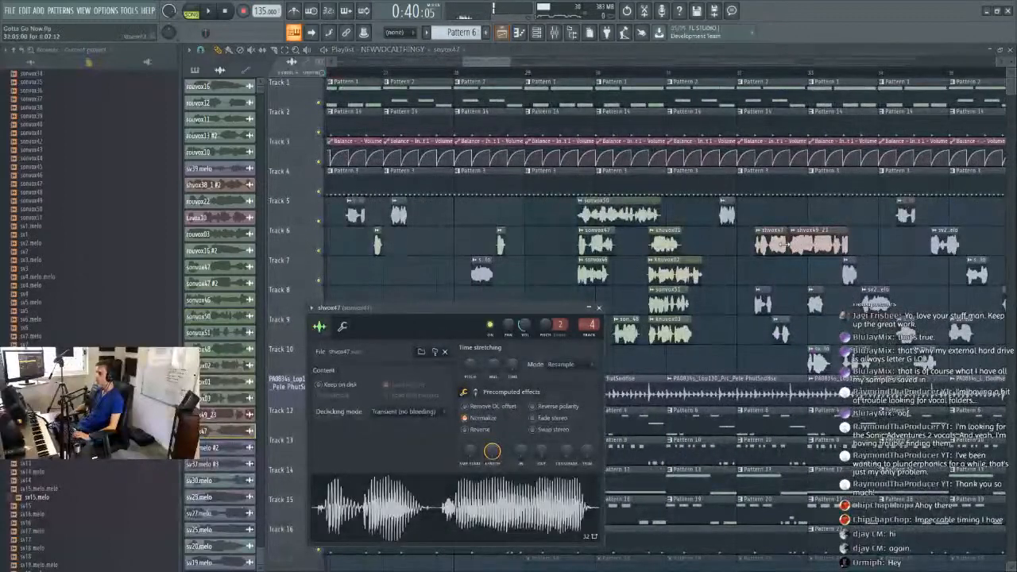
pyautogui.doubleClick(812, 247)
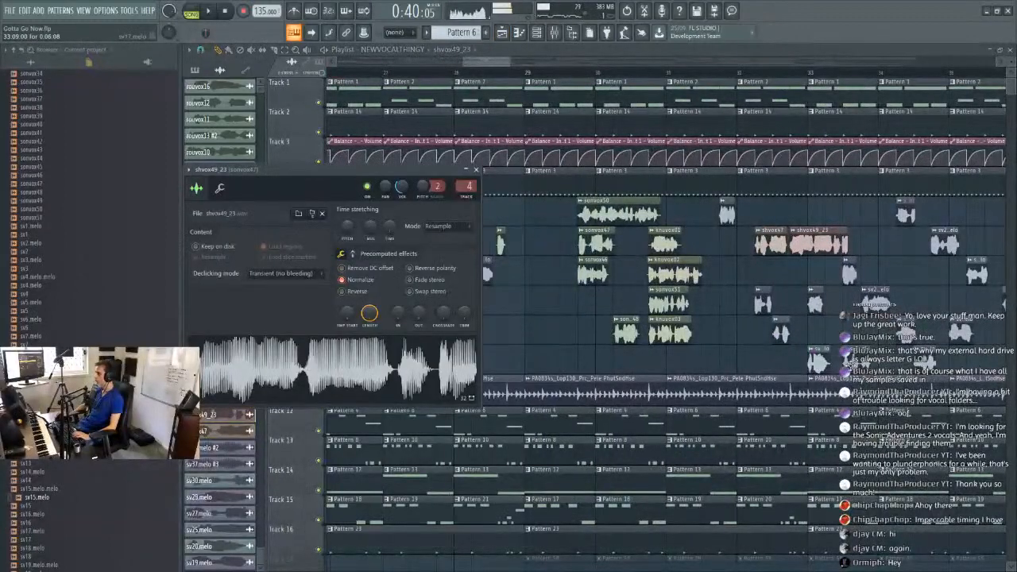
pyautogui.doubleClick(860, 363)
pyautogui.moveTo(953, 207); pyautogui.dragTo(633, 376)
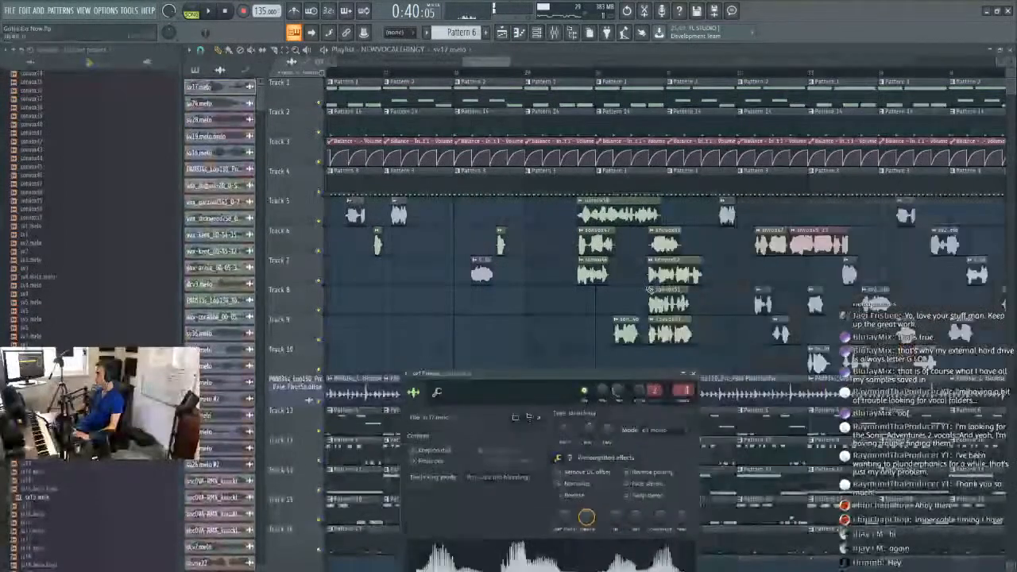
pyautogui.doubleClick(677, 267)
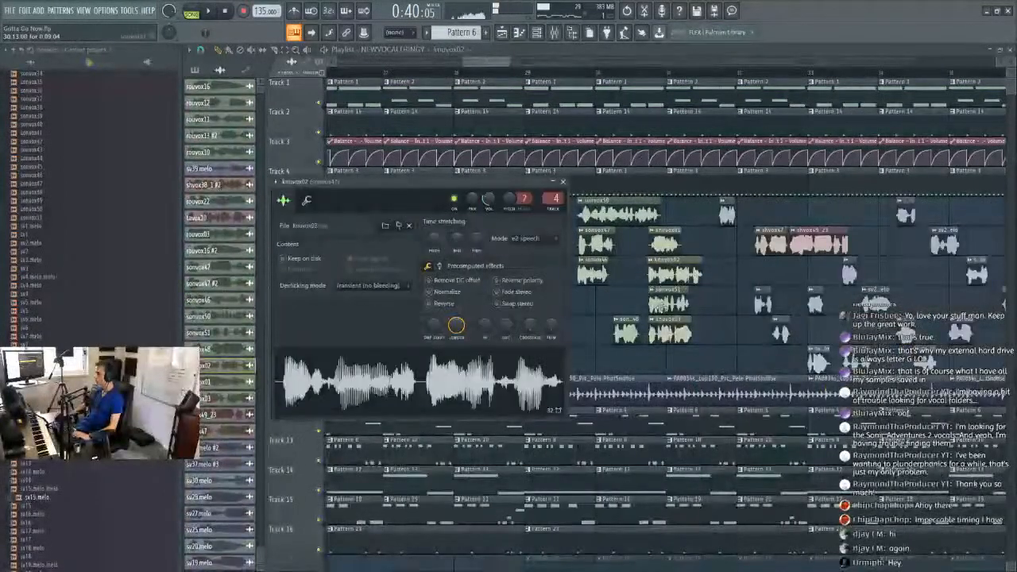
# Pick the shvox47 sample and place a clip of it on Track 6 at the start of bar 24, then play it back.
pyautogui.doubleClick(777, 246)
pyautogui.press('space')
pyautogui.moveTo(486, 61); pyautogui.dragTo(458, 63)
pyautogui.press('space')
pyautogui.press('space')
pyautogui.moveTo(603, 246); pyautogui.dragTo(601, 245)
pyautogui.press('space')
pyautogui.press('space')
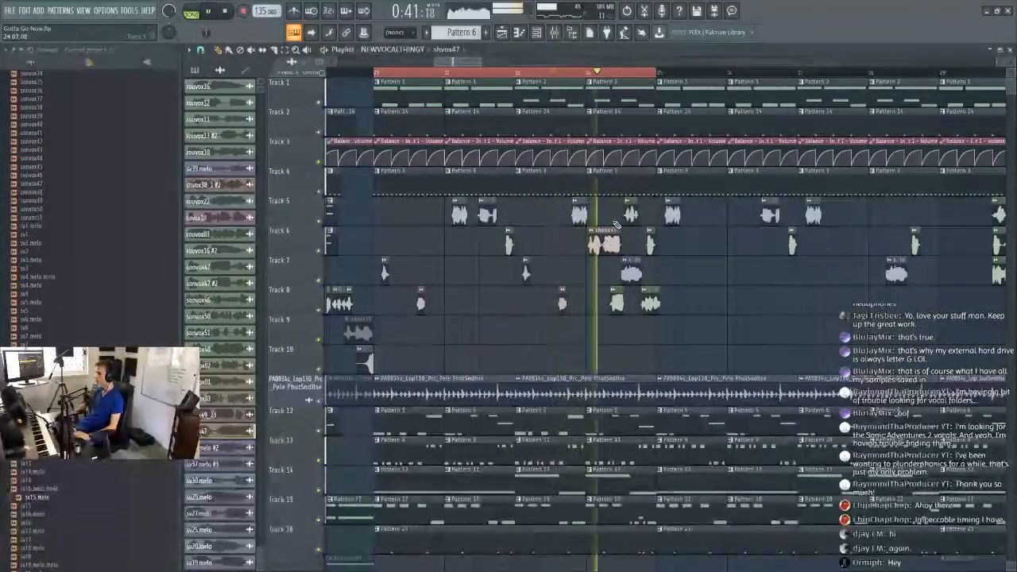
# Adjust the time-stretch multiplier of the shvox47 channel to lengthen its Track 6 clip, replaying from bar 24.
pyautogui.click(591, 72)
pyautogui.scroll(4, 590, 73)
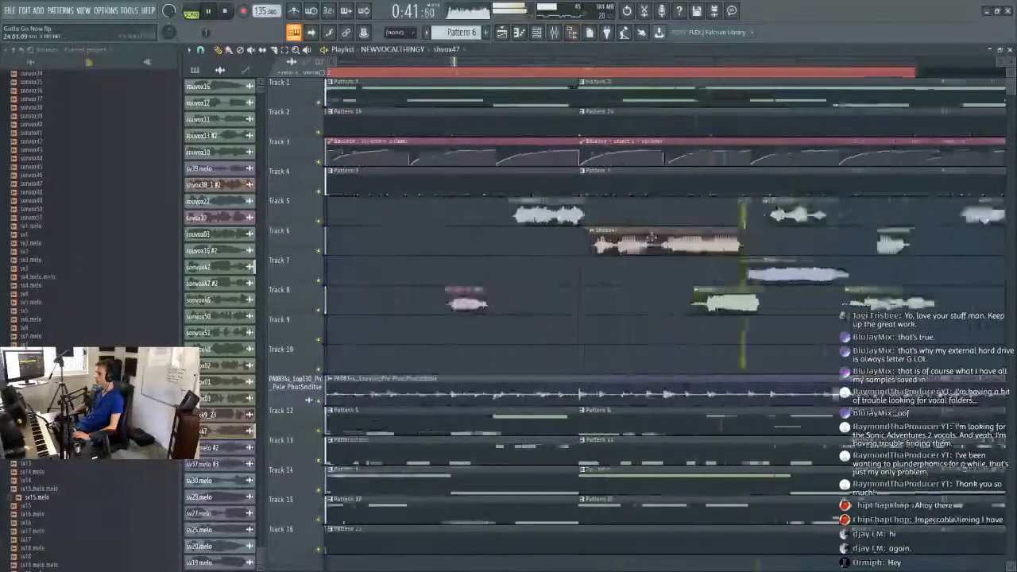
pyautogui.doubleClick(648, 240)
pyautogui.press('space')
pyautogui.press('space')
pyautogui.press('space')
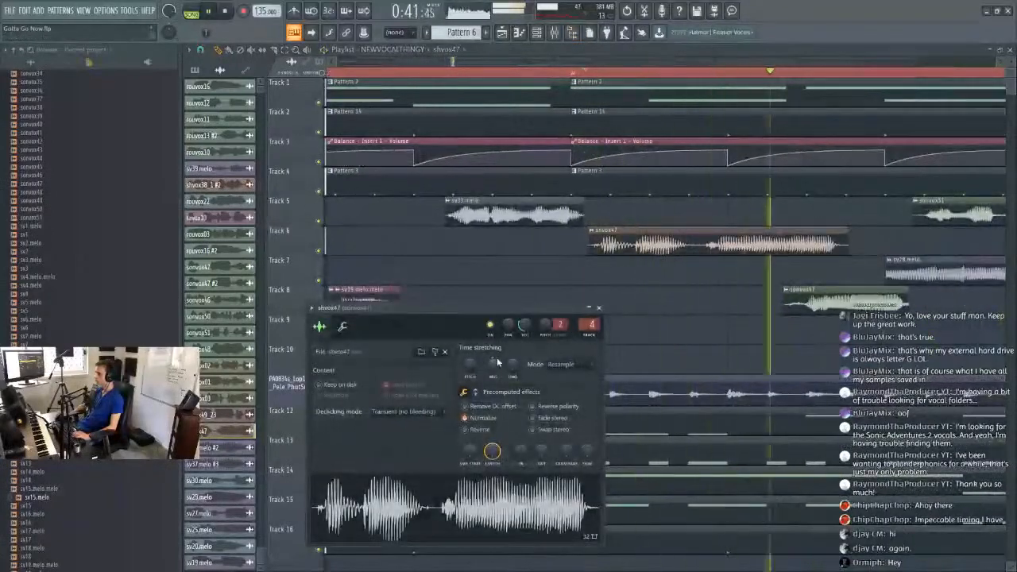
pyautogui.press('space')
pyautogui.moveTo(494, 360); pyautogui.dragTo(493, 364)
pyautogui.press('space')
pyautogui.press('space')
pyautogui.press('space')
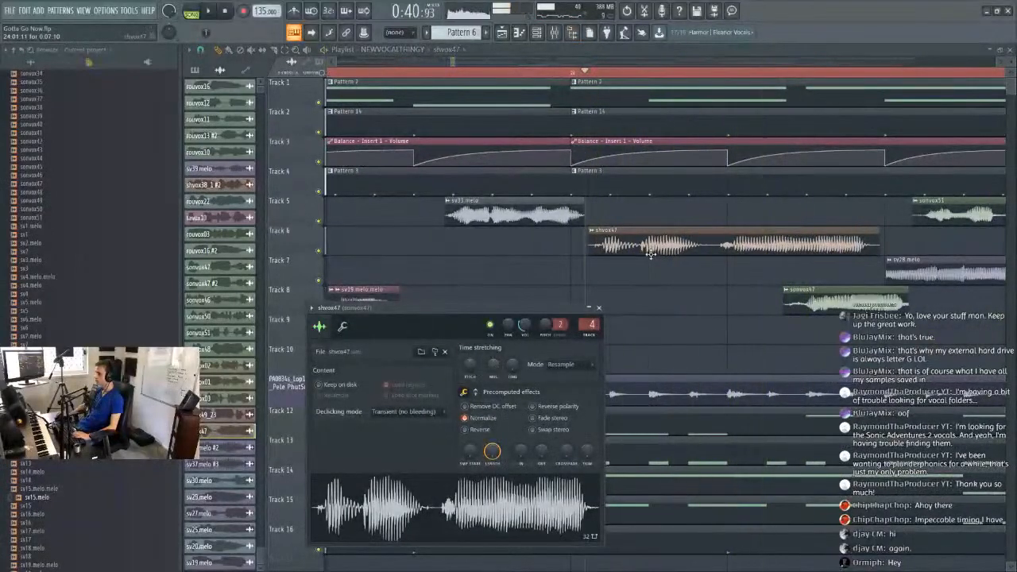
# Nudge the shvox47 clip on Track 6 slightly later and reduce its time-stretch multiplier.
pyautogui.moveTo(655, 253); pyautogui.dragTo(662, 254)
pyautogui.press('space')
pyautogui.doubleClick(662, 248)
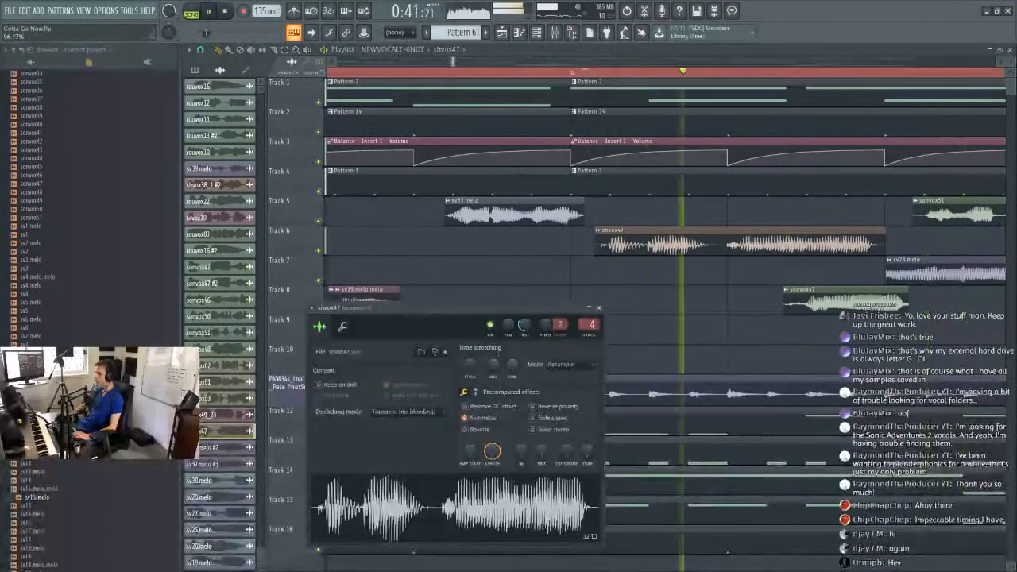
pyautogui.moveTo(493, 363); pyautogui.dragTo(493, 367)
pyautogui.press('space')
pyautogui.press('space')
# Set the shvox47 time-stretching mode to e3 mono and replay bar 24.
pyautogui.click(699, 244)
pyautogui.press('space')
pyautogui.press('space')
pyautogui.doubleClick(677, 250)
pyautogui.click(585, 366)
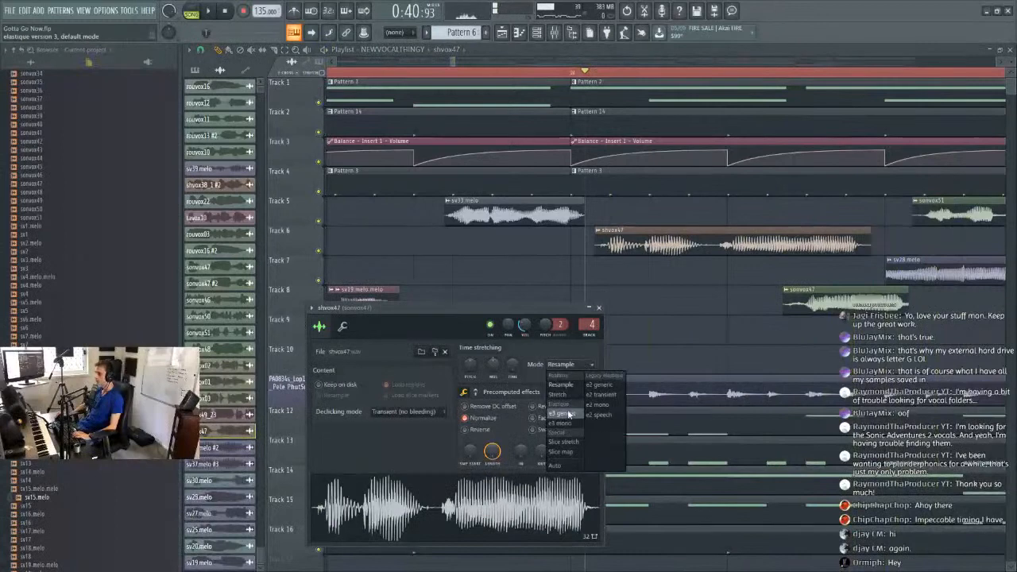
pyautogui.click(568, 424)
pyautogui.press('space')
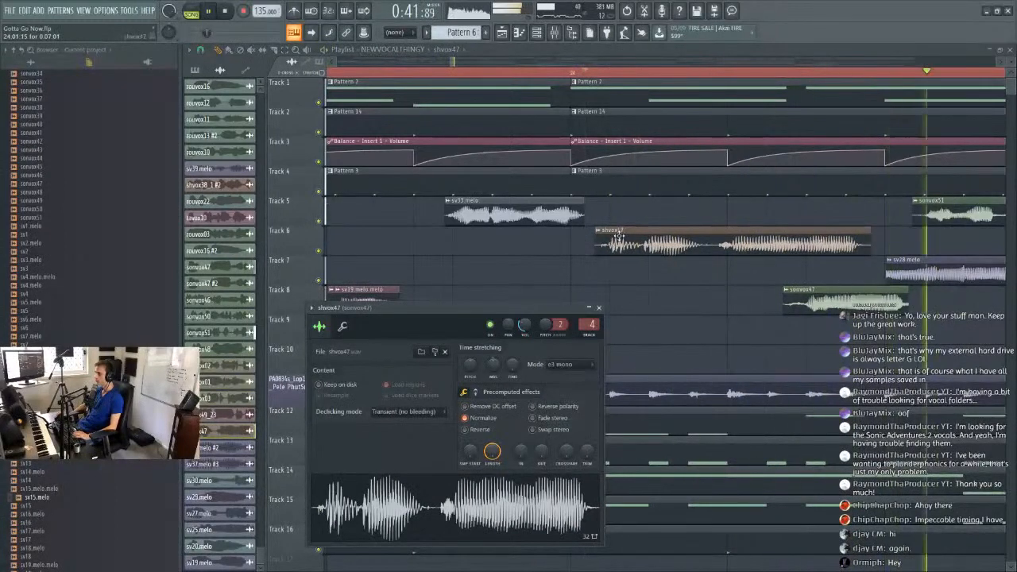
# Trim the end of the shvox47 clip on Track 6 slightly and replay the chops from late bar 23.
pyautogui.press('Escape')
pyautogui.press('space')
pyautogui.press('space')
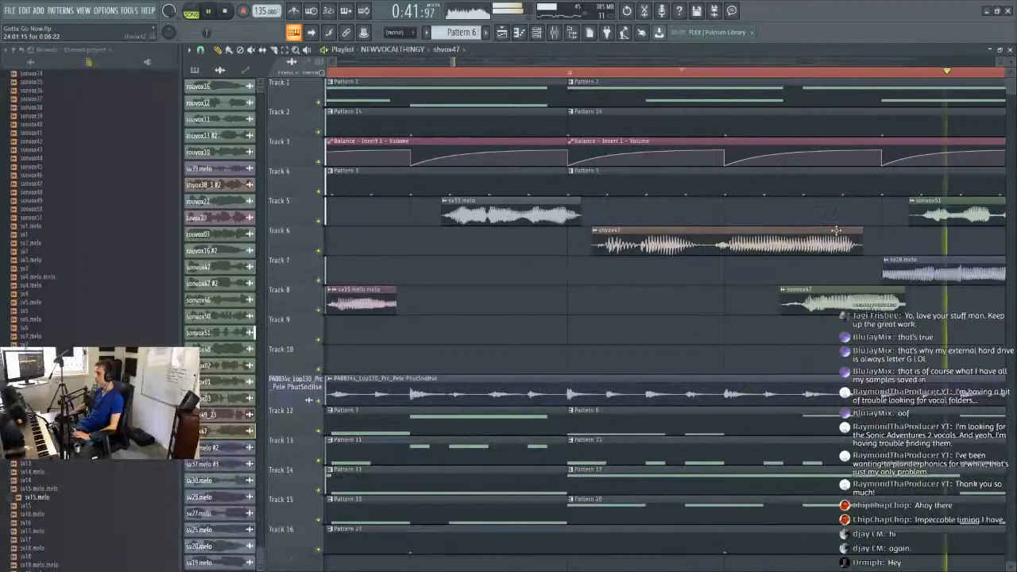
pyautogui.press('space')
pyautogui.doubleClick(758, 232)
pyautogui.click(505, 74)
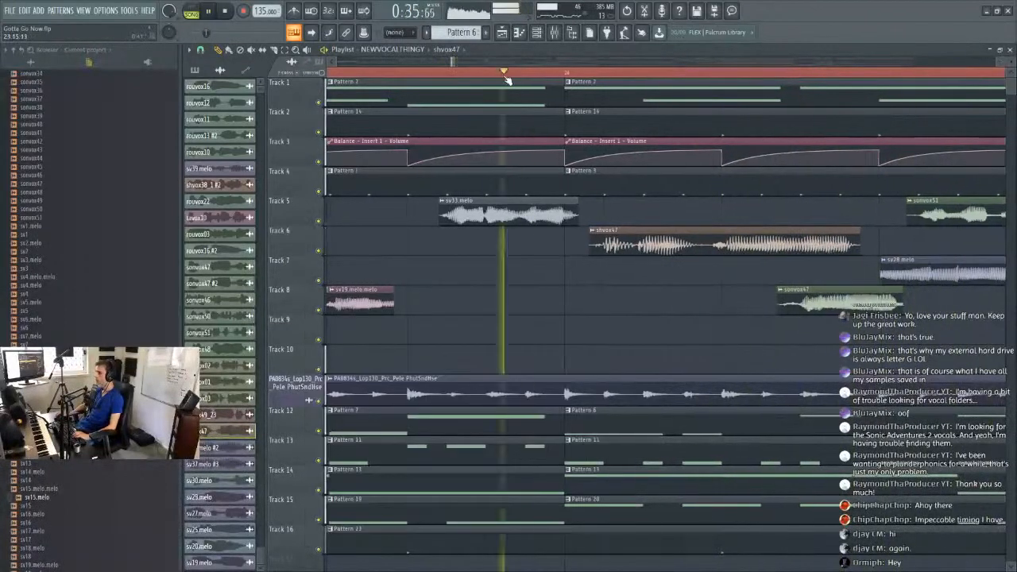
pyautogui.scroll(-2, 505, 77)
pyautogui.scroll(-3, 507, 80)
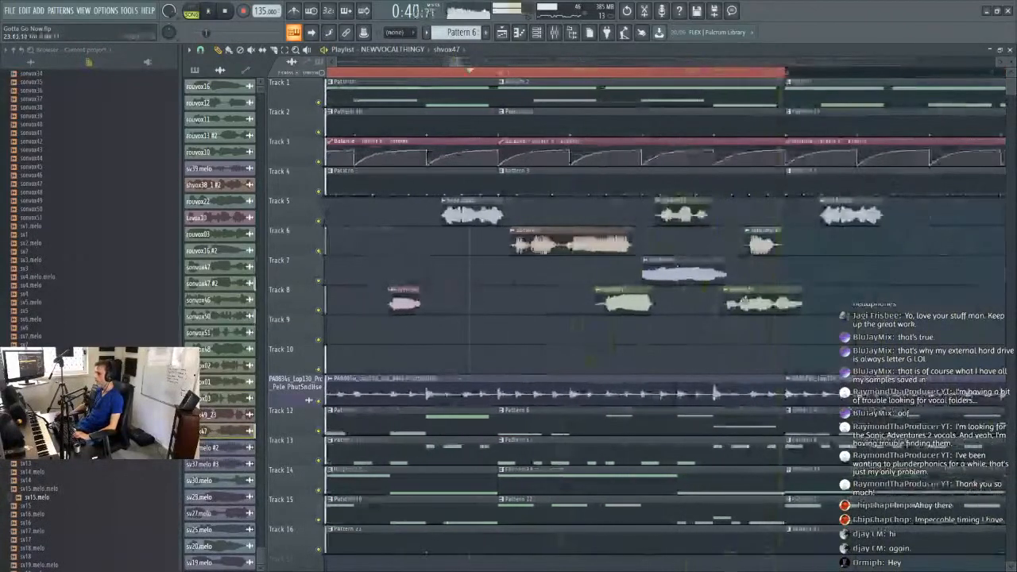
# Delete the sonvox50 clip crossing into bar 25 on Track 8 and replay bar 24 without it.
pyautogui.moveTo(752, 305); pyautogui.dragTo(759, 306)
pyautogui.press('space')
pyautogui.press('space')
pyautogui.rightClick(759, 304)
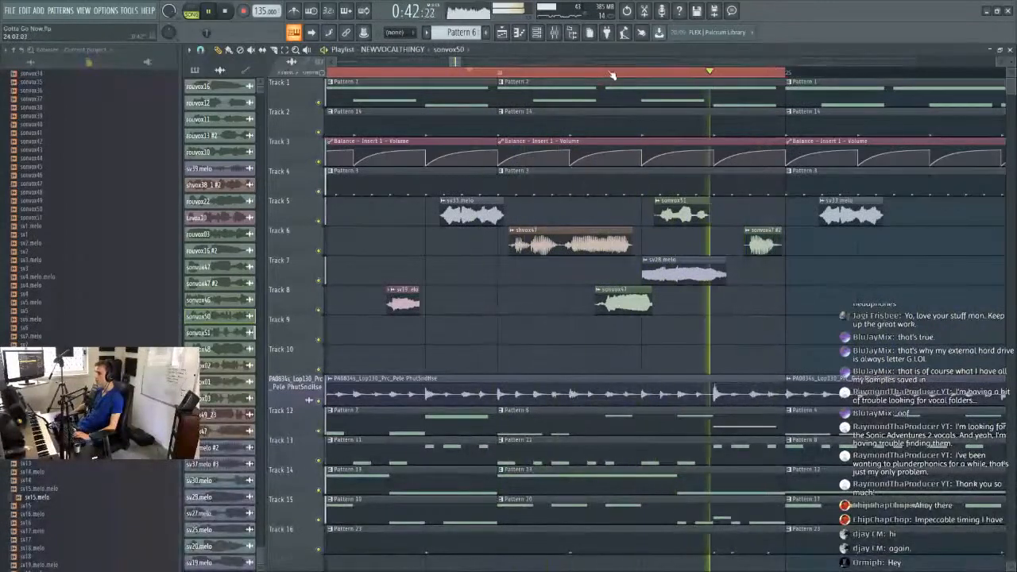
pyautogui.click(549, 67)
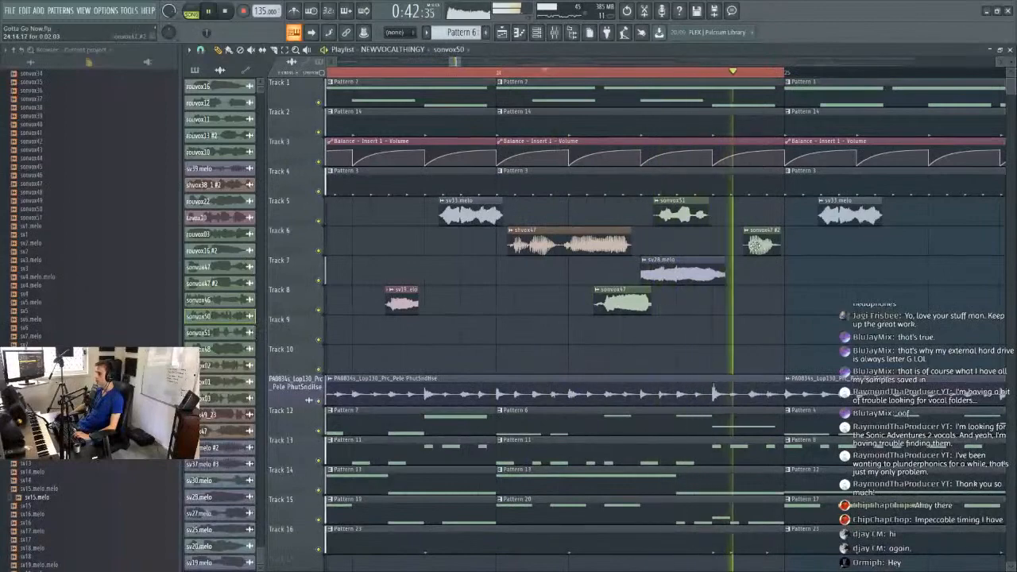
pyautogui.press('space')
# Place a full-length sonvox50 clip on Track 9 and trim it to a short phrase in bar 25.
pyautogui.scroll(-4, 689, 76)
pyautogui.scroll(2, 688, 76)
pyautogui.scroll(1, 690, 76)
pyautogui.moveTo(831, 329); pyautogui.dragTo(711, 328)
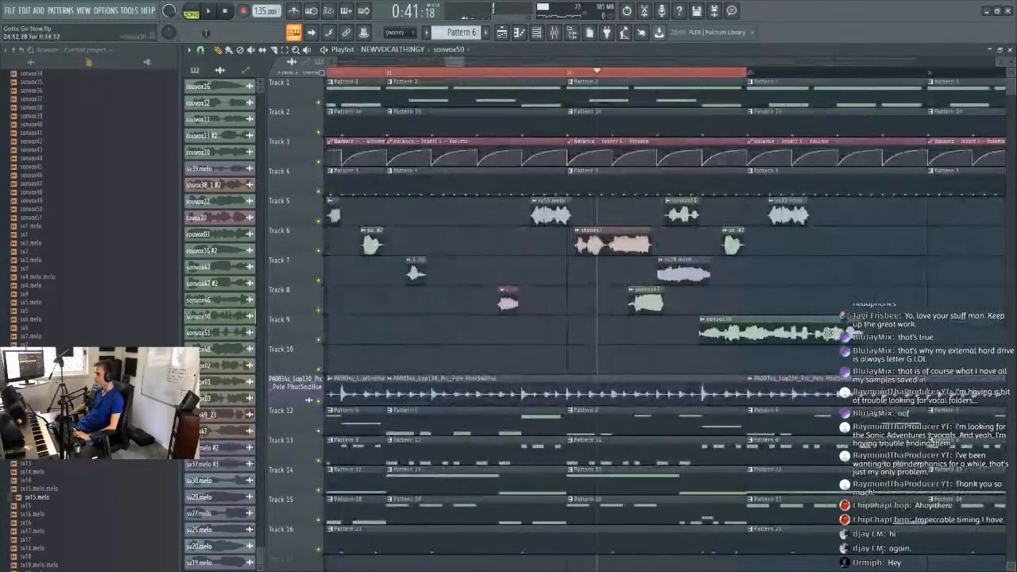
pyautogui.doubleClick(831, 324)
pyautogui.moveTo(863, 335); pyautogui.dragTo(828, 338)
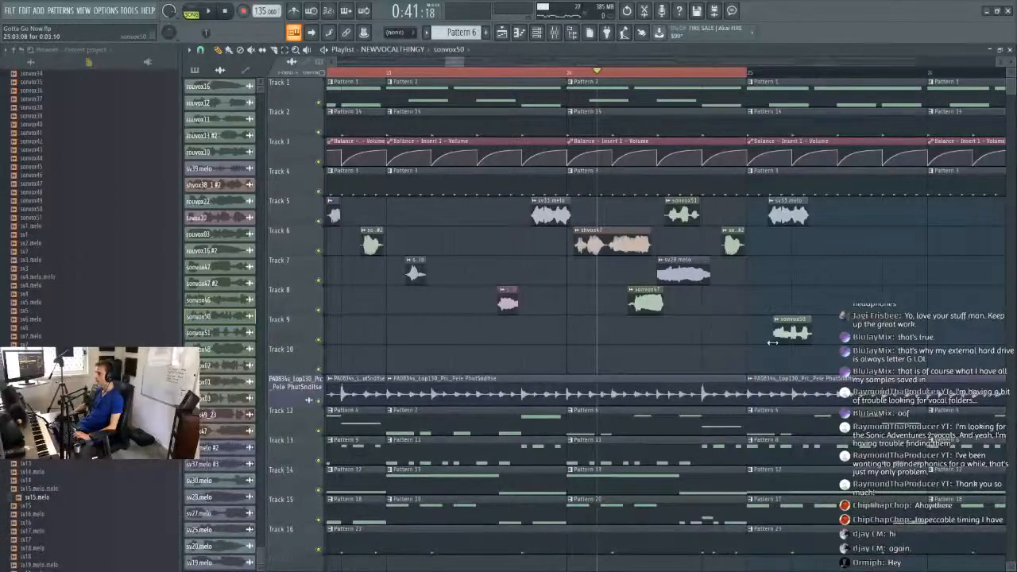
# Shorten sonvox50 with its time-stretch multiplier, move the clip to Track 8 late in bar 24, and replay it.
pyautogui.doubleClick(788, 334)
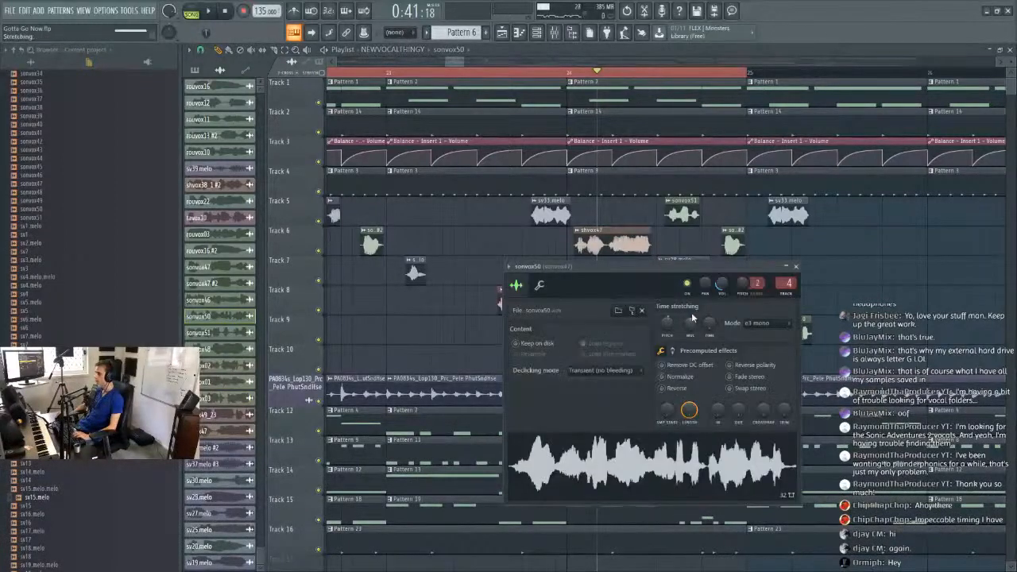
pyautogui.rightClick(686, 74)
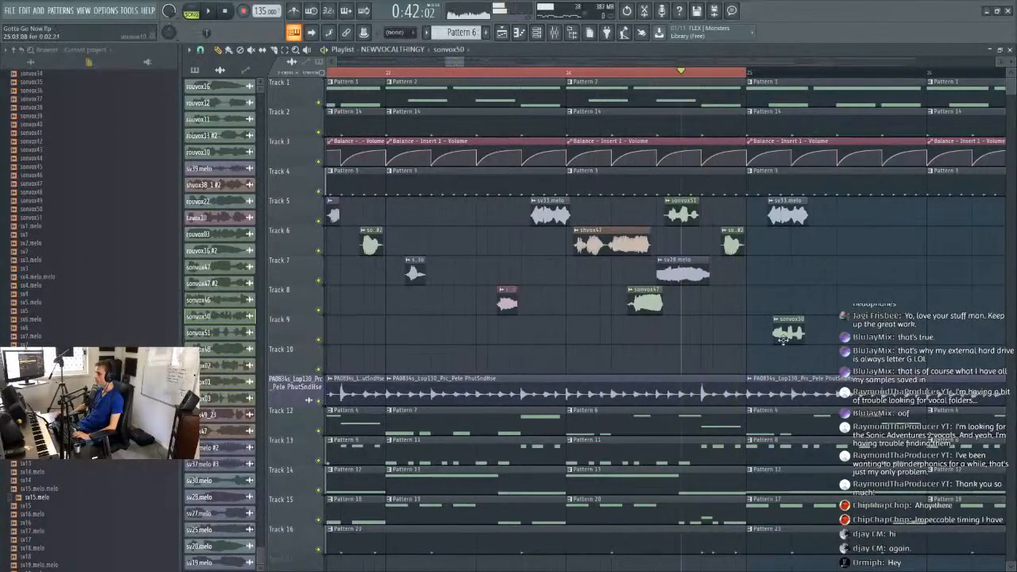
pyautogui.moveTo(722, 290); pyautogui.dragTo(709, 304)
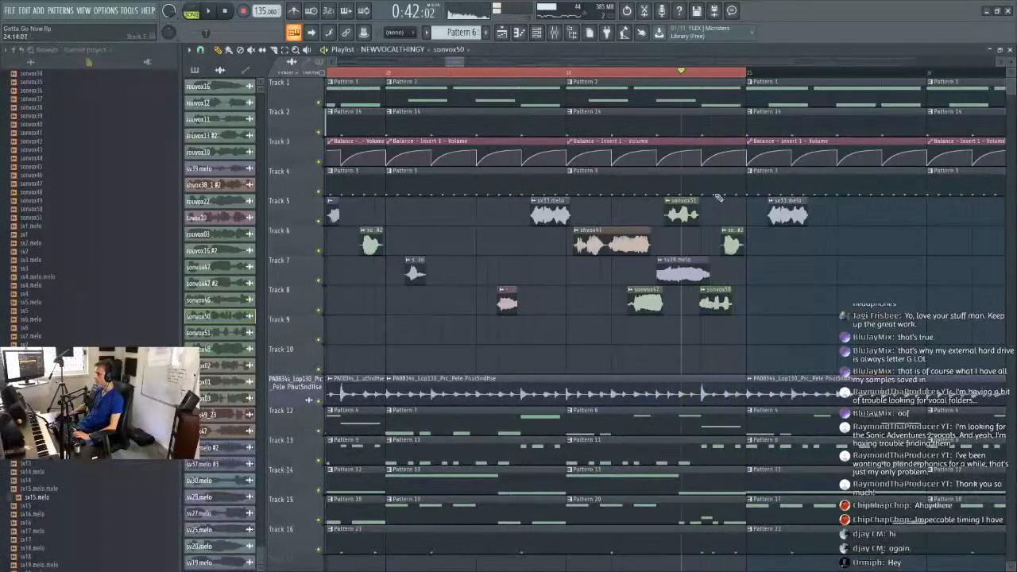
pyautogui.click(655, 74)
pyautogui.scroll(3, 667, 199)
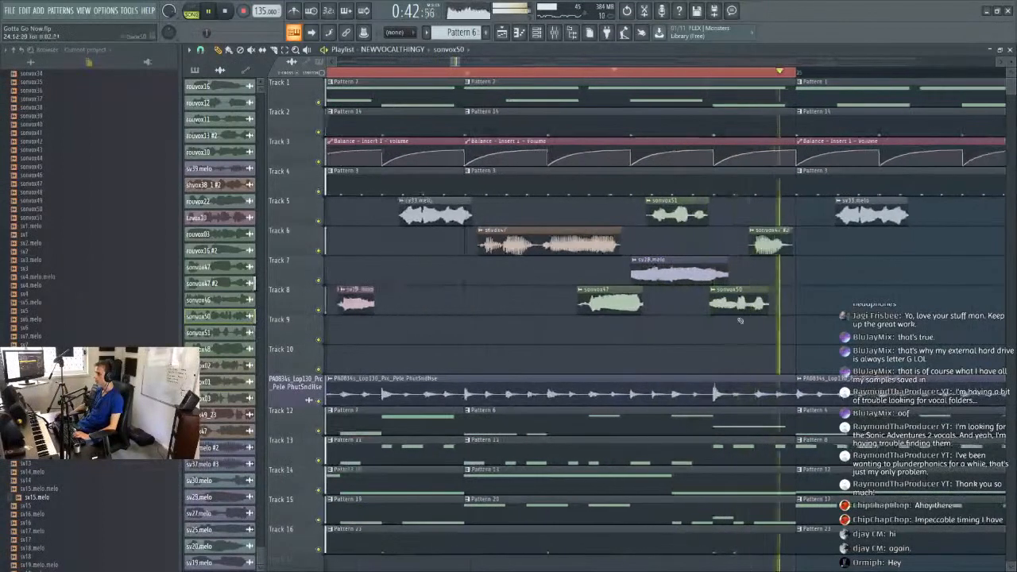
# Set the sonvox50 time-stretching mode to e2 speech and move its Track 8 clip earlier in bar 24.
pyautogui.doubleClick(657, 298)
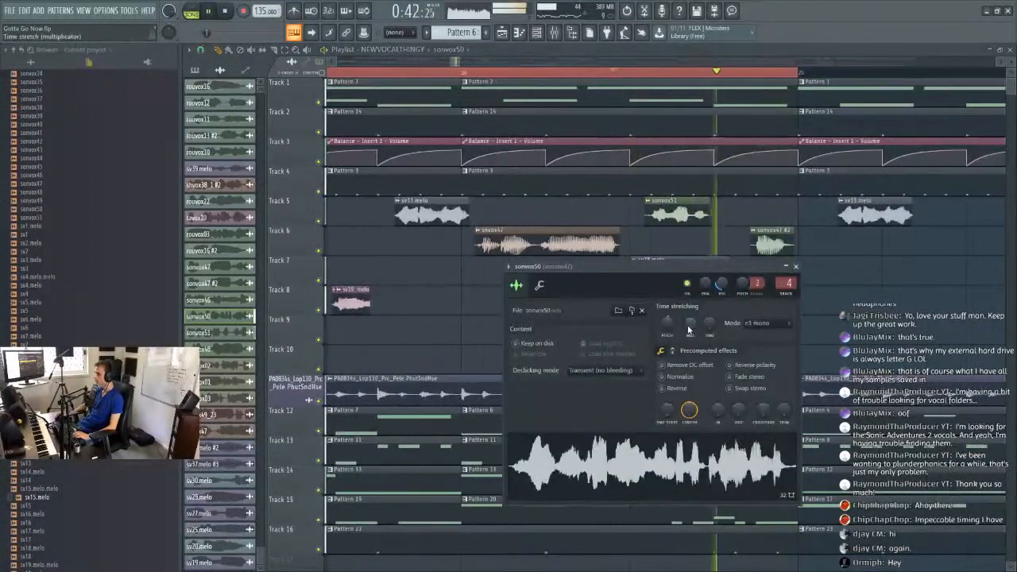
pyautogui.click(775, 322)
pyautogui.click(794, 377)
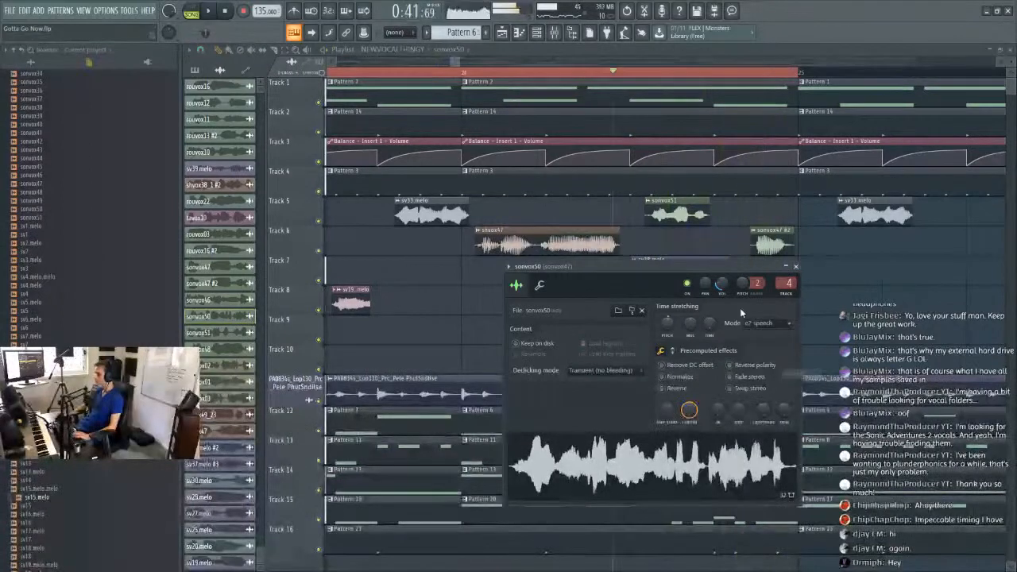
pyautogui.moveTo(731, 269); pyautogui.dragTo(604, 333)
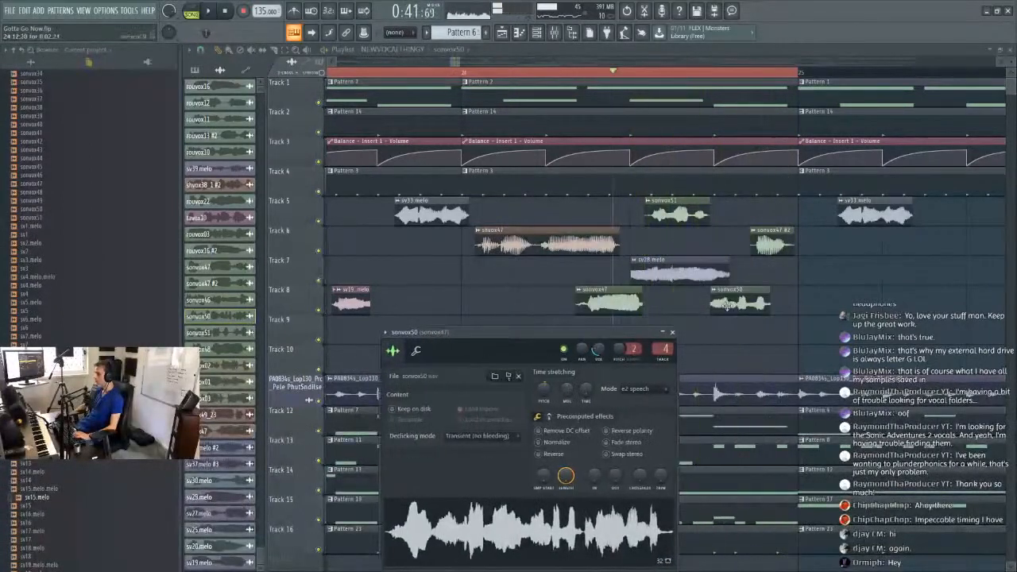
pyautogui.click(669, 332)
pyautogui.press('space')
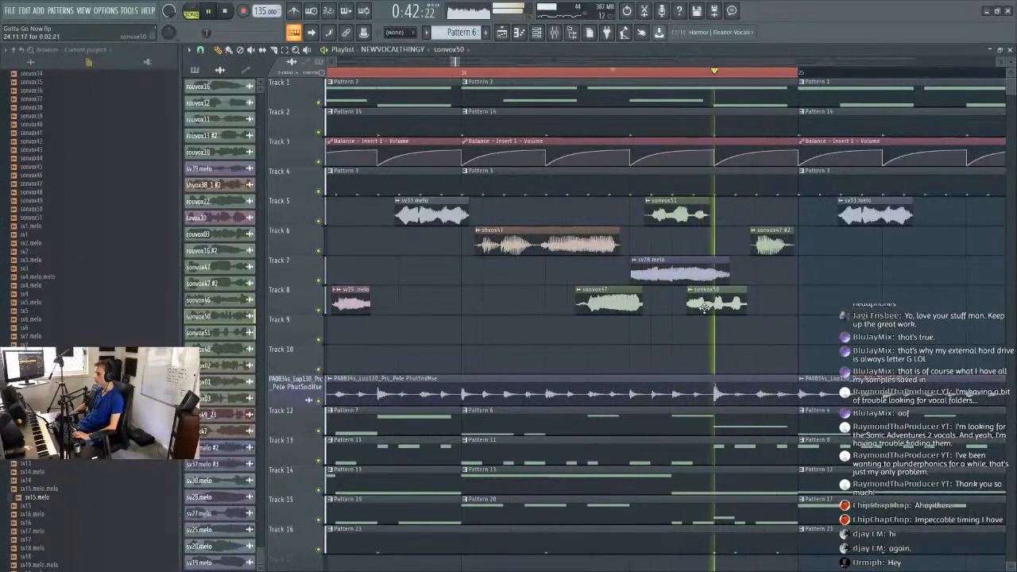
# Fine-tune the sonvox50 time-stretch multiplier and nudge its Track 8 clip slightly later, replaying bar 24.
pyautogui.doubleClick(703, 306)
pyautogui.moveTo(561, 394); pyautogui.dragTo(560, 386)
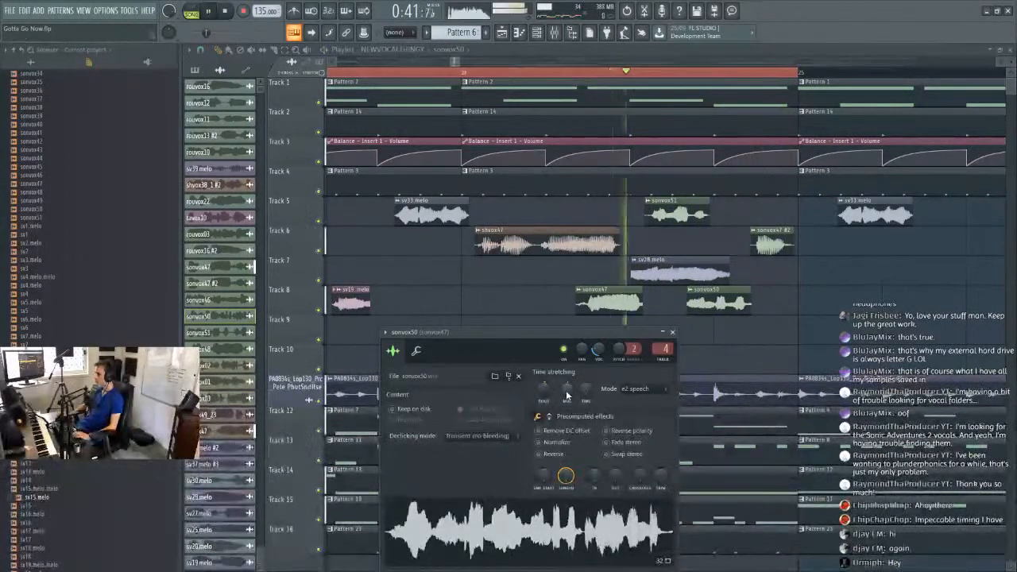
pyautogui.press('space')
pyautogui.press('Escape')
pyautogui.press('space')
pyautogui.moveTo(686, 303)
pyautogui.mouseDown()
pyautogui.moveTo(718, 303)
pyautogui.moveTo(692, 310)
pyautogui.mouseUp()
pyautogui.press('space')
pyautogui.press('space')
pyautogui.press('space')
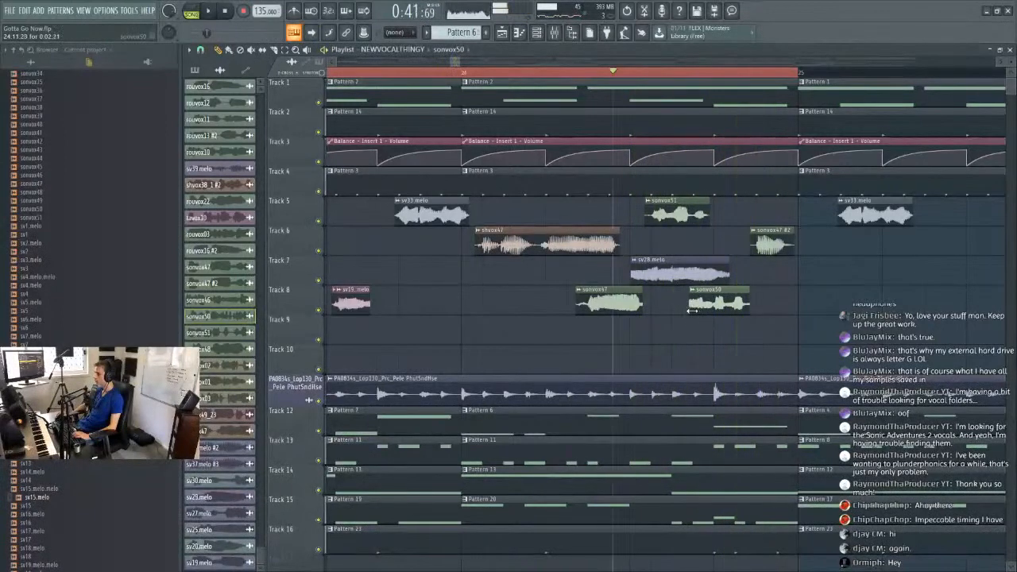
pyautogui.press('space')
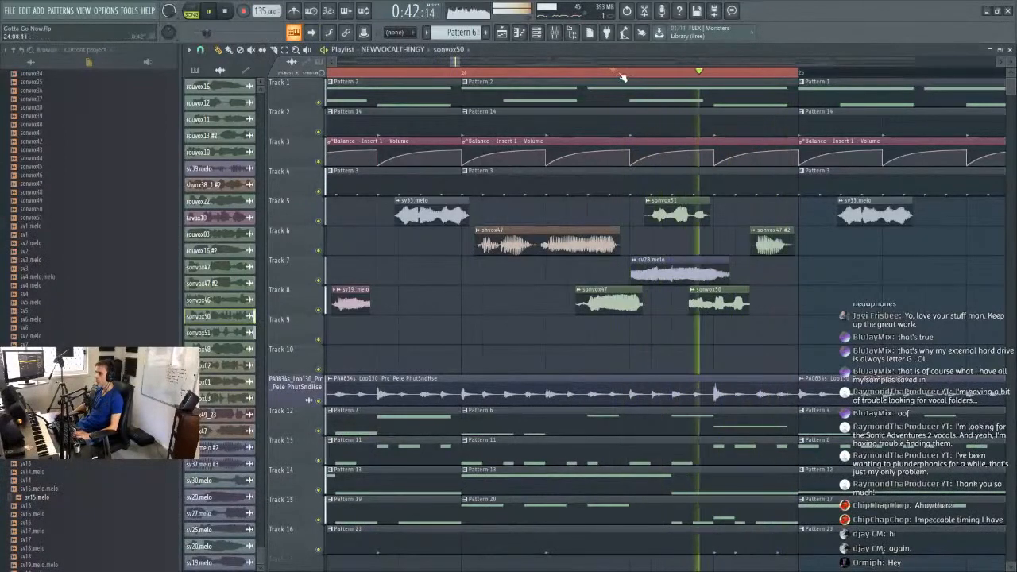
# Shorten the shvox47 clip on Track 6 to its first part and nudge the sonvox50 clip on Track 8 during playback.
pyautogui.scroll(-5, 607, 94)
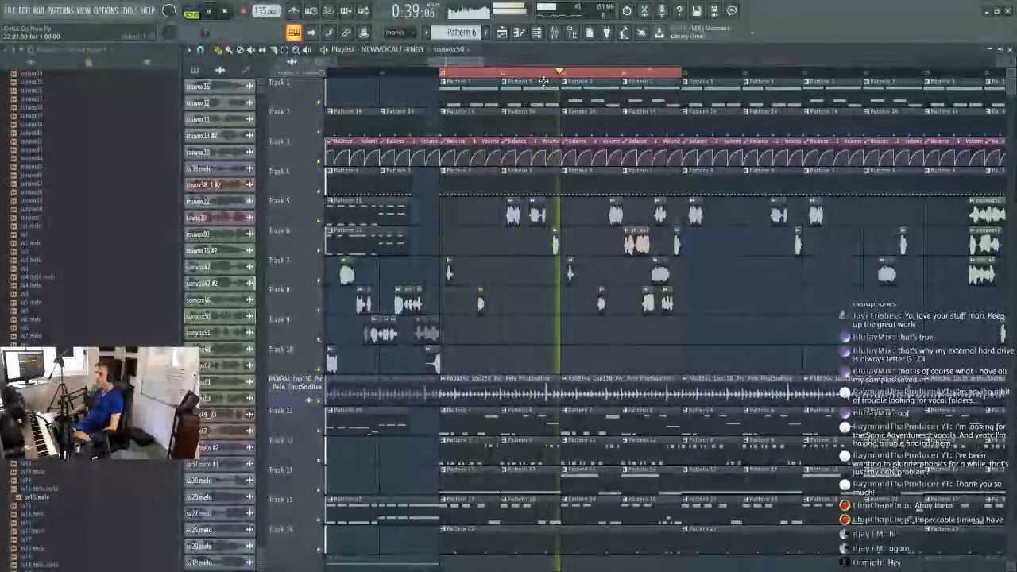
pyautogui.scroll(5, 626, 119)
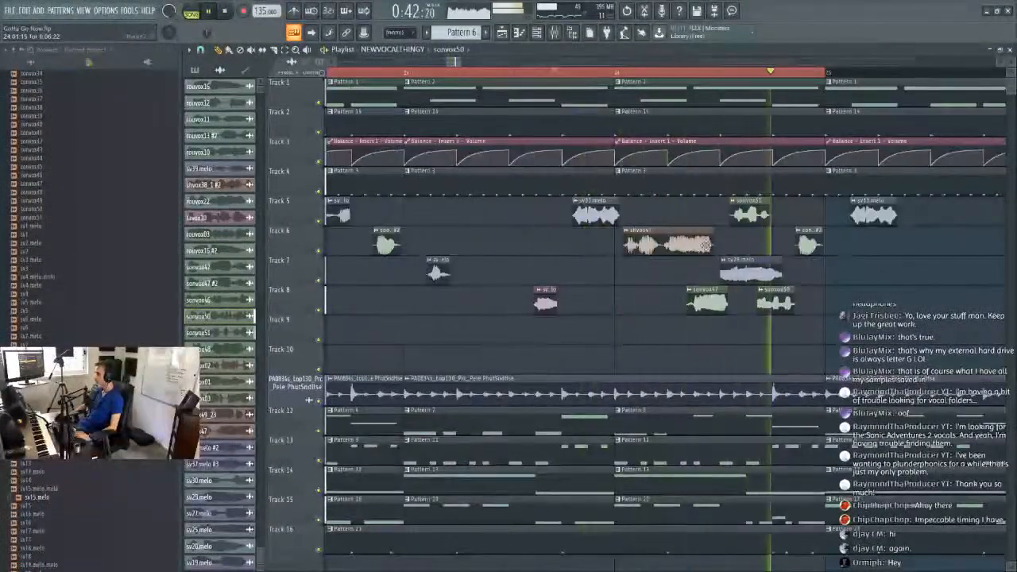
pyautogui.moveTo(695, 249); pyautogui.dragTo(655, 249)
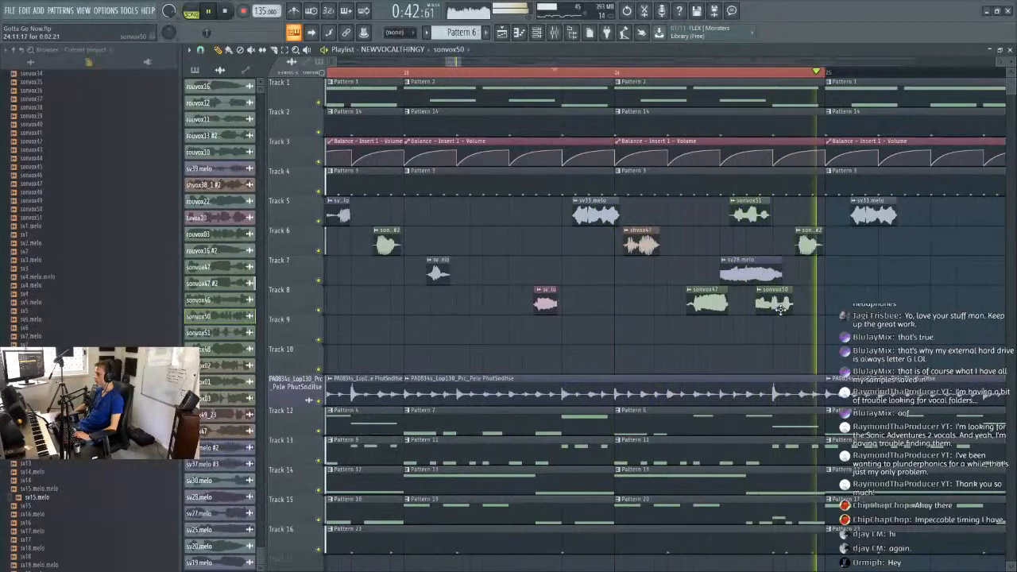
pyautogui.doubleClick(785, 307)
pyautogui.press('Escape')
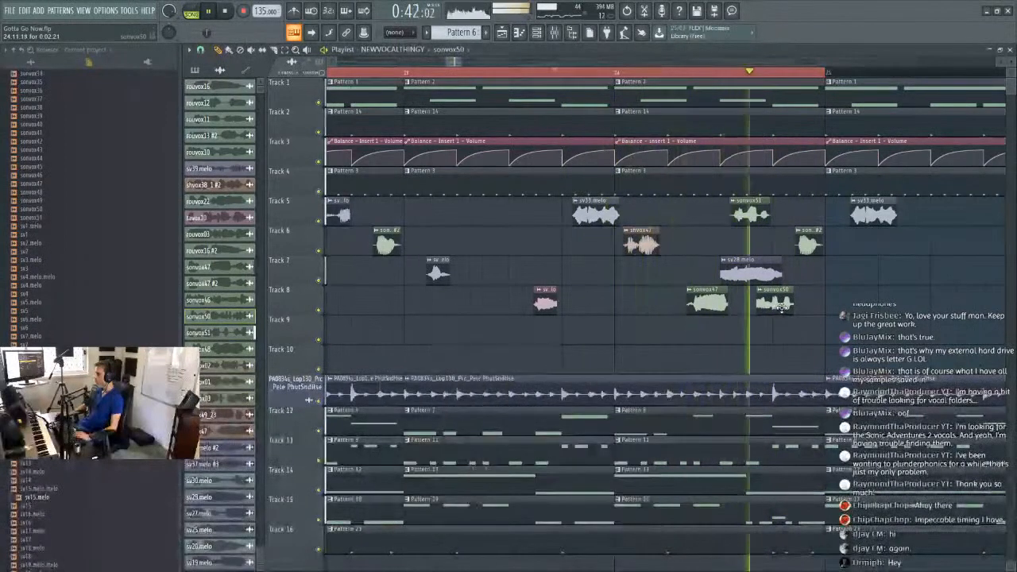
# Delete the shvox47 and sonvox50 clips from bar 24, and mute sonvox47 on Track 8 plus the Track 5 clips early in bar 22 and late in bar 23.
pyautogui.rightClick(785, 303)
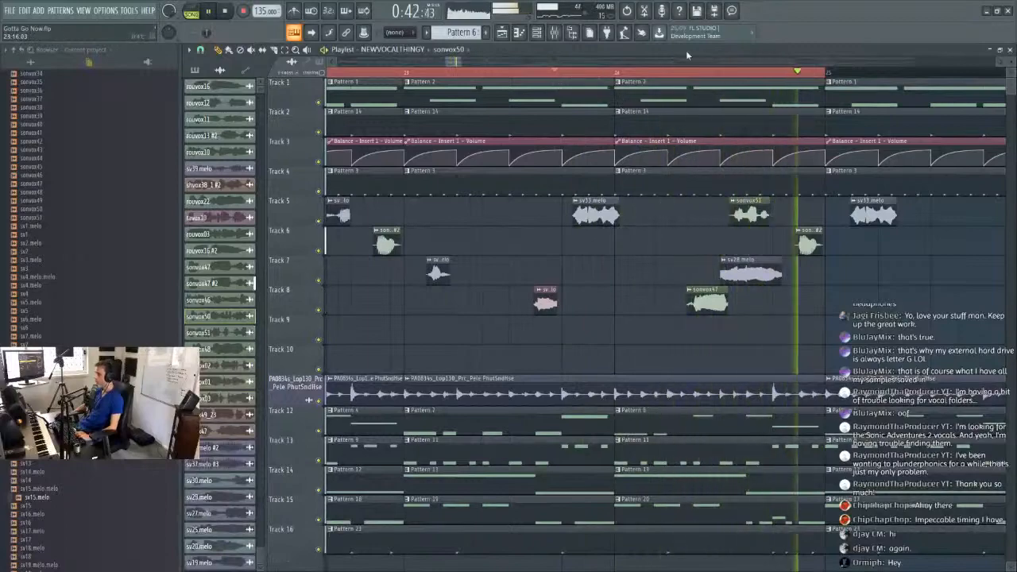
pyautogui.scroll(-5, 549, 81)
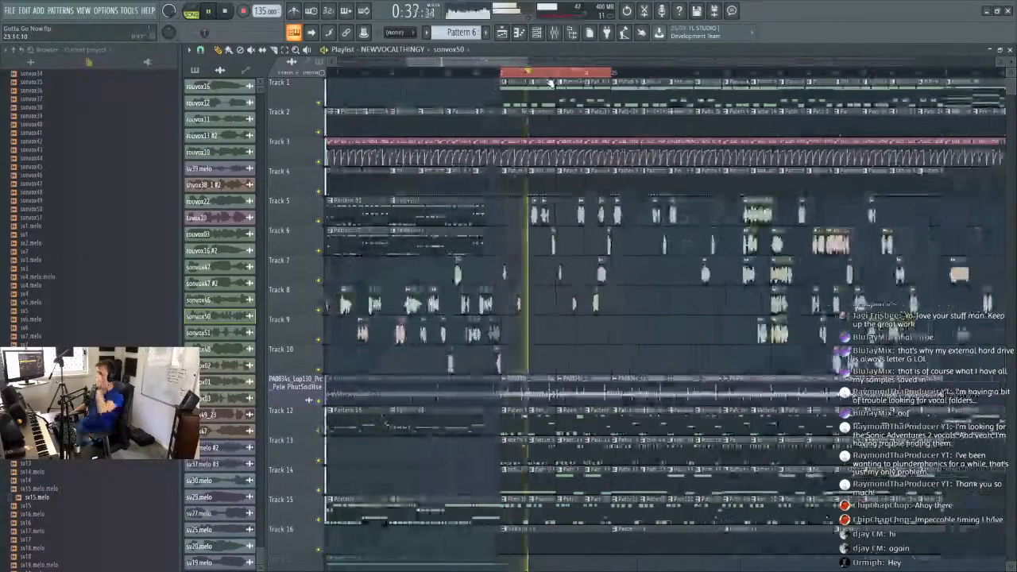
pyautogui.scroll(3, 549, 81)
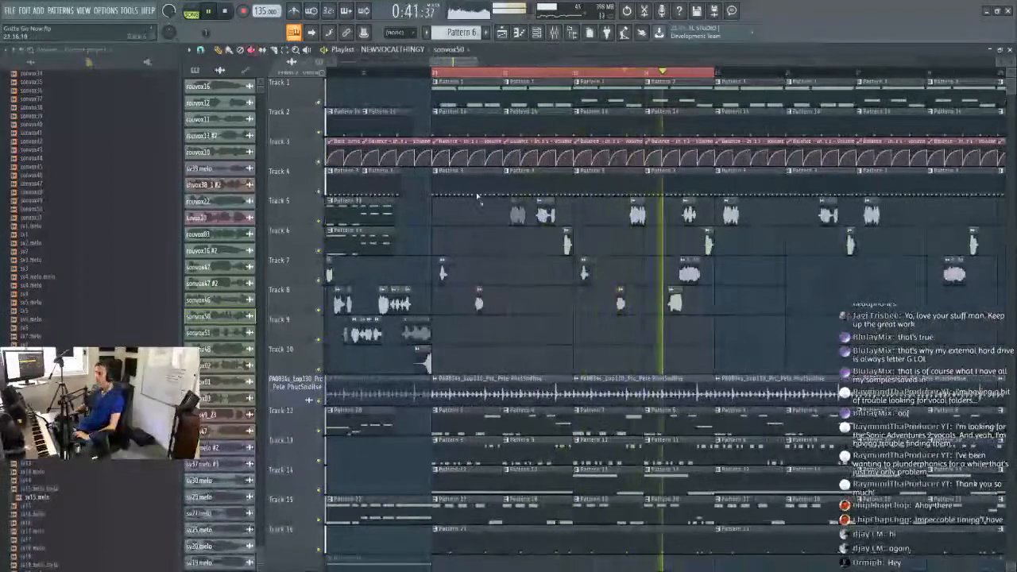
pyautogui.click(604, 74)
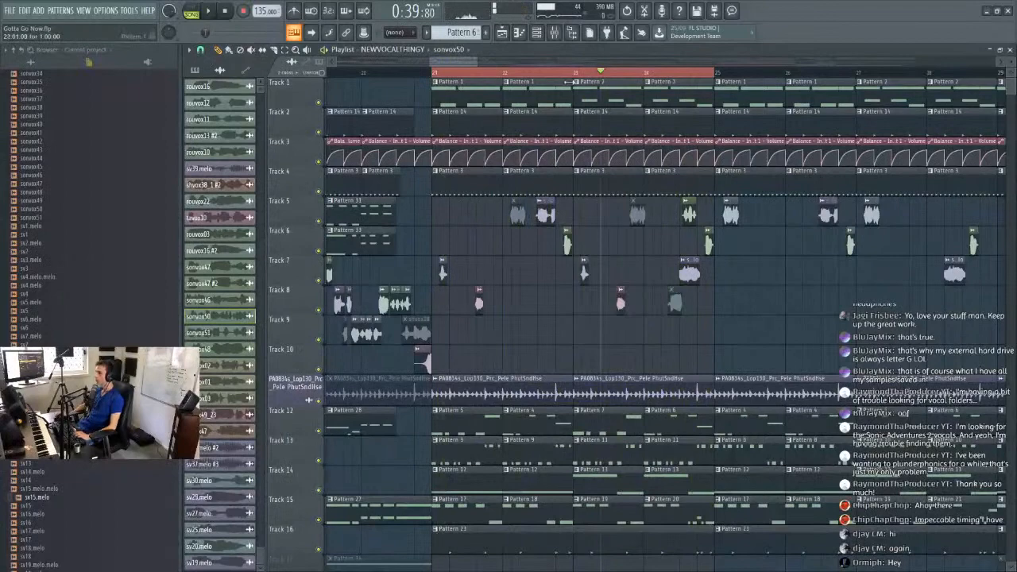
# Set the playlist snap to Beat and select bars 21 to 28 as the playback loop.
pyautogui.scroll(-5, 570, 82)
pyautogui.scroll(-4, 577, 79)
pyautogui.scroll(5, 664, 116)
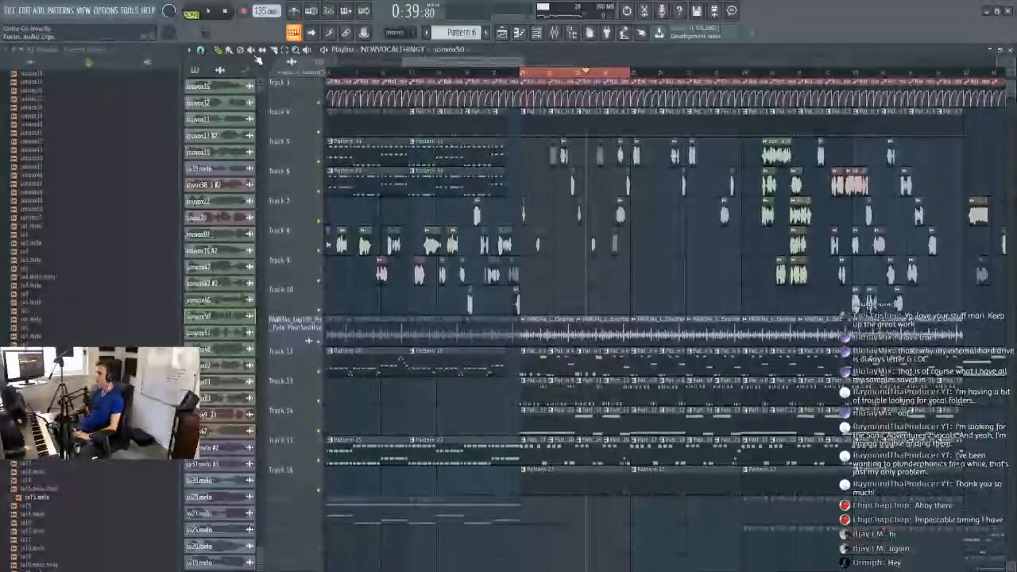
pyautogui.moveTo(645, 173); pyautogui.dragTo(744, 238)
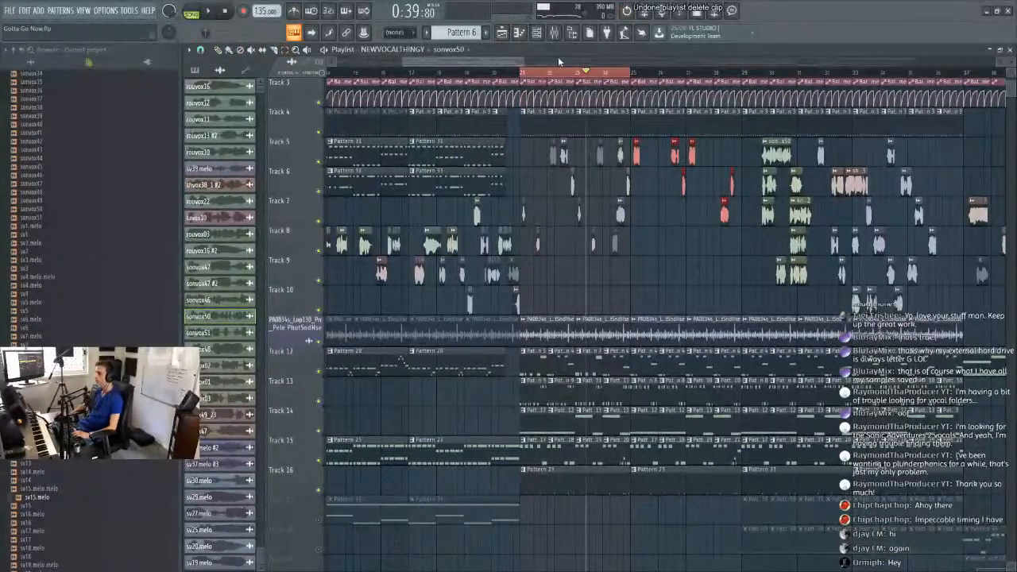
pyautogui.moveTo(742, 77); pyautogui.dragTo(588, 77)
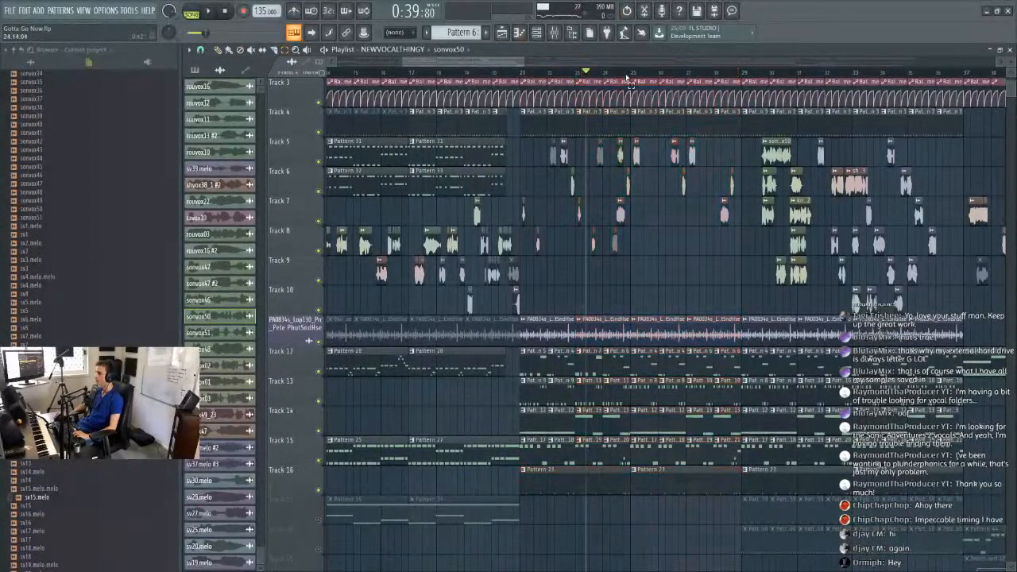
pyautogui.click(201, 50)
pyautogui.click(210, 203)
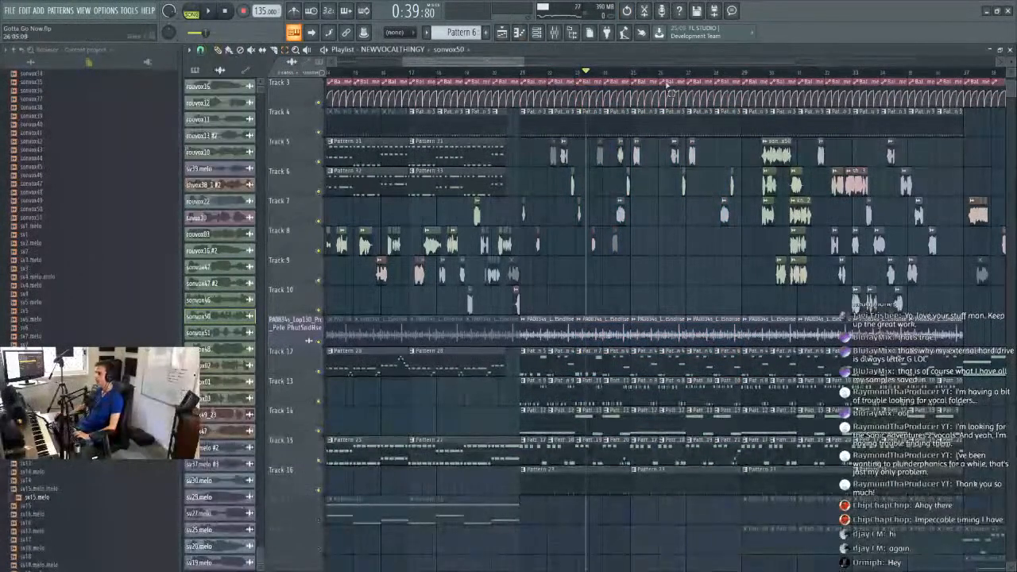
pyautogui.moveTo(747, 77); pyautogui.dragTo(522, 83)
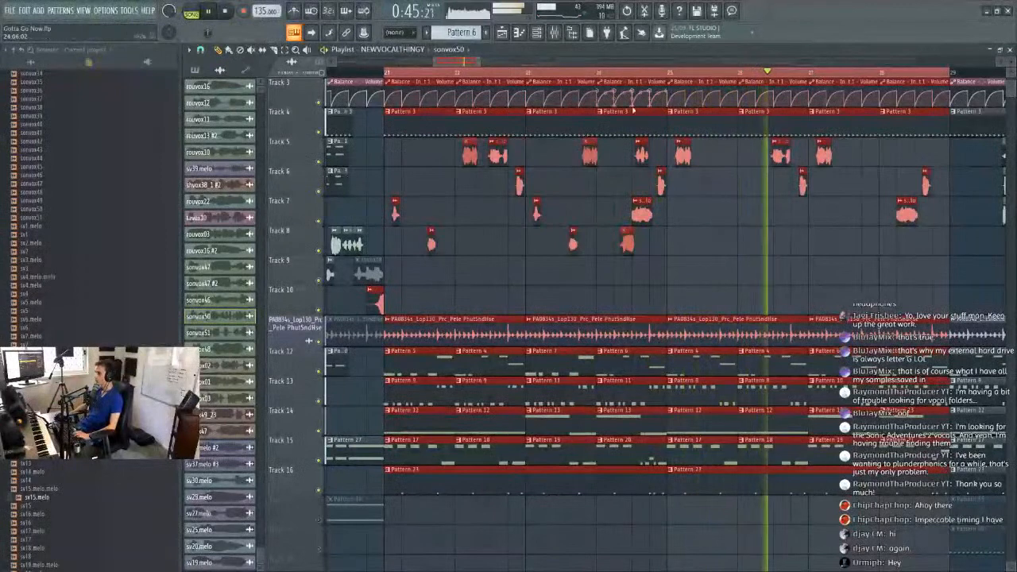
# Replay the looped section from several points between bars 21 and 25 to check the vocal chops.
pyautogui.click(433, 77)
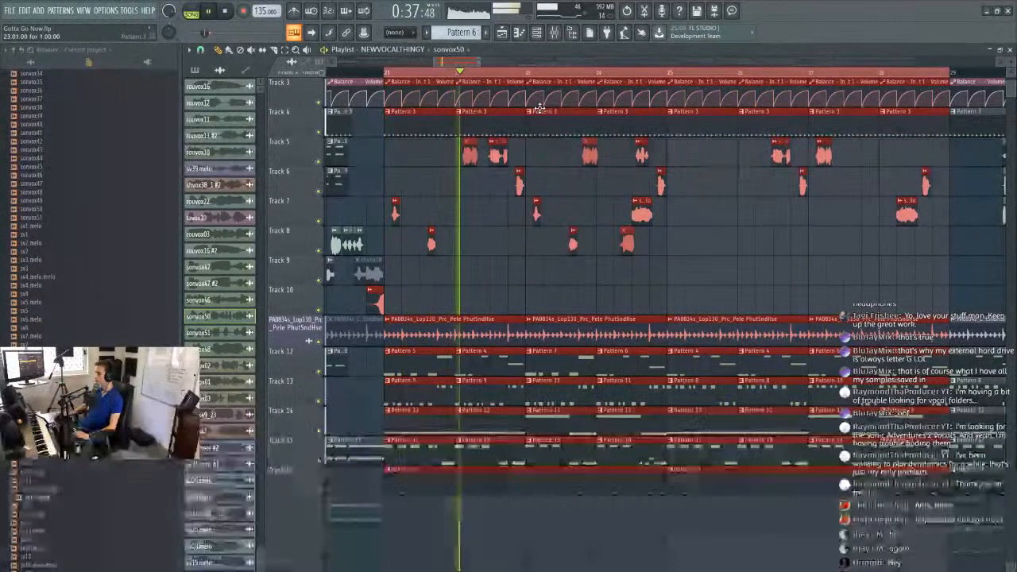
pyautogui.hotkey('ctrl', 'z')
pyautogui.click(371, 75)
pyautogui.click(654, 74)
pyautogui.click(650, 74)
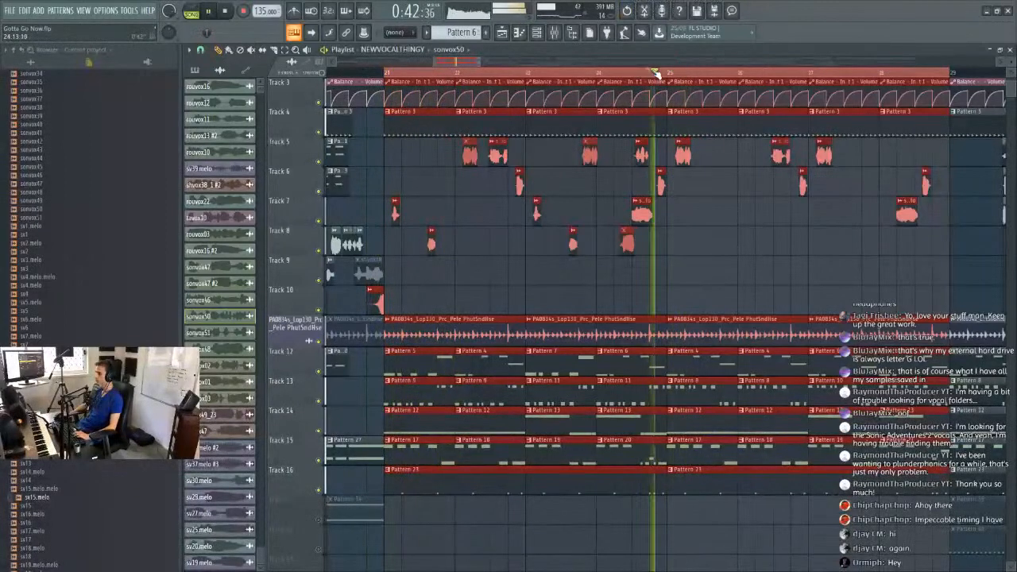
pyautogui.click(358, 241)
pyautogui.press('space')
pyautogui.press('space')
# Copy the Track 7 sv17.melo clip and the Track 8 chop from bar 21 into bar 25, and move the sv17.melo copy later.
pyautogui.click(286, 51)
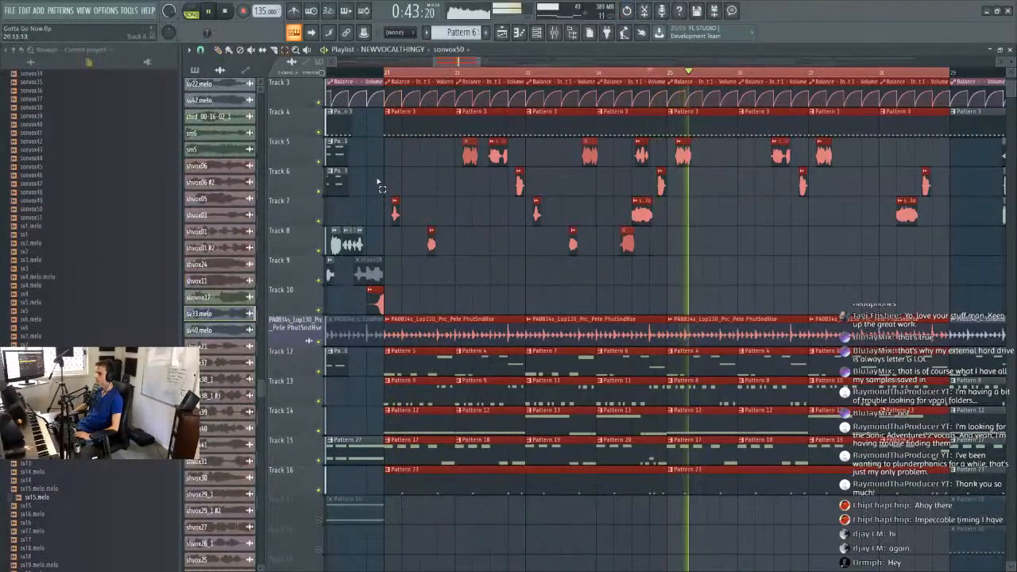
pyautogui.moveTo(387, 166); pyautogui.dragTo(476, 283)
pyautogui.press('space')
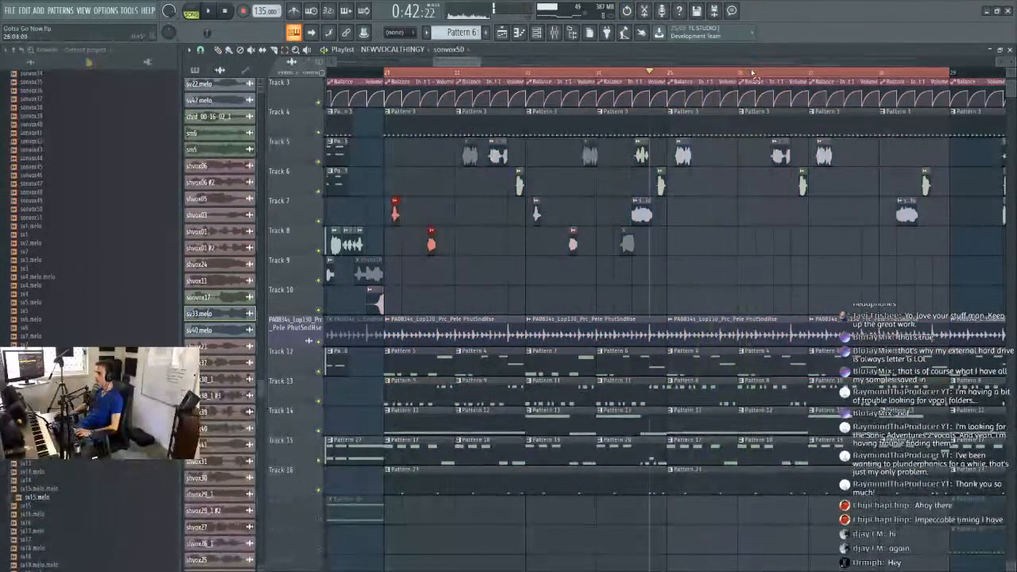
pyautogui.scroll(5, 752, 71)
pyautogui.hotkey('ctrl', 'v')
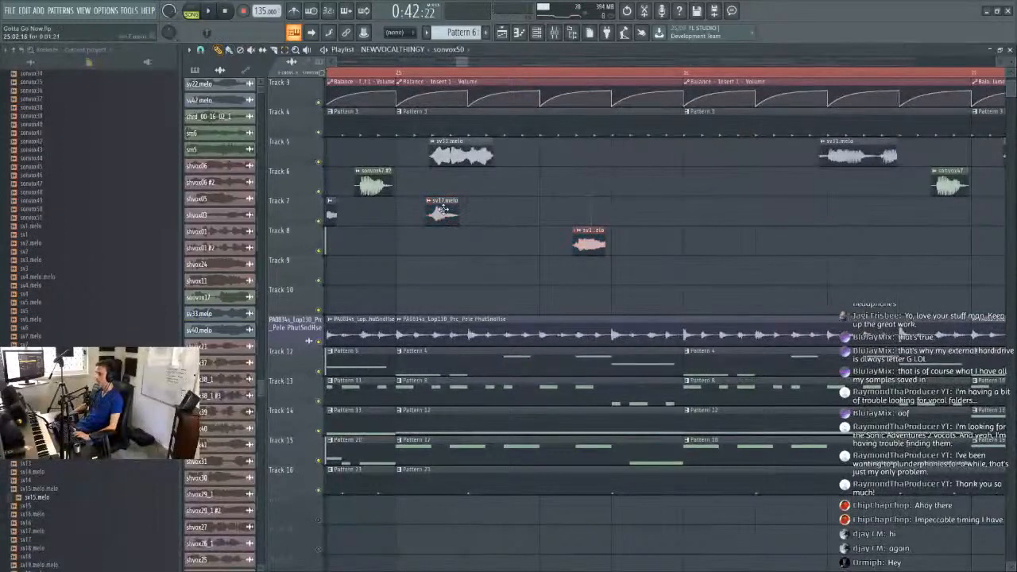
pyautogui.click(499, 201)
pyautogui.press('space')
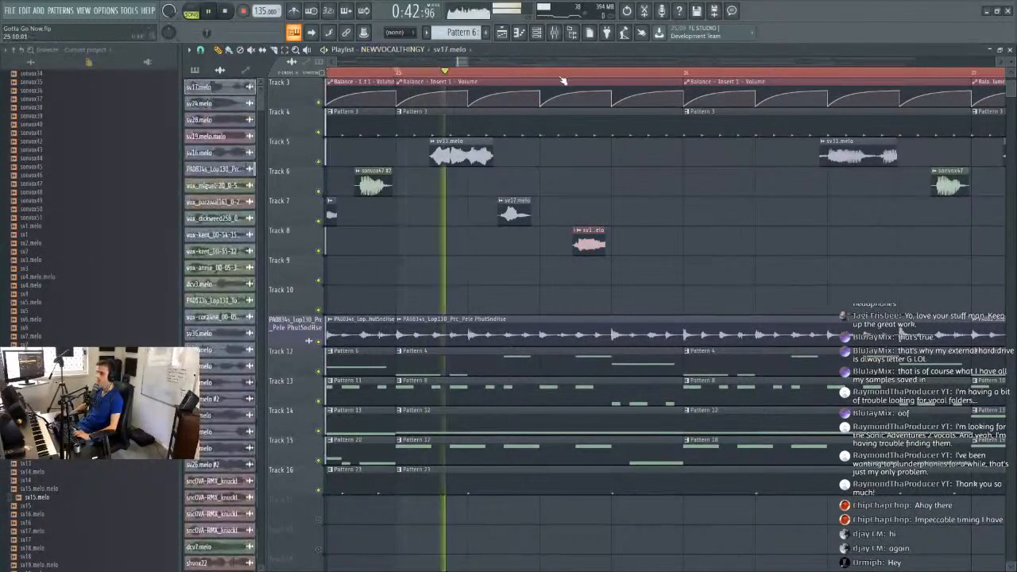
# Play the passage around bar 25 to check how the copied chops fit the arrangement.
pyautogui.click(200, 50)
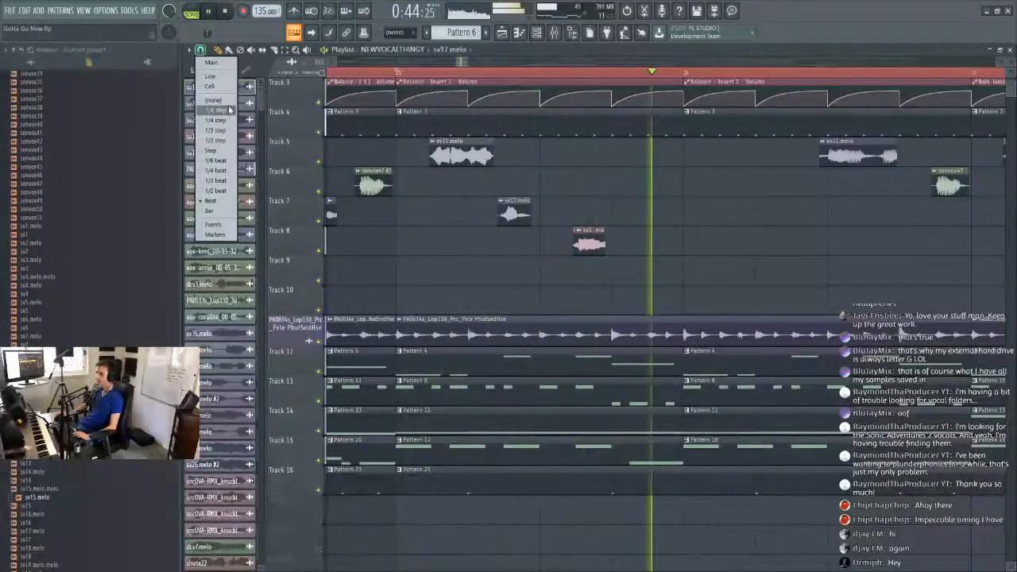
pyautogui.click(586, 62)
pyautogui.scroll(-5, 585, 67)
pyautogui.scroll(-8, 548, 76)
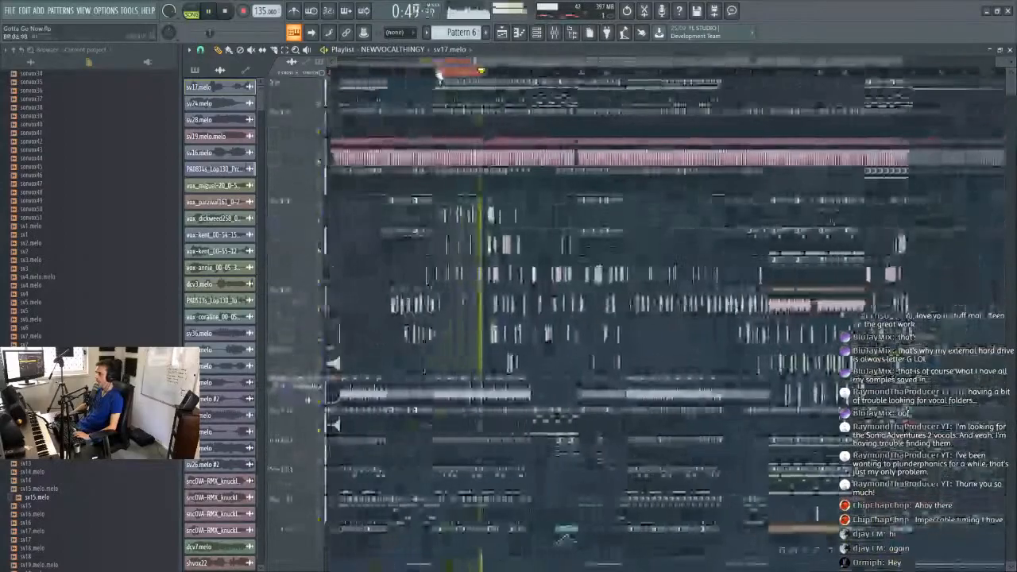
pyautogui.scroll(6, 484, 67)
pyautogui.moveTo(465, 63); pyautogui.dragTo(456, 61)
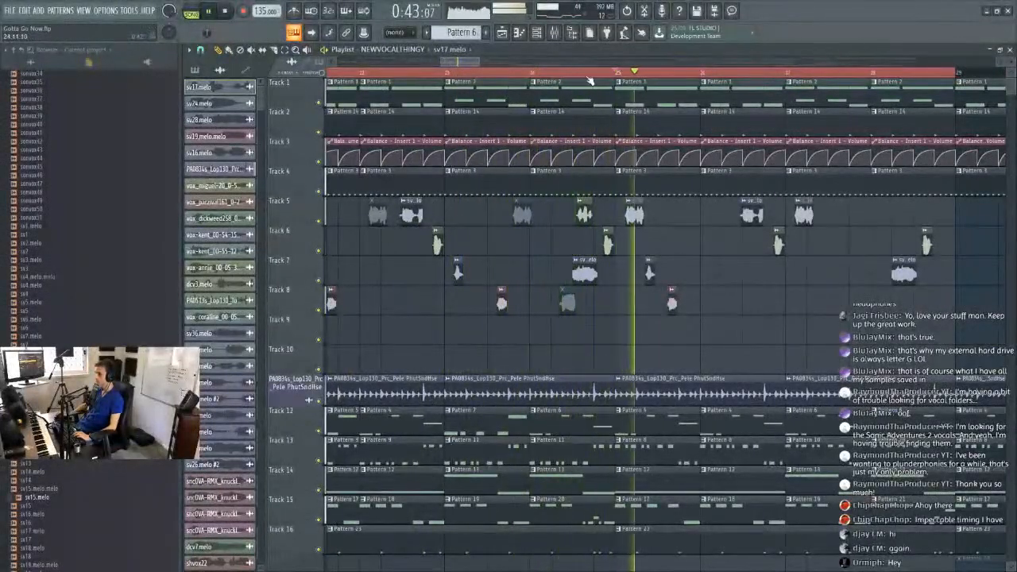
pyautogui.scroll(-2, 601, 74)
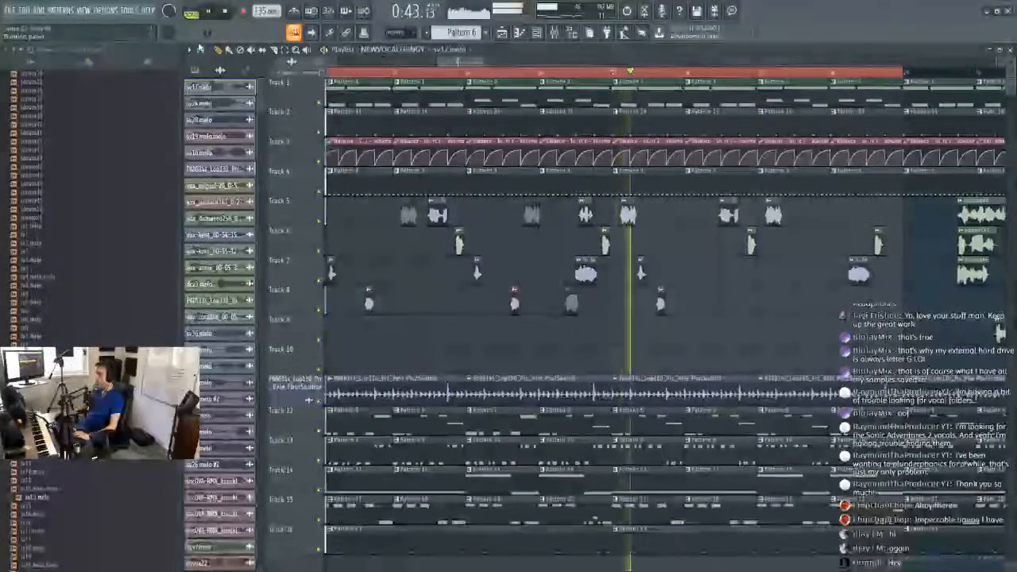
# Set the playlist snap to 1/4 beat and remove the copied sv17.melo clip from Track 7 in bar 25, replaying the section.
pyautogui.click(200, 49)
pyautogui.click(216, 168)
pyautogui.press('space')
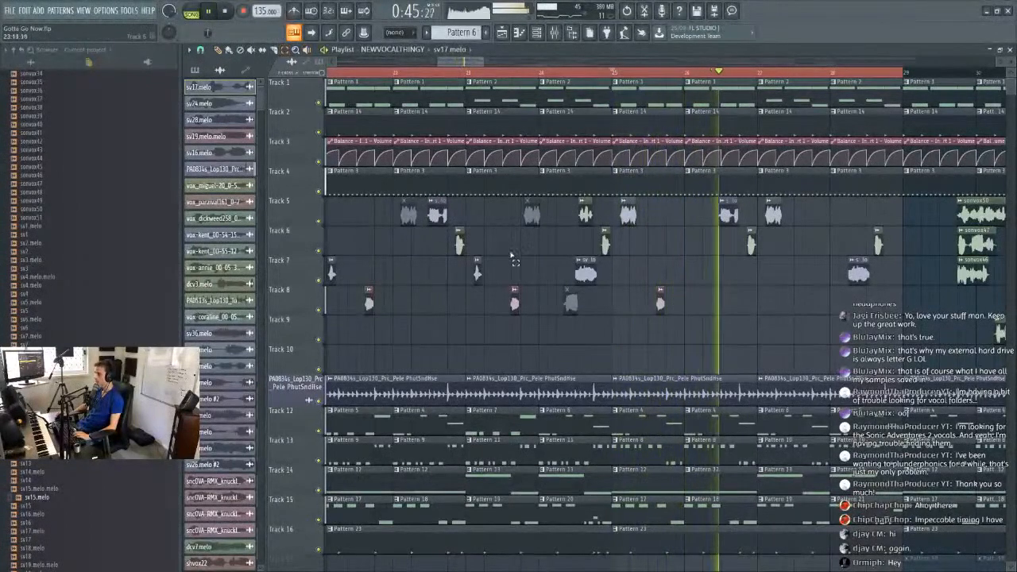
pyautogui.press('space')
pyautogui.press('space')
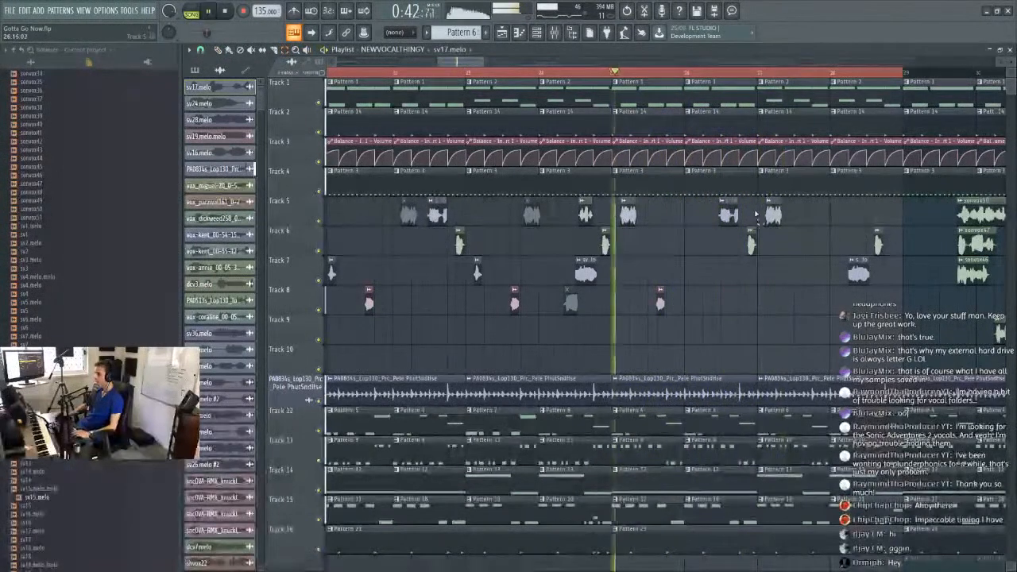
# Copy the Track 8 chop from bar 23 and the Track 5 sonvox51 clip from bar 24 into bars 27 and 28.
pyautogui.moveTo(532, 326); pyautogui.dragTo(533, 326)
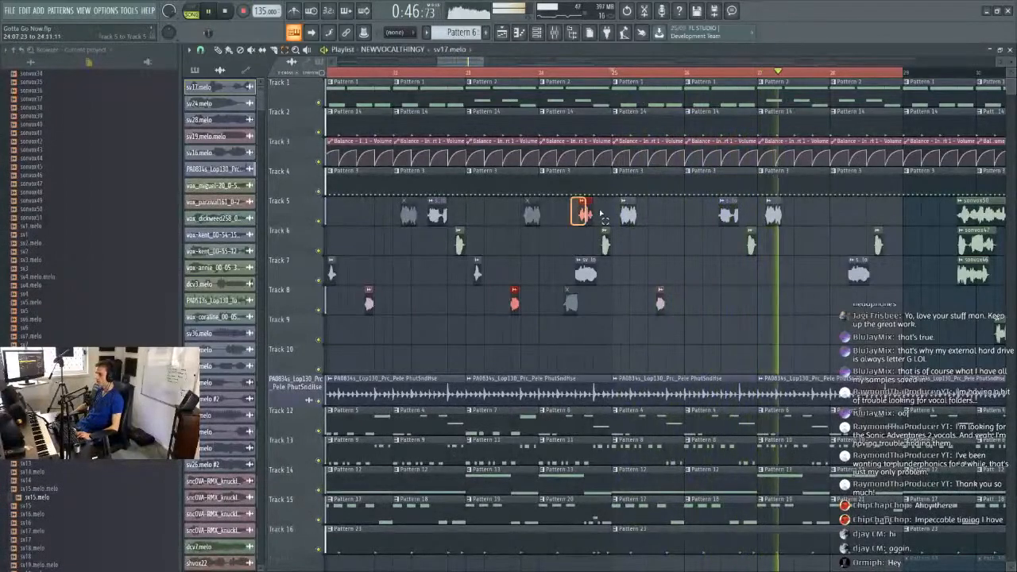
pyautogui.scroll(2, 886, 75)
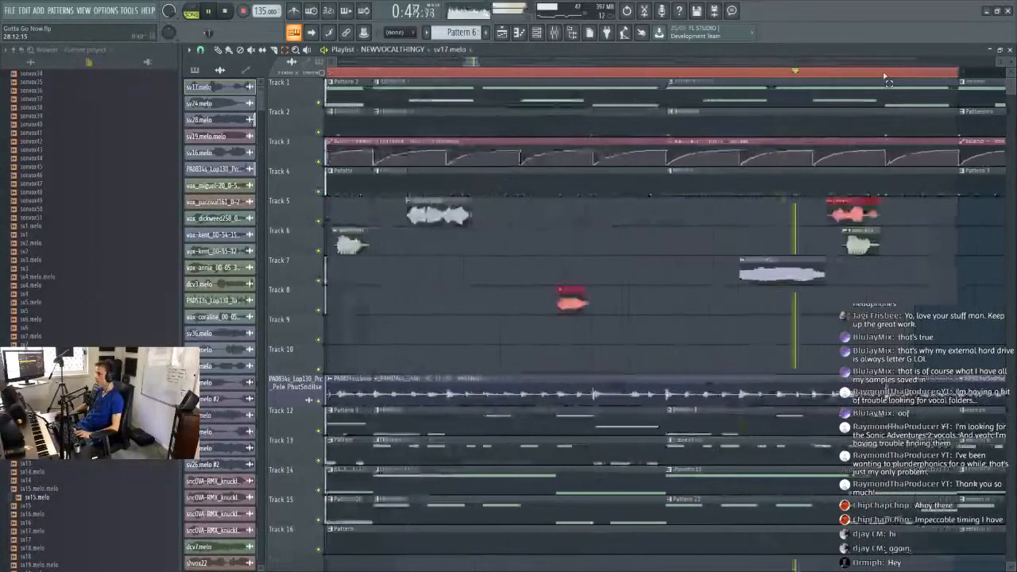
pyautogui.scroll(-5, 884, 75)
pyautogui.press('space')
pyautogui.press('space')
pyautogui.scroll(4, 884, 75)
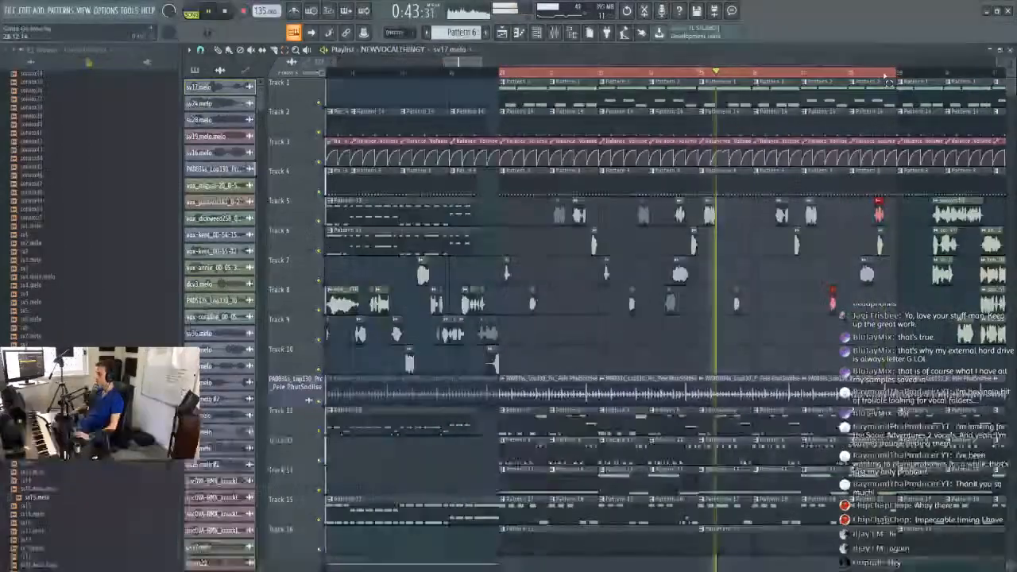
# Move the sonvox47 clip on Track 6 and the sv28.melo clip on Track 7 later in bar 28, matching their bar 24 positions.
pyautogui.scroll(-2, 885, 77)
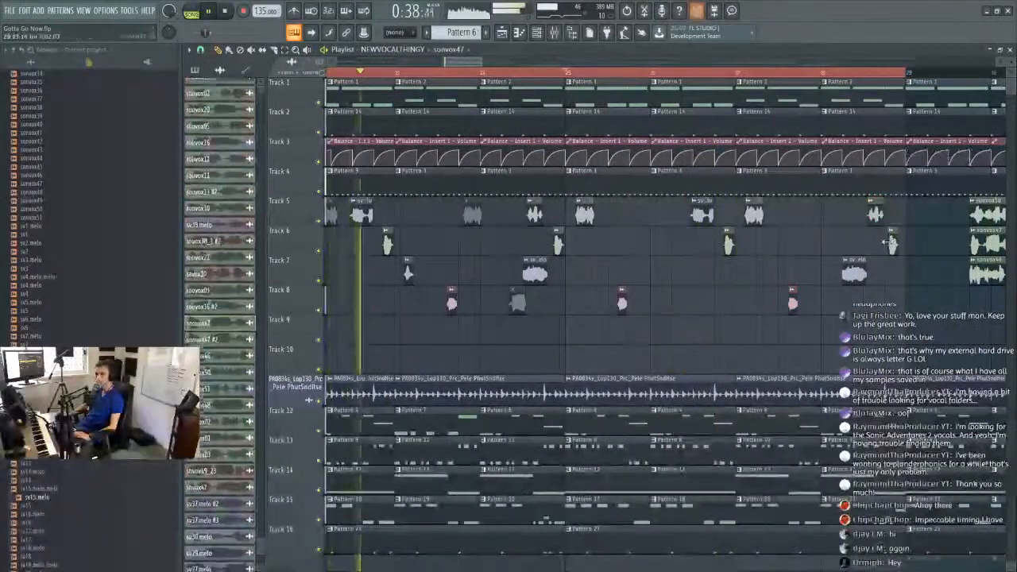
pyautogui.scroll(3, 906, 79)
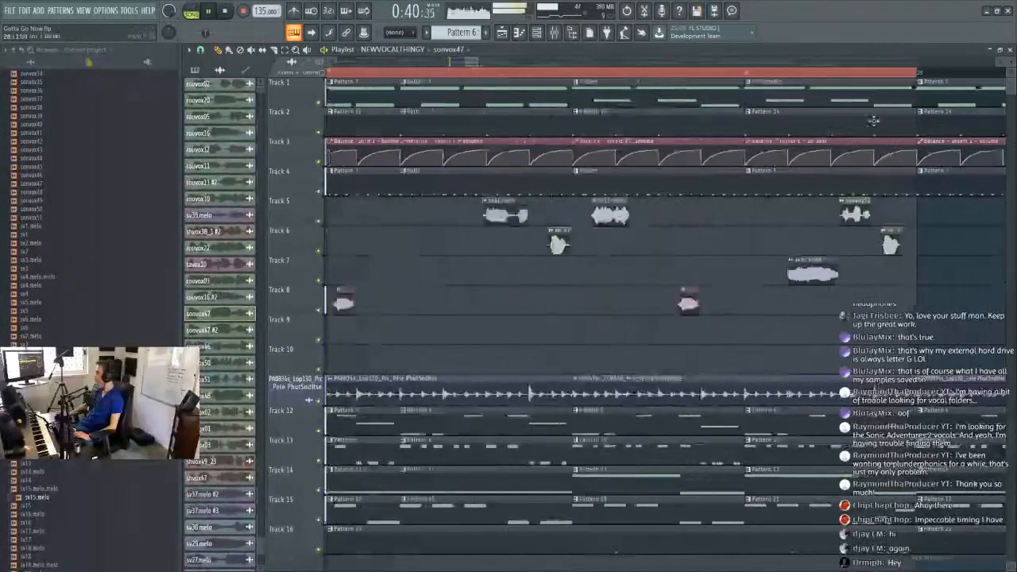
pyautogui.click(820, 273)
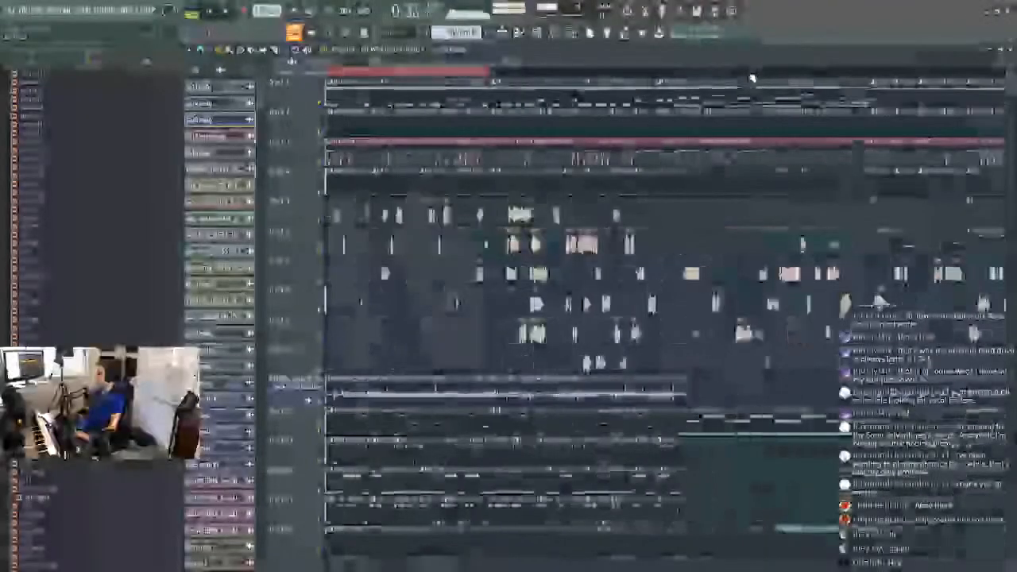
# Mute Track 4, the percussion loop track and Track 16 while playing back the looped bars.
pyautogui.scroll(6, 498, 89)
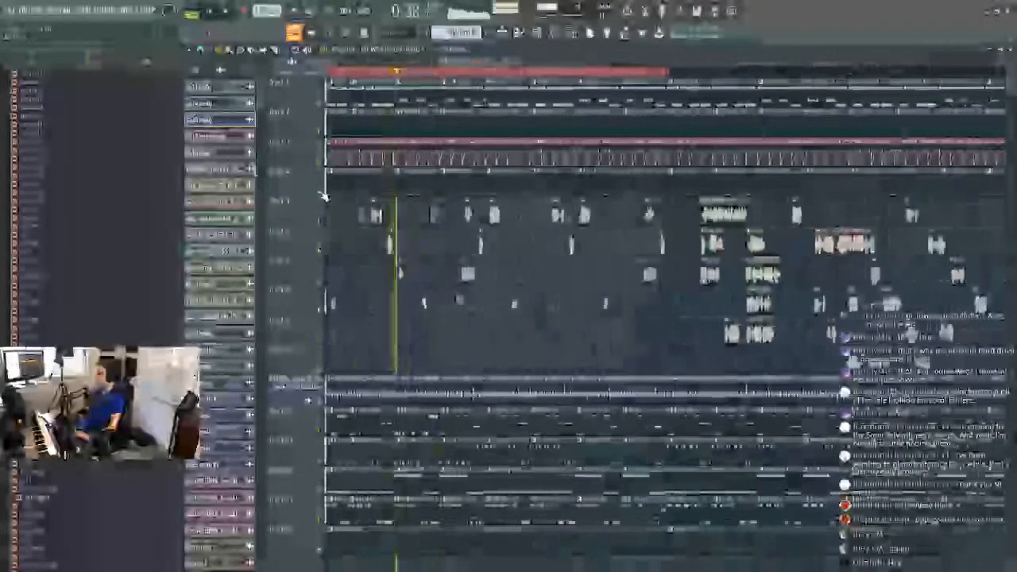
pyautogui.hscroll(-3, 477, 342)
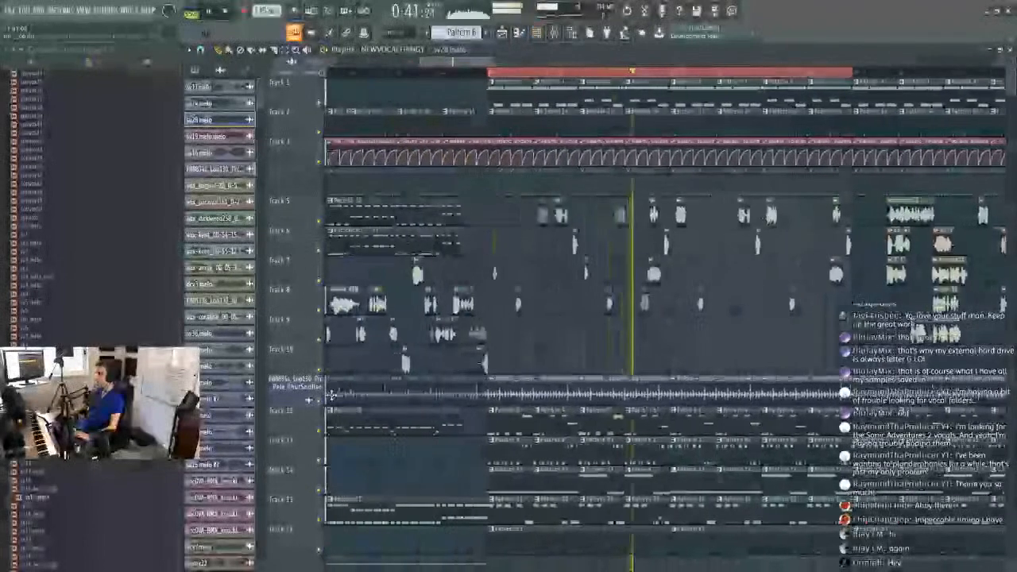
pyautogui.click(320, 550)
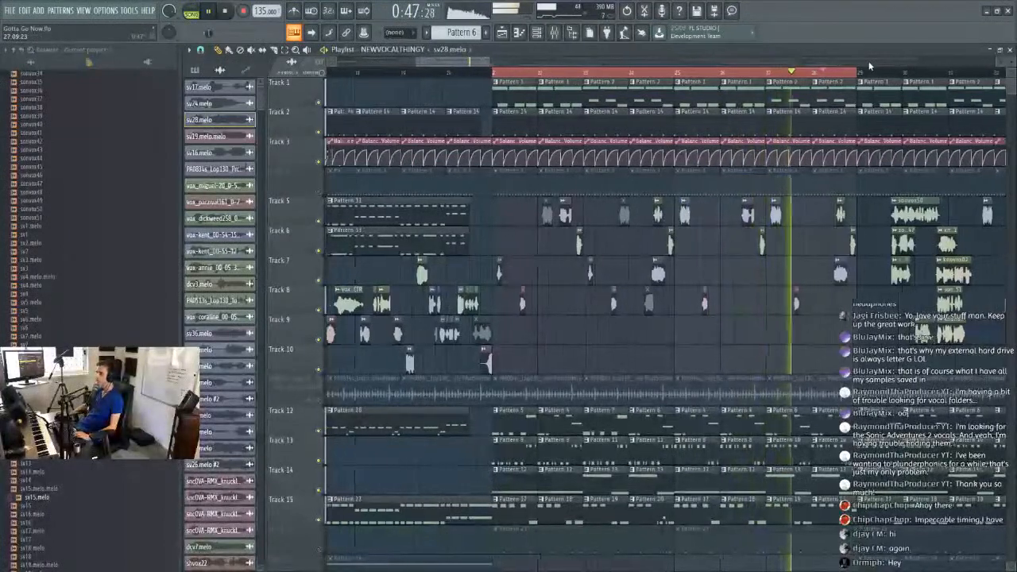
pyautogui.scroll(2, 815, 67)
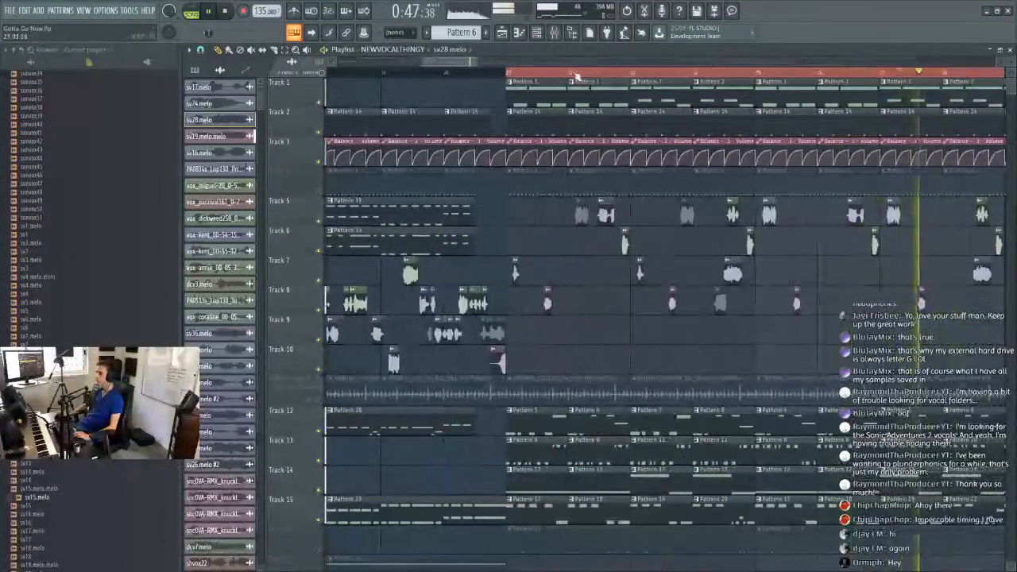
pyautogui.press('space')
# Open the channel settings of vocal clips from bar 29 onward, including sonvox50 and sv17.melo, to audition their samples.
pyautogui.moveTo(460, 63); pyautogui.dragTo(492, 63)
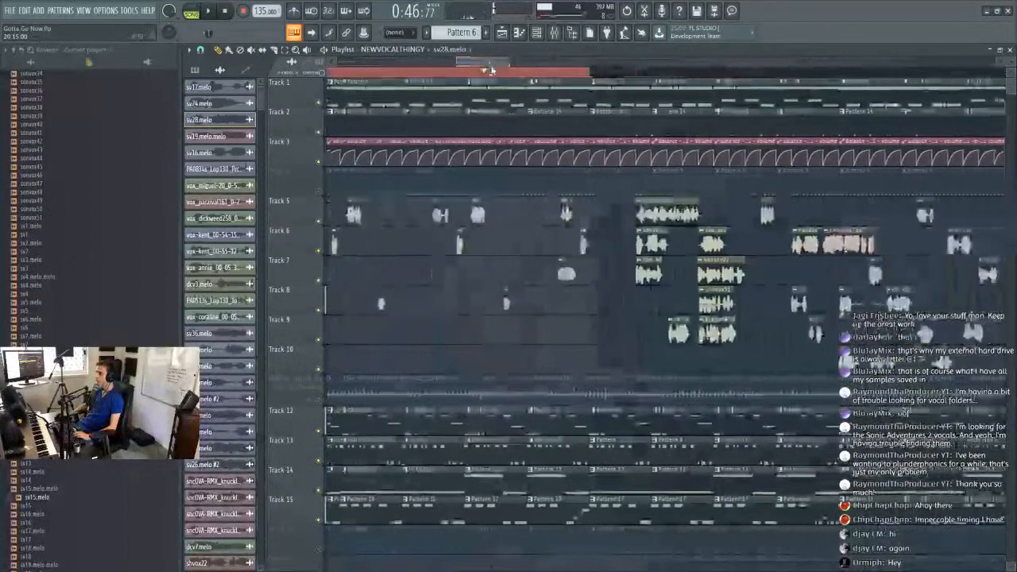
pyautogui.press('space')
pyautogui.press('space')
pyautogui.doubleClick(671, 218)
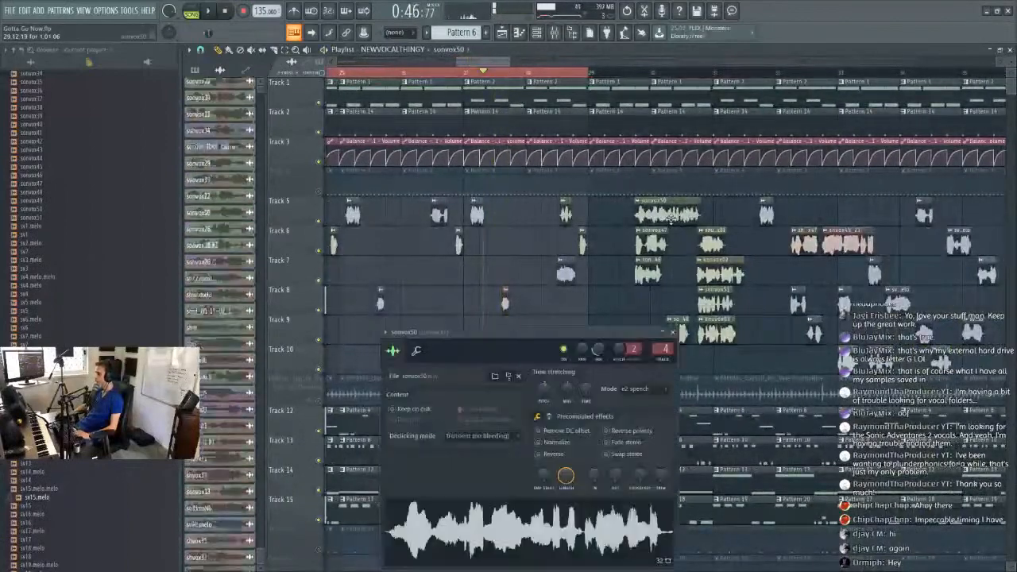
pyautogui.doubleClick(709, 325)
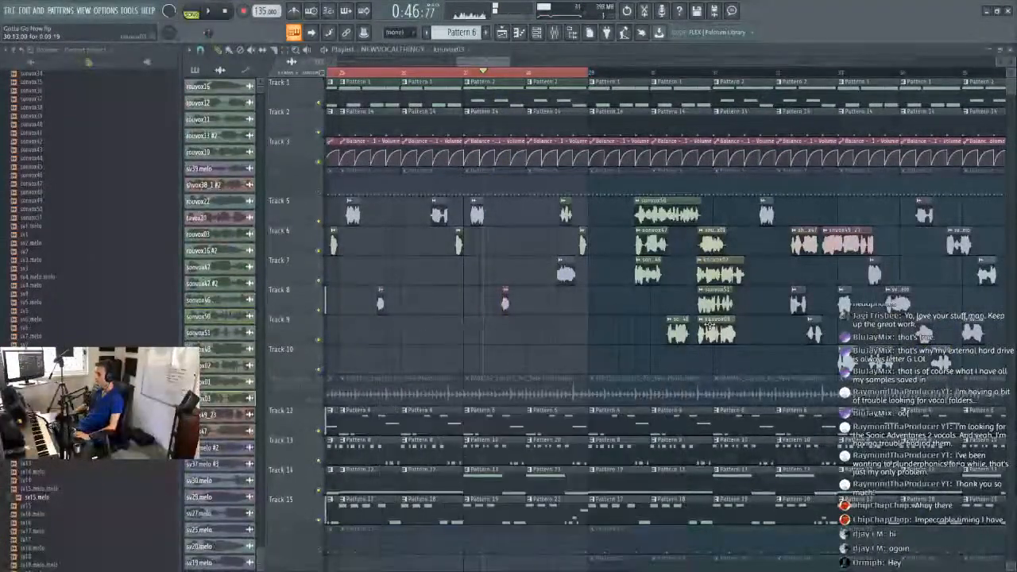
pyautogui.doubleClick(843, 247)
pyautogui.doubleClick(879, 361)
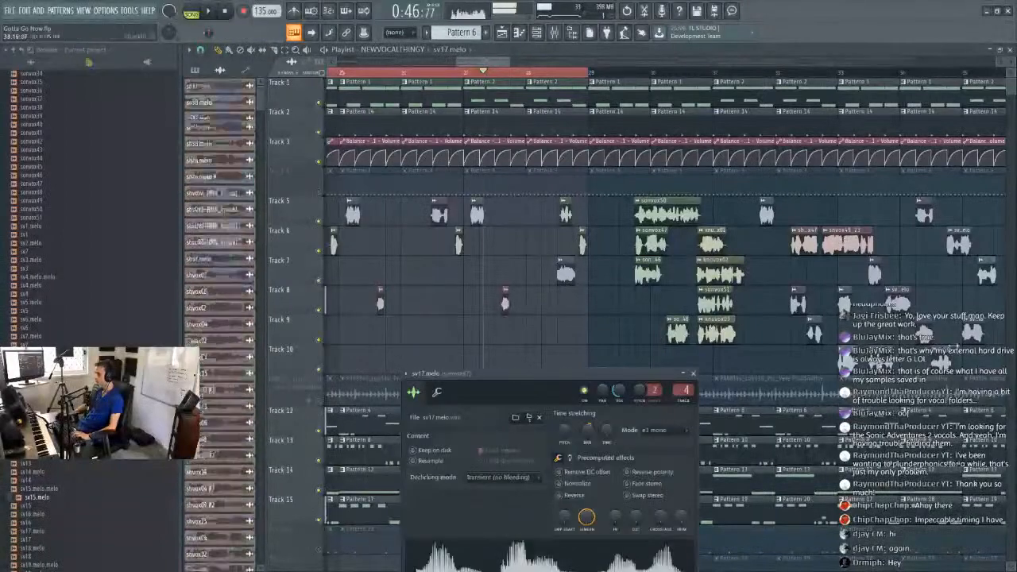
# Open the channel settings of the vocal clips after bar 33, including sv19.melo, to audition their samples.
pyautogui.doubleClick(970, 332)
pyautogui.doubleClick(946, 361)
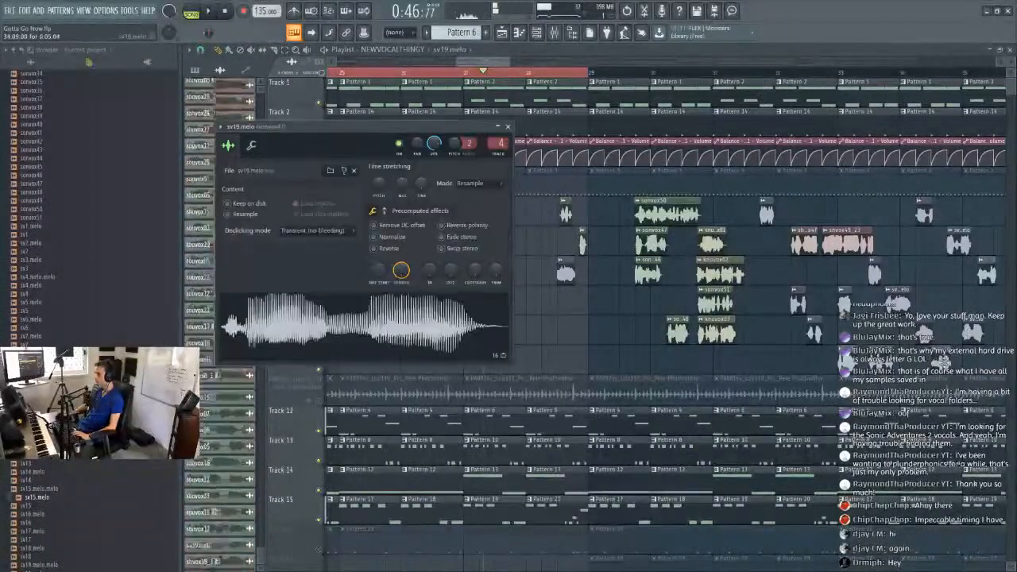
pyautogui.click(507, 127)
# Place an sv16.melo clip after the Track 8 chop in bar 27 and shift it slightly later.
pyautogui.press('space')
pyautogui.scroll(3, 506, 104)
pyautogui.scroll(2, 507, 104)
pyautogui.press('space')
pyautogui.click(548, 301)
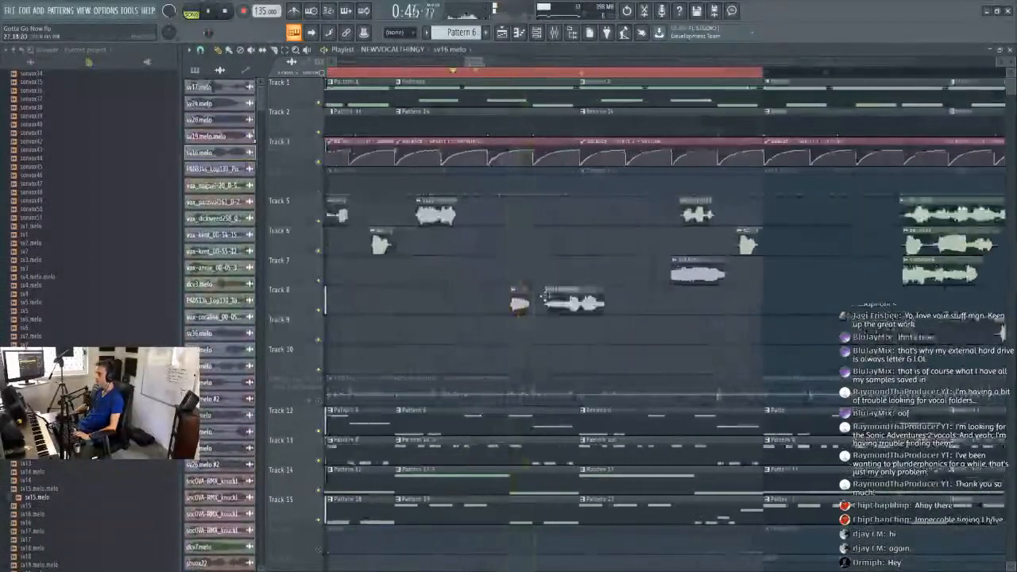
pyautogui.click(200, 50)
pyautogui.click(212, 101)
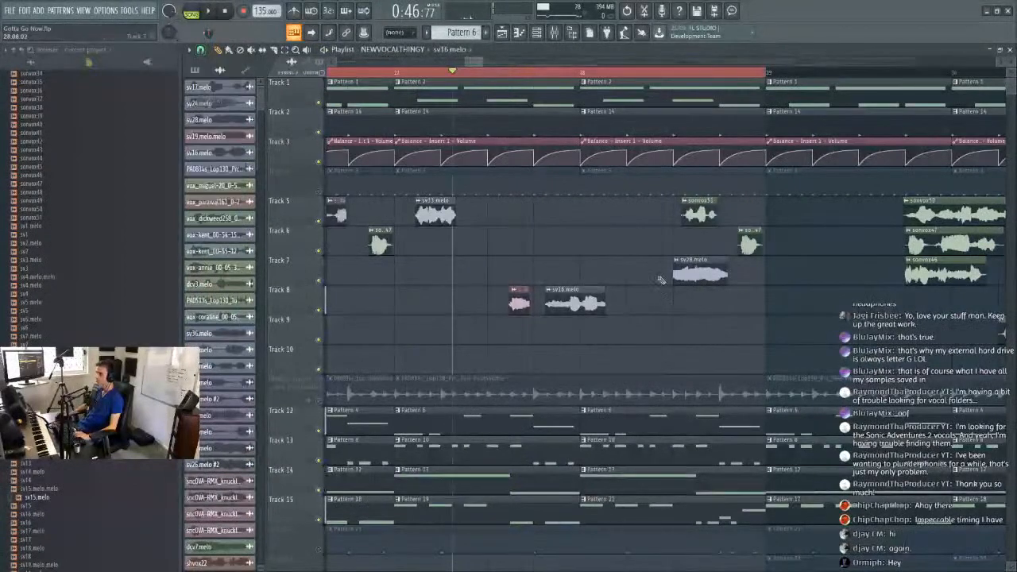
pyautogui.click(581, 287)
pyautogui.moveTo(573, 302); pyautogui.dragTo(590, 302)
pyautogui.doubleClick(589, 302)
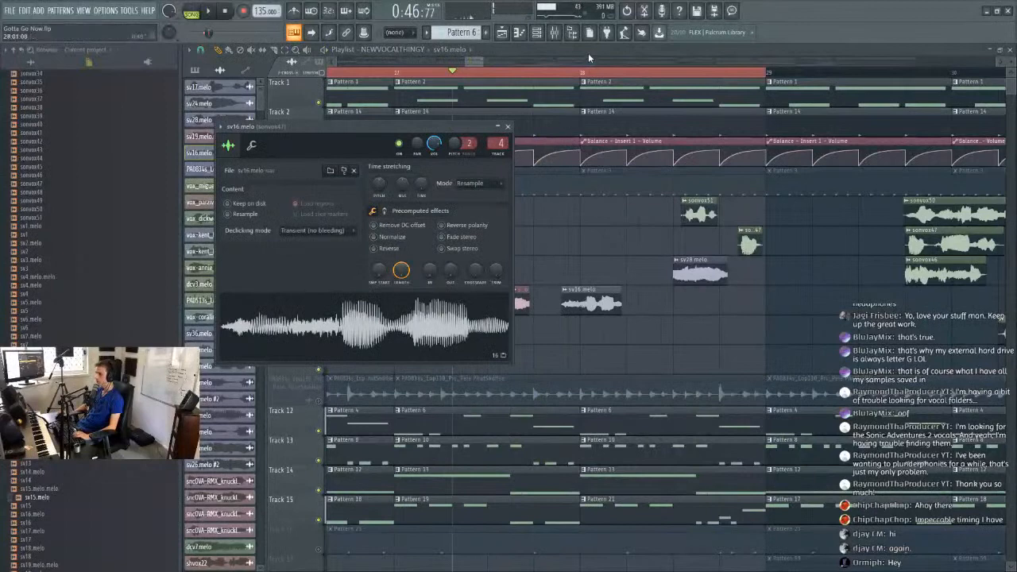
pyautogui.press('Escape')
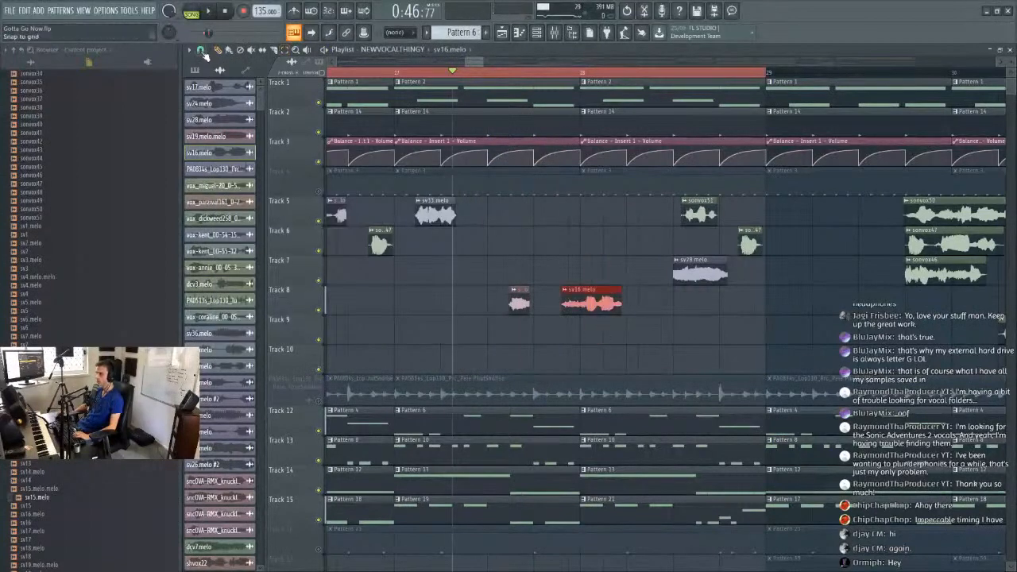
# Select all playlist clips that share the sv16.melo source and look through the arrangement for them.
pyautogui.click(202, 50)
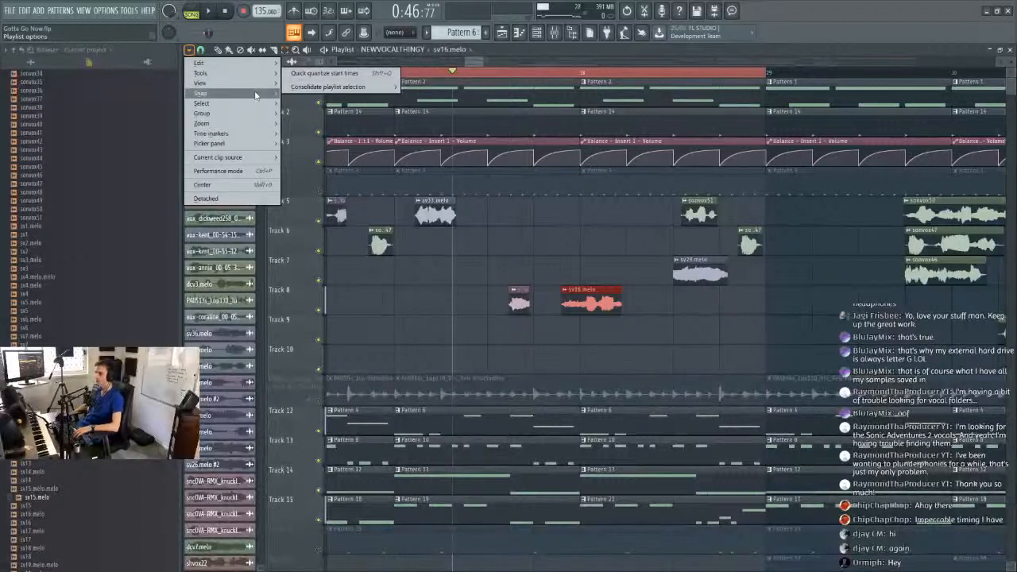
pyautogui.moveTo(201, 103)
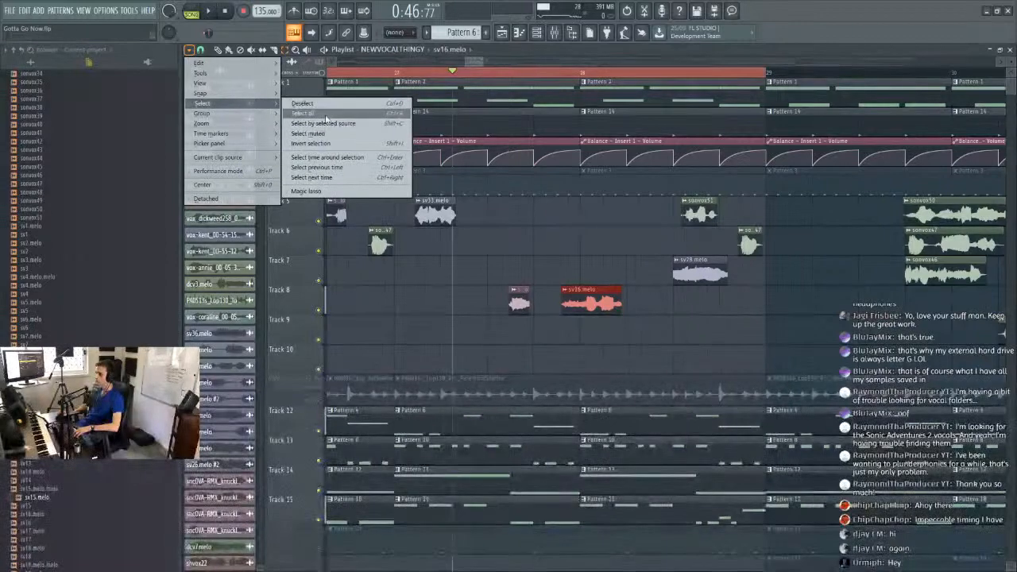
pyautogui.click(337, 126)
pyautogui.scroll(-8, 616, 76)
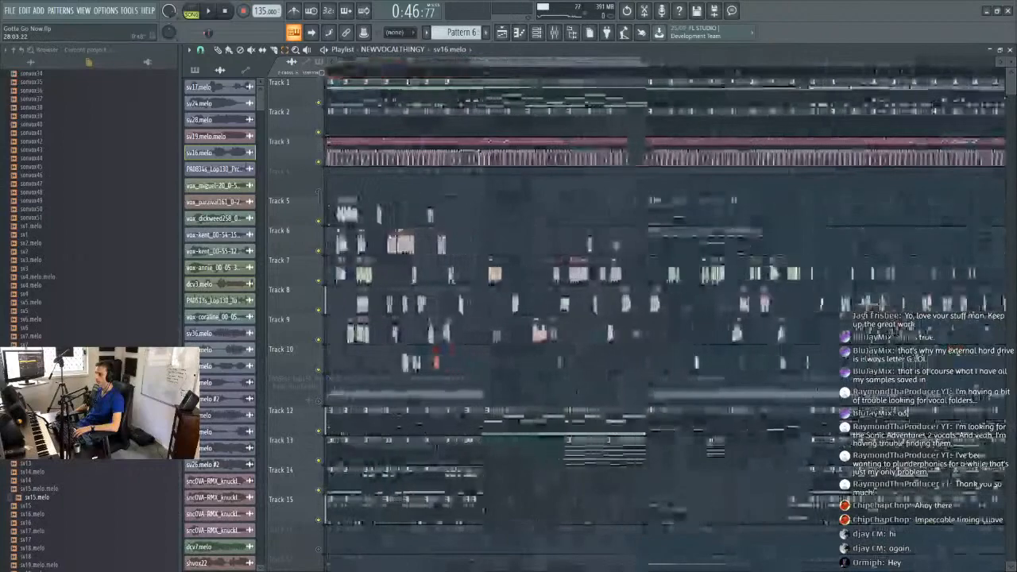
pyautogui.moveTo(491, 62); pyautogui.dragTo(361, 66)
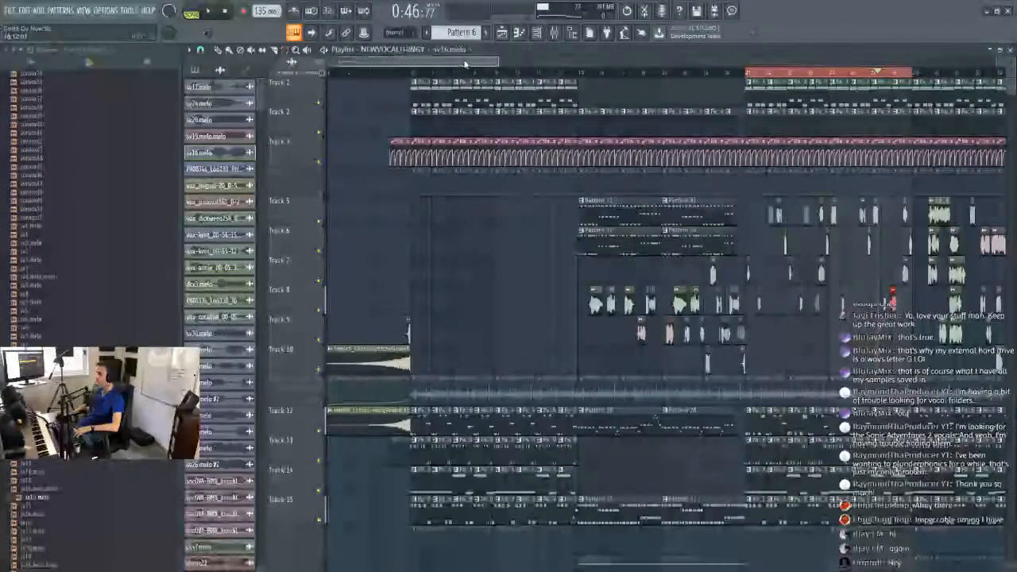
pyautogui.scroll(6, 646, 70)
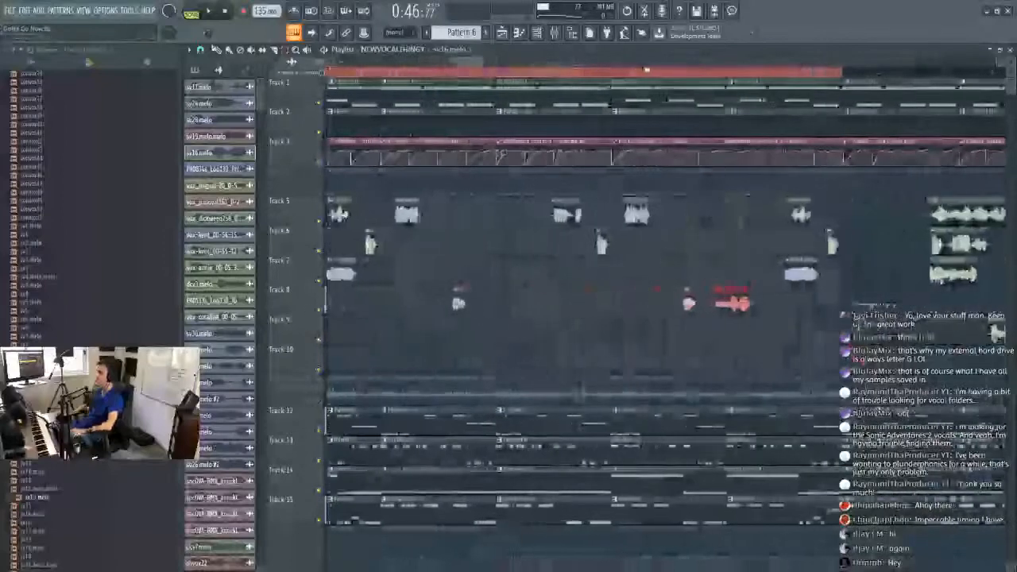
# Shorten sv16.melo with its time-stretch multiplier and set its stretch mode to e3 mono.
pyautogui.click(200, 50)
pyautogui.click(215, 102)
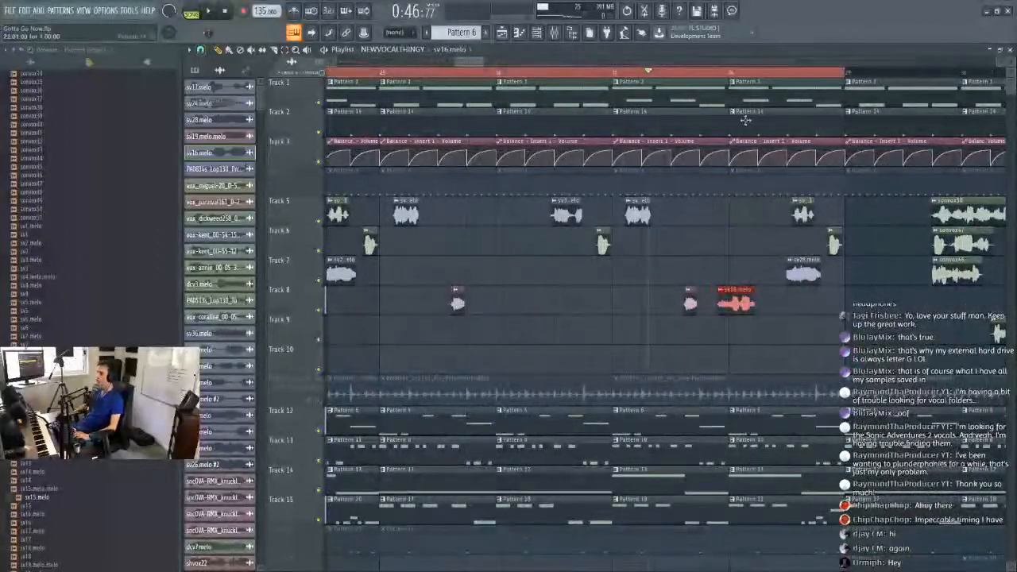
pyautogui.doubleClick(730, 302)
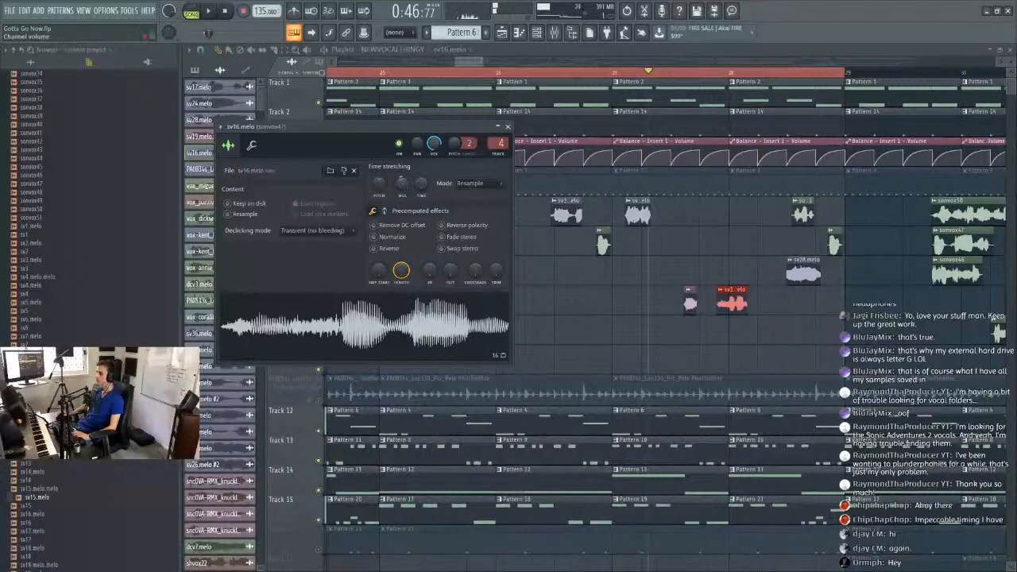
pyautogui.click(480, 240)
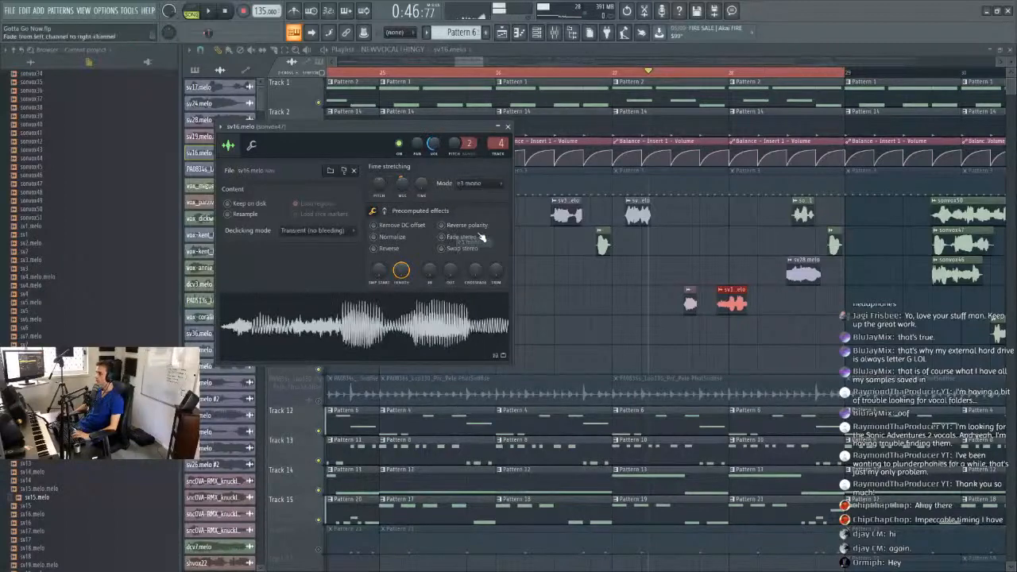
# Nudge the sv16.melo clip on Track 8 slightly earlier near the end of bar 27 and play it back.
pyautogui.scroll(5, 737, 78)
pyautogui.click(488, 72)
pyautogui.moveTo(686, 304)
pyautogui.mouseDown()
pyautogui.moveTo(700, 304)
pyautogui.moveTo(676, 305)
pyautogui.moveTo(690, 304)
pyautogui.mouseUp()
pyautogui.press('space')
pyautogui.press('space')
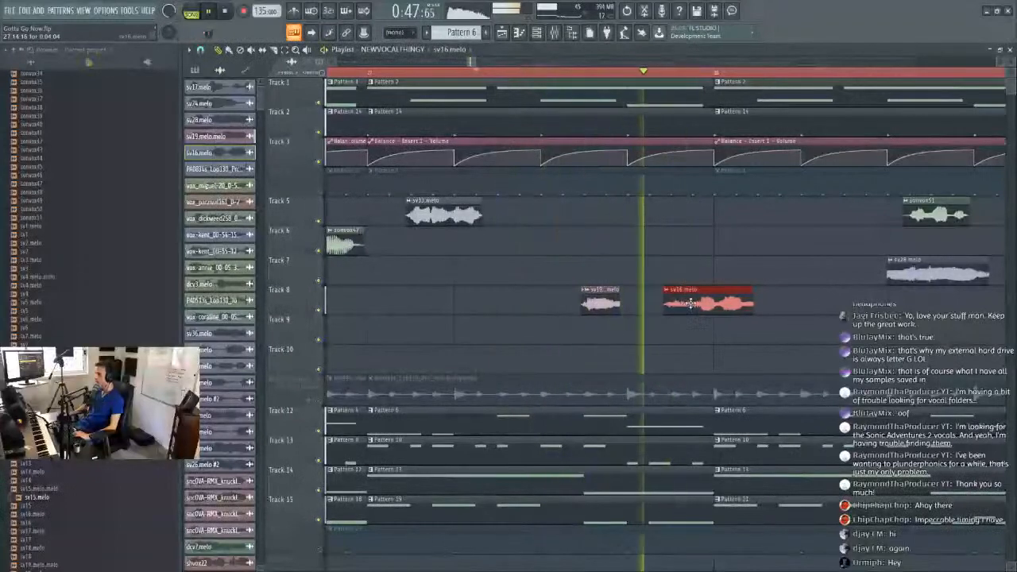
# Fine-tune the time-stretch multiplier of sv16.melo to shorten the clip a little more while playing it back.
pyautogui.doubleClick(690, 304)
pyautogui.press('space')
pyautogui.moveTo(402, 186); pyautogui.dragTo(402, 188)
pyautogui.press('space')
pyautogui.press('space')
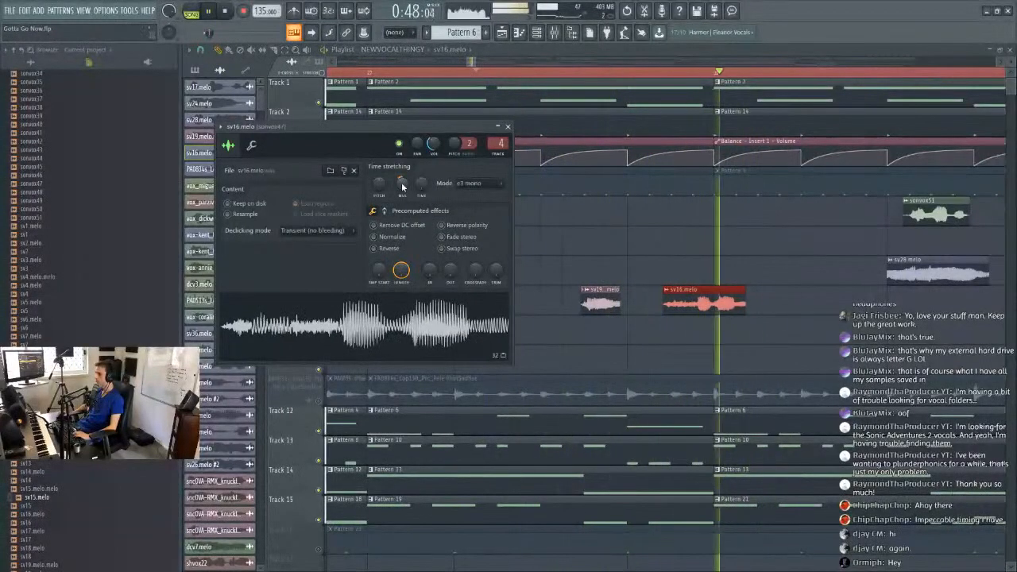
pyautogui.press('space')
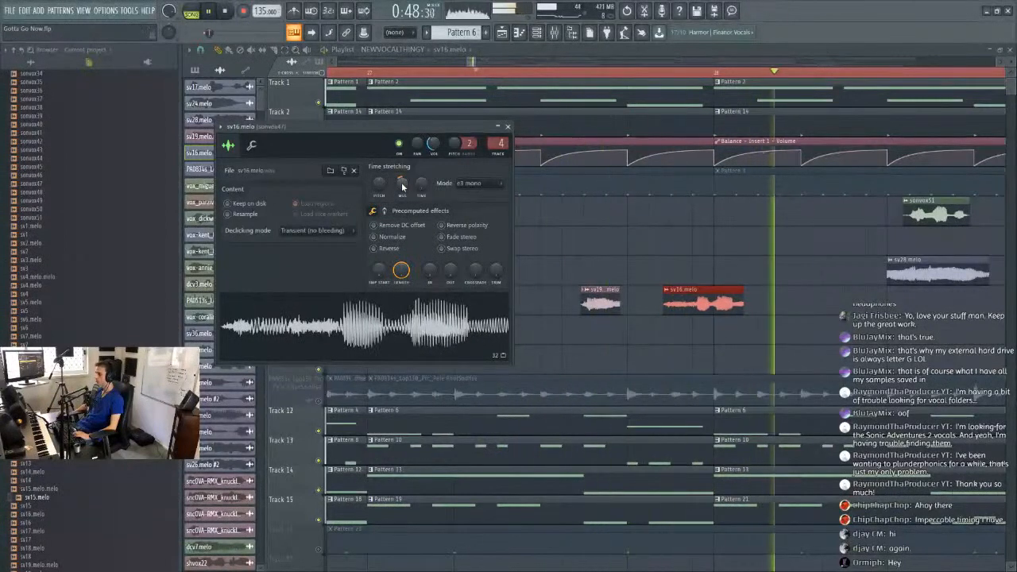
# Try the sv16.melo clip further along Track 8 in bar 28 during playback.
pyautogui.click(562, 73)
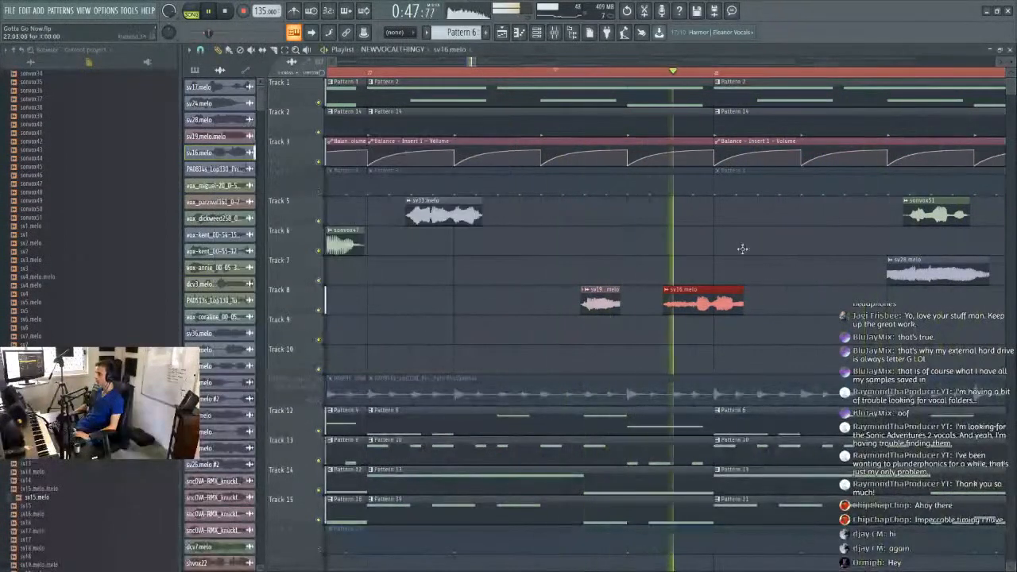
pyautogui.moveTo(698, 303); pyautogui.dragTo(839, 304)
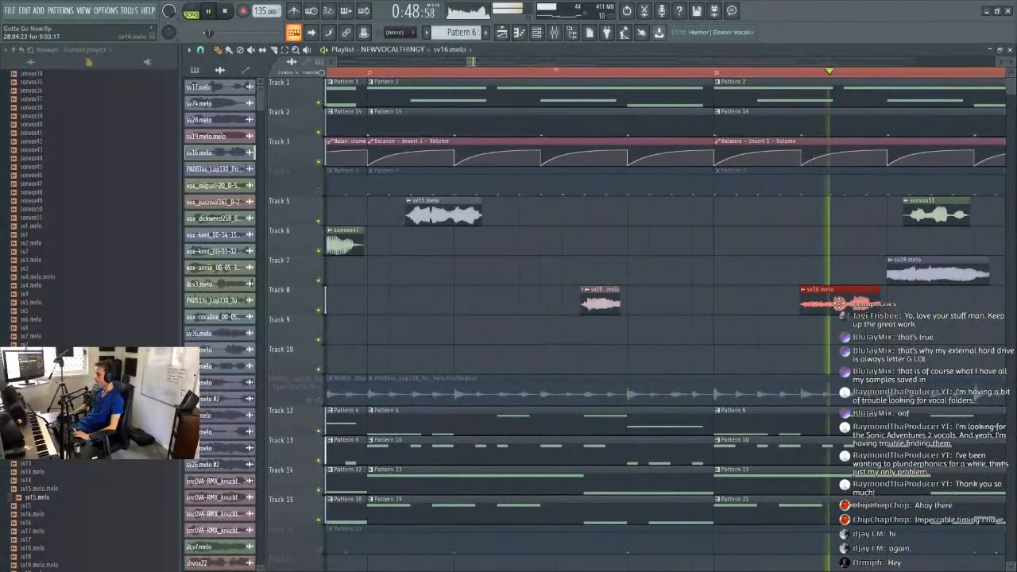
pyautogui.press('space')
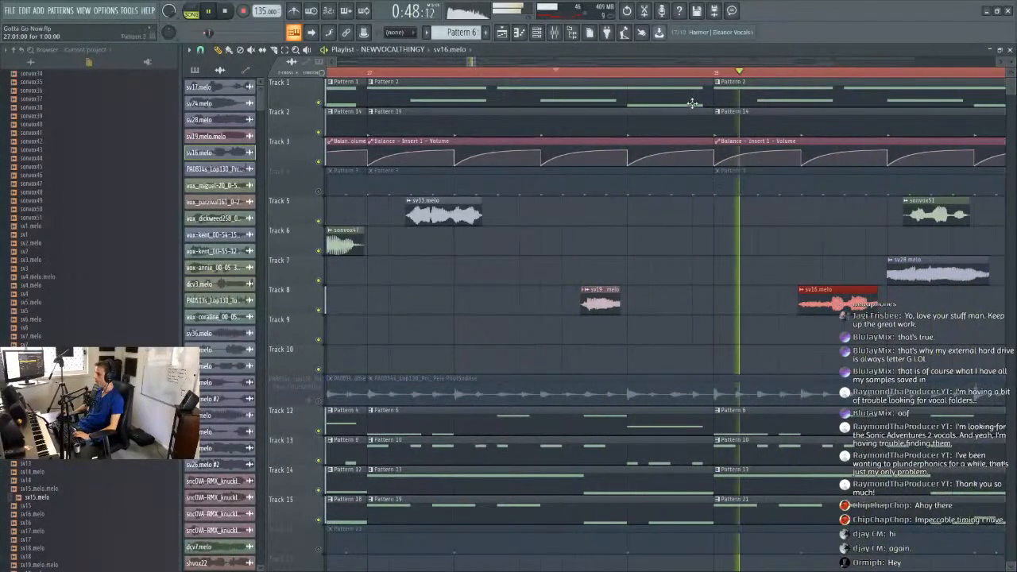
# Play back the loop from bar 21 while picking Patterns 4, 8 and 9 from the clips on Tracks 12 and 13.
pyautogui.scroll(-8, 702, 80)
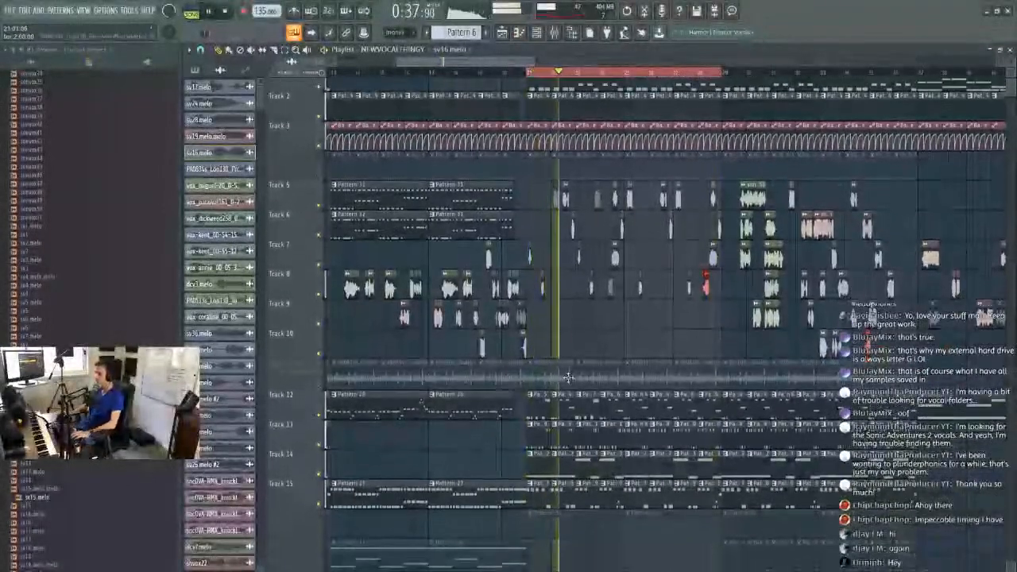
pyautogui.scroll(-1, 543, 389)
pyautogui.click(543, 390)
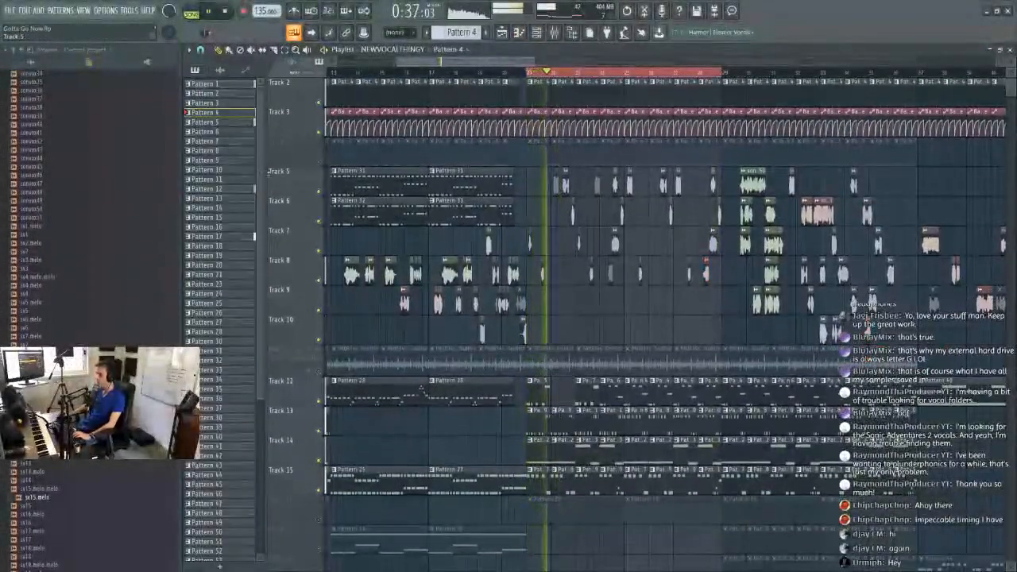
pyautogui.click(201, 50)
pyautogui.click(209, 201)
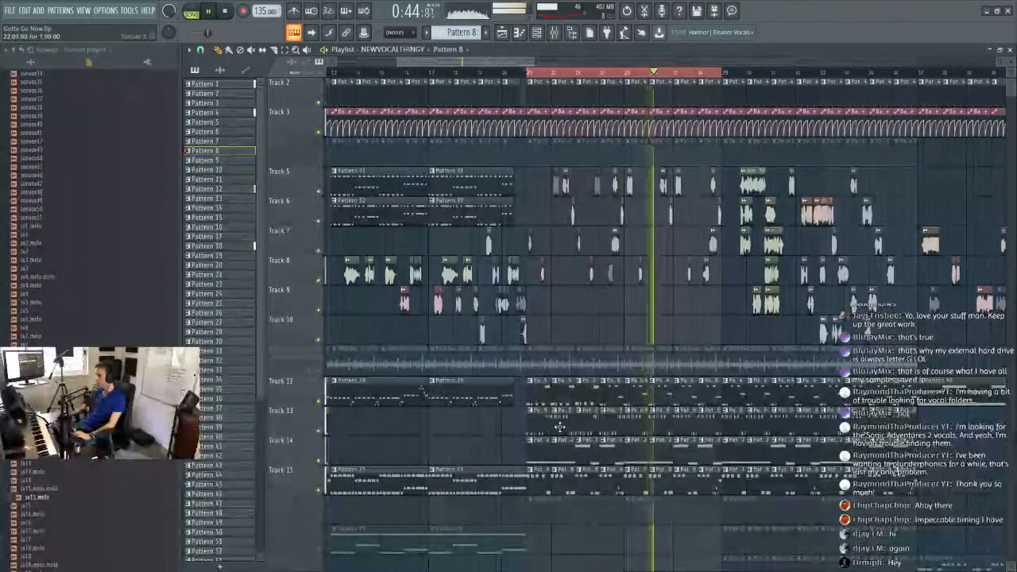
pyautogui.click(545, 73)
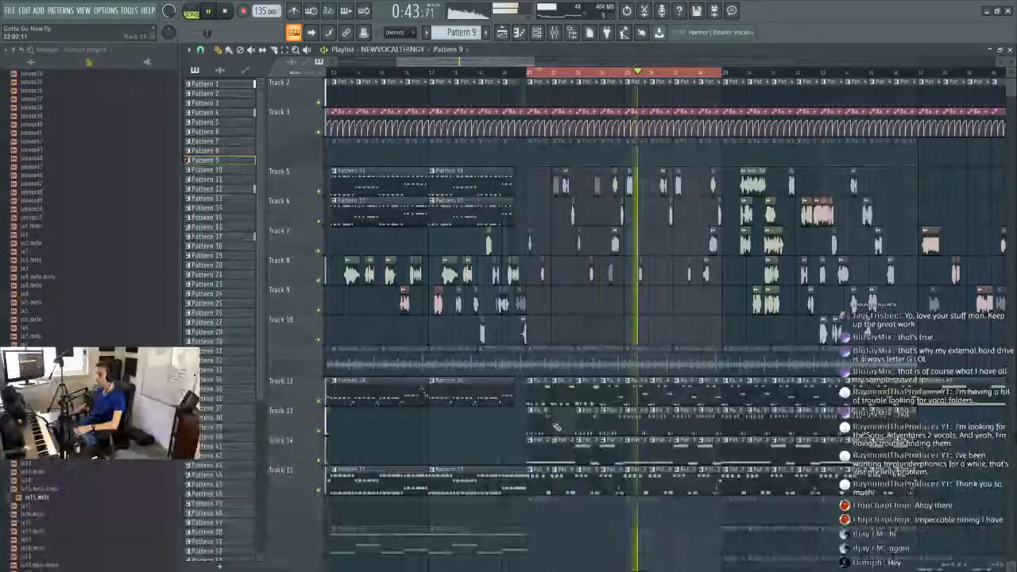
# Place a copy of sv16.melo on Track 6 right after the sv33.melo clip in bar 27.
pyautogui.scroll(3, 690, 86)
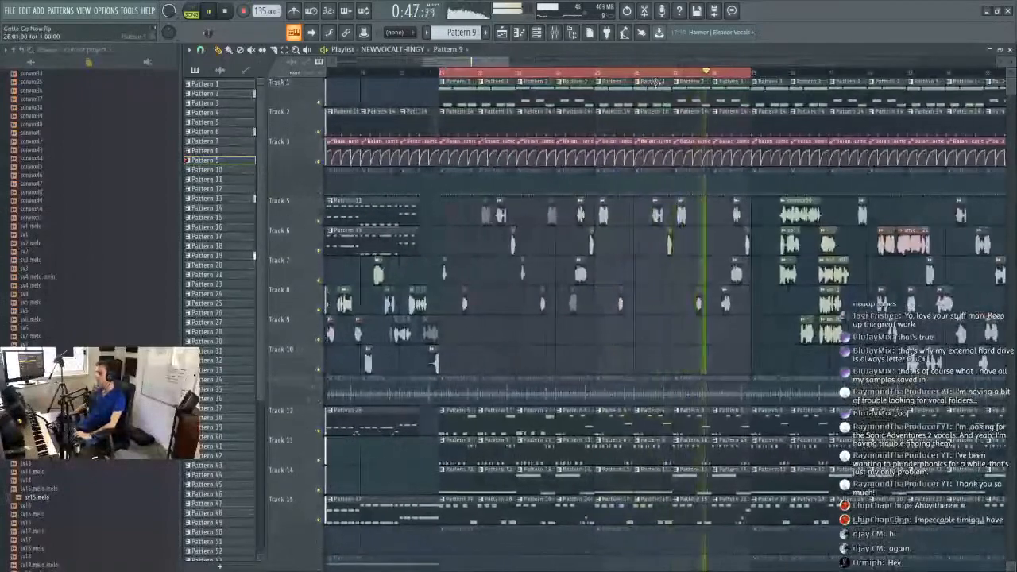
pyautogui.scroll(3, 681, 73)
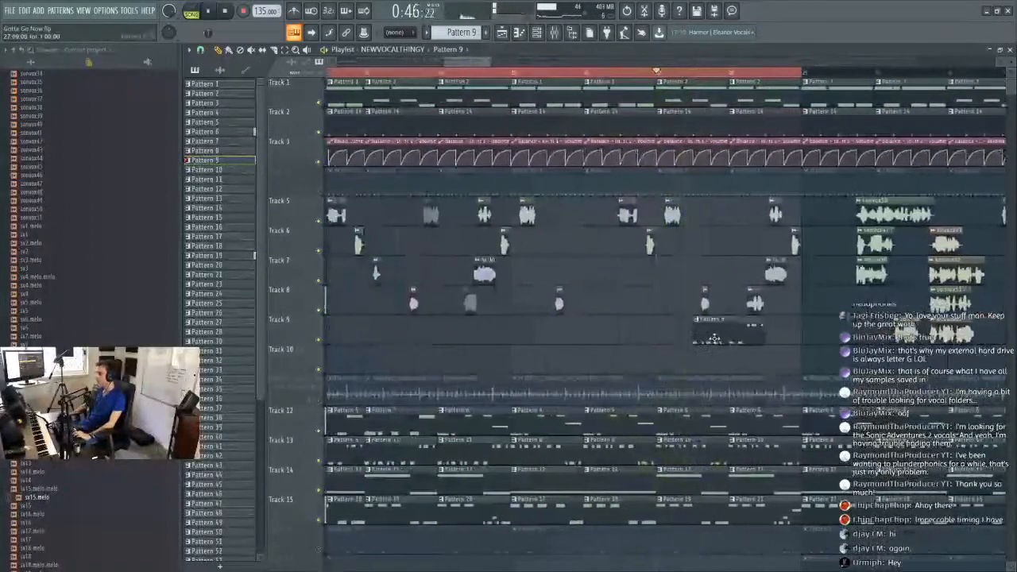
pyautogui.click(201, 49)
pyautogui.click(217, 88)
pyautogui.moveTo(472, 65)
pyautogui.mouseDown()
pyautogui.moveTo(522, 67)
pyautogui.moveTo(472, 69)
pyautogui.mouseUp()
pyautogui.click(530, 213)
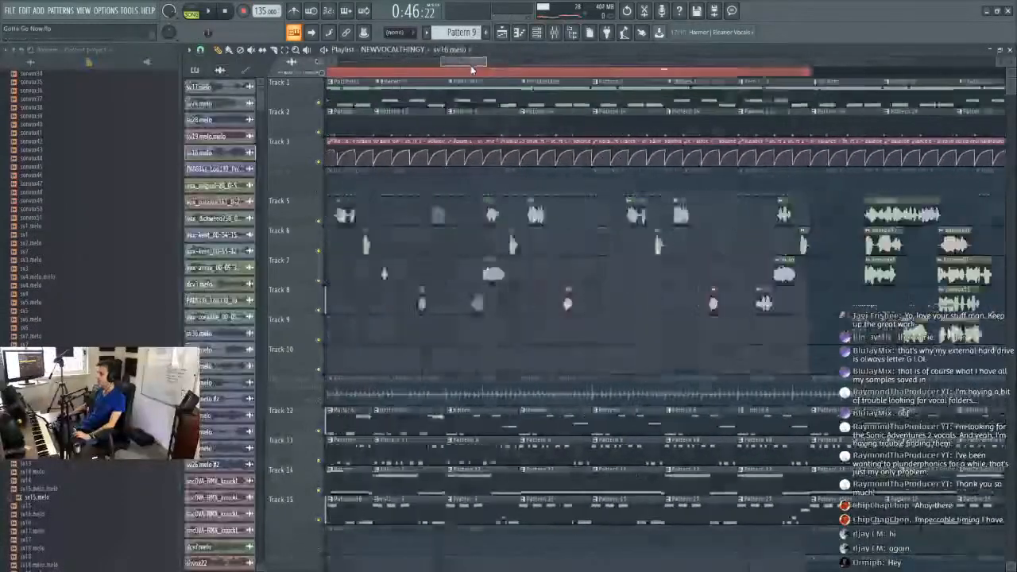
pyautogui.scroll(3, 761, 76)
pyautogui.scroll(3, 746, 82)
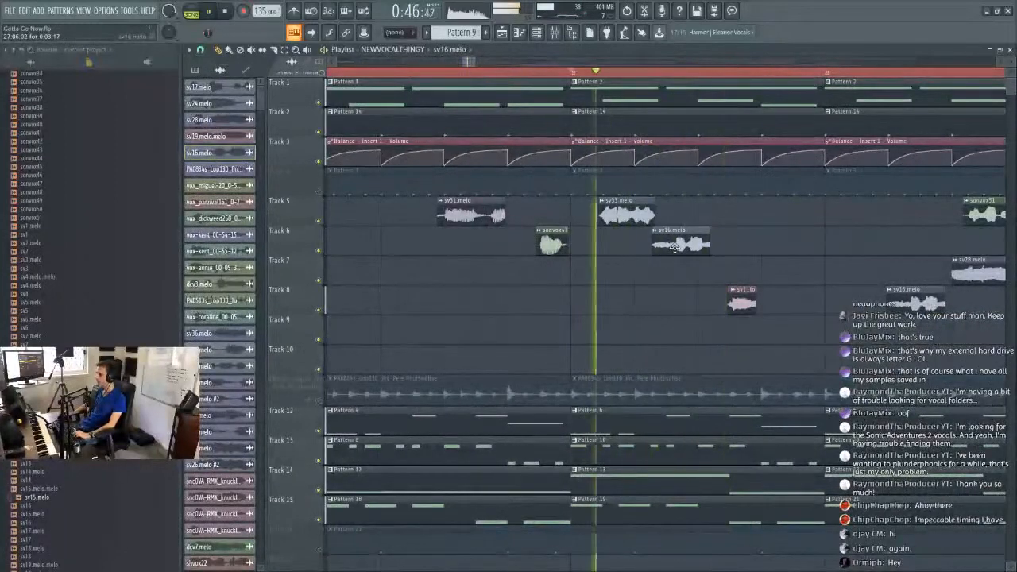
# Trim the Track 6 sv16.melo clip in bar 27 and slip its audio so it plays the later part of the sample.
pyautogui.moveTo(662, 248)
pyautogui.keyDown('shift'); pyautogui.mouseDown()
pyautogui.moveTo(716, 247)
pyautogui.moveTo(681, 248)
pyautogui.mouseUp(); pyautogui.keyUp('shift')
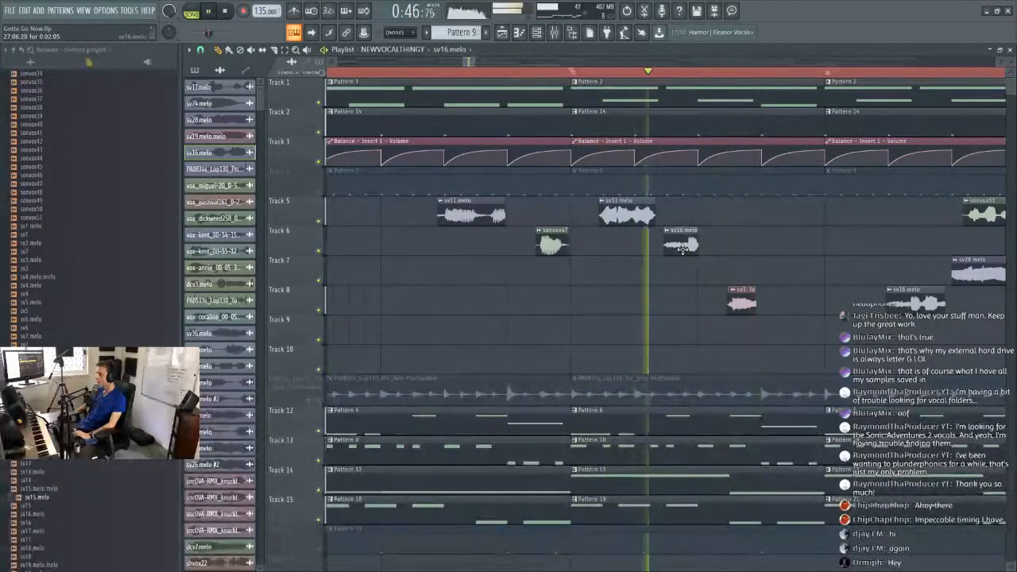
pyautogui.doubleClick(682, 248)
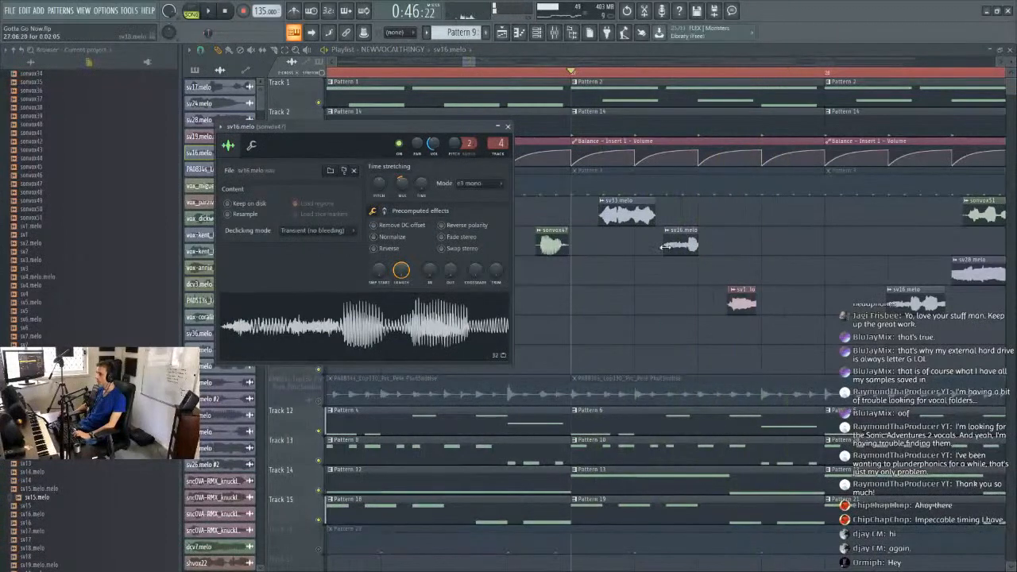
pyautogui.moveTo(666, 247); pyautogui.dragTo(690, 245)
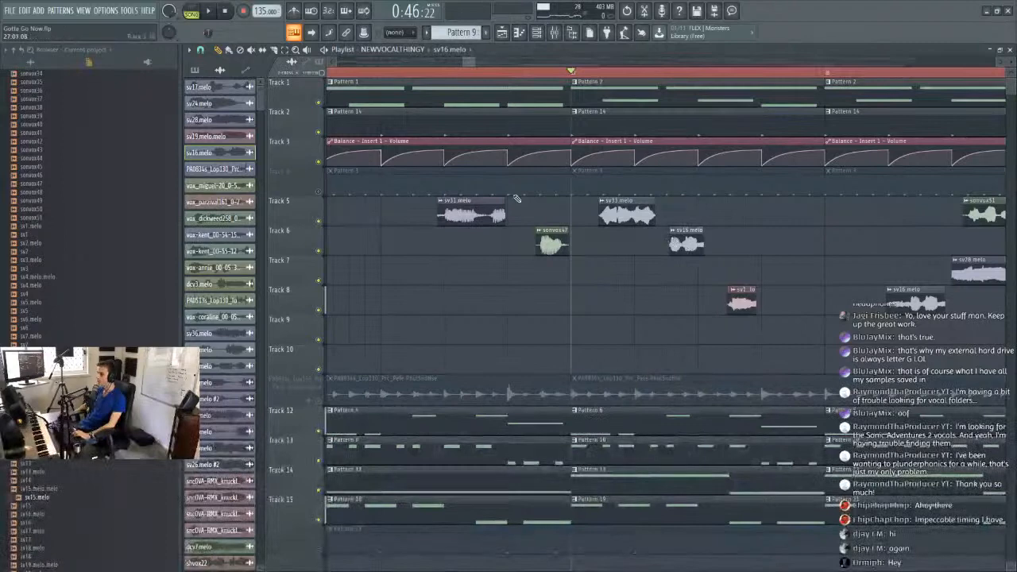
# Fine-tune the time-stretch multiplier of sv16.melo and nudge its Track 6 clip slightly earlier in bar 27.
pyautogui.doubleClick(673, 243)
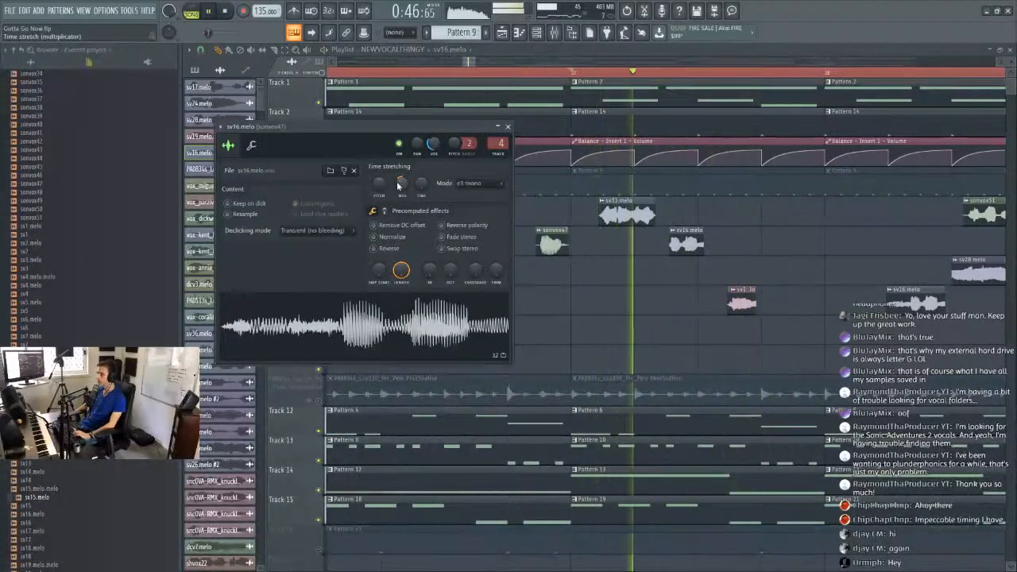
pyautogui.moveTo(401, 181); pyautogui.dragTo(399, 186)
pyautogui.moveTo(684, 234); pyautogui.dragTo(681, 234)
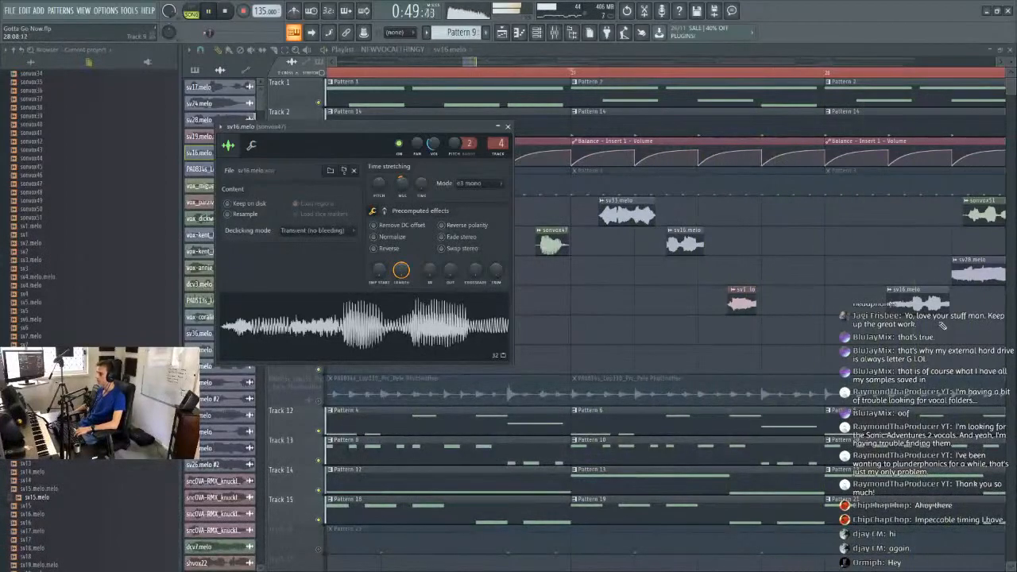
# Delete the sv16.melo clip on Track 8 in bar 28 and play back the result from bar 27.
pyautogui.rightClick(917, 305)
pyautogui.click(630, 72)
pyautogui.scroll(-5, 503, 77)
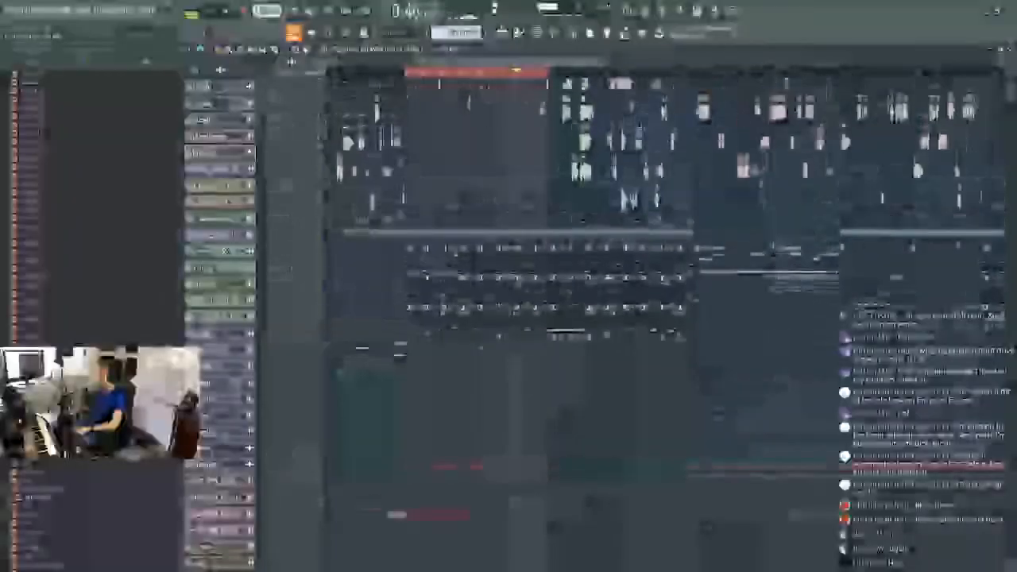
pyautogui.scroll(3, 538, 77)
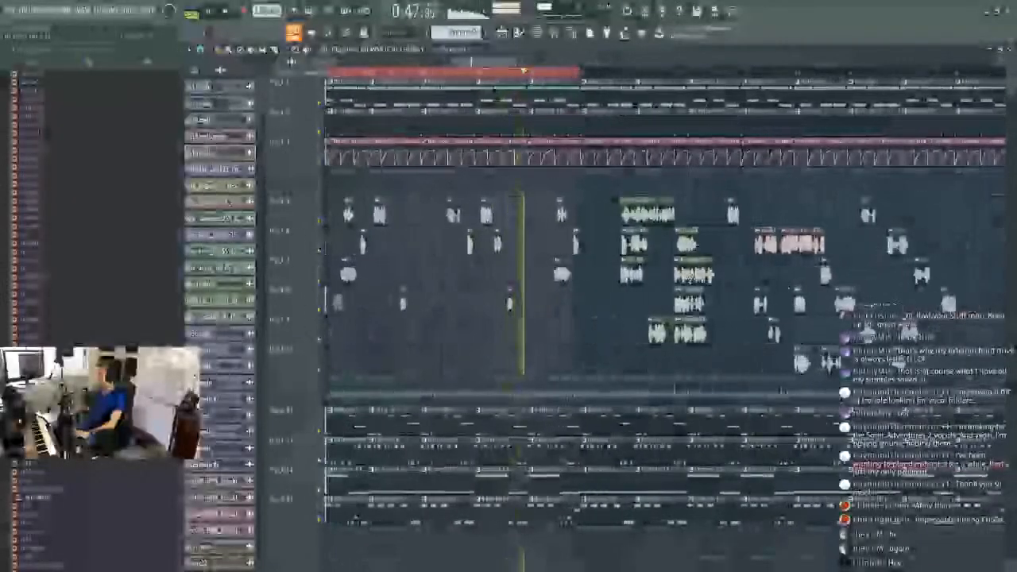
# Open the channel settings of a sonvox vocal clip to audition its sample.
pyautogui.press('space')
pyautogui.doubleClick(540, 215)
pyautogui.press('space')
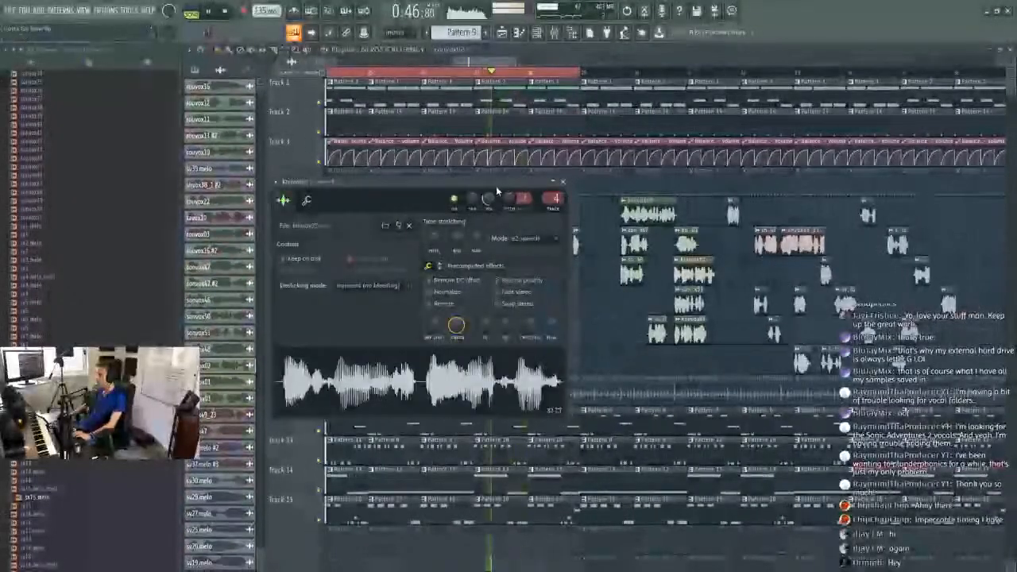
# Open the channel settings of the knuvox01 clip on Track 6 to audition its sample.
pyautogui.press('space')
pyautogui.doubleClick(682, 239)
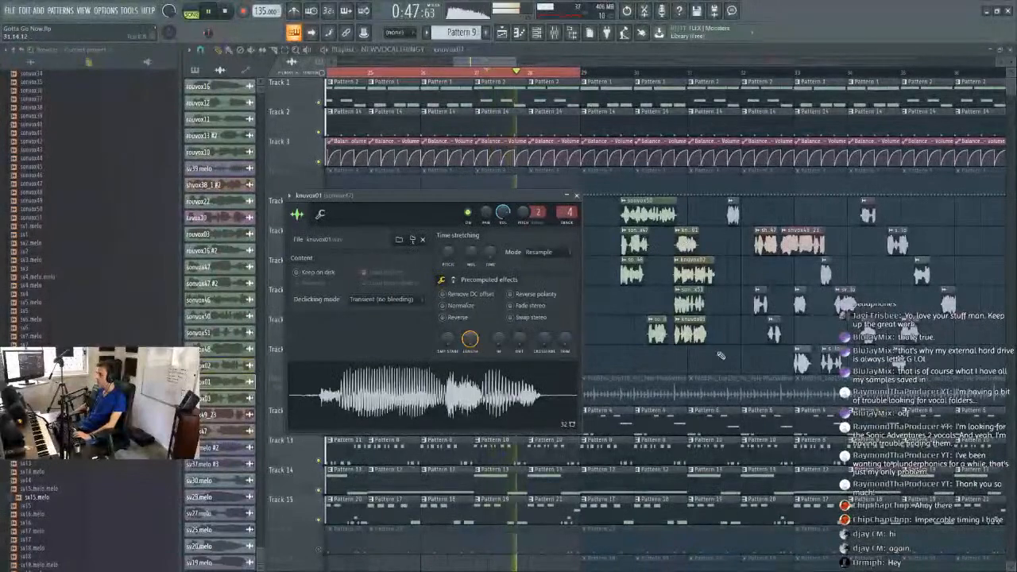
pyautogui.doubleClick(703, 356)
pyautogui.rightClick(705, 357)
pyautogui.press('space')
# Try a sonvox47 vocal chop on Track 8 in bar 28 and play it back with the loop.
pyautogui.scroll(-4, 527, 81)
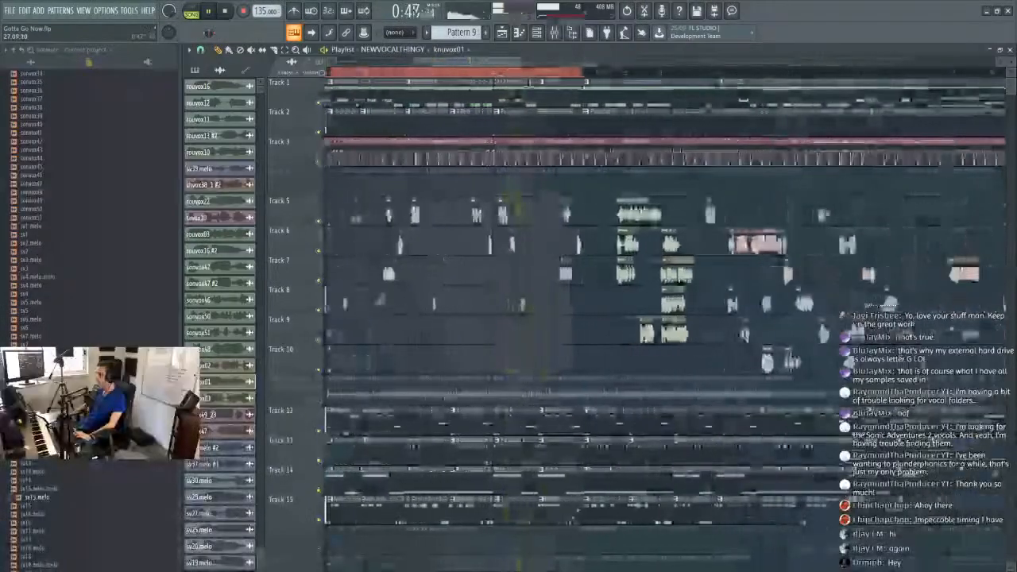
pyautogui.press('space')
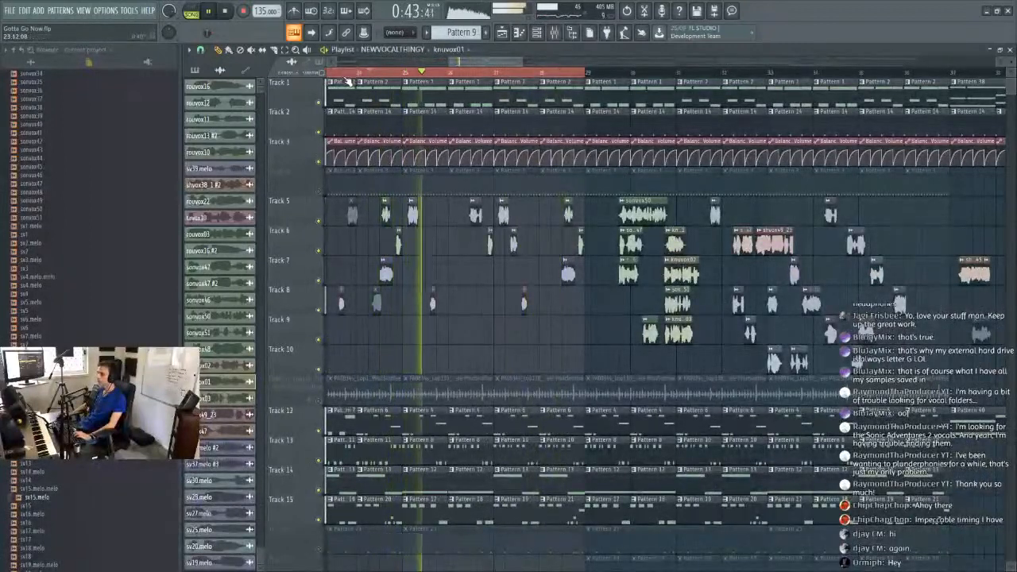
pyautogui.click(375, 306)
pyautogui.press('space')
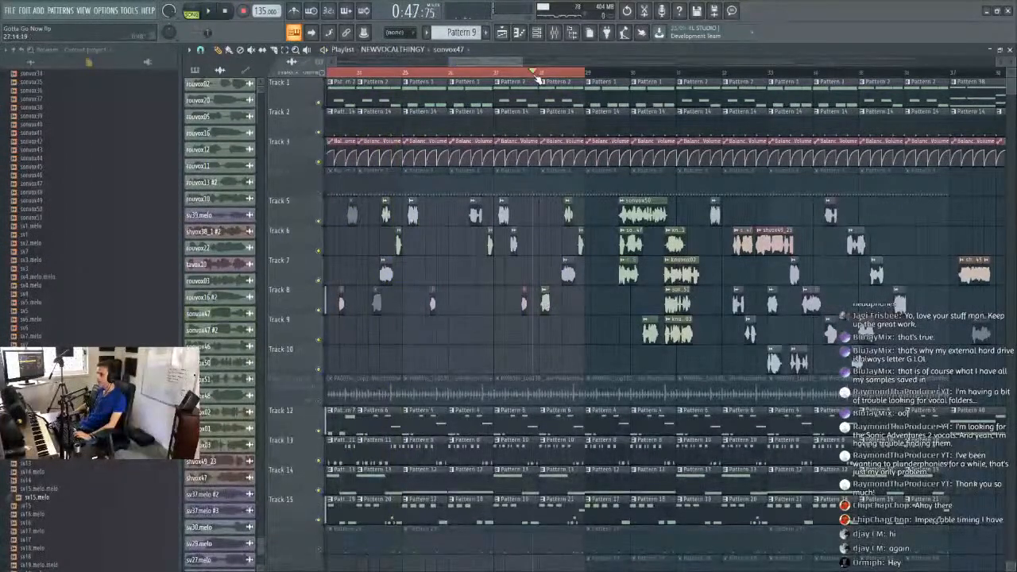
pyautogui.scroll(5, 538, 80)
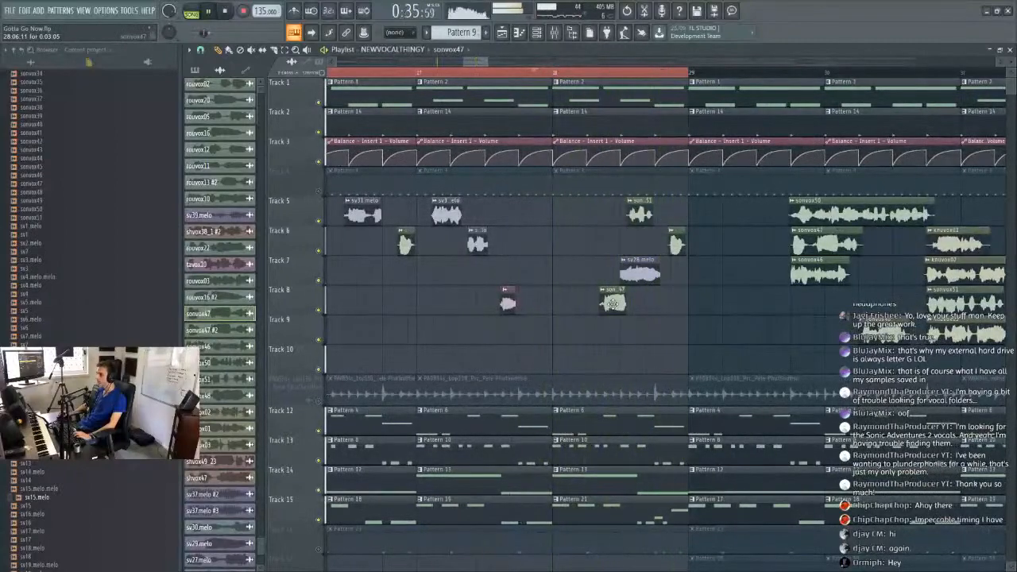
pyautogui.scroll(-8, 494, 78)
# Play back the vocal chops in the loop from bar 21 to 28 and return the playhead to bar 21.
pyautogui.scroll(4, 427, 79)
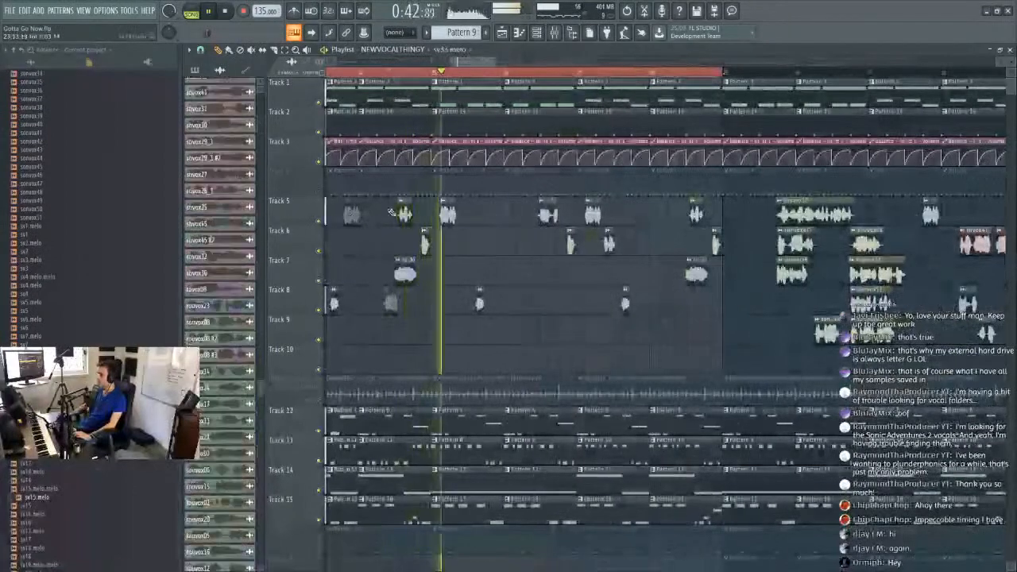
pyautogui.scroll(-3, 495, 75)
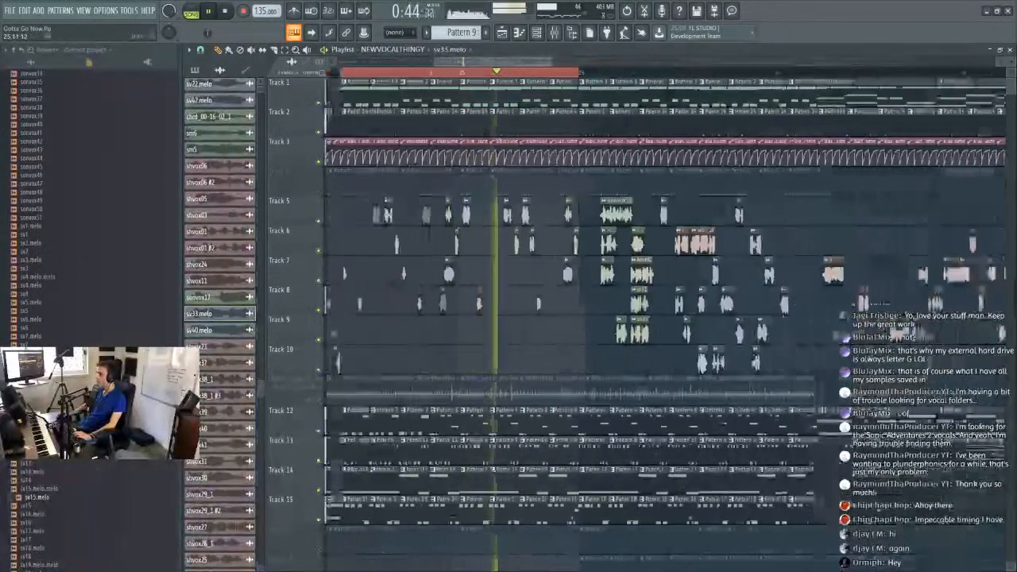
pyautogui.scroll(-3, 330, 415)
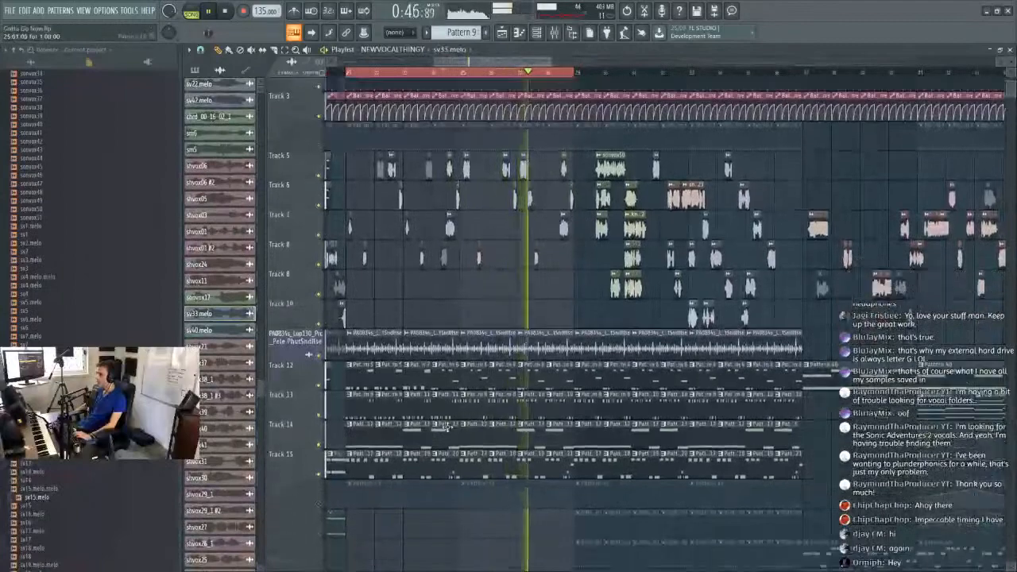
pyautogui.scroll(4, 326, 318)
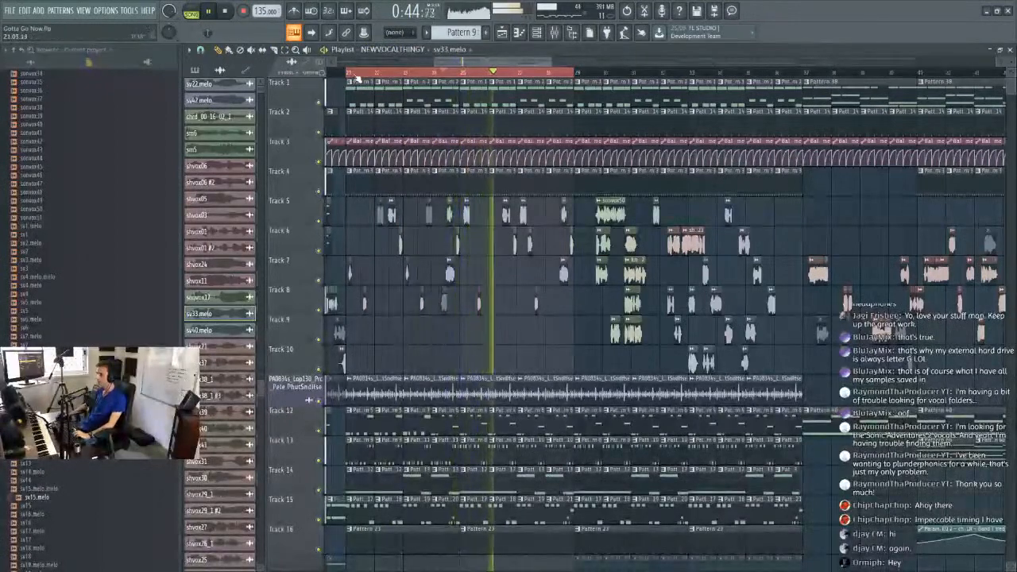
pyautogui.scroll(5, 381, 73)
pyautogui.moveTo(468, 63); pyautogui.dragTo(463, 63)
pyautogui.click(432, 72)
# Delete all vocal chop clips on Tracks 5 to 10 between bars 29 and 36.
pyautogui.scroll(-5, 430, 75)
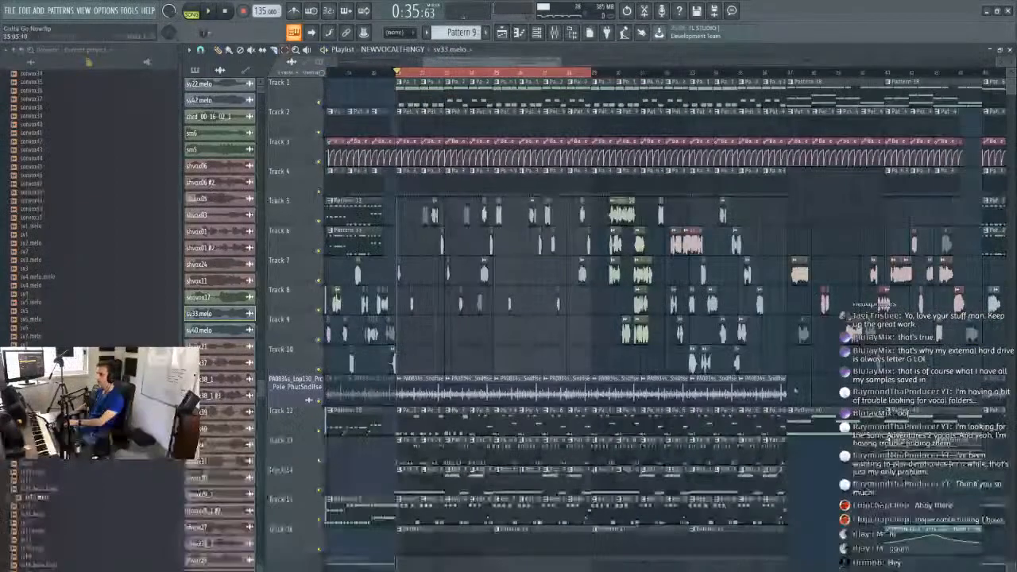
pyautogui.moveTo(601, 195); pyautogui.dragTo(770, 377)
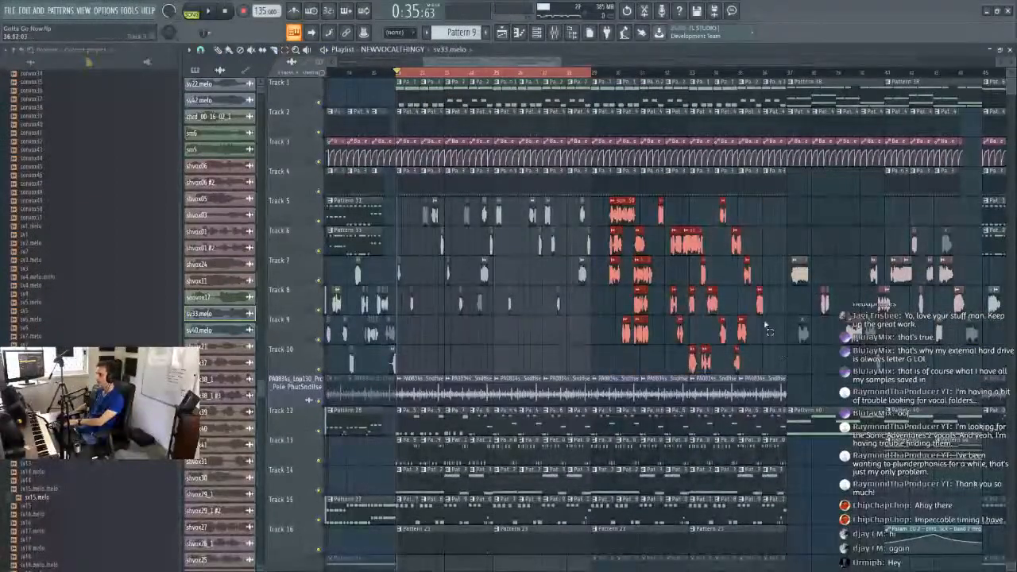
pyautogui.press('Delete')
# Clear the playlist's time selection and set the snap to Bar.
pyautogui.keyDown('ctrl'); pyautogui.click(499, 73); pyautogui.keyUp('ctrl')
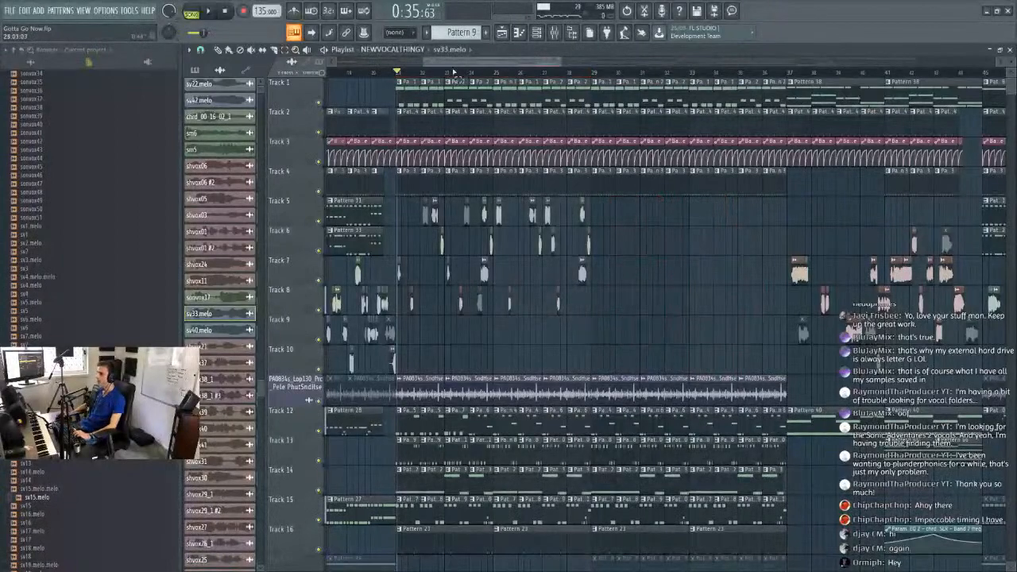
pyautogui.click(200, 50)
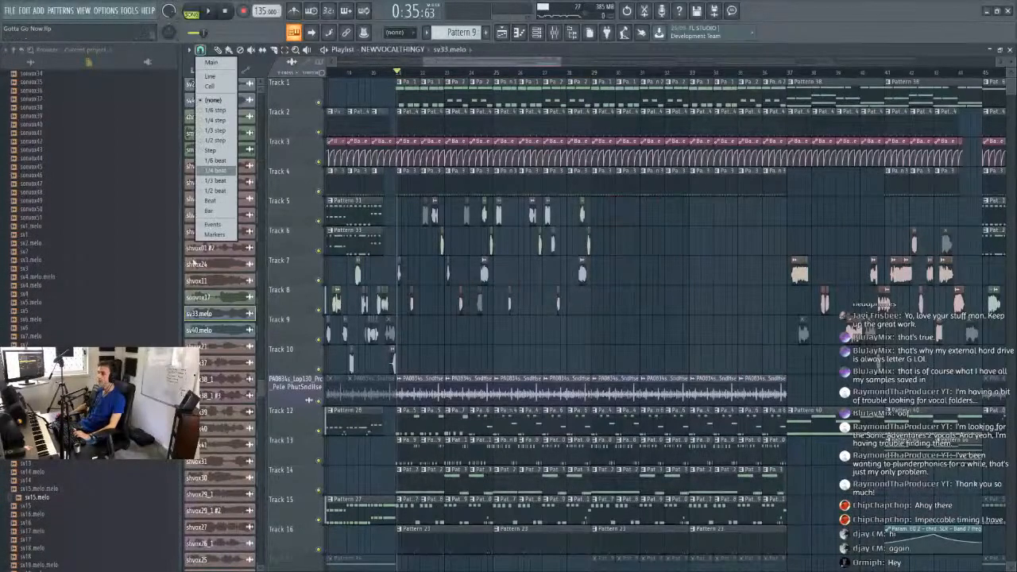
pyautogui.click(225, 212)
# Copy the Track 7 and Track 8 vocal chops from bars 53 to 60 into bars 5 to 12.
pyautogui.scroll(-5, 450, 71)
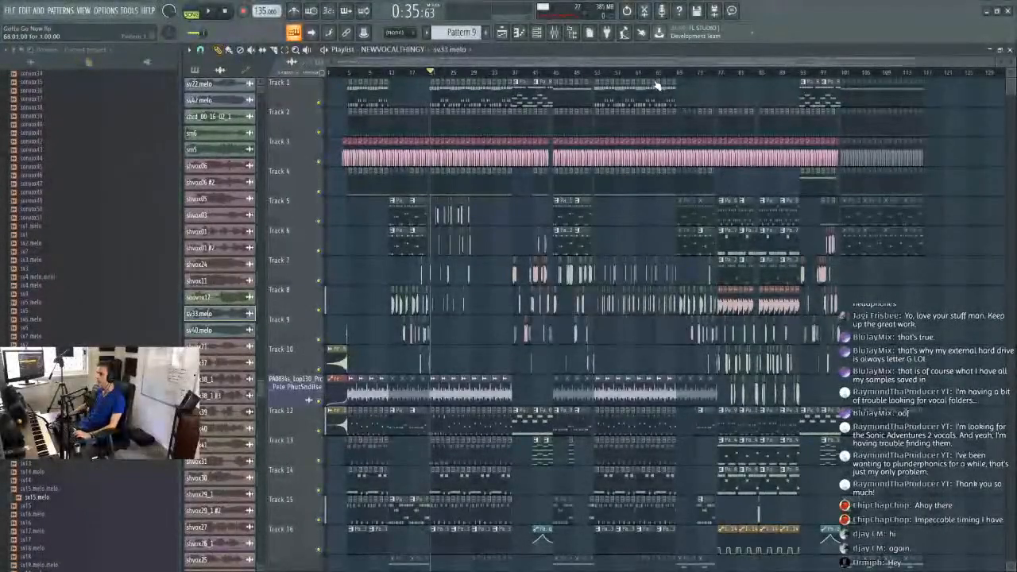
pyautogui.scroll(3, 658, 87)
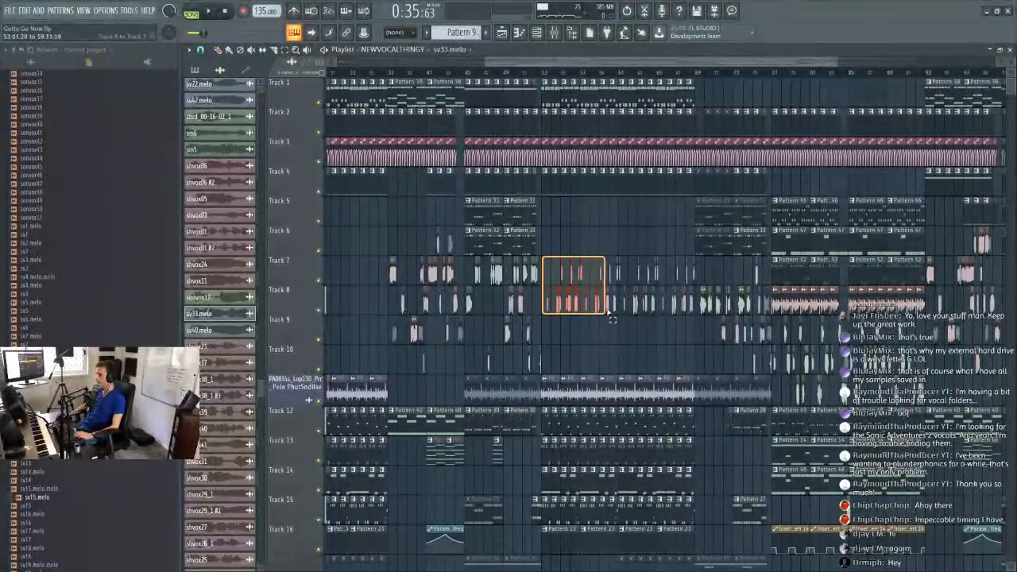
pyautogui.moveTo(626, 319); pyautogui.dragTo(624, 318)
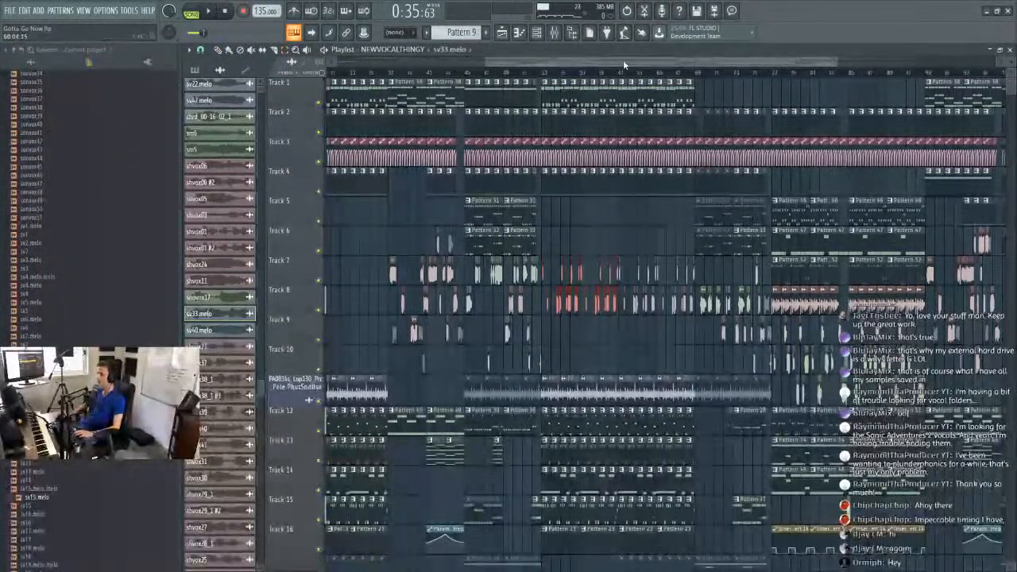
pyautogui.moveTo(629, 60); pyautogui.dragTo(399, 63)
pyautogui.scroll(3, 379, 78)
pyautogui.scroll(2, 379, 77)
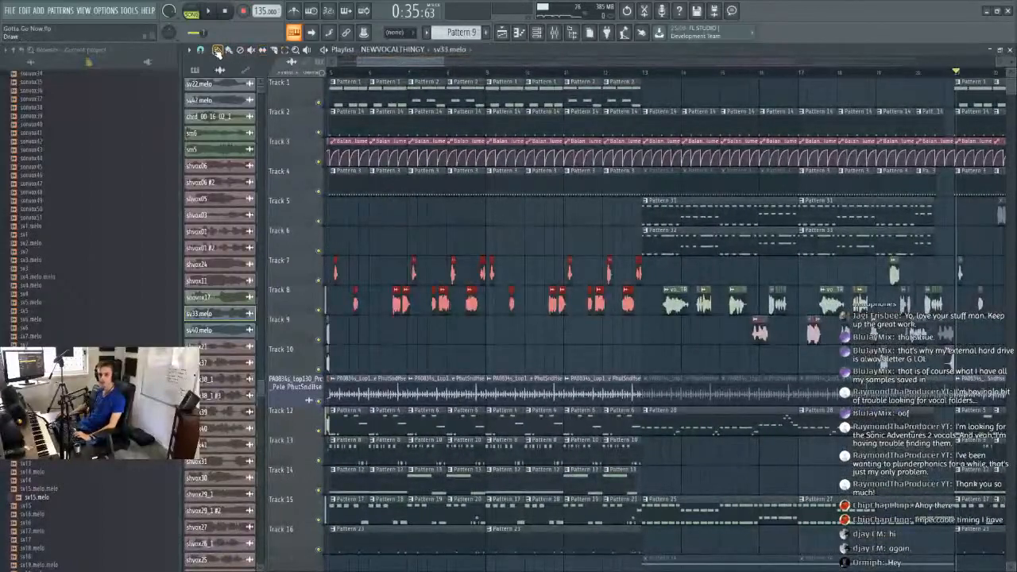
# Play back the pasted vocal chops from bar 5 and the lead-in from bar 19 to compare the sections.
pyautogui.press('space')
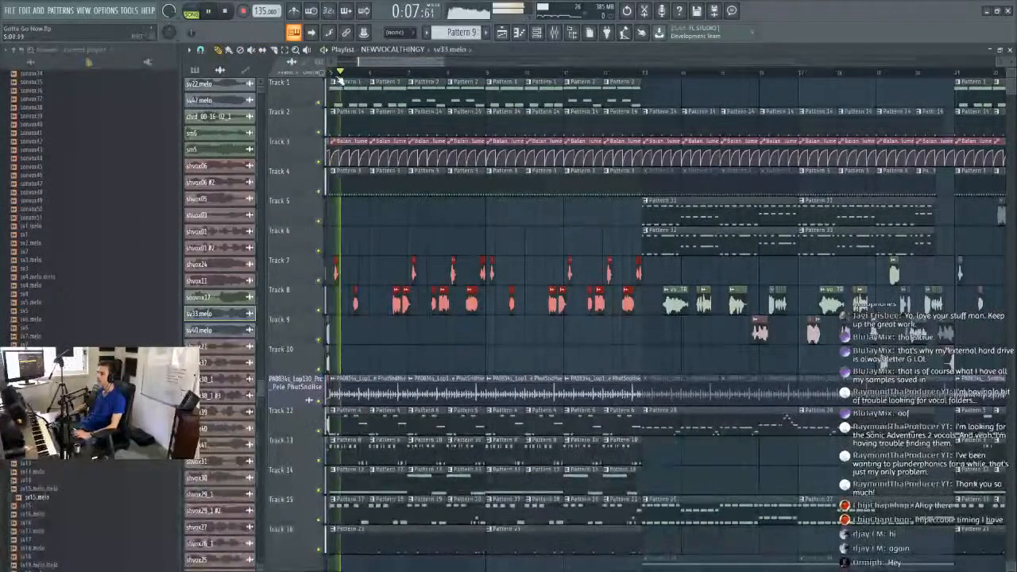
pyautogui.moveTo(407, 58); pyautogui.dragTo(472, 65)
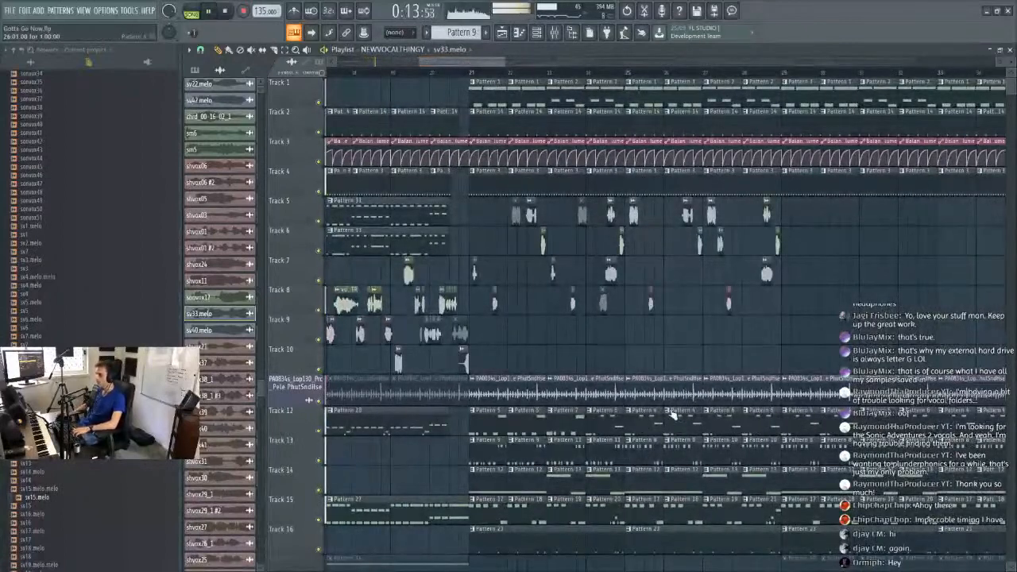
pyautogui.click(588, 421)
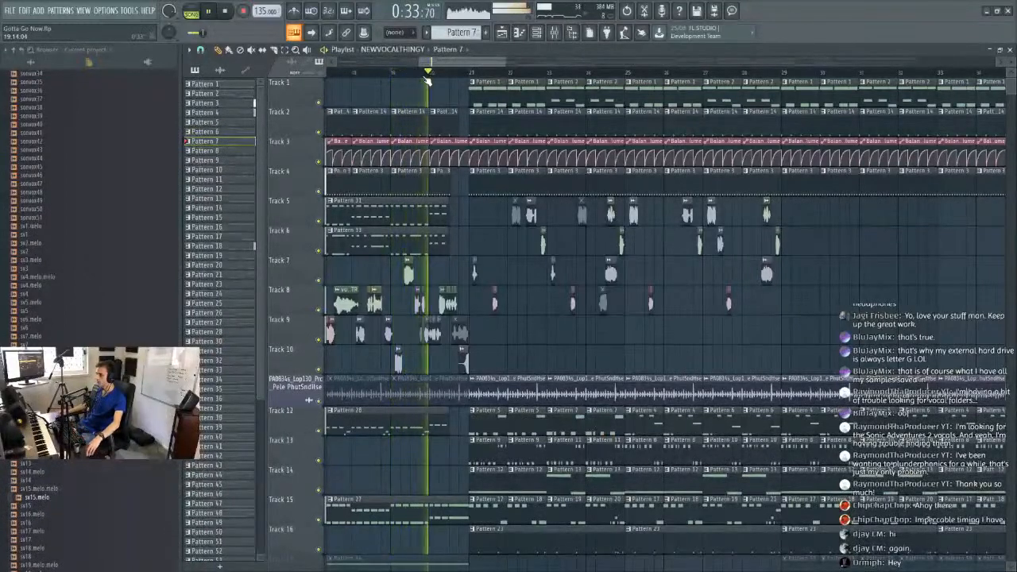
pyautogui.press('space')
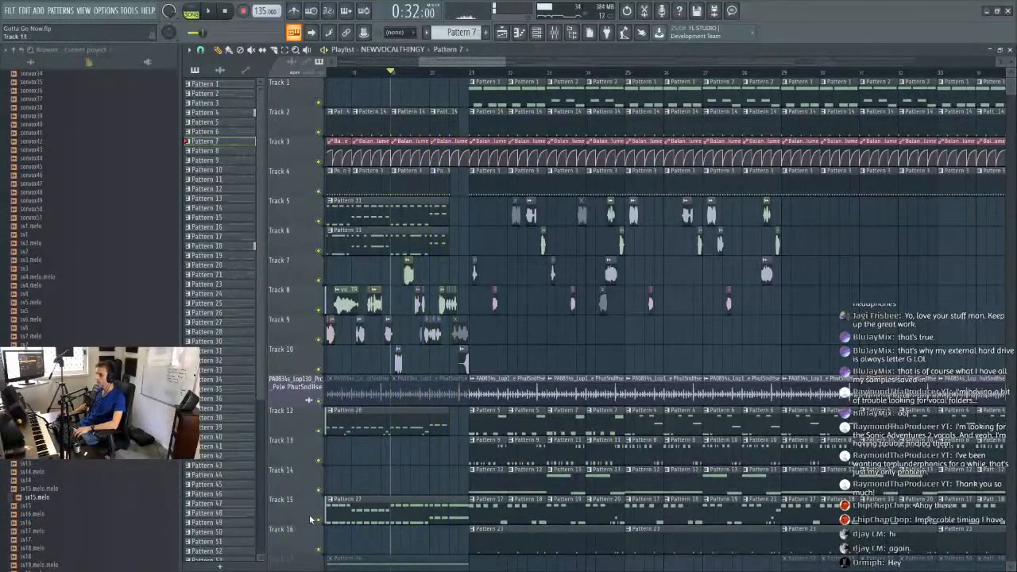
# Play the arrangement from 0:32, muting Tracks 12, 13 and 14 for comparison and unmuting them again.
pyautogui.scroll(-1, 370, 491)
pyautogui.scroll(-1, 370, 491)
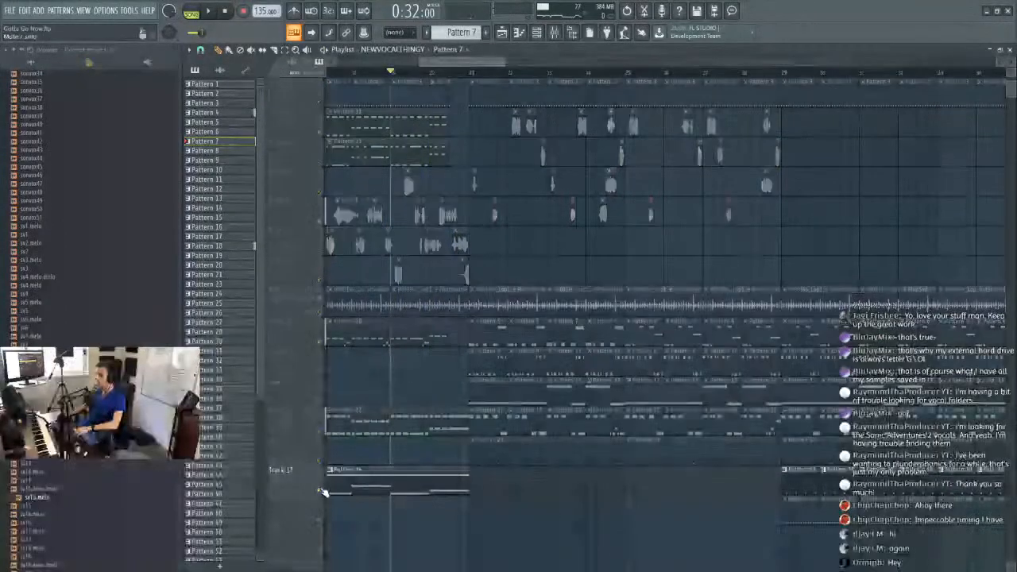
pyautogui.press('space')
pyautogui.scroll(2, 427, 387)
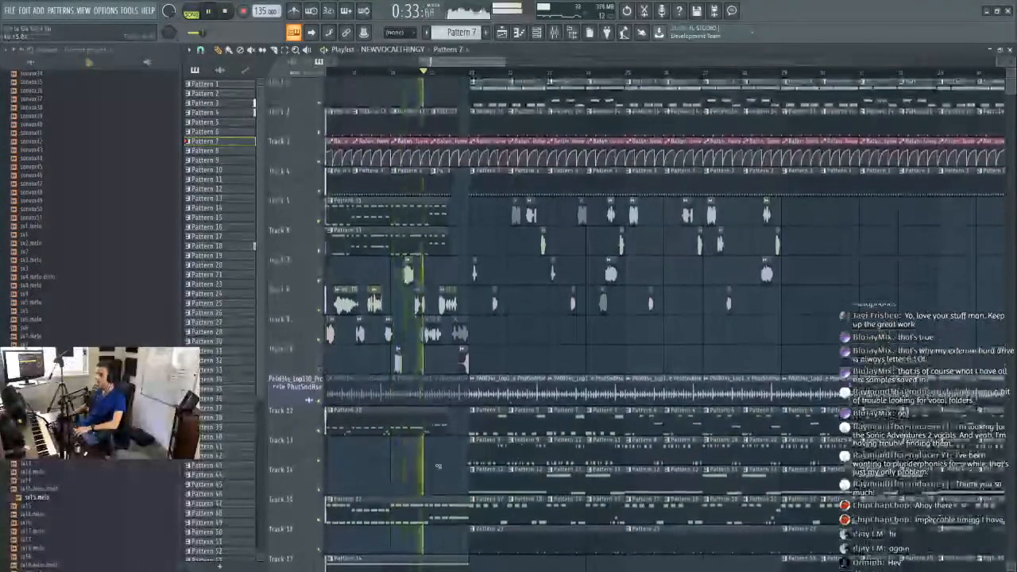
pyautogui.click(318, 460)
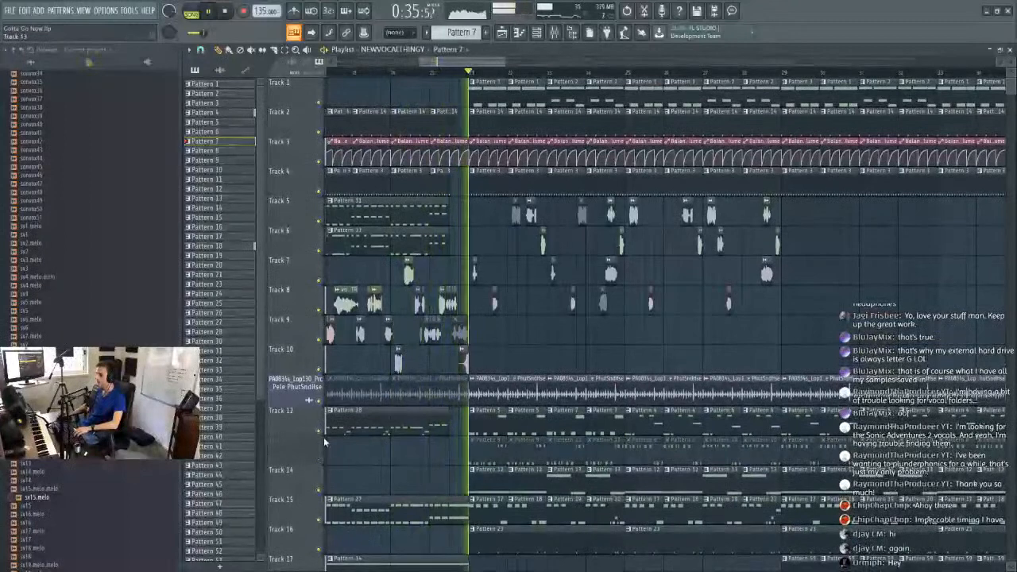
pyautogui.click(319, 431)
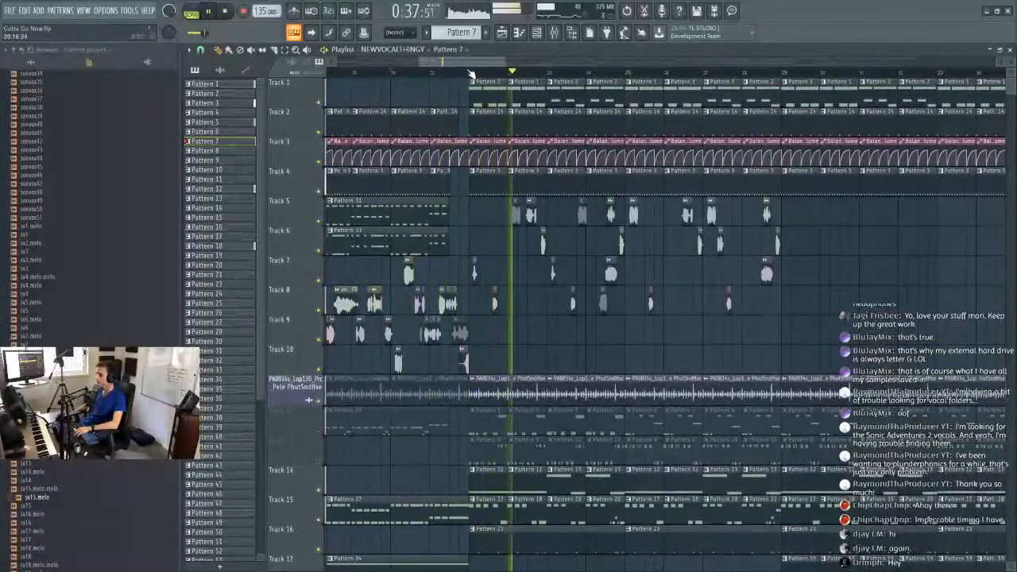
pyautogui.click(319, 489)
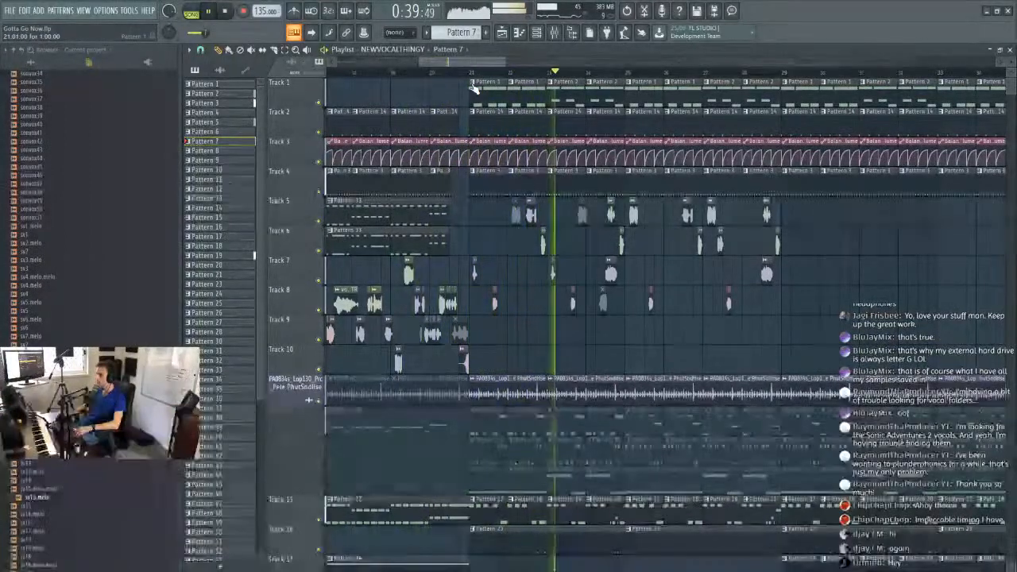
pyautogui.click(320, 431)
pyautogui.click(321, 461)
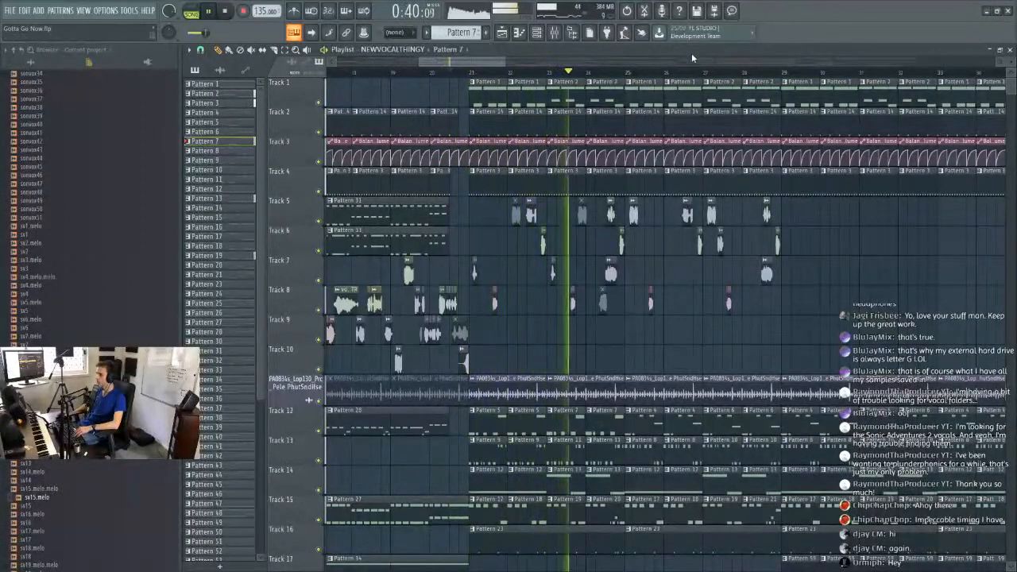
# Copy the vocal clips on Tracks 7 and 8 from bars 53–61 to bars 29–37.
pyautogui.scroll(2, 708, 81)
pyautogui.scroll(-4, 708, 80)
pyautogui.scroll(2, 706, 81)
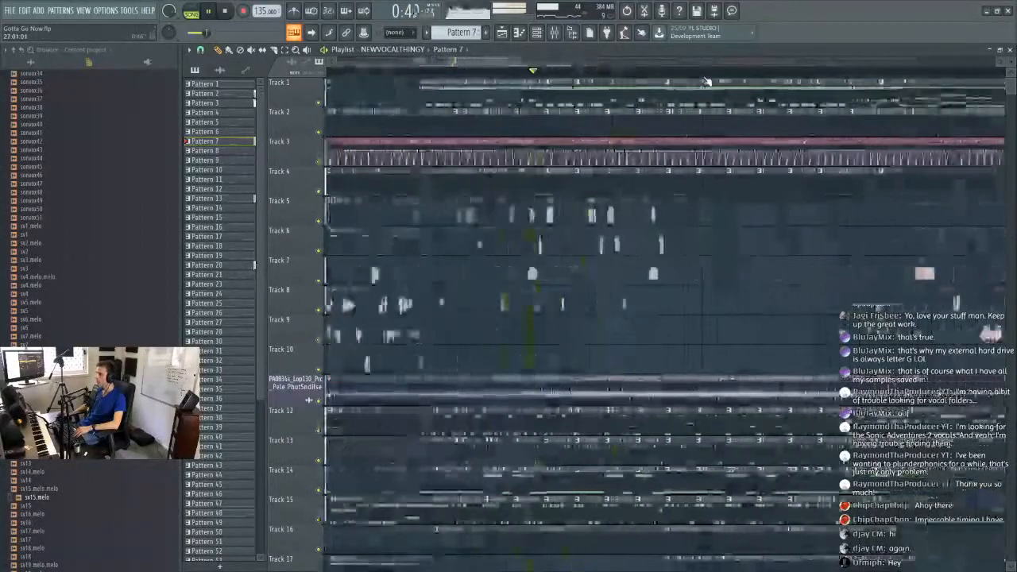
pyautogui.click(515, 455)
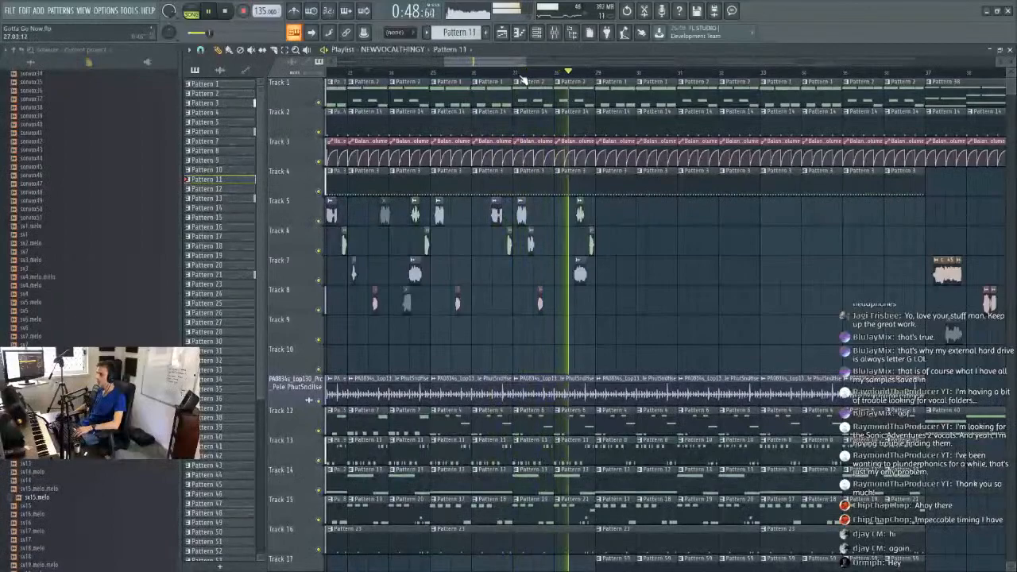
pyautogui.scroll(-4, 523, 80)
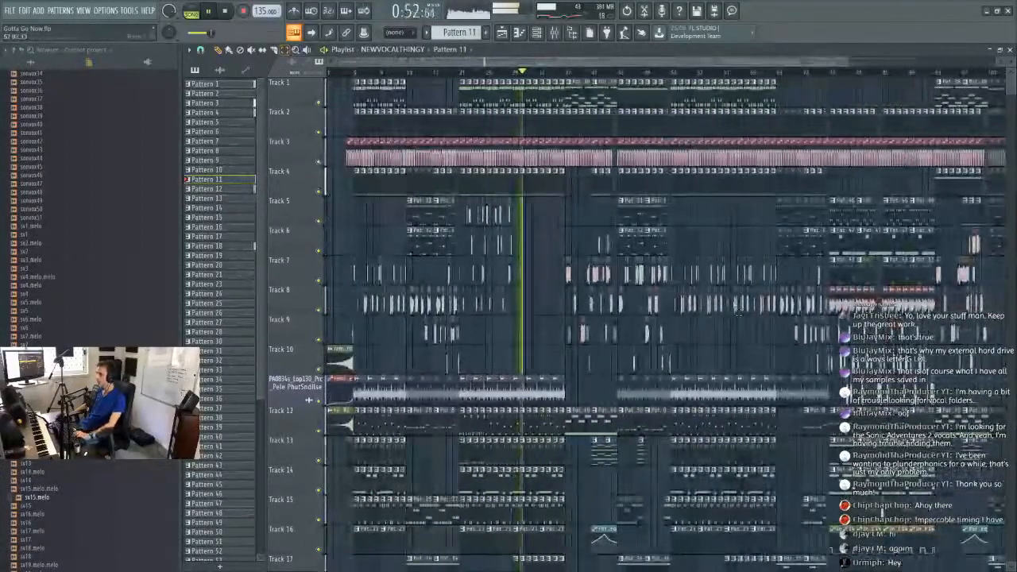
pyautogui.moveTo(714, 314); pyautogui.dragTo(725, 312)
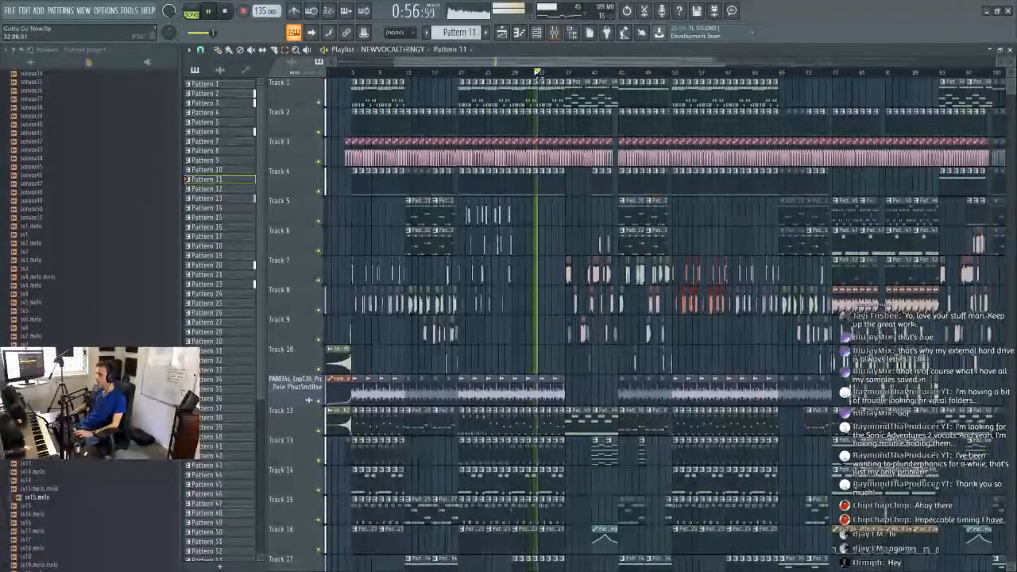
pyautogui.scroll(4, 505, 75)
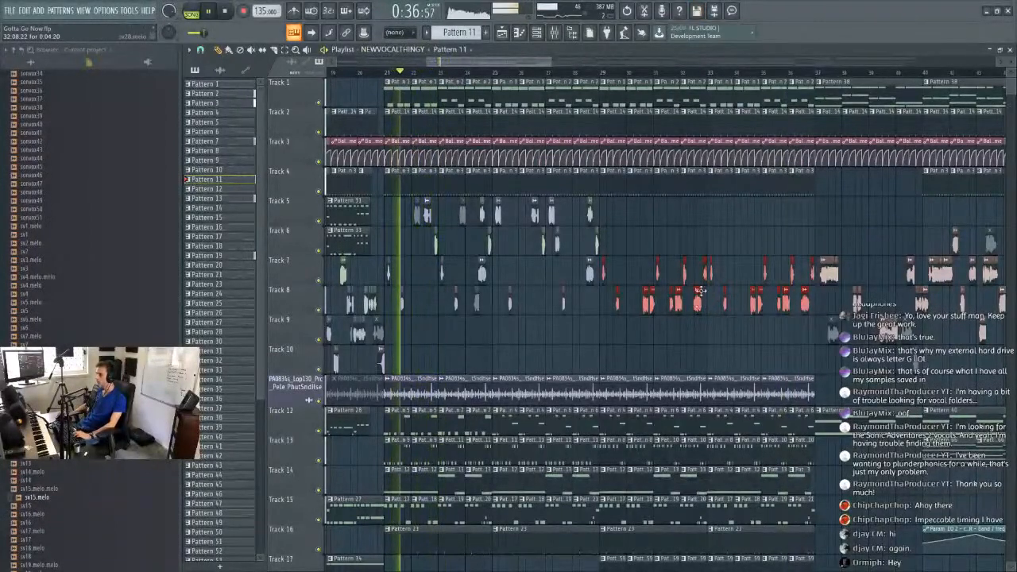
pyautogui.click(650, 305)
pyautogui.press('space')
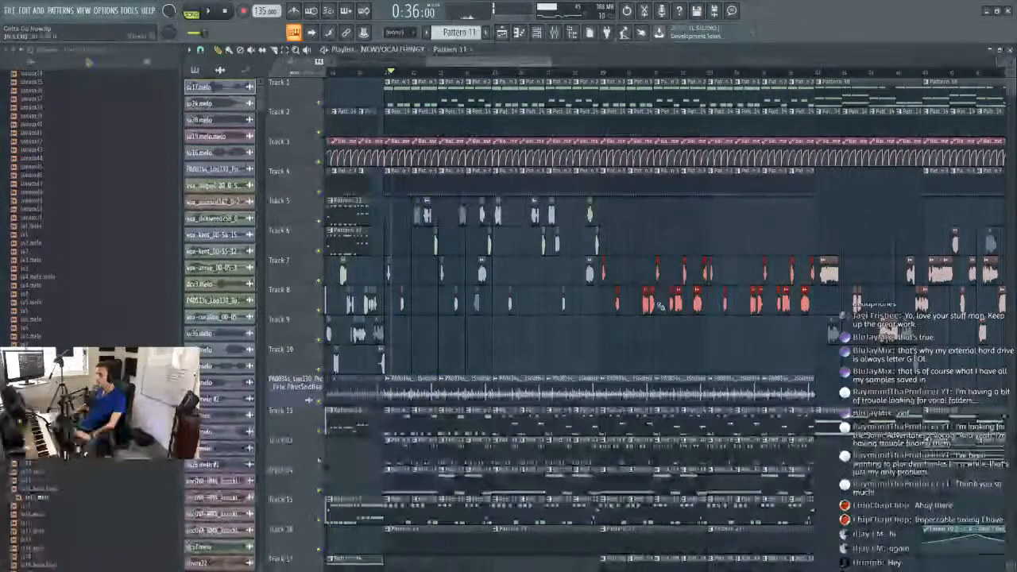
# Play back the section from about bar 21 up to the copied vocal clips to hear where vocals are missing.
pyautogui.scroll(3, 407, 74)
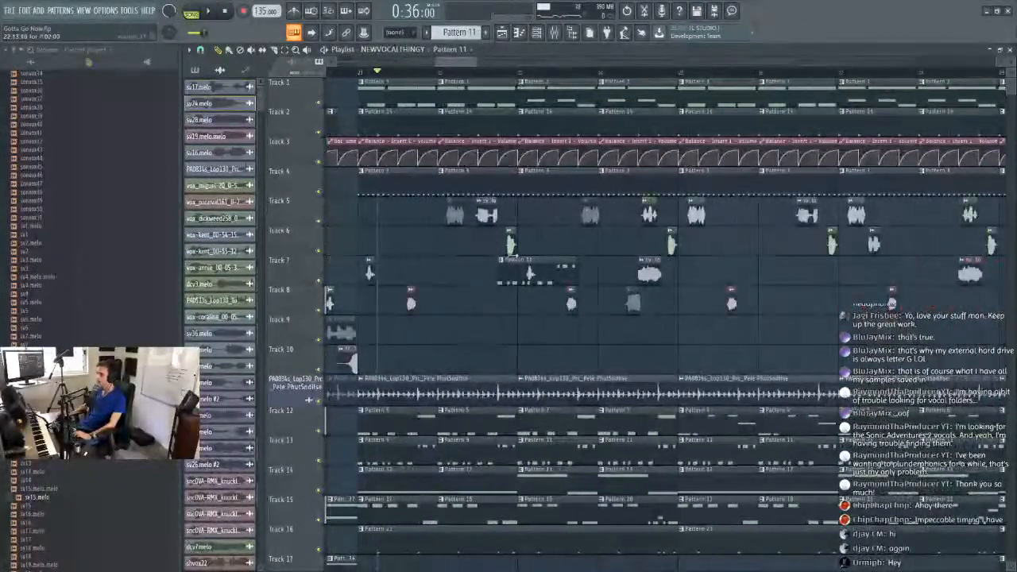
pyautogui.scroll(-4, 494, 82)
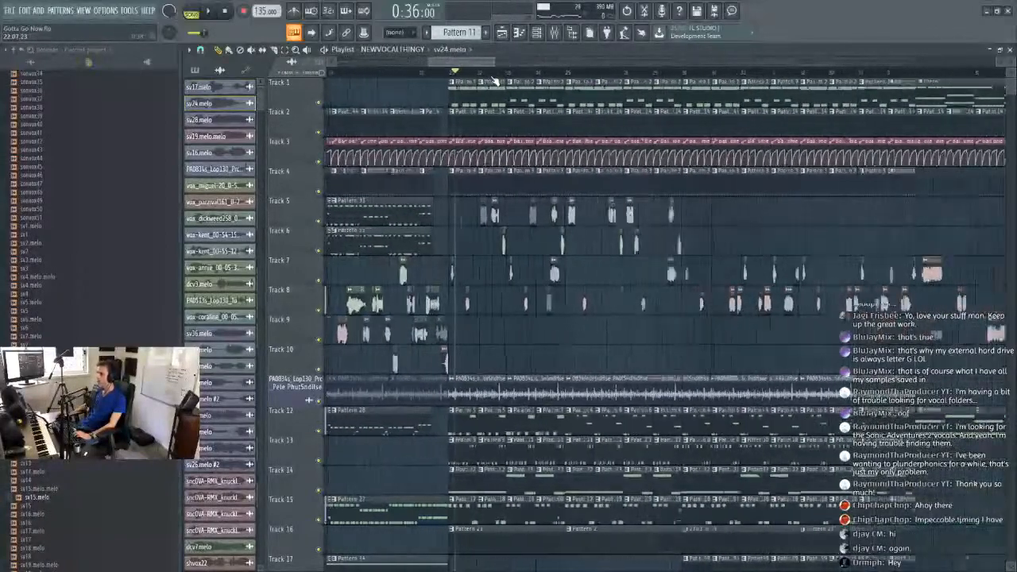
pyautogui.scroll(3, 468, 72)
pyautogui.moveTo(462, 66)
pyautogui.mouseDown()
pyautogui.moveTo(504, 74)
pyautogui.moveTo(445, 66)
pyautogui.moveTo(475, 64)
pyautogui.mouseUp()
pyautogui.click(428, 73)
pyautogui.press('space')
pyautogui.press('space')
pyautogui.press('space')
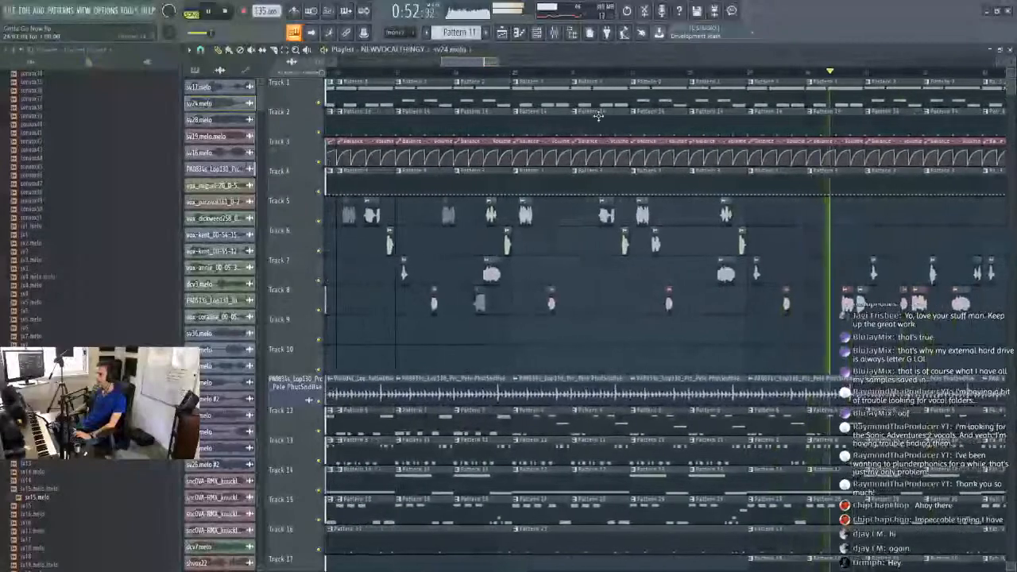
pyautogui.click(353, 73)
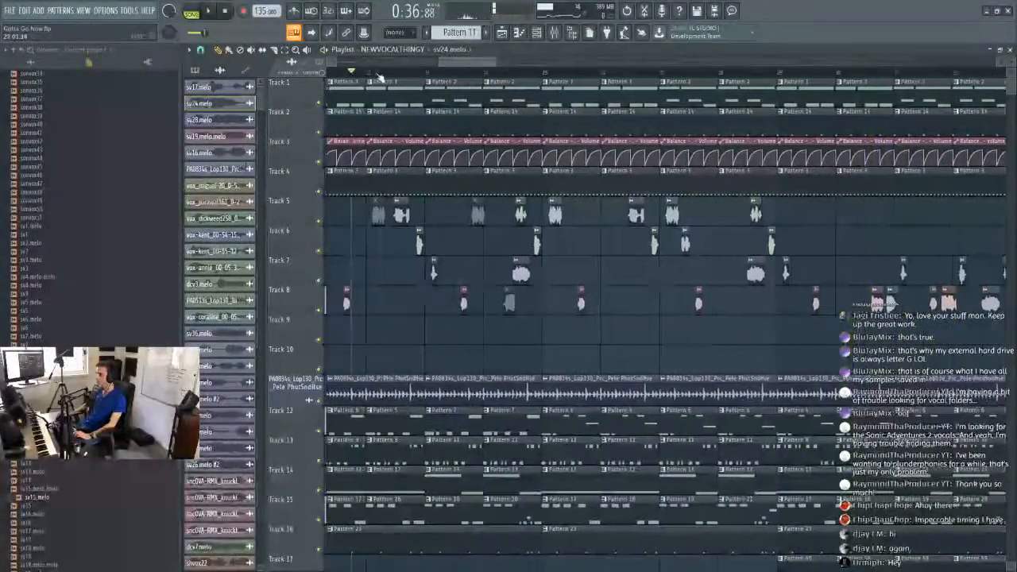
# Set the playlist snap to 1/4 beat and place an sv31.melo clip on Track 5 in bar 30.
pyautogui.click(200, 50)
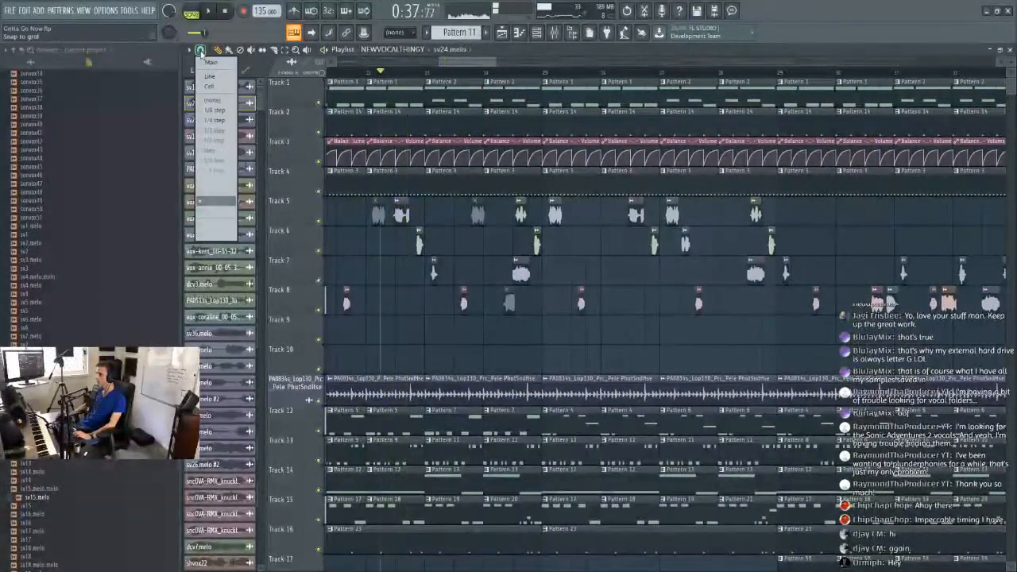
pyautogui.click(207, 175)
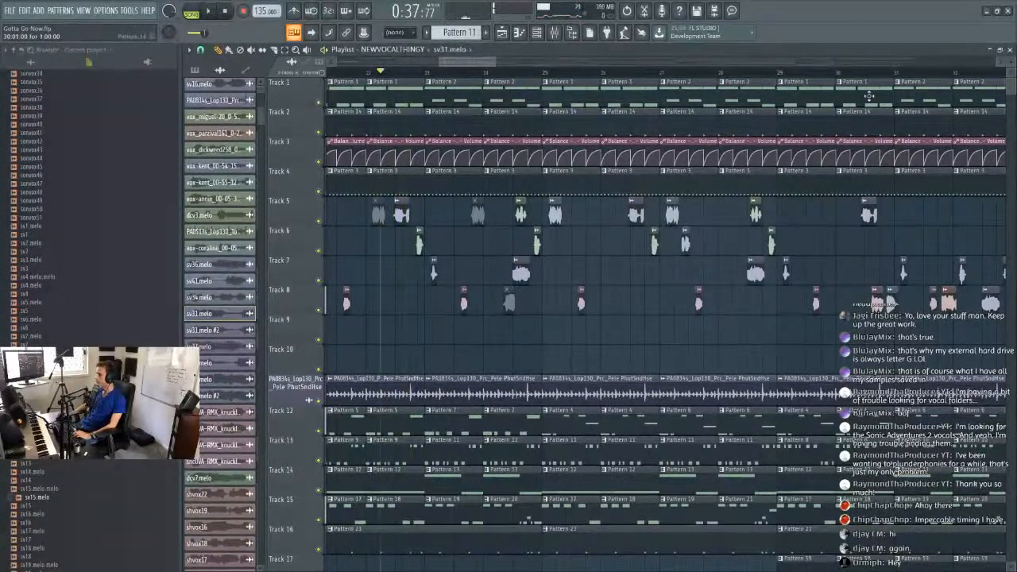
pyautogui.click(855, 74)
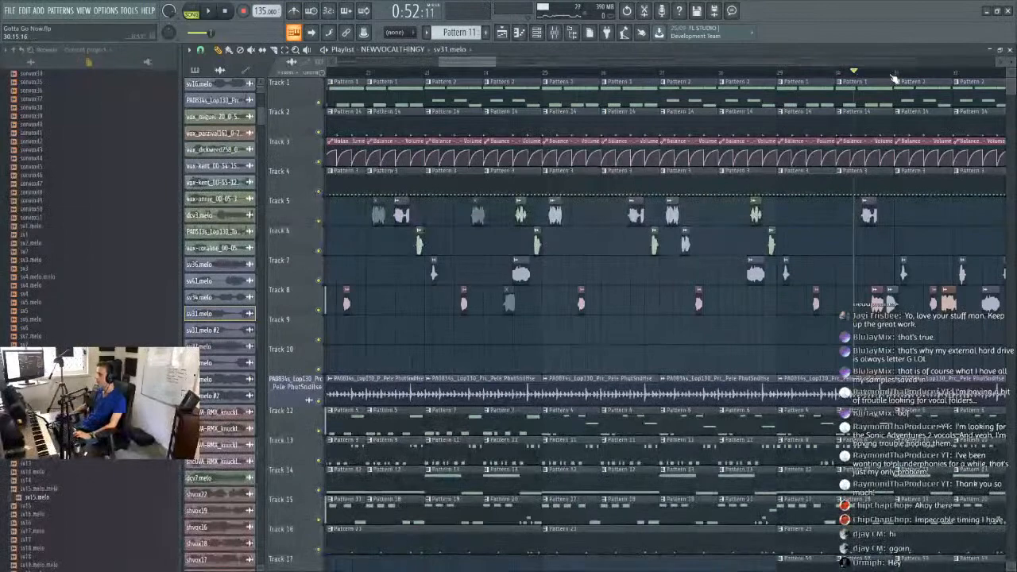
# Switch snapping to none, shift the sv31.melo clip in bar 30 slightly earlier and shorten its end.
pyautogui.scroll(5, 894, 78)
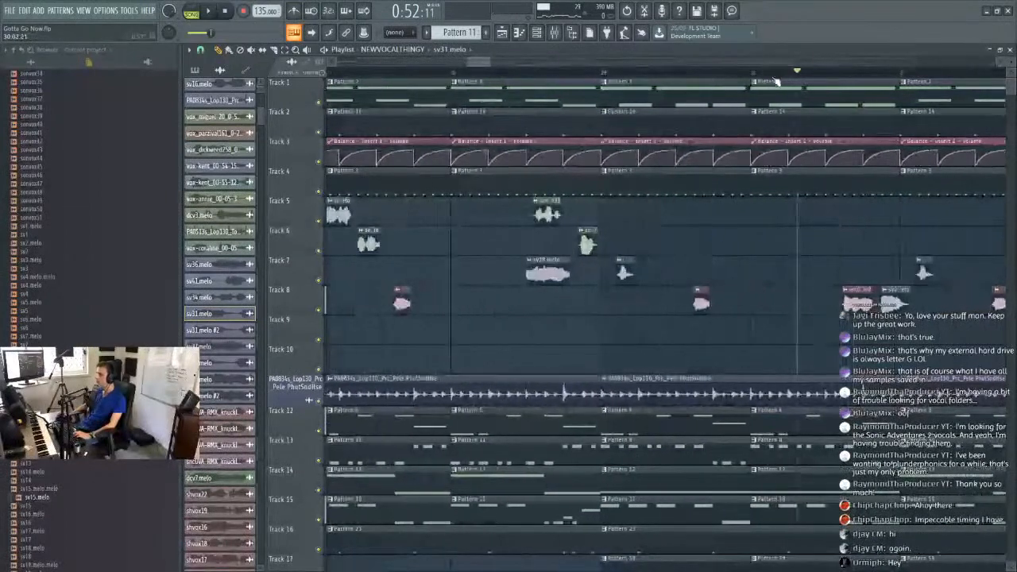
pyautogui.click(201, 51)
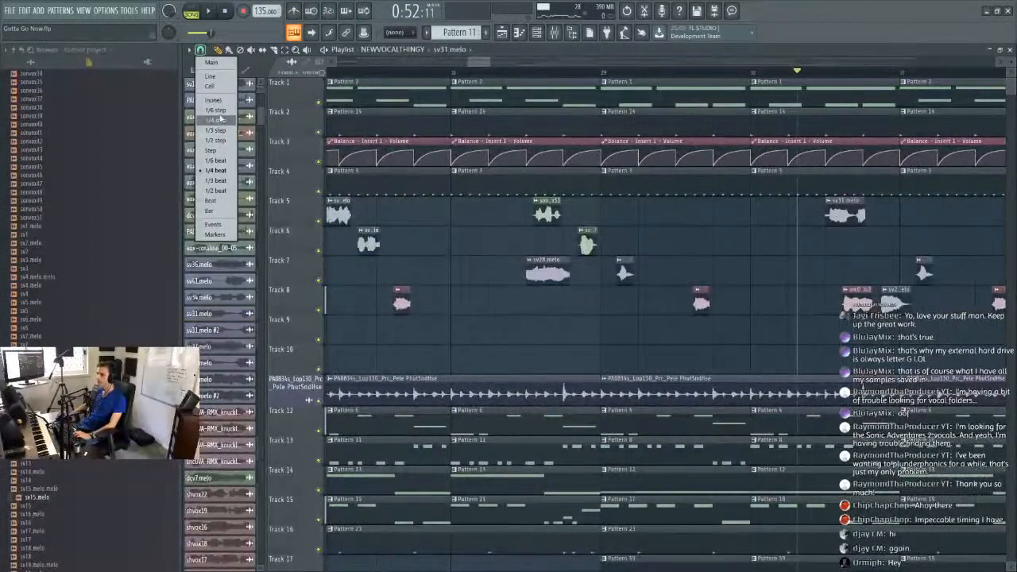
pyautogui.click(224, 103)
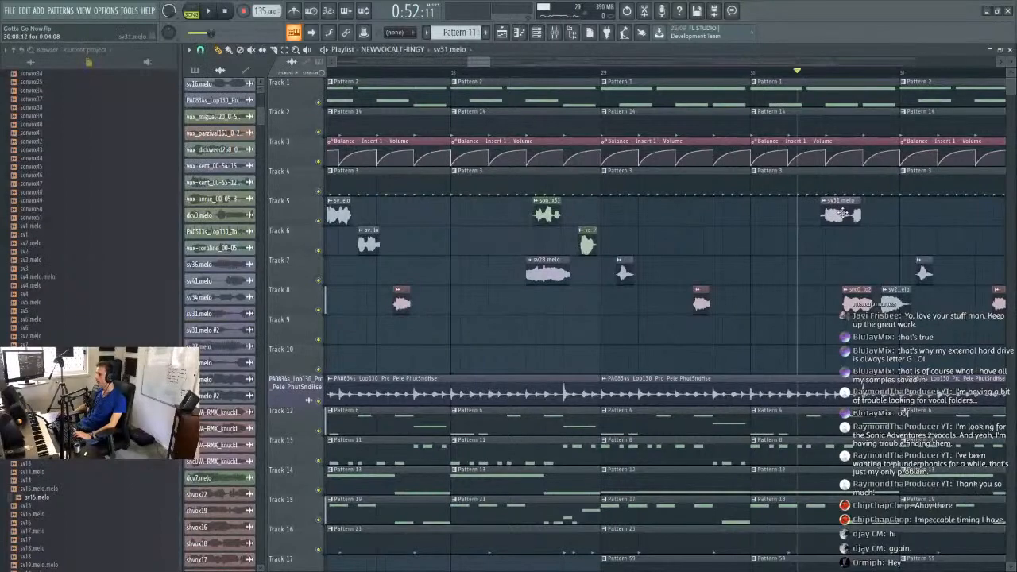
pyautogui.press('space')
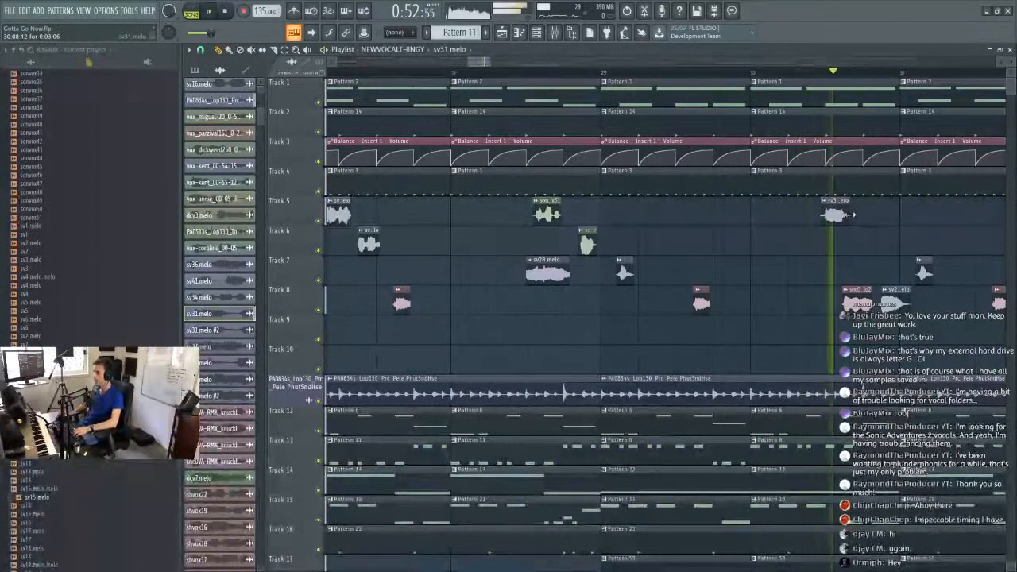
pyautogui.moveTo(848, 213)
pyautogui.mouseDown()
pyautogui.moveTo(877, 213)
pyautogui.moveTo(827, 213)
pyautogui.moveTo(837, 213)
pyautogui.mouseUp()
# Replay the arrangement from before the shortened sv31.melo clip in bar 30 to check its timing.
pyautogui.press('space')
pyautogui.press('space')
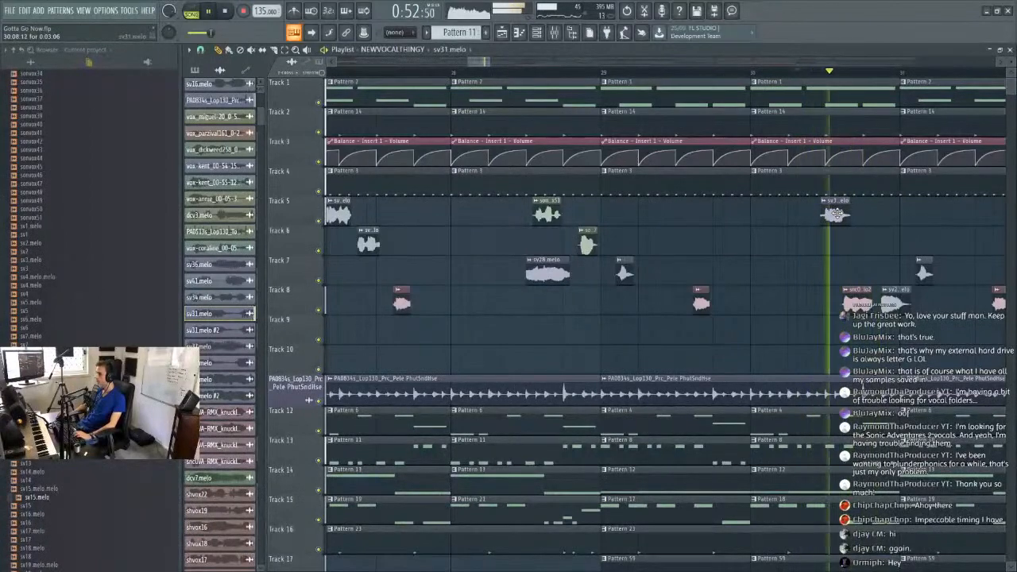
pyautogui.click(801, 73)
pyautogui.click(690, 72)
pyautogui.scroll(-8, 692, 75)
pyautogui.scroll(6, 653, 74)
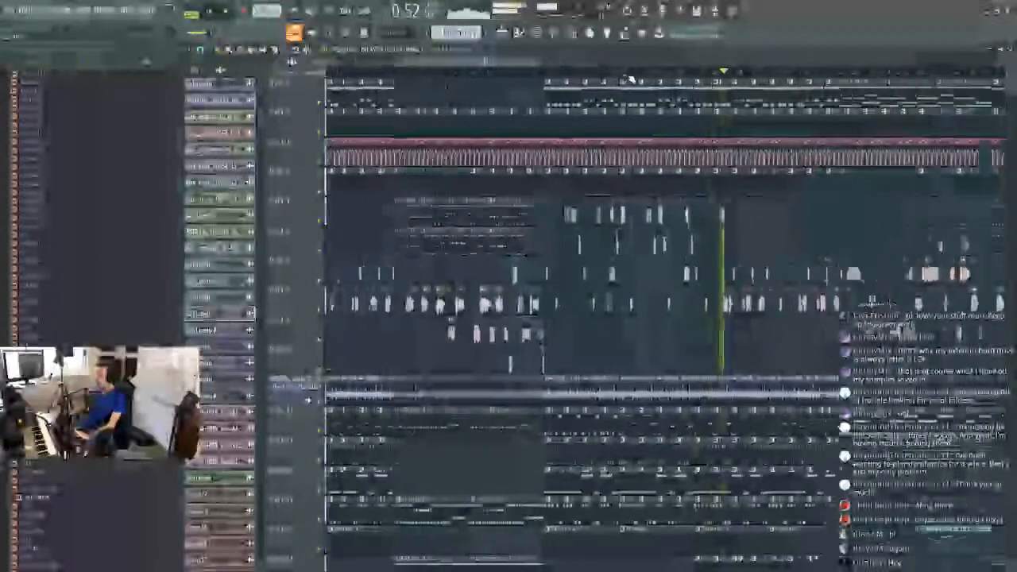
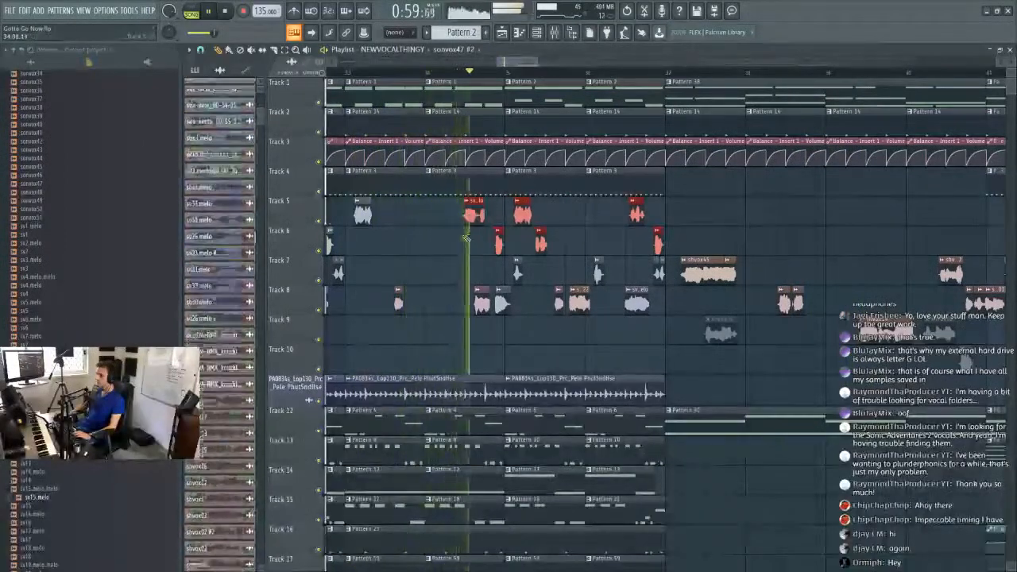
# Deselect the vocal clips on Tracks 5 and 6 and shorten the end of the sv31.melo clip in bar 34.
pyautogui.click(521, 238)
pyautogui.rightClick(521, 240)
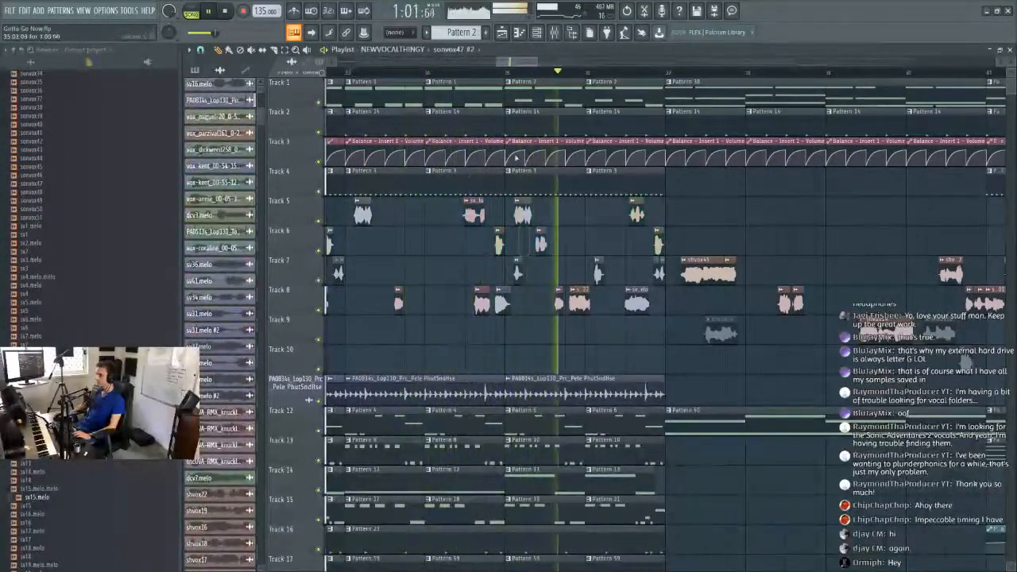
pyautogui.click(456, 73)
pyautogui.scroll(4, 456, 73)
pyautogui.click(447, 73)
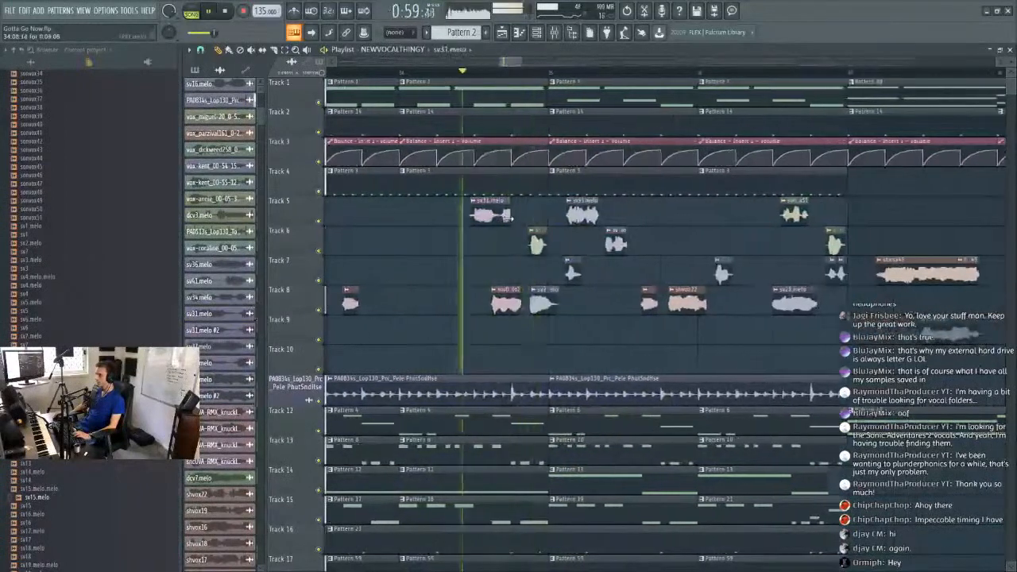
pyautogui.moveTo(507, 215); pyautogui.dragTo(495, 215)
# Delete the short vocal clips on Track 6 at the end of bar 34 and on Track 7 in bar 35.
pyautogui.click(454, 72)
pyautogui.rightClick(537, 243)
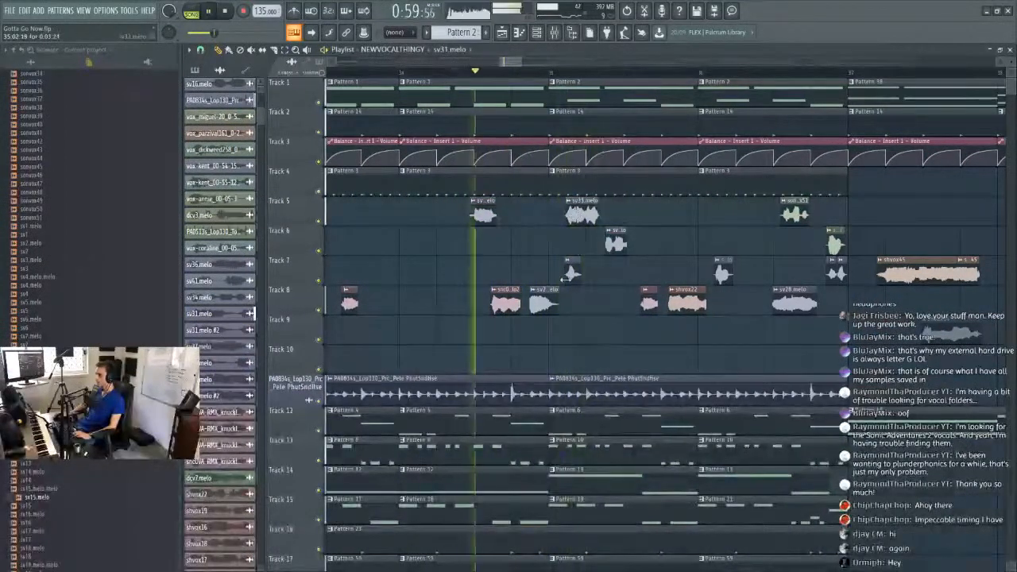
pyautogui.rightClick(569, 272)
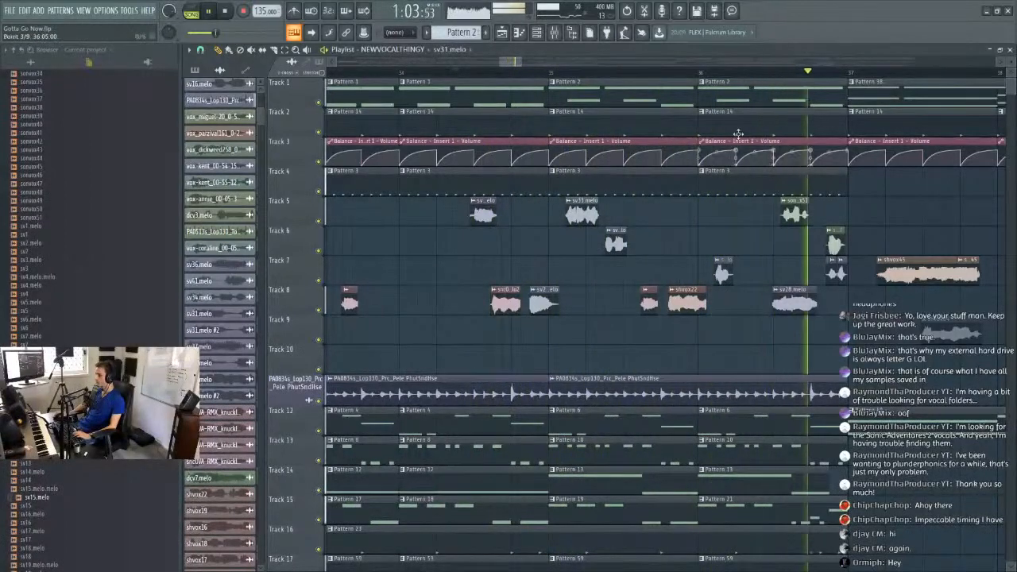
# Move the sonvox51 clip on Track 5 about one beat earlier and the sonvox47 clip on Track 6 about half a beat earlier in bar 36.
pyautogui.moveTo(794, 213); pyautogui.dragTo(759, 214)
pyautogui.press('space')
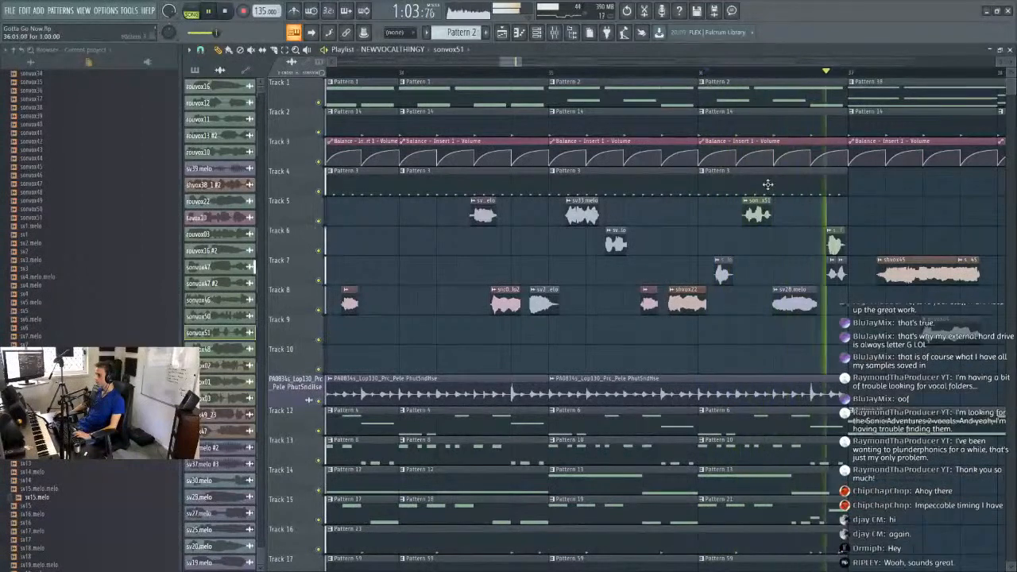
pyautogui.moveTo(835, 243); pyautogui.dragTo(817, 242)
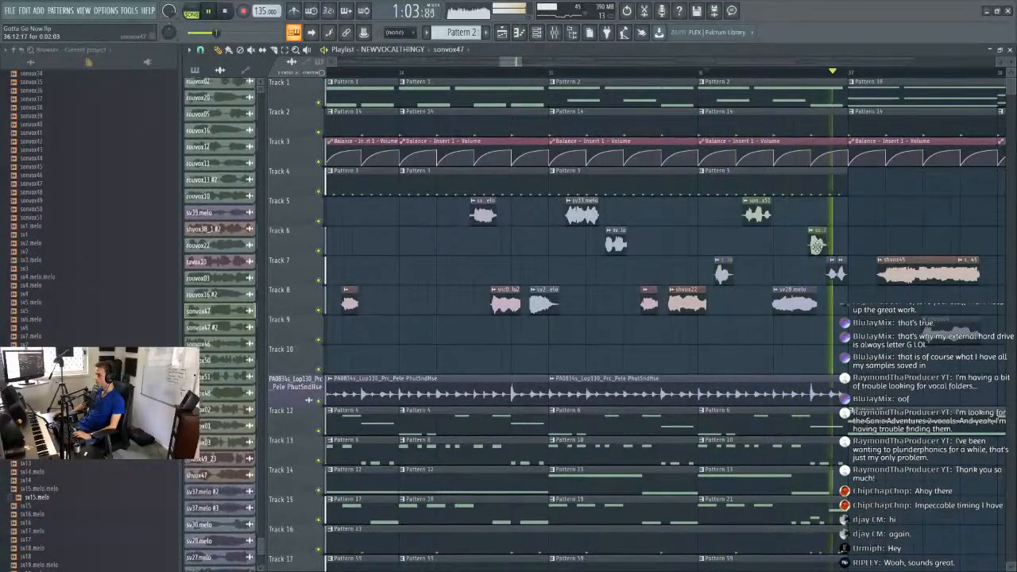
pyautogui.click(742, 79)
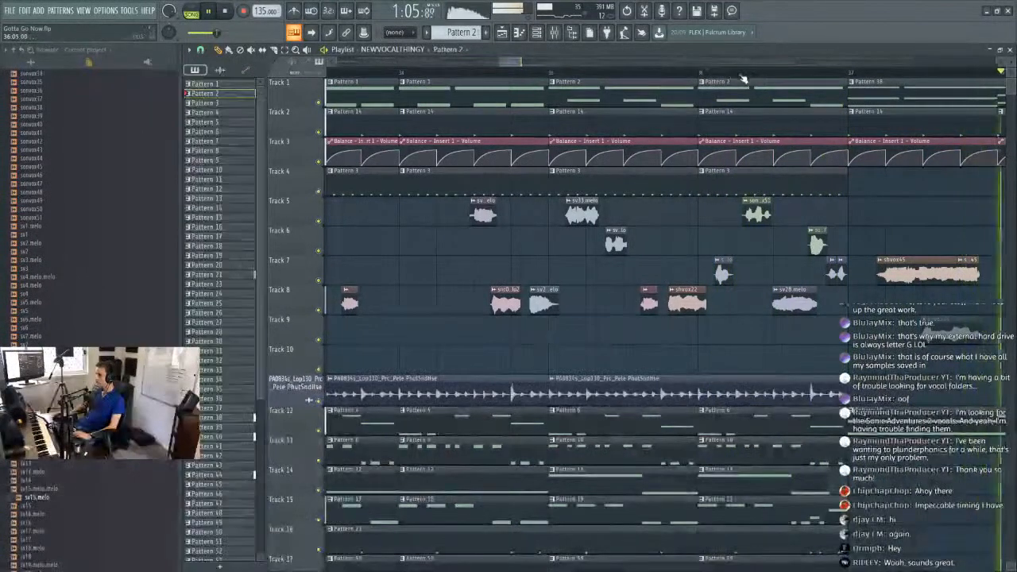
pyautogui.click(742, 74)
# Set the playlist snap to Beat.
pyautogui.scroll(-6, 742, 75)
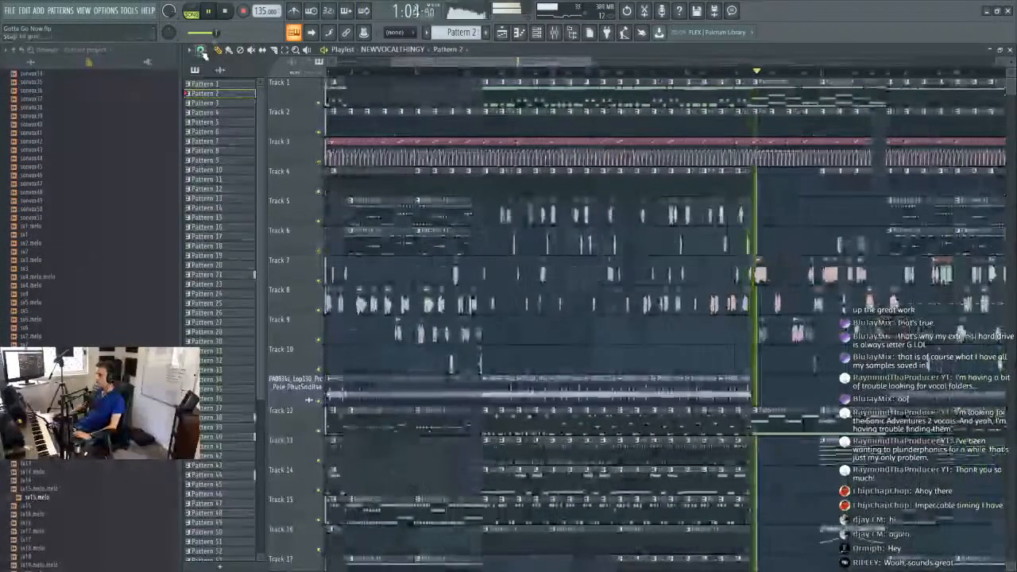
pyautogui.click(201, 50)
pyautogui.click(213, 200)
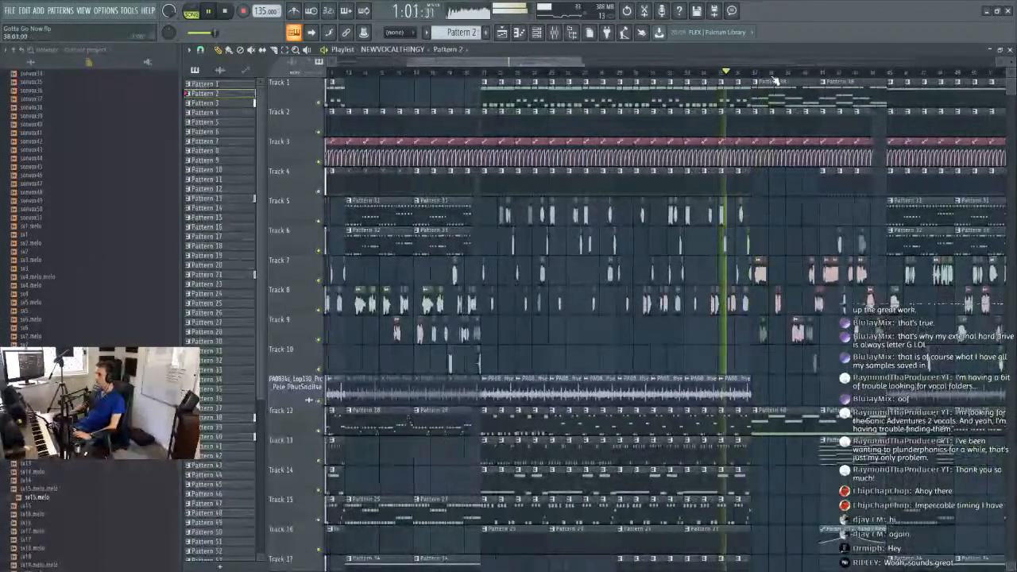
# Listen to the arrangement from bar 36 onward and survey the clips across all tracks.
pyautogui.scroll(5, 726, 77)
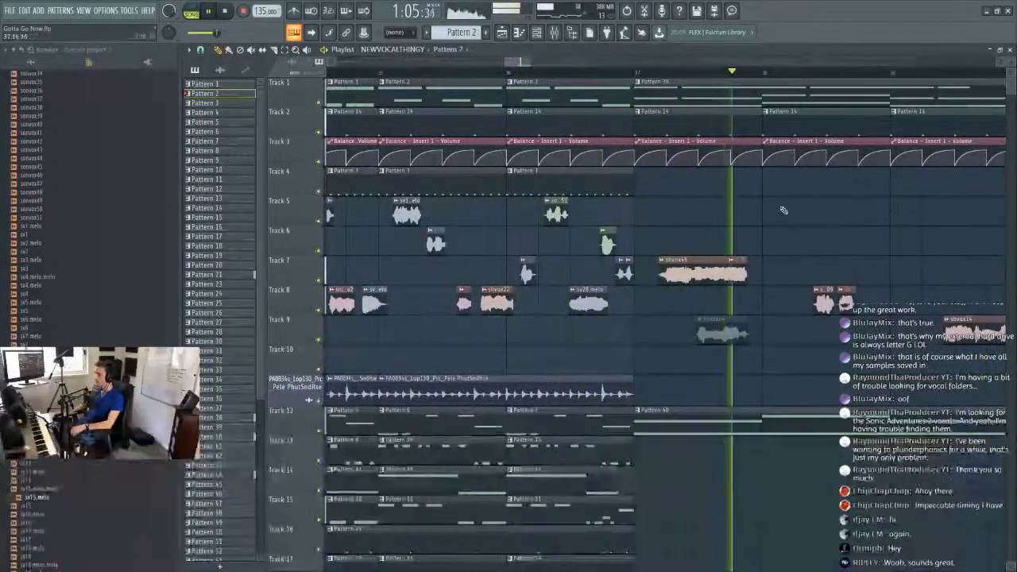
pyautogui.scroll(-3, 758, 247)
pyautogui.scroll(-3, 759, 246)
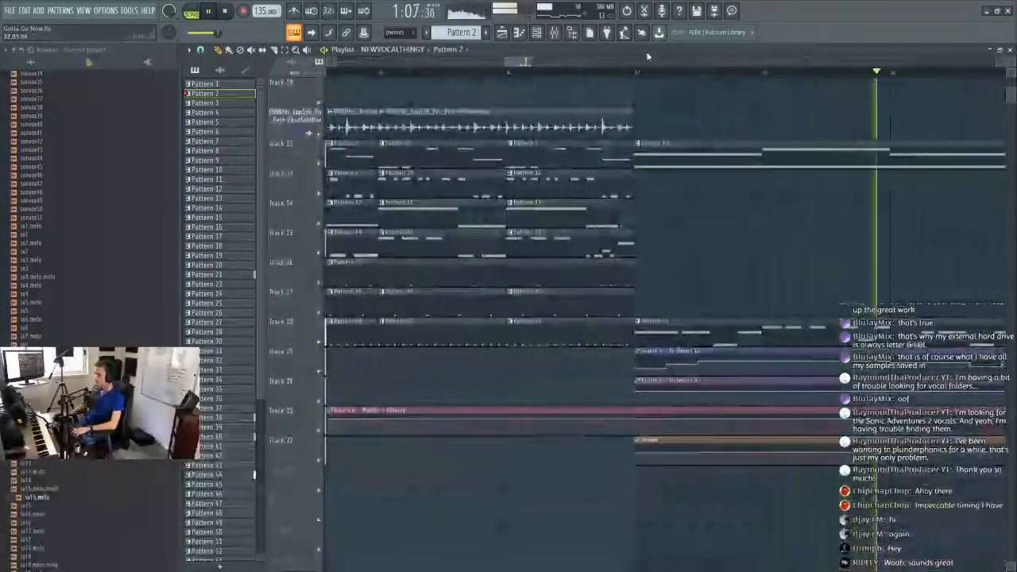
pyautogui.scroll(-7, 635, 83)
pyautogui.scroll(8, 637, 83)
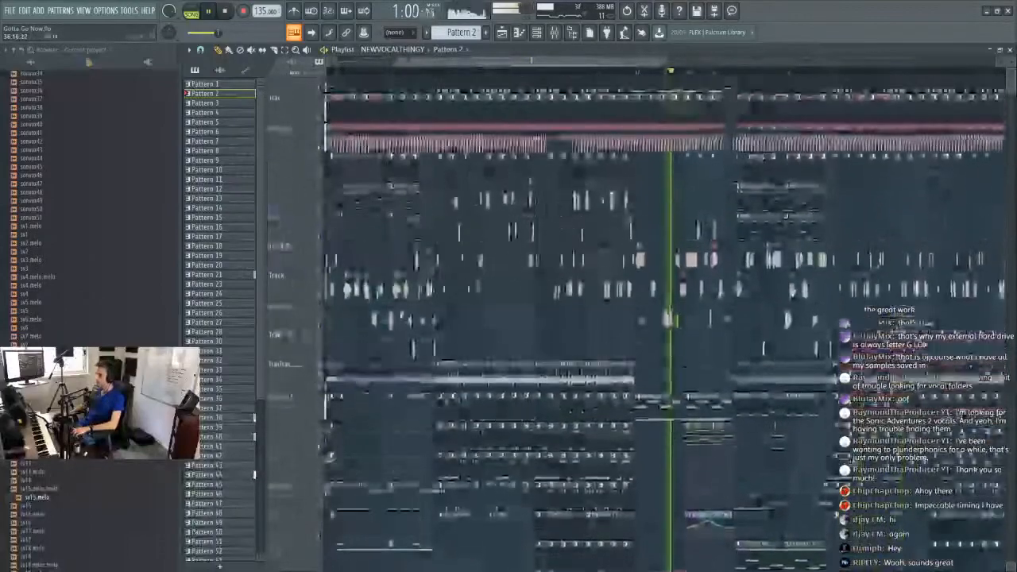
pyautogui.scroll(-5, 509, 75)
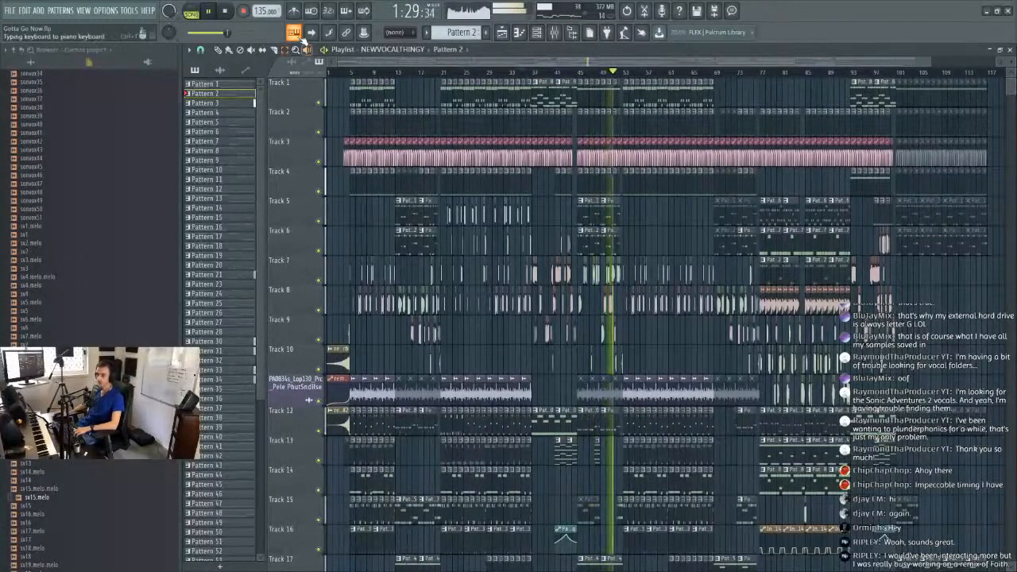
# Reselect the Draw tool in the playlist and play the song from about bar 20.
pyautogui.click(222, 50)
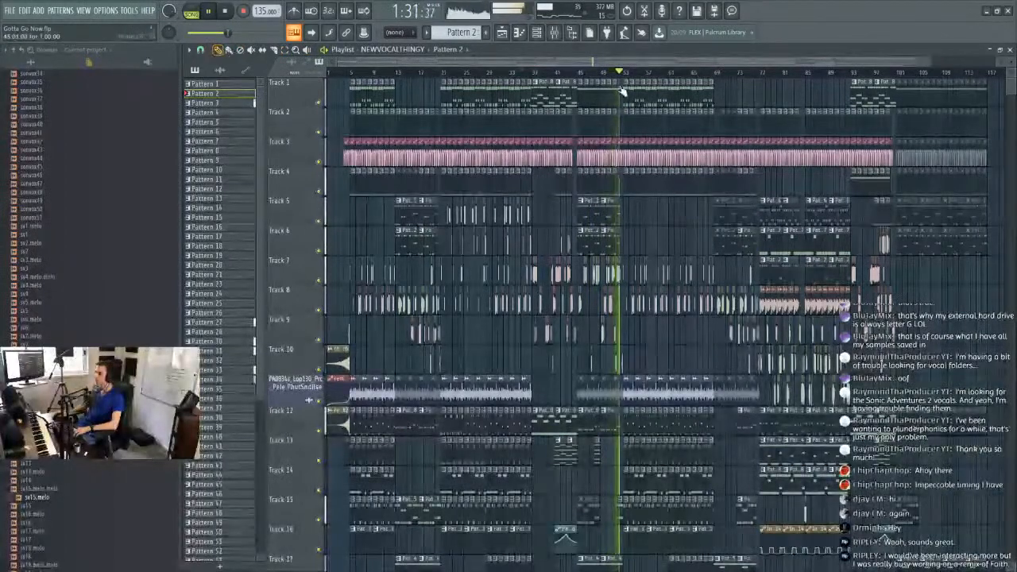
pyautogui.scroll(4, 606, 76)
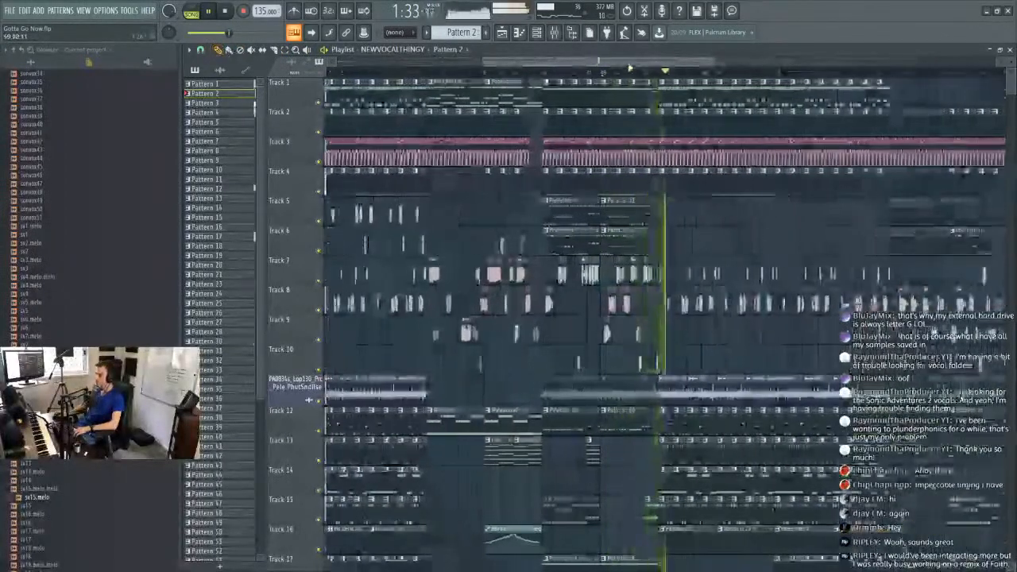
pyautogui.moveTo(630, 65); pyautogui.dragTo(524, 66)
pyautogui.press('space')
pyautogui.click(355, 72)
pyautogui.press('space')
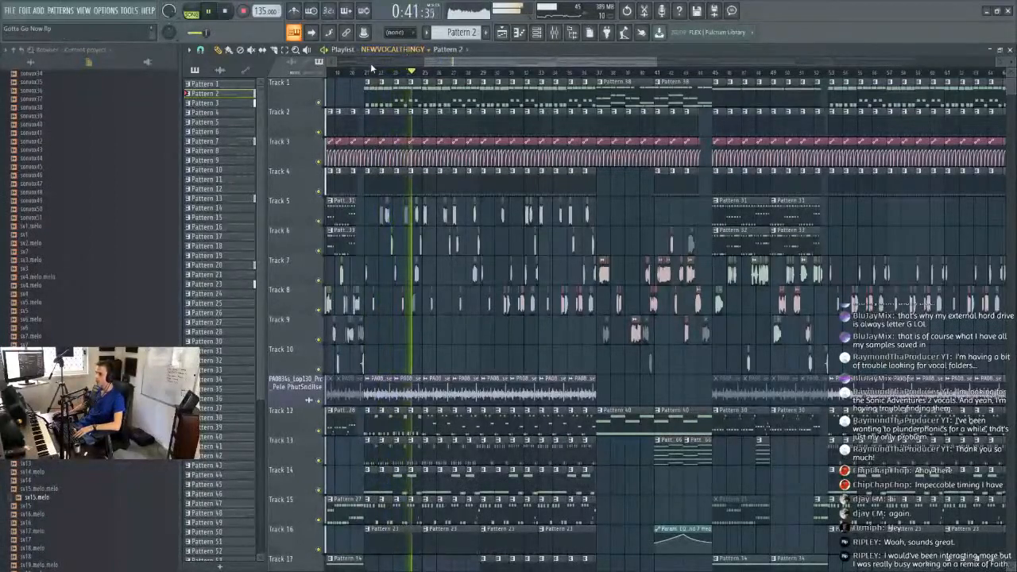
# Replay bars 23 to 31 and check the placement of the vocal clips on Tracks 5 to 8.
pyautogui.scroll(4, 368, 69)
pyautogui.moveTo(503, 66); pyautogui.dragTo(500, 76)
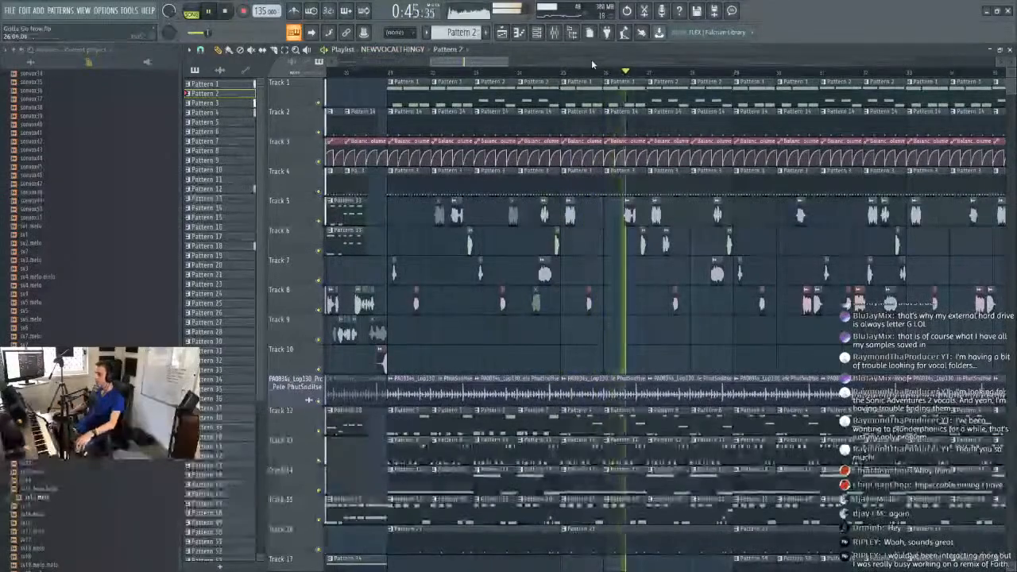
pyautogui.scroll(-5, 652, 225)
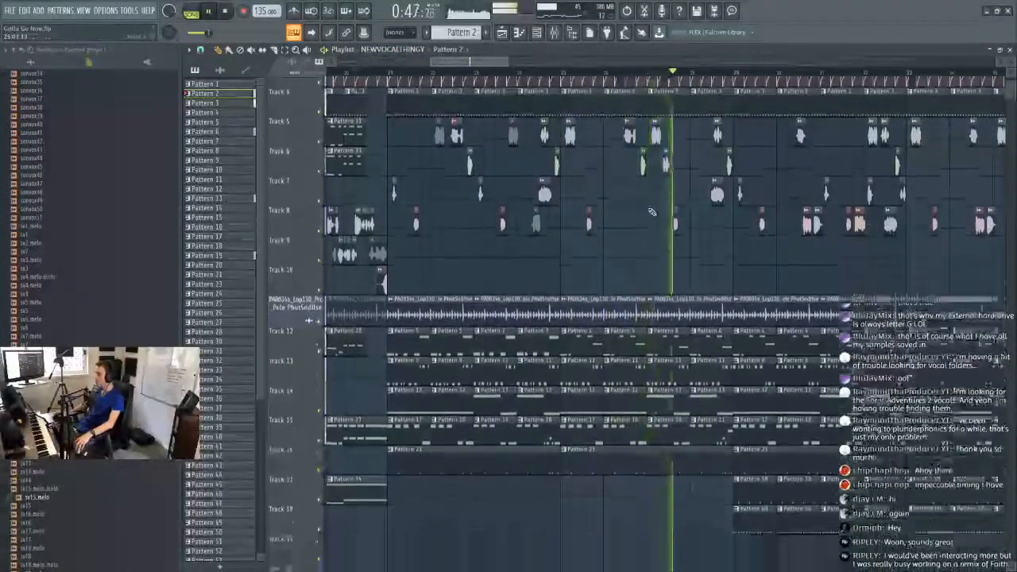
pyautogui.scroll(5, 651, 225)
pyautogui.click(658, 73)
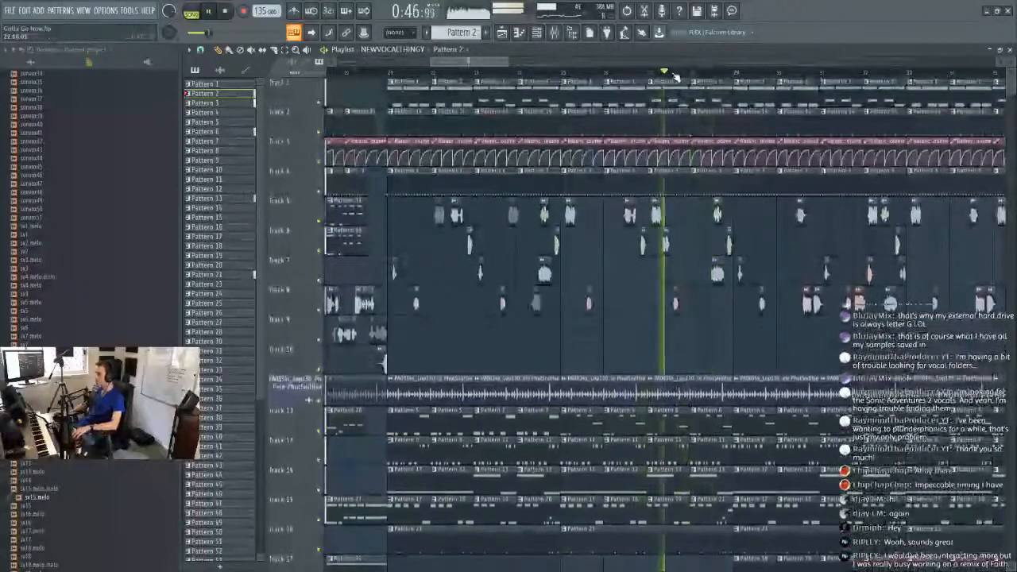
pyautogui.scroll(-1, 675, 75)
pyautogui.scroll(1, 675, 74)
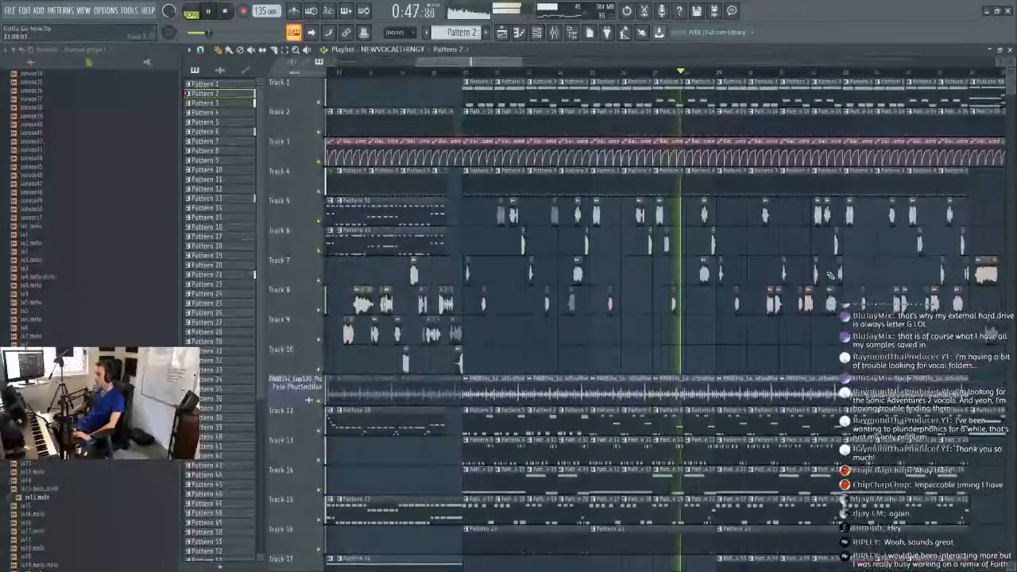
pyautogui.moveTo(510, 62); pyautogui.dragTo(532, 62)
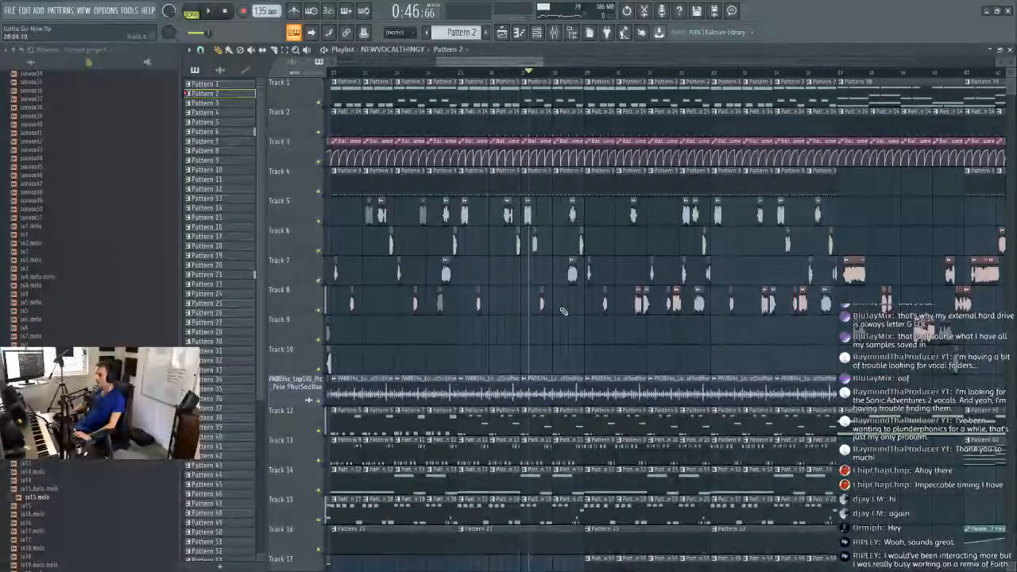
pyautogui.click(414, 74)
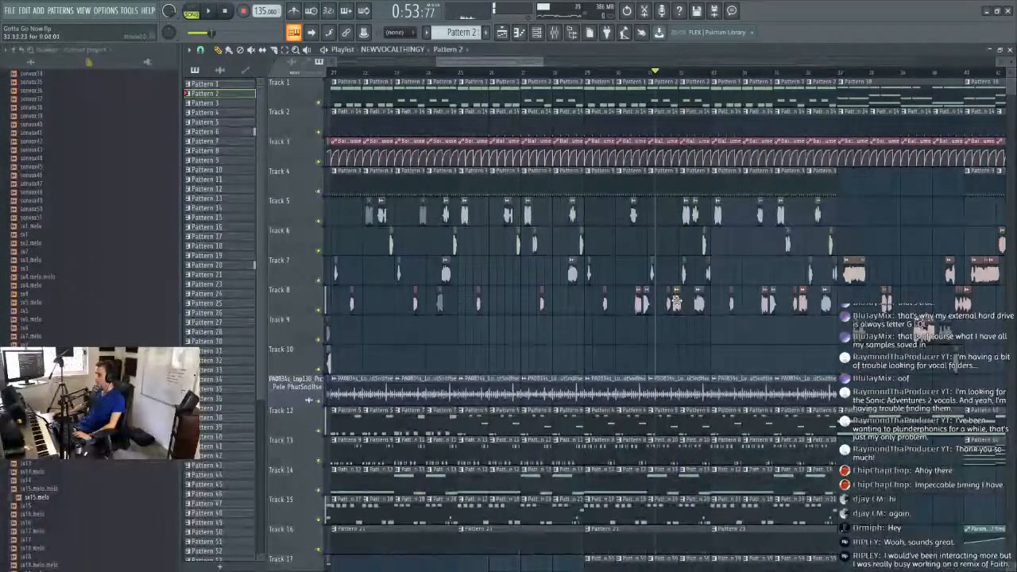
# Select the shvox22 clip on Track 8 in bar 31 and delete the vocal clip at the start of bar 32 on Track 5.
pyautogui.click(674, 302)
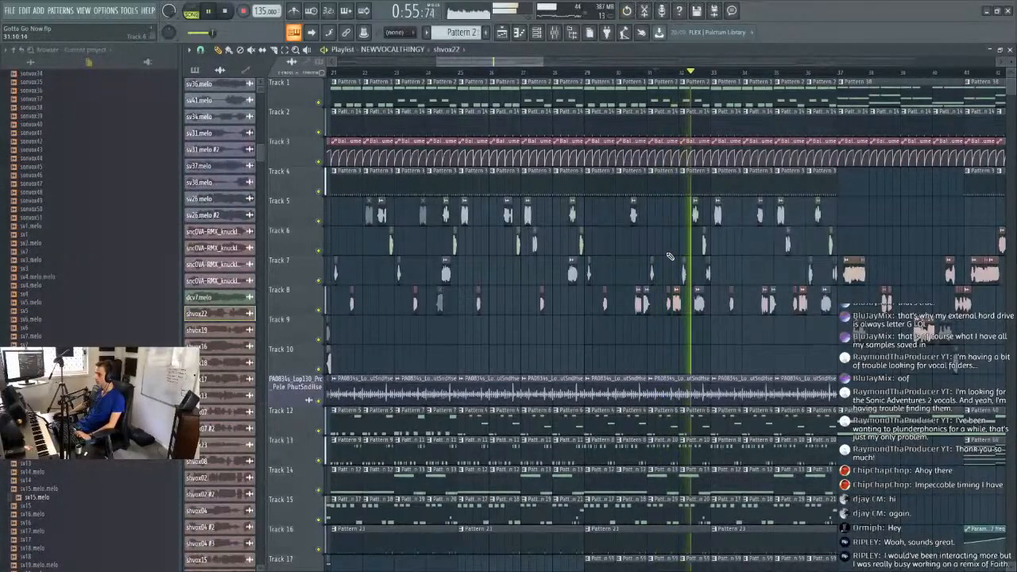
pyautogui.press('space')
pyautogui.press('space')
# Set the playlist snap to 1/4 beat and move the sonvox51 clip on Track 5 in bar 32 about half a beat earlier.
pyautogui.scroll(6, 697, 74)
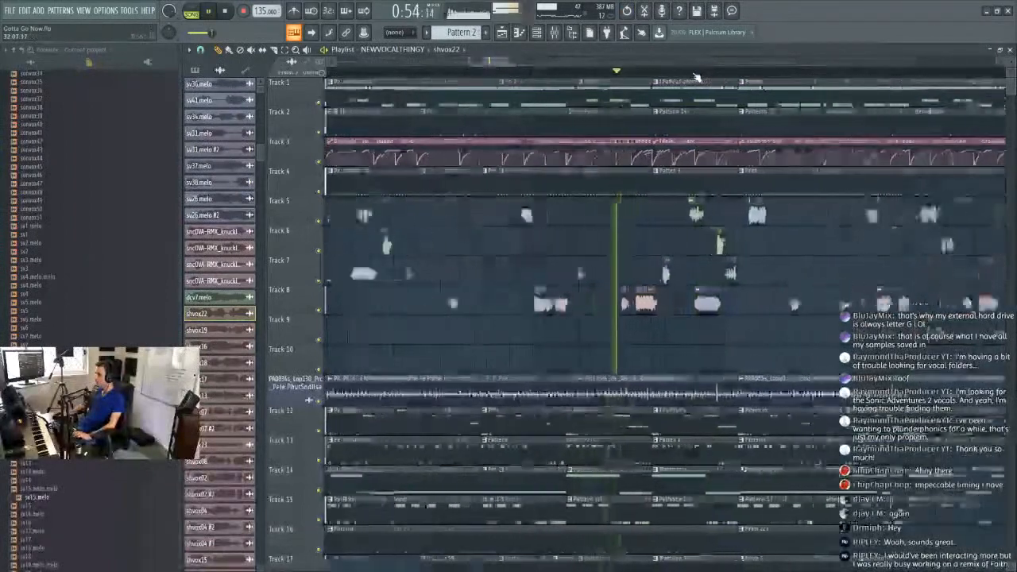
pyautogui.click(200, 50)
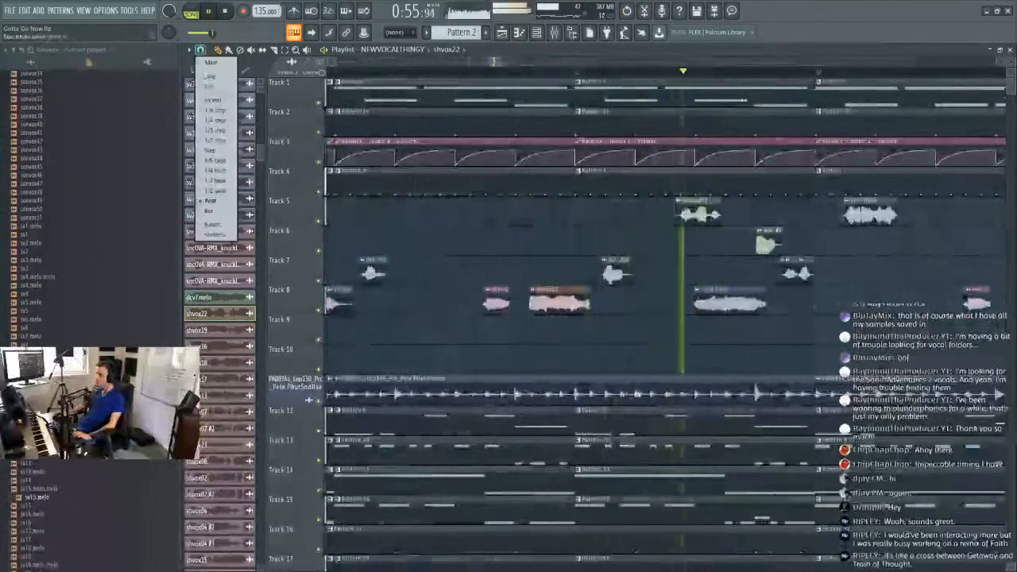
pyautogui.click(209, 171)
pyautogui.press('space')
pyautogui.press('space')
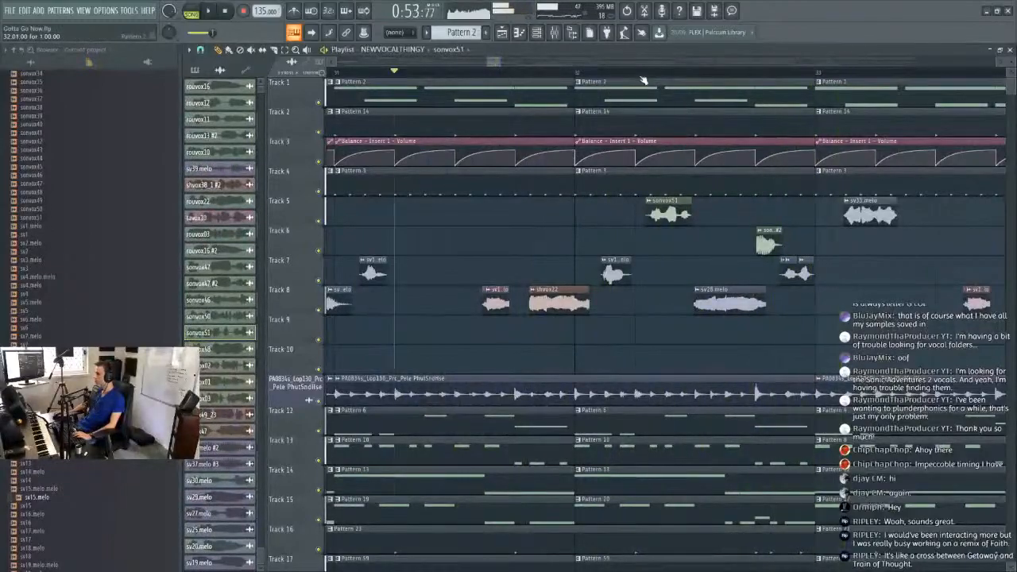
pyautogui.scroll(-6, 642, 81)
# Set the snap to Beat and place a copy of the shvox22 clip on Track 8 at the start of bar 28.
pyautogui.click(200, 49)
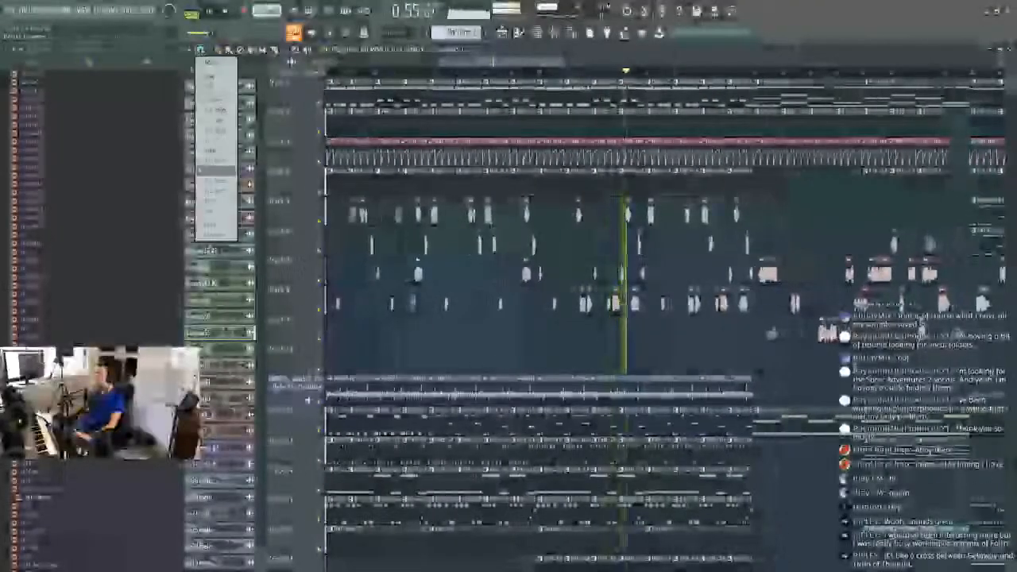
pyautogui.click(205, 201)
pyautogui.click(541, 73)
pyautogui.scroll(3, 542, 74)
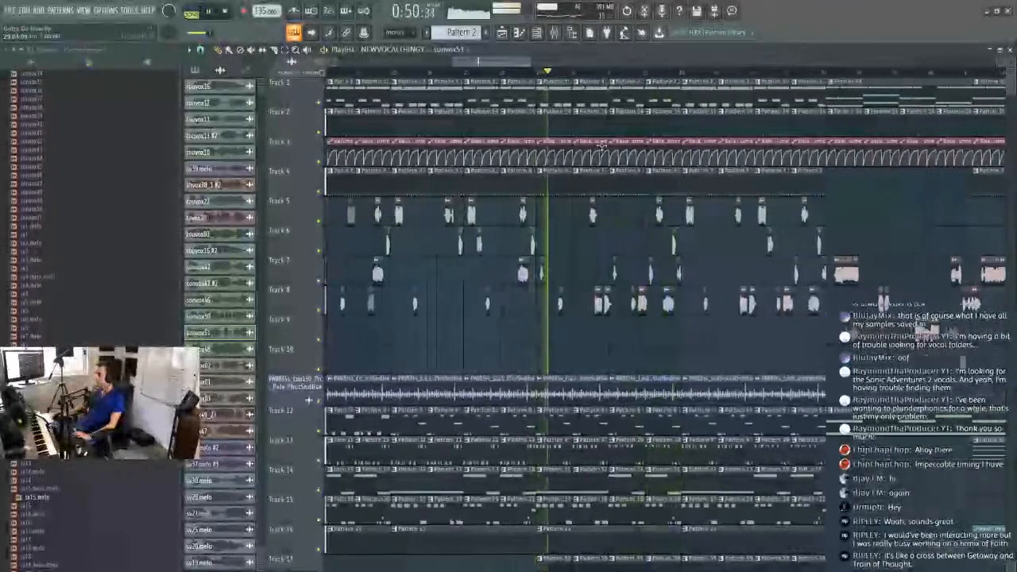
pyautogui.click(565, 302)
pyautogui.press('space')
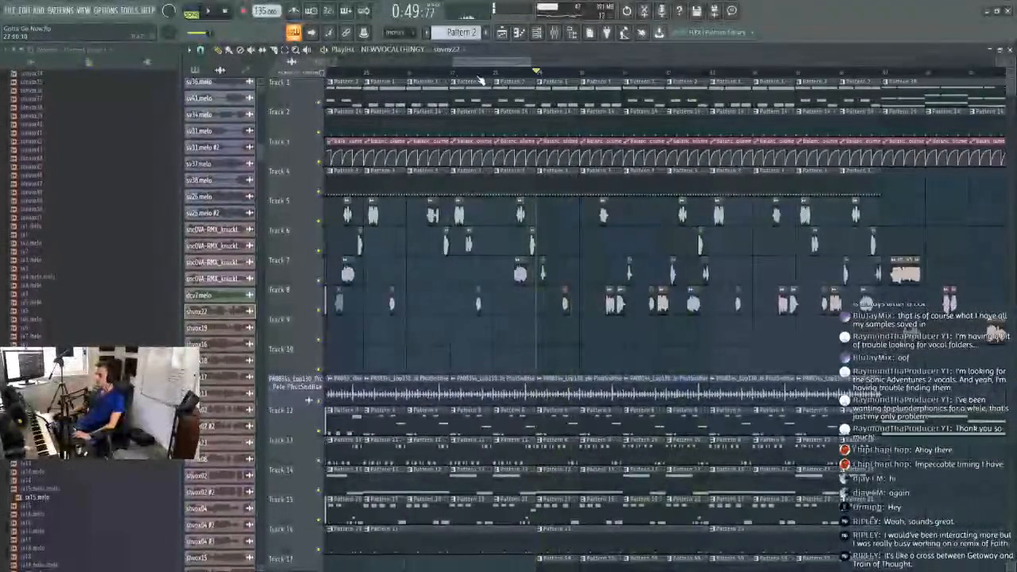
pyautogui.click(460, 76)
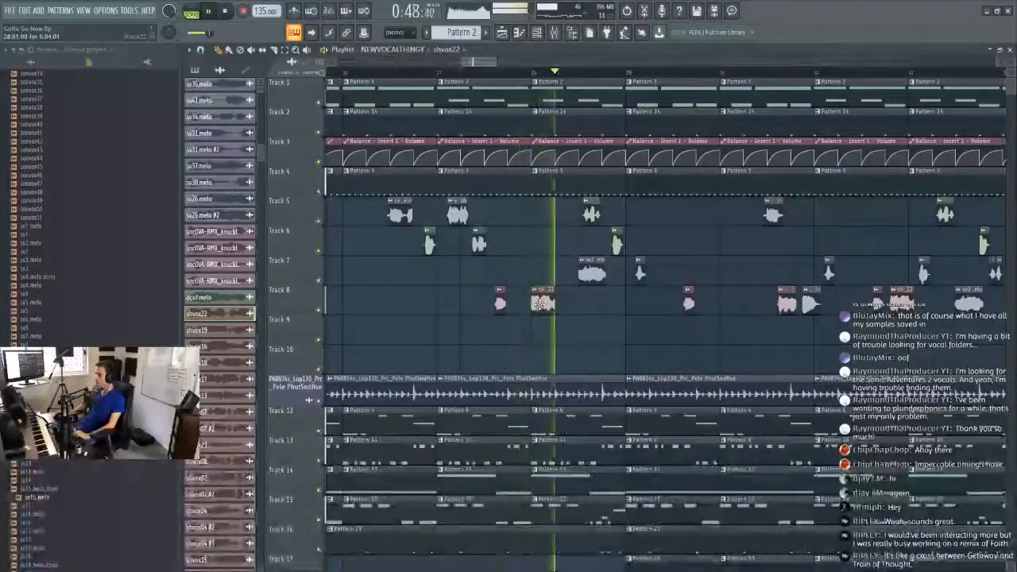
# Set the playlist snap to 1/4 beat and stop playback.
pyautogui.click(200, 50)
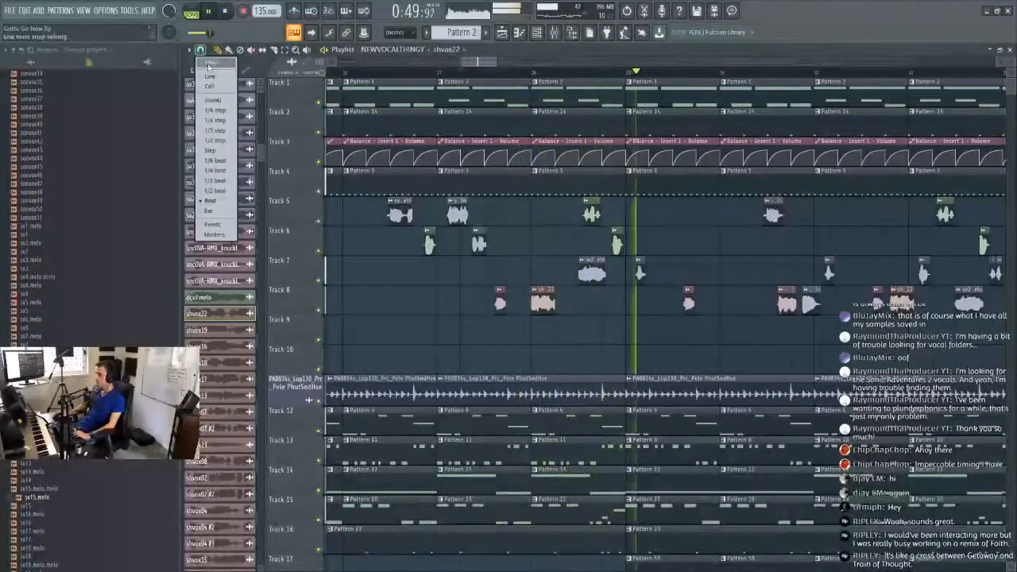
pyautogui.click(212, 172)
pyautogui.press('space')
pyautogui.scroll(-5, 449, 74)
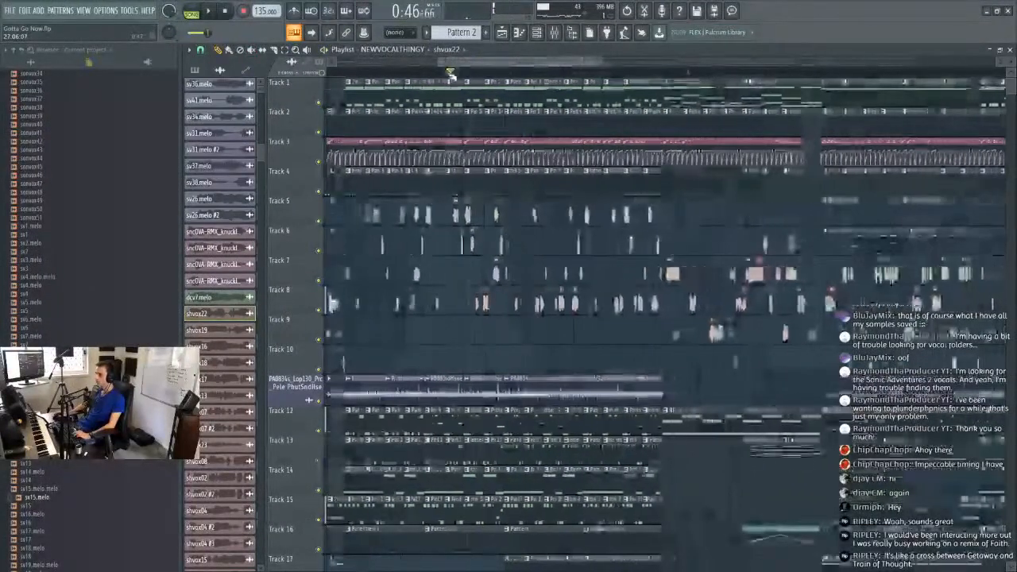
# Try moving the sv28.melo clip on Track 7 from bar 28 to bar 26, undo it, and remove the shvox22 copy from bar 28.
pyautogui.press('space')
pyautogui.scroll(4, 445, 73)
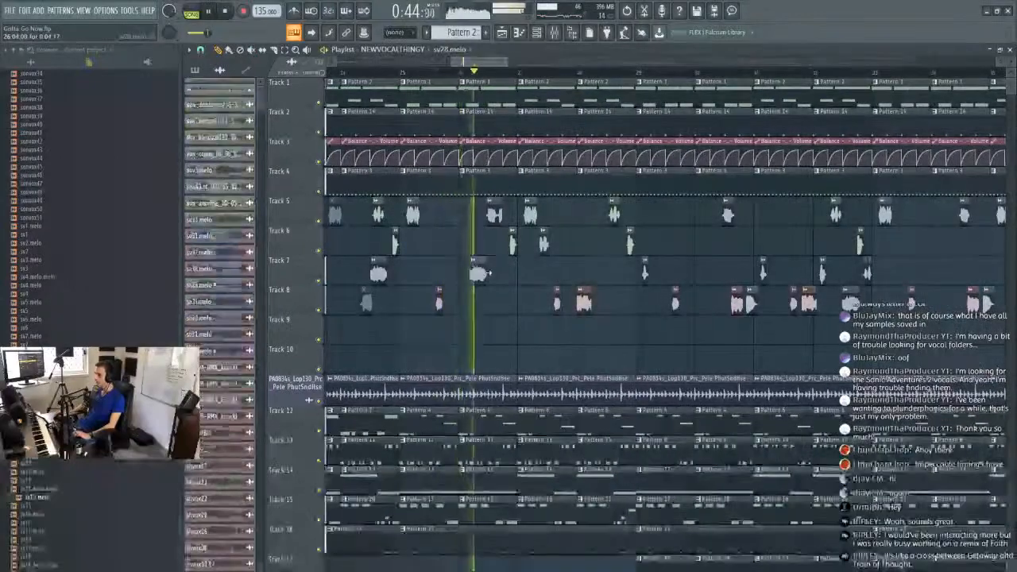
pyautogui.hotkey('ctrl', 'z')
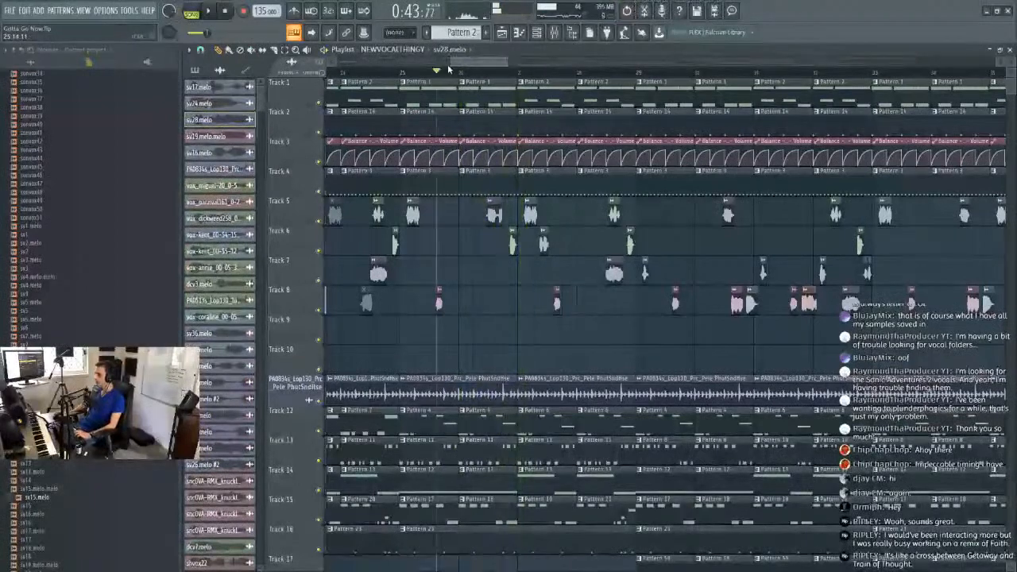
# Place a copy of bar 31's shvox22 clip on Track 8 in the last beat of bar 27, at 27:13.
pyautogui.scroll(-5, 449, 70)
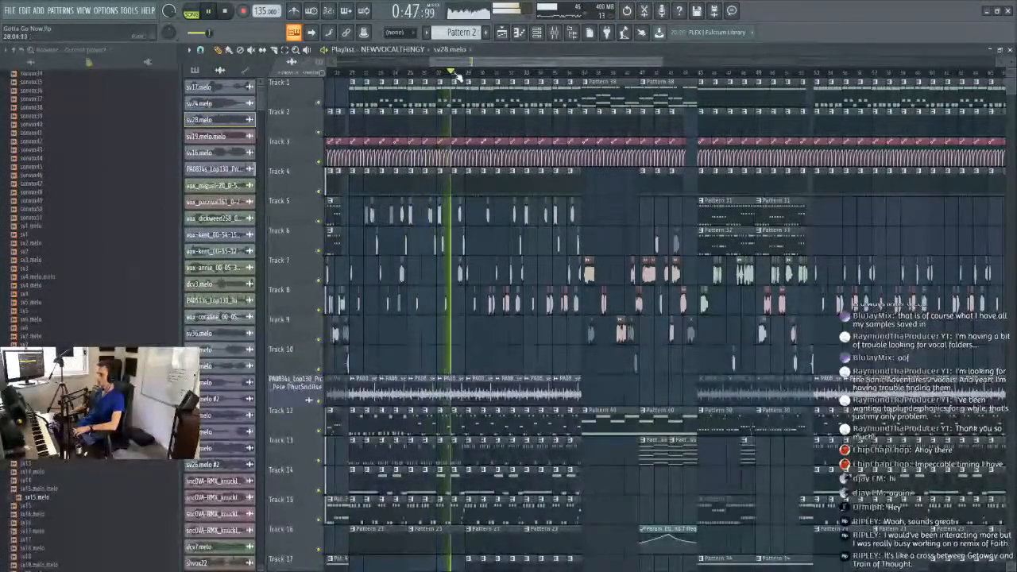
pyautogui.press('space')
pyautogui.scroll(5, 458, 76)
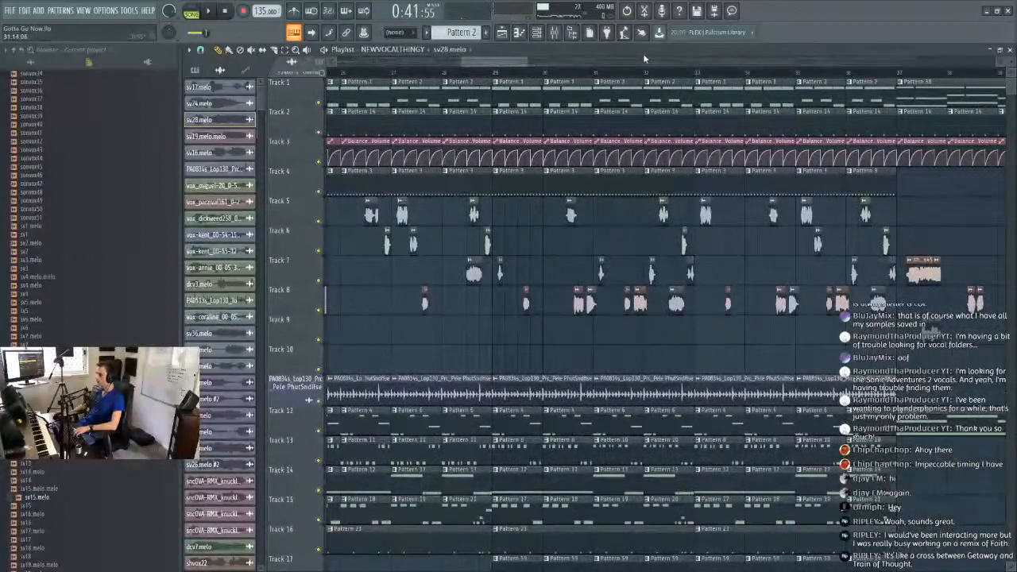
pyautogui.click(628, 73)
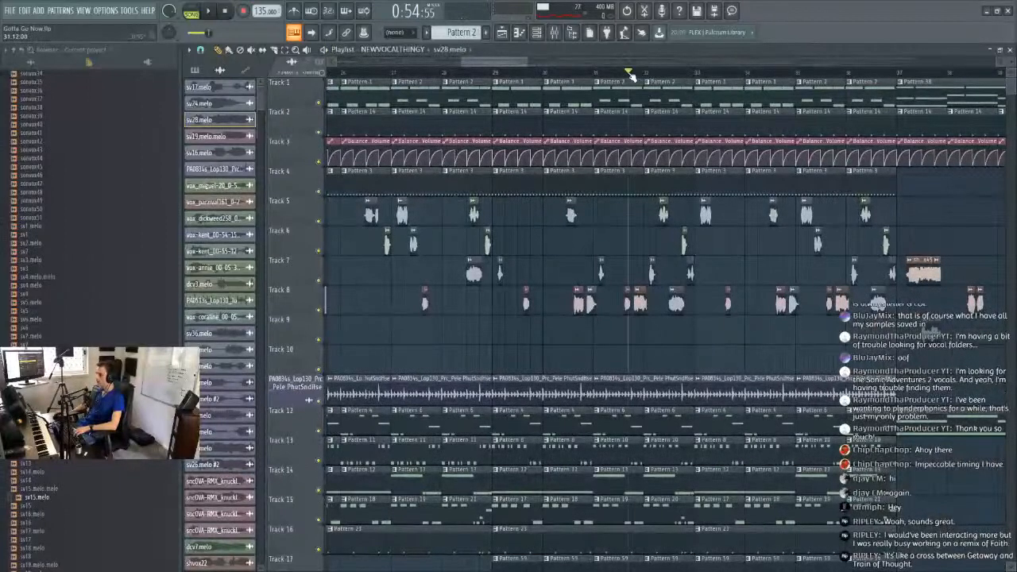
pyautogui.press('space')
pyautogui.click(640, 302)
pyautogui.click(403, 75)
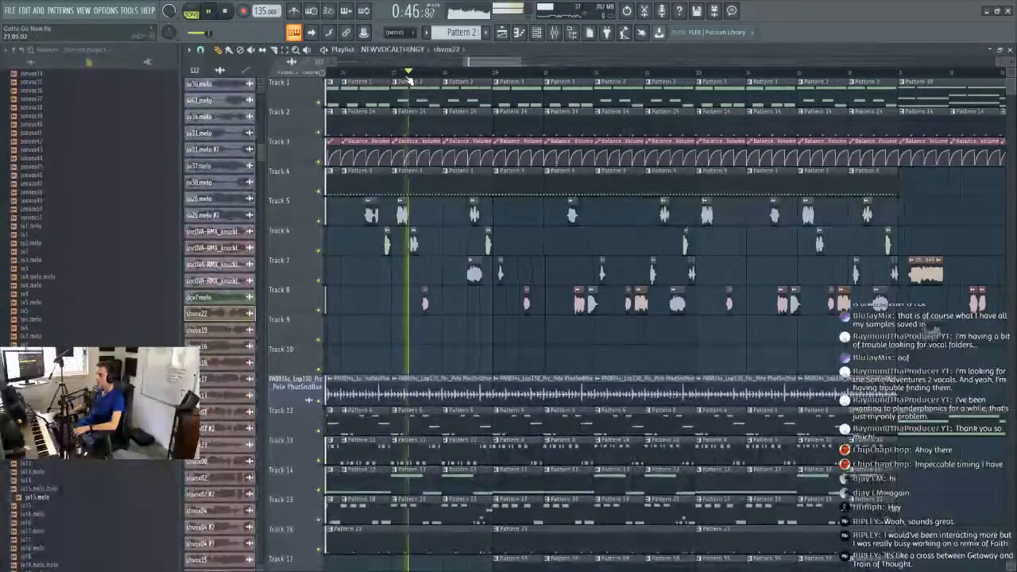
pyautogui.scroll(4, 445, 76)
pyautogui.press('space')
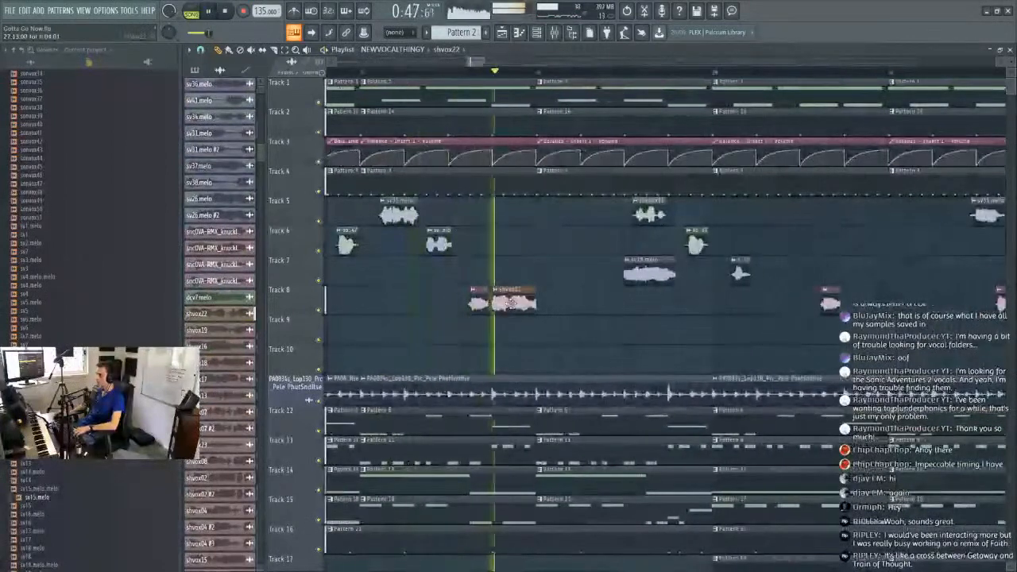
# Move the shvox22 clip on Track 8 about 1/4 beat later to 27:14 and replay the passage.
pyautogui.moveTo(513, 302); pyautogui.dragTo(524, 301)
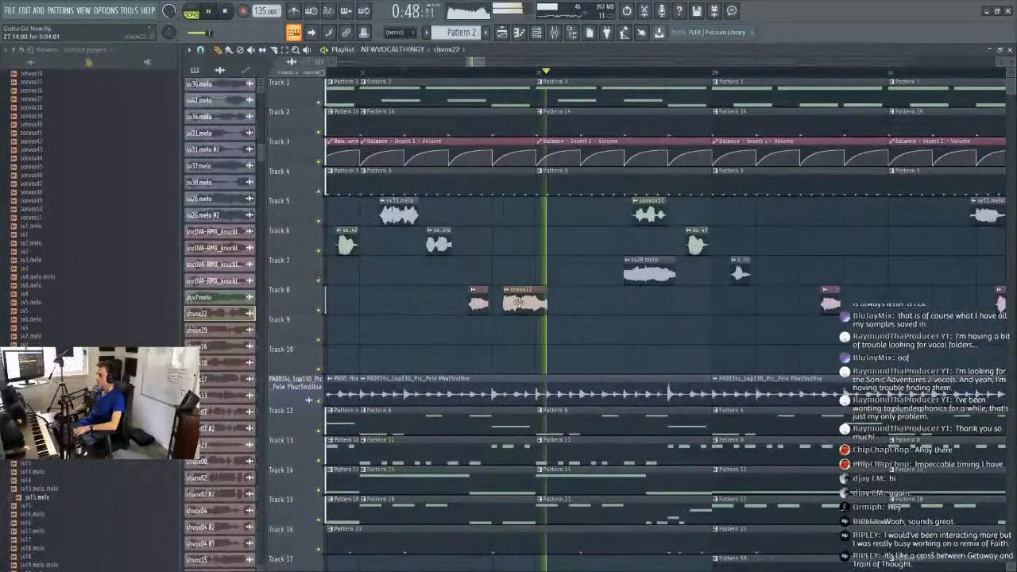
pyautogui.press('space')
pyautogui.press('space')
pyautogui.scroll(-3, 575, 68)
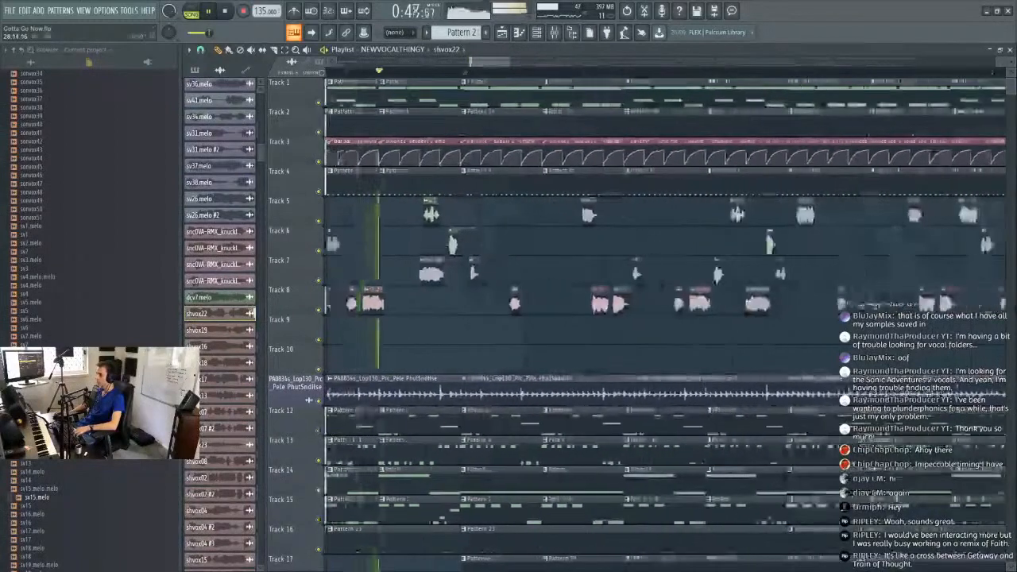
# Place a copy of bar 36's sv17.melo clip on Track 7 at the start of bar 28.
pyautogui.scroll(-2, 482, 78)
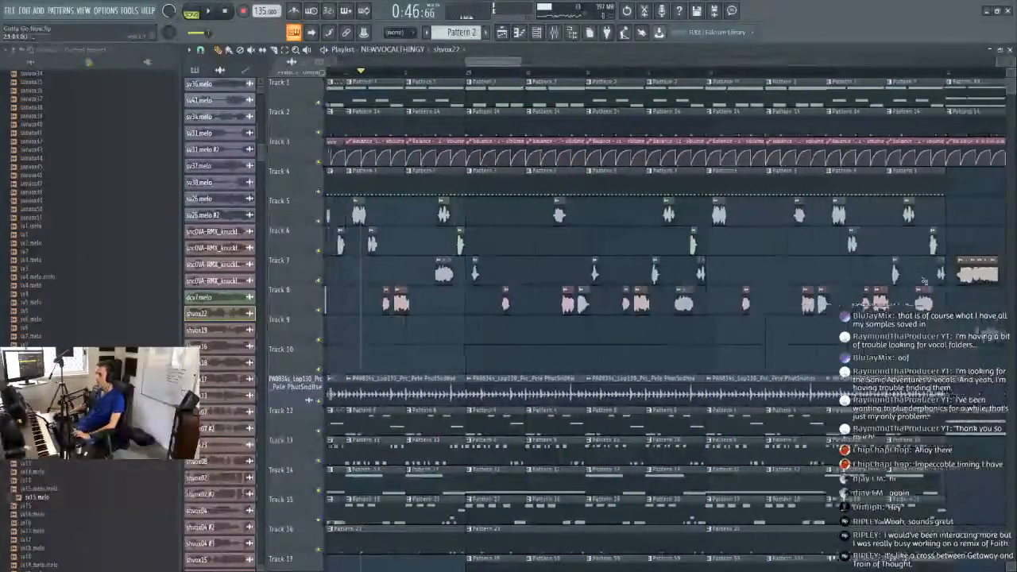
pyautogui.click(887, 271)
pyautogui.click(409, 272)
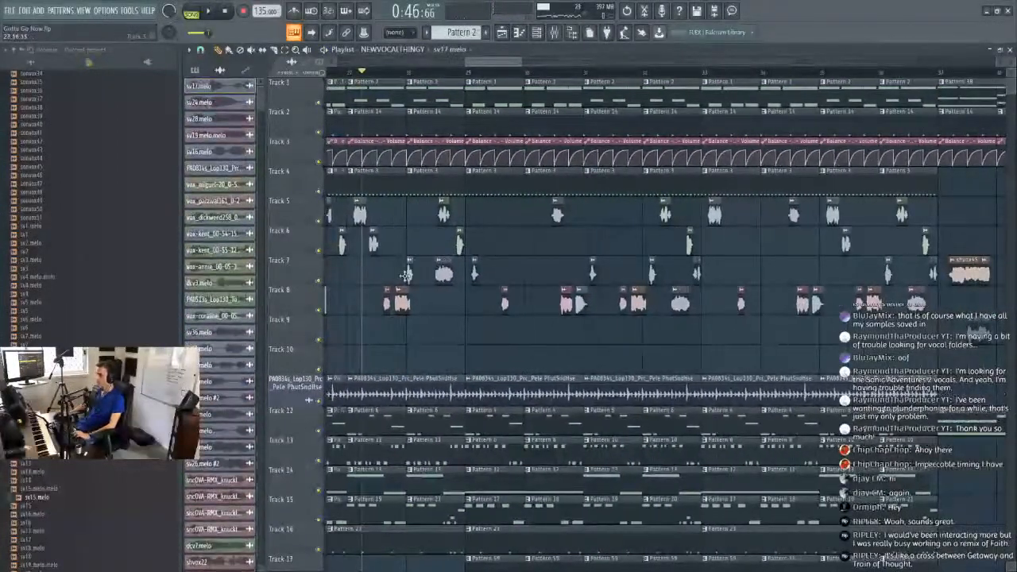
pyautogui.click(200, 50)
pyautogui.click(200, 50)
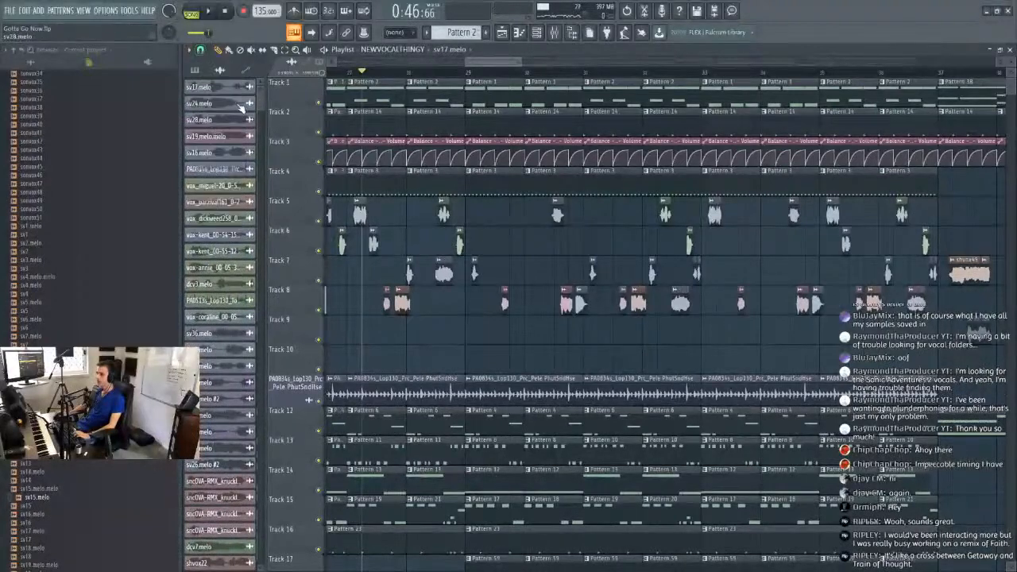
# Move bar 28's sv17.melo clip on Track 7 later to about 28:02:22 with grid snapping off, and replay the passage.
pyautogui.click(200, 50)
pyautogui.click(224, 101)
pyautogui.scroll(5, 365, 74)
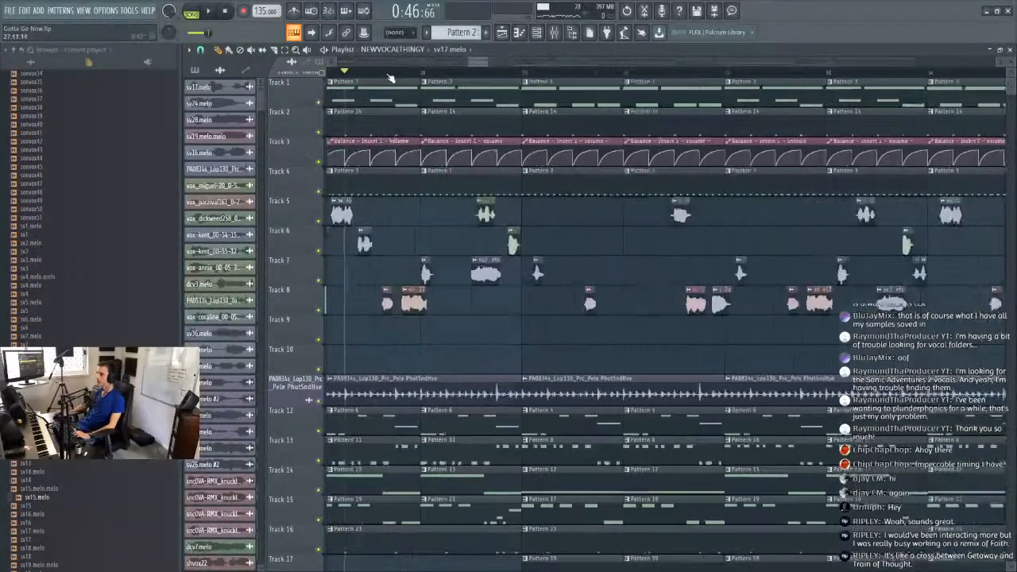
pyautogui.moveTo(517, 274); pyautogui.dragTo(558, 275)
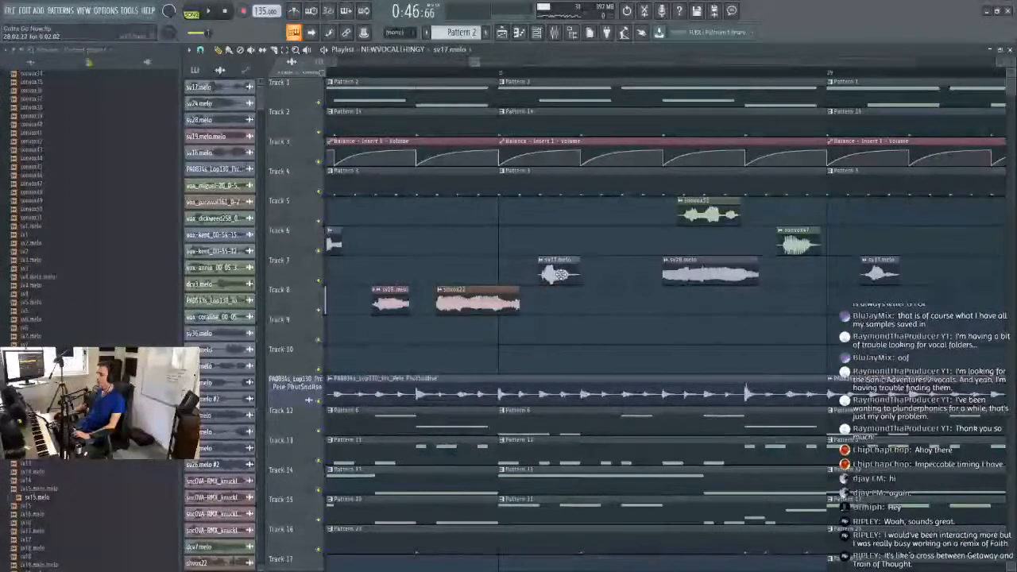
pyautogui.press('space')
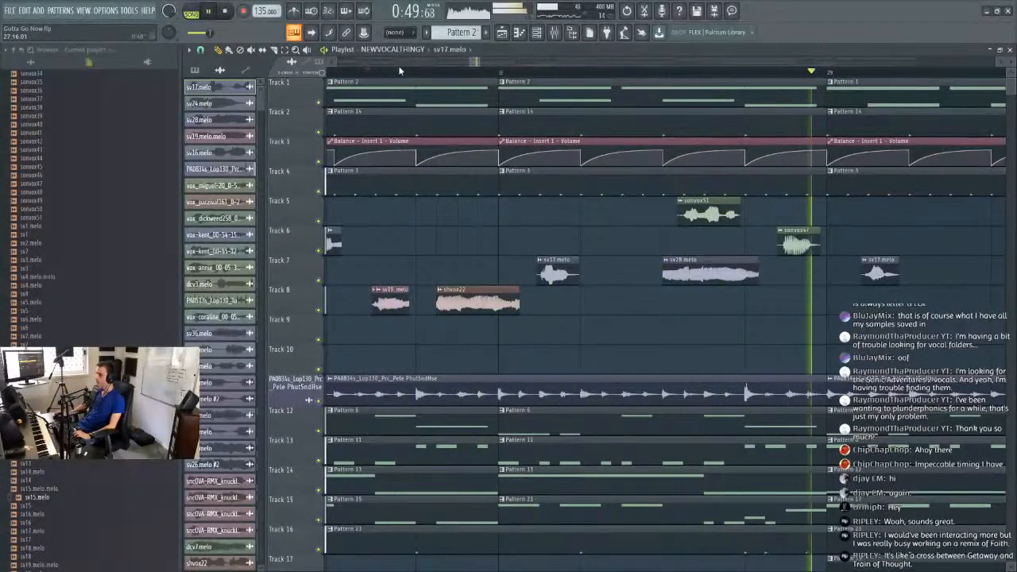
pyautogui.hscroll(1, 449, 68)
pyautogui.click(505, 73)
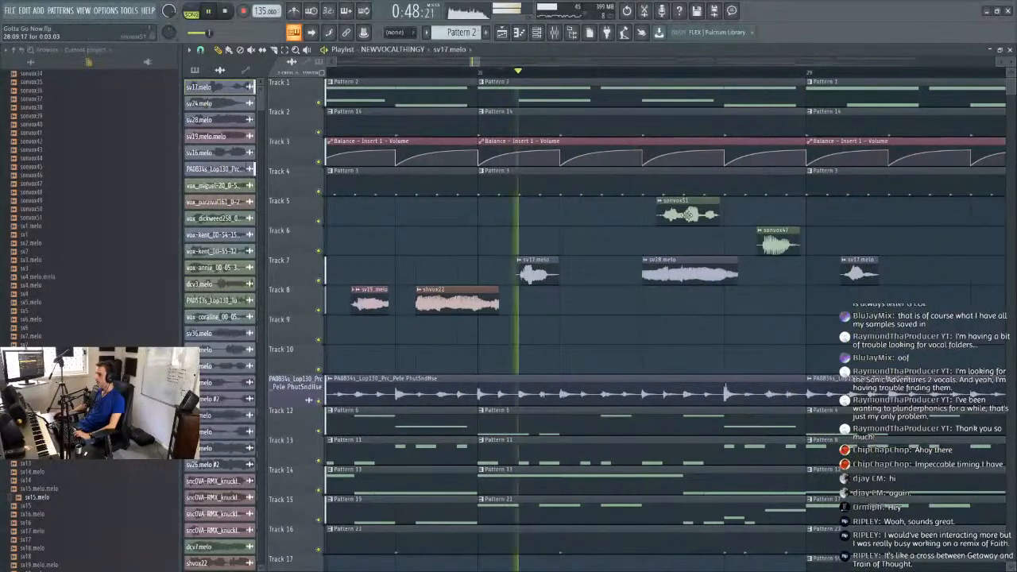
# Try the sonvox51 clip on Track 5 earlier at about 28:05, and move it to about 28:10.
pyautogui.moveTo(688, 214); pyautogui.dragTo(604, 216)
pyautogui.press('space')
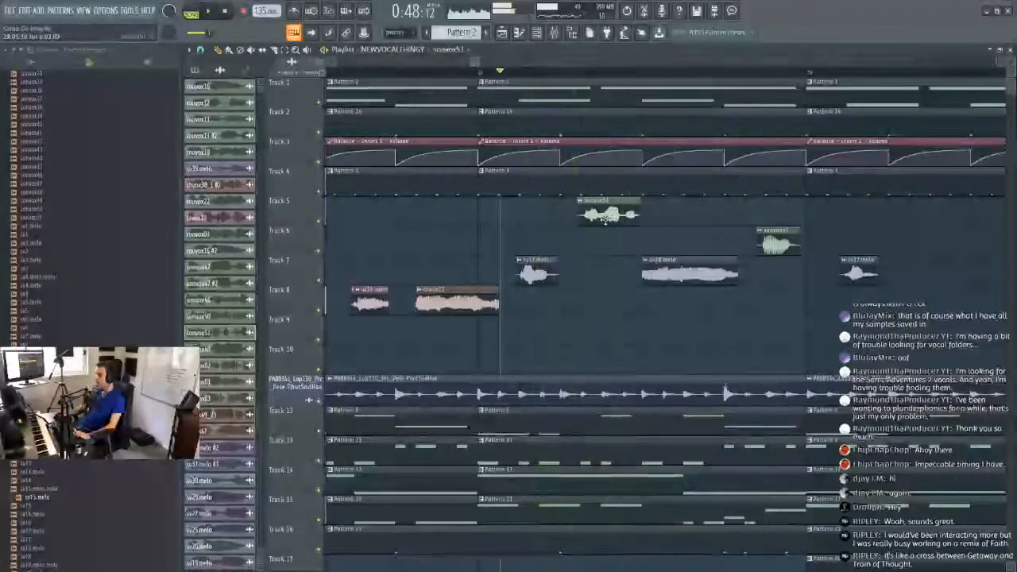
pyautogui.press('space')
pyautogui.moveTo(605, 214); pyautogui.dragTo(691, 221)
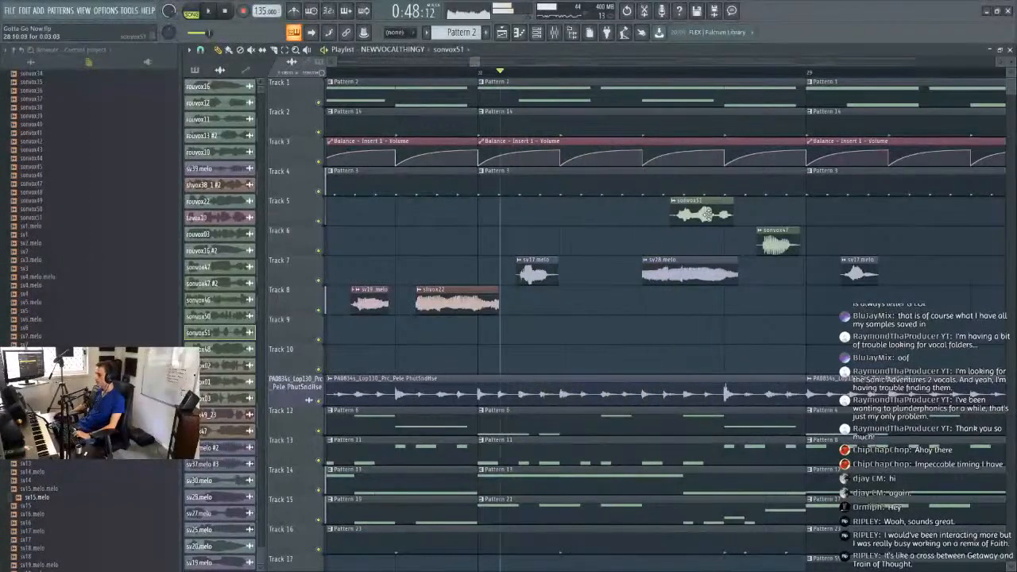
pyautogui.moveTo(709, 215); pyautogui.dragTo(700, 216)
pyautogui.press('space')
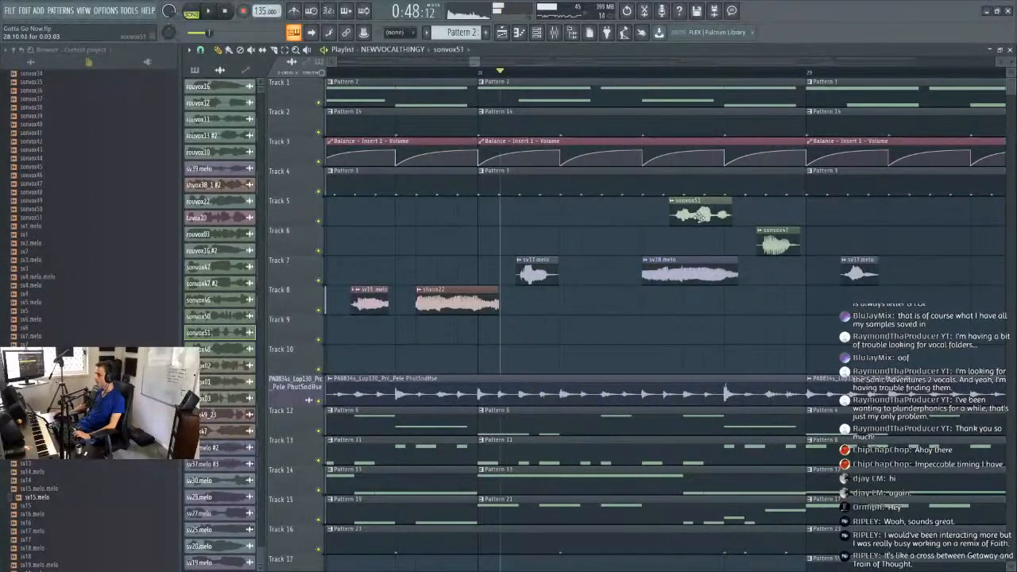
# Play on from bar 28 and inspect the sample settings of the Track 5 clip in bar 30.
pyautogui.scroll(-6, 586, 77)
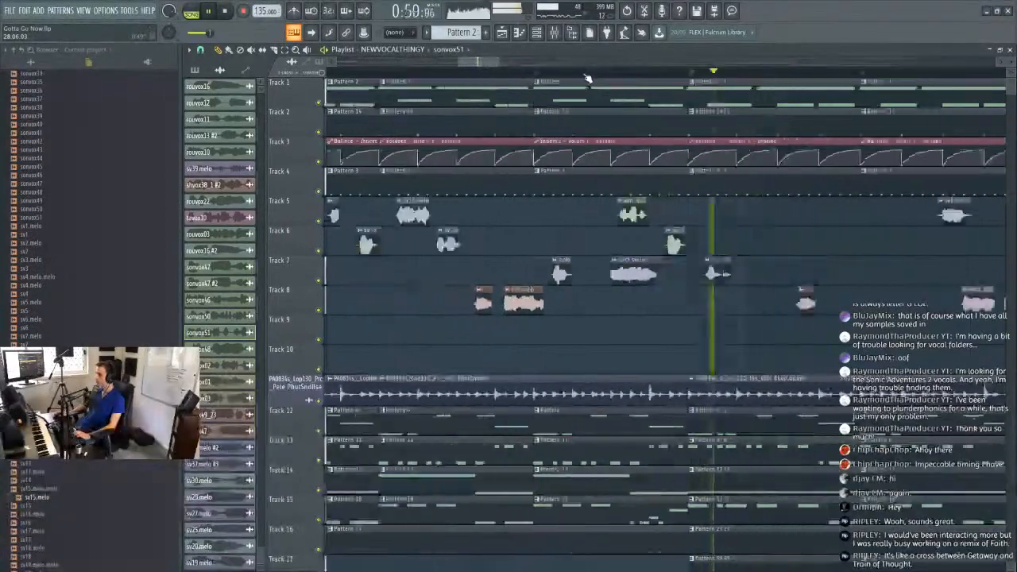
pyautogui.click(200, 50)
pyautogui.click(207, 198)
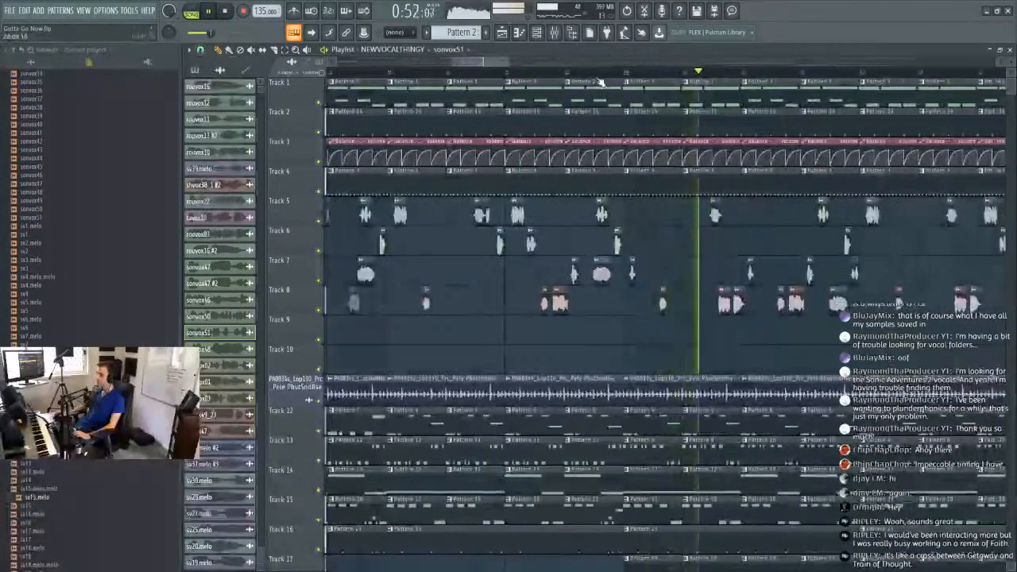
pyautogui.scroll(-4, 601, 79)
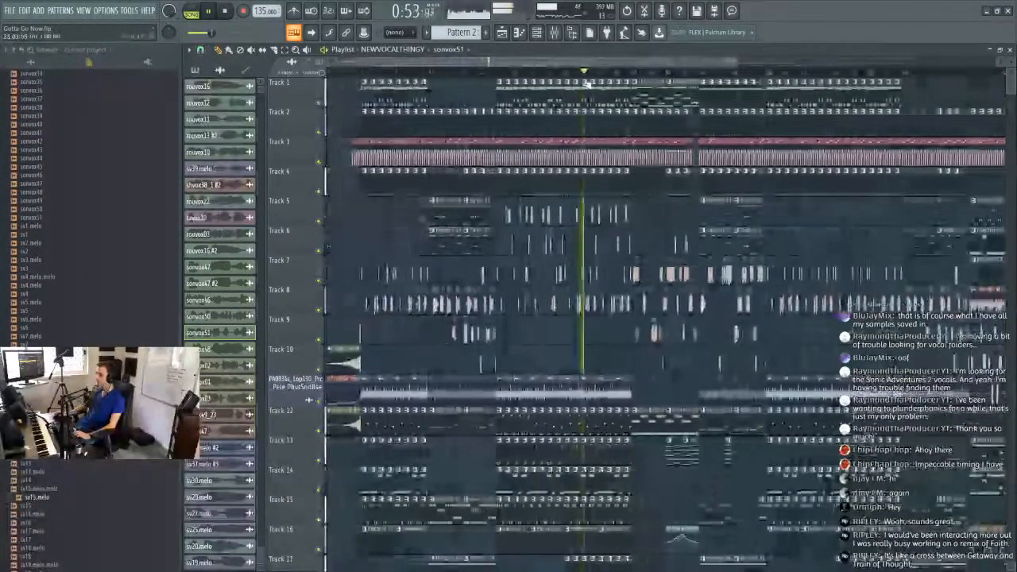
pyautogui.scroll(3, 568, 80)
pyautogui.scroll(5, 568, 81)
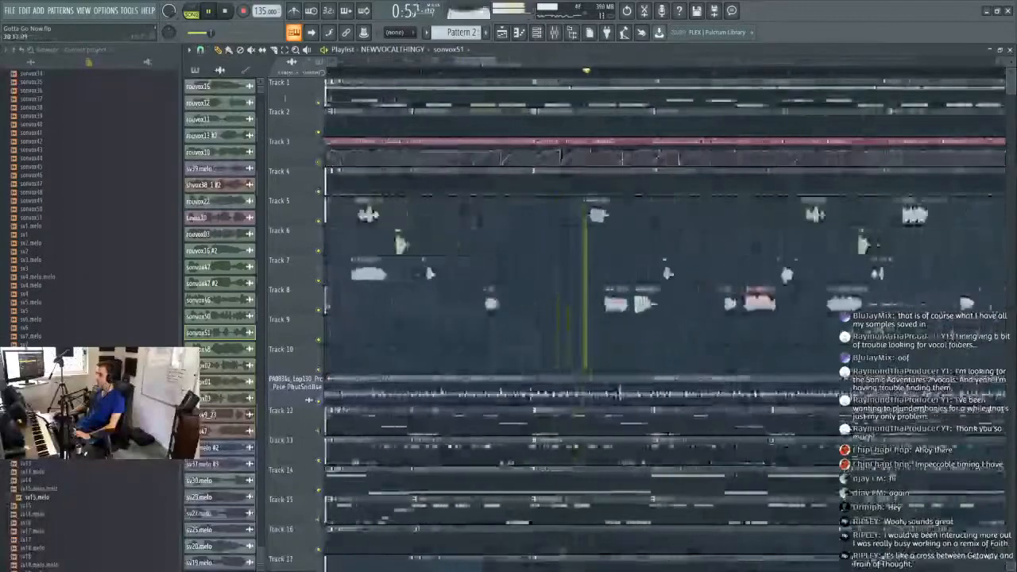
pyautogui.doubleClick(603, 214)
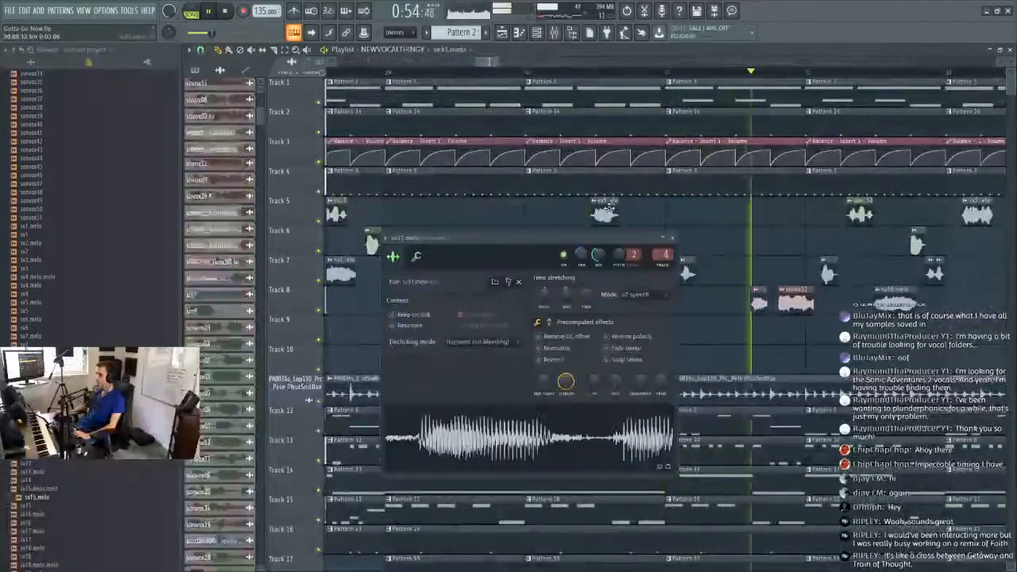
pyautogui.press('KP_Divide')
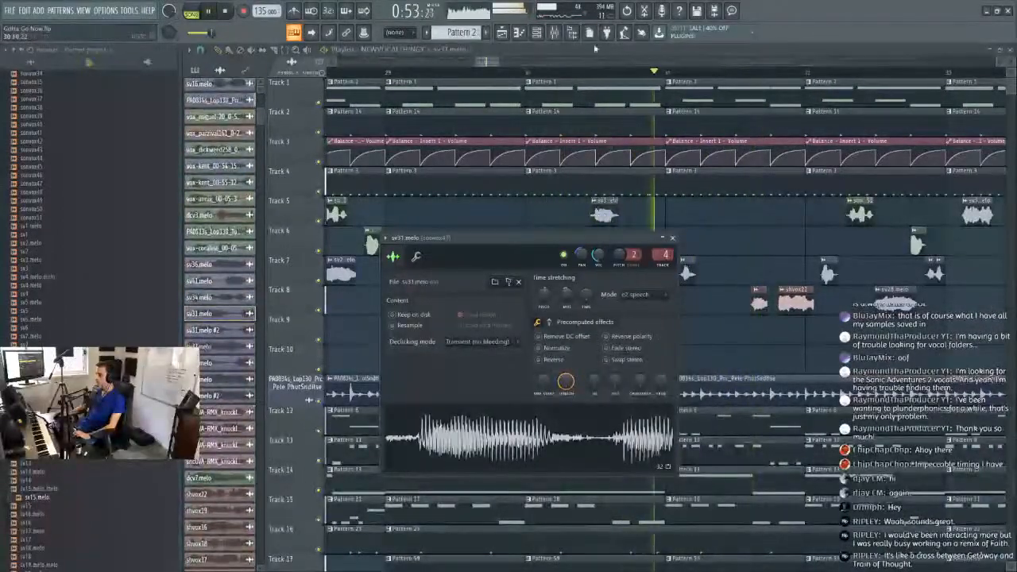
pyautogui.press('Escape')
pyautogui.scroll(-6, 531, 72)
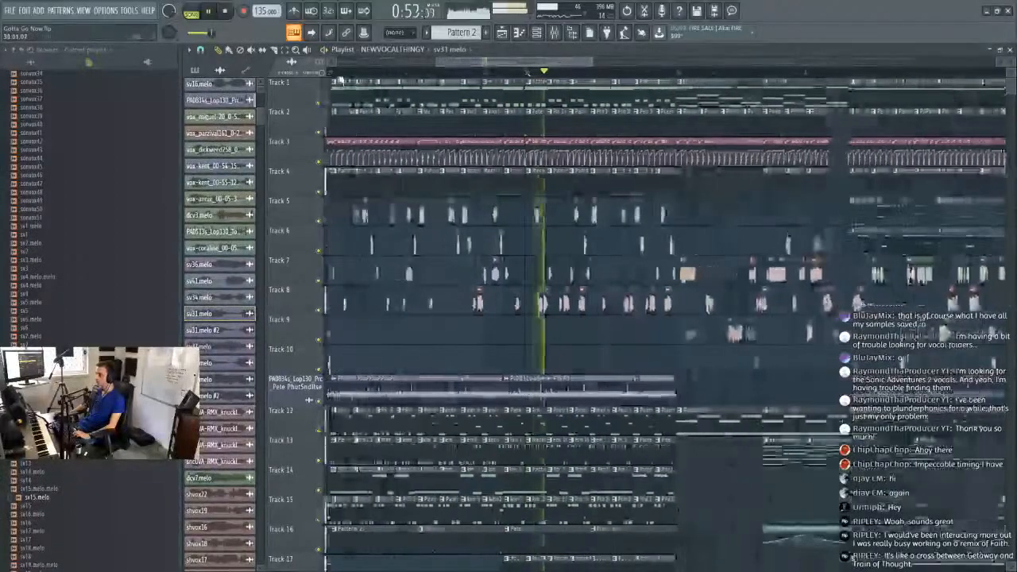
# Reopen the playlist, play from around bar 21, and open the sample settings for the Track 5 clip in bar 22.
pyautogui.click(527, 73)
pyautogui.scroll(4, 527, 72)
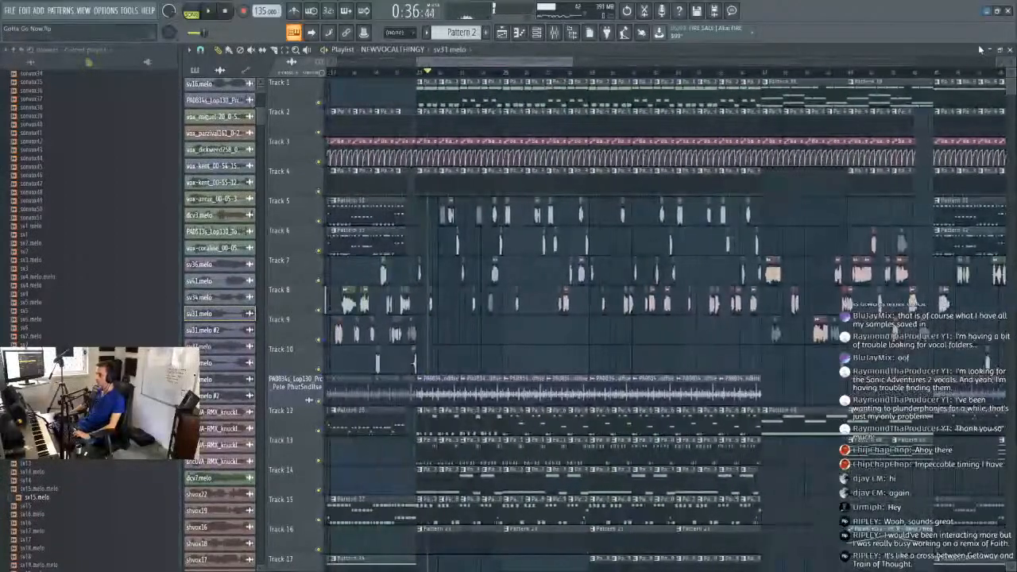
pyautogui.click(1010, 49)
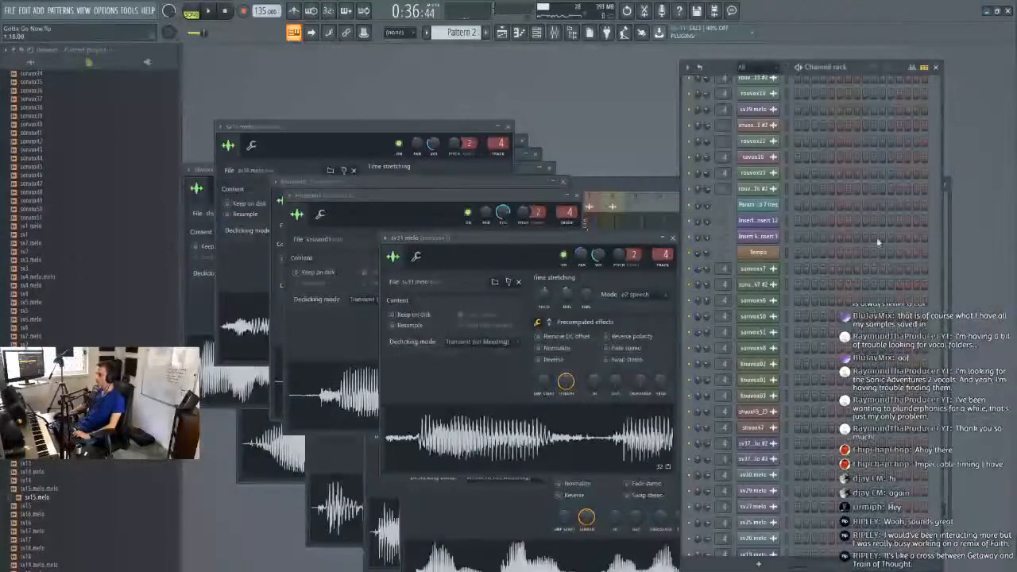
pyautogui.click(505, 34)
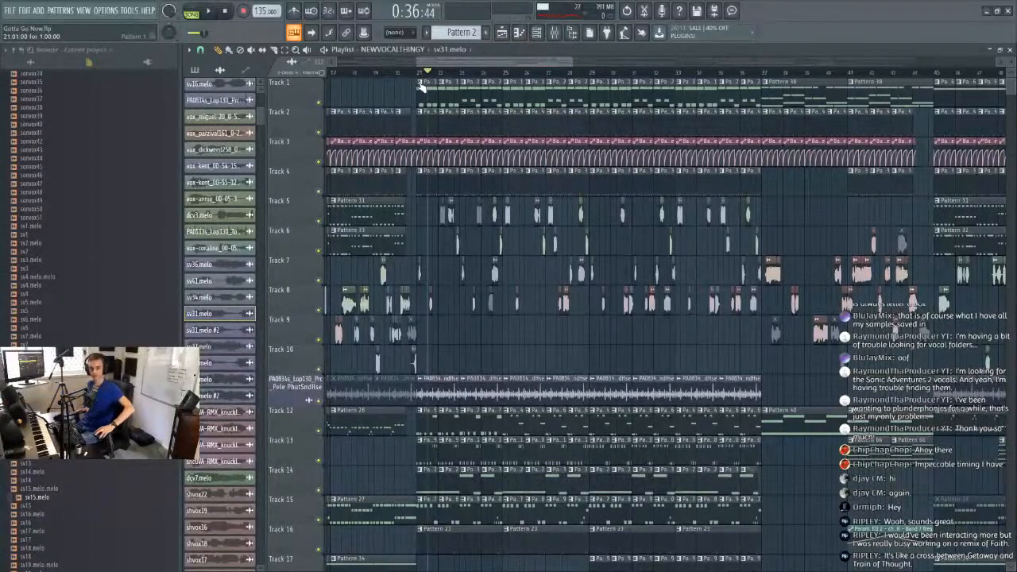
pyautogui.scroll(4, 427, 76)
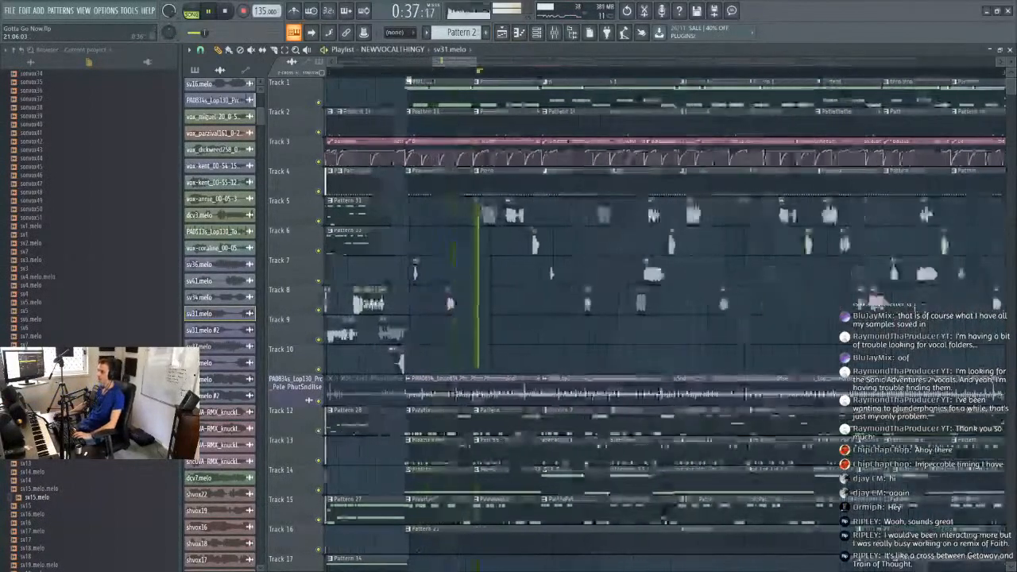
pyautogui.click(389, 72)
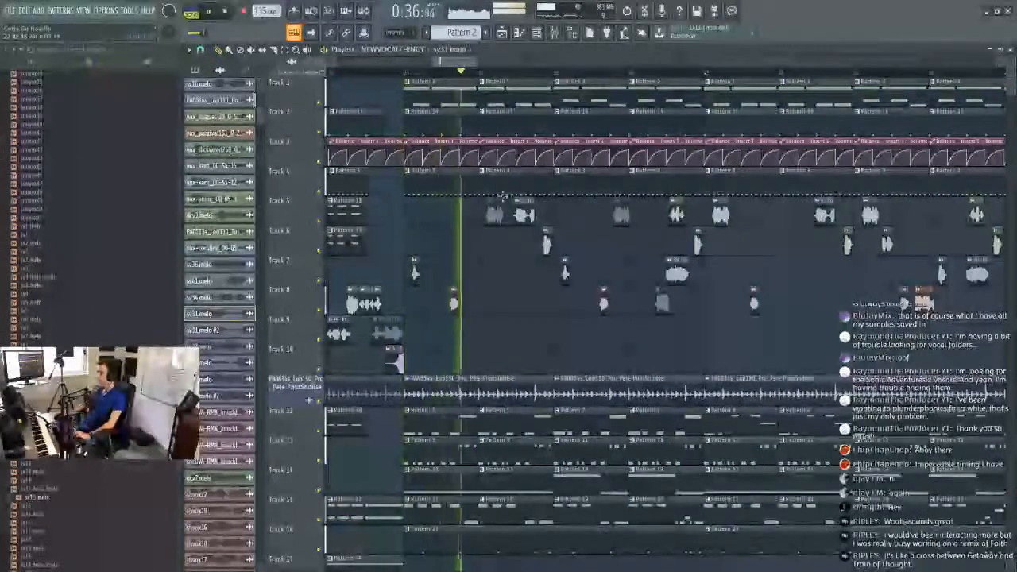
pyautogui.doubleClick(524, 215)
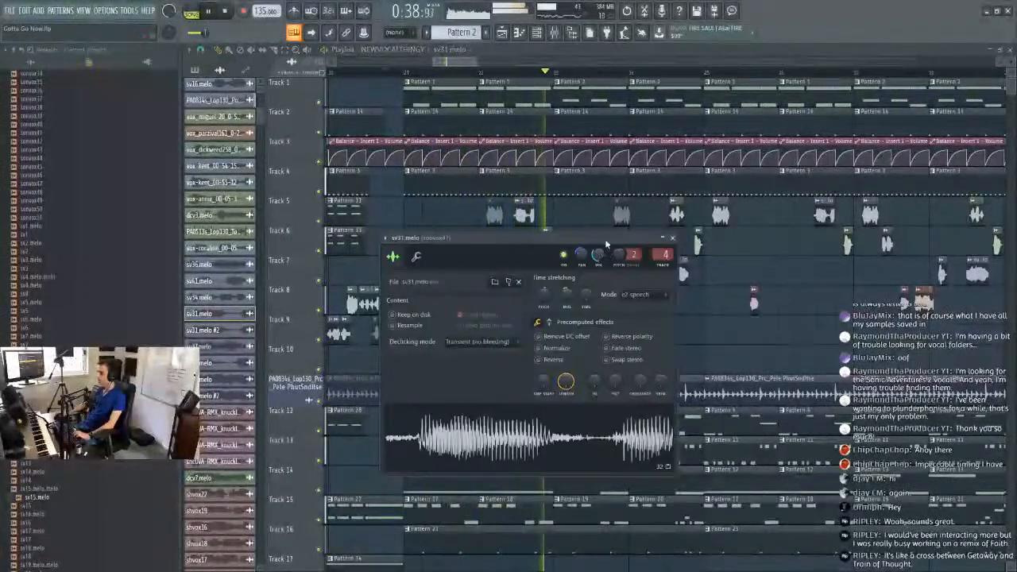
pyautogui.moveTo(606, 244); pyautogui.dragTo(909, 289)
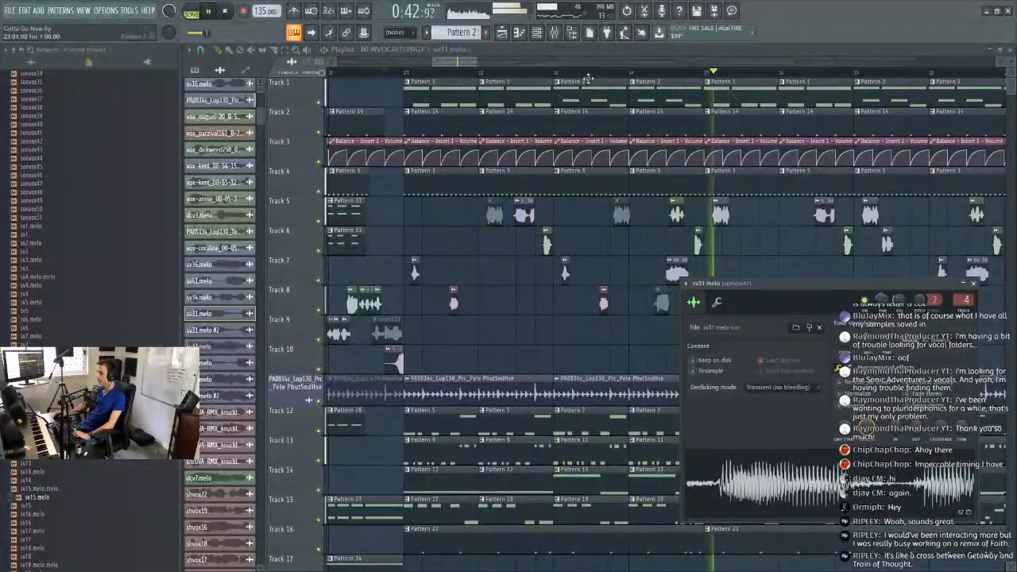
# Listen to the arrangement from bar 23 to bar 28 to check the timing of the vocal clips.
pyautogui.click(618, 73)
pyautogui.scroll(2, 722, 77)
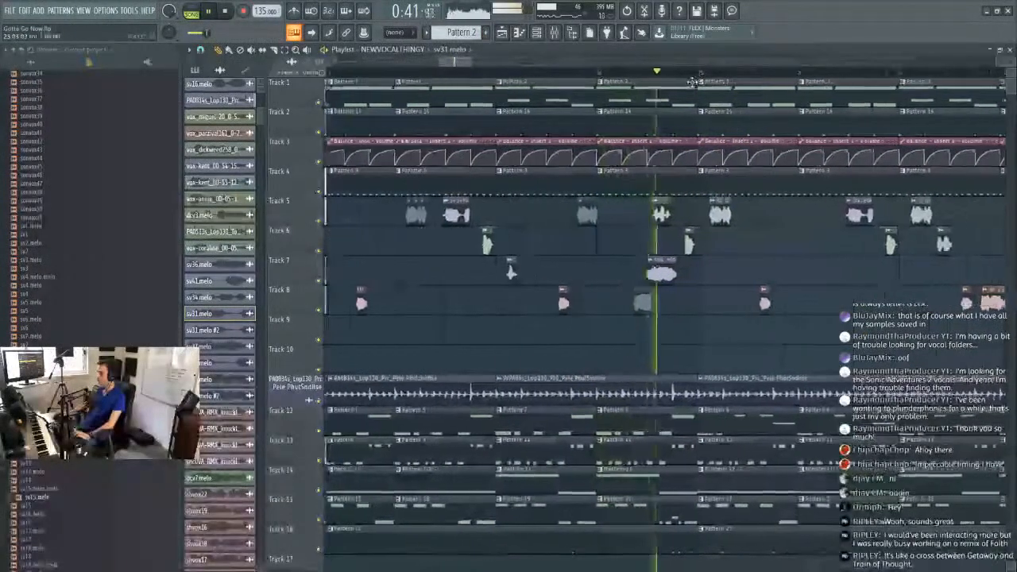
pyautogui.scroll(-3, 689, 131)
pyautogui.scroll(3, 583, 111)
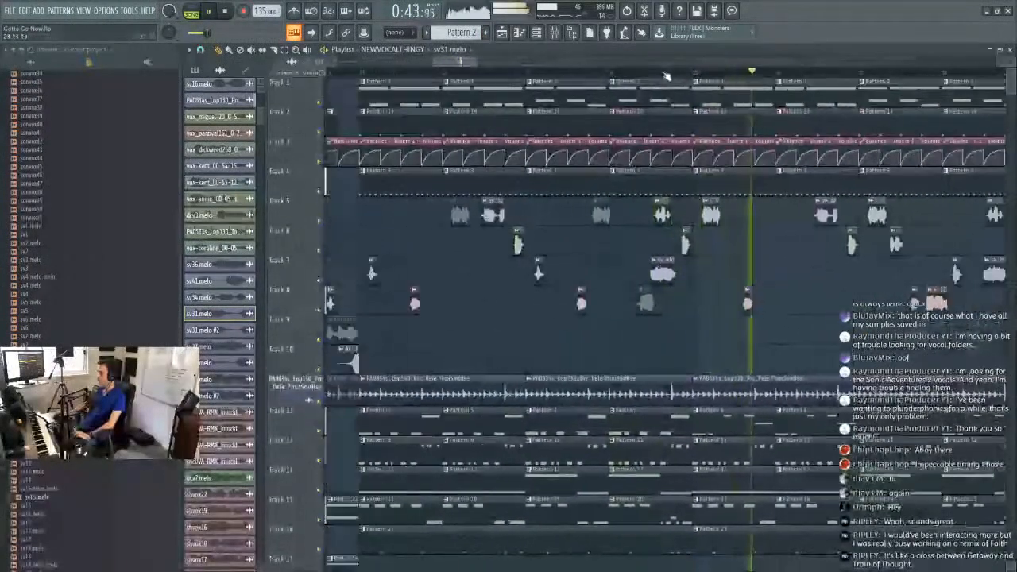
pyautogui.scroll(-3, 666, 76)
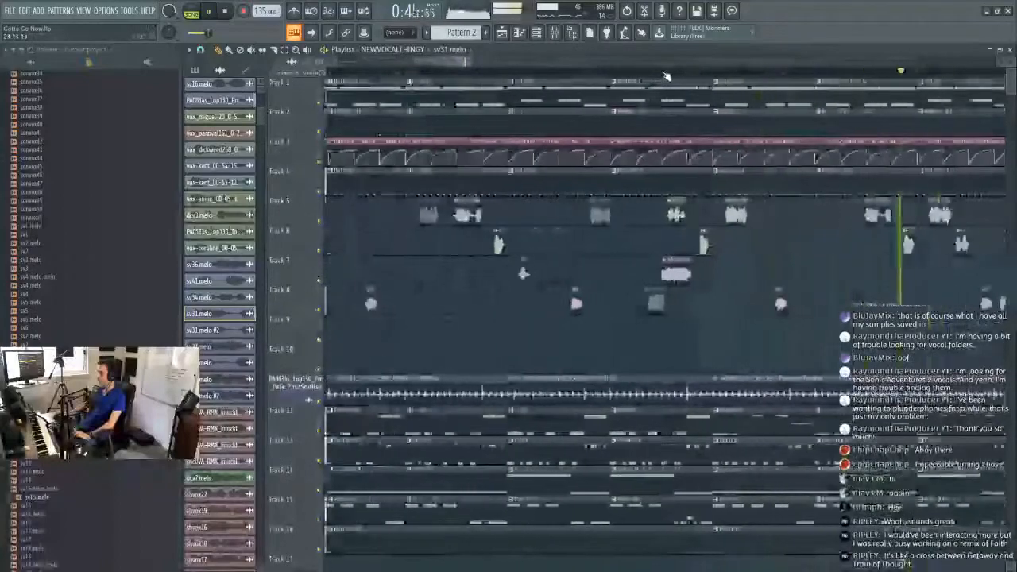
pyautogui.scroll(-4, 666, 76)
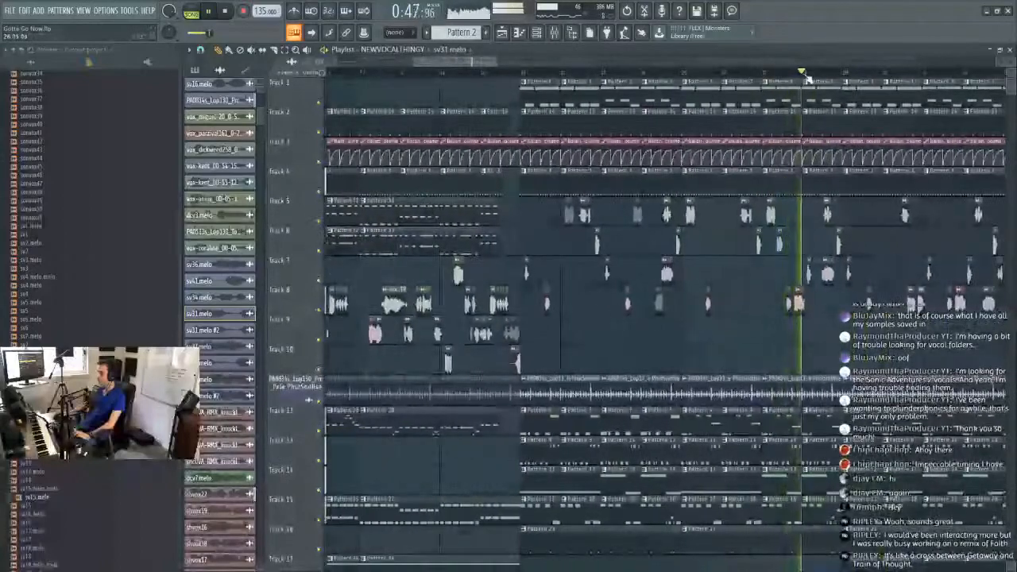
pyautogui.scroll(5, 795, 76)
pyautogui.click(588, 77)
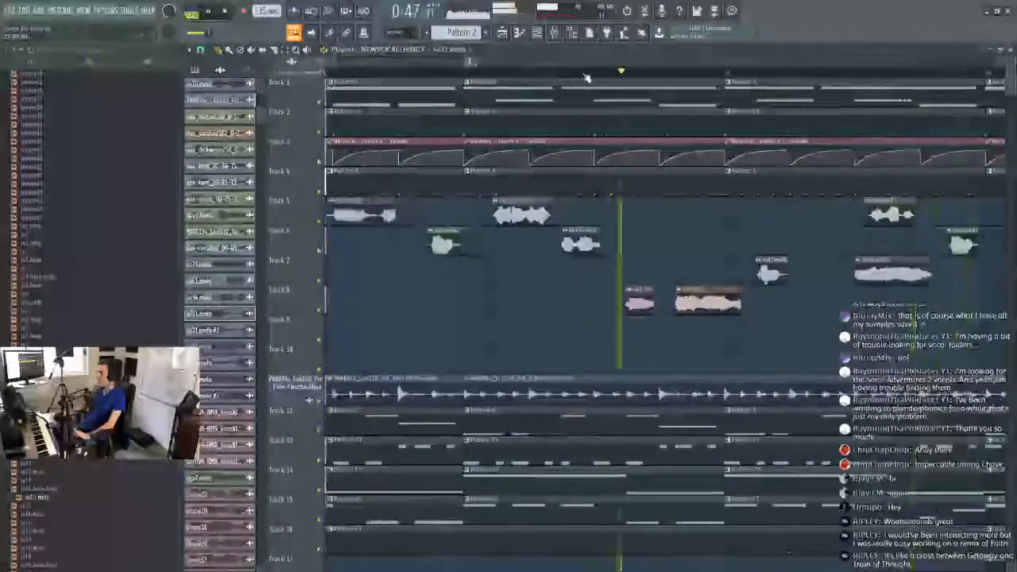
# Nudge bar 28's sv17.melo clip slightly earlier and move the sonvox51 clip on Track 5 to about 28:05:16, without grid snapping.
pyautogui.click(200, 50)
pyautogui.click(212, 102)
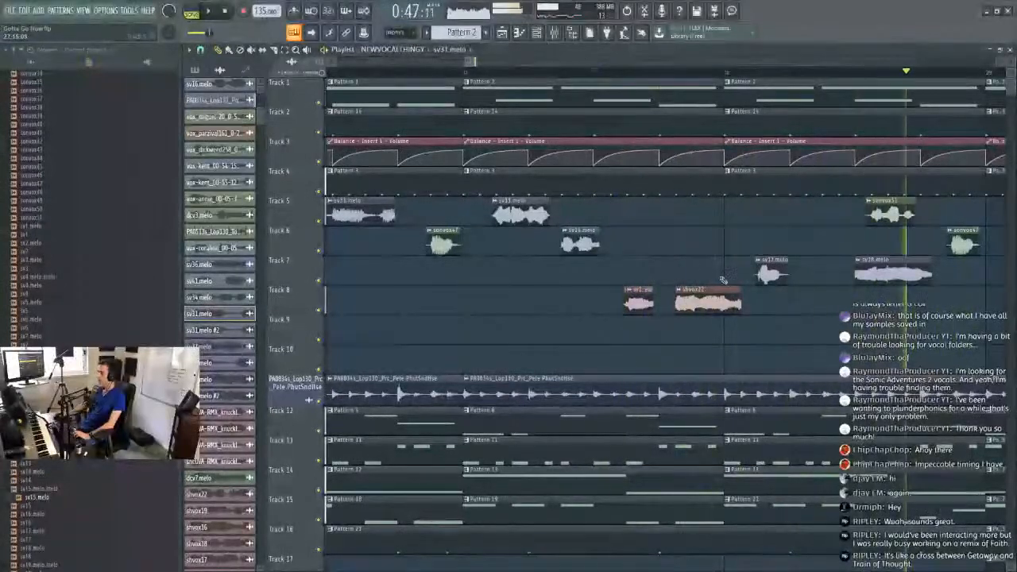
pyautogui.click(769, 275)
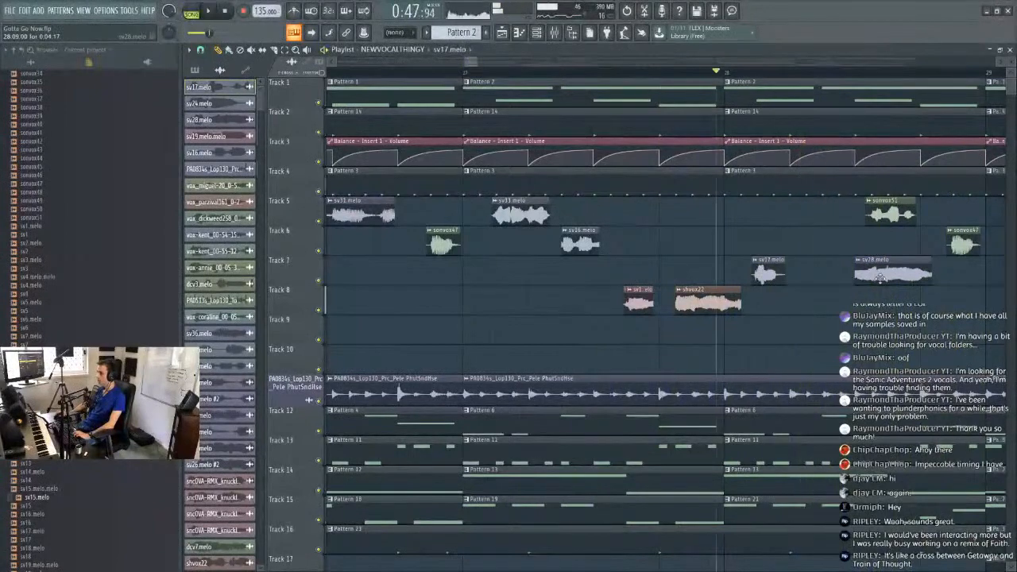
pyautogui.moveTo(892, 213); pyautogui.dragTo(827, 215)
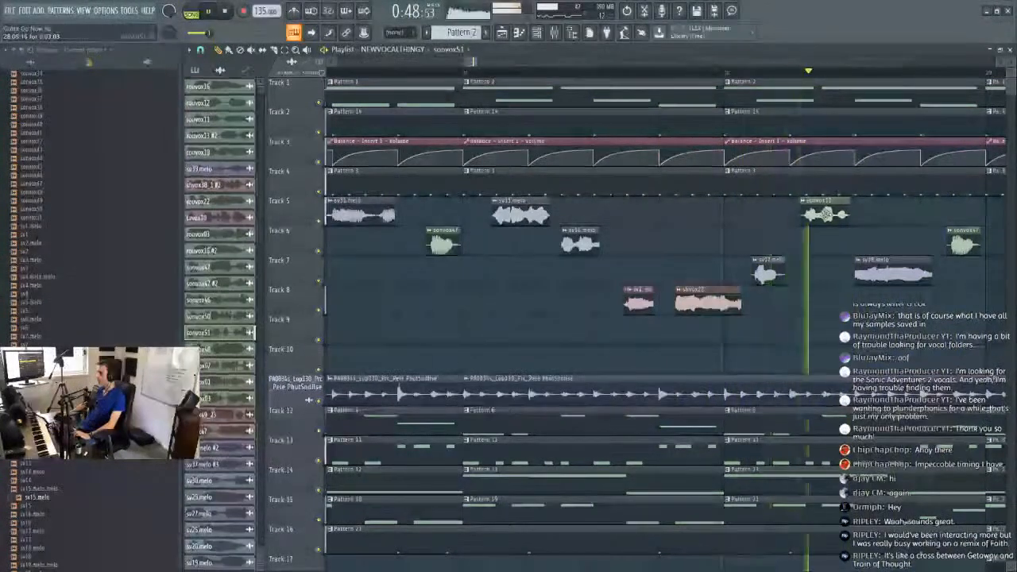
pyautogui.press('space')
# Inspect the sample settings of the sonvox51 clip in bar 28 while replaying the passage.
pyautogui.doubleClick(827, 214)
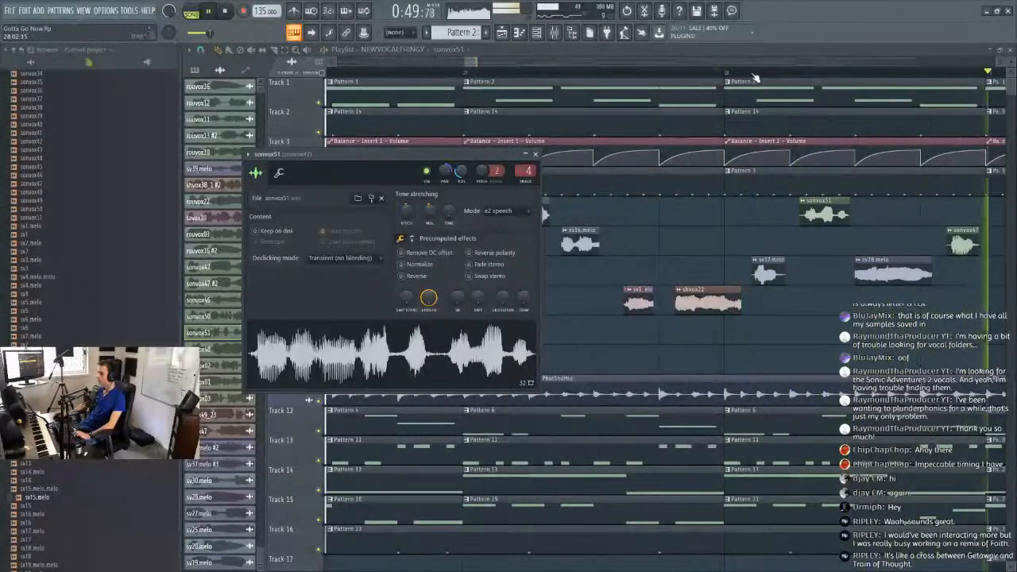
pyautogui.press('space')
pyautogui.press('Escape')
# Place a copy of the short vocal clip ending bar 36 on Track 7 at about 28:14, and replay bar 28.
pyautogui.scroll(-10, 518, 80)
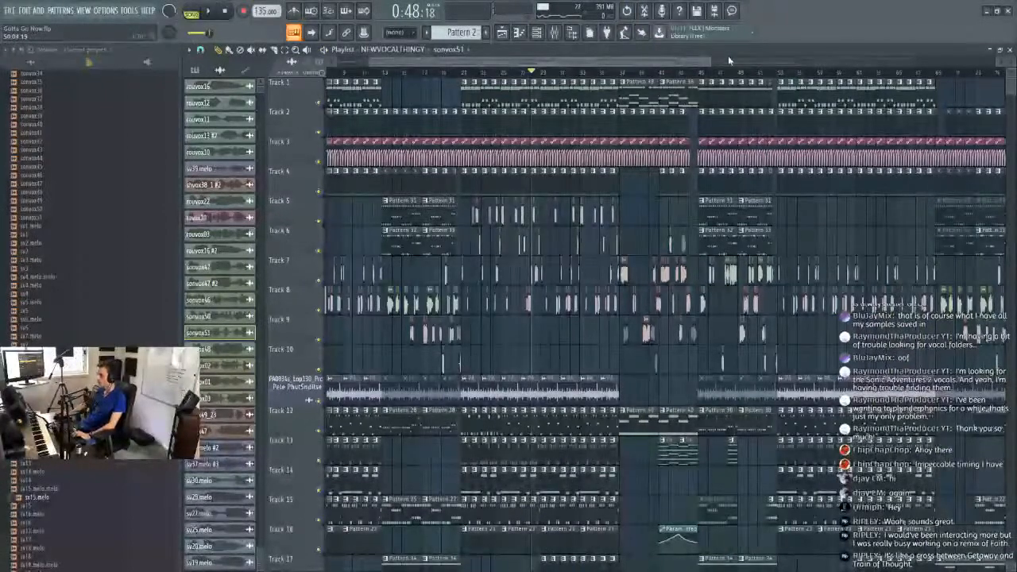
pyautogui.scroll(3, 667, 80)
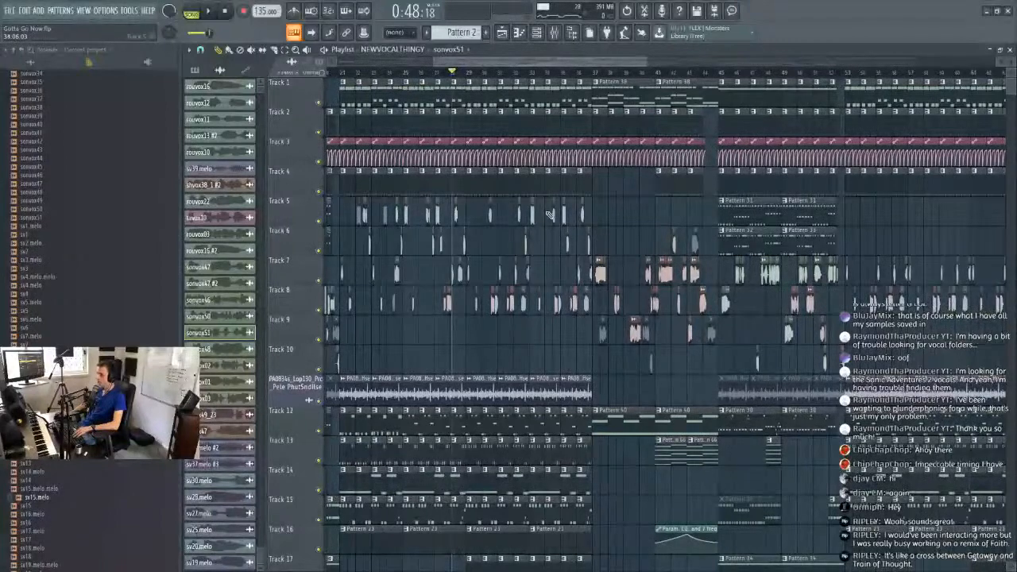
pyautogui.scroll(5, 584, 75)
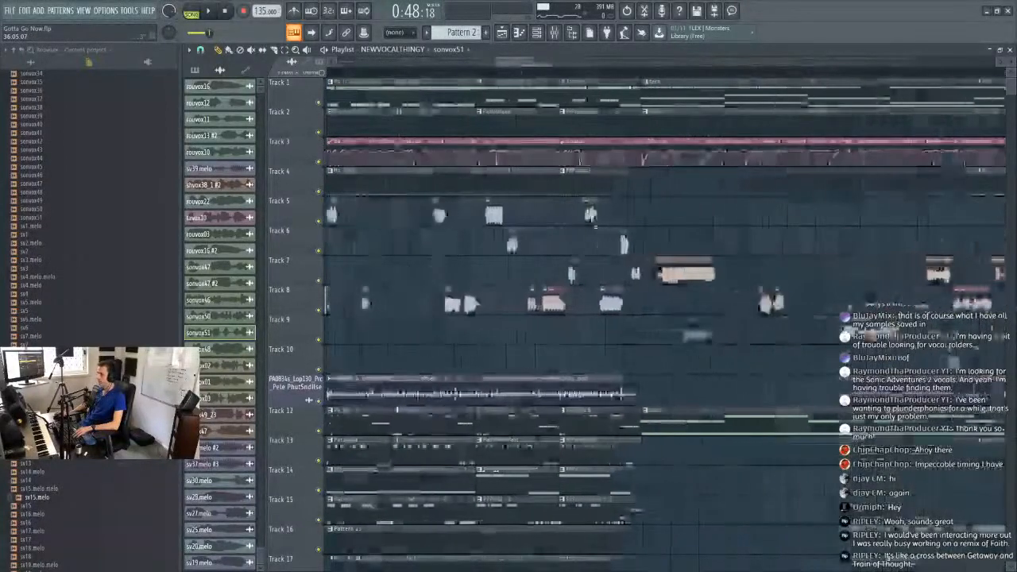
pyautogui.click(284, 53)
pyautogui.moveTo(608, 264); pyautogui.dragTo(658, 279)
pyautogui.moveTo(519, 63); pyautogui.dragTo(491, 62)
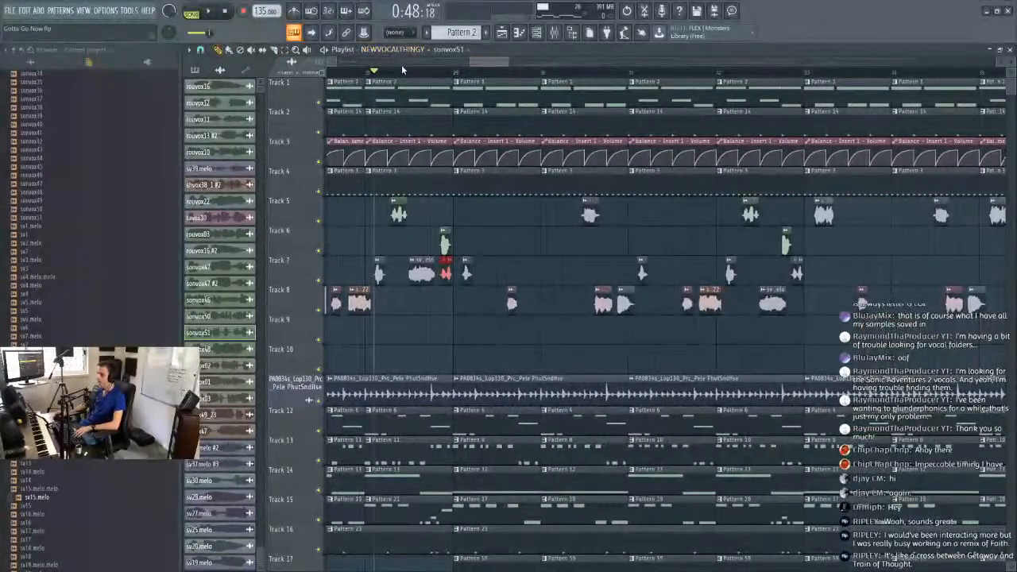
pyautogui.scroll(5, 405, 73)
pyautogui.scroll(3, 408, 75)
pyautogui.press('space')
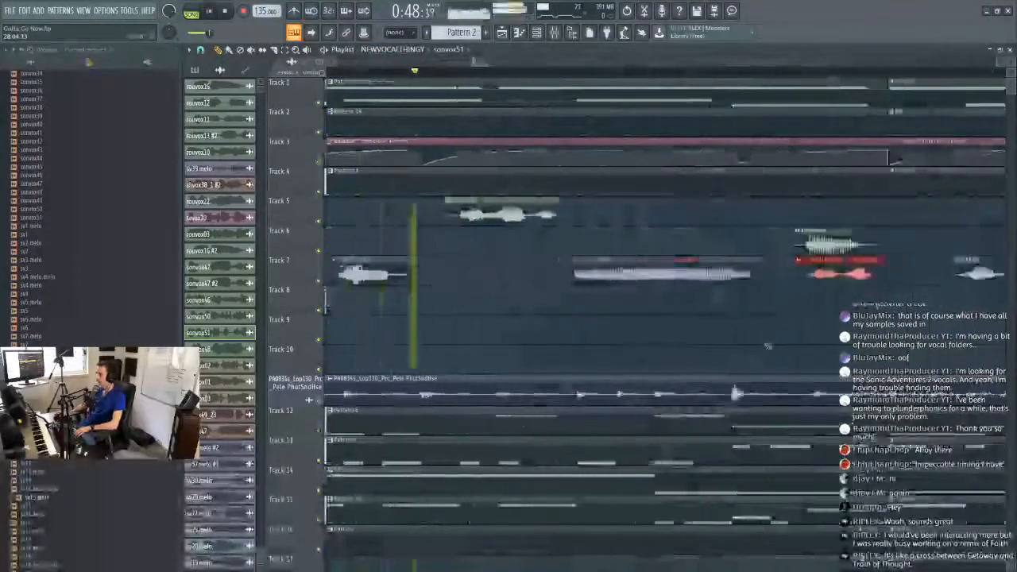
# Move the selected sv17.melo clips to Track 5 so they end at bar 29, and delete the sonvox47 clip under them on Track 6.
pyautogui.press('space')
pyautogui.press('space')
pyautogui.moveTo(852, 263); pyautogui.dragTo(774, 246)
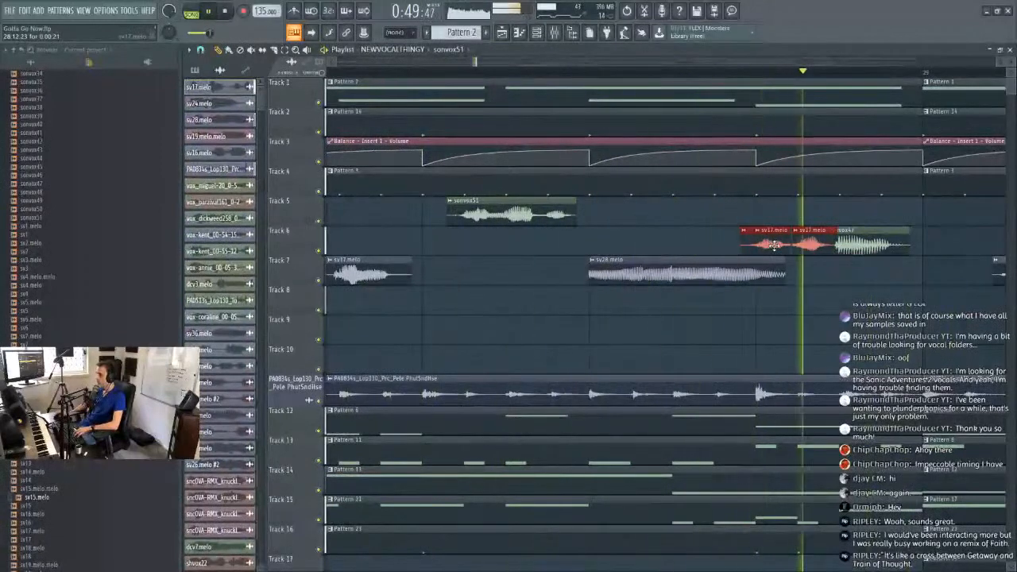
pyautogui.click(572, 70)
pyautogui.press('space')
pyautogui.press('space')
pyautogui.moveTo(766, 234); pyautogui.dragTo(849, 207)
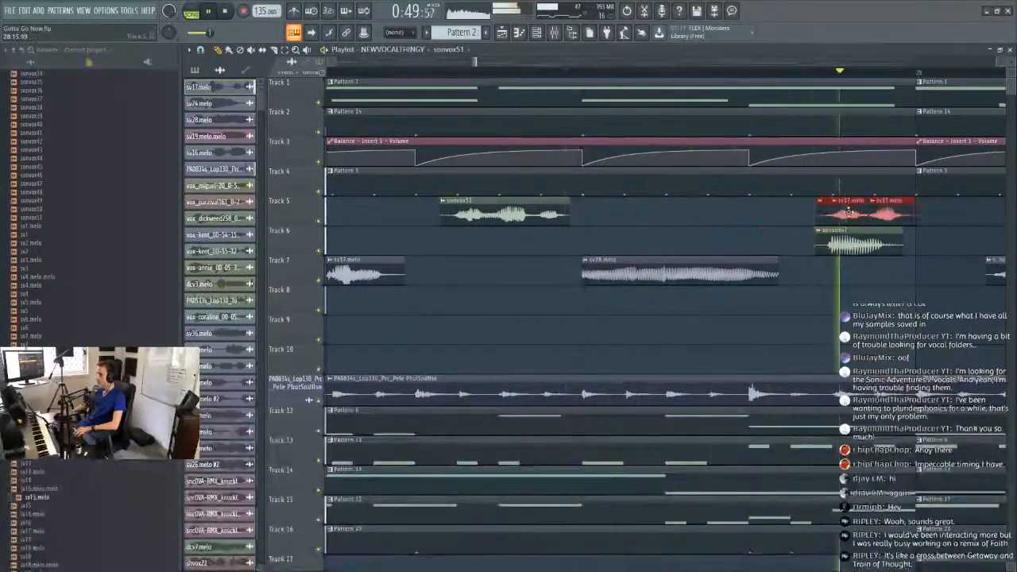
pyautogui.rightClick(847, 250)
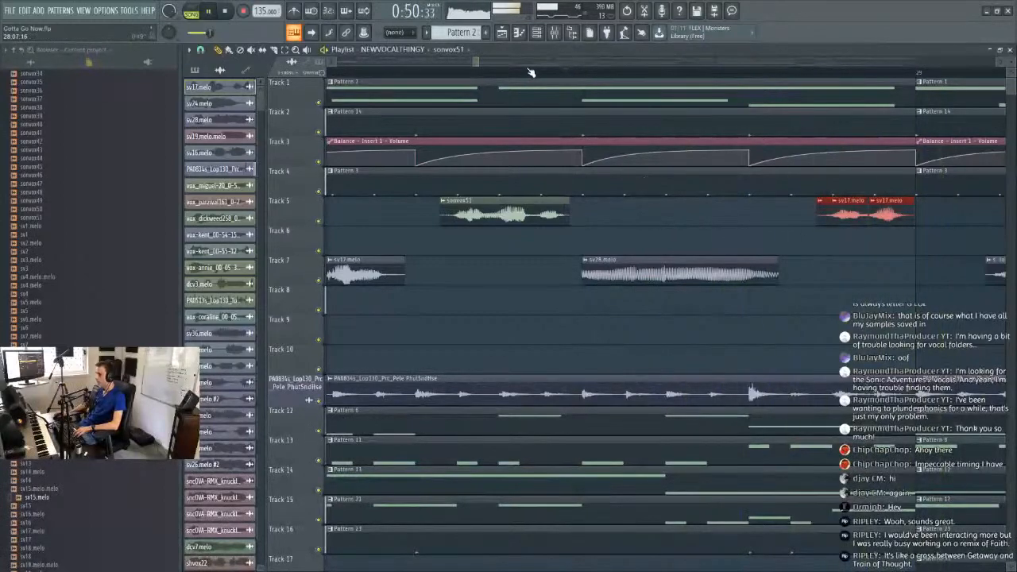
# Listen through bars 31 to 33, remove the sv17.melo clip early in bar 33, and nudge the sv33.melo clip earlier to 33:03:23.
pyautogui.scroll(-5, 531, 72)
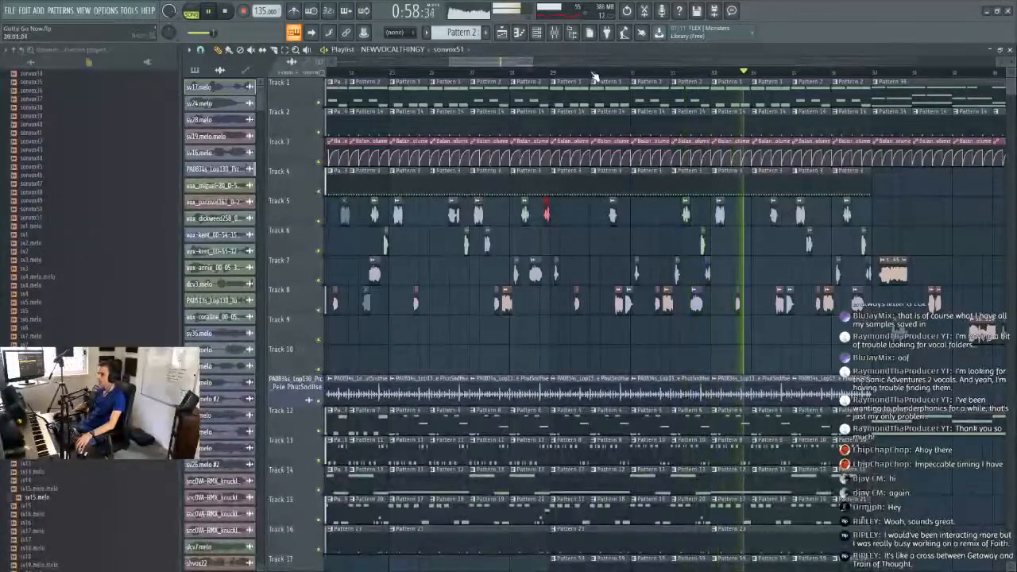
pyautogui.click(653, 73)
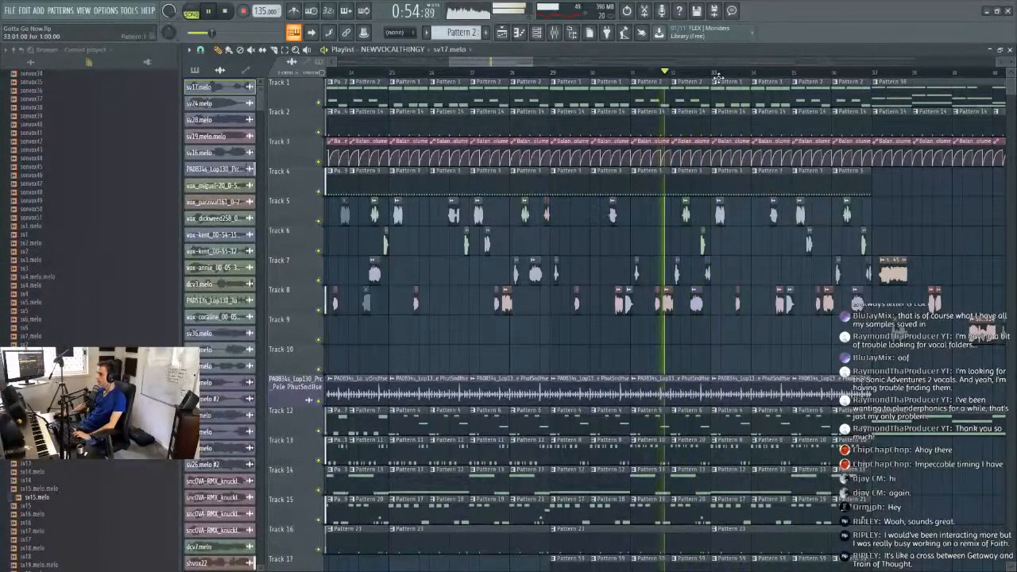
pyautogui.scroll(6, 722, 77)
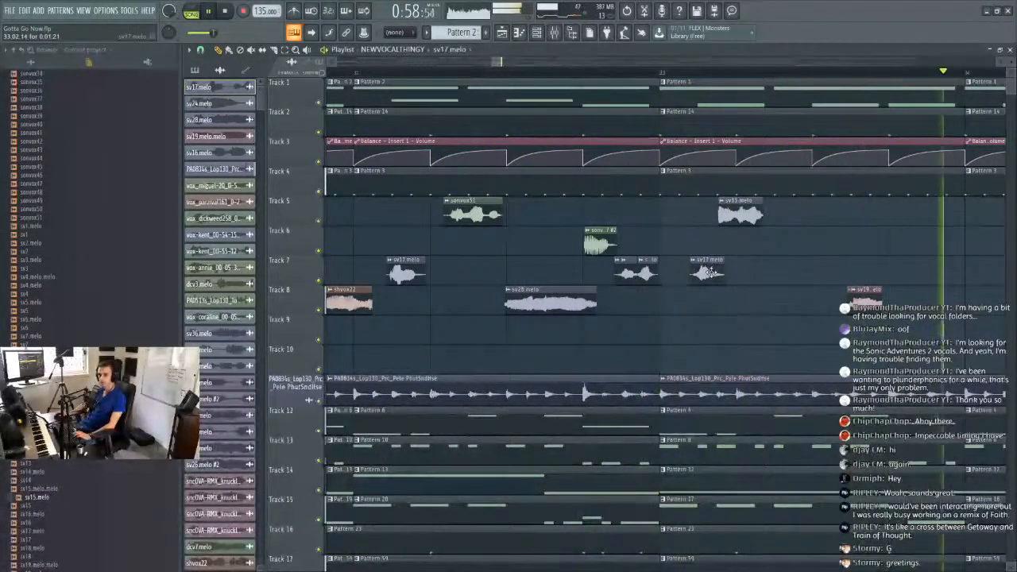
pyautogui.click(733, 220)
pyautogui.press('space')
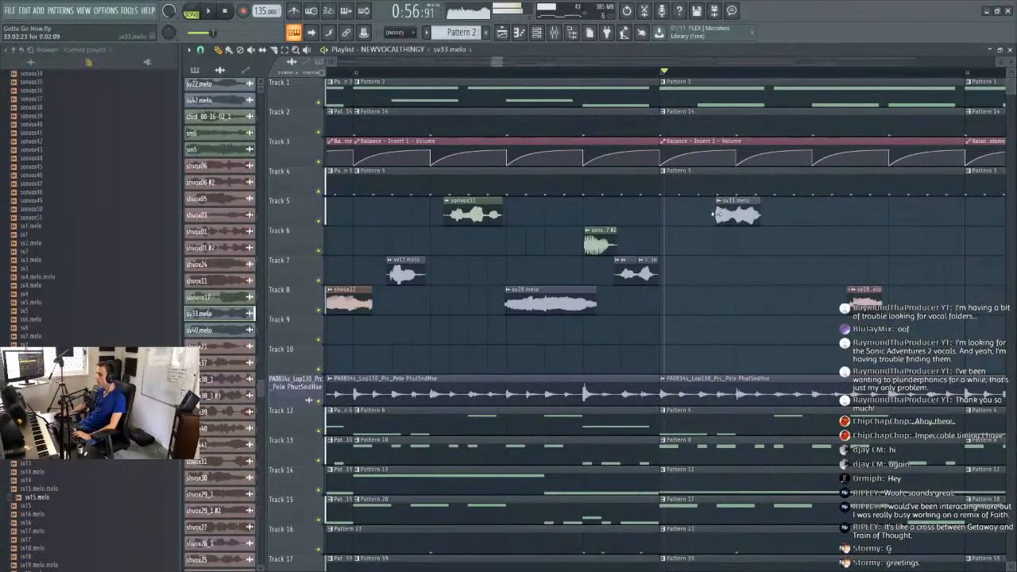
pyautogui.hotkey('ctrl', 'z')
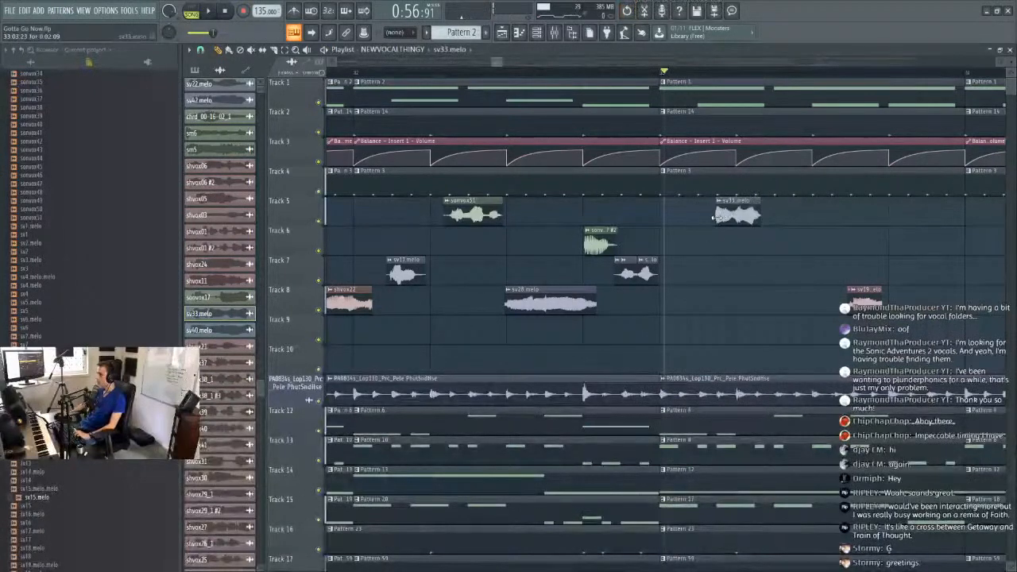
# Listen to the passage from bar 30 to bar 36 to check the vocal clip timing, and glance at the sonvox51 sample settings.
pyautogui.scroll(-5, 684, 74)
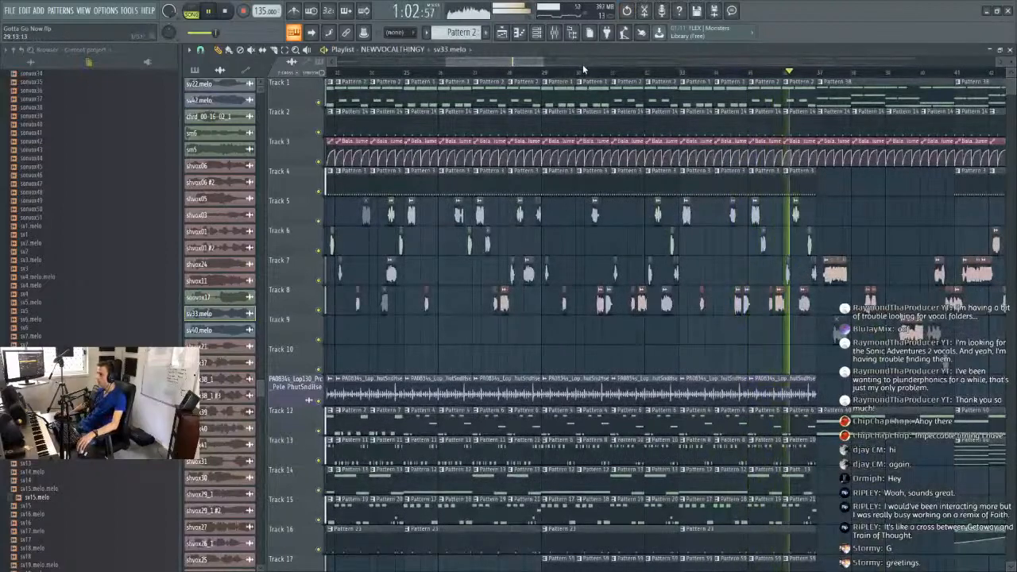
pyautogui.click(592, 66)
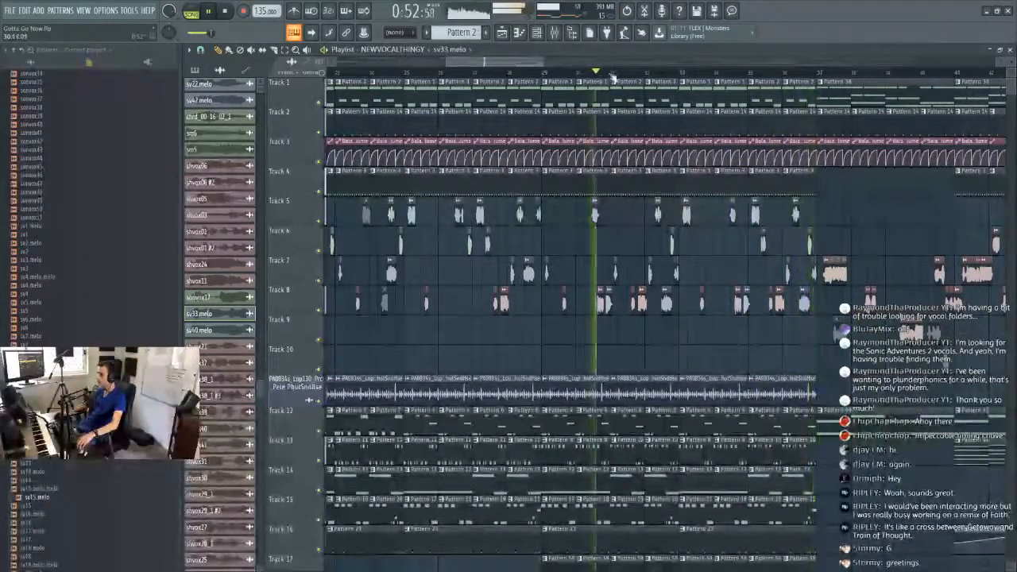
pyautogui.click(719, 65)
pyautogui.scroll(3, 720, 65)
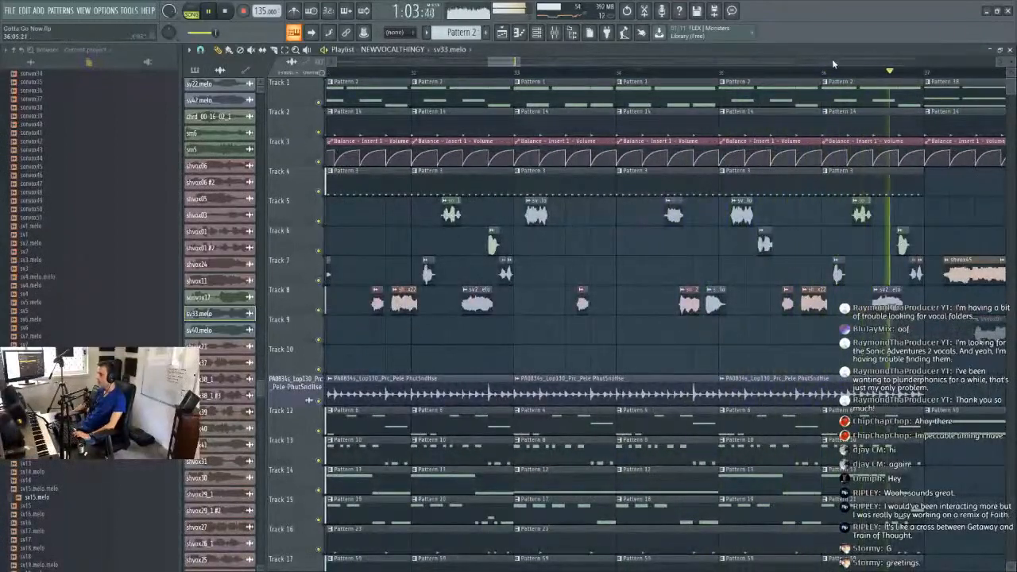
pyautogui.scroll(3, 851, 75)
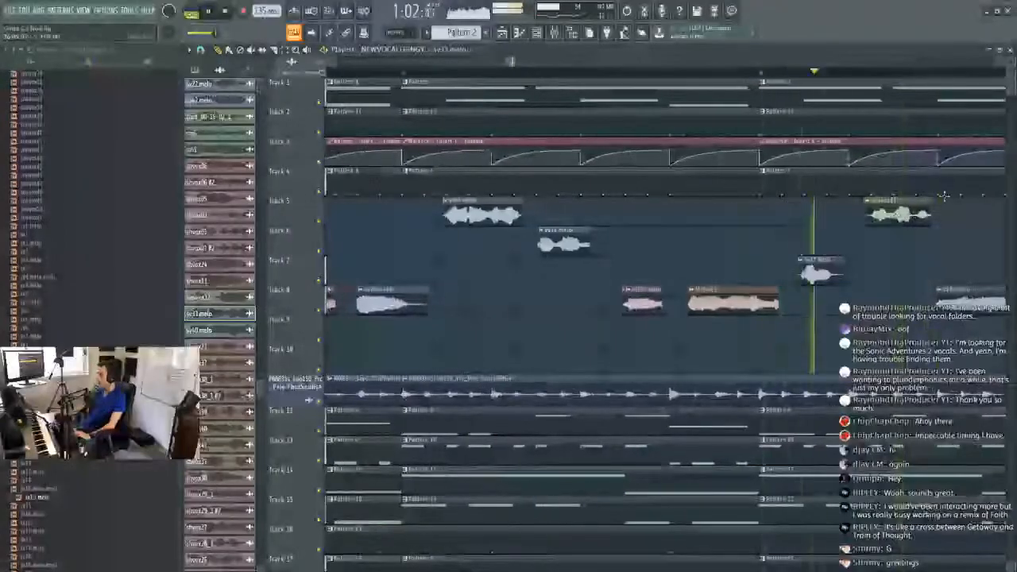
pyautogui.moveTo(896, 214)
pyautogui.mouseDown()
pyautogui.moveTo(871, 214)
pyautogui.moveTo(926, 215)
pyautogui.moveTo(896, 215)
pyautogui.mouseUp()
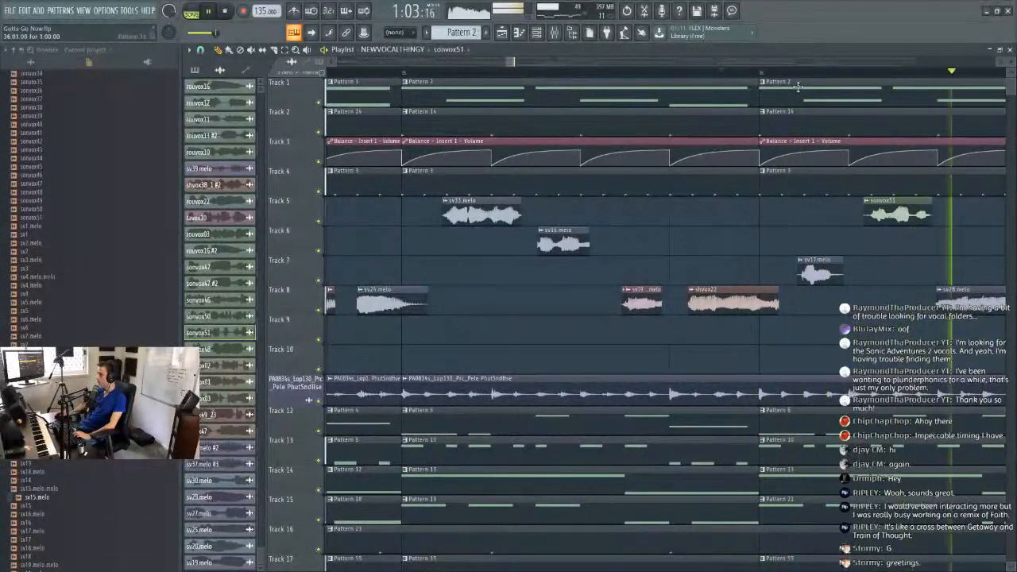
pyautogui.scroll(-5, 509, 73)
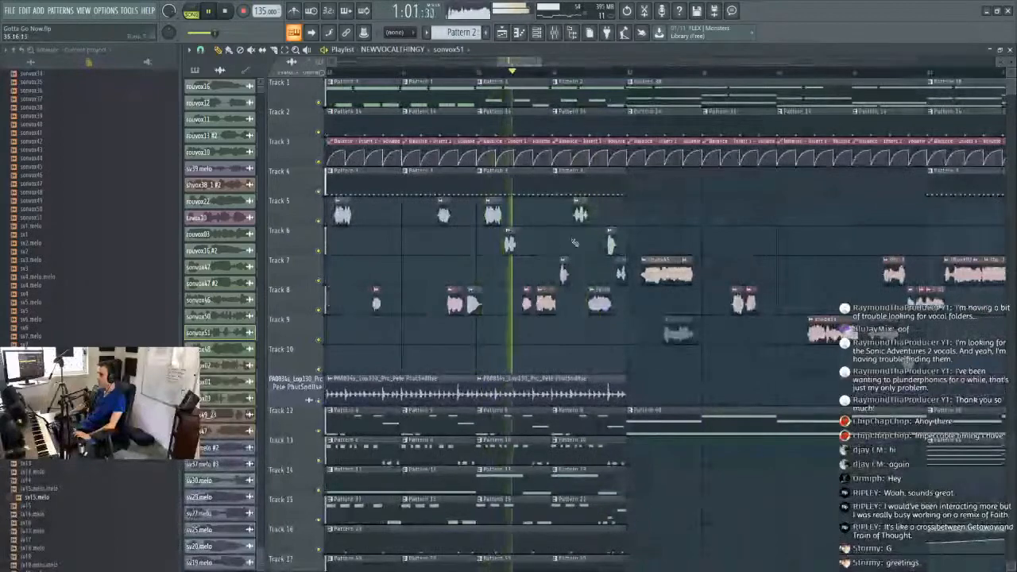
pyautogui.doubleClick(482, 211)
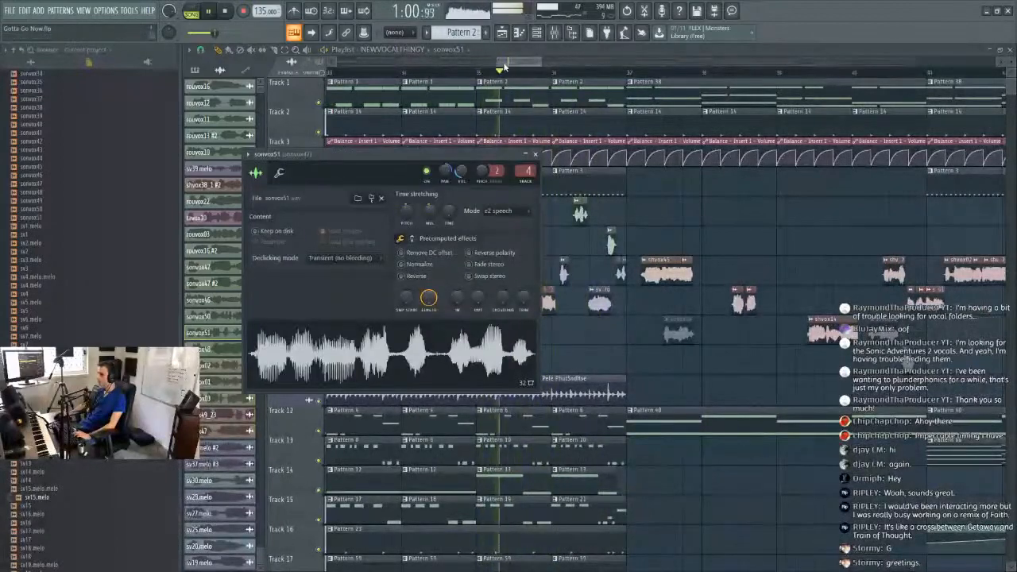
pyautogui.press('Escape')
# Shift bar 35's sv16.melo clip on Track 6 earlier by ear so it starts just after the sv33.melo clip ends.
pyautogui.press('space')
pyautogui.scroll(4, 513, 68)
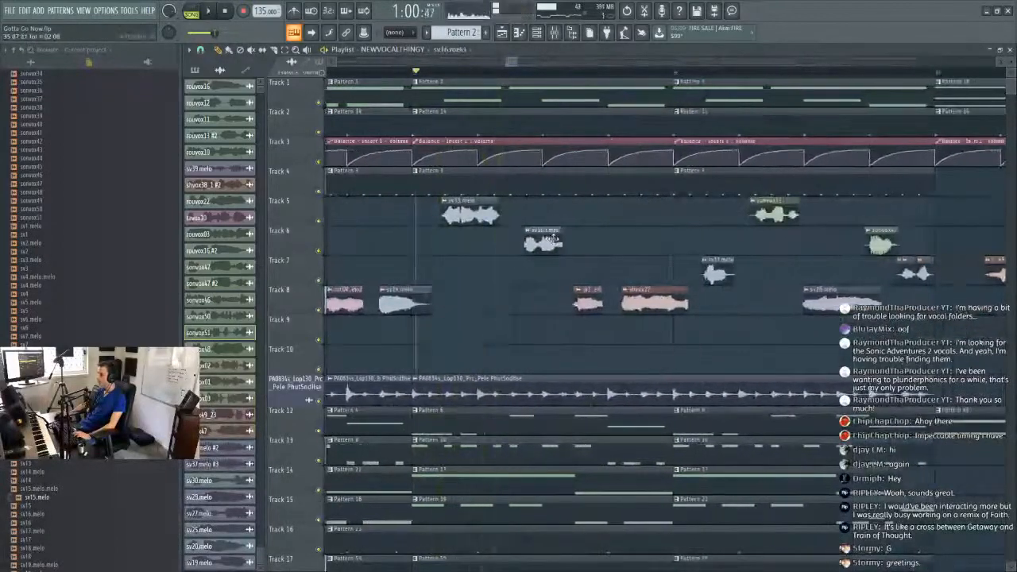
pyautogui.click(548, 238)
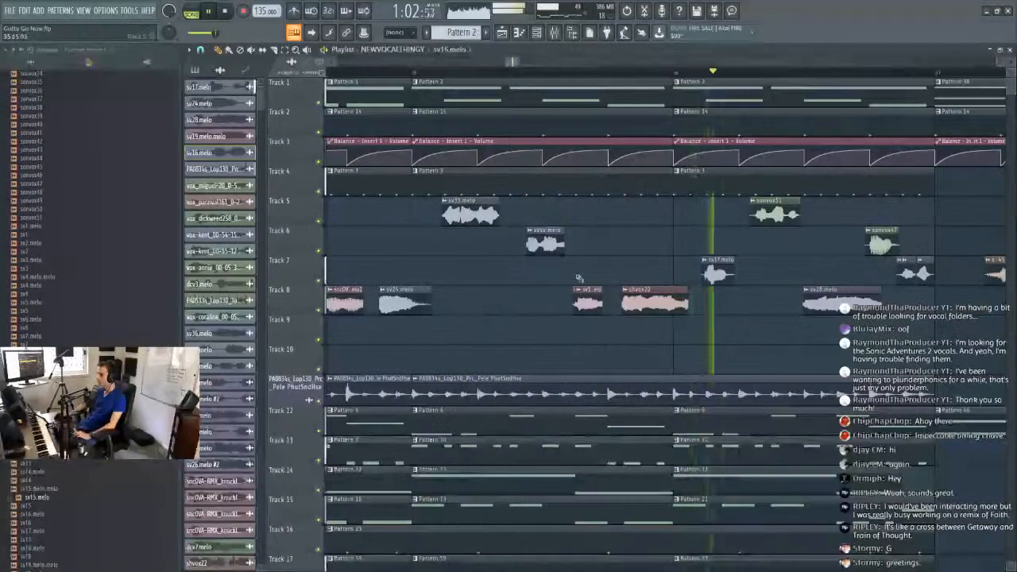
pyautogui.click(371, 73)
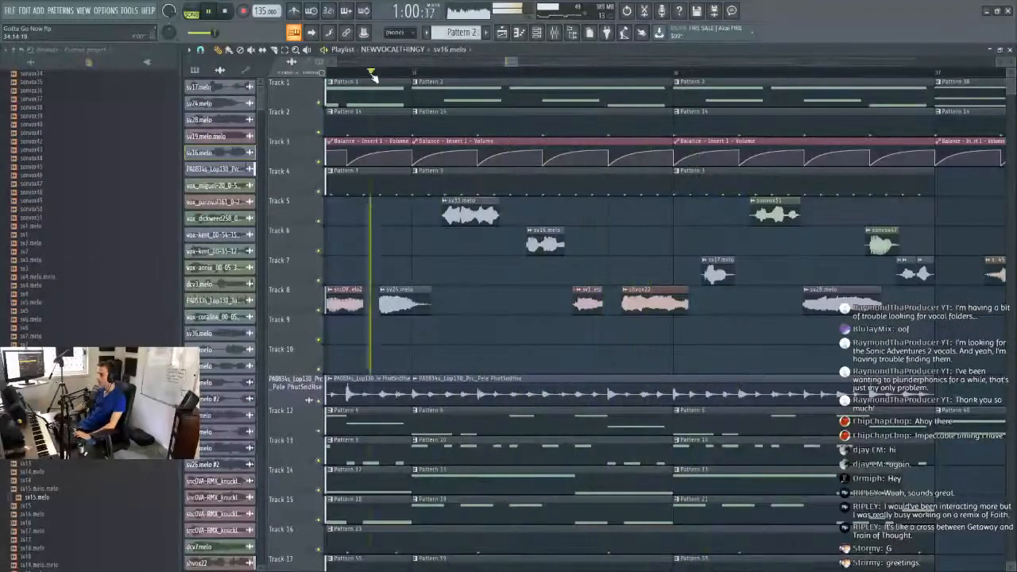
pyautogui.moveTo(546, 245); pyautogui.dragTo(510, 245)
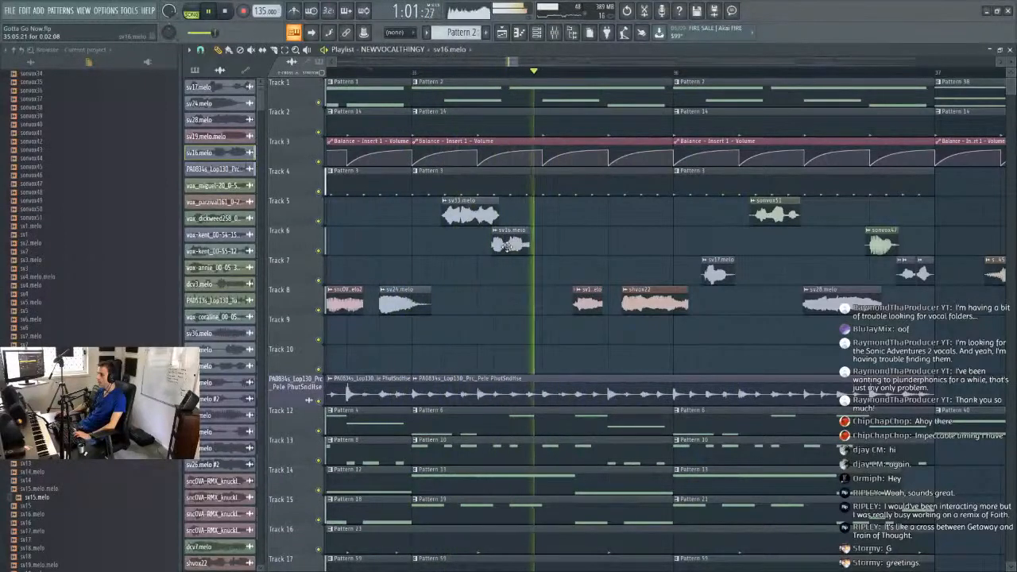
pyautogui.moveTo(507, 246); pyautogui.dragTo(510, 245)
pyautogui.press('space')
pyautogui.press('space')
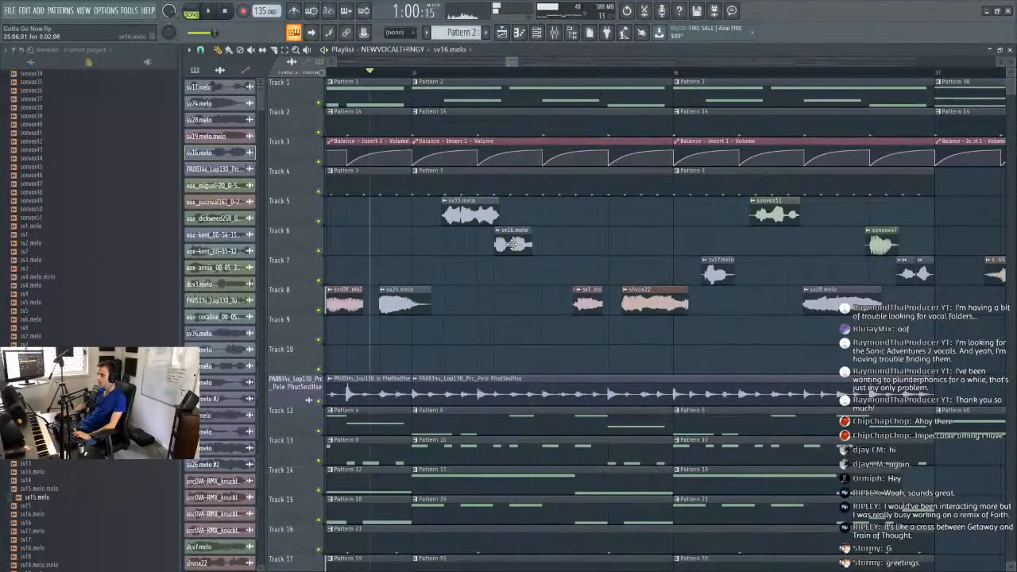
pyautogui.press('space')
pyautogui.press('space')
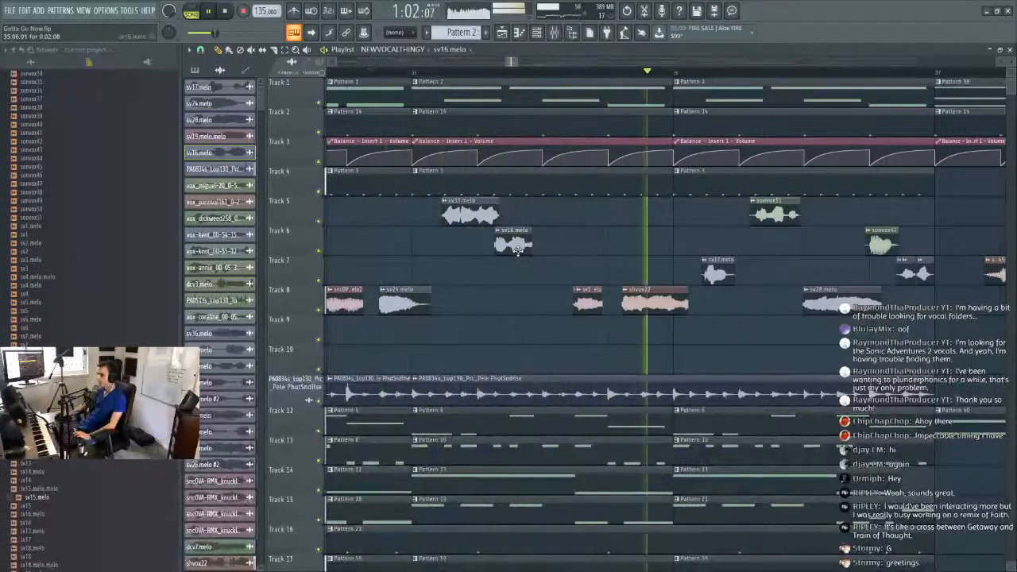
pyautogui.press('space')
pyautogui.press('space')
pyautogui.moveTo(502, 242); pyautogui.dragTo(525, 246)
pyautogui.press('space')
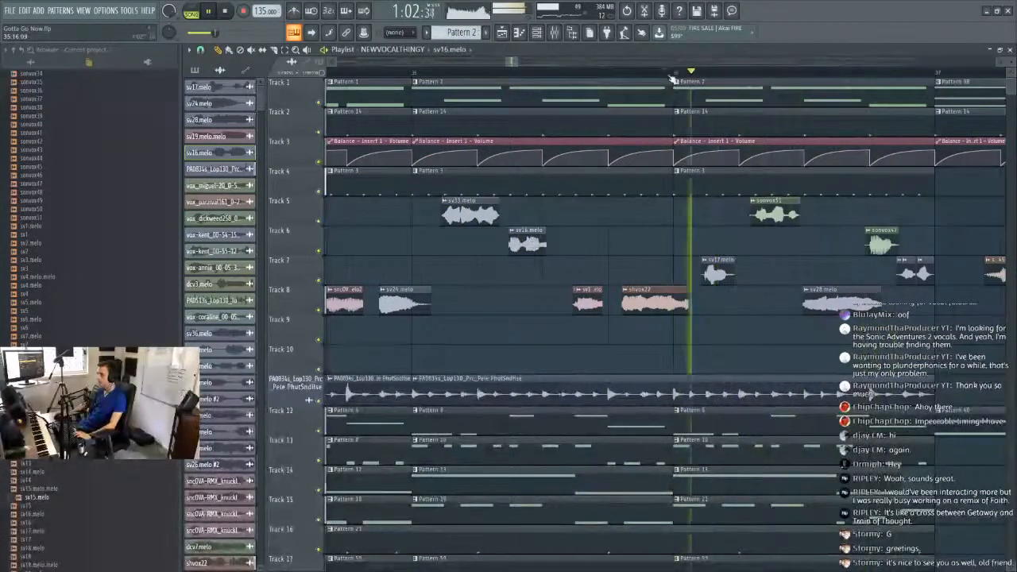
# Reorder bar 36's clips by ear: move sonvox47 earlier on Track 6 and sonvox51 later on Track 5 to 36:11:14.
pyautogui.moveTo(775, 213); pyautogui.dragTo(771, 246)
pyautogui.click(864, 215)
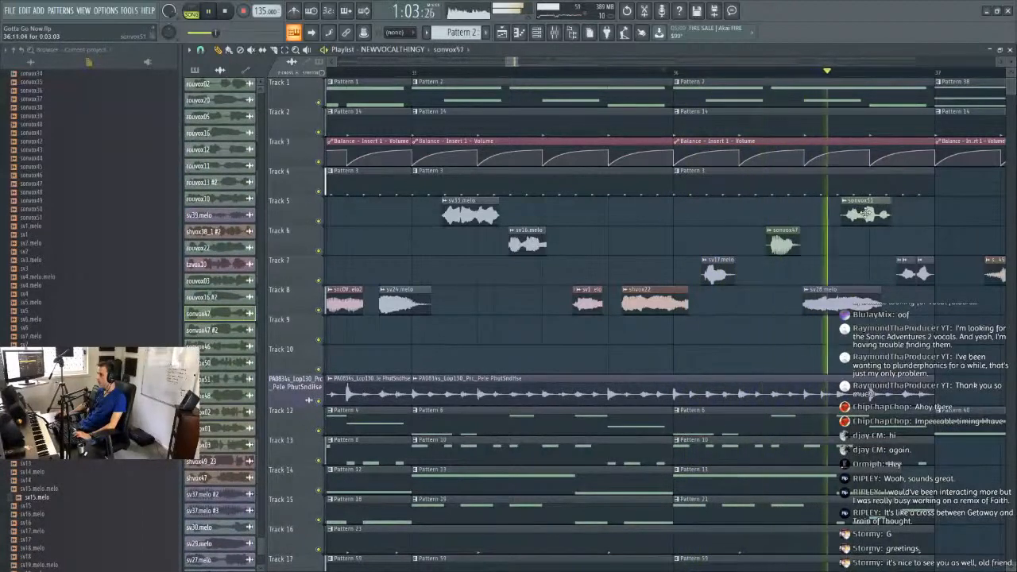
pyautogui.press('space')
pyautogui.press('space')
pyautogui.moveTo(878, 213)
pyautogui.mouseDown()
pyautogui.moveTo(861, 215)
pyautogui.moveTo(874, 215)
pyautogui.mouseUp()
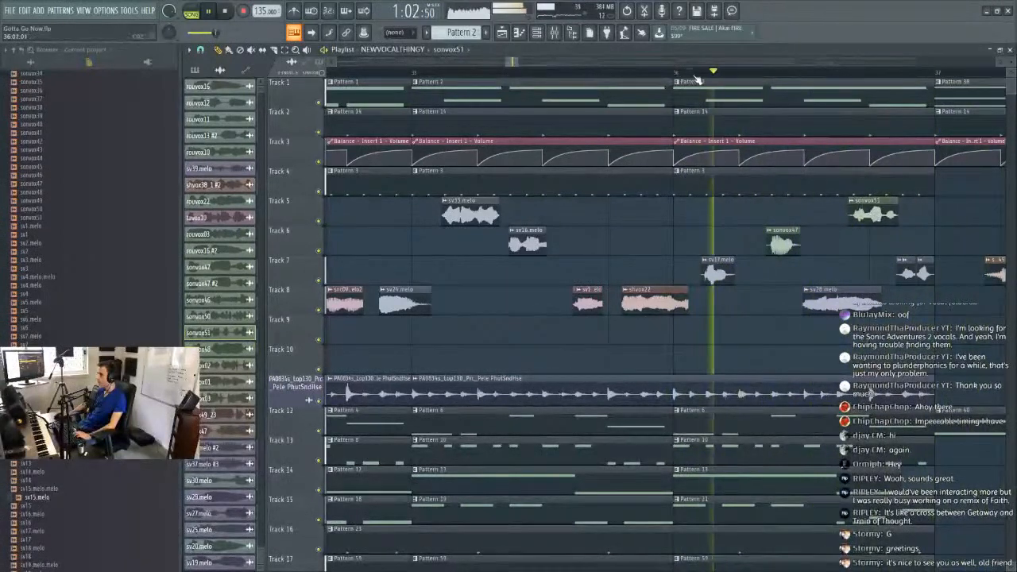
pyautogui.moveTo(859, 221); pyautogui.dragTo(876, 221)
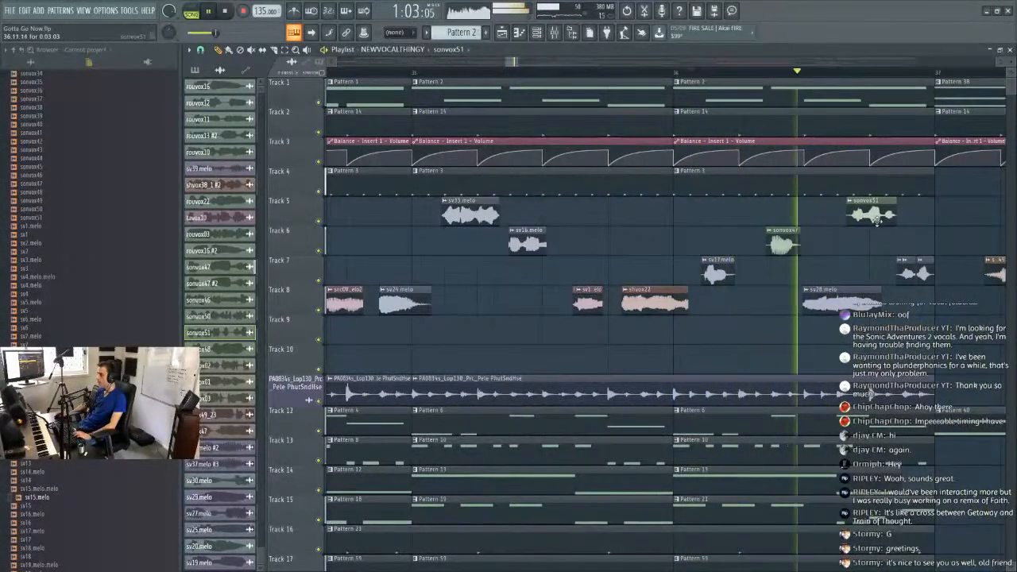
pyautogui.press('space')
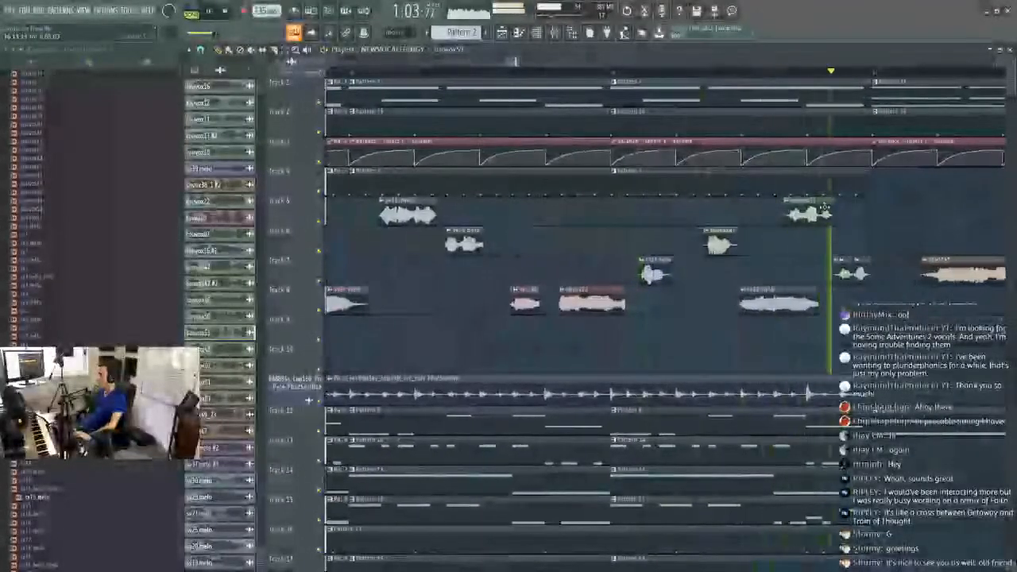
# Try the sonvox51 clip at 36:10:19, return it to 36:11:14, and delete the short vocal clips ending bar 36 on Track 7.
pyautogui.press('space')
pyautogui.press('space')
pyautogui.moveTo(809, 218); pyautogui.dragTo(796, 220)
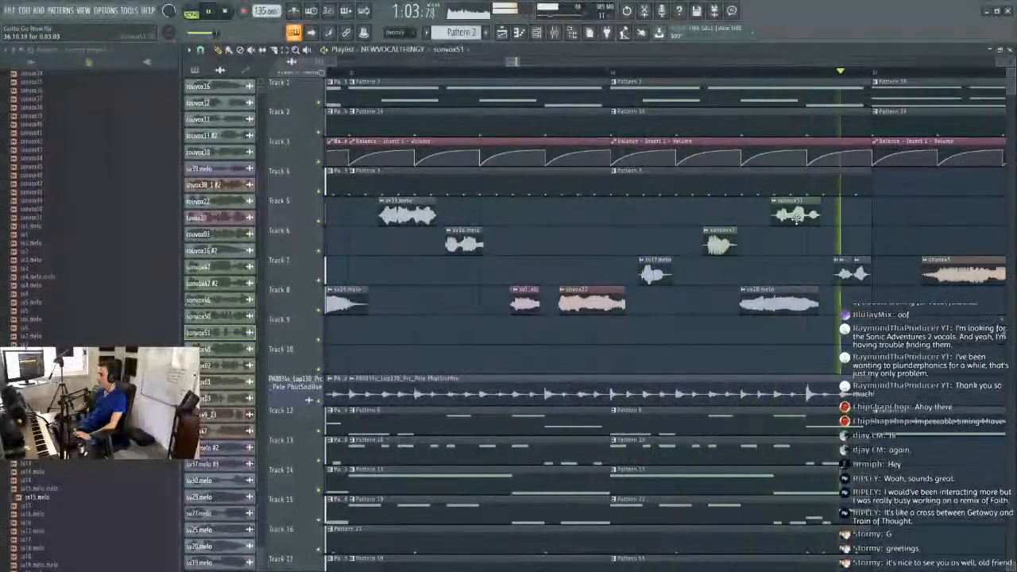
pyautogui.rightClick(847, 273)
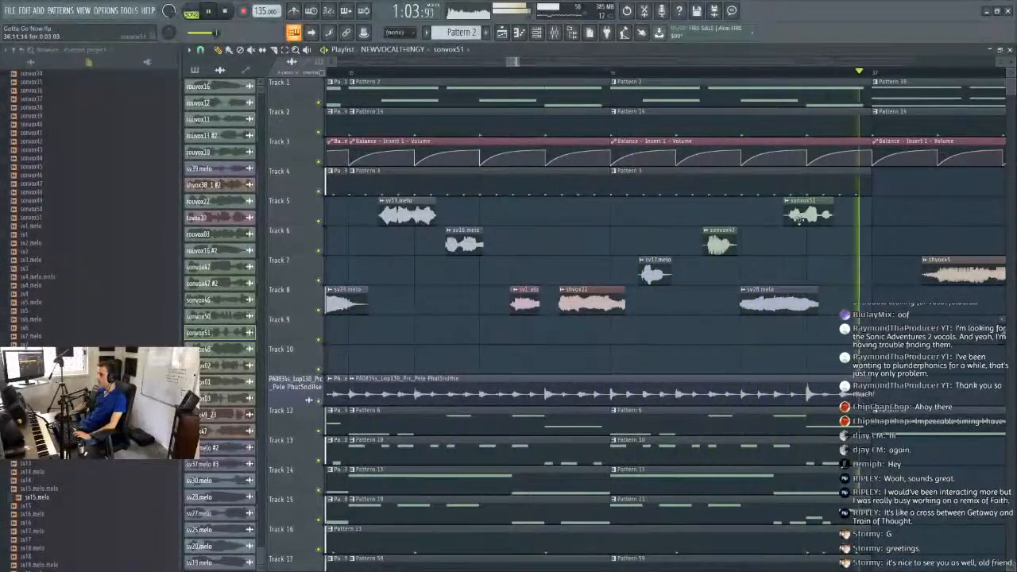
pyautogui.moveTo(822, 210); pyautogui.dragTo(820, 210)
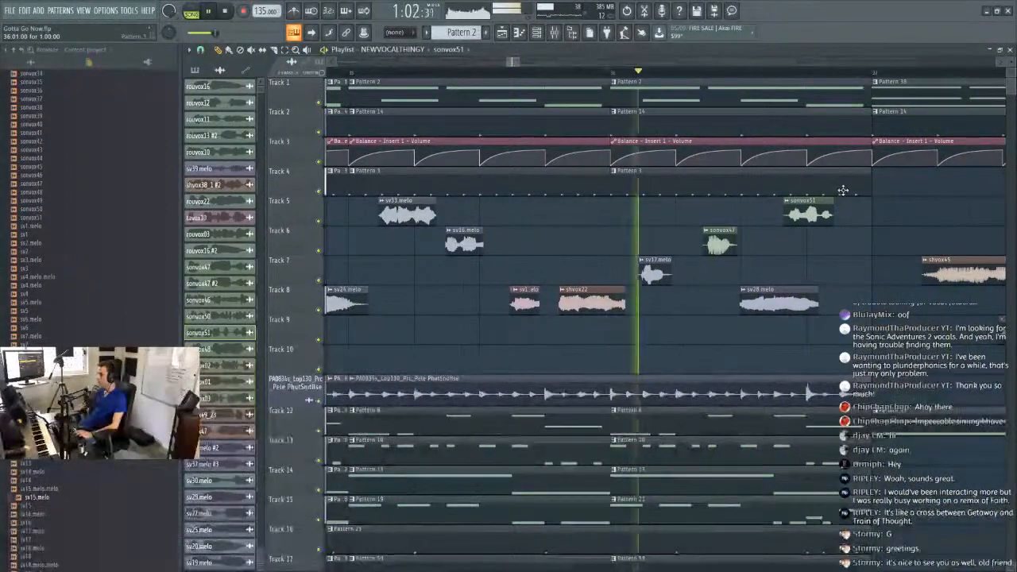
# Set the playlist snap to 1/4 beat and remove the sonvox51 clip from Track 5 in bar 36.
pyautogui.click(201, 50)
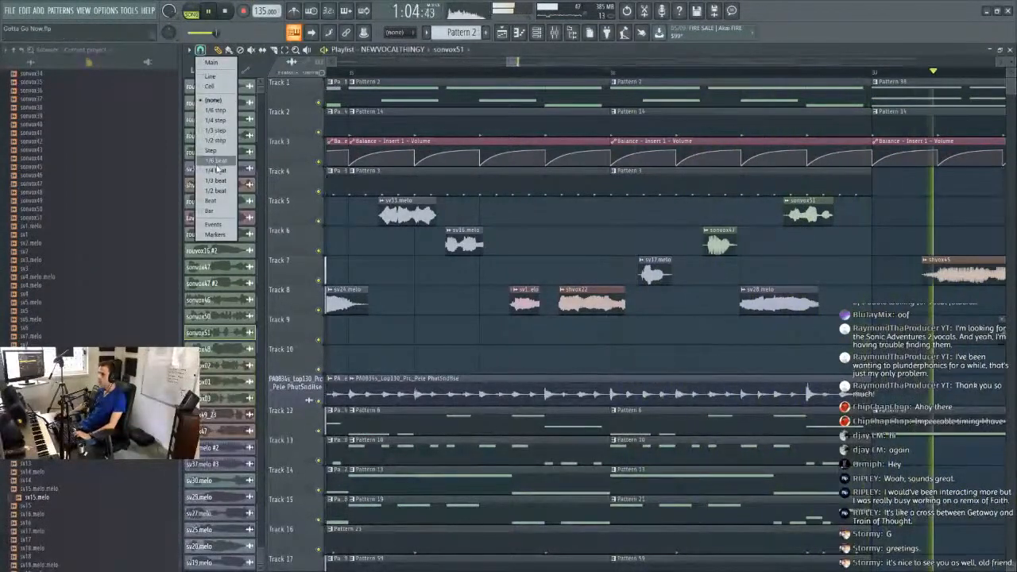
pyautogui.click(214, 170)
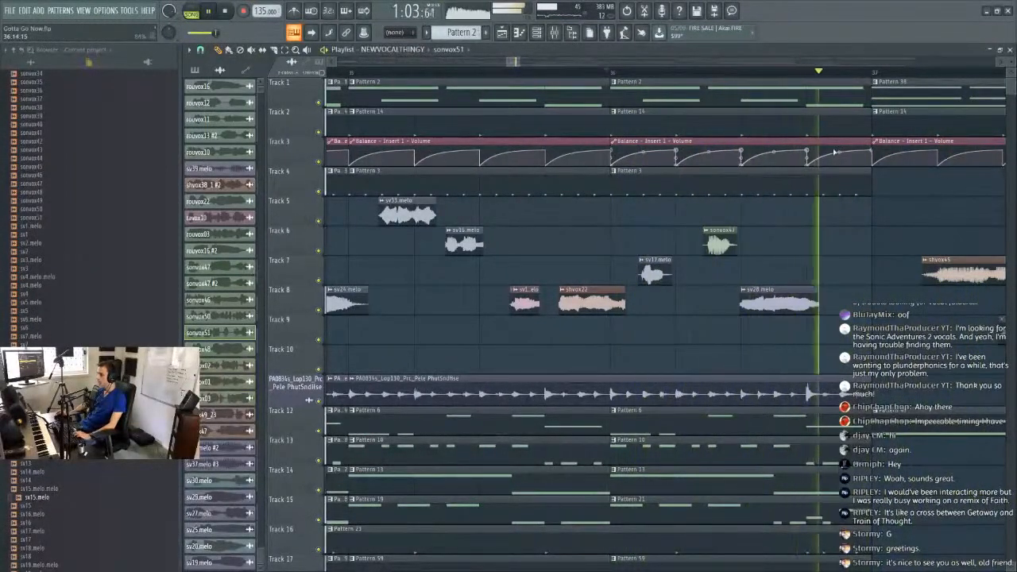
# Listen on past bar 37 into bar 45 and look over the whole arrangement, including the lower tracks.
pyautogui.scroll(-5, 814, 81)
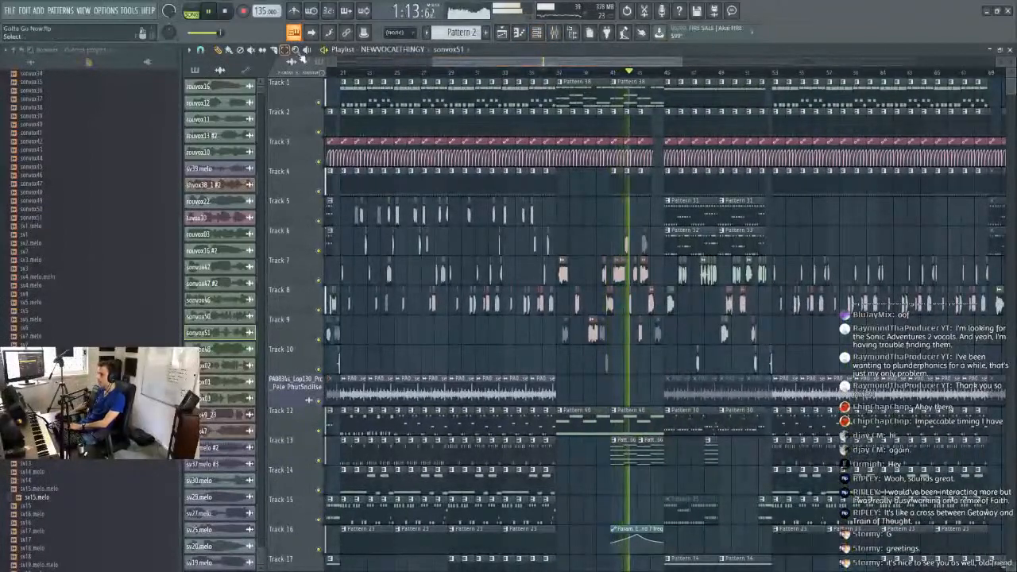
pyautogui.moveTo(906, 268); pyautogui.dragTo(975, 335)
pyautogui.moveTo(885, 273); pyautogui.dragTo(948, 317)
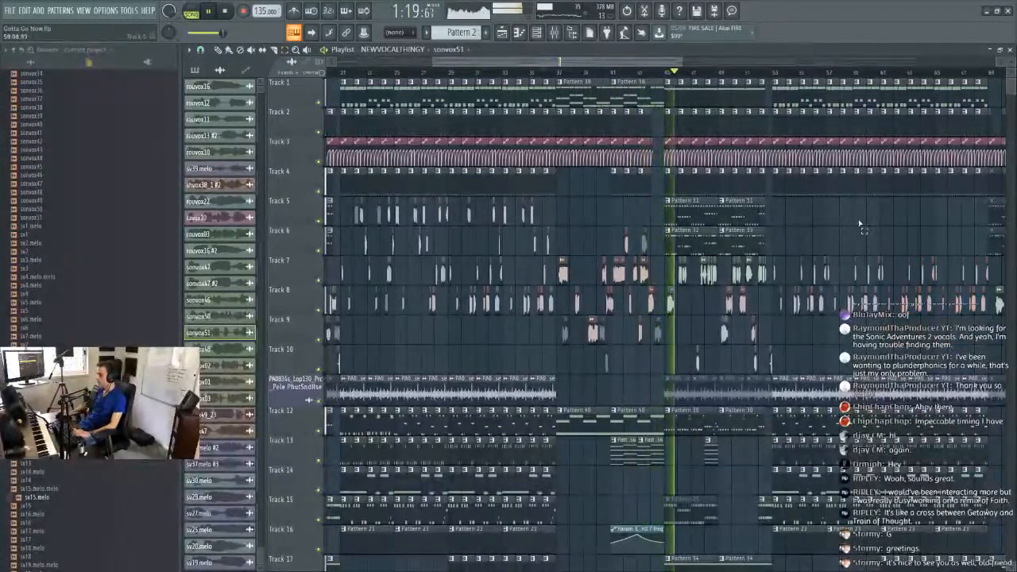
pyautogui.scroll(-3, 861, 225)
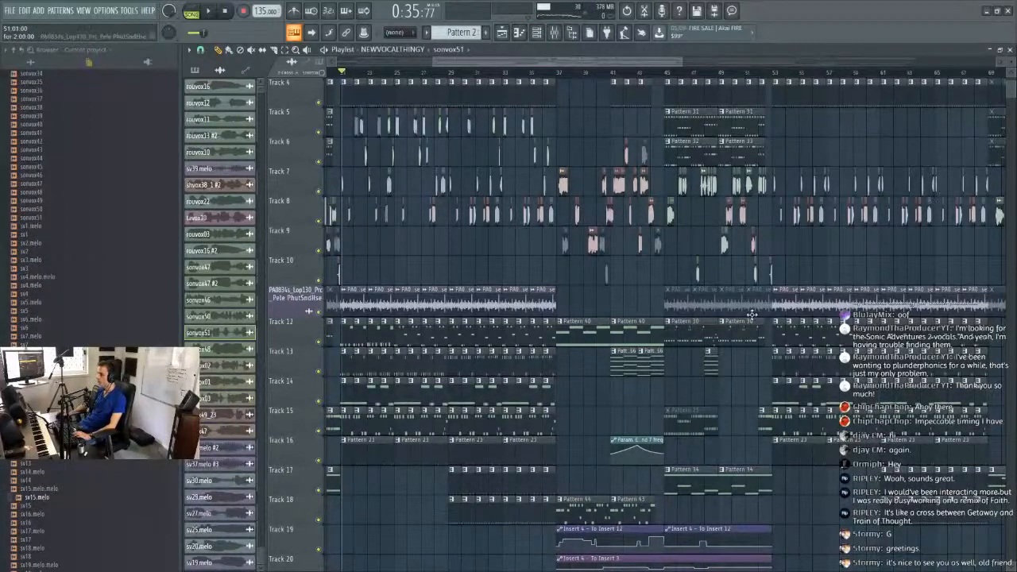
# Change the playlist snap setting, solo Track 13 and play it from bar 21.
pyautogui.click(346, 337)
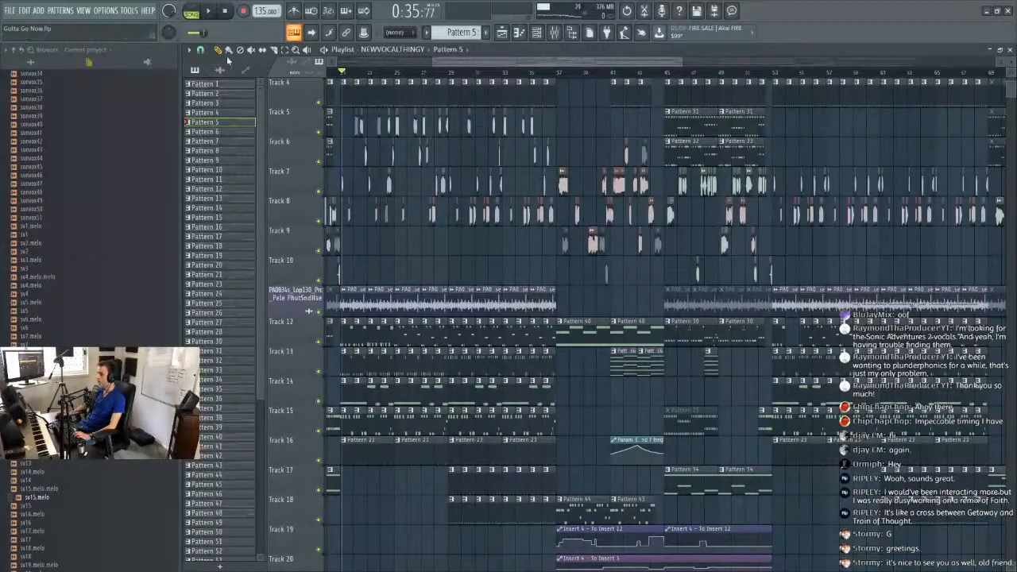
pyautogui.click(201, 52)
pyautogui.click(211, 201)
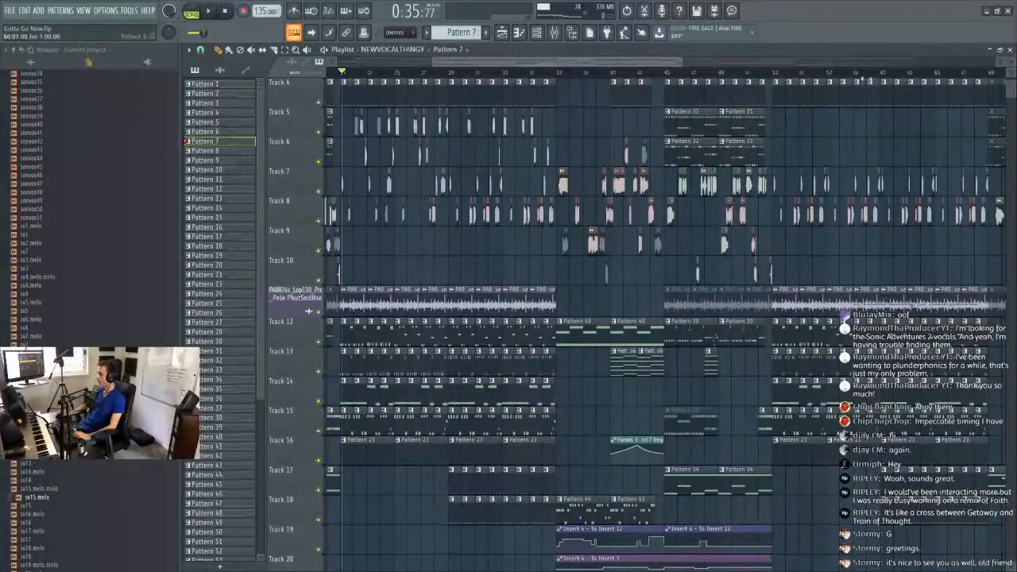
pyautogui.rightClick(319, 372)
pyautogui.press('space')
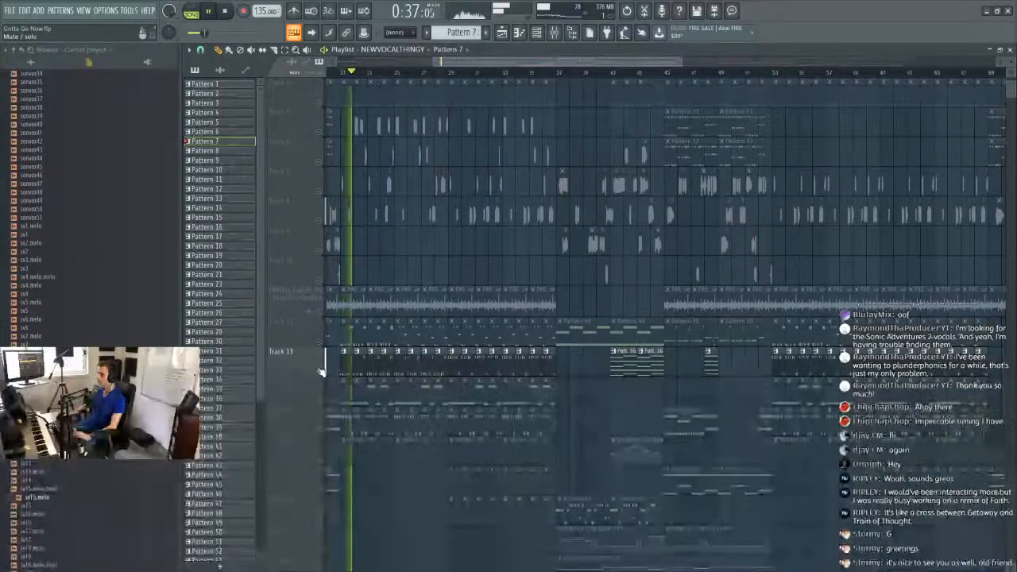
pyautogui.scroll(-2, 380, 78)
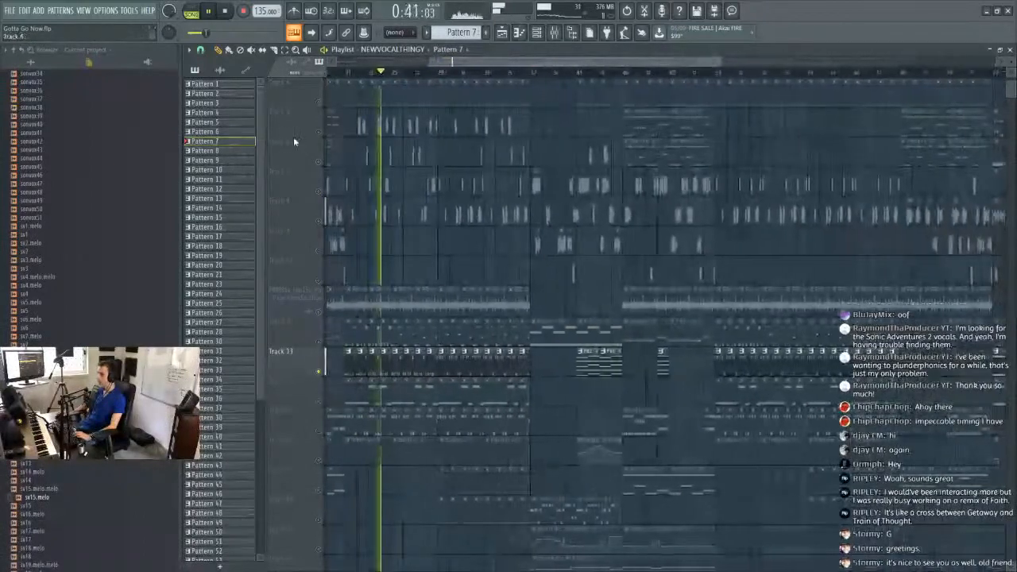
# Rework Track 13's pattern clips in bars 26 and 27 using Pattern 9 and Pattern 11, and stop playback.
pyautogui.click(420, 368)
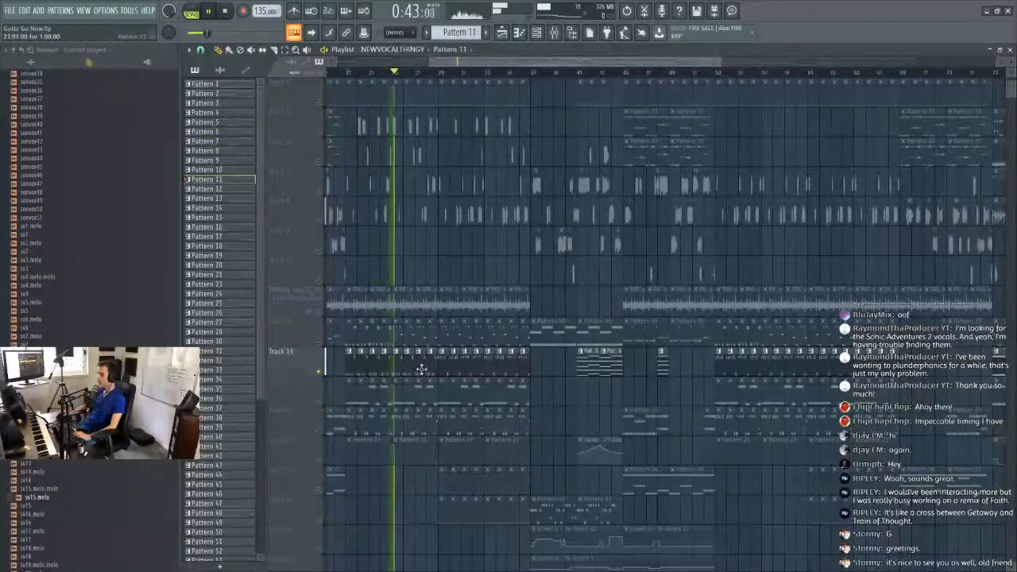
pyautogui.rightClick(421, 371)
pyautogui.click(422, 370)
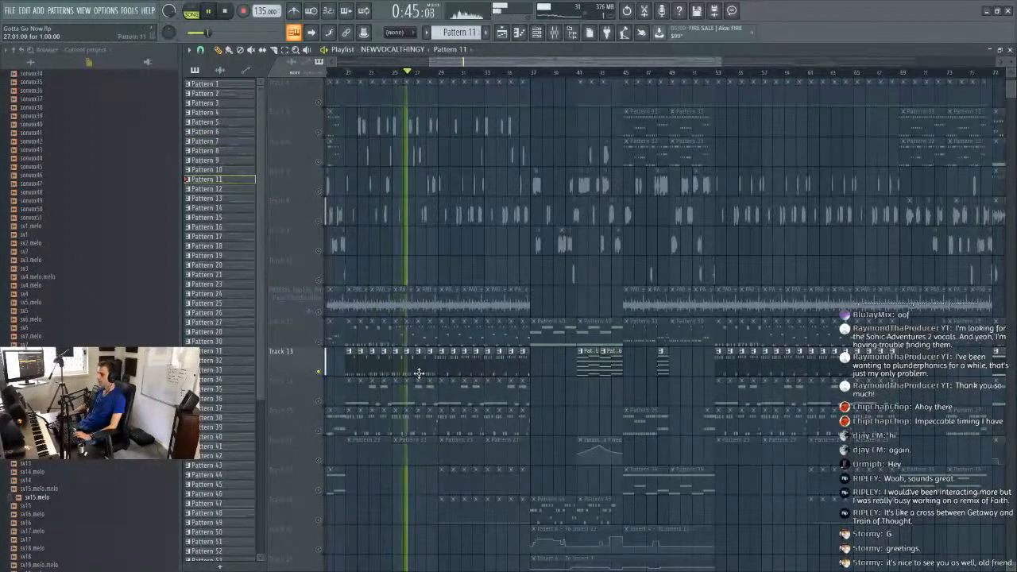
pyautogui.moveTo(395, 358); pyautogui.dragTo(405, 373)
pyautogui.press('Delete')
pyautogui.press('space')
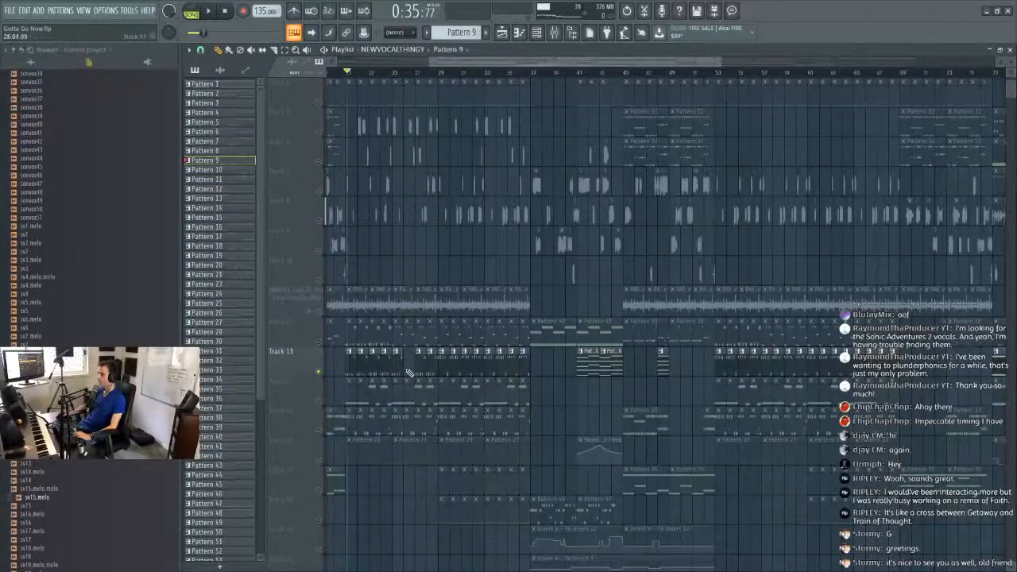
# Bring Track 12 back in alongside the soloed Track 13 and listen to both from bar 21.
pyautogui.click(321, 343)
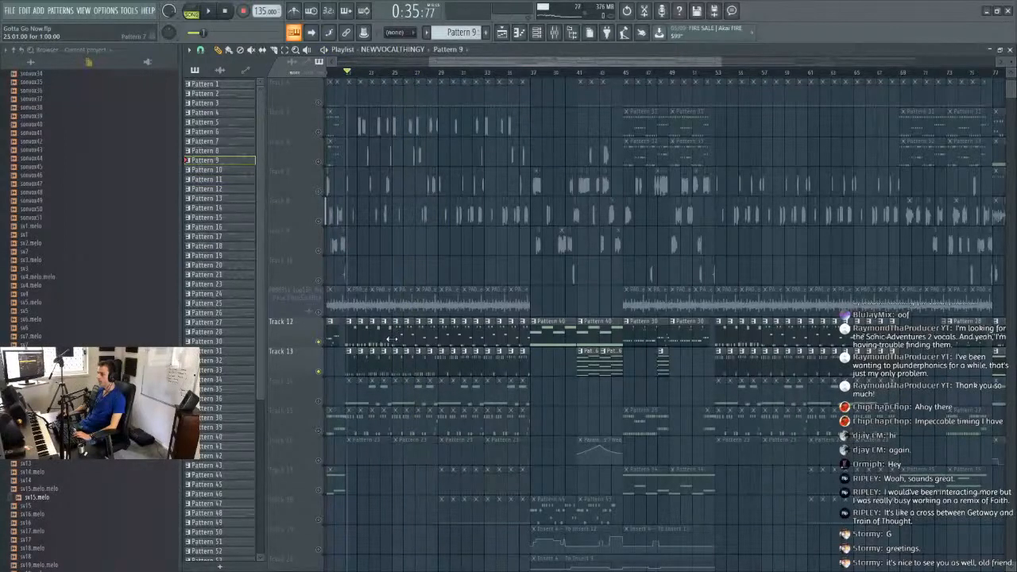
pyautogui.press('space')
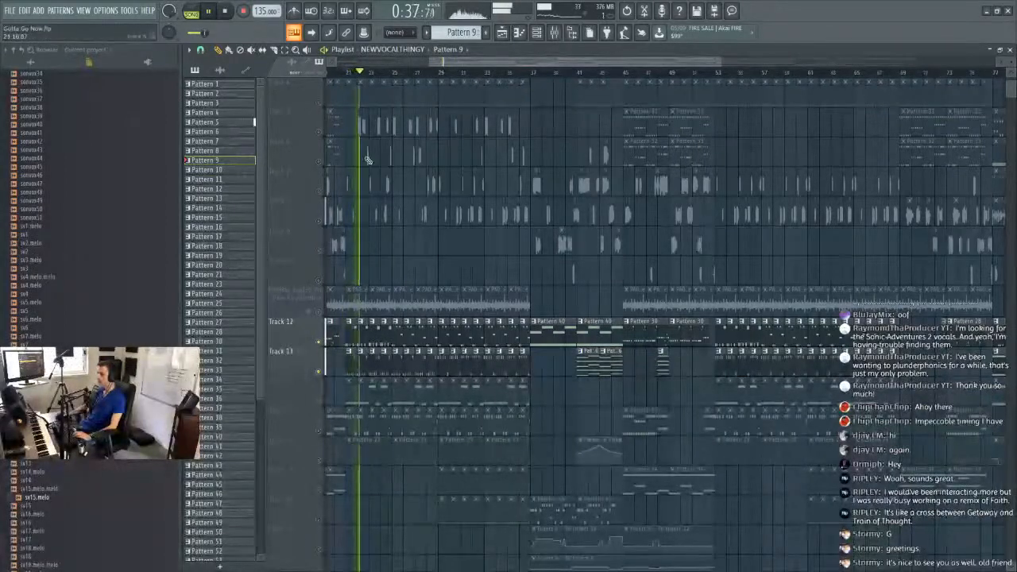
pyautogui.press('space')
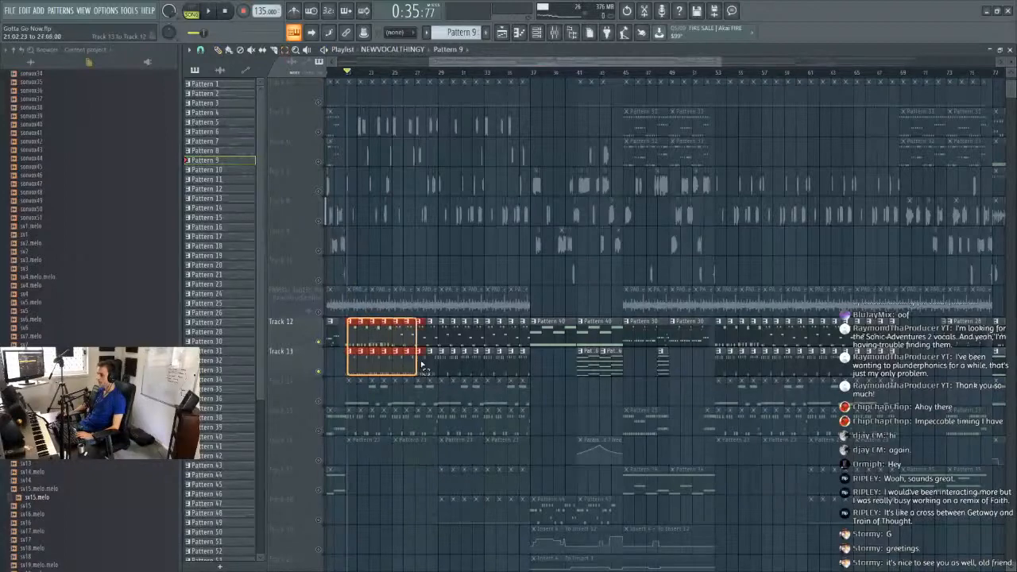
# Replace the pattern clips on Tracks 12 and 13 in bars 53–60 with a copy of those in bars 21–28.
pyautogui.moveTo(441, 371); pyautogui.dragTo(439, 373)
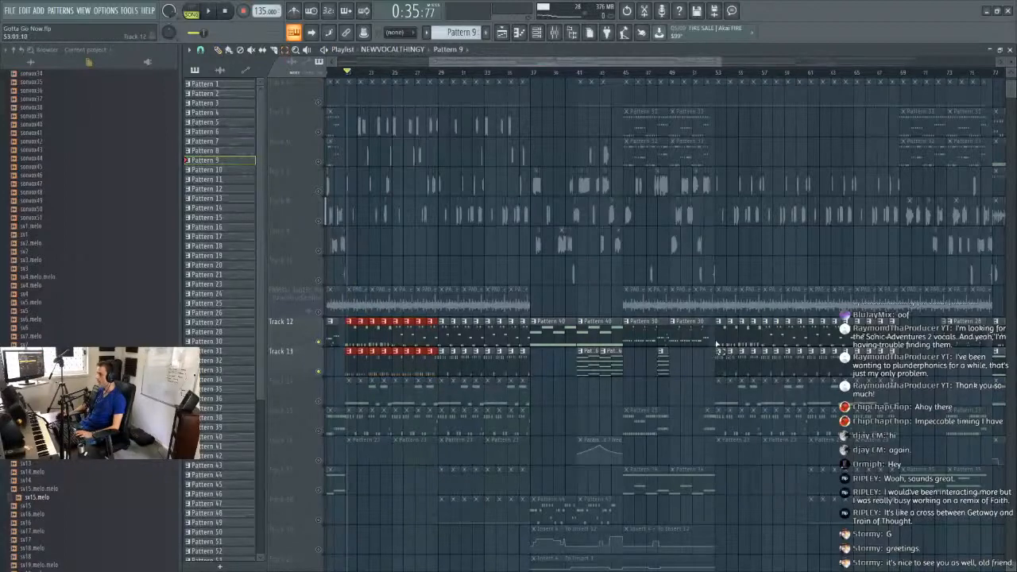
pyautogui.moveTo(717, 343); pyautogui.dragTo(803, 364)
pyautogui.press('Delete')
pyautogui.scroll(2, 806, 73)
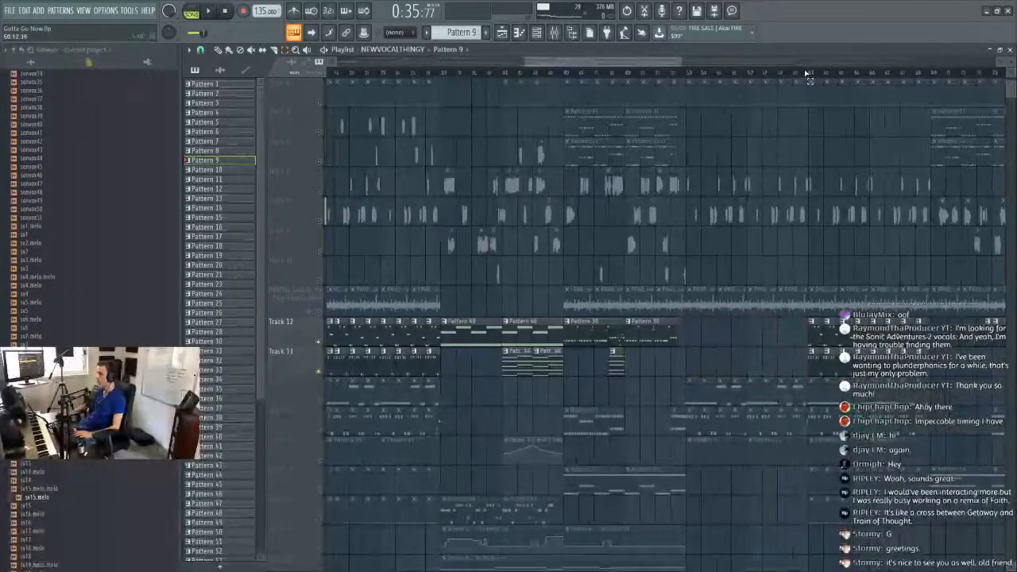
pyautogui.scroll(4, 806, 74)
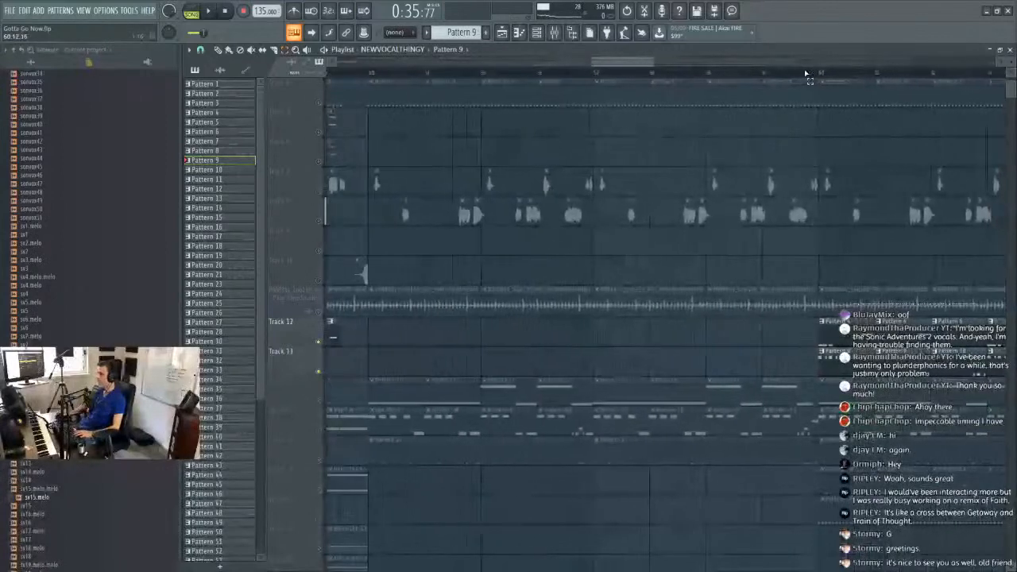
pyautogui.scroll(-1, 624, 63)
pyautogui.hotkey('ctrl', 'z')
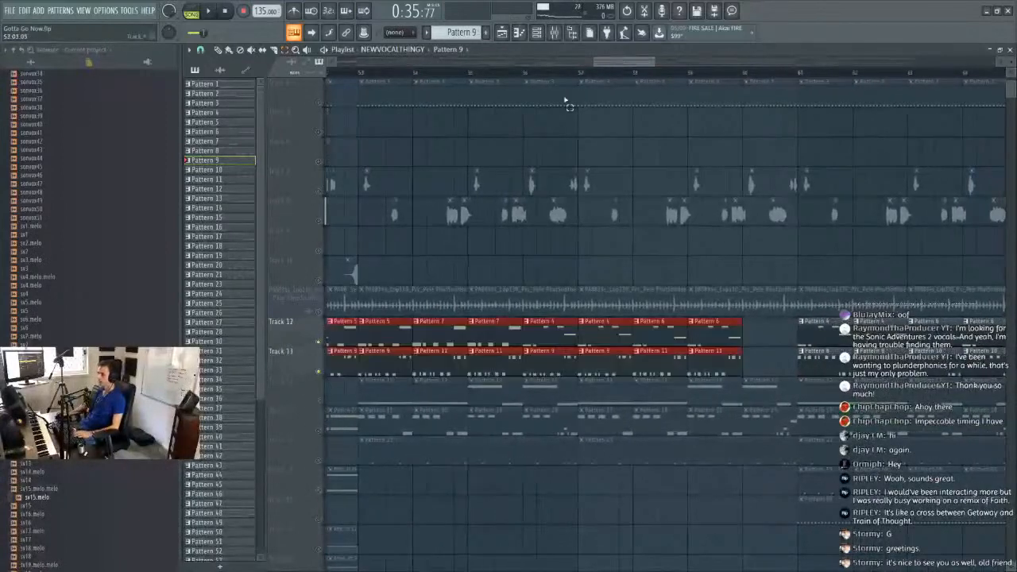
pyautogui.moveTo(507, 332); pyautogui.dragTo(479, 334)
# Unmute all the tracks and delete the vocal clips on Tracks 7 and 8 in bars 61–68.
pyautogui.press('space')
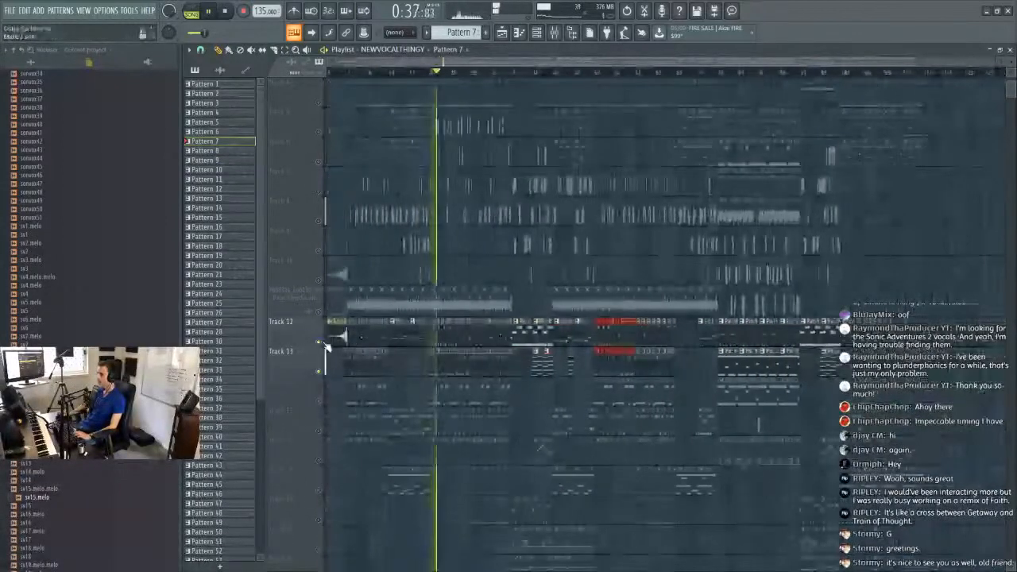
pyautogui.scroll(4, 599, 81)
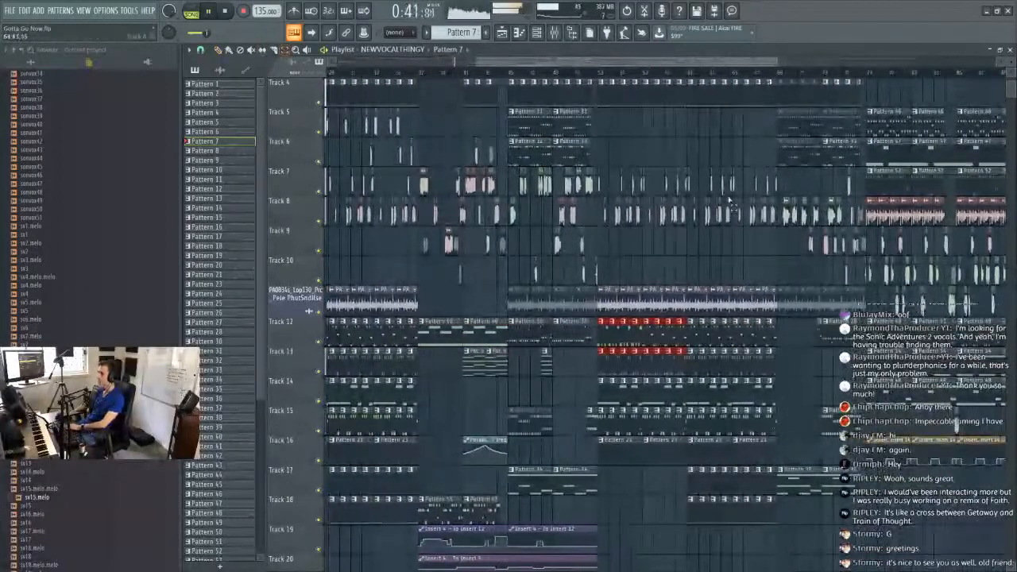
pyautogui.moveTo(695, 155); pyautogui.dragTo(777, 242)
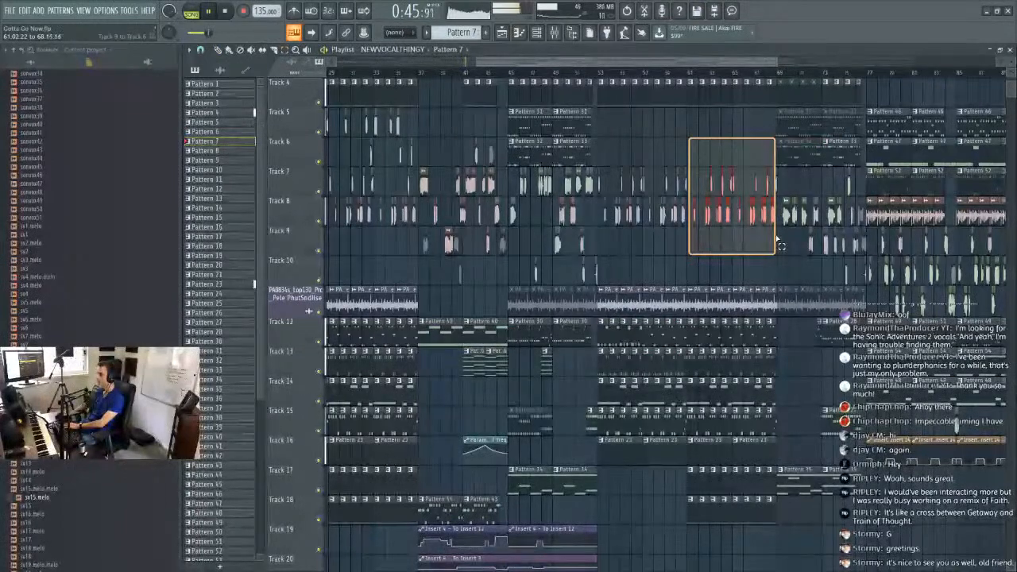
pyautogui.moveTo(780, 243); pyautogui.dragTo(779, 244)
pyautogui.press('Delete')
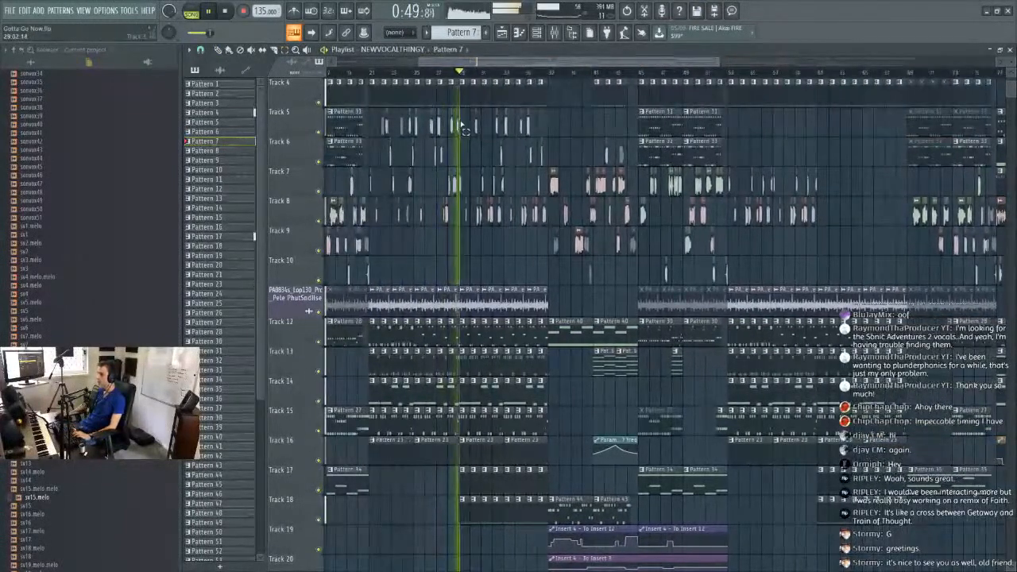
# Copy the vocal clips on Tracks 5–8 in bars 29–36 to bars 61–68.
pyautogui.moveTo(514, 254); pyautogui.dragTo(548, 254)
pyautogui.moveTo(586, 64); pyautogui.dragTo(801, 81)
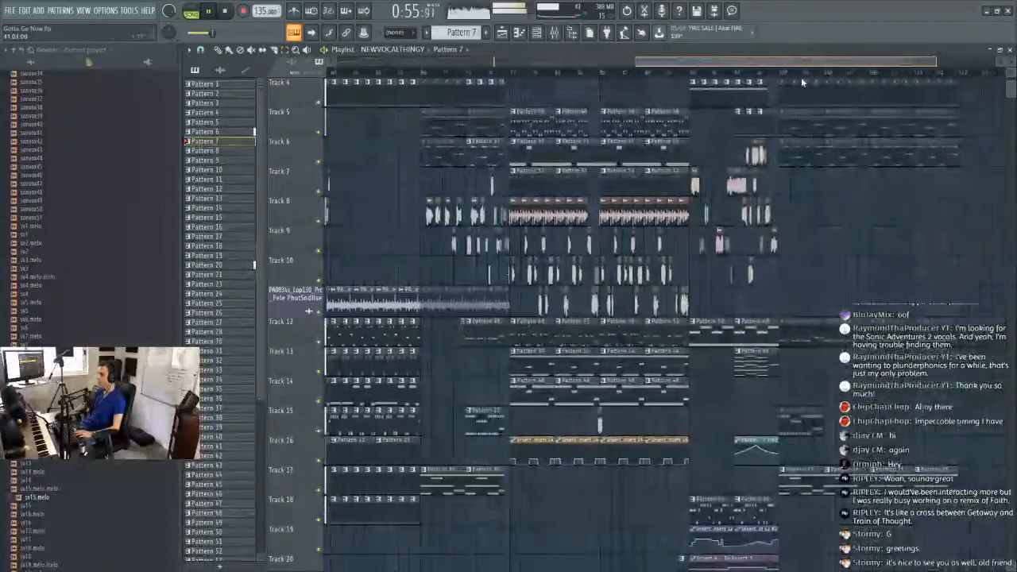
pyautogui.moveTo(707, 65); pyautogui.dragTo(471, 72)
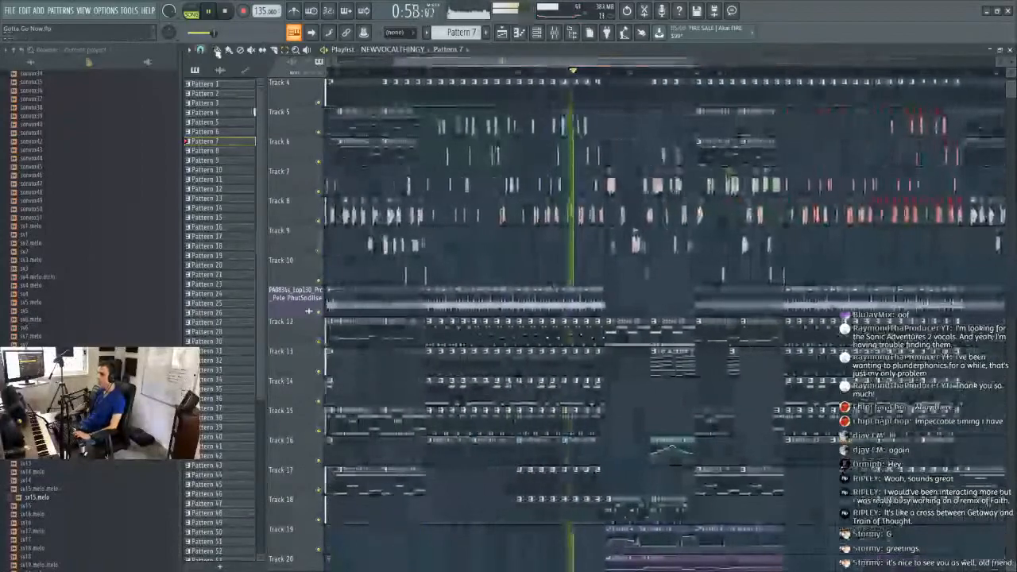
# Copy the short Track 7 vocal clip at the start of bar 29 to the start of bar 33, listening from there.
pyautogui.click(548, 73)
pyautogui.scroll(5, 549, 74)
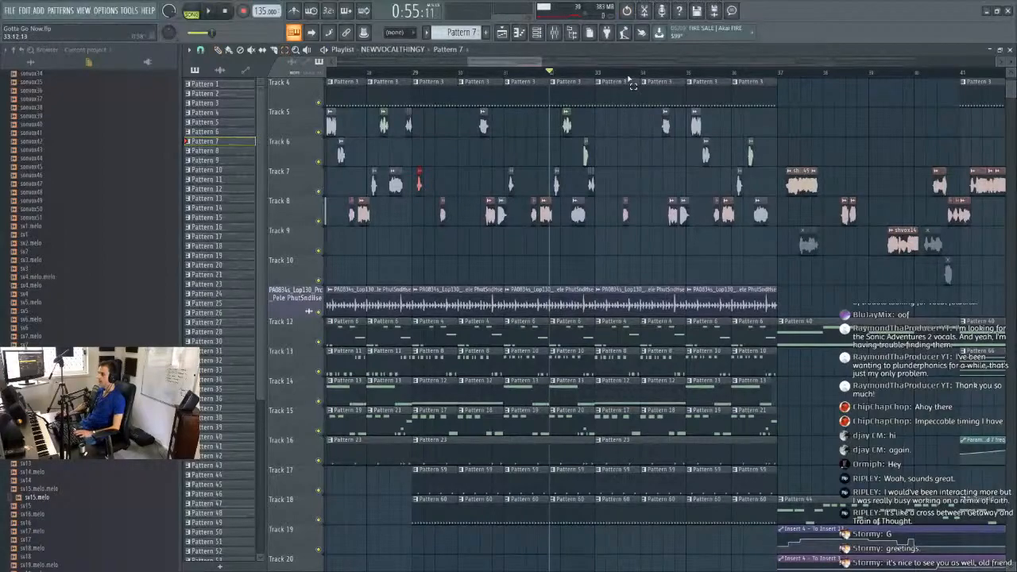
pyautogui.scroll(3, 631, 85)
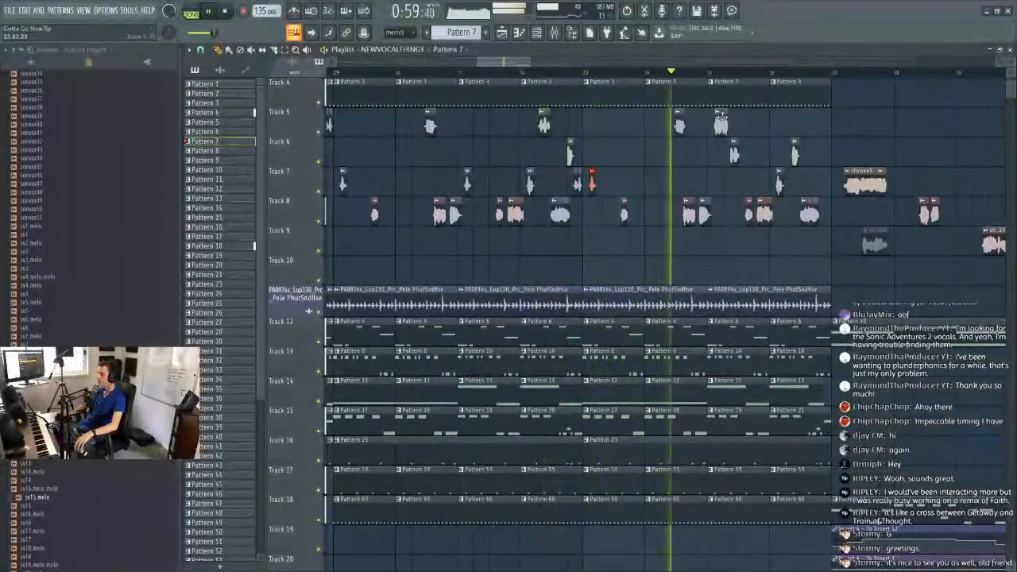
# Add an sv33.melo clip on Track 5 near the end of bar 33 and change the playlist snap for finer placement.
pyautogui.click(636, 123)
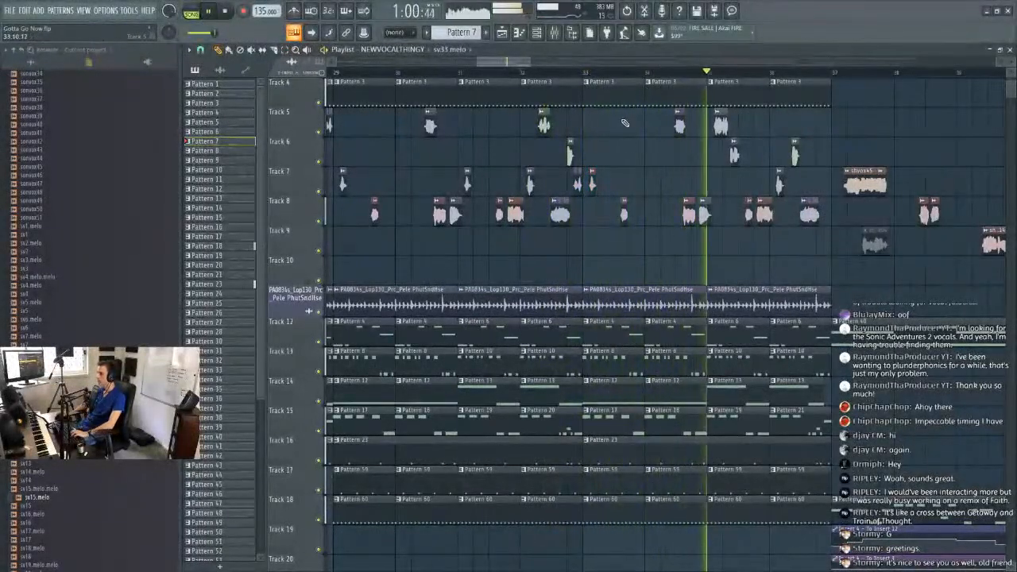
pyautogui.click(200, 49)
pyautogui.click(213, 100)
pyautogui.scroll(1, 633, 75)
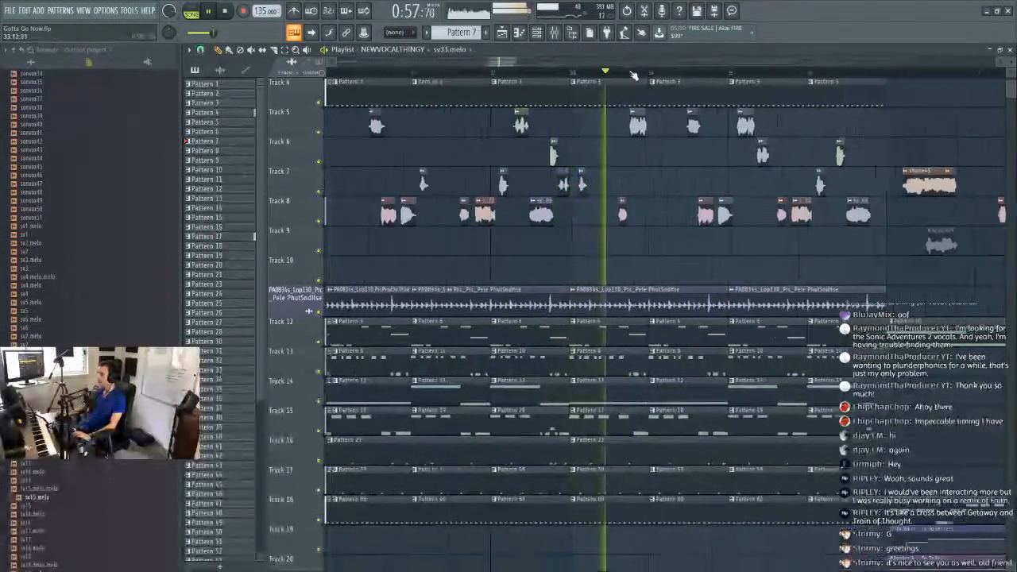
pyautogui.scroll(3, 633, 74)
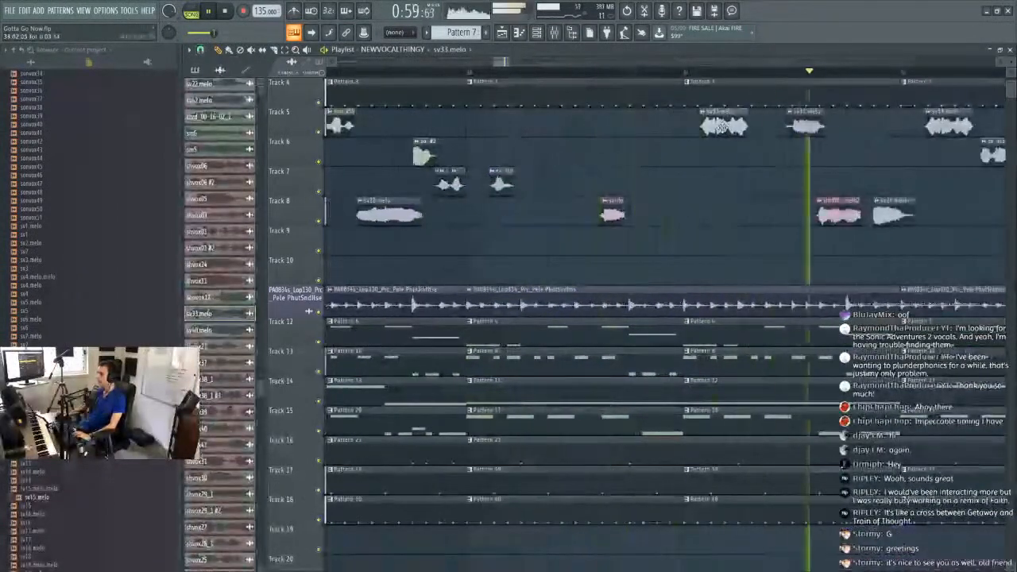
# Move the new sv33.melo clip earlier on Track 5, past 33:14:21, and check its timing by ear.
pyautogui.moveTo(720, 128); pyautogui.dragTo(684, 127)
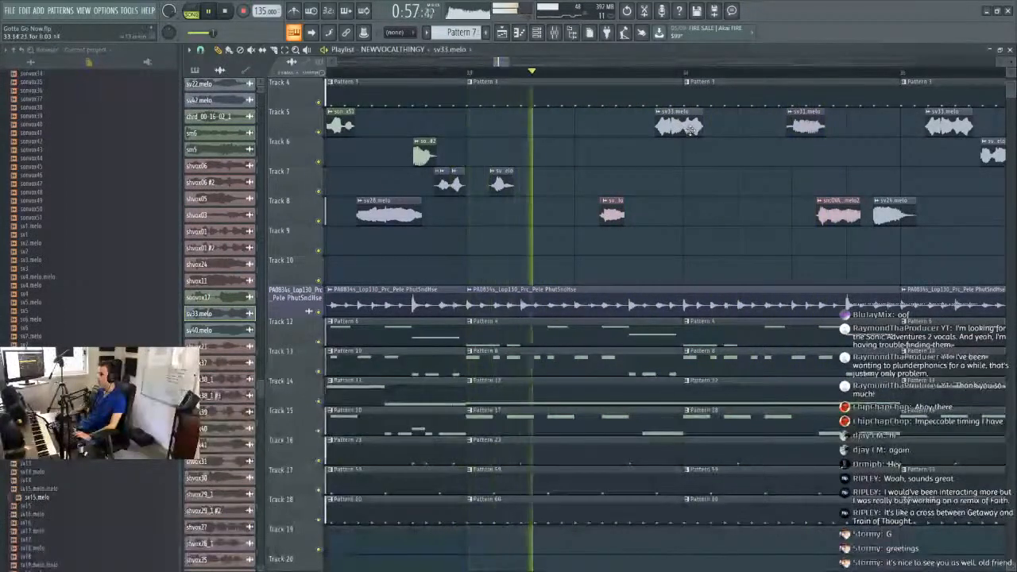
pyautogui.moveTo(684, 130)
pyautogui.mouseDown()
pyautogui.moveTo(694, 133)
pyautogui.moveTo(666, 128)
pyautogui.mouseUp()
pyautogui.press('space')
pyautogui.press('space')
pyautogui.press('space')
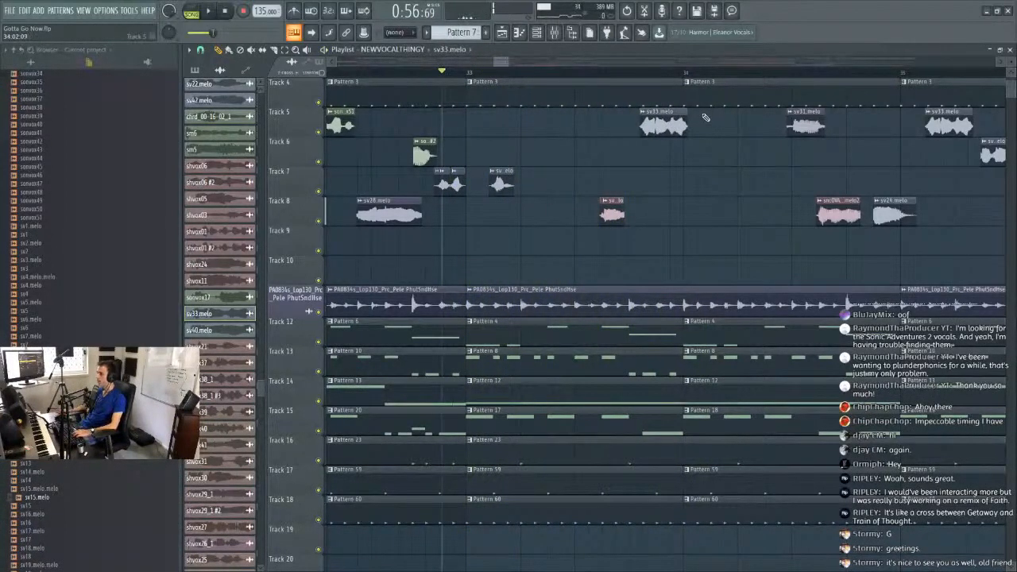
pyautogui.press('space')
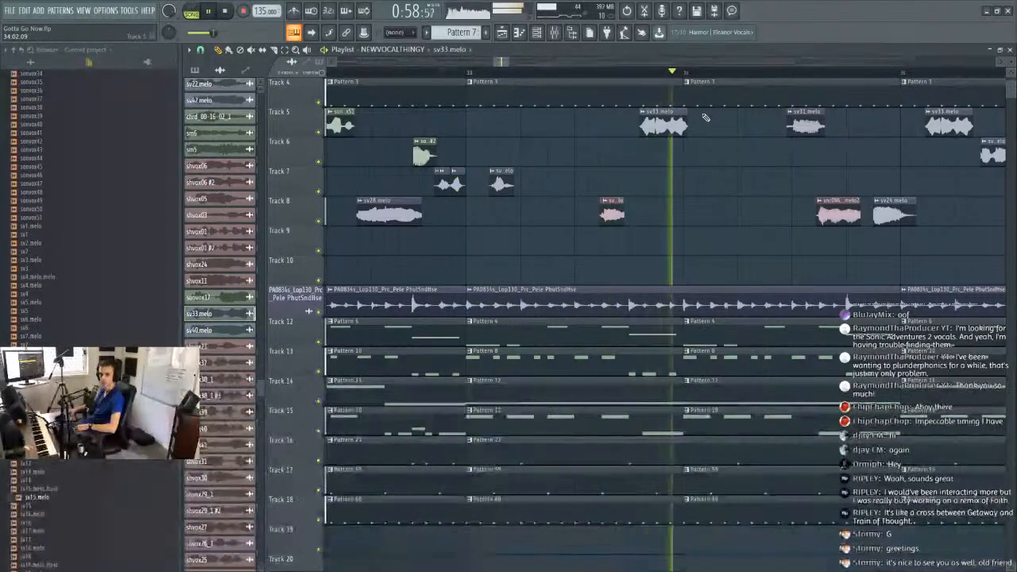
# Fine-position the sv33.melo clip on Track 5 around 33:13:19 and replay the passage.
pyautogui.press('space')
pyautogui.press('space')
pyautogui.moveTo(656, 132); pyautogui.dragTo(660, 133)
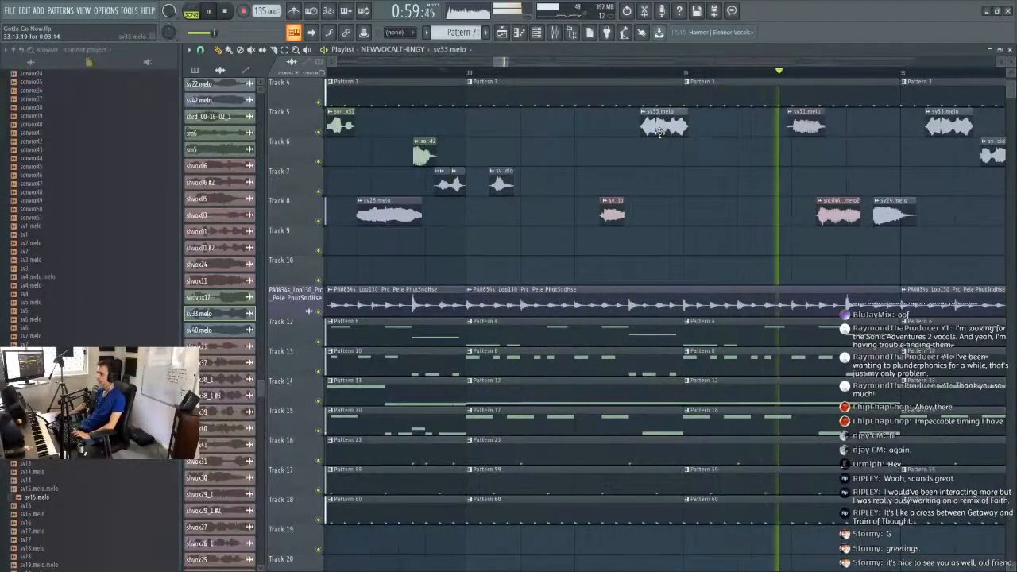
pyautogui.click(606, 73)
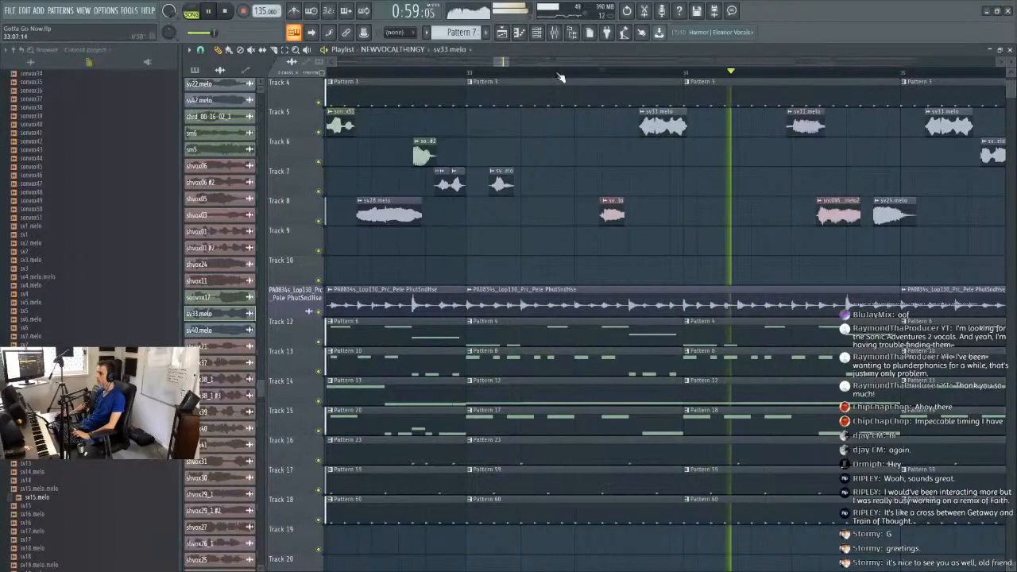
# Replace the sv33.melo clip at the start of bar 35 on Track 5 with an sv17.melo clip on Track 7, and play it back.
pyautogui.scroll(-3, 503, 80)
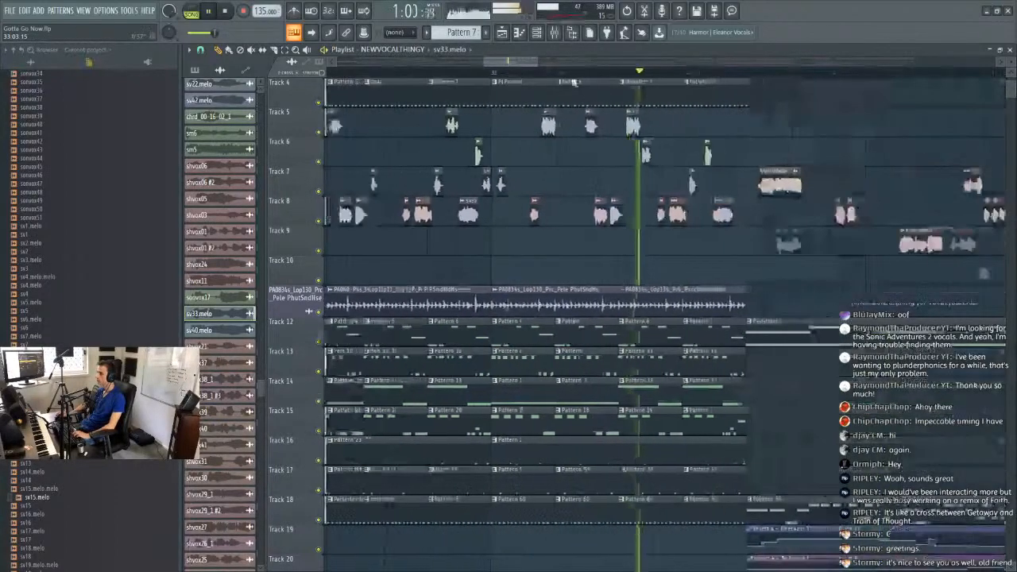
pyautogui.scroll(5, 620, 159)
pyautogui.click(484, 72)
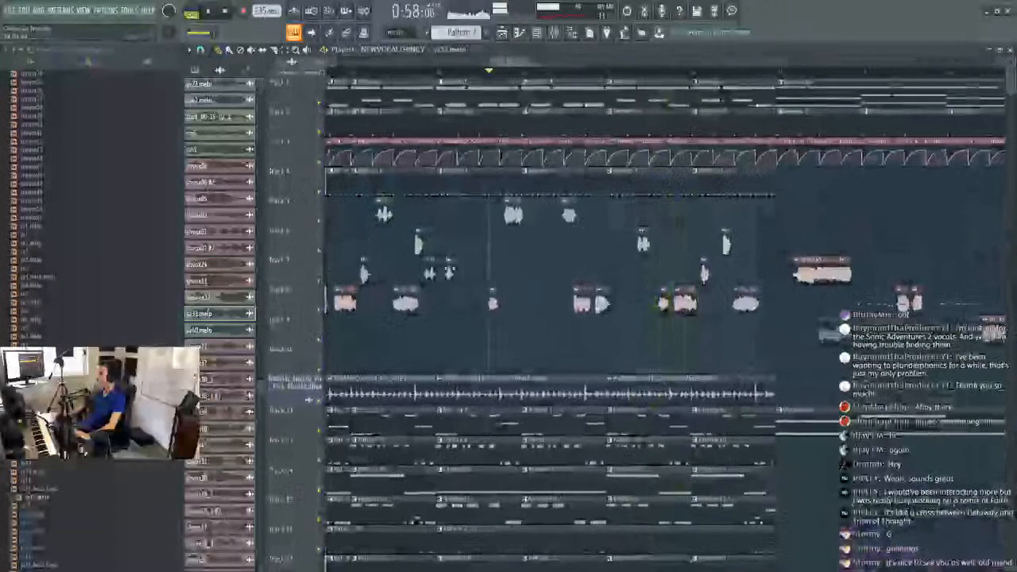
pyautogui.click(448, 273)
pyautogui.click(617, 274)
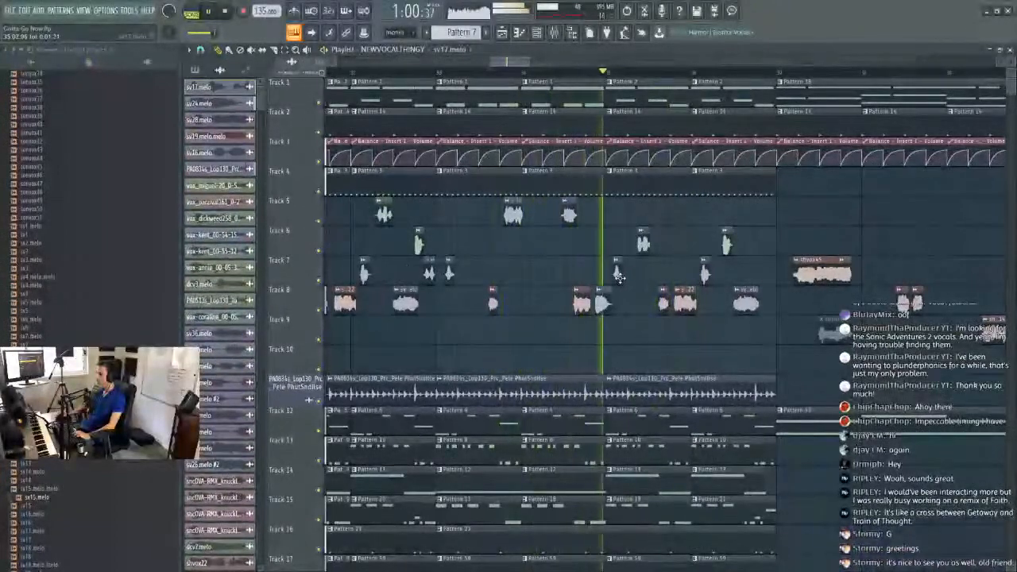
pyautogui.press('space')
pyautogui.scroll(4, 636, 151)
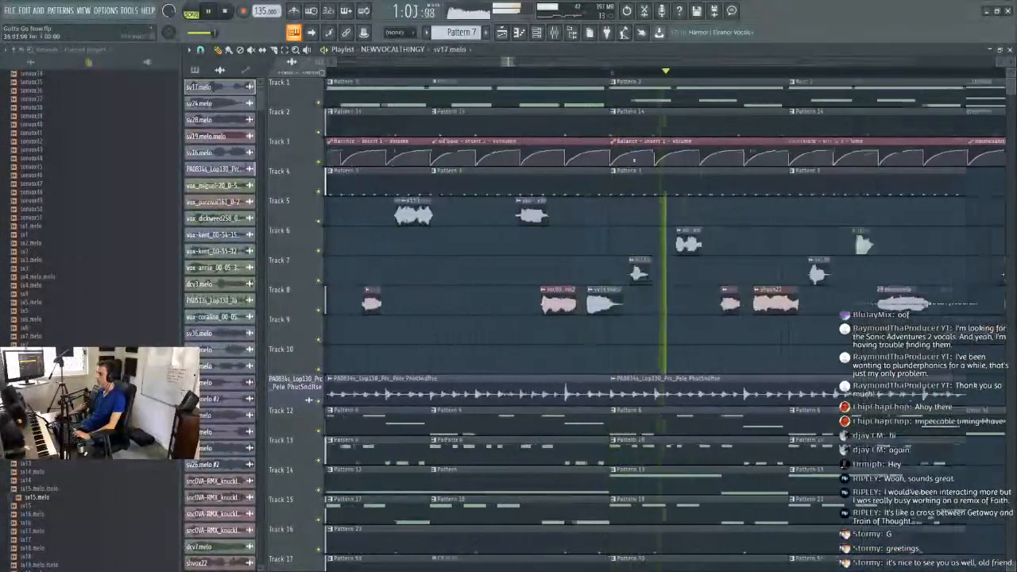
pyautogui.click(616, 74)
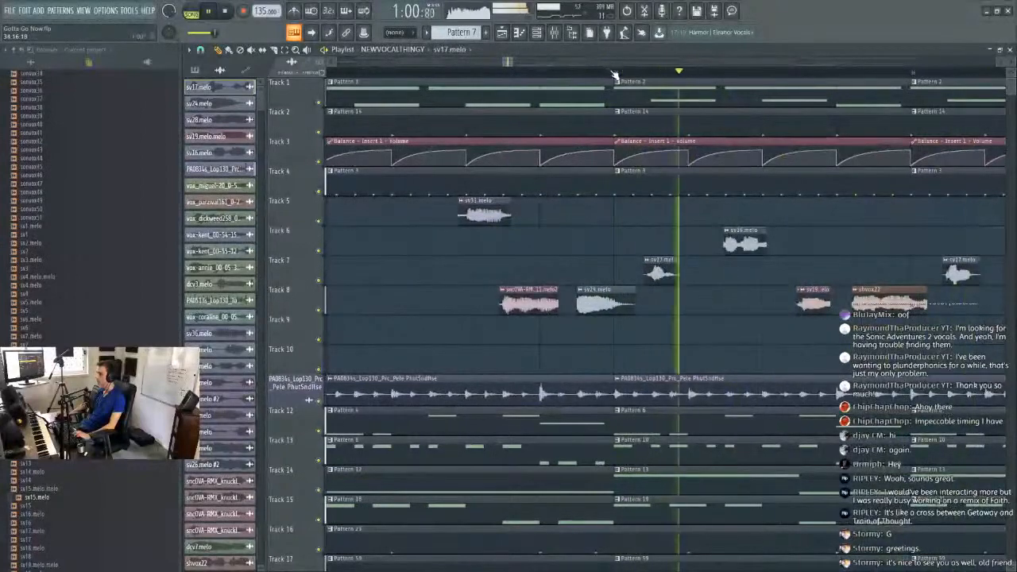
# Play back the passage up to bar 37 to check the vocal clips, and save the project.
pyautogui.scroll(-3, 615, 75)
pyautogui.scroll(-2, 614, 75)
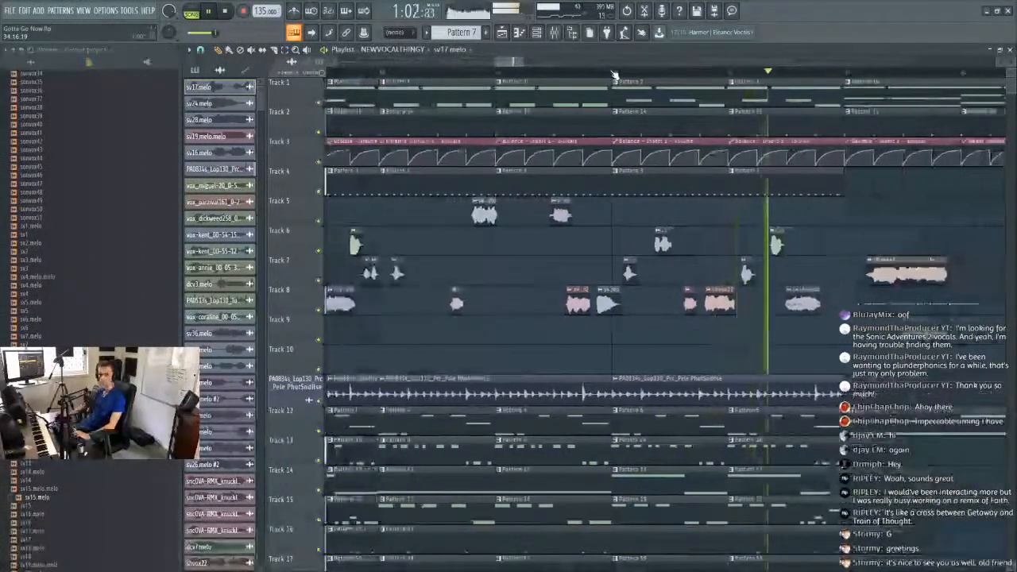
pyautogui.click(658, 74)
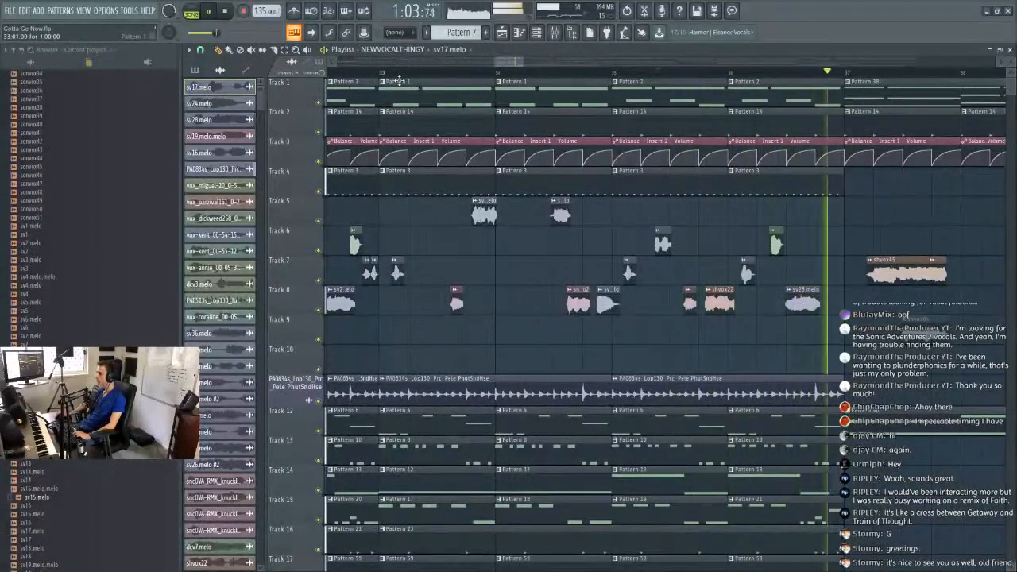
pyautogui.scroll(-8, 510, 75)
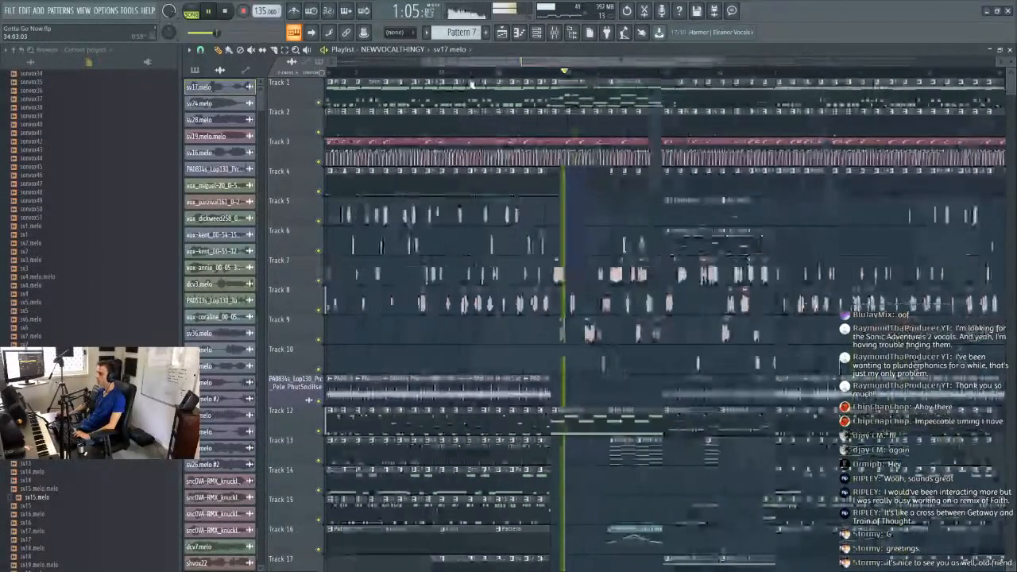
pyautogui.click(11, 11)
pyautogui.click(20, 61)
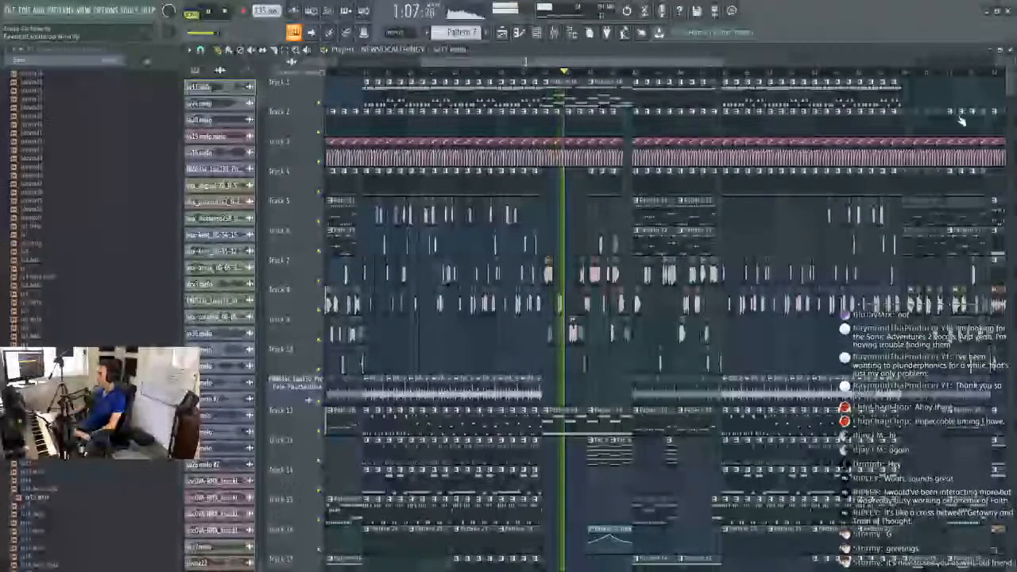
# Set the playlist snap to Beat and play the song from bar 53.
pyautogui.click(200, 50)
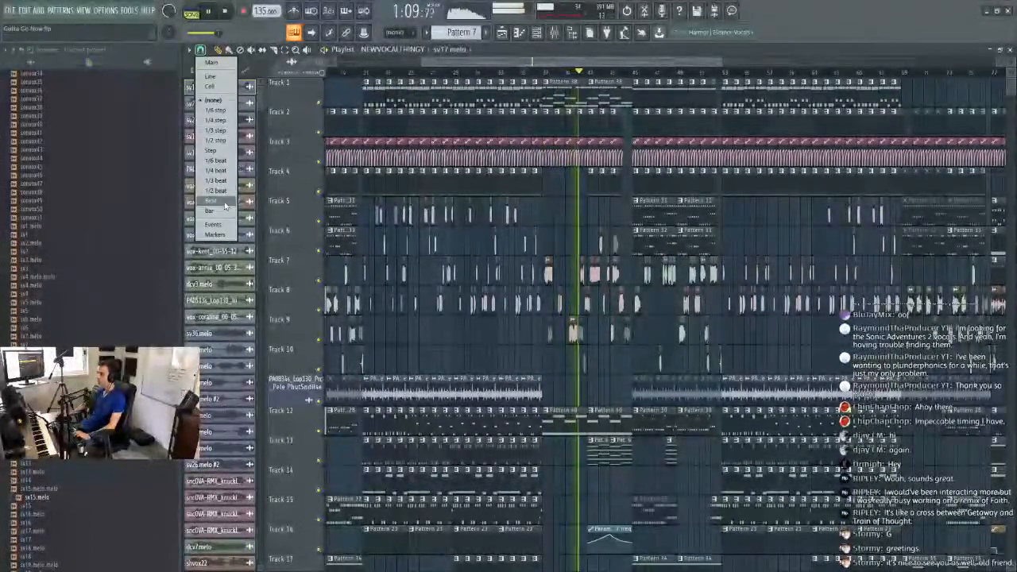
pyautogui.click(213, 200)
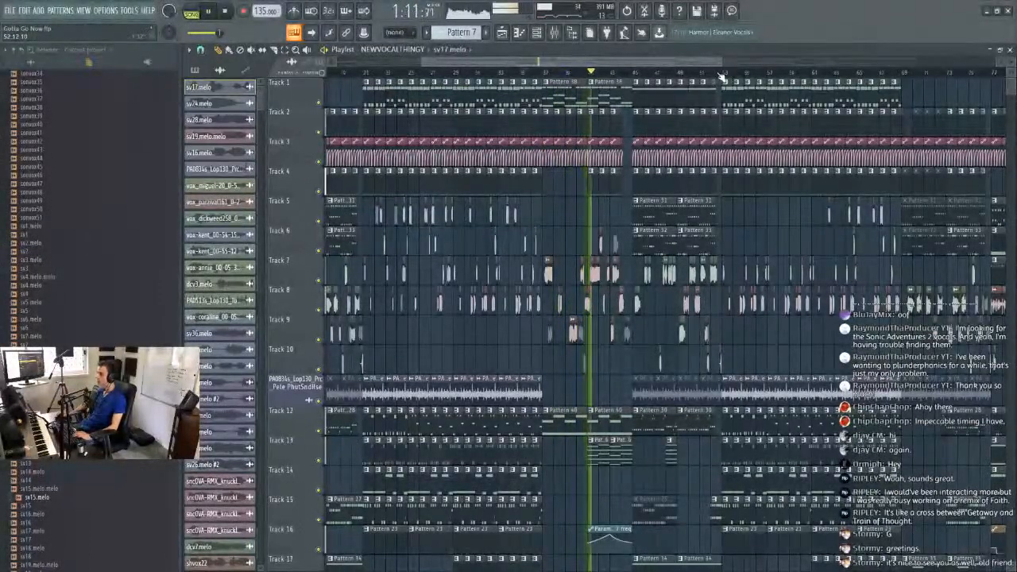
pyautogui.scroll(-3, 724, 75)
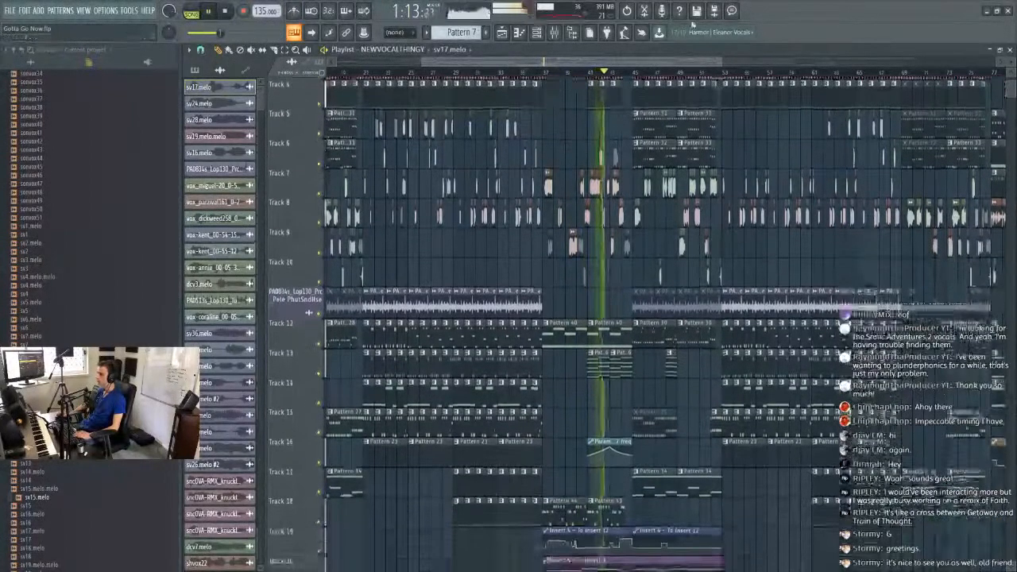
pyautogui.click(724, 73)
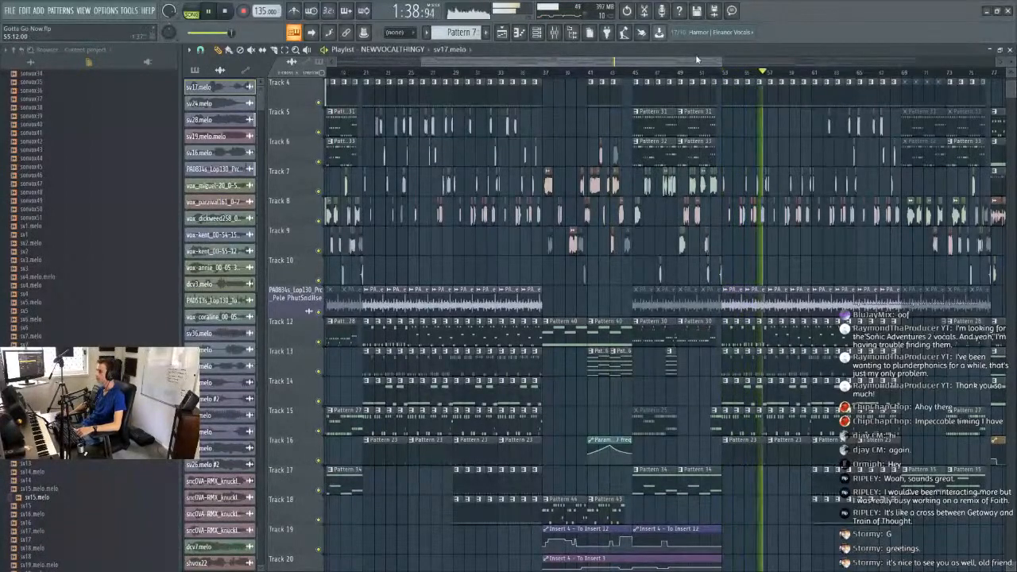
# Listen through bars 53–62 and examine the vocal clips and patterns across the tracks in the playlist.
pyautogui.moveTo(697, 60); pyautogui.dragTo(747, 65)
pyautogui.scroll(5, 744, 76)
pyautogui.scroll(-1, 617, 100)
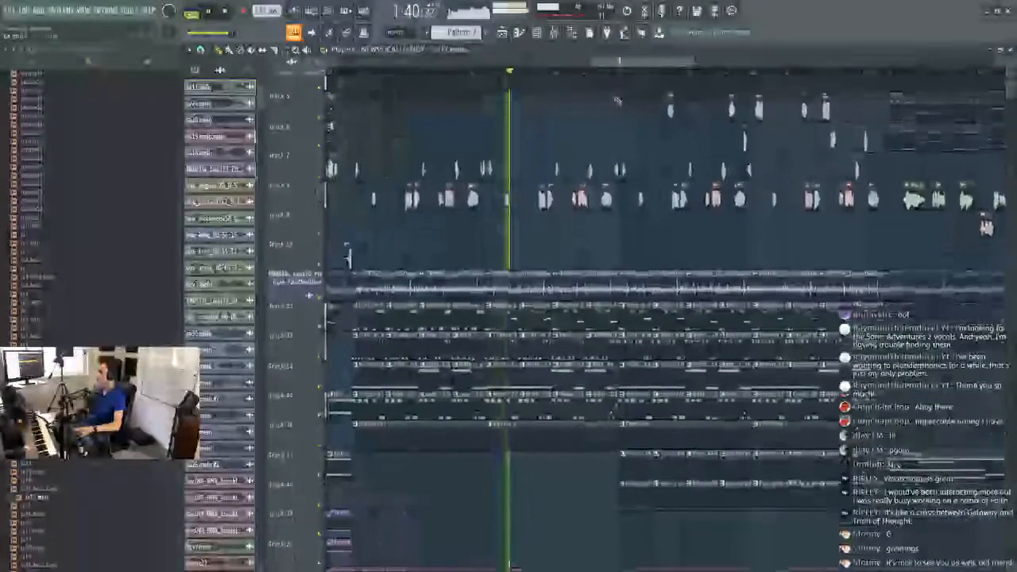
pyautogui.scroll(3, 526, 230)
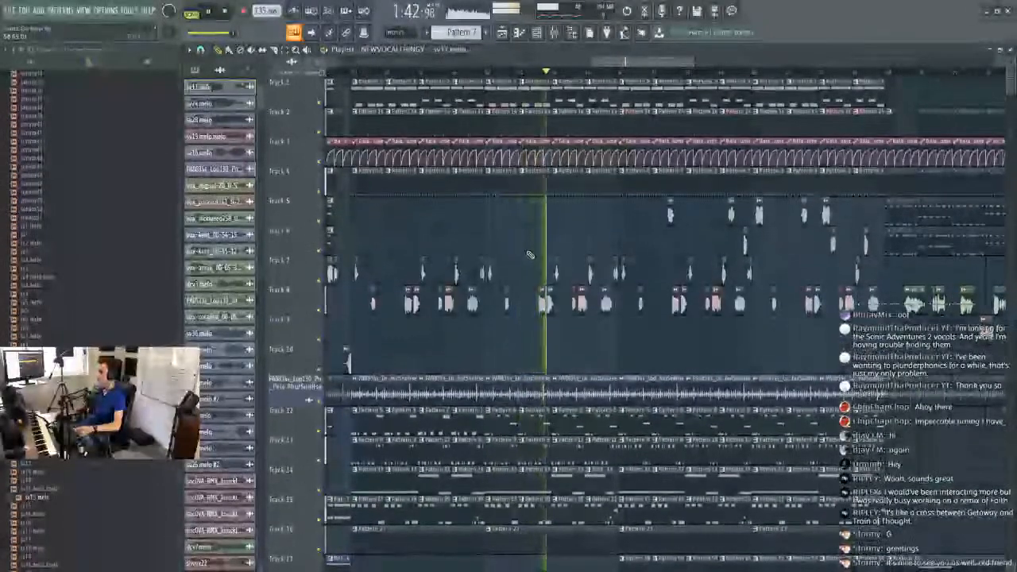
pyautogui.scroll(-4, 608, 194)
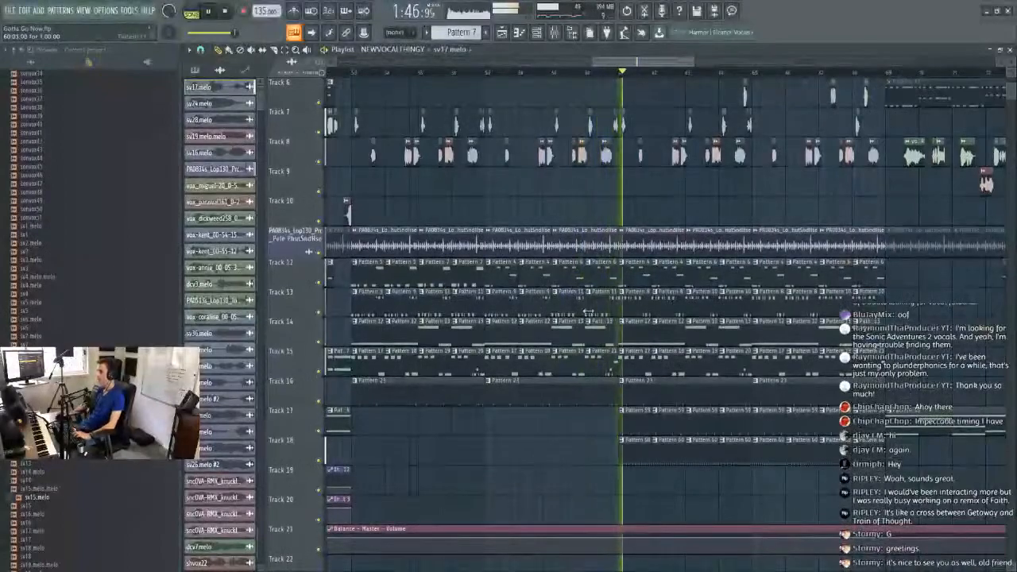
pyautogui.scroll(4, 636, 103)
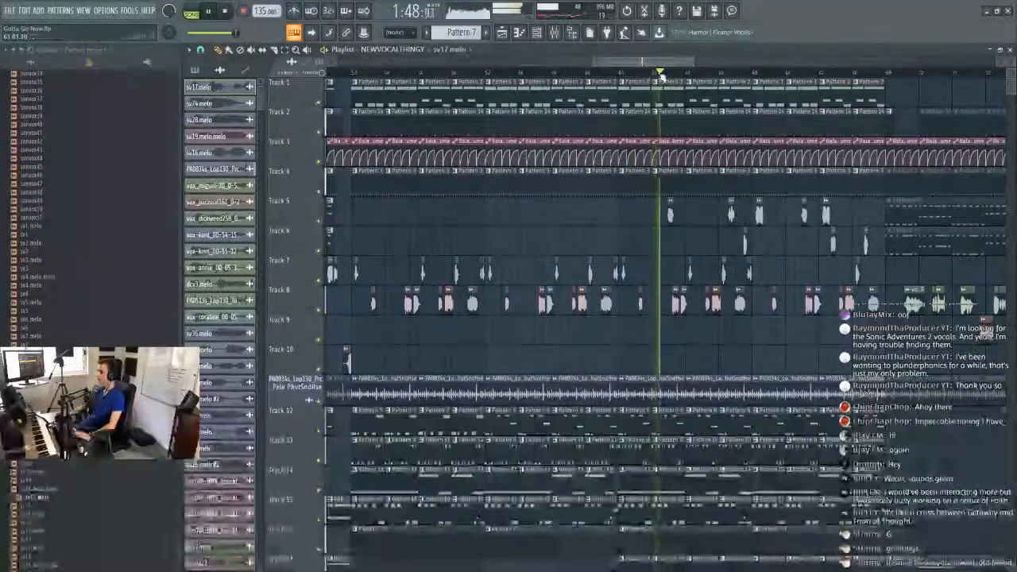
pyautogui.scroll(-4, 660, 79)
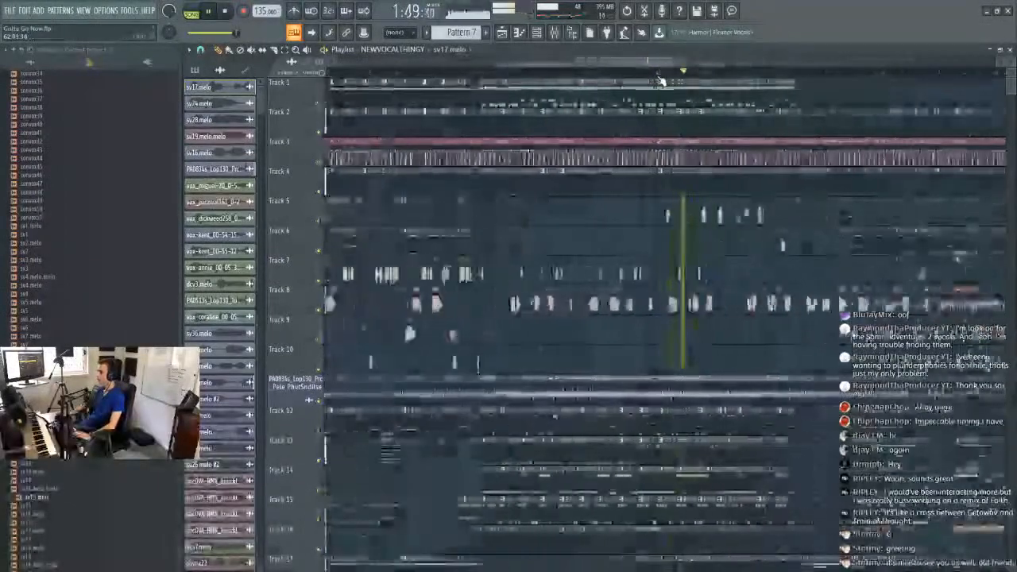
pyautogui.scroll(2, 660, 79)
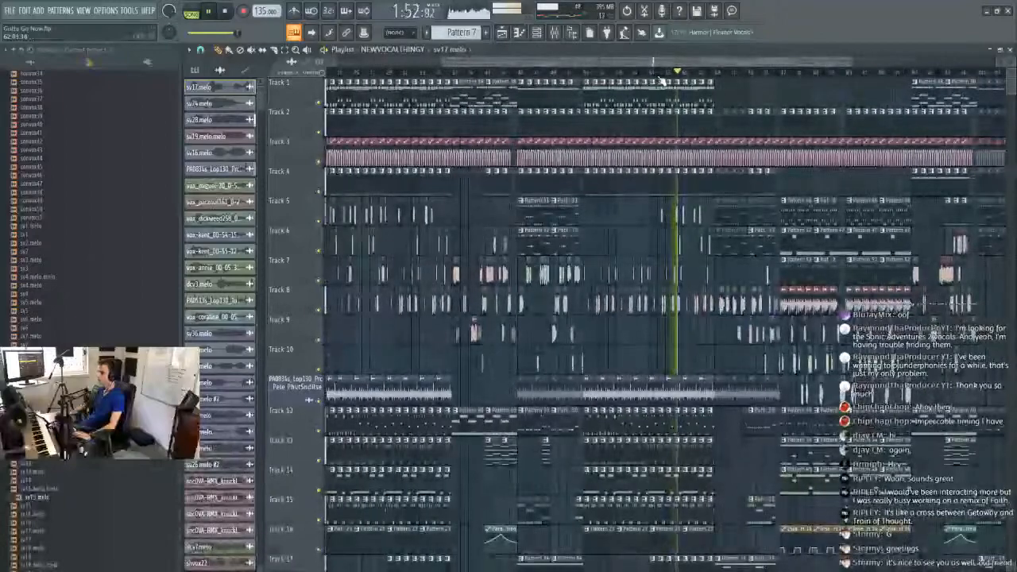
# Replace the vocal clips on Tracks 5–8 in bars 61–68 with copies of those in bars 29–36.
pyautogui.scroll(3, 662, 80)
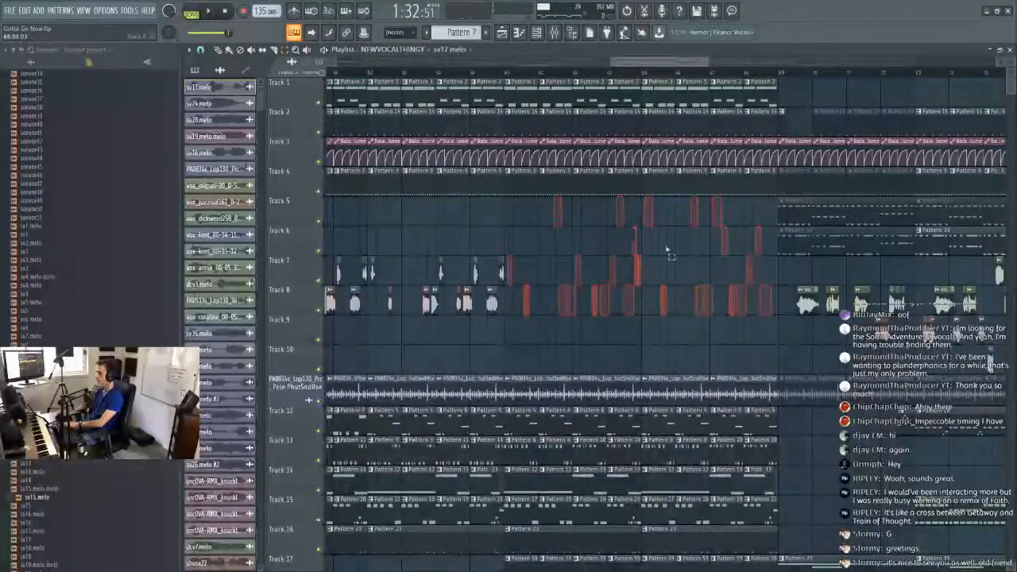
pyautogui.moveTo(648, 63); pyautogui.dragTo(474, 80)
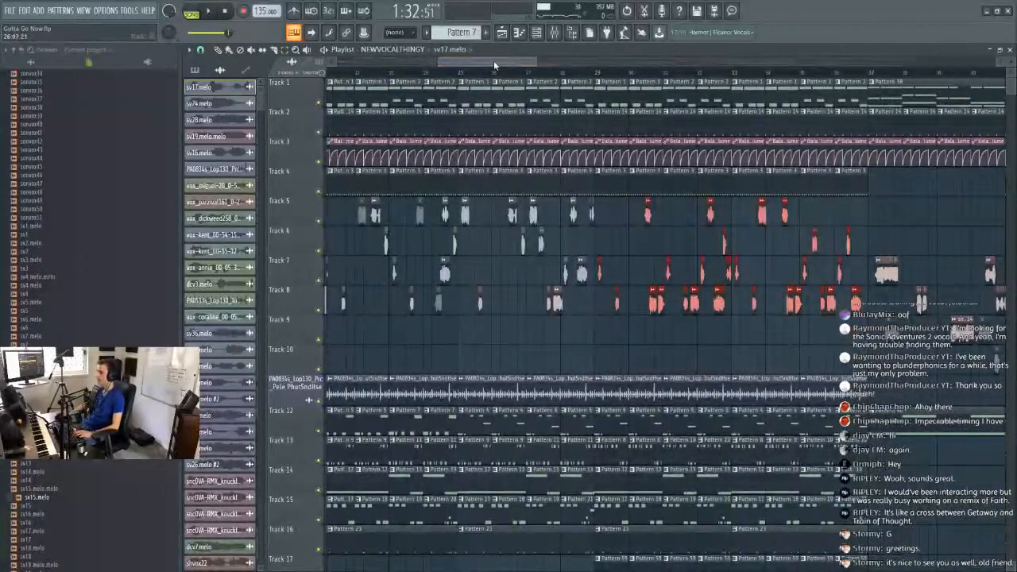
pyautogui.moveTo(495, 65); pyautogui.dragTo(533, 74)
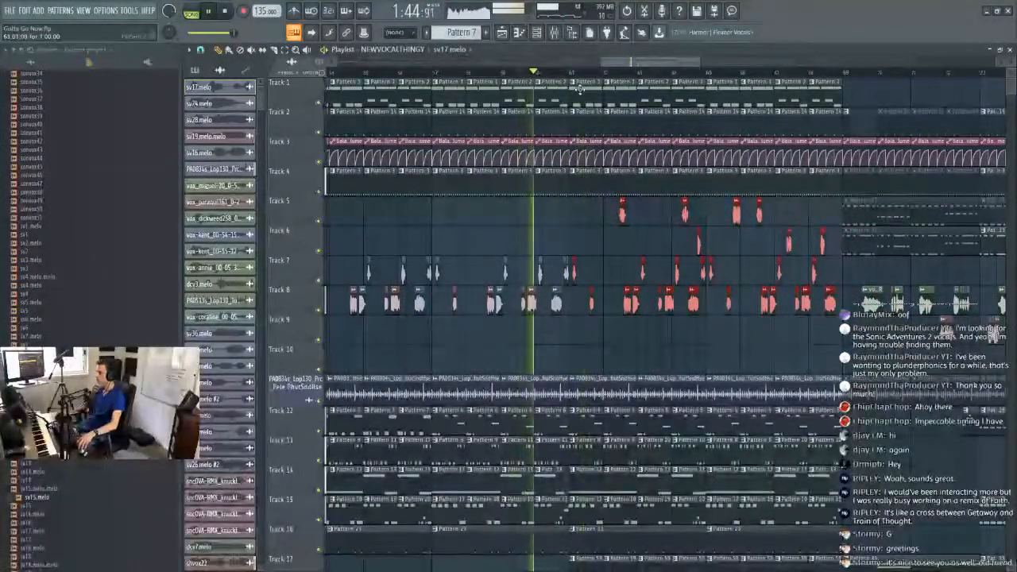
# Copy the sonvox51 clip from bar 28 to the same place in bar 60 on Track 5, and play it back.
pyautogui.moveTo(613, 76); pyautogui.dragTo(483, 78)
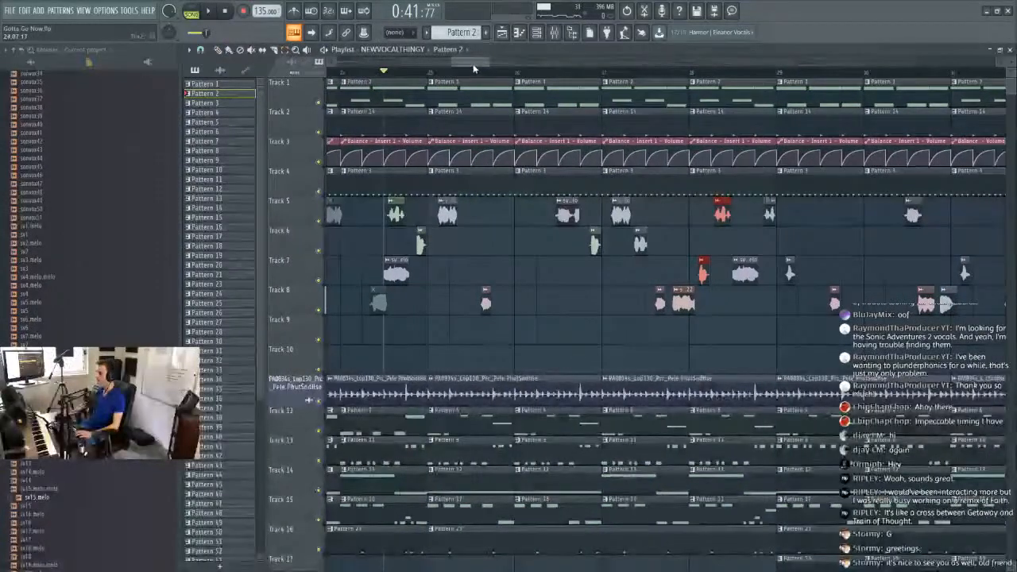
pyautogui.moveTo(473, 65); pyautogui.dragTo(651, 87)
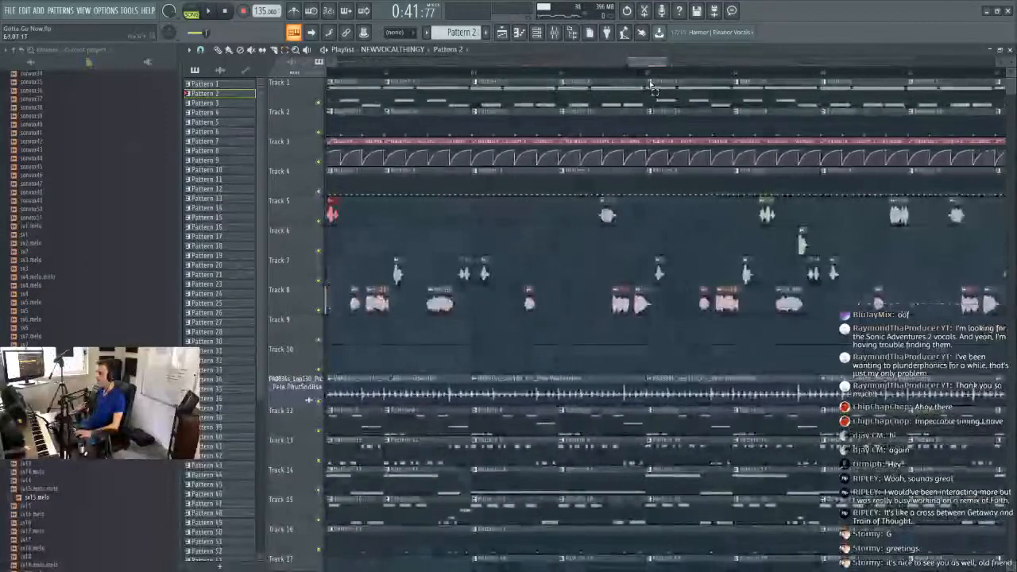
pyautogui.scroll(-3, 596, 71)
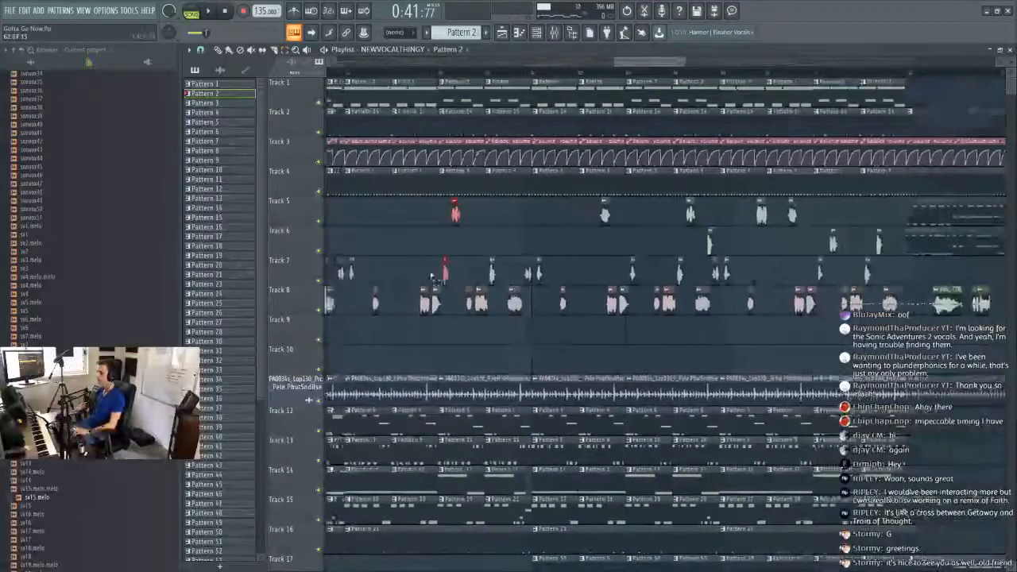
pyautogui.click(228, 50)
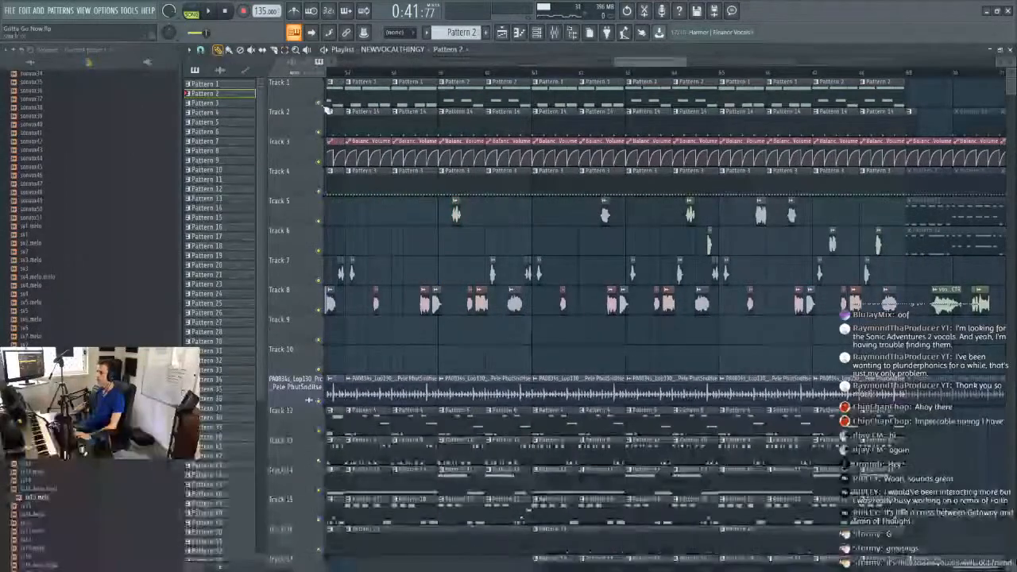
pyautogui.moveTo(491, 213); pyautogui.dragTo(503, 213)
pyautogui.click(488, 73)
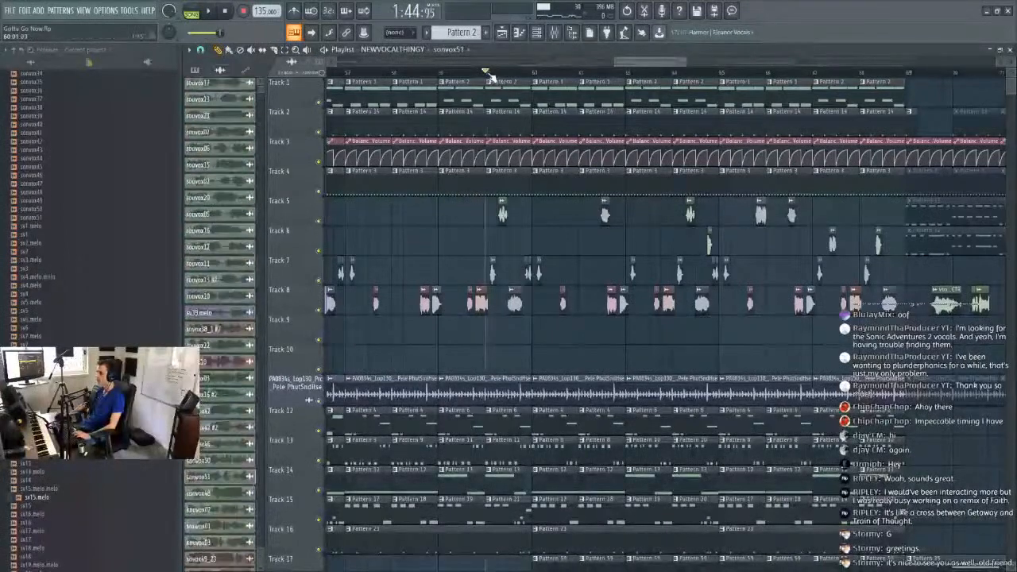
pyautogui.press('space')
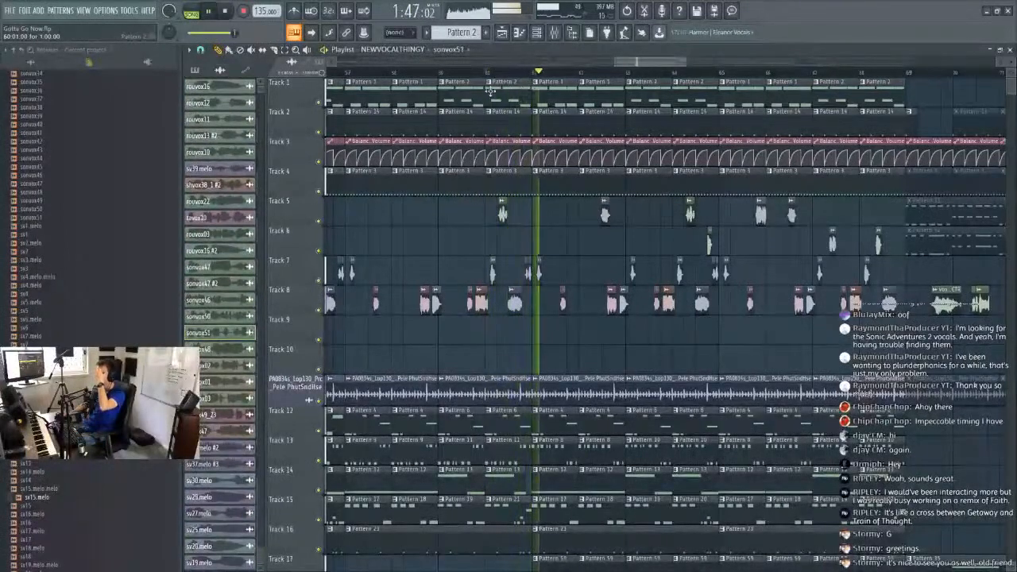
# Add a sonvox47 #2 clip on the last beat of bar 60 on Track 5 and set the playlist snap to Beat.
pyautogui.scroll(5, 517, 73)
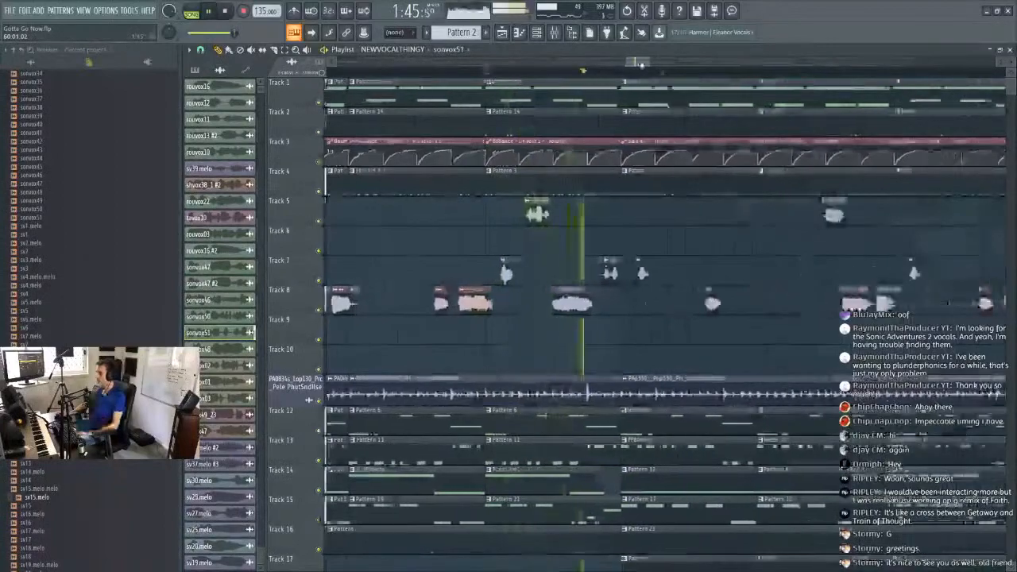
pyautogui.scroll(-4, 576, 71)
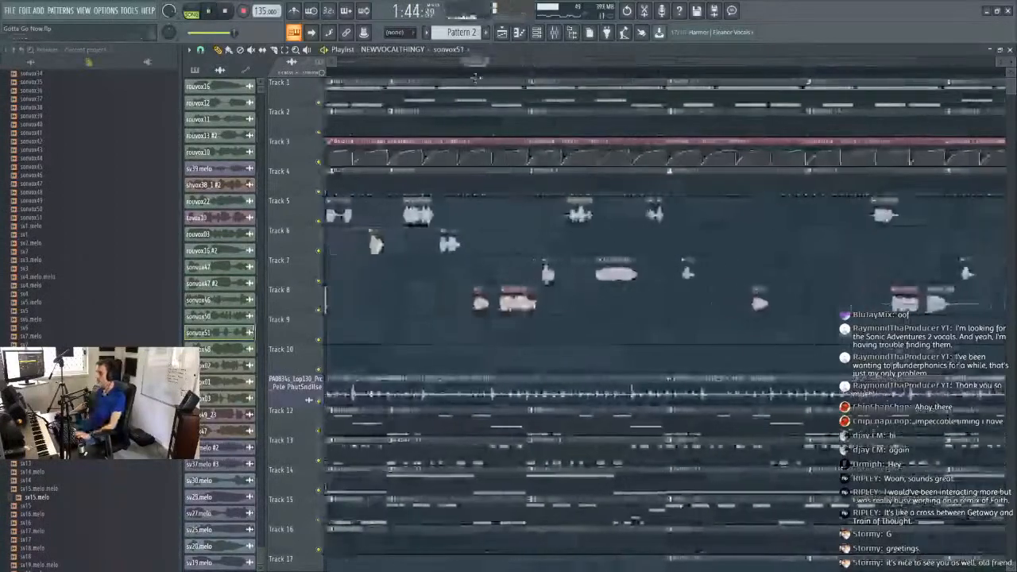
pyautogui.scroll(-5, 580, 76)
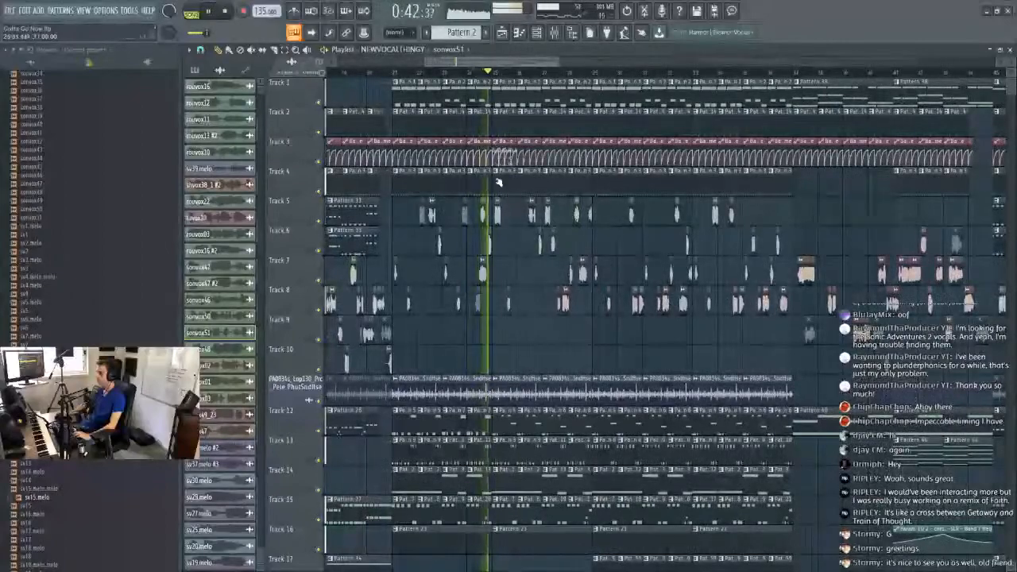
pyautogui.moveTo(508, 67); pyautogui.dragTo(669, 69)
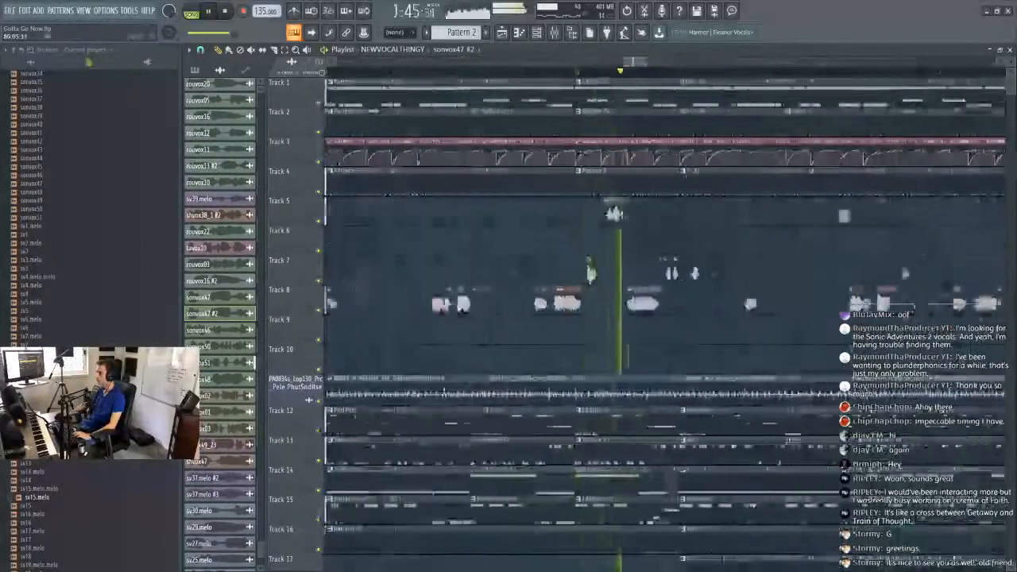
pyautogui.scroll(1, 592, 268)
pyautogui.click(681, 216)
pyautogui.click(200, 50)
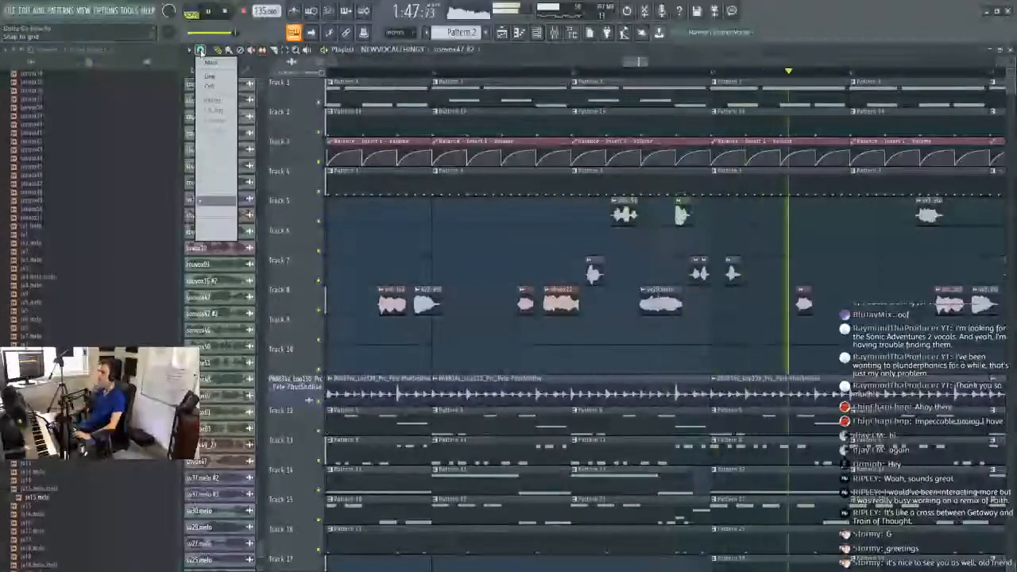
pyautogui.click(209, 201)
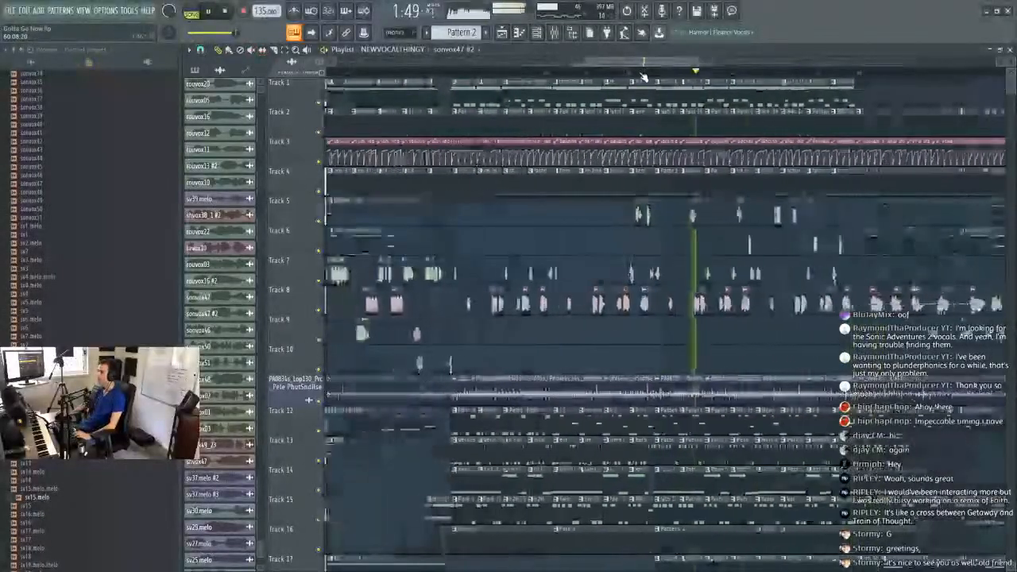
# Listen on through bars 61–67 of the arrangement and set the playlist snap to 1/4 beat.
pyautogui.scroll(-2, 673, 173)
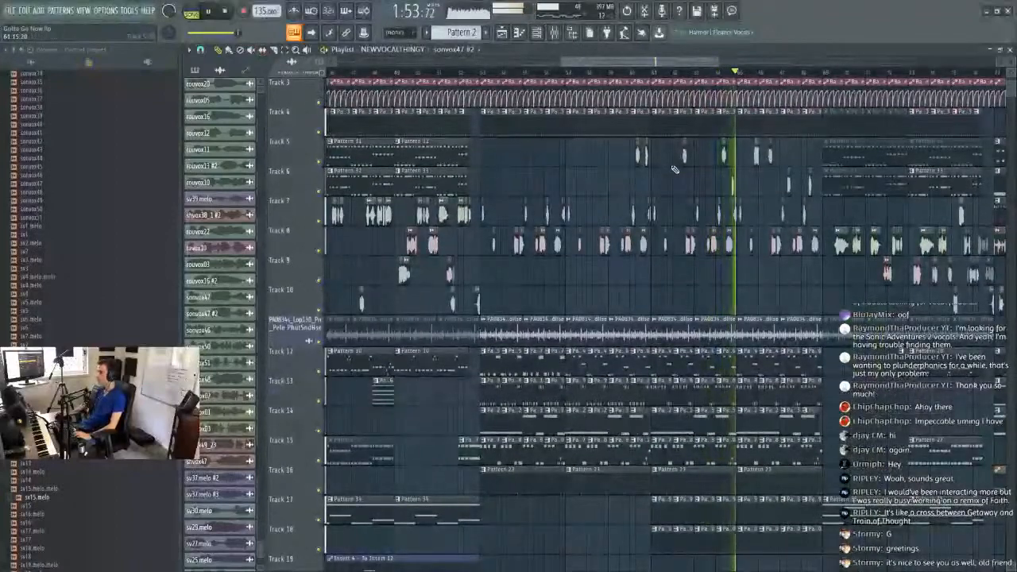
pyautogui.scroll(3, 794, 78)
pyautogui.scroll(-6, 793, 81)
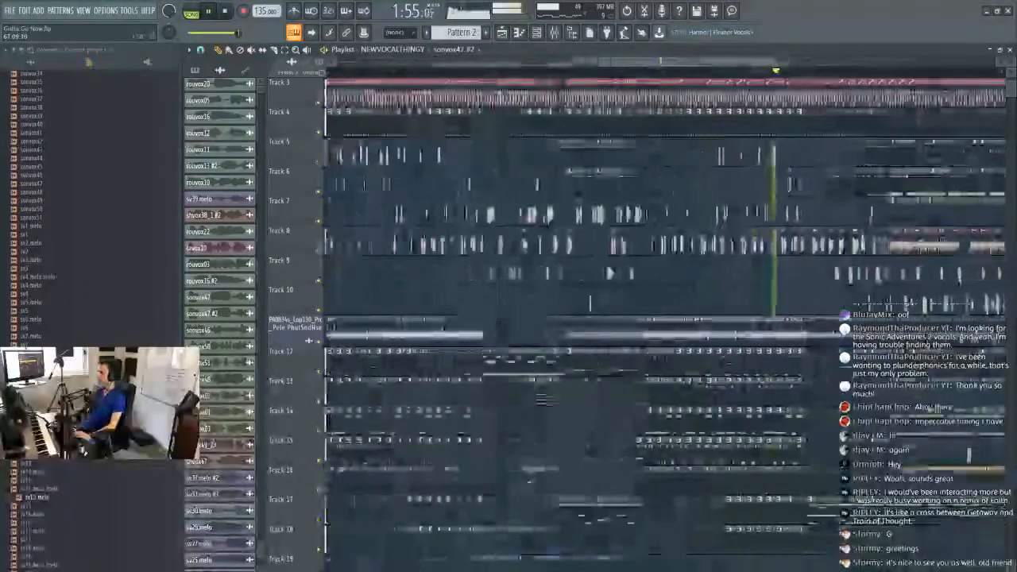
pyautogui.scroll(-3, 812, 214)
pyautogui.scroll(5, 494, 270)
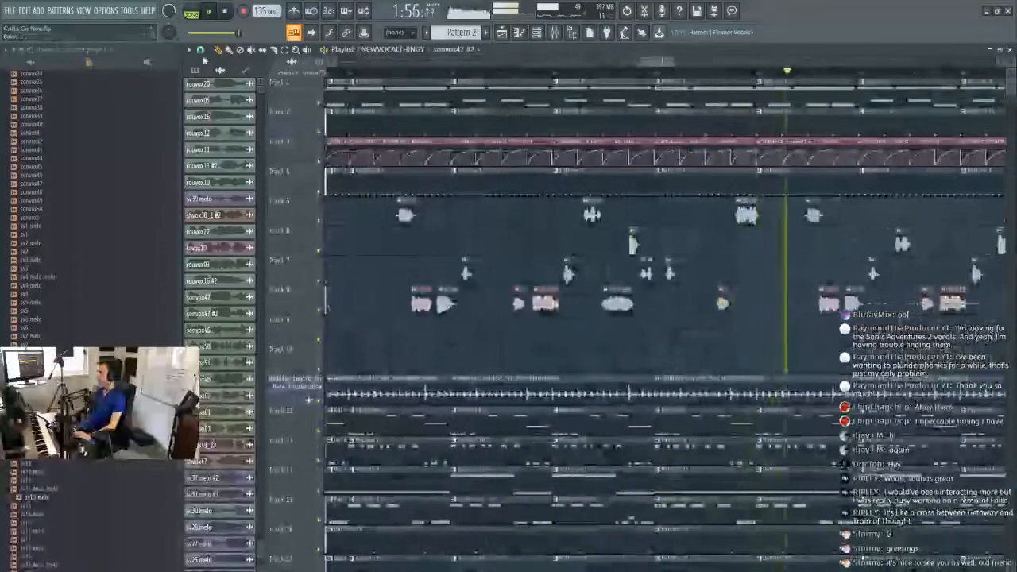
pyautogui.click(200, 50)
pyautogui.click(216, 169)
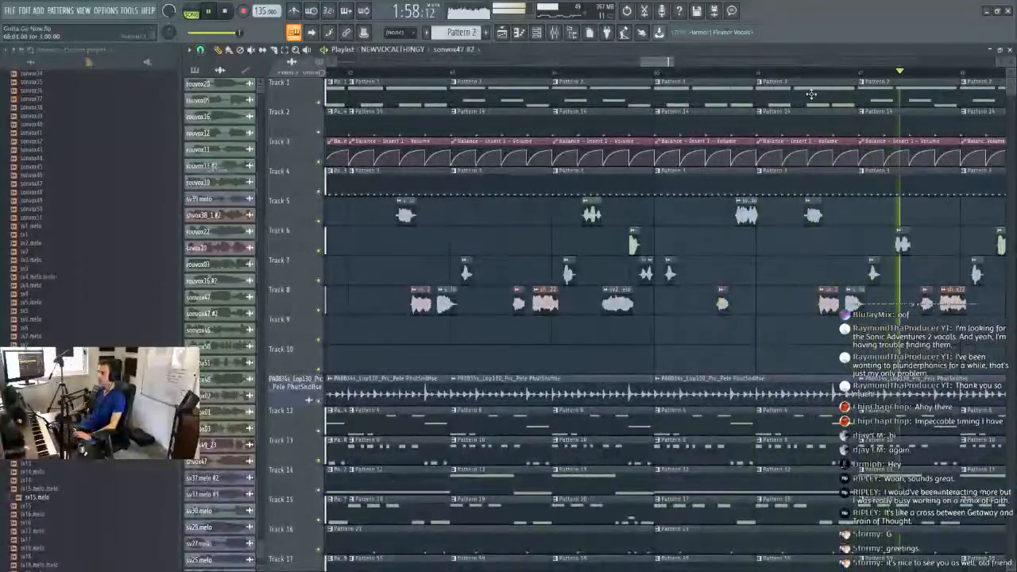
# Reposition the sv33.melo clip on Track 5 so it starts slightly before bar 66, checking its timing by ear.
pyautogui.click(690, 76)
pyautogui.scroll(4, 811, 77)
pyautogui.moveTo(648, 213); pyautogui.dragTo(663, 213)
pyautogui.press('space')
pyautogui.press('space')
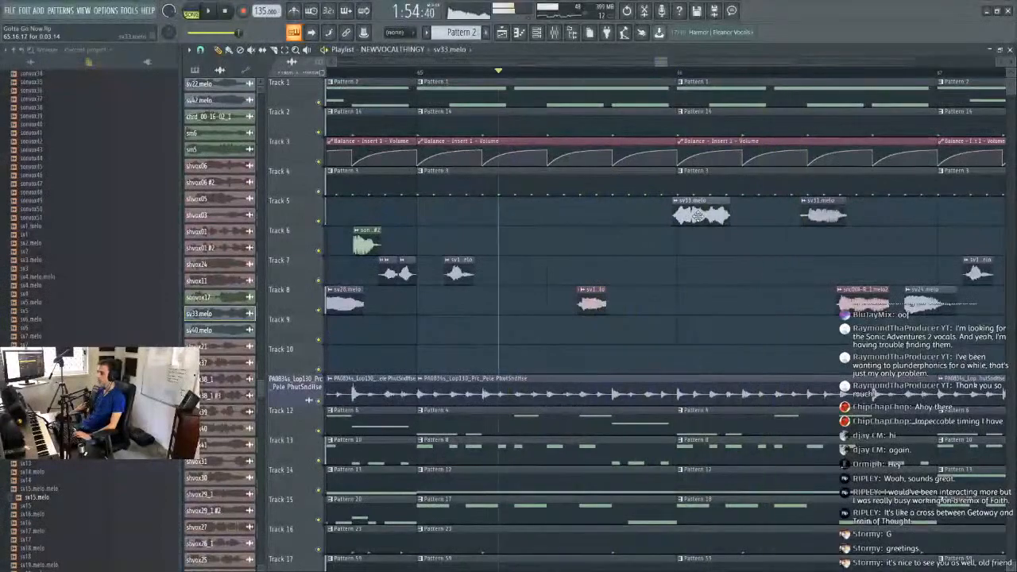
pyautogui.moveTo(698, 215); pyautogui.dragTo(721, 213)
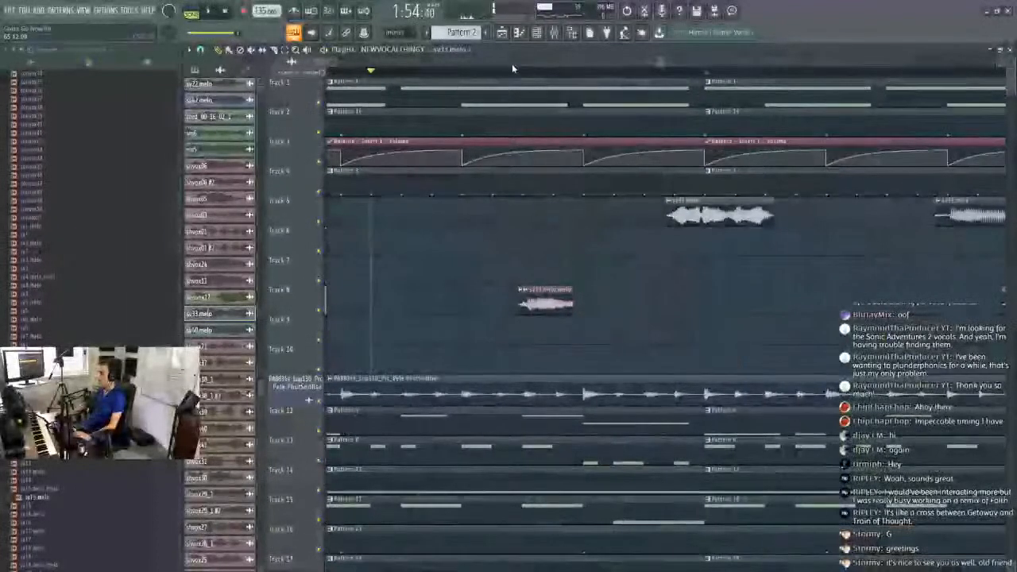
# Try the sv33.melo clip on Track 5 at an earlier and then a later position around bar 66, checking its timing by ear.
pyautogui.press('space')
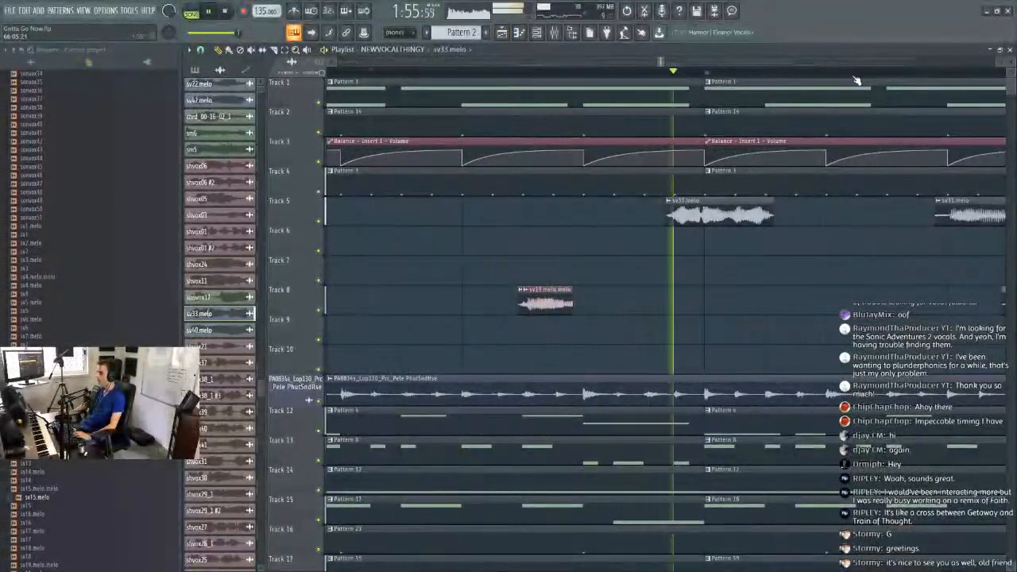
pyautogui.press('space')
pyautogui.press('space')
pyautogui.moveTo(745, 212); pyautogui.dragTo(714, 216)
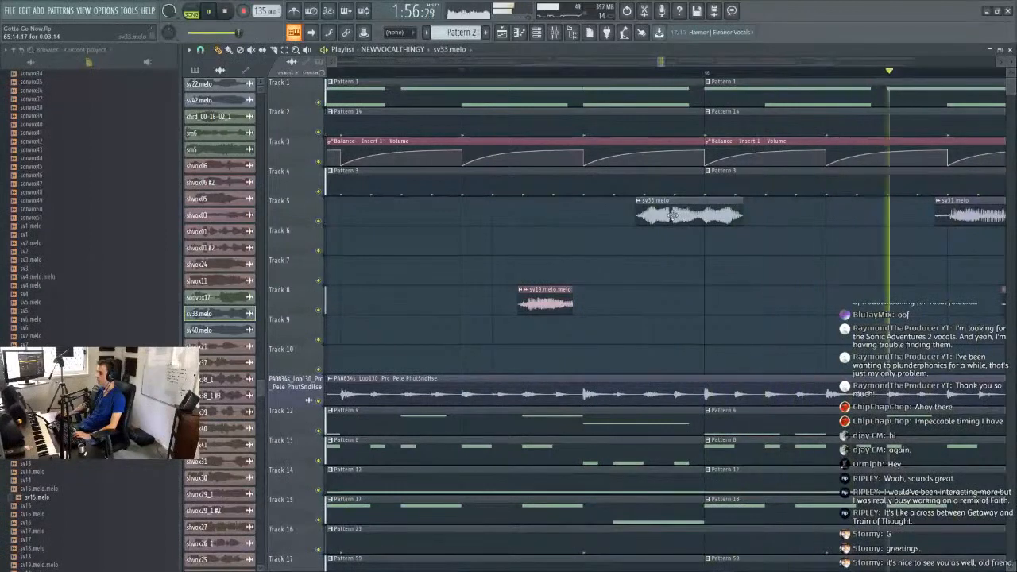
pyautogui.moveTo(681, 212); pyautogui.dragTo(810, 215)
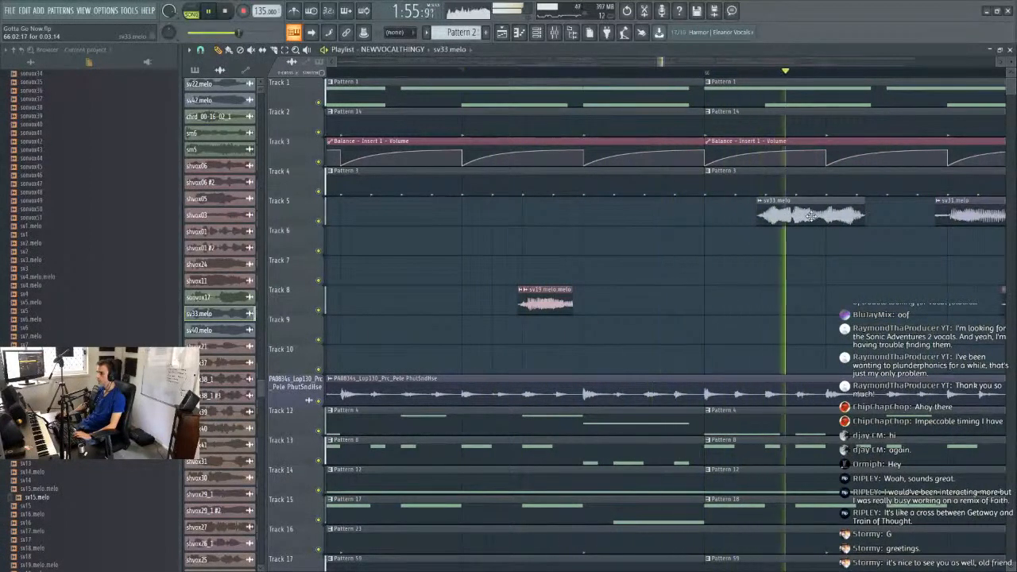
# Delete the sv33.melo clip at the start of bar 66 on Track 5 and listen to the passage without it.
pyautogui.scroll(-5, 726, 79)
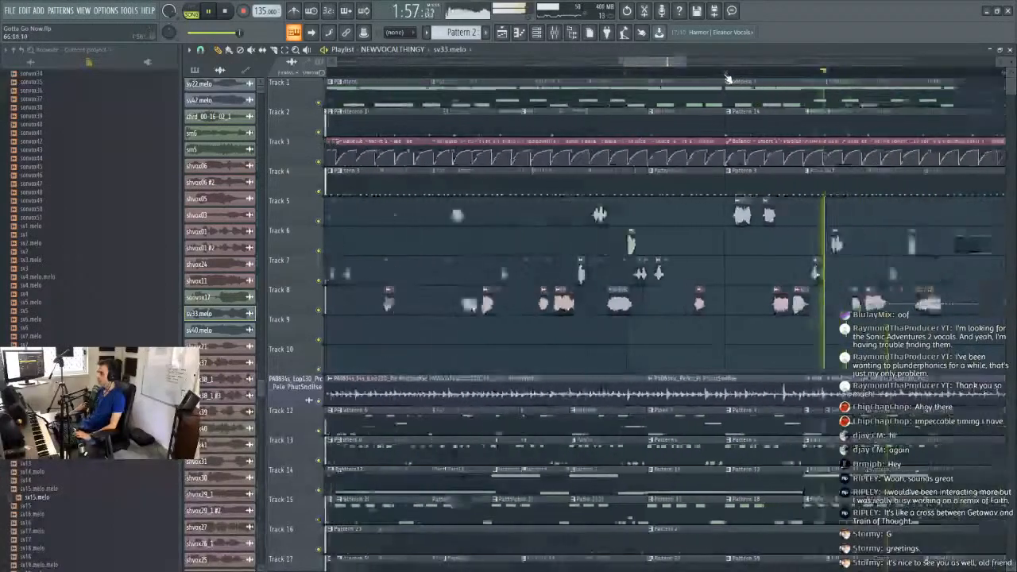
pyautogui.scroll(-3, 688, 75)
pyautogui.scroll(6, 787, 75)
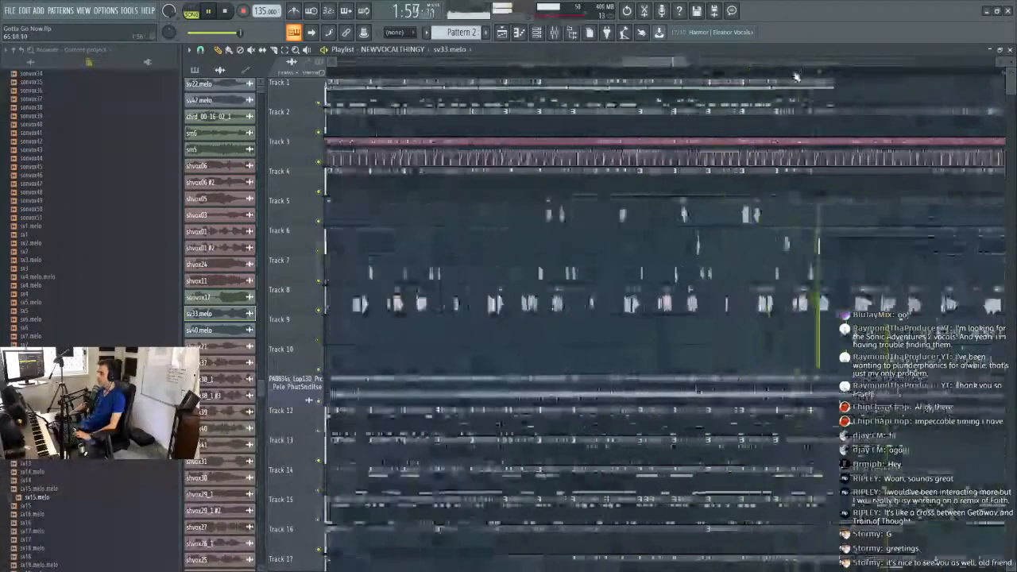
pyautogui.scroll(1, 794, 75)
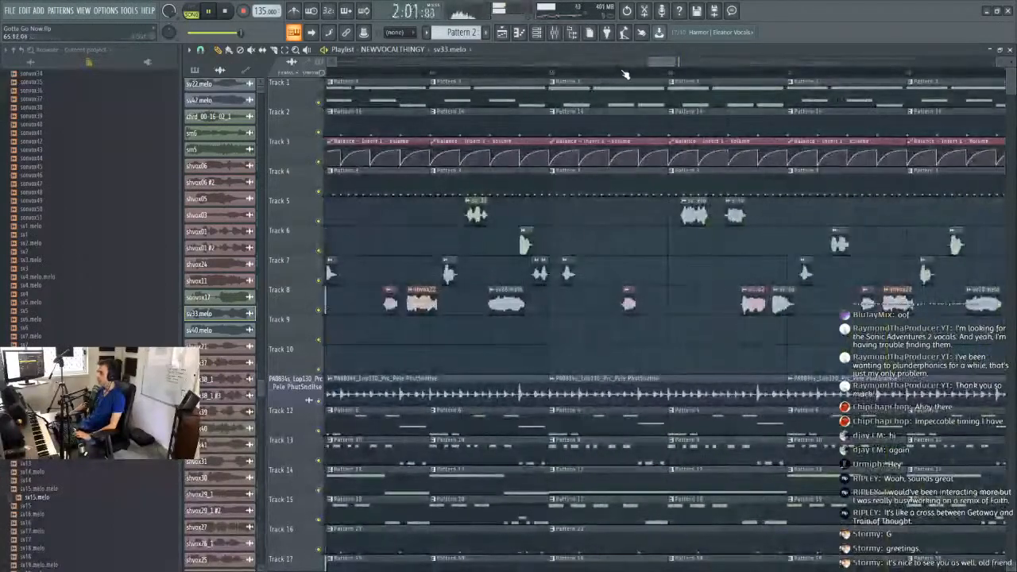
pyautogui.rightClick(699, 217)
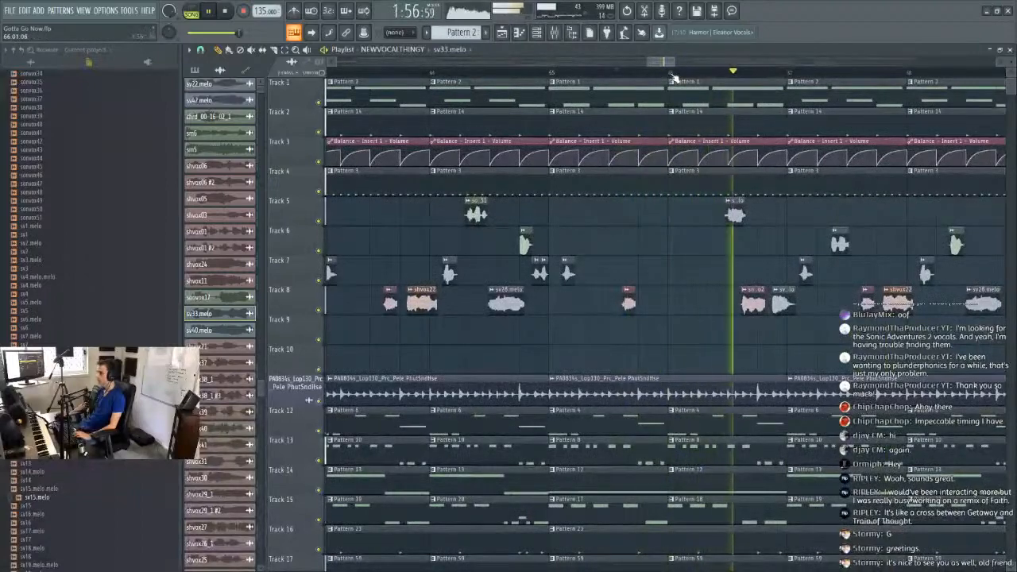
pyautogui.scroll(-3, 671, 78)
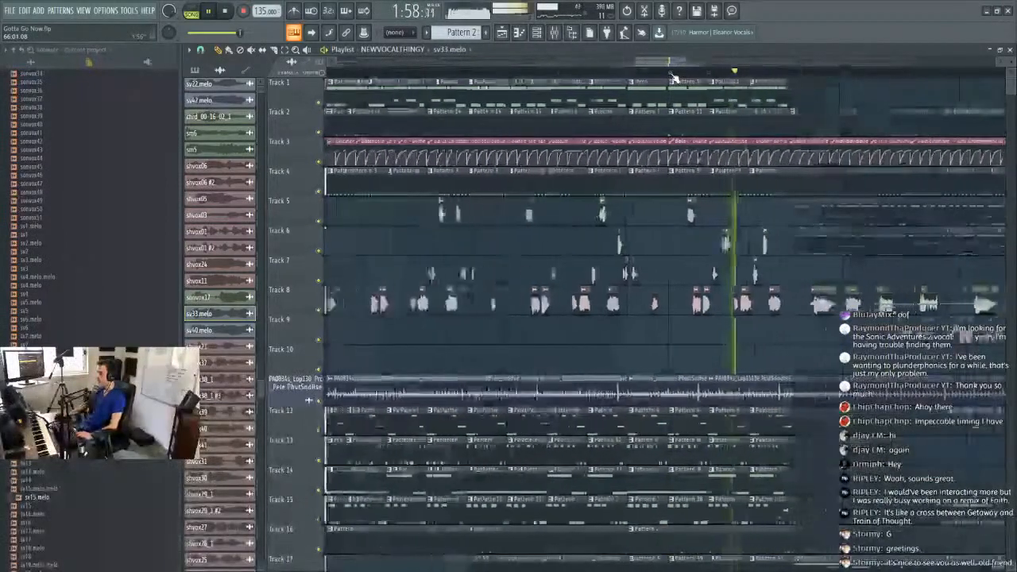
pyautogui.scroll(3, 671, 77)
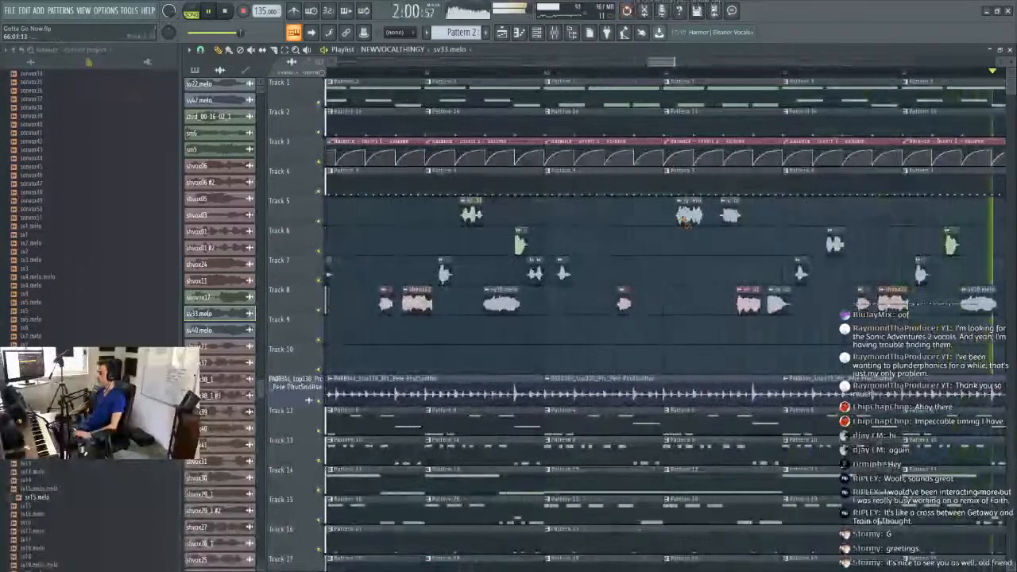
pyautogui.click(731, 77)
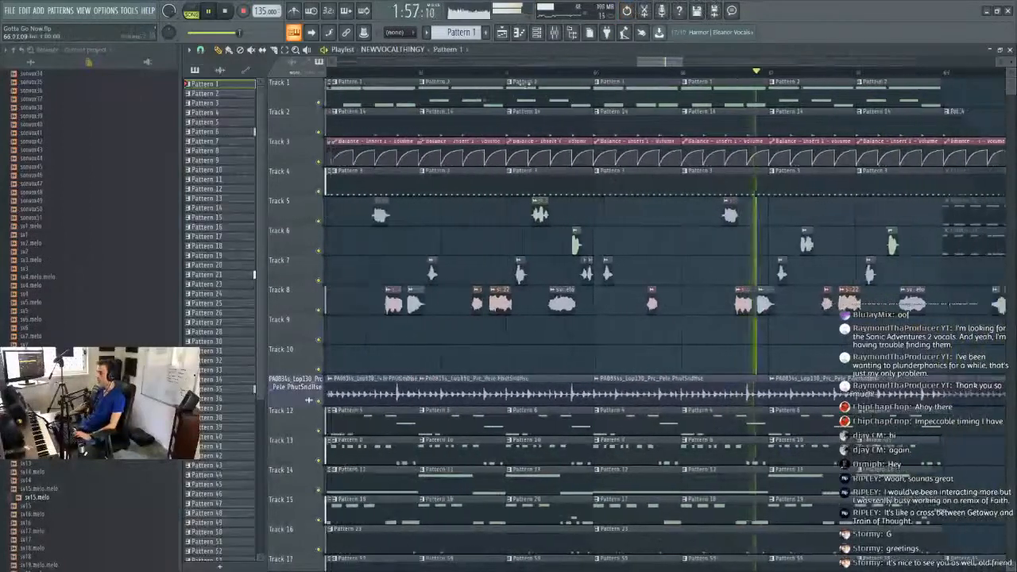
# Set the playlist snap to 1/4 beat and play back the vocals from bar 66 into bar 67.
pyautogui.click(200, 50)
pyautogui.click(232, 170)
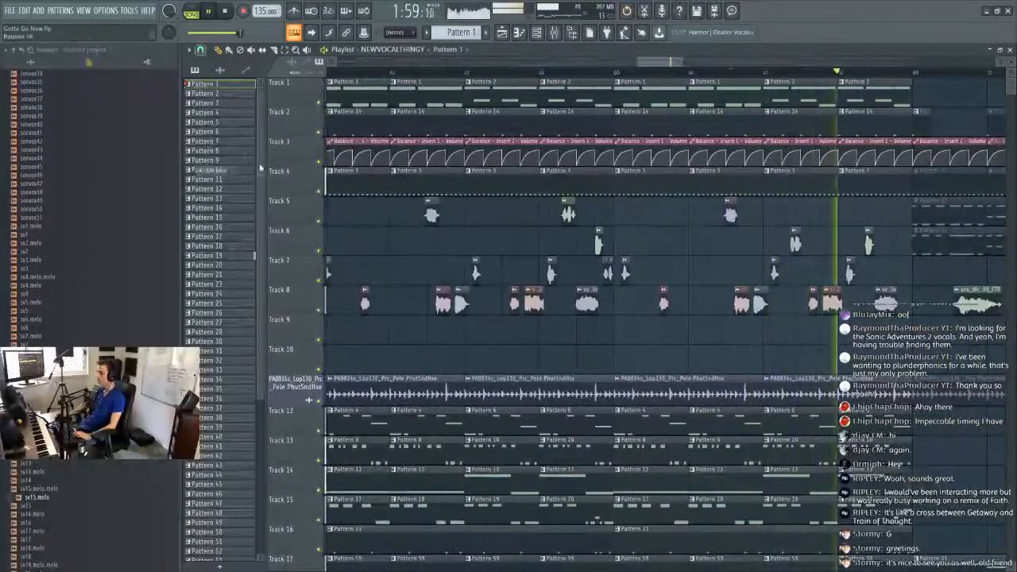
pyautogui.press('space')
pyautogui.scroll(-8, 647, 77)
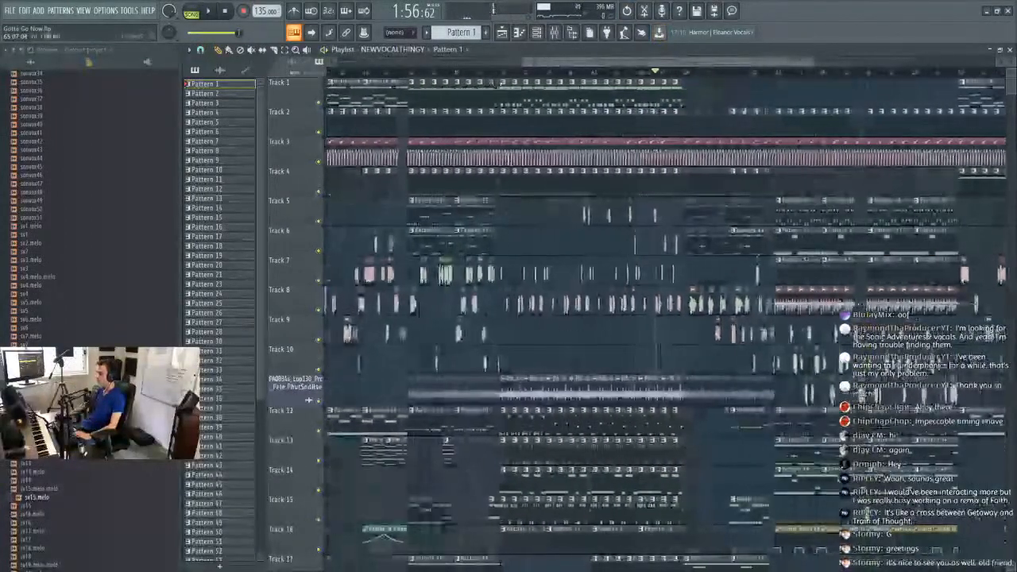
pyautogui.moveTo(592, 65); pyautogui.dragTo(635, 77)
pyautogui.scroll(7, 598, 76)
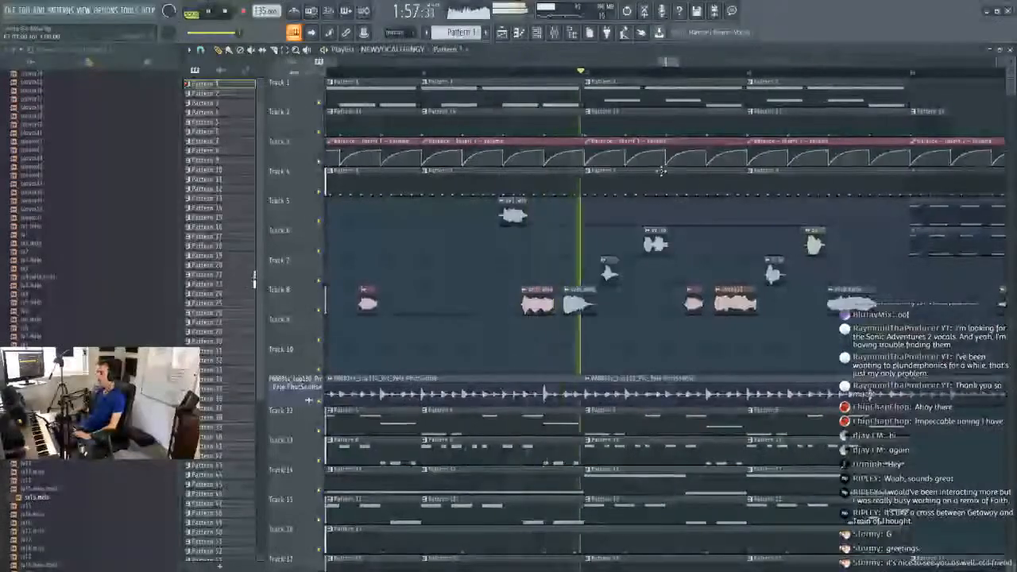
# Place a sonvox51 clip on Track 5 in bar 68, starting a quarter beat before the third beat.
pyautogui.scroll(-6, 712, 74)
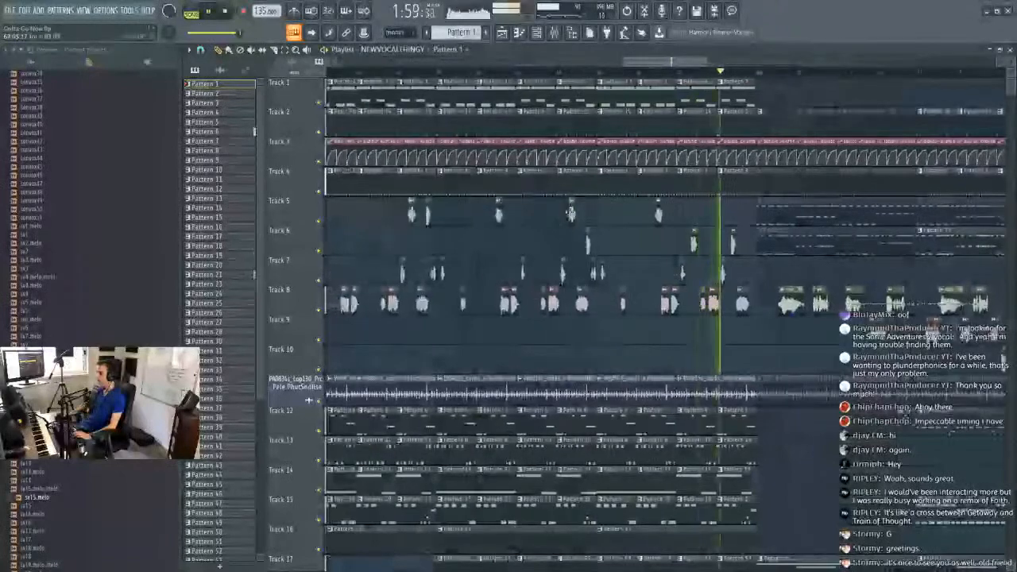
pyautogui.scroll(5, 741, 82)
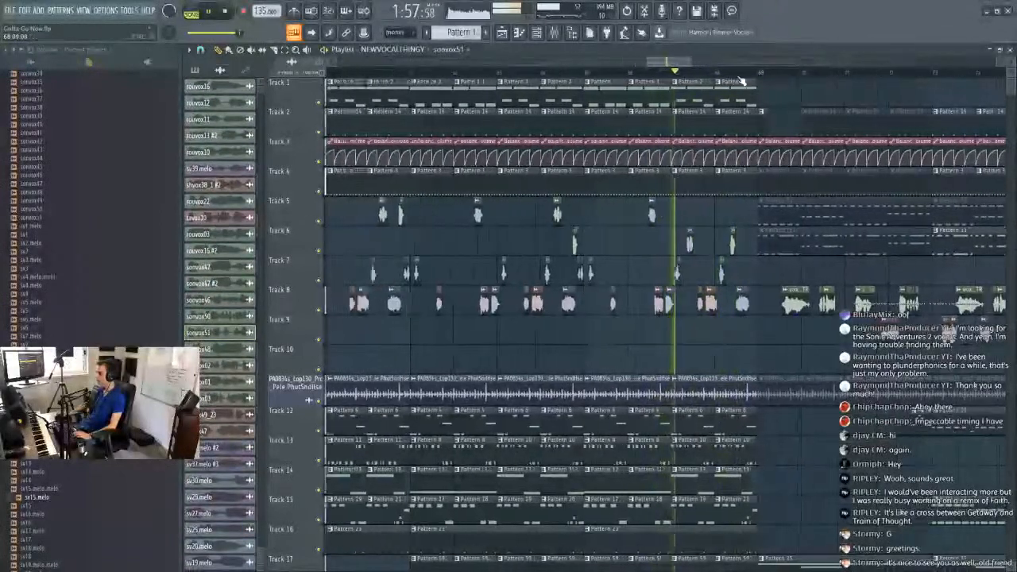
pyautogui.scroll(2, 740, 81)
pyautogui.click(750, 215)
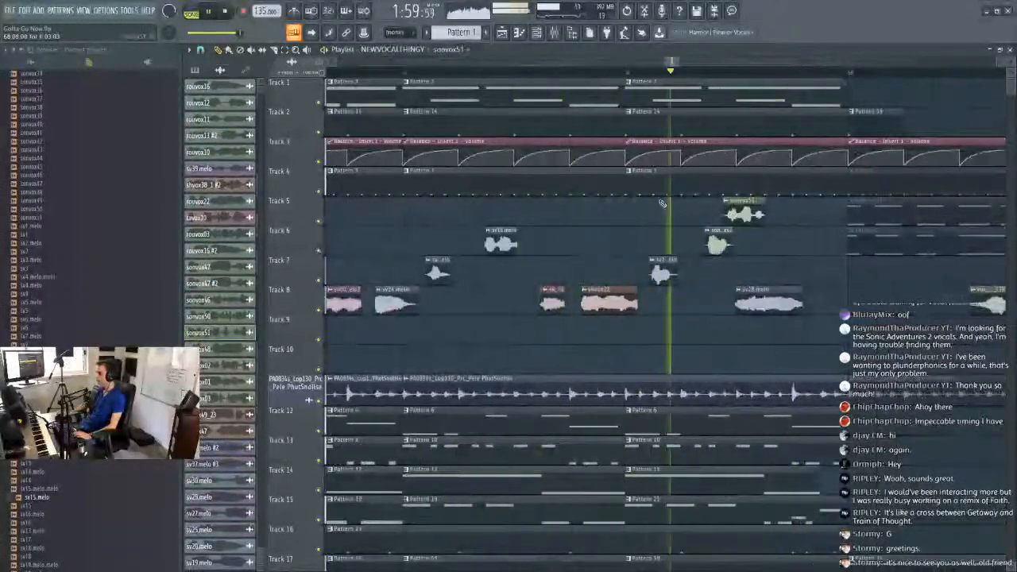
# Set the snap to 1/4 step and copy sonvox47 #2 and the two neighbouring Track 7 clips from the end of bar 64 to the end of bar 68.
pyautogui.click(192, 50)
pyautogui.click(200, 51)
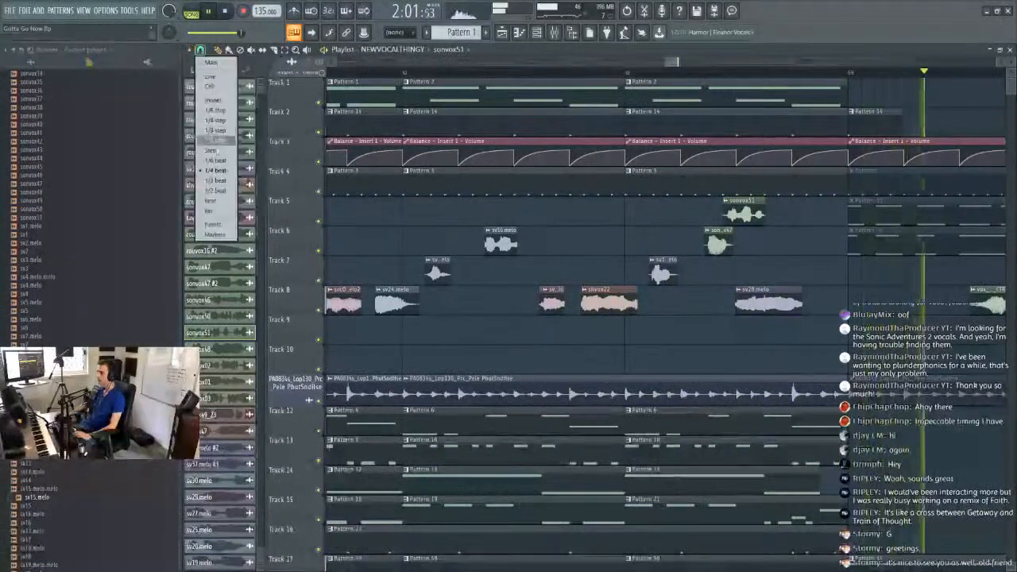
pyautogui.click(213, 118)
pyautogui.press('space')
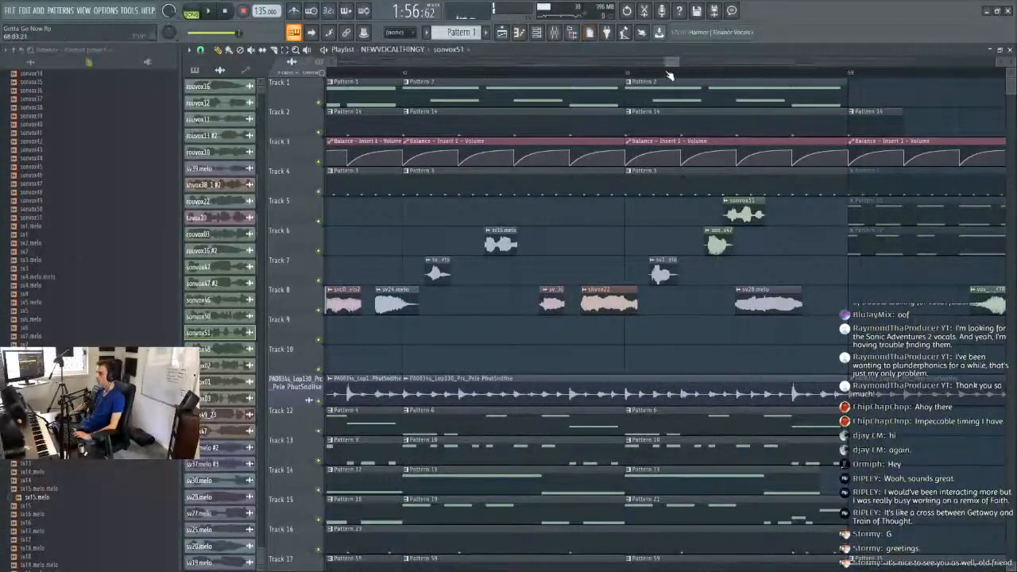
pyautogui.scroll(-4, 670, 76)
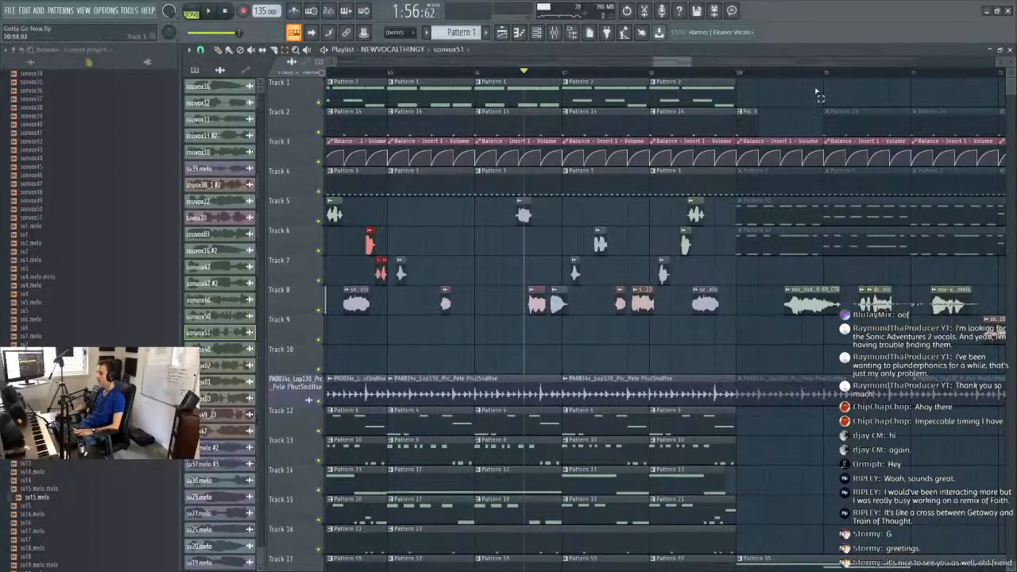
pyautogui.scroll(5, 738, 79)
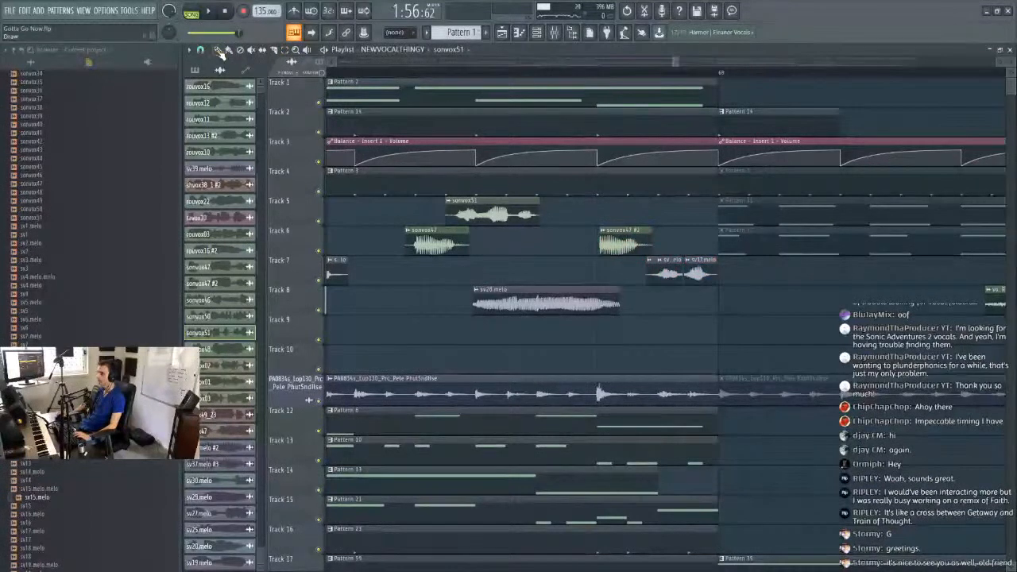
# Delete the sonvox47 clip in bar 68 and, finishing with snap set to none, move sonvox51 earlier to start just after beat 2.
pyautogui.moveTo(469, 214); pyautogui.dragTo(418, 214)
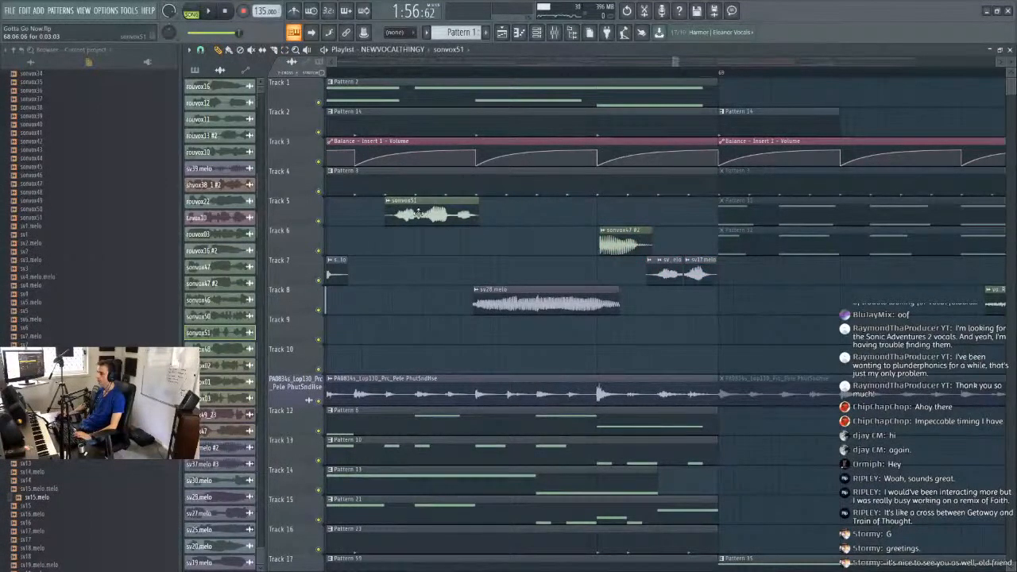
pyautogui.scroll(-4, 474, 77)
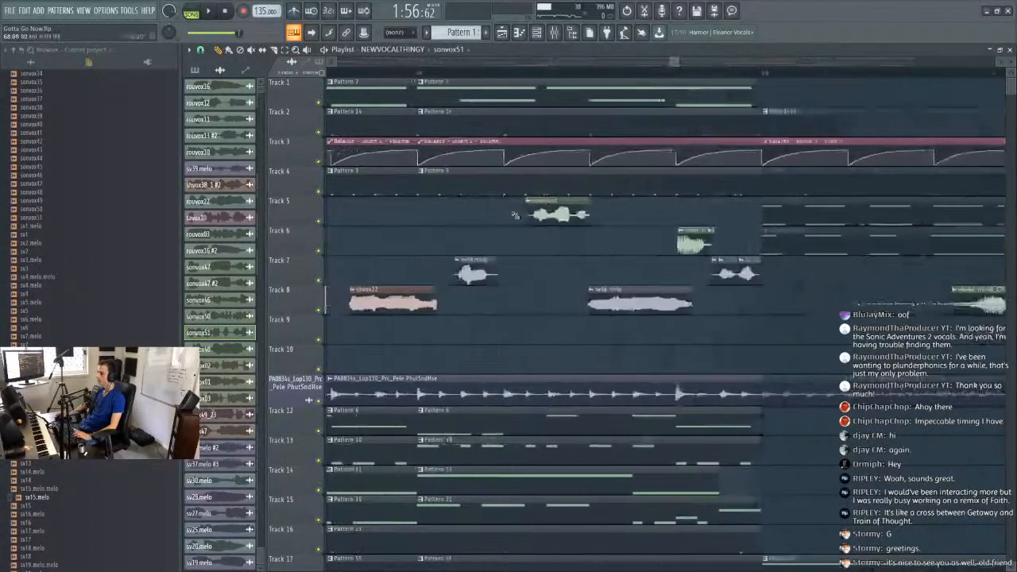
pyautogui.click(200, 50)
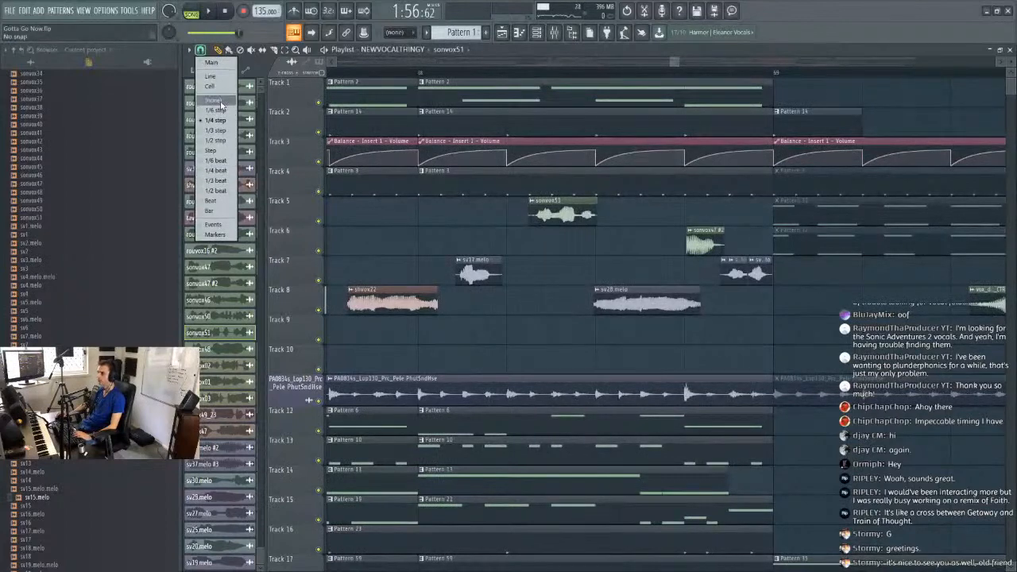
pyautogui.click(219, 101)
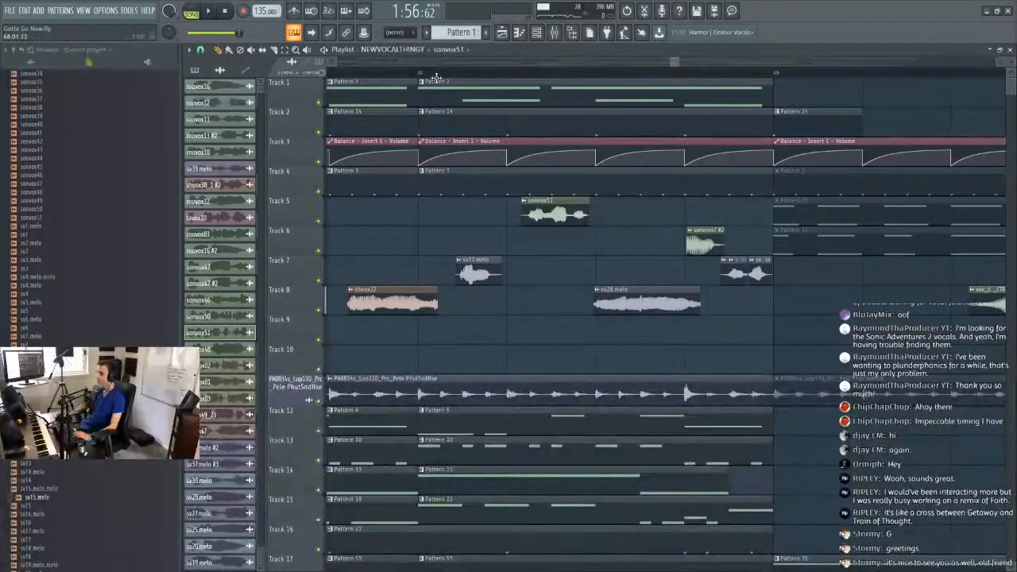
# Play back bar 68 and listen on through the following section up to about bar 77.
pyautogui.press('space')
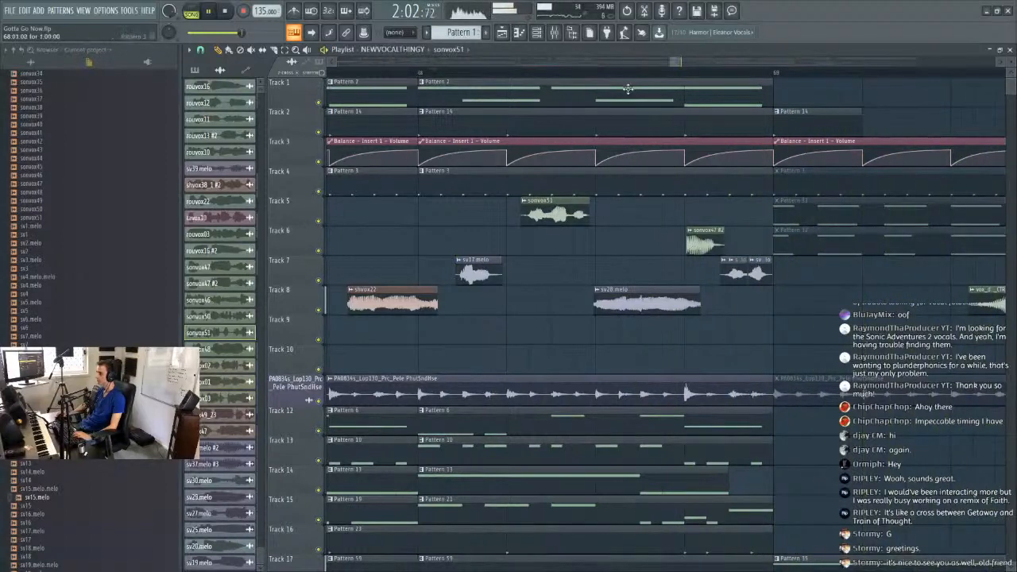
pyautogui.scroll(-3, 642, 79)
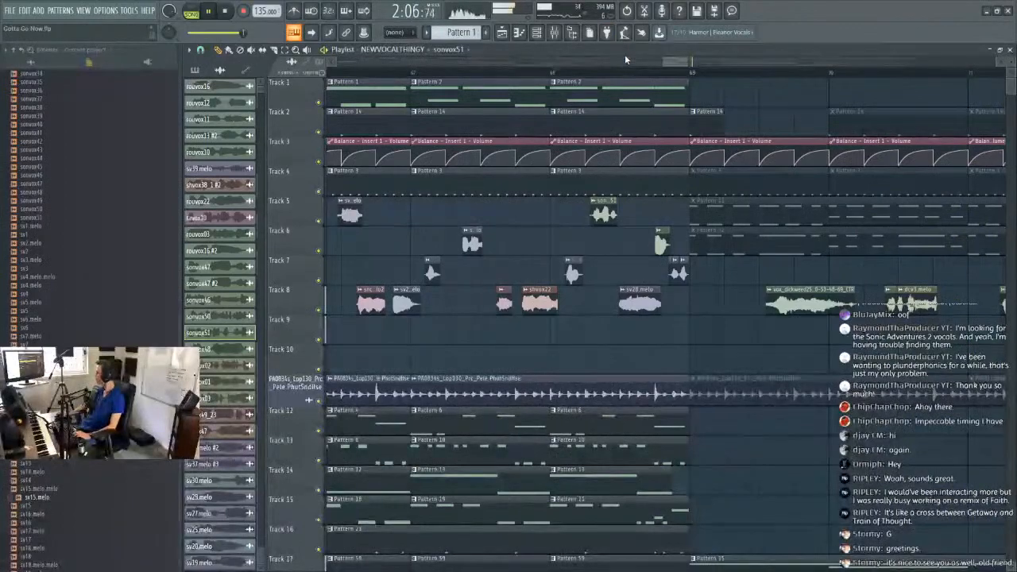
pyautogui.scroll(-5, 636, 72)
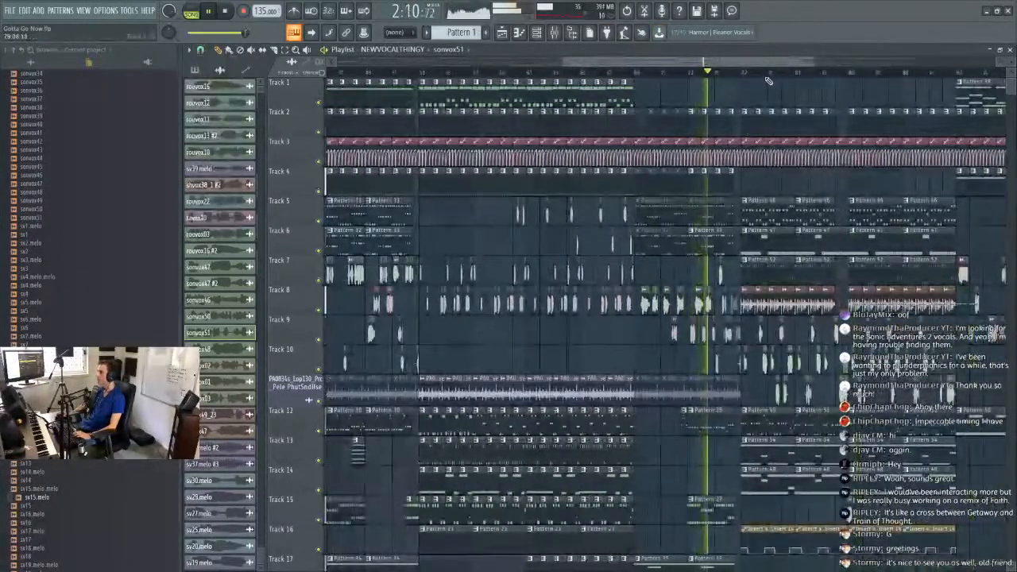
pyautogui.scroll(3, 768, 80)
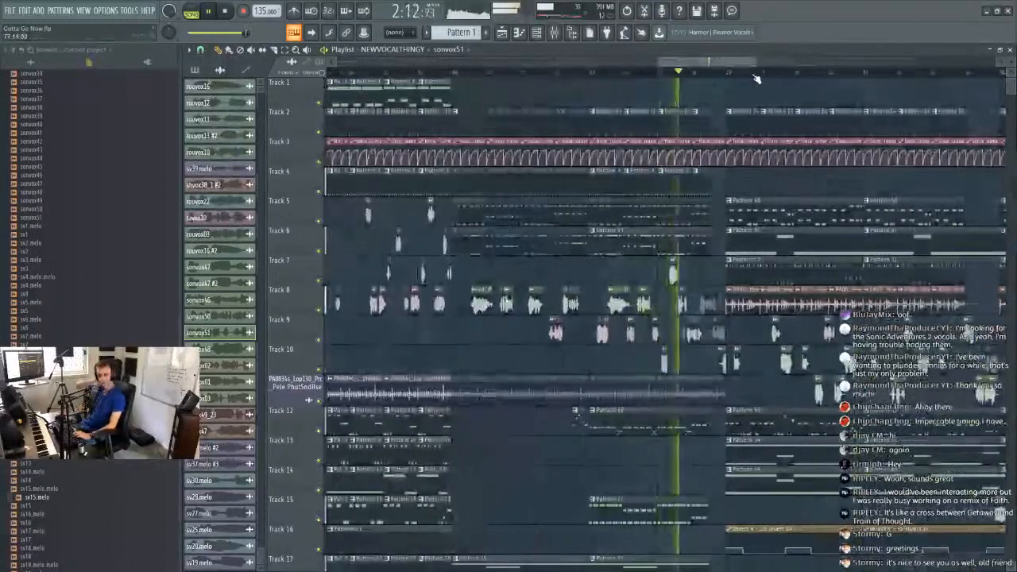
pyautogui.press('space')
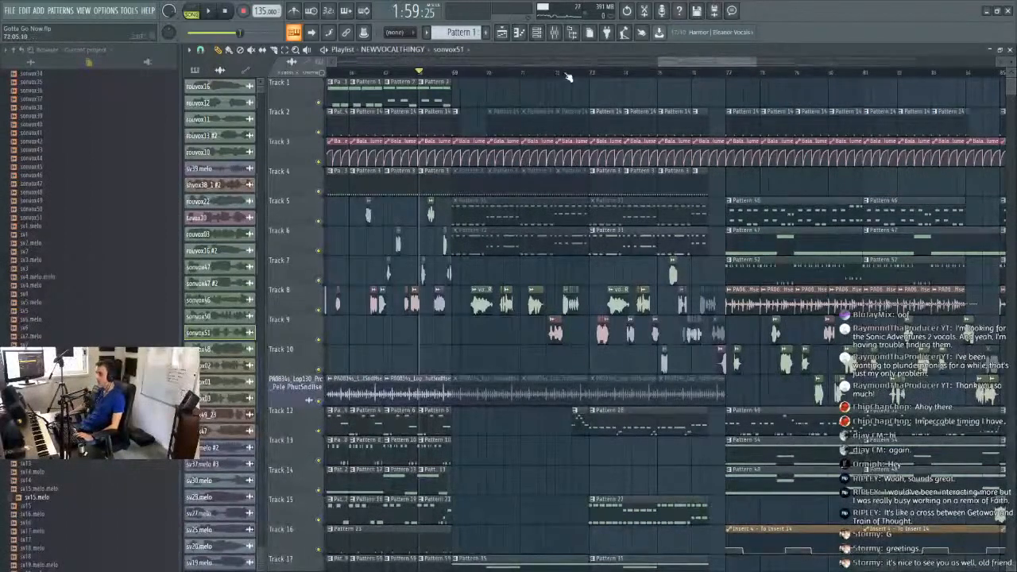
# Save the project and set the playlist snap to Beat.
pyautogui.scroll(-3, 568, 77)
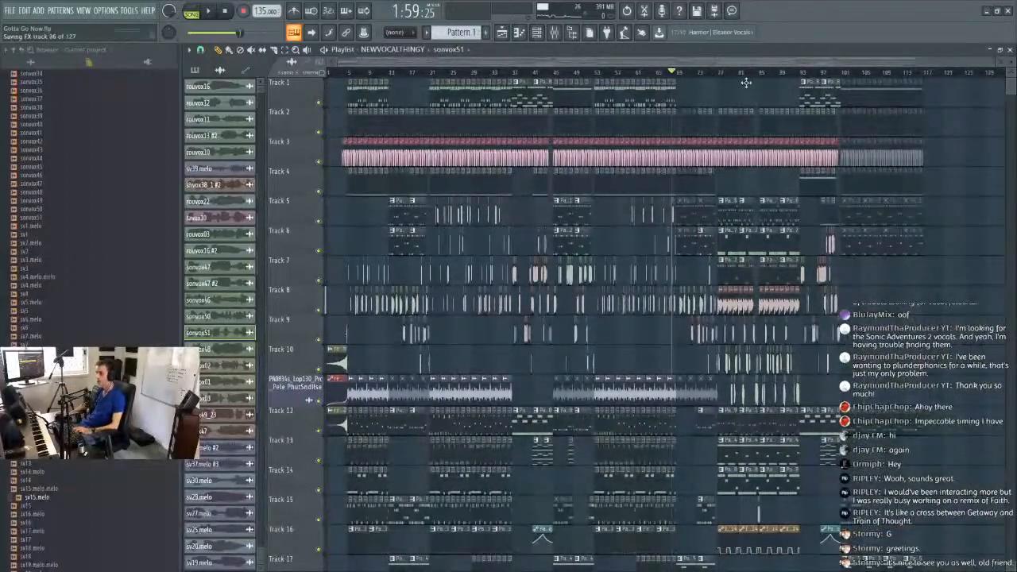
pyautogui.click(201, 50)
pyautogui.click(208, 202)
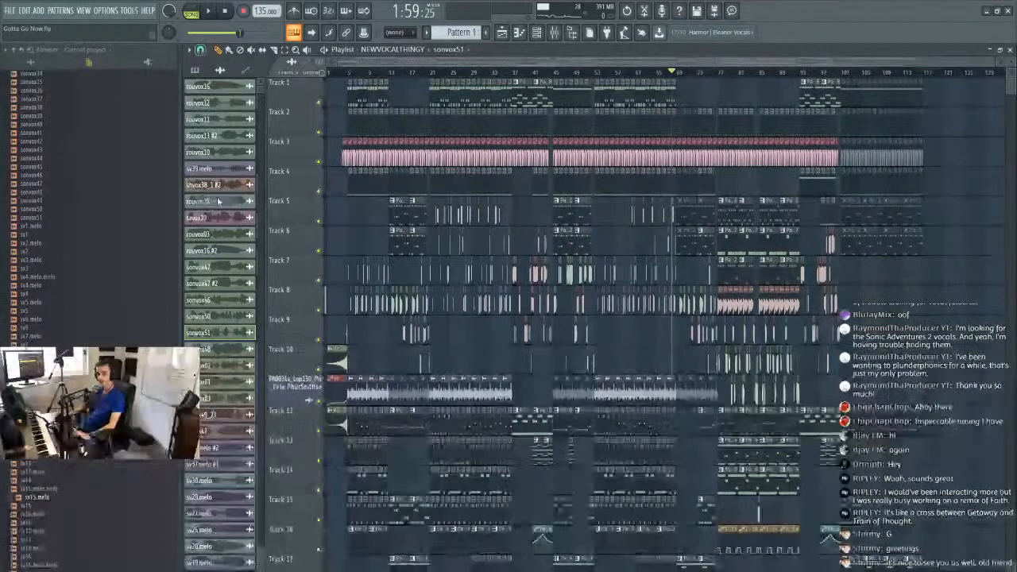
# Listen to the transition from bar 68 into bar 69 and look over the whole arrangement.
pyautogui.scroll(4, 676, 73)
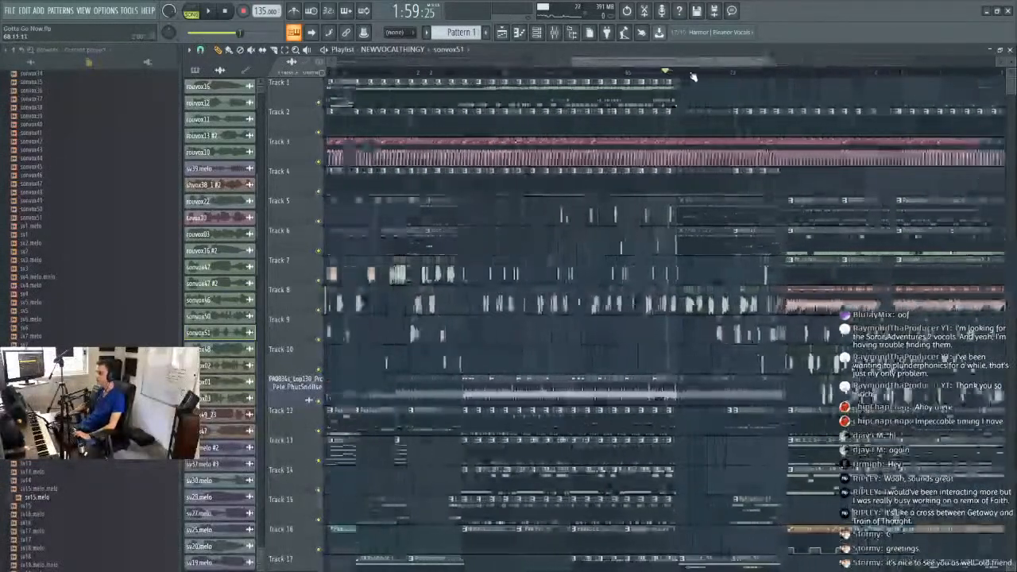
pyautogui.press('space')
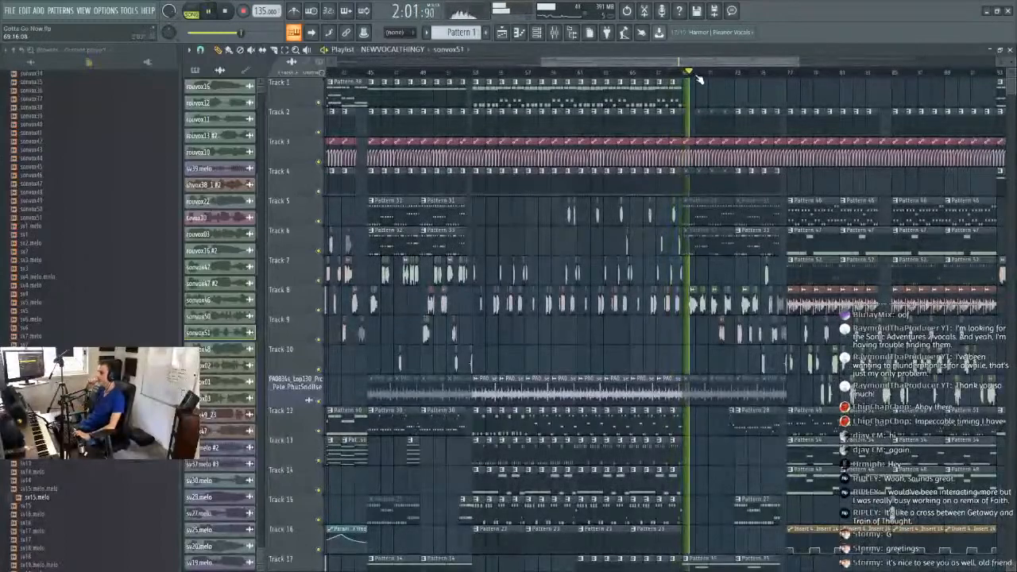
pyautogui.scroll(-4, 559, 72)
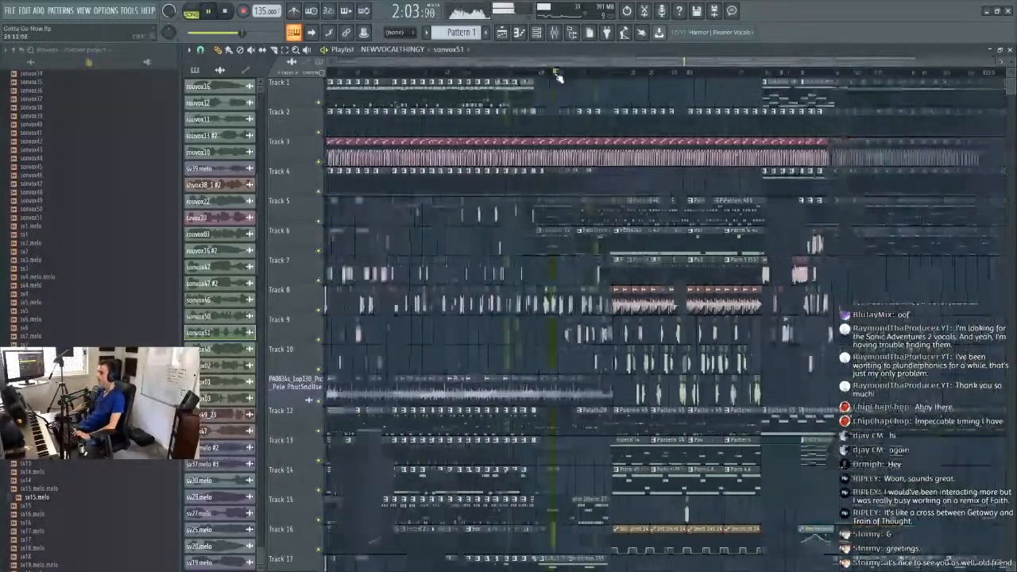
pyautogui.scroll(-2, 560, 127)
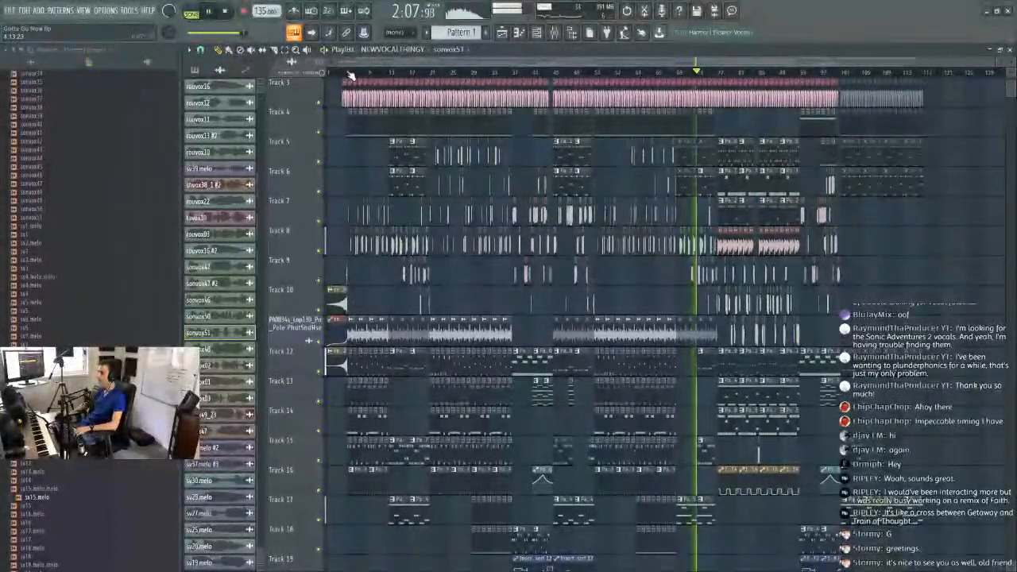
# Listen to the section from bar 20 through to about bar 24.
pyautogui.click(431, 72)
pyautogui.scroll(5, 429, 72)
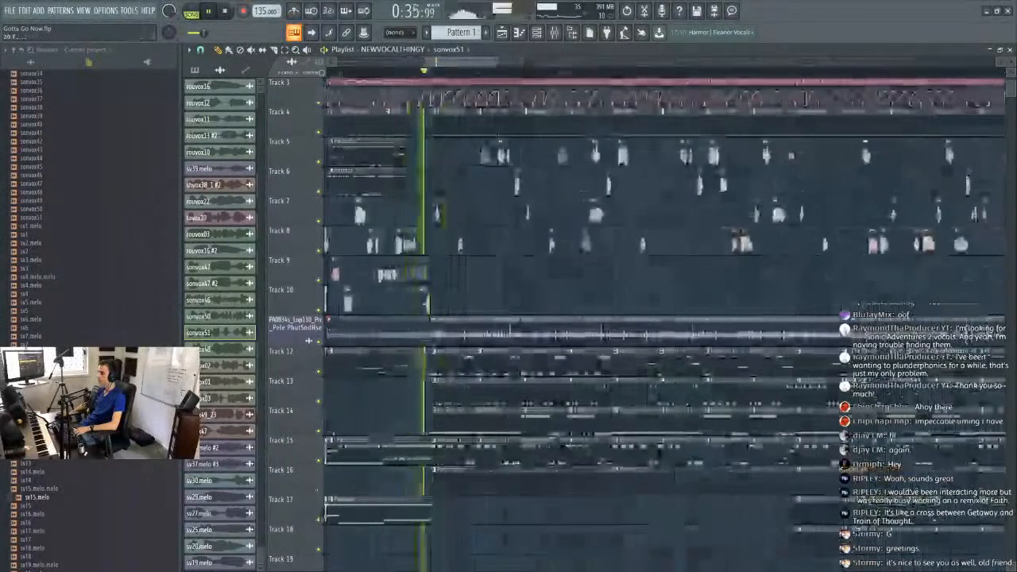
pyautogui.click(229, 50)
pyautogui.click(402, 73)
pyautogui.click(479, 477)
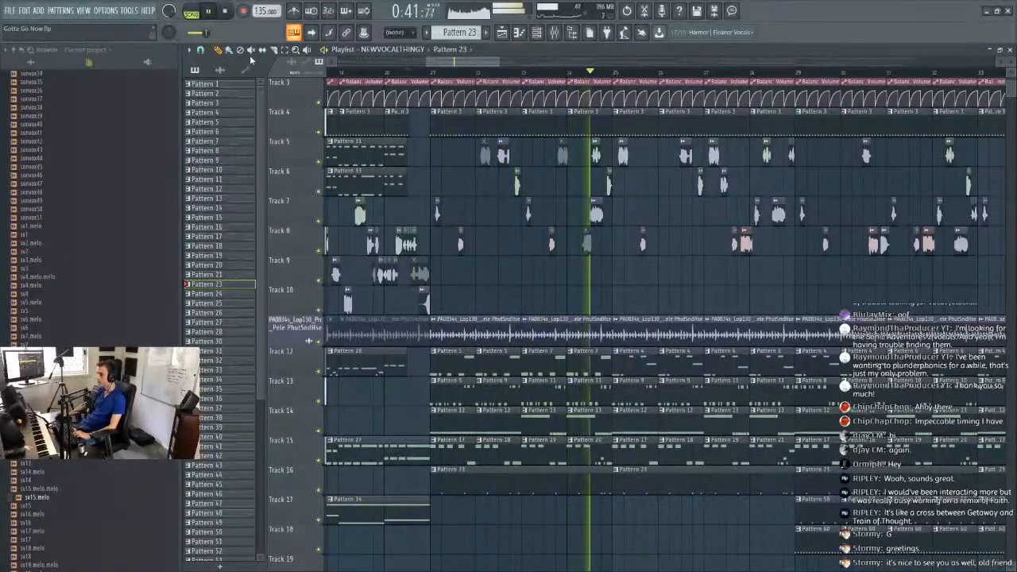
pyautogui.press('space')
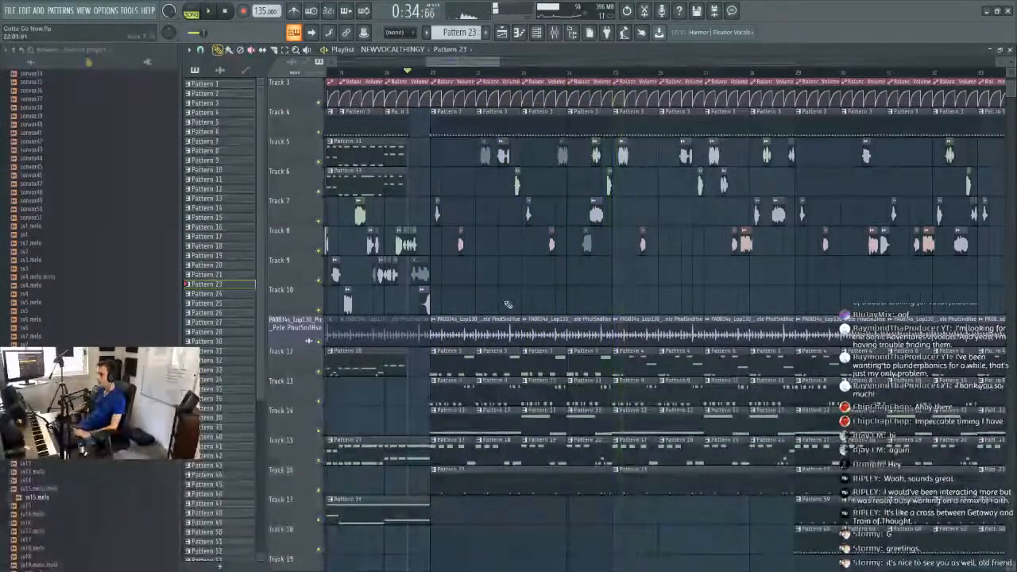
# Examine the chord notes of Pattern 7 from Track 12 while the section from bar 20 plays.
pyautogui.doubleClick(455, 355)
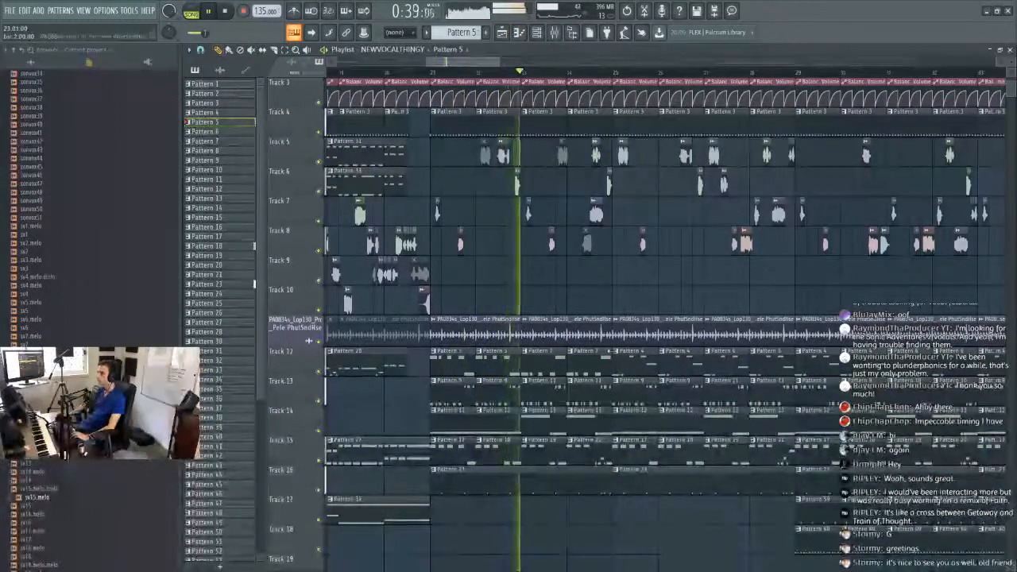
pyautogui.doubleClick(554, 357)
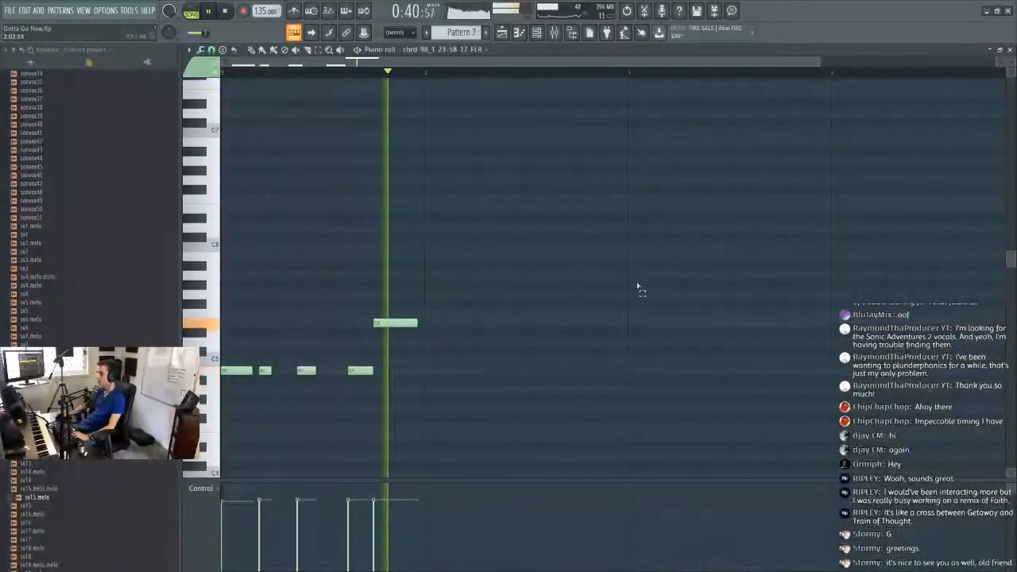
pyautogui.click(502, 35)
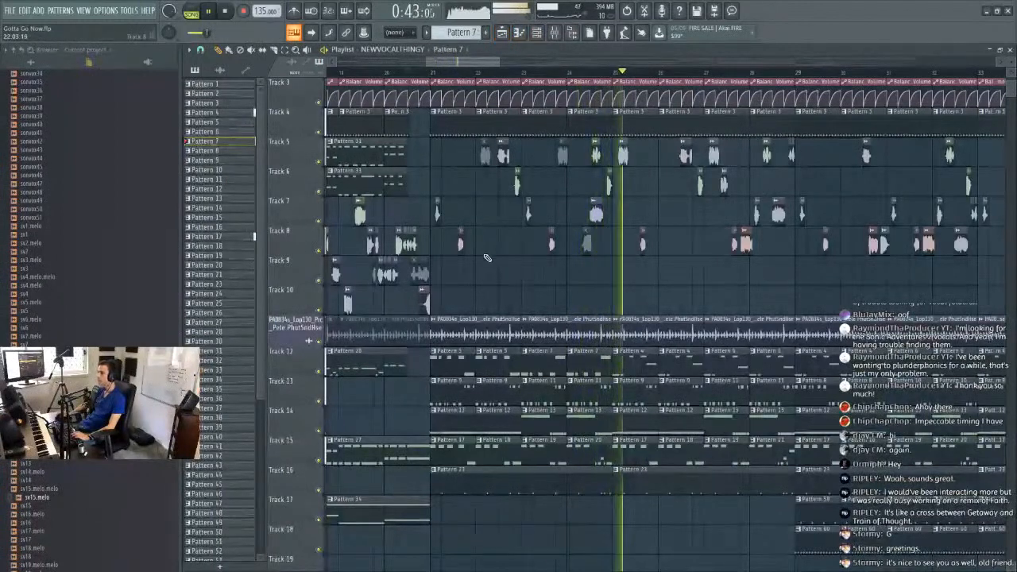
pyautogui.press('space')
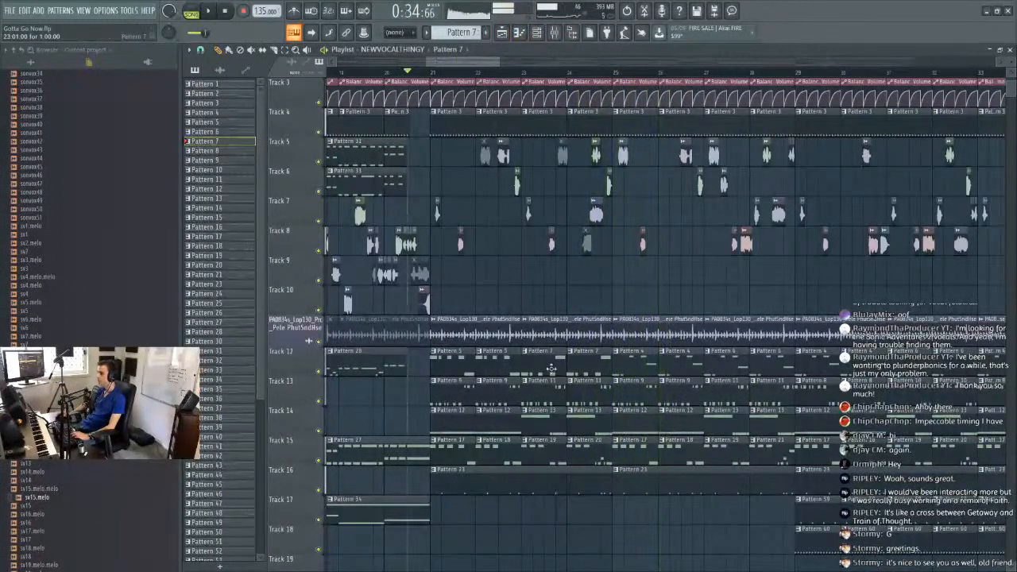
# Make the Pattern 5 clip at bar 25 on Track 12 unique and check its chord notes during playback.
pyautogui.click(553, 359)
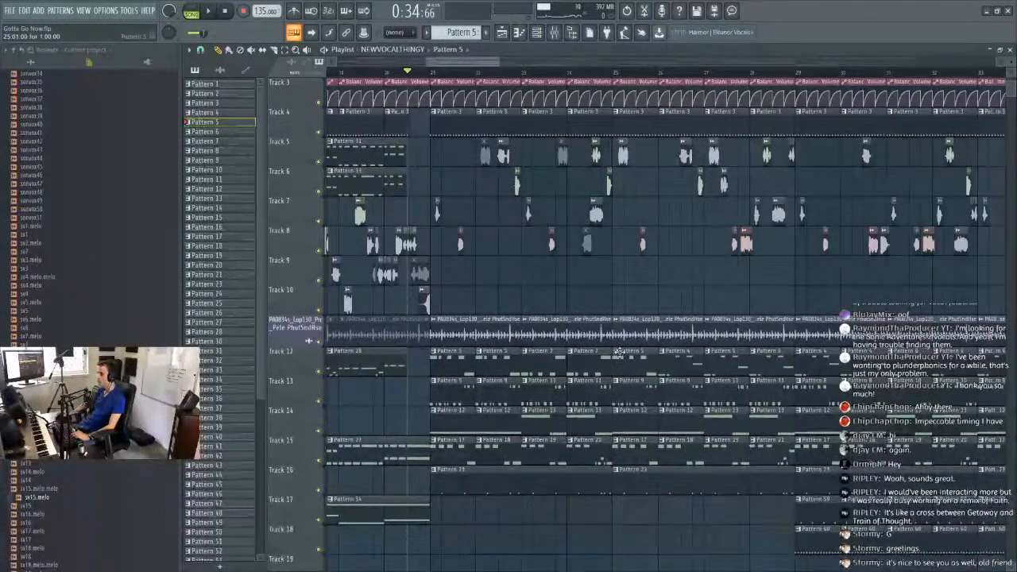
pyautogui.rightClick(619, 352)
pyautogui.click(653, 423)
pyautogui.click(294, 8)
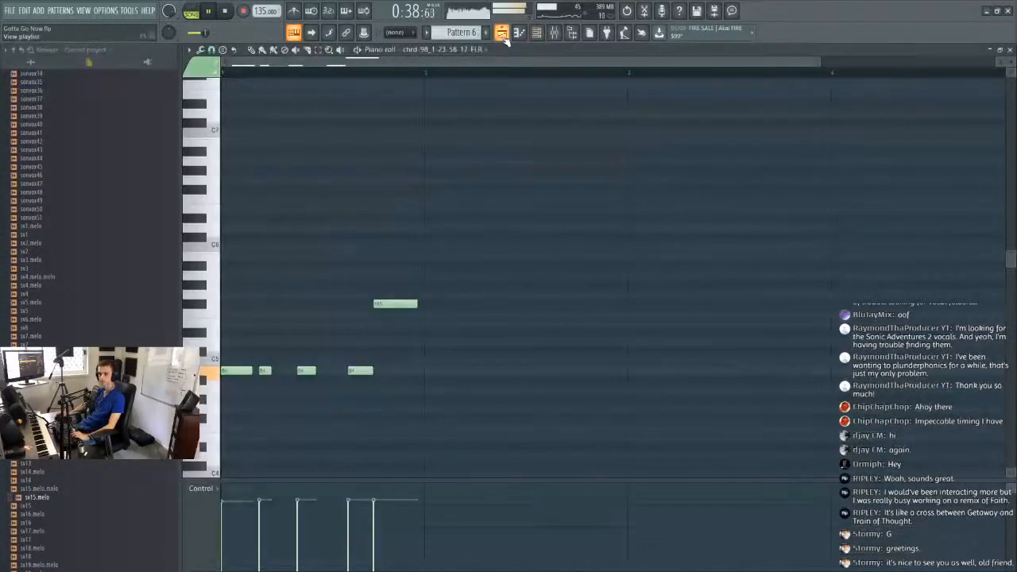
pyautogui.click(503, 33)
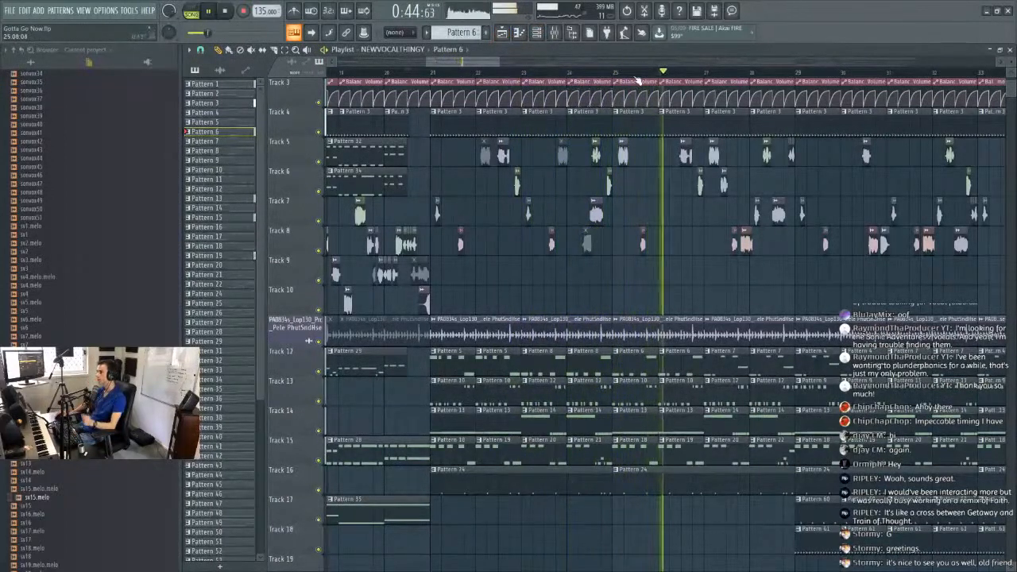
# Replay the passage around bars 24 to 27 to check the chord patterns on Track 12.
pyautogui.click(613, 72)
pyautogui.scroll(4, 629, 75)
pyautogui.click(546, 72)
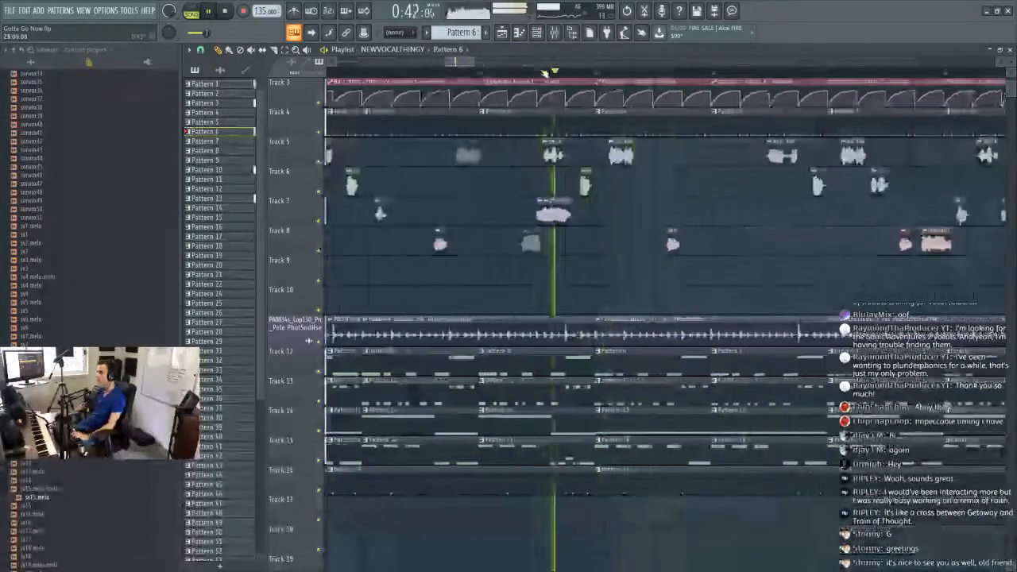
pyautogui.click(601, 73)
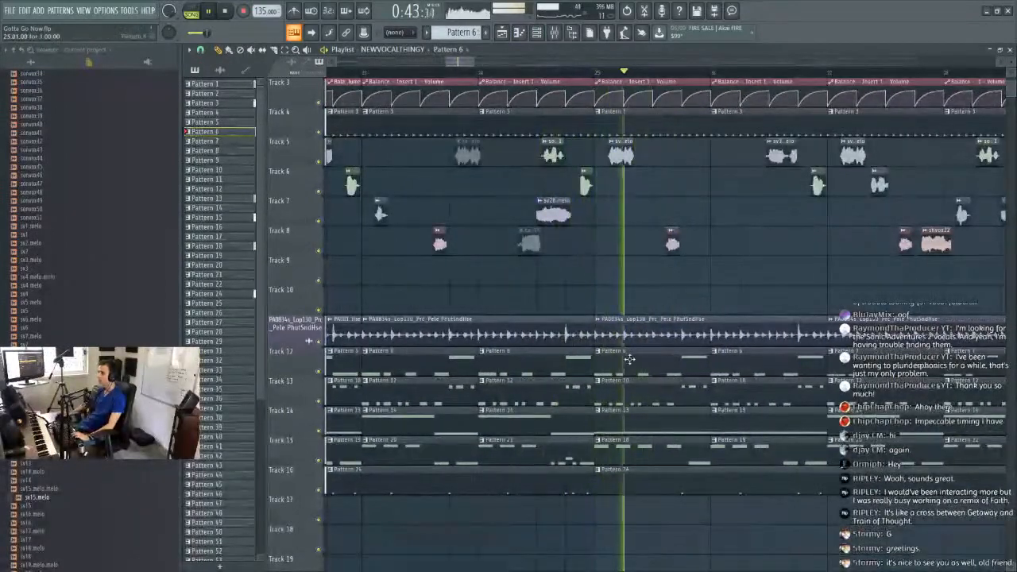
pyautogui.press('space')
pyautogui.scroll(-4, 636, 79)
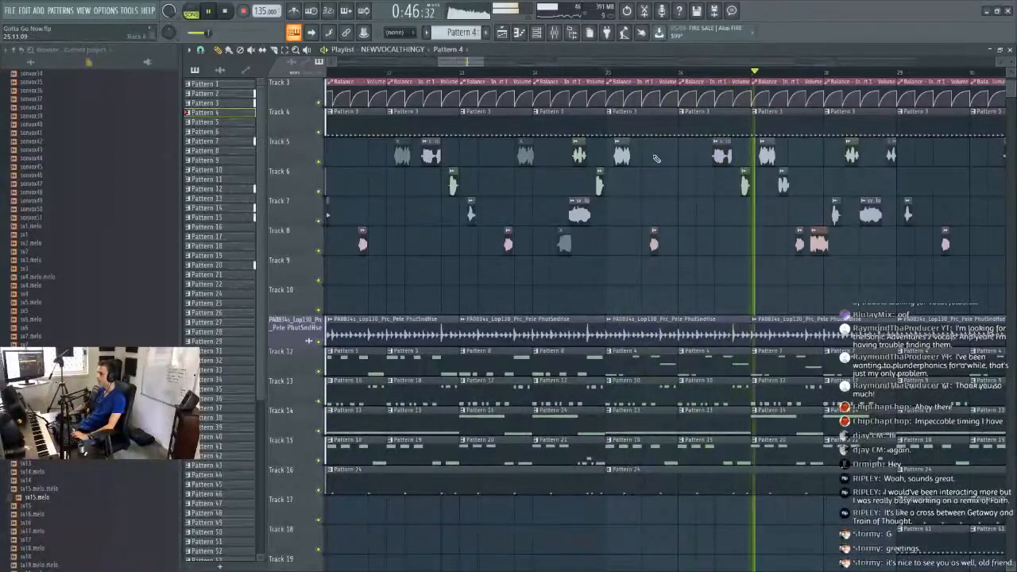
pyautogui.scroll(-5, 649, 81)
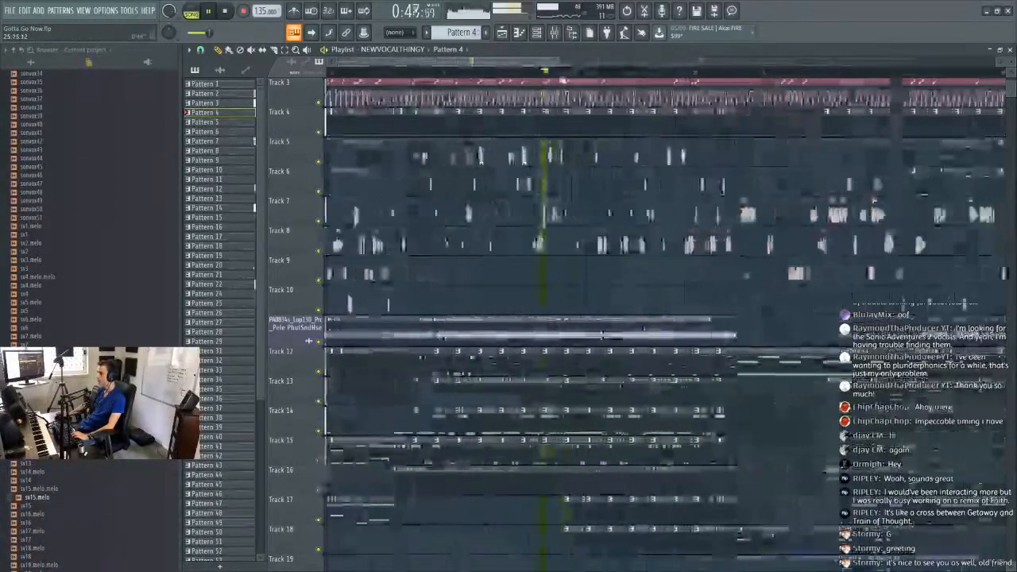
# Look through the later part of the arrangement and audition Pattern 63, the snare roll before bar 93 on Track 20, on its own.
pyautogui.scroll(-8, 554, 80)
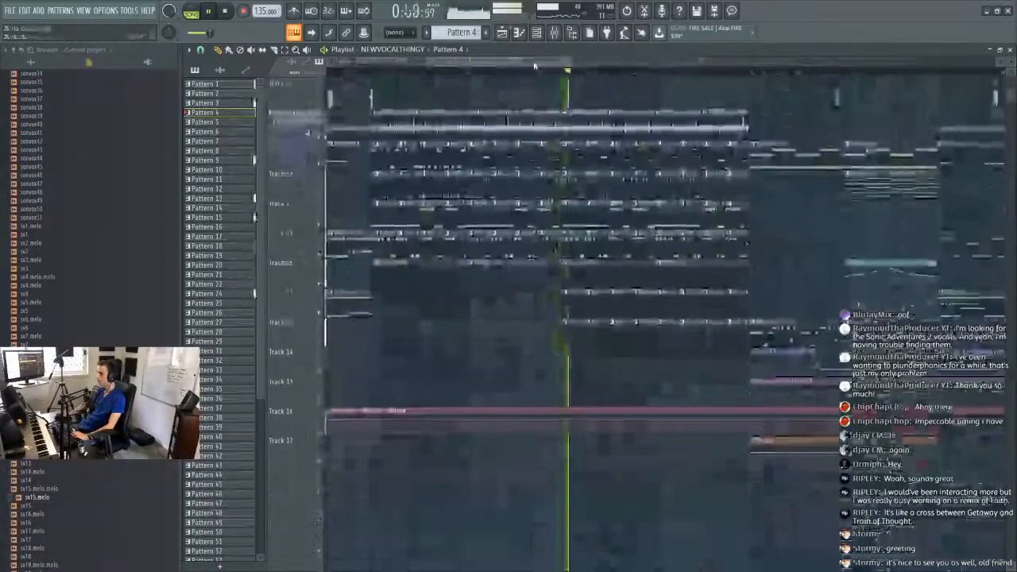
pyautogui.moveTo(482, 63); pyautogui.dragTo(759, 69)
pyautogui.scroll(4, 639, 226)
pyautogui.press('space')
pyautogui.scroll(5, 594, 294)
pyautogui.scroll(-6, 636, 318)
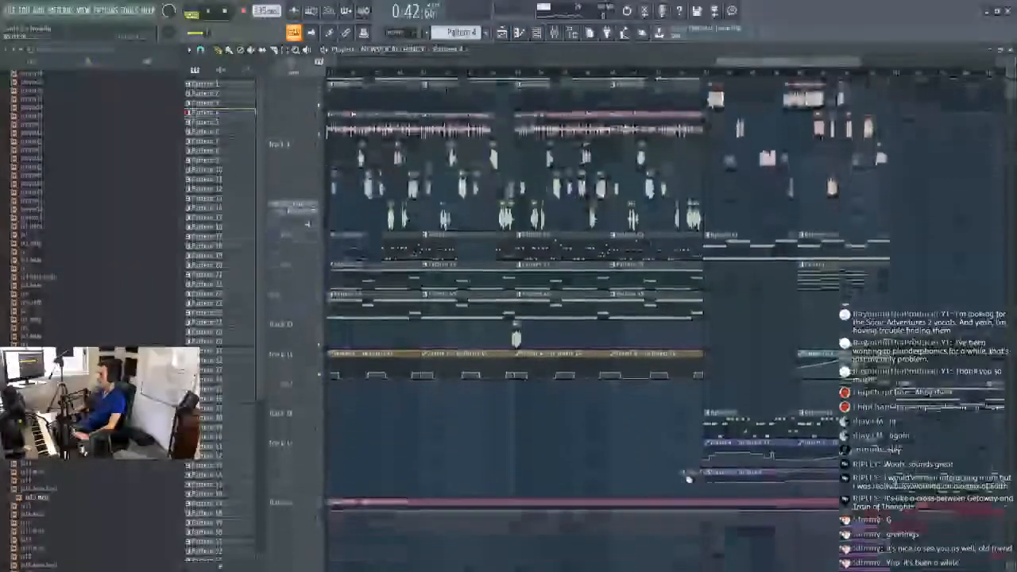
pyautogui.doubleClick(688, 477)
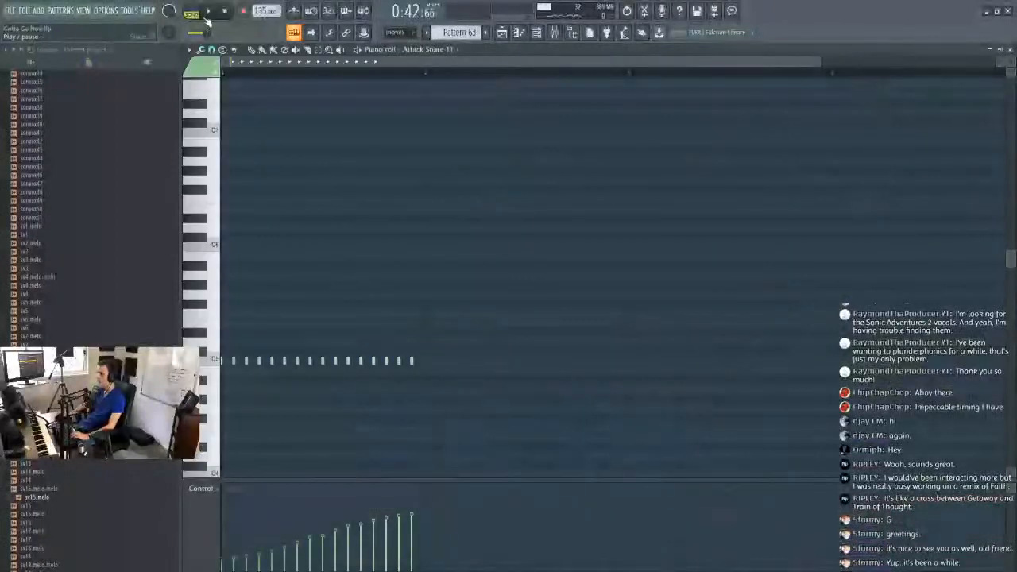
pyautogui.click(192, 12)
pyautogui.press('space')
pyautogui.click(501, 32)
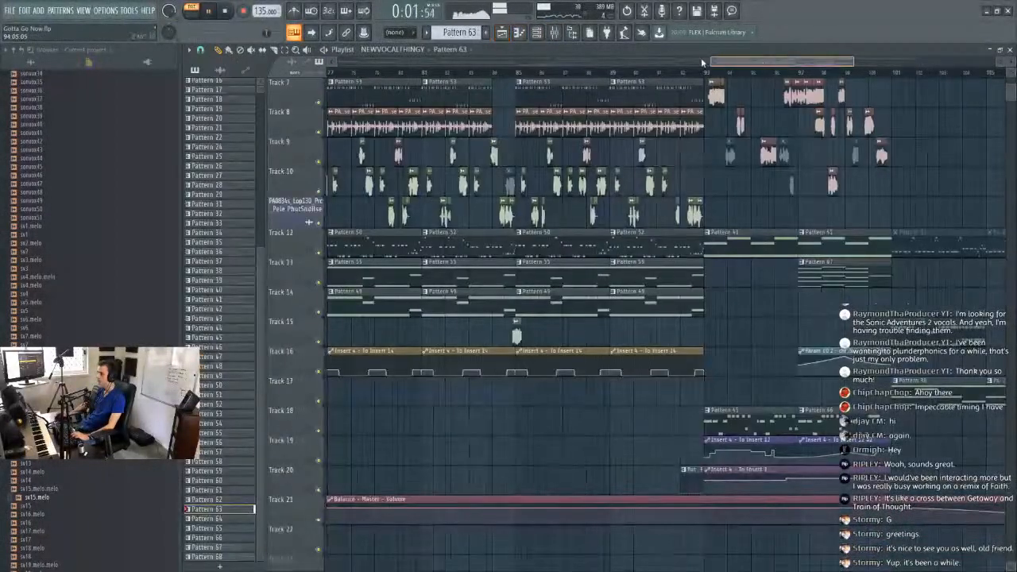
# Switch back to song playback and listen from around bar 26 while looking over the arrangement.
pyautogui.moveTo(702, 63); pyautogui.dragTo(459, 64)
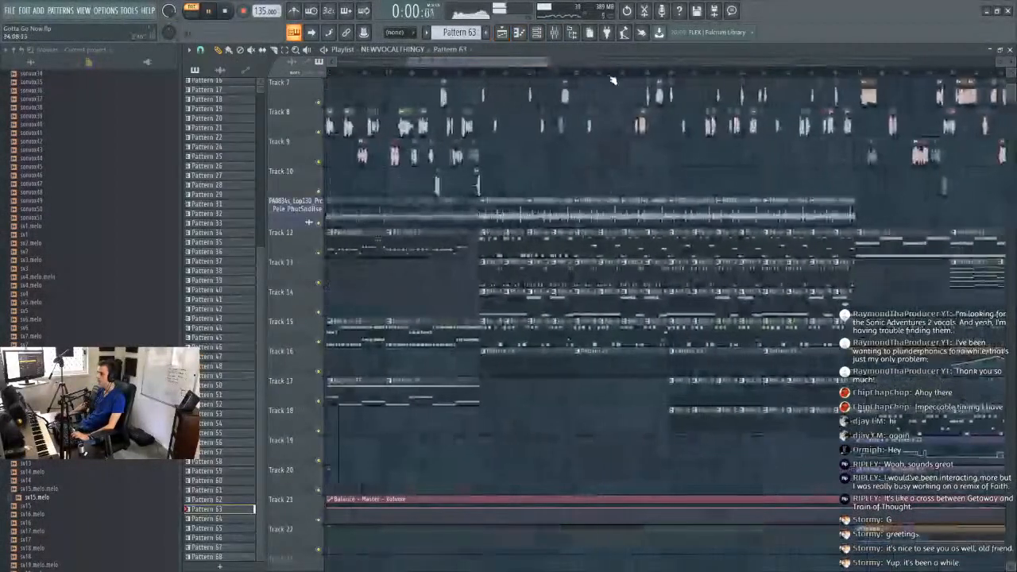
pyautogui.click(612, 73)
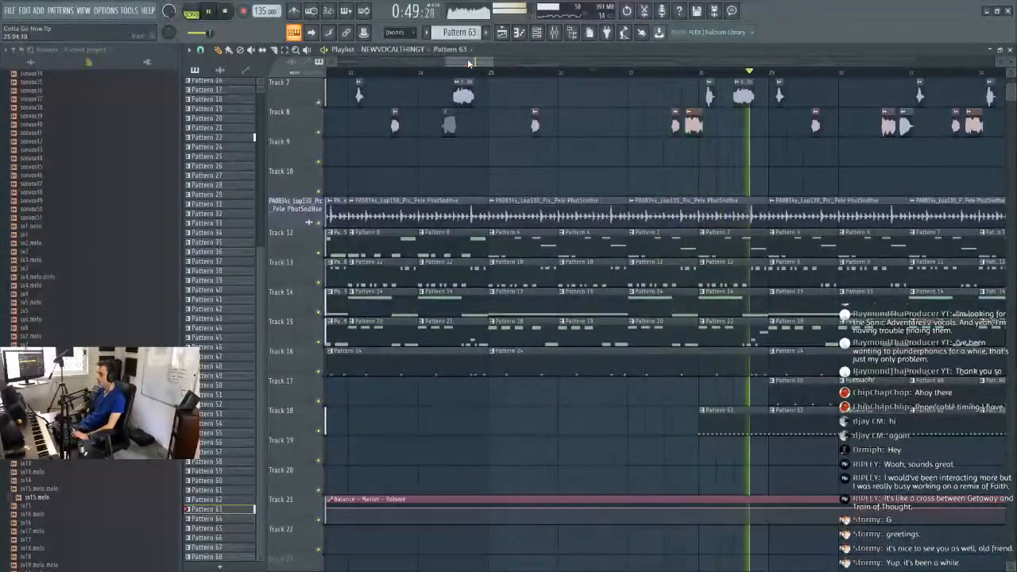
pyautogui.moveTo(468, 64); pyautogui.dragTo(628, 63)
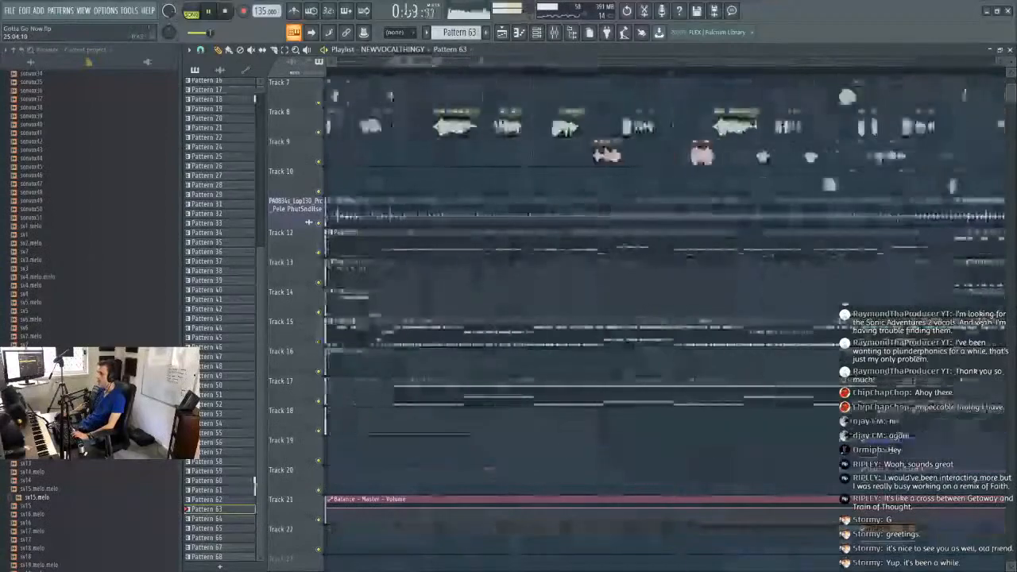
pyautogui.scroll(-8, 455, 72)
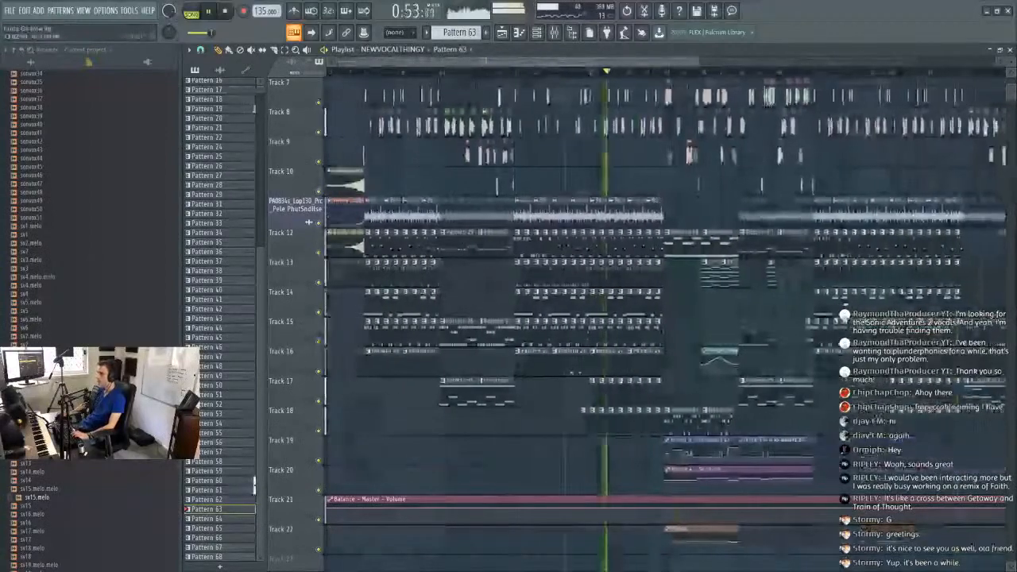
pyautogui.press('space')
# Save the project after looking over the second half of the arrangement.
pyautogui.scroll(6, 538, 152)
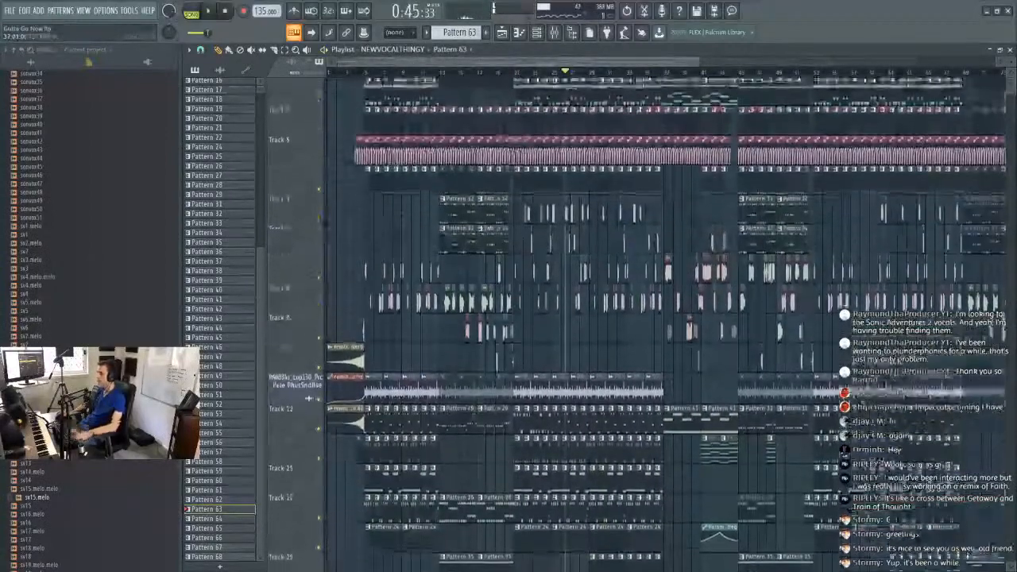
pyautogui.moveTo(394, 64); pyautogui.dragTo(731, 79)
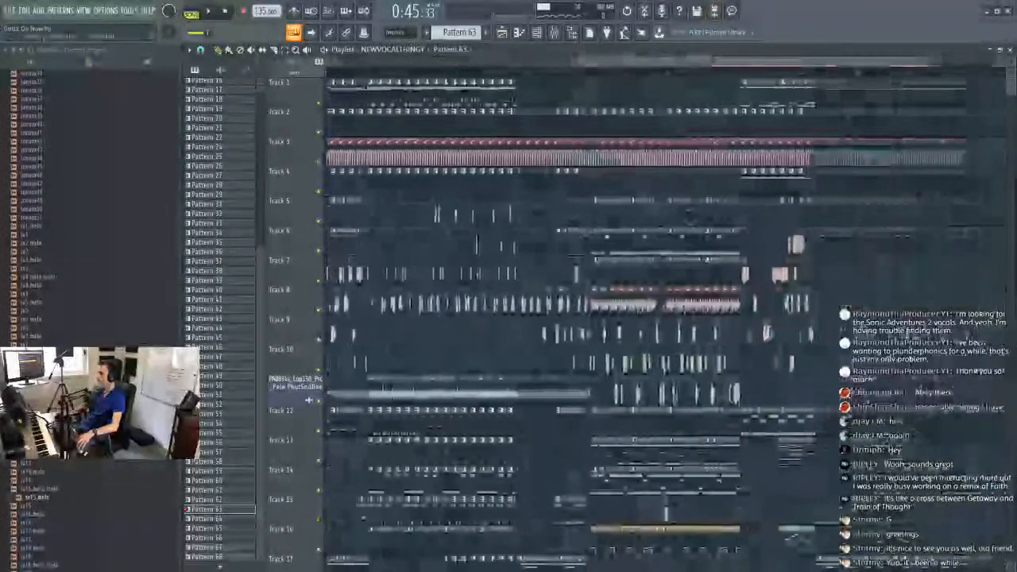
pyautogui.click(9, 11)
pyautogui.click(39, 61)
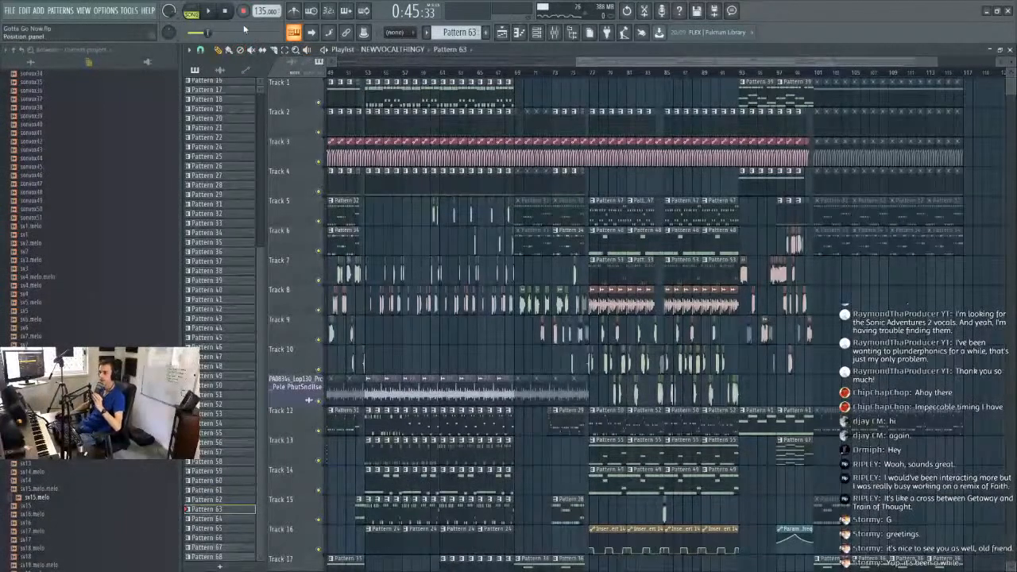
# Reset the playback position to the start of the song and save the project again.
pyautogui.moveTo(716, 64); pyautogui.dragTo(465, 66)
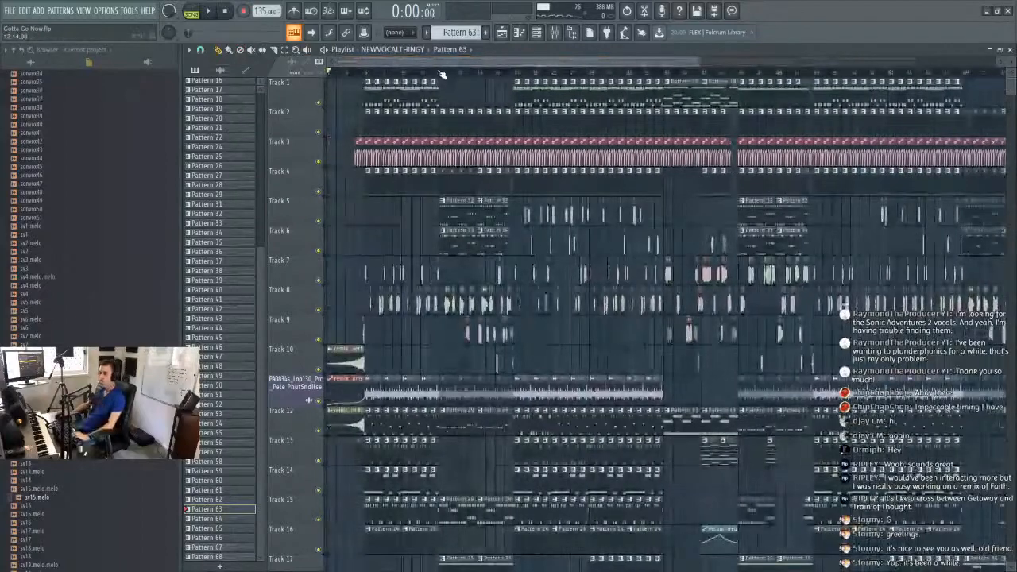
pyautogui.scroll(3, 337, 86)
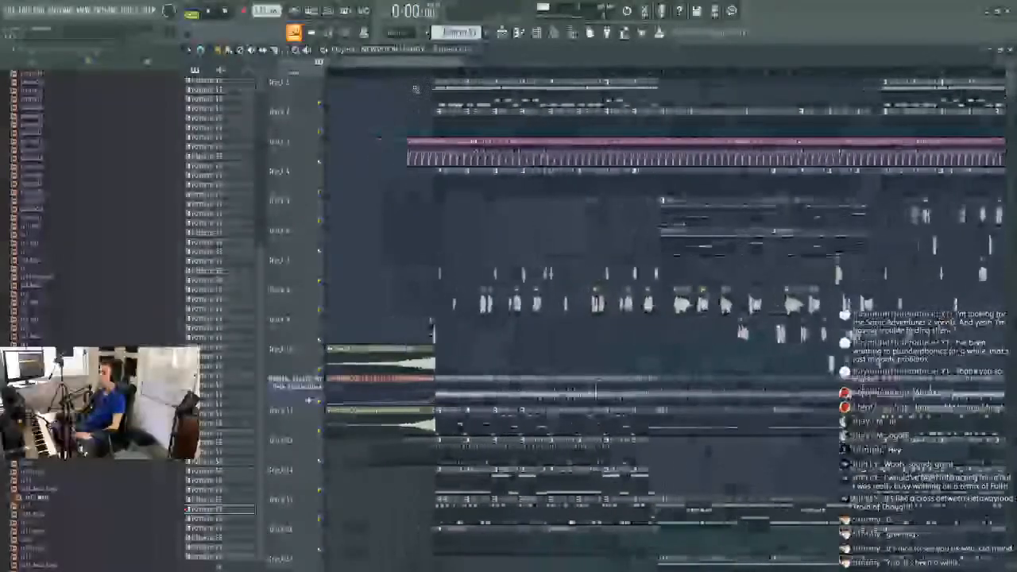
pyautogui.hotkey('ctrl', 's')
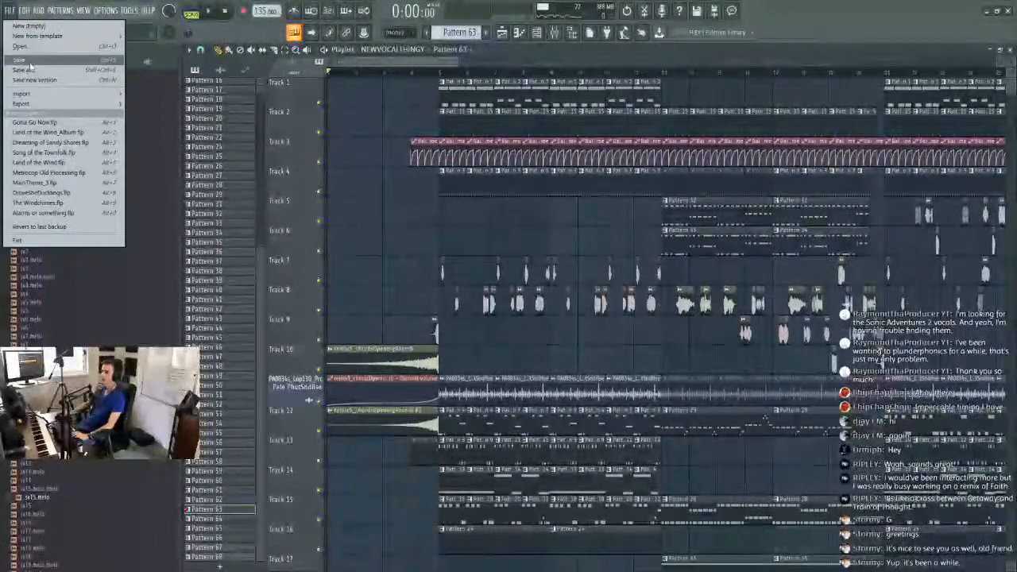
pyautogui.scroll(-5, 562, 80)
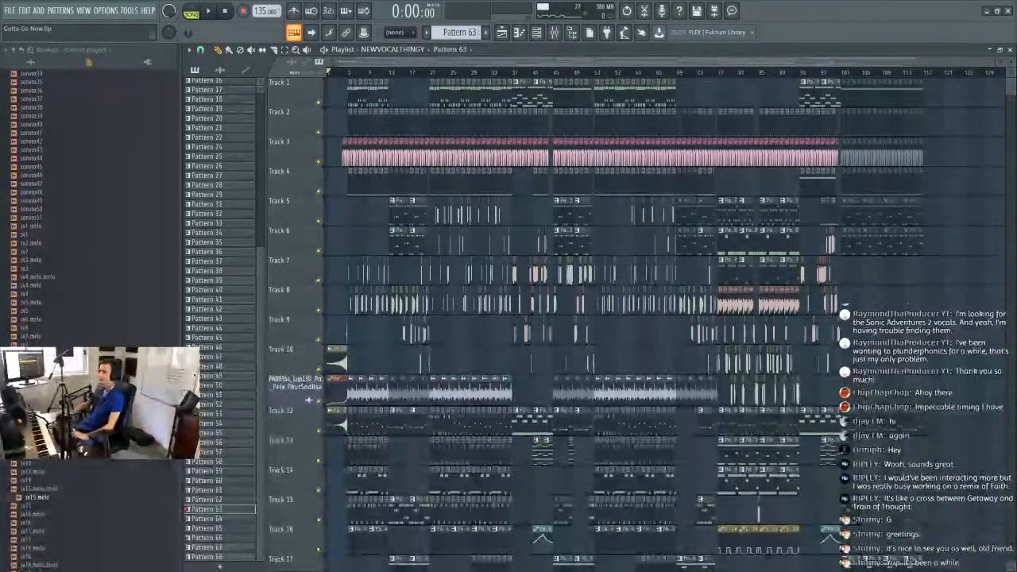
pyautogui.click(38, 11)
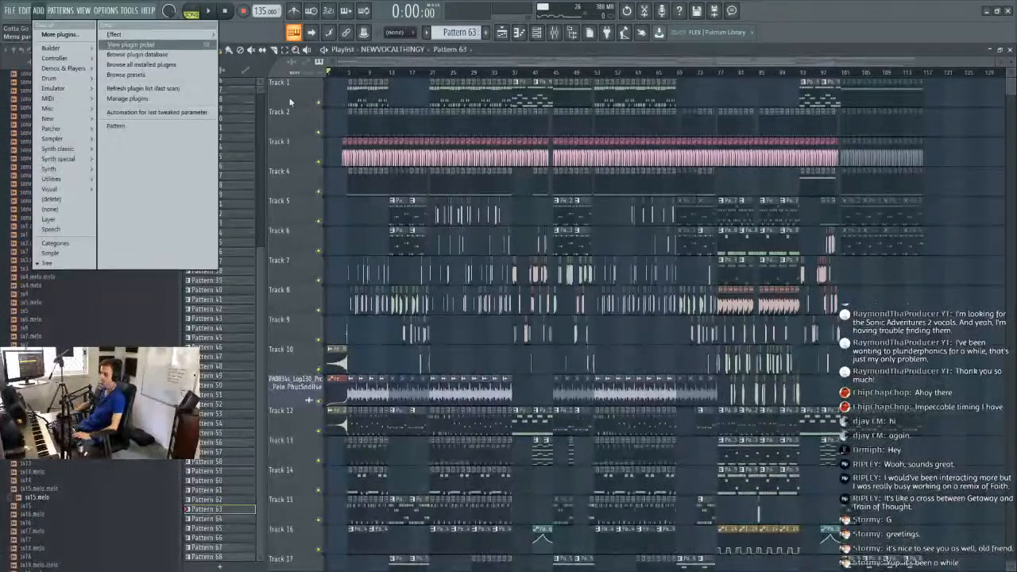
pyautogui.moveTo(10, 11)
pyautogui.click(12, 60)
# Play the song from the beginning and look over all the playlist tracks.
pyautogui.press('space')
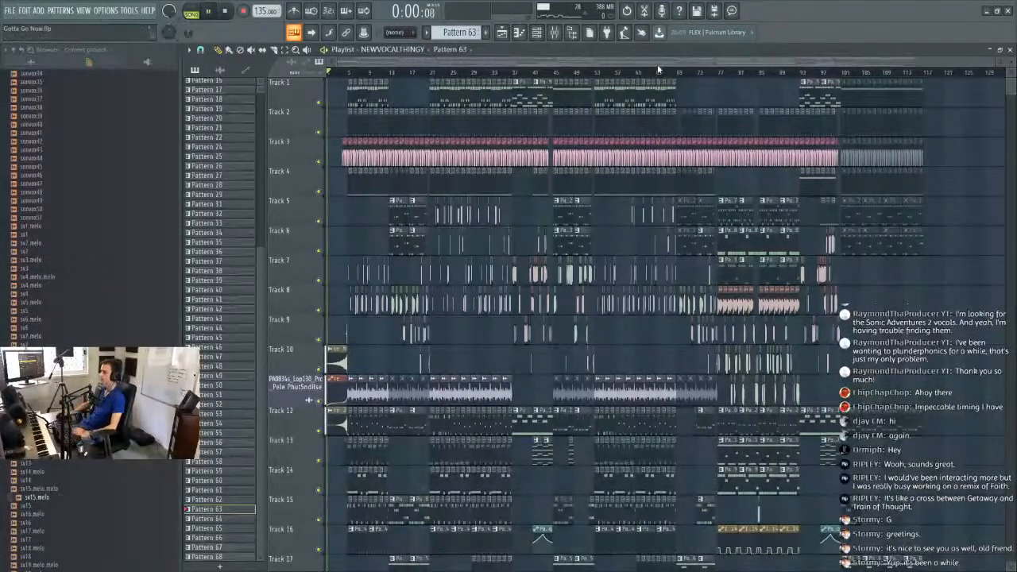
pyautogui.scroll(-10, 572, 127)
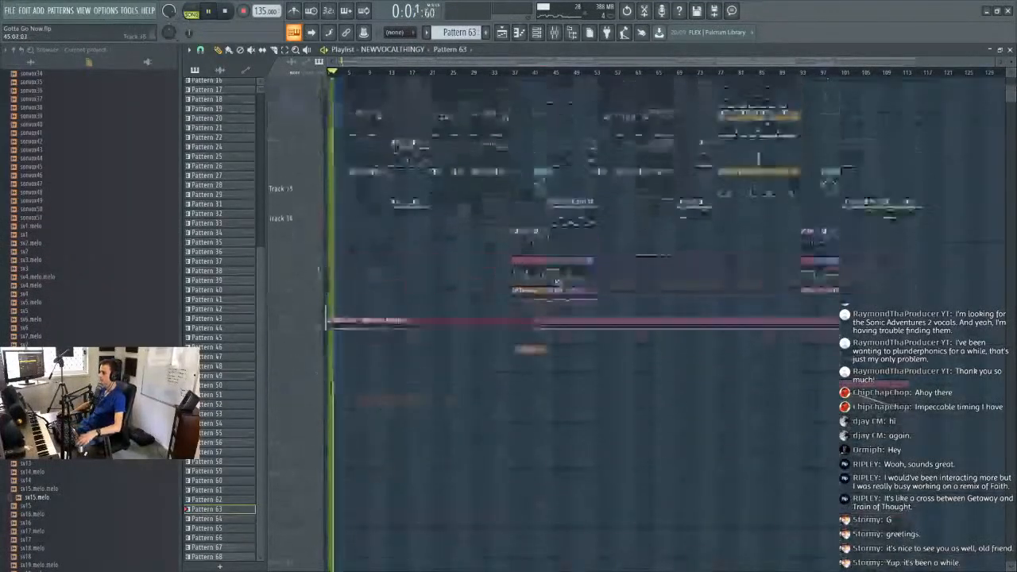
pyautogui.scroll(9, 559, 278)
pyautogui.scroll(1, 559, 282)
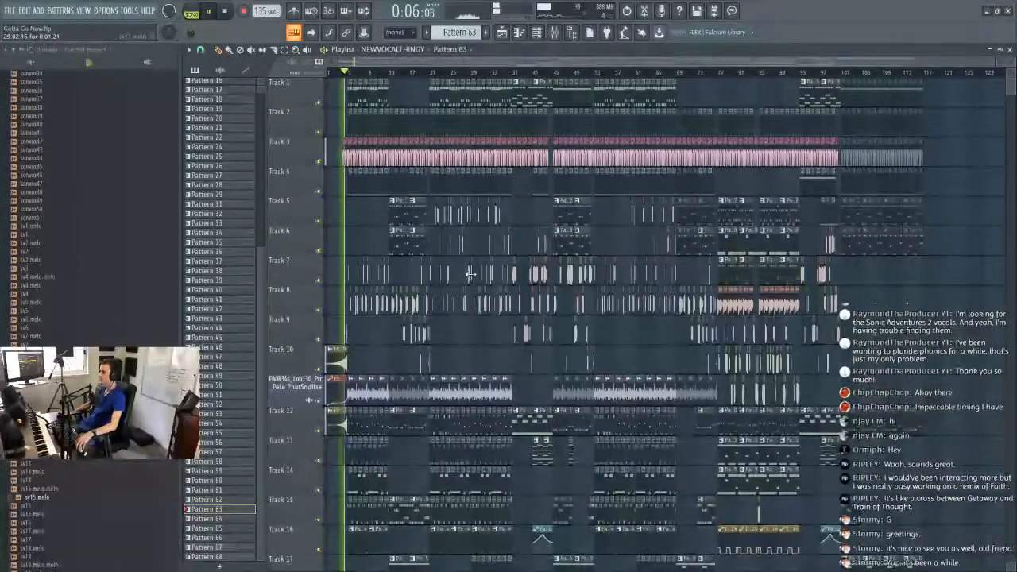
pyautogui.scroll(-3, 467, 278)
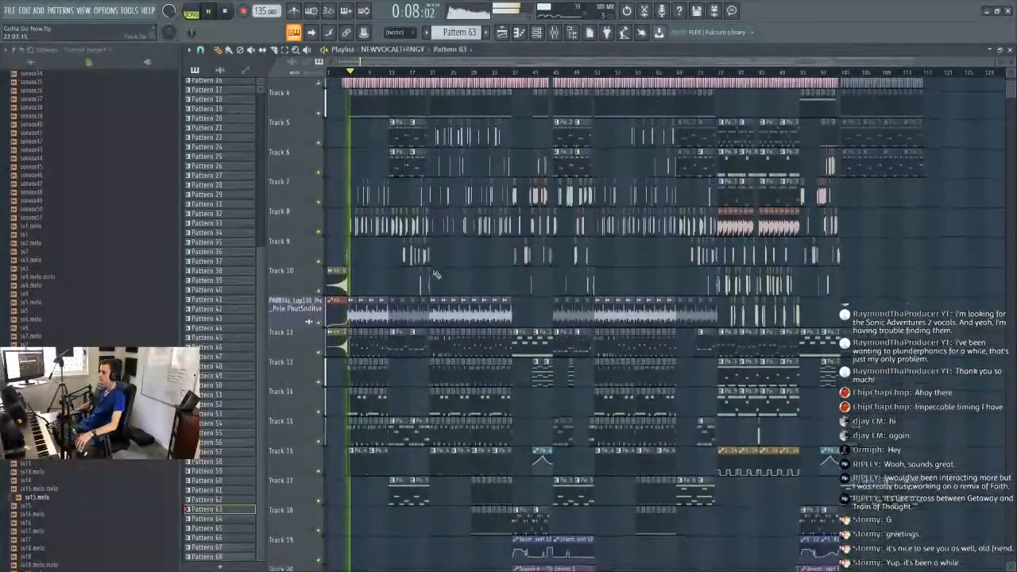
pyautogui.scroll(5, 338, 81)
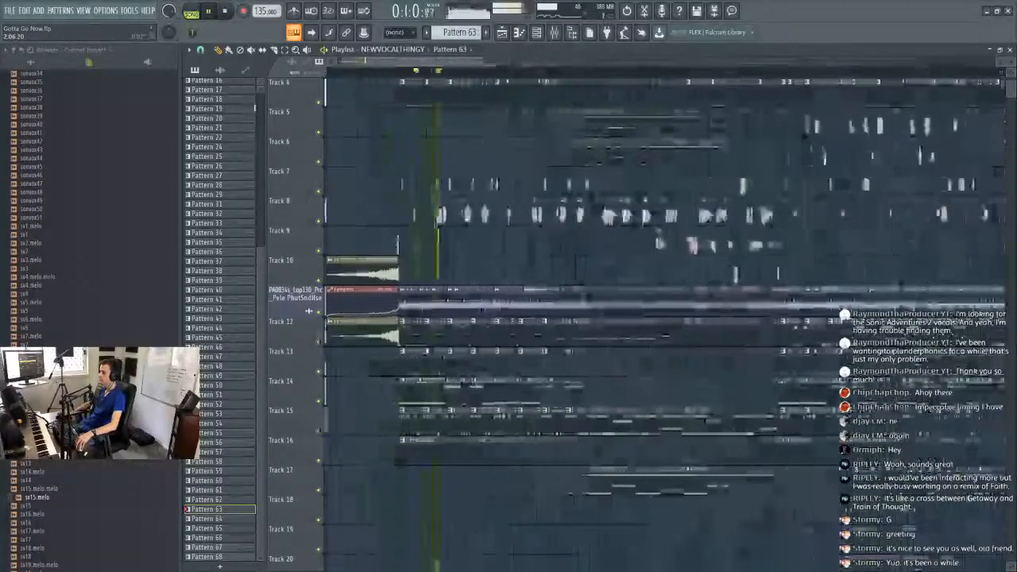
# Mute tracks 12 to 14 during playback to hear the song without them, and unmute all three.
pyautogui.click(321, 432)
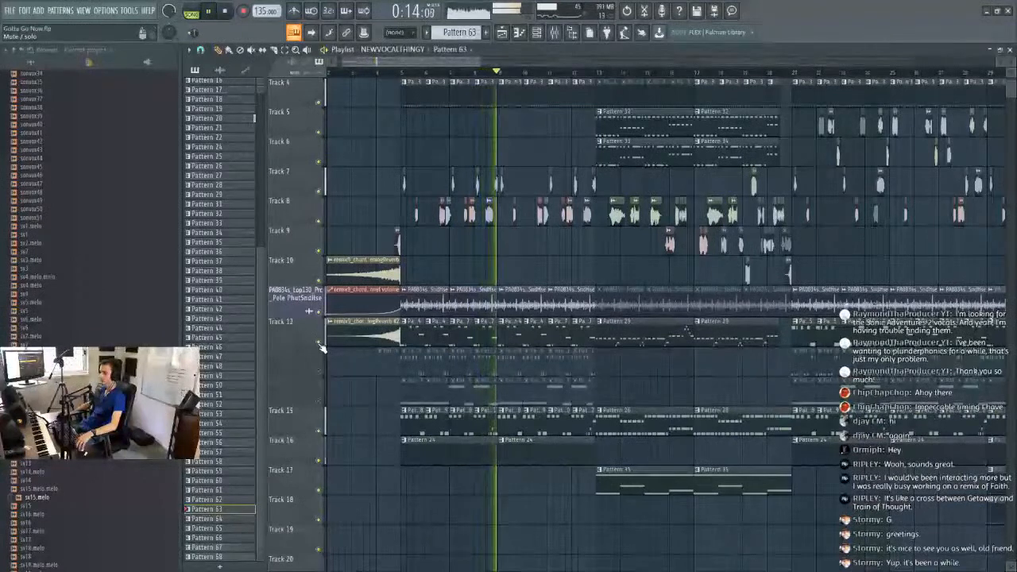
pyautogui.click(320, 344)
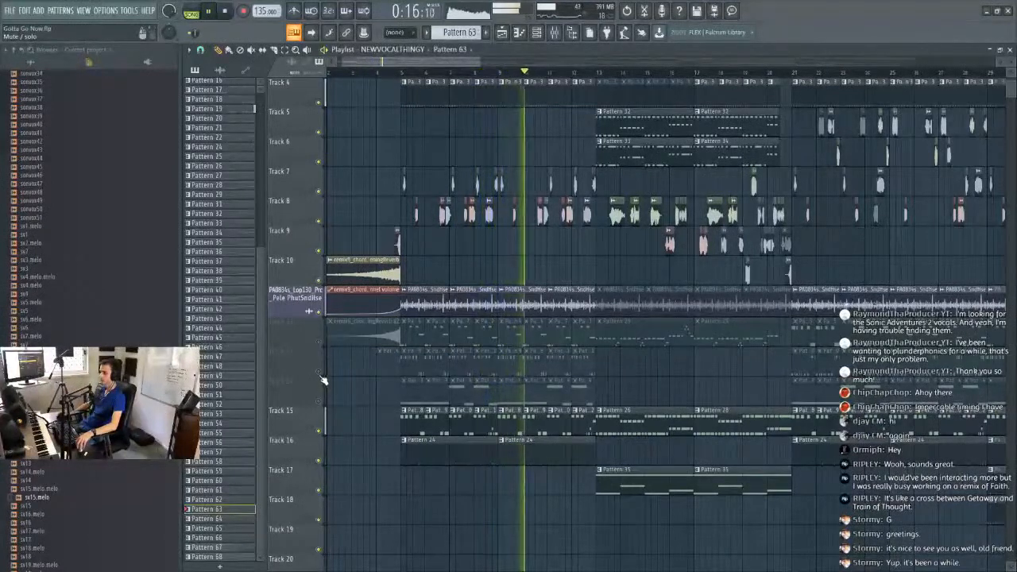
pyautogui.moveTo(324, 400); pyautogui.dragTo(321, 345)
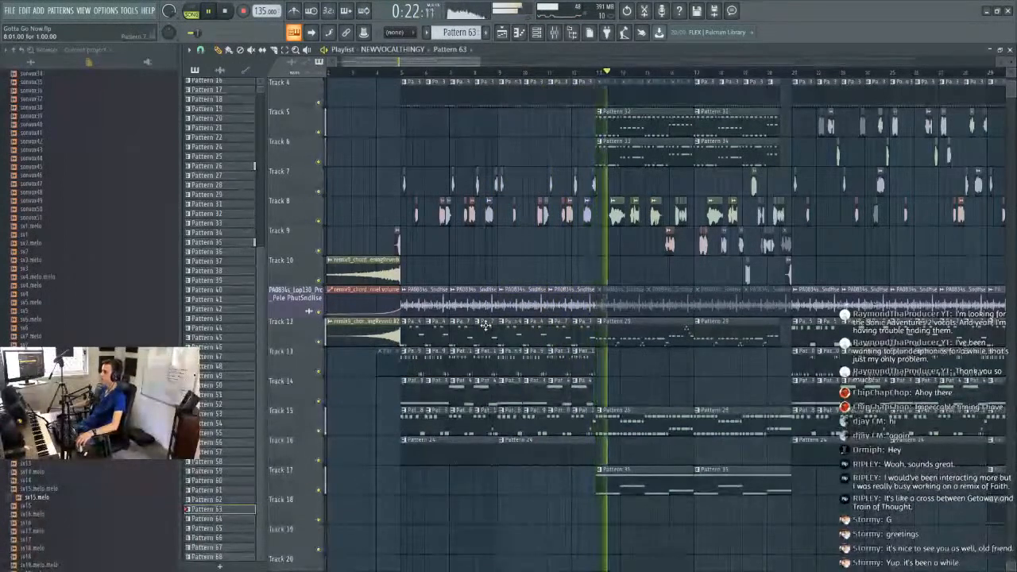
# Keep listening through the first half of the song, examining the vocal clips and patterns across the playlist tracks around the playhead.
pyautogui.moveTo(469, 61); pyautogui.dragTo(490, 62)
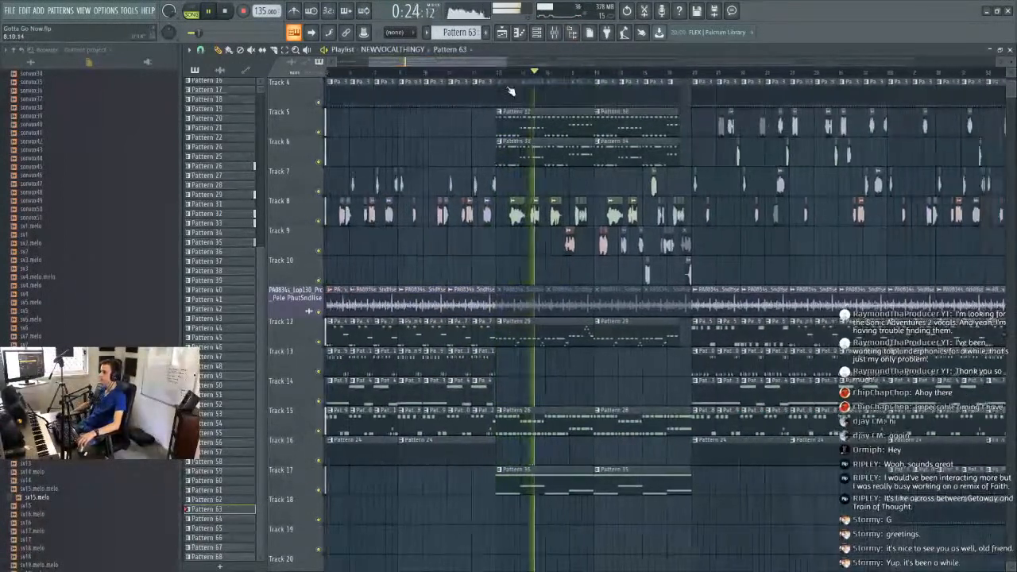
pyautogui.moveTo(558, 95); pyautogui.dragTo(526, 183)
pyautogui.scroll(-5, 545, 71)
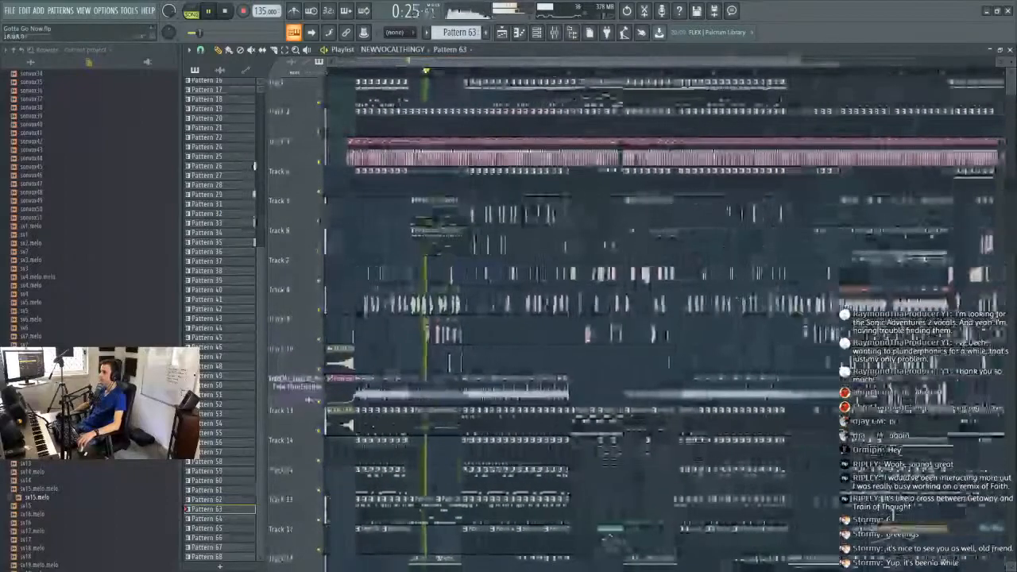
pyautogui.moveTo(592, 152); pyautogui.dragTo(590, 107)
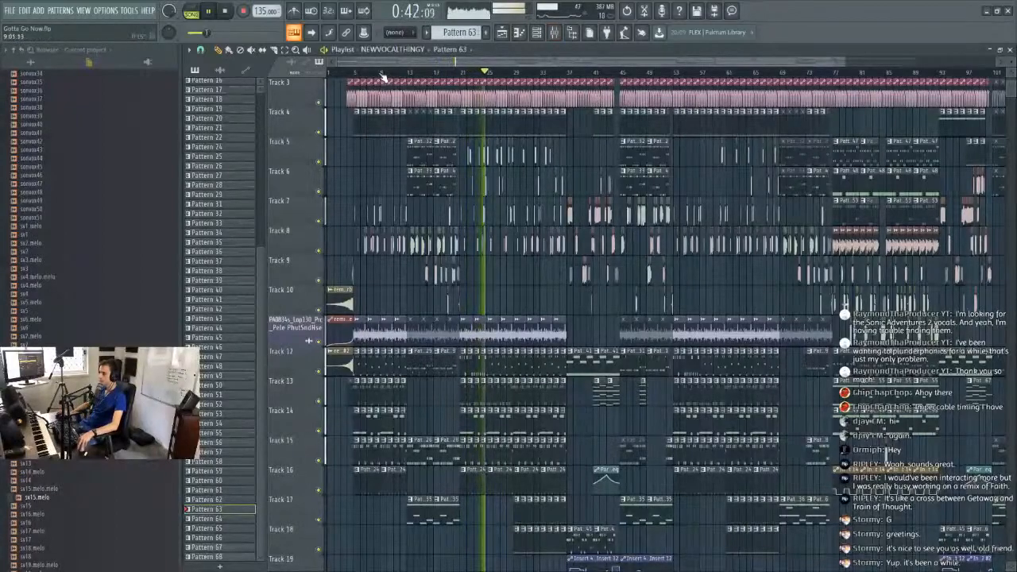
pyautogui.scroll(5, 490, 78)
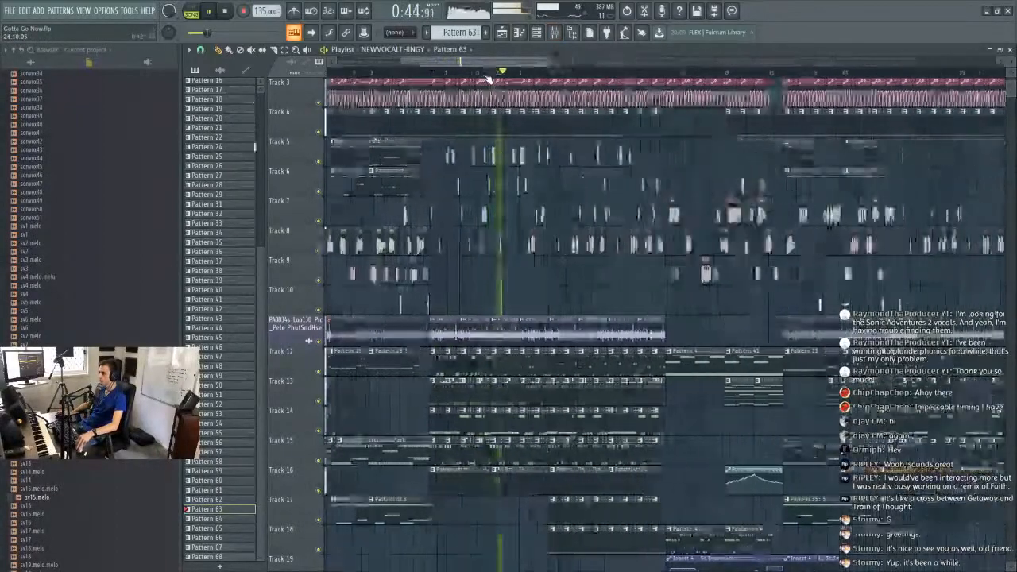
pyautogui.scroll(-3, 488, 79)
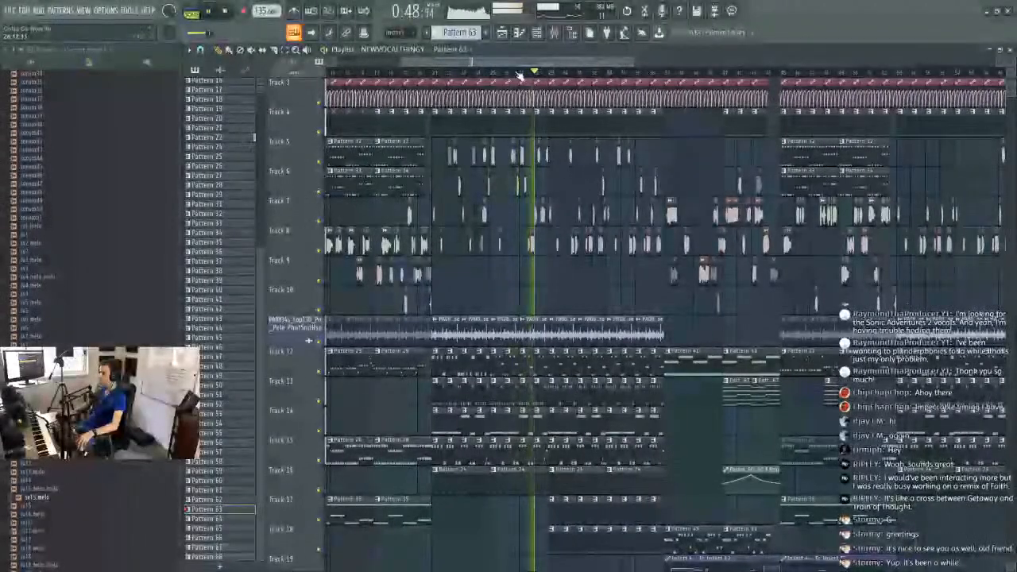
pyautogui.scroll(5, 518, 76)
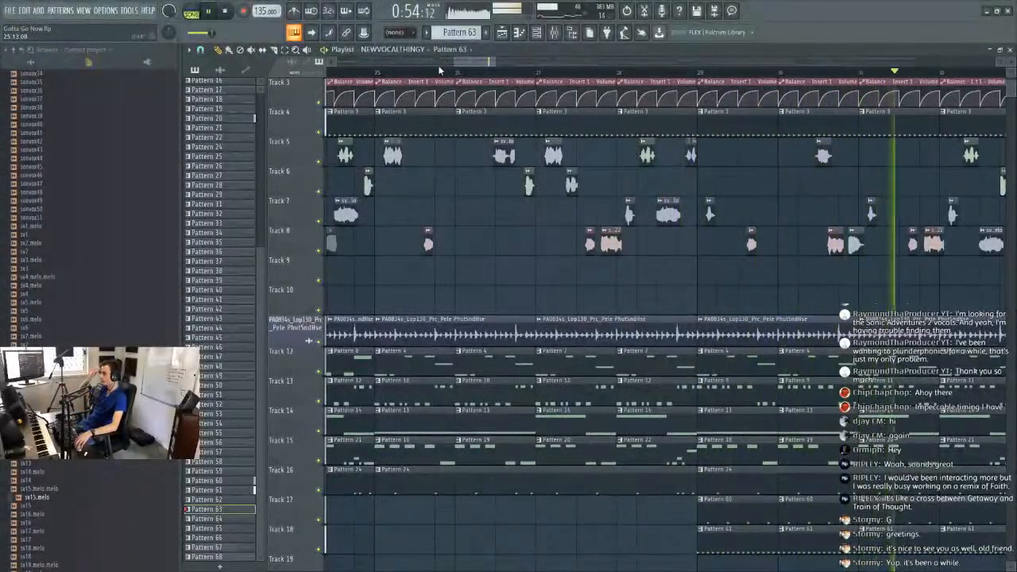
pyautogui.scroll(-5, 439, 71)
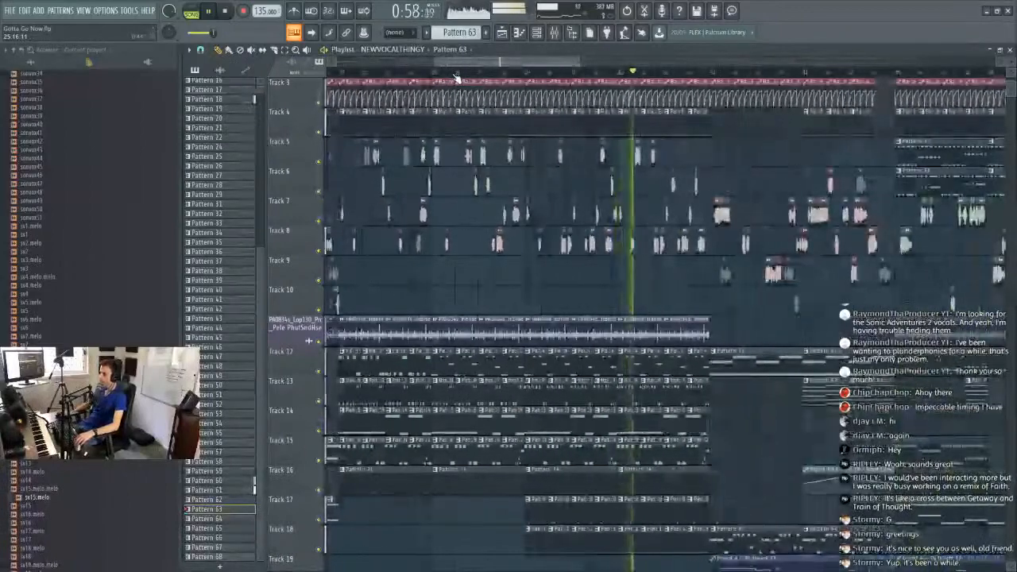
pyautogui.scroll(4, 581, 61)
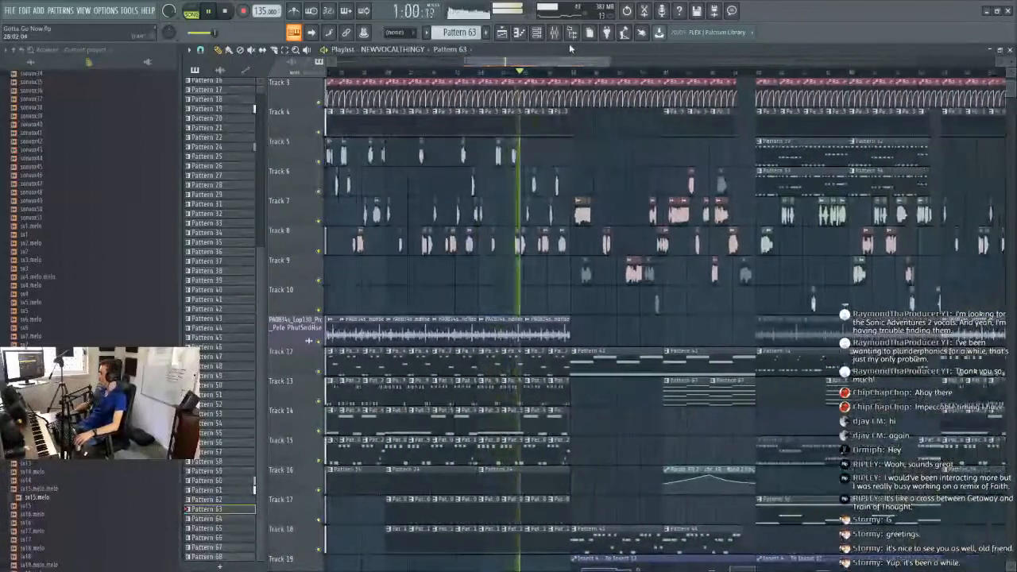
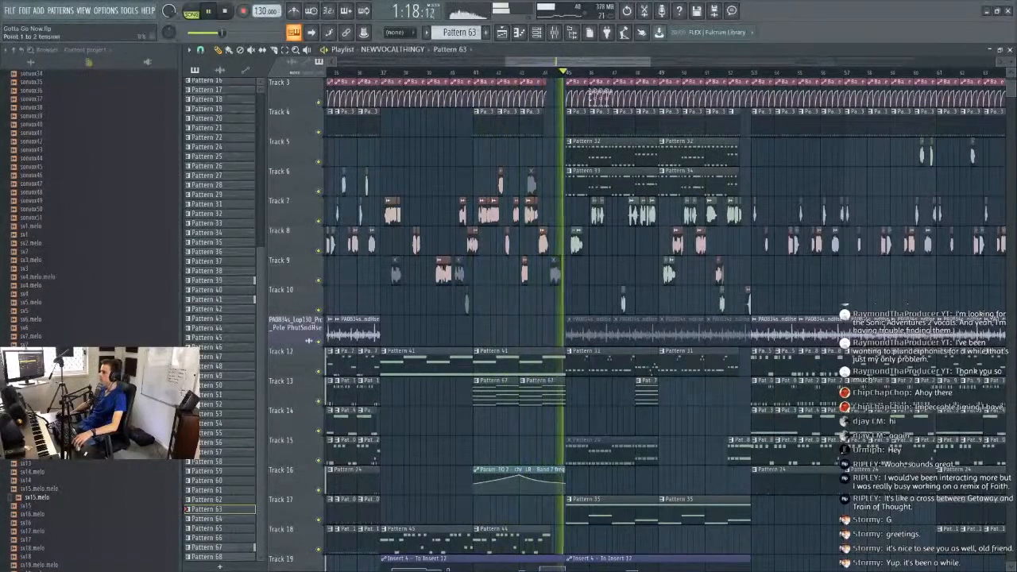
# Listen on from bar 45 to about bar 69 and inspect the sample settings of the sv16.melo vocal clip on track 6.
pyautogui.scroll(-5, 596, 65)
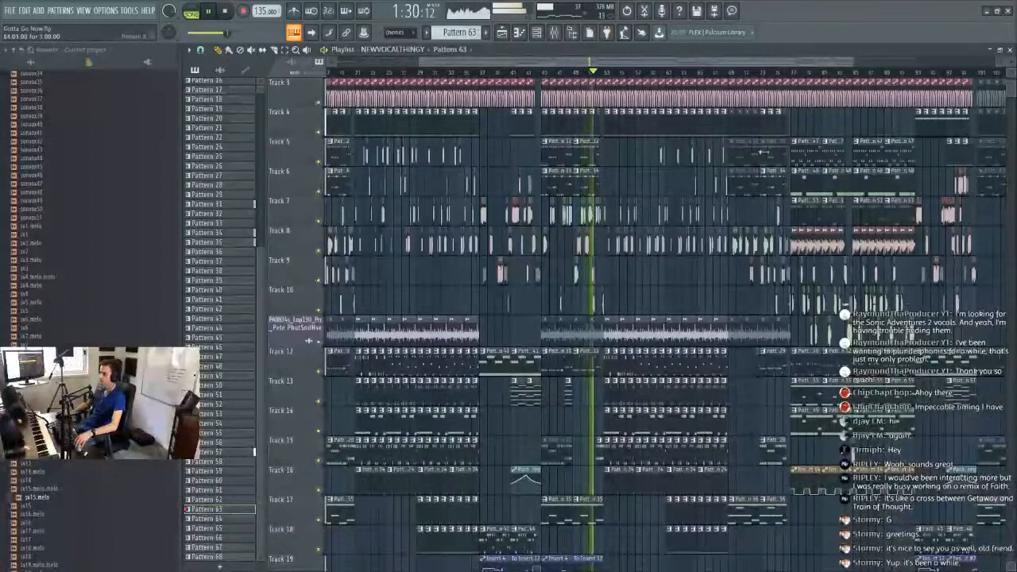
pyautogui.hscroll(2, 556, 104)
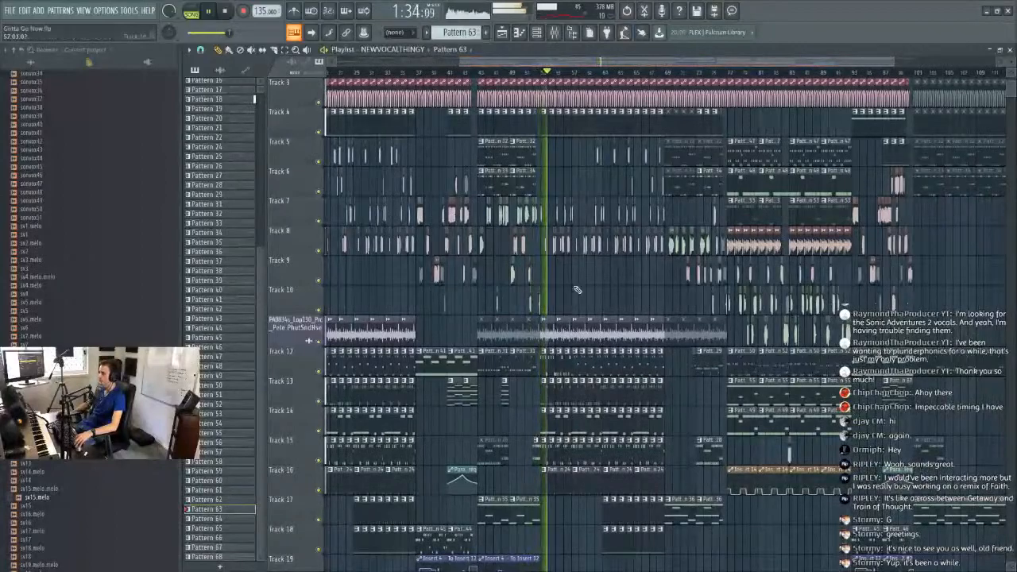
pyautogui.scroll(5, 566, 75)
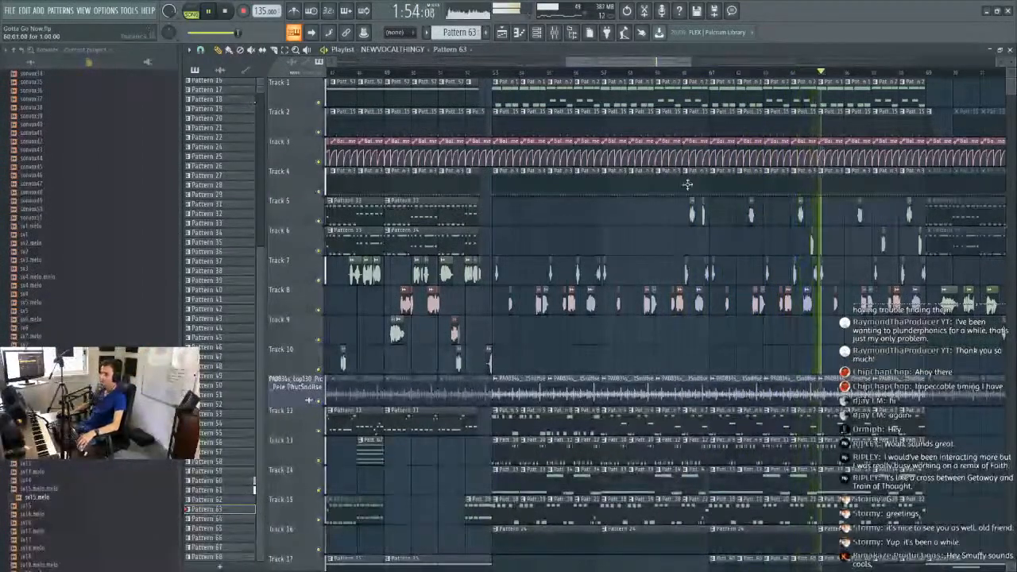
pyautogui.moveTo(633, 65); pyautogui.dragTo(693, 64)
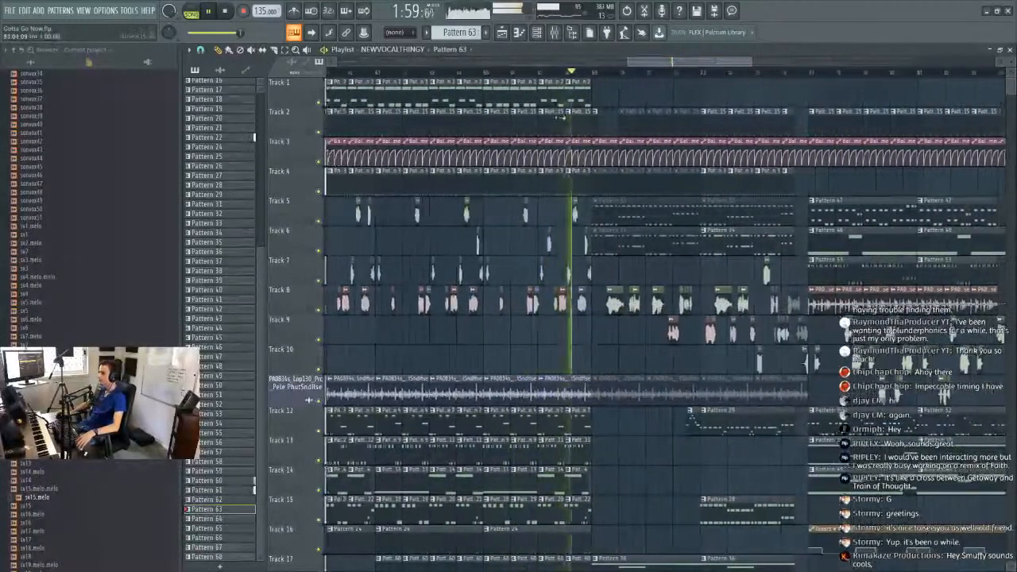
pyautogui.doubleClick(547, 243)
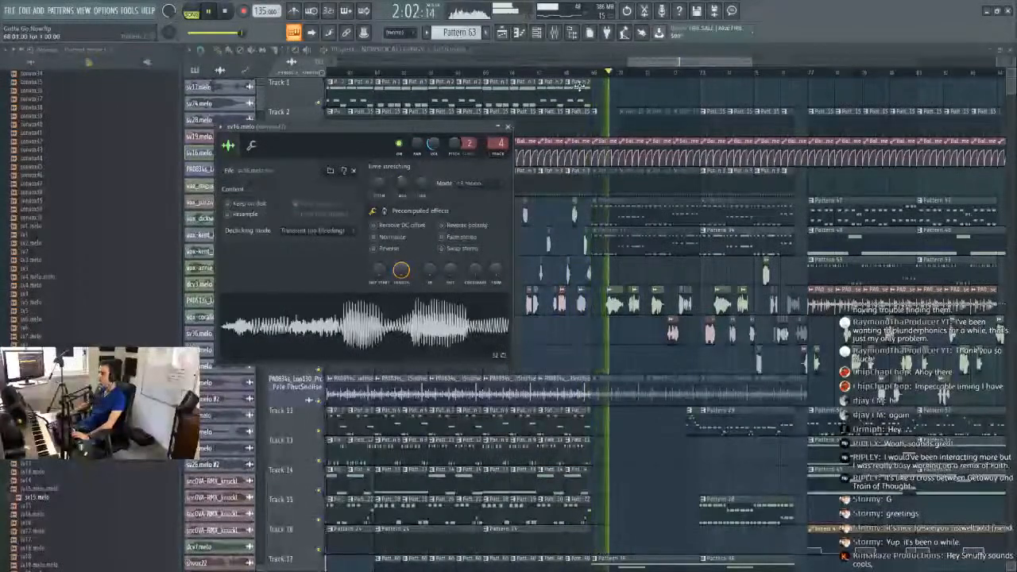
pyautogui.click(507, 127)
# Save the project while reviewing the section that starts at bar 77.
pyautogui.moveTo(645, 61); pyautogui.dragTo(660, 60)
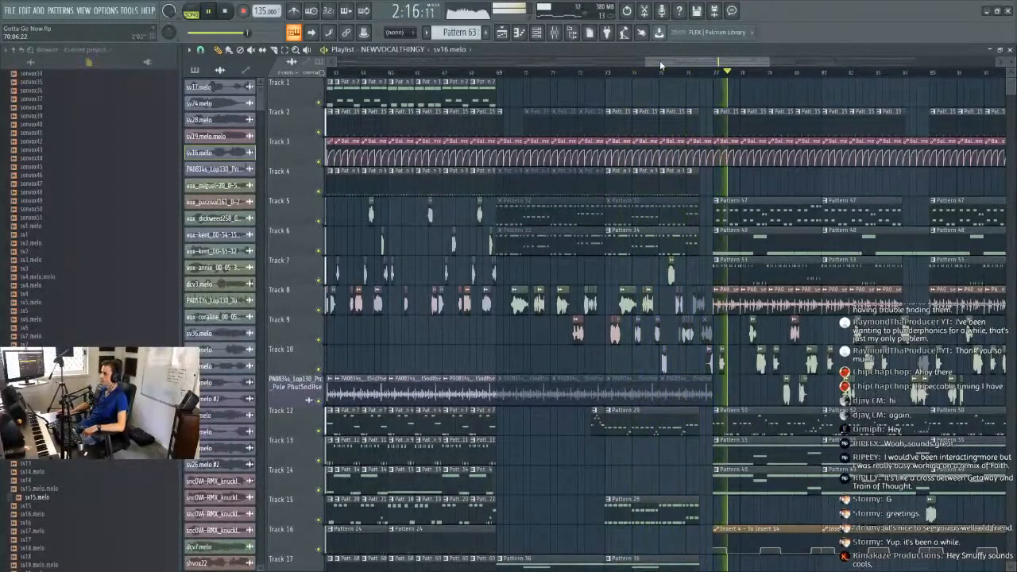
pyautogui.moveTo(660, 60); pyautogui.dragTo(731, 71)
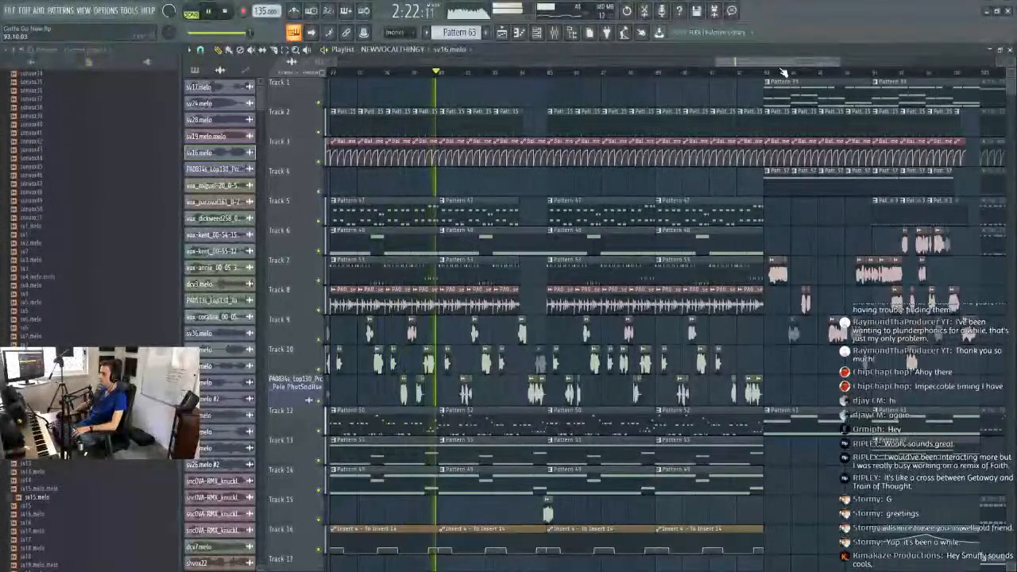
pyautogui.scroll(-2, 777, 78)
pyautogui.scroll(-2, 777, 78)
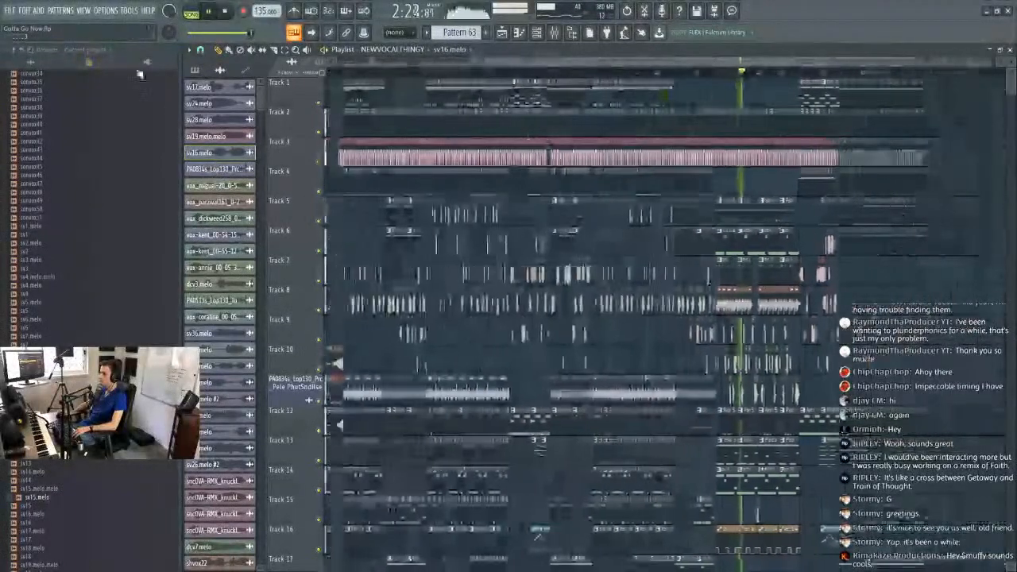
pyautogui.click(11, 13)
pyautogui.click(31, 63)
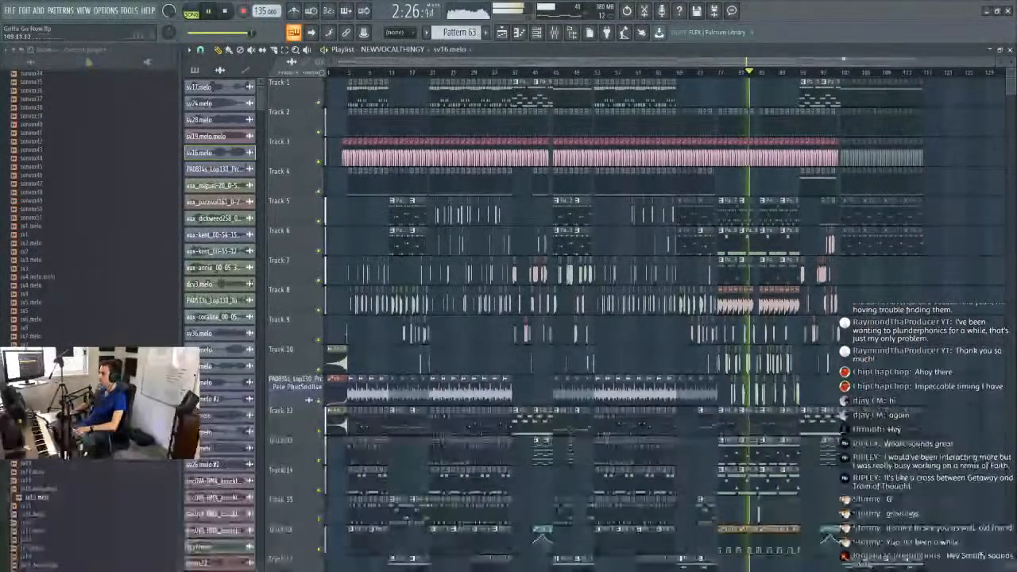
# Listen through to the end of the unmuted arrangement, stop playback and save the project again.
pyautogui.moveTo(785, 66); pyautogui.dragTo(817, 67)
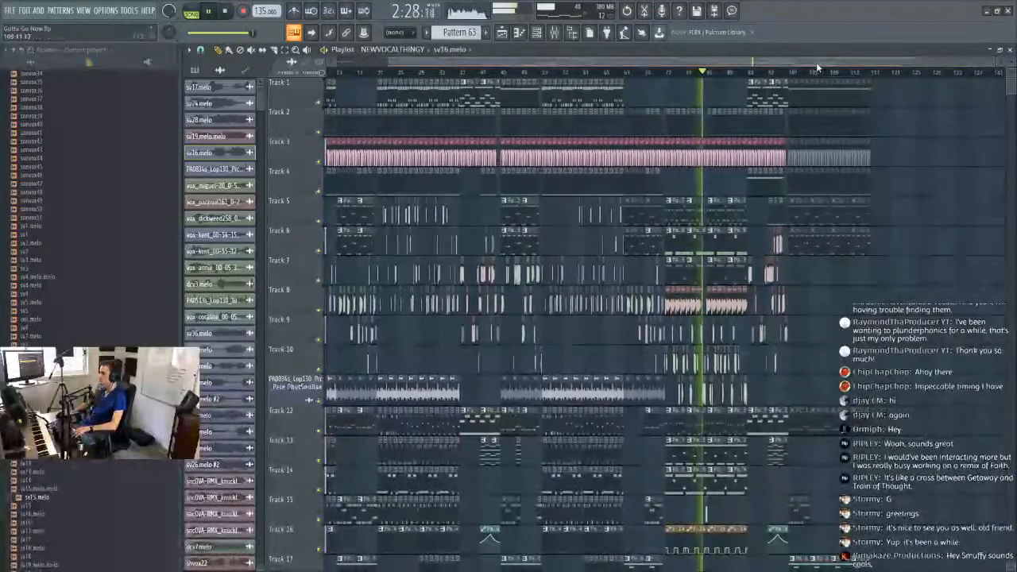
pyautogui.scroll(3, 808, 77)
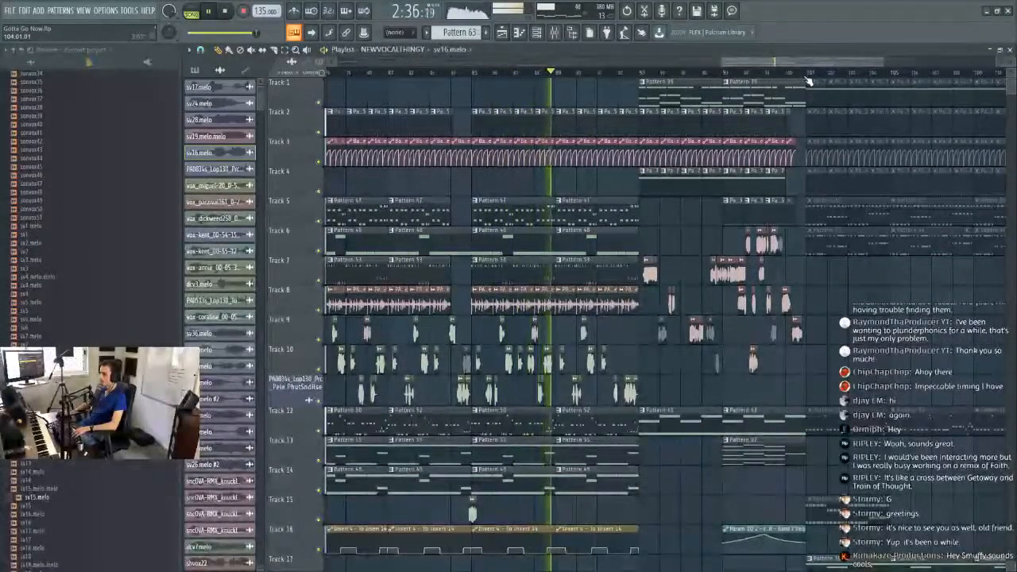
pyautogui.scroll(-3, 808, 81)
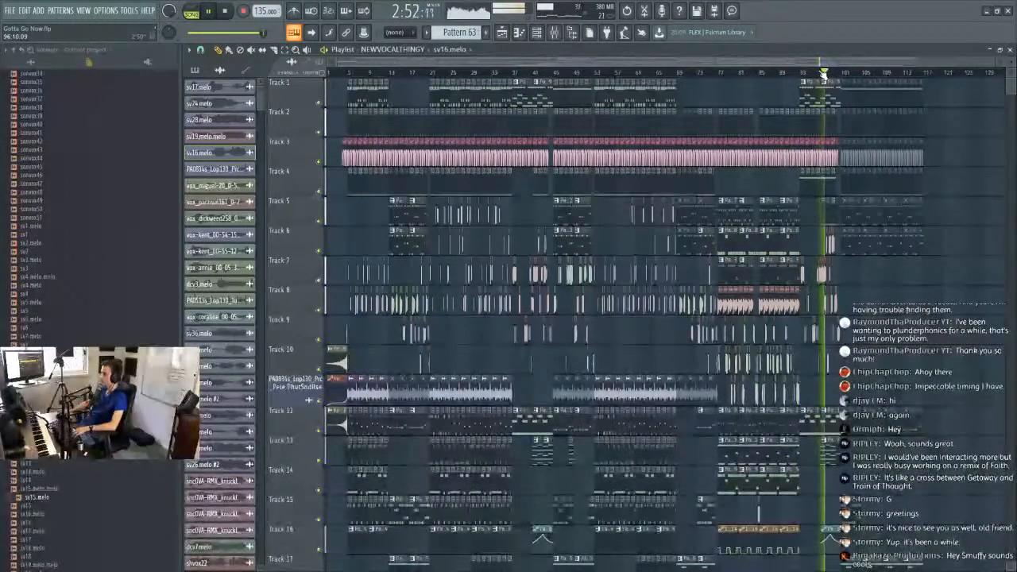
pyautogui.scroll(3, 838, 78)
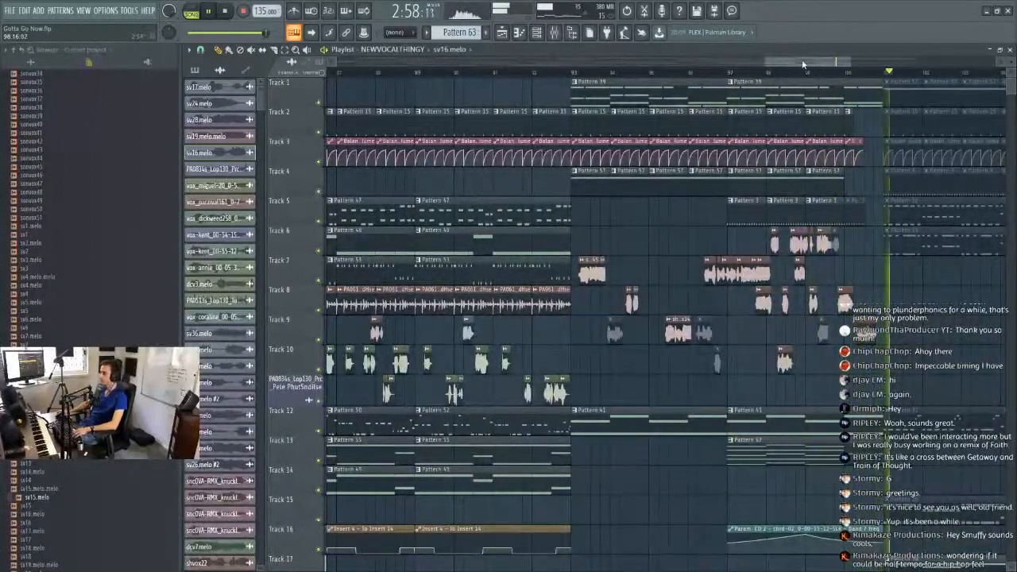
pyautogui.scroll(-5, 801, 72)
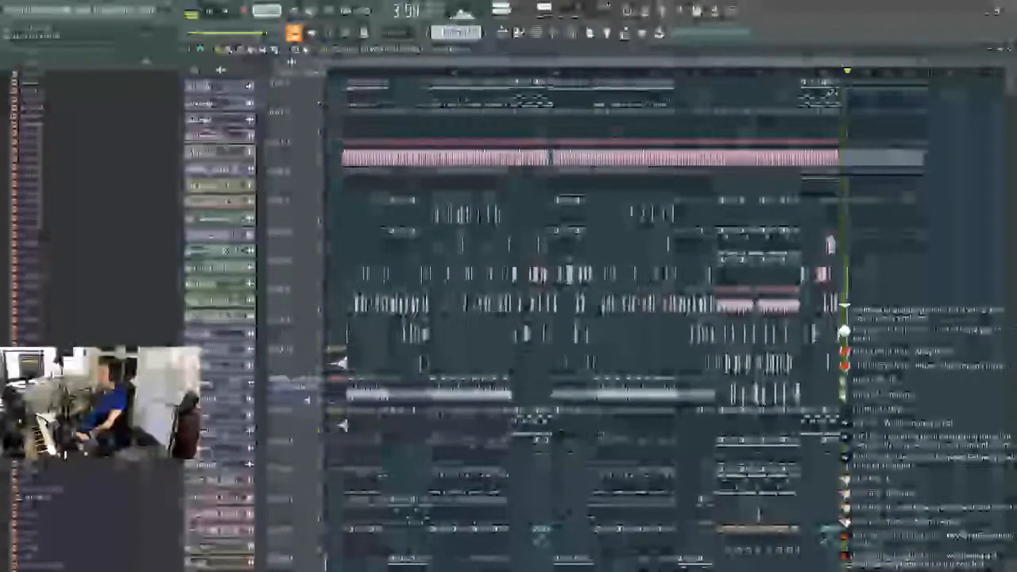
pyautogui.press('space')
pyautogui.click(11, 12)
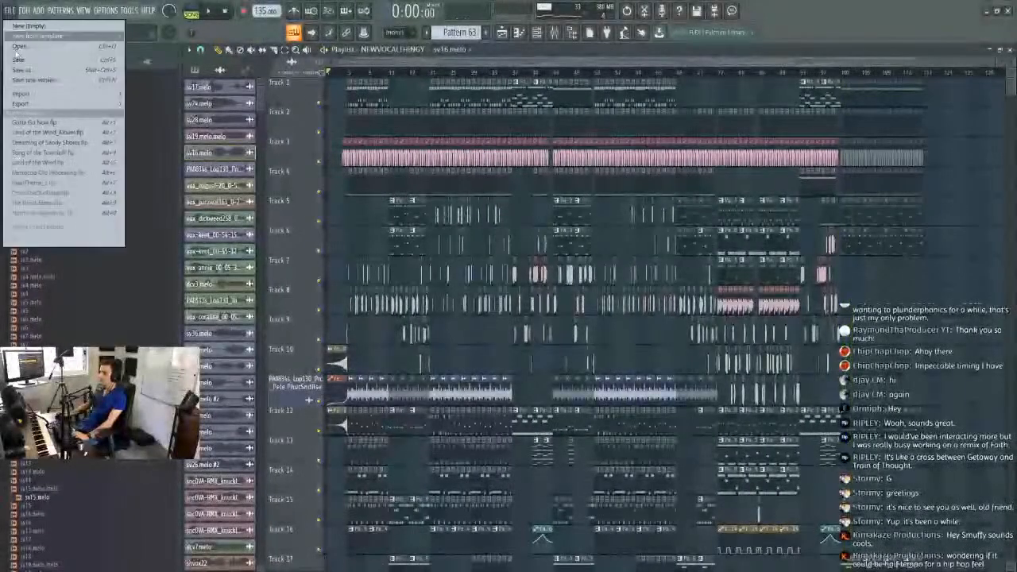
pyautogui.click(33, 63)
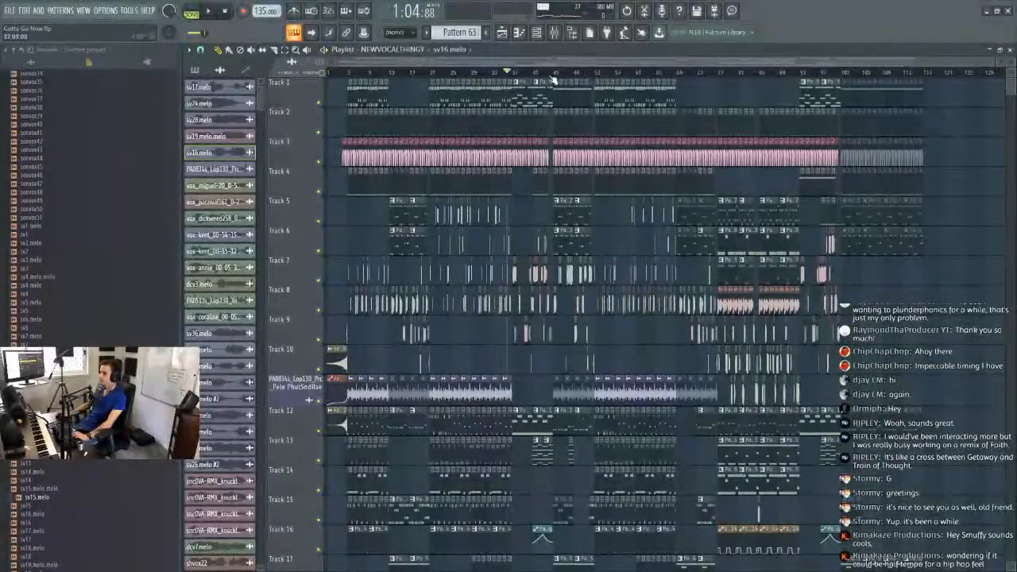
# Move the playback position back to bar 21 and change the playlist's snap setting.
pyautogui.rightClick(600, 85)
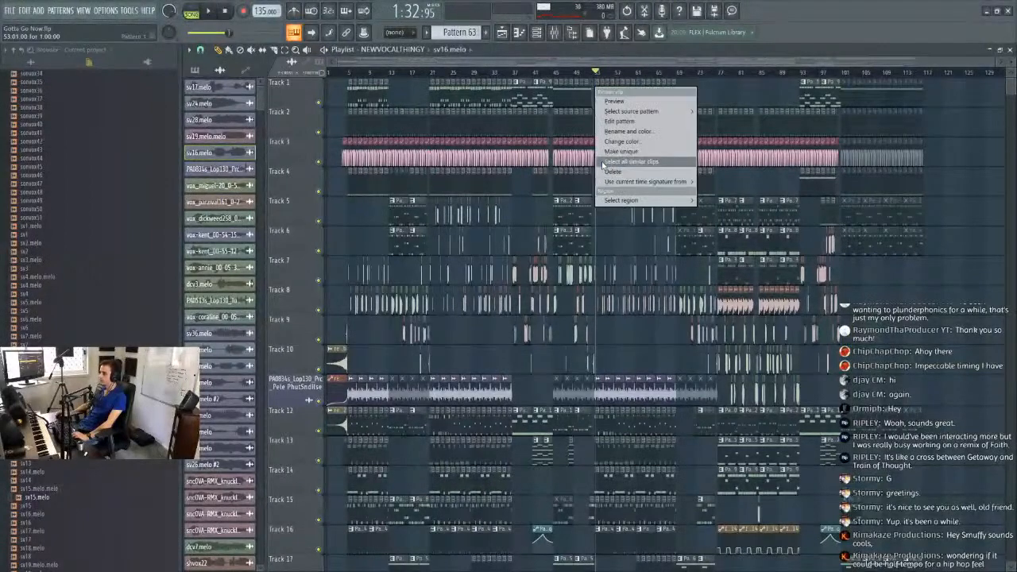
pyautogui.scroll(5, 612, 82)
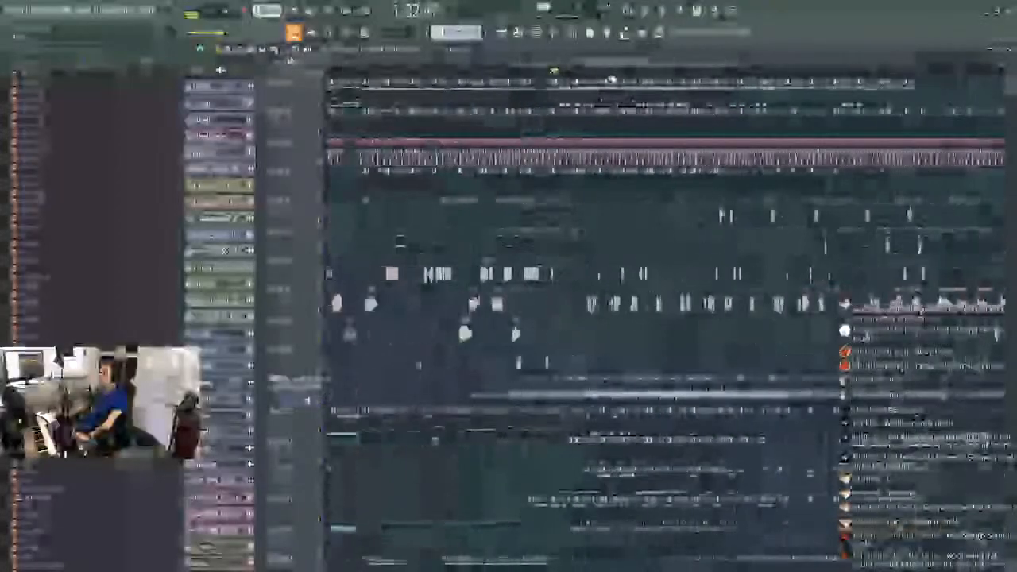
pyautogui.scroll(-4, 612, 82)
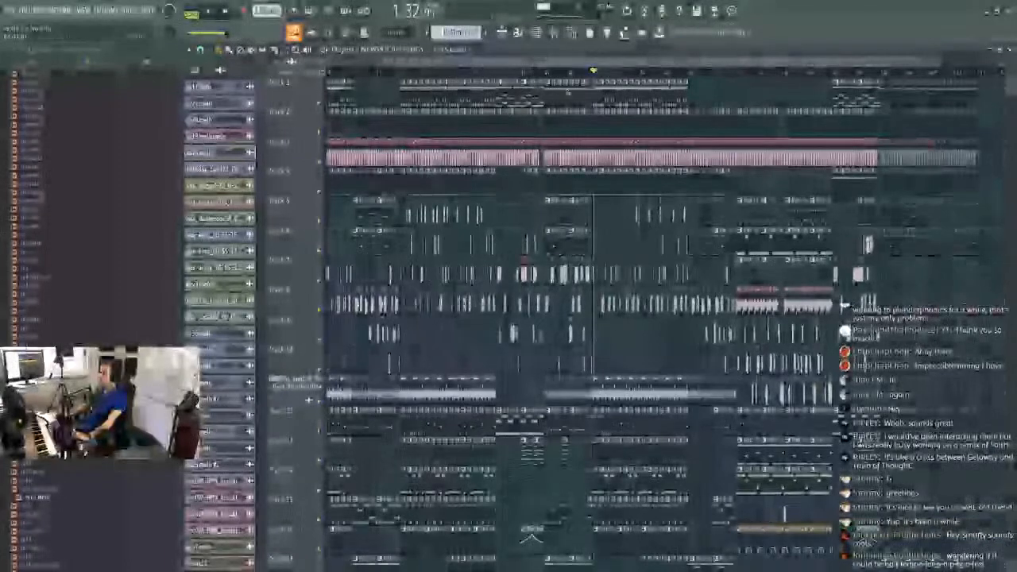
pyautogui.moveTo(636, 62); pyautogui.dragTo(468, 78)
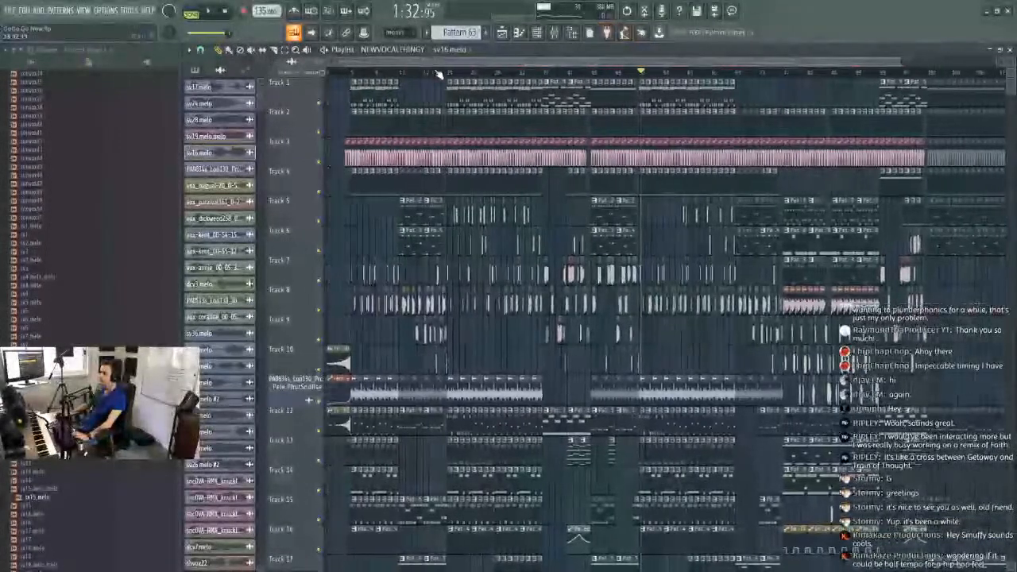
pyautogui.click(204, 51)
pyautogui.click(213, 203)
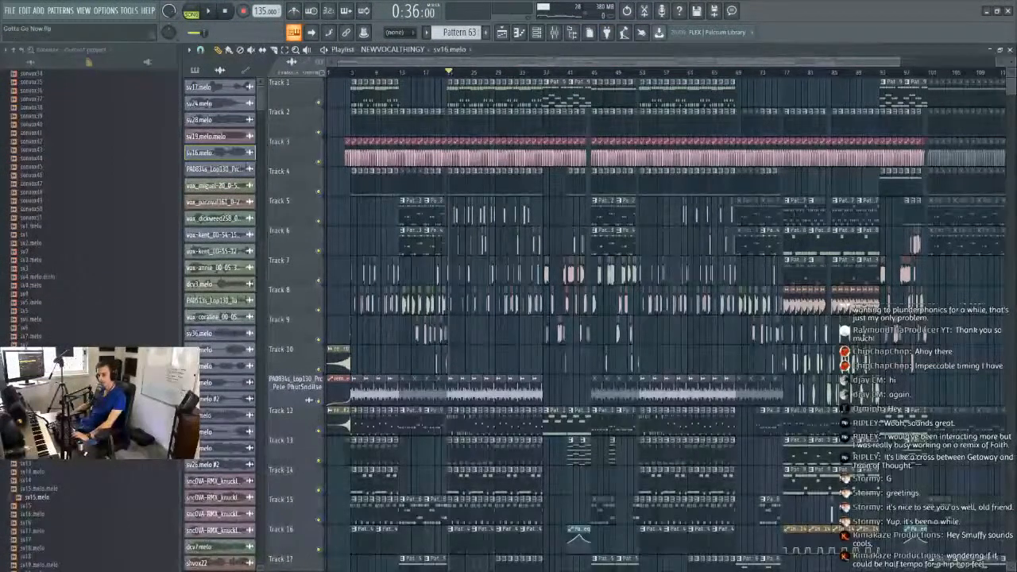
# Play the song from bar 5, try slower tempos down to 70 BPM and restore the tempo to 135 BPM.
pyautogui.click(7, 10)
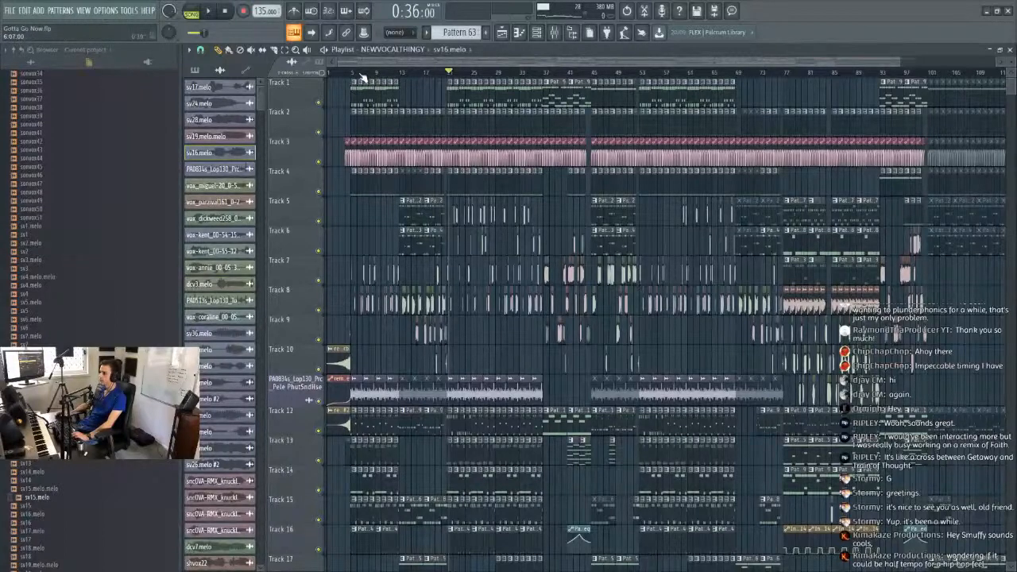
pyautogui.press('space')
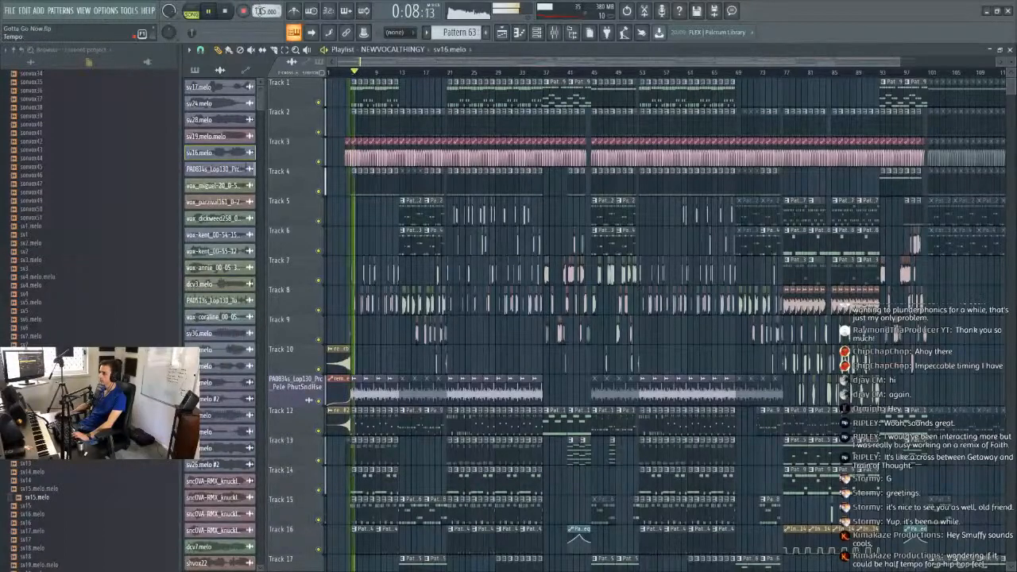
pyautogui.scroll(-5, 263, 10)
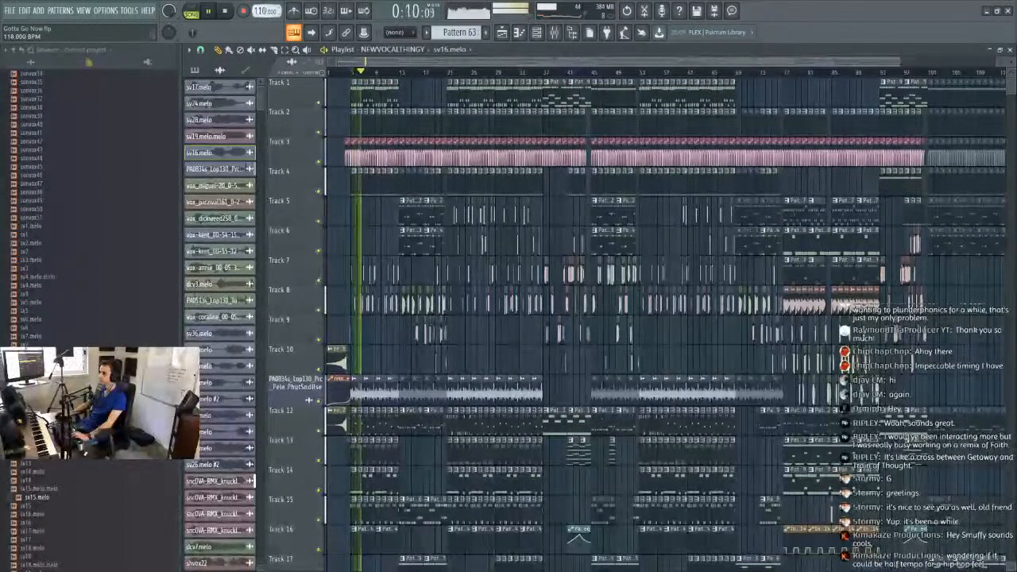
pyautogui.scroll(-10, 265, 10)
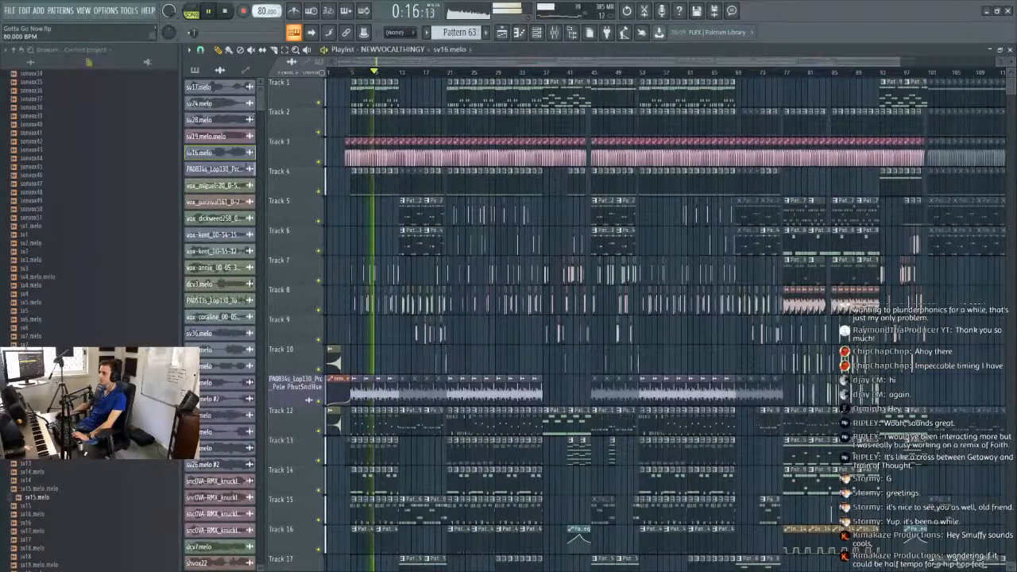
pyautogui.scroll(-7, 264, 11)
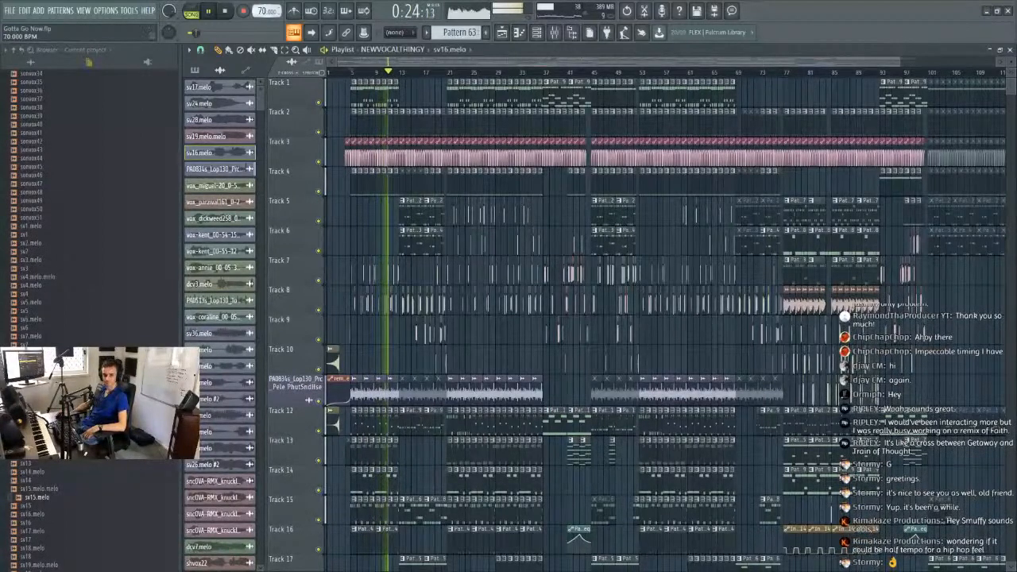
pyautogui.scroll(5, 265, 11)
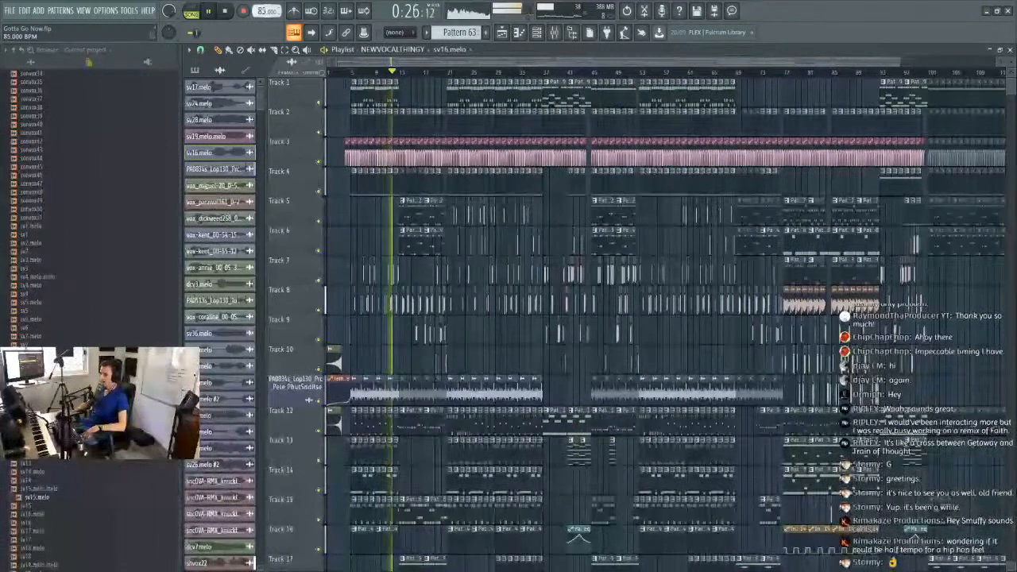
pyautogui.scroll(20, 264, 10)
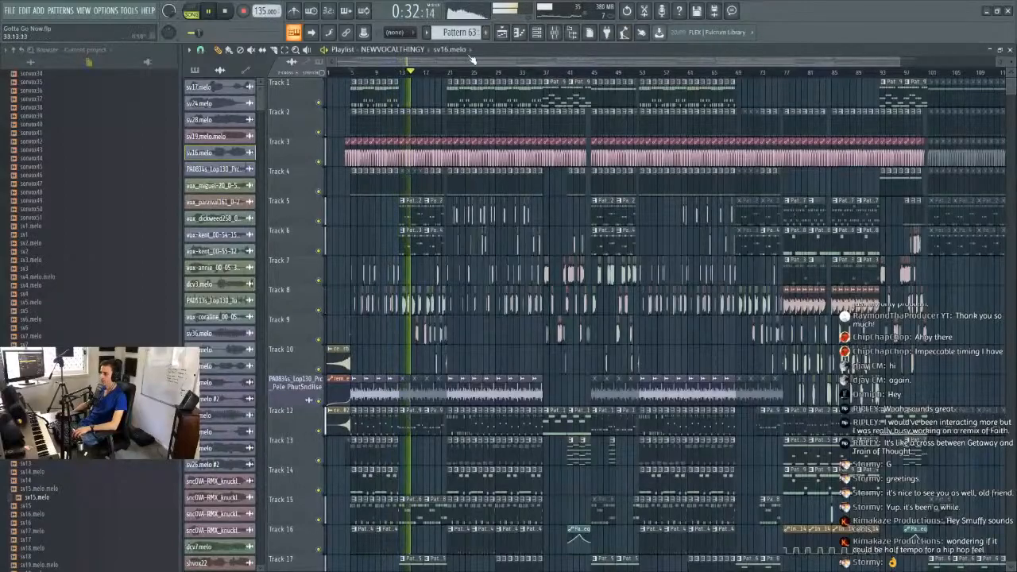
# Look over the whole playlist arrangement during playback, stop the song and check the section after its end.
pyautogui.scroll(5, 438, 72)
pyautogui.scroll(-1, 472, 77)
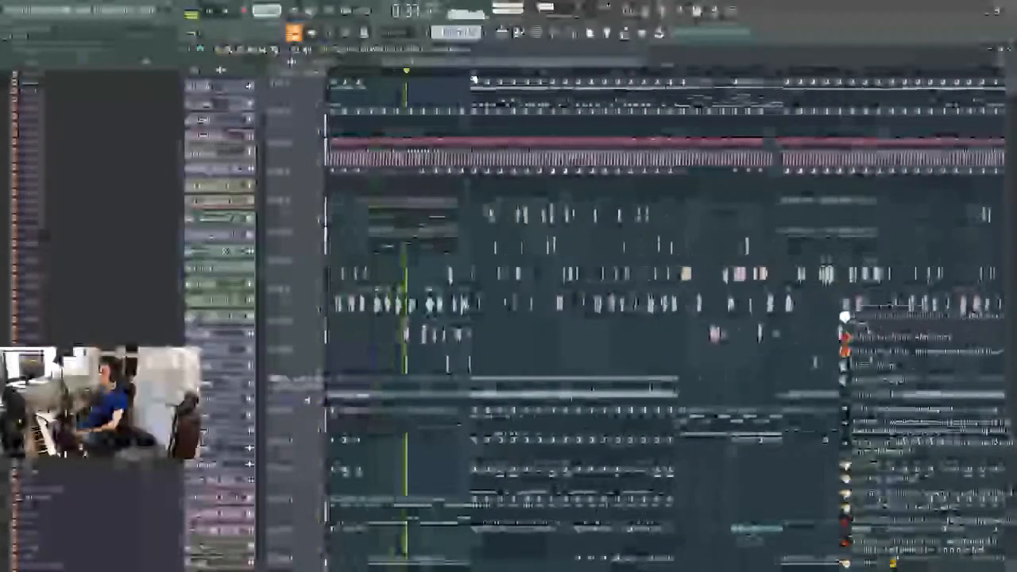
pyautogui.scroll(-3, 472, 77)
pyautogui.scroll(5, 454, 69)
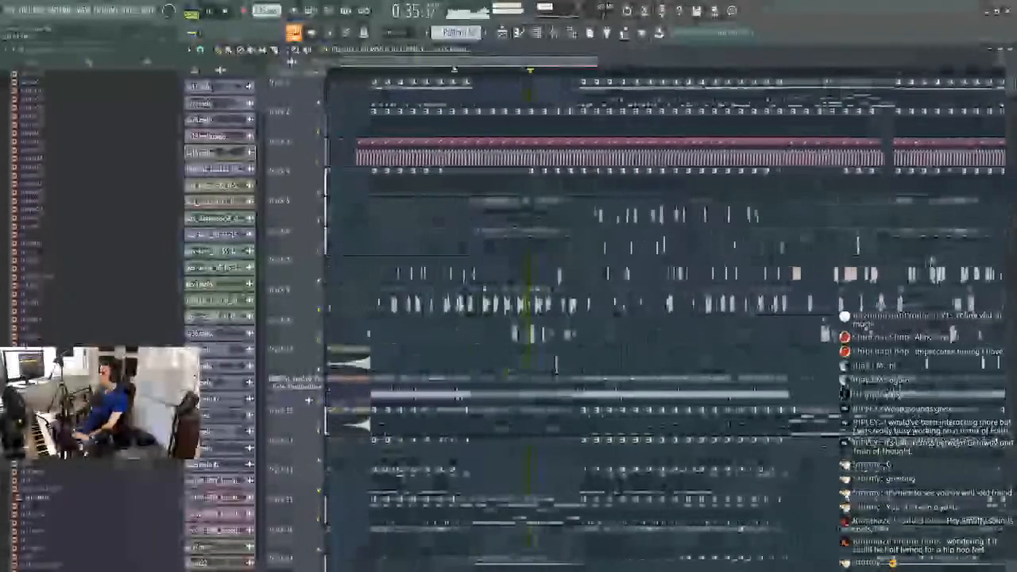
pyautogui.scroll(-5, 496, 73)
pyautogui.press('space')
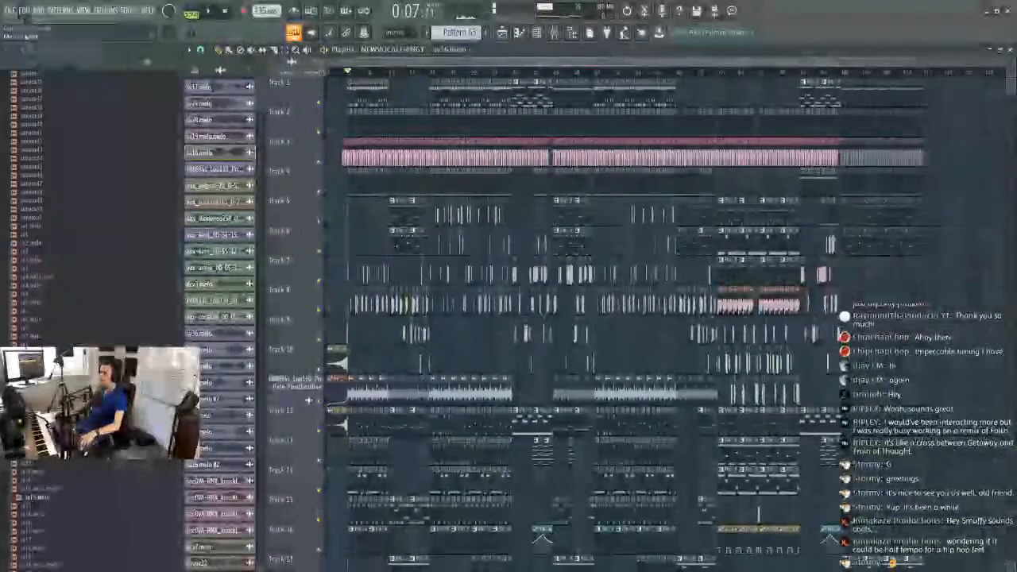
pyautogui.click(10, 11)
pyautogui.click(27, 60)
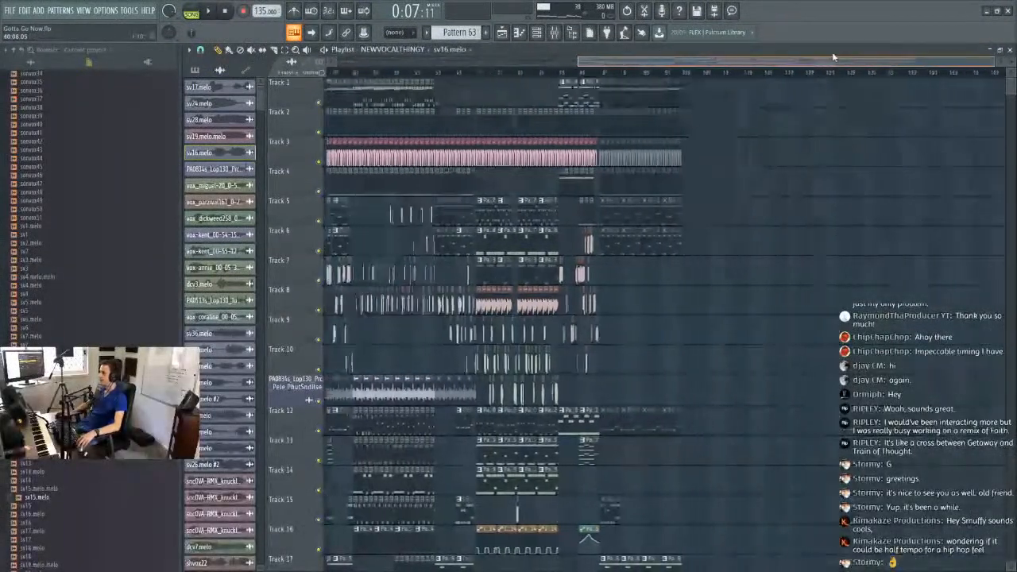
# Look through the project's vocal samples and the all film samples folder under Samples & Loops.
pyautogui.scroll(10, 48, 259)
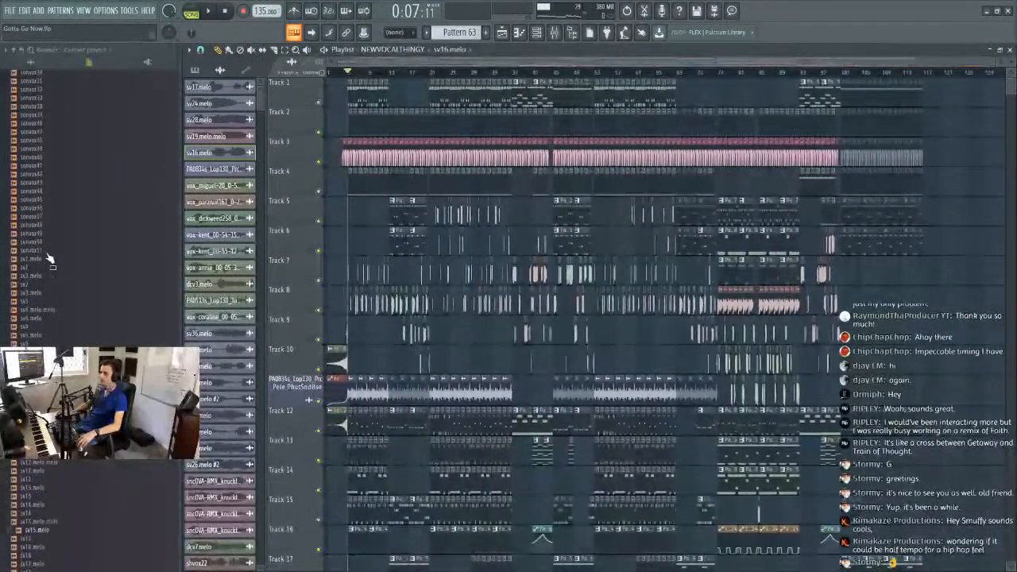
pyautogui.scroll(-6, 47, 259)
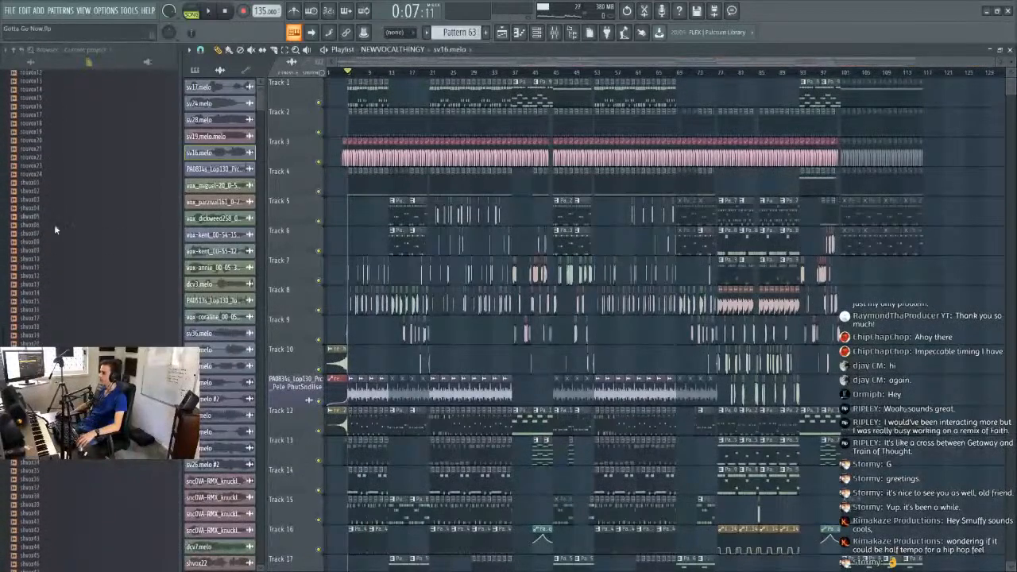
pyautogui.scroll(15, 42, 228)
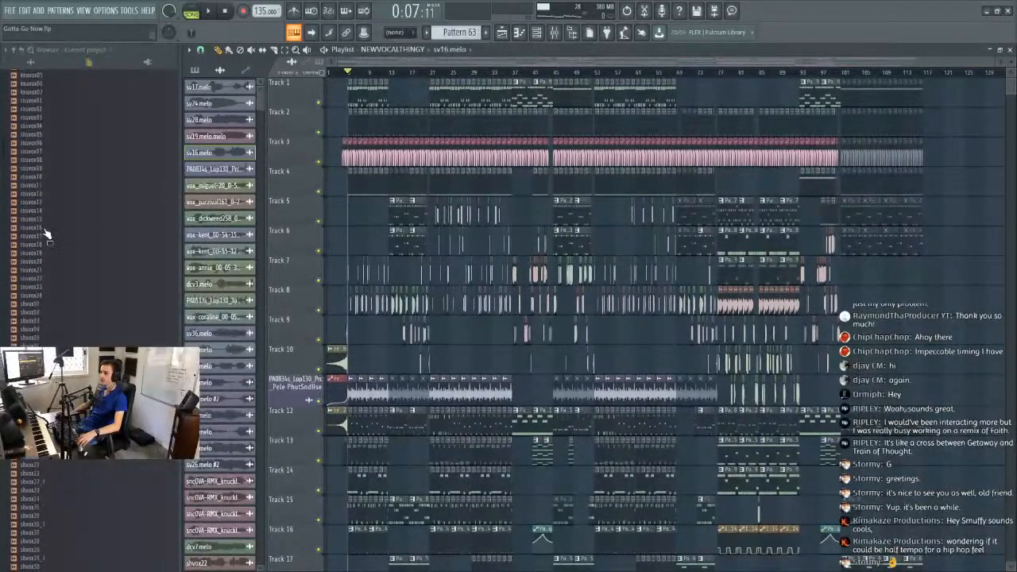
pyautogui.scroll(-5, 46, 233)
pyautogui.scroll(7, 46, 234)
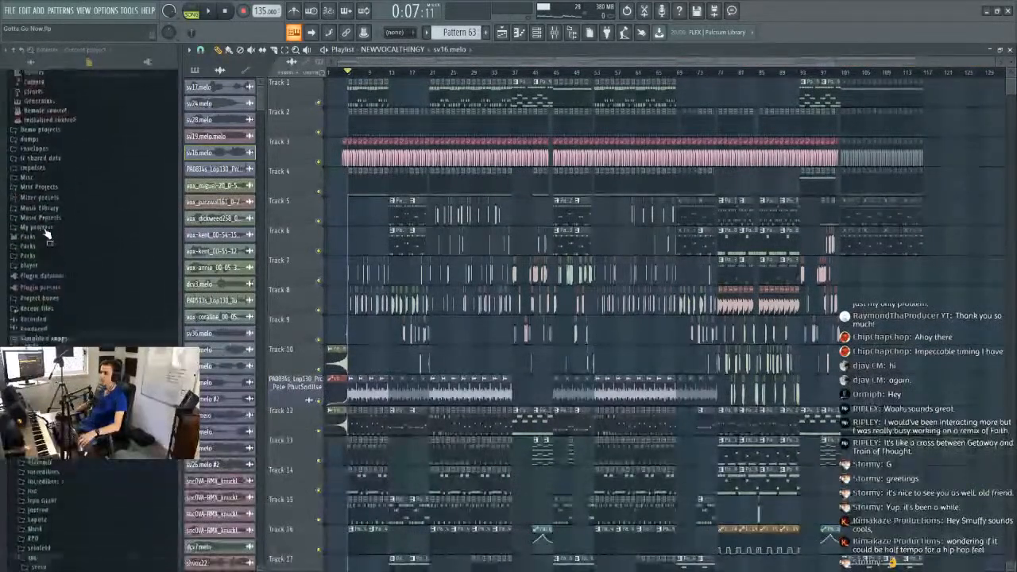
pyautogui.scroll(-5, 46, 234)
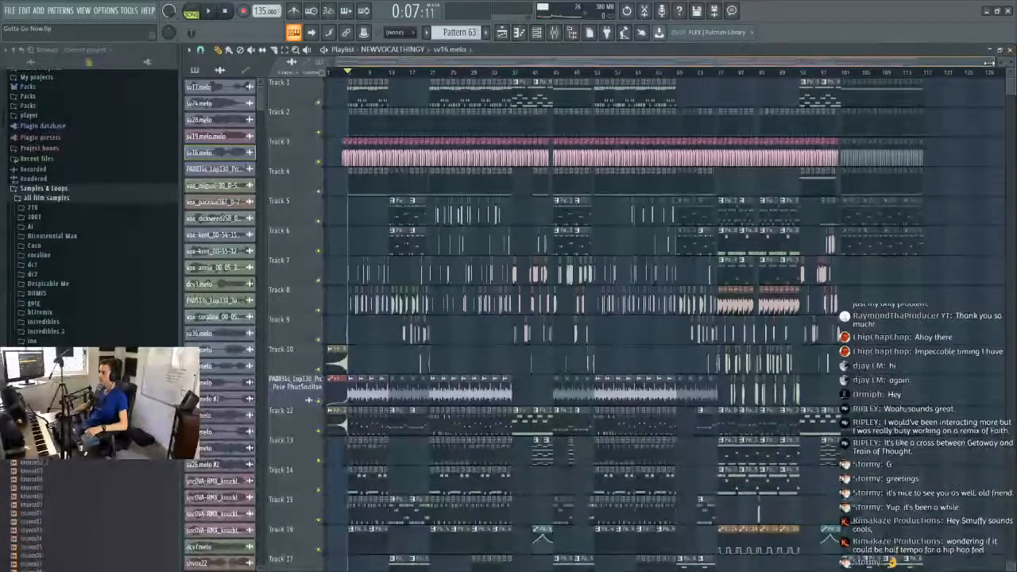
pyautogui.moveTo(994, 61); pyautogui.dragTo(985, 62)
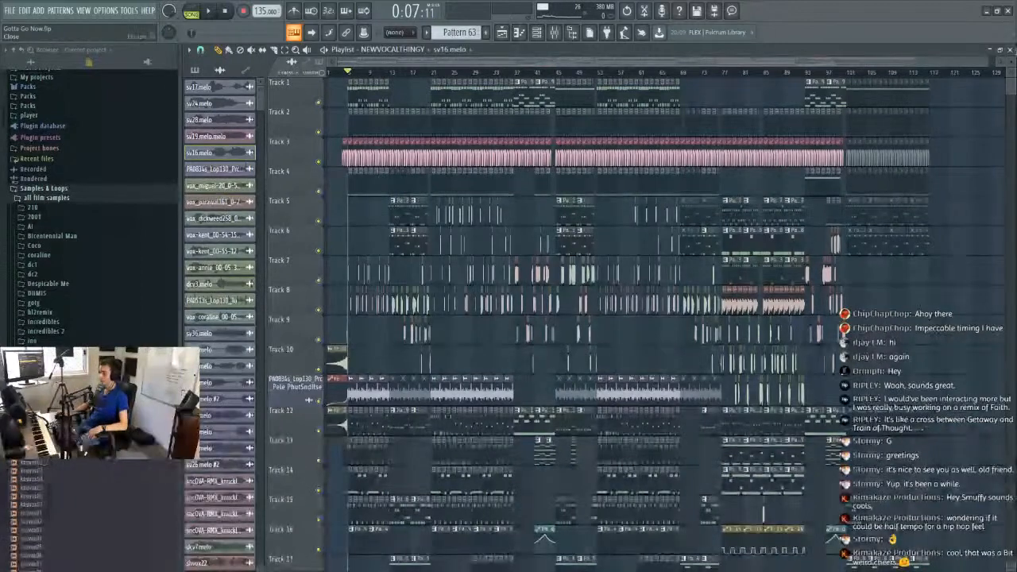
pyautogui.moveTo(988, 65); pyautogui.dragTo(1003, 65)
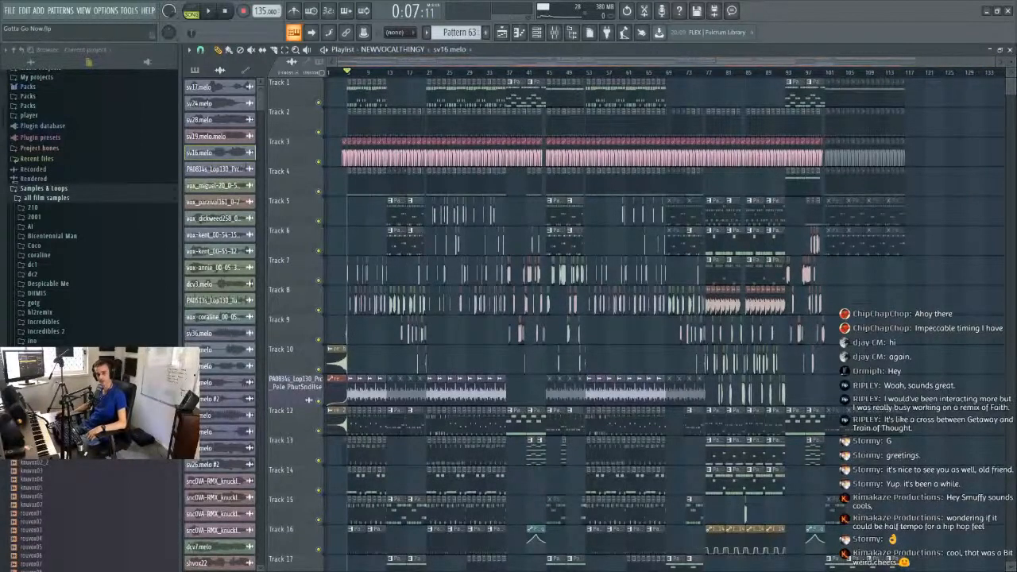
pyautogui.scroll(-1, 949, 238)
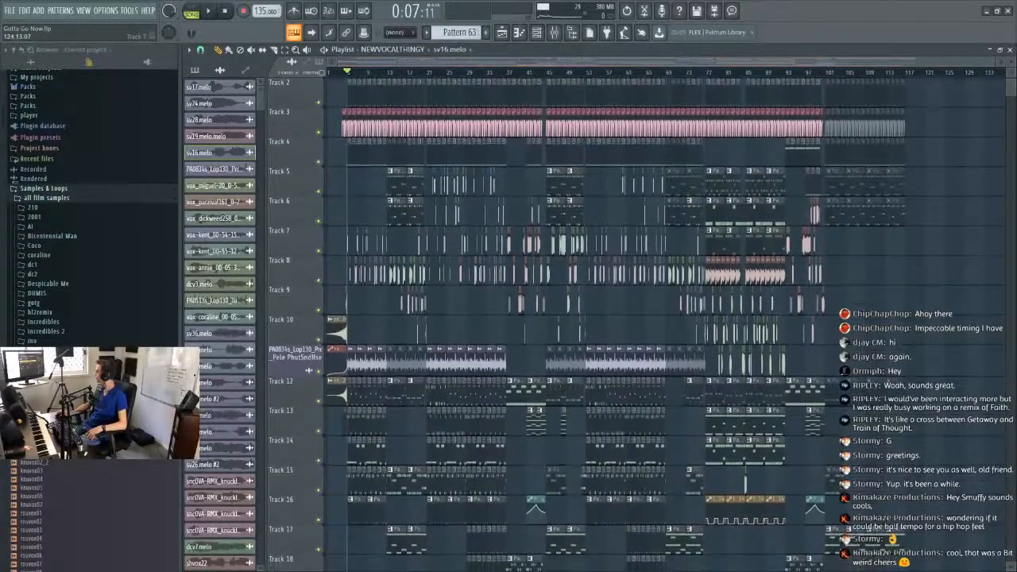